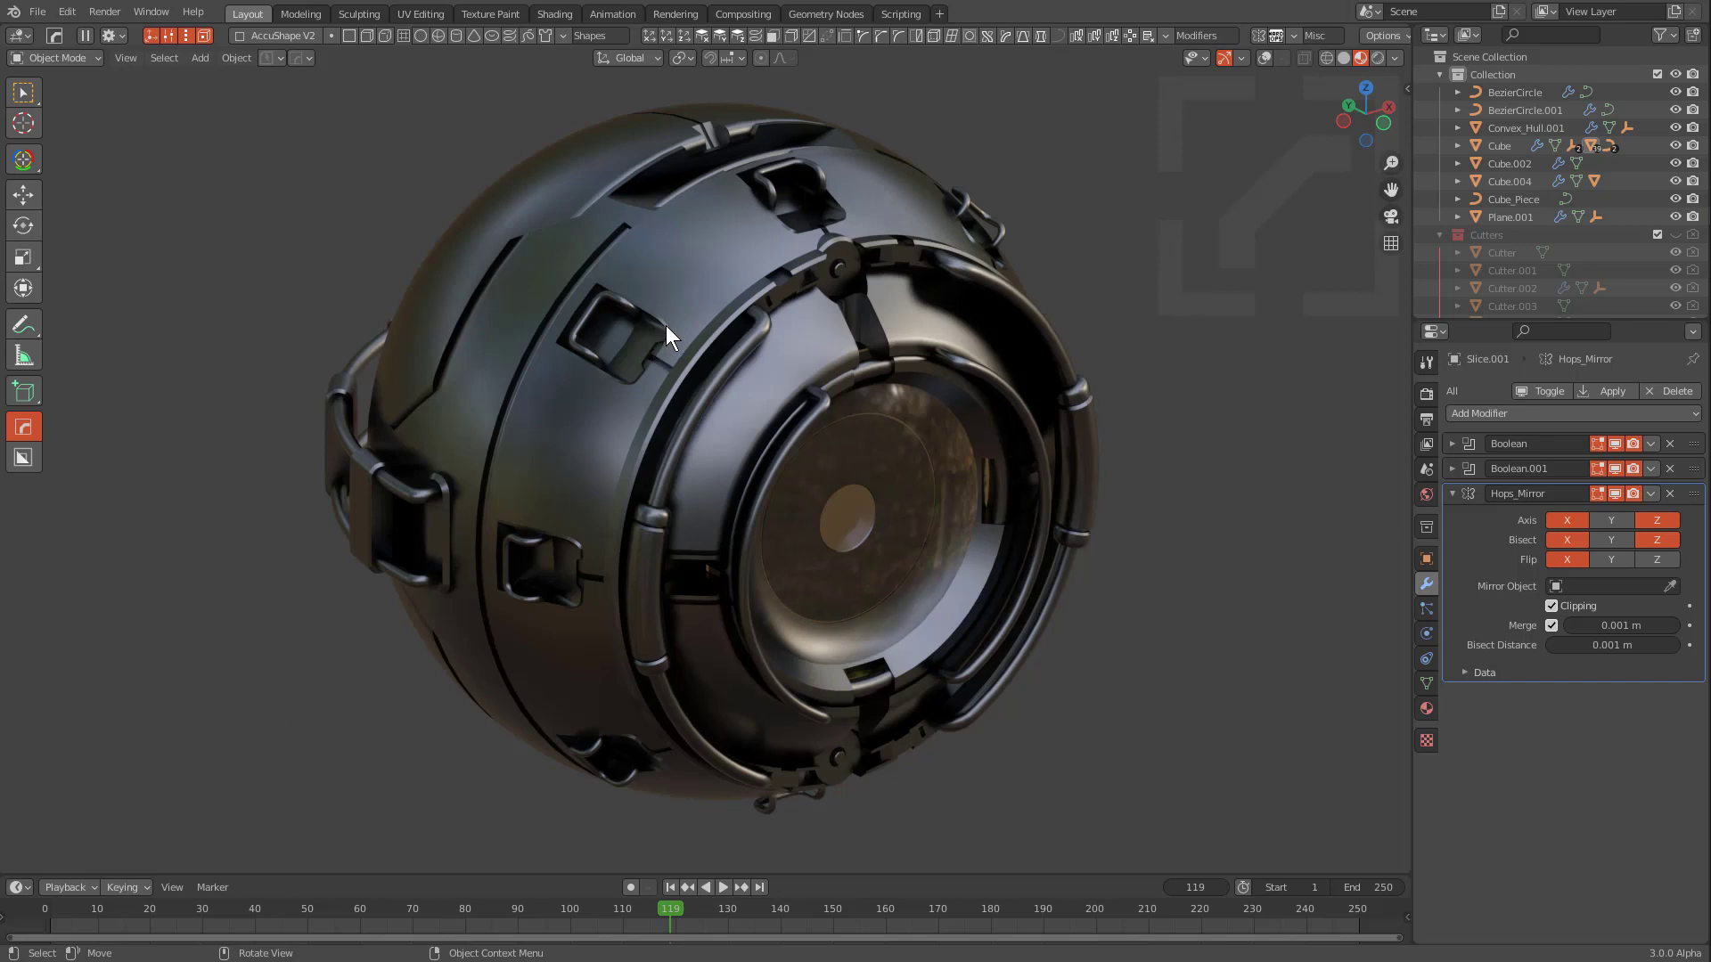
{"action": "key", "text": "q"}
{"action": "mouse_move", "coordinate": [688, 318]}
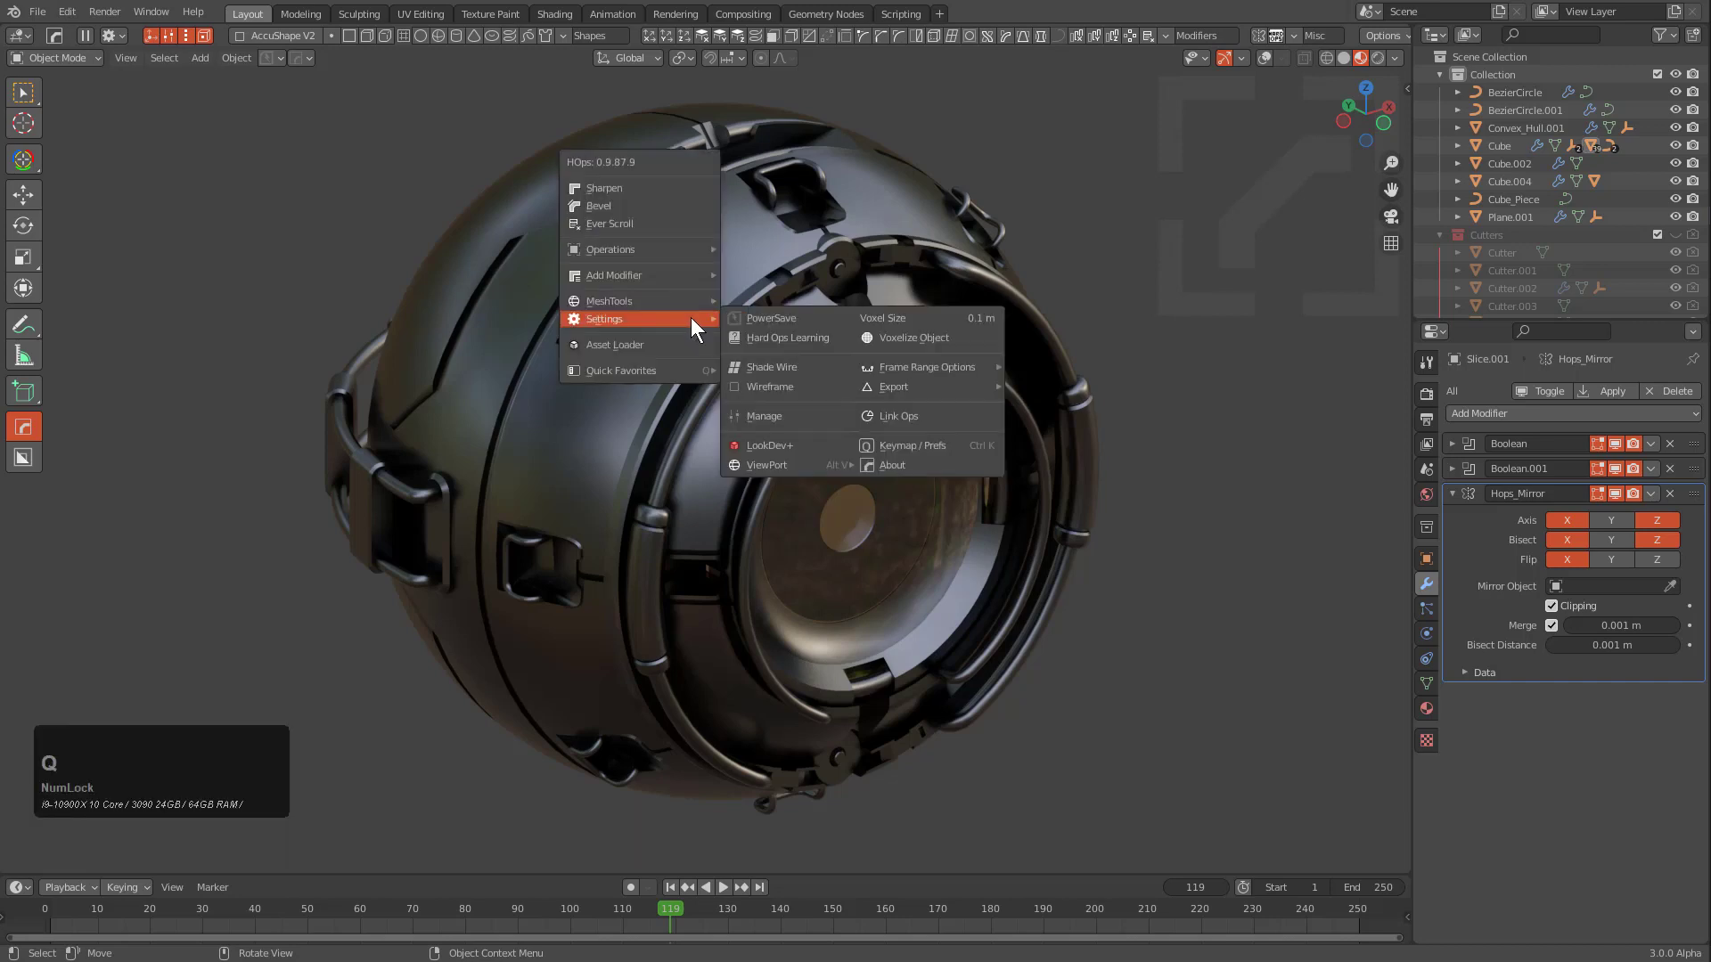
{"action": "left_click", "coordinate": [924, 413]}
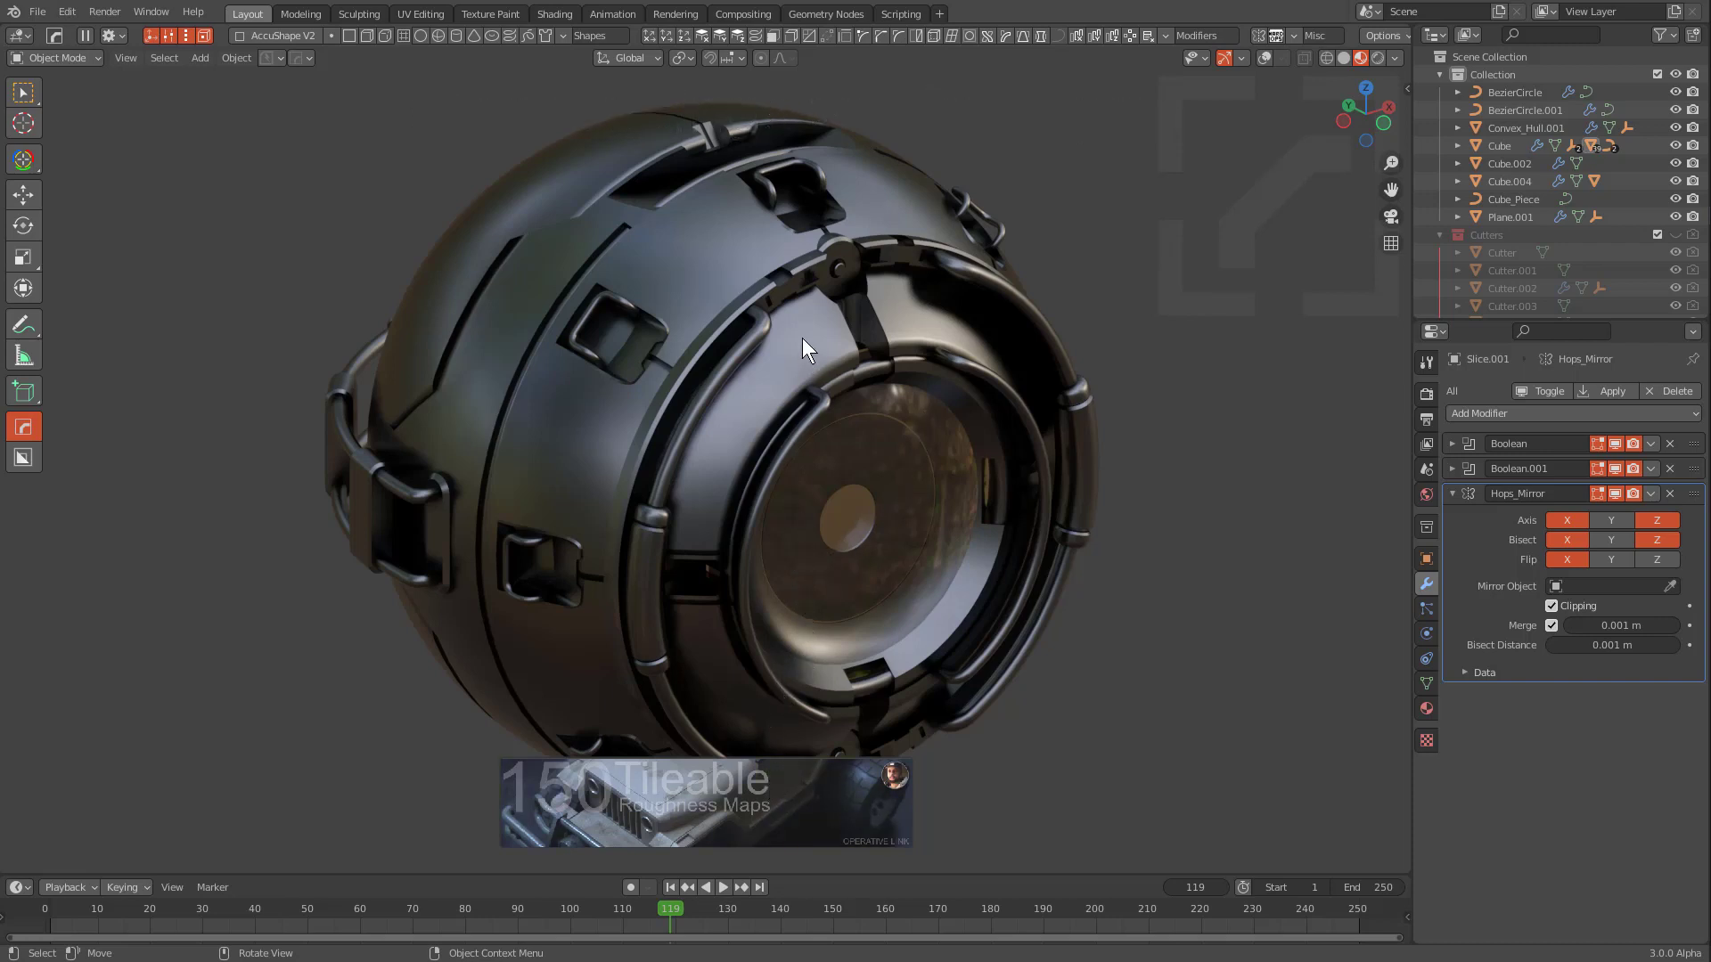
{"action": "right_click", "coordinate": [785, 257]}
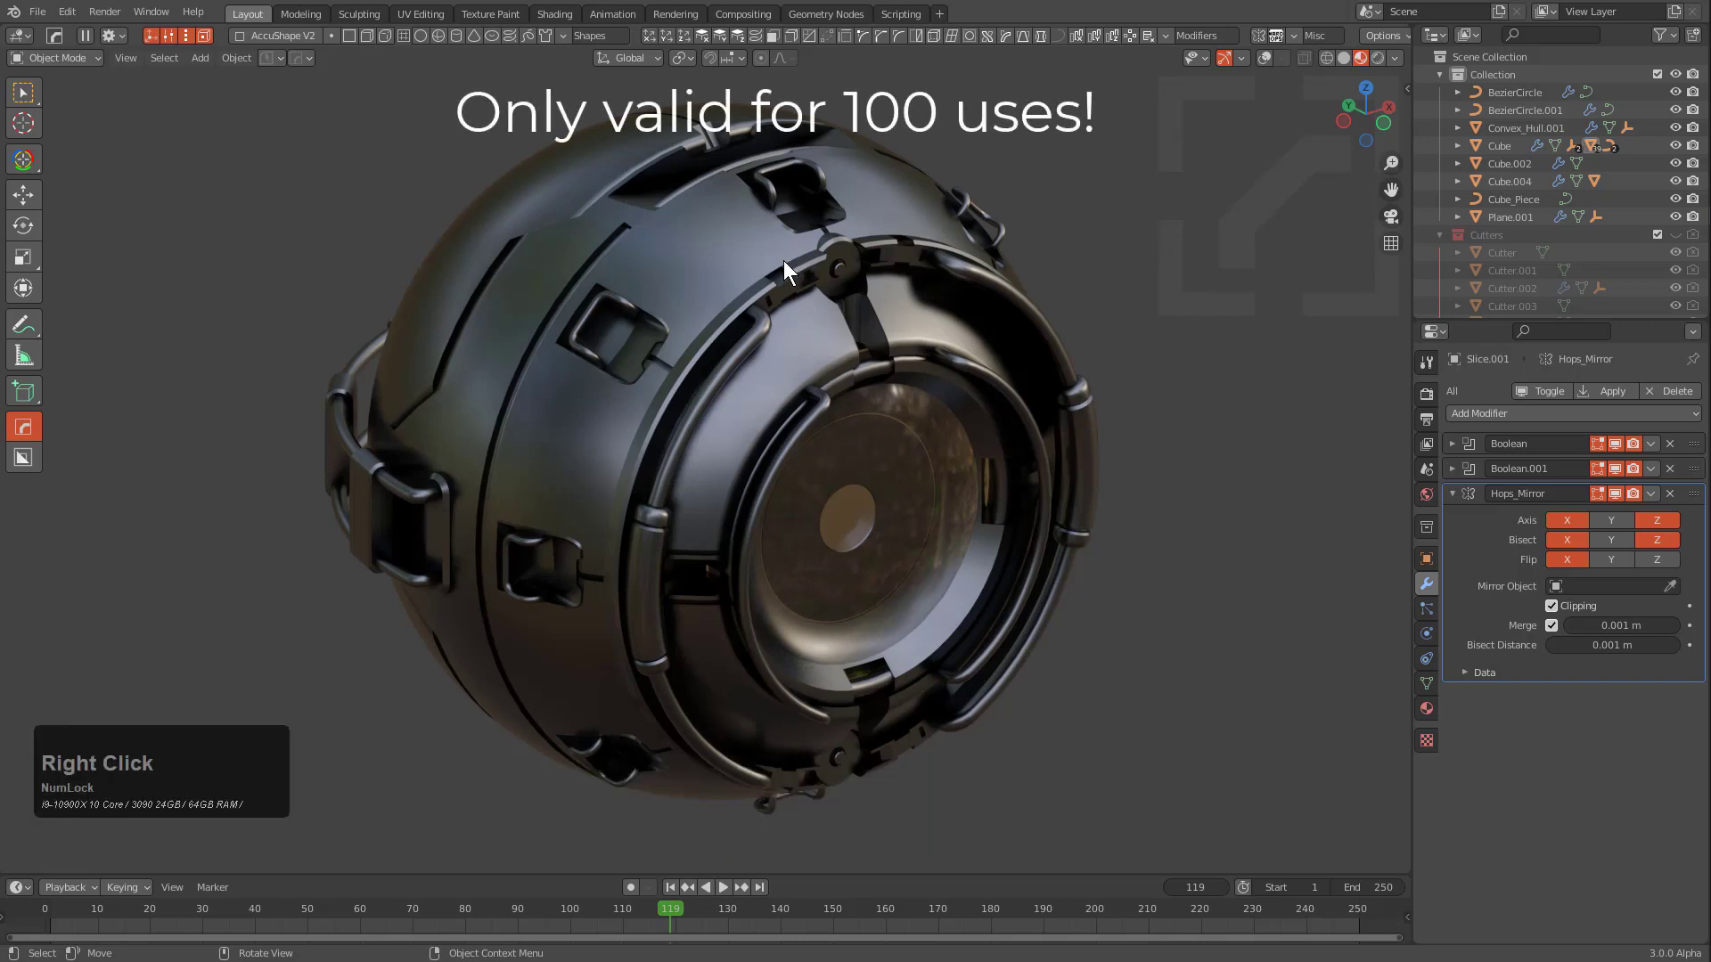
Set the Maps Folder path in the Hard Ops properties to "D:\prefabs\Noise Maps"
{"action": "key", "text": "ctrl"}
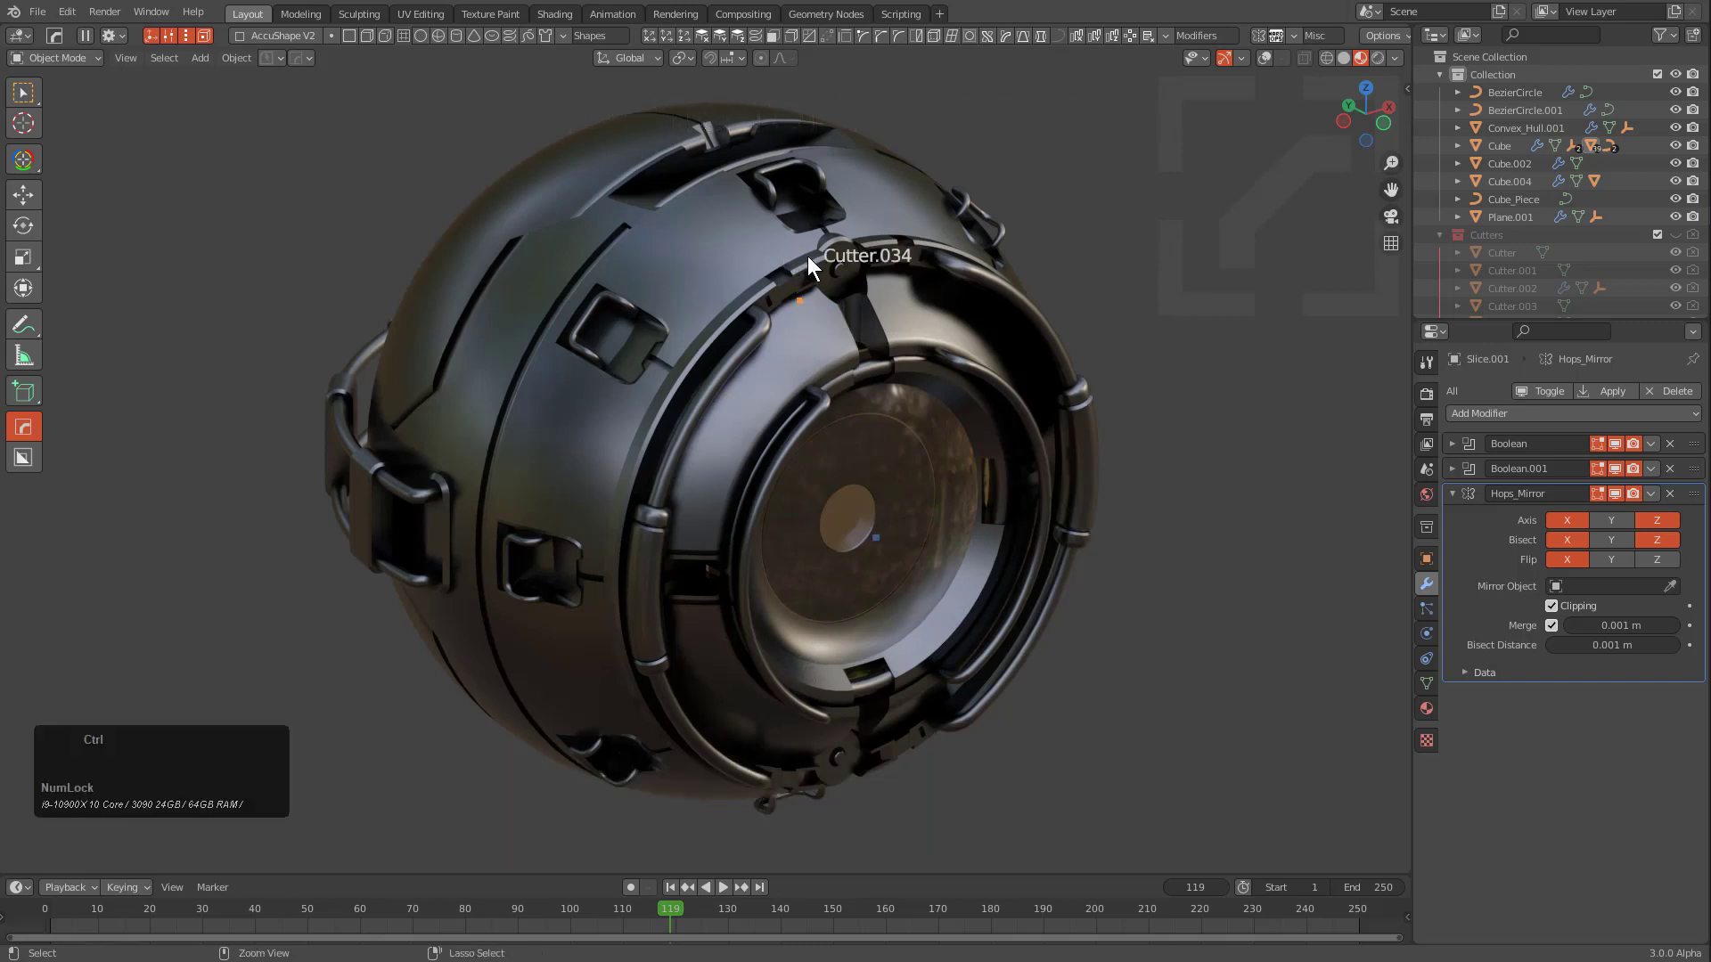
{"action": "key", "text": "ctrl+h"}
{"action": "left_click", "coordinate": [651, 124]}
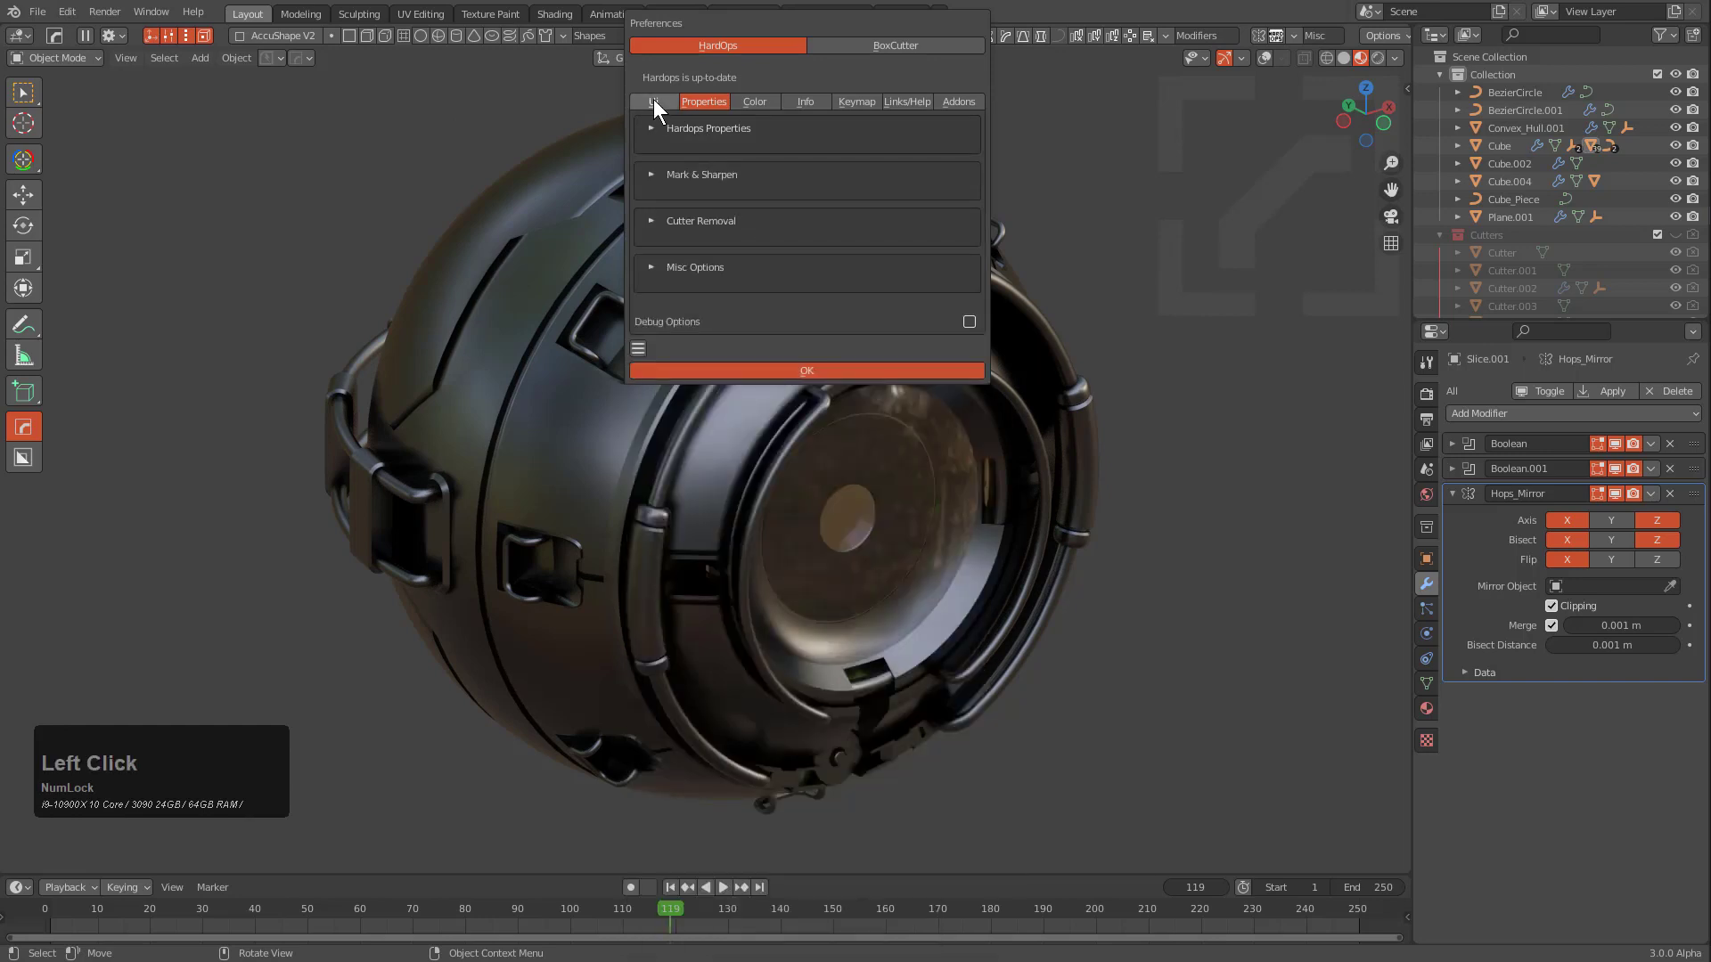
{"action": "left_click", "coordinate": [662, 127]}
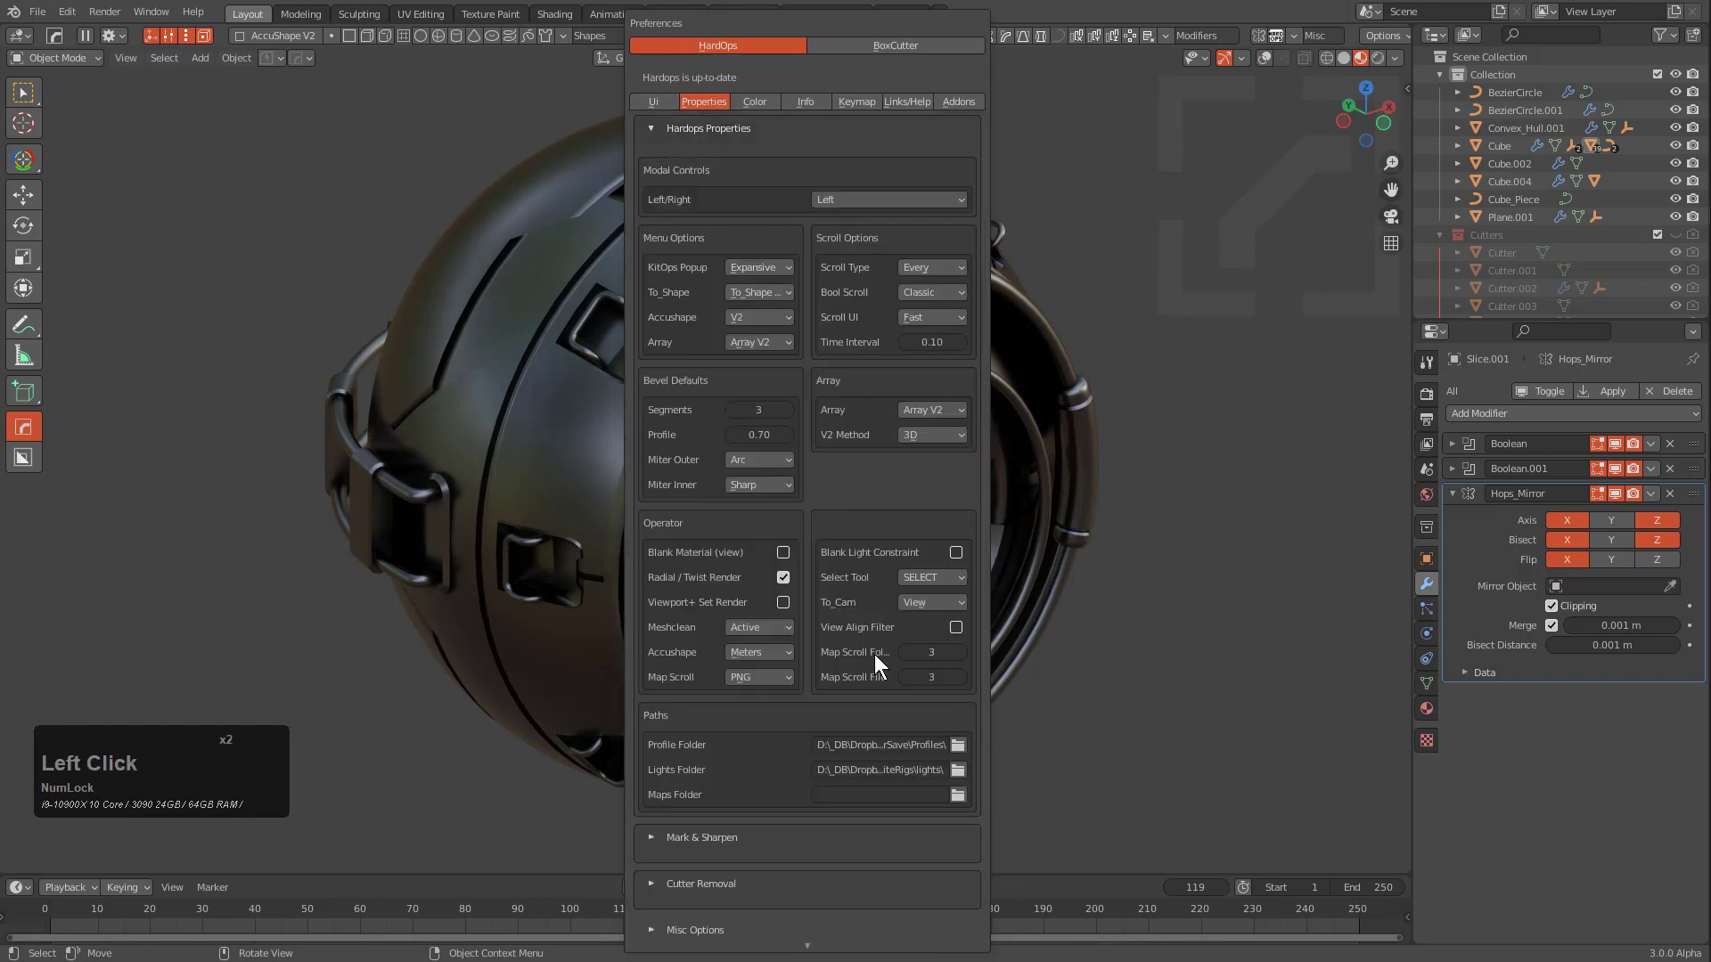
{"action": "left_click", "coordinate": [856, 801]}
{"action": "type", "text": "D:\\prefabs\\Noise Maps"}
{"action": "key", "text": "KP_Enter"}
{"action": "left_click", "coordinate": [536, 459]}
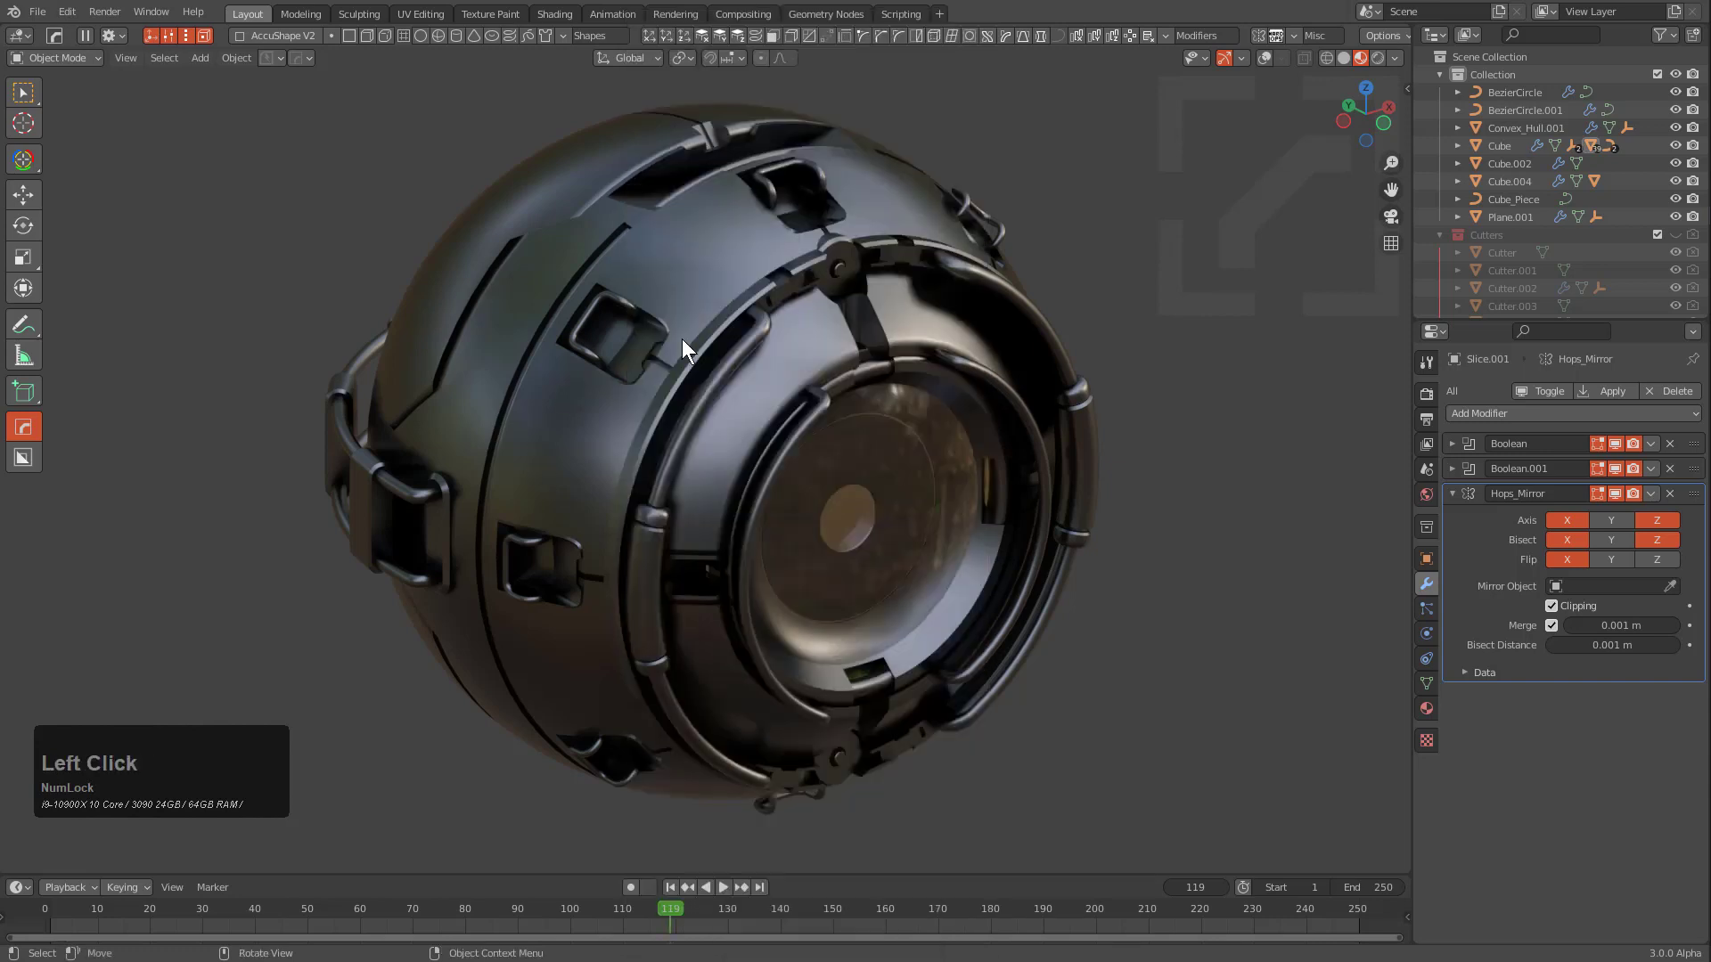
Run Map Scroll on the sphere's material and cycle through random maps until patchy_streaks_roughness is applied
{"action": "key", "text": "m"}
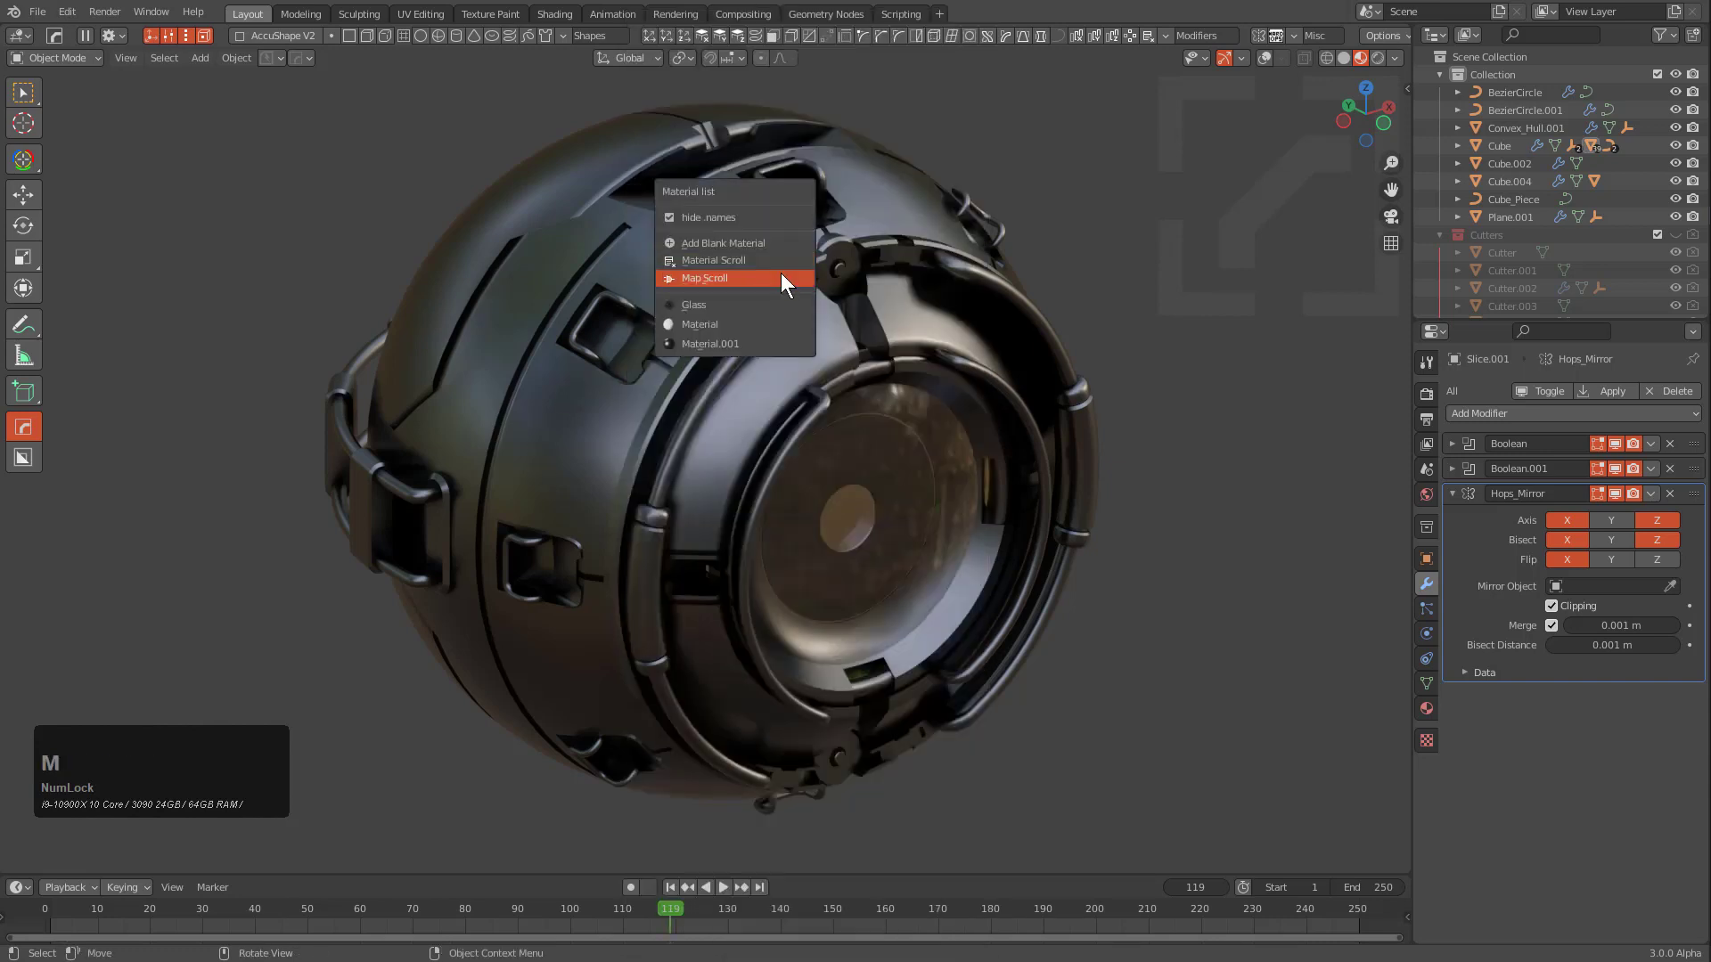
{"action": "left_click", "coordinate": [780, 278]}
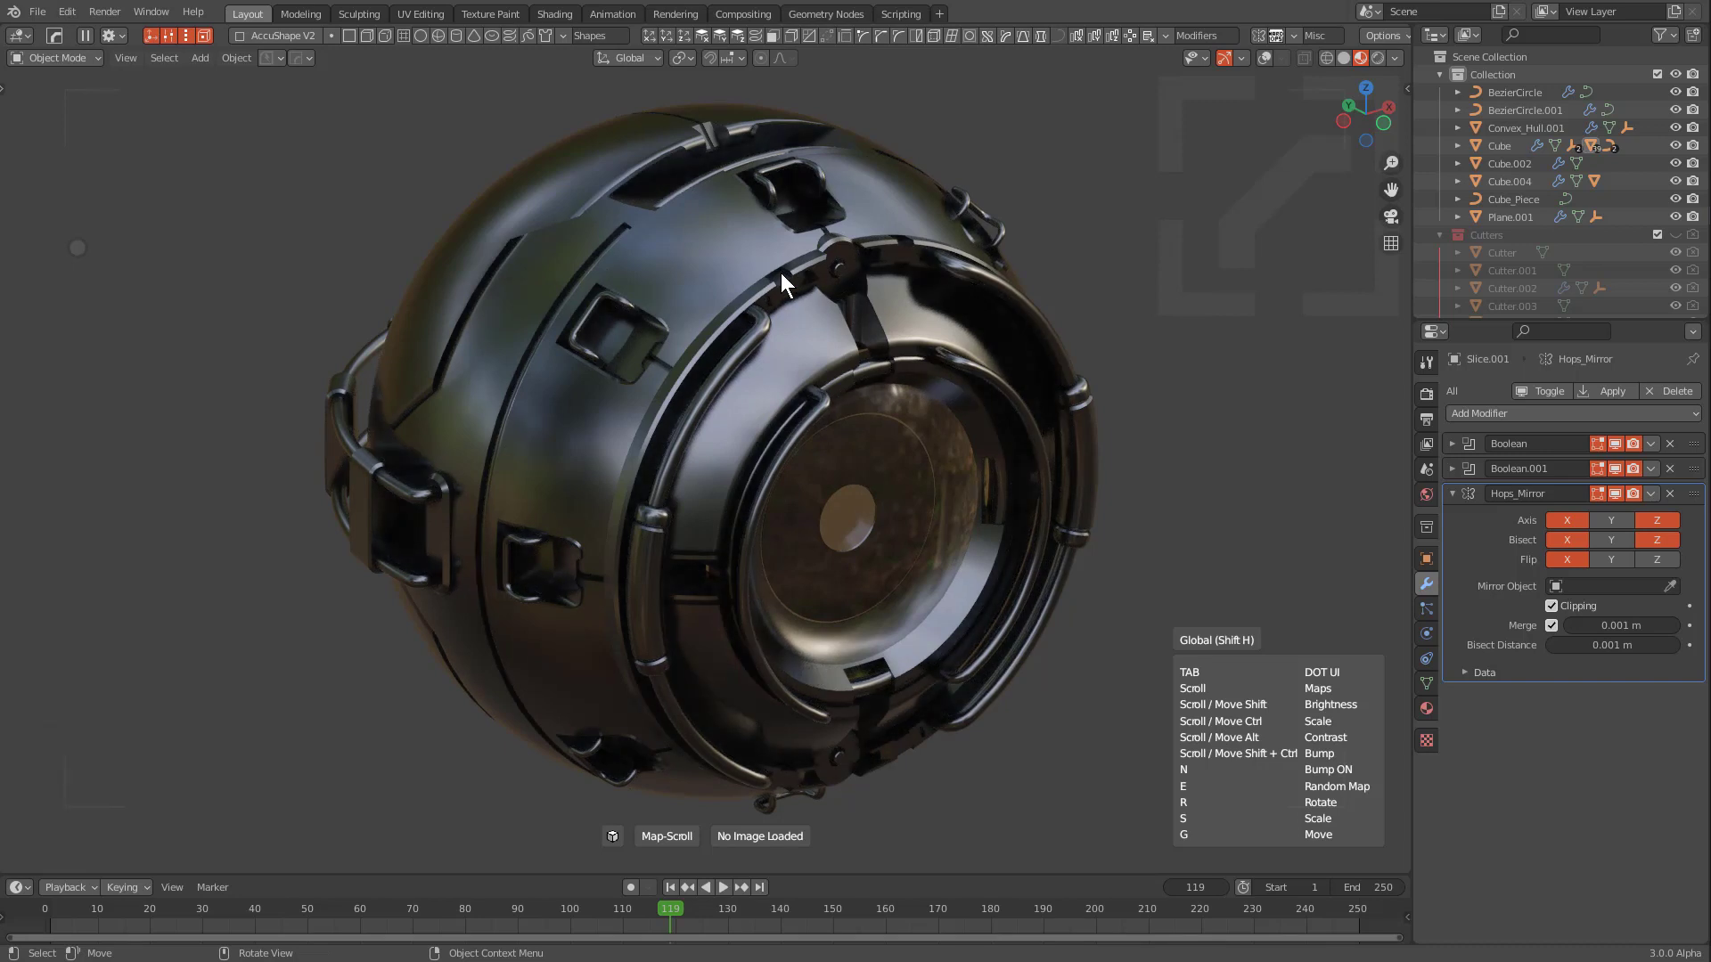
{"action": "scroll", "coordinate": [781, 275], "scroll_direction": "up", "scroll_amount": 2}
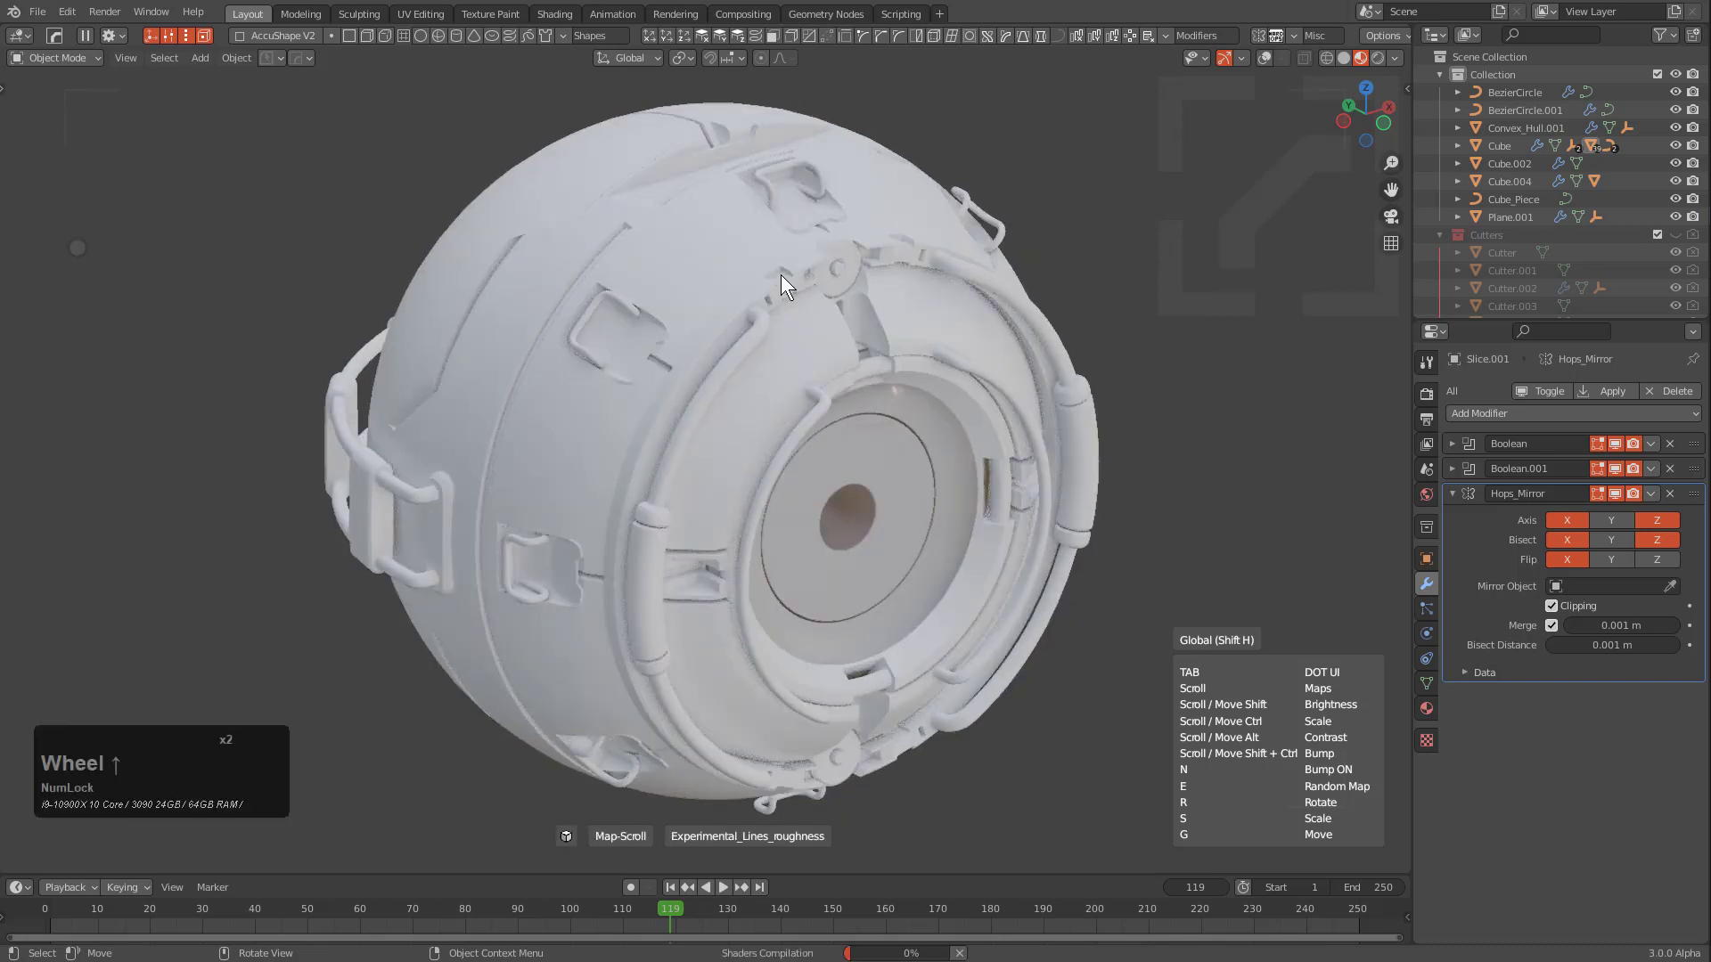
{"action": "scroll", "coordinate": [780, 274], "scroll_direction": "up", "scroll_amount": 4}
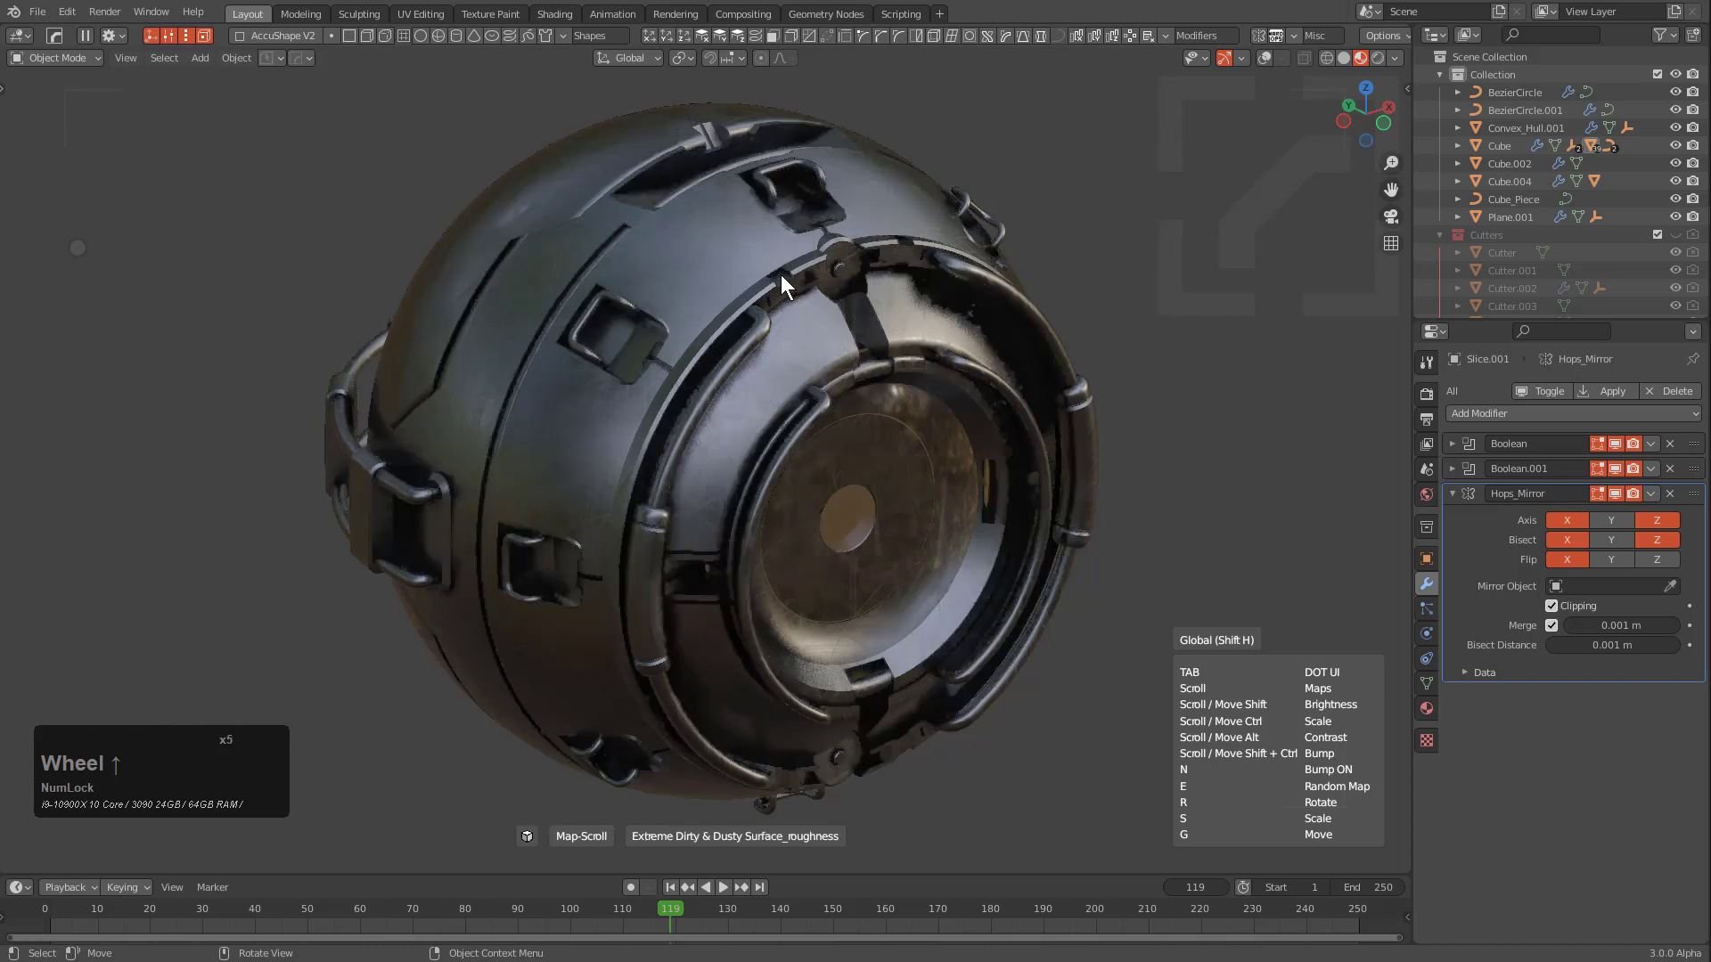
{"action": "key", "text": "e"}
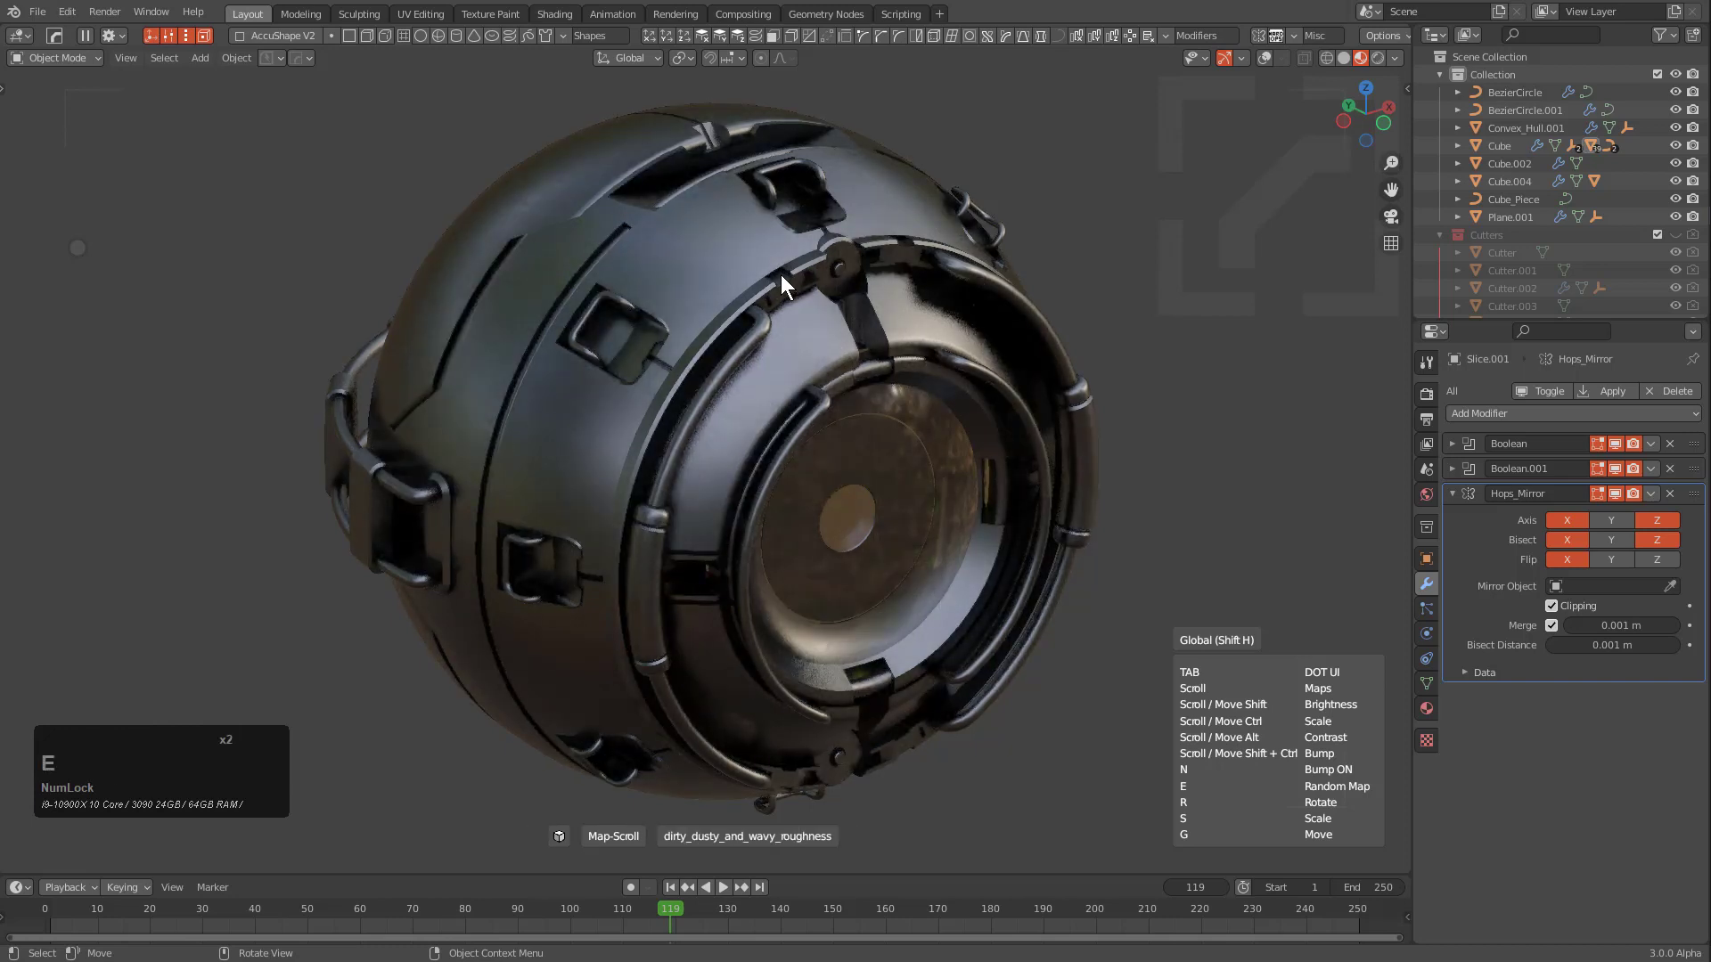
{"action": "key", "text": "e"}
{"action": "key", "text": "e"}
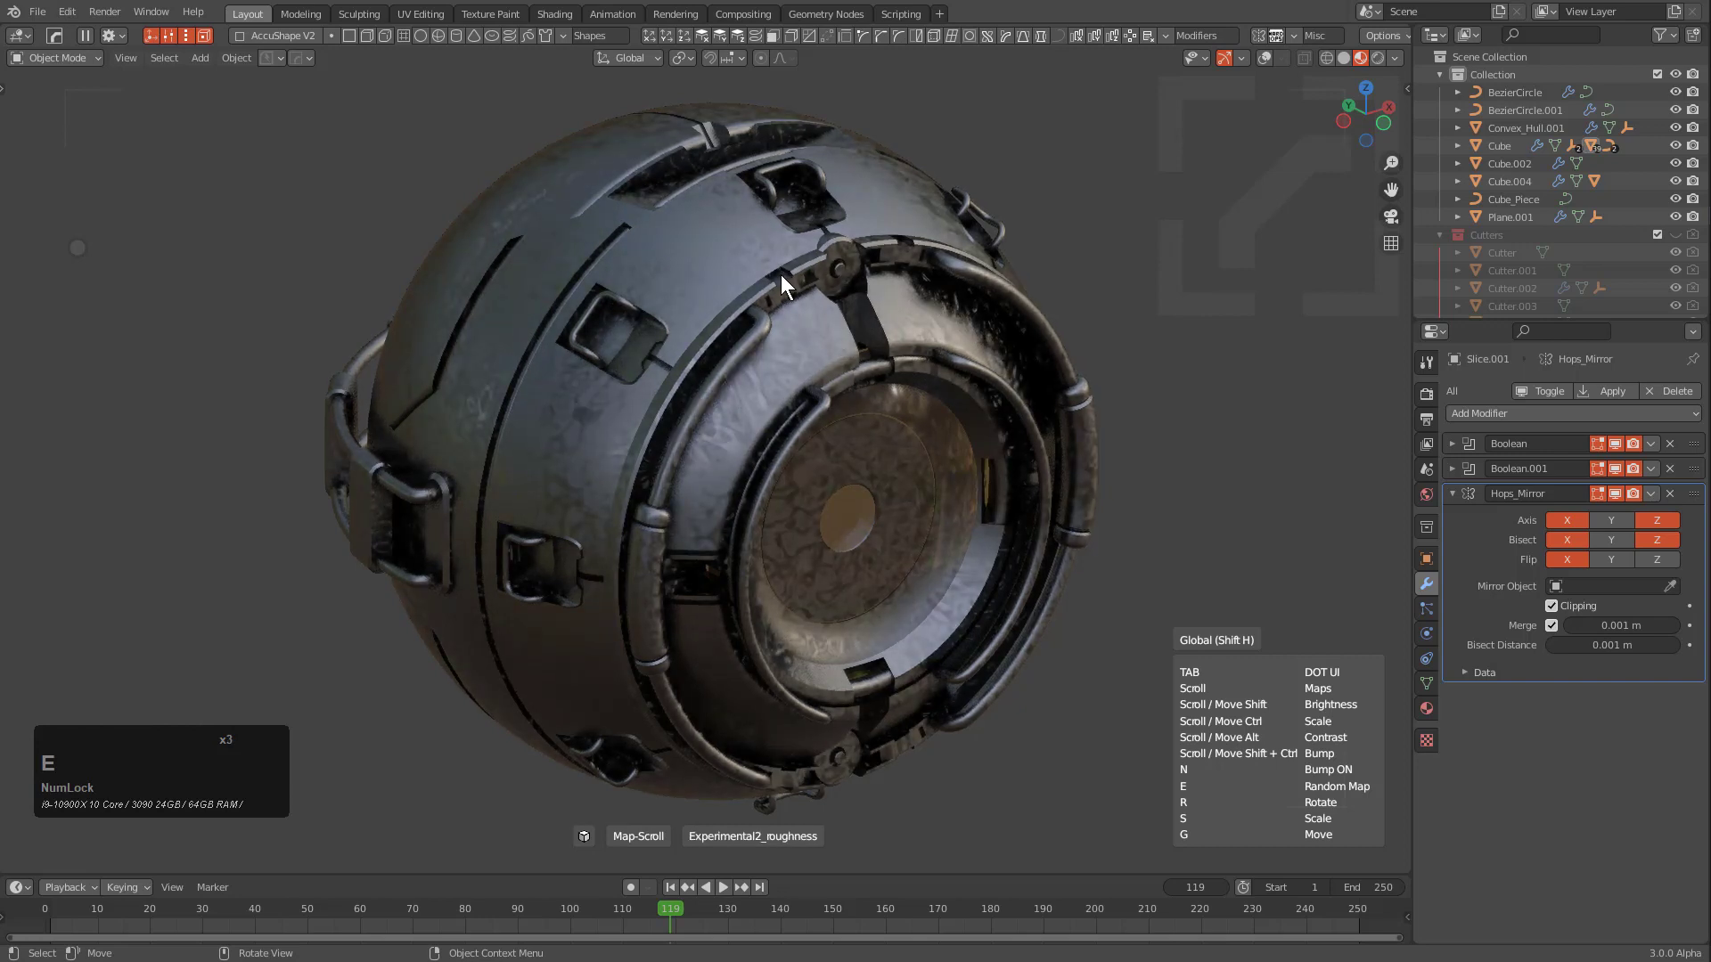
{"action": "key", "text": "e"}
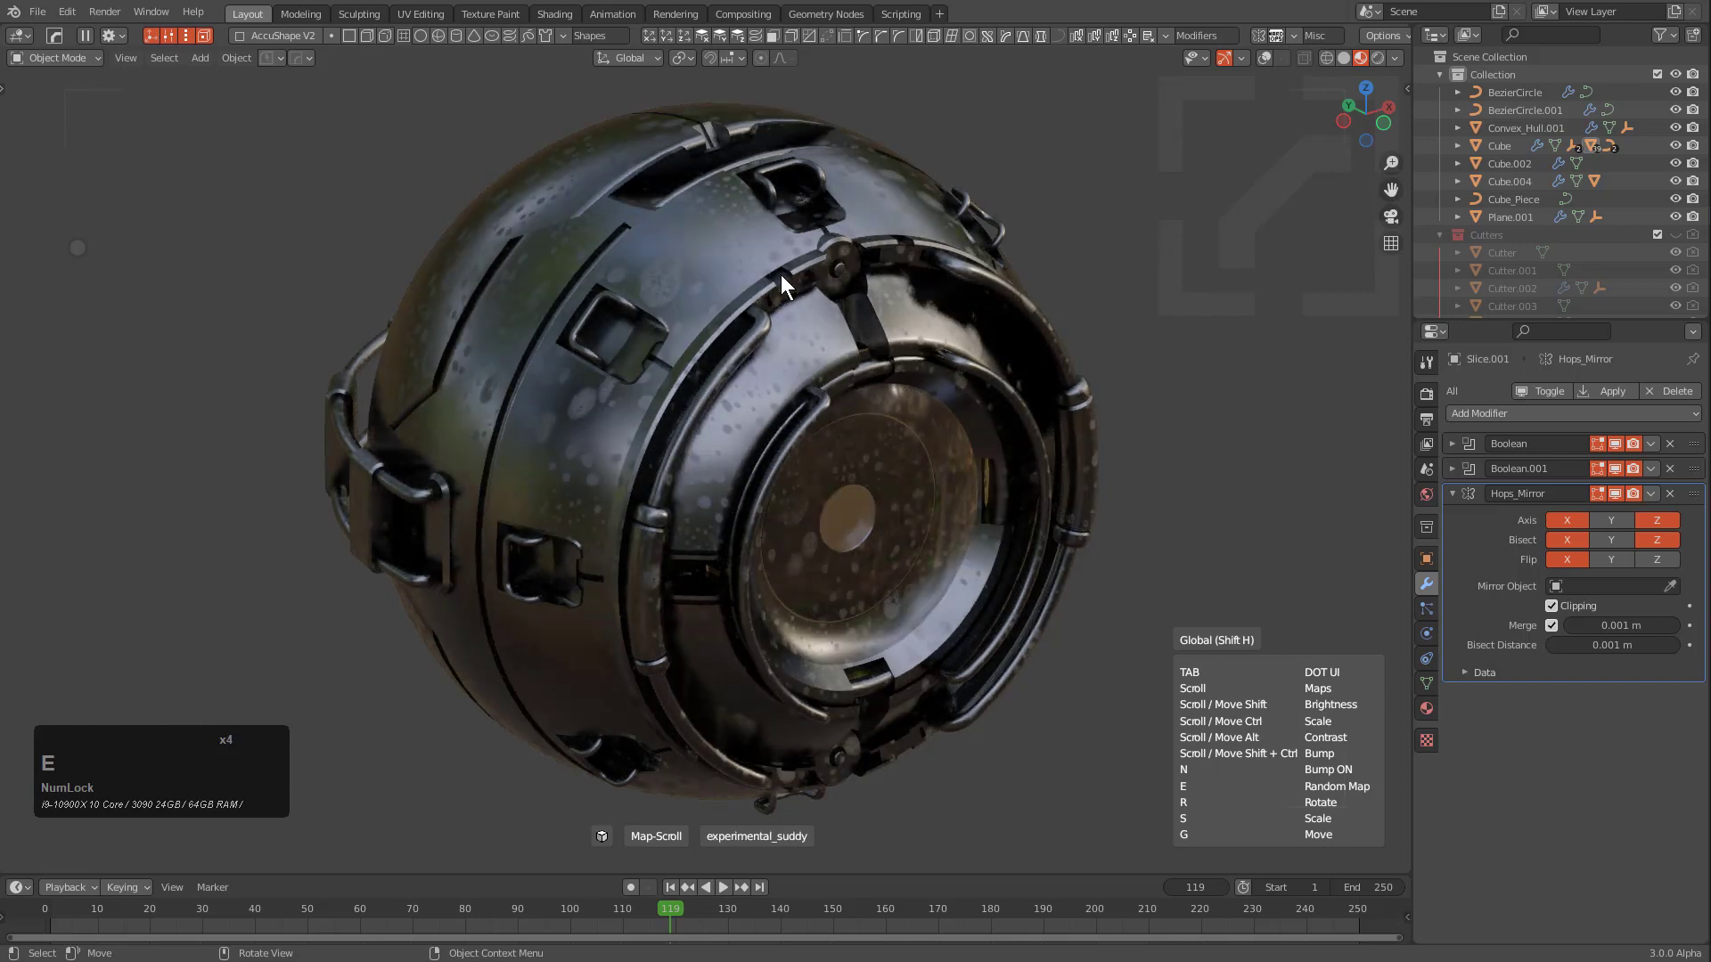
{"action": "key", "text": "e"}
{"action": "key", "text": "e"}
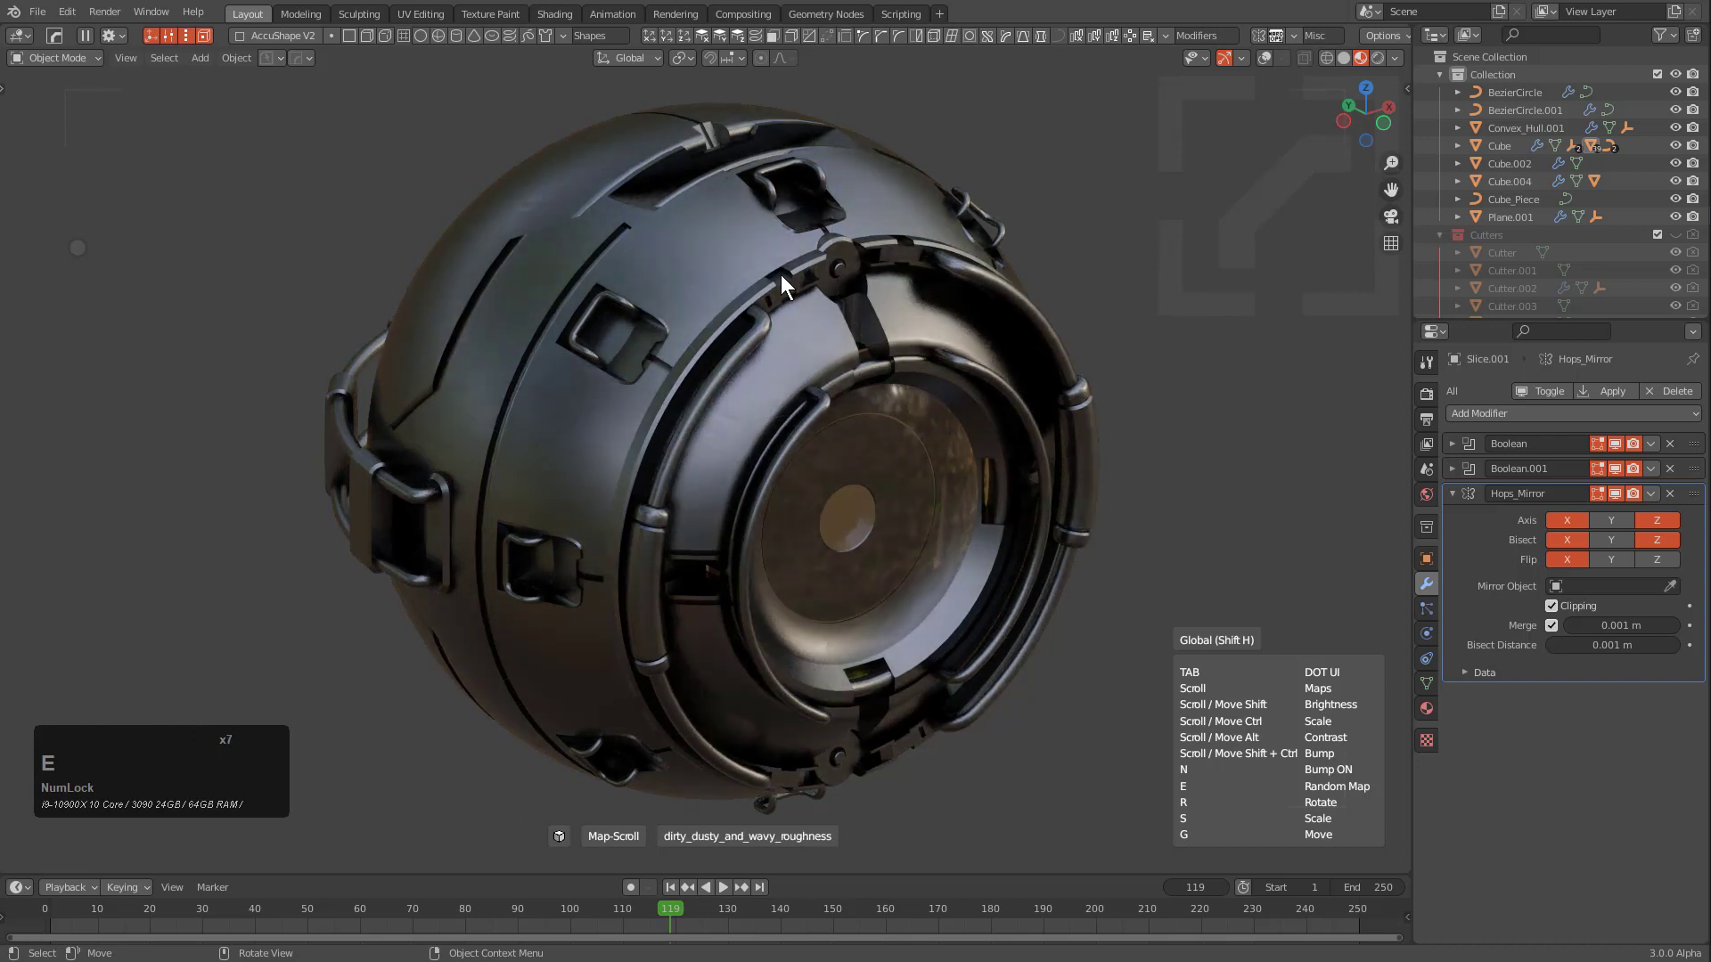
{"action": "key", "text": "e"}
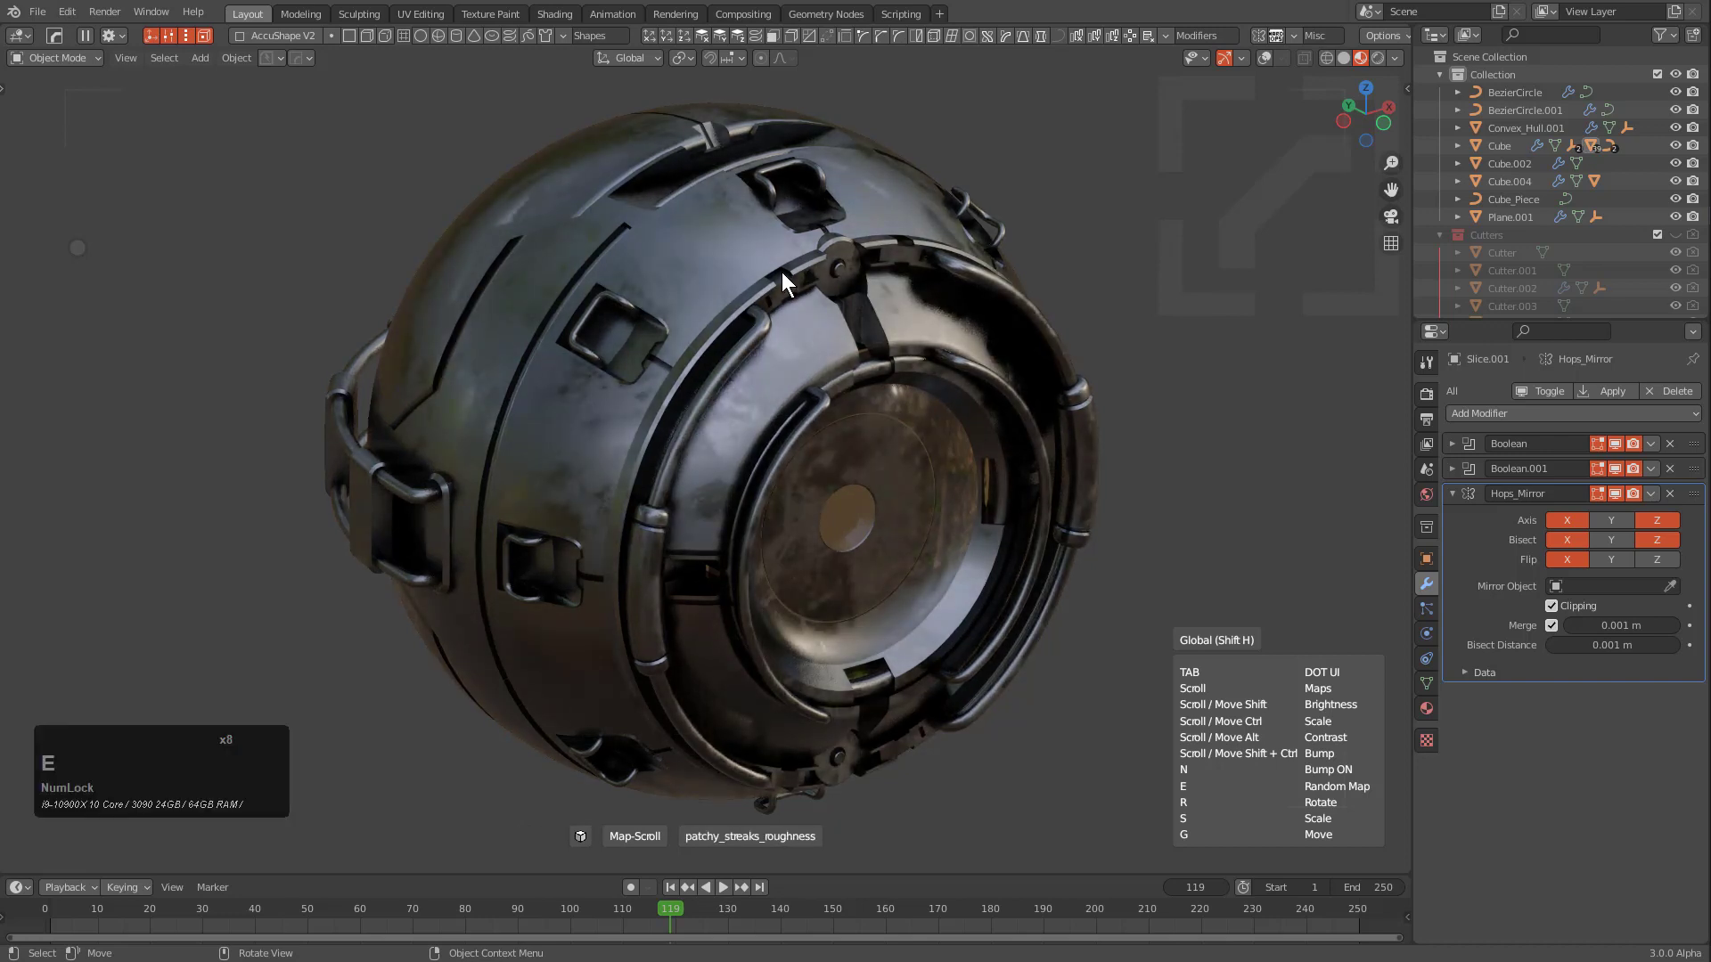
Turn on bump for the patchy_streaks_roughness map, reduce its strength to about 0.02 and accept the map
{"action": "key", "text": "n"}
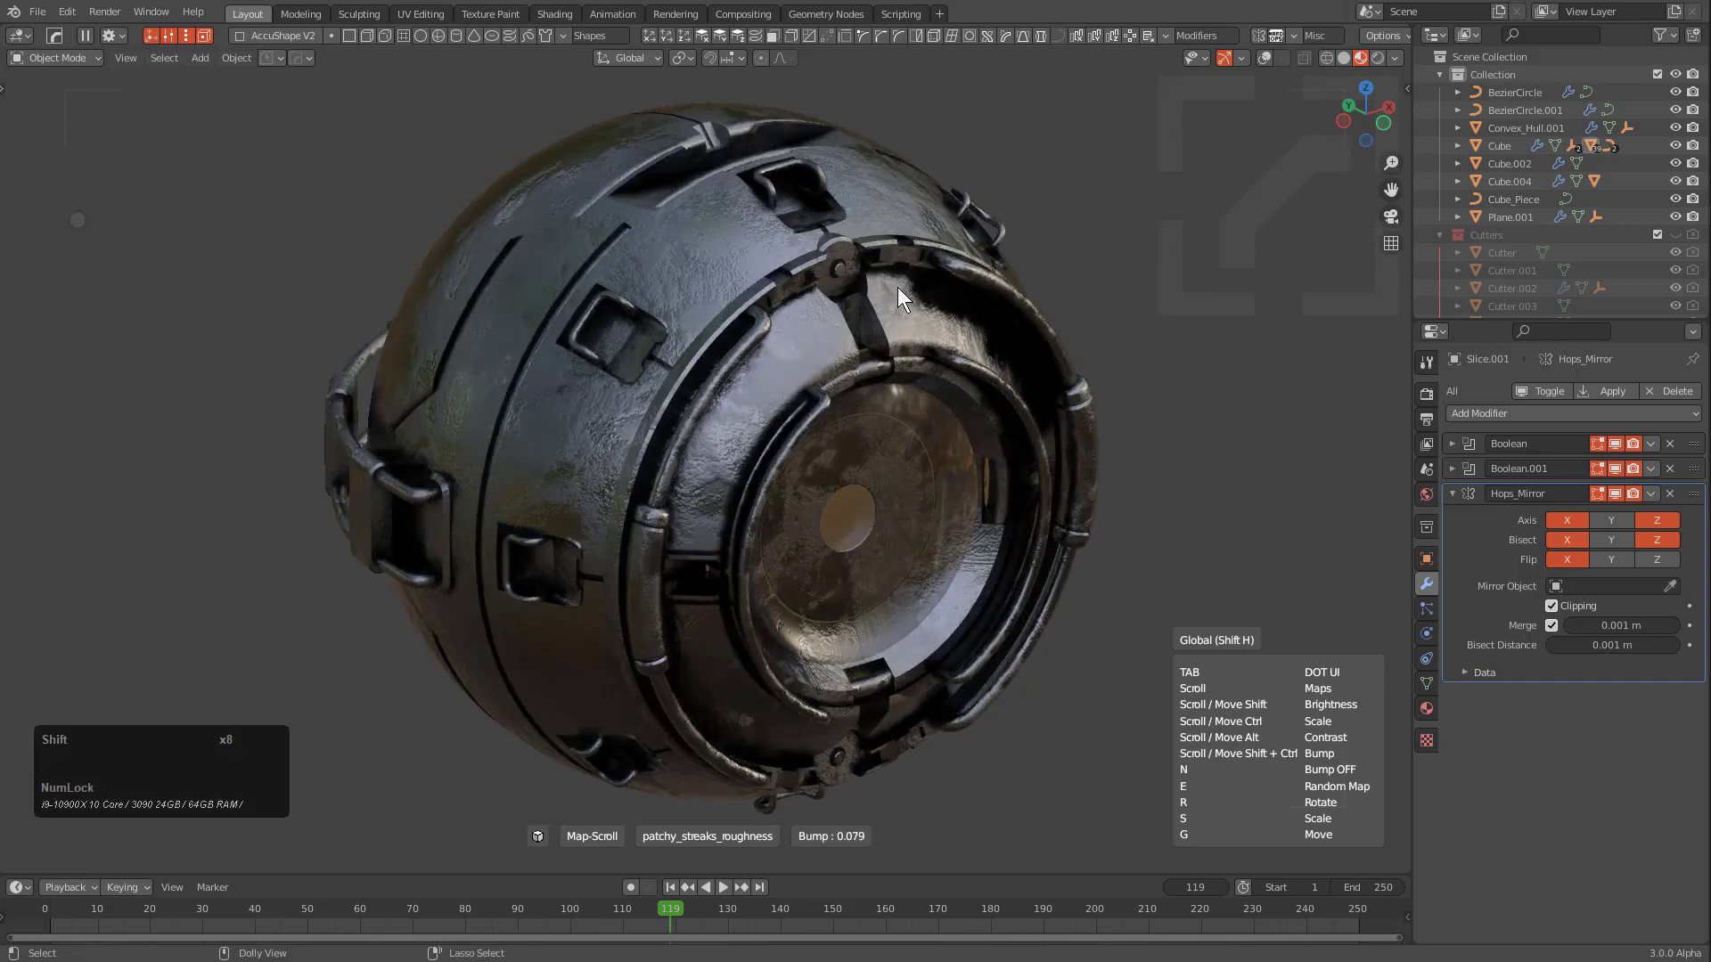
{"action": "key", "text": "ctrl+shift"}
{"action": "key", "text": "ctrl+shift"}
{"action": "key", "text": "ctrl+shift"}
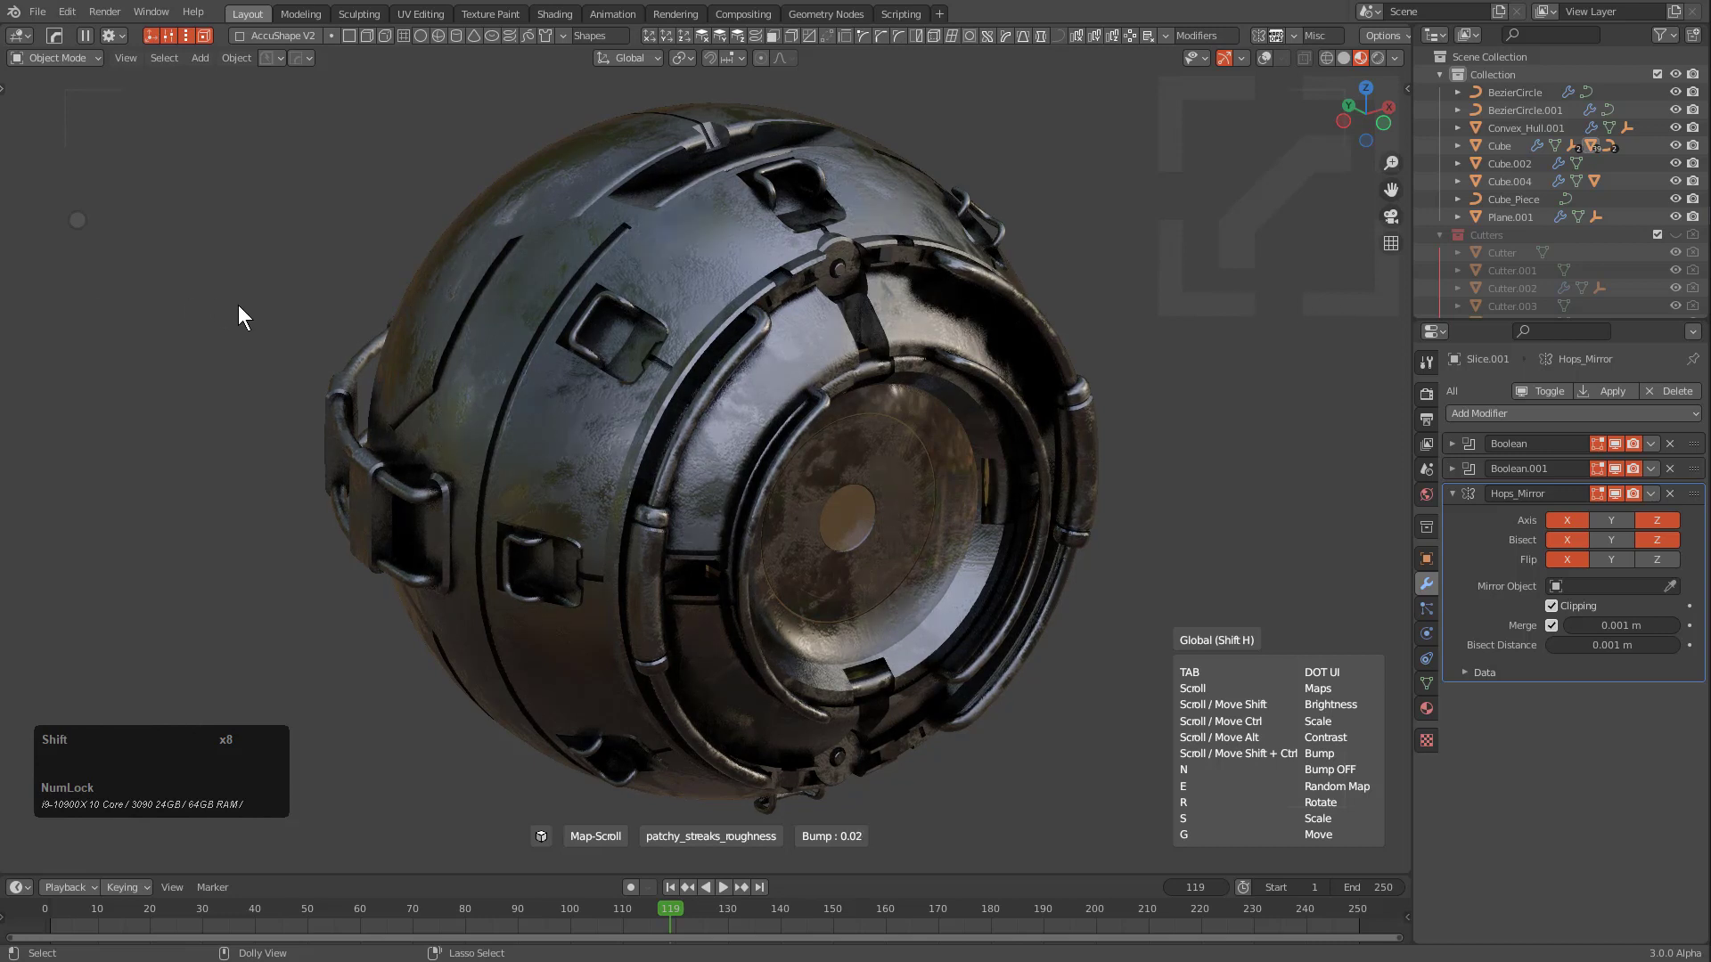
{"action": "left_click", "coordinate": [1321, 277]}
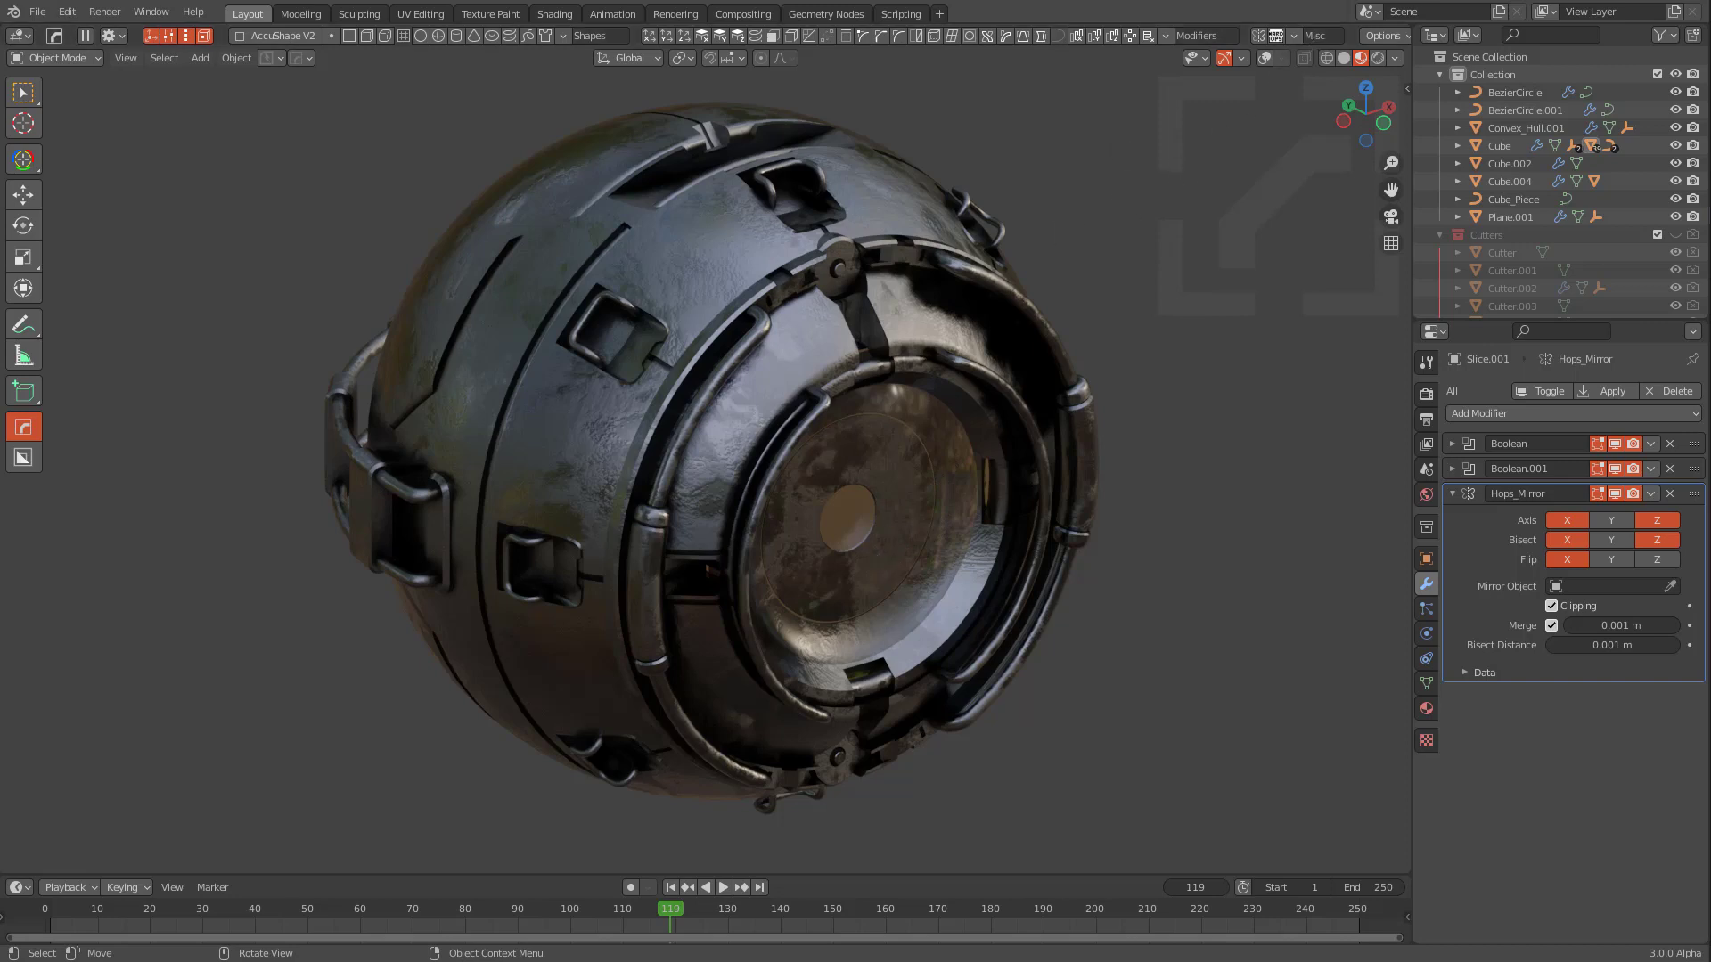
Delete the 3.0 folder from the Blender settings in File Explorer, and launch the newest 3.0.0 Alpha build from Blender Launcher
{"action": "key", "text": "q"}
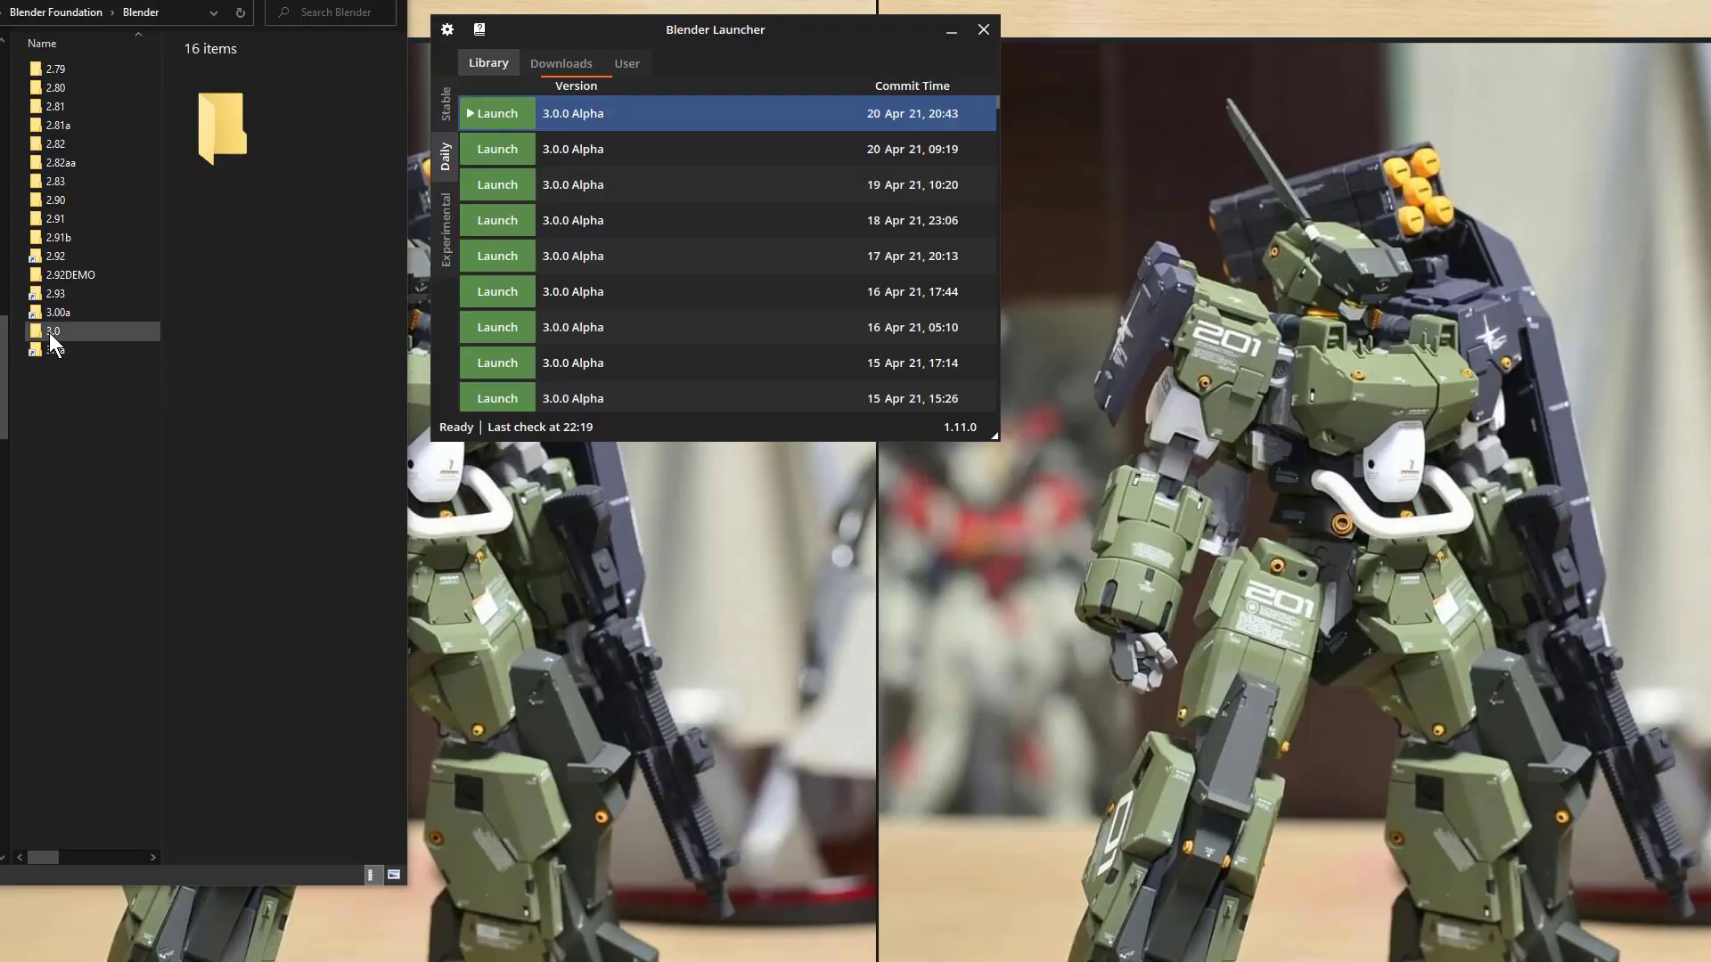
{"action": "left_click", "coordinate": [76, 332]}
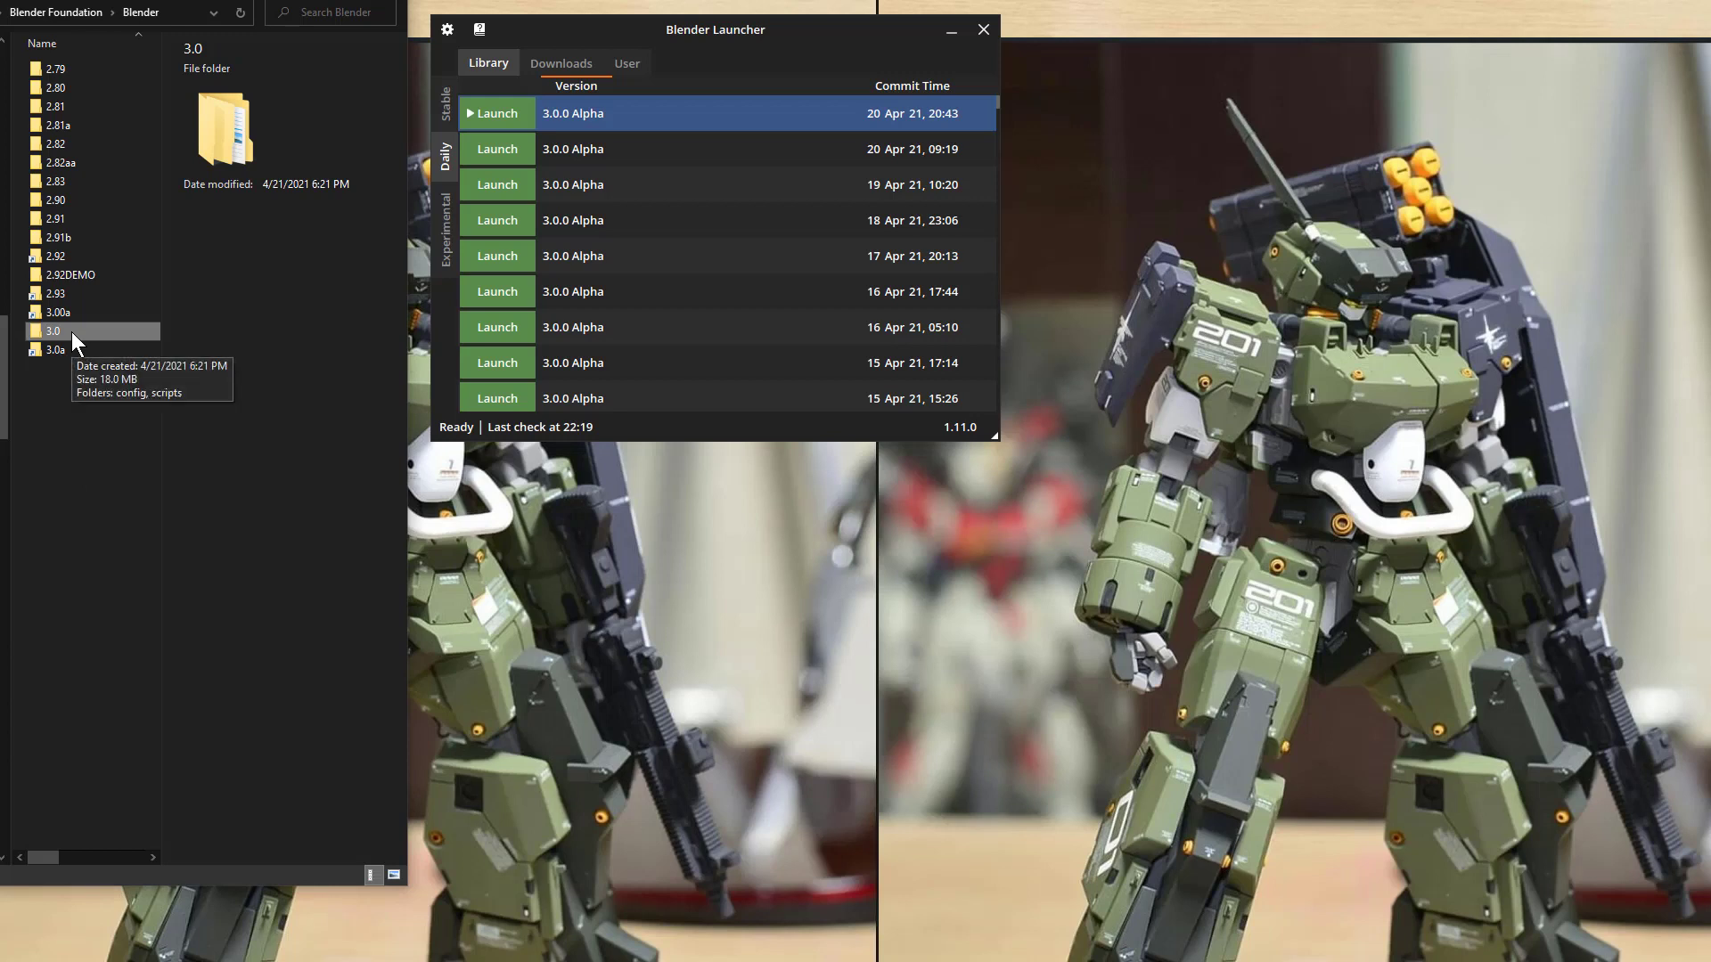
{"action": "key", "text": "Delete"}
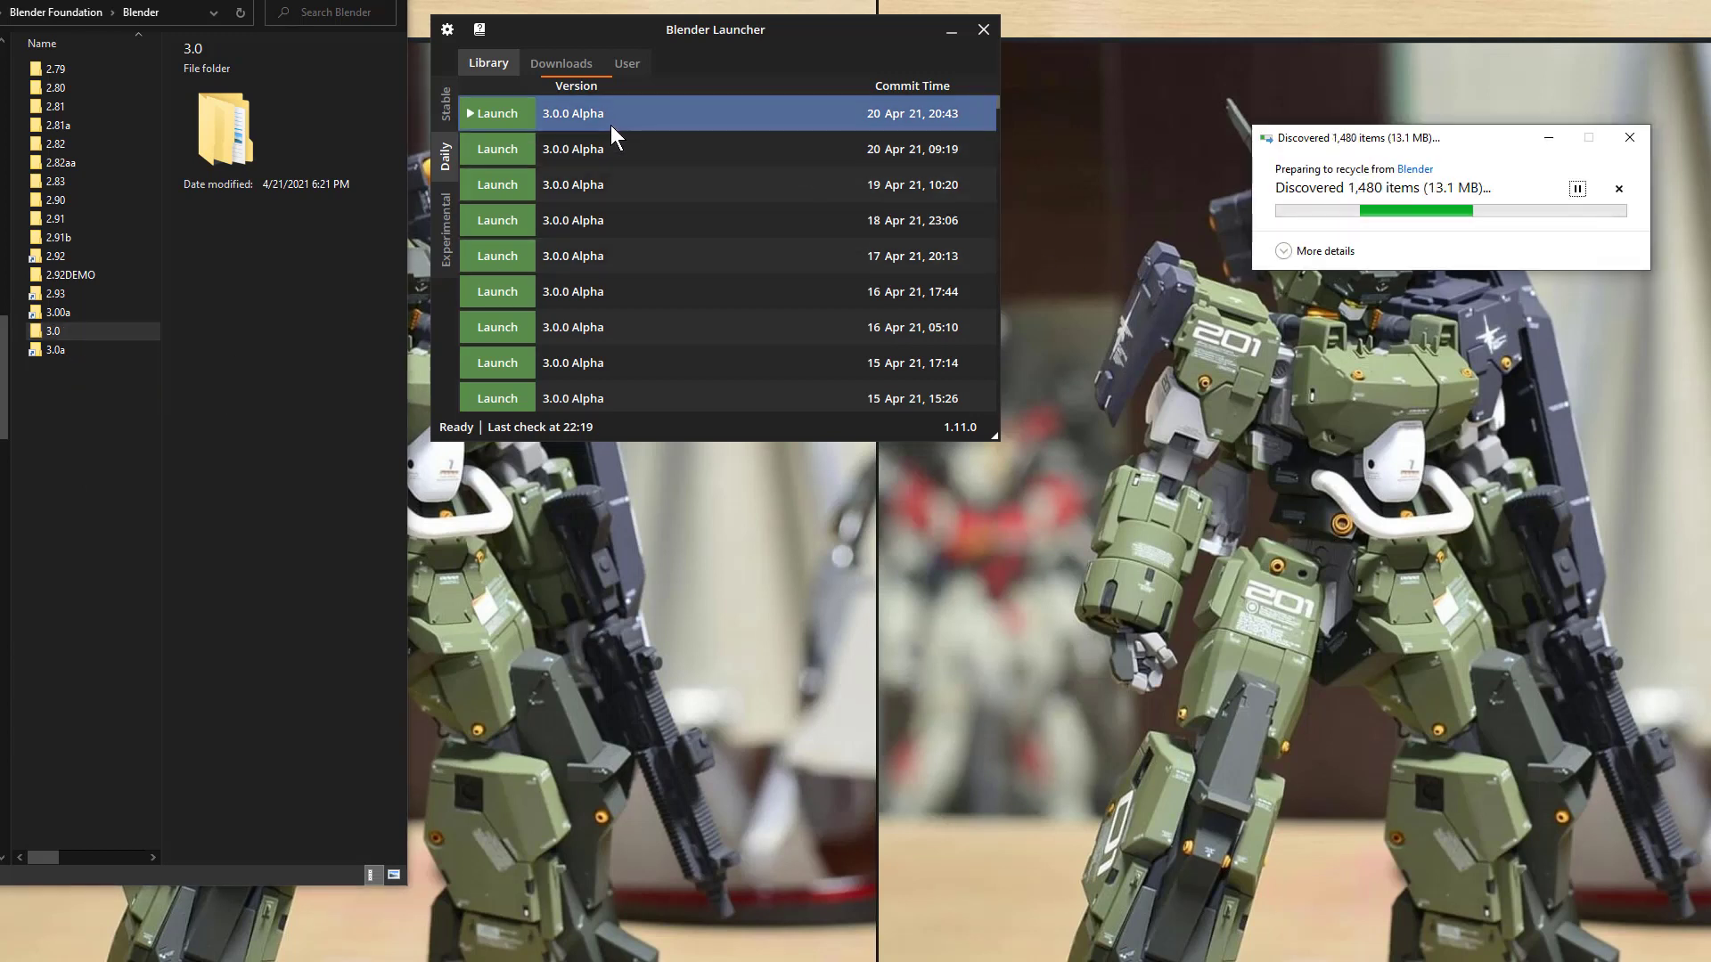
{"action": "left_click", "coordinate": [514, 122]}
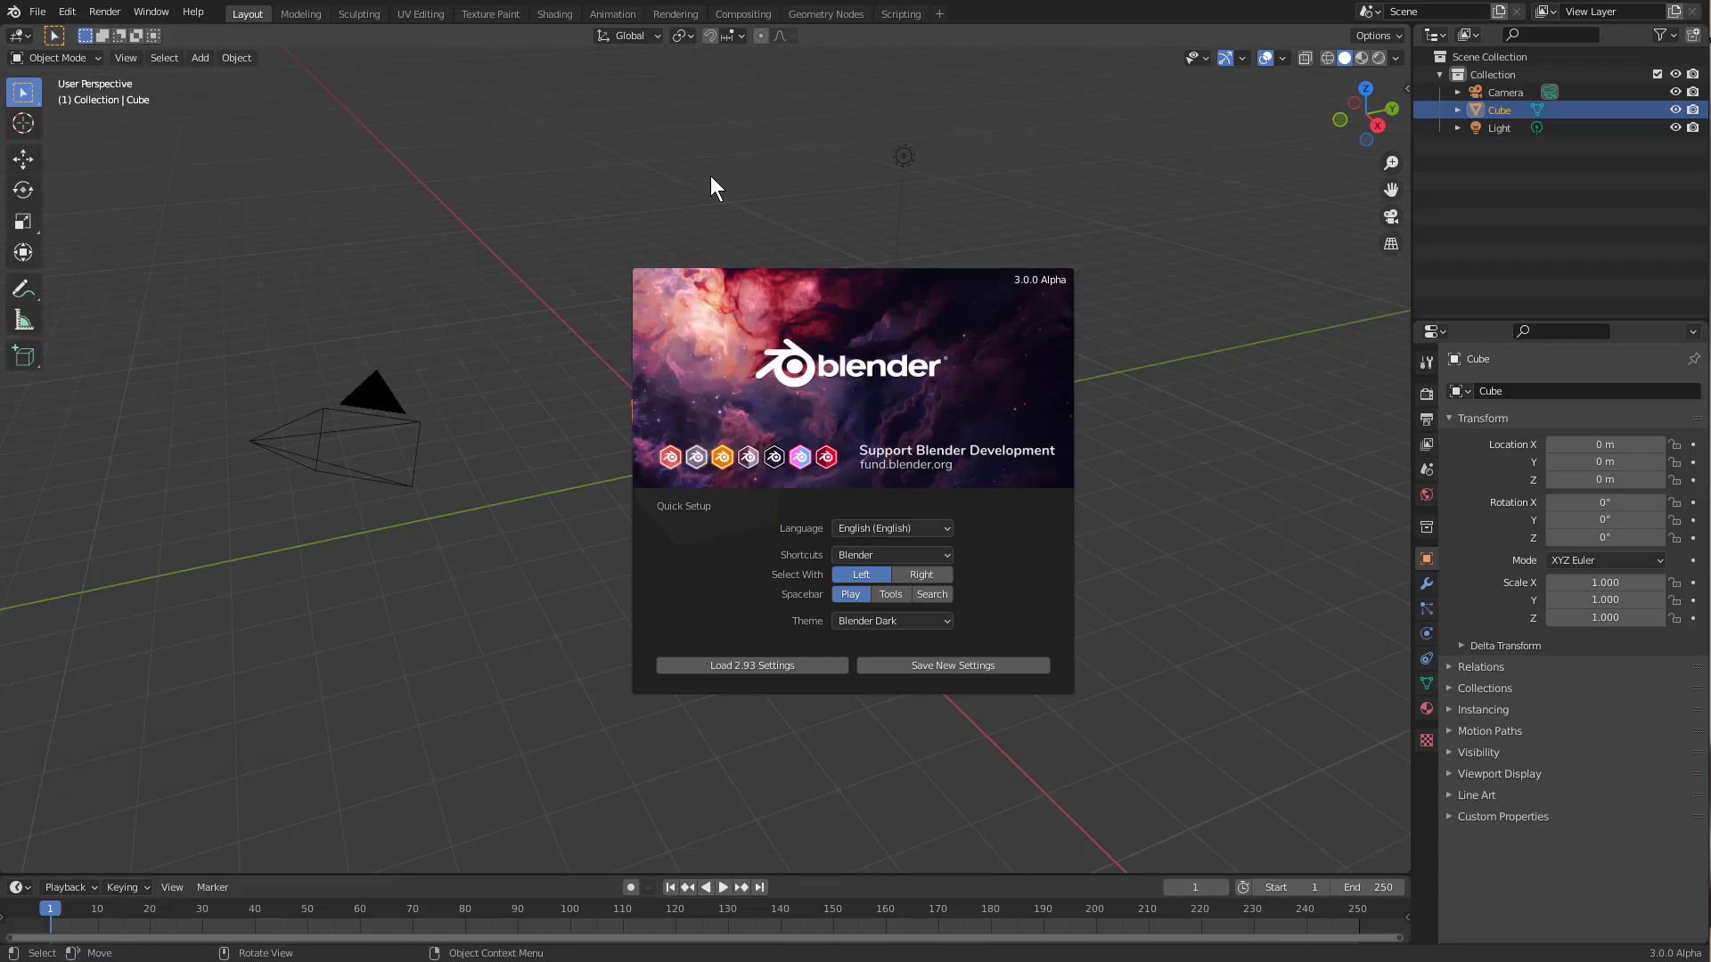
Set the Spacebar action to Search in the quick setup and save the new settings
{"action": "left_click", "coordinate": [930, 595]}
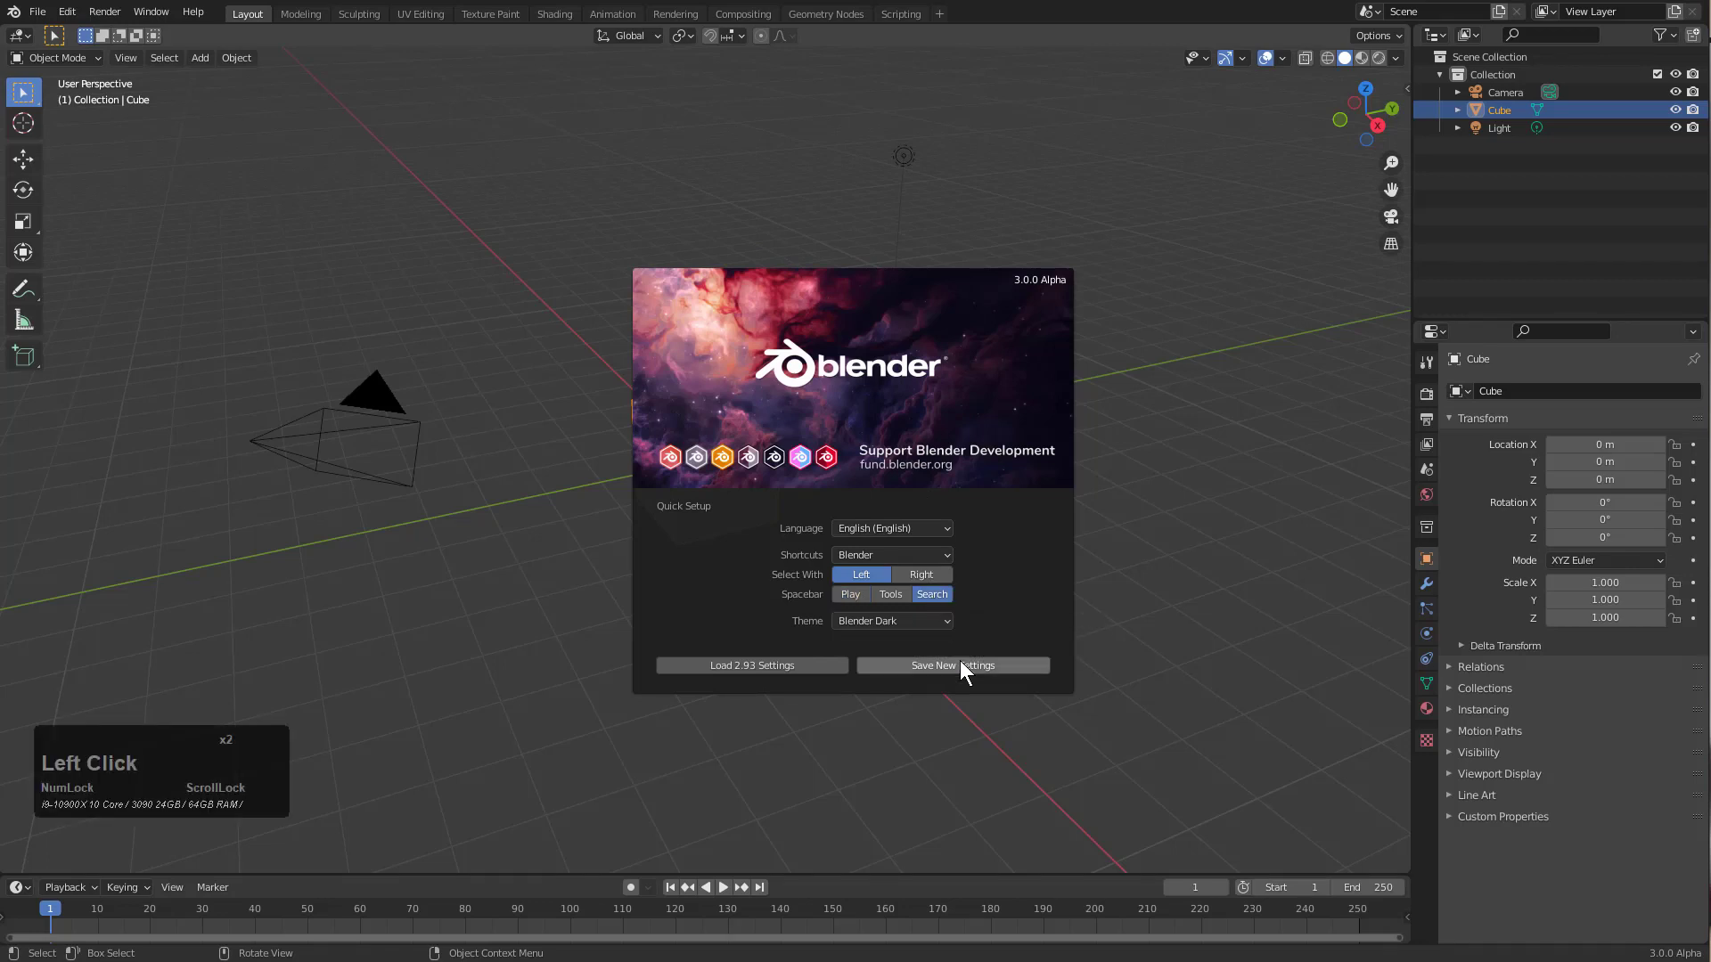
{"action": "left_click", "coordinate": [959, 662]}
{"action": "left_click", "coordinate": [60, 13]}
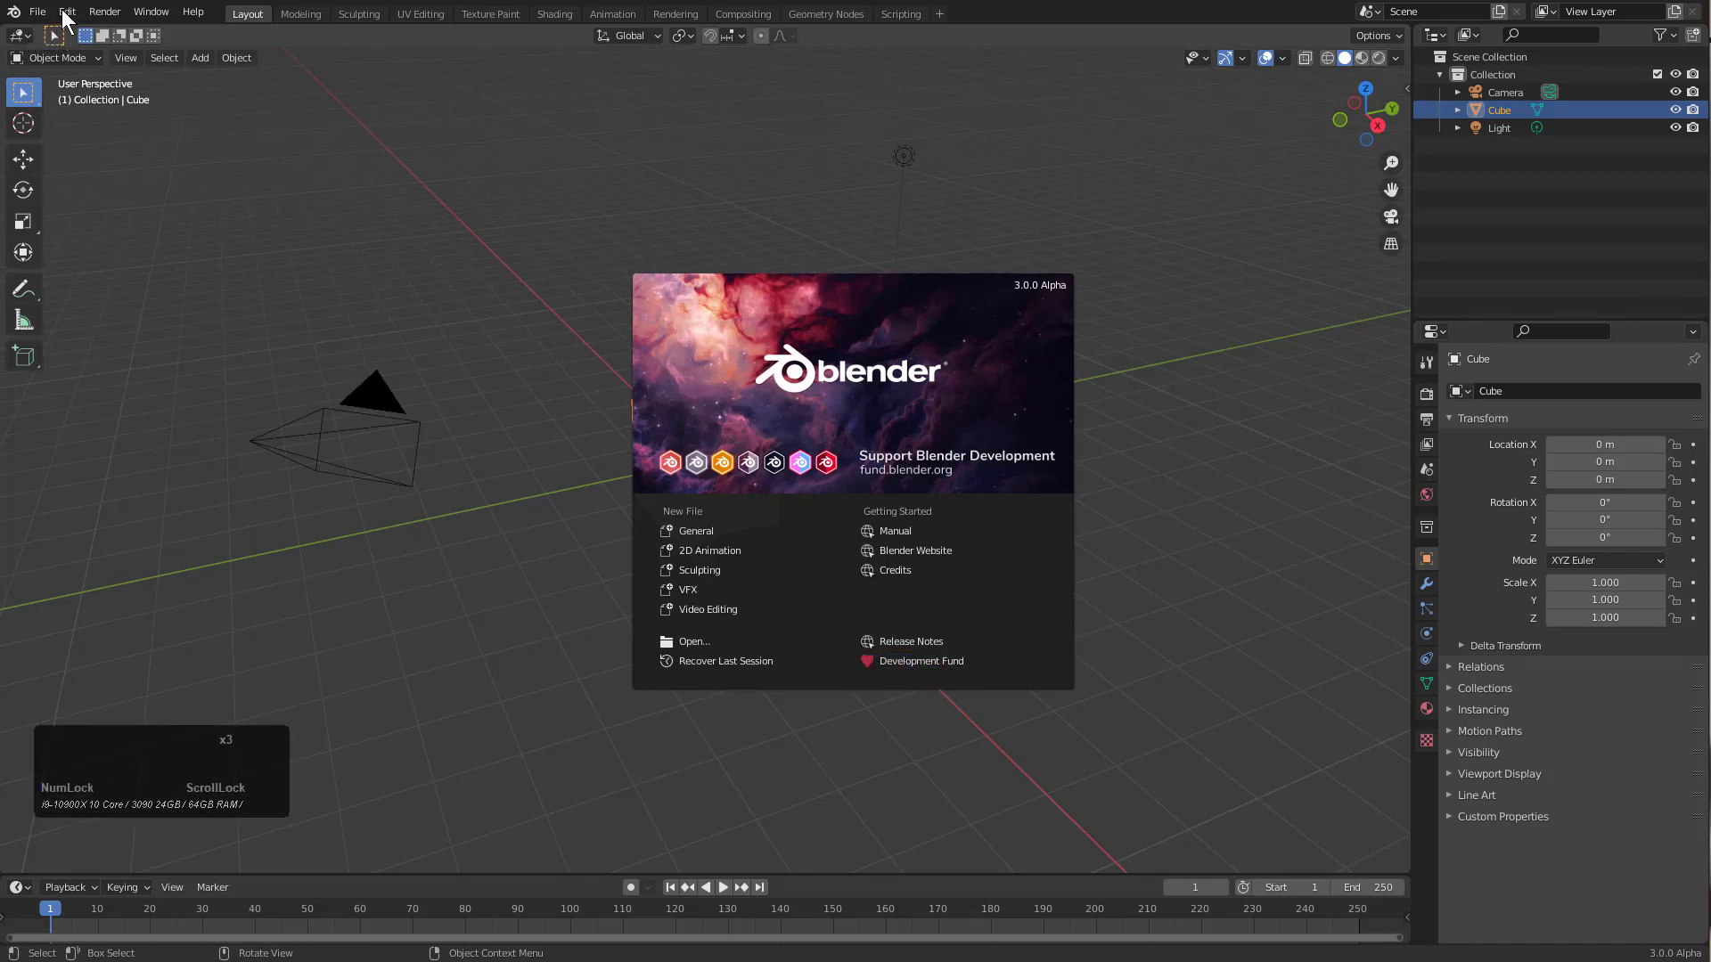
Install the add-on BoxCutter 718_5.zip from C:\_tools\ through the preferences and enable it
{"action": "left_click", "coordinate": [67, 12]}
{"action": "left_click", "coordinate": [135, 267]}
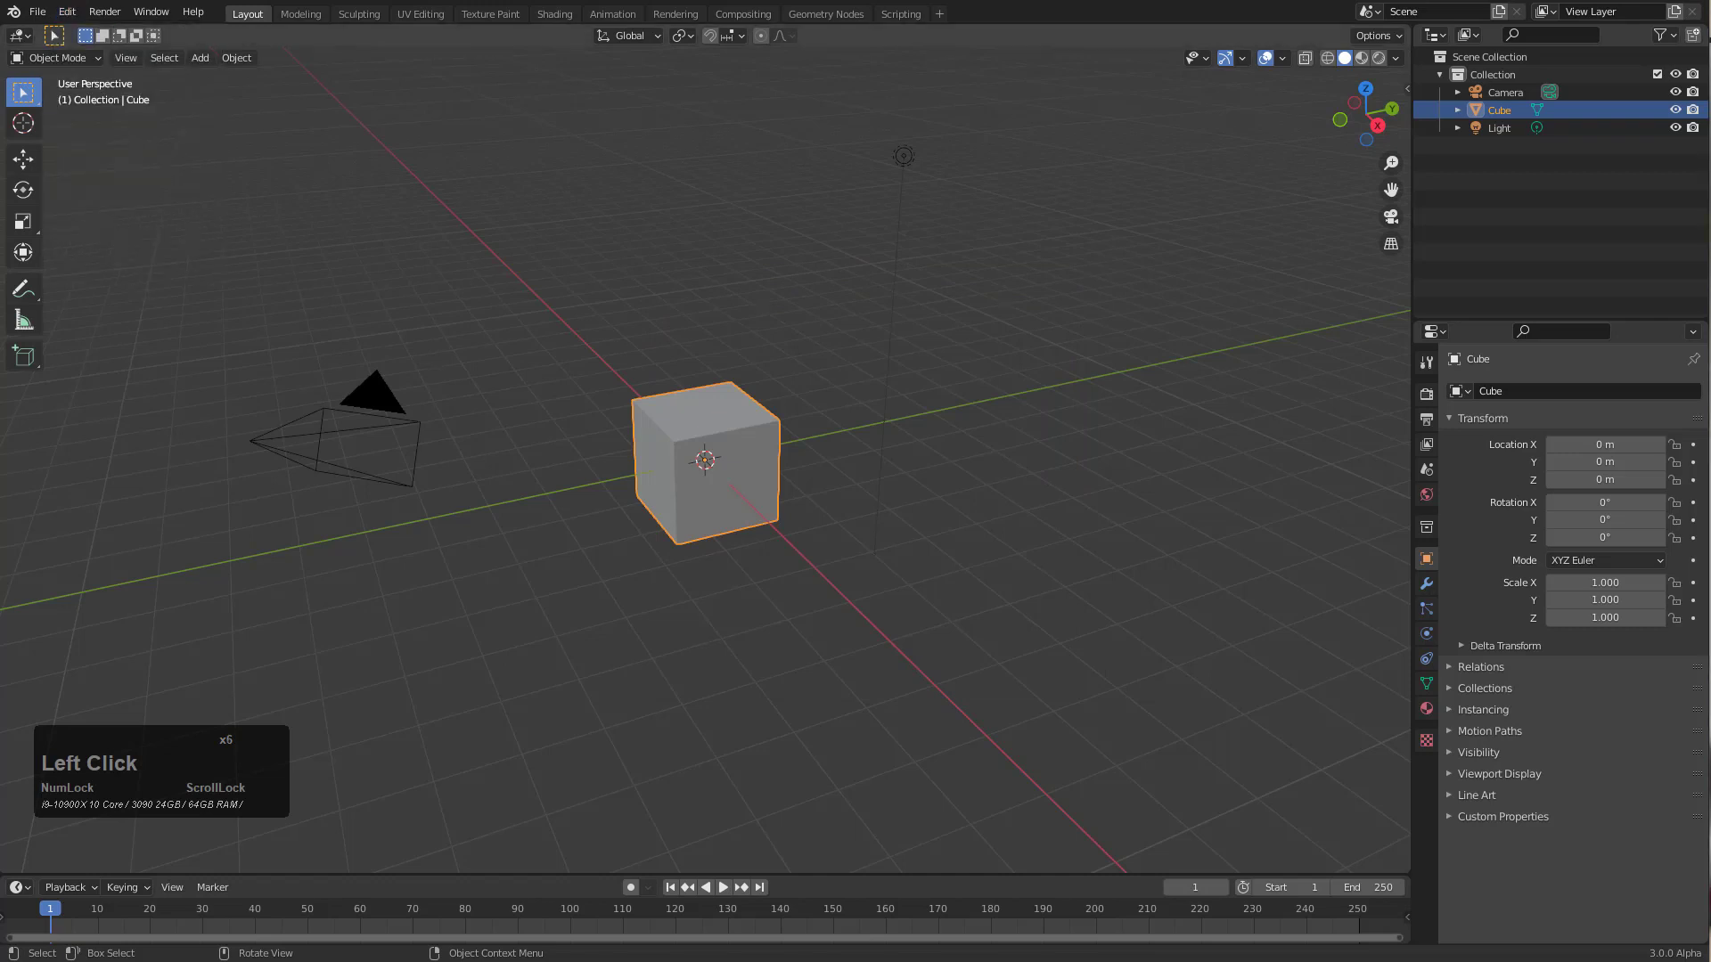
{"action": "left_click", "coordinate": [555, 340]}
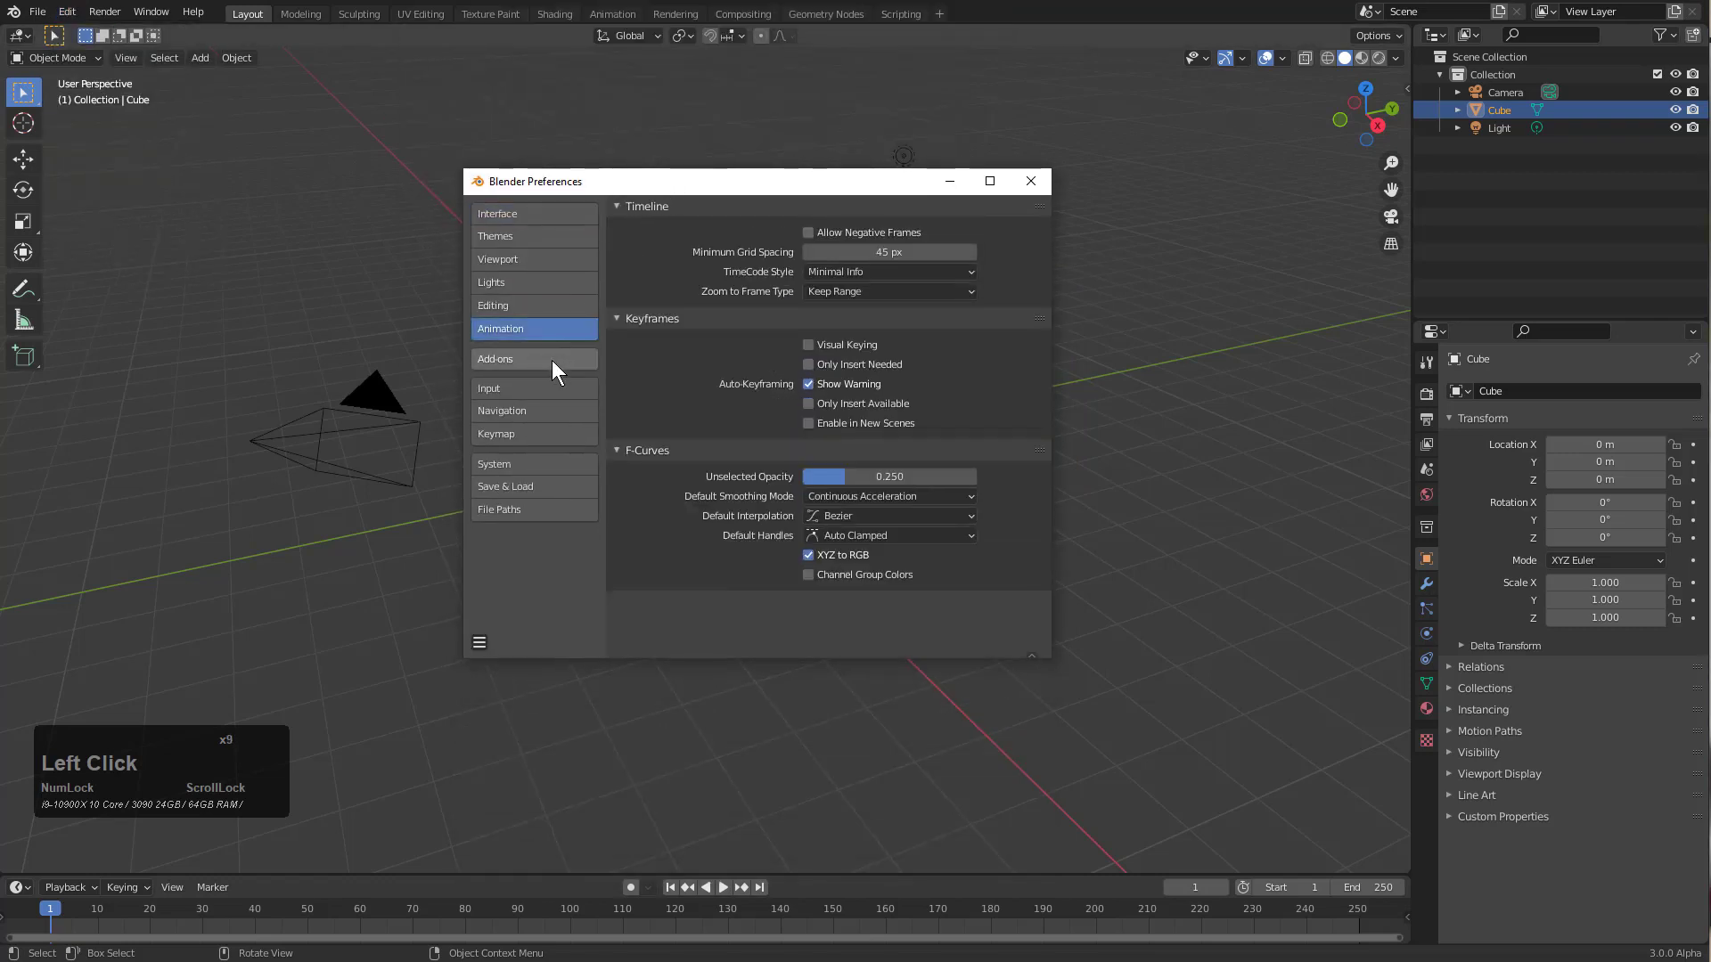
{"action": "left_click", "coordinate": [551, 360]}
{"action": "left_click", "coordinate": [904, 213]}
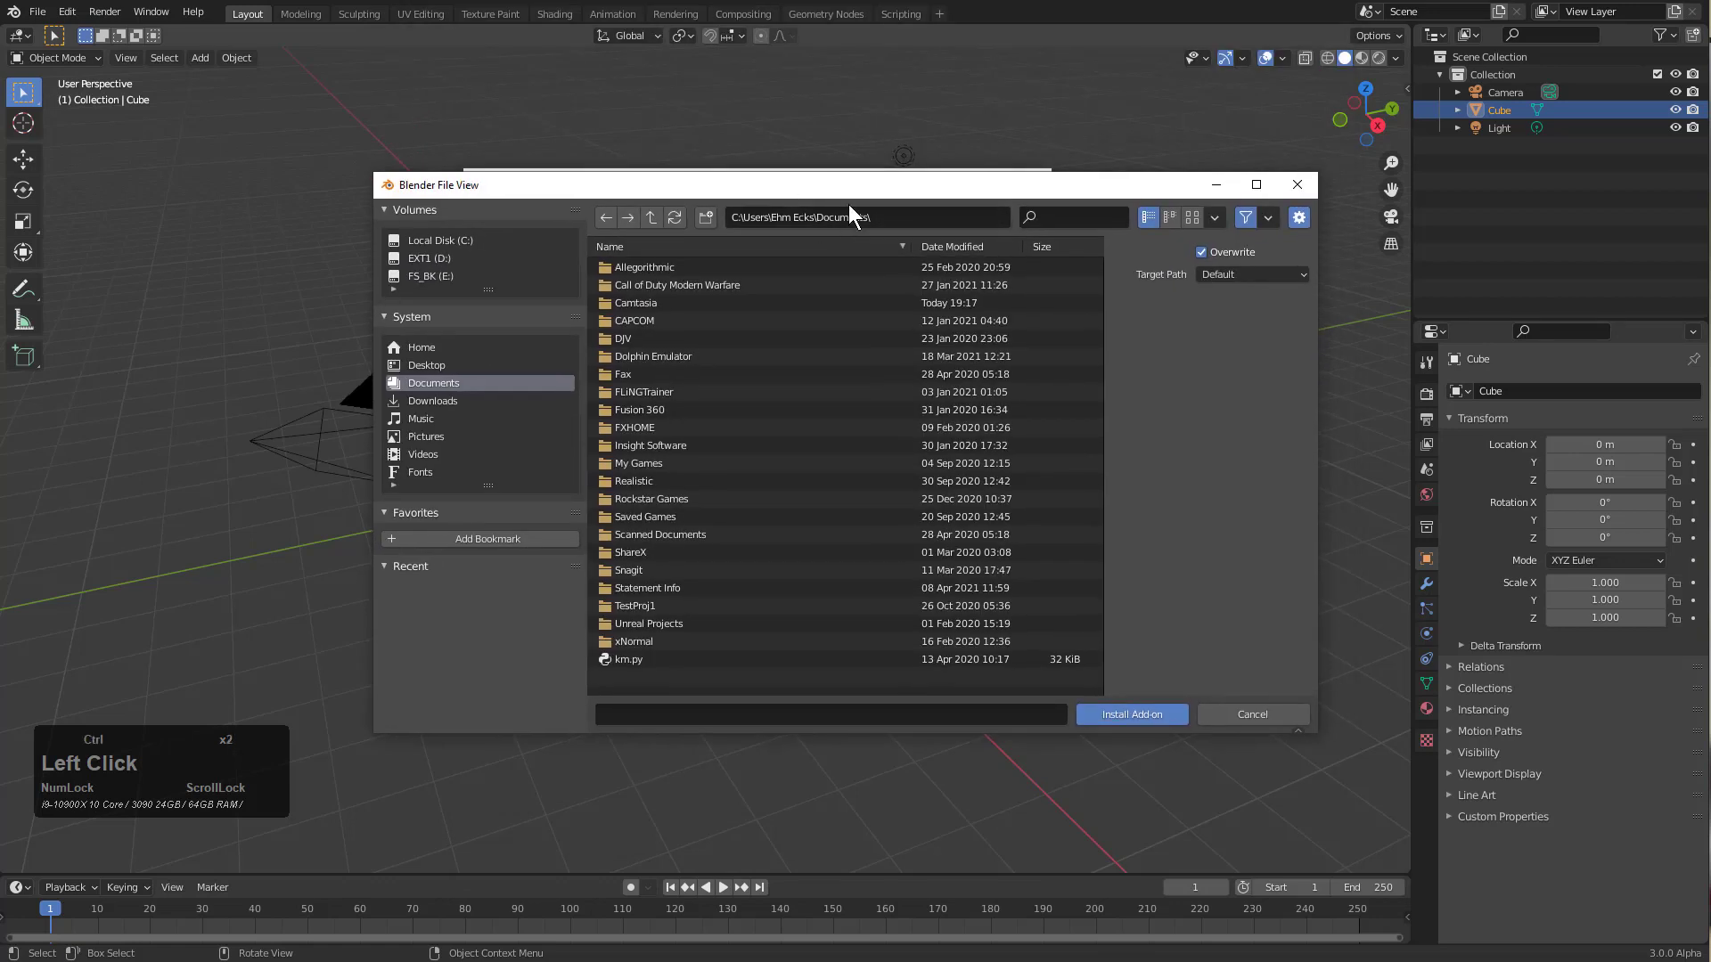
{"action": "left_click", "coordinate": [852, 217]}
{"action": "type", "text": "C:\\_tools\\"}
{"action": "key", "text": "KP_Enter"}
{"action": "left_click", "coordinate": [655, 625]}
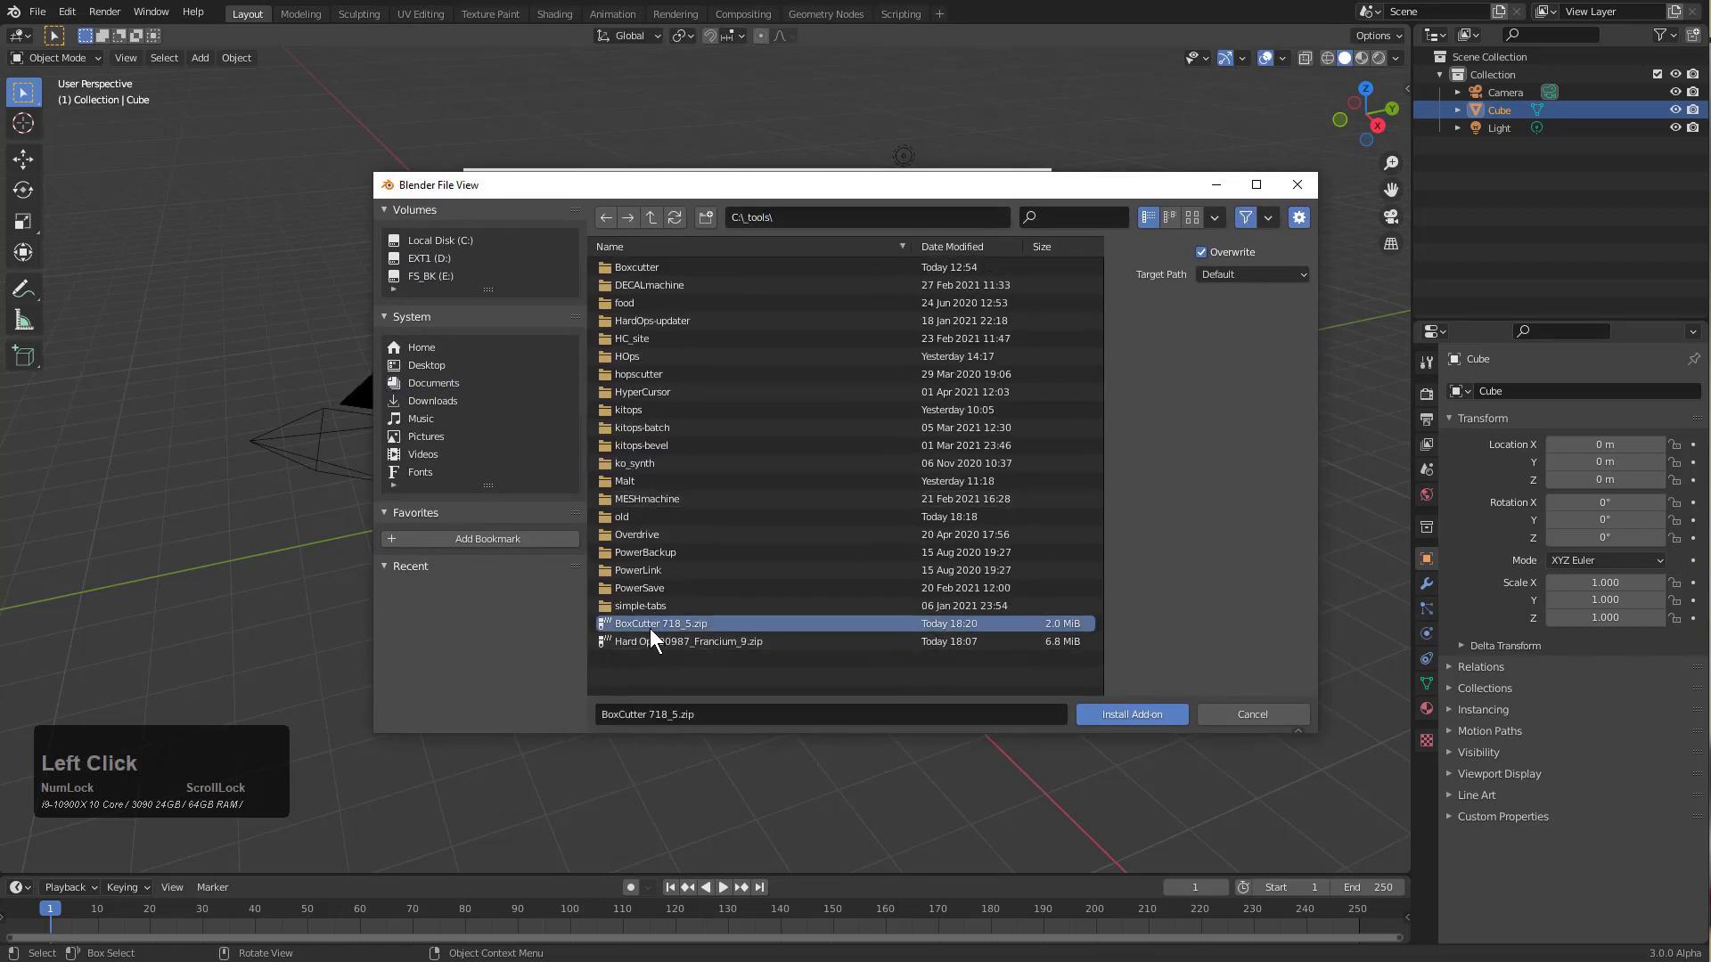
{"action": "double_click", "coordinate": [651, 628]}
{"action": "left_click", "coordinate": [643, 261]}
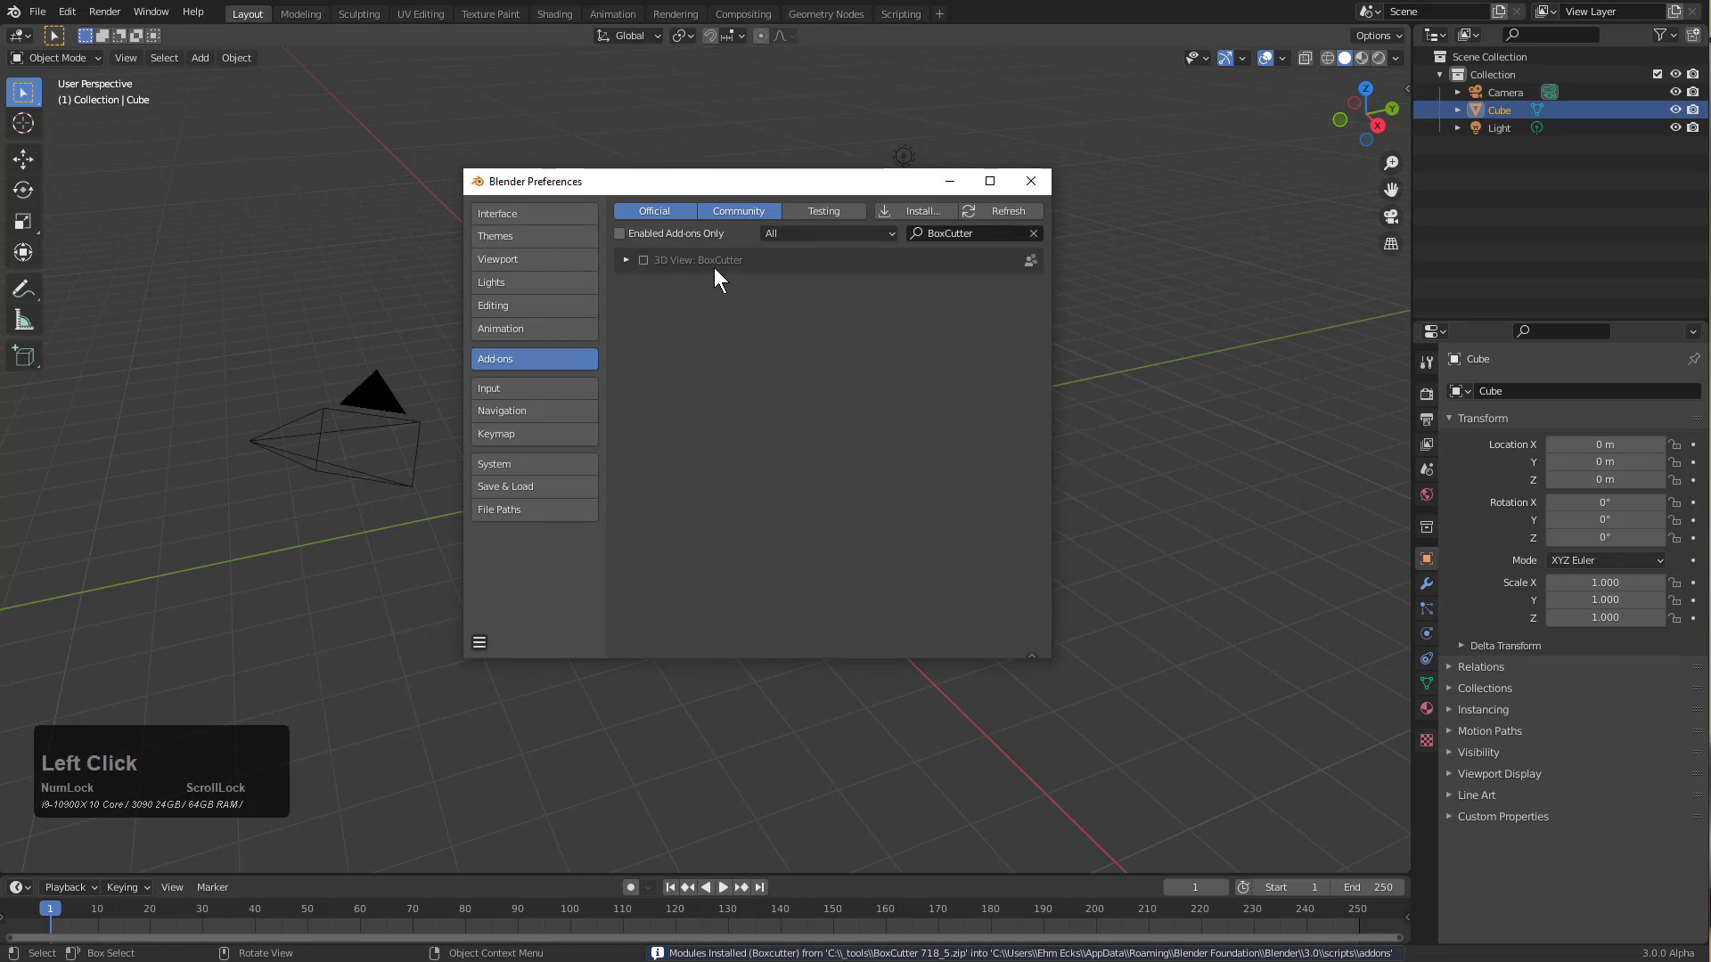
Install the add-on Hard Ops 00987_Francium_9.zip from C:\_tools\, enable it and expand its details
{"action": "left_click", "coordinate": [933, 211]}
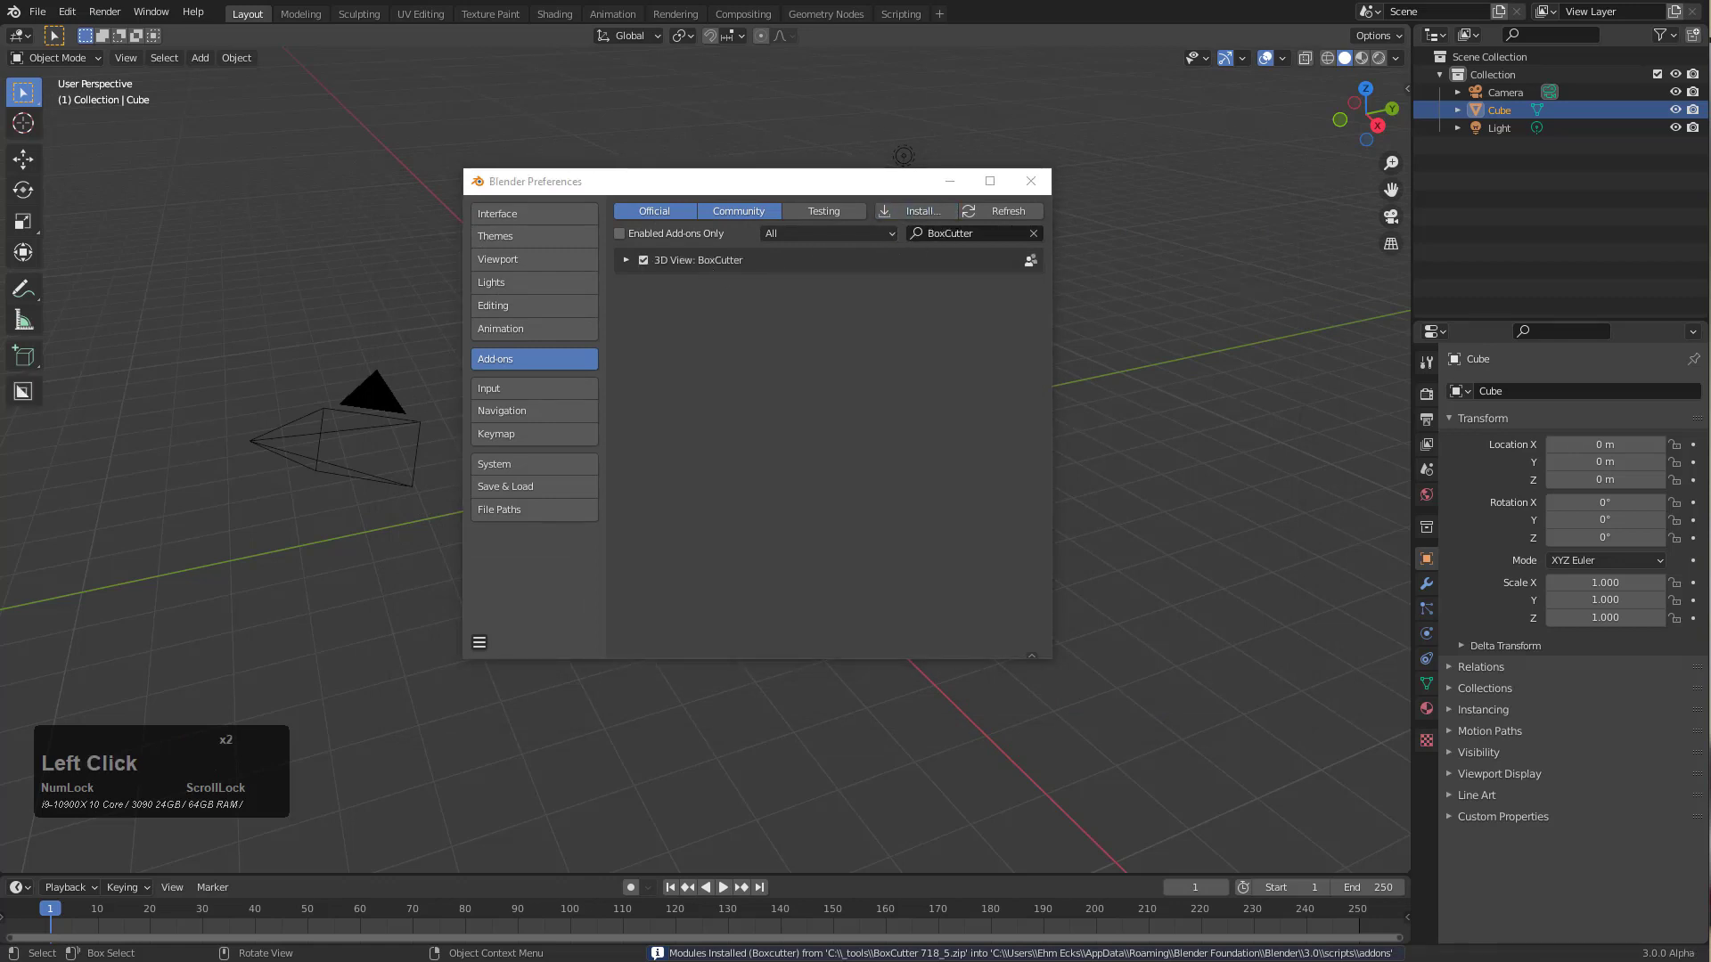
{"action": "left_click", "coordinate": [757, 183]}
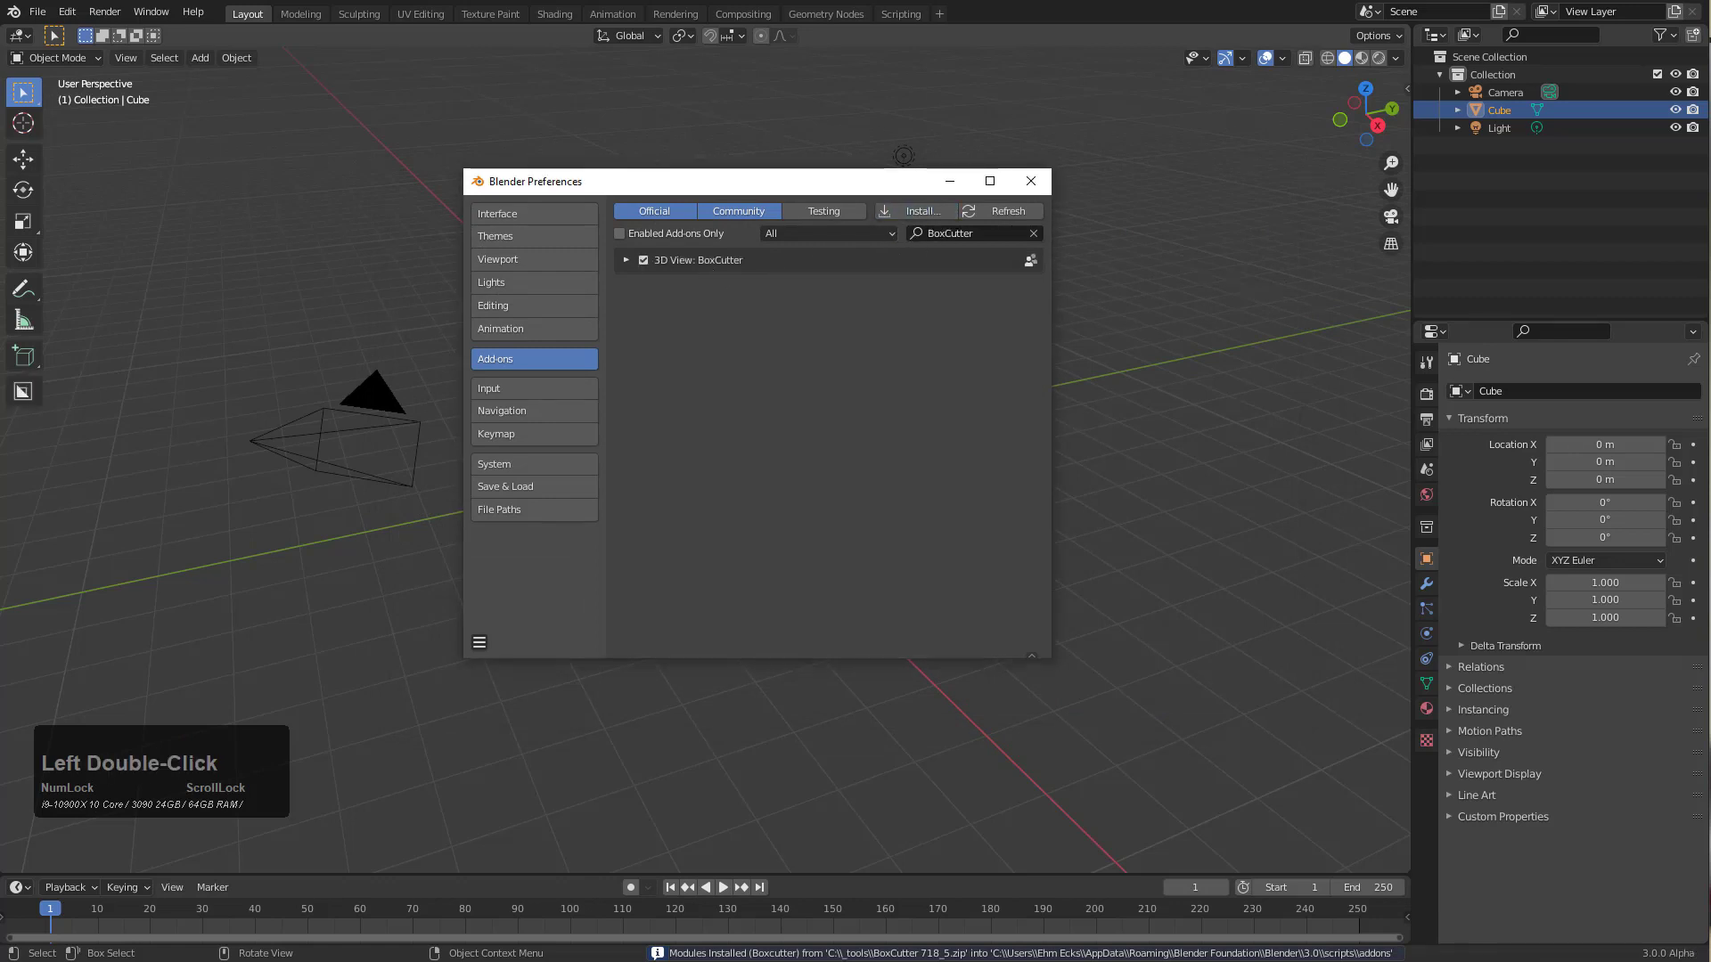
{"action": "left_click", "coordinate": [643, 261]}
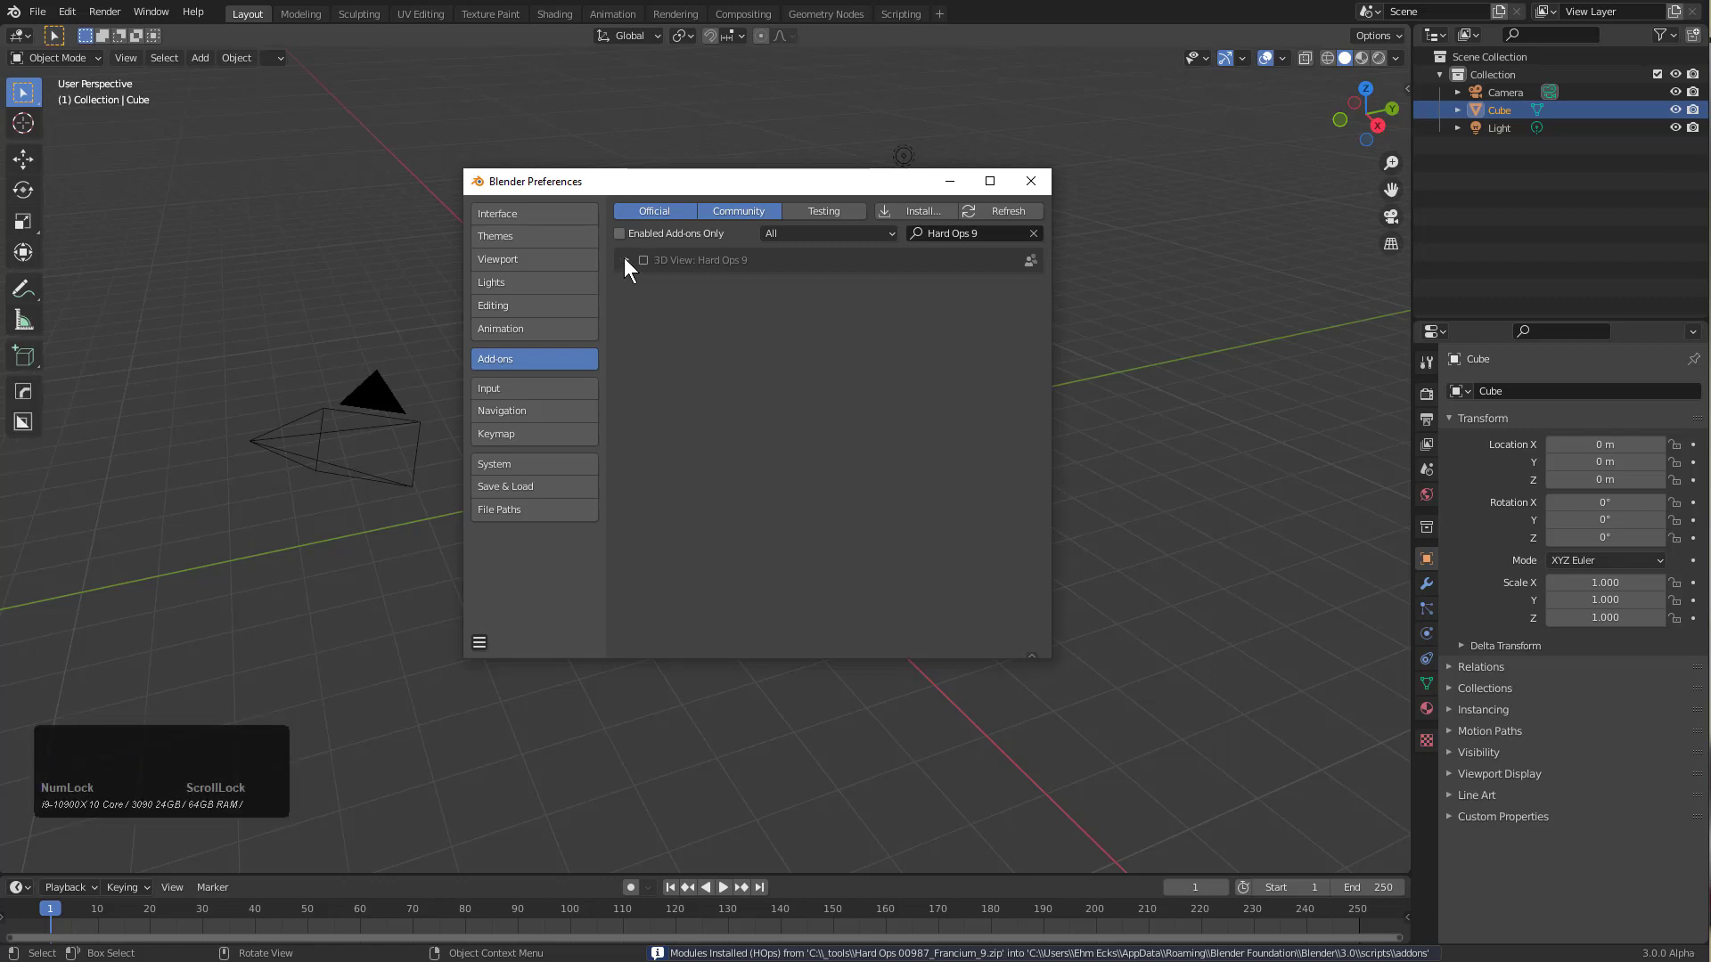
{"action": "left_click", "coordinate": [643, 260]}
{"action": "left_click", "coordinate": [627, 261]}
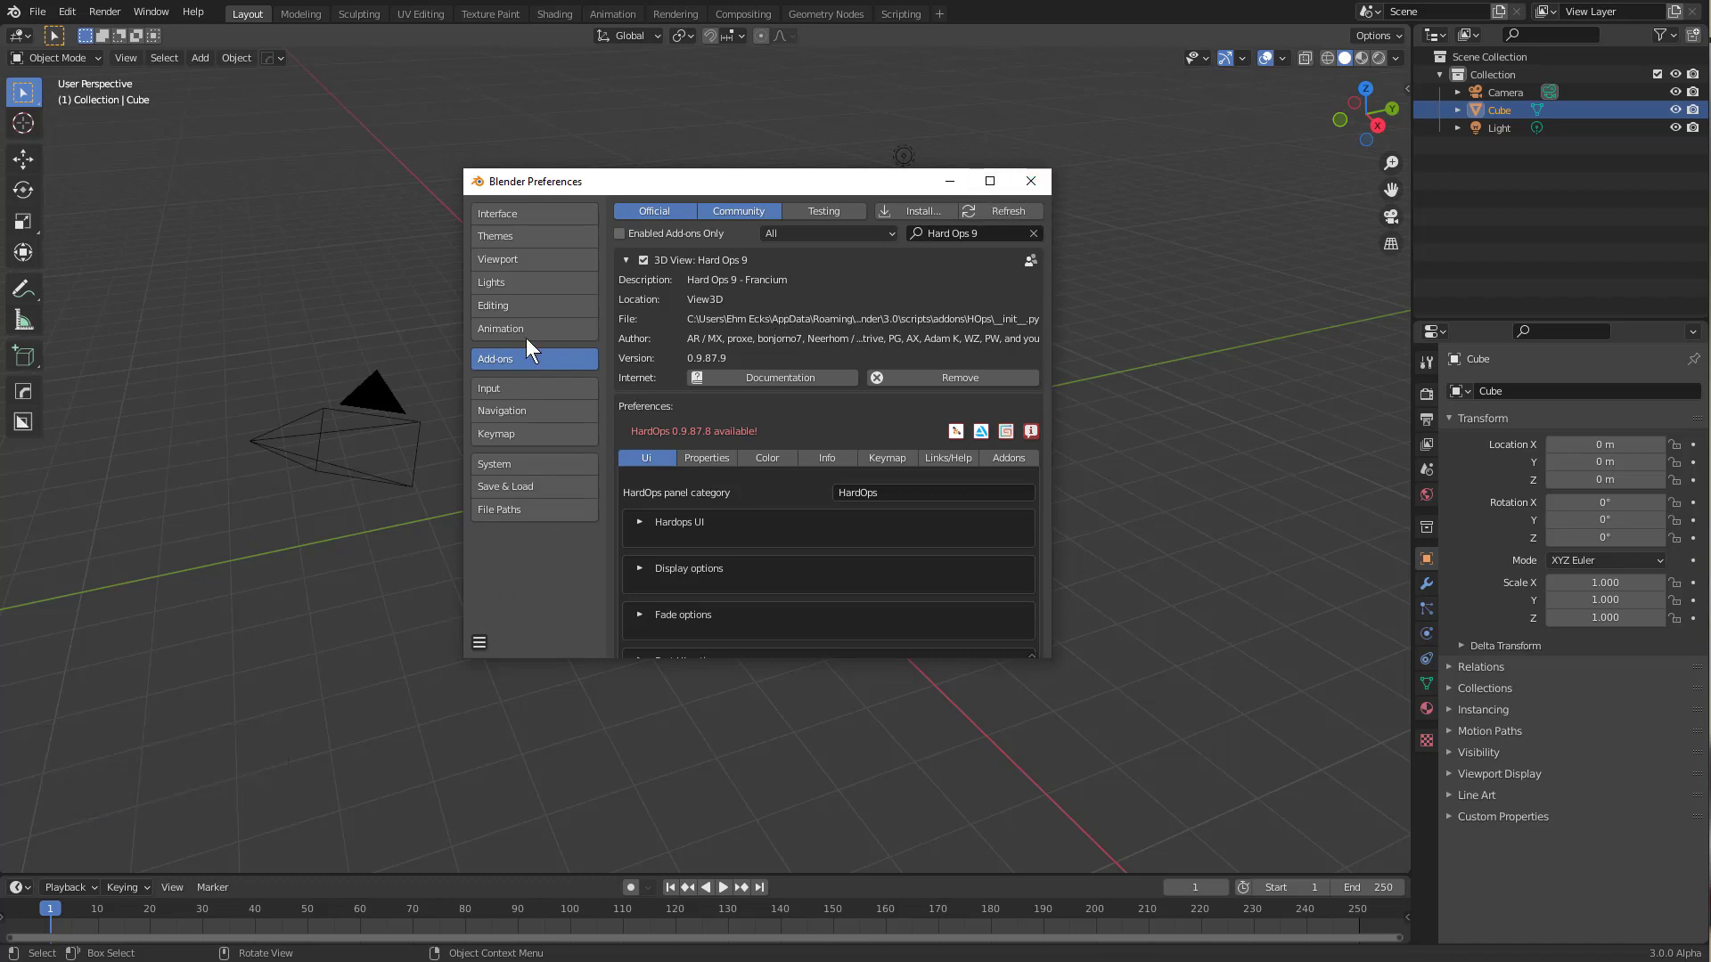
Turn off Auto Perspective in the navigation preferences and set Recent Files to 30 in the save and load preferences
{"action": "left_click", "coordinate": [515, 411]}
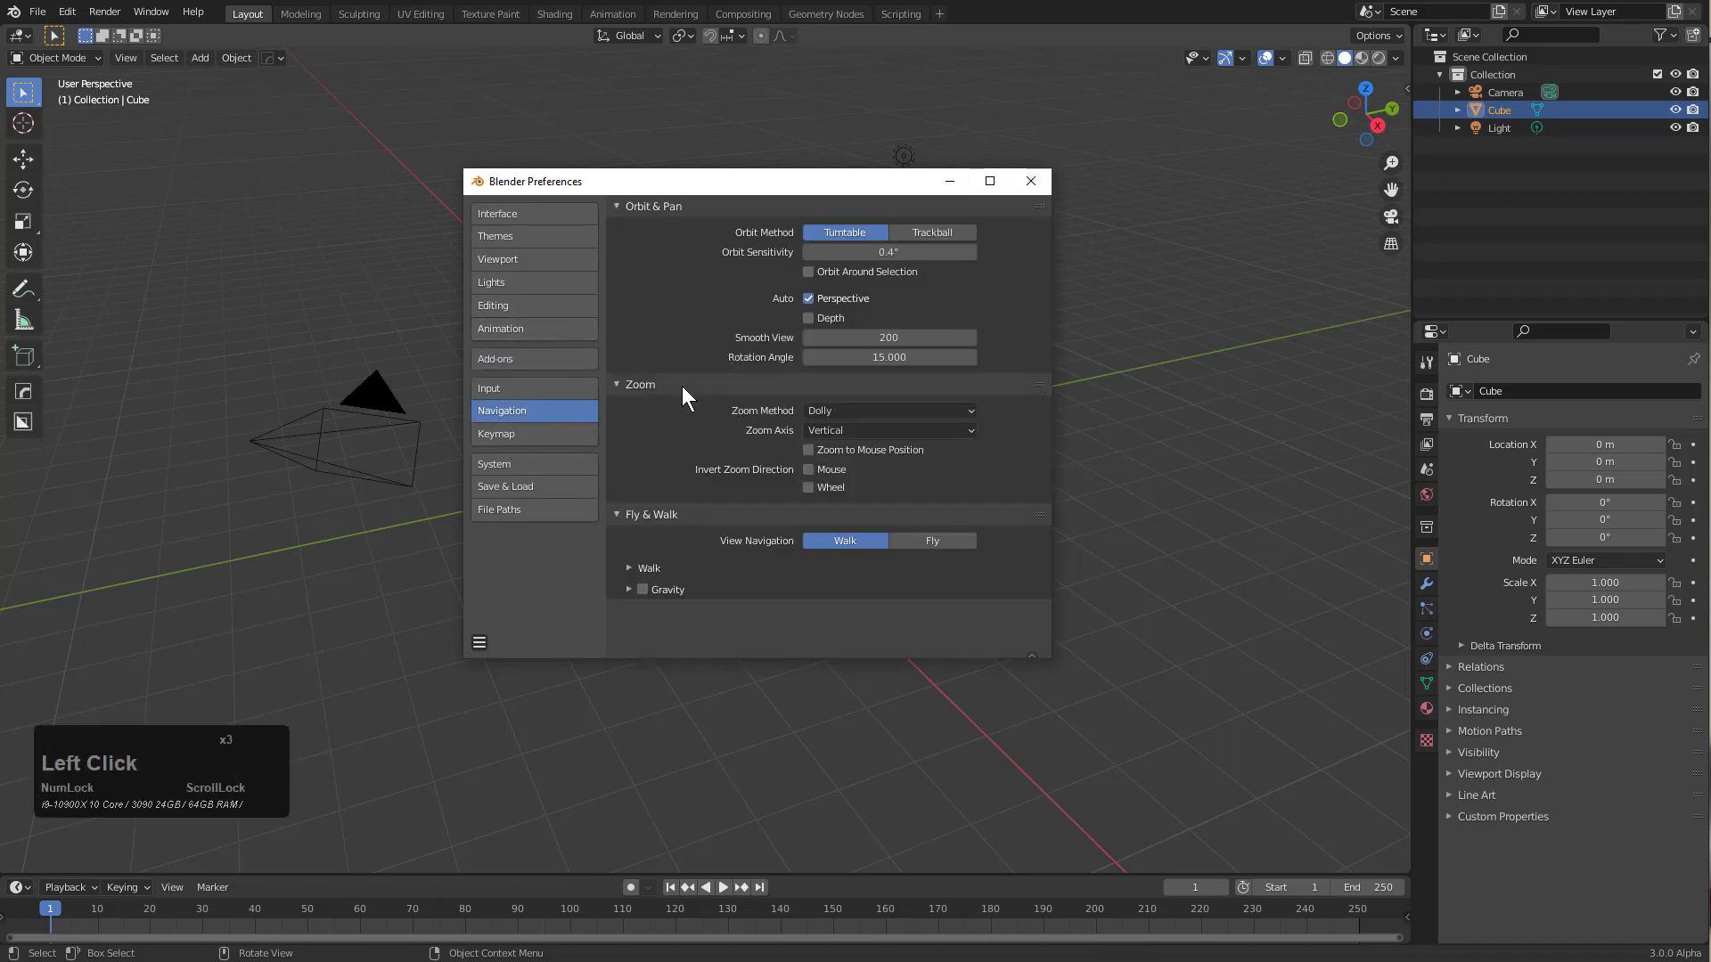
{"action": "left_click", "coordinate": [831, 298]}
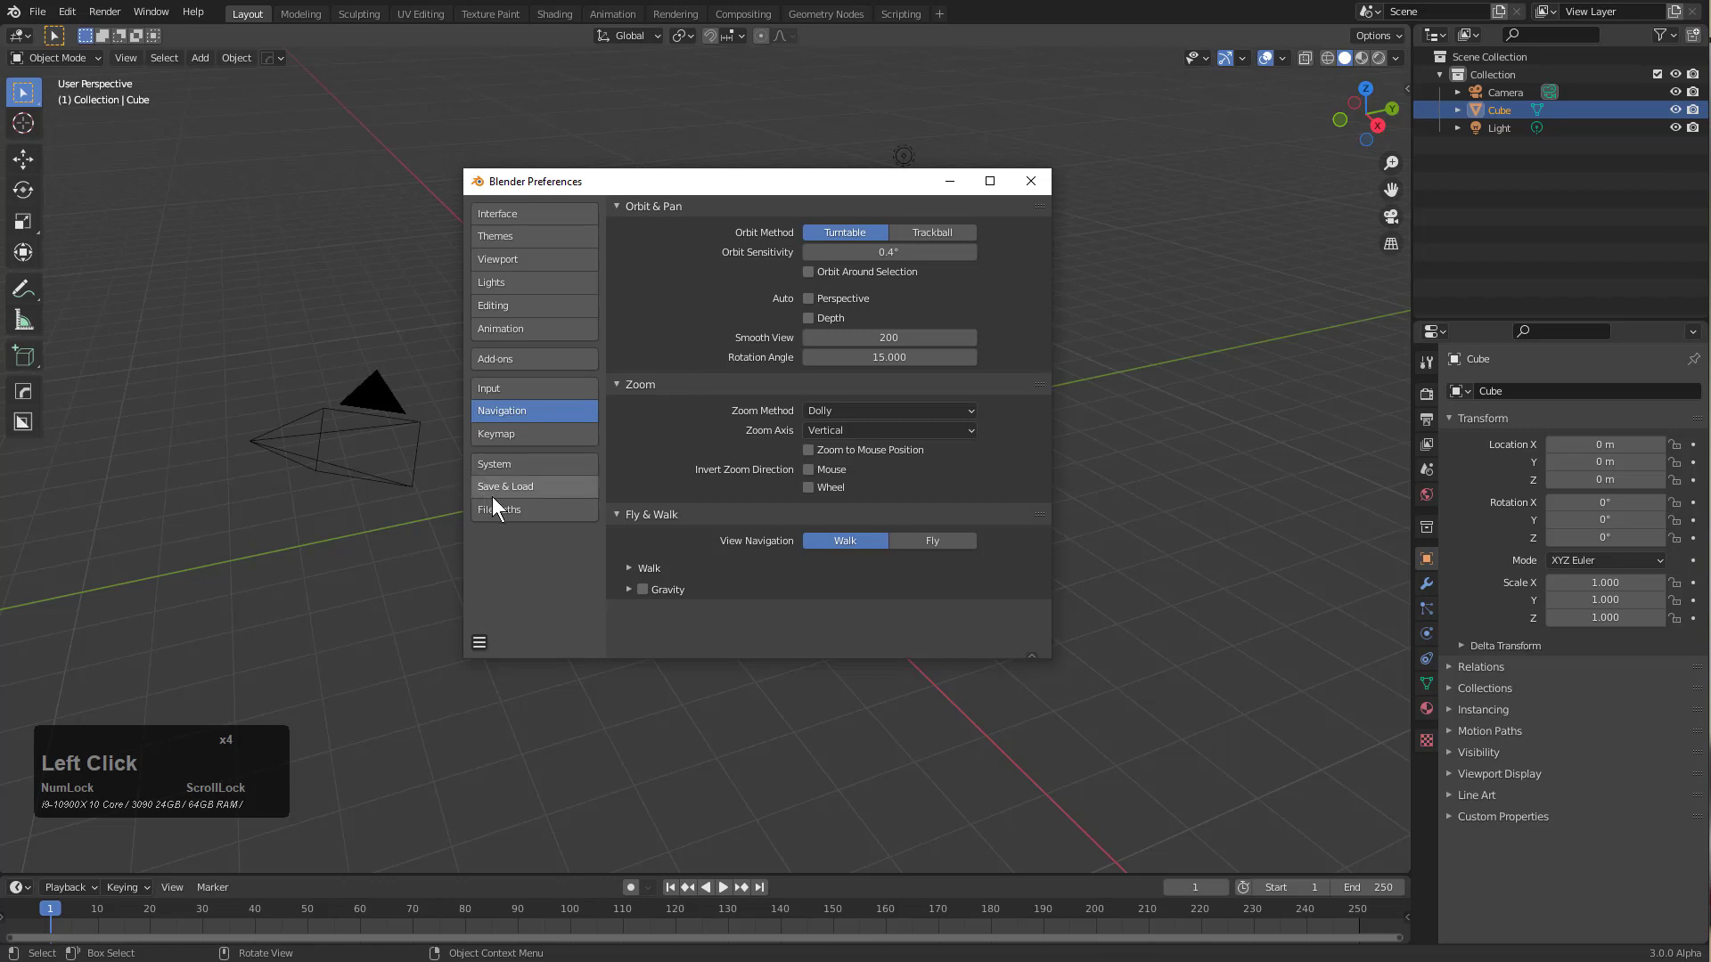
{"action": "left_click", "coordinate": [515, 469]}
{"action": "left_click", "coordinate": [517, 481]}
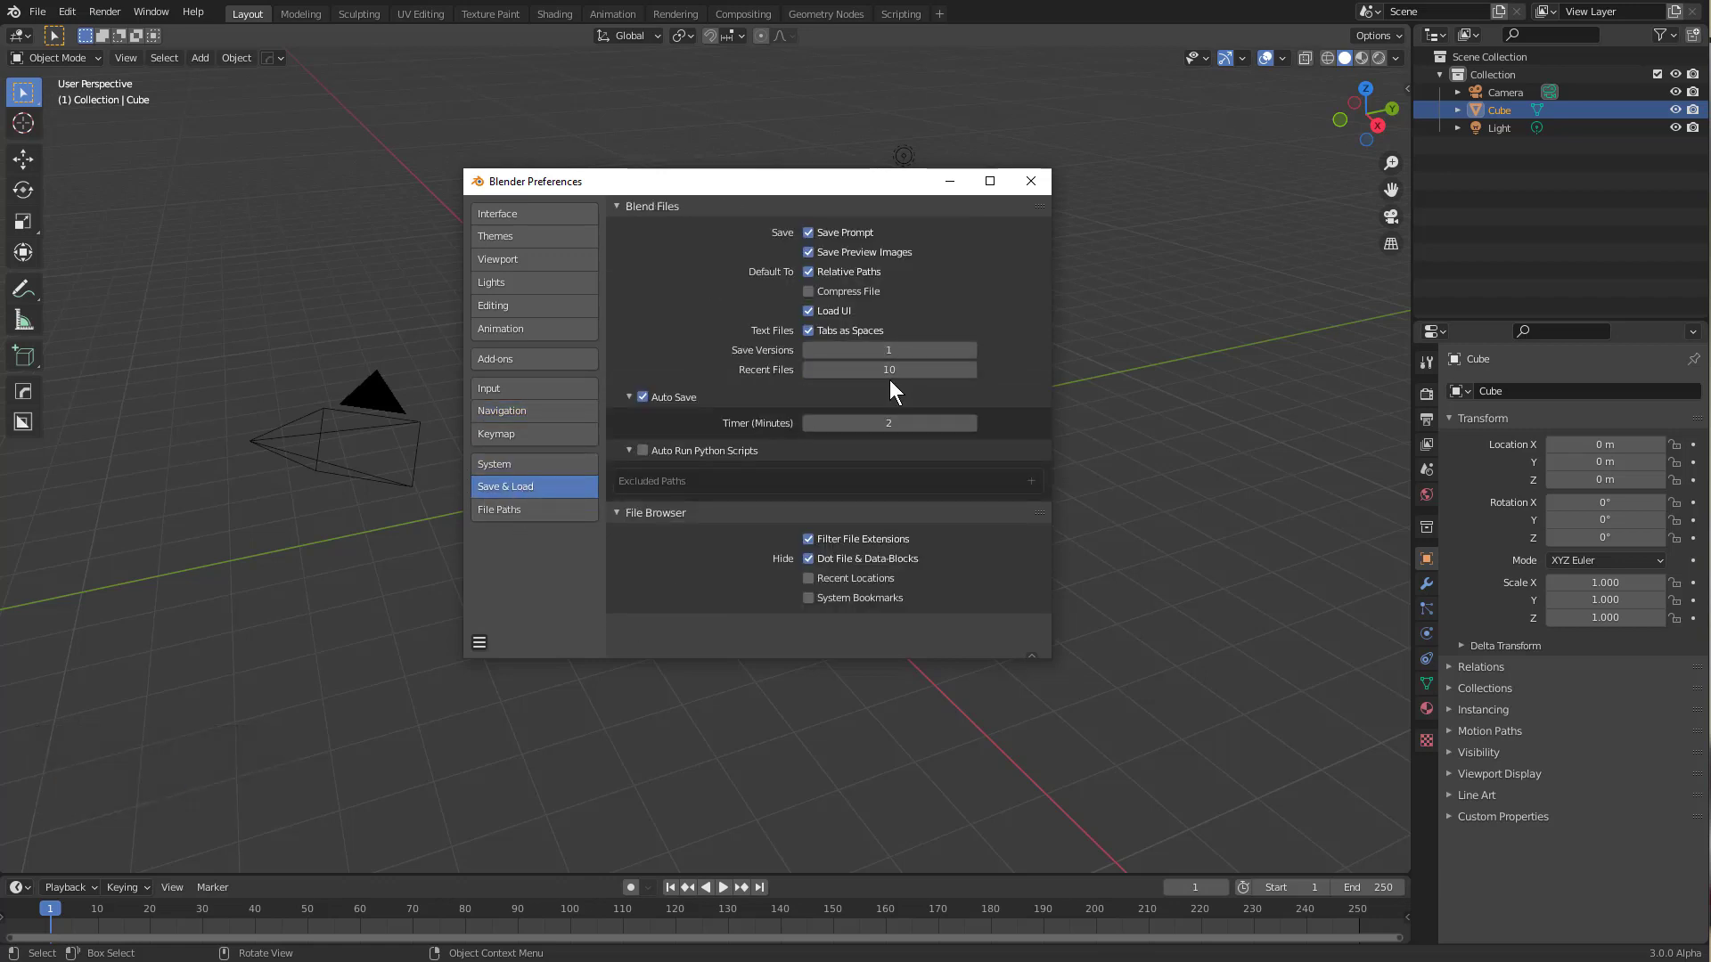
{"action": "left_click_drag", "start_coordinate": [891, 374], "coordinate": [950, 372]}
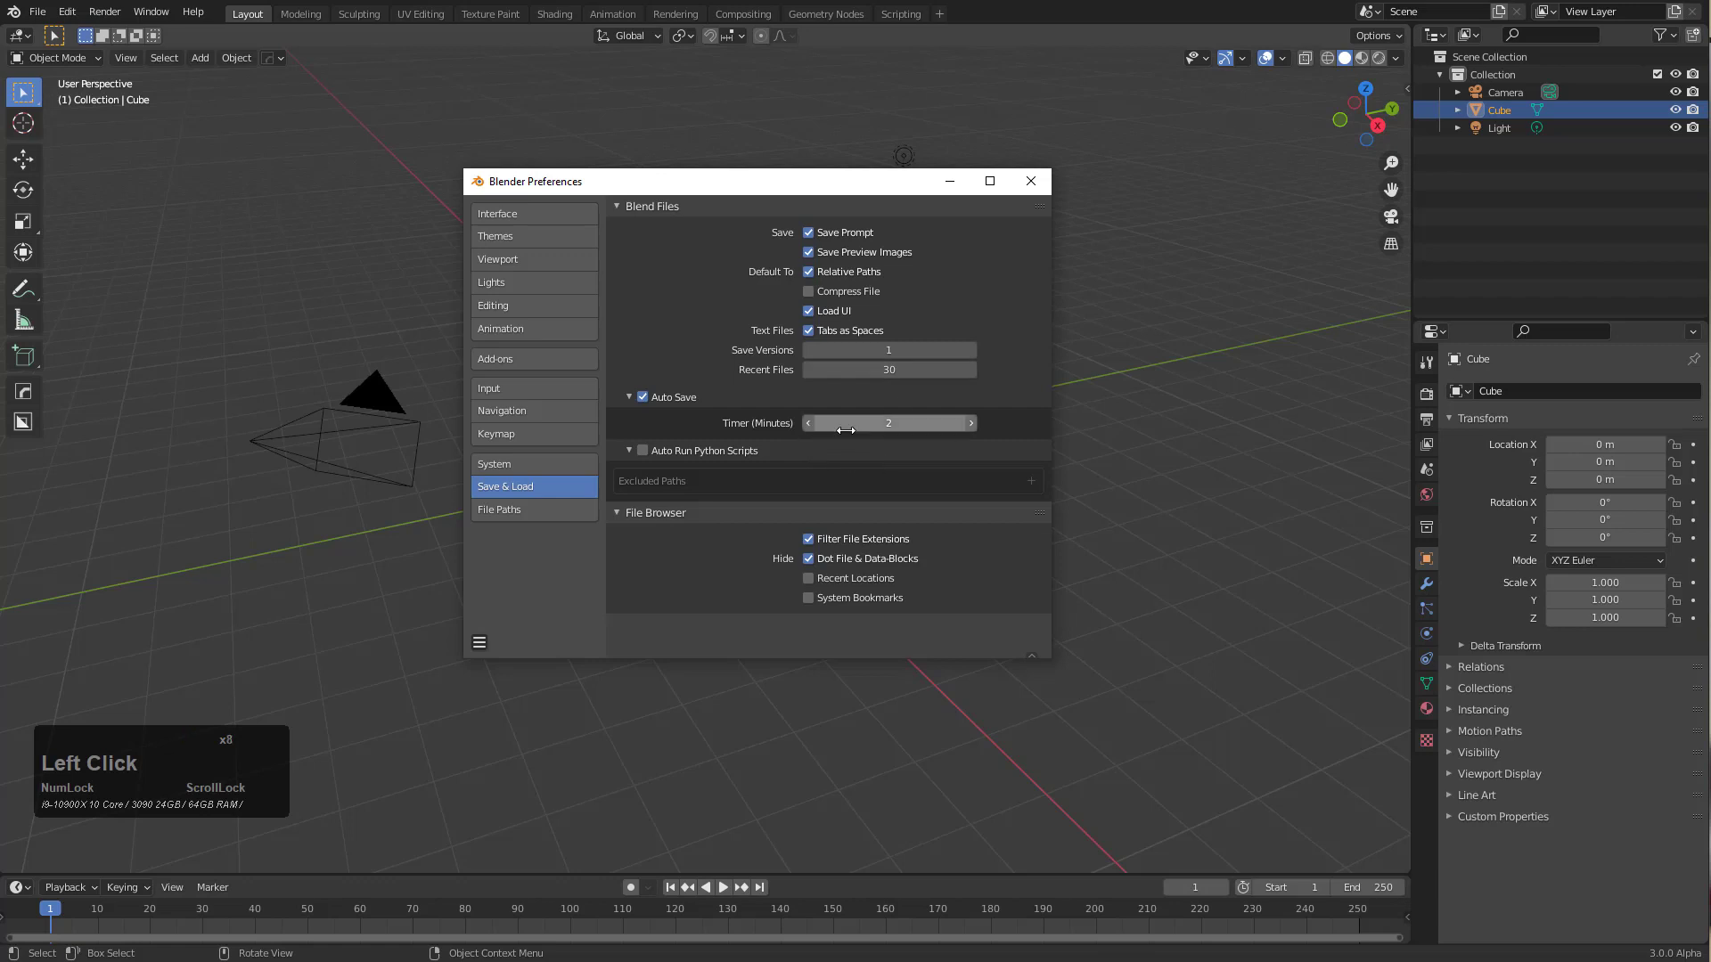
Set the auto save timer to 1 minute and enable Auto Run Python Scripts
{"action": "double_click", "coordinate": [845, 424]}
{"action": "type", "text": "1"}
{"action": "left_click", "coordinate": [643, 450]}
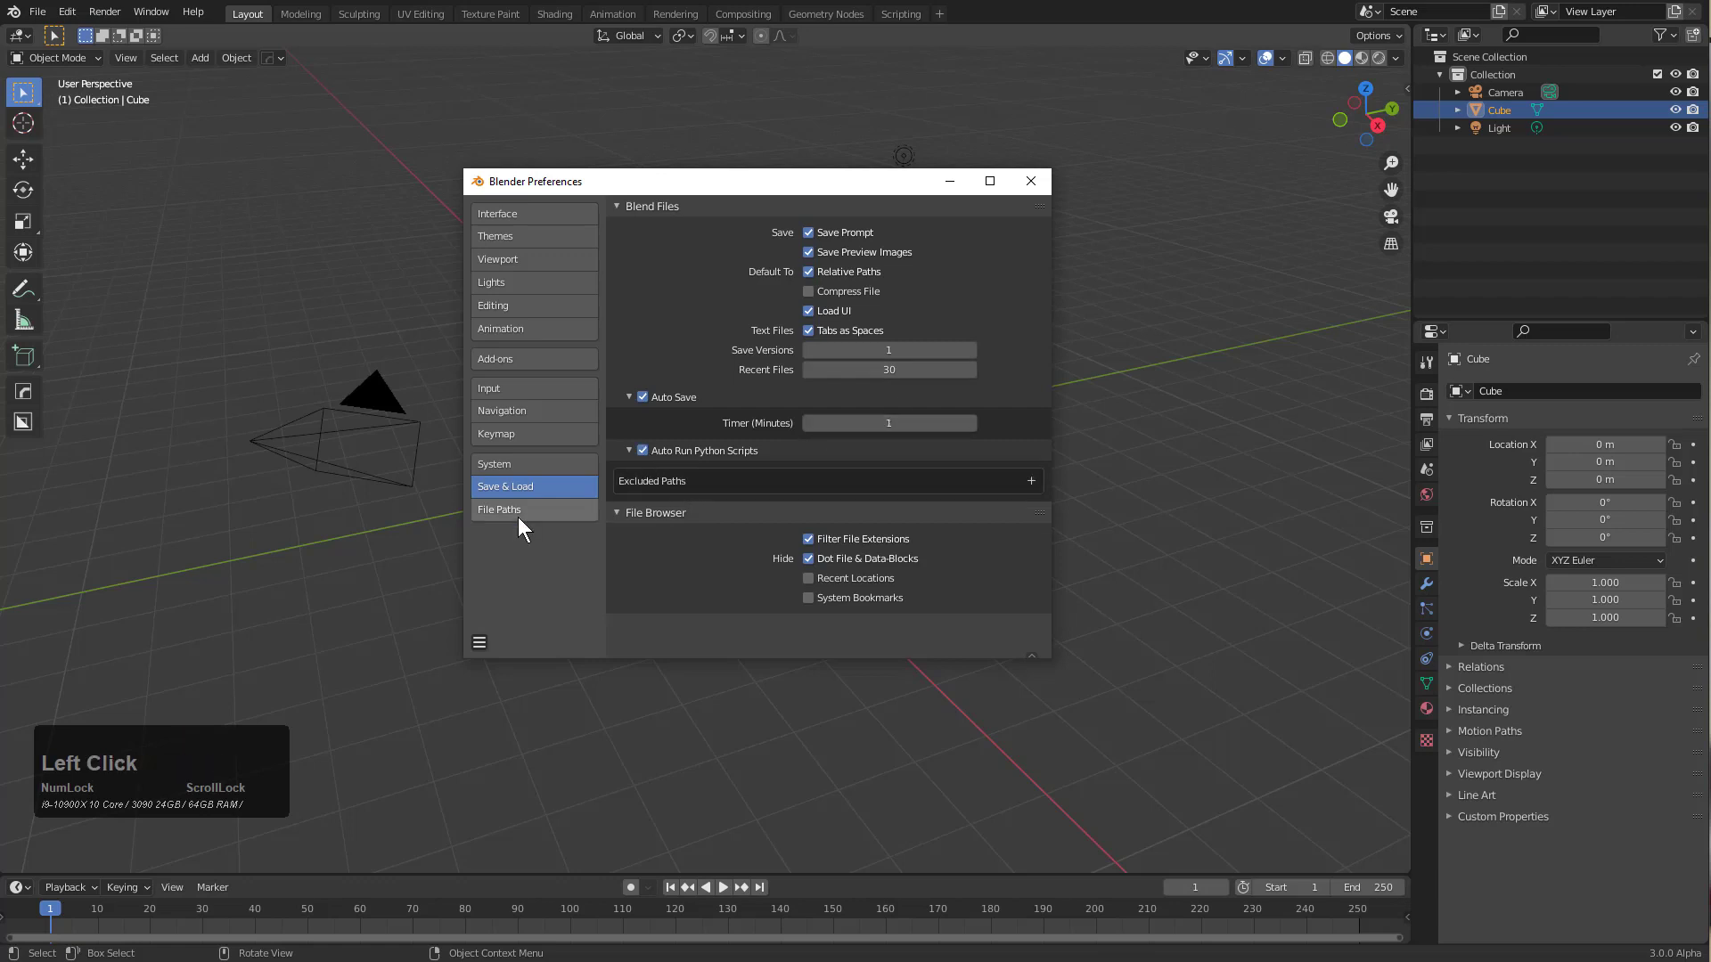
Set the Cycles render device to CUDA, then save and close the preferences
{"action": "left_click", "coordinate": [519, 466]}
{"action": "left_click", "coordinate": [787, 233]}
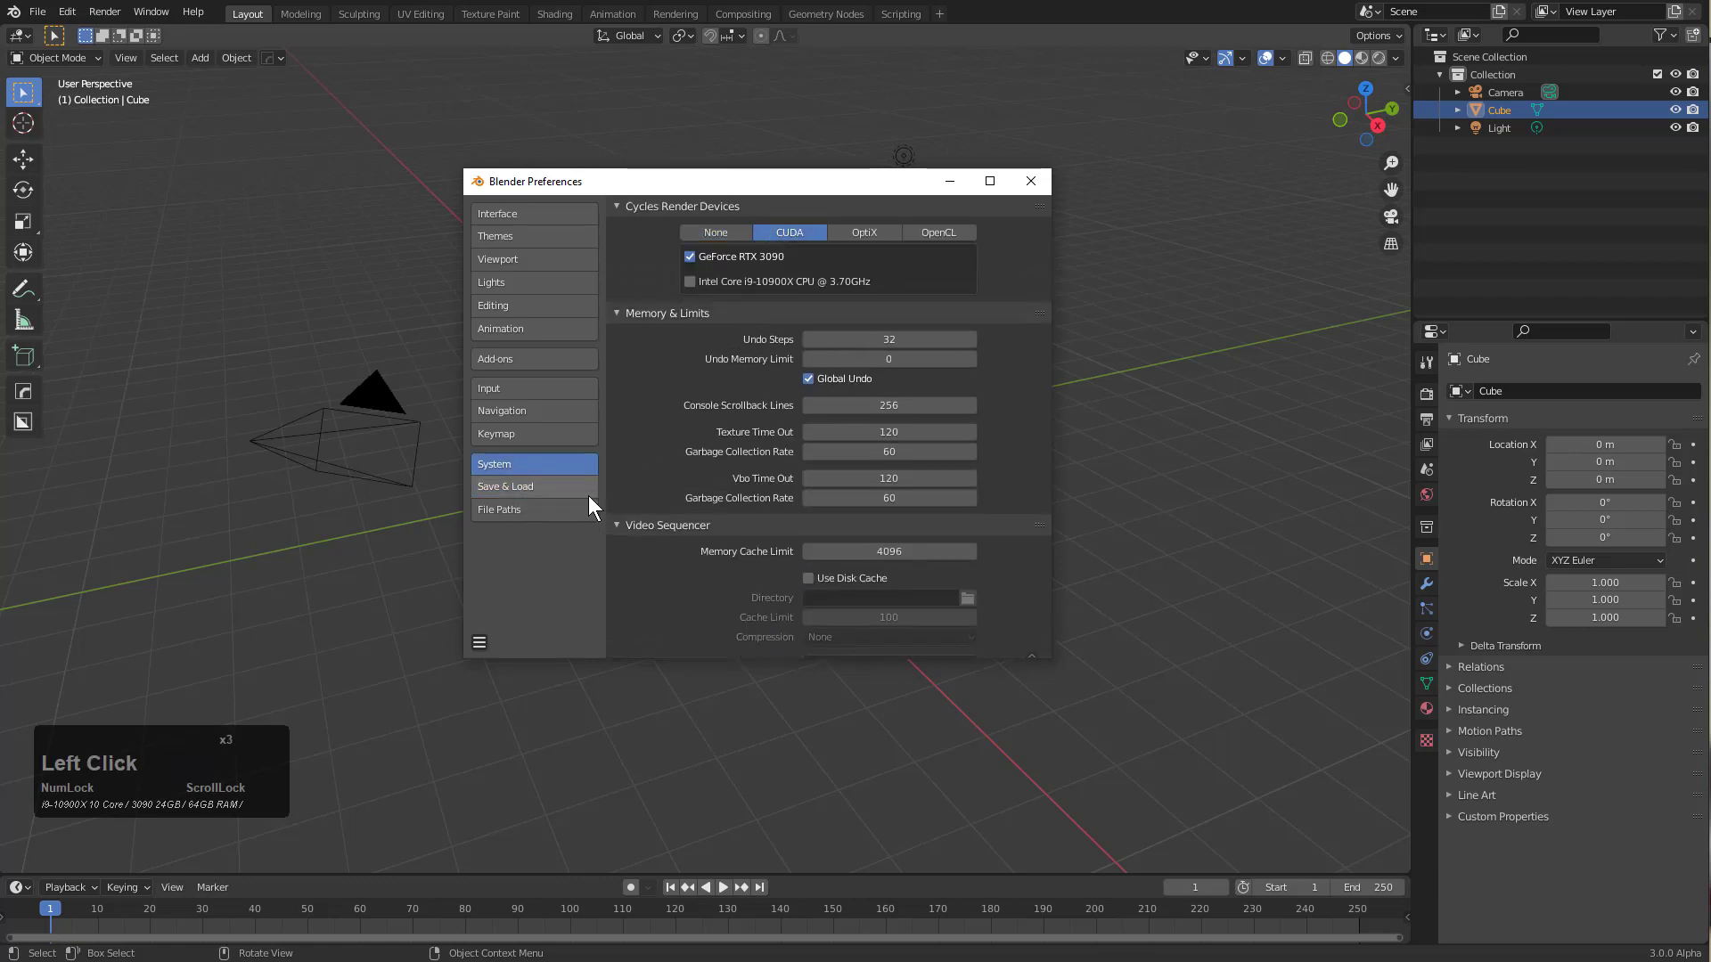
{"action": "left_click", "coordinate": [478, 642]}
{"action": "left_click", "coordinate": [530, 595]}
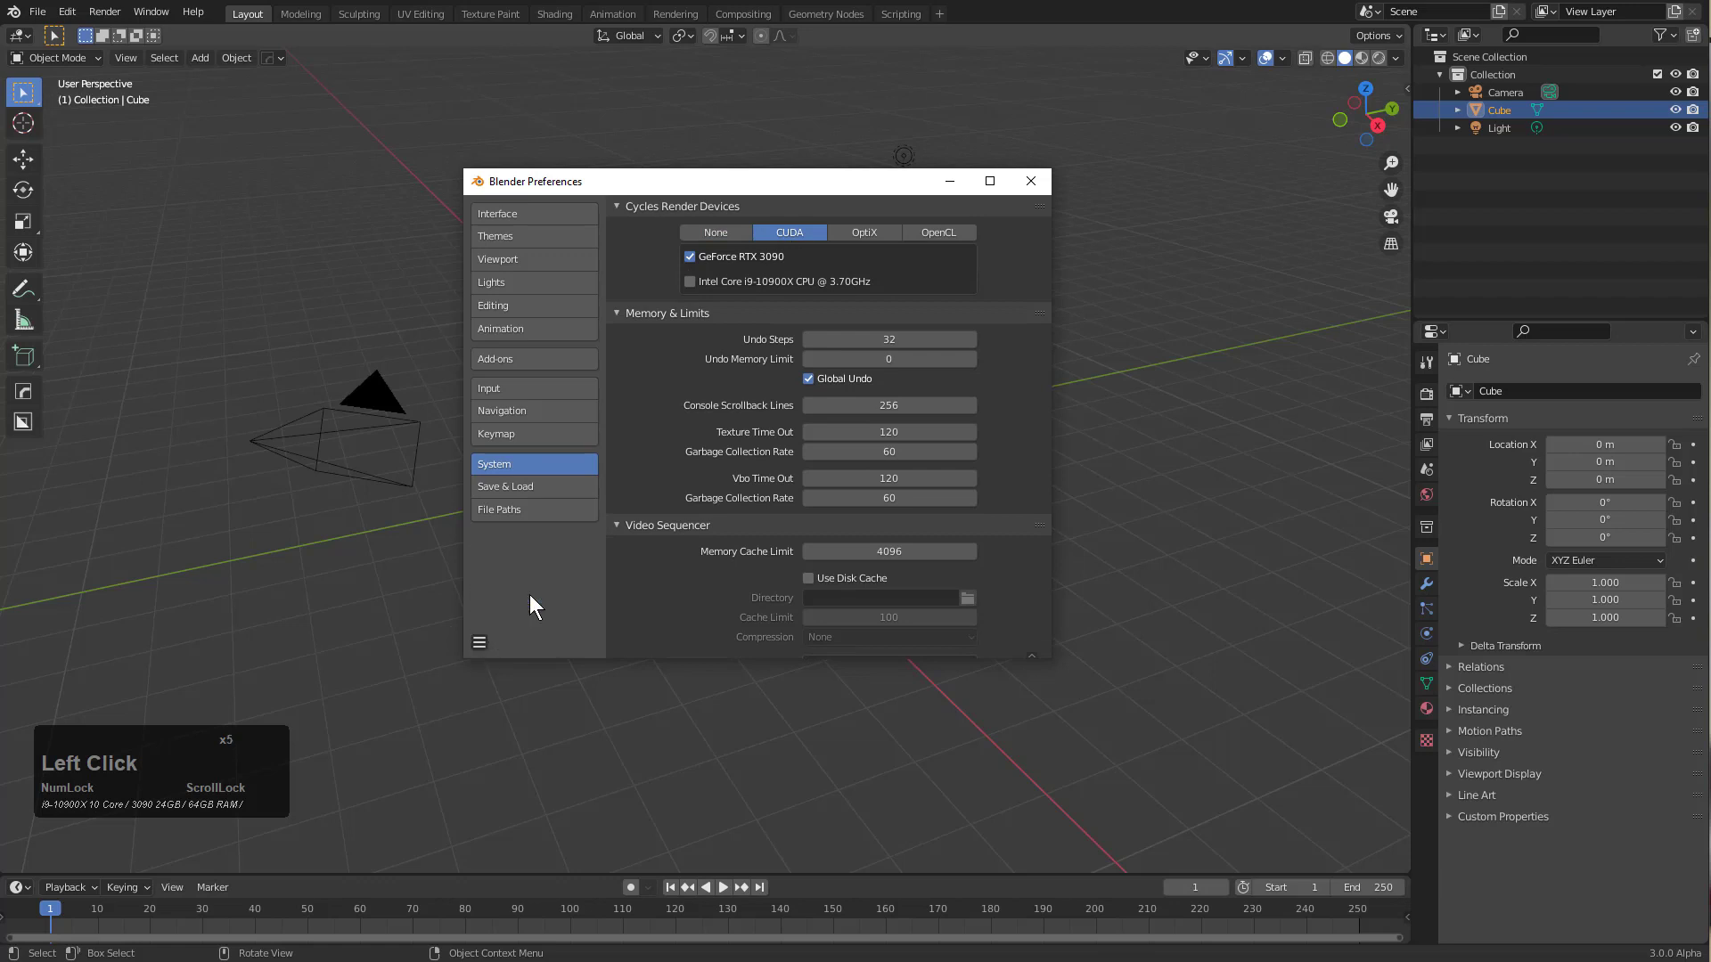
{"action": "left_click", "coordinate": [1030, 181]}
Invert the selection from the cube and delete the camera and light
{"action": "scroll", "coordinate": [685, 398], "scroll_direction": "up", "scroll_amount": 5}
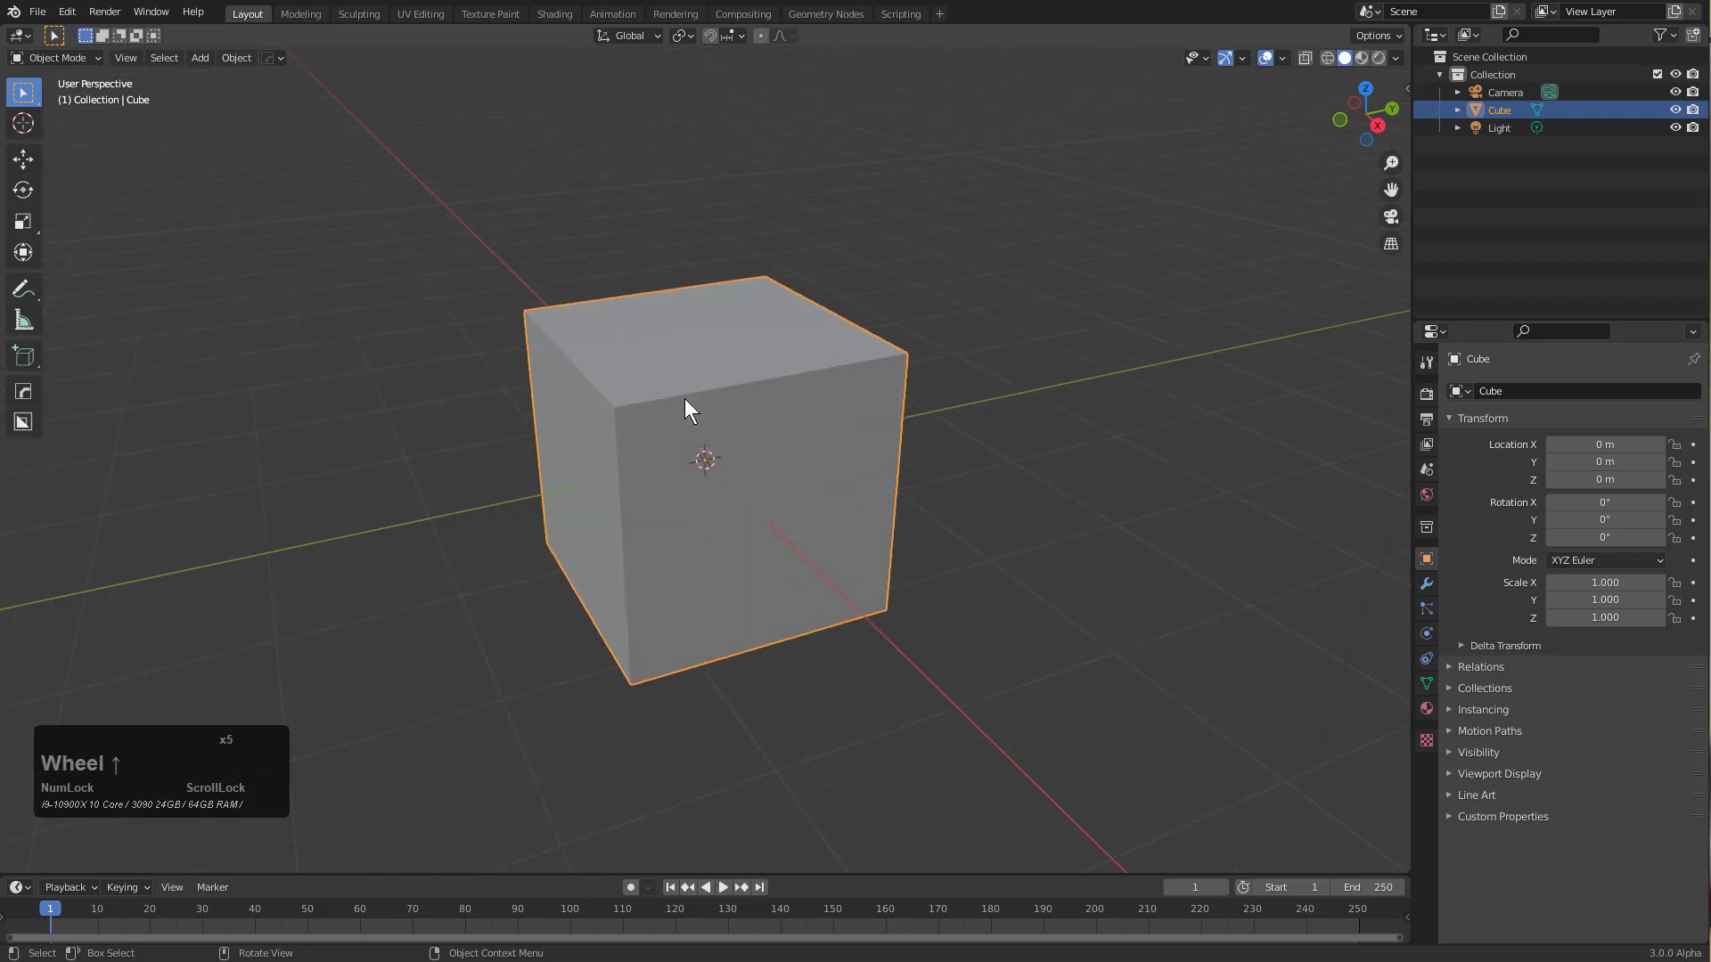
{"action": "scroll", "coordinate": [462, 402], "scroll_direction": "down", "scroll_amount": 8}
{"action": "scroll", "coordinate": [622, 391], "scroll_direction": "up", "scroll_amount": 3}
{"action": "key", "text": "ctrl+i"}
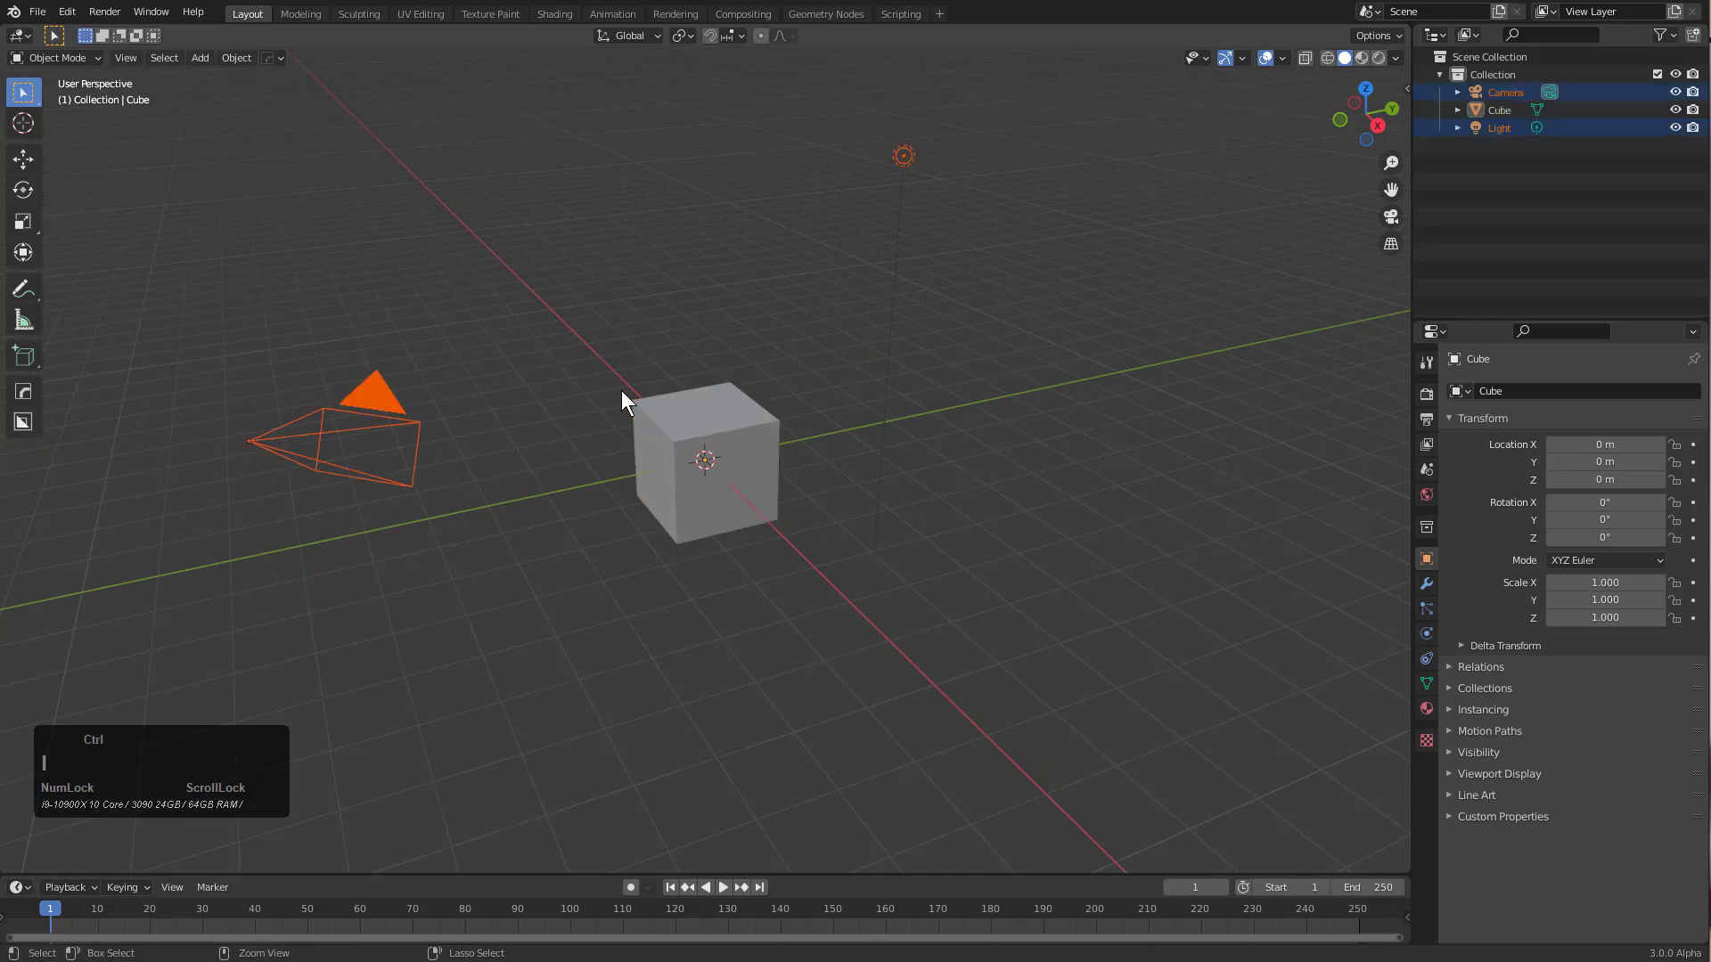
{"action": "key", "text": "x"}
{"action": "left_click", "coordinate": [622, 392]}
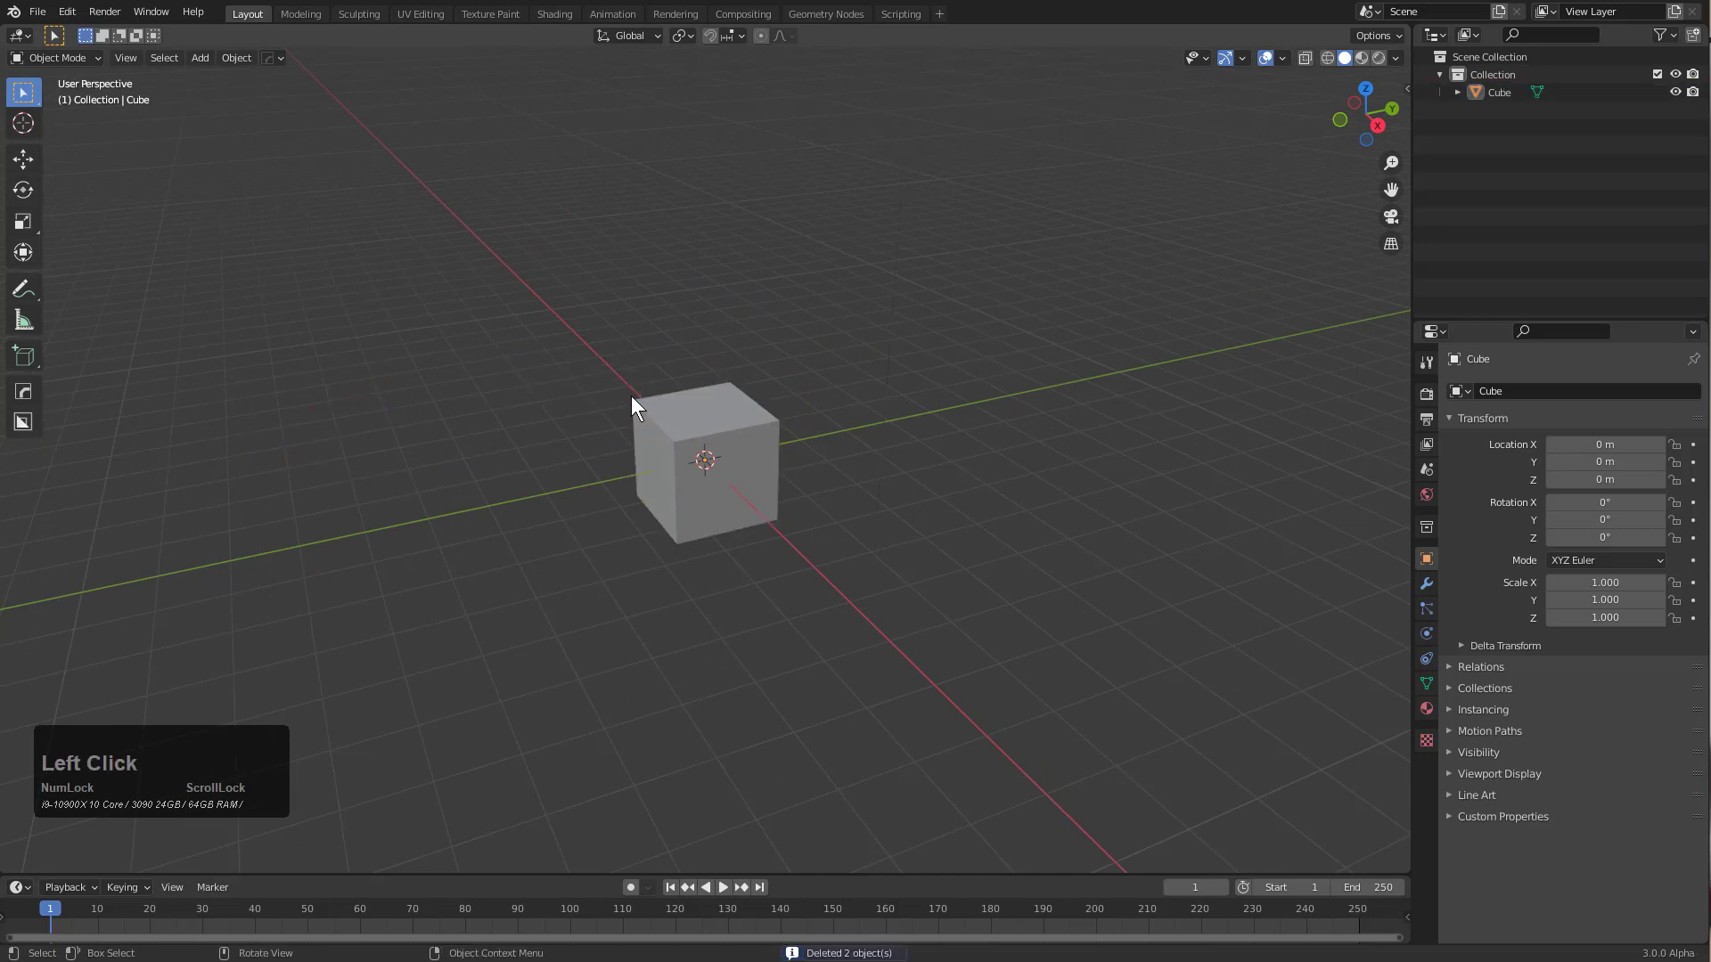
Apply the Hard Ops Eevee HQ viewport setup and switch the view to orthographic
{"action": "middle_click", "coordinate": [677, 446]}
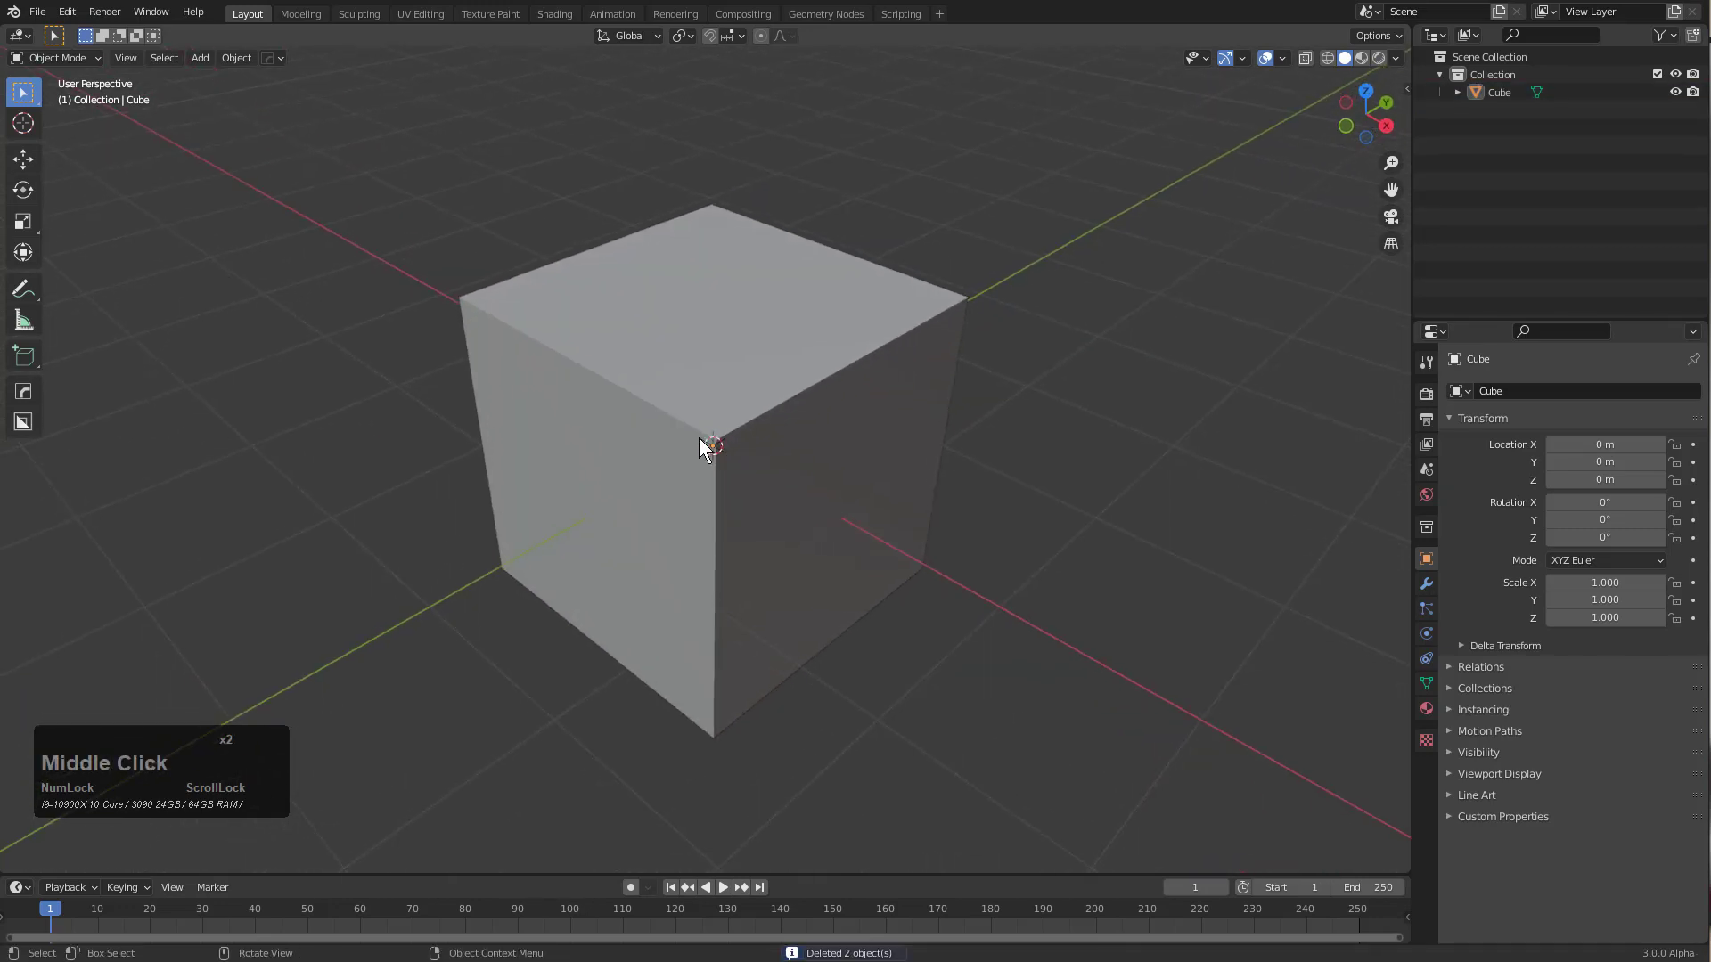
{"action": "key", "text": "v"}
{"action": "left_click", "coordinate": [553, 579]}
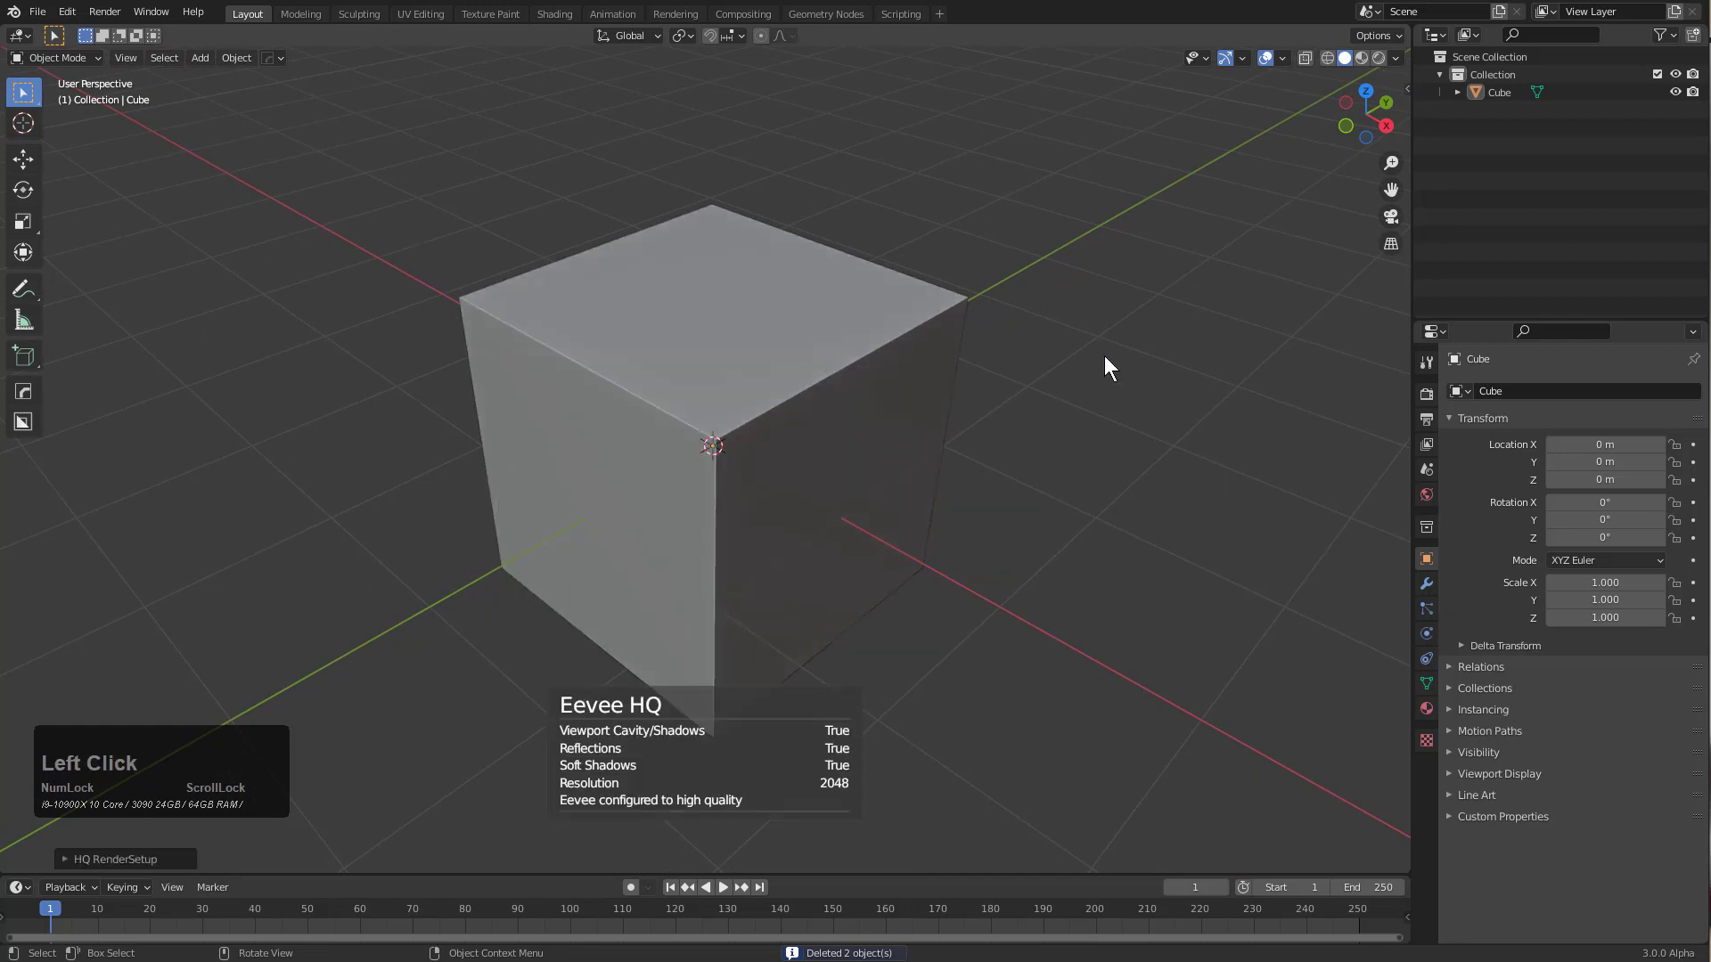
{"action": "key", "text": "KP_5"}
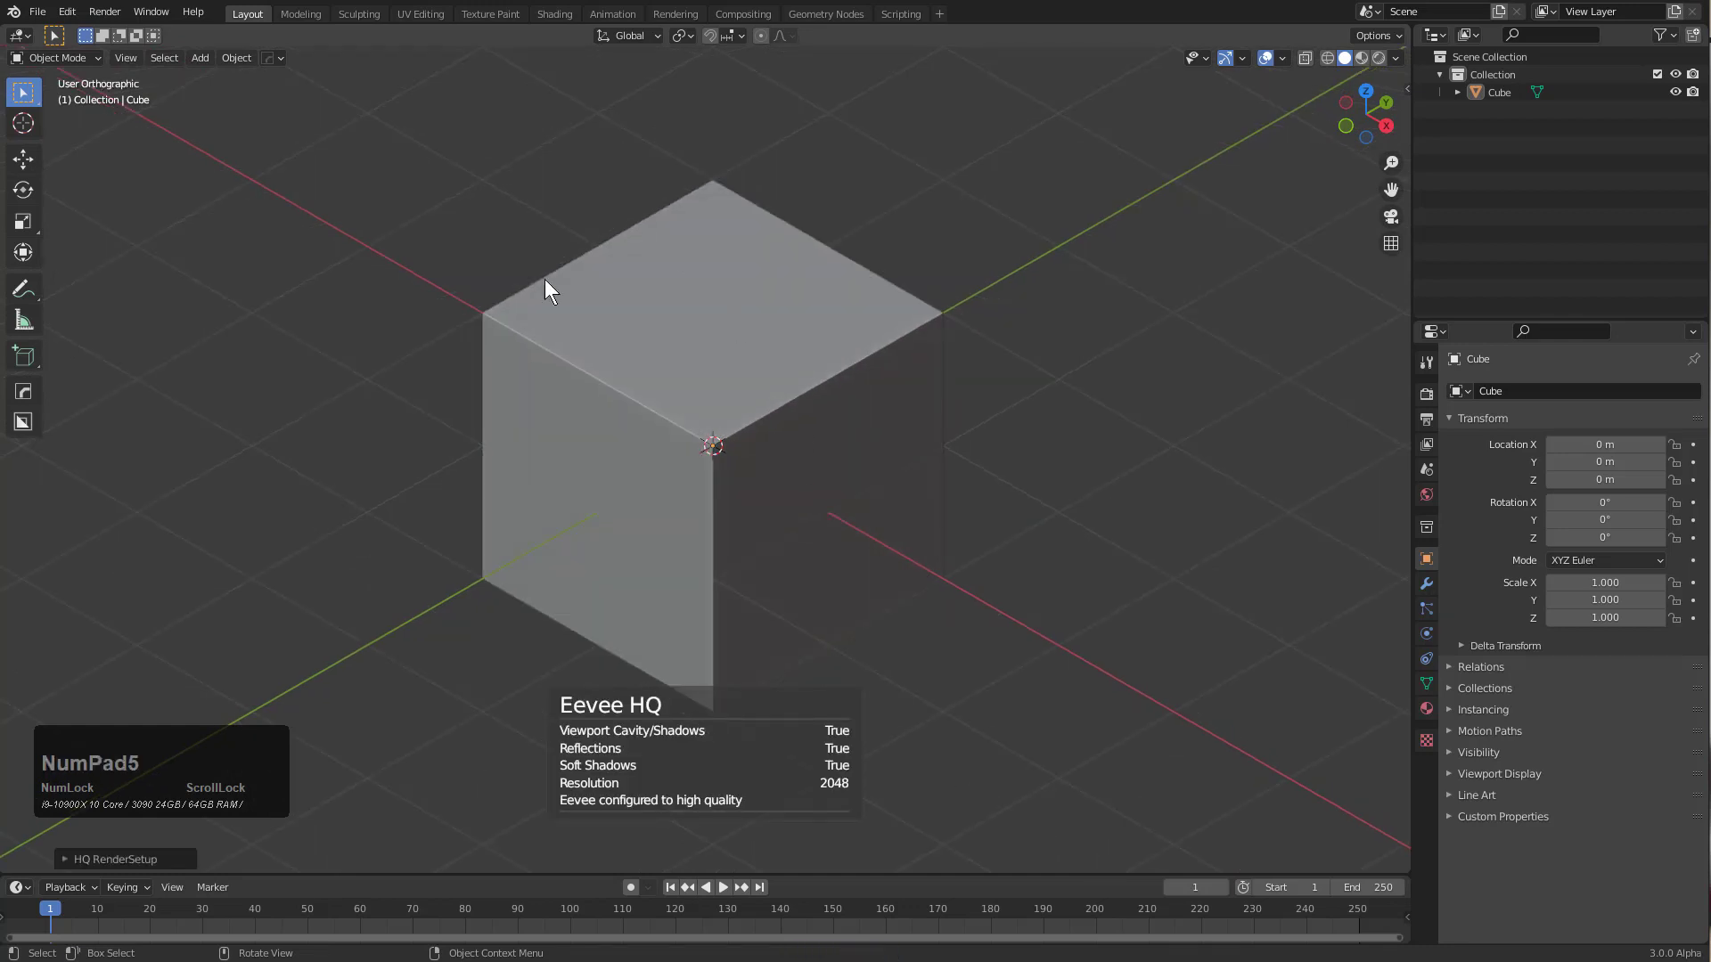
Activate the BoxCutter tool and save the current scene as the startup file
{"action": "left_click", "coordinate": [39, 13]}
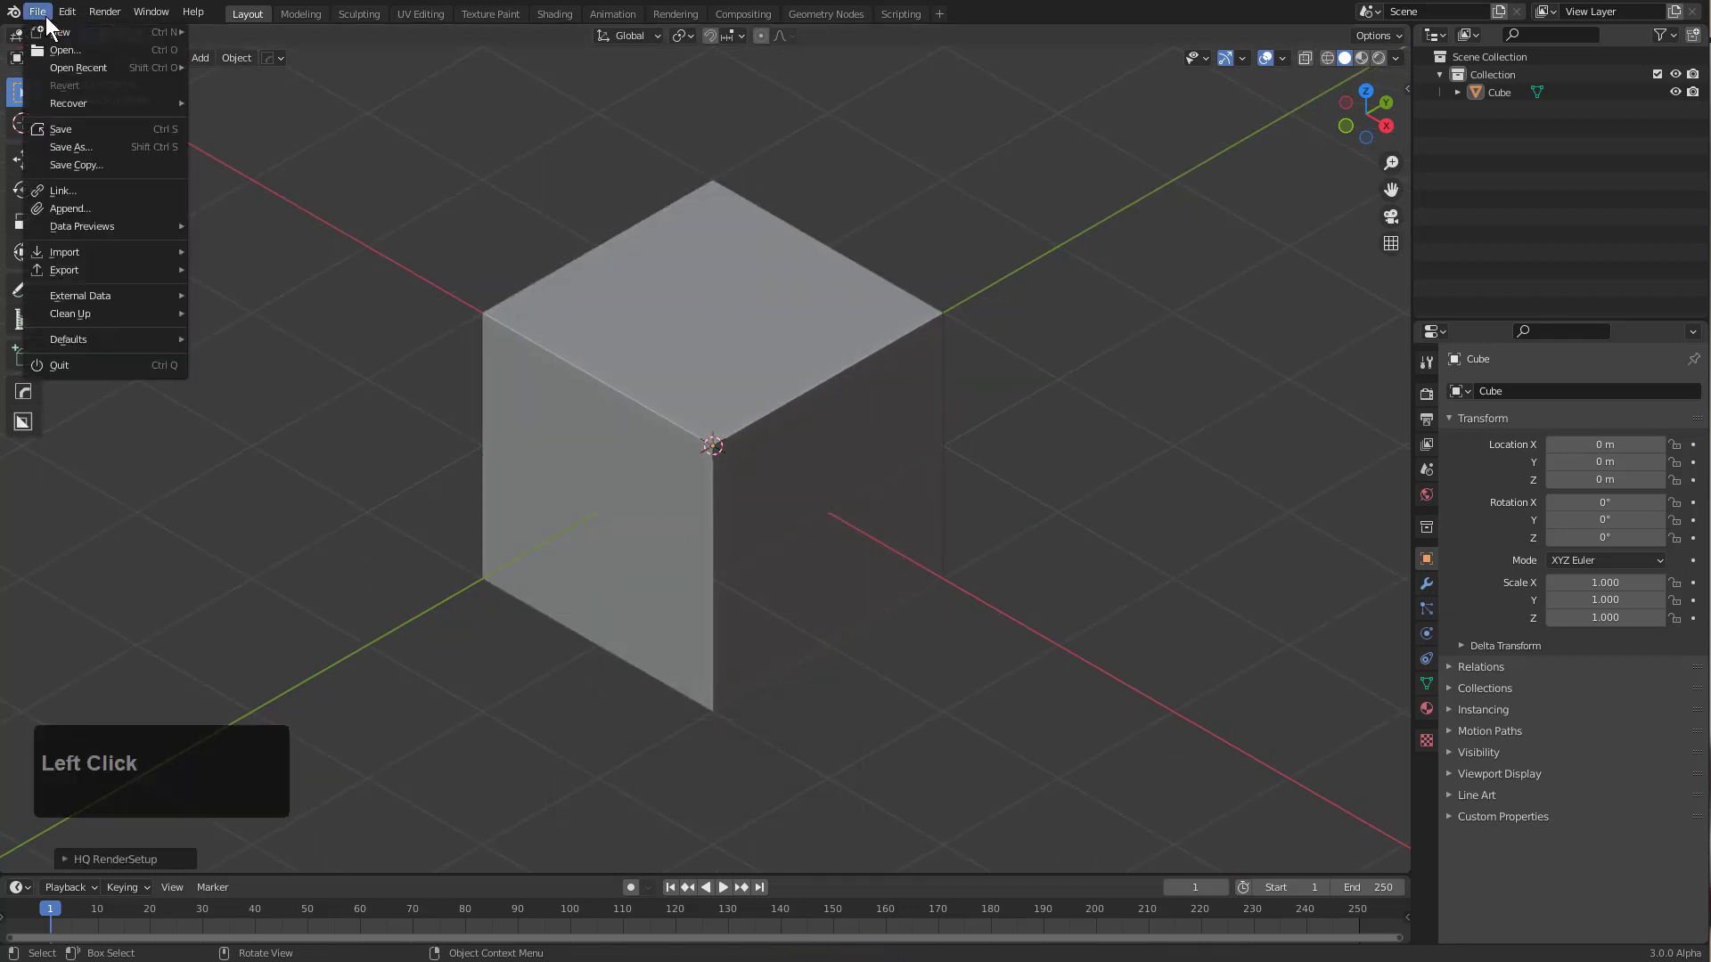
{"action": "left_click", "coordinate": [22, 422]}
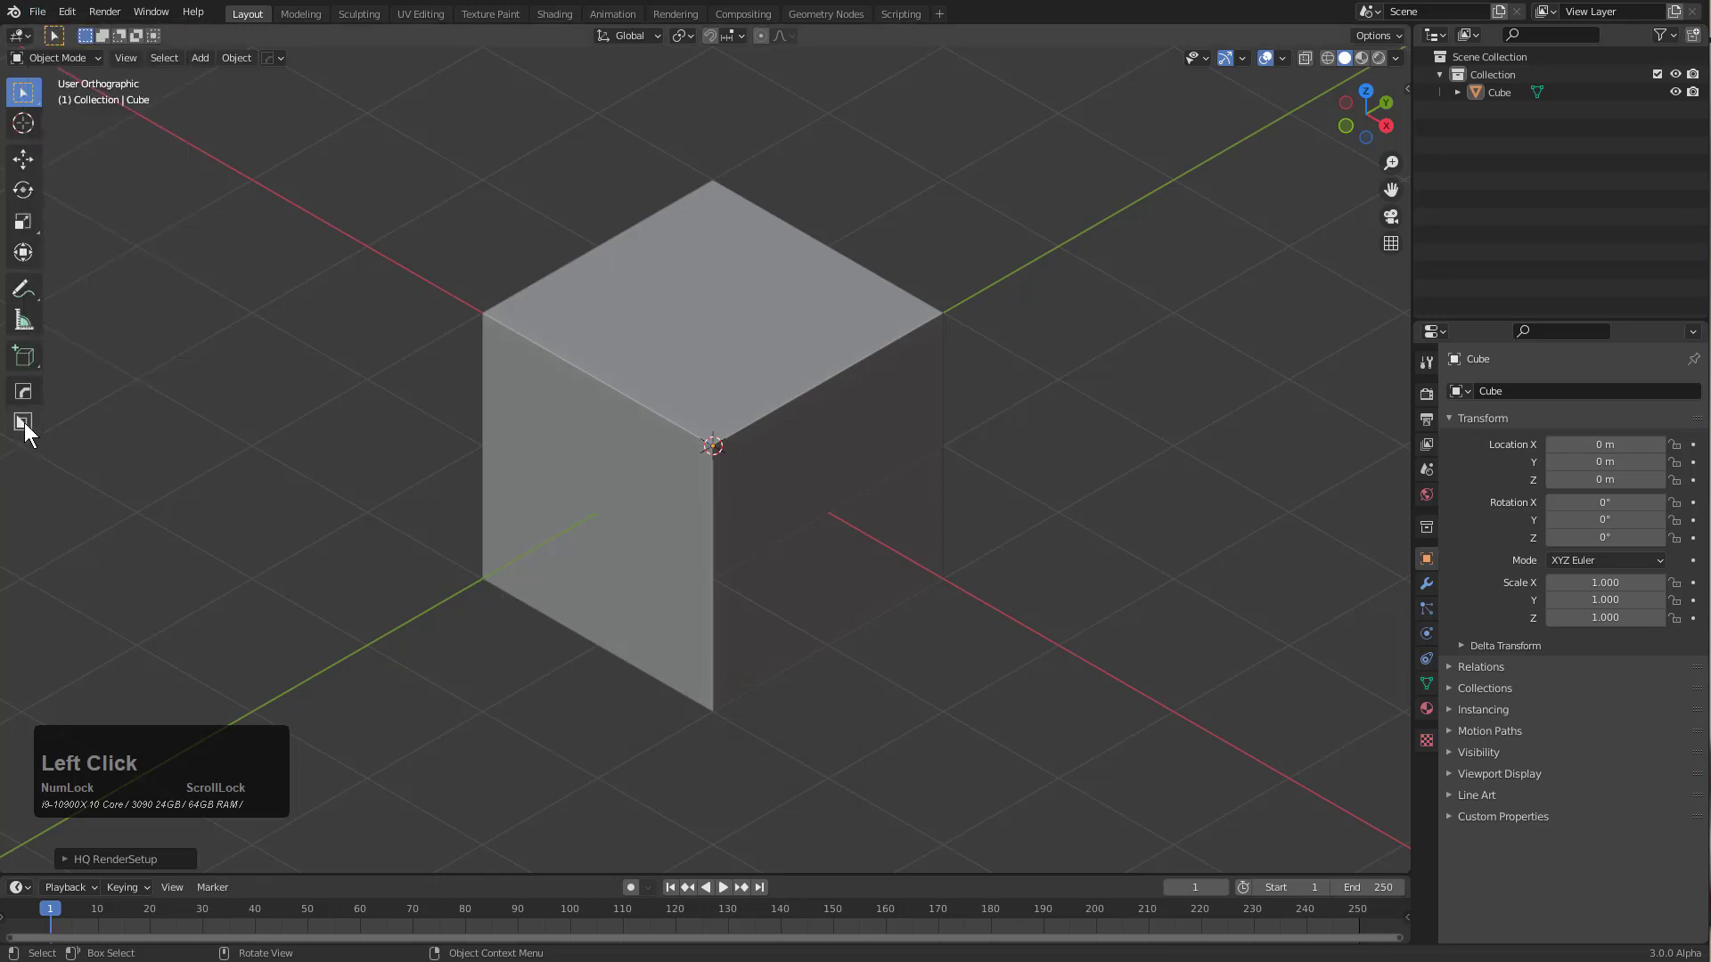
{"action": "left_click", "coordinate": [40, 13]}
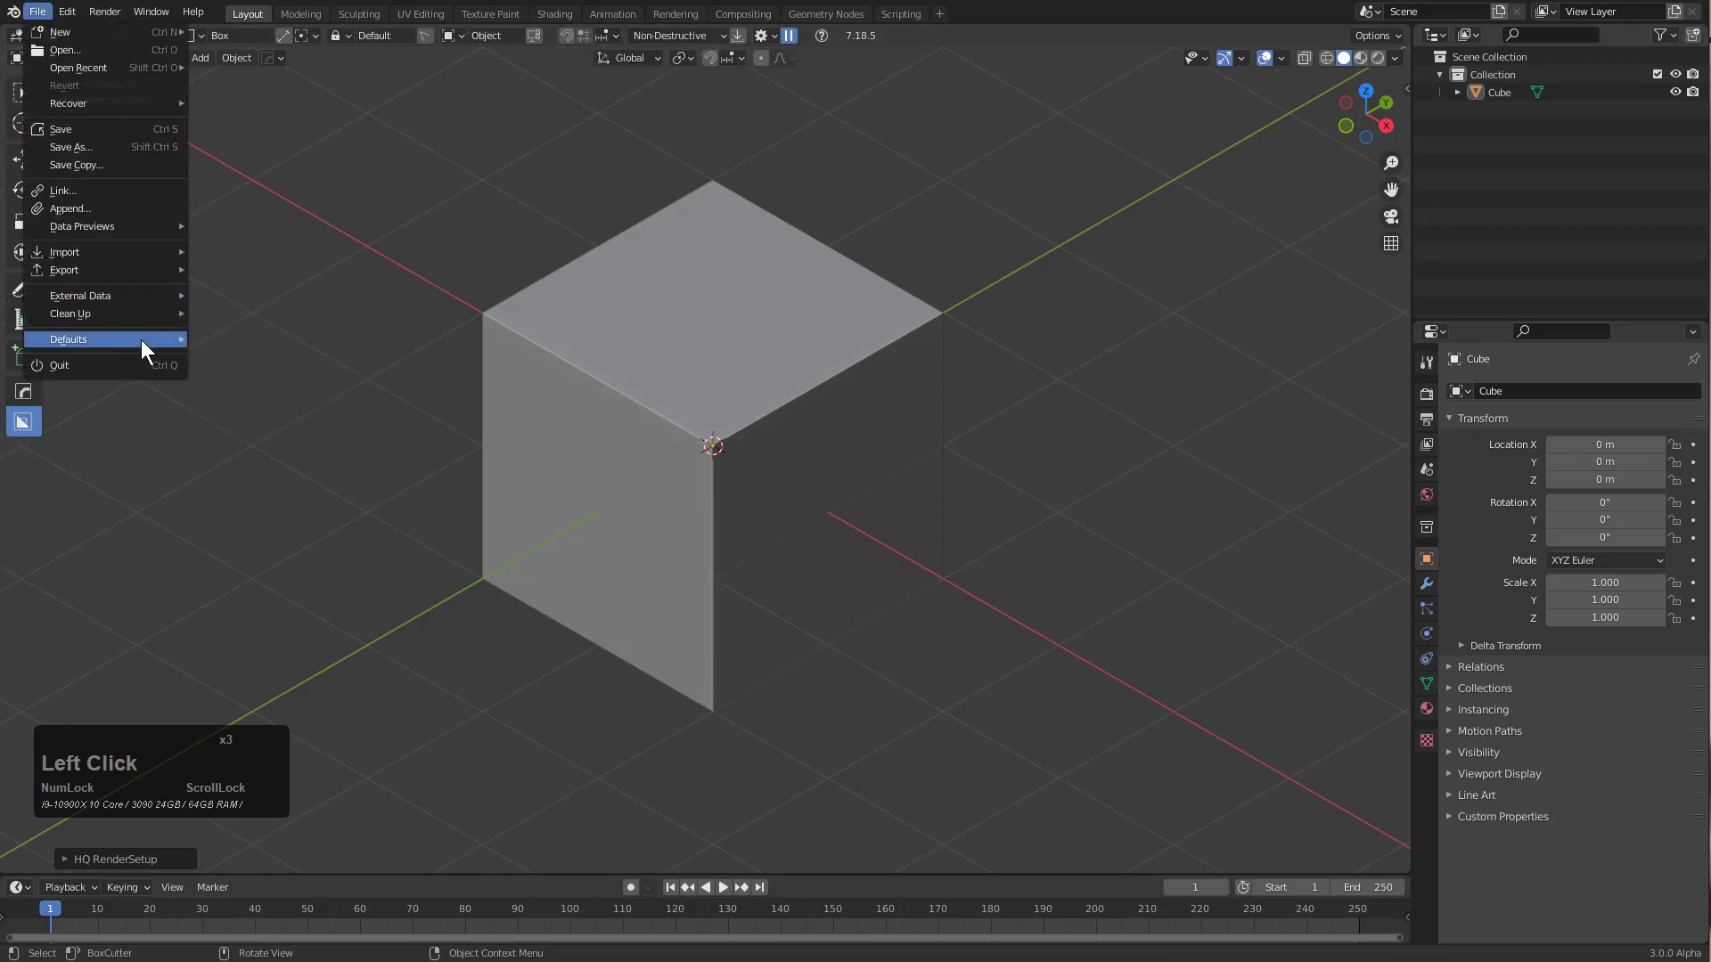
{"action": "mouse_move", "coordinate": [143, 339]}
{"action": "left_click", "coordinate": [226, 338]}
{"action": "left_click", "coordinate": [225, 334]}
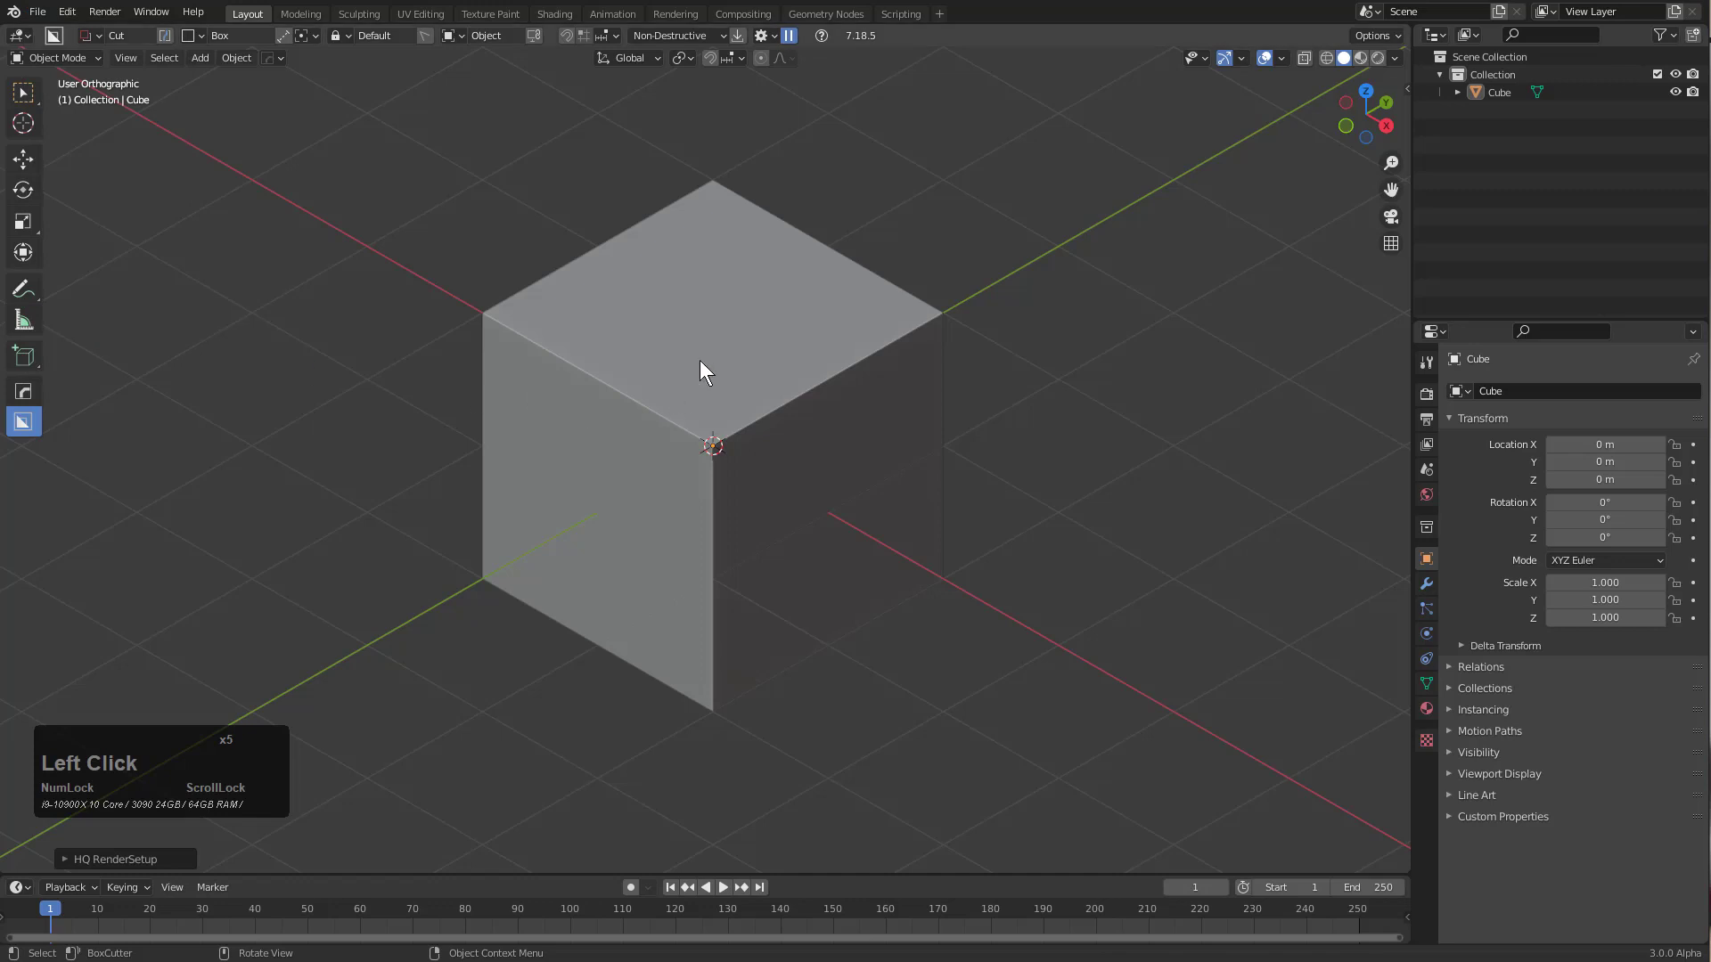
Select the cube and make four box cuts with BoxCutter through its top and side faces
{"action": "left_click", "coordinate": [700, 360]}
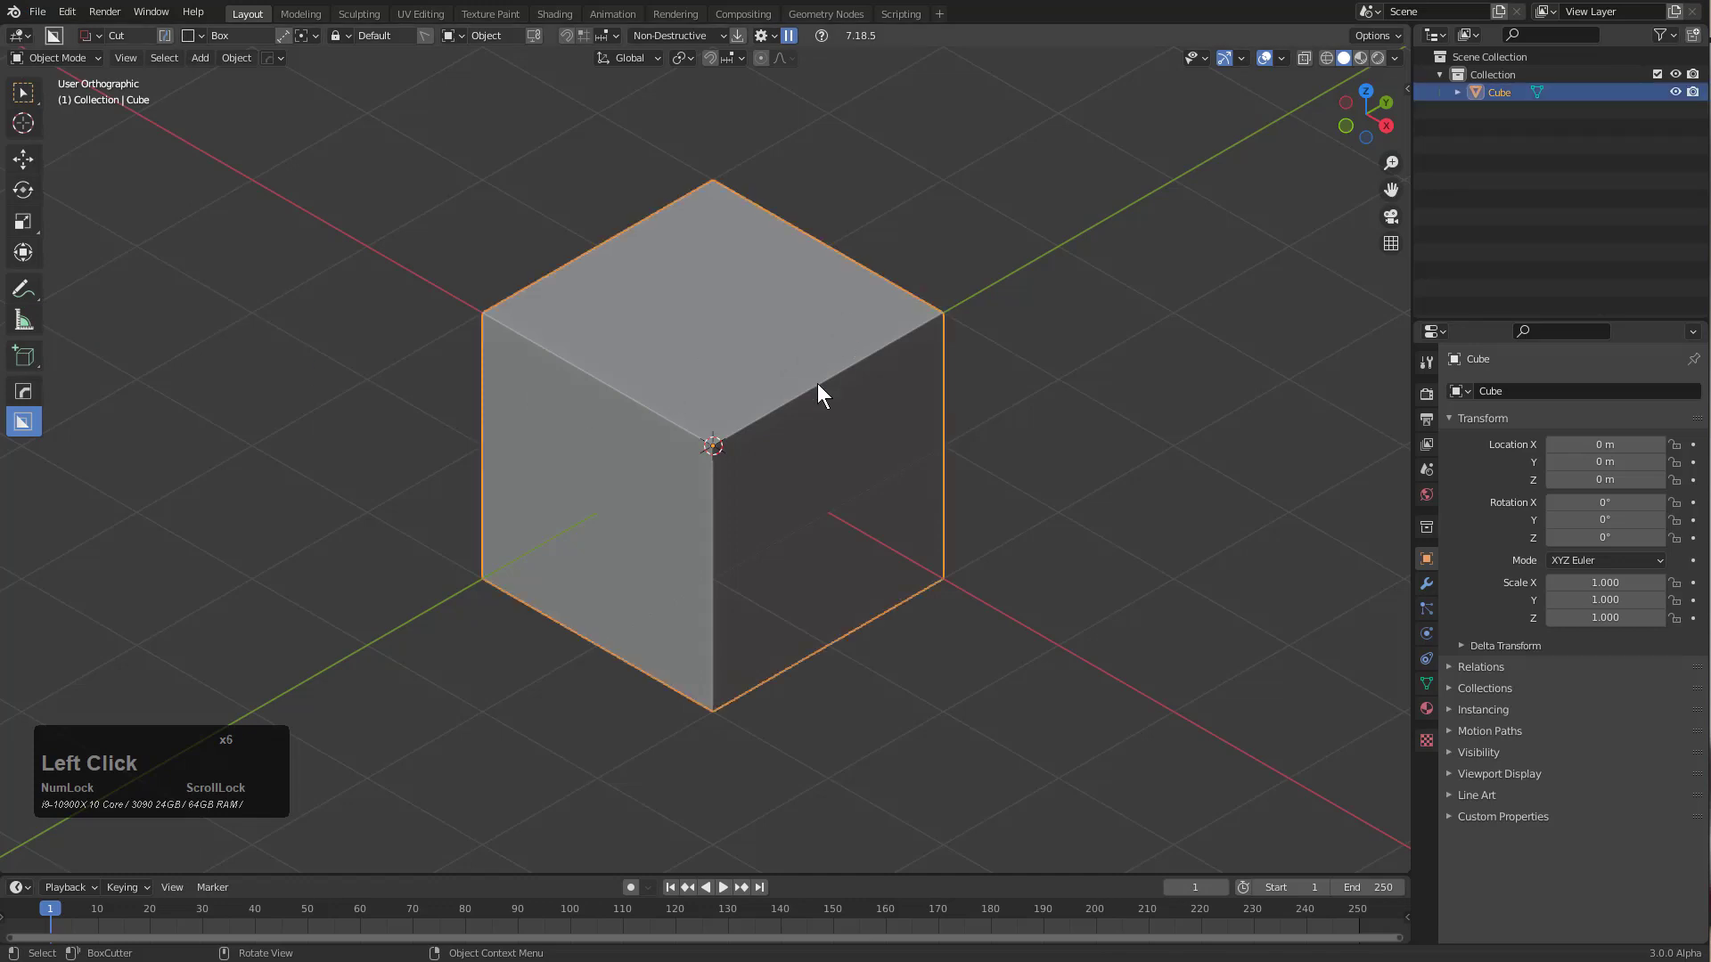
{"action": "left_click_drag", "start_coordinate": [810, 335], "coordinate": [697, 495]}
{"action": "left_click", "coordinate": [664, 867]}
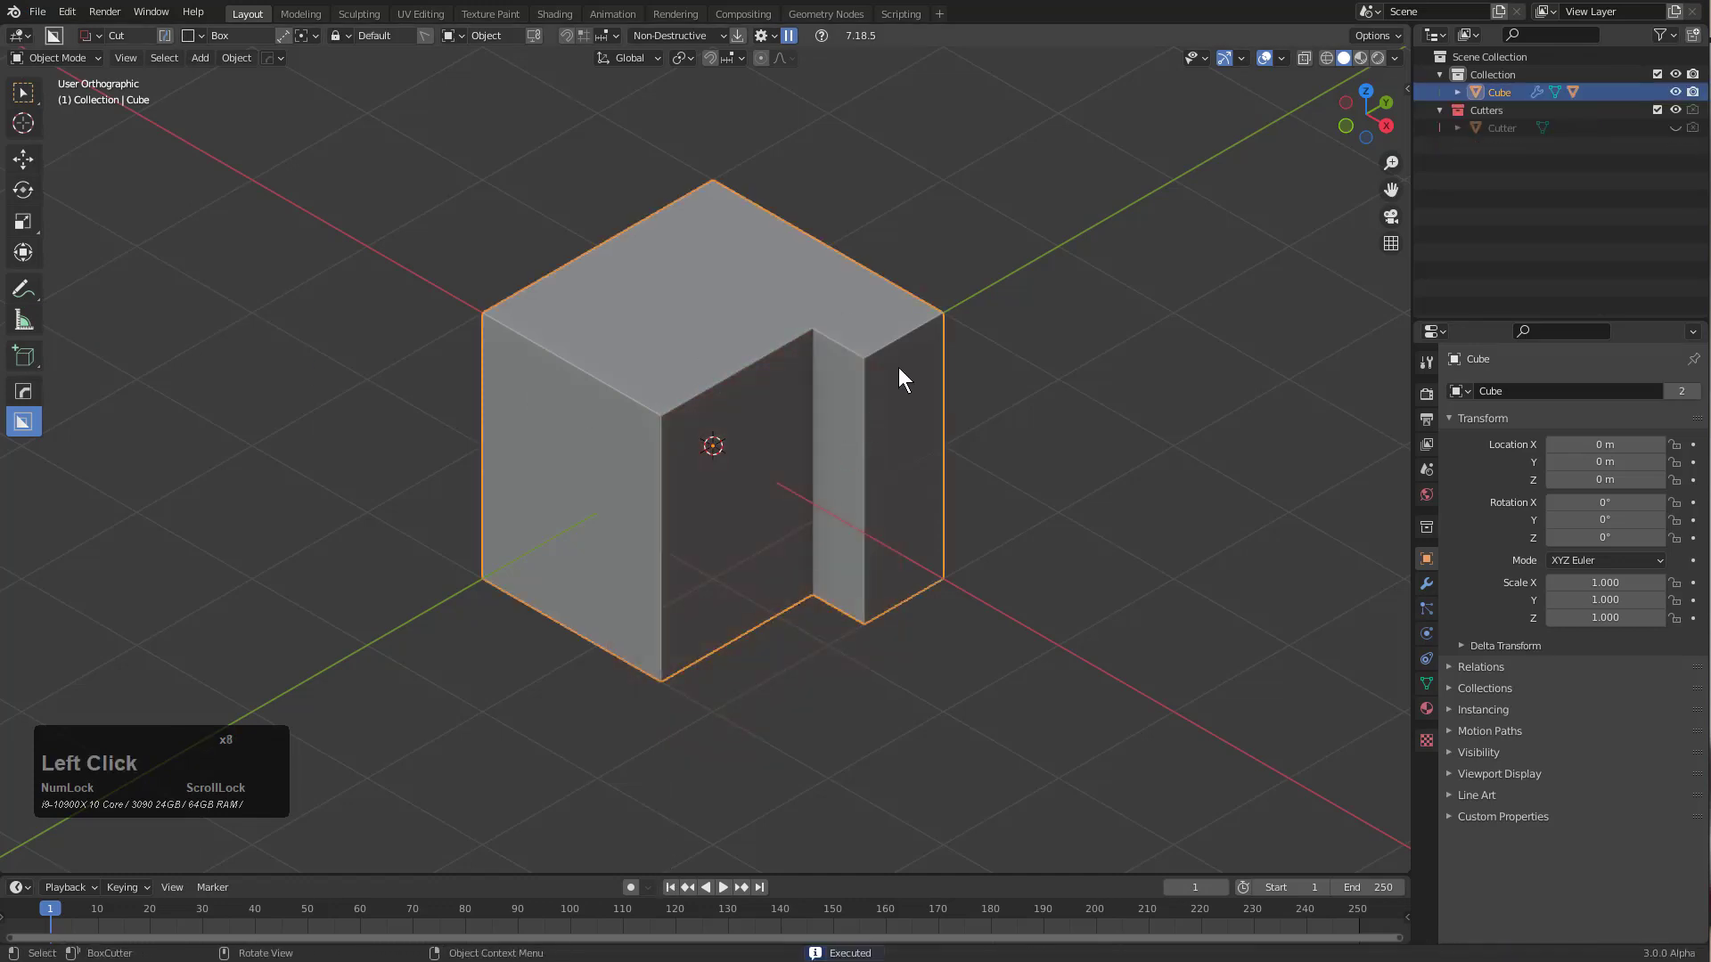
{"action": "left_click_drag", "start_coordinate": [899, 370], "coordinate": [807, 614]}
{"action": "left_click", "coordinate": [668, 408]}
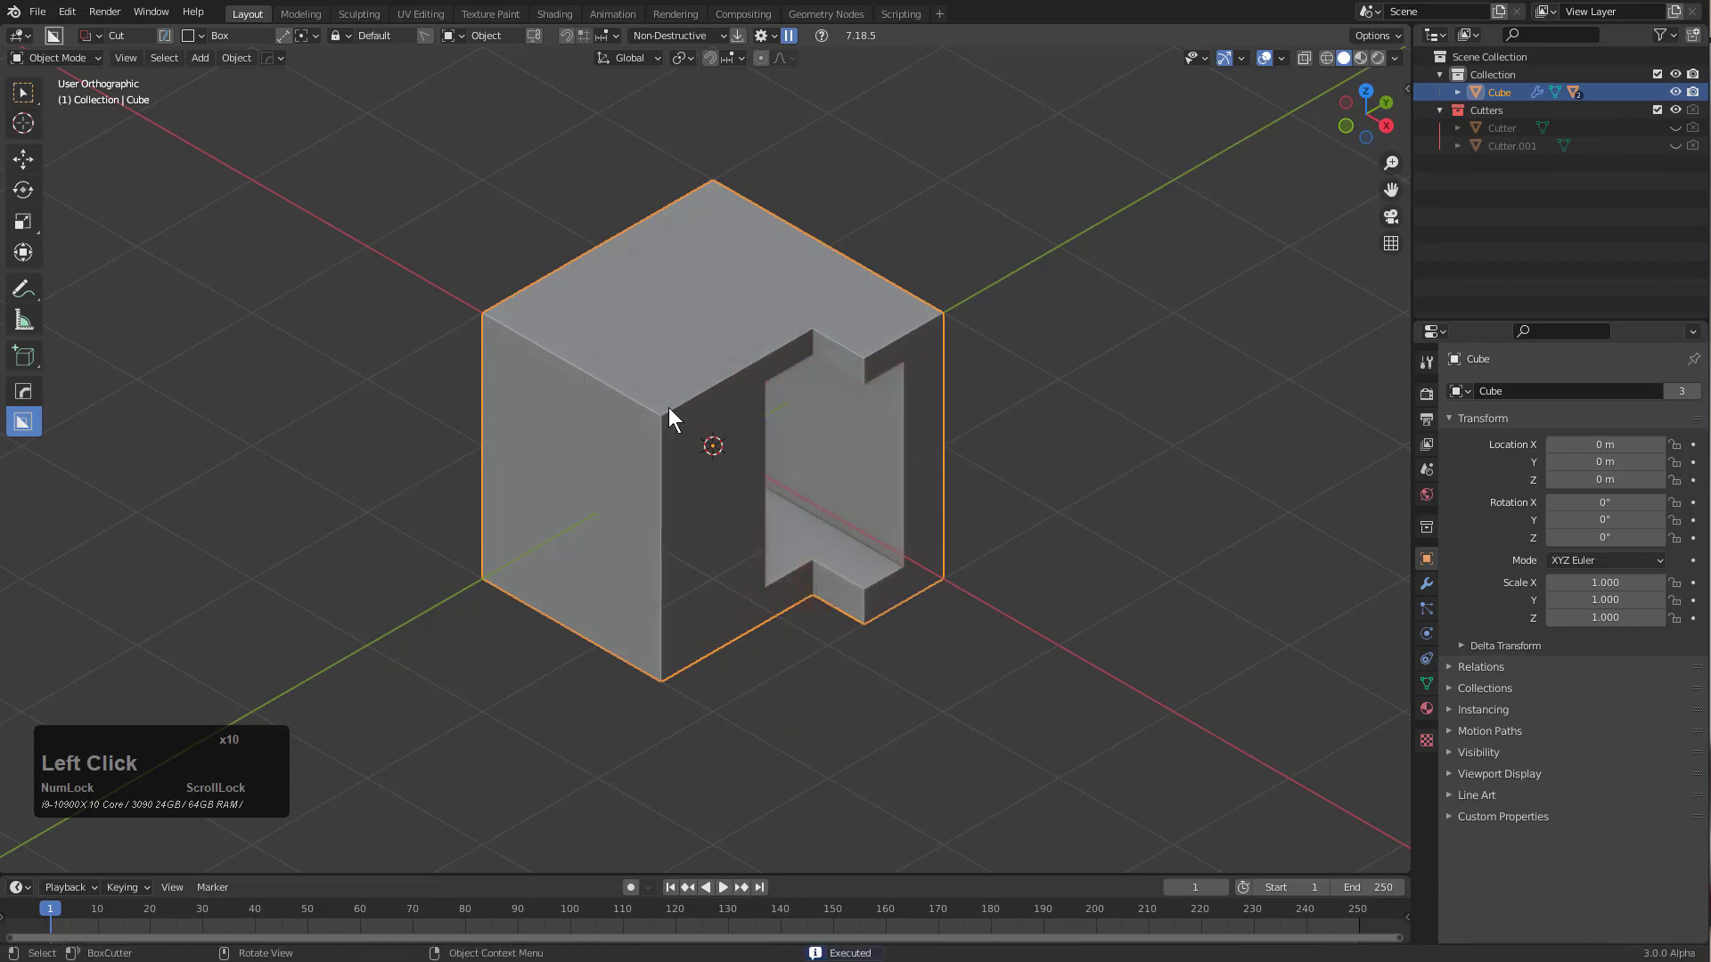
{"action": "left_click_drag", "start_coordinate": [737, 397], "coordinate": [544, 707]}
{"action": "left_click", "coordinate": [507, 352]}
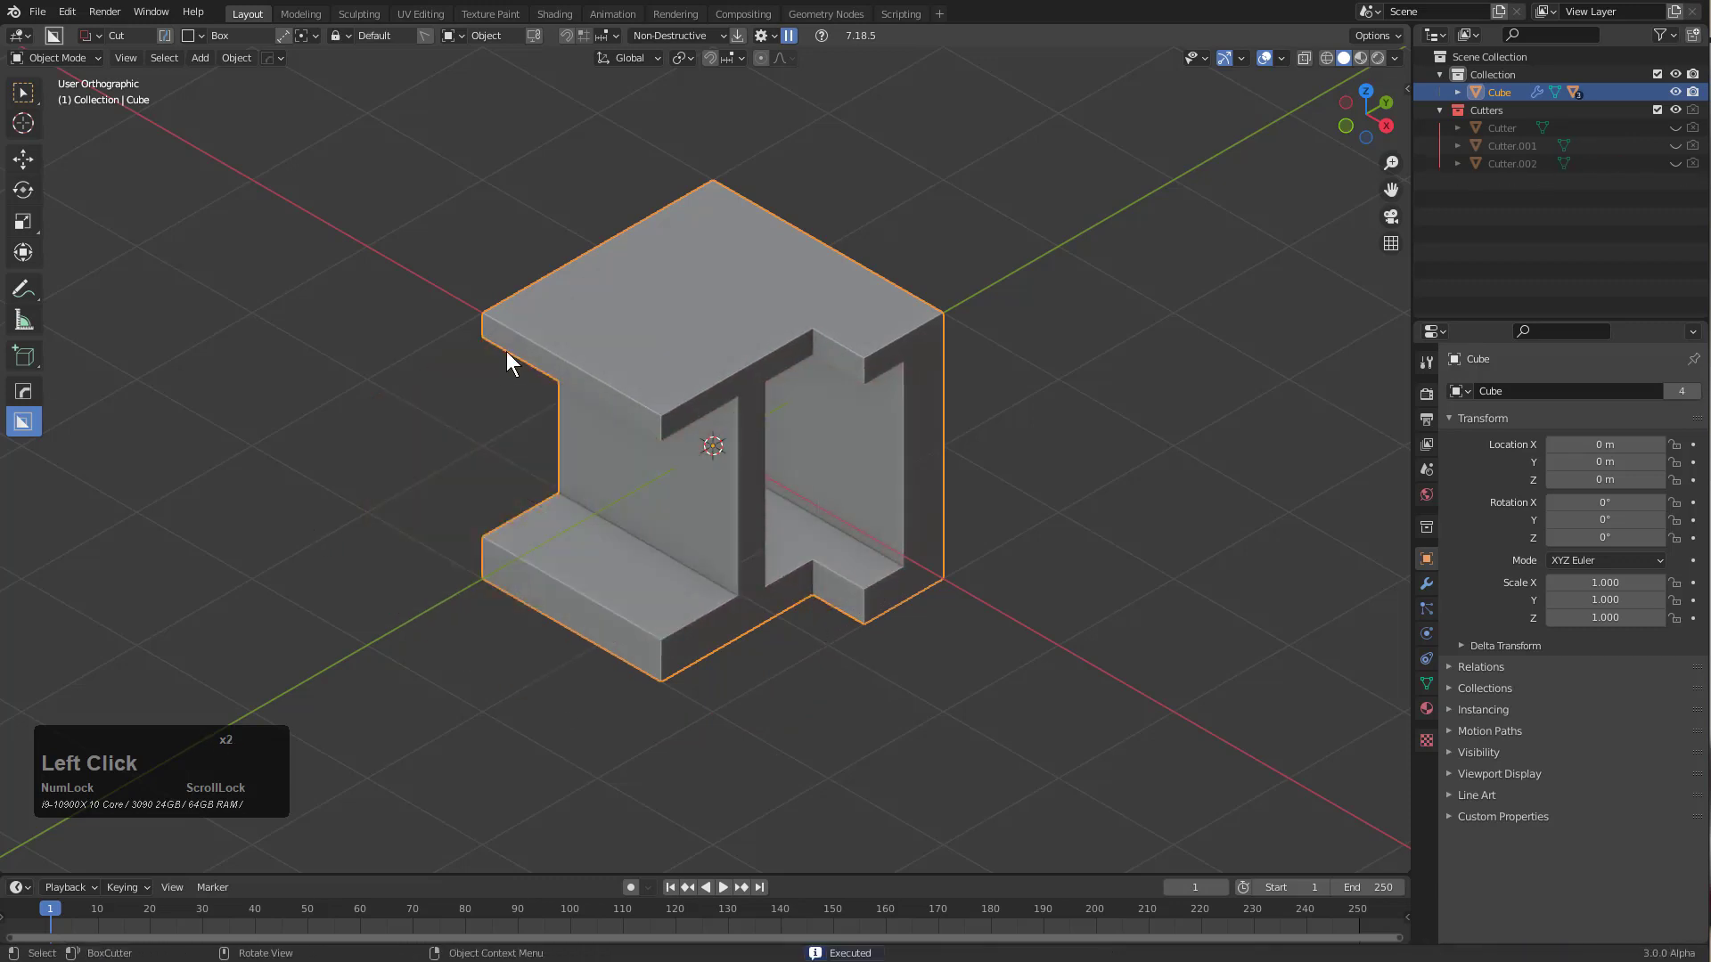
{"action": "mouse_move", "coordinate": [532, 303]}
{"action": "left_mouse_down"}
{"action": "mouse_move", "coordinate": [594, 448]}
{"action": "mouse_move", "coordinate": [584, 485]}
{"action": "left_mouse_up"}
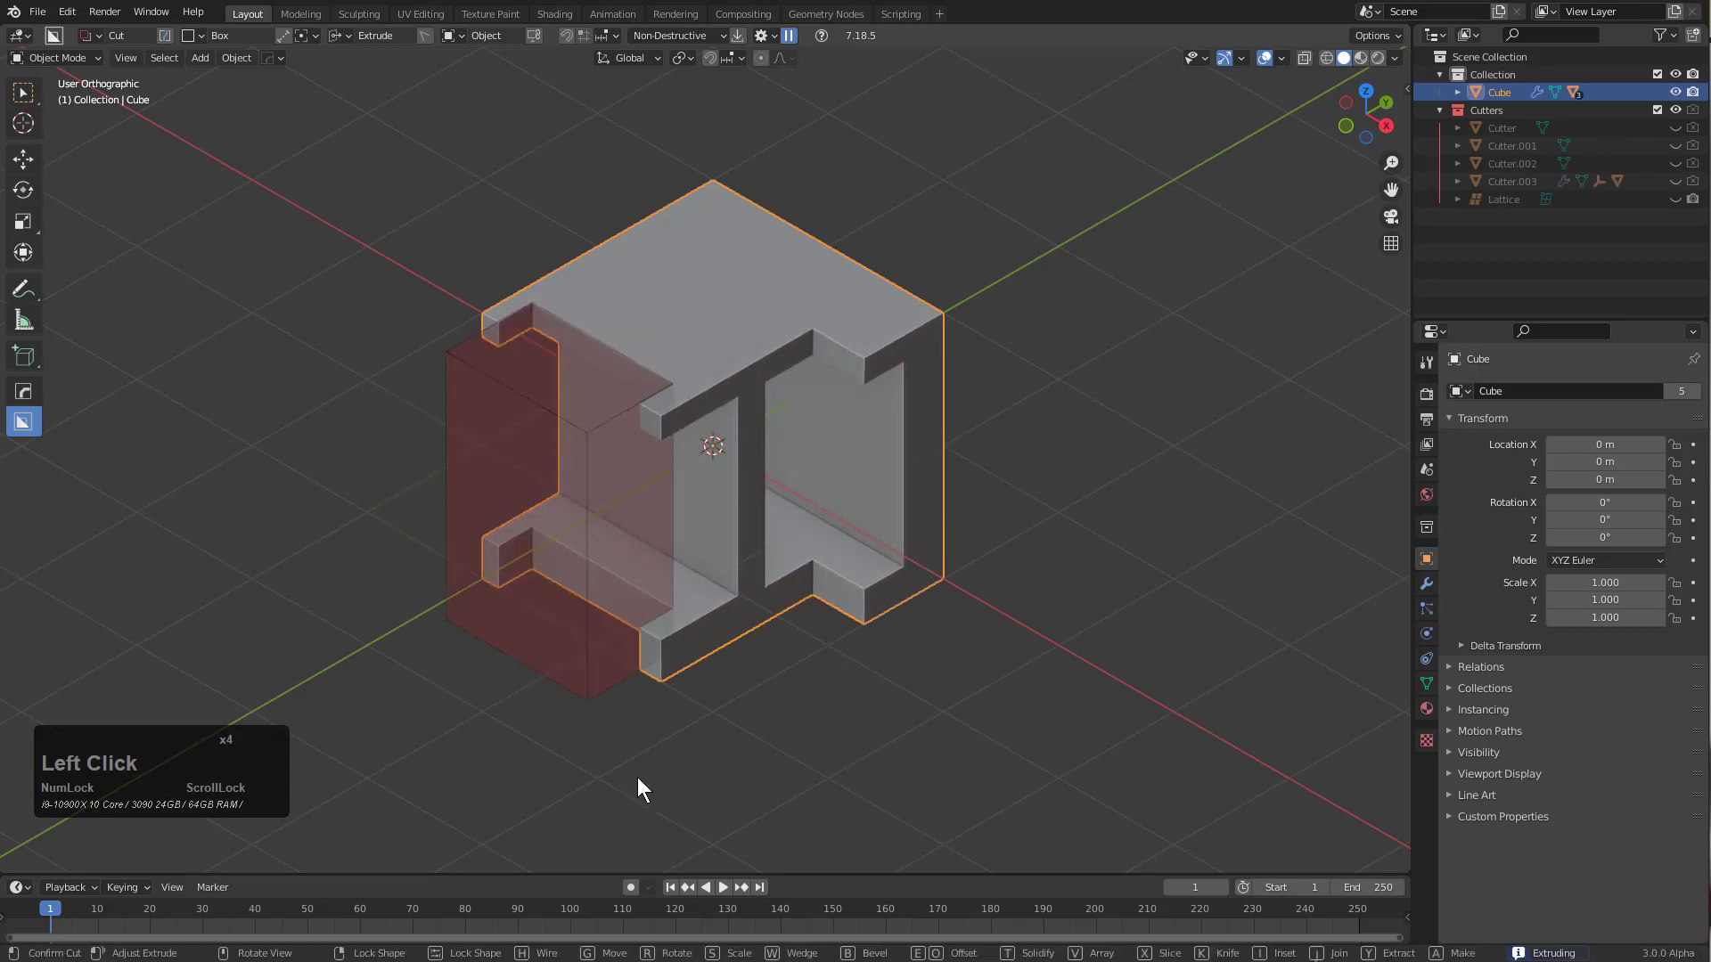
{"action": "left_click", "coordinate": [638, 777]}
Bevel the cut cube with a 3-segment Hard Ops bevel and sharpen it with an added Weighted Normal modifier
{"action": "scroll", "coordinate": [892, 445], "scroll_direction": "up", "scroll_amount": 4}
{"action": "key", "text": "q"}
{"action": "left_click", "coordinate": [889, 436]}
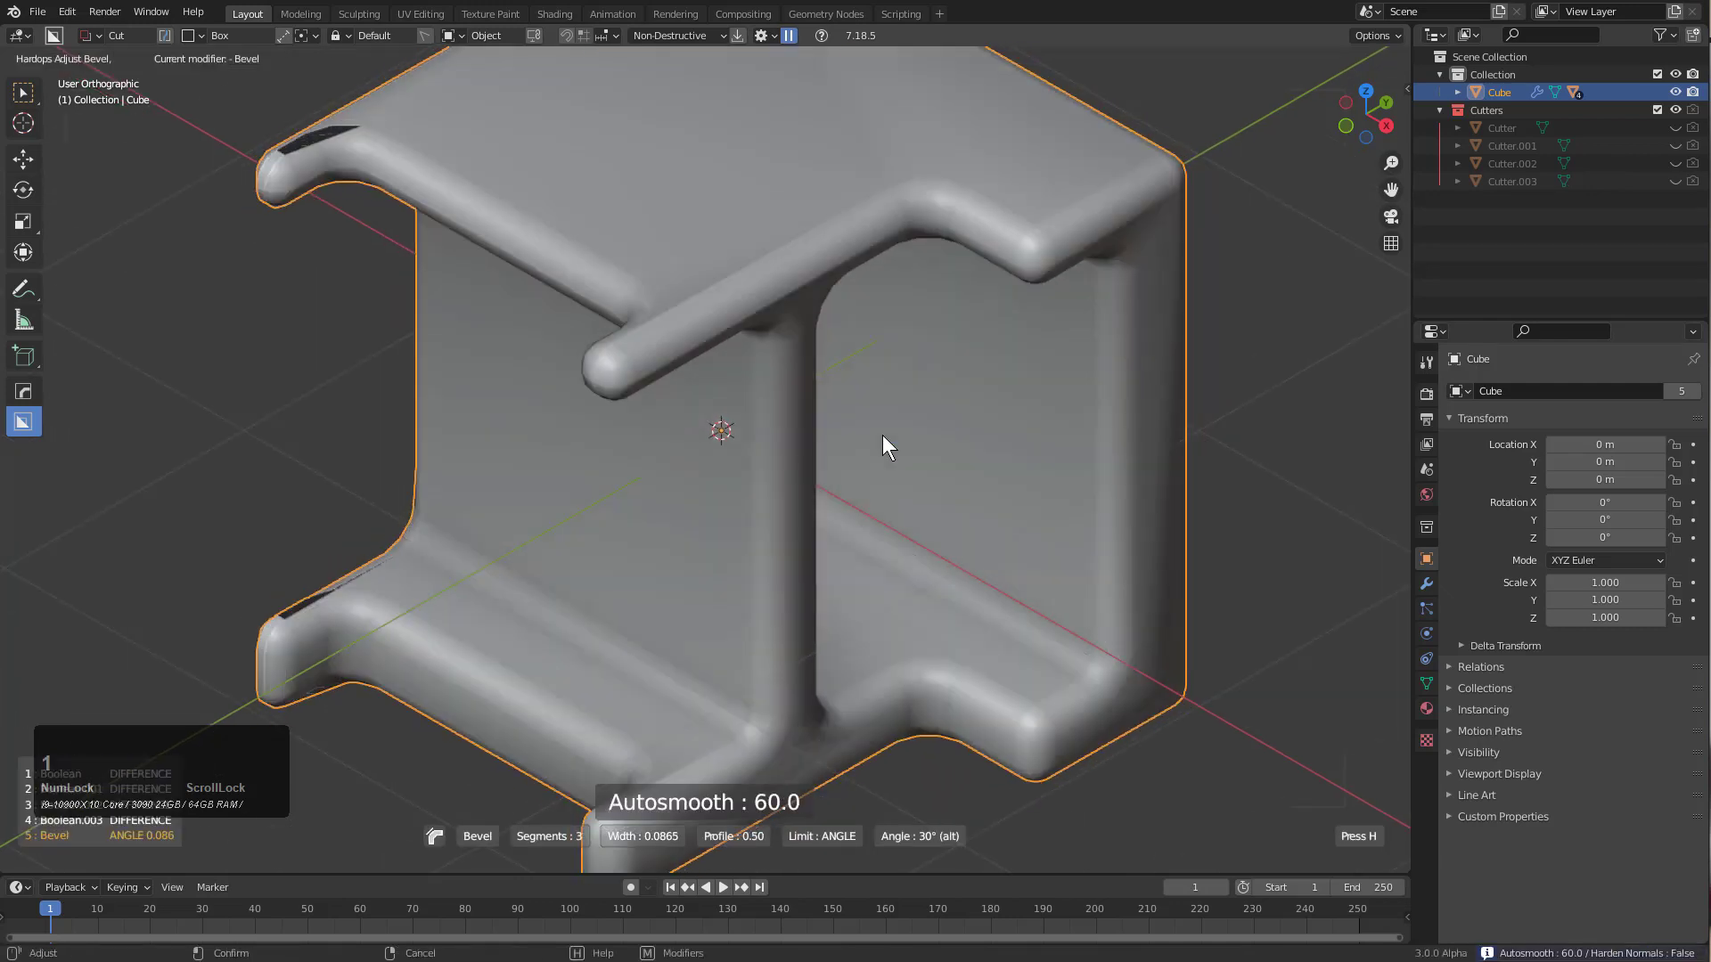
{"action": "left_click", "coordinate": [893, 428]}
{"action": "key", "text": "q"}
{"action": "left_click", "coordinate": [883, 377]}
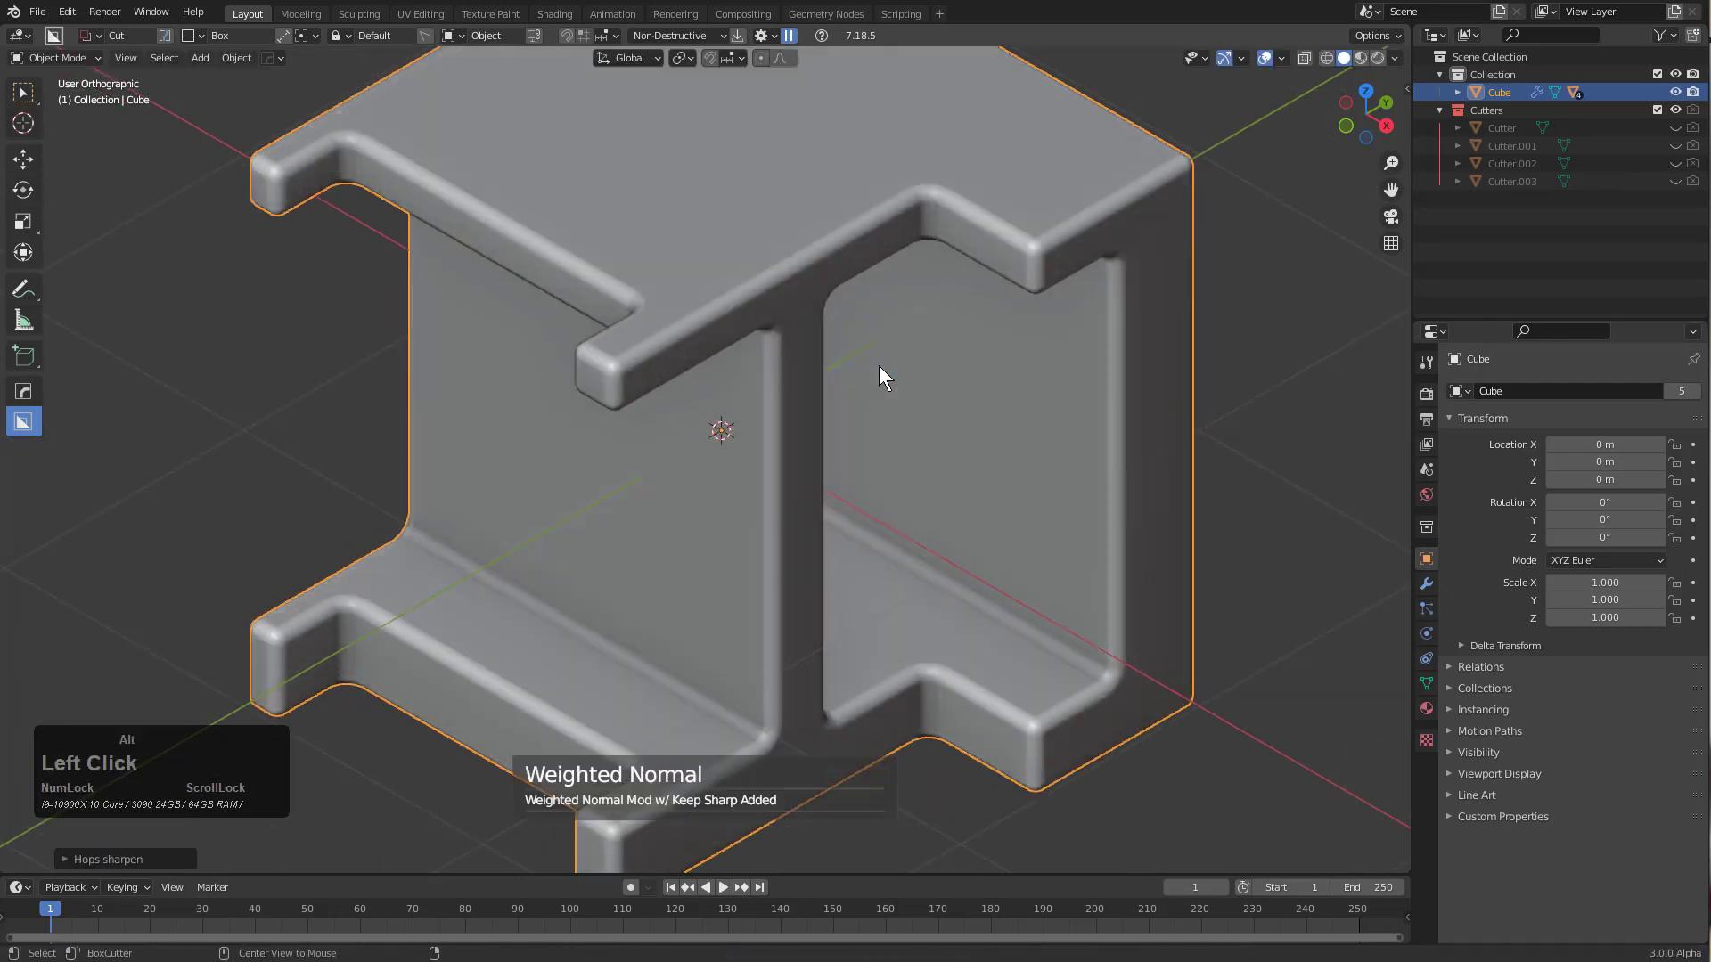
Assign a new blank principled material to the beveled cube
{"action": "scroll", "coordinate": [875, 367], "scroll_direction": "down", "scroll_amount": 2}
{"action": "key", "text": "m"}
{"action": "left_click", "coordinate": [861, 400]}
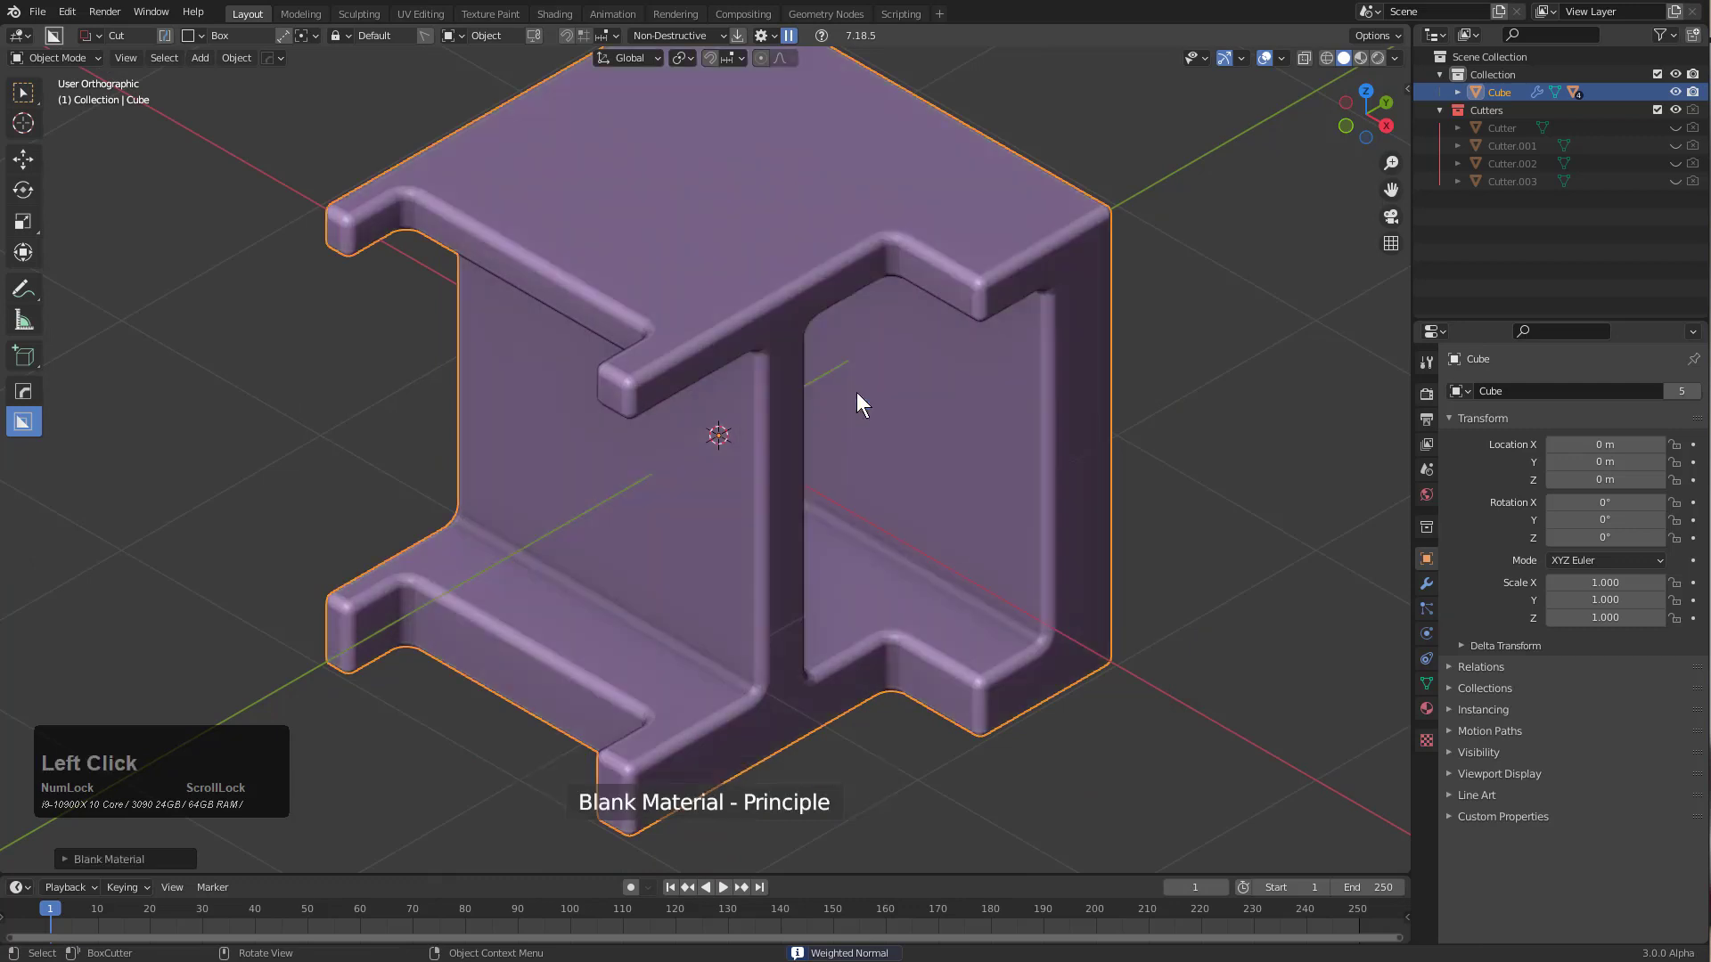
Apply the Eevee HQ setup again and switch the viewport to material preview shading with a perspective view of the cube
{"action": "scroll", "coordinate": [852, 398], "scroll_direction": "down", "scroll_amount": 1}
{"action": "scroll", "coordinate": [852, 391], "scroll_direction": "down", "scroll_amount": 1}
{"action": "key", "text": "v"}
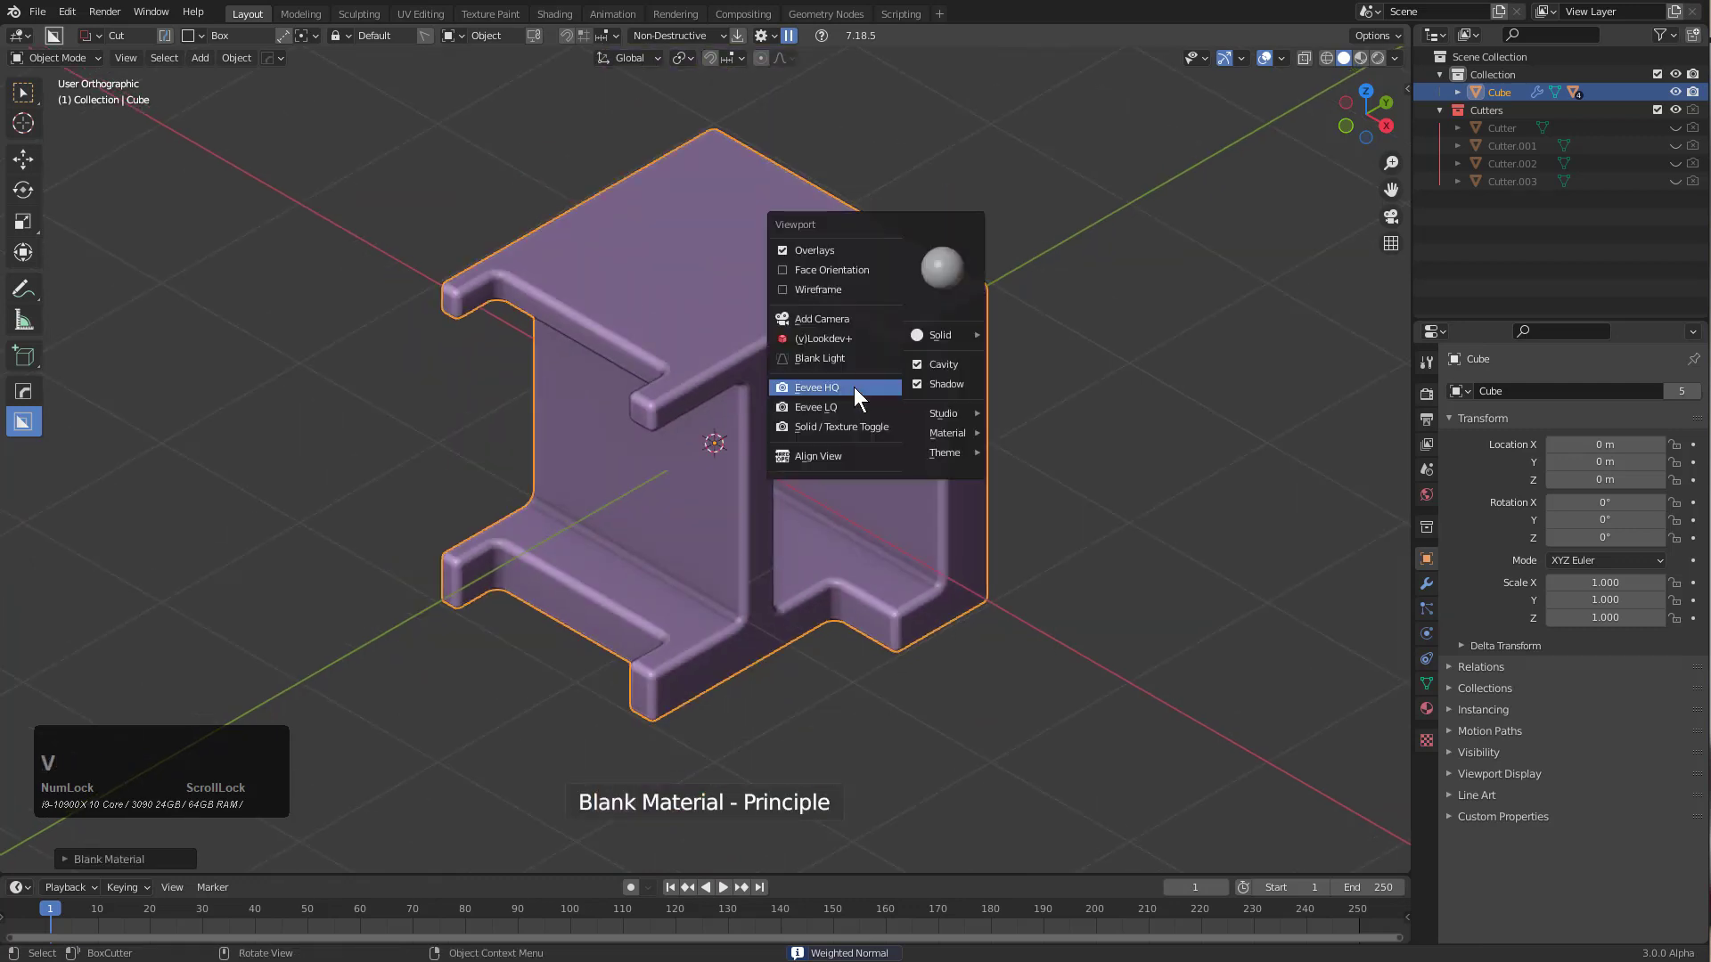
{"action": "left_click", "coordinate": [854, 387]}
{"action": "key", "text": "s"}
{"action": "key", "text": "s"}
{"action": "left_click", "coordinate": [854, 385]}
{"action": "middle_click_drag", "start_coordinate": [854, 386], "coordinate": [838, 392]}
{"action": "left_click", "coordinate": [707, 325]}
Cycle through blank principled materials on the cube with Material Scroll and accept a dark one
{"action": "key", "text": "m"}
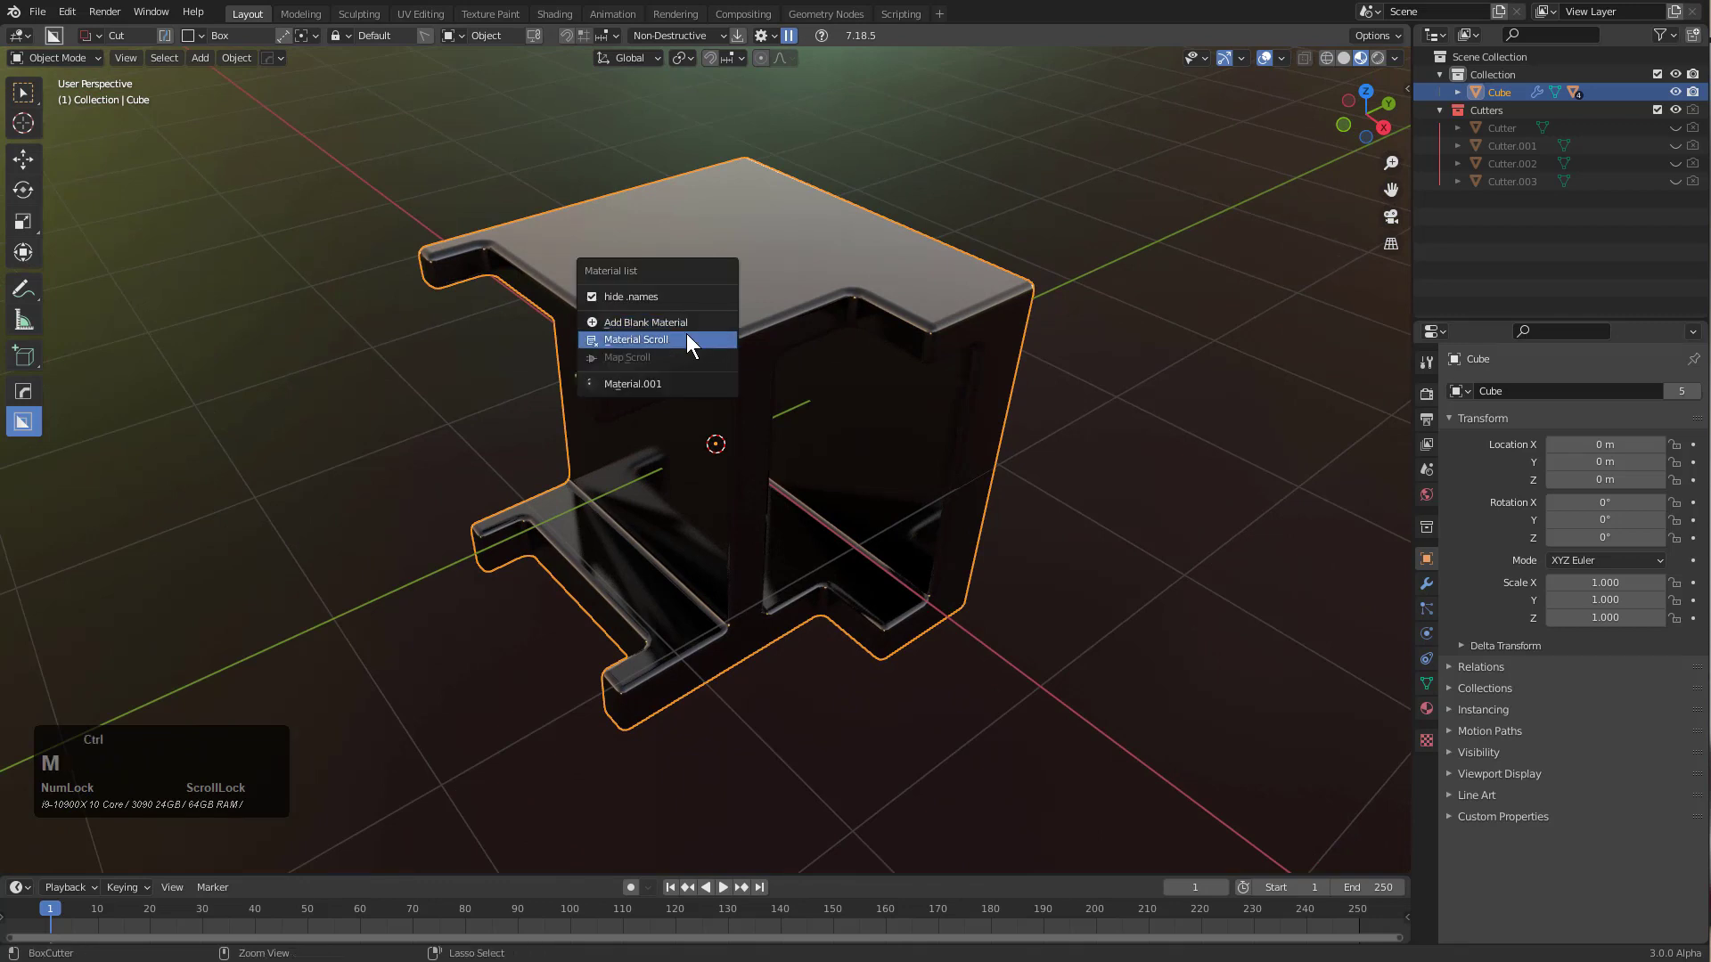
{"action": "left_click", "coordinate": [686, 332], "text": "ctrl"}
{"action": "scroll", "coordinate": [685, 333], "scroll_direction": "up", "scroll_amount": 2}
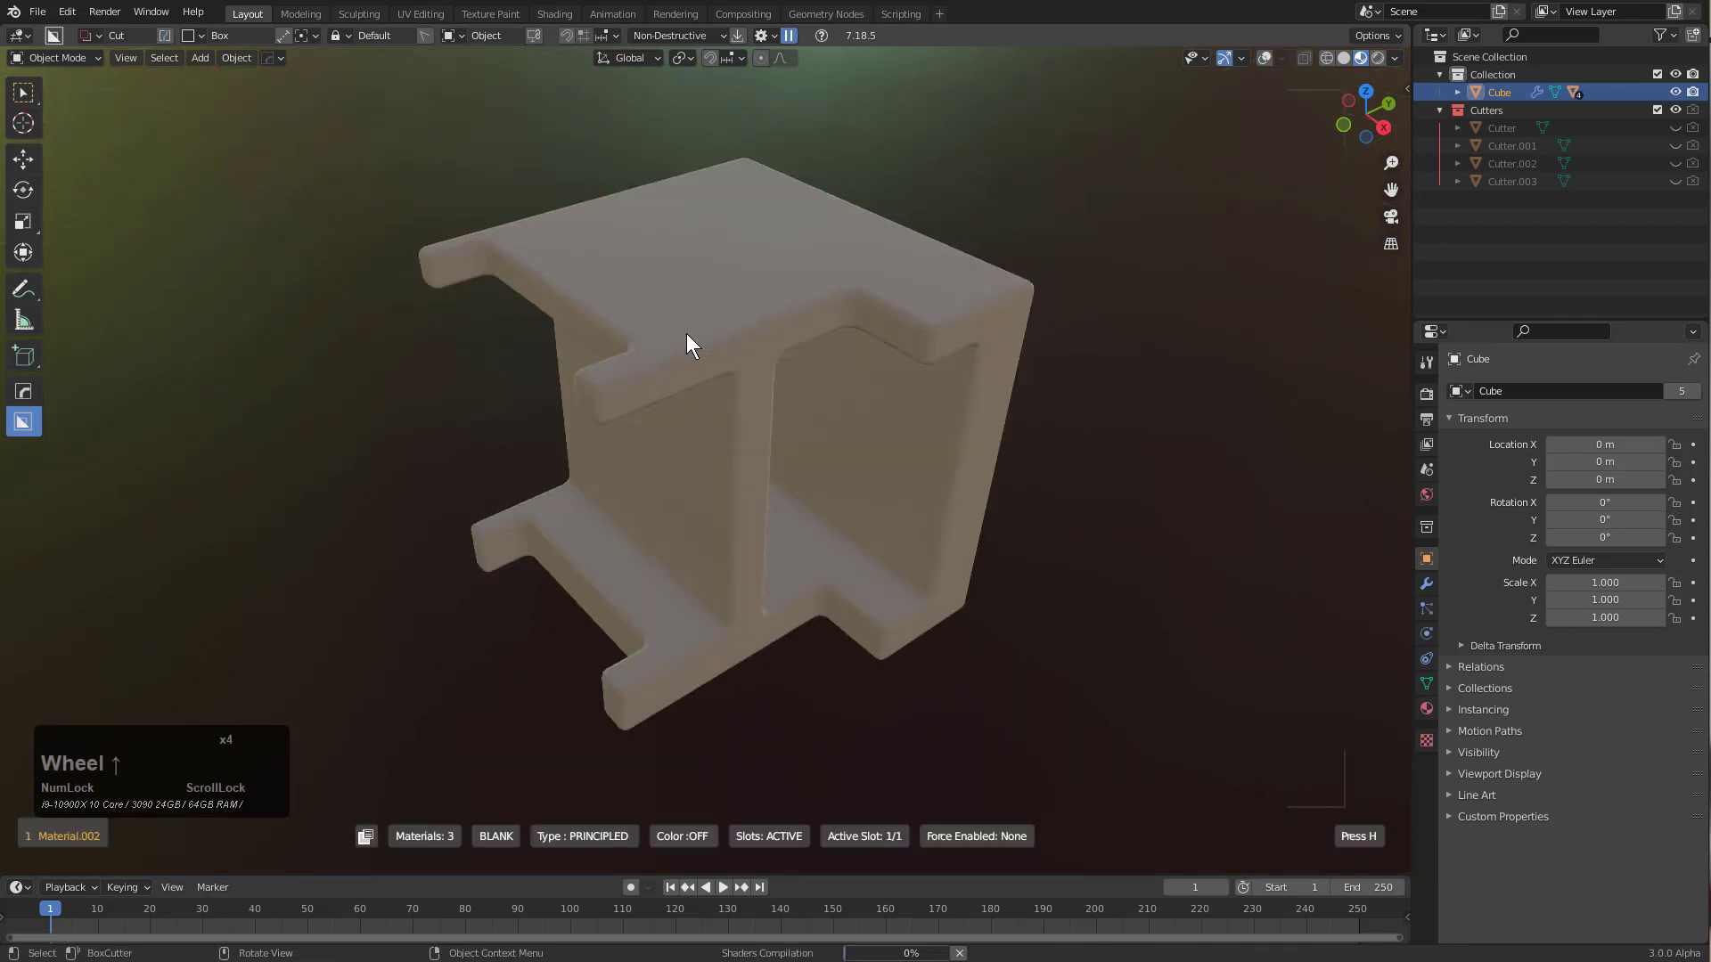
{"action": "scroll", "coordinate": [686, 332], "scroll_direction": "up", "scroll_amount": 4}
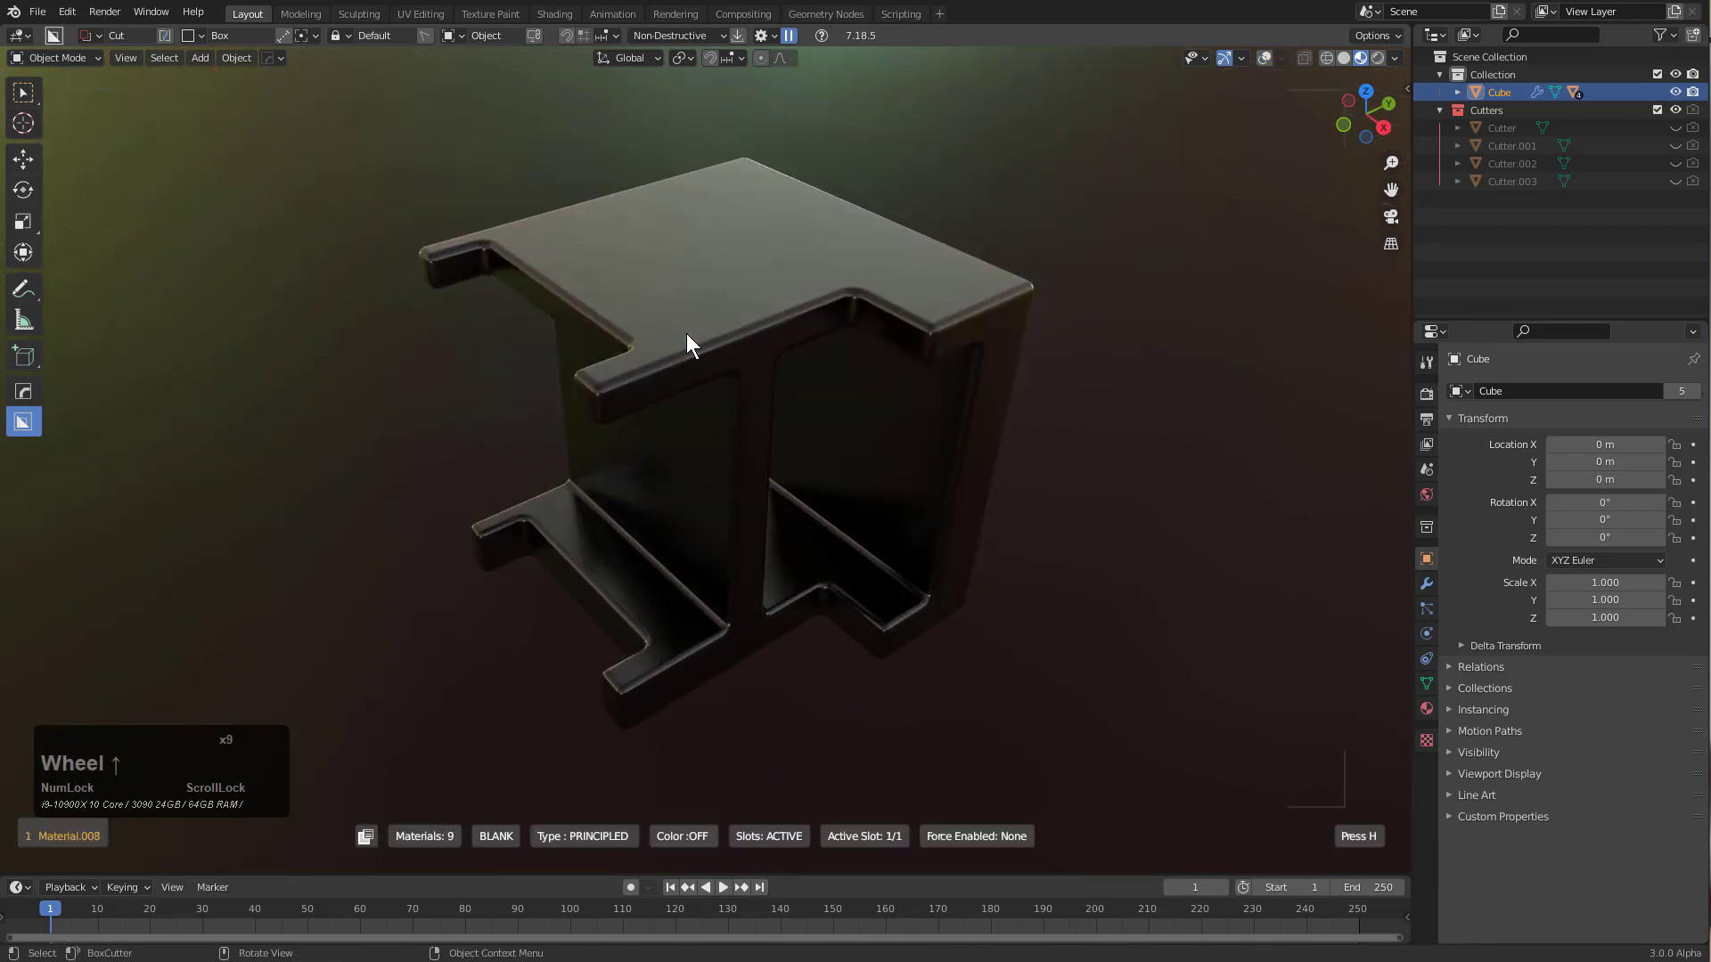
{"action": "scroll", "coordinate": [687, 332], "scroll_direction": "up", "scroll_amount": 3}
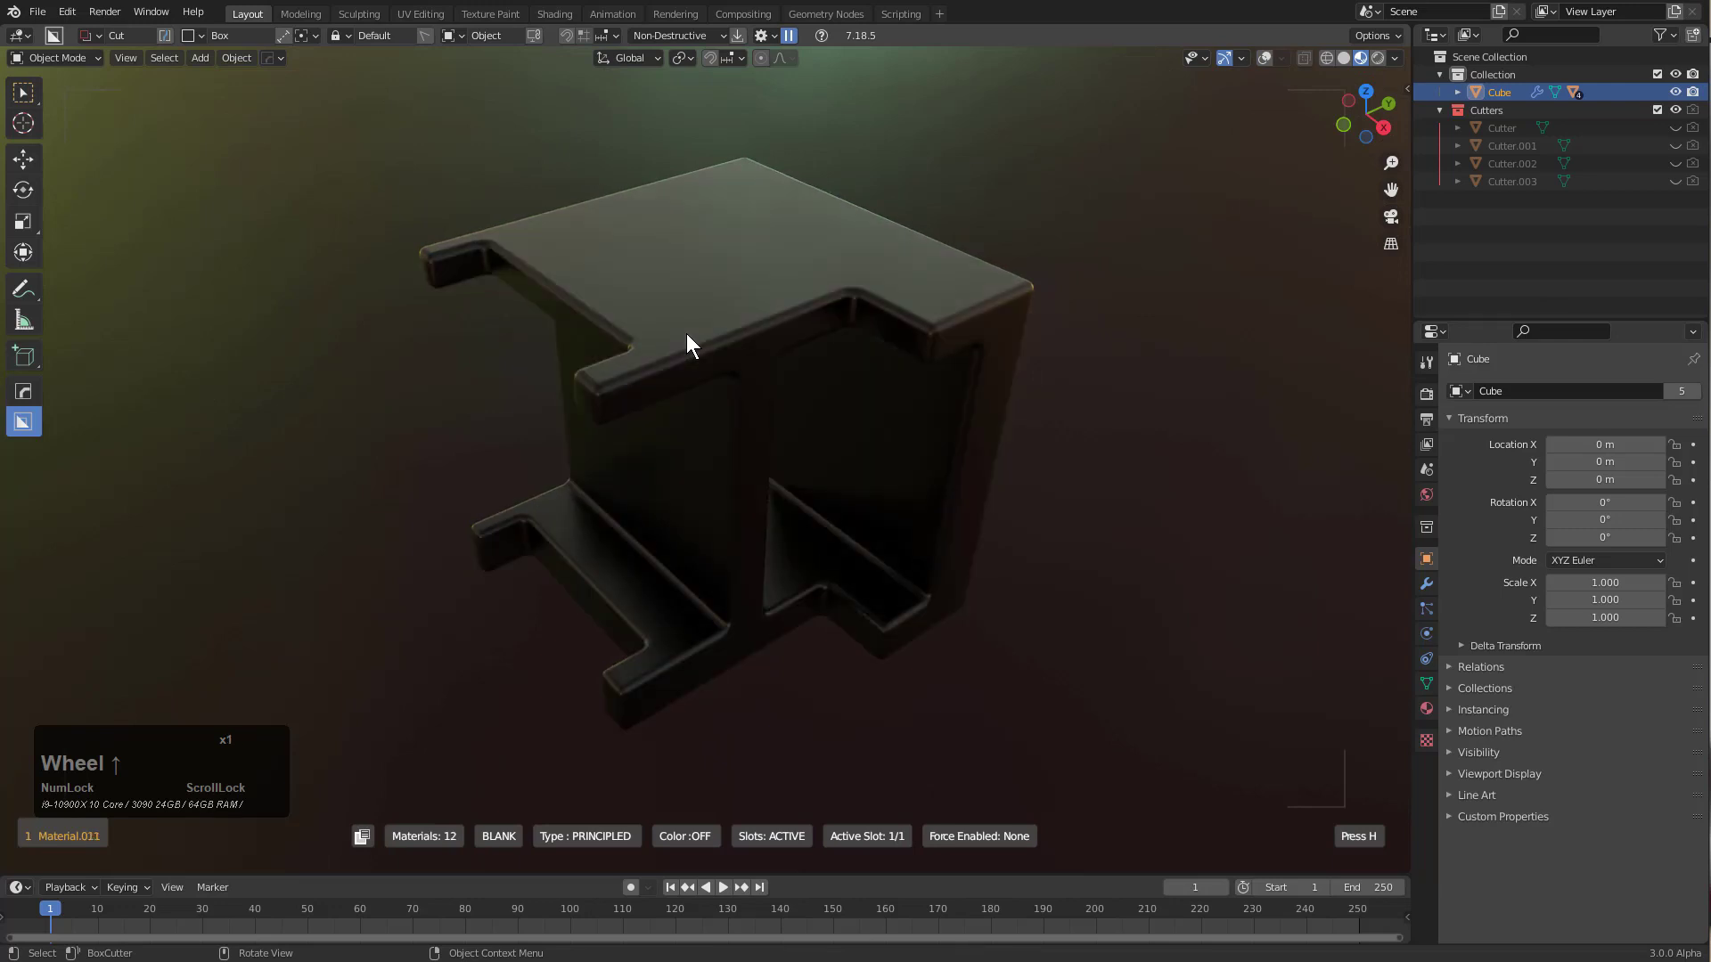
{"action": "left_click", "coordinate": [686, 333]}
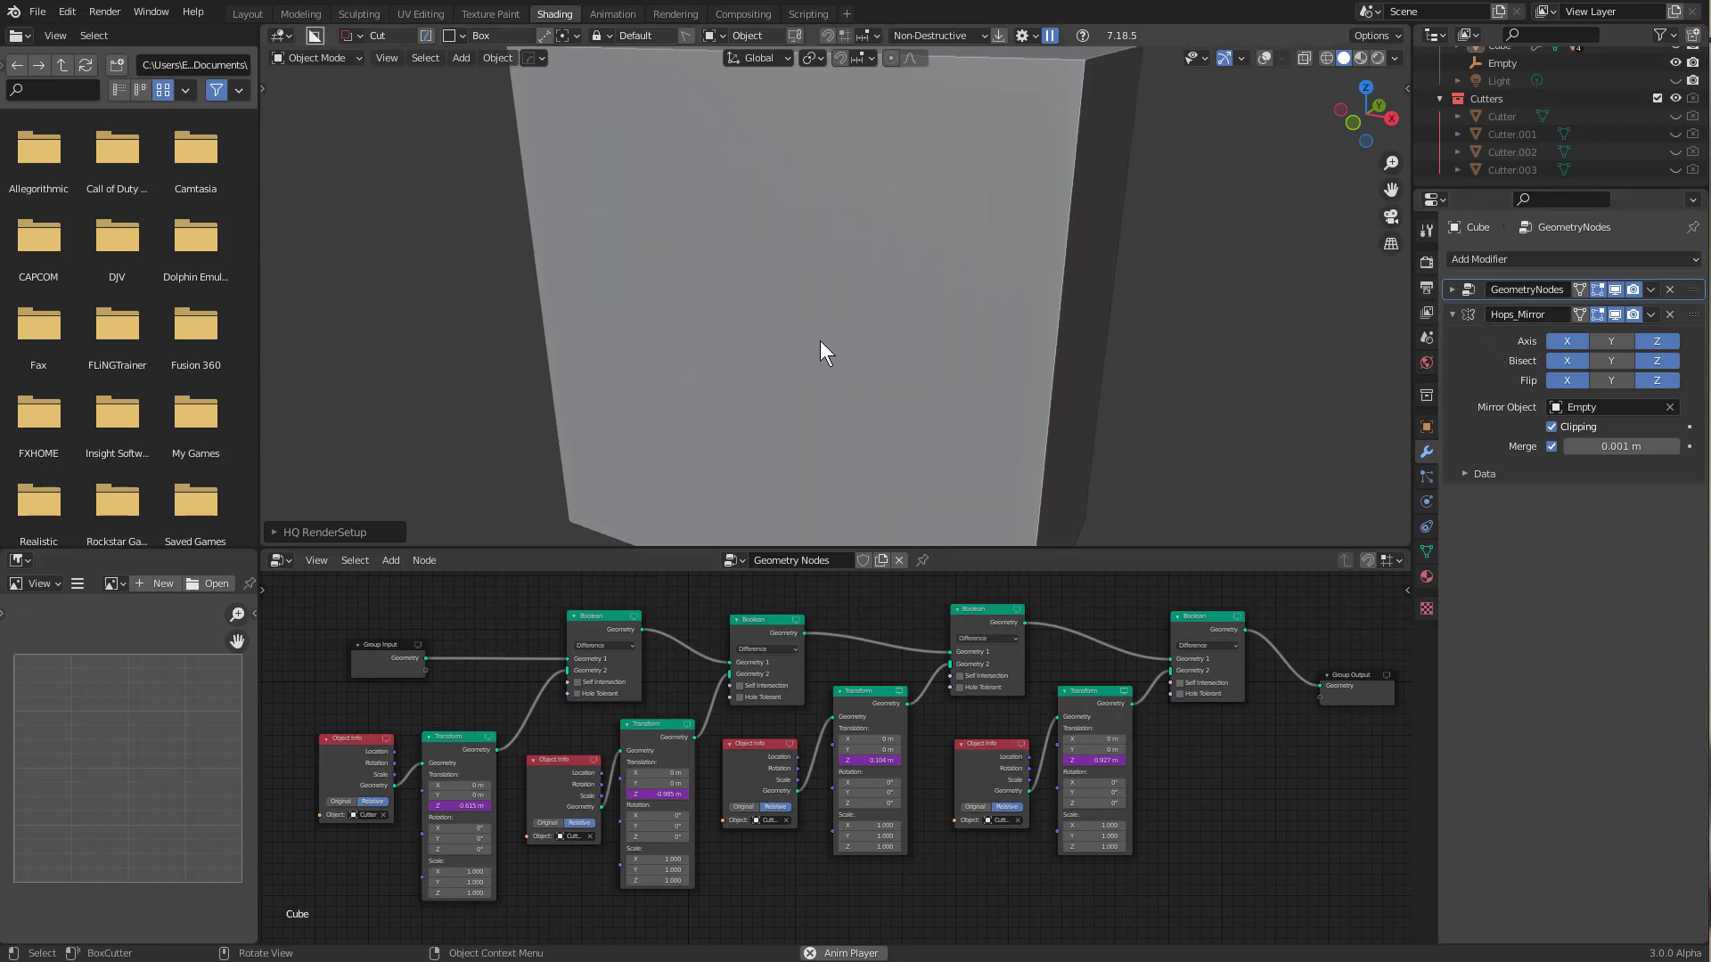
Show the viewport overlays and place the 3D cursor on the front face of the geometry-nodes cube
{"action": "left_click", "coordinate": [1267, 57]}
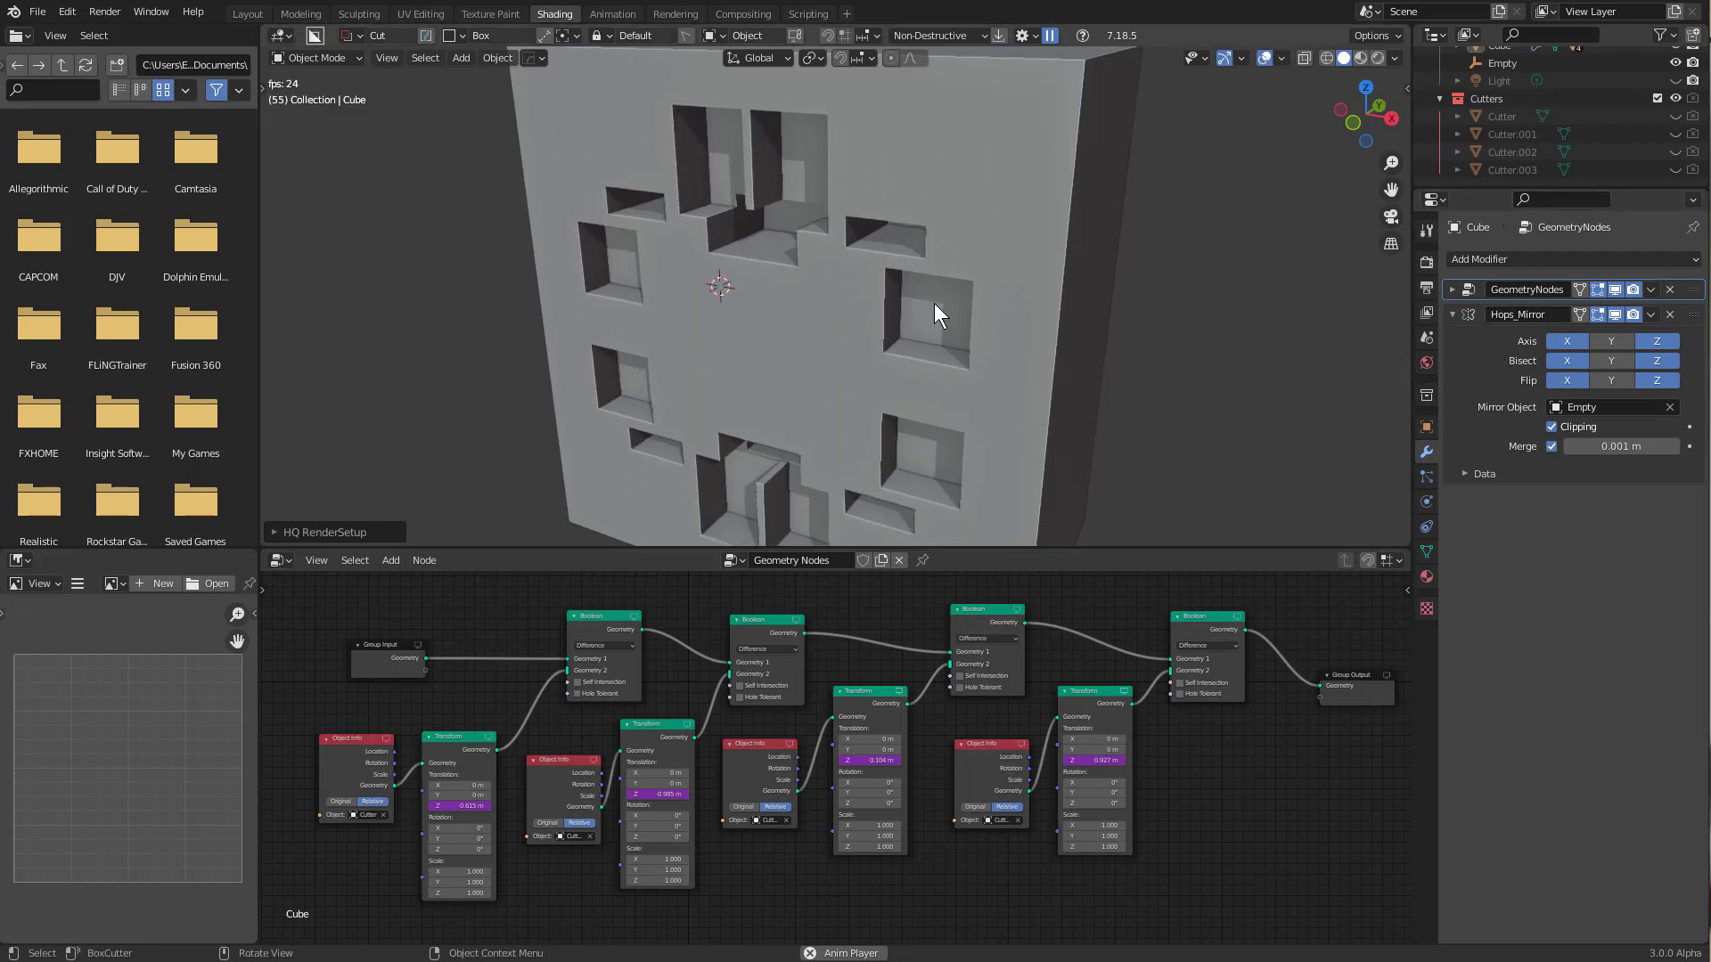
{"action": "middle_click_drag", "start_coordinate": [863, 366], "coordinate": [783, 376]}
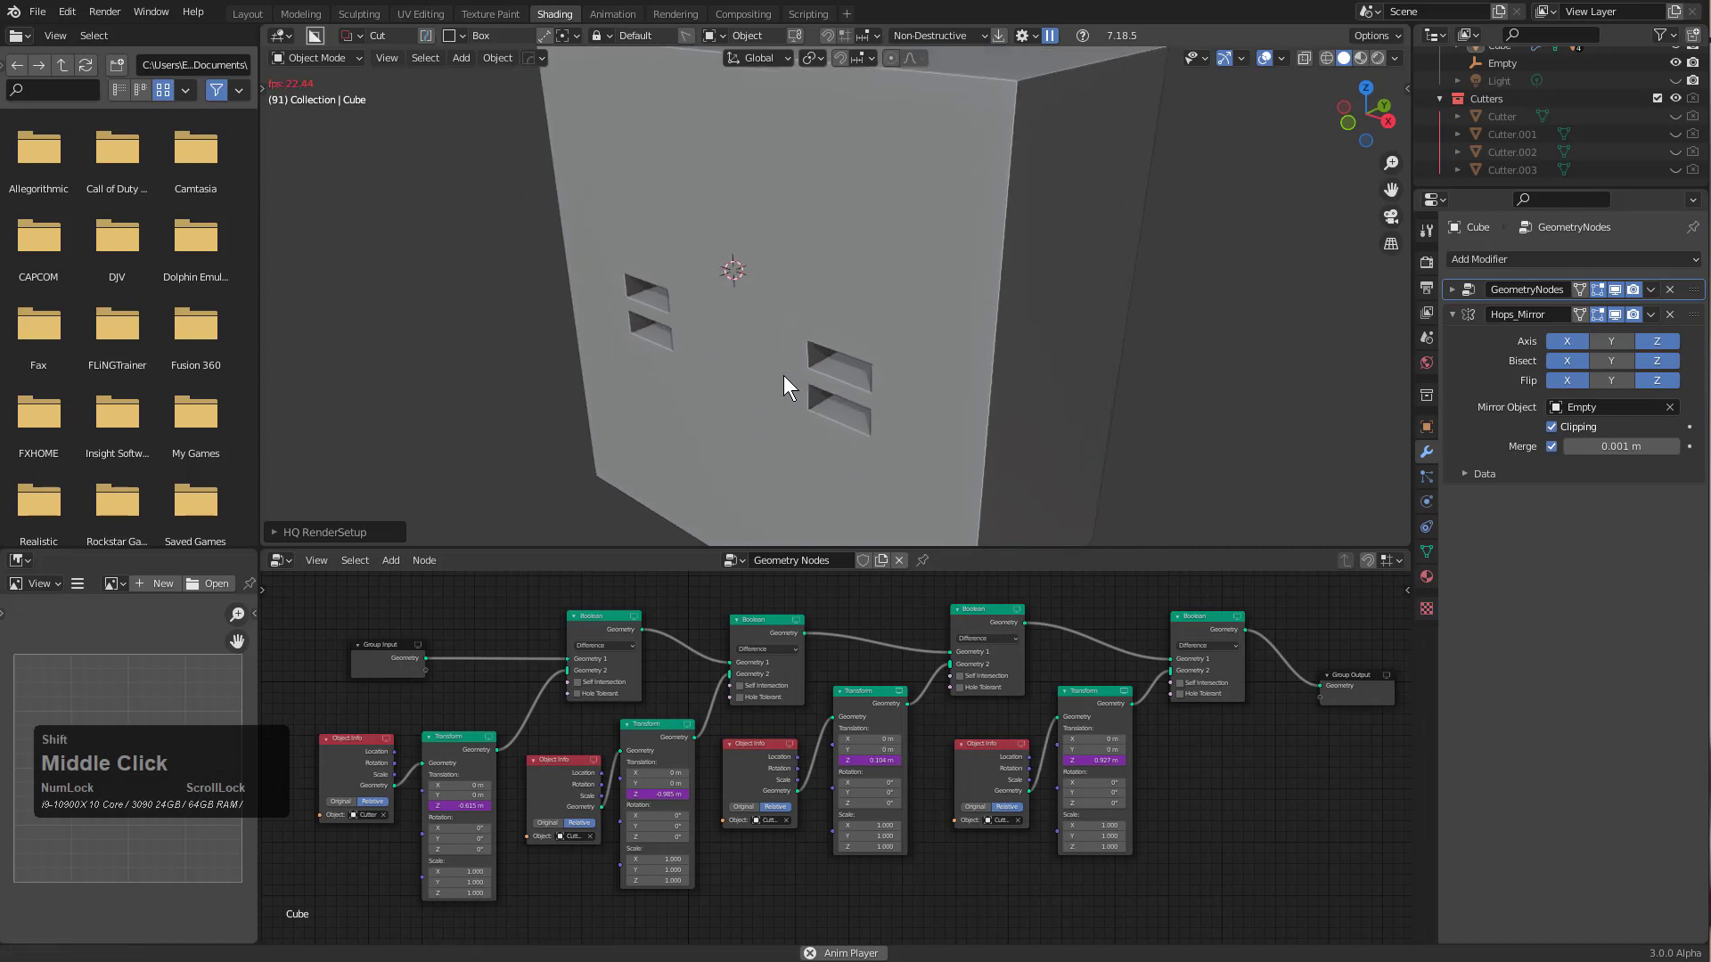
{"action": "right_click", "coordinate": [728, 328]}
Add a mesh cube at the 3D cursor on the geometry-nodes cube's front face and scale it up beyond that face
{"action": "key", "text": "shift+a"}
{"action": "mouse_move", "coordinate": [734, 340]}
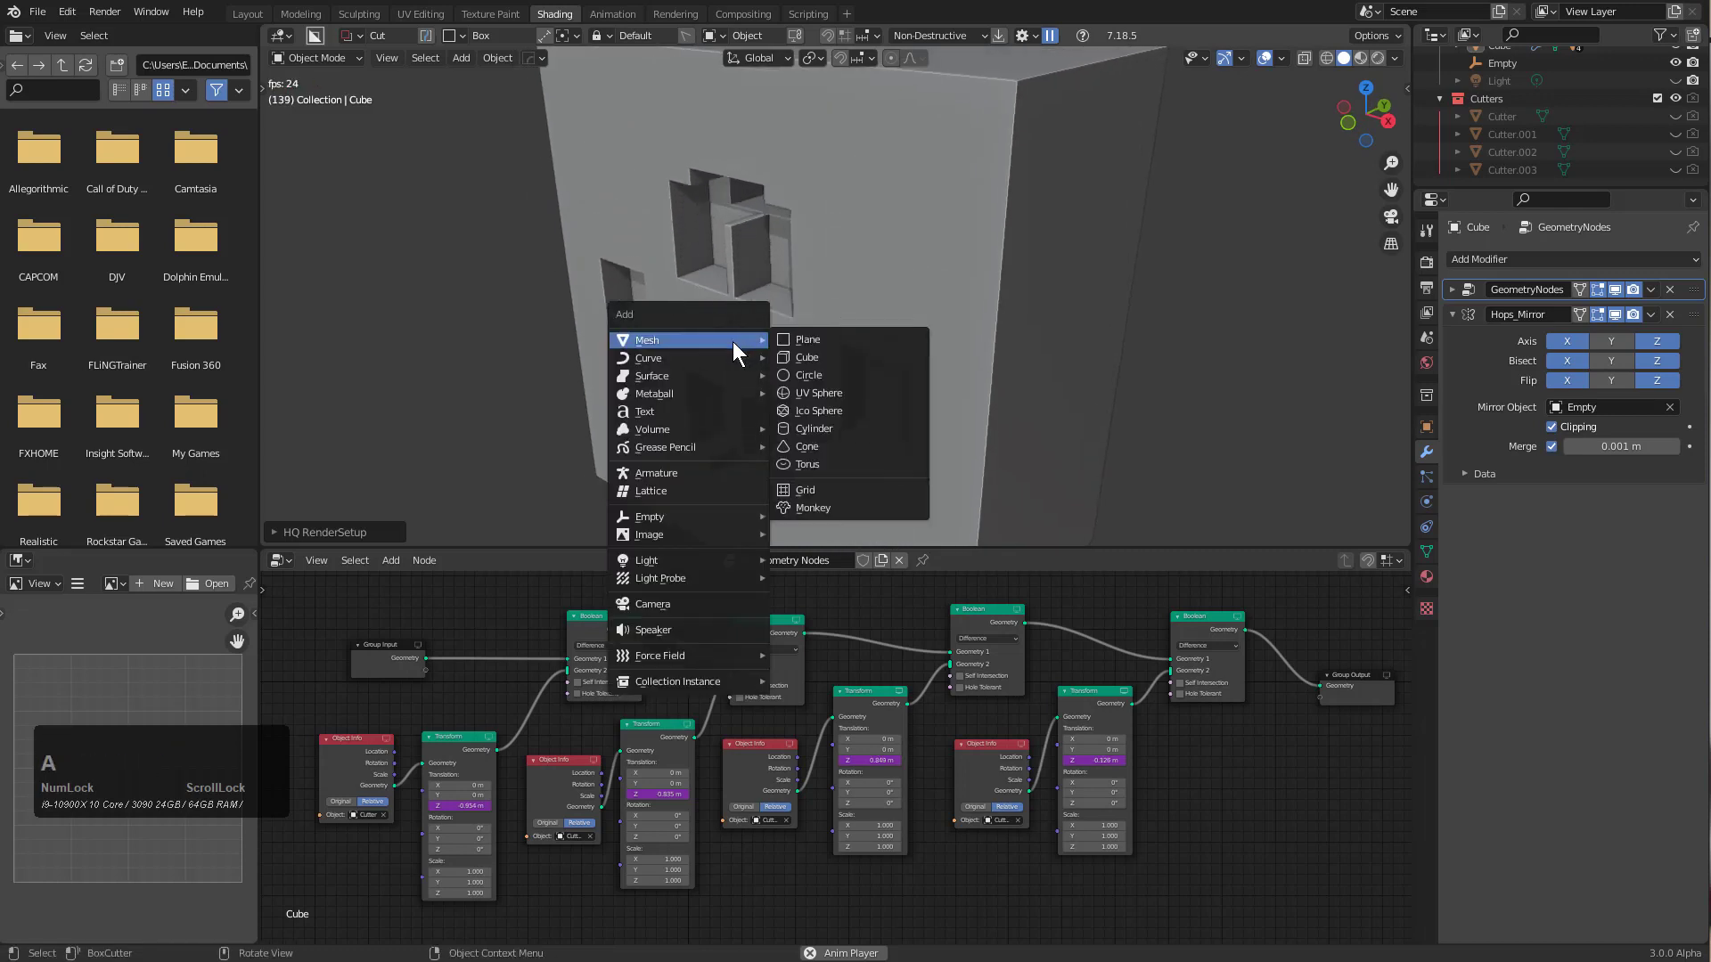
{"action": "double_click", "coordinate": [797, 361]}
{"action": "scroll", "coordinate": [900, 362], "scroll_direction": "down", "scroll_amount": 3}
{"action": "key", "text": "s"}
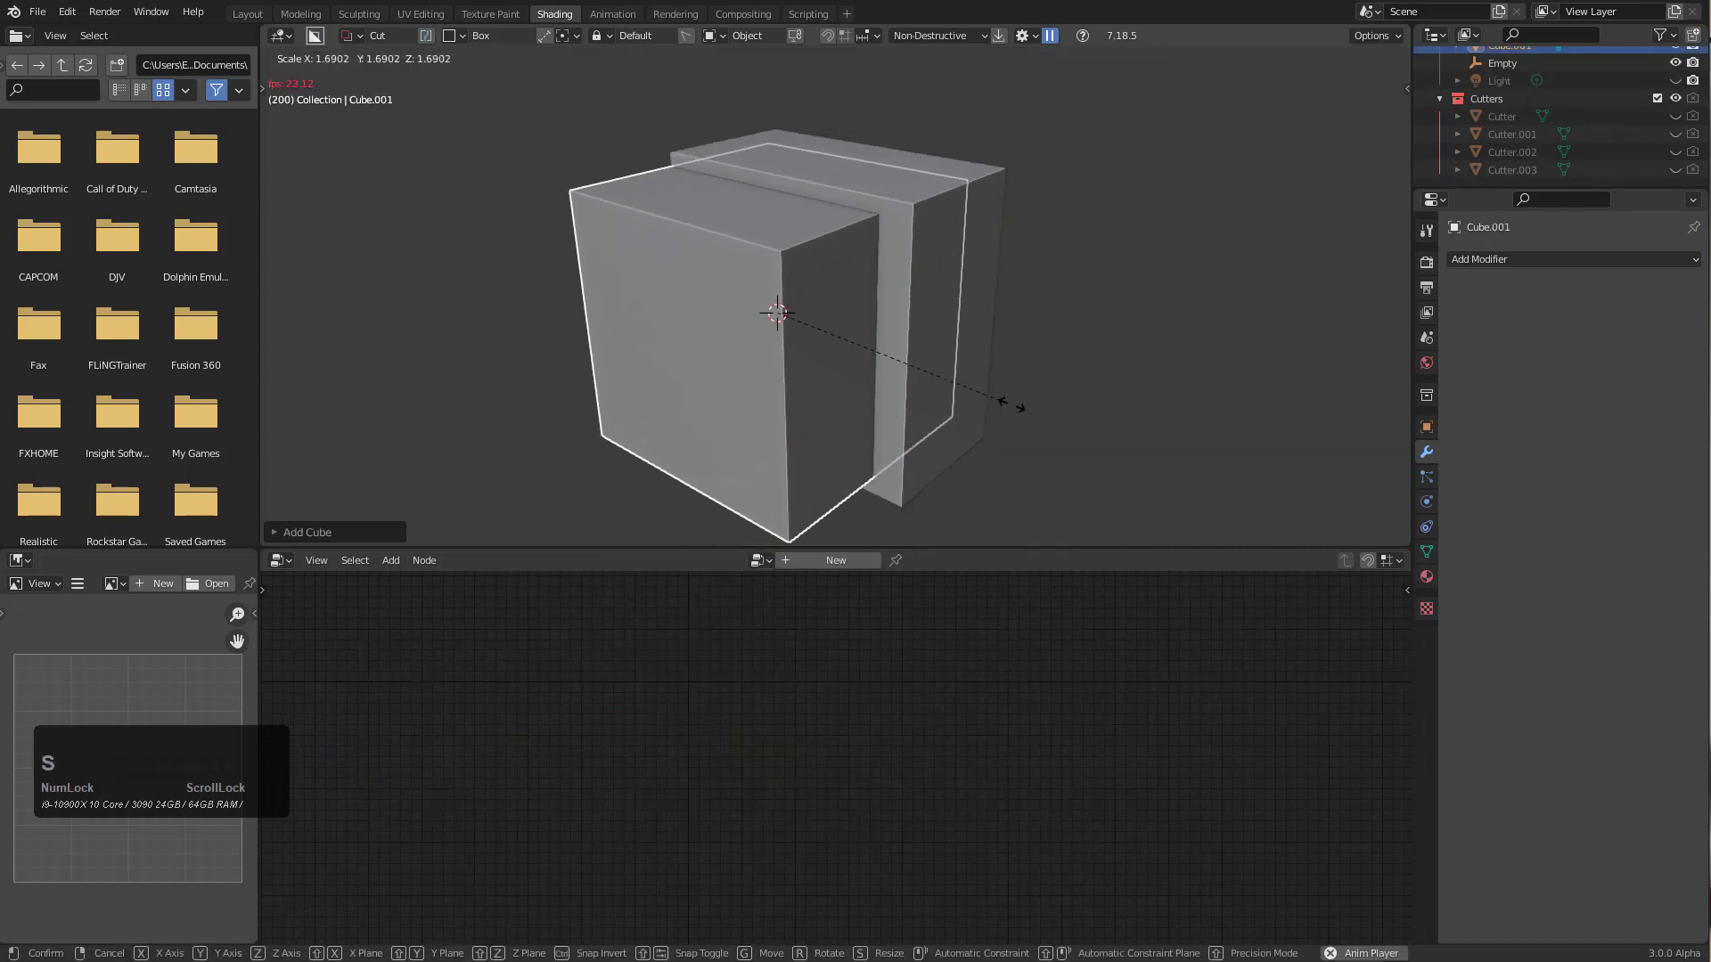
{"action": "left_click", "coordinate": [1076, 376]}
Flatten the new cube along the global Y axis to about 0.29 of its depth
{"action": "middle_click_drag", "start_coordinate": [1076, 376], "coordinate": [986, 397]}
{"action": "key", "text": "s"}
{"action": "key", "text": "x"}
{"action": "key", "text": "y"}
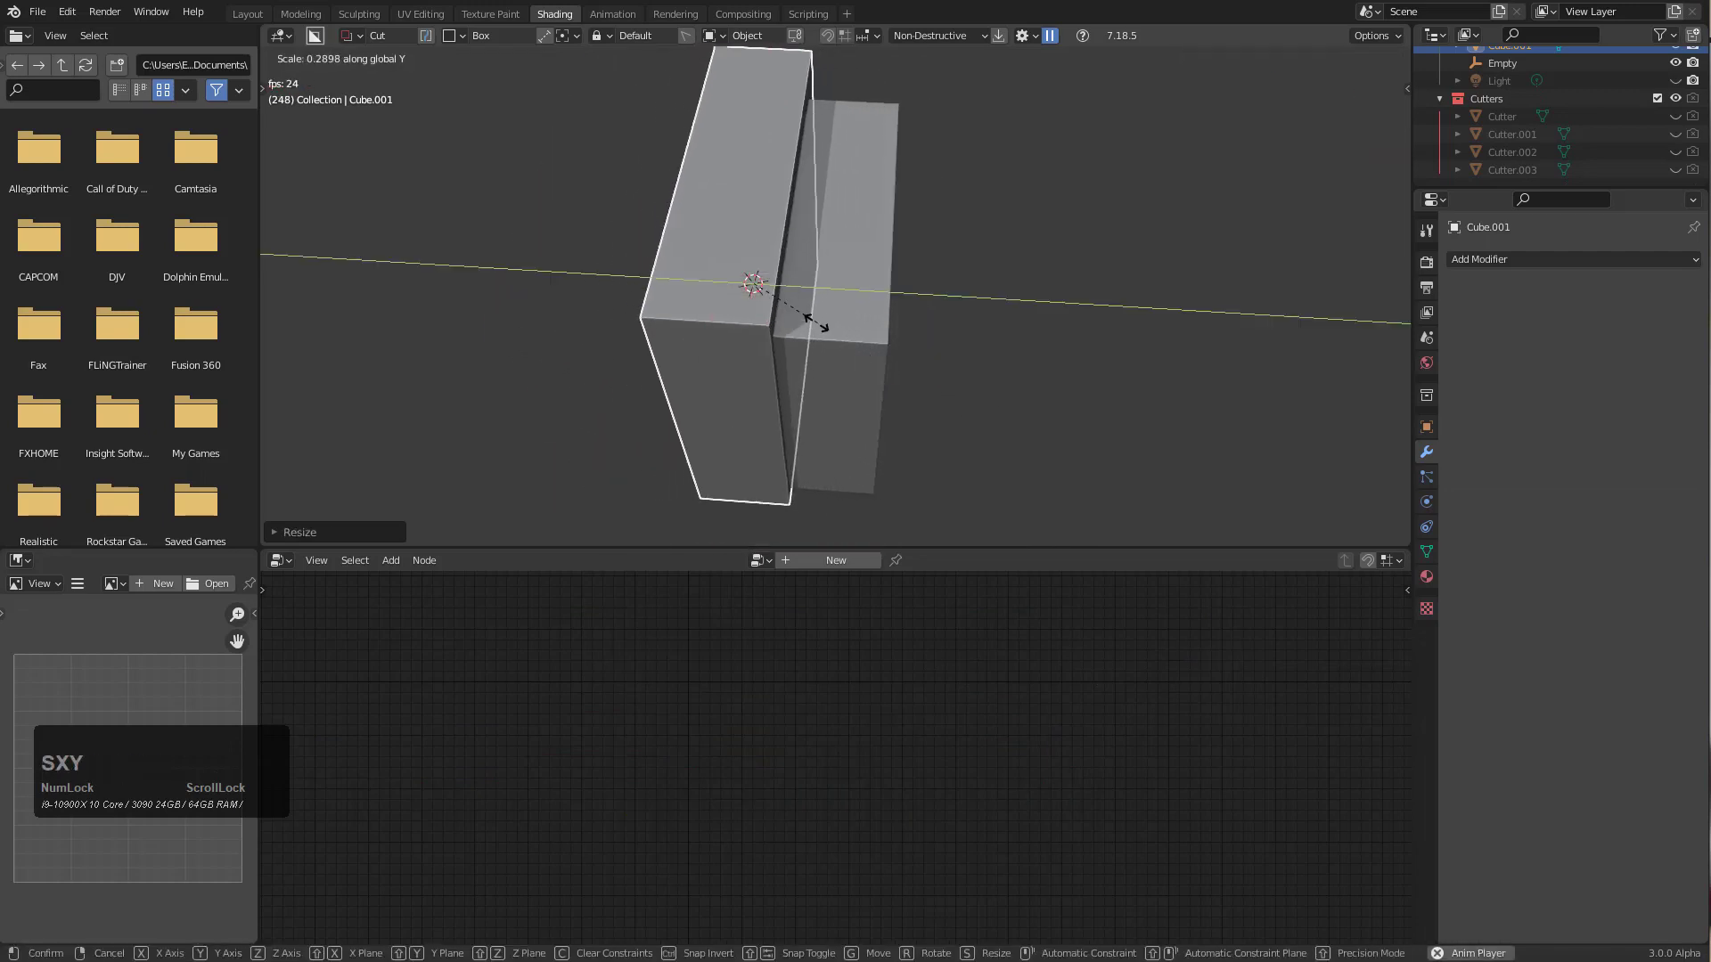
{"action": "left_click", "coordinate": [820, 316]}
Add the geometry-nodes cube to the selection and intersect it with the flattened cube using a Hard Ops boolean
{"action": "left_click", "coordinate": [820, 317], "text": "shift"}
{"action": "key", "text": "q"}
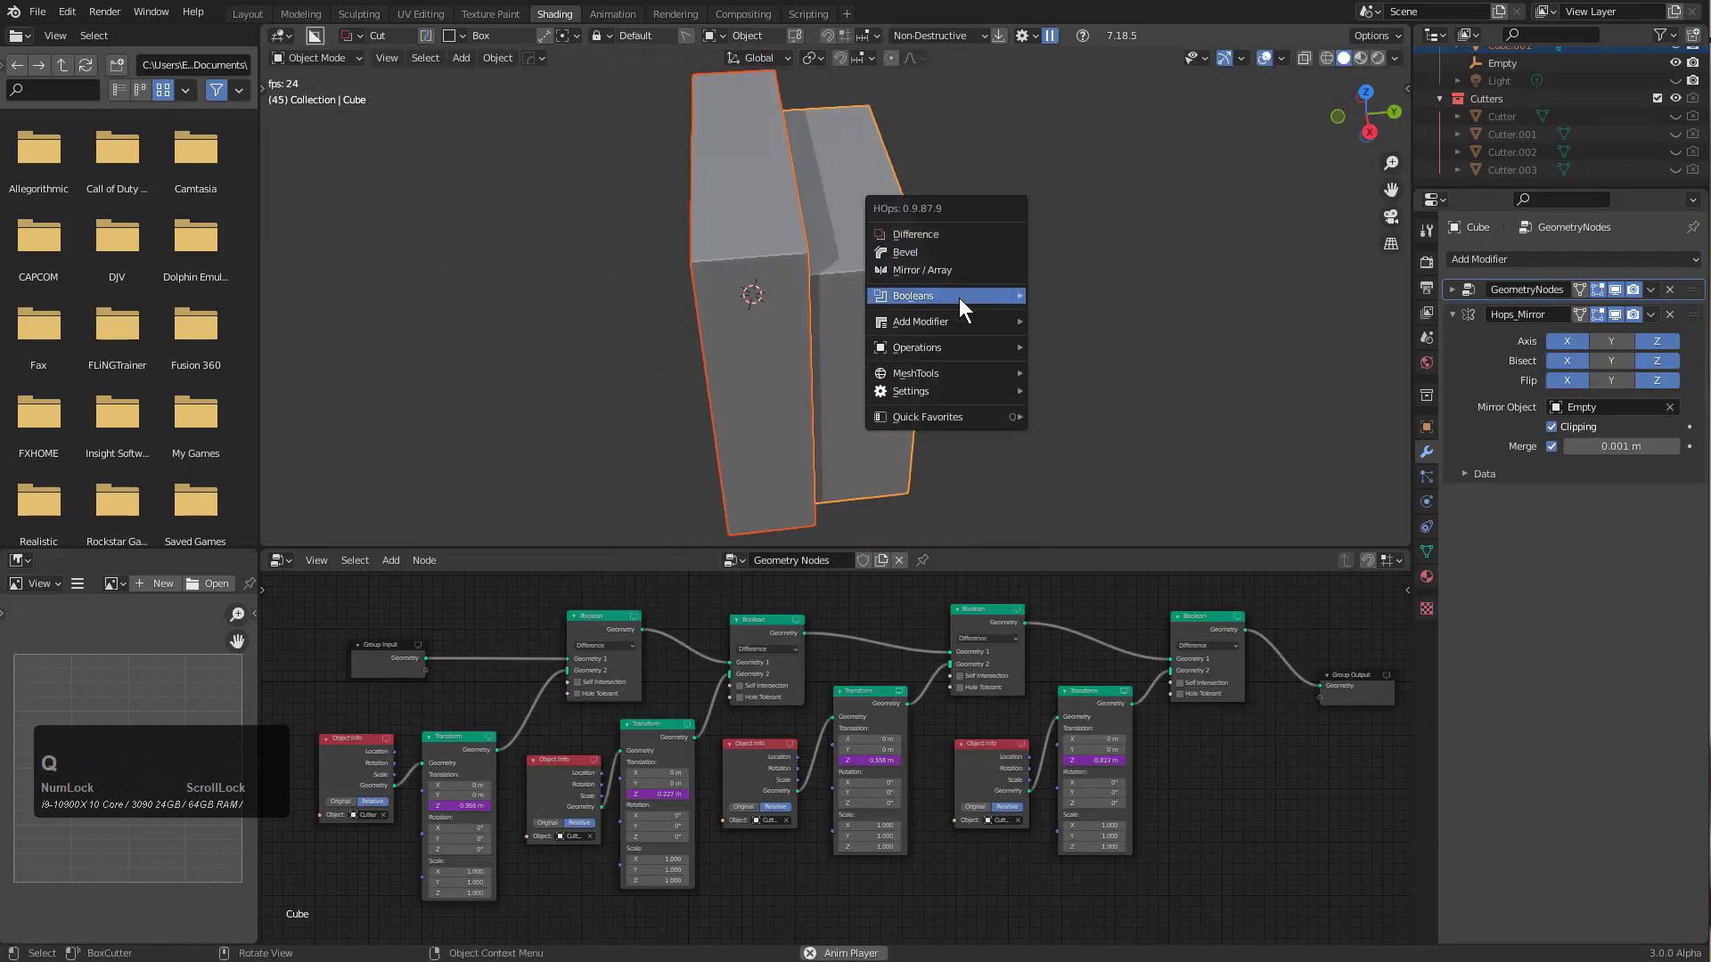
{"action": "mouse_move", "coordinate": [958, 298]}
{"action": "left_click", "coordinate": [1097, 419]}
Move the boolean cutter along the Y axis and resize it so the cube is reduced to a thin plate
{"action": "middle_click_drag", "start_coordinate": [897, 391], "coordinate": [923, 269]}
{"action": "key", "text": "g"}
{"action": "key", "text": "y"}
{"action": "left_click", "coordinate": [874, 311]}
{"action": "scroll", "coordinate": [976, 218], "scroll_direction": "up", "scroll_amount": 1}
{"action": "key", "text": "g"}
{"action": "key", "text": "s"}
{"action": "left_click", "coordinate": [1065, 240]}
{"action": "key", "text": "g"}
{"action": "key", "text": "y"}
{"action": "left_click", "coordinate": [989, 312]}
Select the resulting plate and examine the modifier sorting settings in the Hard Ops helper
{"action": "left_click", "coordinate": [922, 268]}
{"action": "key", "text": "grave"}
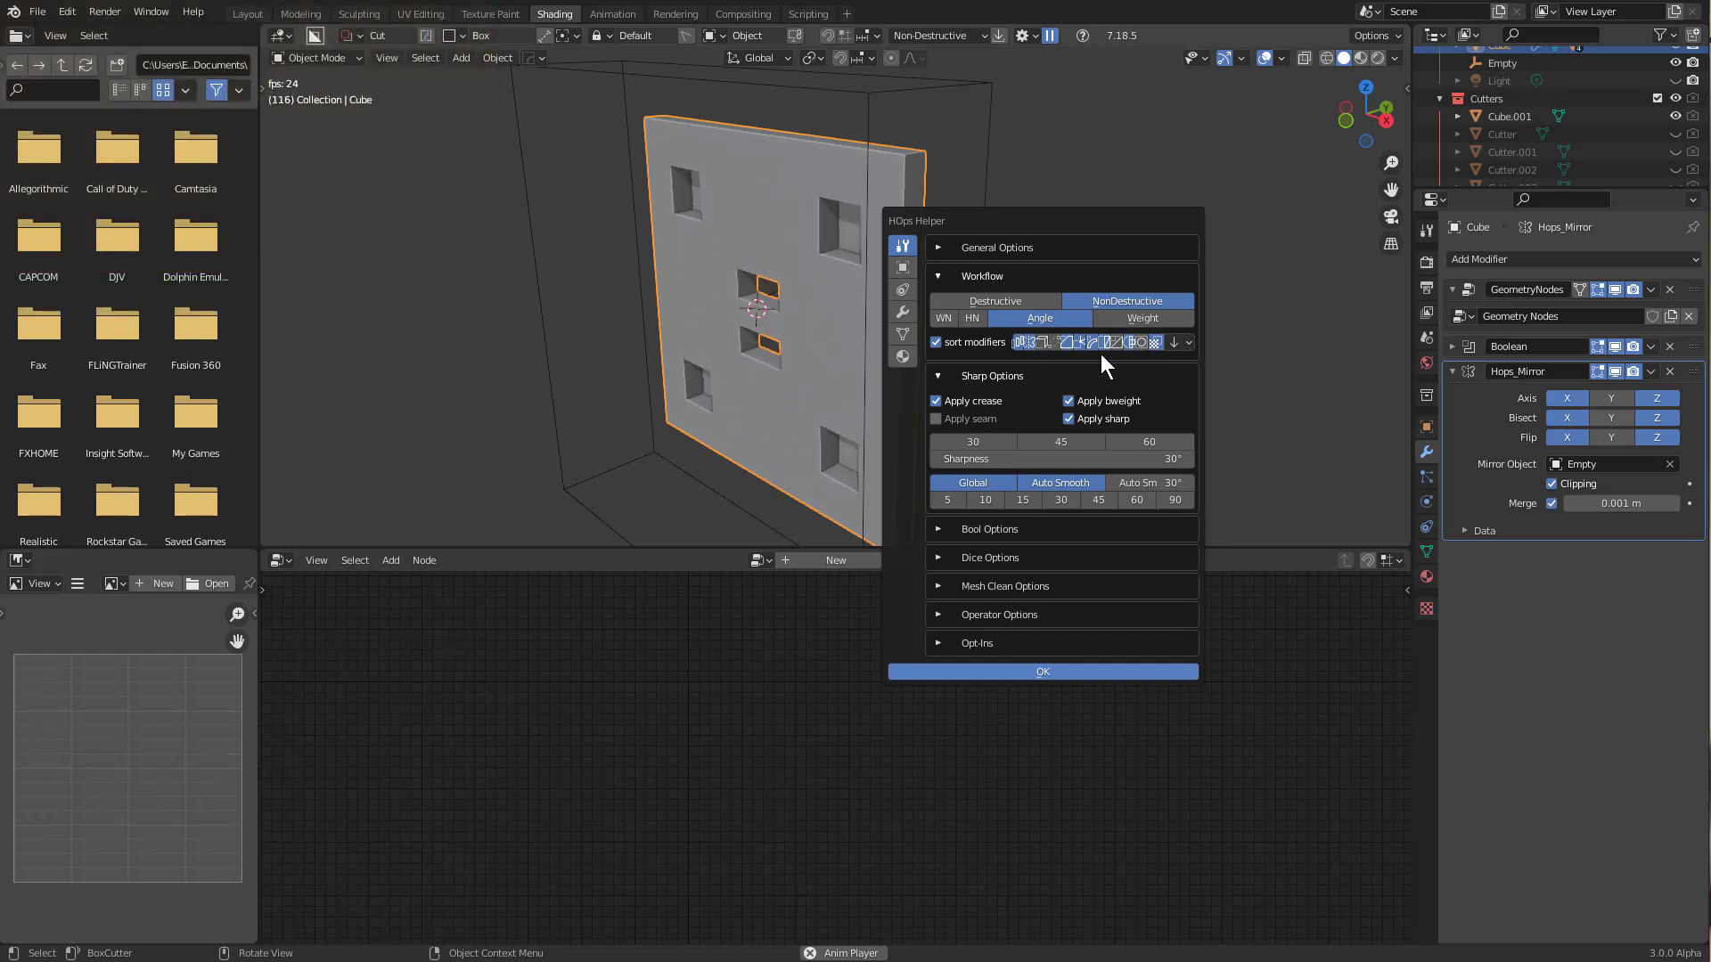
{"action": "left_click", "coordinate": [786, 263]}
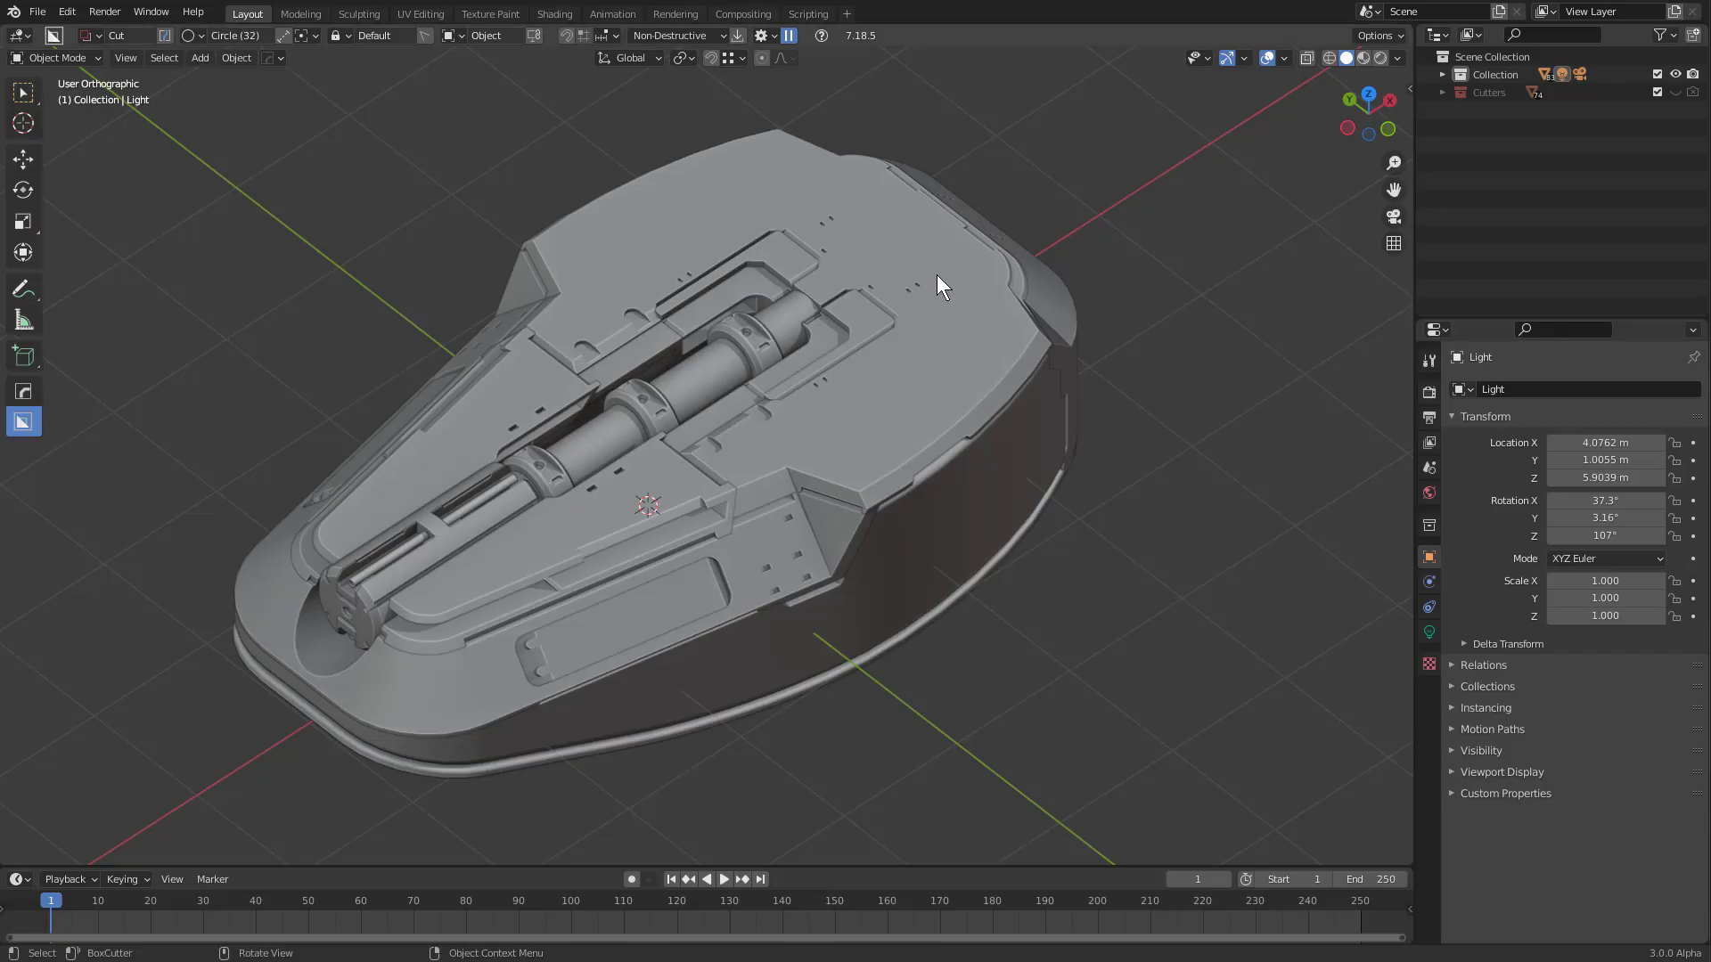
Select the rear top hull plate and scroll through its boolean cutters with Hard Ops Ever Scroll
{"action": "left_click", "coordinate": [925, 289]}
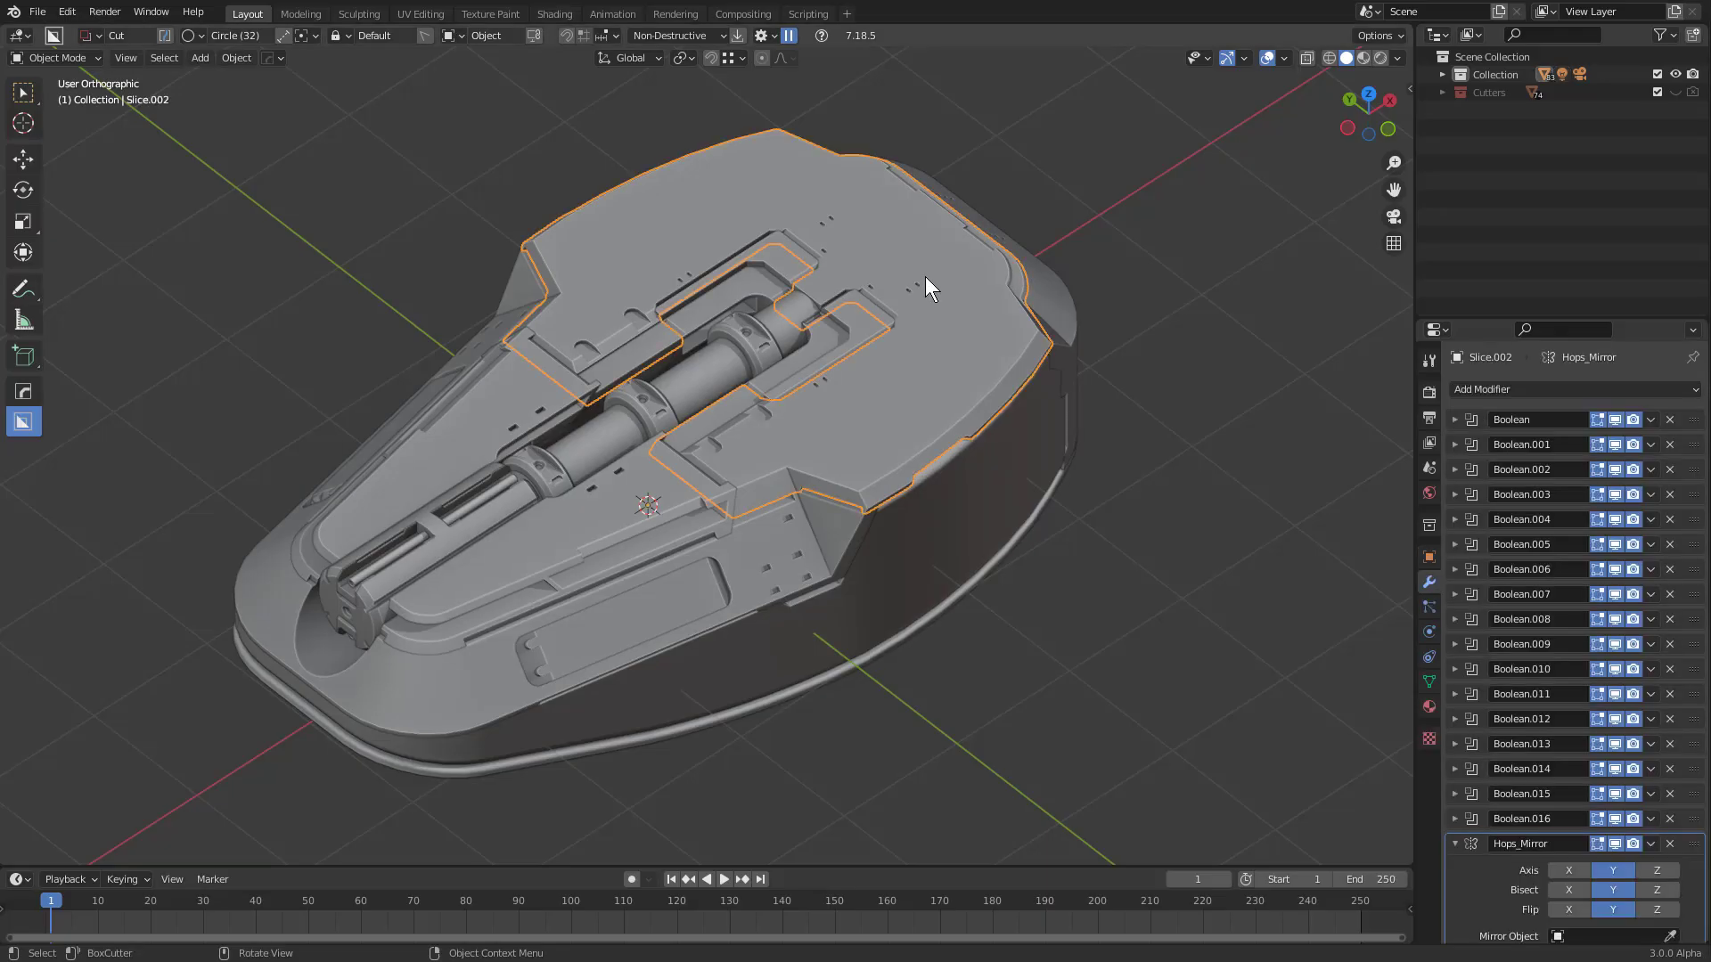
{"action": "key", "text": "q"}
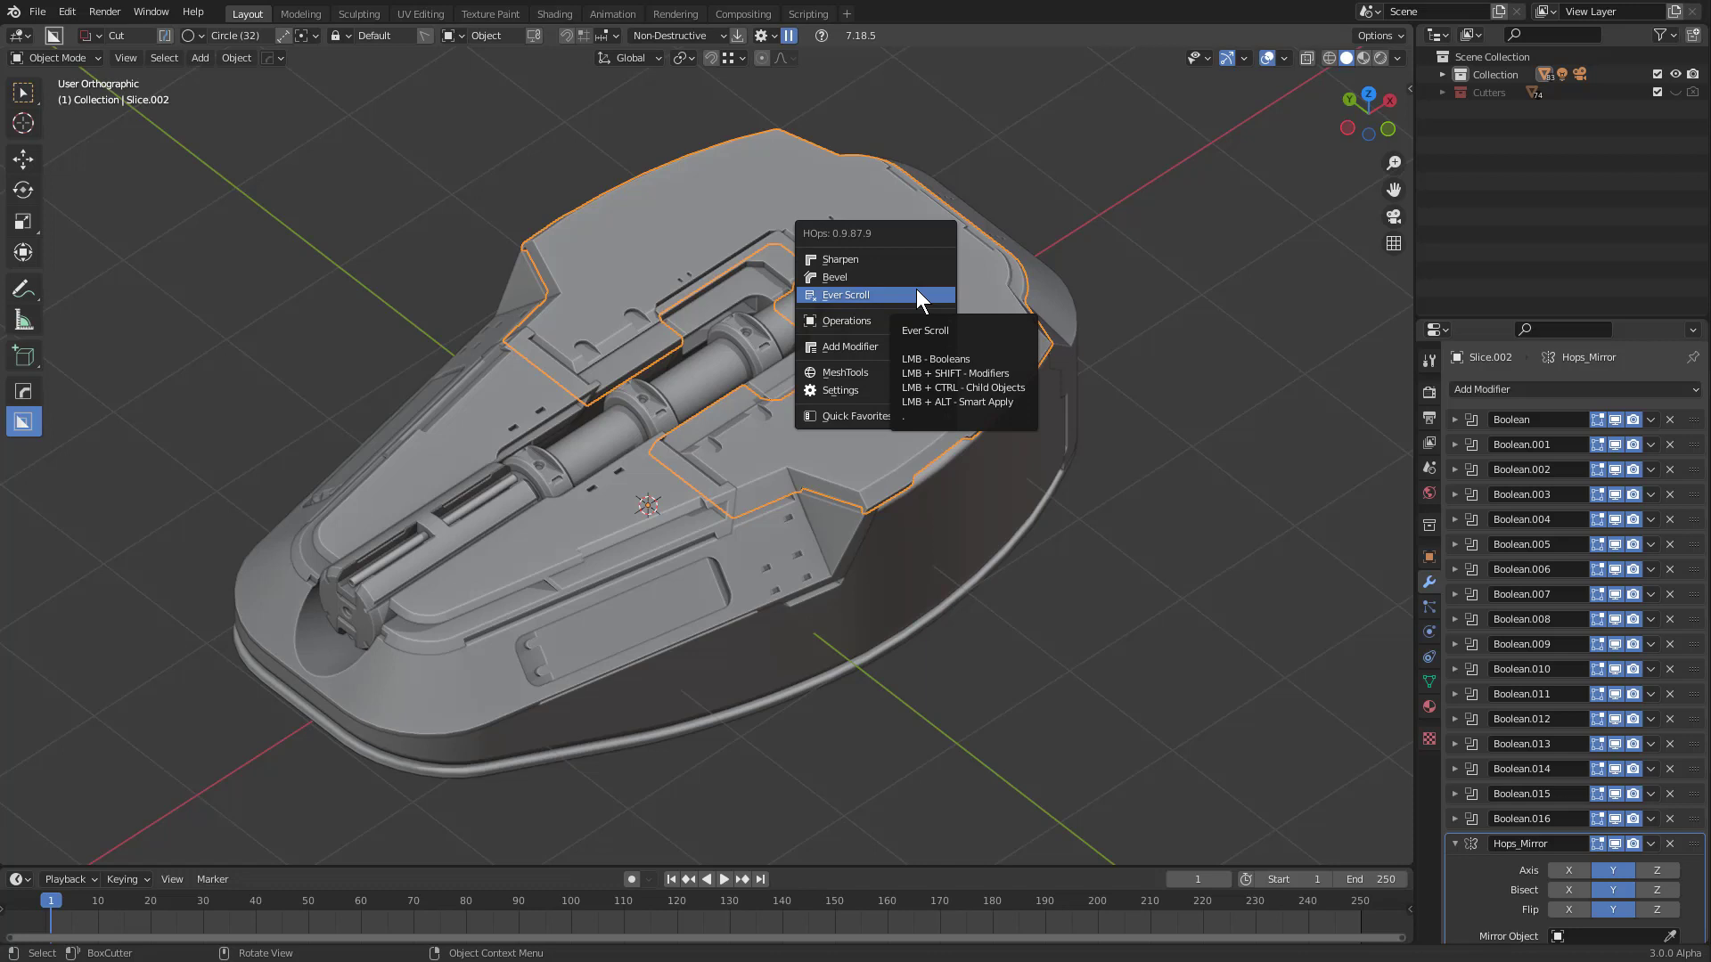
{"action": "left_click", "coordinate": [916, 289]}
{"action": "scroll", "coordinate": [917, 288], "scroll_direction": "up", "scroll_amount": 2}
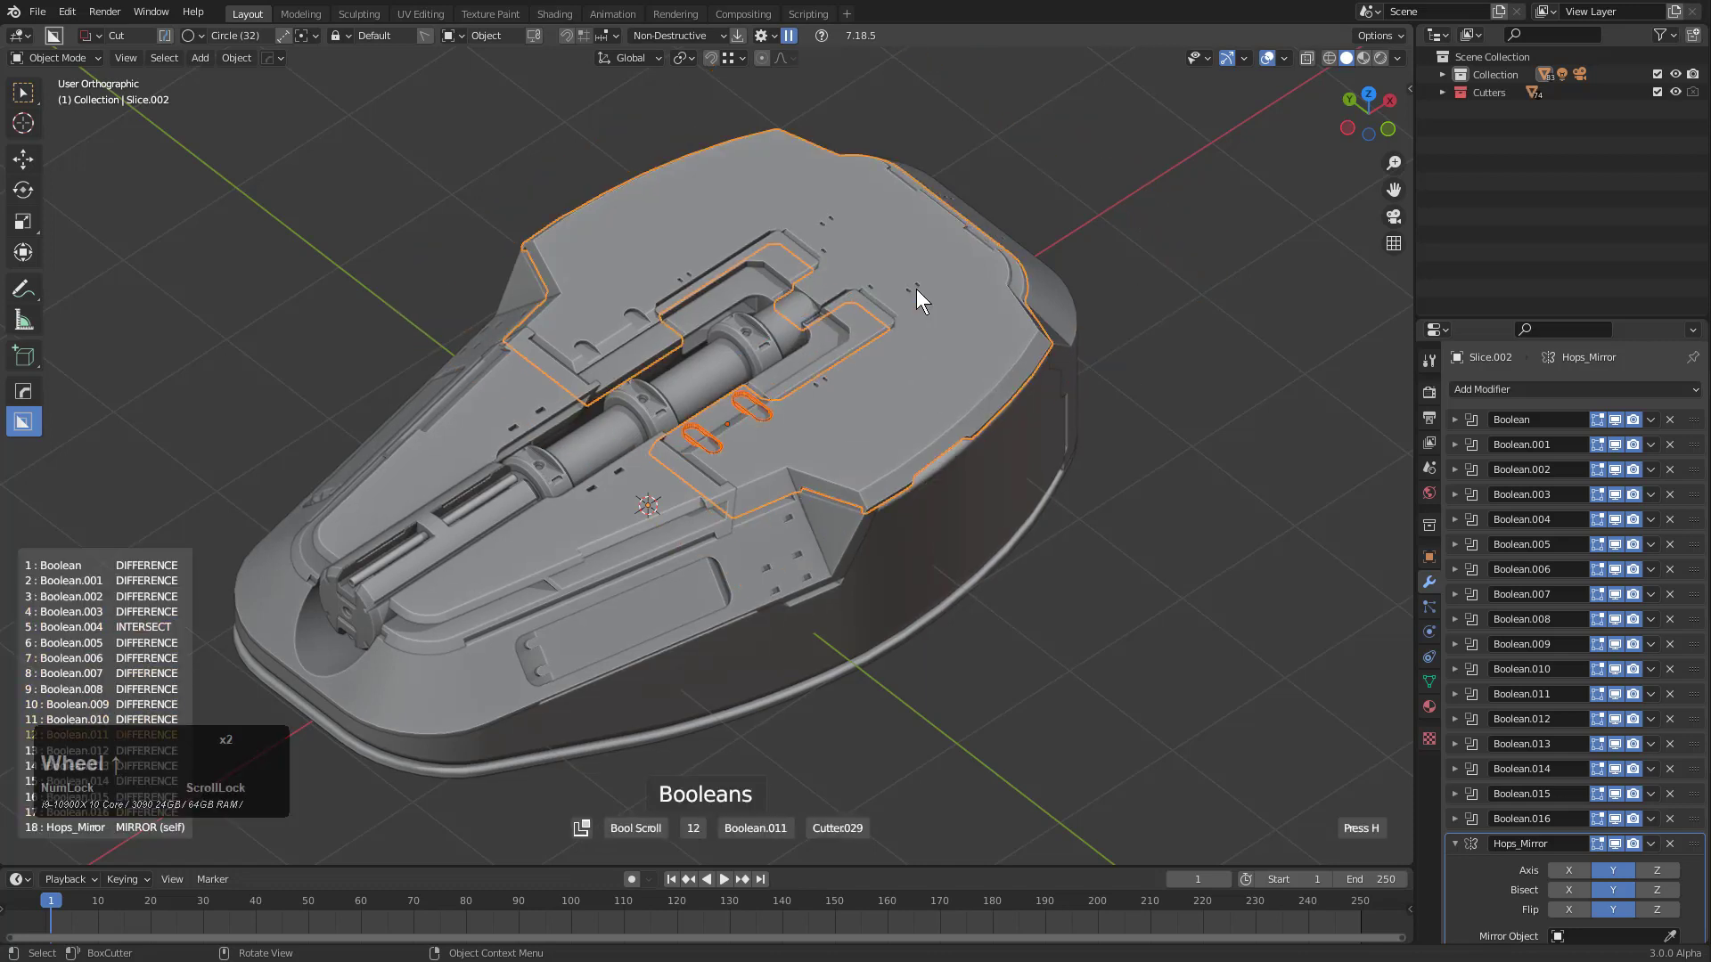
{"action": "scroll", "coordinate": [916, 289], "scroll_direction": "up", "scroll_amount": 2}
{"action": "scroll", "coordinate": [916, 289], "scroll_direction": "down", "scroll_amount": 11}
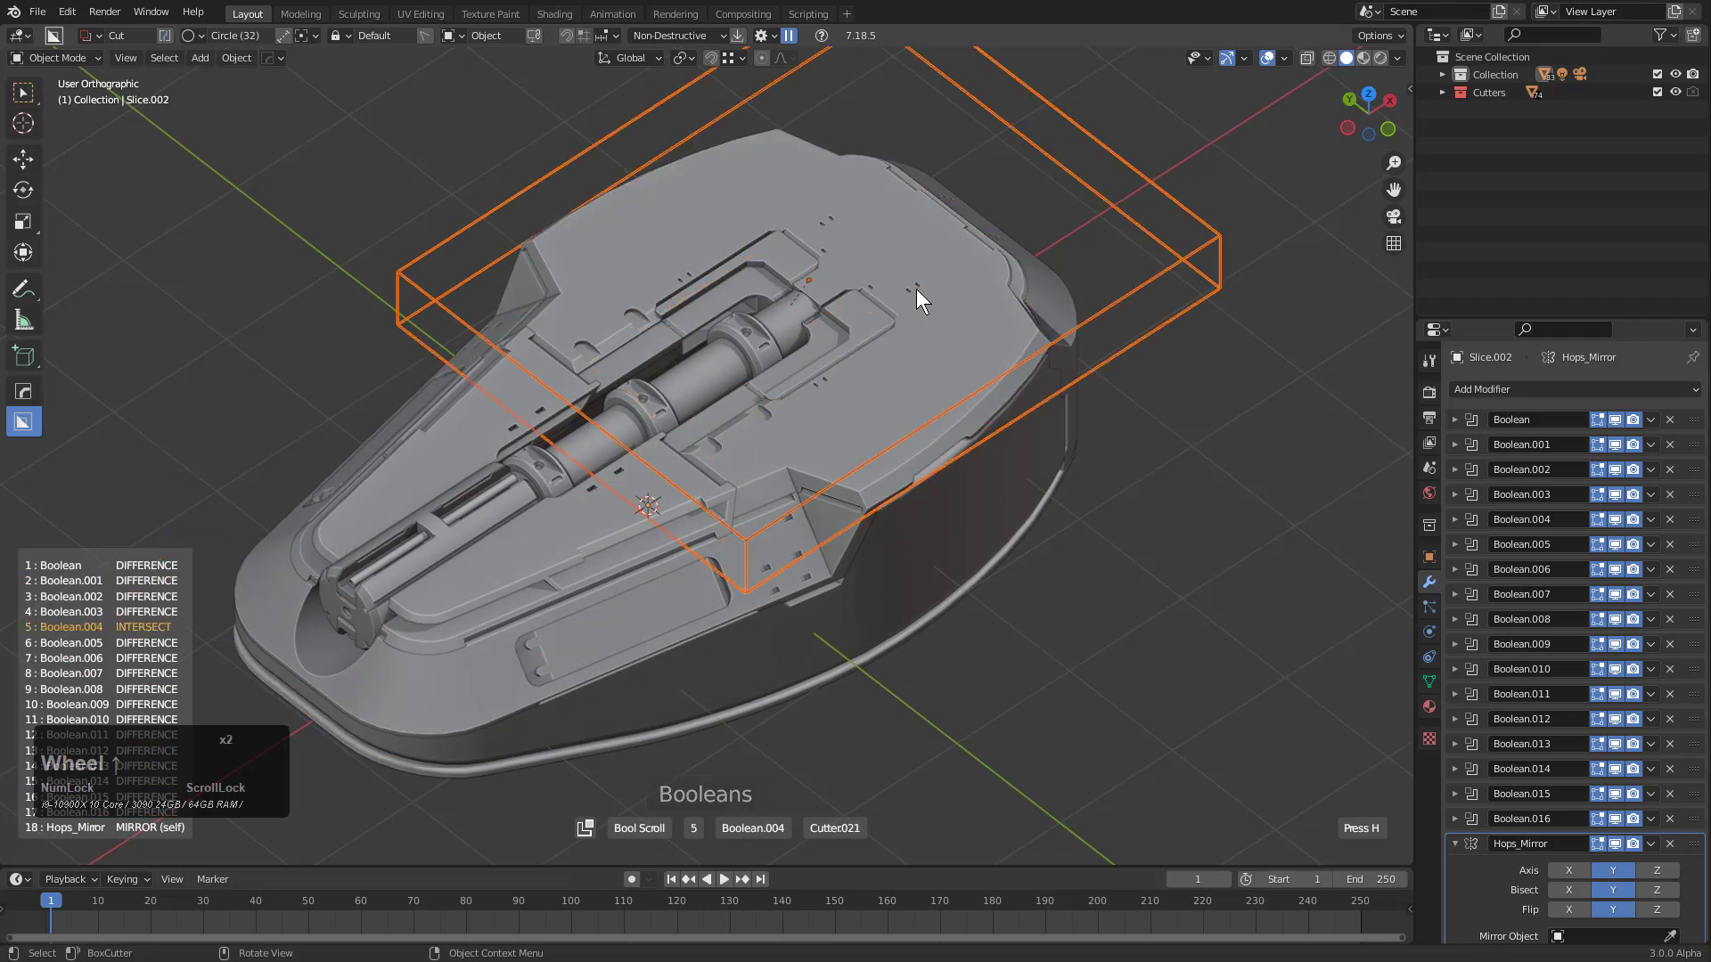
{"action": "scroll", "coordinate": [916, 289], "scroll_direction": "up", "scroll_amount": 2}
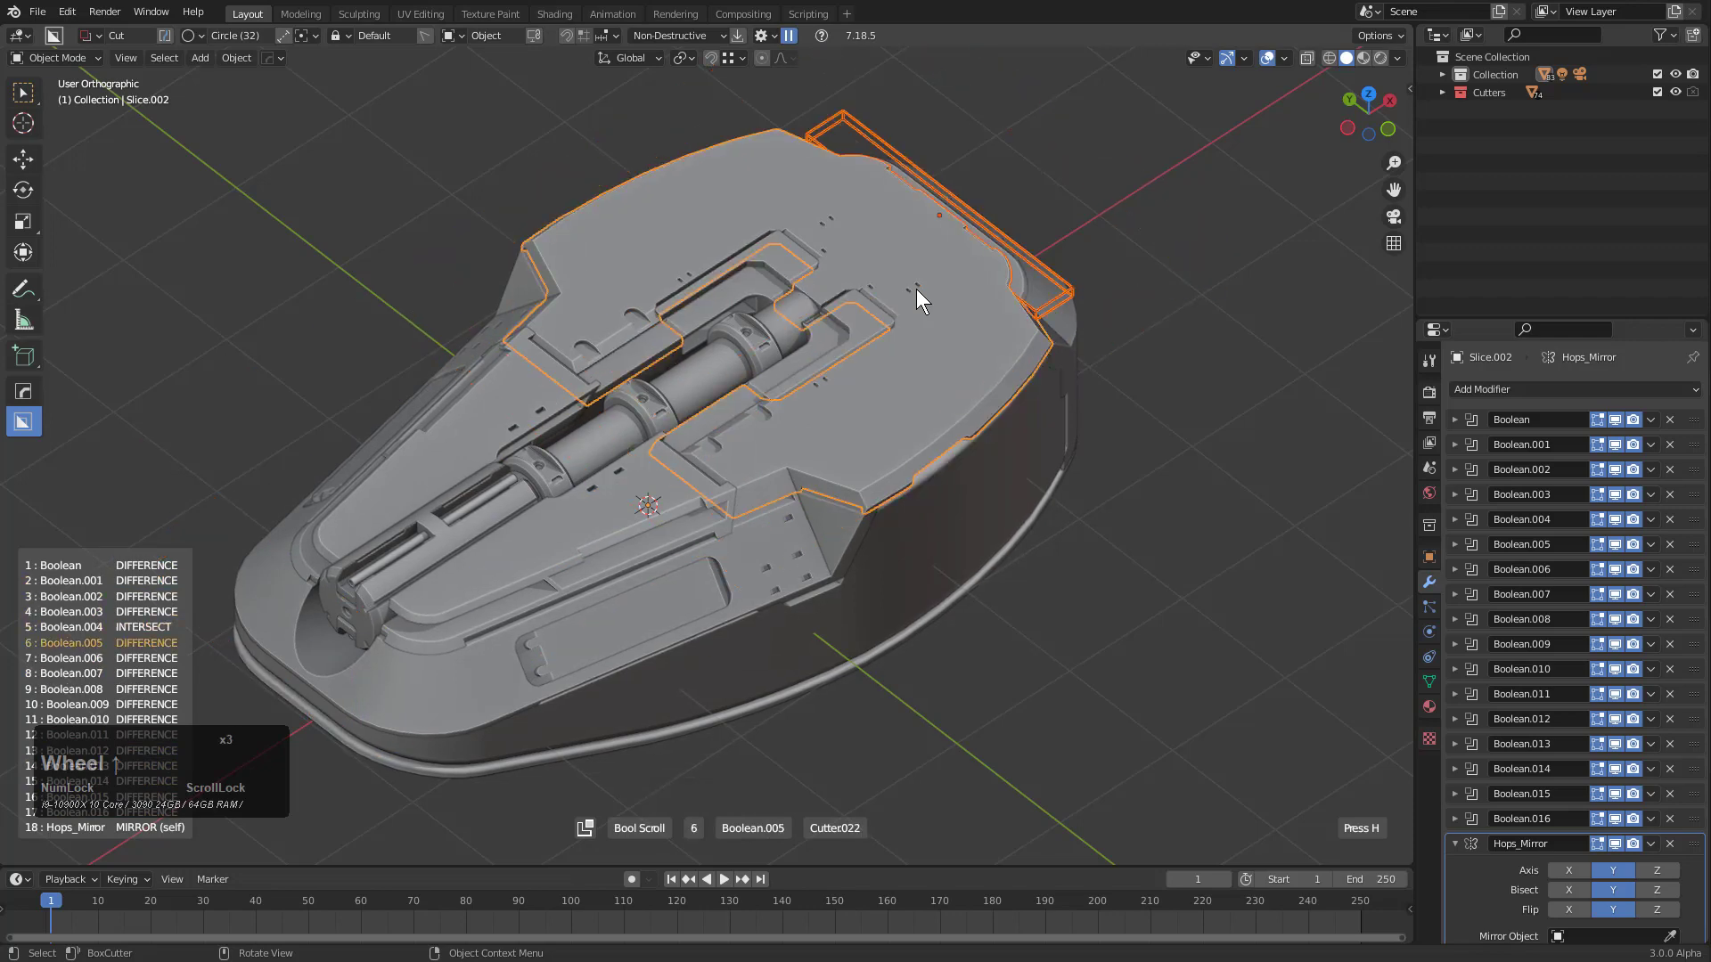
Append several of the plate's boolean cutters to visibility during the Bool Scroll and finish it
{"action": "key", "text": "a"}
{"action": "scroll", "coordinate": [915, 290], "scroll_direction": "up", "scroll_amount": 4}
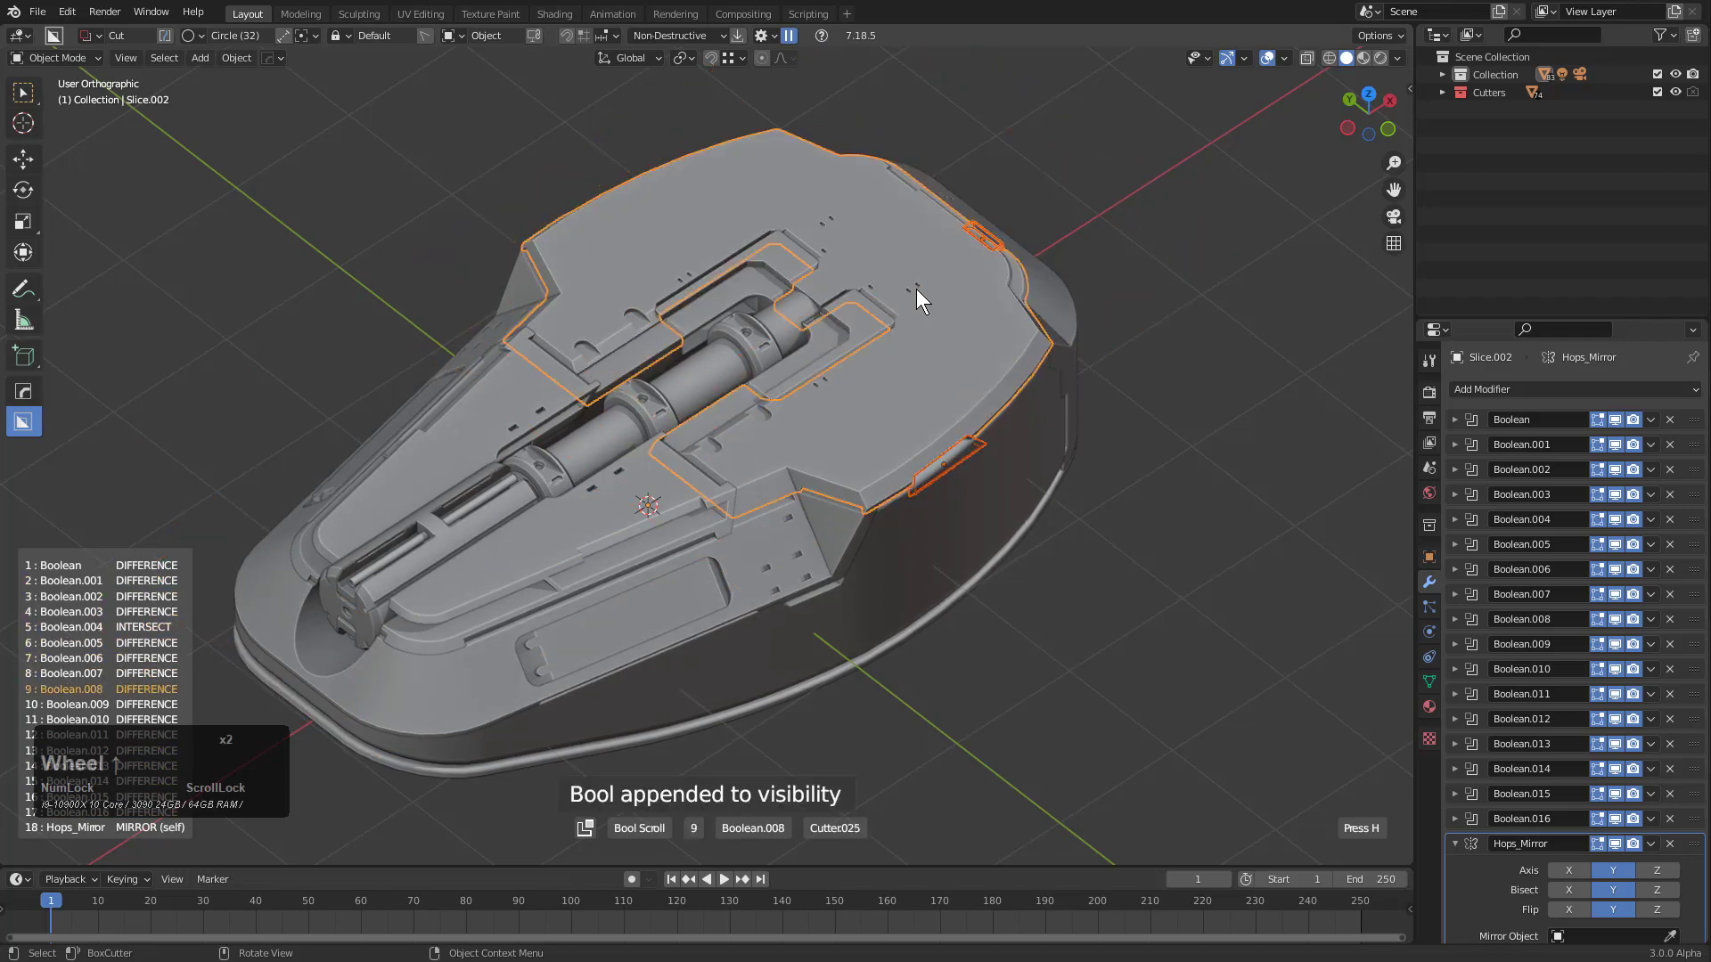
{"action": "key", "text": "a"}
{"action": "scroll", "coordinate": [915, 289], "scroll_direction": "up", "scroll_amount": 3}
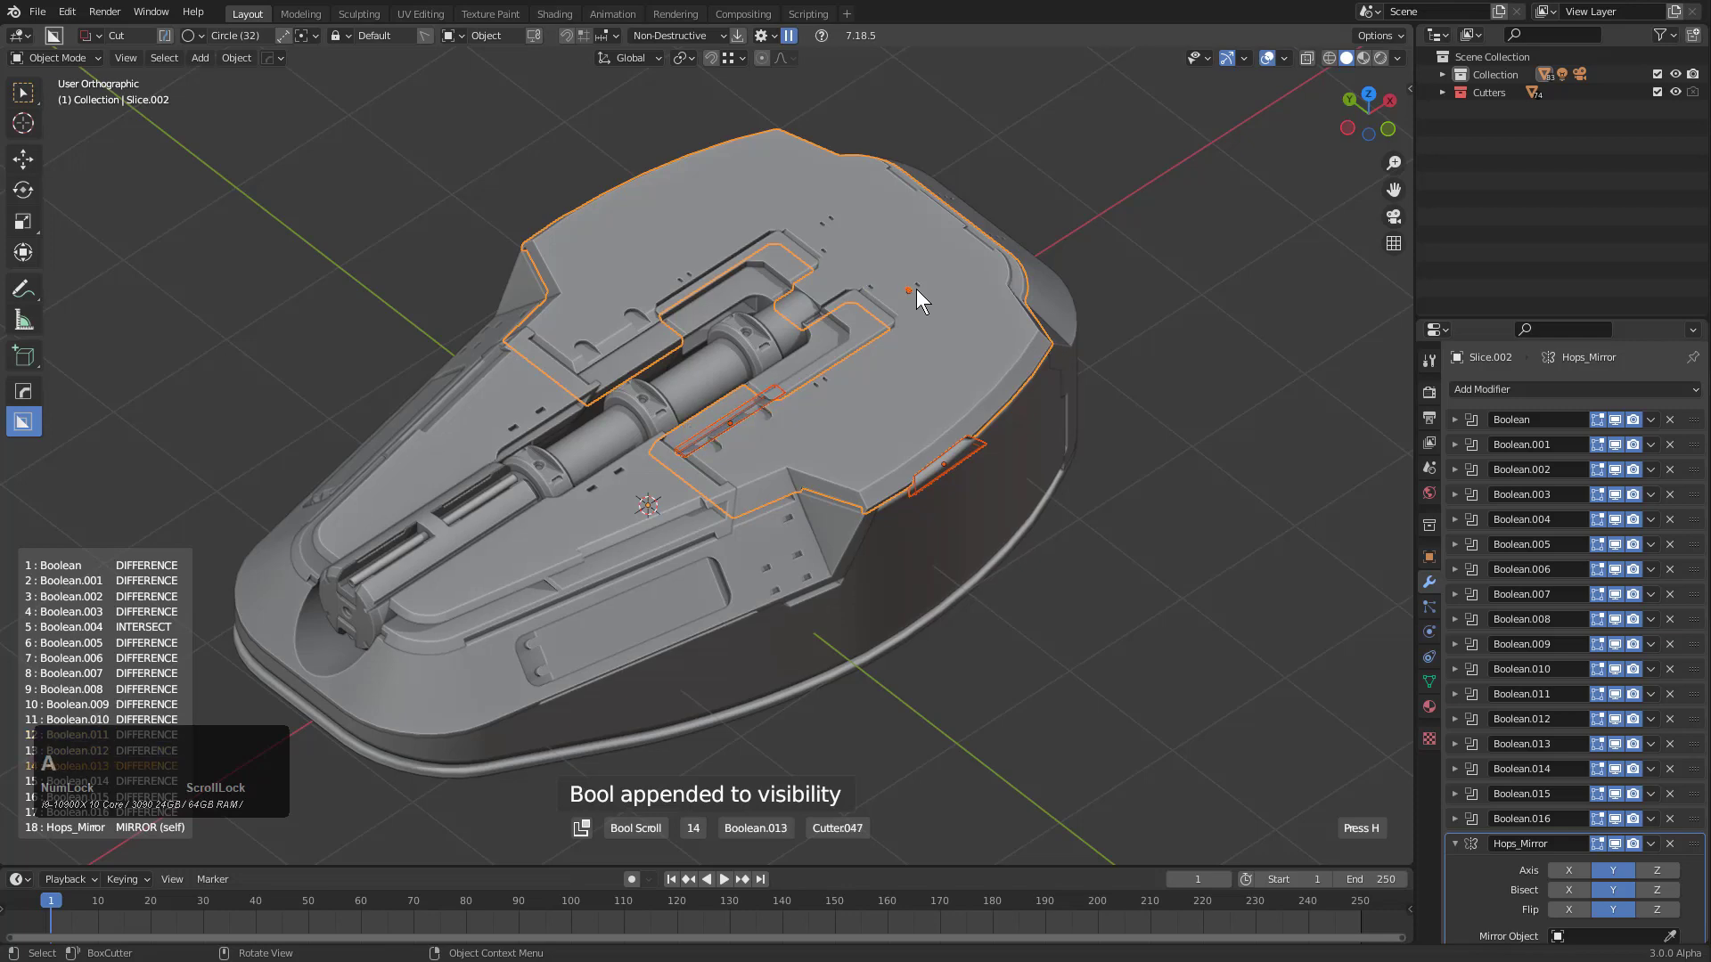
{"action": "scroll", "coordinate": [915, 289], "scroll_direction": "up", "scroll_amount": 3}
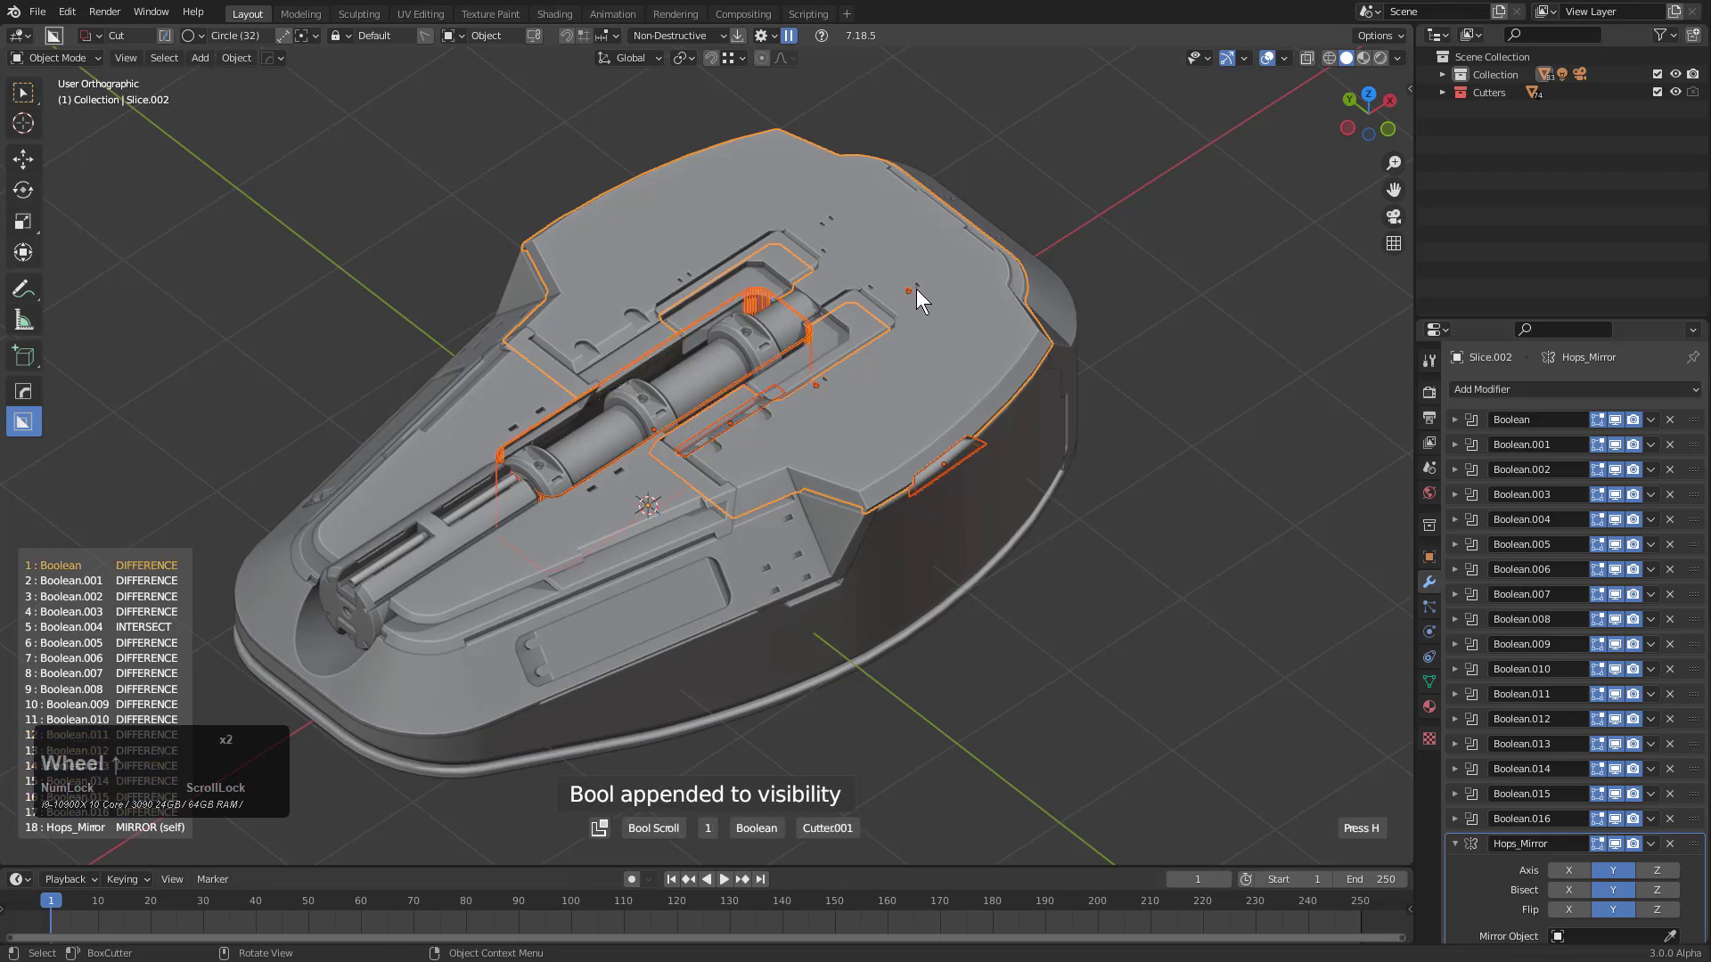
{"action": "left_click", "coordinate": [917, 289]}
Adjust the Hard Ops bevel width on the chamfered cutter surrounding the gun barrel
{"action": "scroll", "coordinate": [907, 288], "scroll_direction": "up", "scroll_amount": 3}
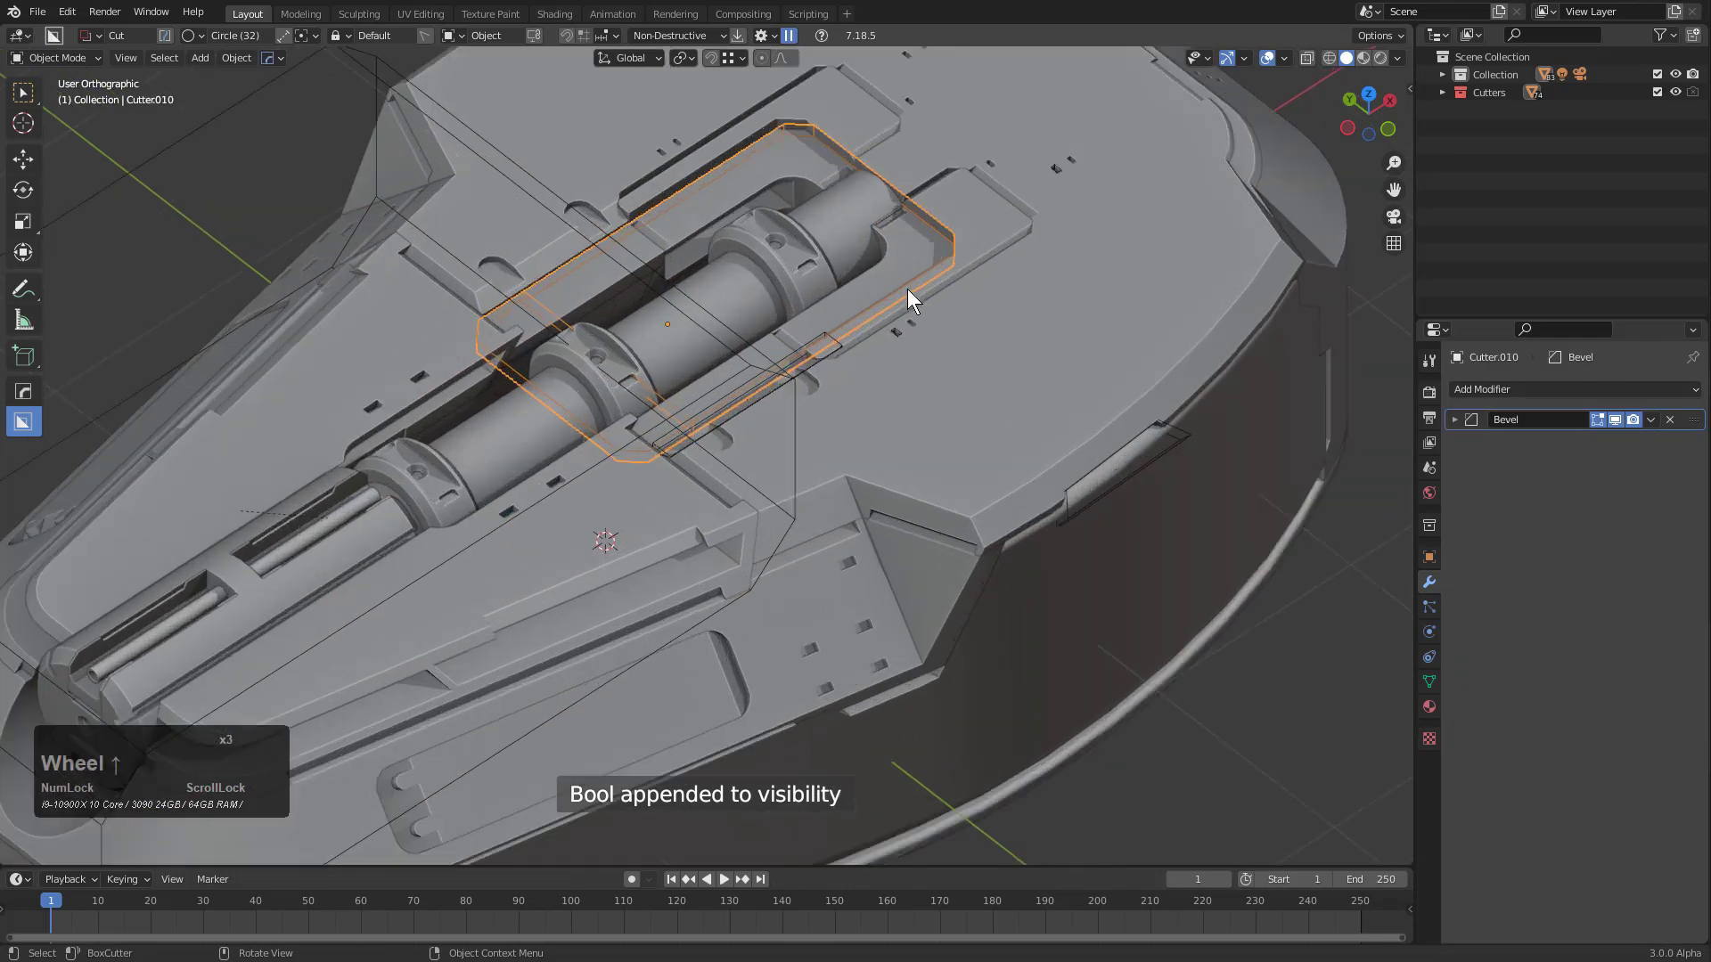
{"action": "middle_click_drag", "start_coordinate": [908, 290], "coordinate": [852, 397], "text": "shift"}
{"action": "scroll", "coordinate": [852, 397], "scroll_direction": "up", "scroll_amount": 2}
{"action": "key", "text": "q"}
{"action": "left_click", "coordinate": [1012, 259]}
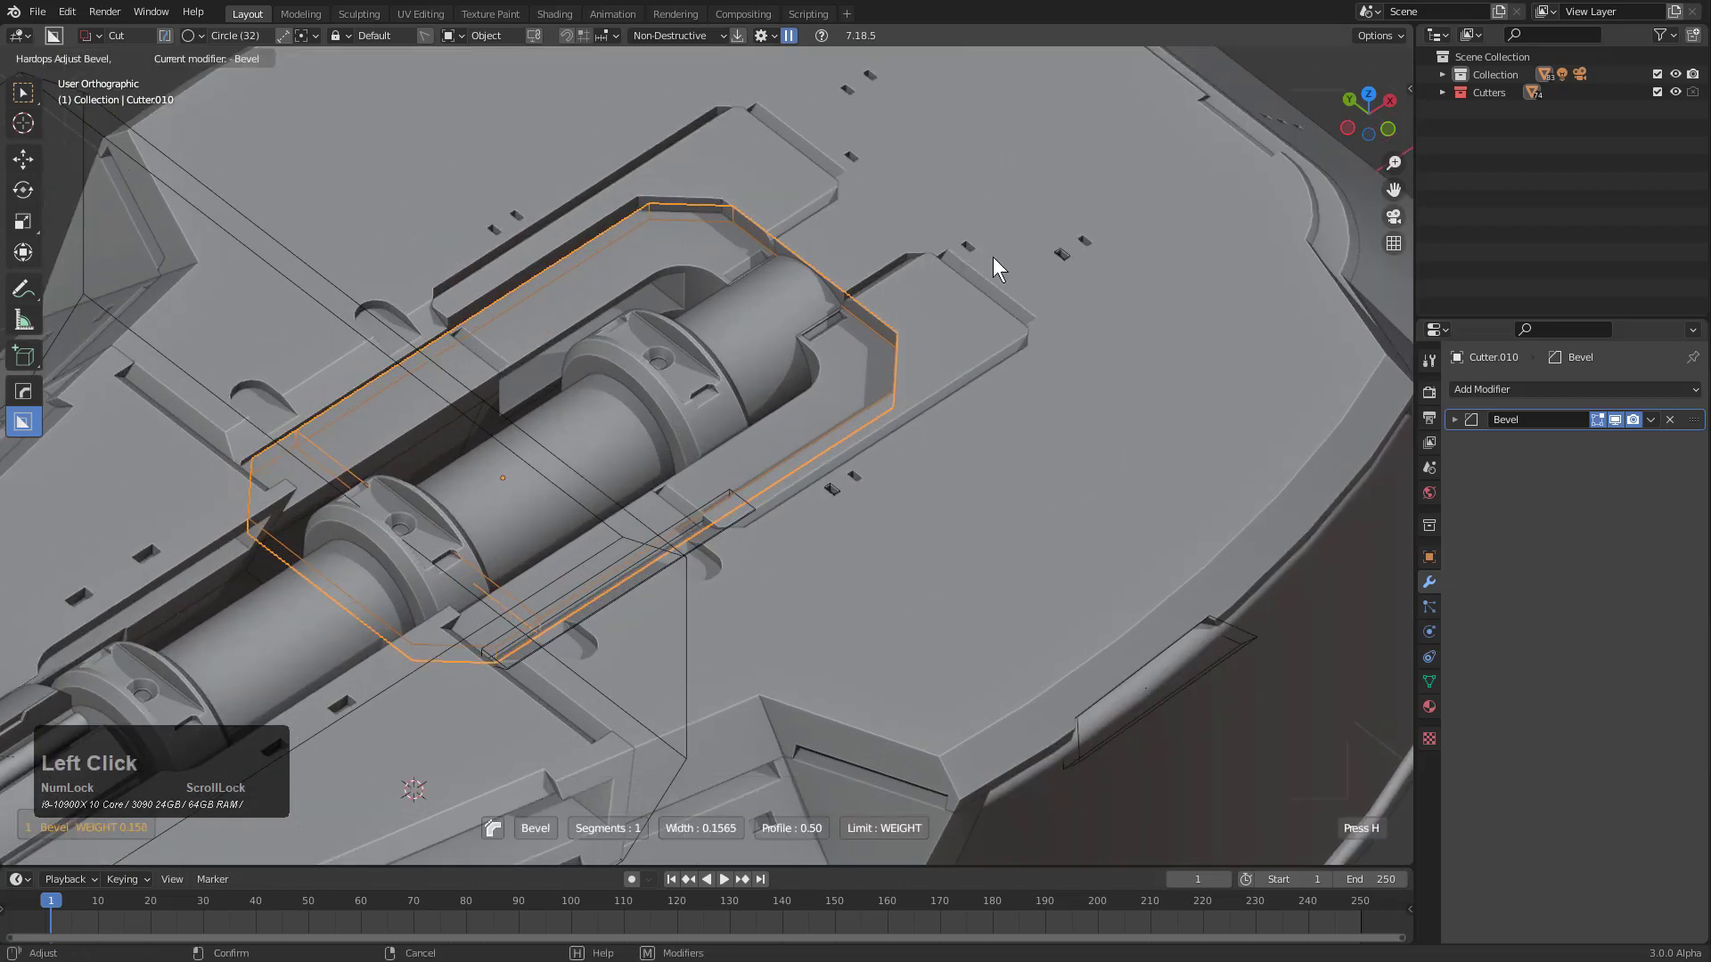
{"action": "left_click", "coordinate": [1011, 258]}
Select the rear top hull plate, activate the HardOps tool and reveal Cutter.025 through its boolean dot
{"action": "scroll", "coordinate": [979, 304], "scroll_direction": "down", "scroll_amount": 3}
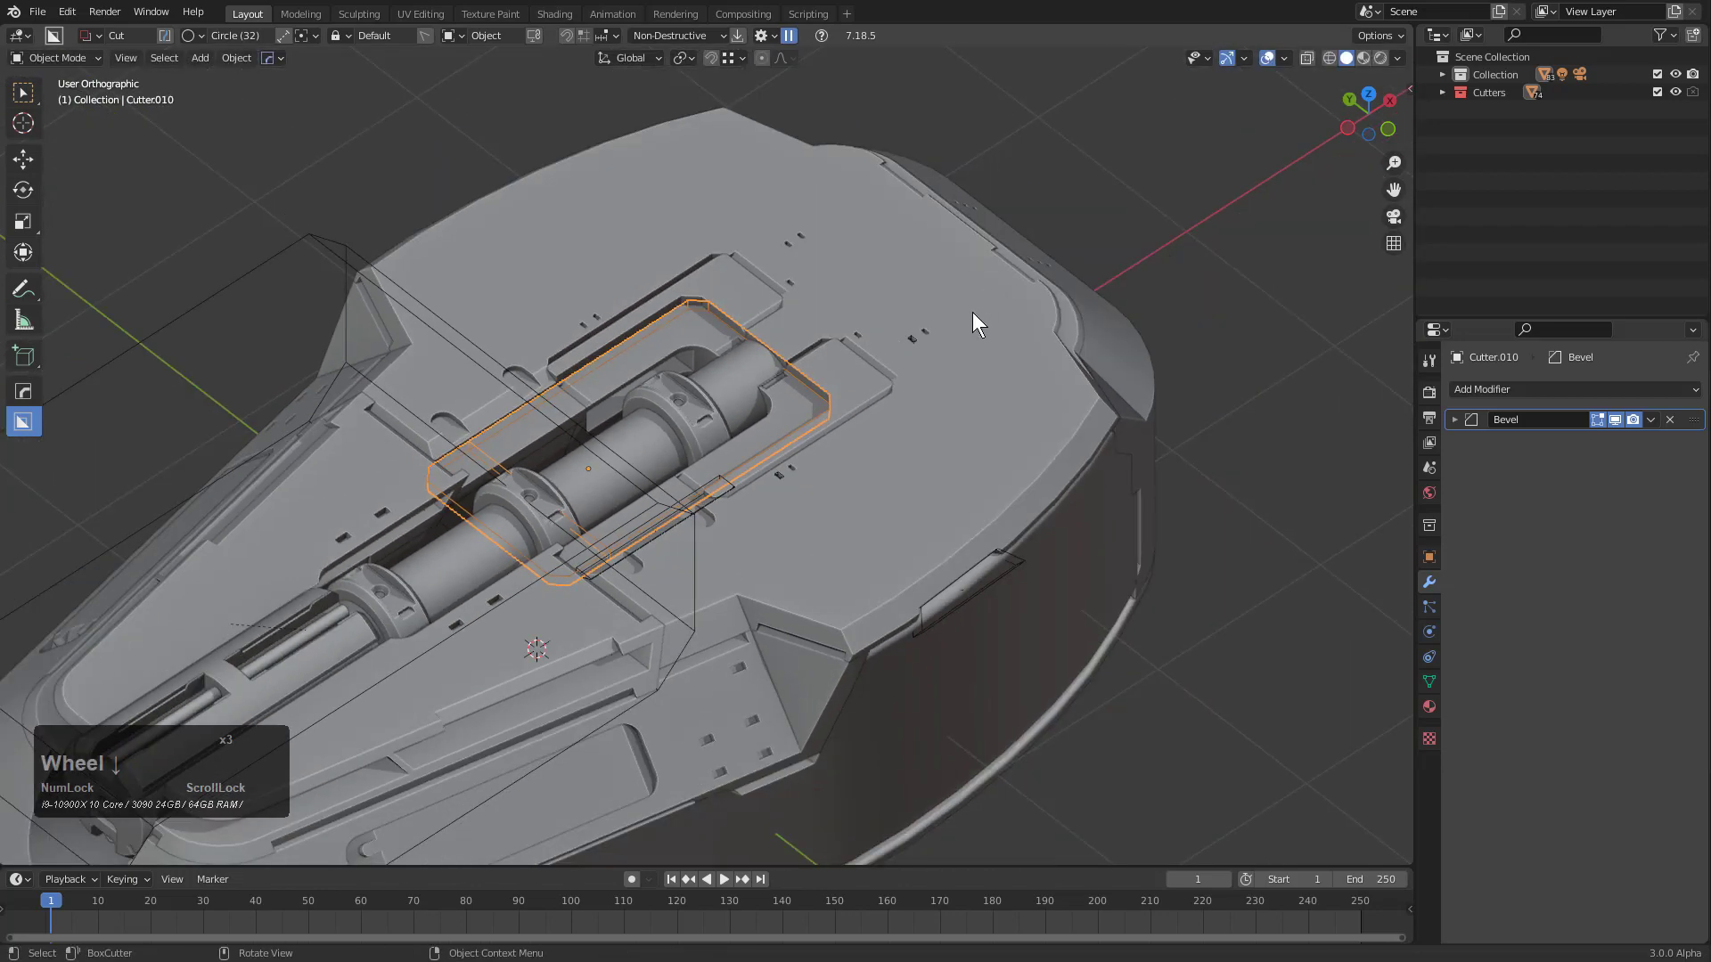
{"action": "middle_click_drag", "start_coordinate": [972, 312], "coordinate": [914, 300], "text": "shift"}
{"action": "left_click", "coordinate": [958, 282]}
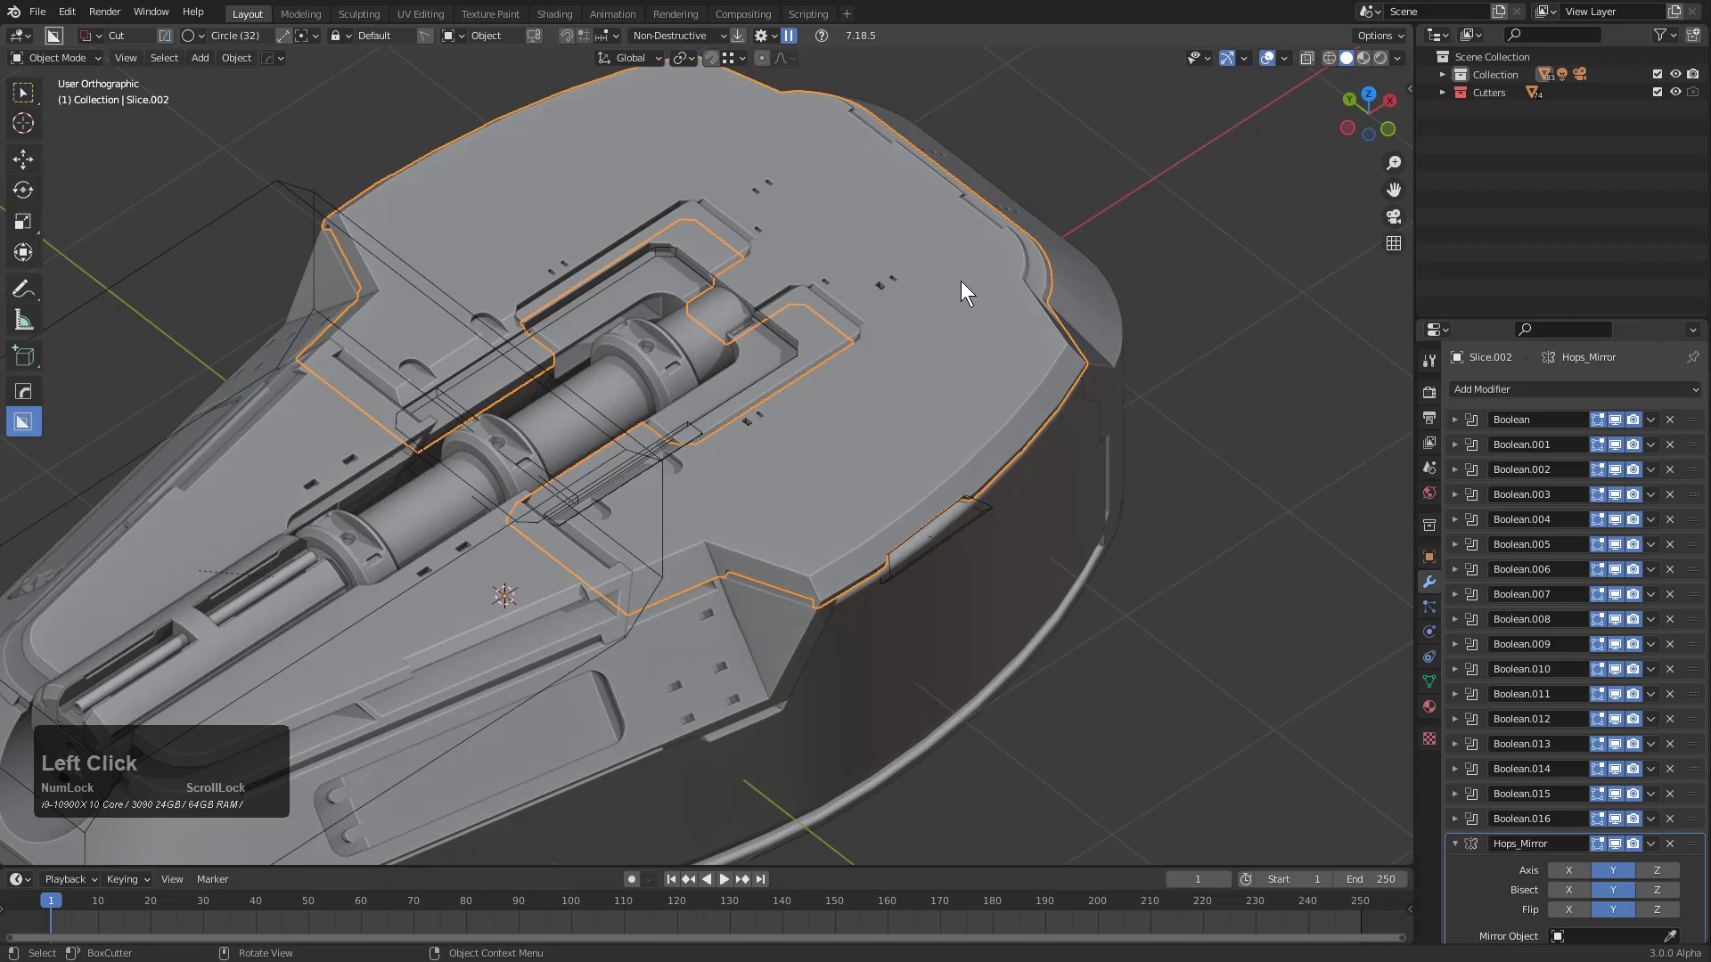
{"action": "key", "text": "alt+w"}
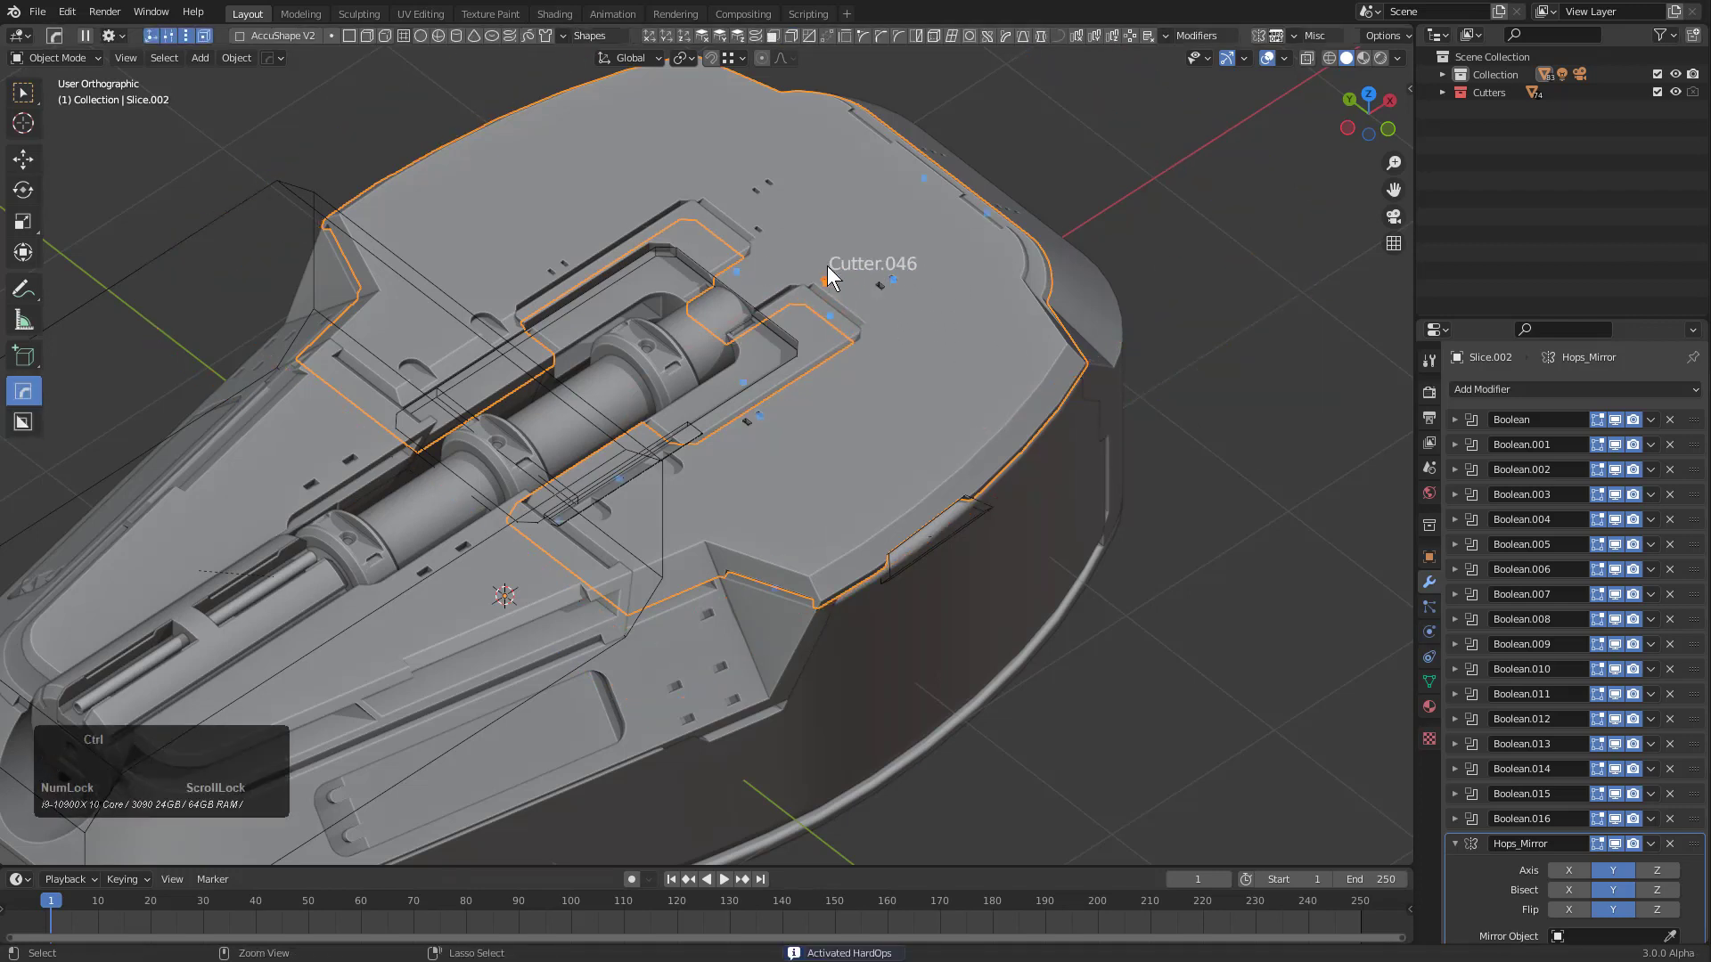
{"action": "key", "text": "ctrl"}
{"action": "left_click", "coordinate": [987, 213]}
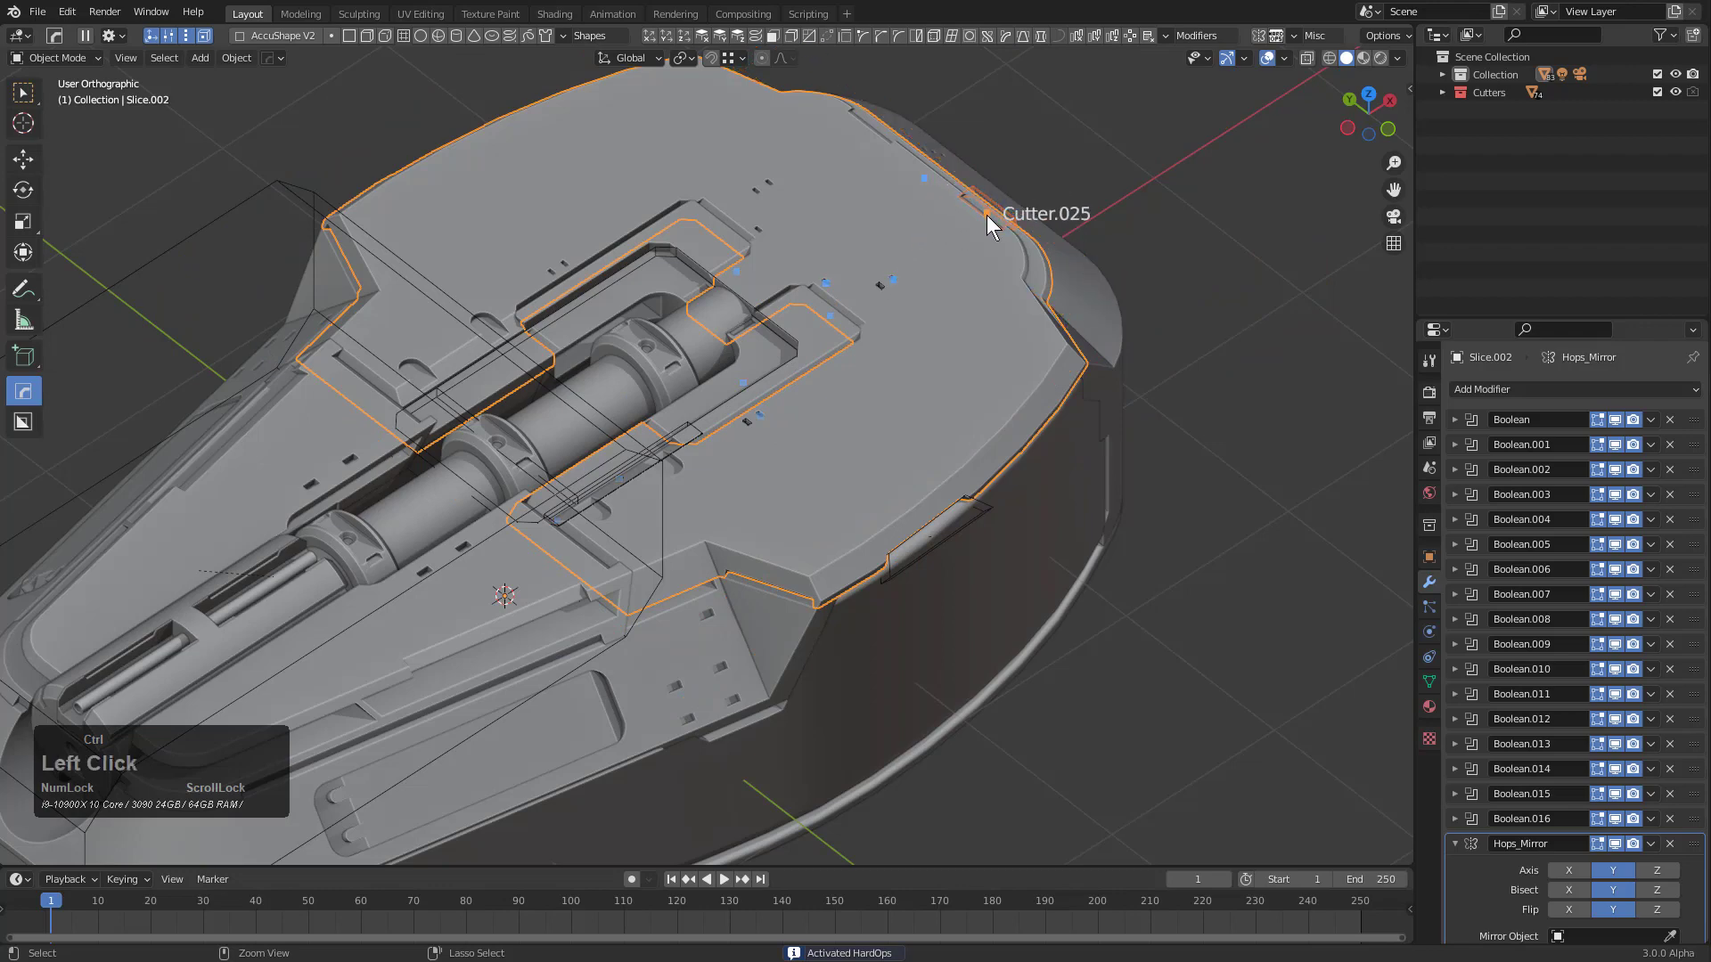
{"action": "left_click", "coordinate": [830, 237]}
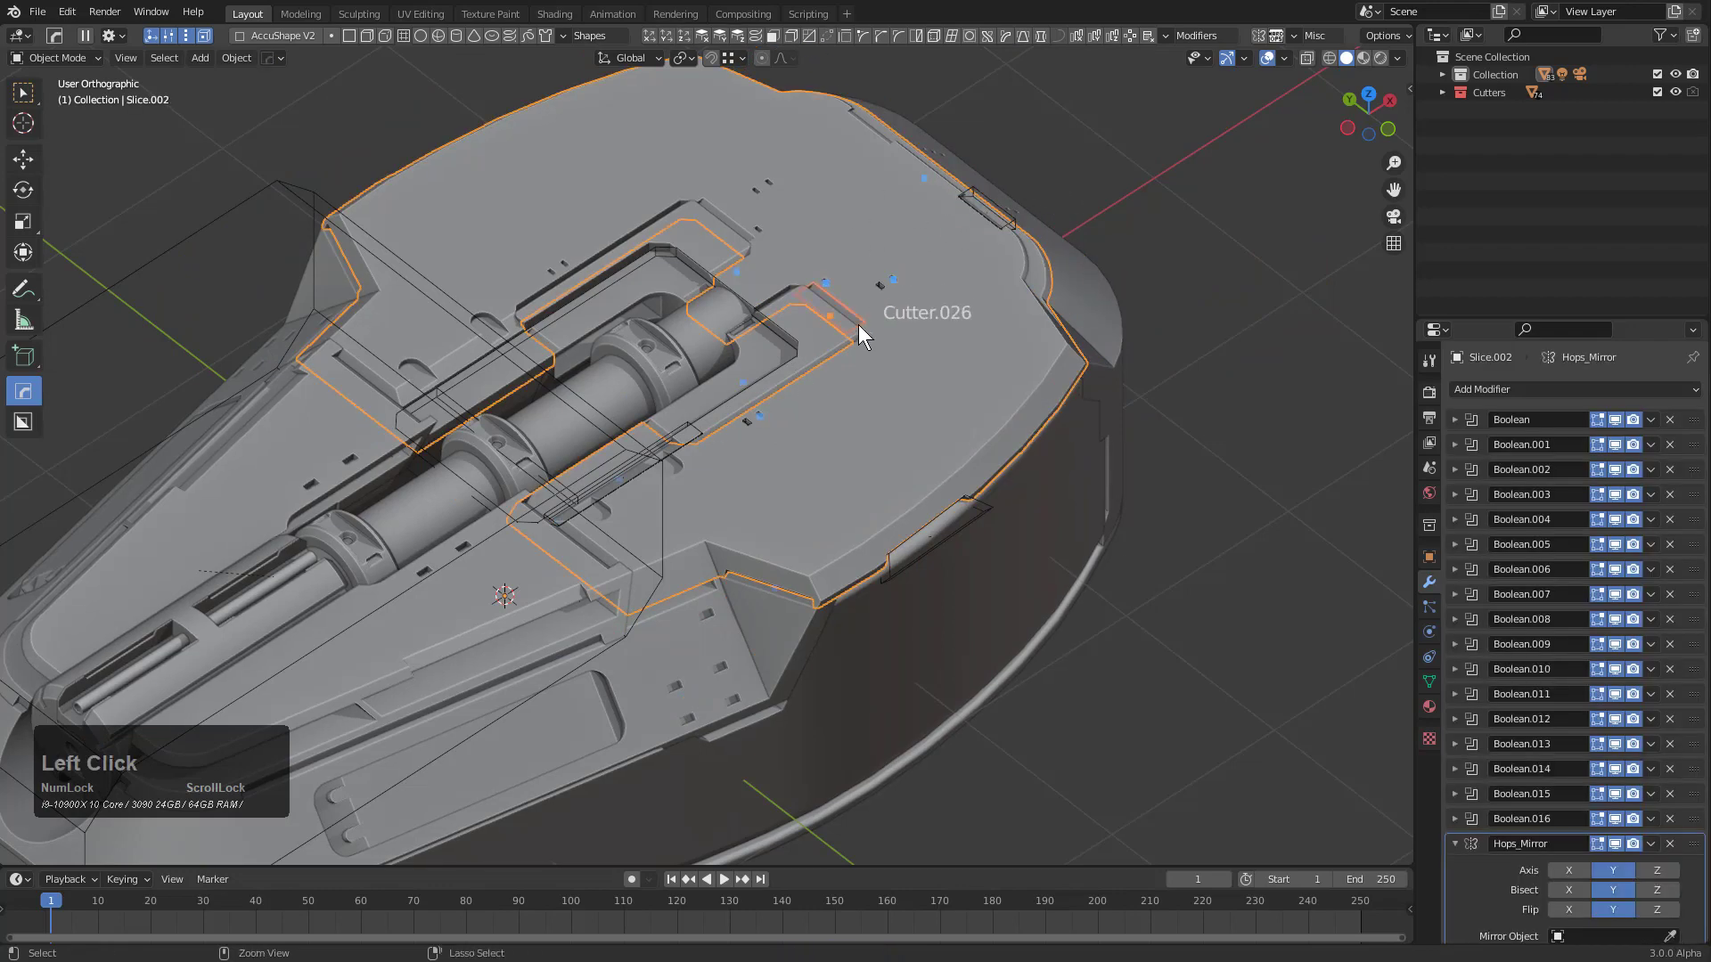
{"action": "left_click", "coordinate": [819, 281]}
{"action": "left_click", "coordinate": [887, 312]}
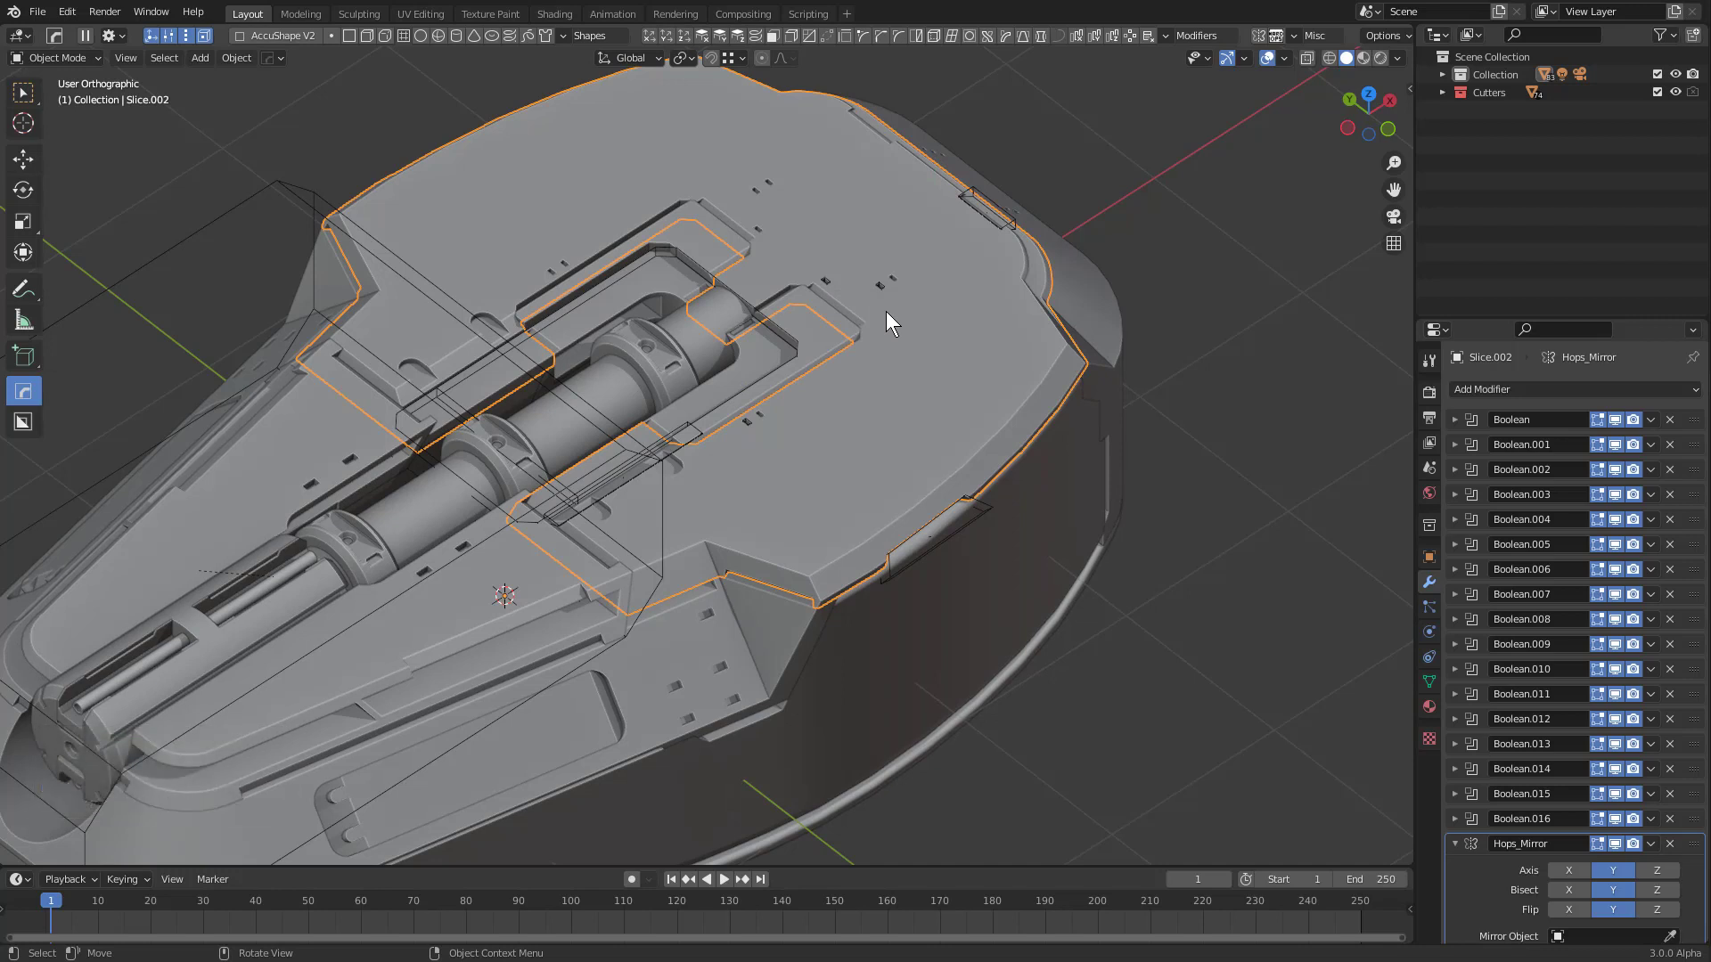
Switch to the BoxCutter tool and scroll through the hull plate's modifier stack from the unmodified mesh with Ever Scroll's modifiers mode
{"action": "key", "text": "alt+s"}
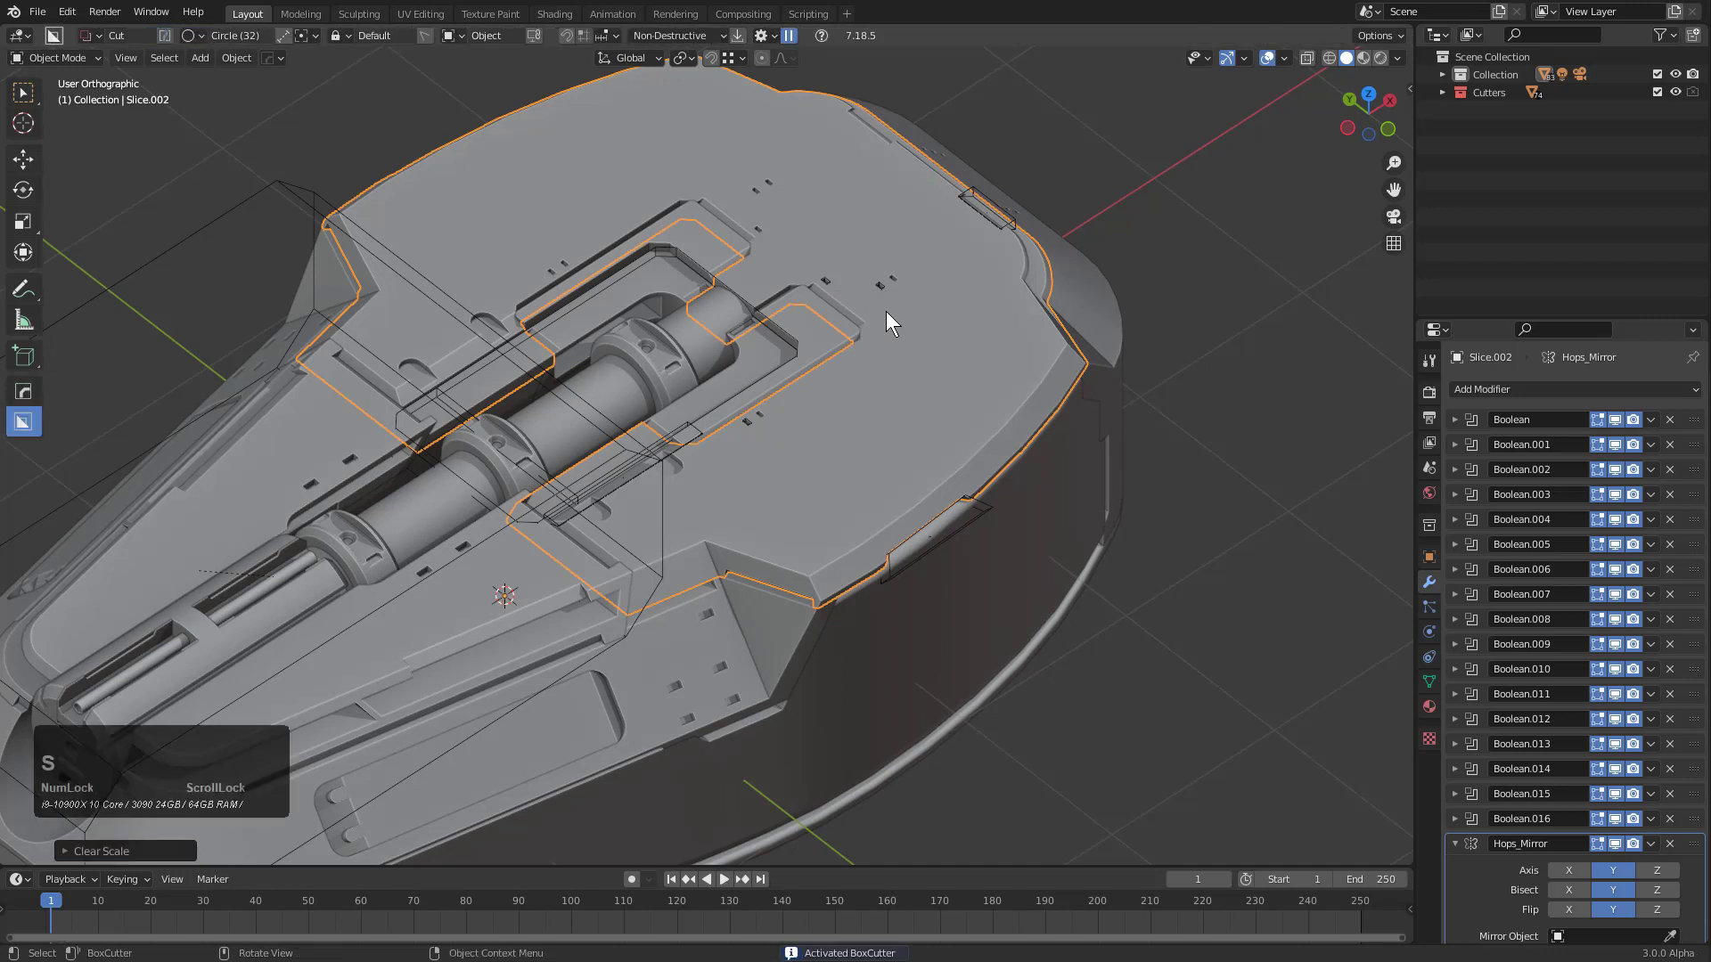
{"action": "key", "text": "q"}
{"action": "left_click", "coordinate": [884, 313], "text": "shift"}
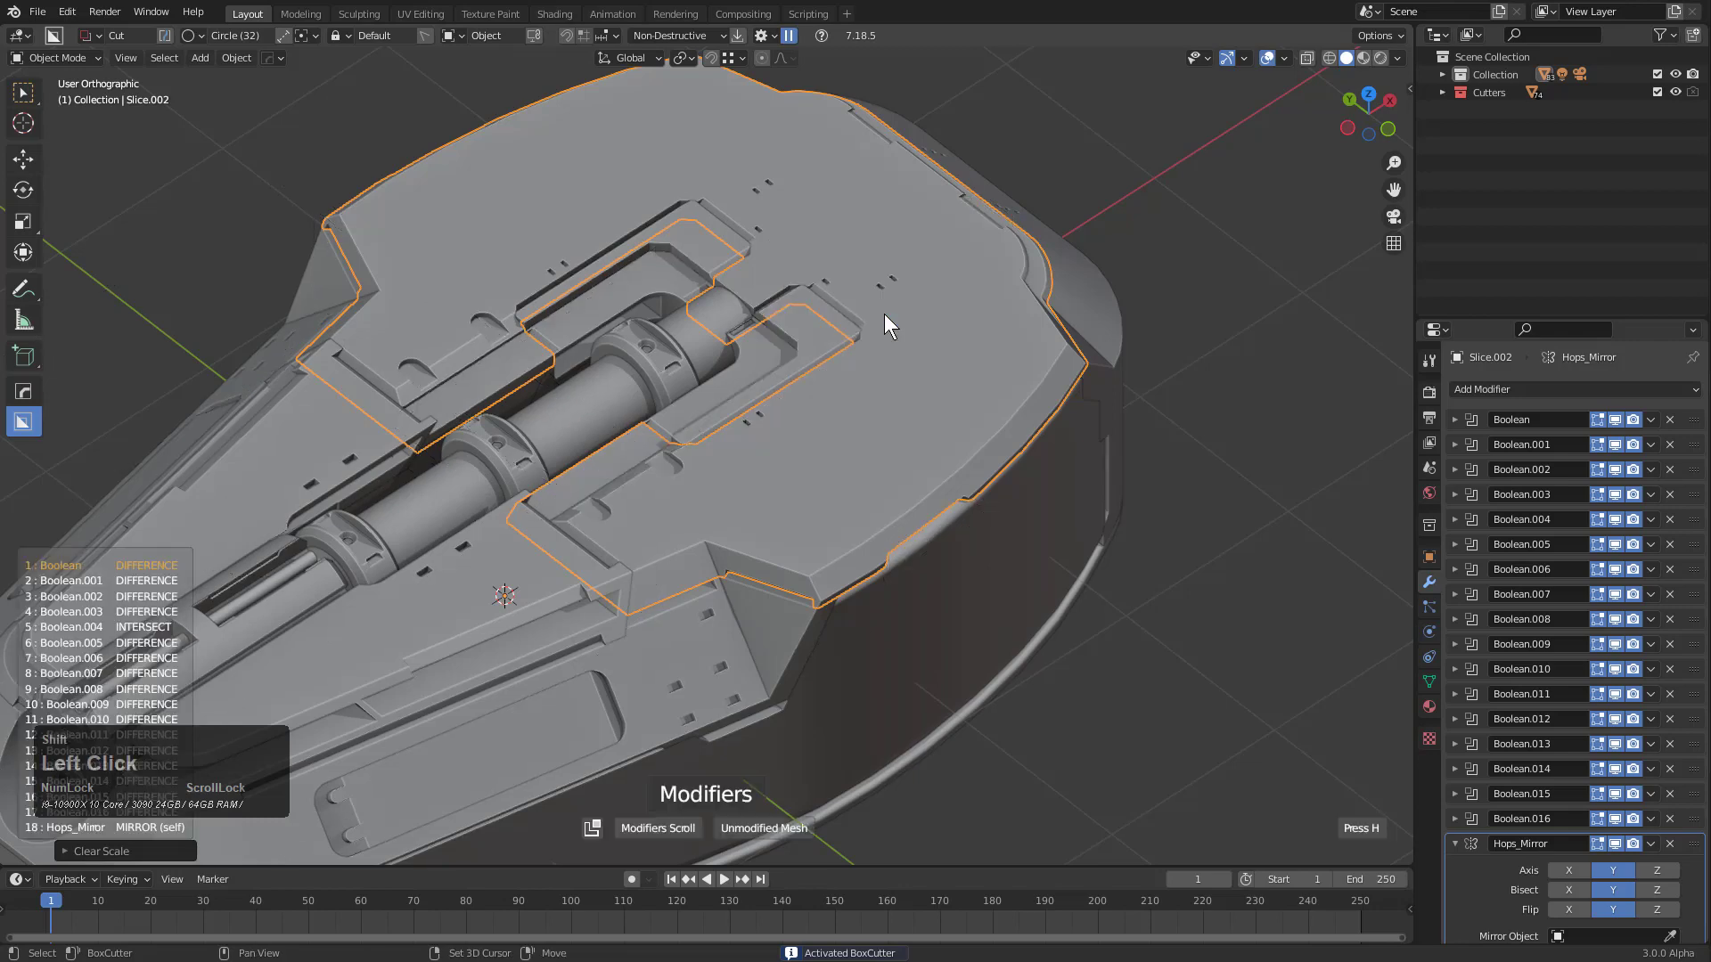
{"action": "scroll", "coordinate": [883, 314], "scroll_direction": "up", "scroll_amount": 7}
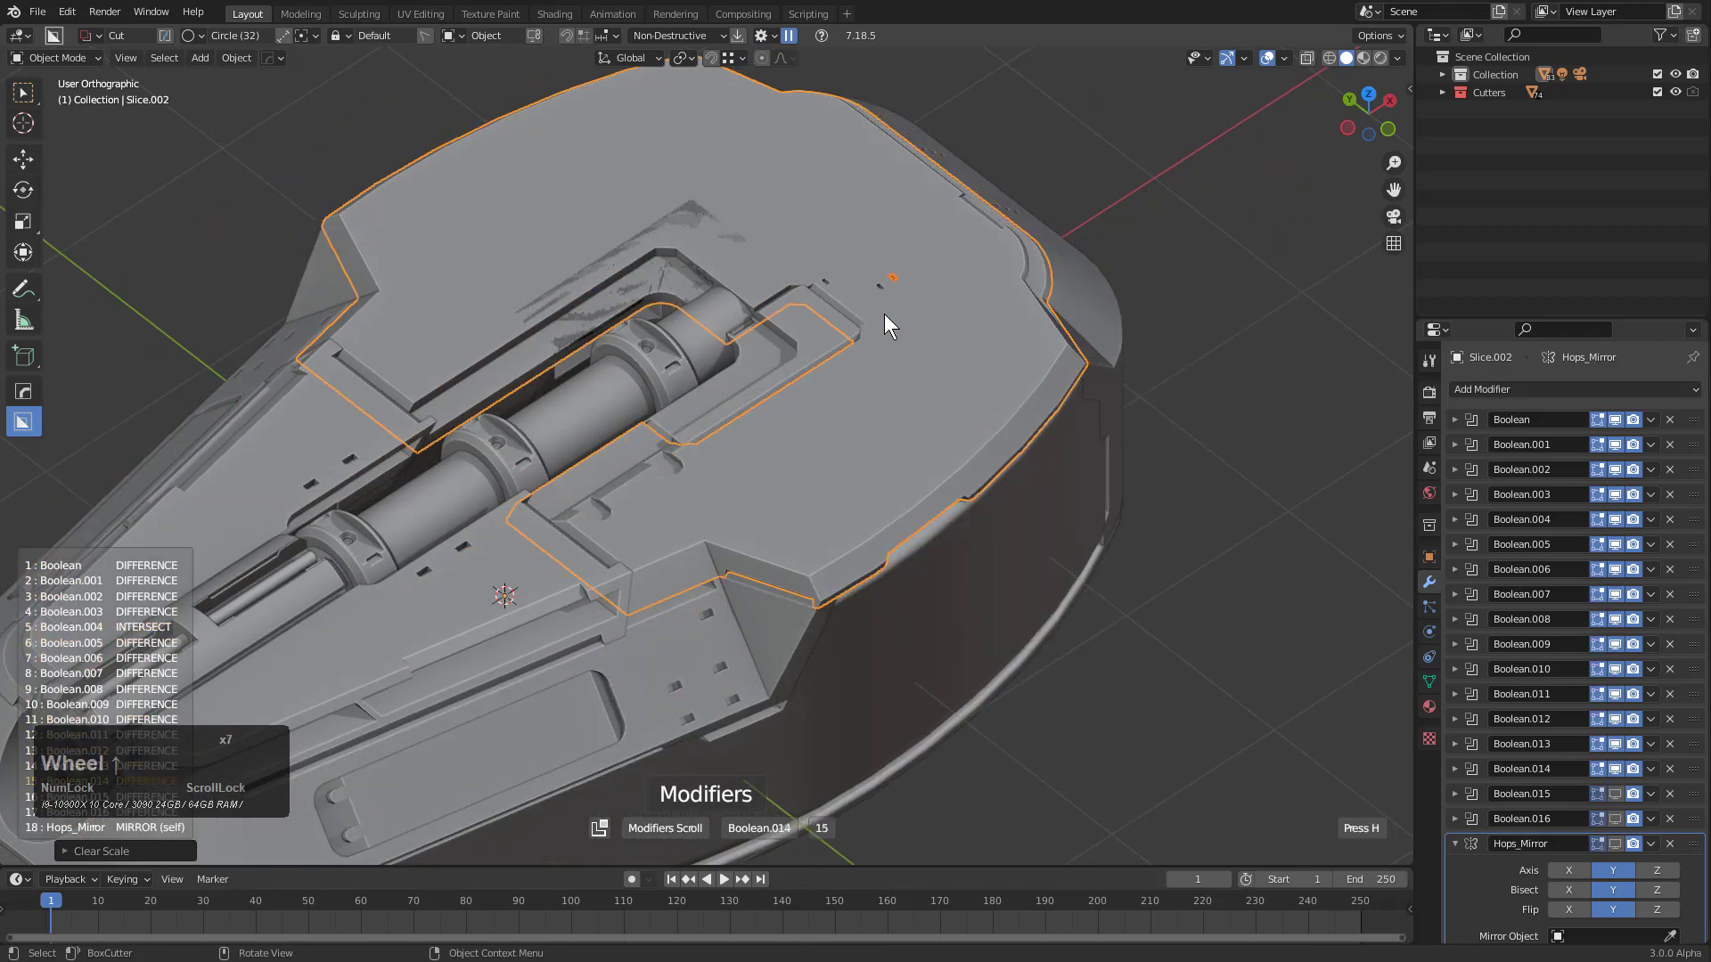
{"action": "scroll", "coordinate": [883, 314], "scroll_direction": "down", "scroll_amount": 4}
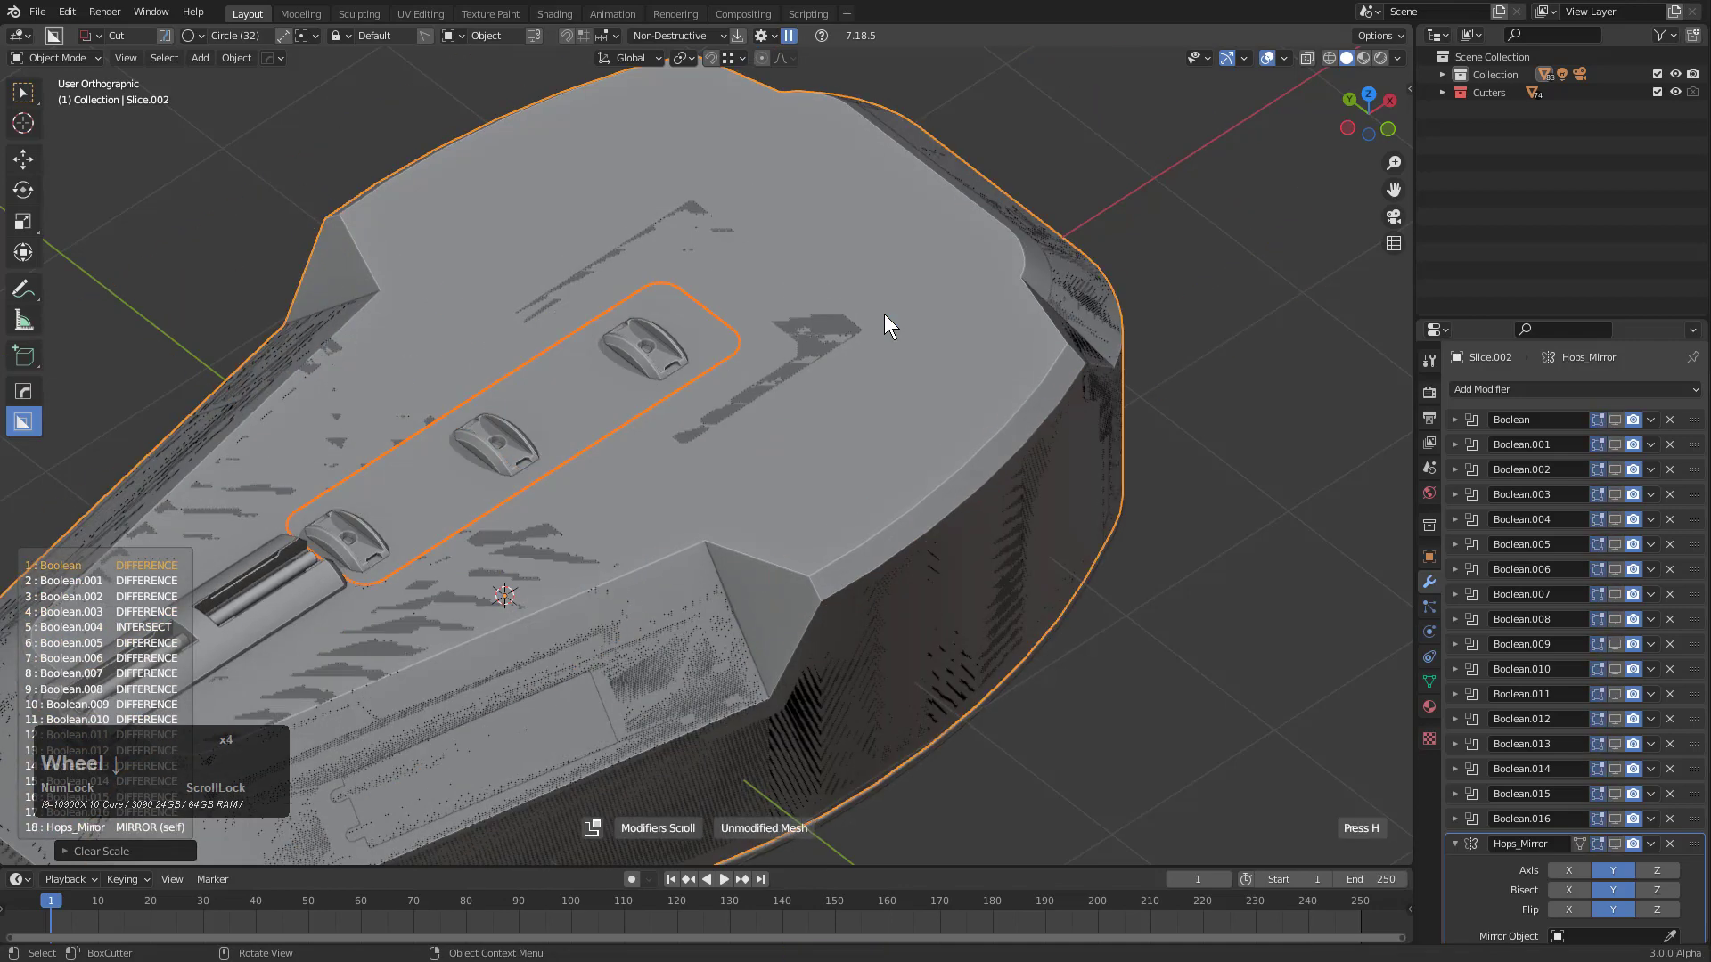
{"action": "scroll", "coordinate": [885, 315], "scroll_direction": "up", "scroll_amount": 2}
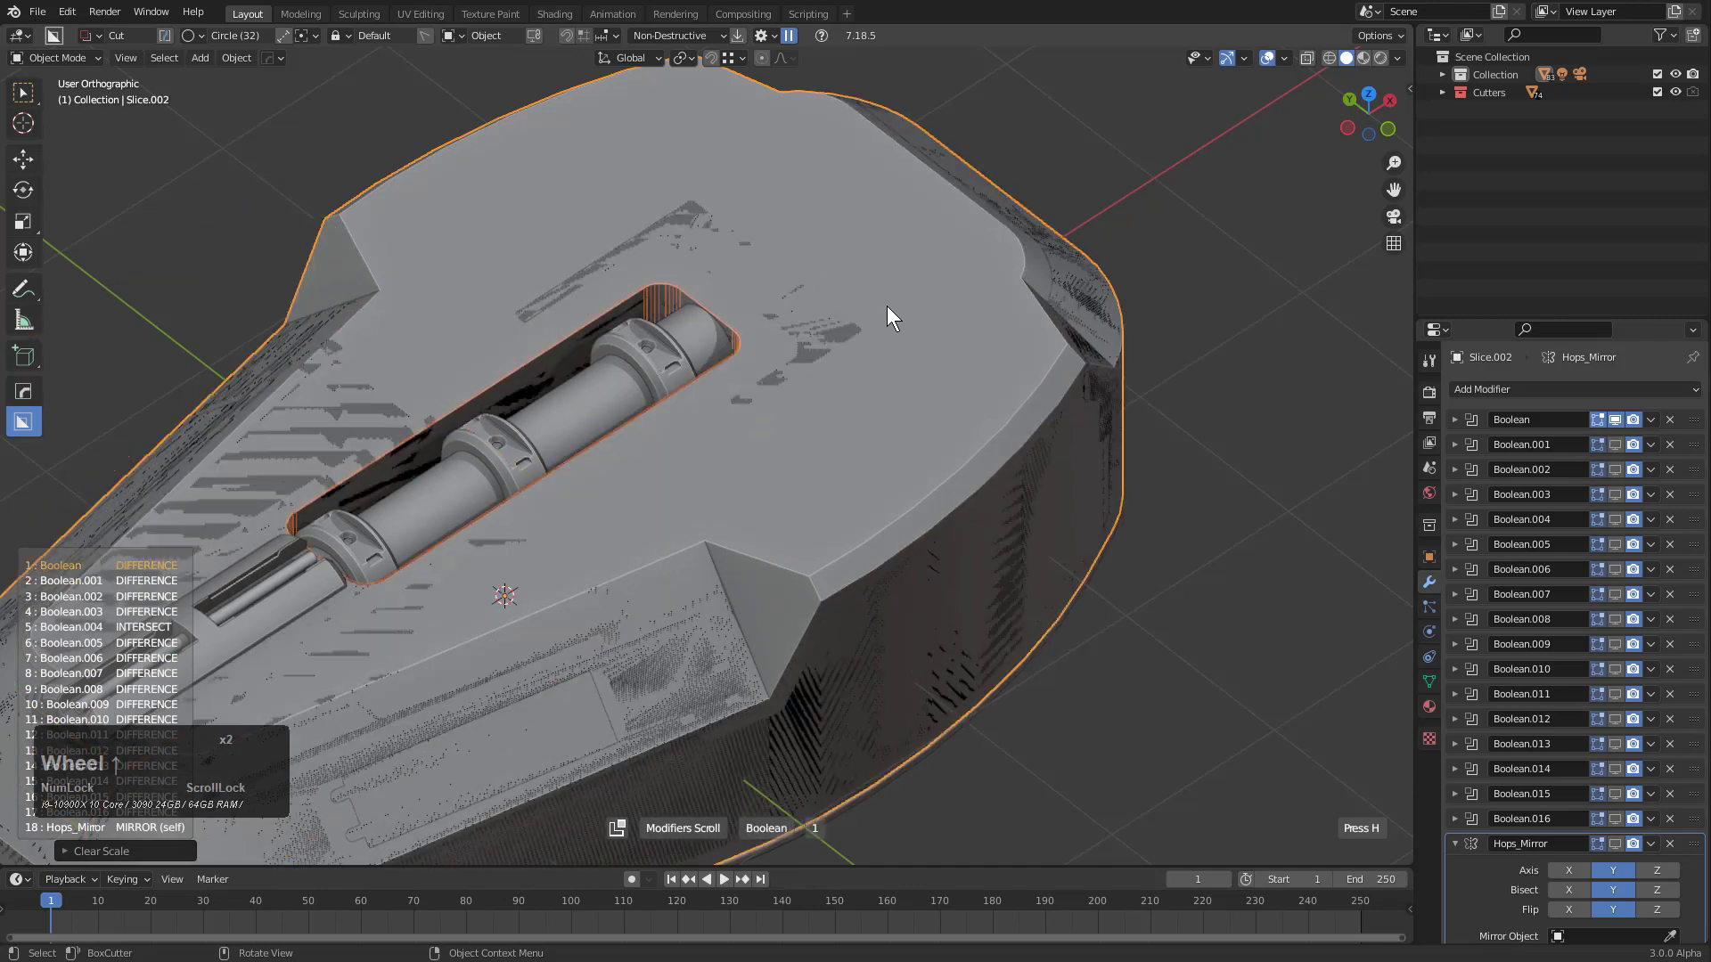
{"action": "scroll", "coordinate": [888, 306], "scroll_direction": "up", "scroll_amount": 8}
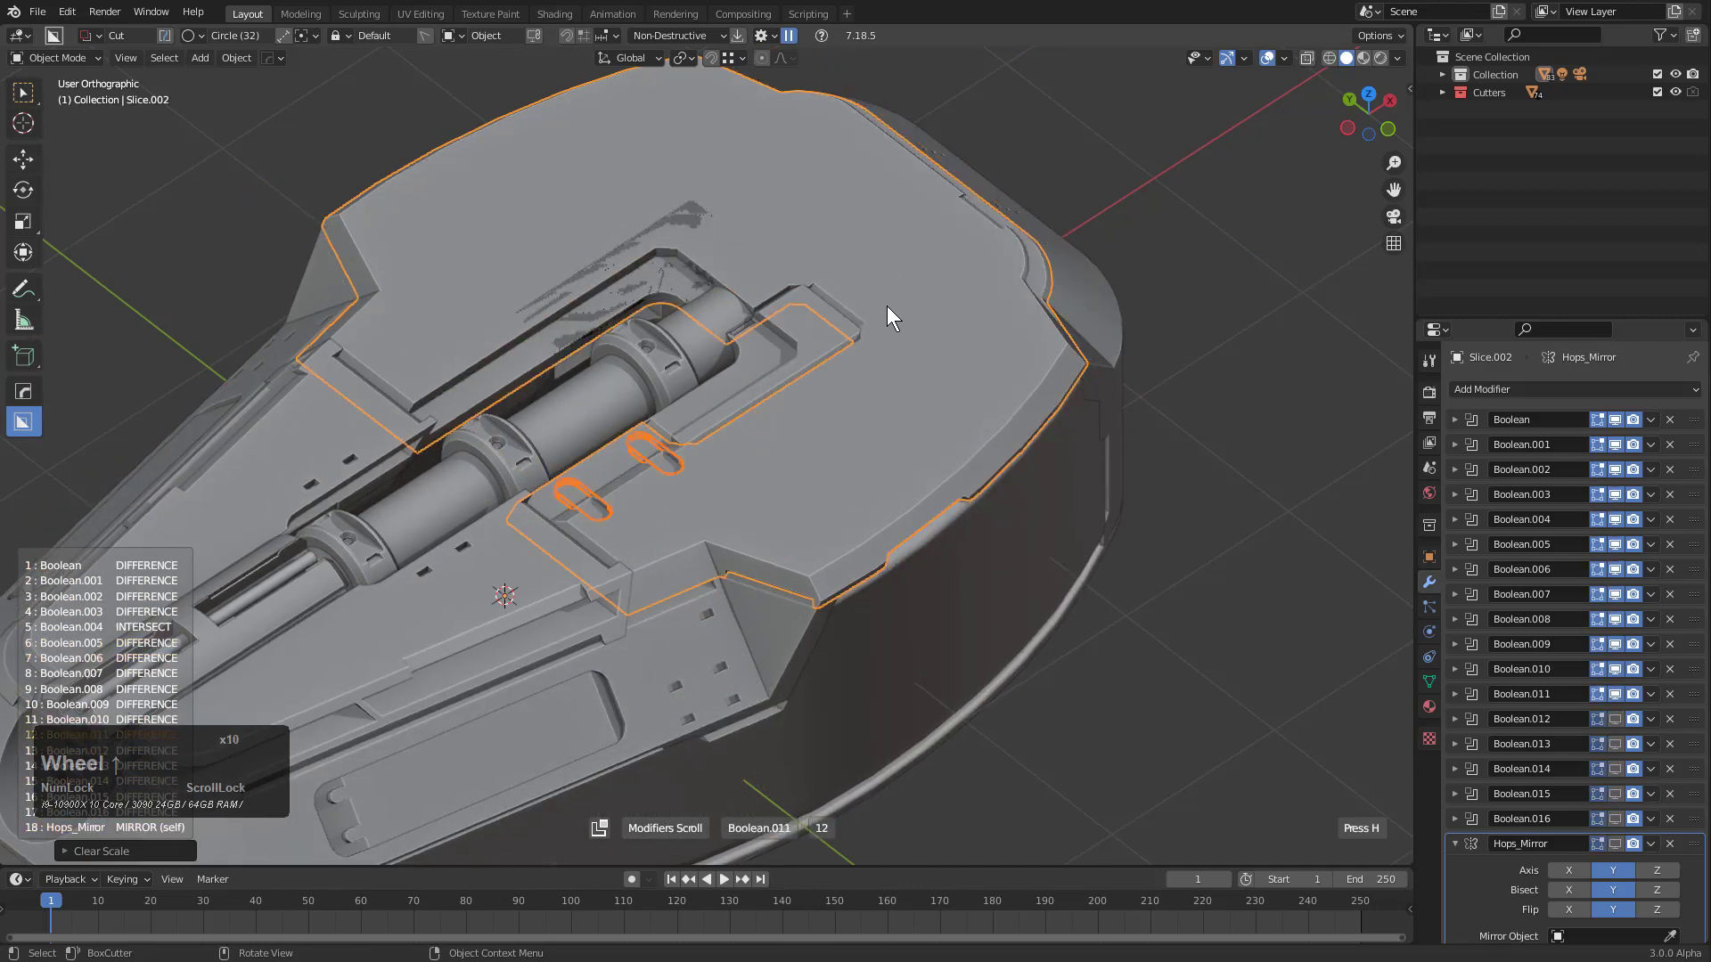
{"action": "scroll", "coordinate": [887, 305], "scroll_direction": "up", "scroll_amount": 2}
{"action": "right_click", "coordinate": [886, 307]}
Turn off the Hops_Mirror modifier's render visibility and scroll through the hull plate's modifiers again with the mirror kept active
{"action": "scroll", "coordinate": [1621, 653], "scroll_direction": "down", "scroll_amount": 3}
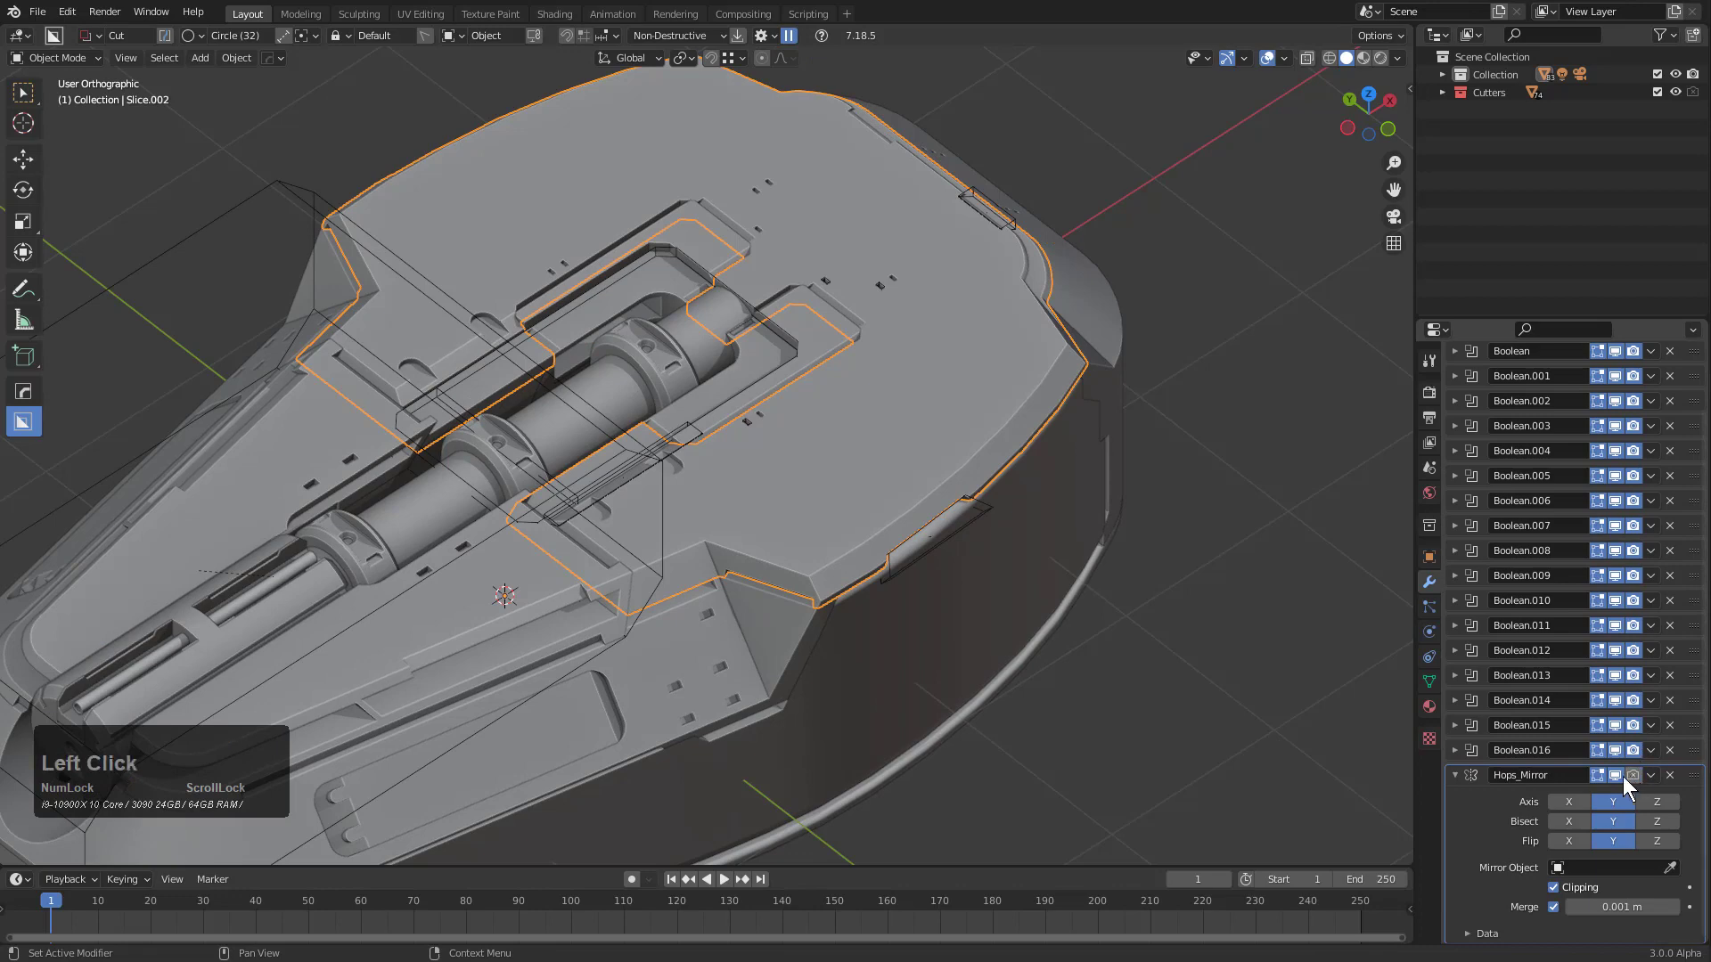
{"action": "key", "text": "q"}
{"action": "left_click", "coordinate": [1014, 385]}
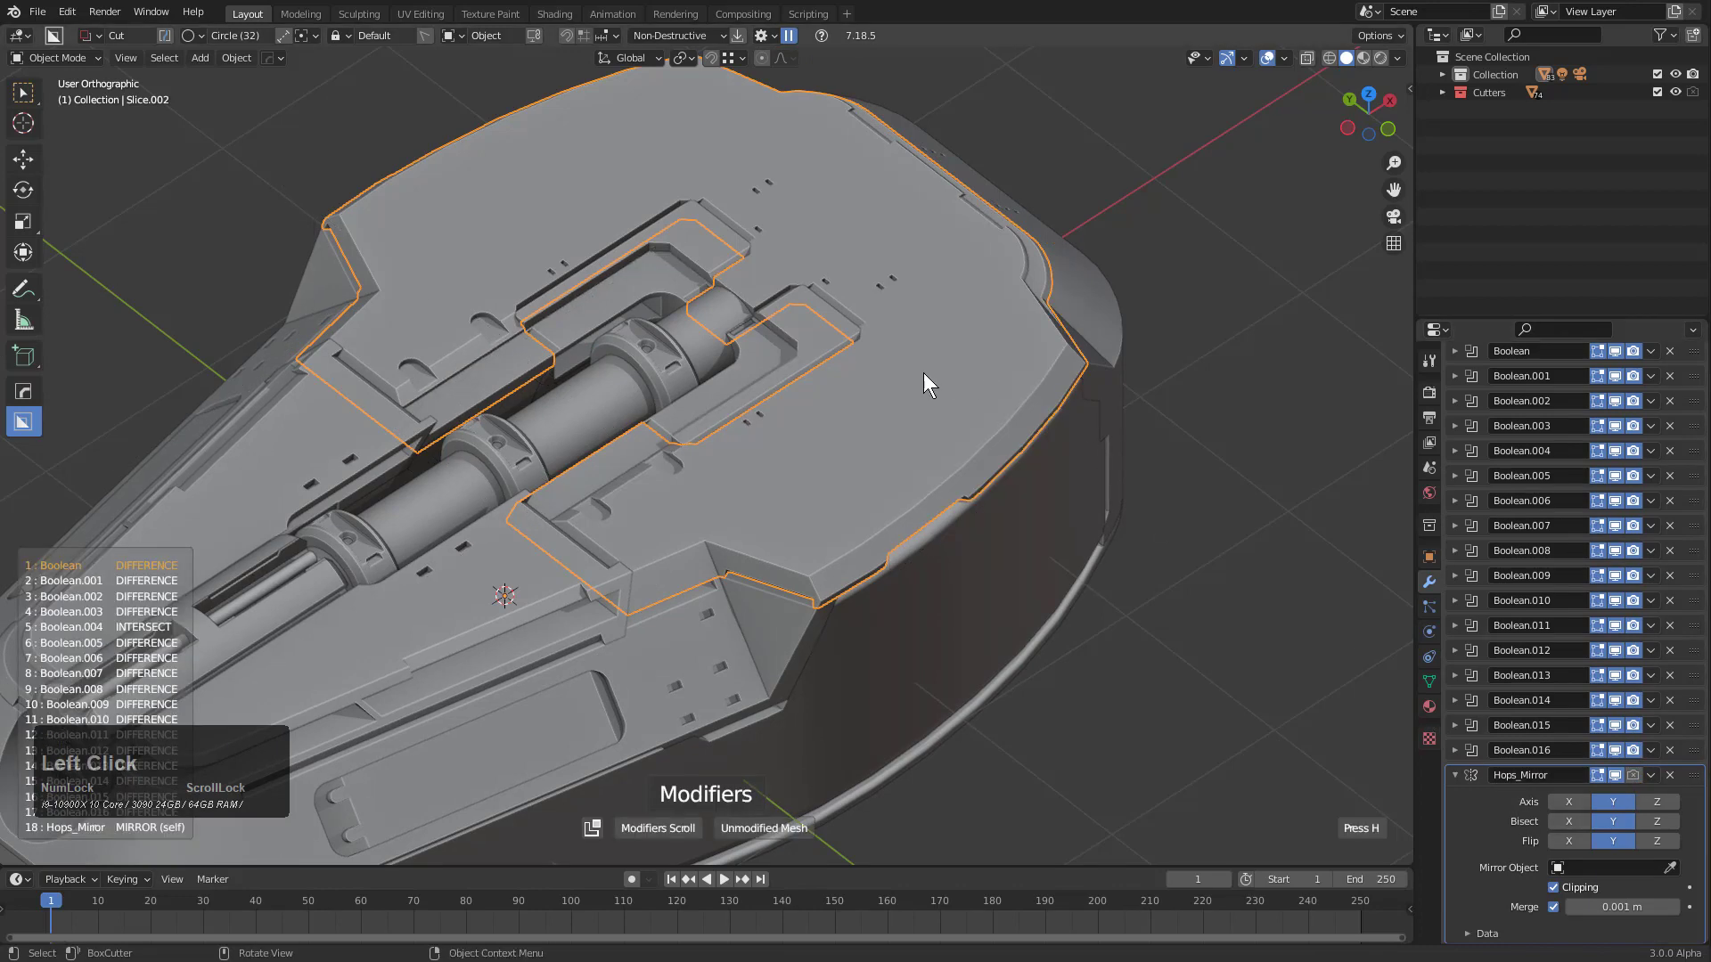
{"action": "scroll", "coordinate": [876, 367], "scroll_direction": "up", "scroll_amount": 5}
{"action": "scroll", "coordinate": [876, 366], "scroll_direction": "up", "scroll_amount": 1}
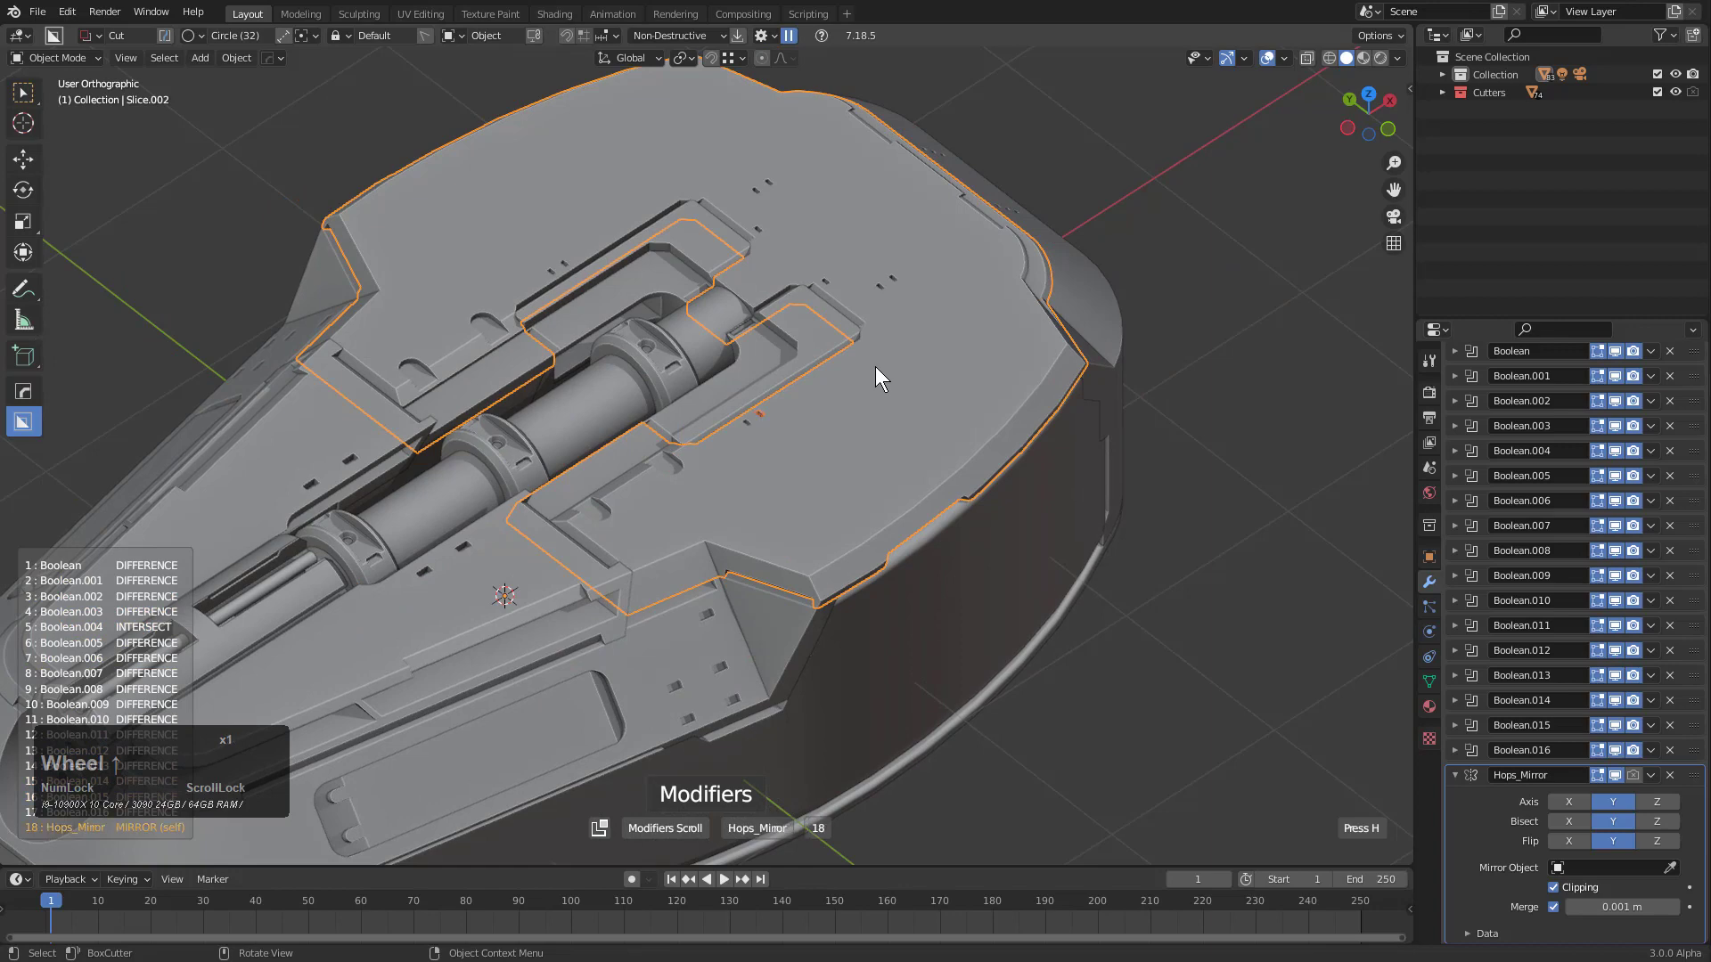
{"action": "scroll", "coordinate": [875, 367], "scroll_direction": "down", "scroll_amount": 4}
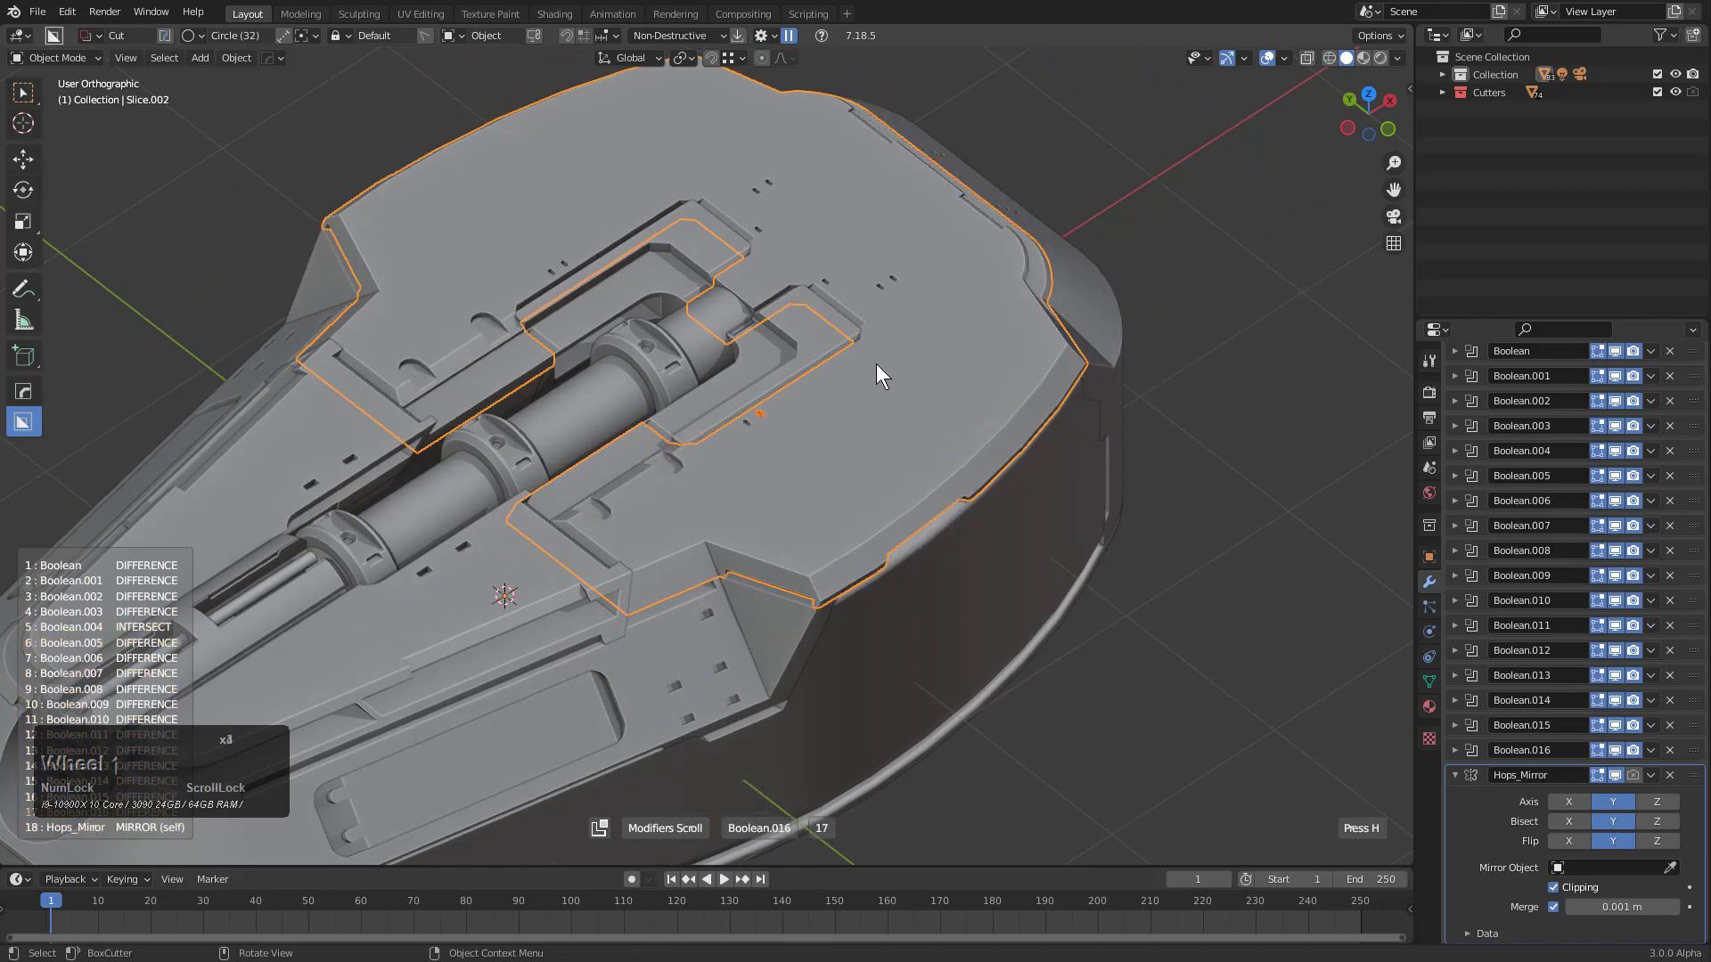
{"action": "scroll", "coordinate": [876, 365], "scroll_direction": "down", "scroll_amount": 2}
{"action": "scroll", "coordinate": [876, 364], "scroll_direction": "up", "scroll_amount": 2}
{"action": "scroll", "coordinate": [875, 364], "scroll_direction": "down", "scroll_amount": 1}
{"action": "scroll", "coordinate": [875, 365], "scroll_direction": "up", "scroll_amount": 7}
{"action": "scroll", "coordinate": [881, 342], "scroll_direction": "up", "scroll_amount": 8}
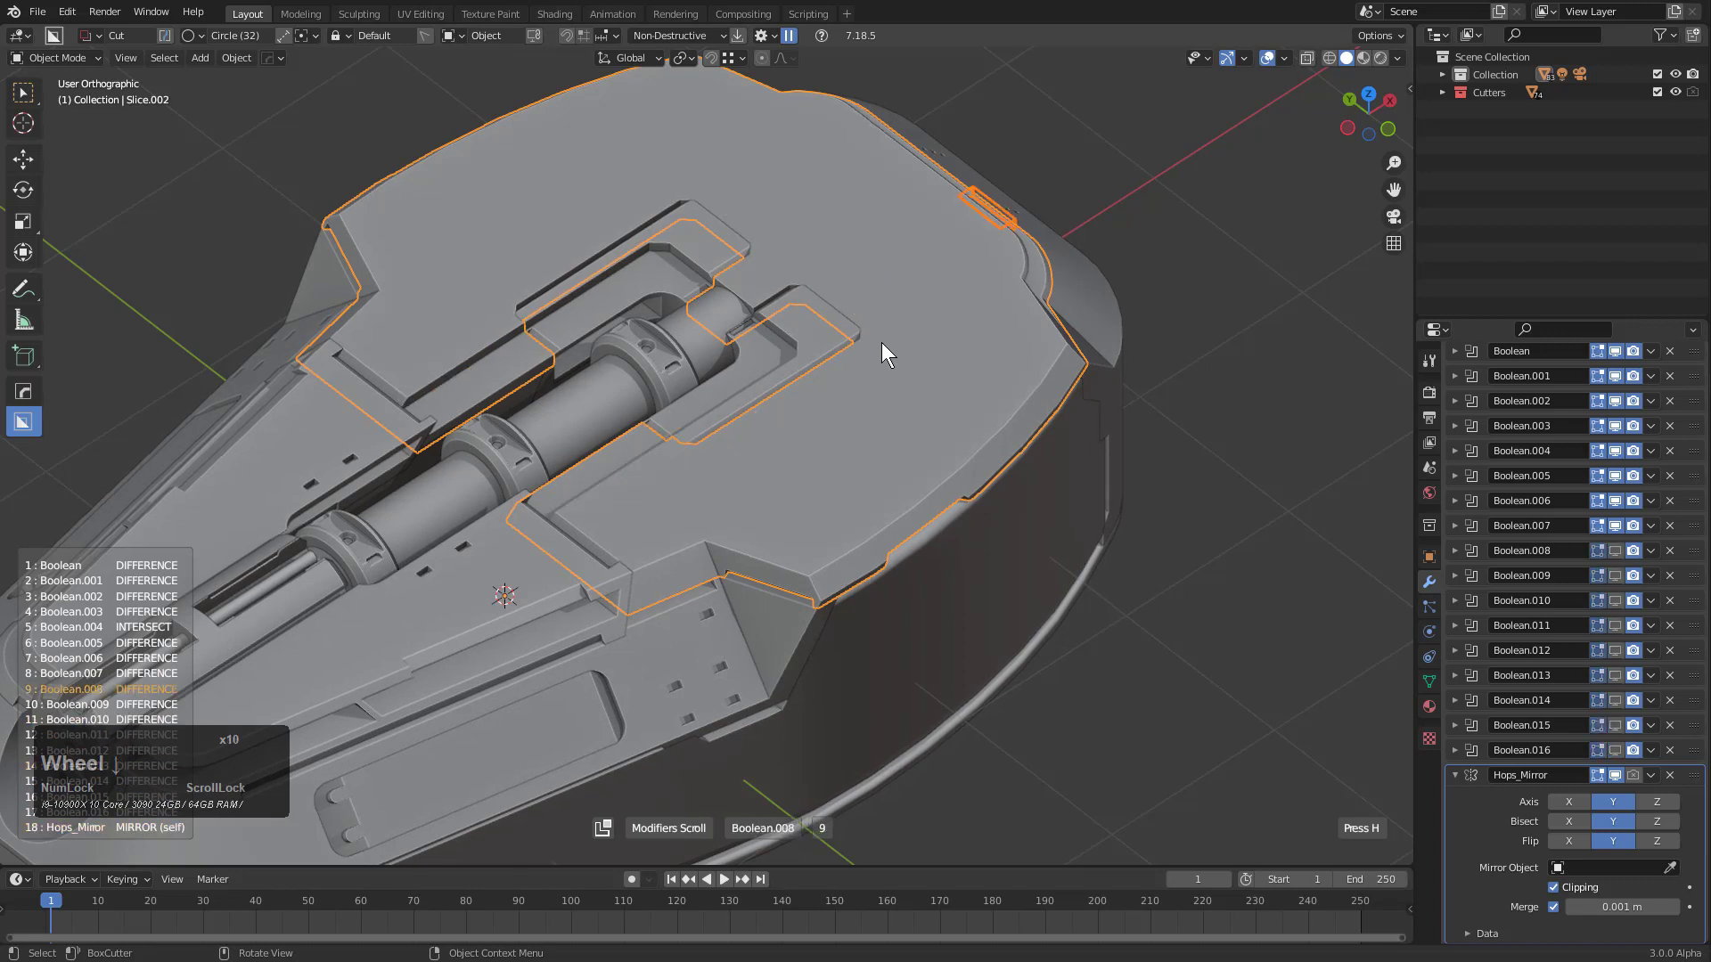
{"action": "scroll", "coordinate": [880, 342], "scroll_direction": "up", "scroll_amount": 6}
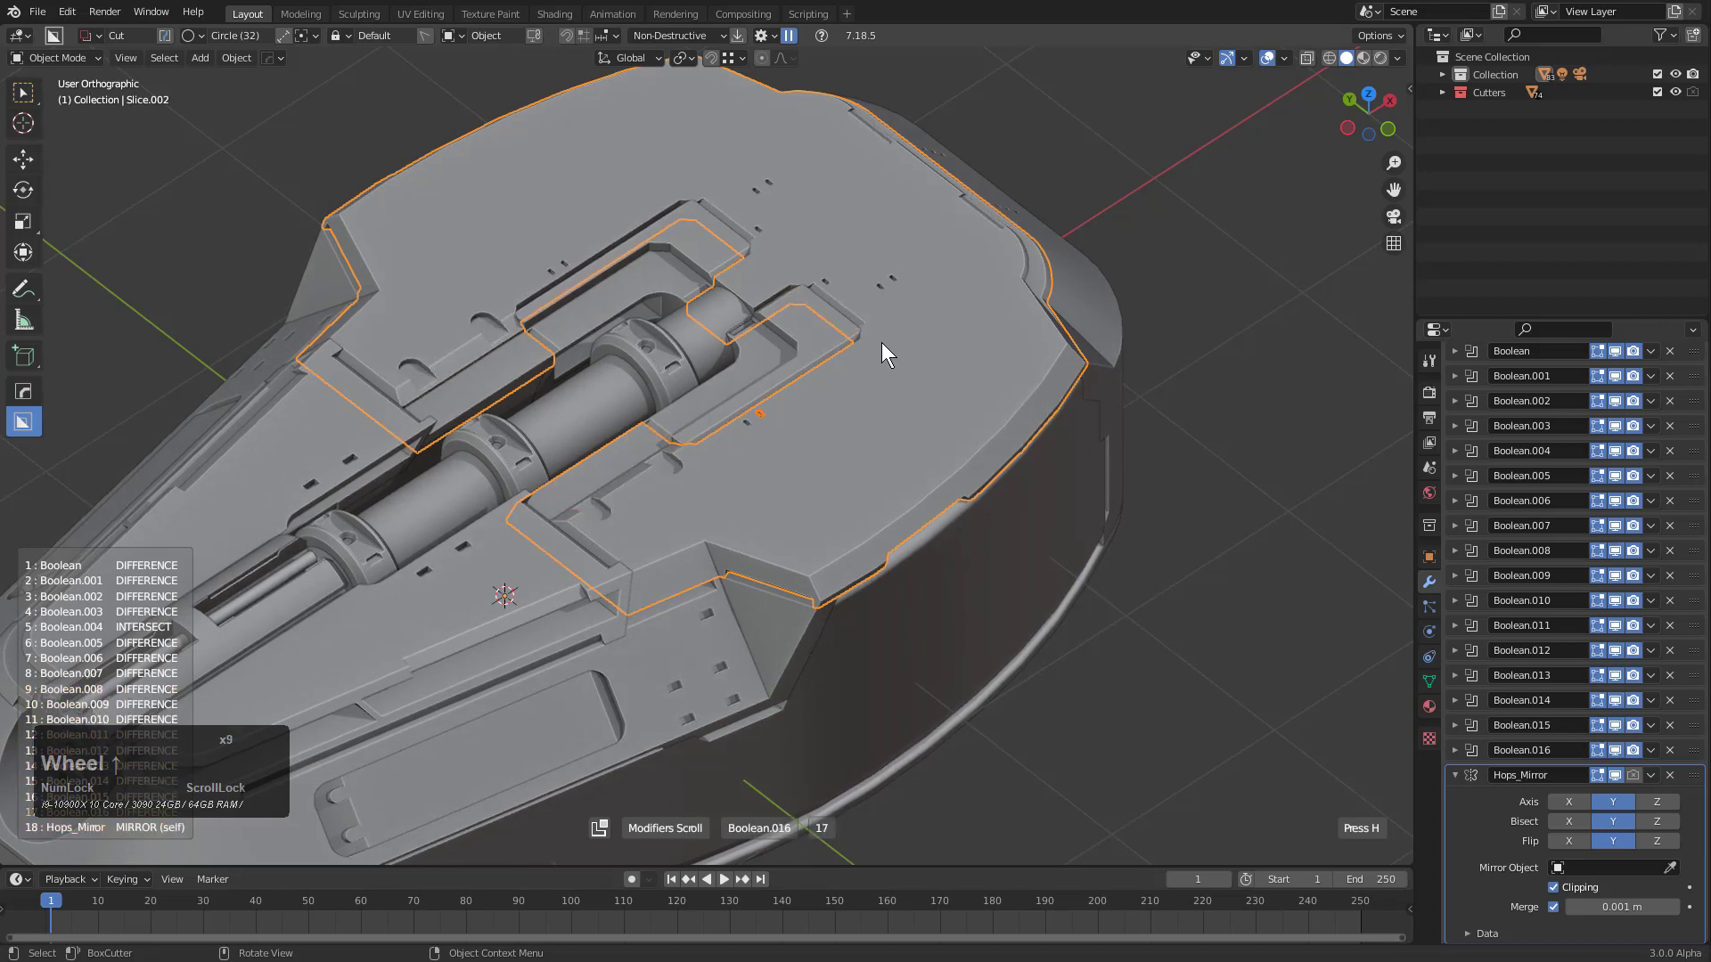
{"action": "right_click", "coordinate": [881, 343]}
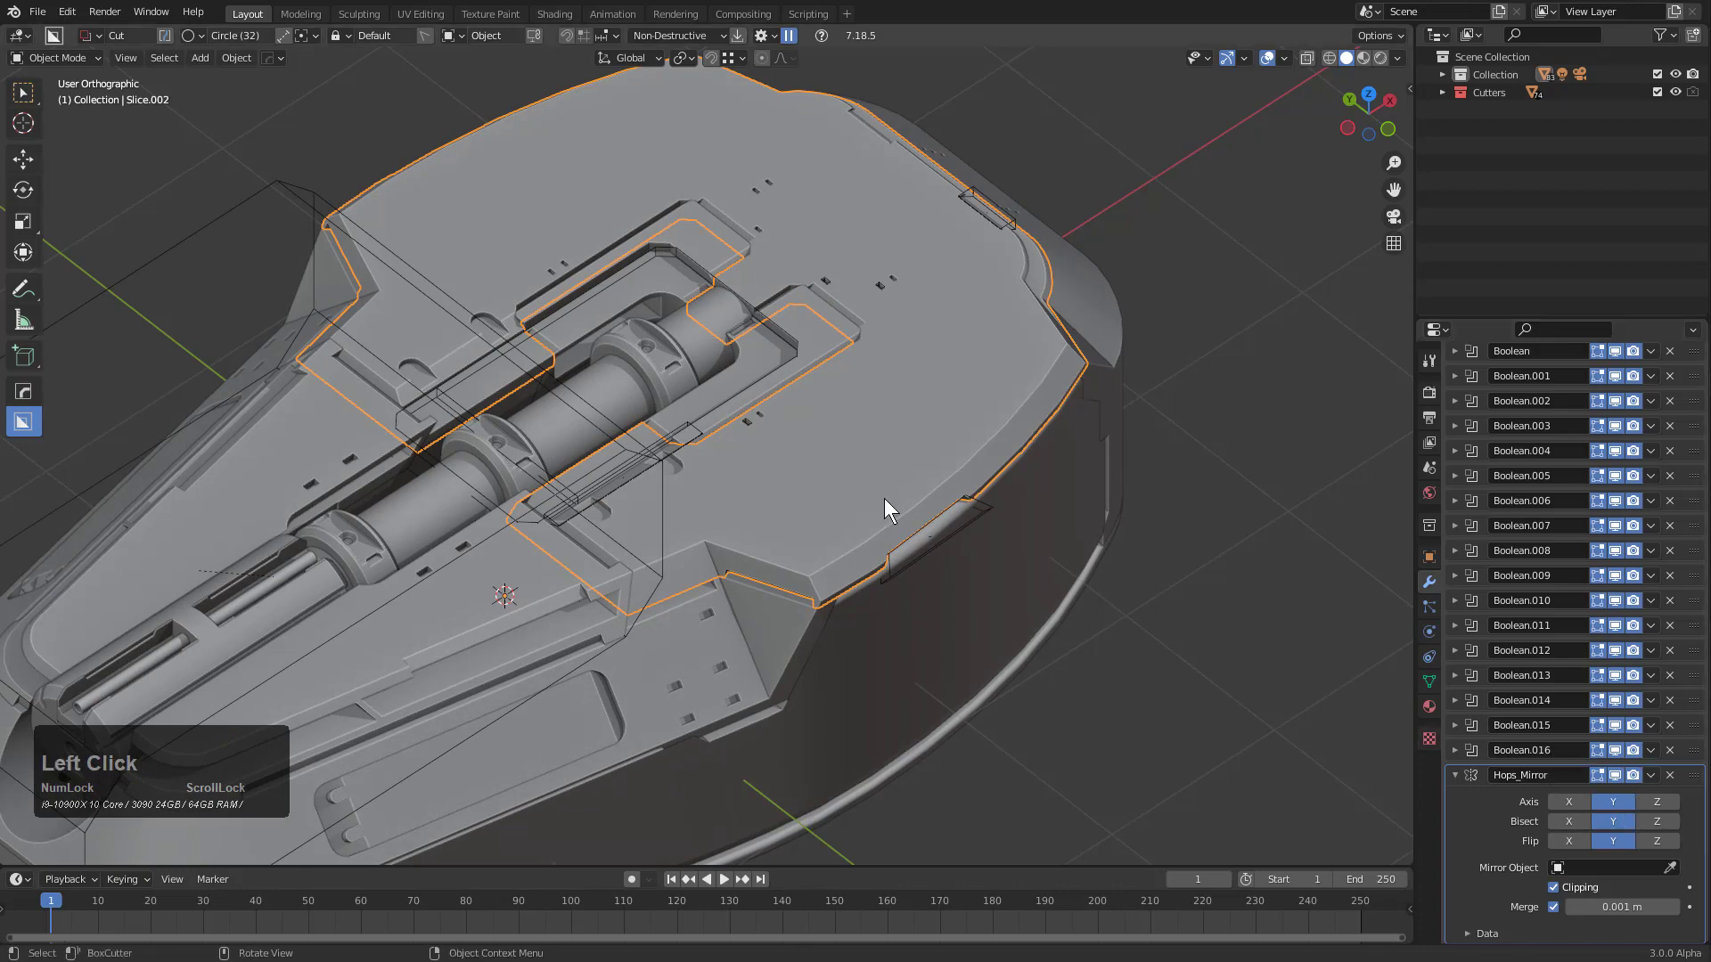
Auto-scroll through the rear hull plate's modifiers with Ever Scroll, trying interval times of 0.600 and 0.100
{"action": "key", "text": "grave"}
{"action": "scroll", "coordinate": [897, 468], "scroll_direction": "up", "scroll_amount": 1}
{"action": "middle_click_drag", "start_coordinate": [689, 382], "coordinate": [890, 383]}
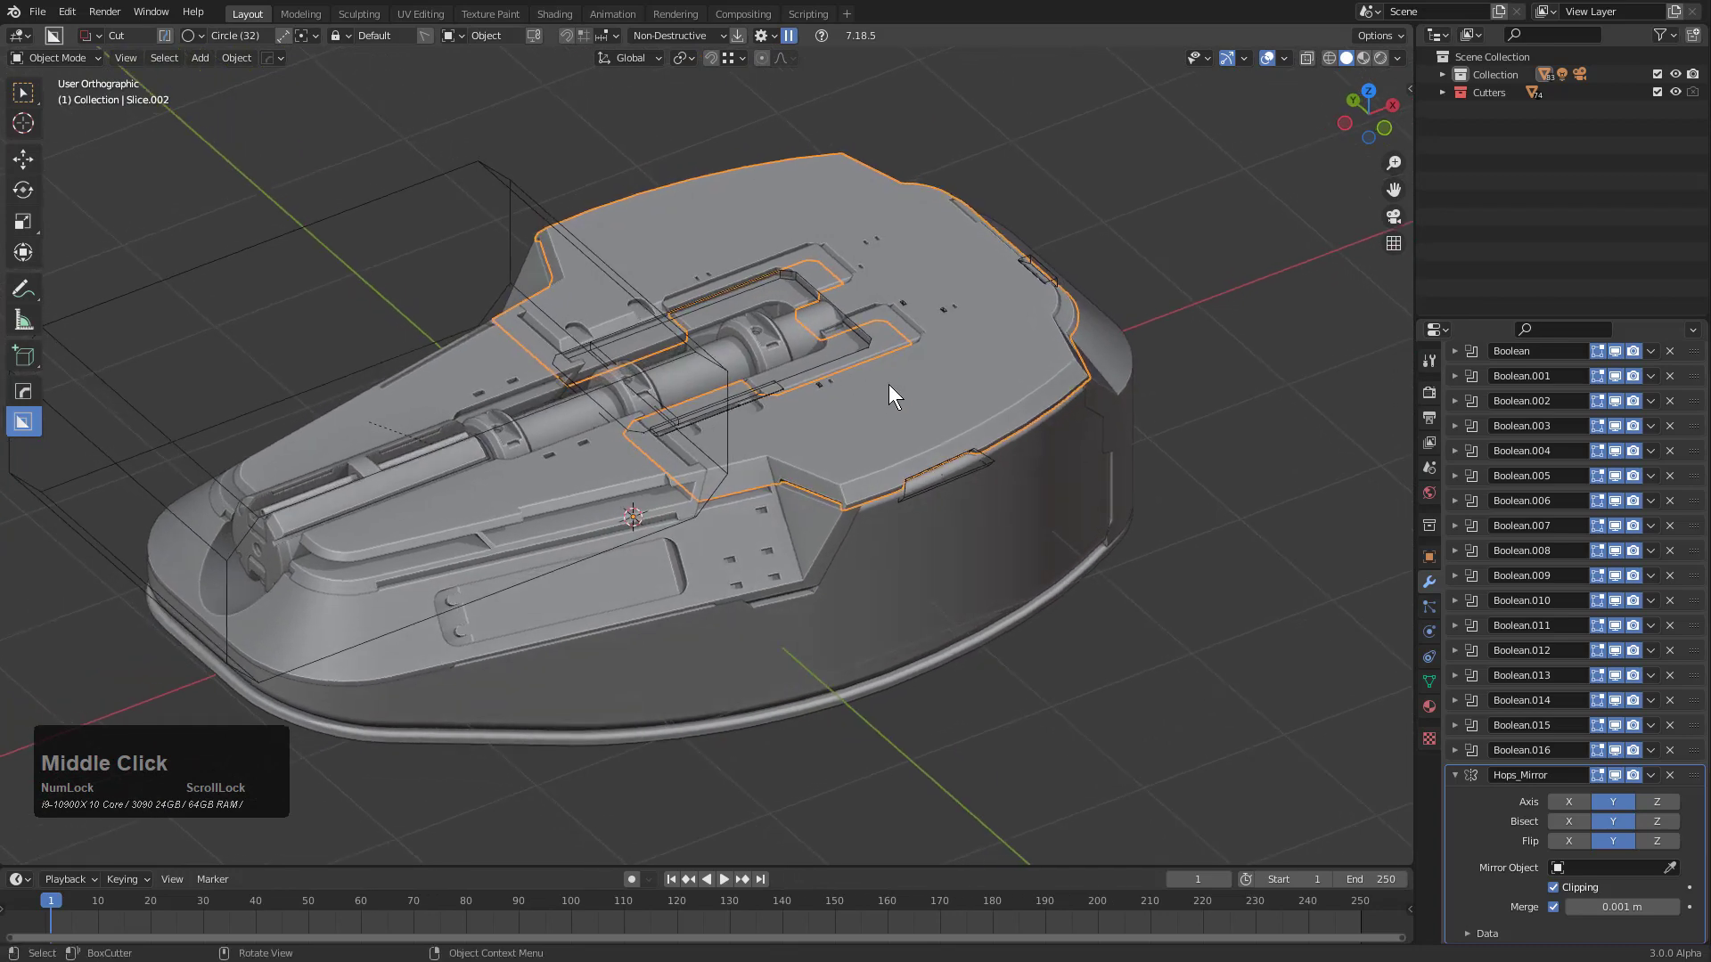
{"action": "key", "text": "q"}
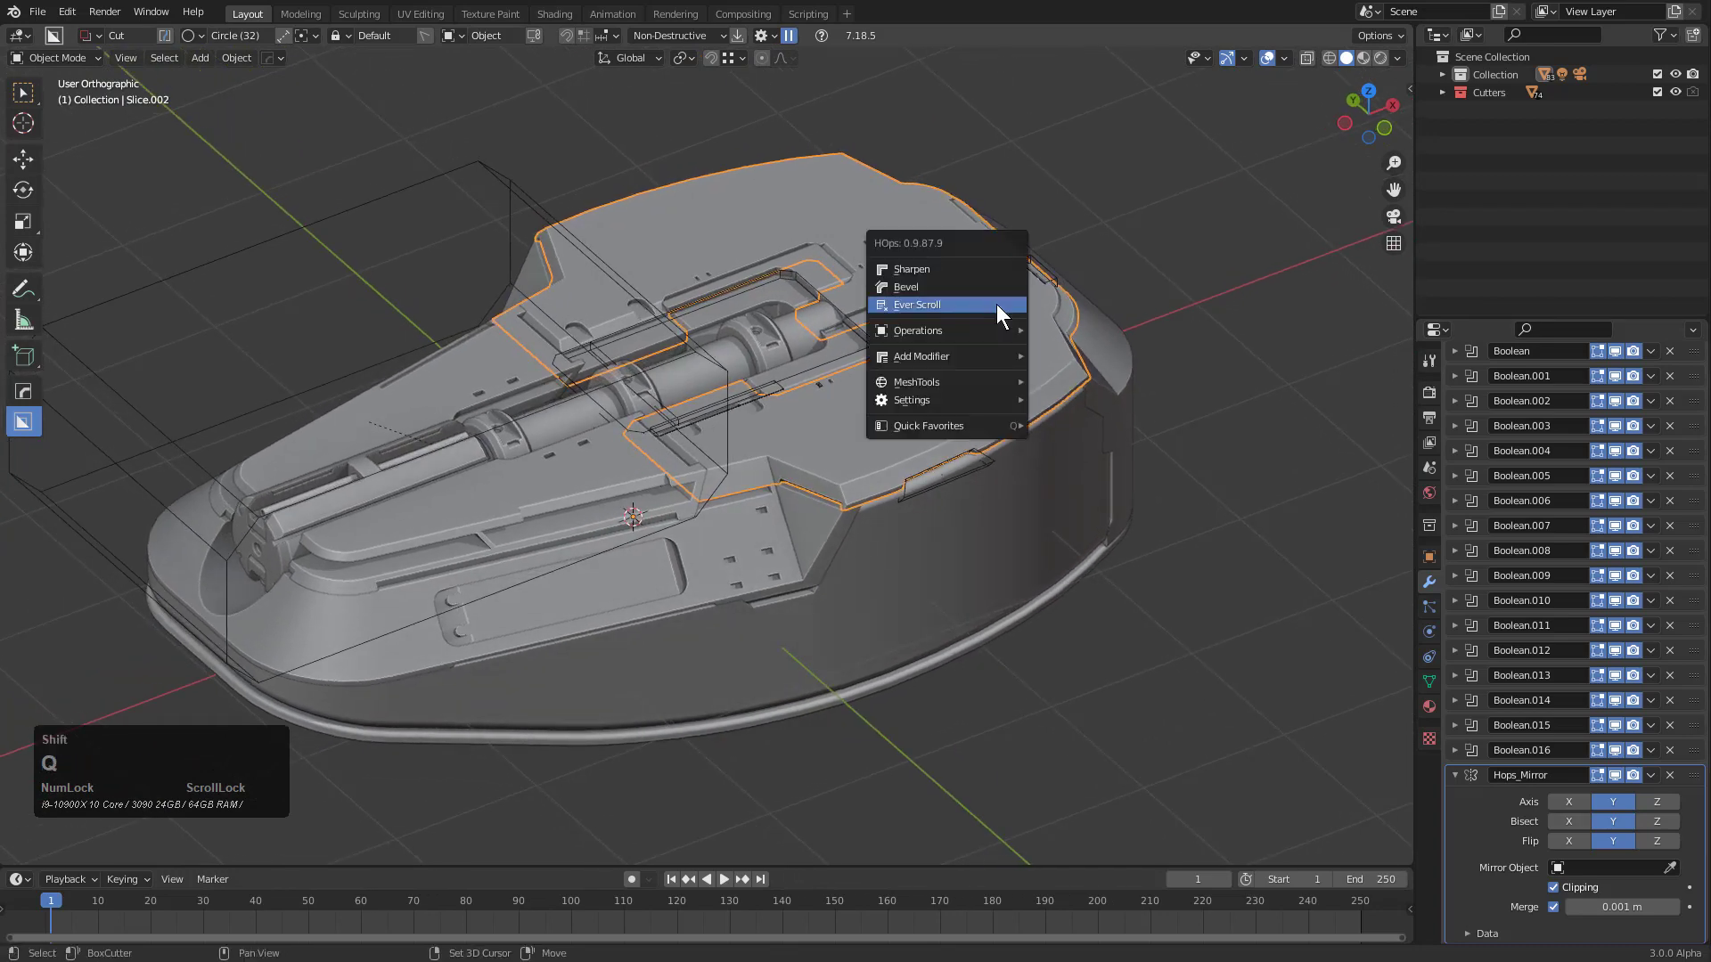
{"action": "left_click", "coordinate": [997, 304]}
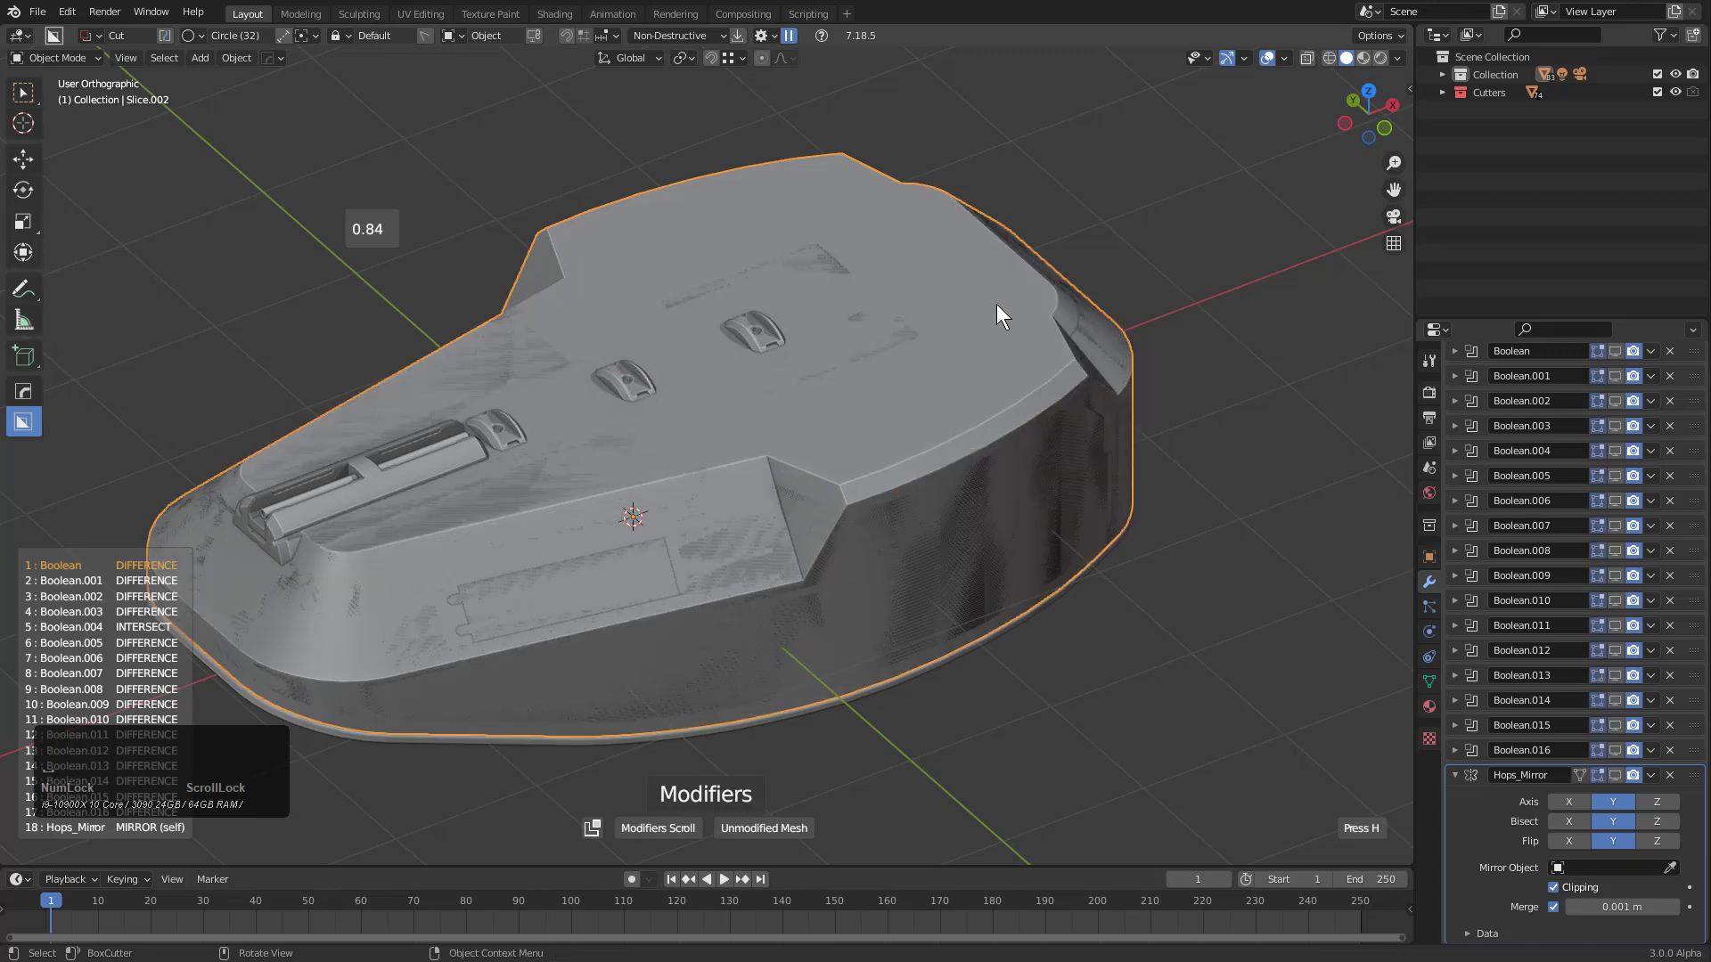
{"action": "scroll", "coordinate": [997, 305], "scroll_direction": "up", "scroll_amount": 9}
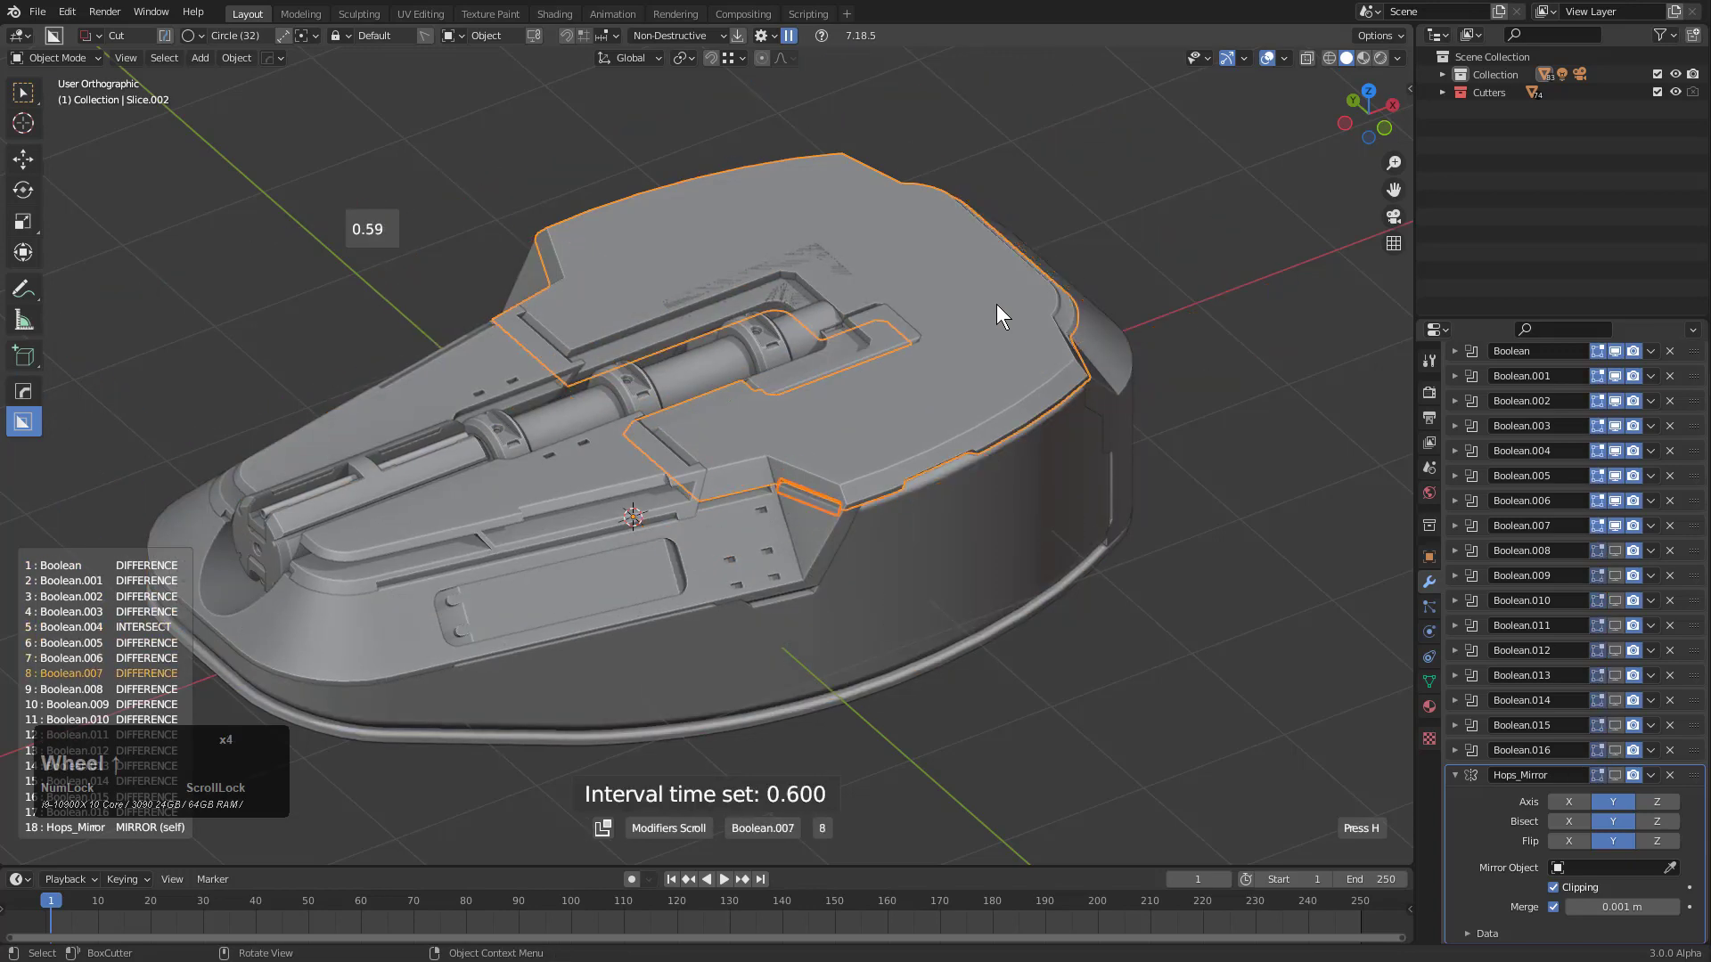
{"action": "scroll", "coordinate": [995, 303], "scroll_direction": "down", "scroll_amount": 3}
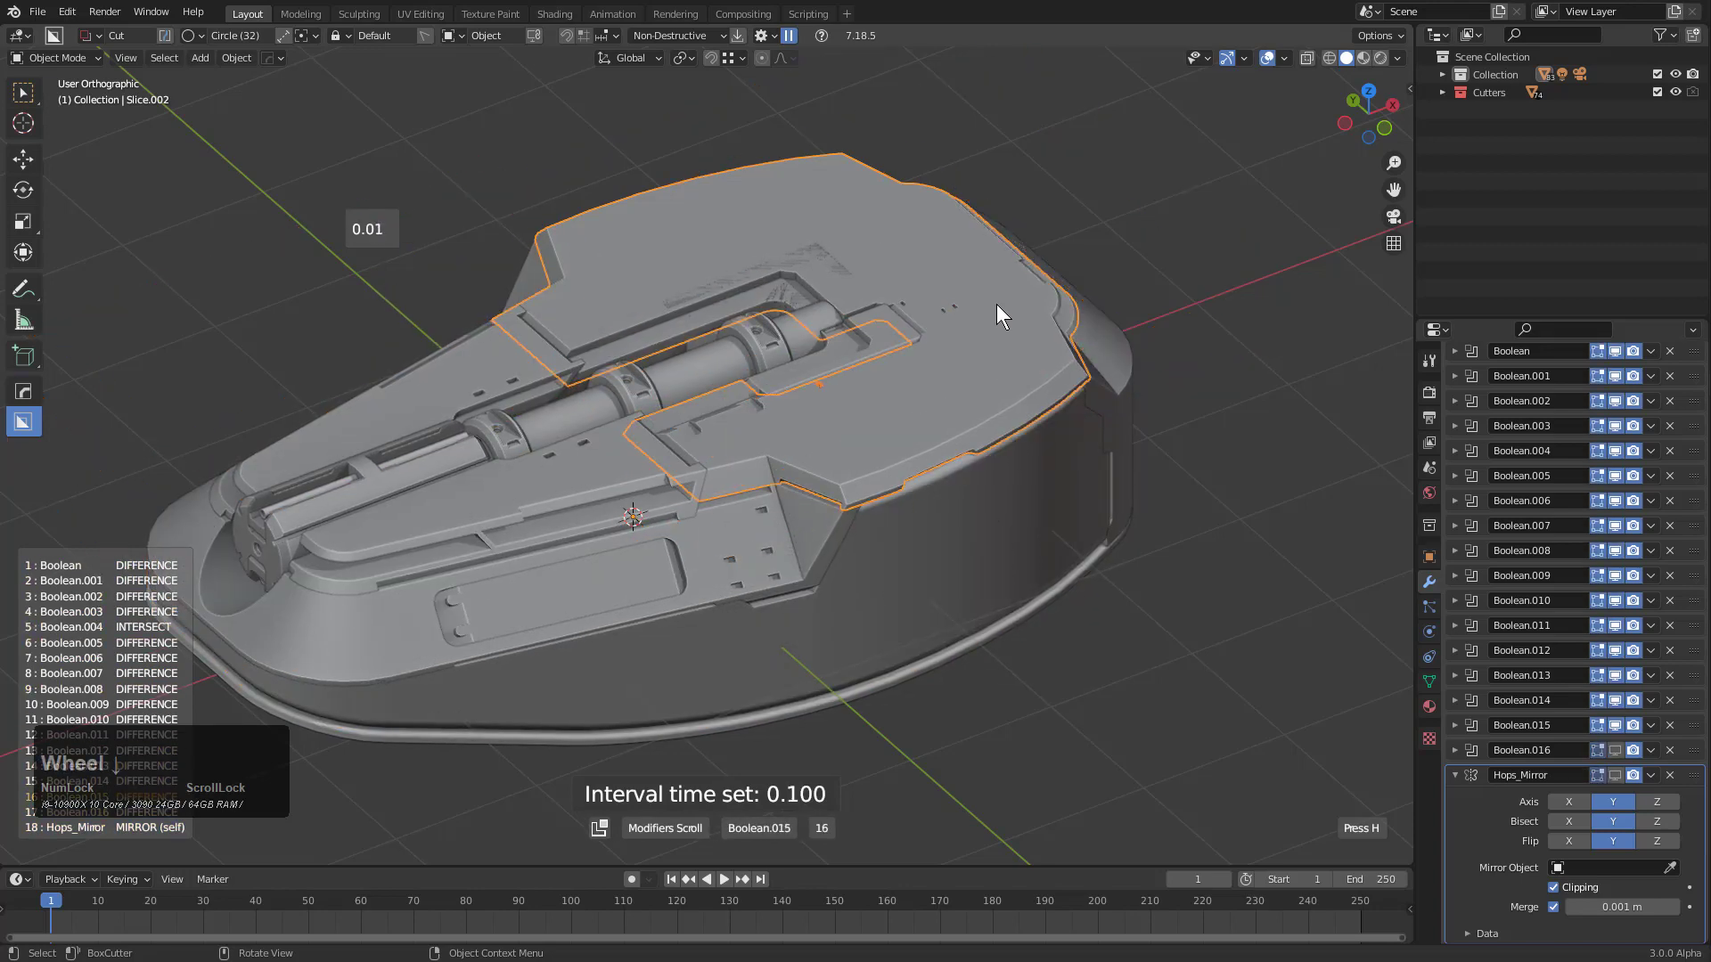
{"action": "right_click", "coordinate": [996, 305]}
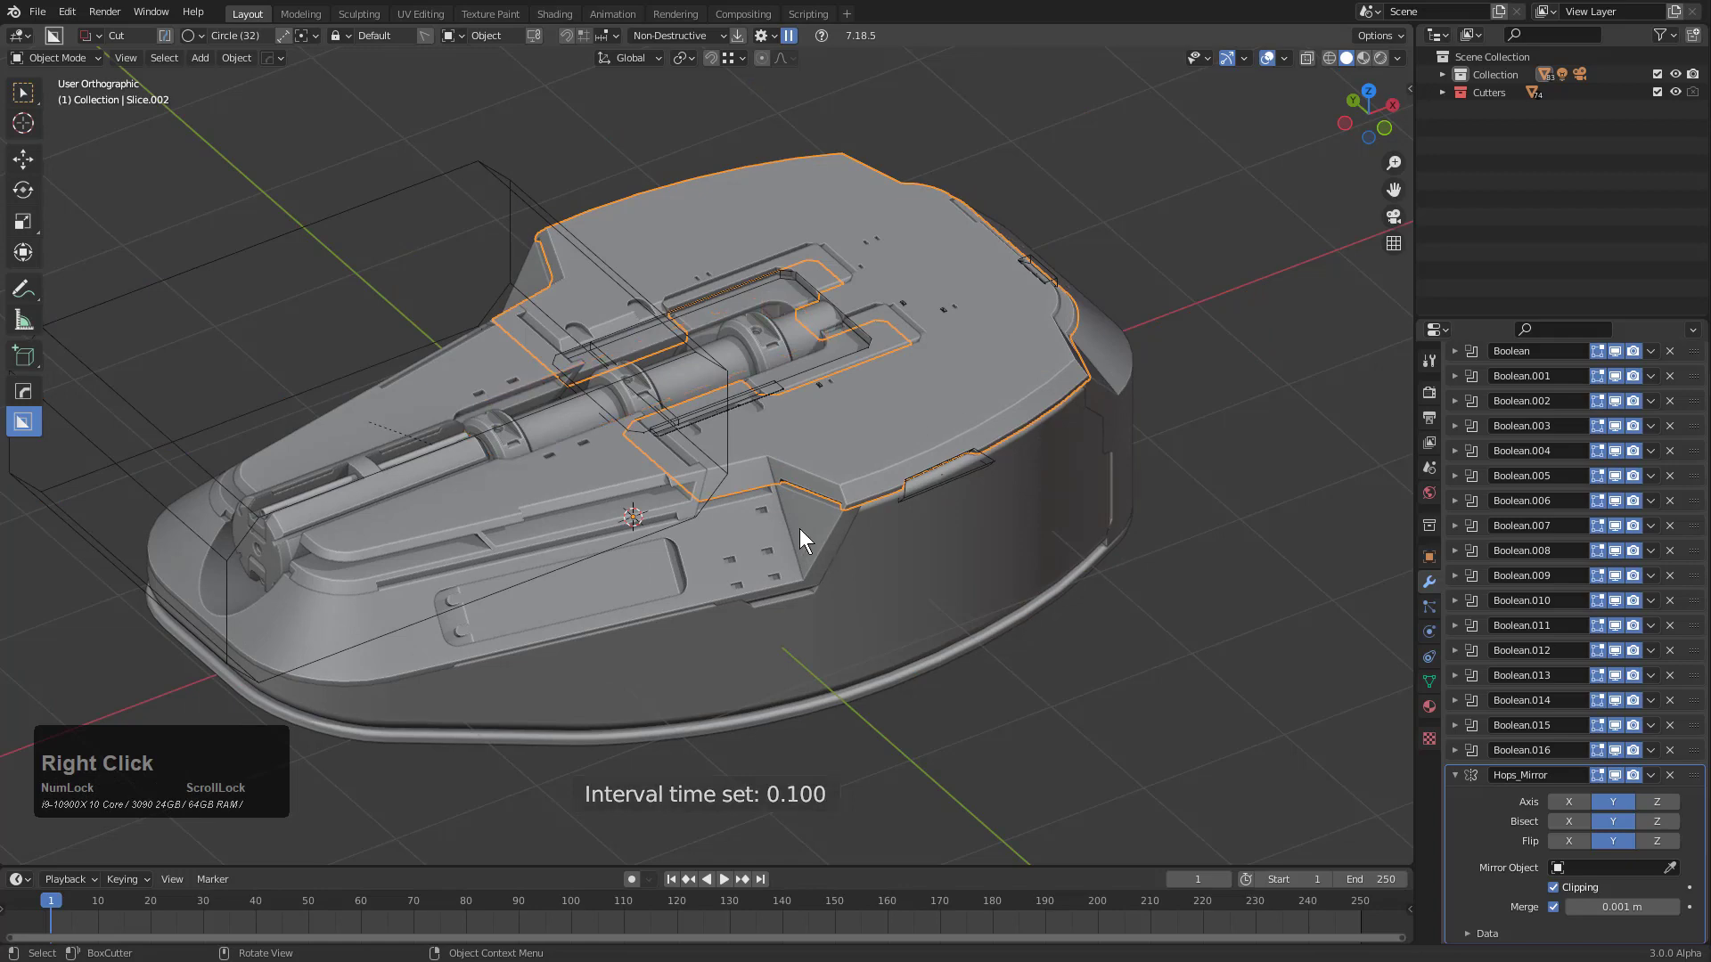
Auto-scroll the front hull plate's modifiers with Ever Scroll in the expanded modifier list, pausing and resuming playback
{"action": "key", "text": "q"}
{"action": "left_click", "coordinate": [940, 478]}
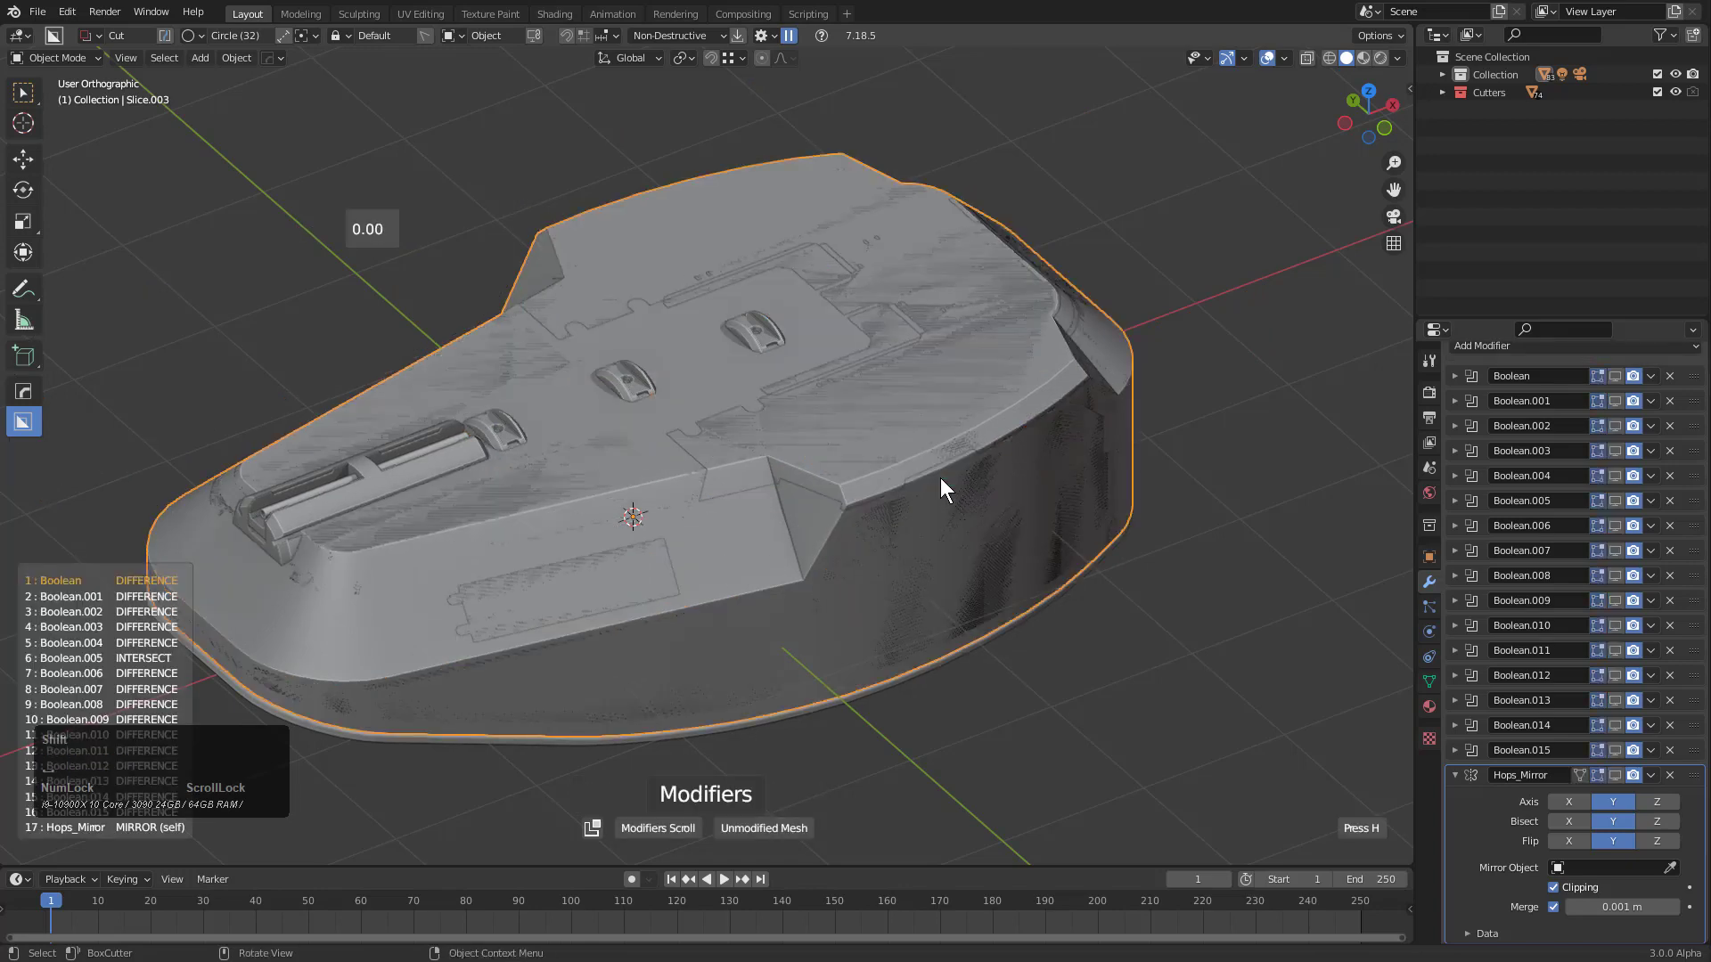
{"action": "scroll", "coordinate": [939, 478], "scroll_direction": "down", "scroll_amount": 8}
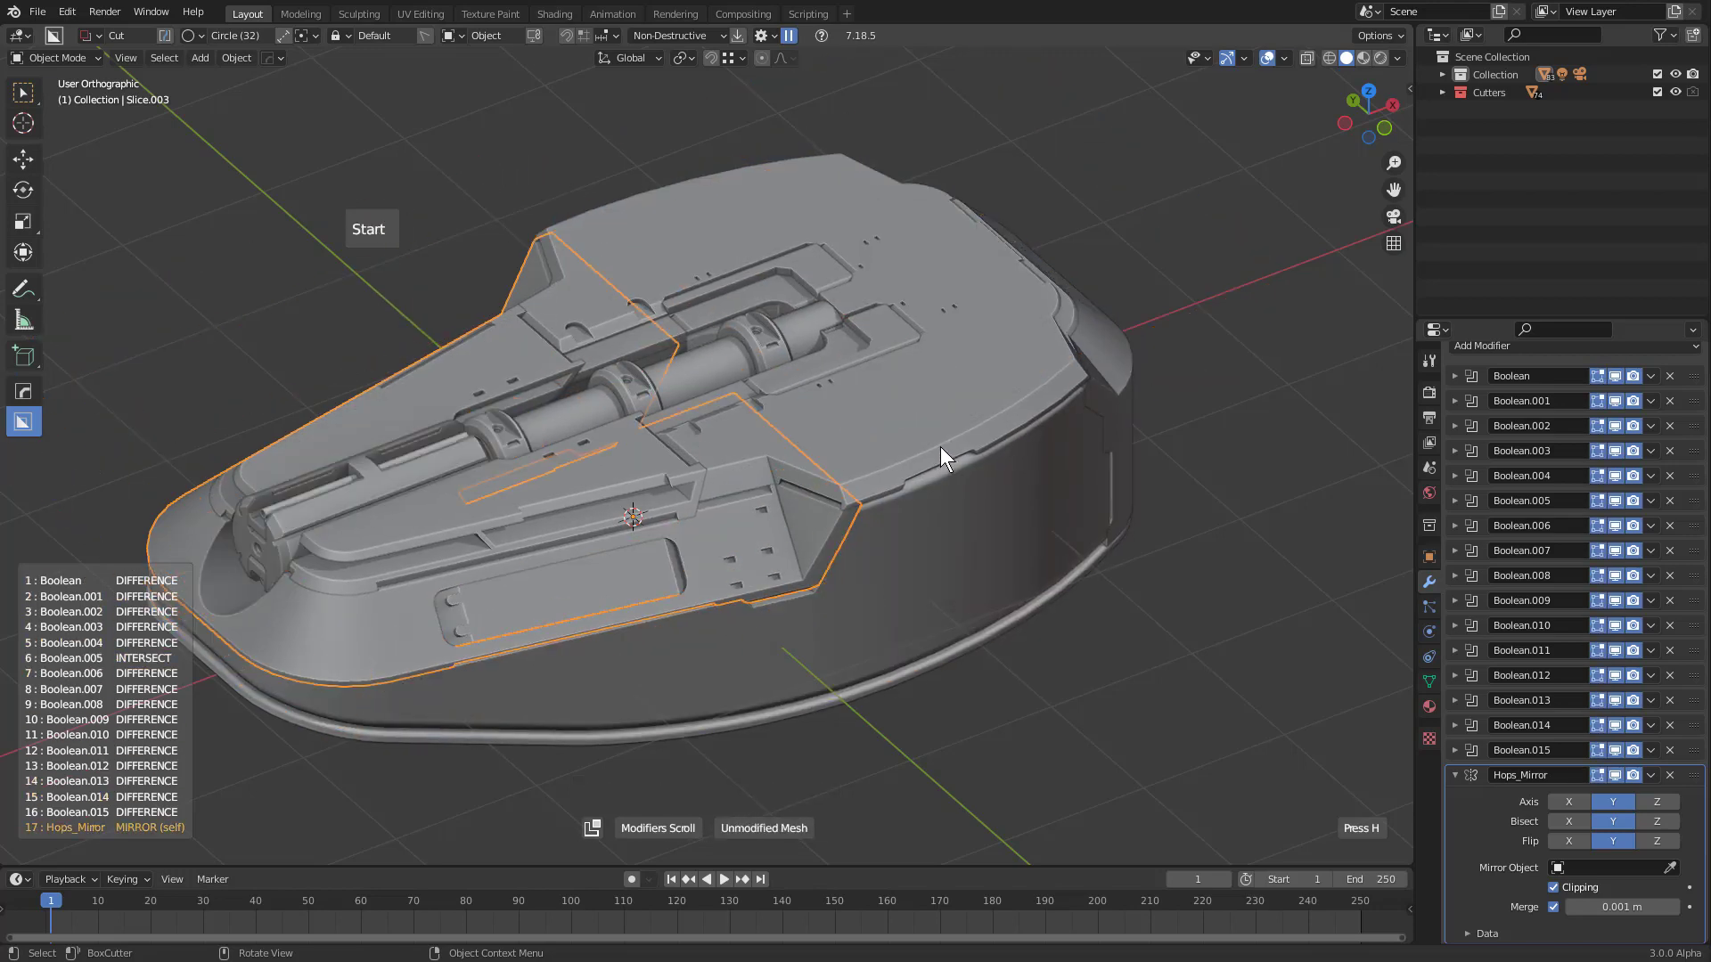
{"action": "key", "text": "Tab"}
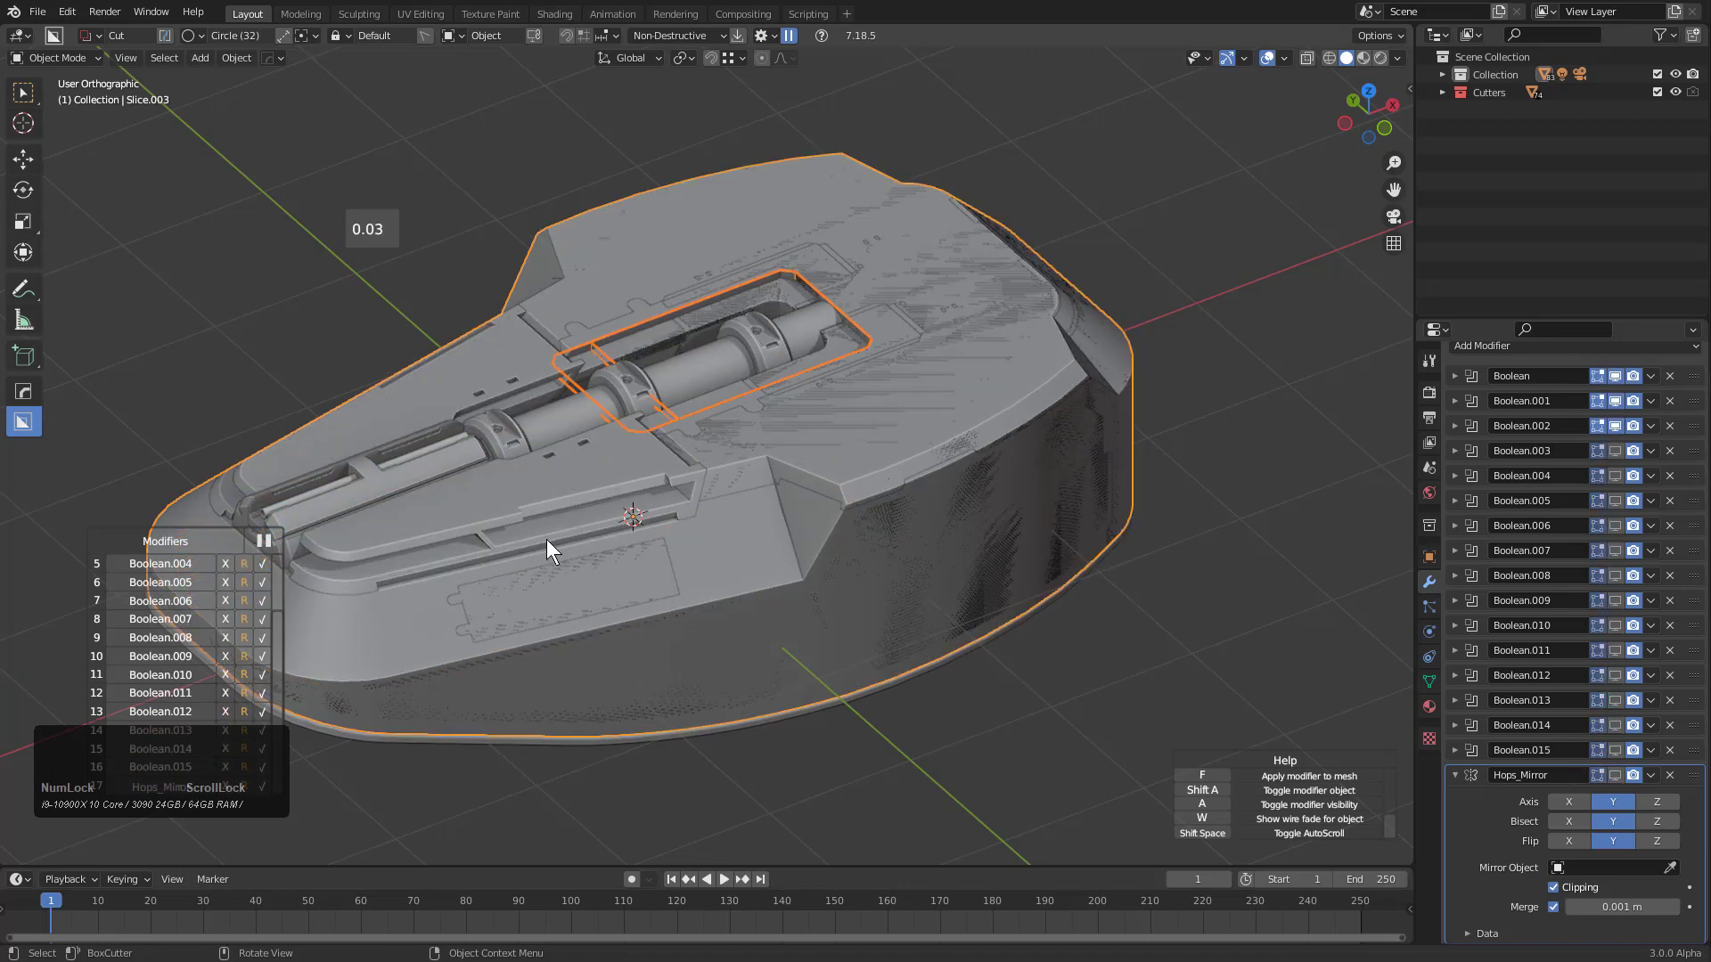
{"action": "left_click", "coordinate": [268, 542]}
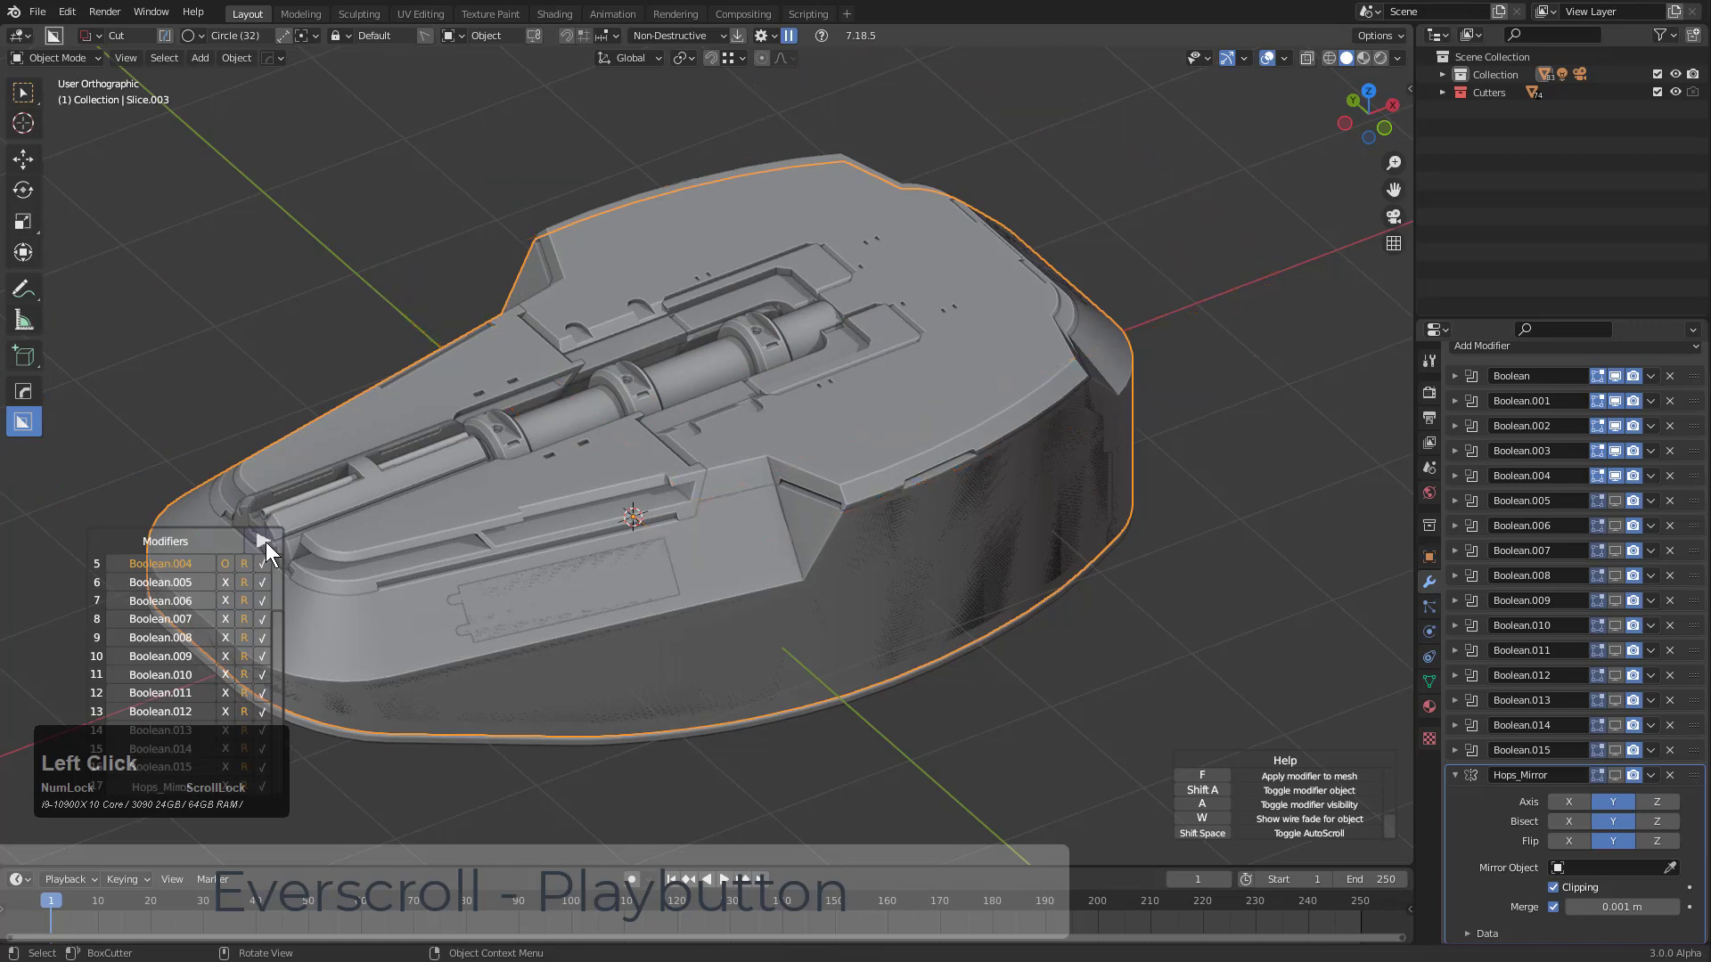
{"action": "left_click", "coordinate": [267, 541]}
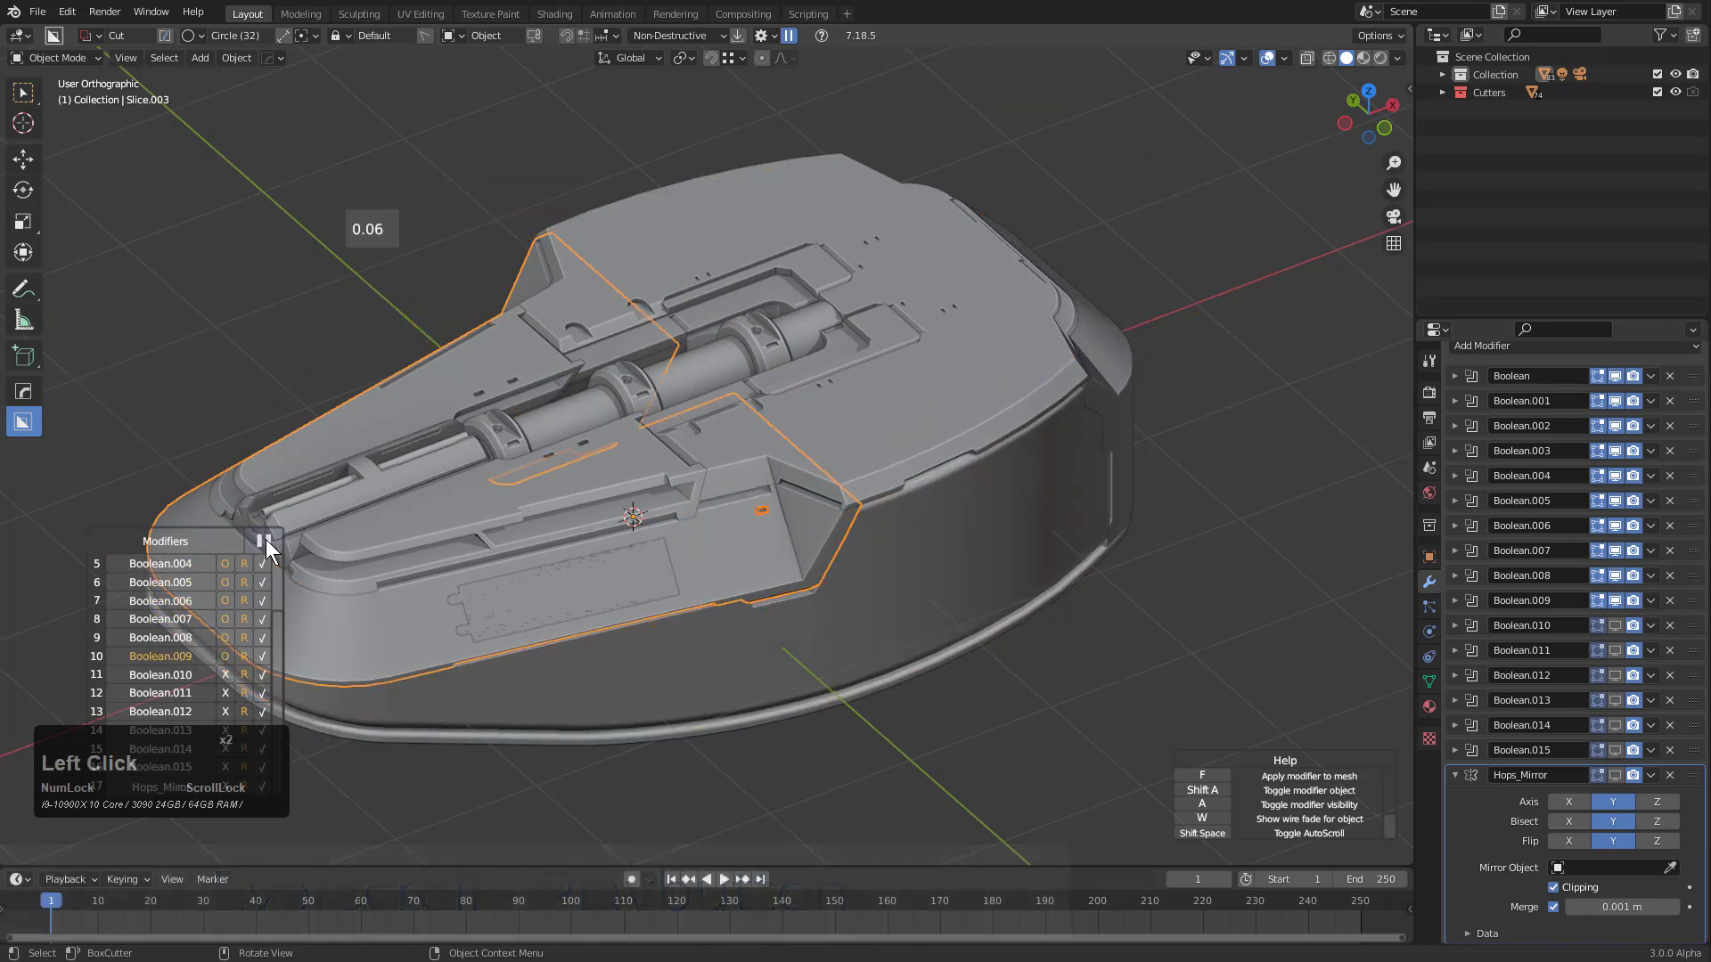
{"action": "double_click", "coordinate": [266, 536]}
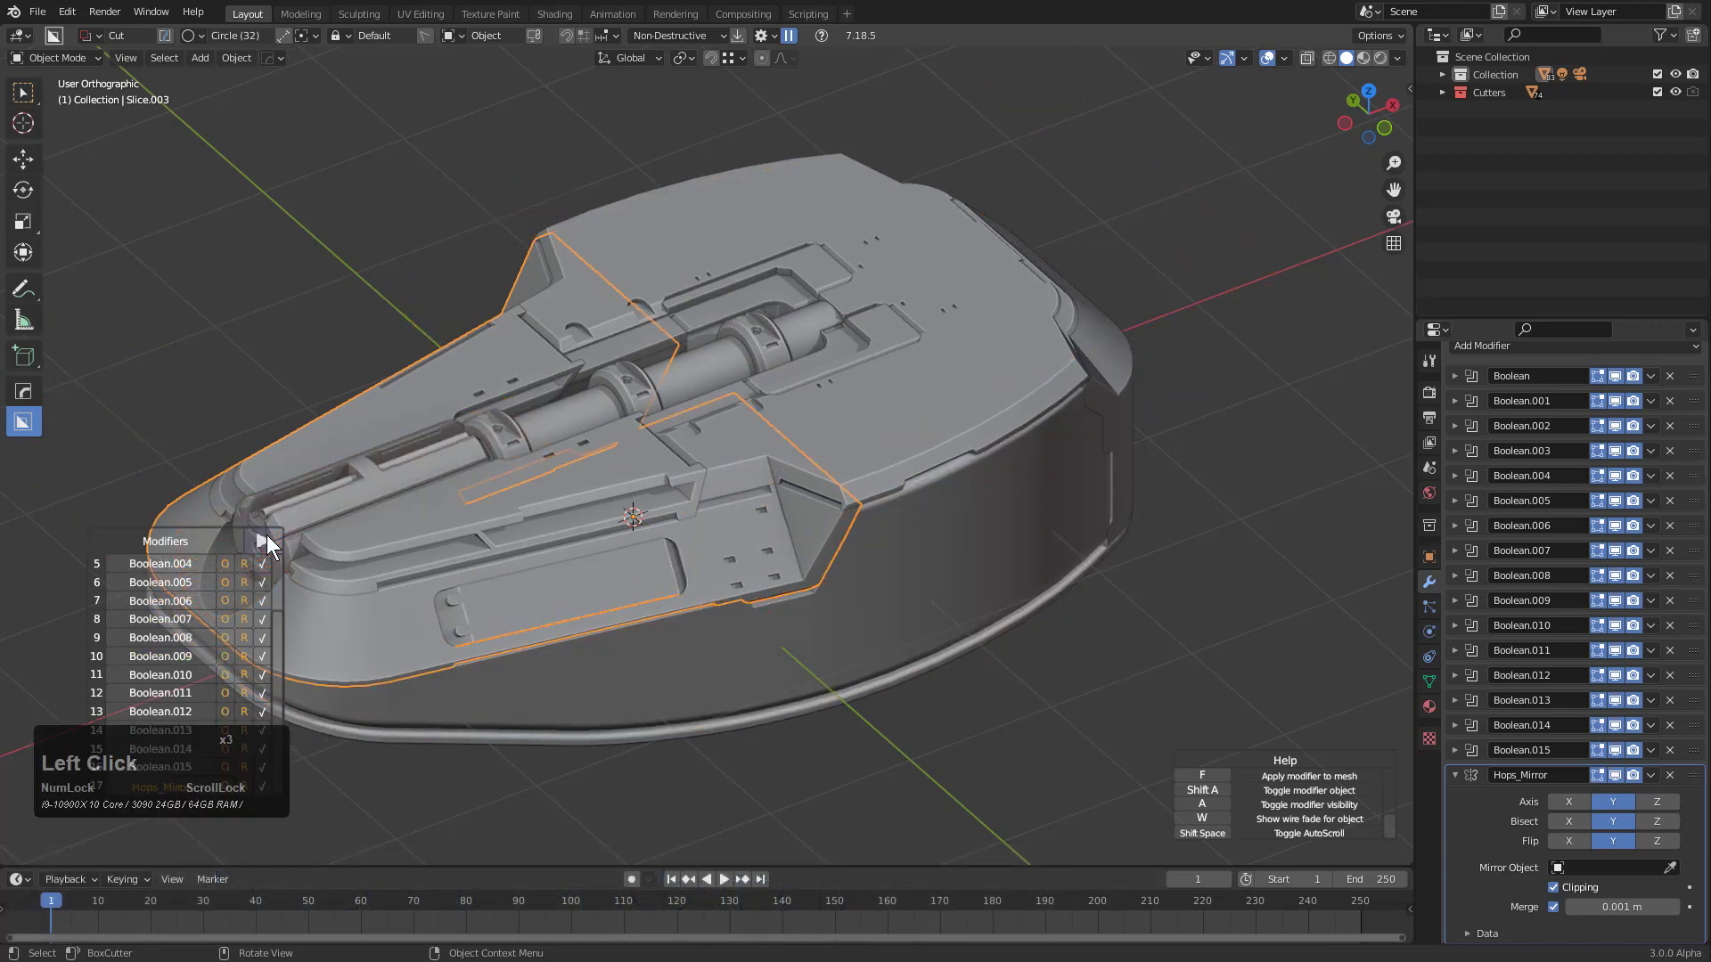
{"action": "left_click", "coordinate": [653, 398]}
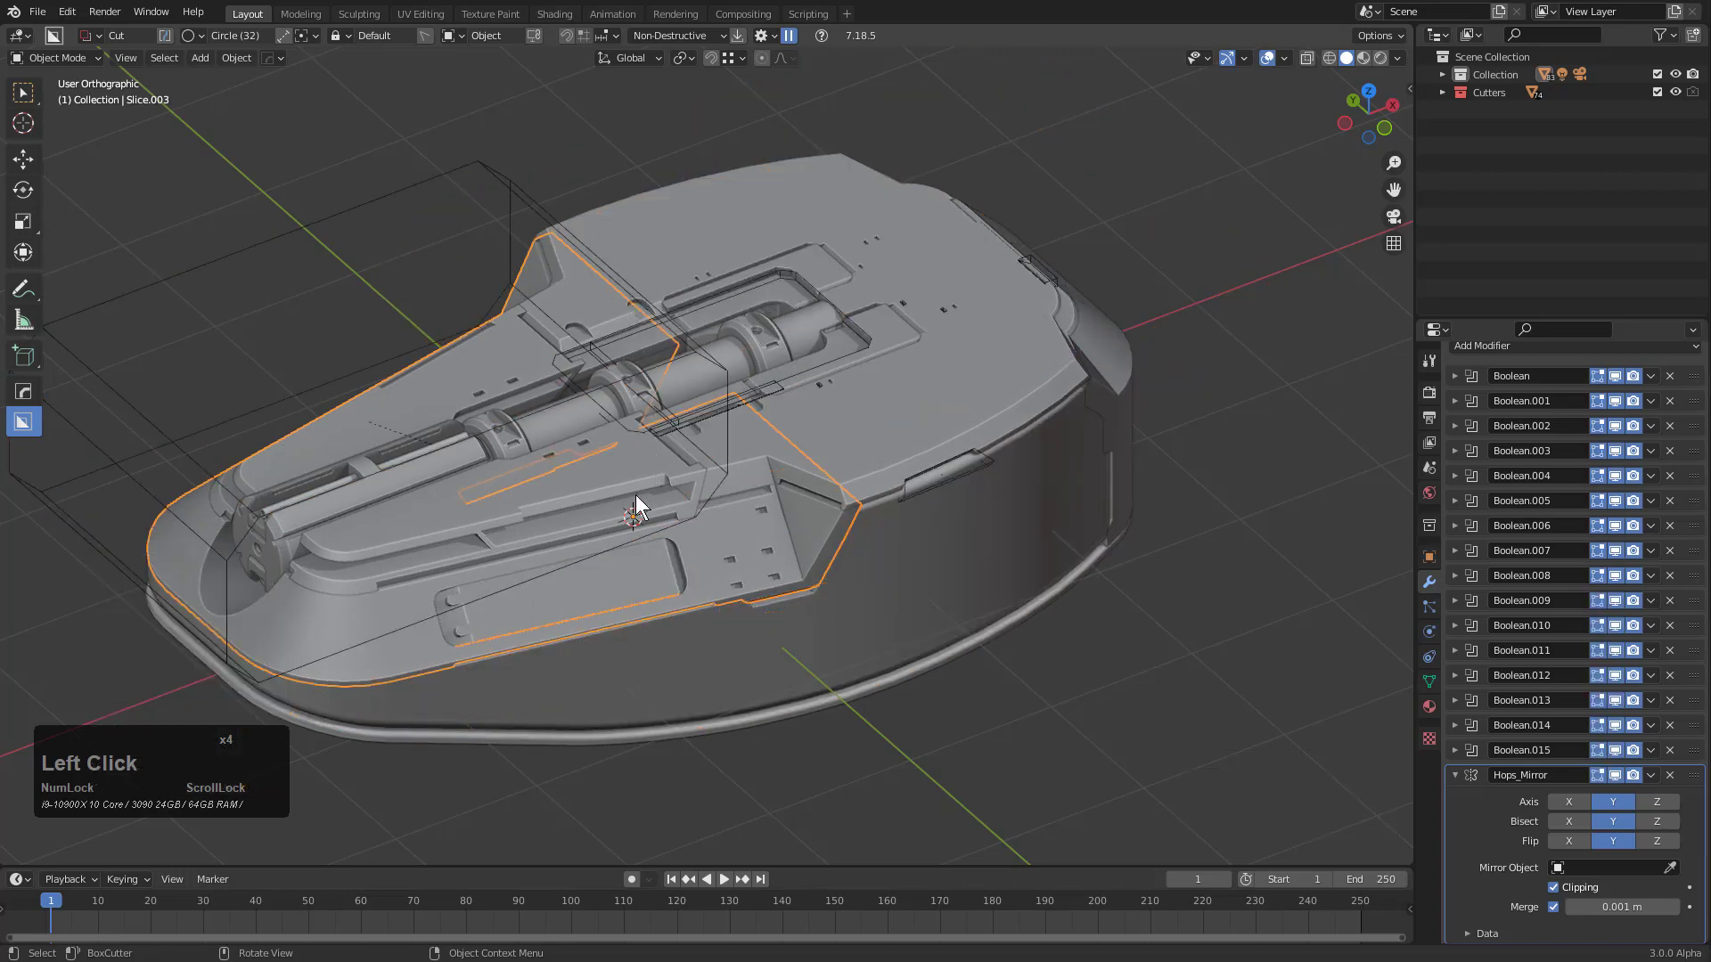
Run Modifier Scroll's modifiers mode on the front hull plate, expand its help list and toggle AutoScroll
{"action": "key", "text": "q"}
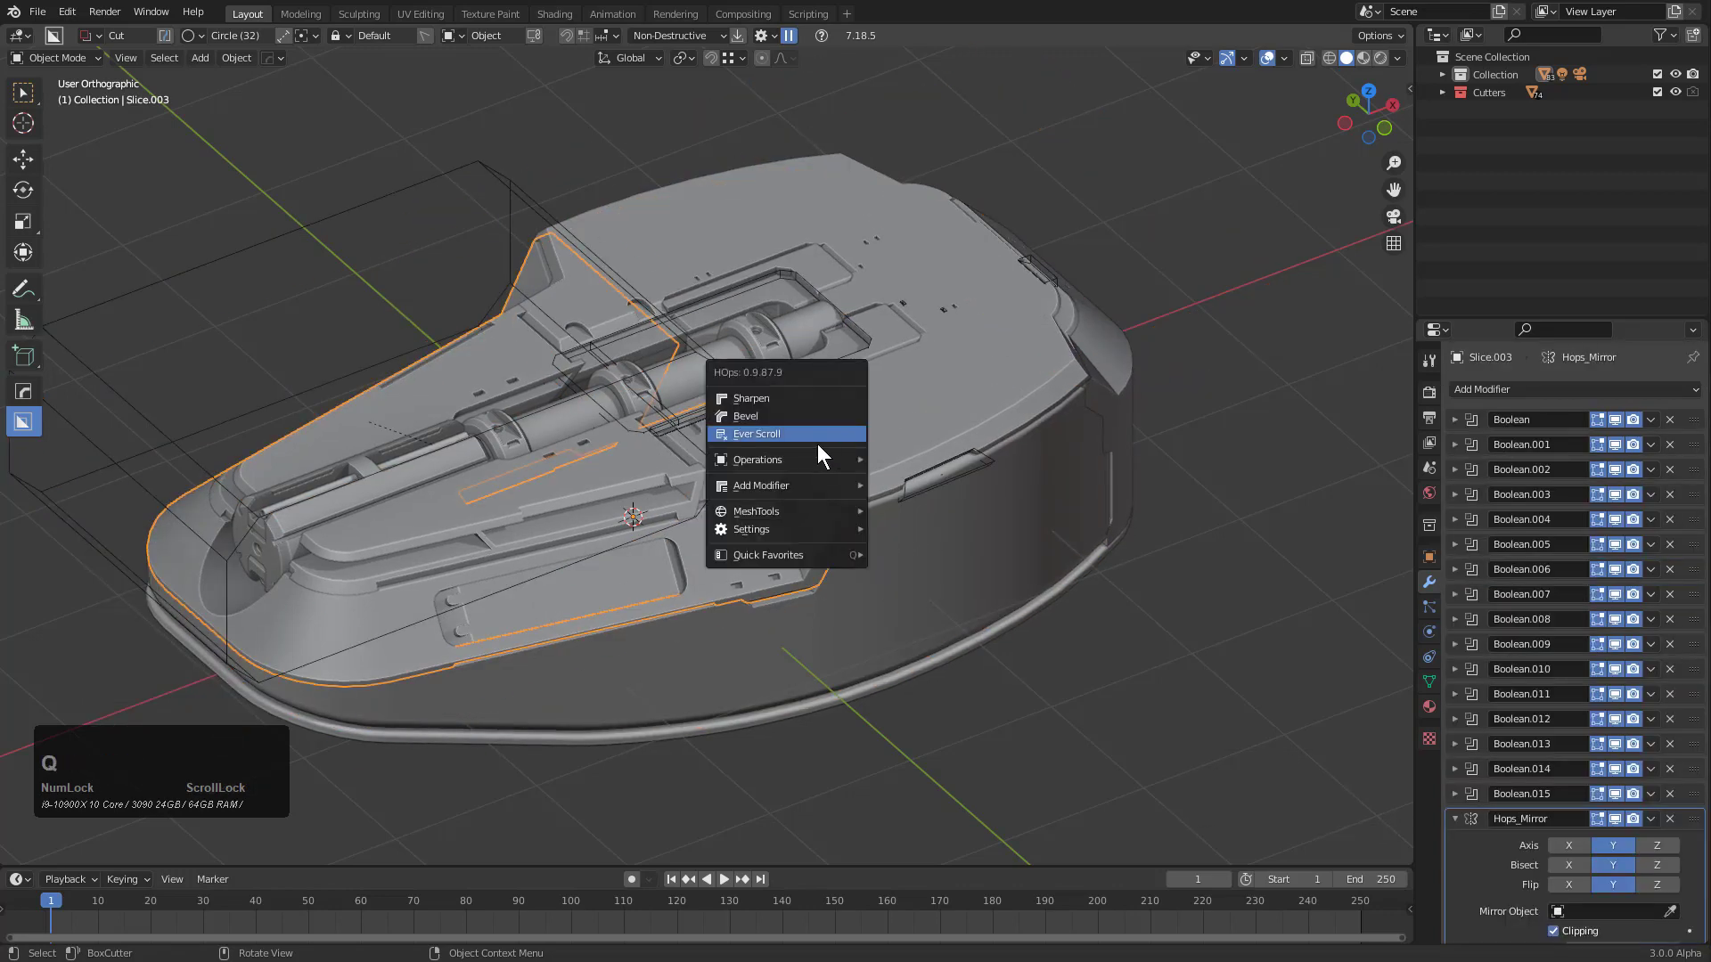
{"action": "mouse_move", "coordinate": [796, 462]}
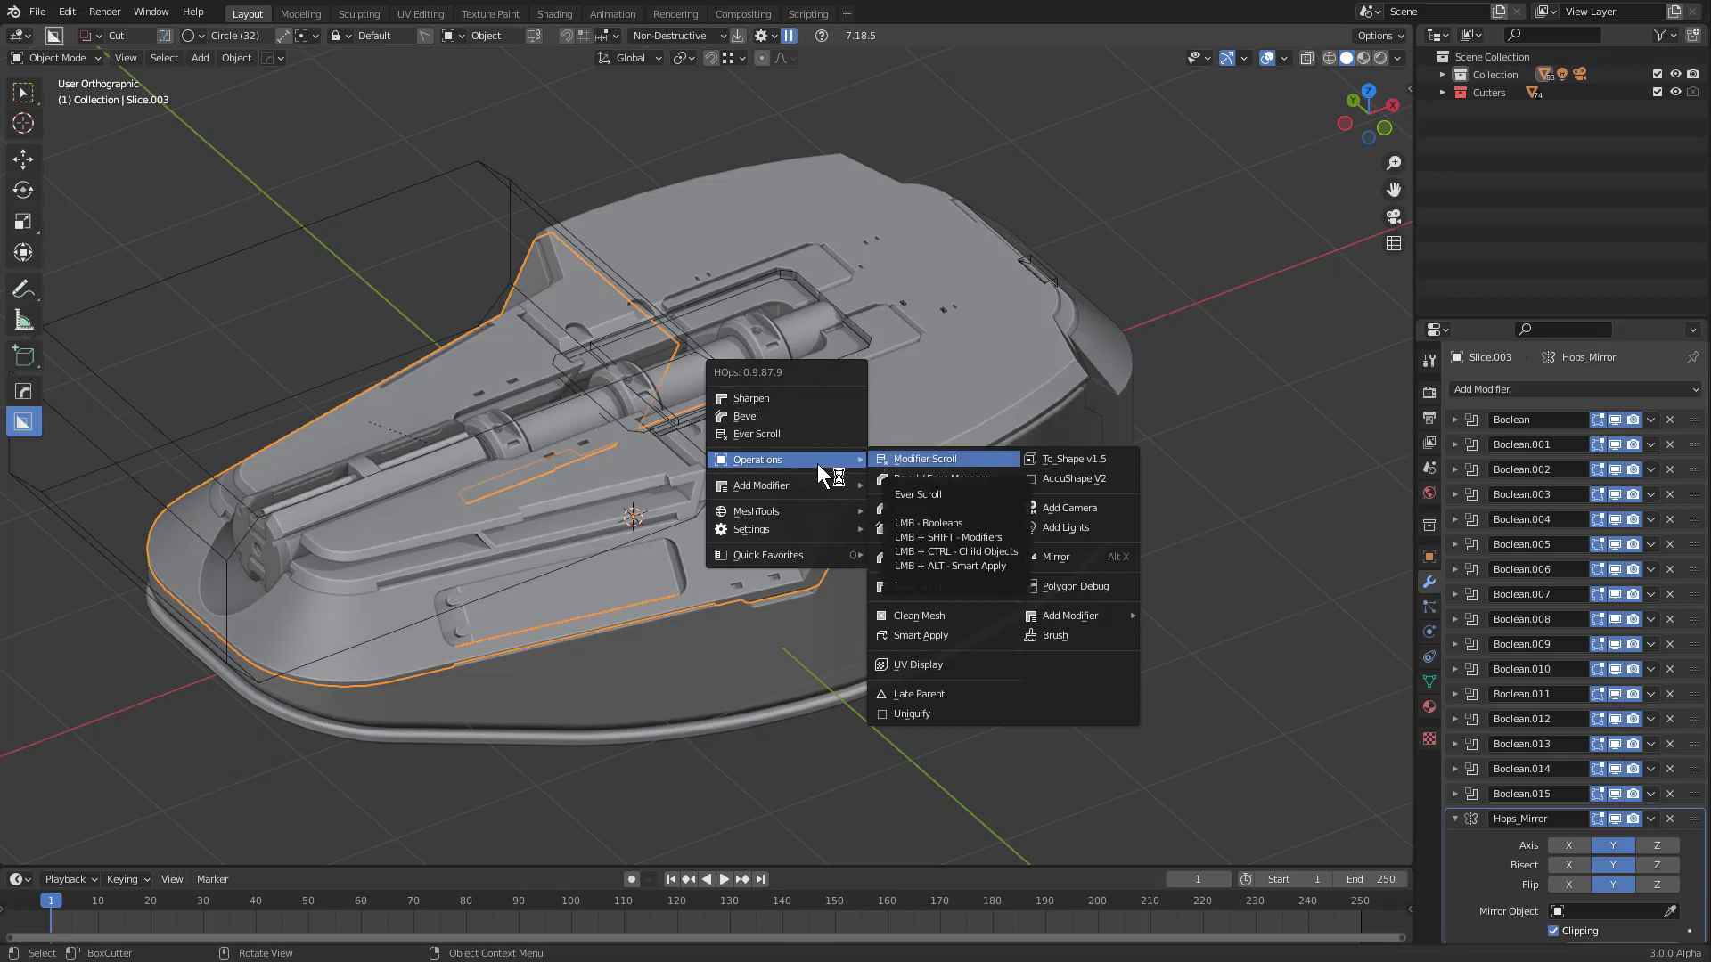
{"action": "left_click", "coordinate": [899, 456]}
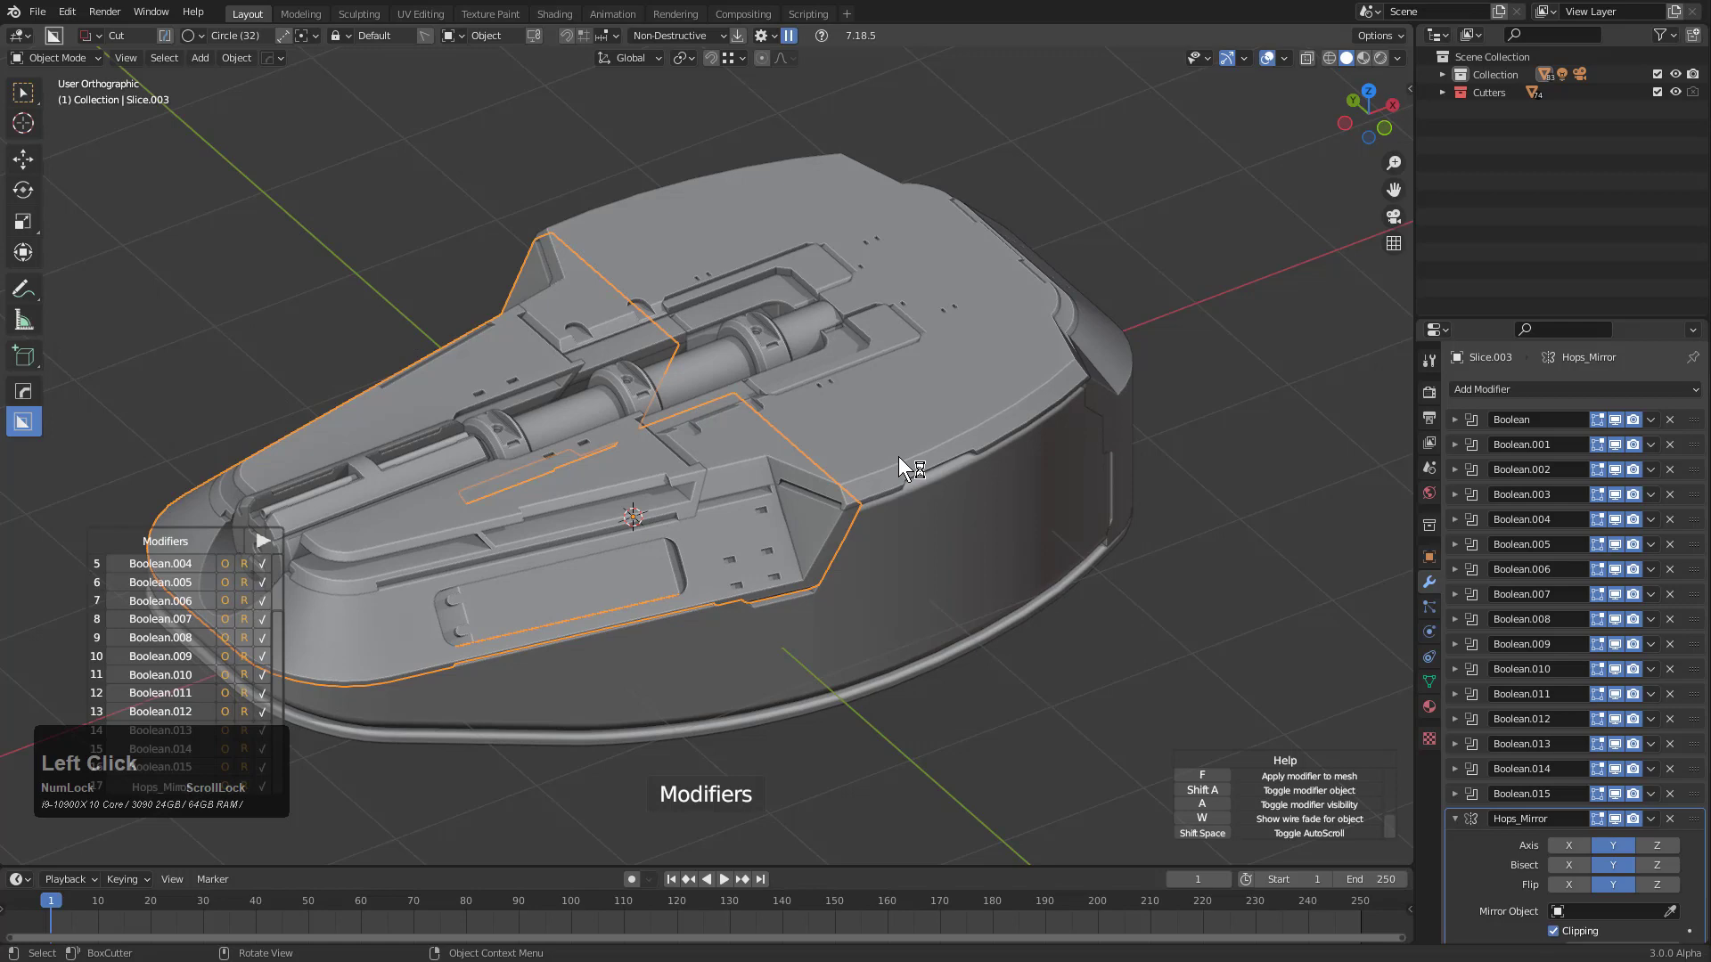
{"action": "left_click", "coordinate": [260, 542]}
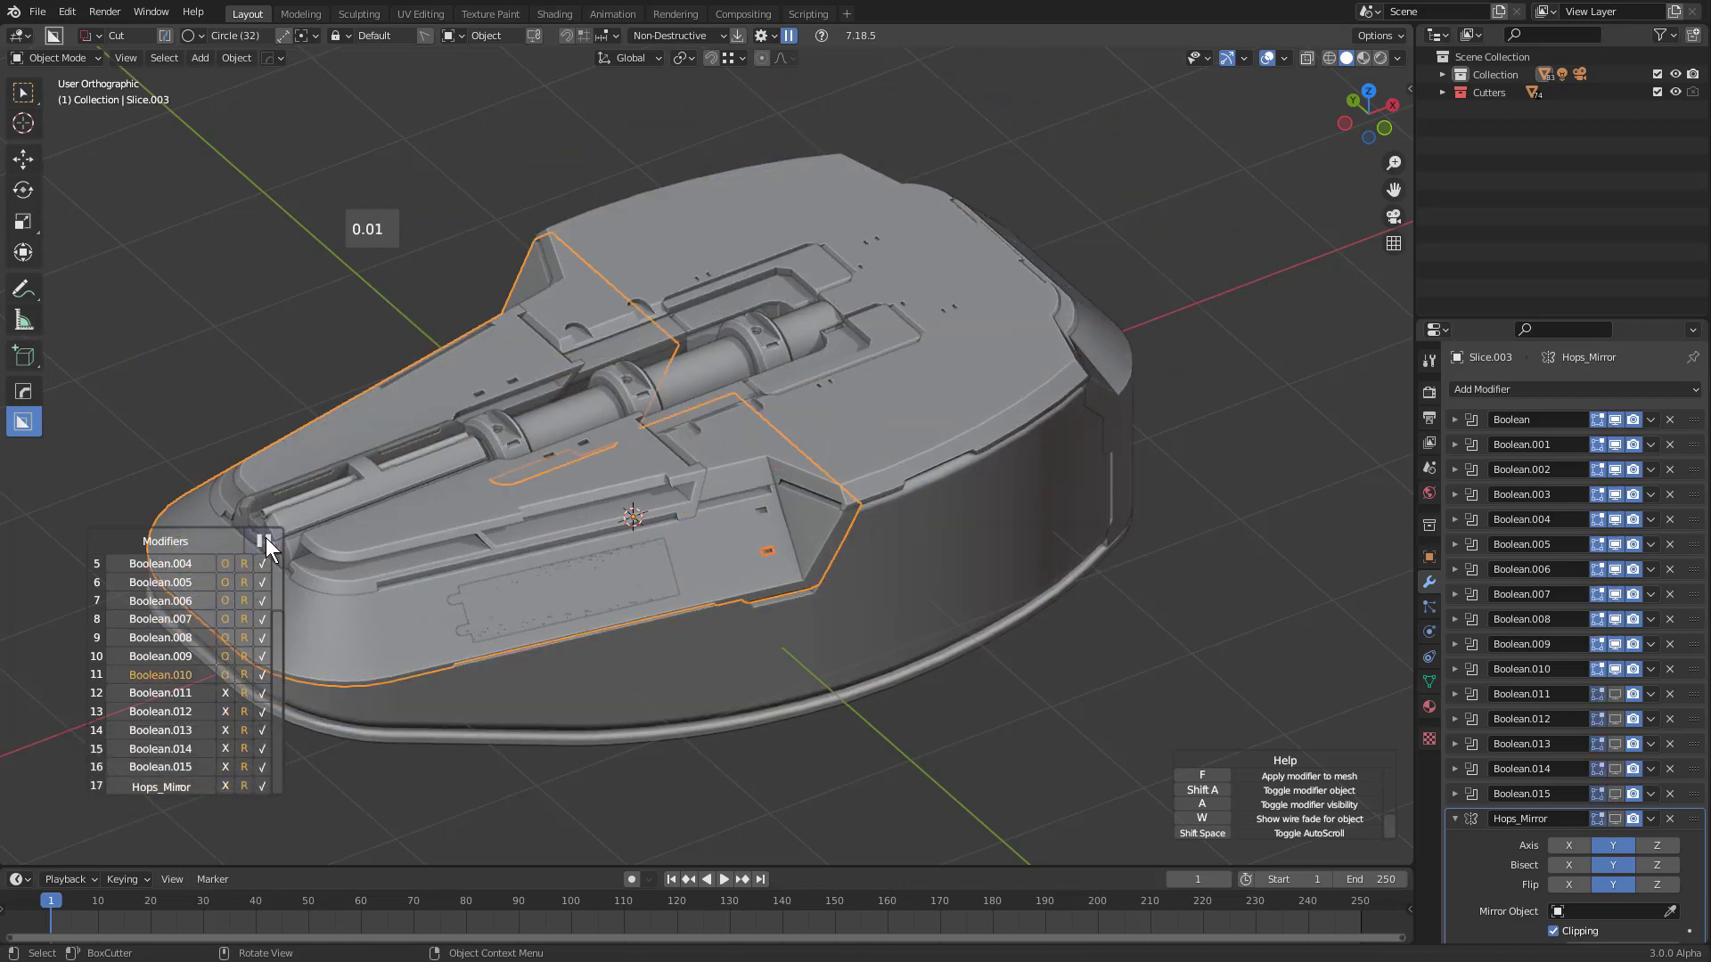
{"action": "left_click_drag", "start_coordinate": [1396, 748], "coordinate": [1419, 336]}
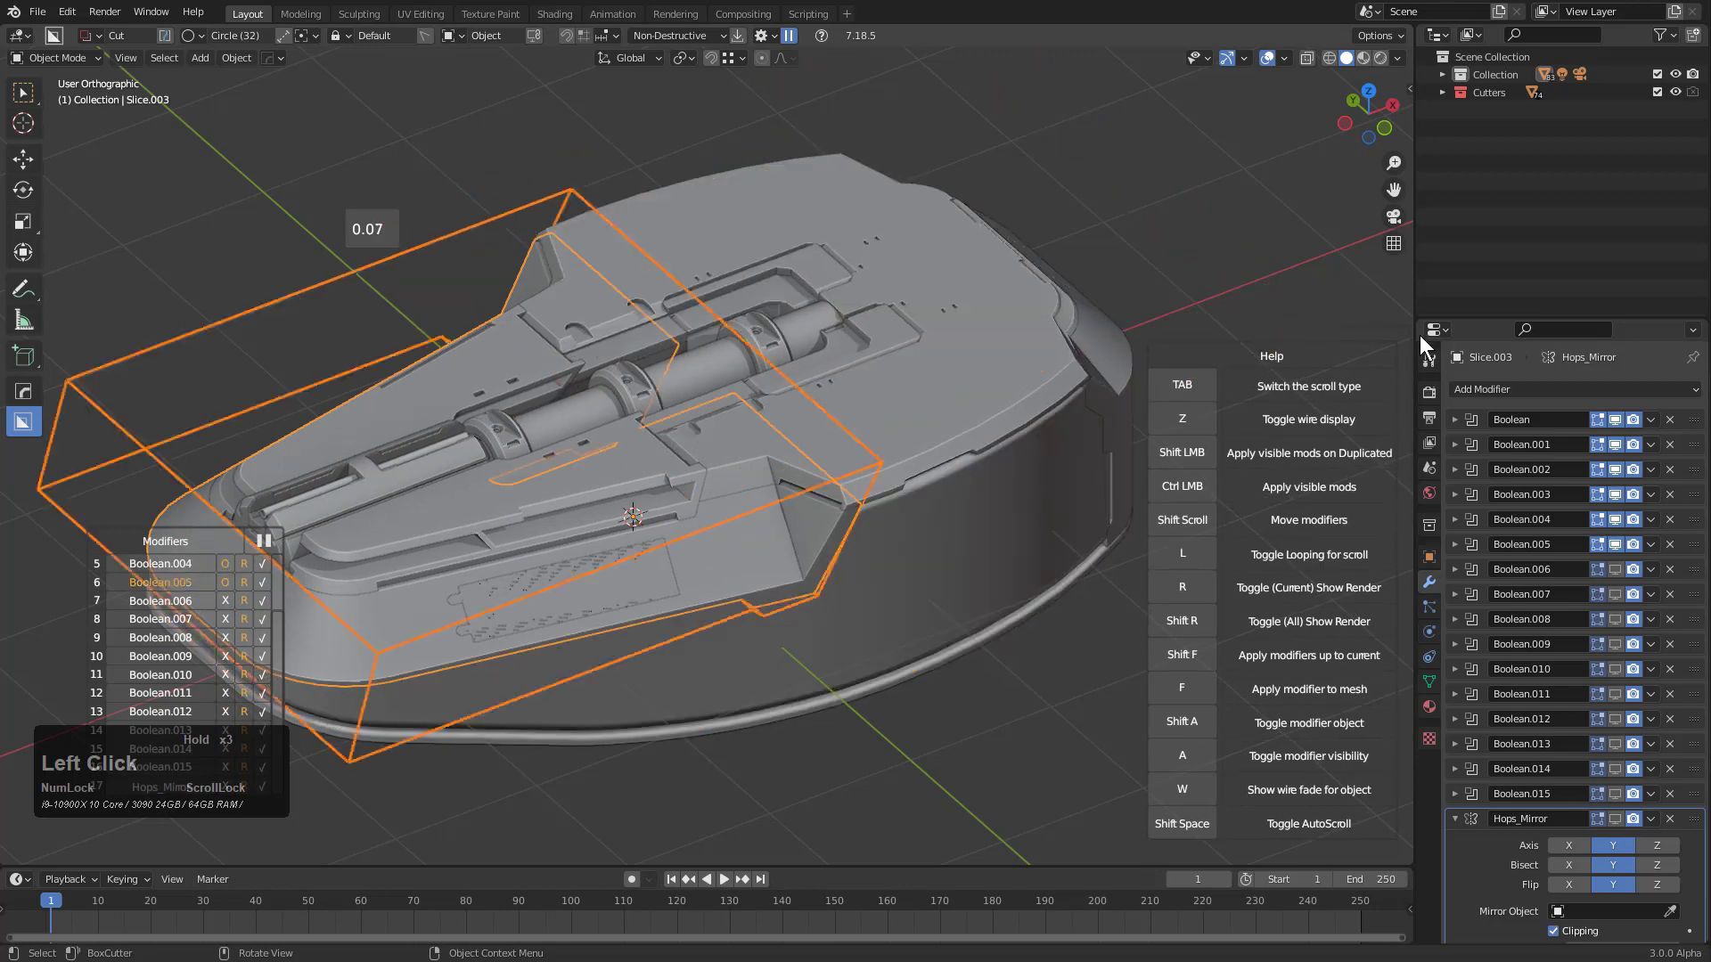
{"action": "left_click", "coordinate": [1195, 820]}
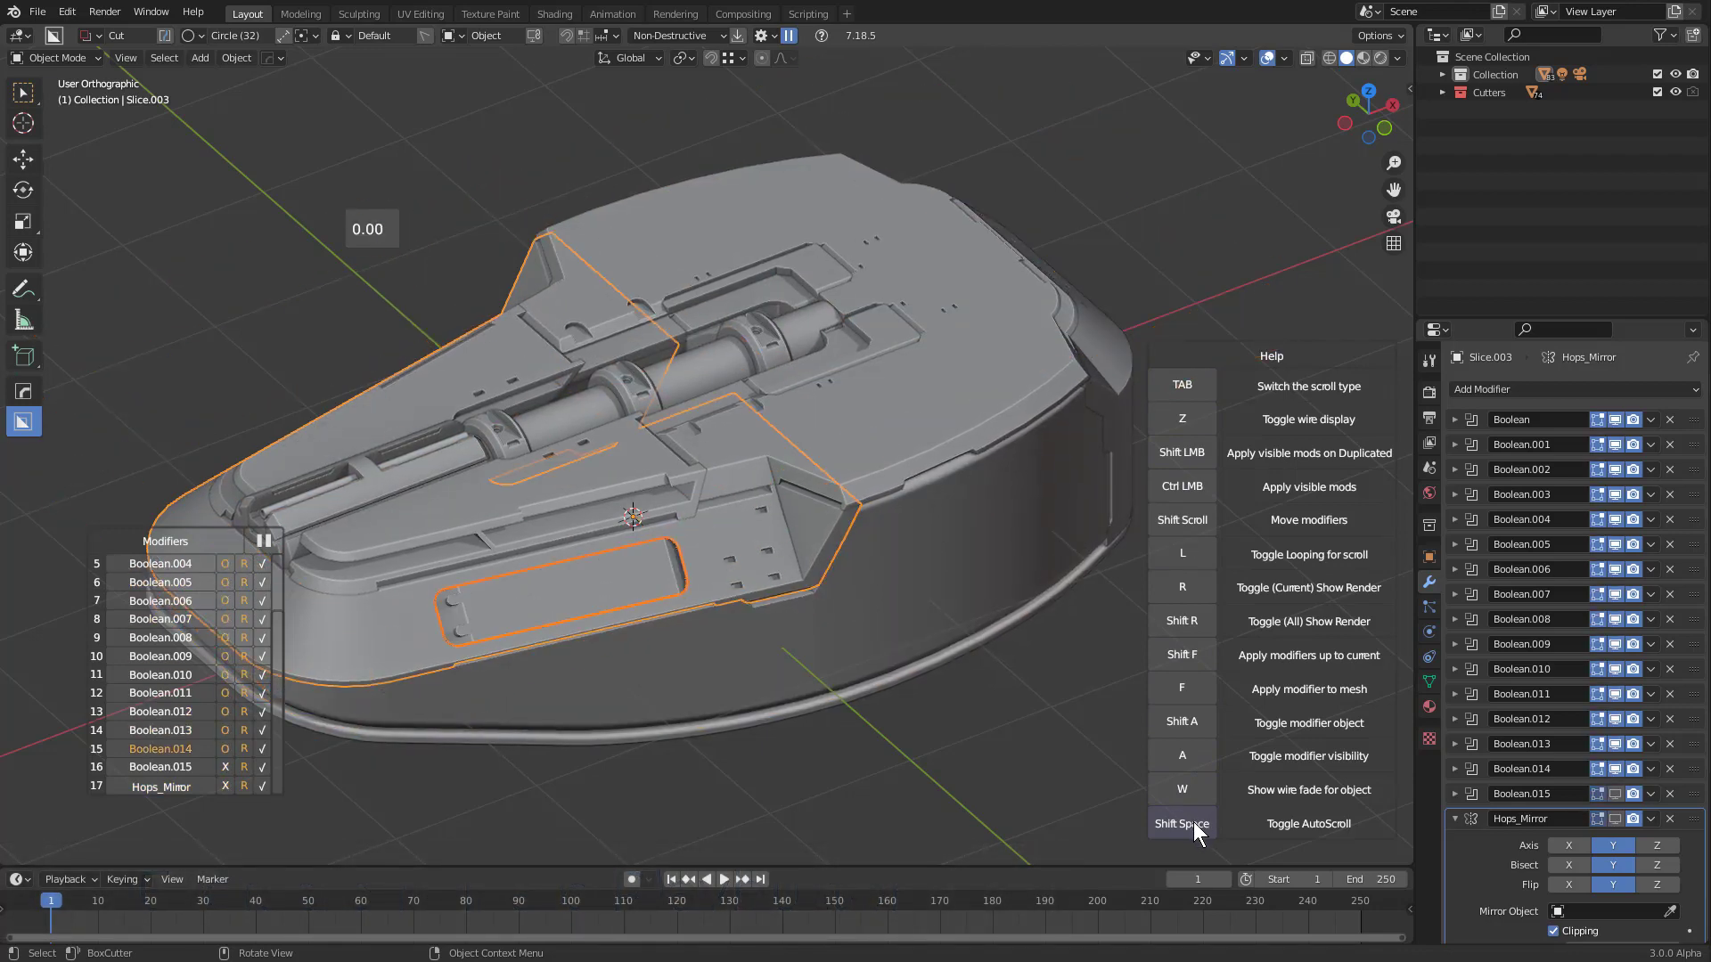
{"action": "left_click", "coordinate": [1194, 823]}
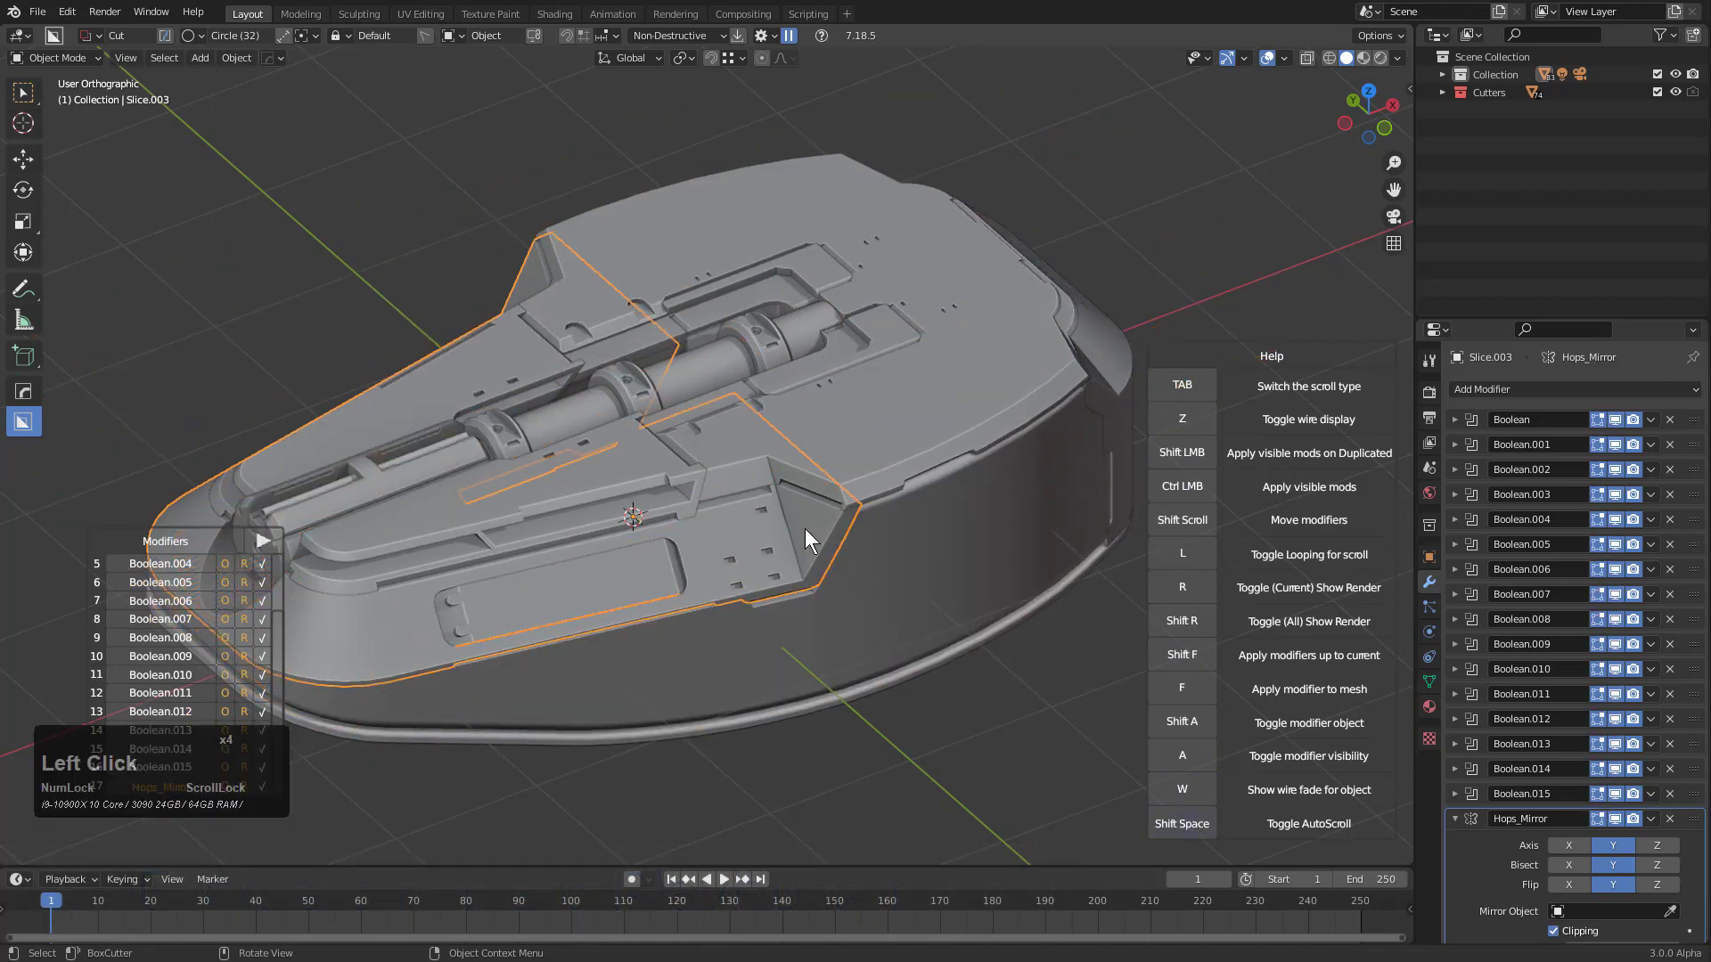
Scroll manually through the front hull plate's modifier stack with AutoScroll paused
{"action": "scroll", "coordinate": [509, 508], "scroll_direction": "down", "scroll_amount": 5}
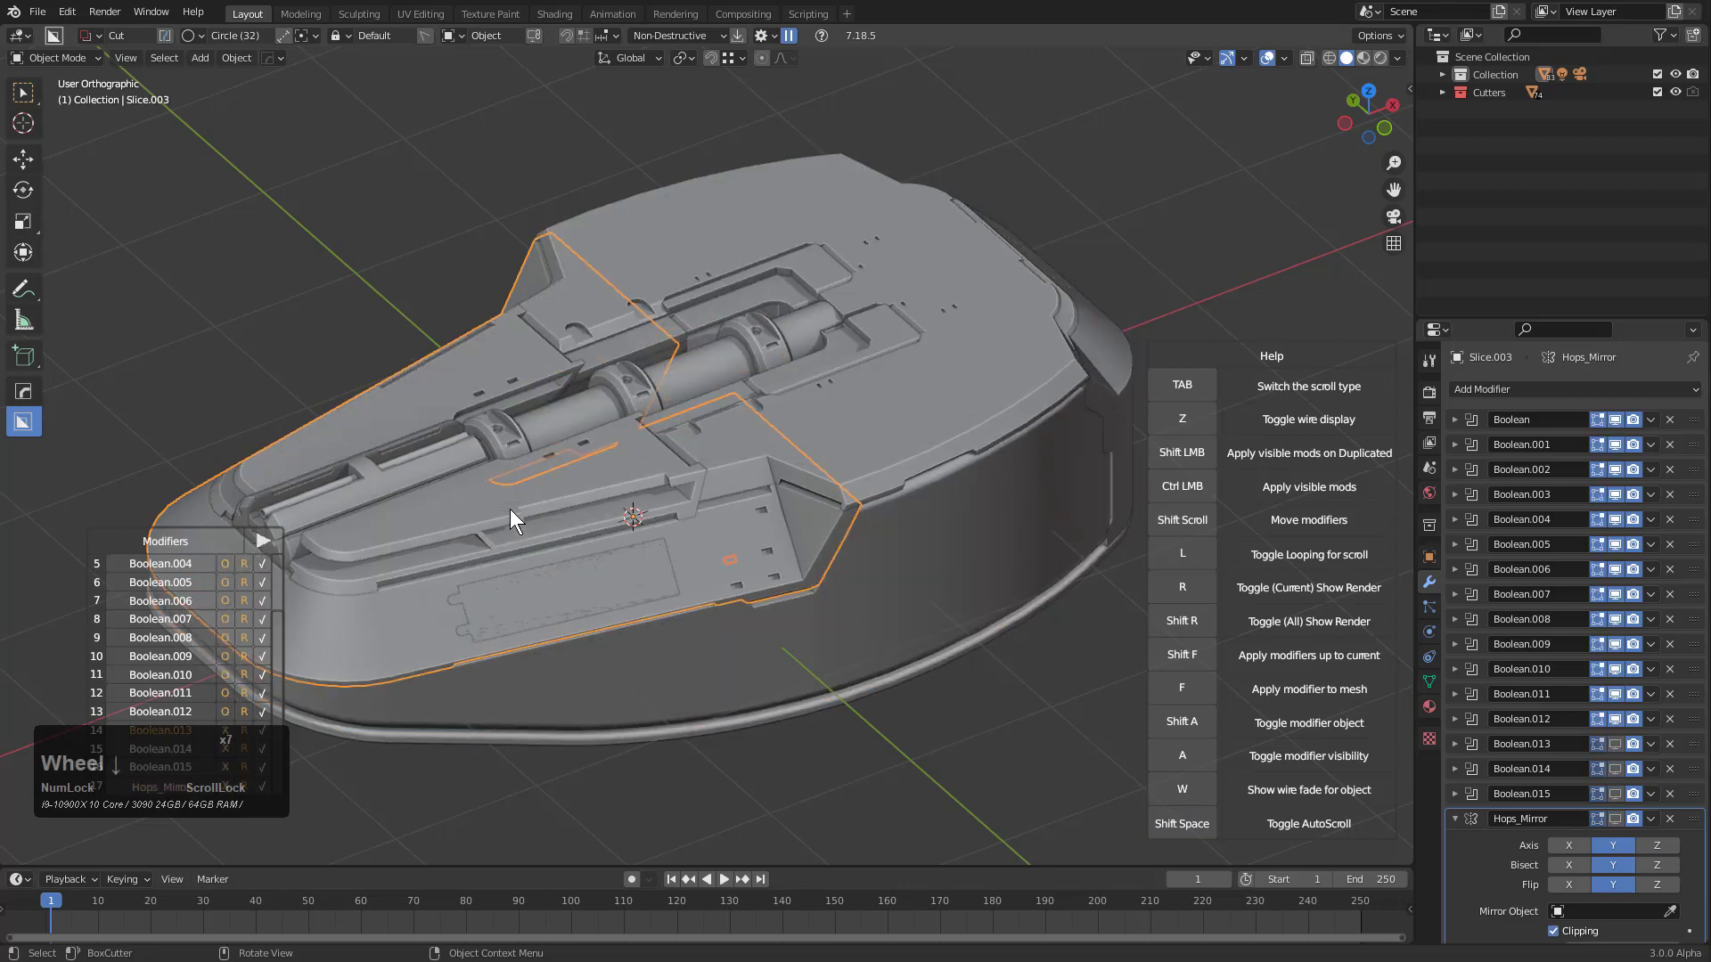
{"action": "scroll", "coordinate": [509, 510], "scroll_direction": "down", "scroll_amount": 4}
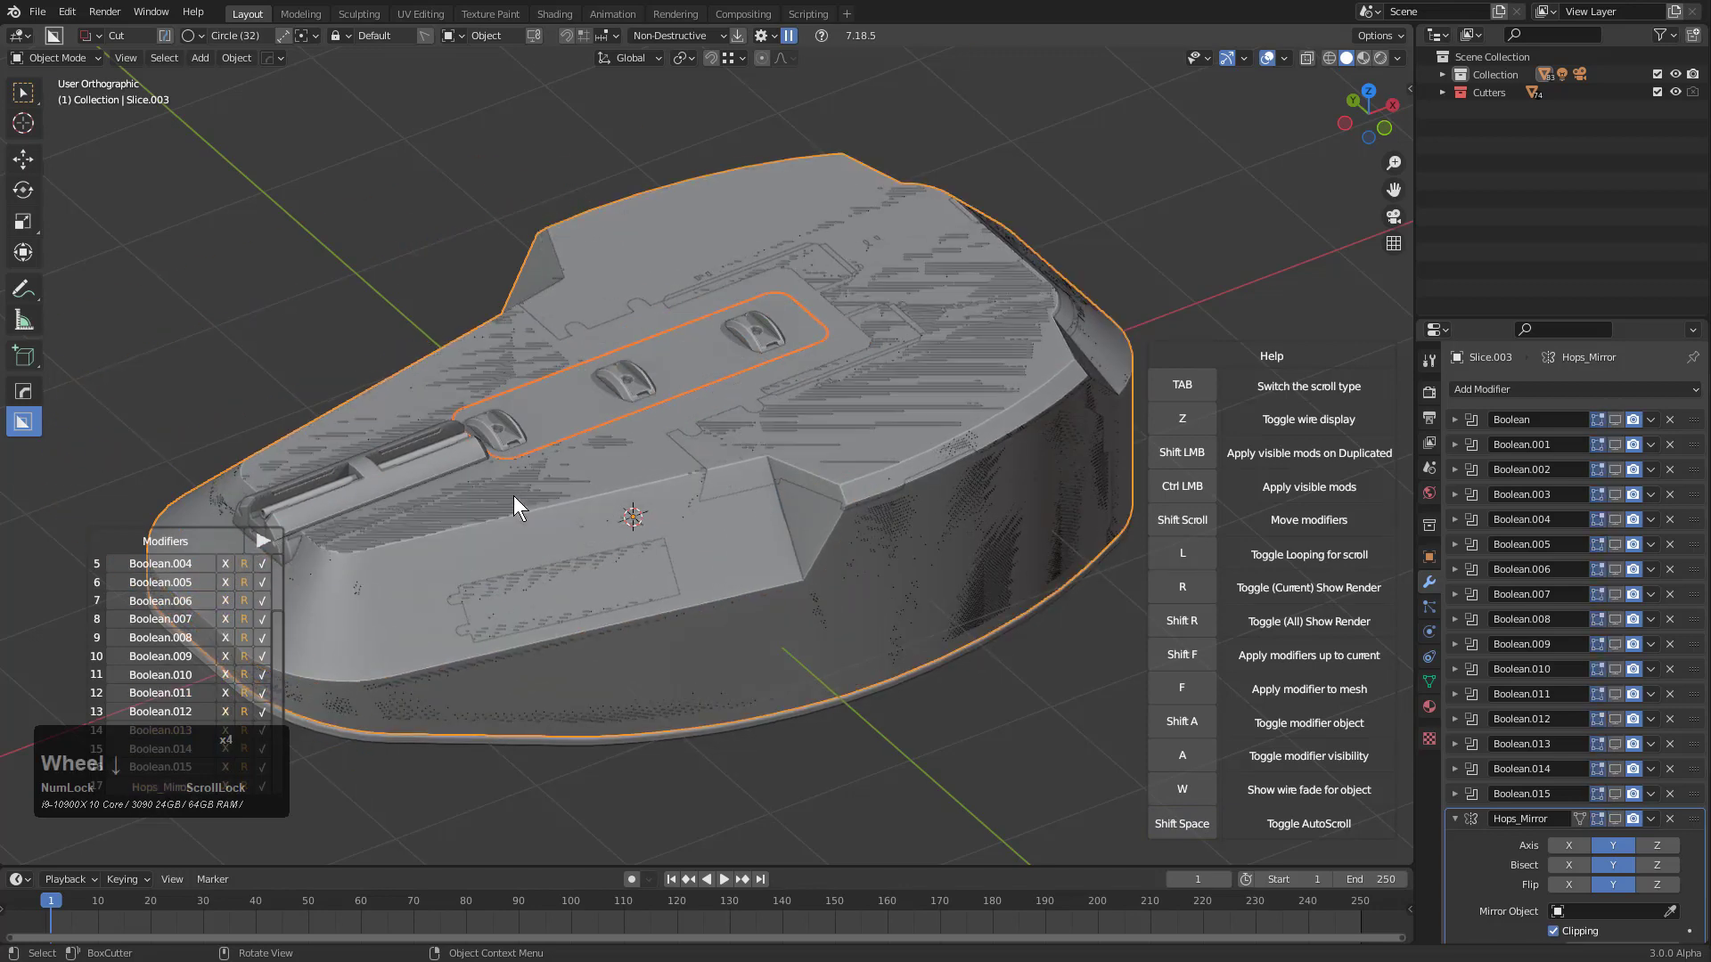
{"action": "scroll", "coordinate": [513, 497], "scroll_direction": "down", "scroll_amount": 2}
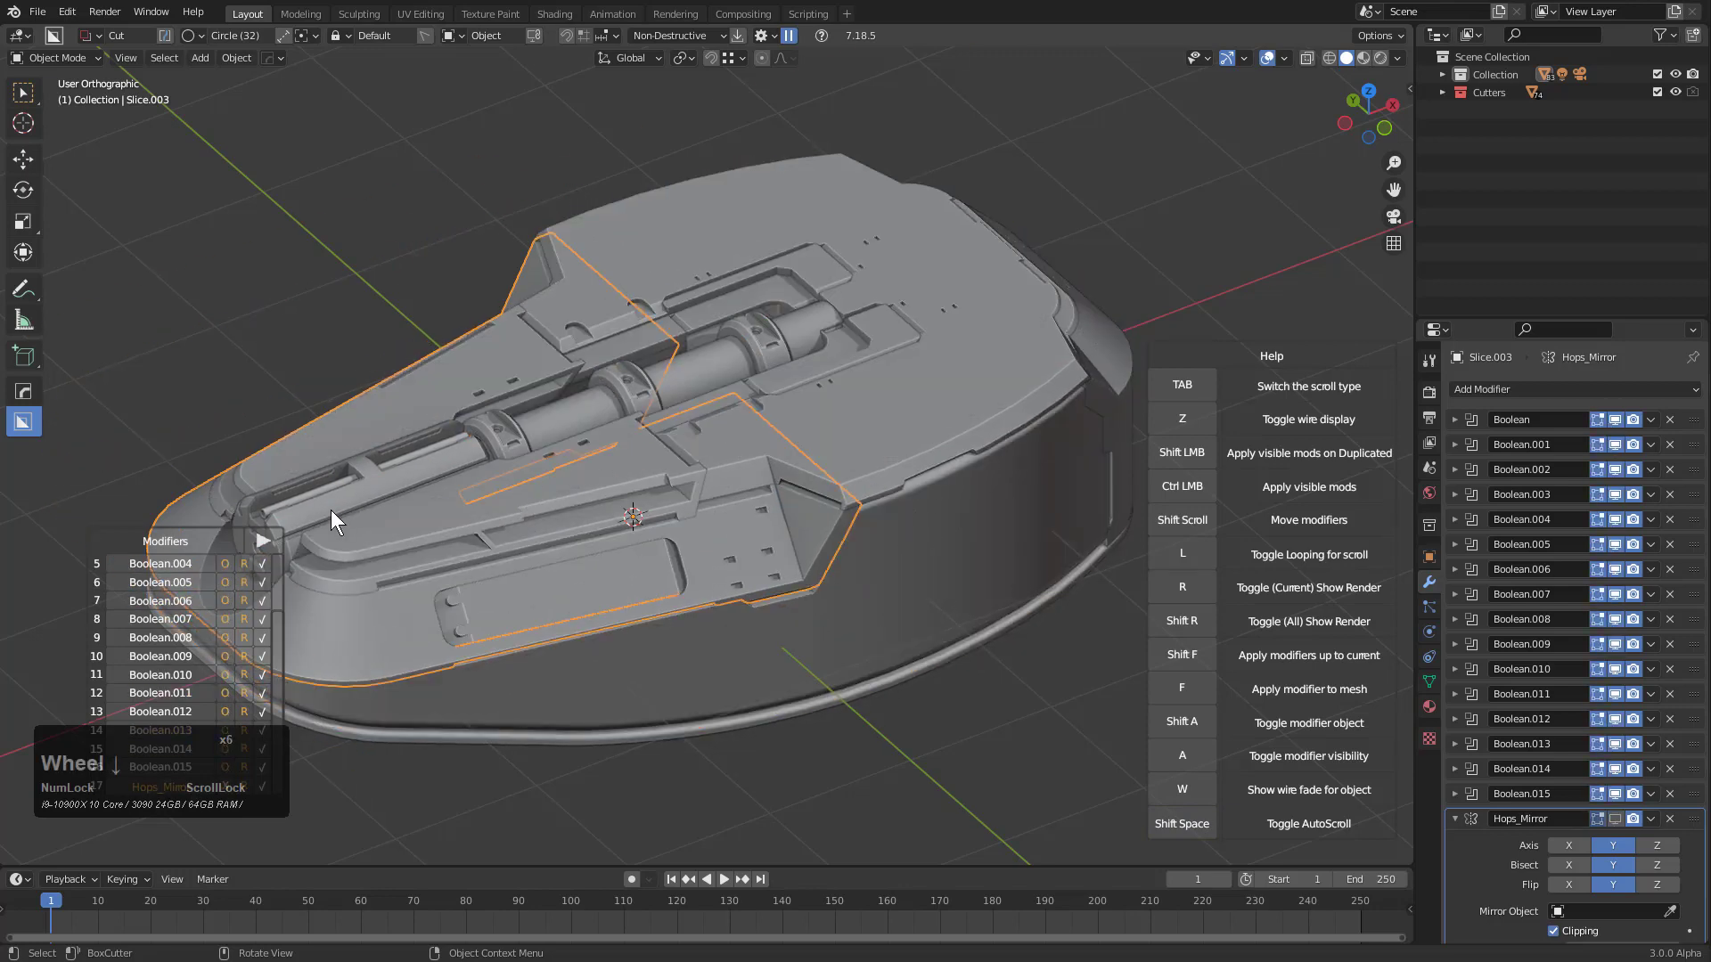
Reposition the Ever Scroll modifier list and apply the front hull plate's modifiers up to Boolean.010 and again up to Boolean.014
{"action": "left_click_drag", "start_coordinate": [74, 803], "coordinate": [58, 694]}
{"action": "scroll", "coordinate": [197, 489], "scroll_direction": "up", "scroll_amount": 4}
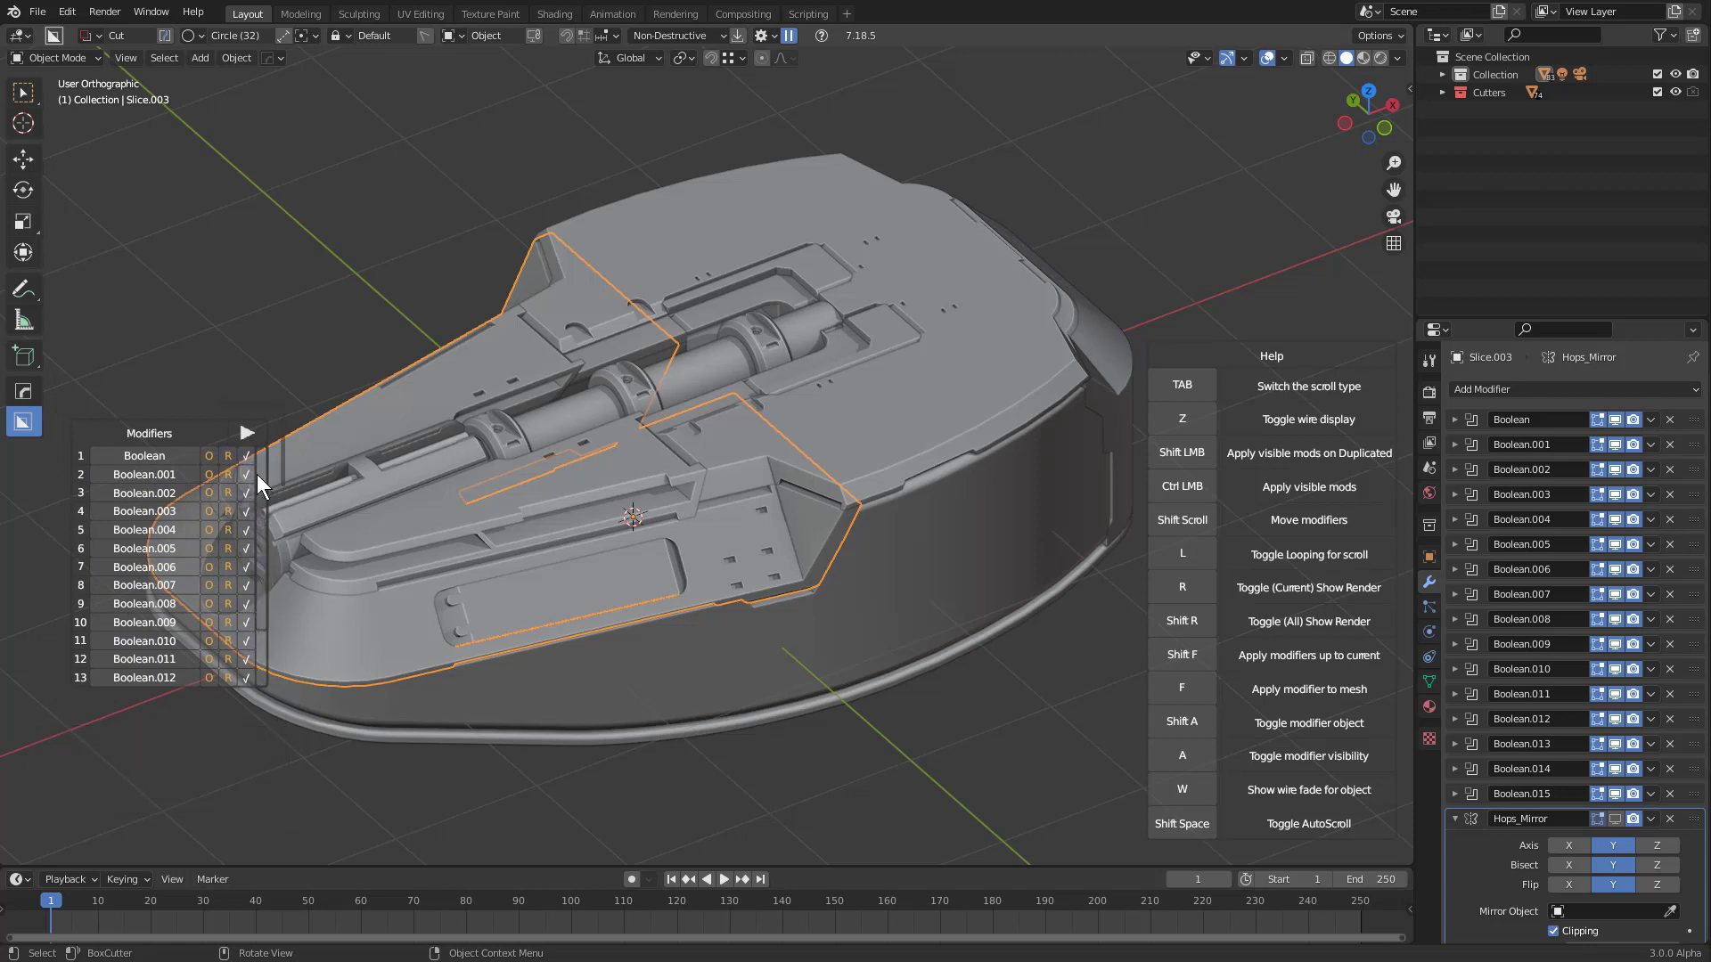
{"action": "scroll", "coordinate": [246, 548], "scroll_direction": "down", "scroll_amount": 2}
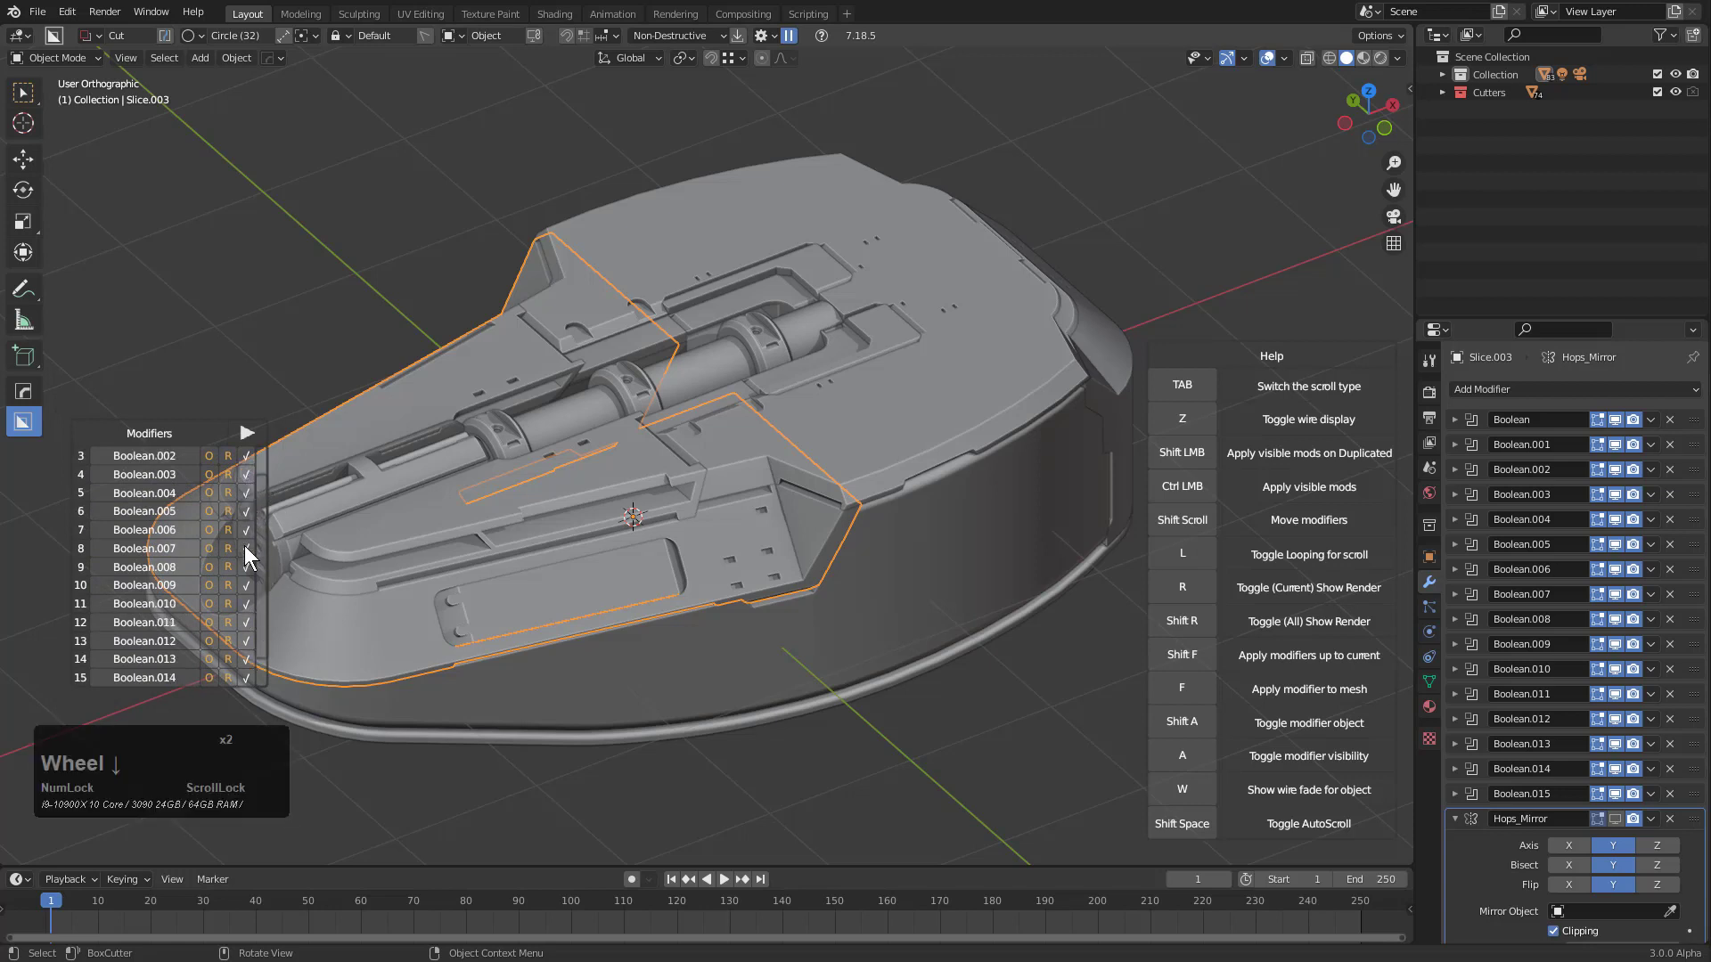
{"action": "left_click", "coordinate": [244, 605], "text": "ctrl"}
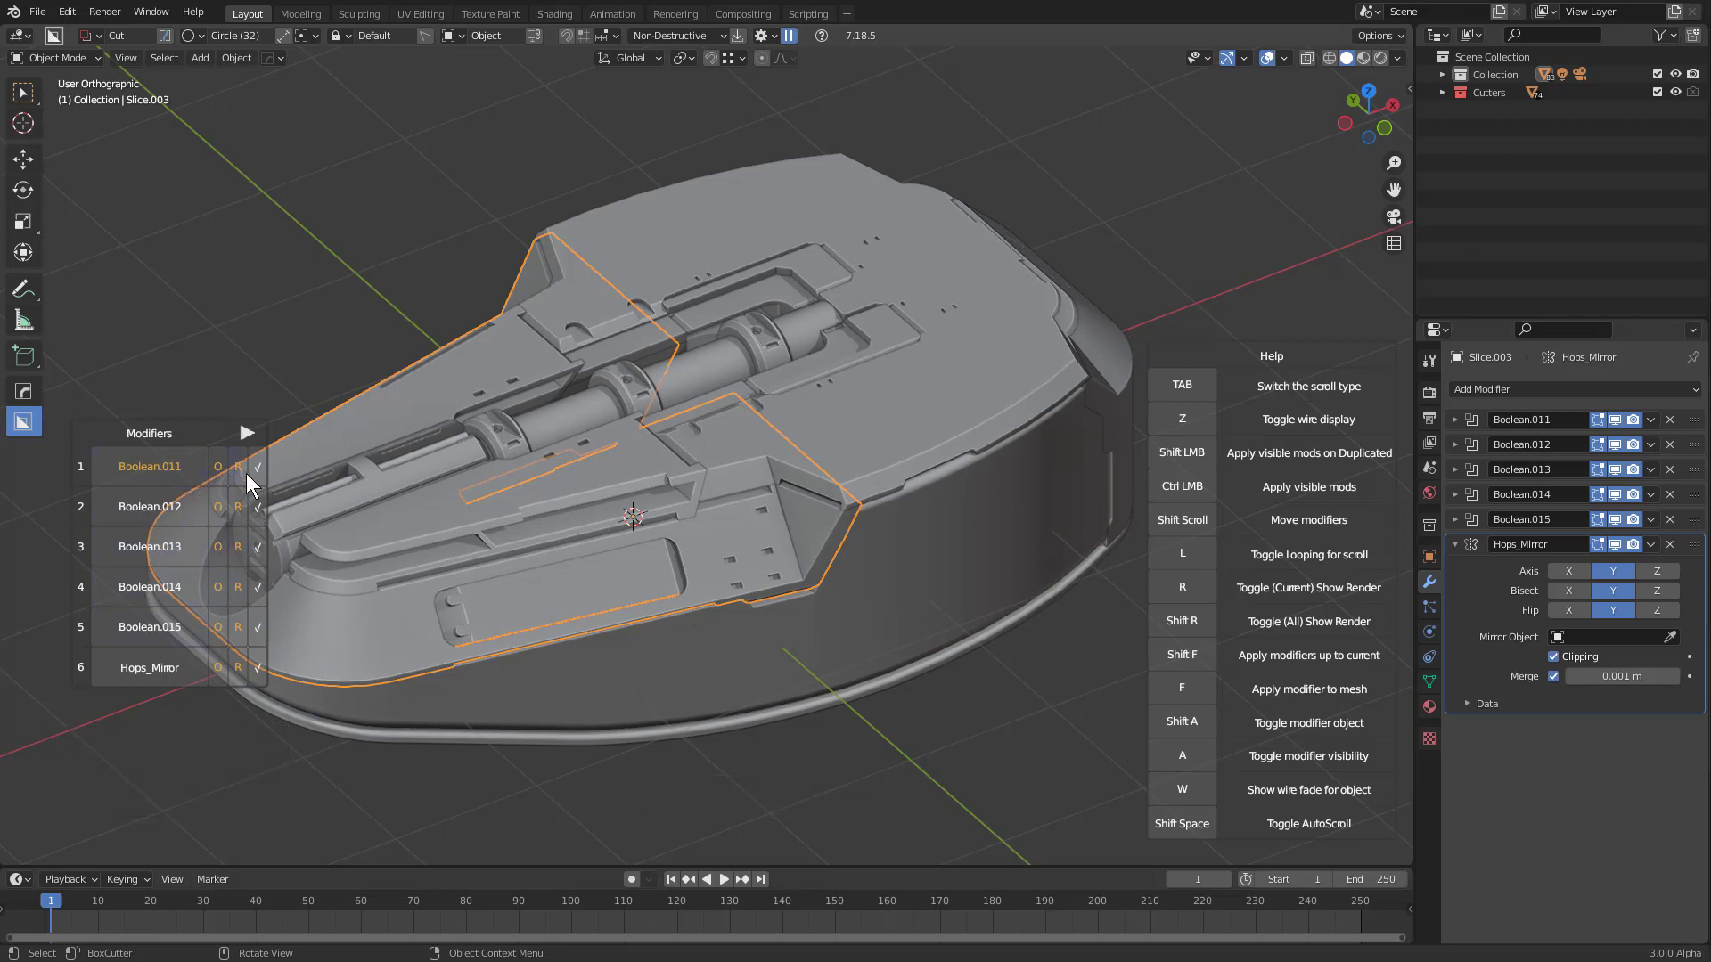
{"action": "key", "text": "shift"}
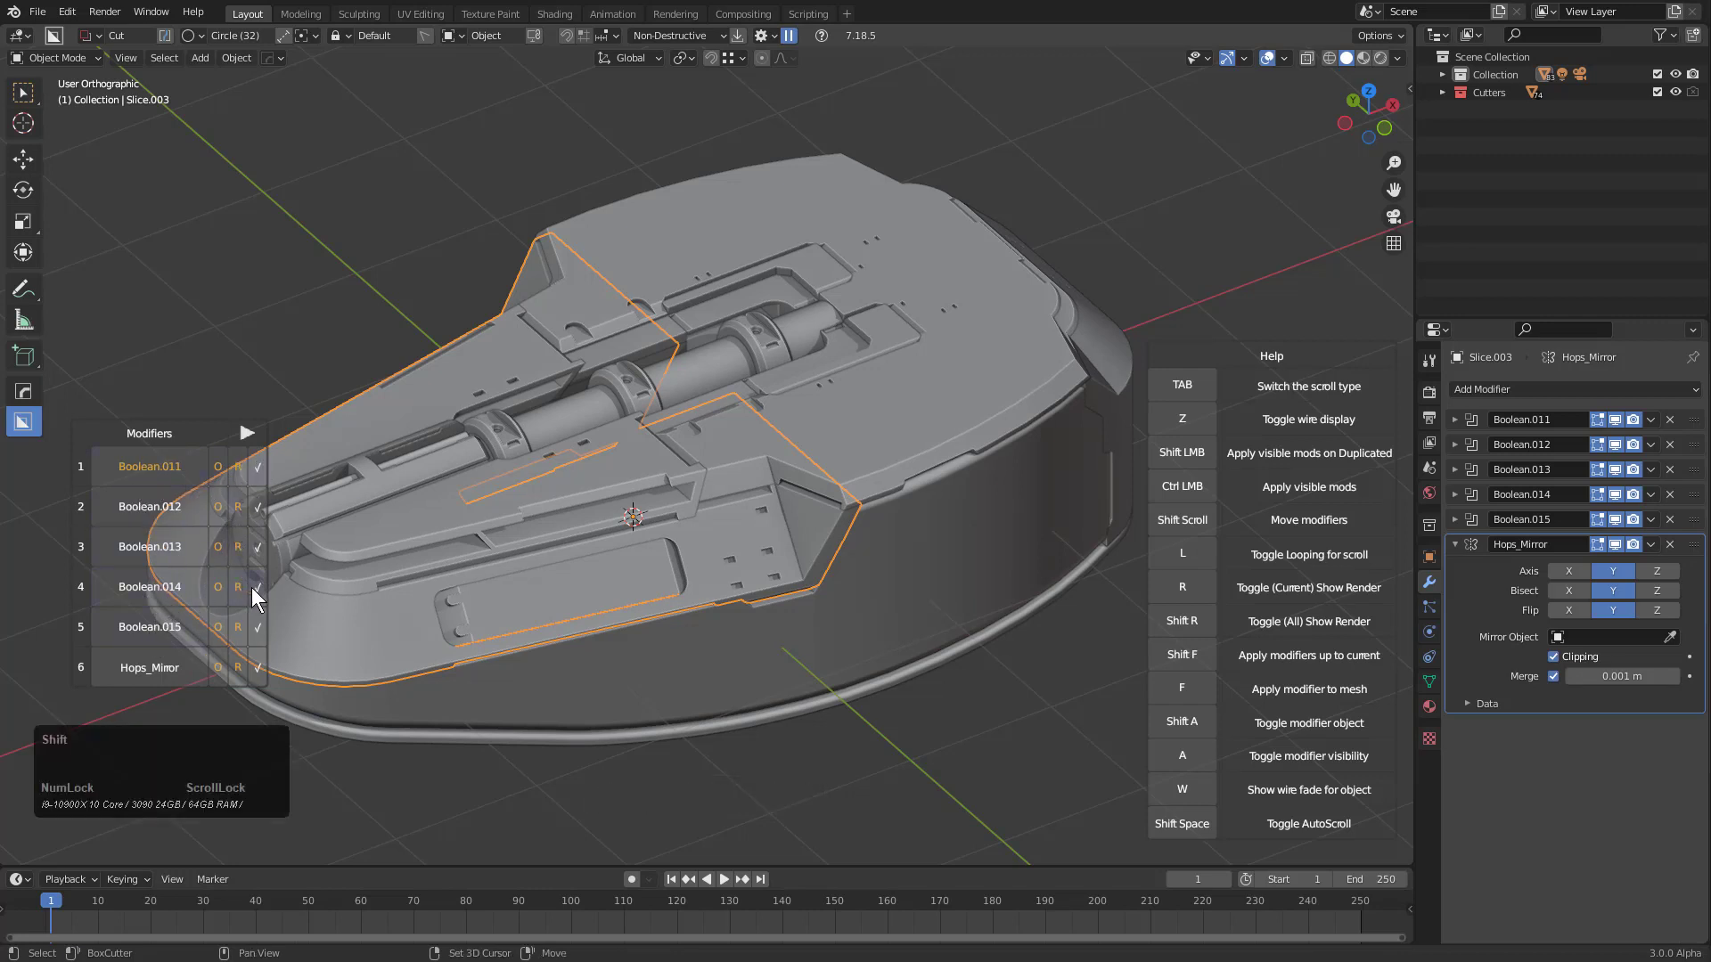
{"action": "left_click", "coordinate": [257, 587], "text": "shift"}
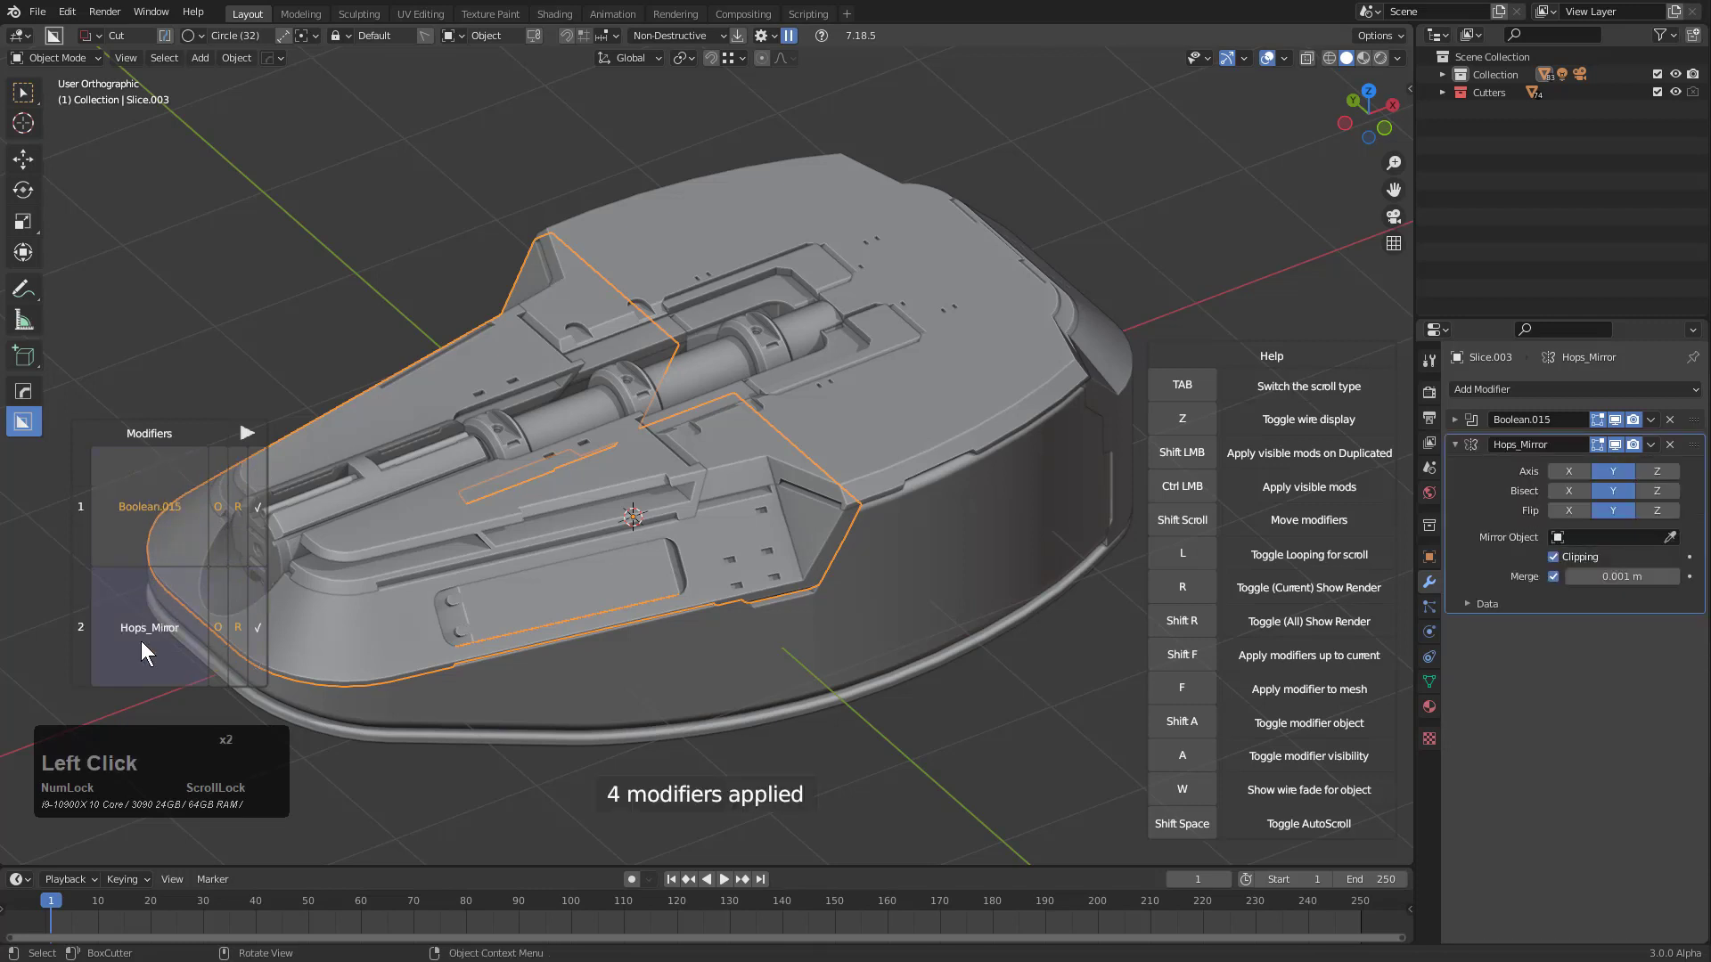
Scroll through the remaining Boolean.015 and Hops_Mirror modifiers and close Ever Scroll
{"action": "scroll", "coordinate": [543, 425], "scroll_direction": "up", "scroll_amount": 5}
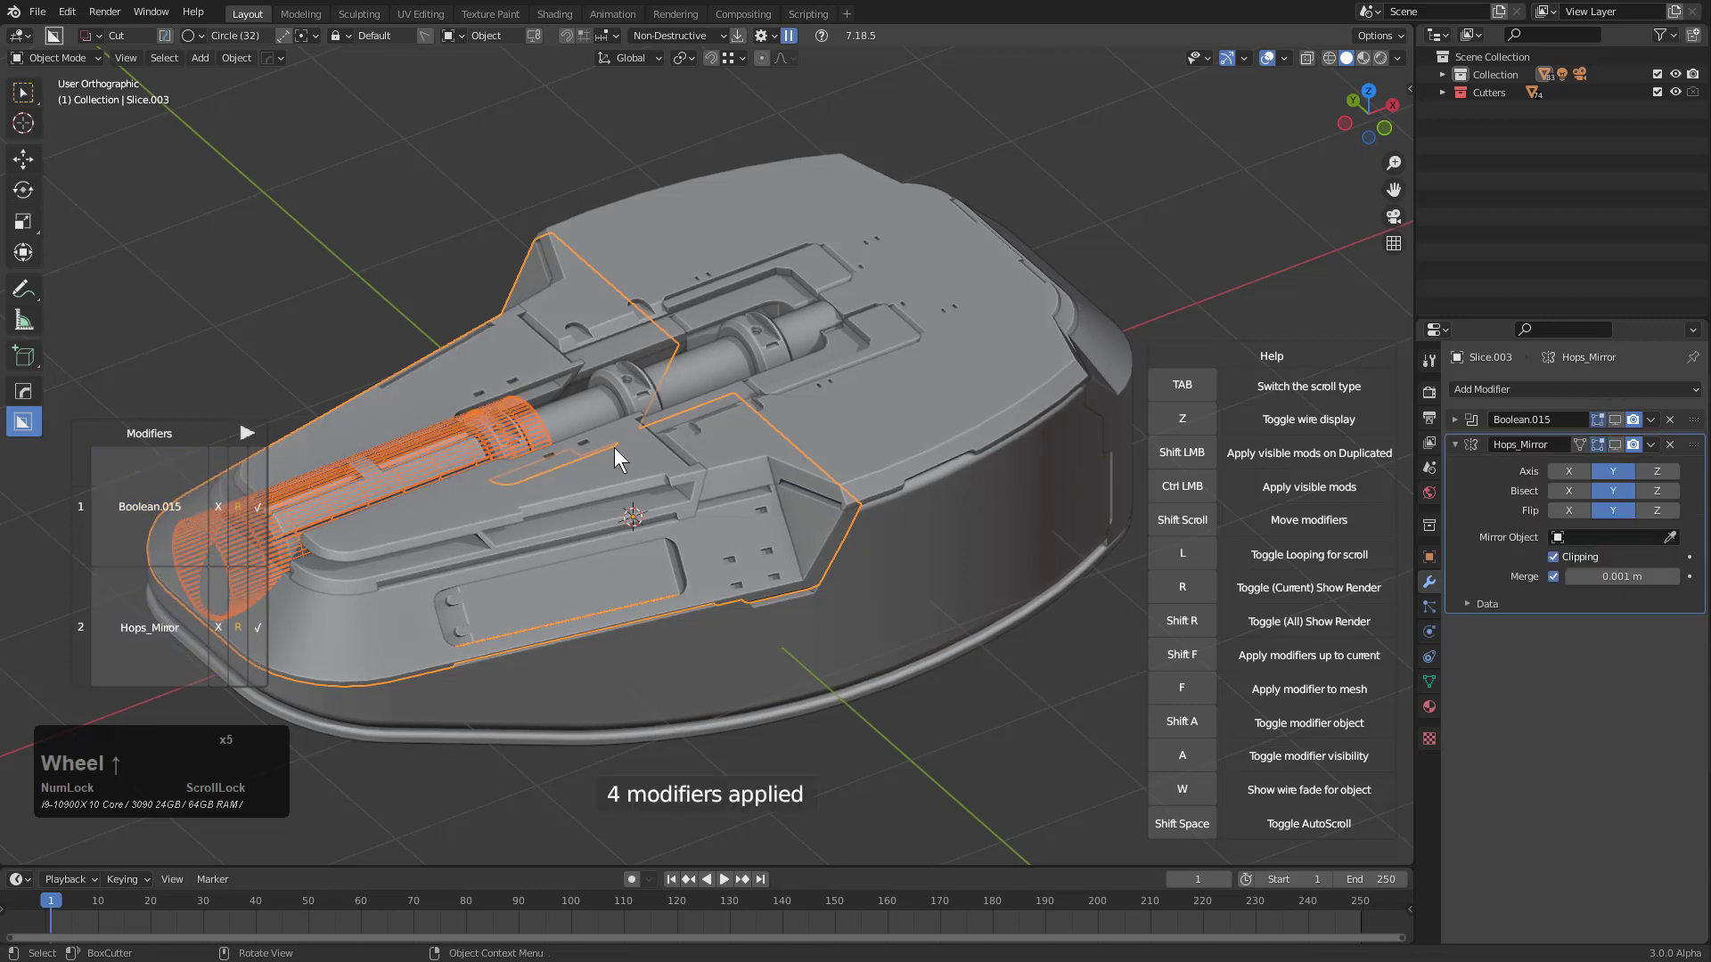
{"action": "scroll", "coordinate": [614, 448], "scroll_direction": "up", "scroll_amount": 3}
{"action": "scroll", "coordinate": [614, 447], "scroll_direction": "down", "scroll_amount": 2}
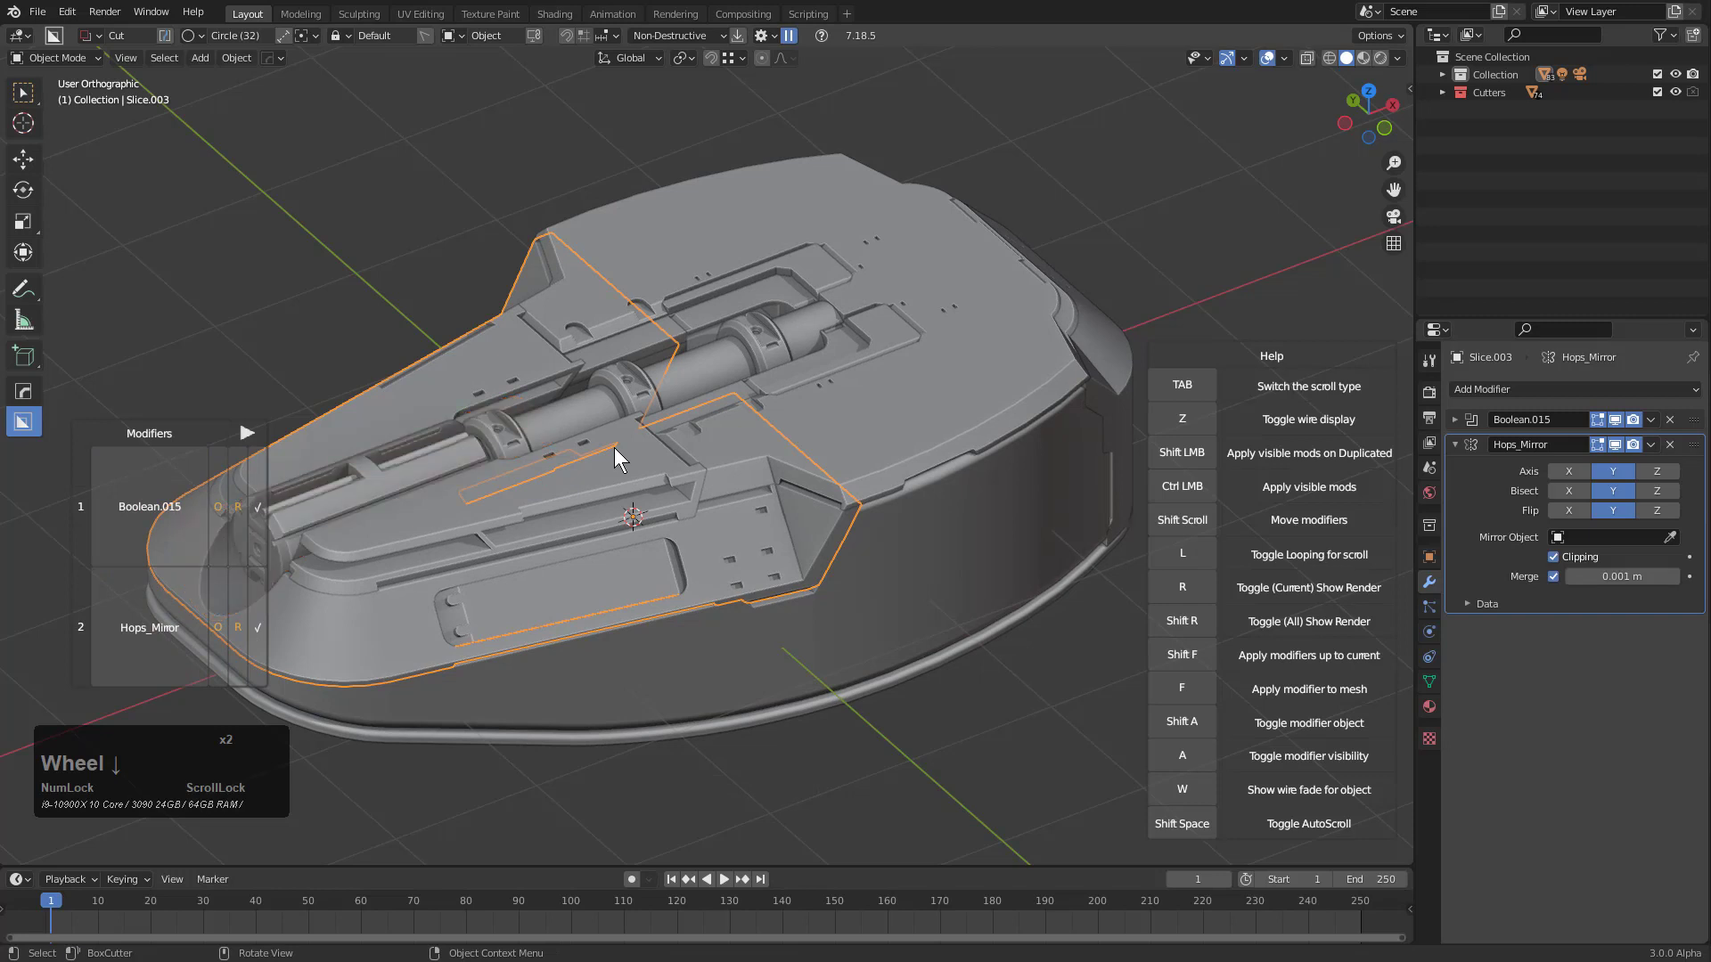
{"action": "right_click", "coordinate": [613, 448]}
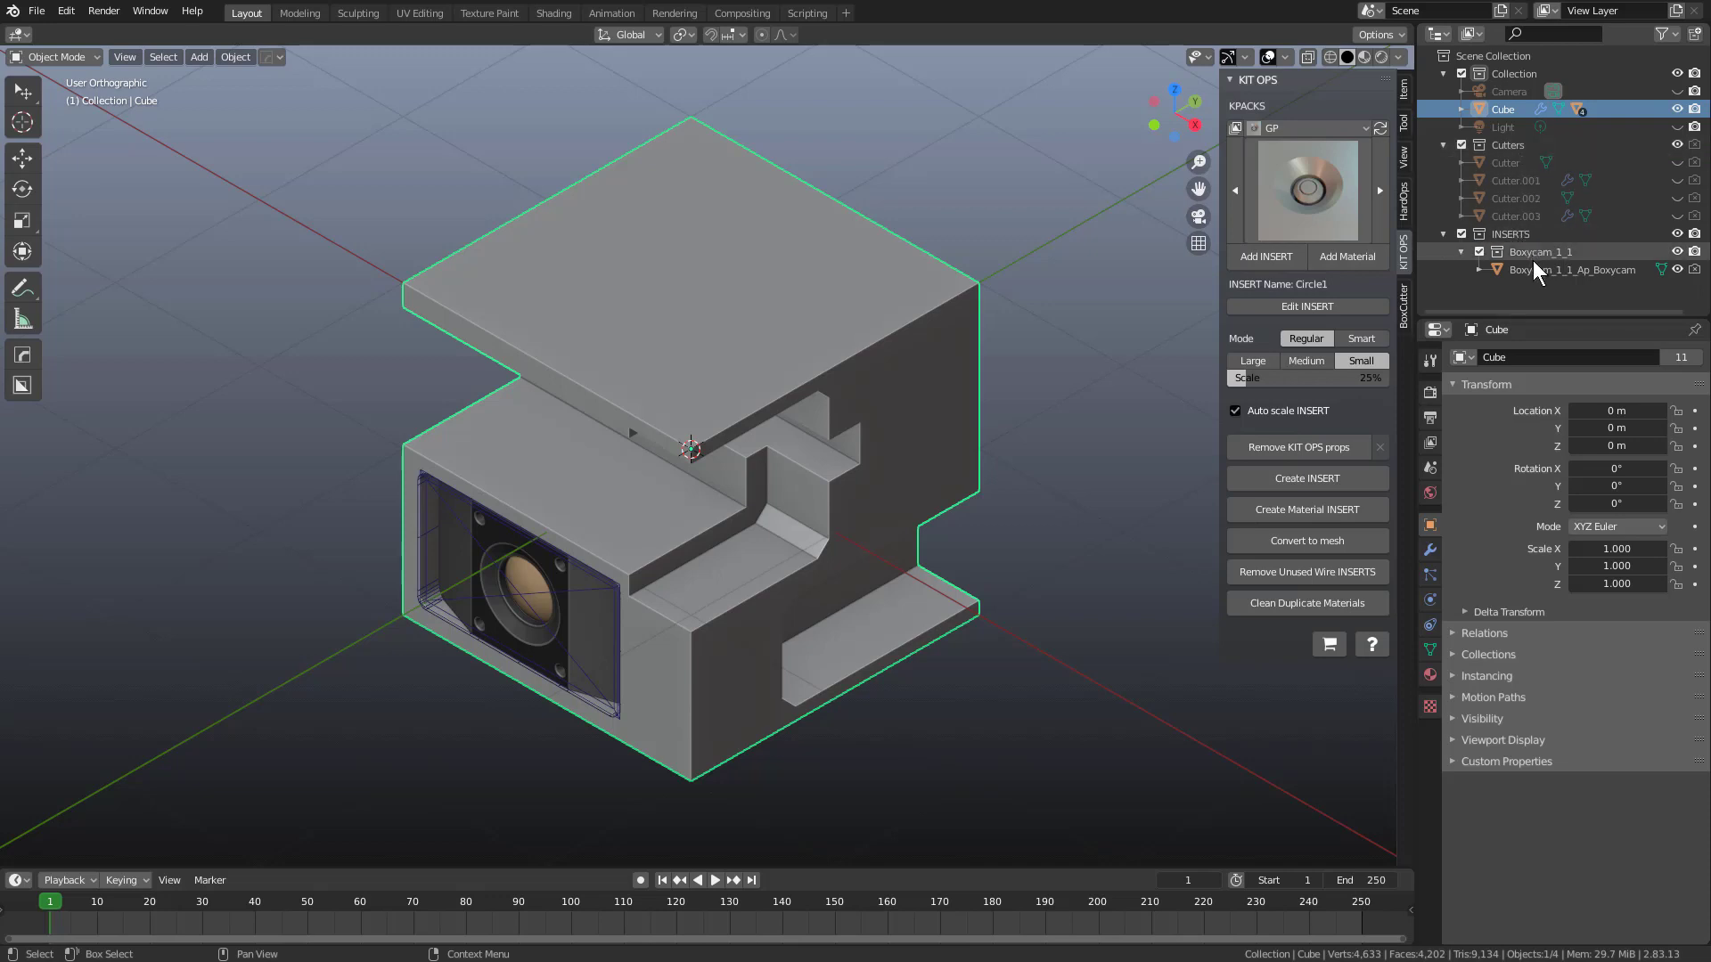
Add the T1 insert from the GP KPACK near the upper rear corner of the cube's side face and select the cube
{"action": "left_click", "coordinate": [1304, 209]}
{"action": "left_click", "coordinate": [1323, 295]}
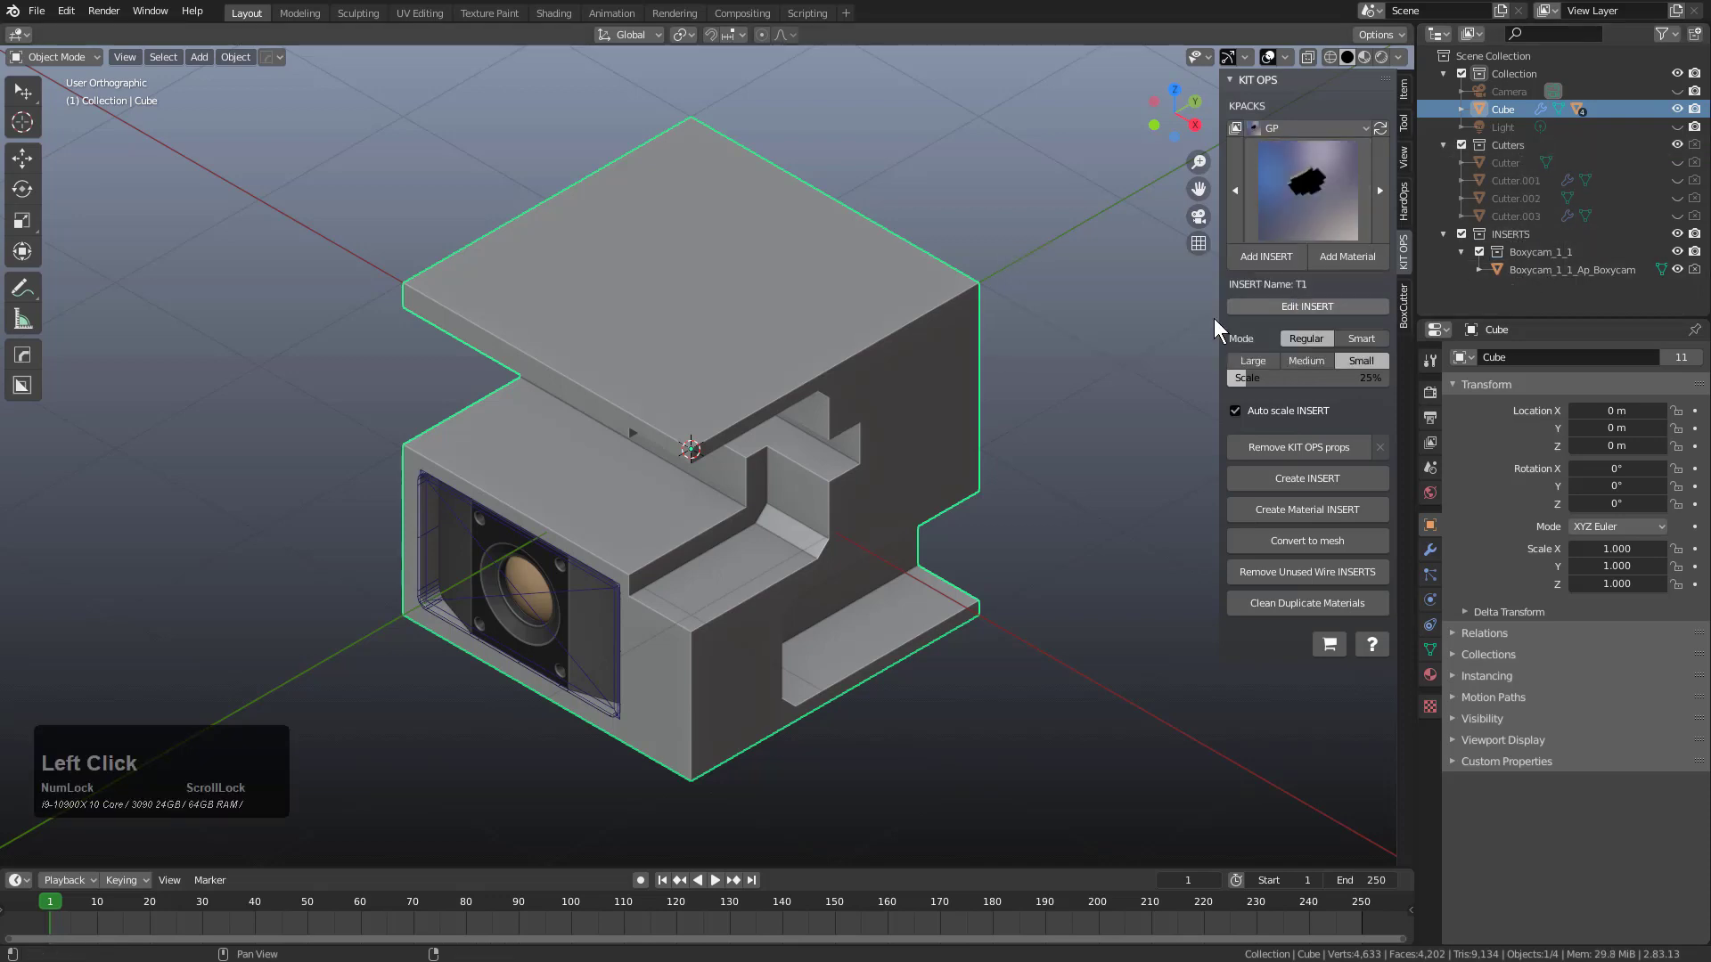
{"action": "left_click", "coordinate": [1260, 257]}
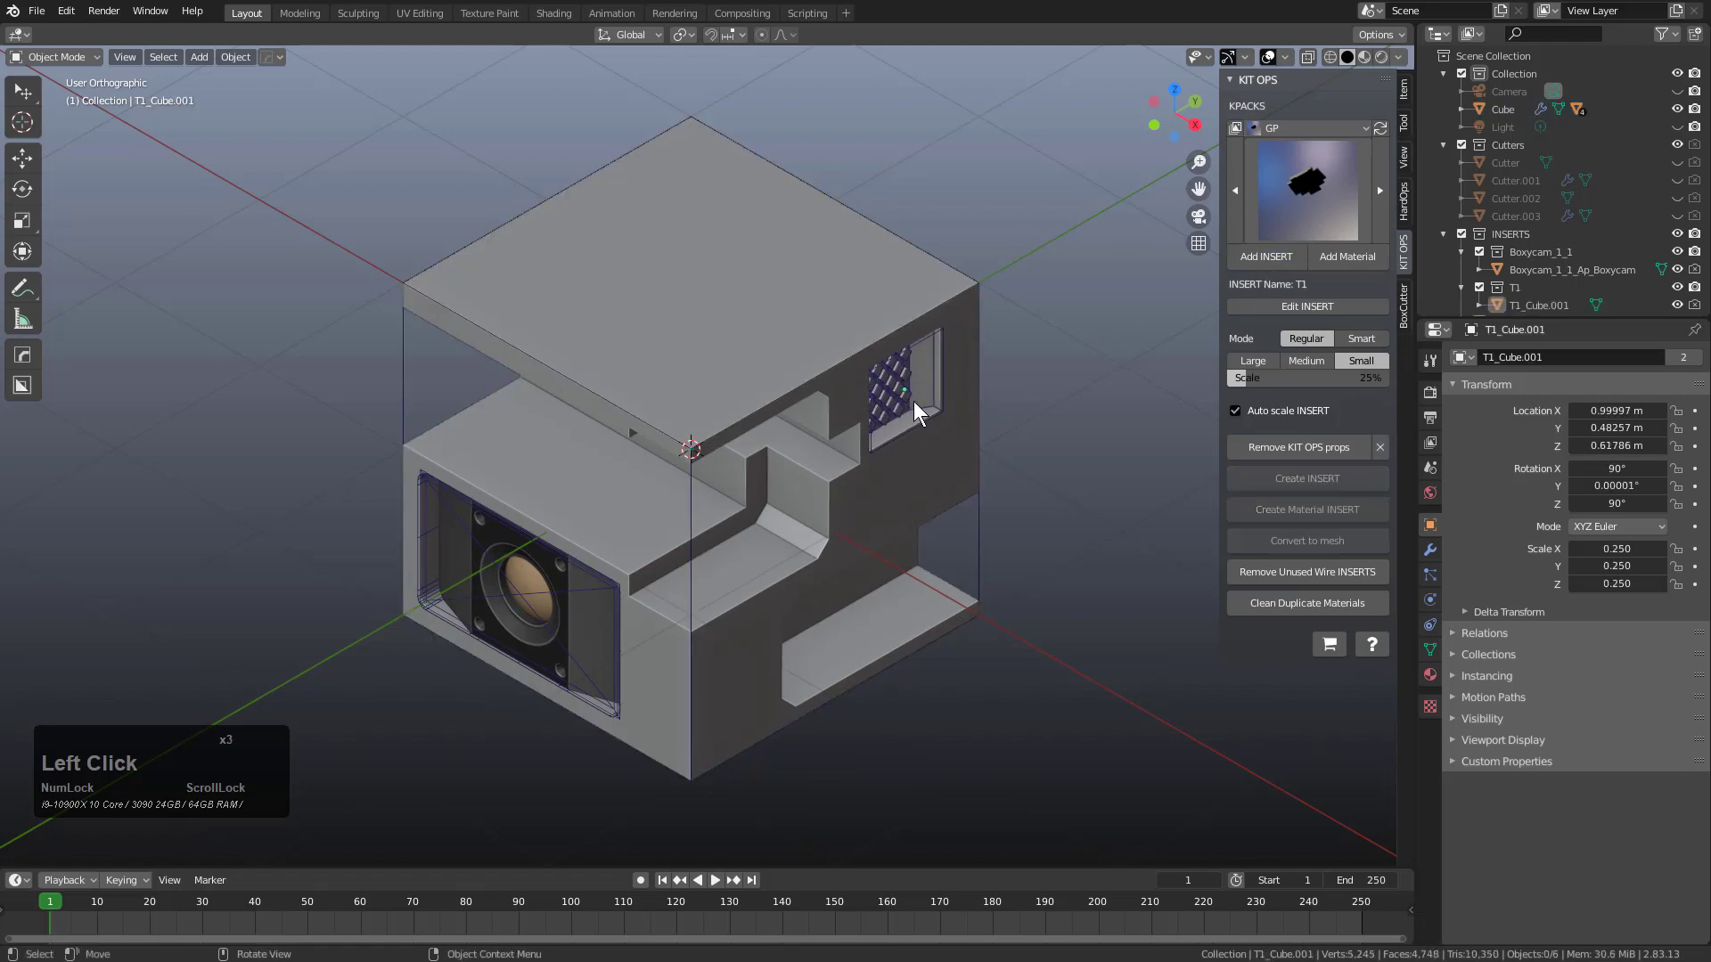
{"action": "left_click", "coordinate": [938, 365]}
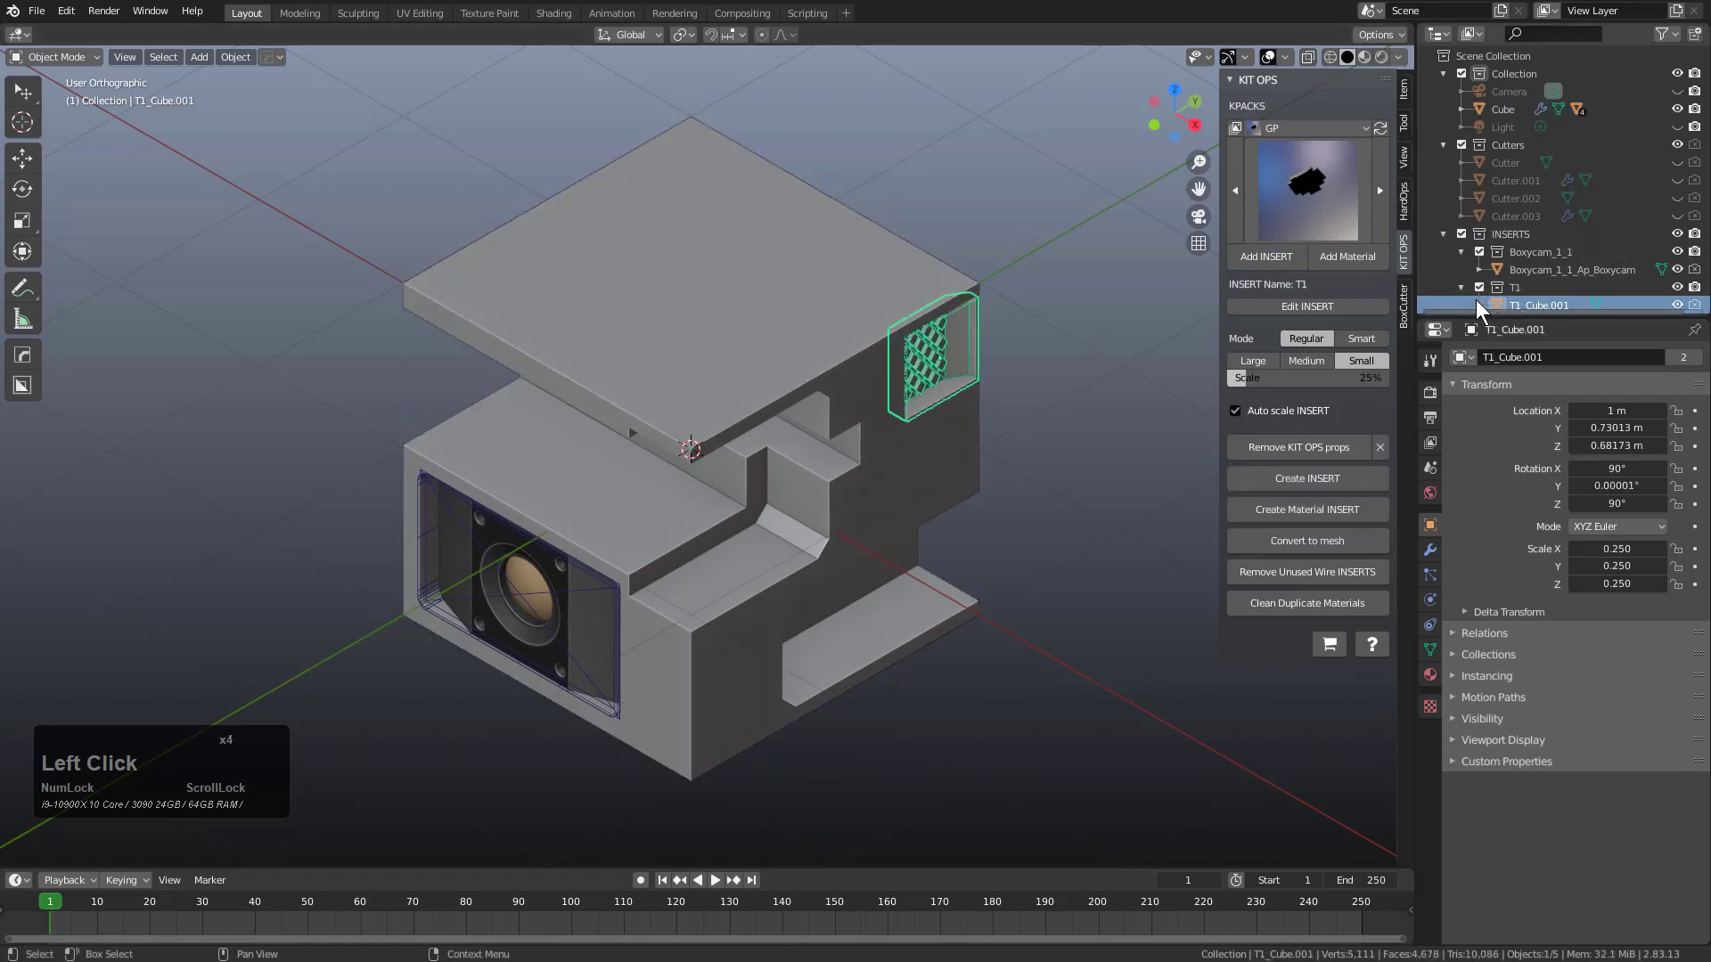
{"action": "left_click", "coordinate": [808, 360]}
{"action": "scroll", "coordinate": [809, 360], "scroll_direction": "up", "scroll_amount": 2}
{"action": "middle_click_drag", "start_coordinate": [830, 326], "coordinate": [842, 357], "text": "shift"}
{"action": "scroll", "coordinate": [841, 357], "scroll_direction": "down", "scroll_amount": 2}
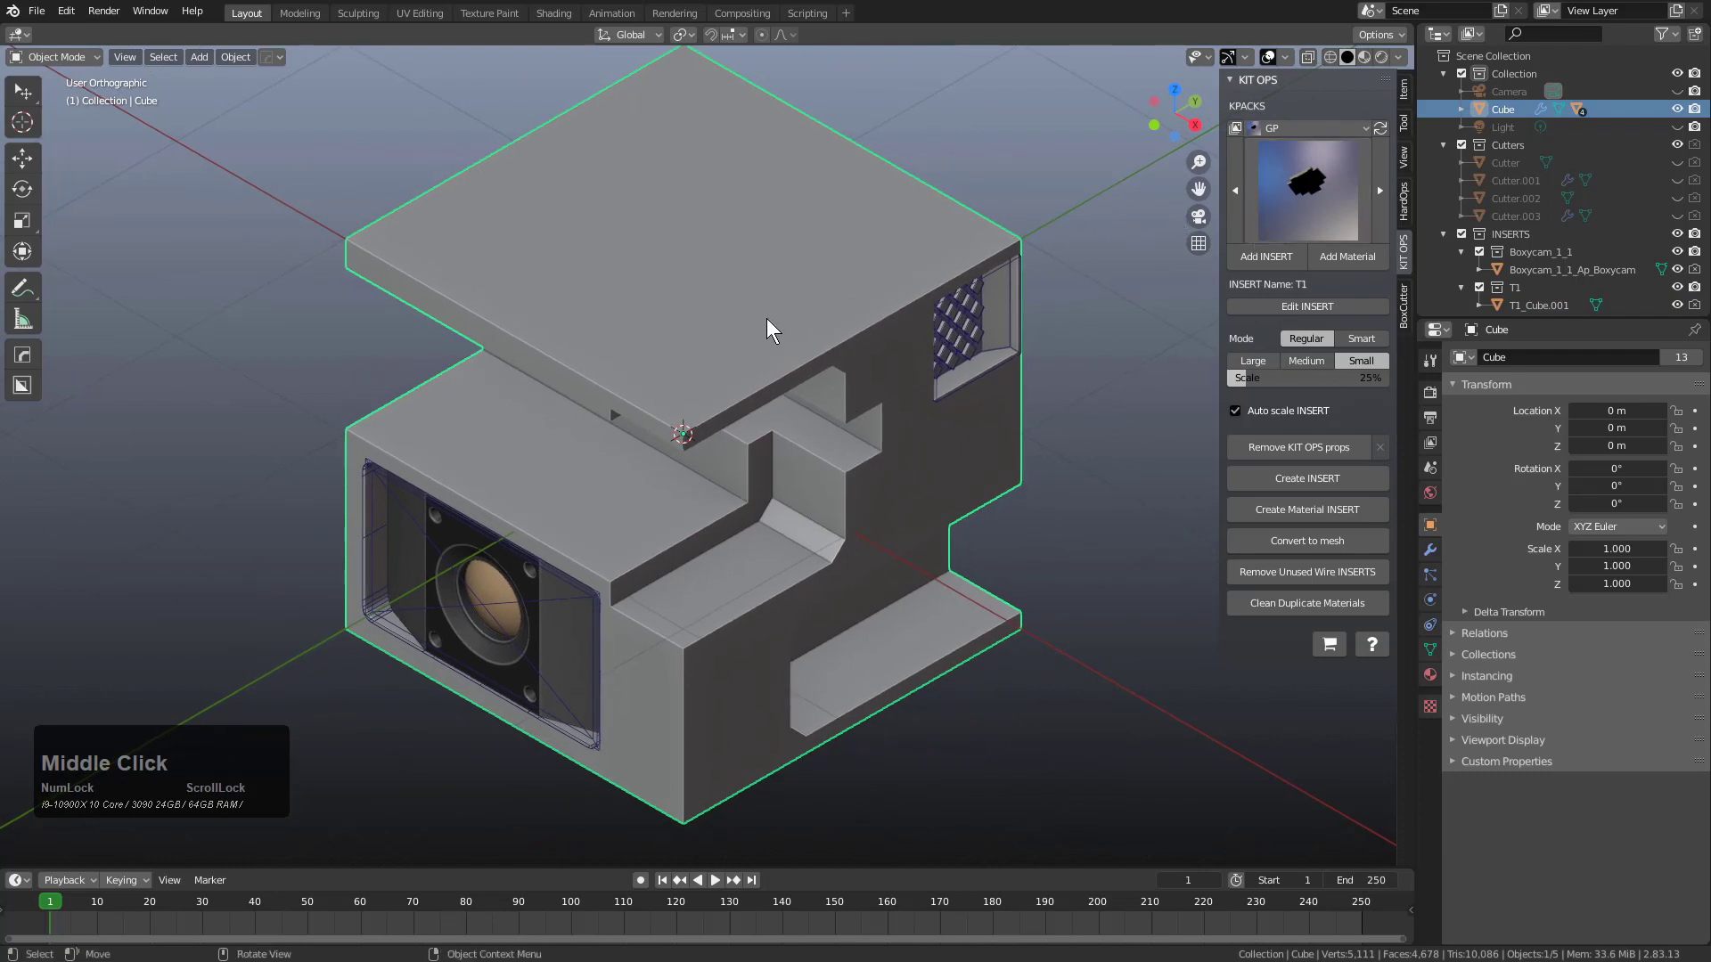
Isolate the Collection, Cutters and INSERTS collections one after another, and end with Collection and INSERTS shown together
{"action": "key", "text": "1"}
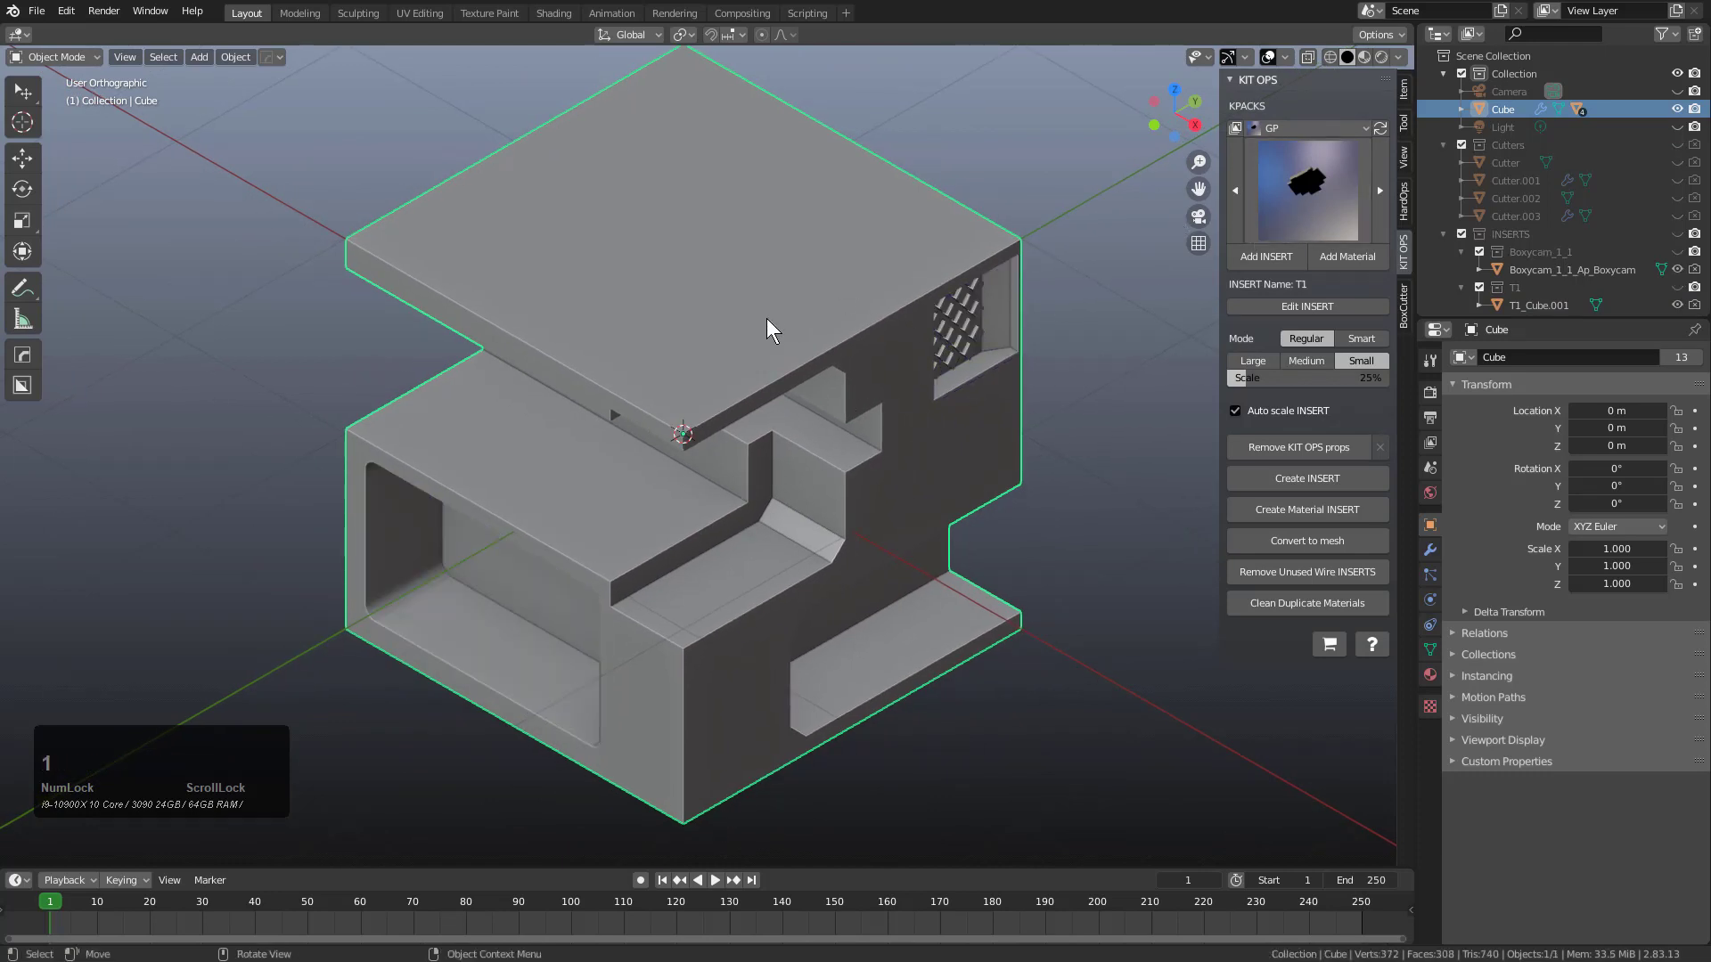
{"action": "key", "text": "2"}
{"action": "key", "text": "3"}
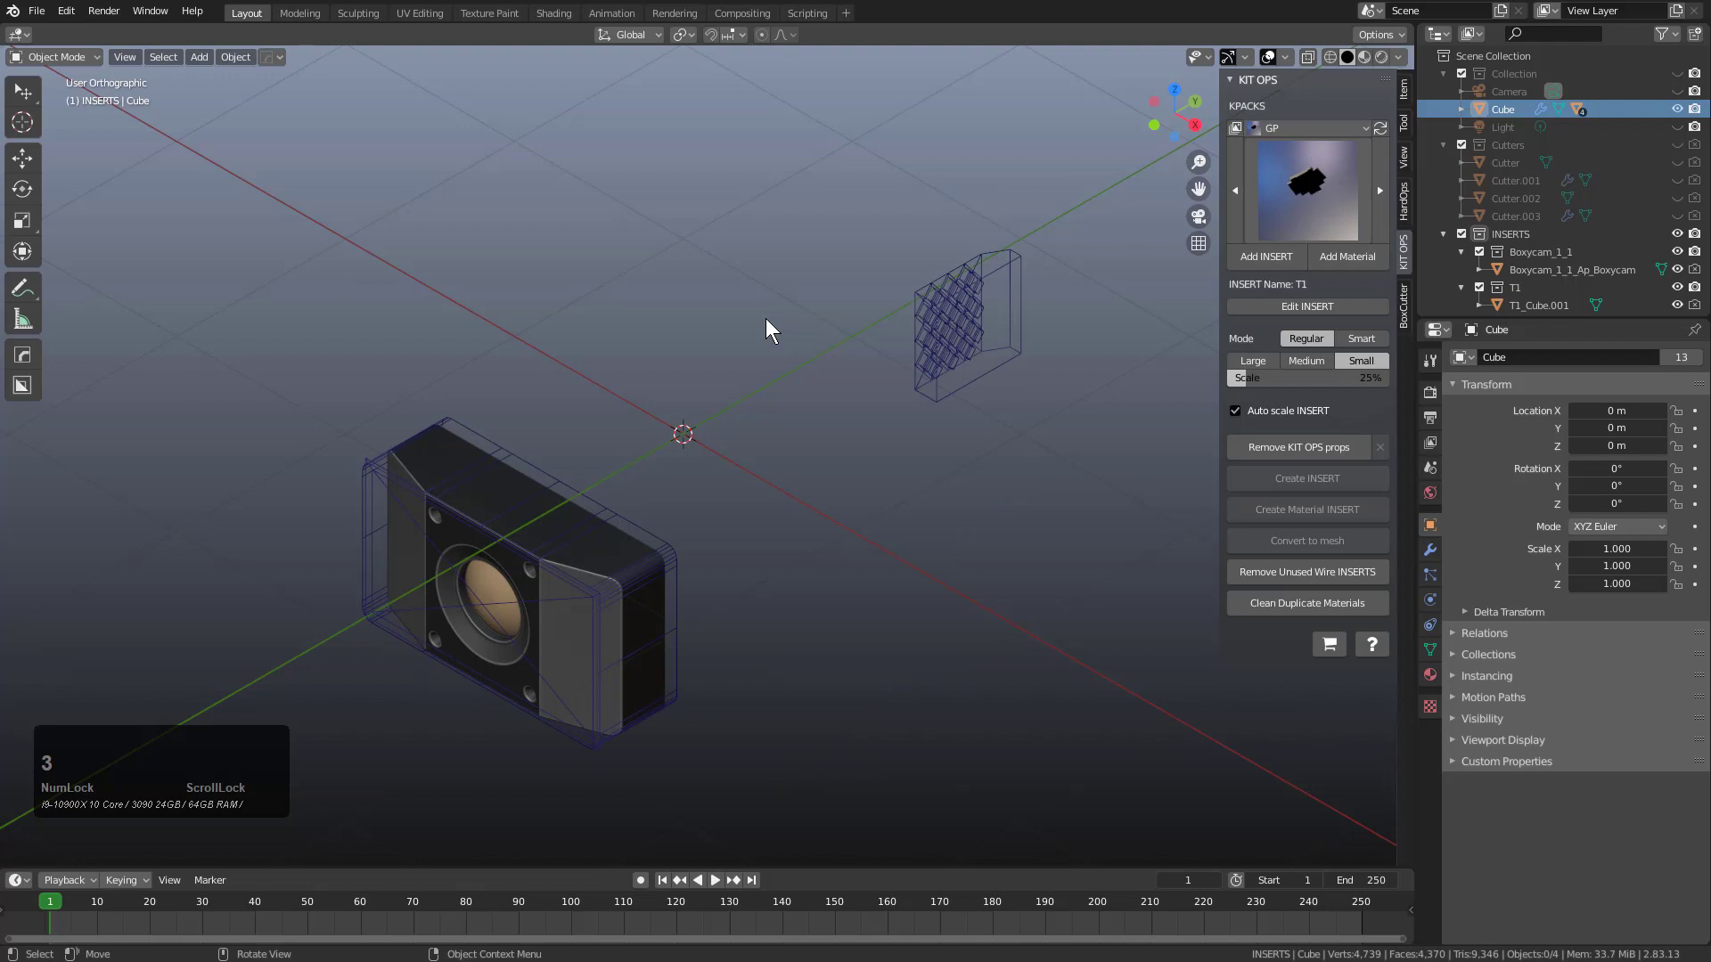
{"action": "key", "text": "1"}
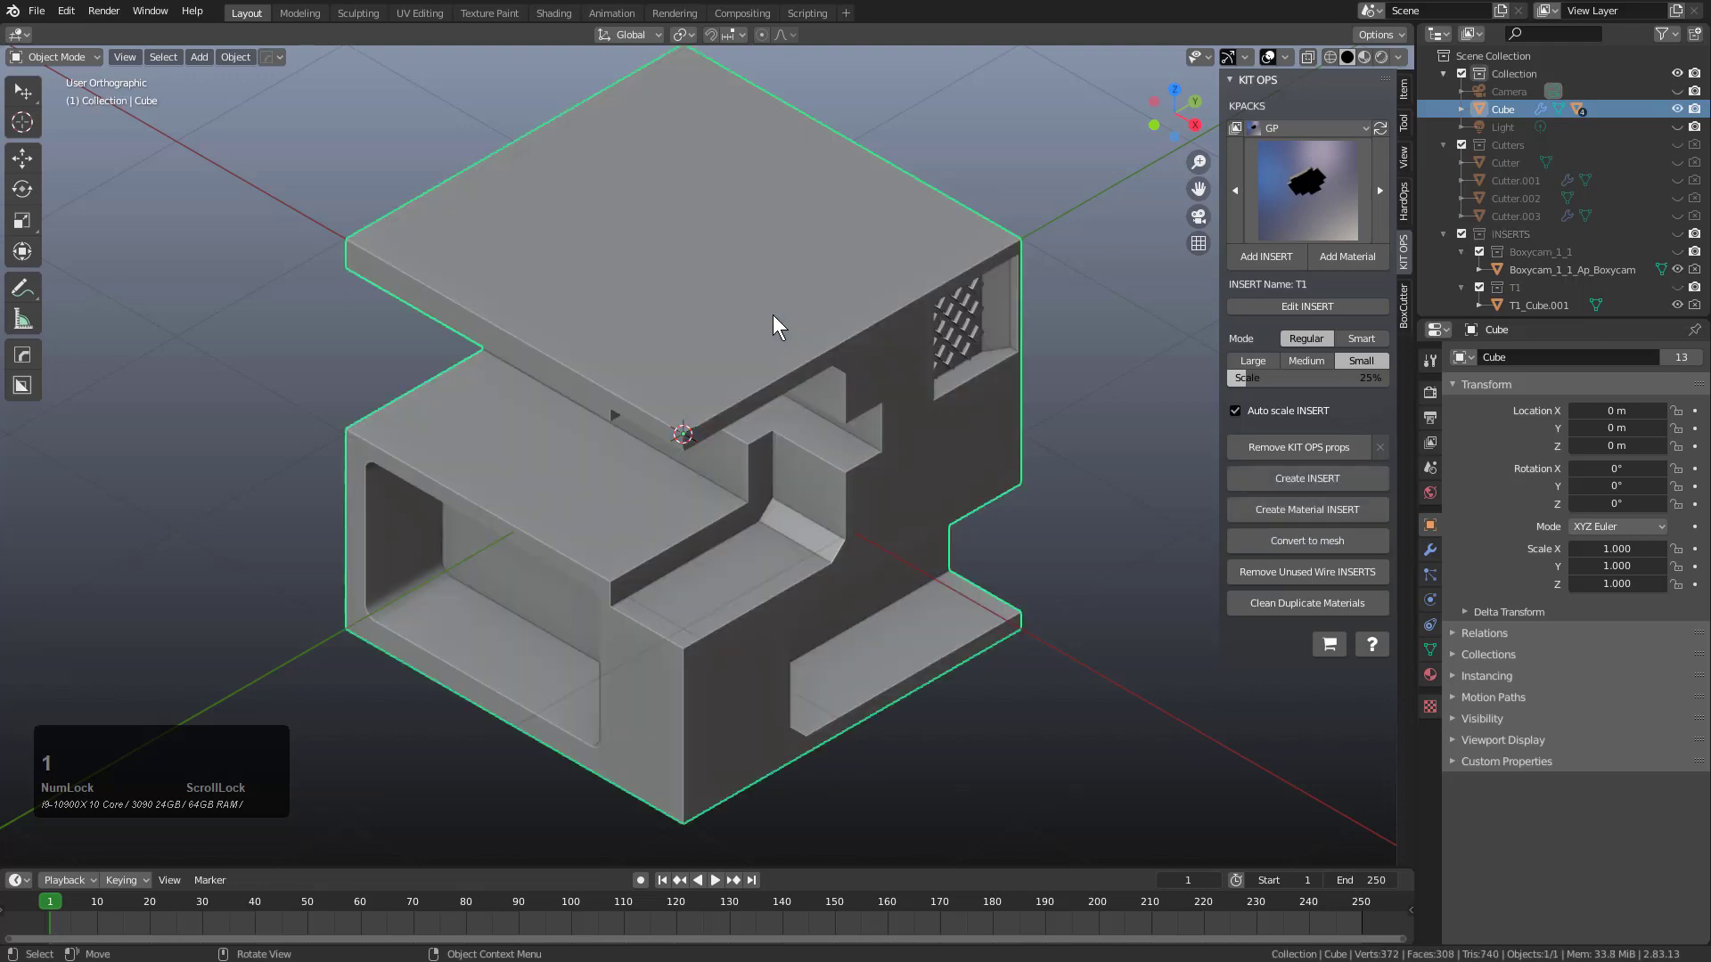
{"action": "key", "text": "shift+3"}
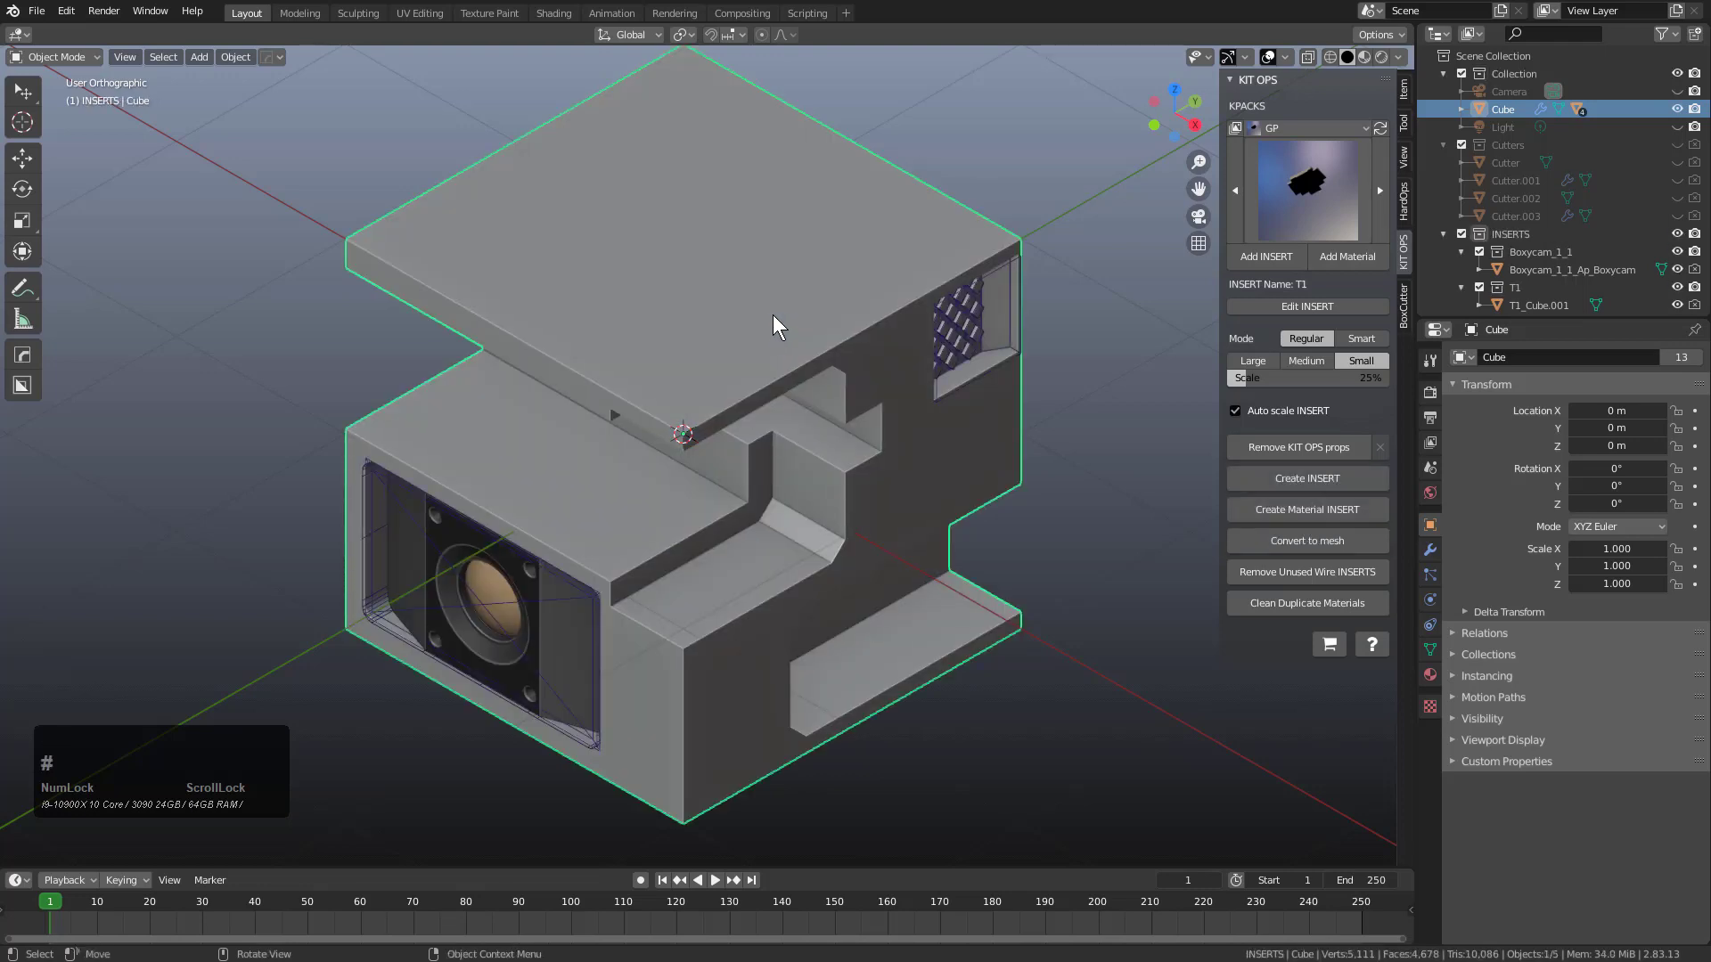
Try the Hard Ops Manage operation (Evict / Unify Cutters) on the cube and undo it
{"action": "left_click", "coordinate": [709, 407]}
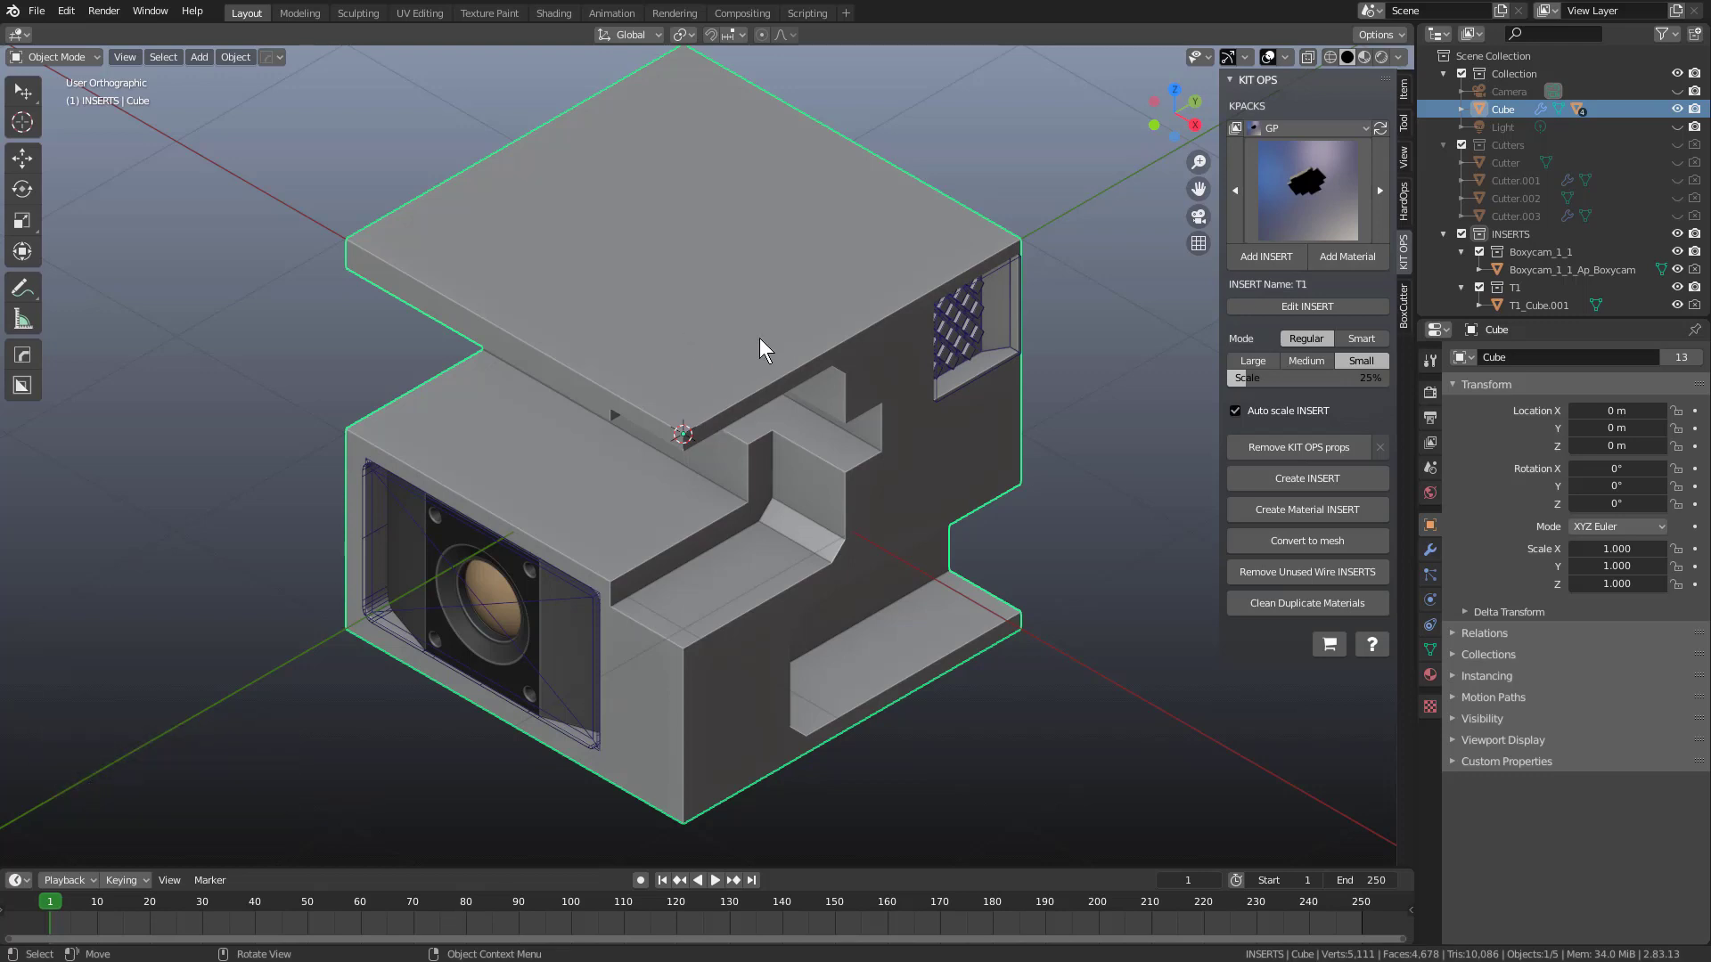
{"action": "key", "text": "q"}
{"action": "mouse_move", "coordinate": [740, 438]}
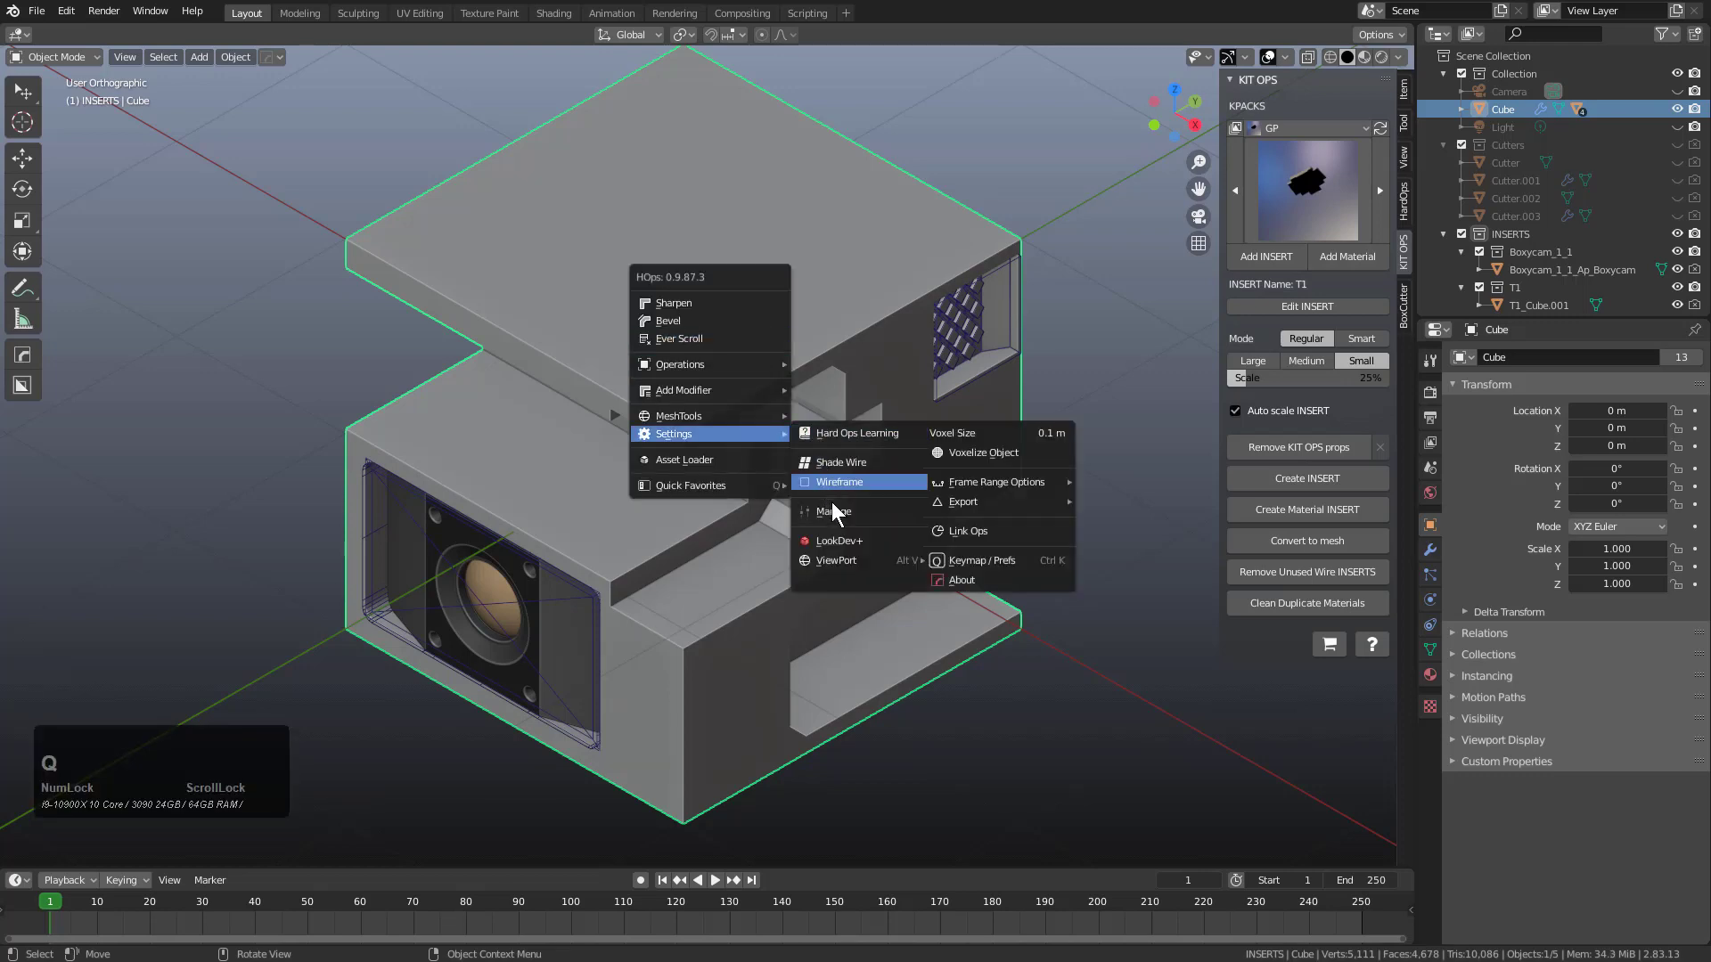
{"action": "left_click", "coordinate": [834, 505]}
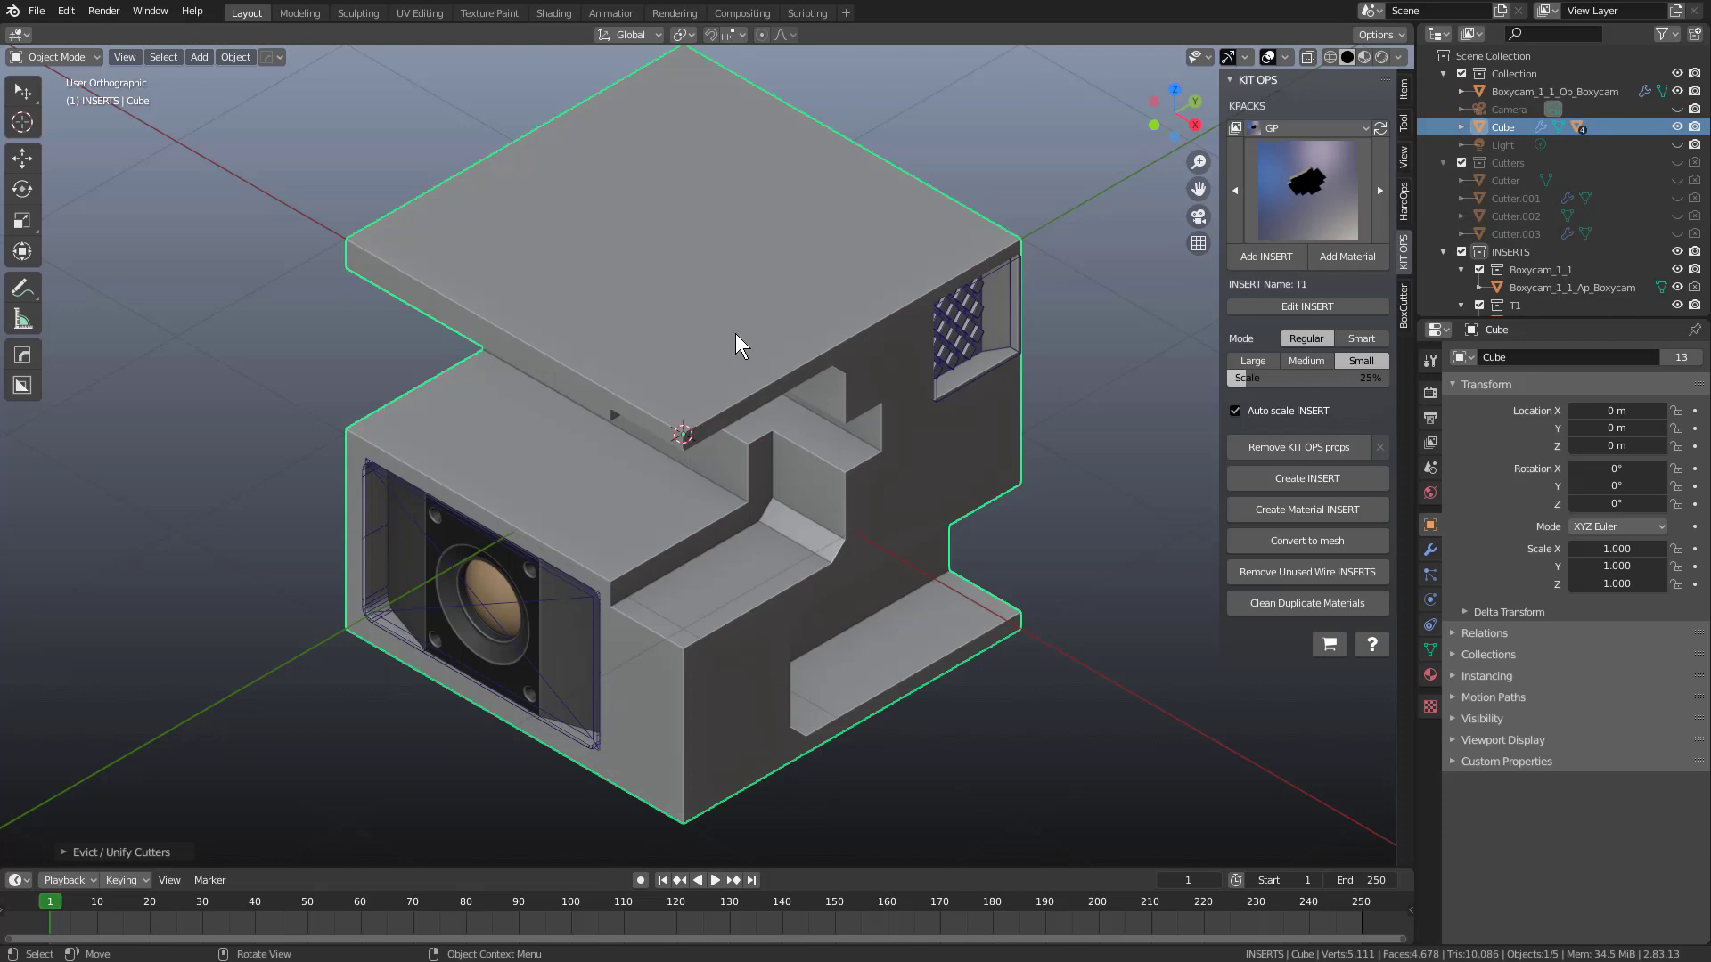
{"action": "key", "text": "ctrl+z"}
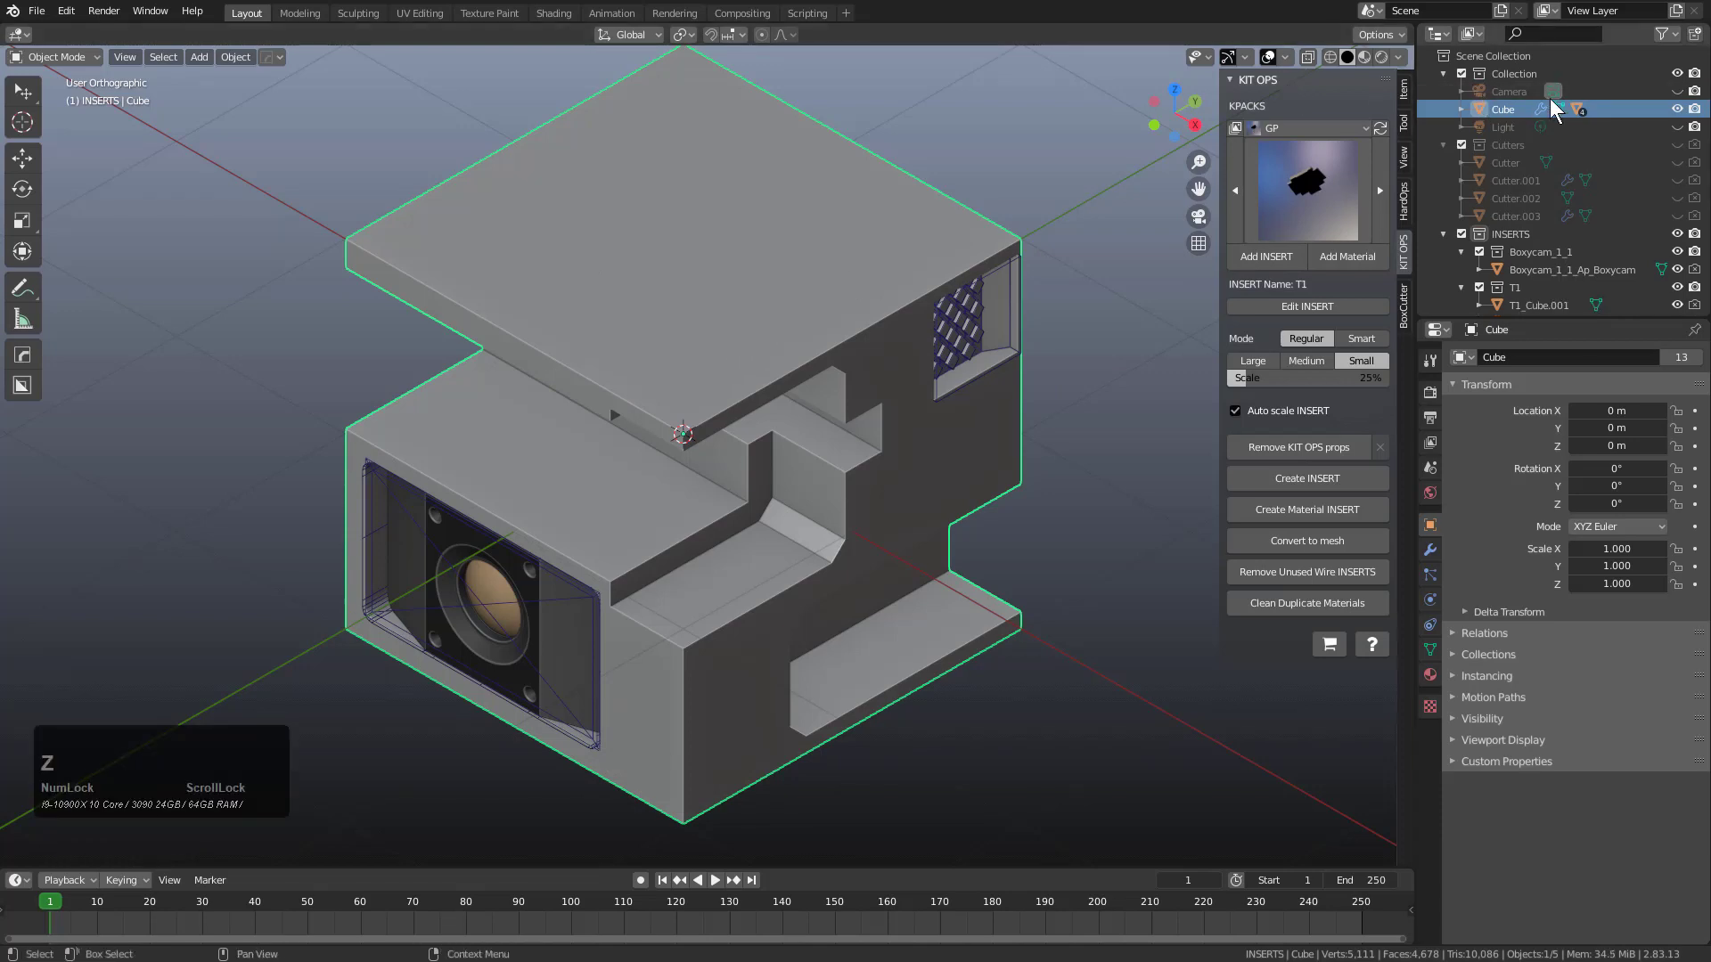
Browse the cube's boolean cutters, including T1_Cube.001 and Cutter.002, with Ever Scroll's Bool Scroll and exit
{"action": "left_click", "coordinate": [704, 344]}
{"action": "key", "text": "q"}
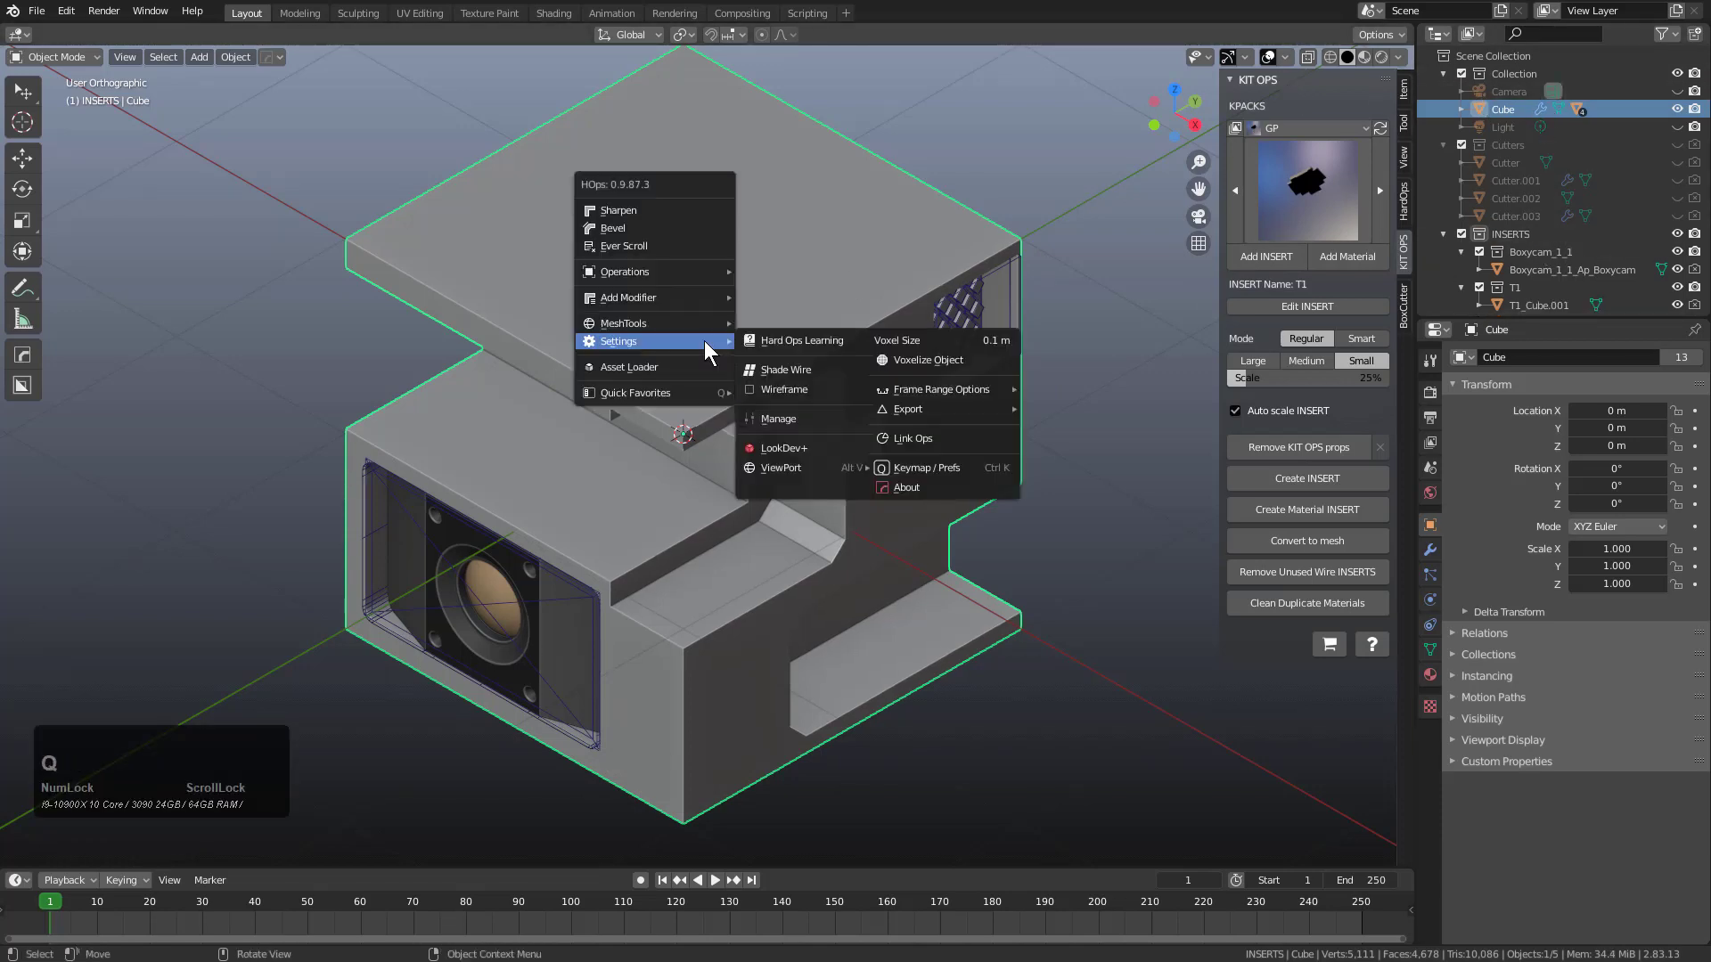
{"action": "left_click", "coordinate": [688, 250]}
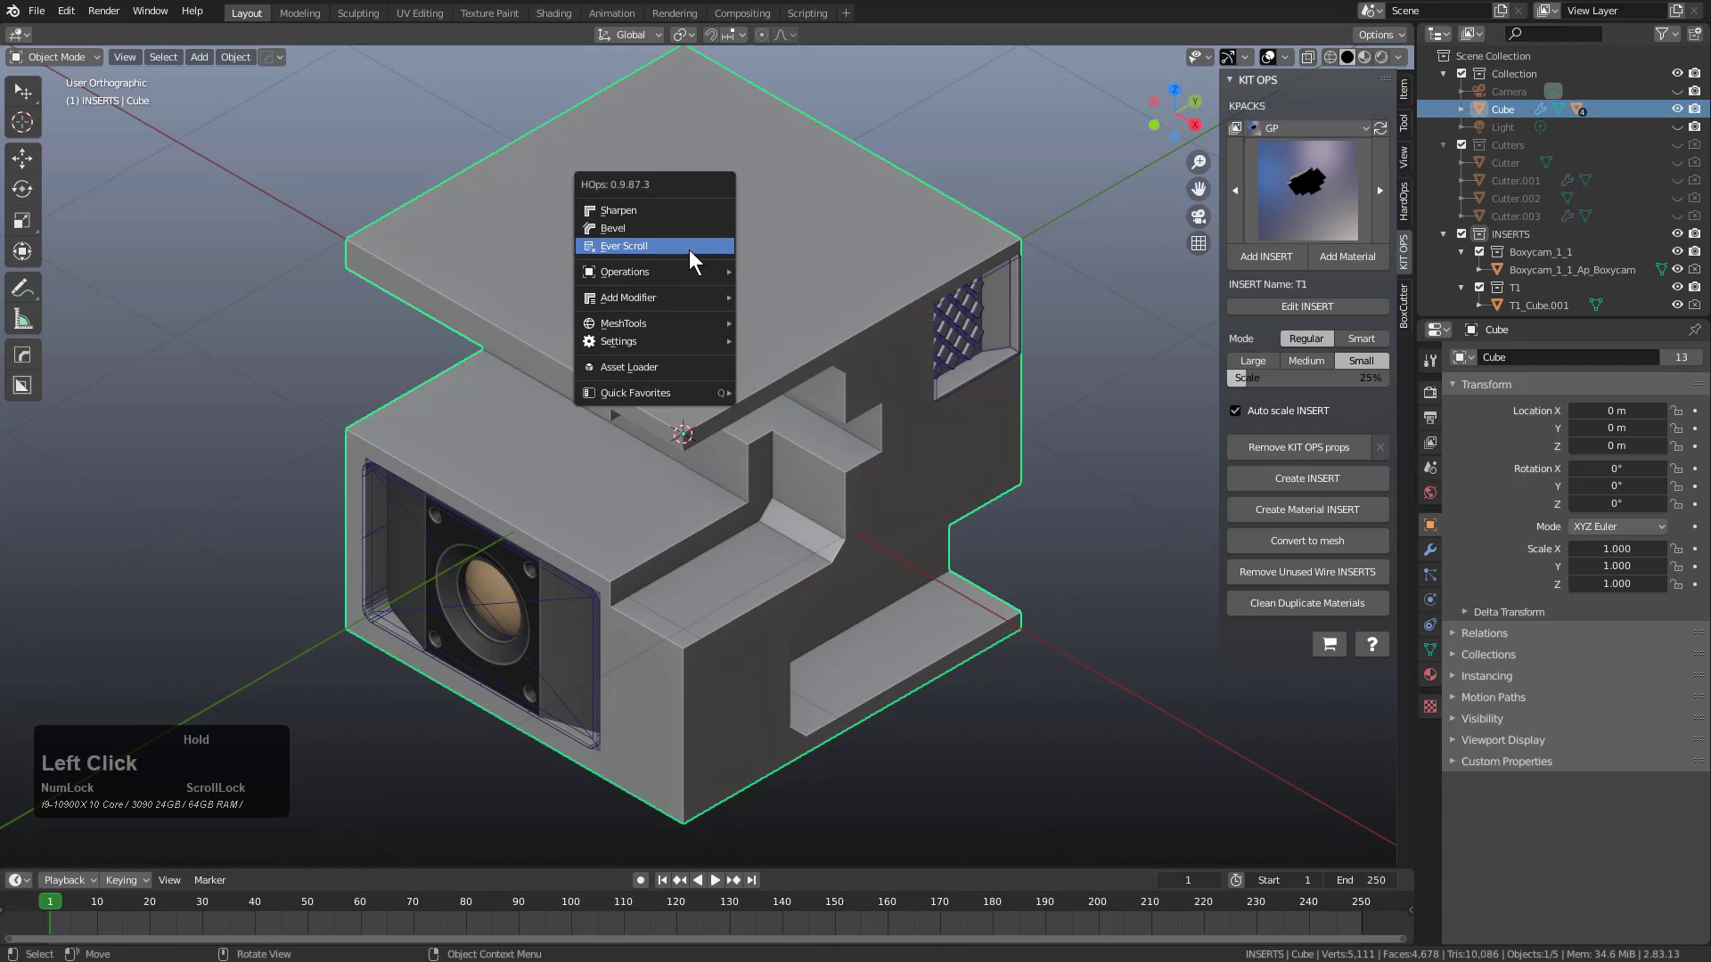
{"action": "scroll", "coordinate": [688, 249], "scroll_direction": "up", "scroll_amount": 4}
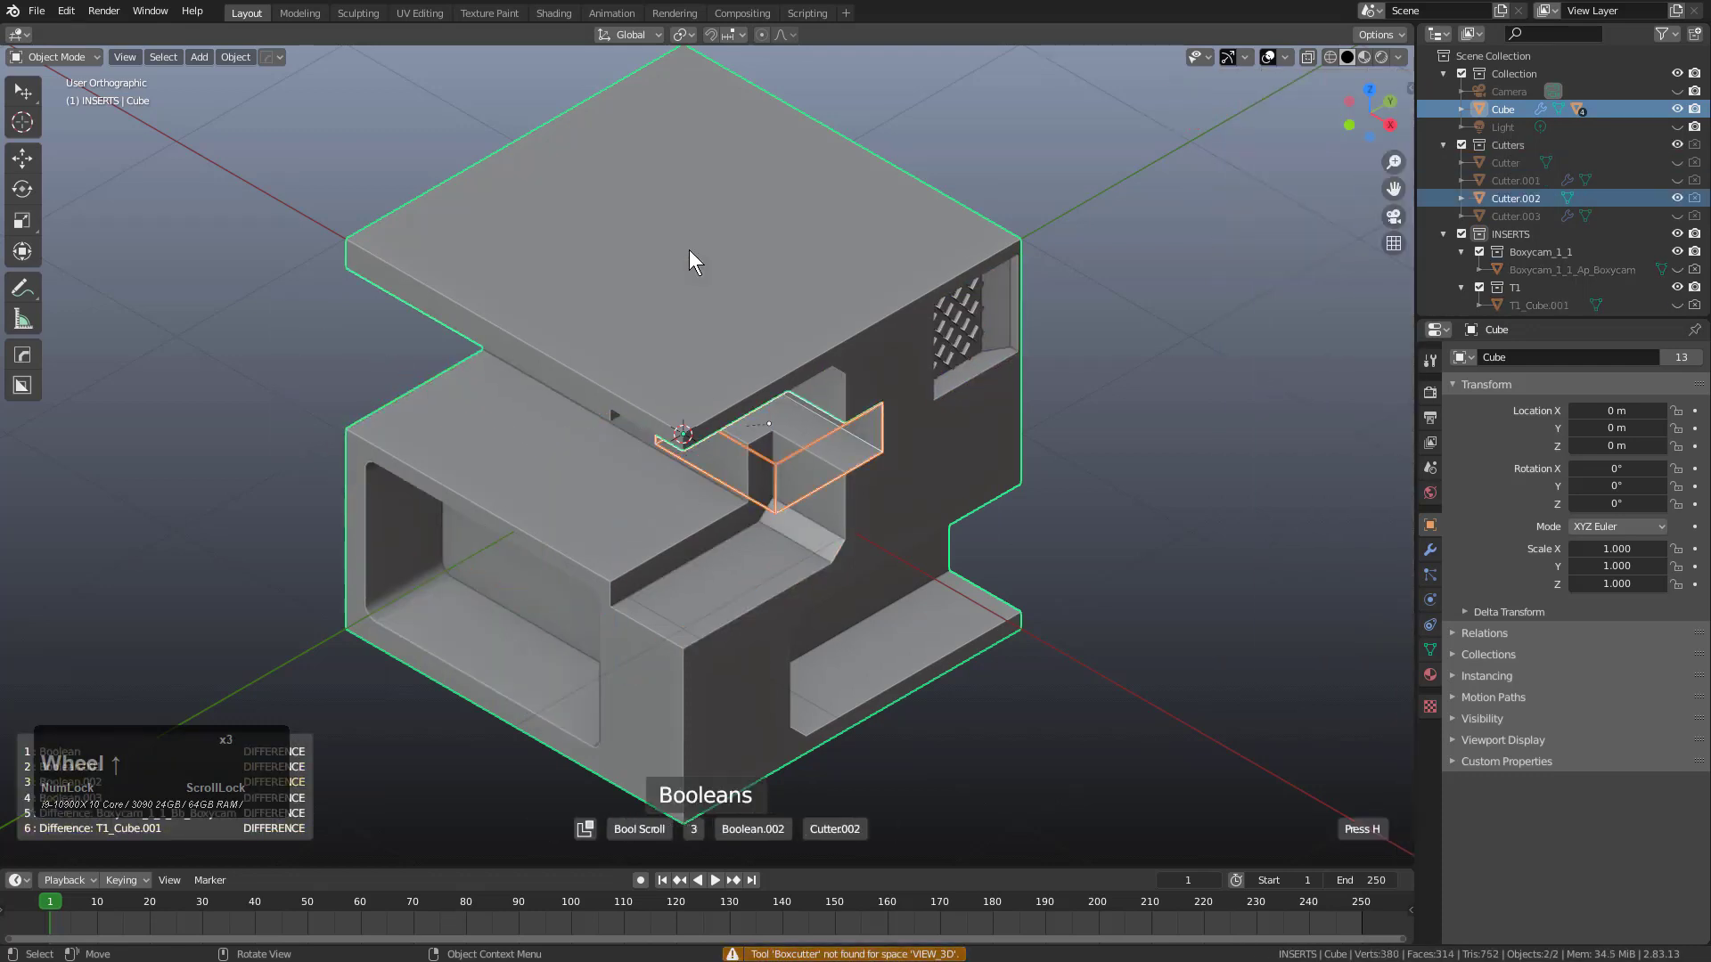
{"action": "scroll", "coordinate": [689, 250], "scroll_direction": "up", "scroll_amount": 6}
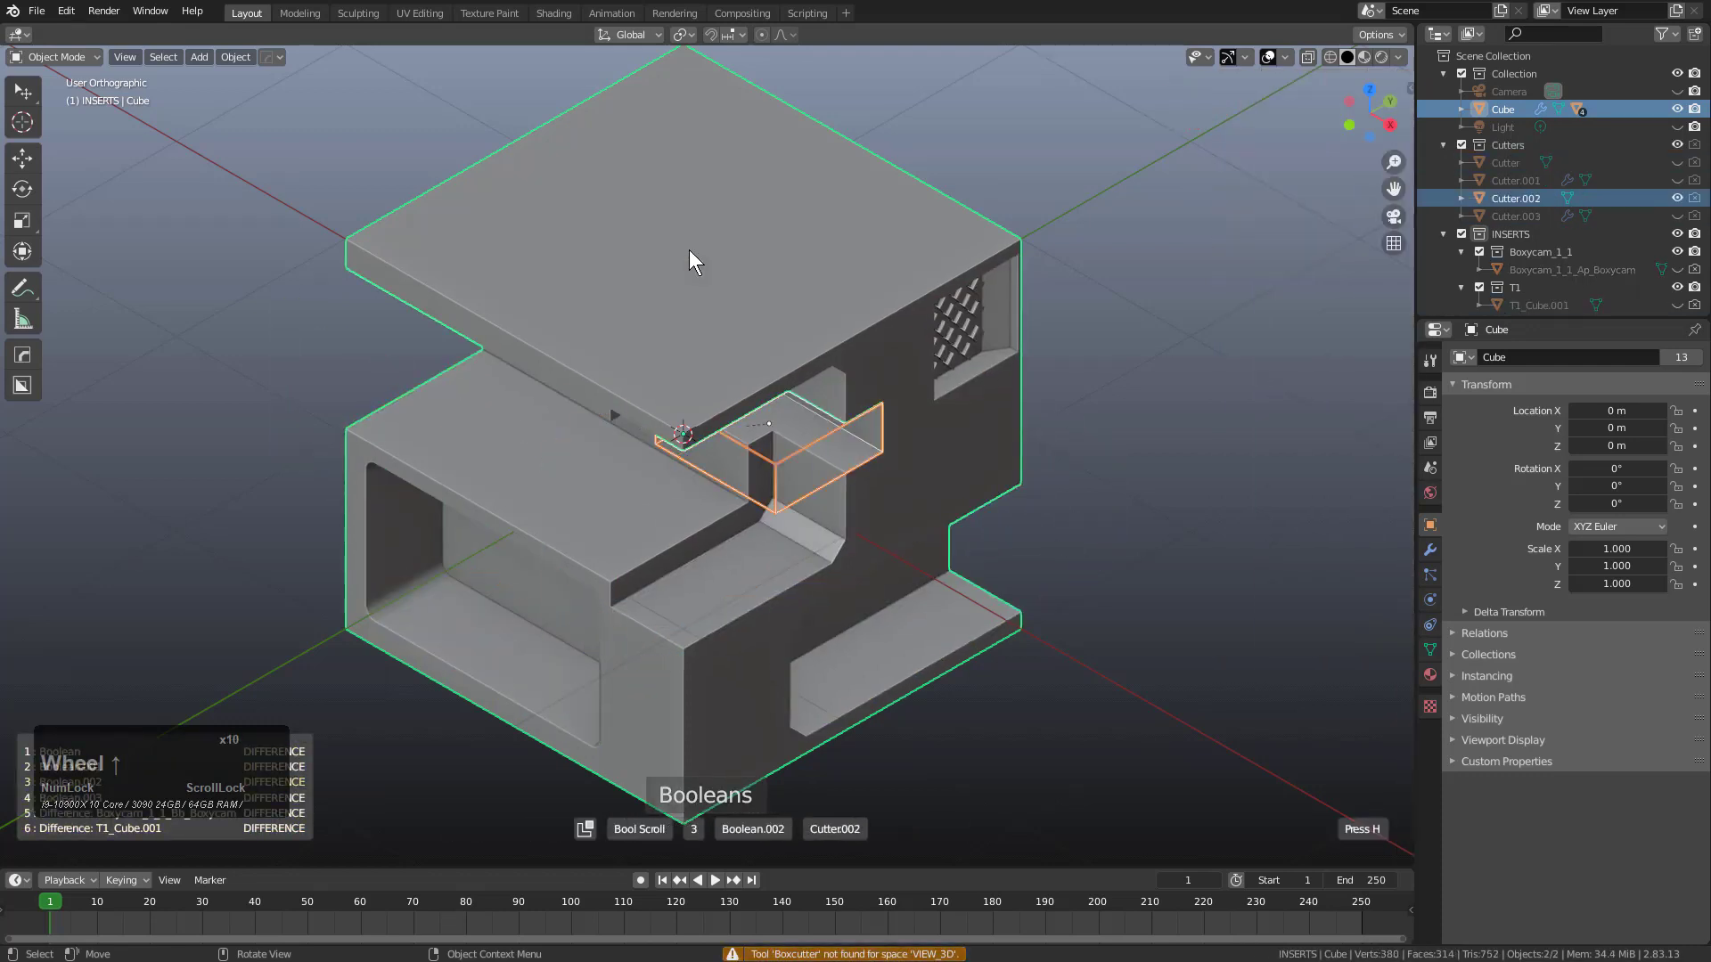
{"action": "scroll", "coordinate": [688, 251], "scroll_direction": "up", "scroll_amount": 4}
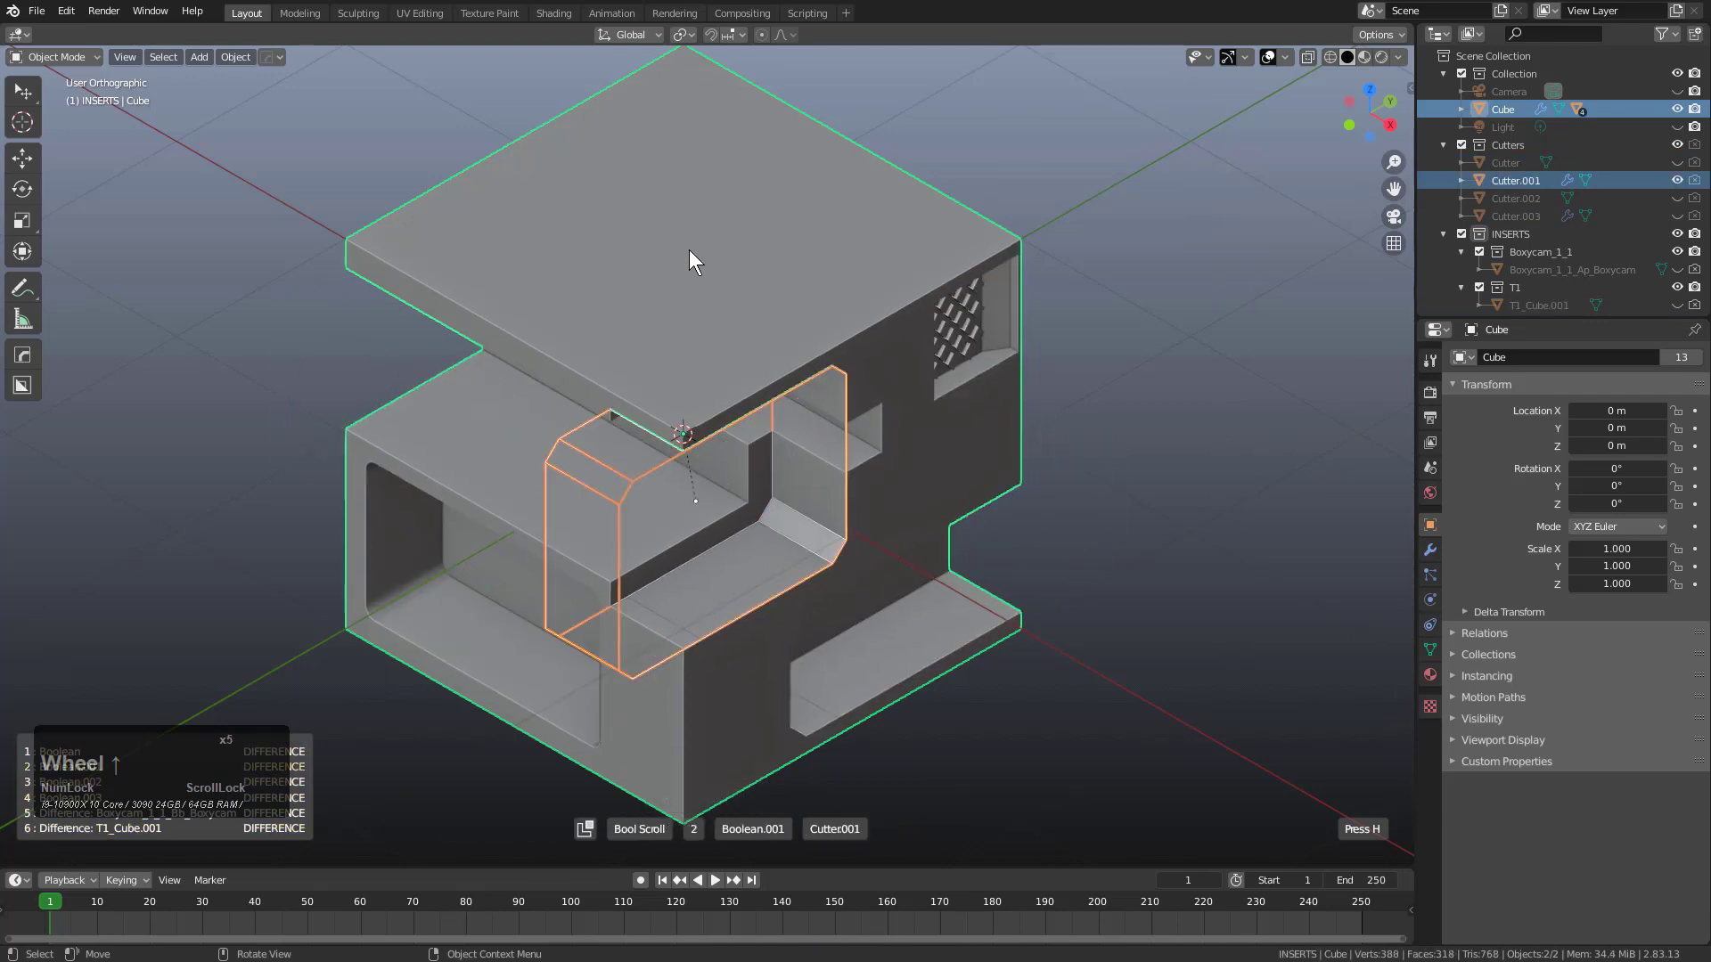
{"action": "scroll", "coordinate": [690, 254], "scroll_direction": "up", "scroll_amount": 5}
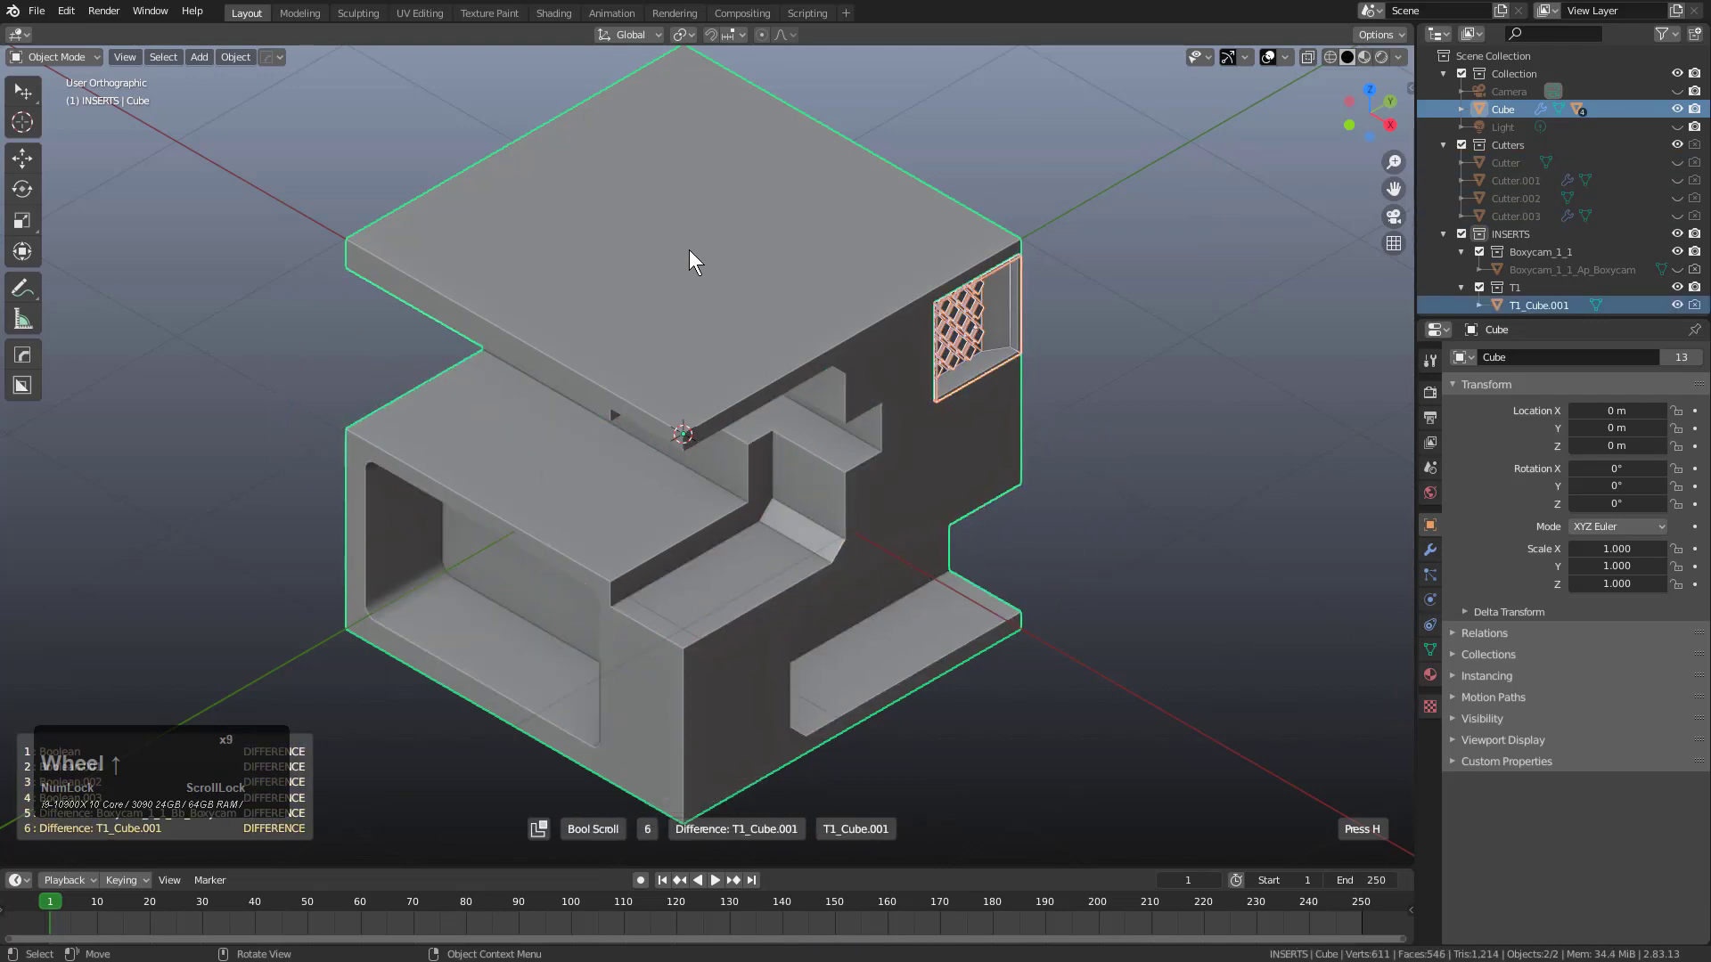
{"action": "scroll", "coordinate": [688, 249], "scroll_direction": "up", "scroll_amount": 2}
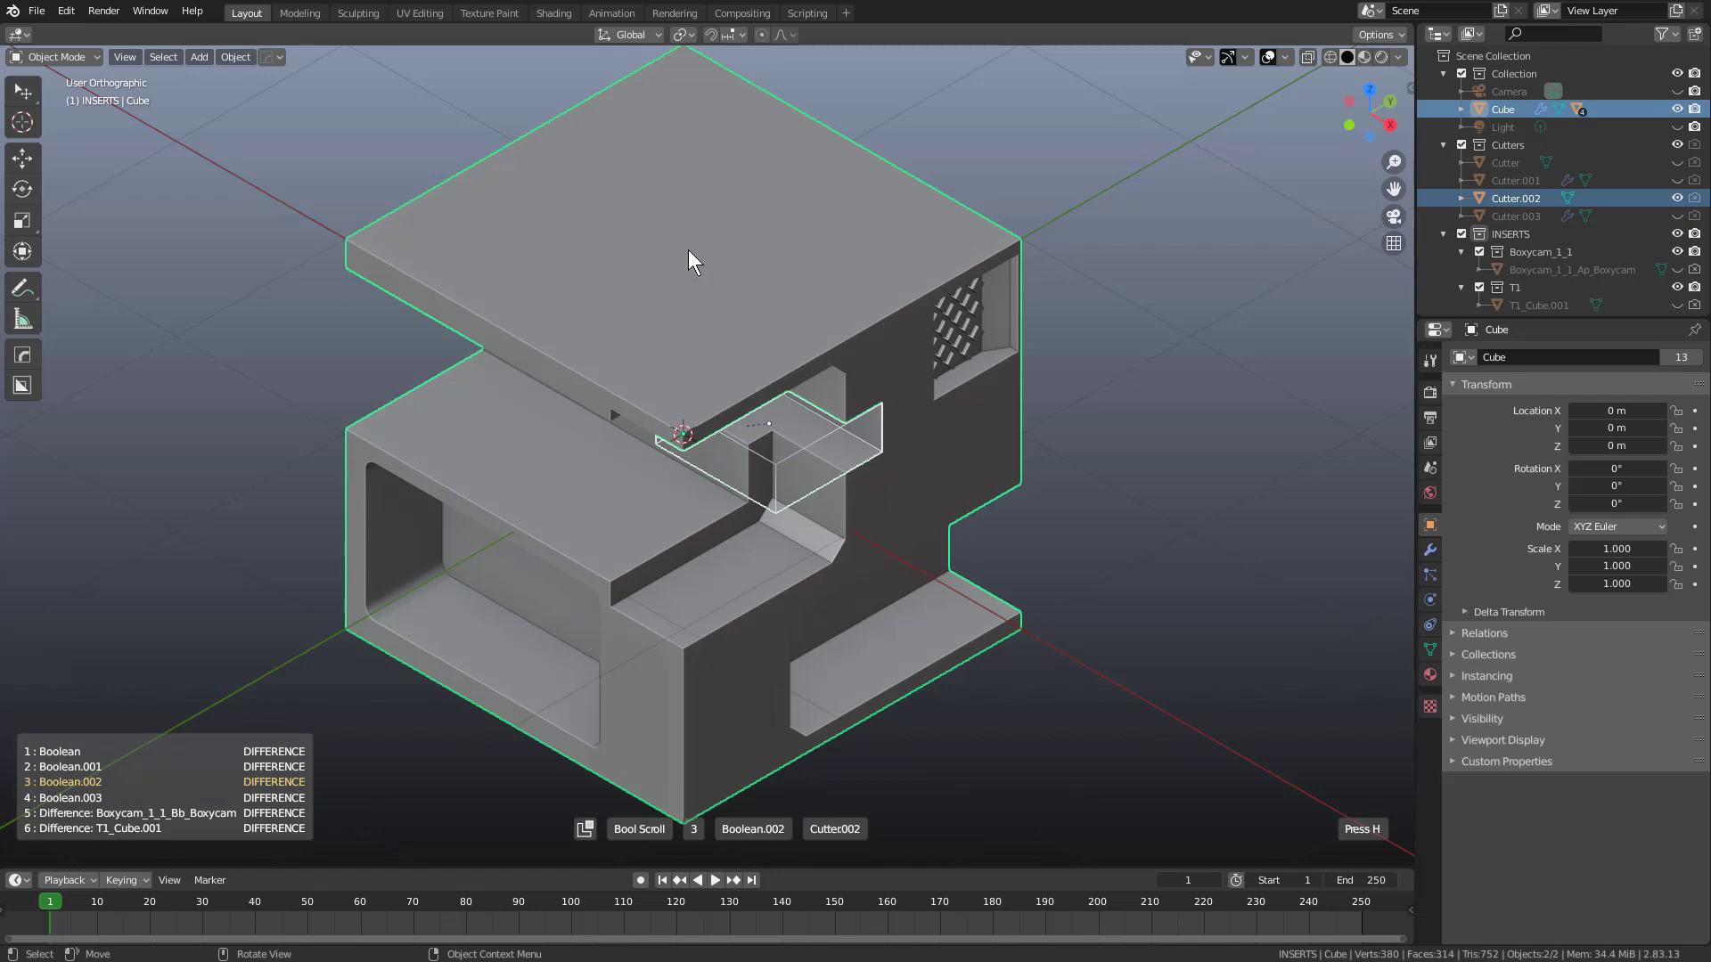
{"action": "right_click", "coordinate": [689, 251]}
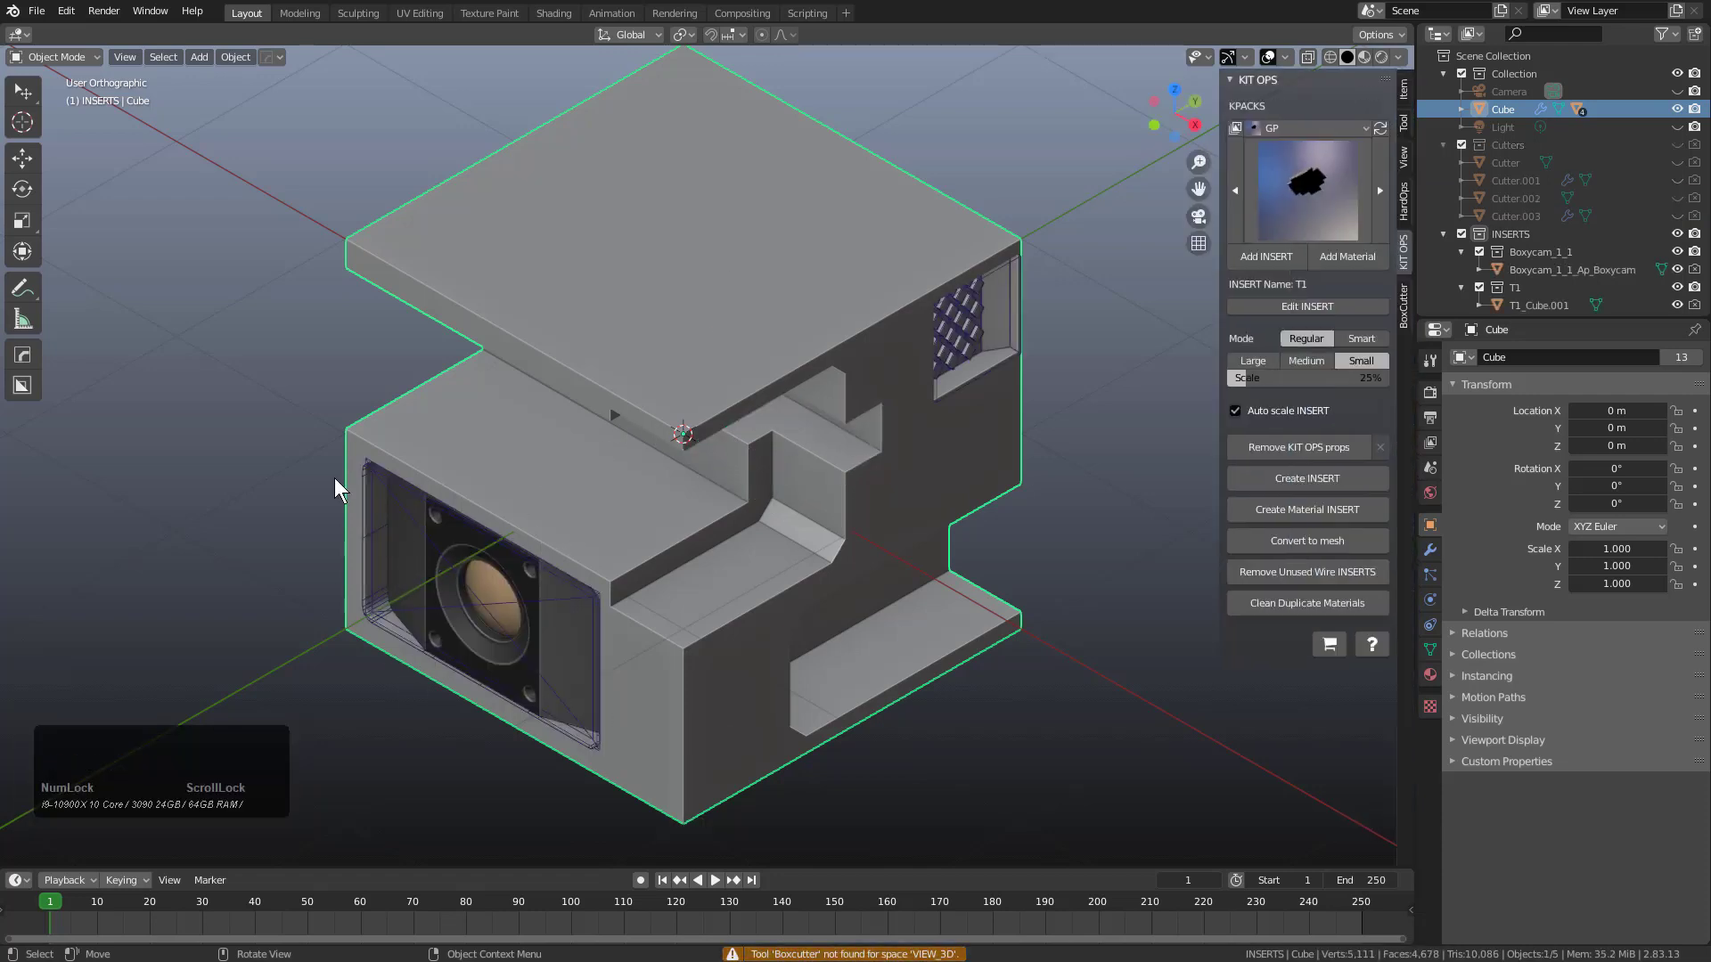
Step through the cube's modifier stack with Ever Scroll's Modifiers Scroll, from the unmodified mesh to the T1_Cube.001 difference, and exit
{"action": "key", "text": "q"}
{"action": "left_click", "coordinate": [835, 260]}
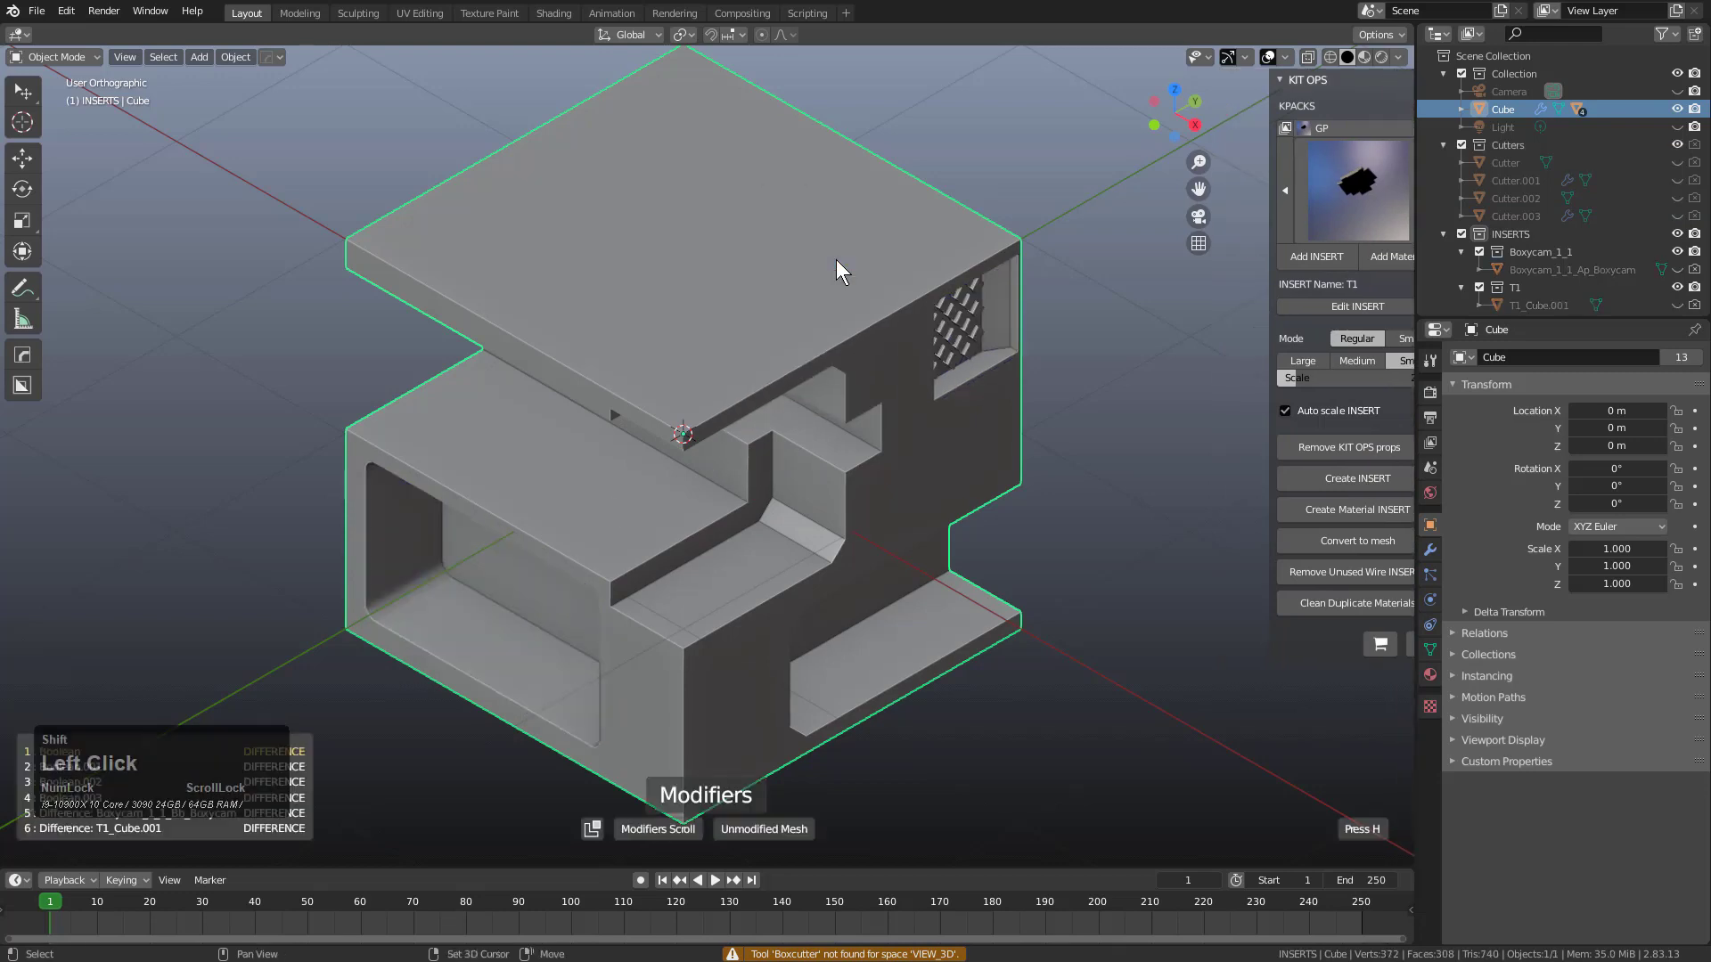
{"action": "scroll", "coordinate": [835, 259], "scroll_direction": "up", "scroll_amount": 8}
{"action": "scroll", "coordinate": [836, 260], "scroll_direction": "up", "scroll_amount": 2}
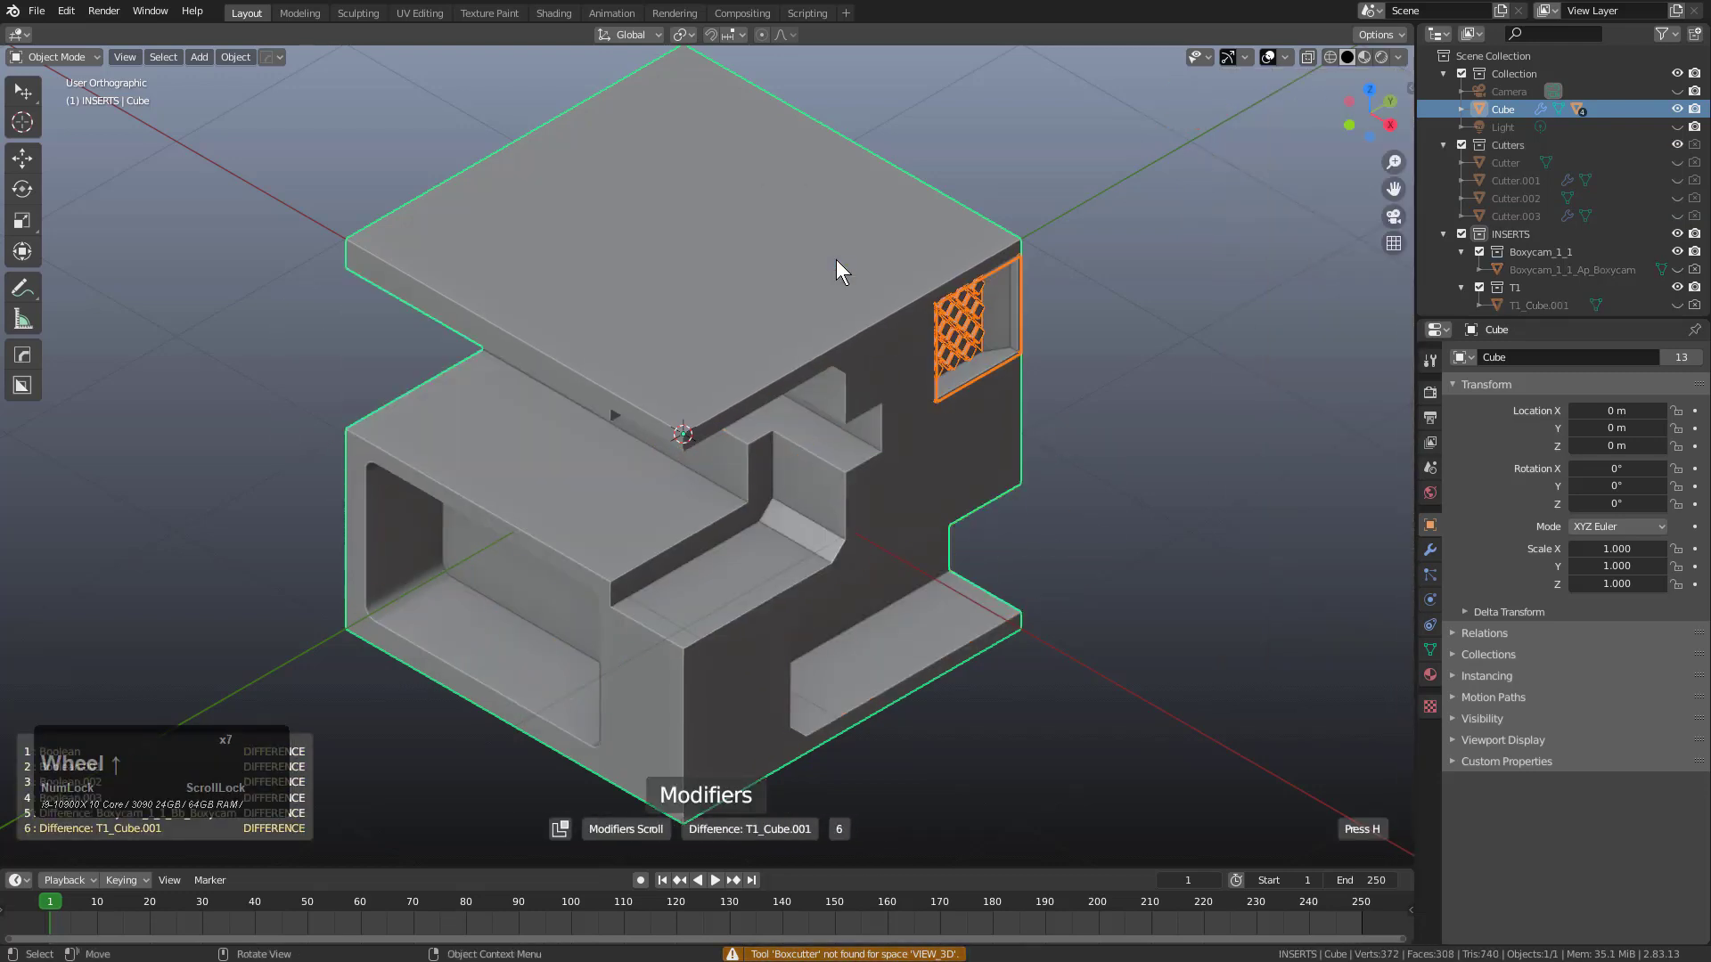
{"action": "scroll", "coordinate": [836, 259], "scroll_direction": "up", "scroll_amount": 6}
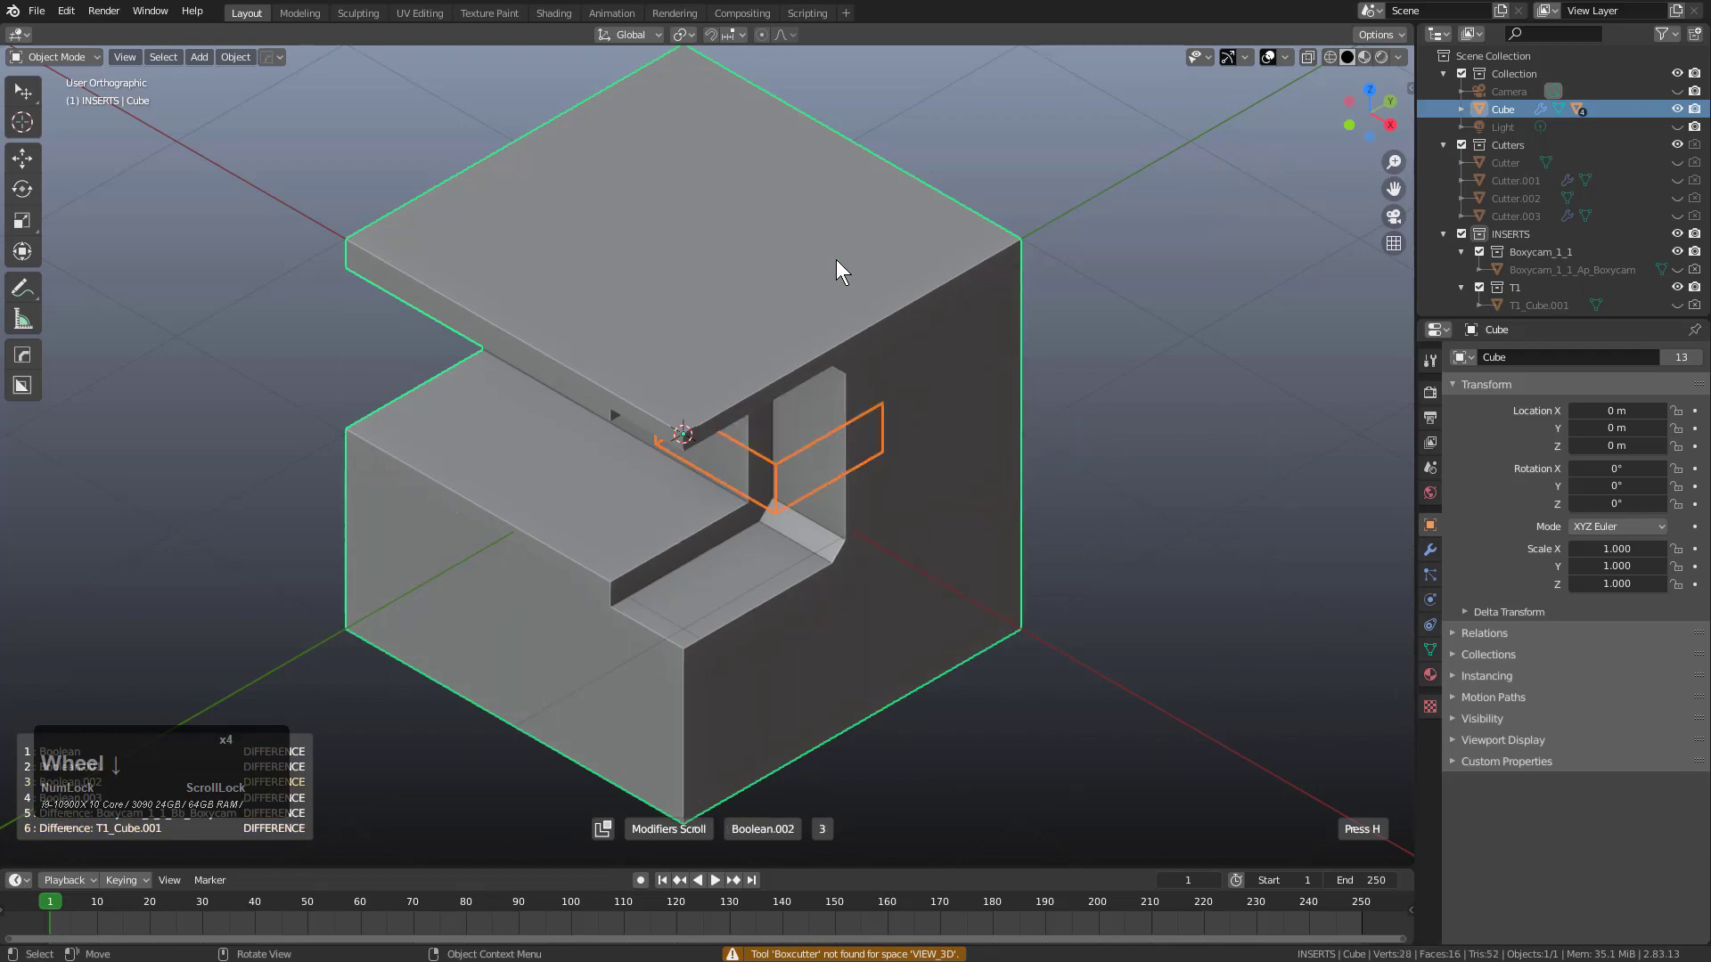
{"action": "right_click", "coordinate": [835, 260]}
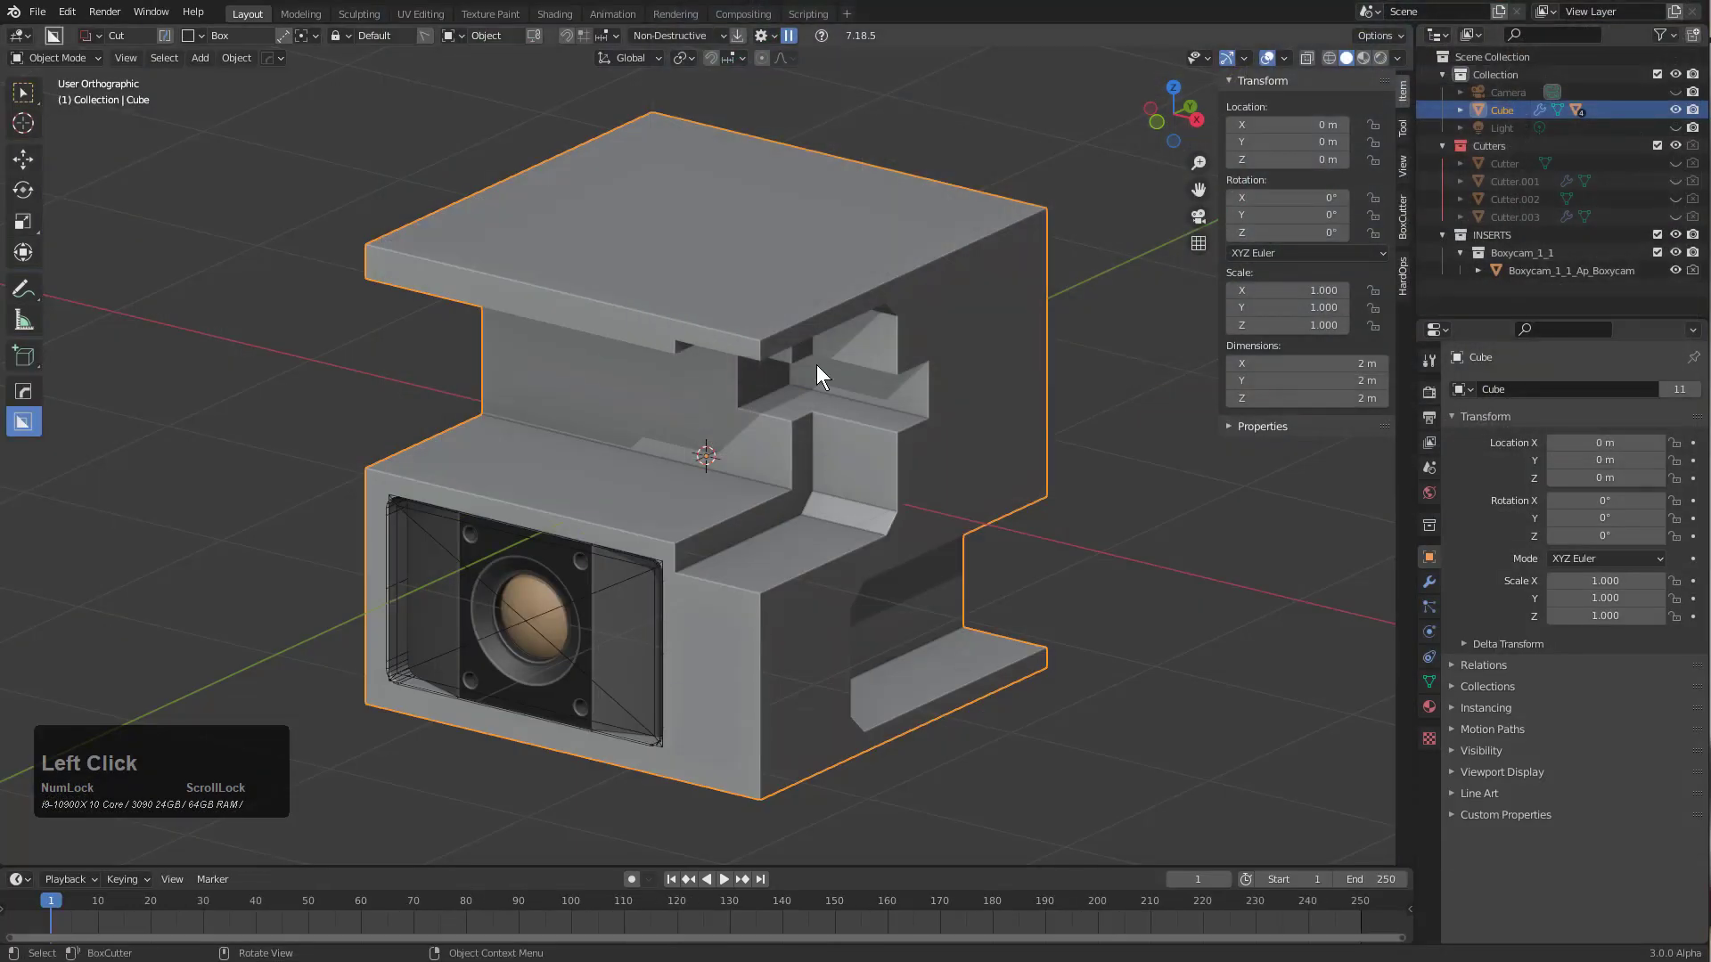
In the Boxycam-only cube scene, browse the boolean cutters Cutter and Cutter.001 with Bool Scroll and exit
{"action": "middle_click_drag", "start_coordinate": [816, 366], "coordinate": [805, 384]}
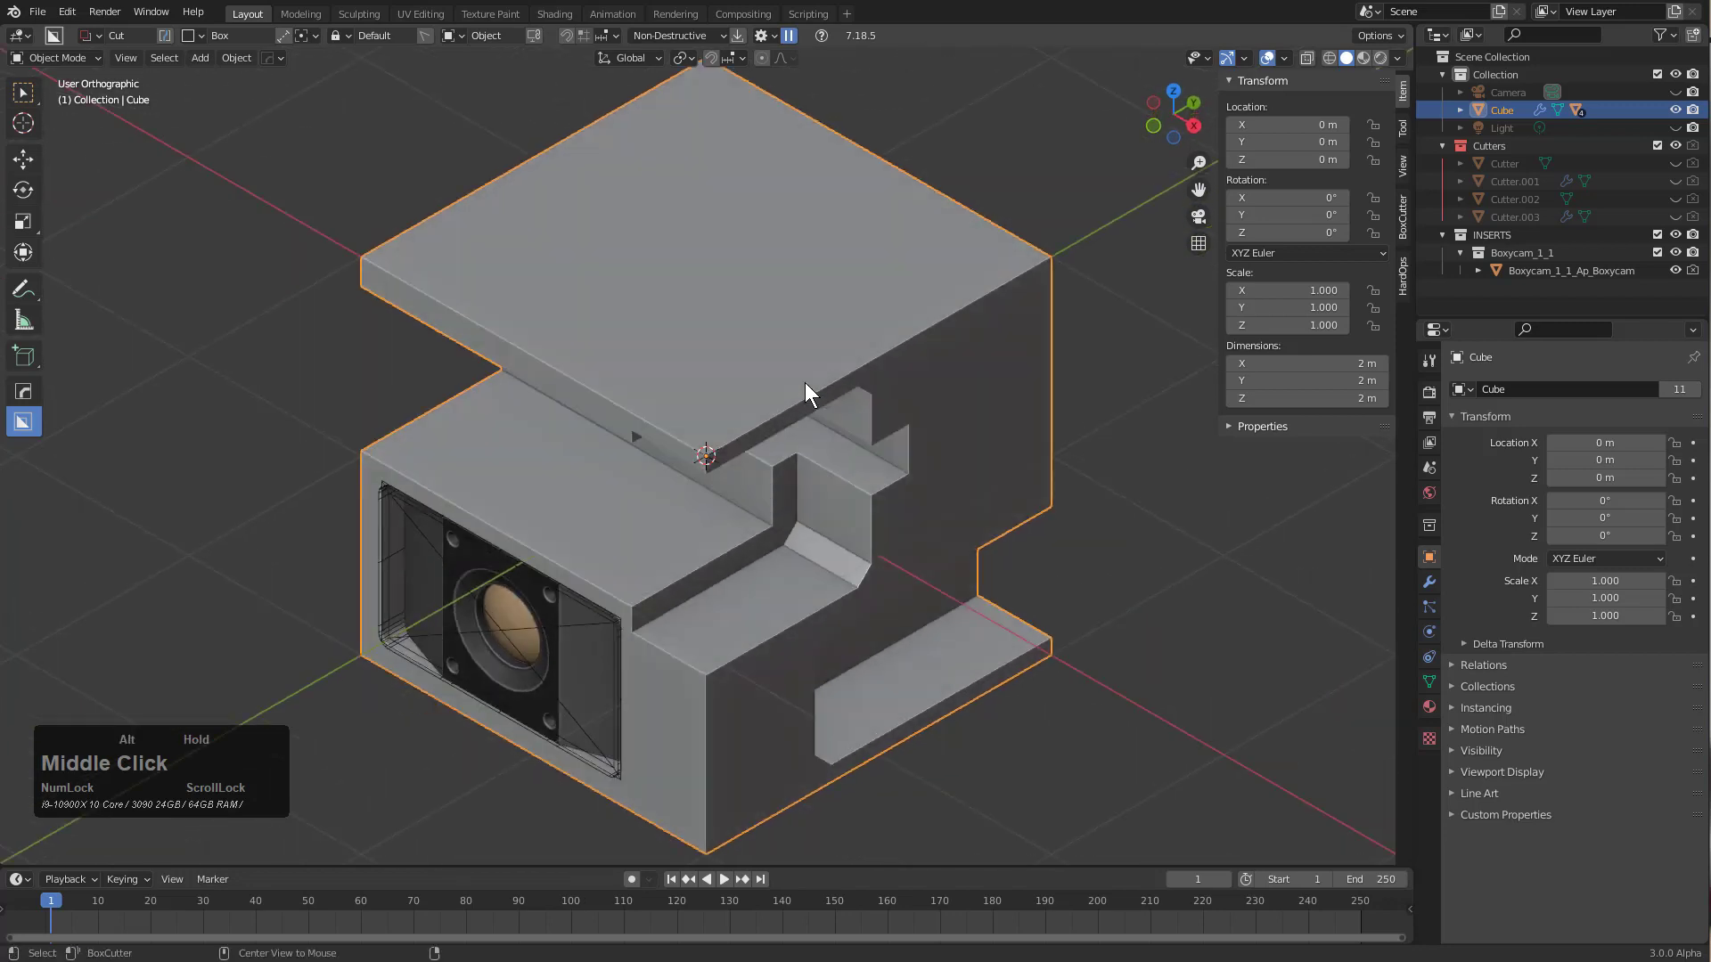
{"action": "scroll", "coordinate": [805, 383], "scroll_direction": "down", "scroll_amount": 1}
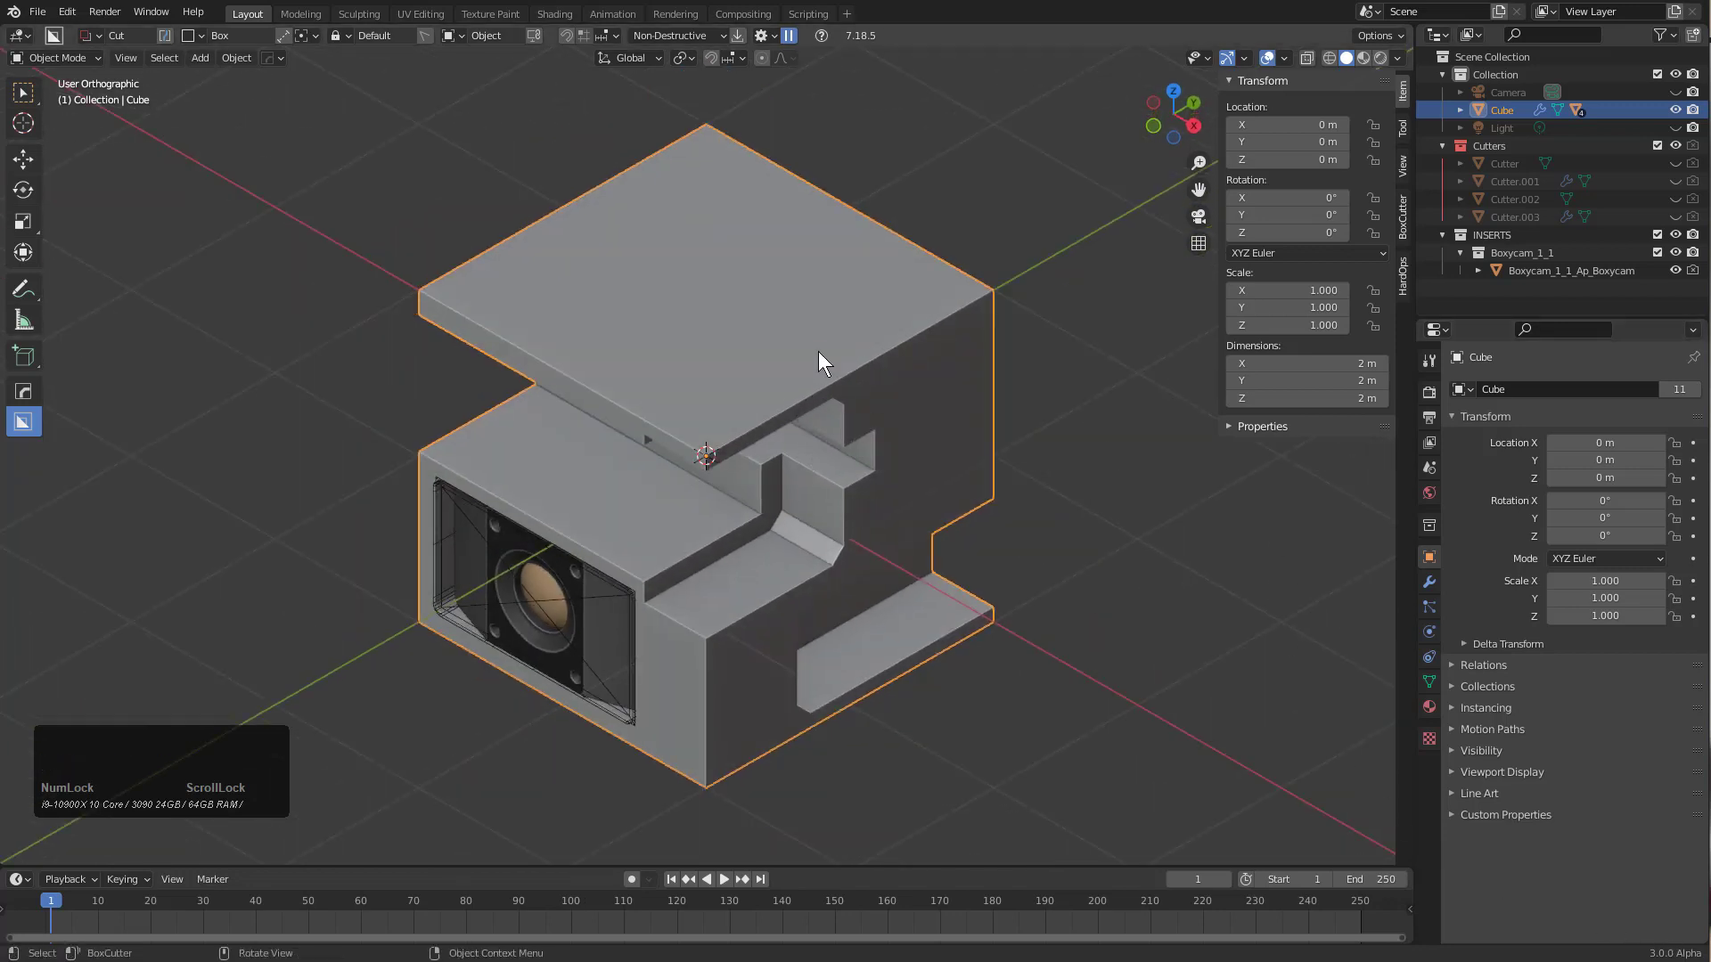
{"action": "key", "text": "q"}
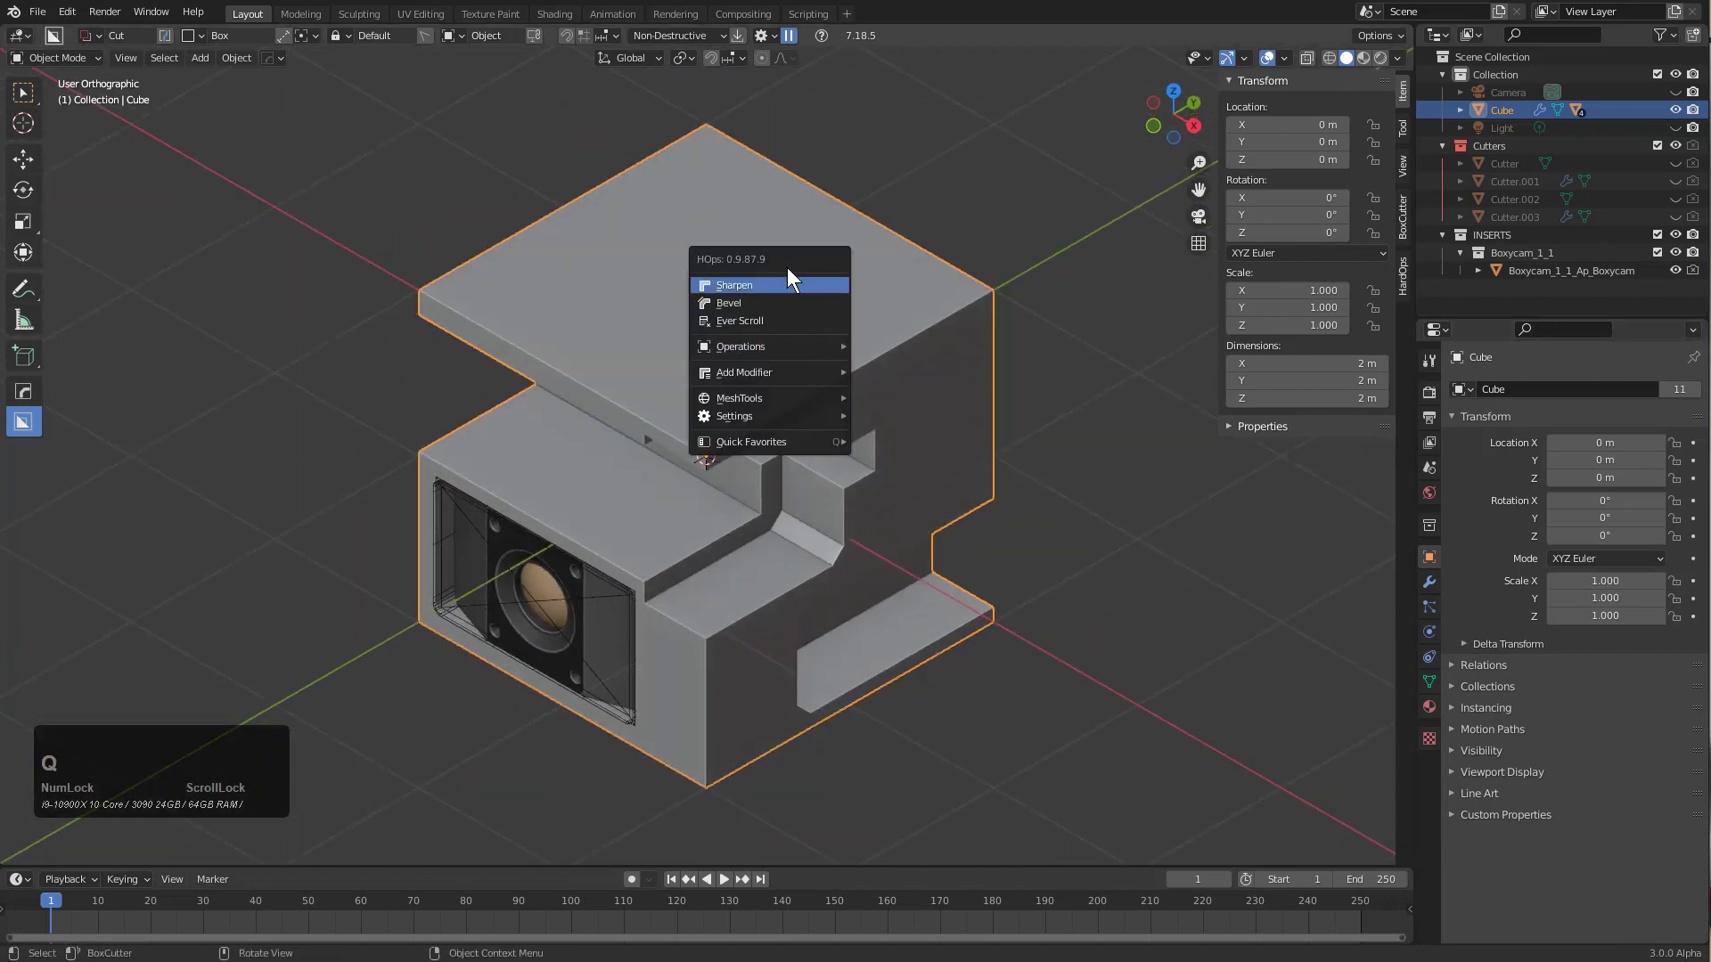
{"action": "left_click", "coordinate": [788, 321]}
{"action": "scroll", "coordinate": [786, 321], "scroll_direction": "up", "scroll_amount": 8}
{"action": "scroll", "coordinate": [787, 322], "scroll_direction": "up", "scroll_amount": 5}
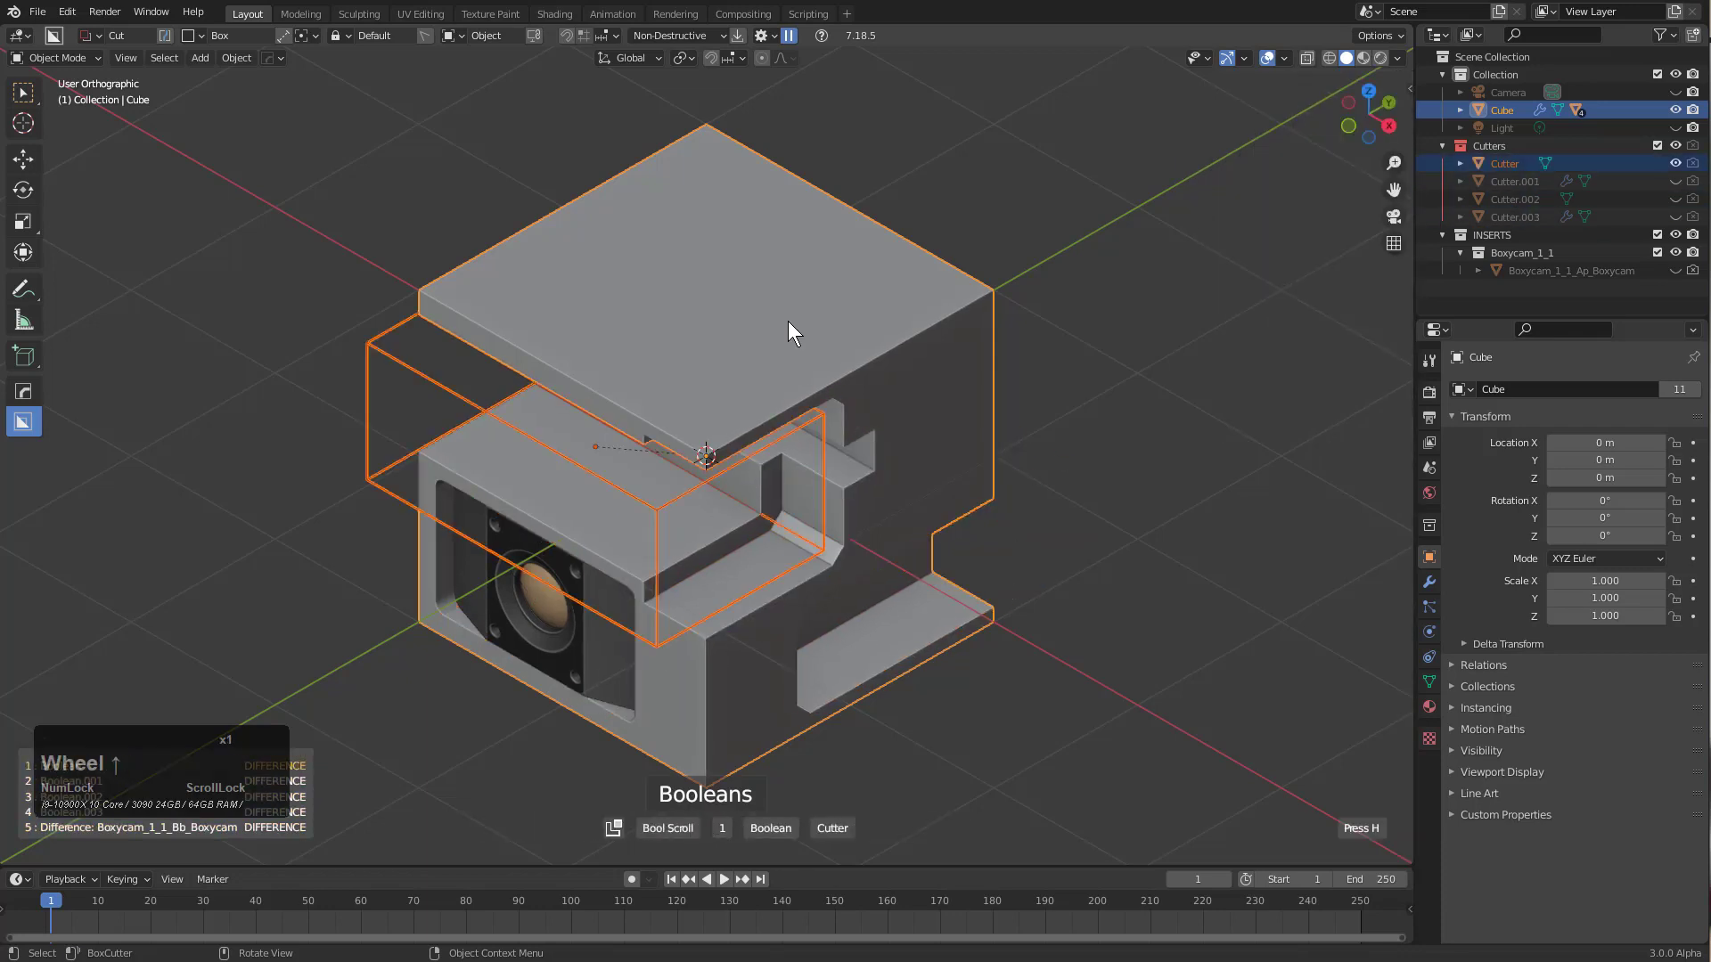
{"action": "scroll", "coordinate": [788, 332], "scroll_direction": "up", "scroll_amount": 2}
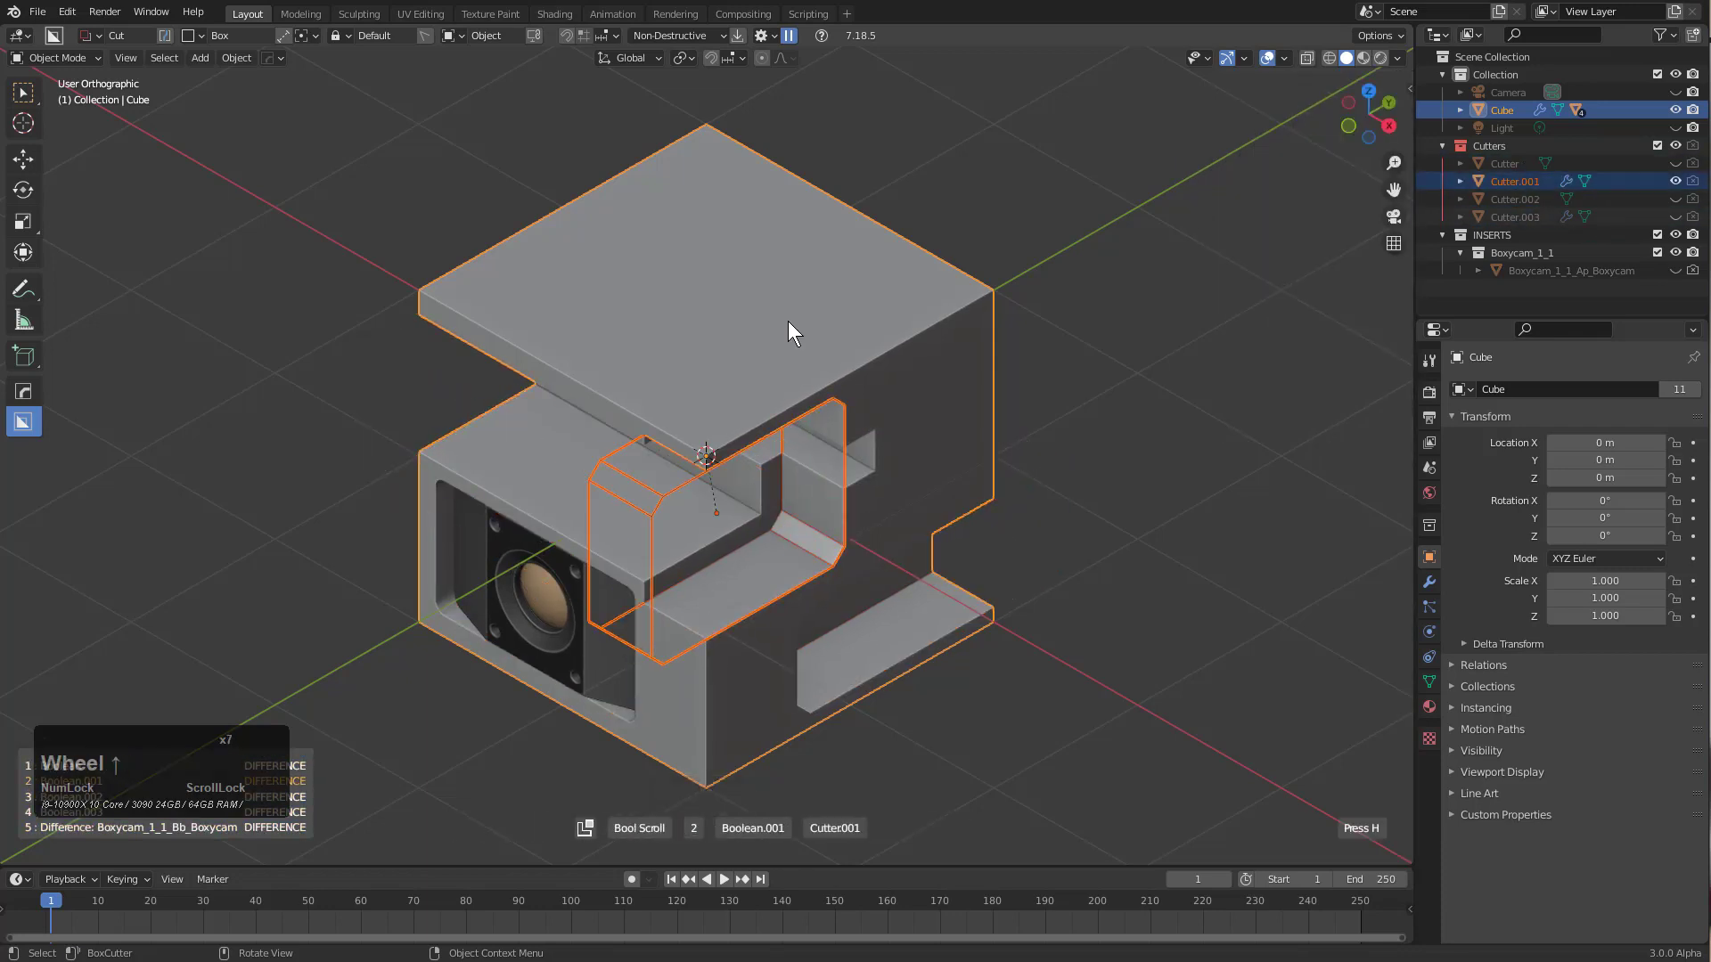
{"action": "right_click", "coordinate": [786, 333]}
Scroll through the Boxycam cube's modifiers up to Difference: Boxycam_1_1_Bb_Boxycam with Modifiers Scroll and exit
{"action": "key", "text": "q"}
{"action": "left_click", "coordinate": [956, 343]}
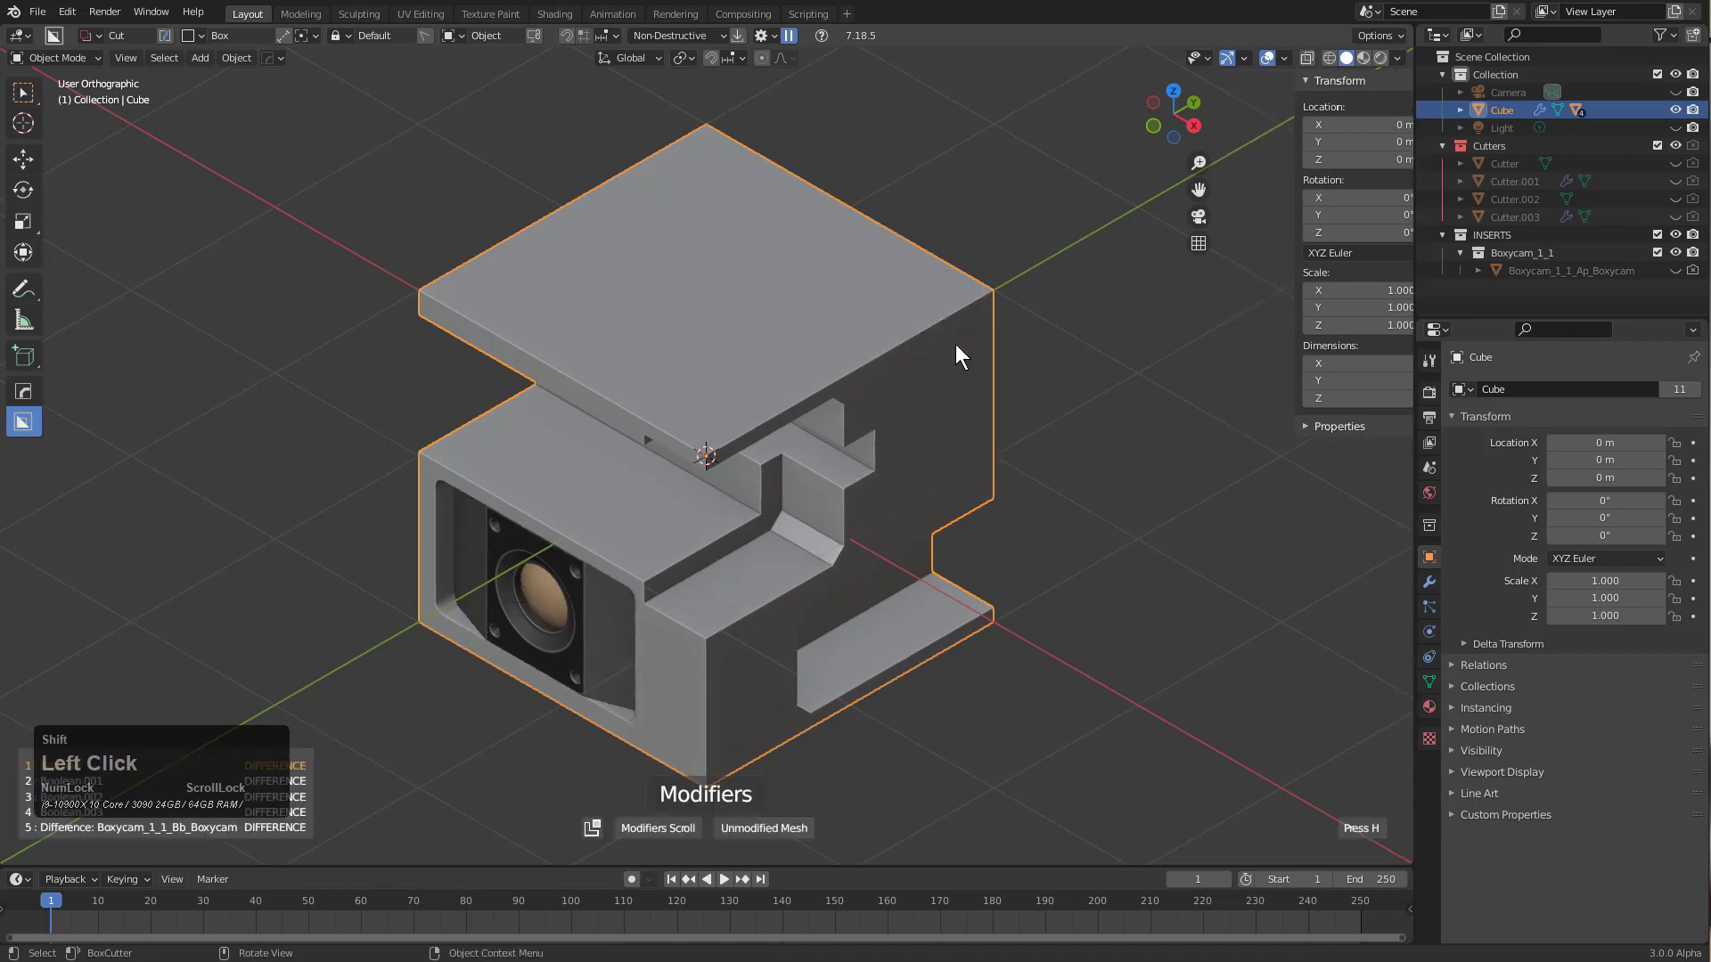
{"action": "scroll", "coordinate": [956, 343], "scroll_direction": "down", "scroll_amount": 7}
{"action": "scroll", "coordinate": [956, 343], "scroll_direction": "up", "scroll_amount": 1}
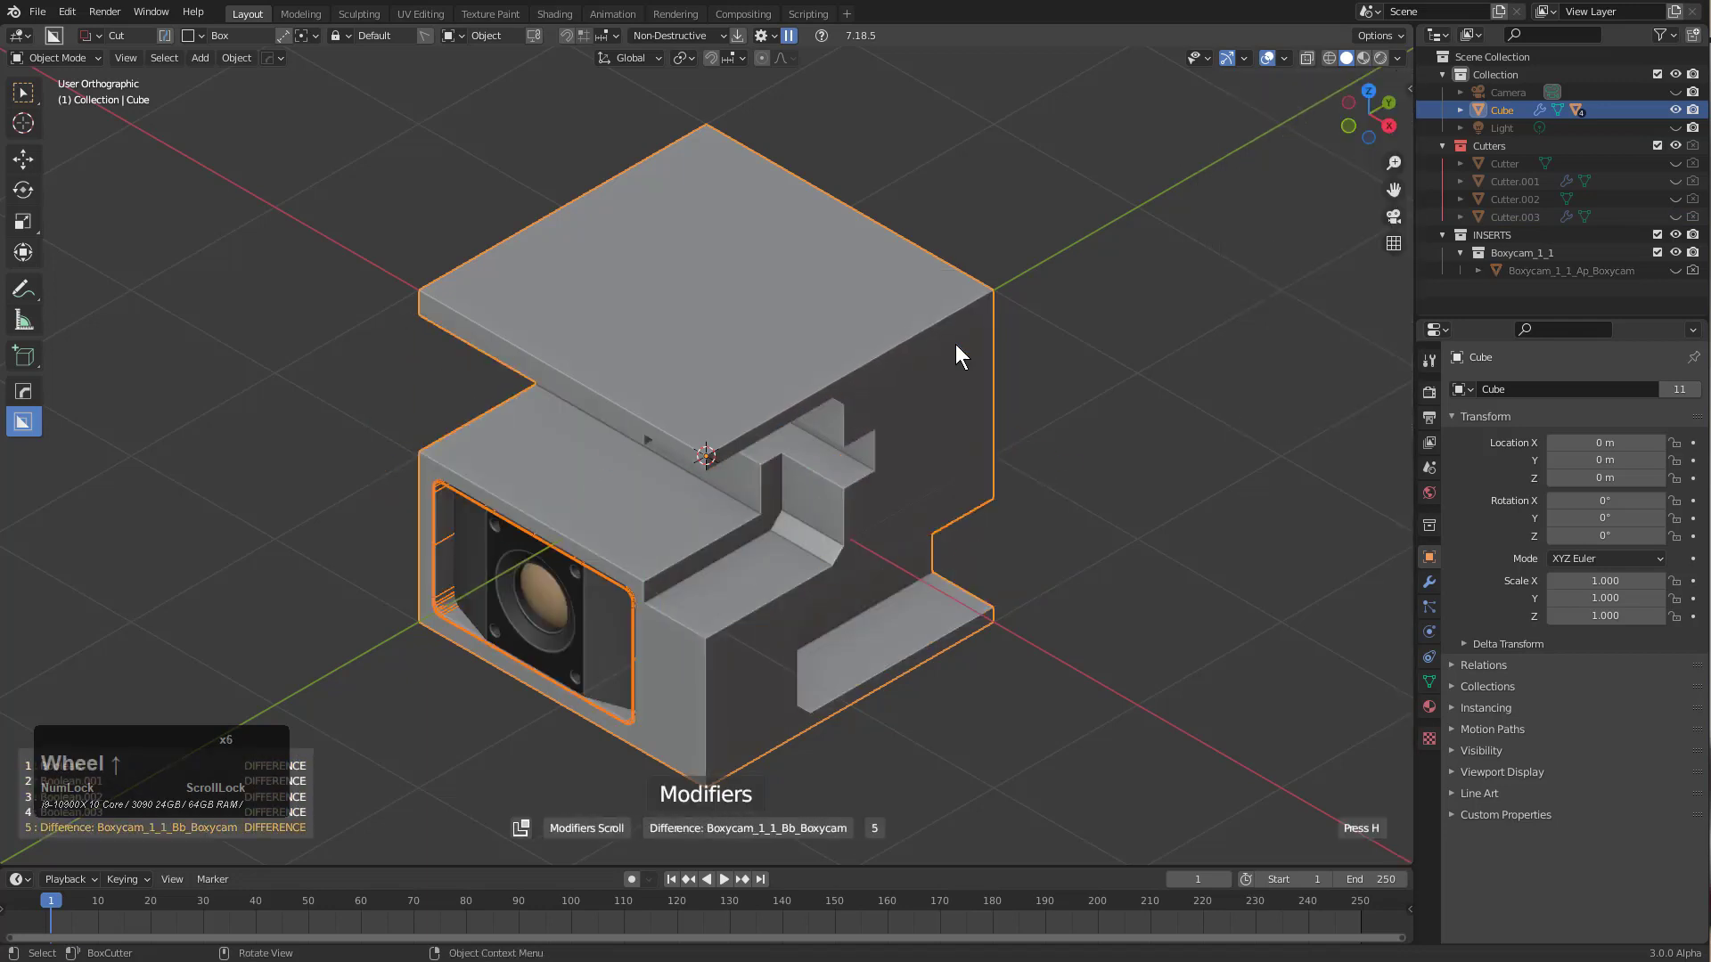
{"action": "scroll", "coordinate": [955, 344], "scroll_direction": "down", "scroll_amount": 1}
{"action": "scroll", "coordinate": [956, 343], "scroll_direction": "up", "scroll_amount": 1}
{"action": "right_click", "coordinate": [959, 343]}
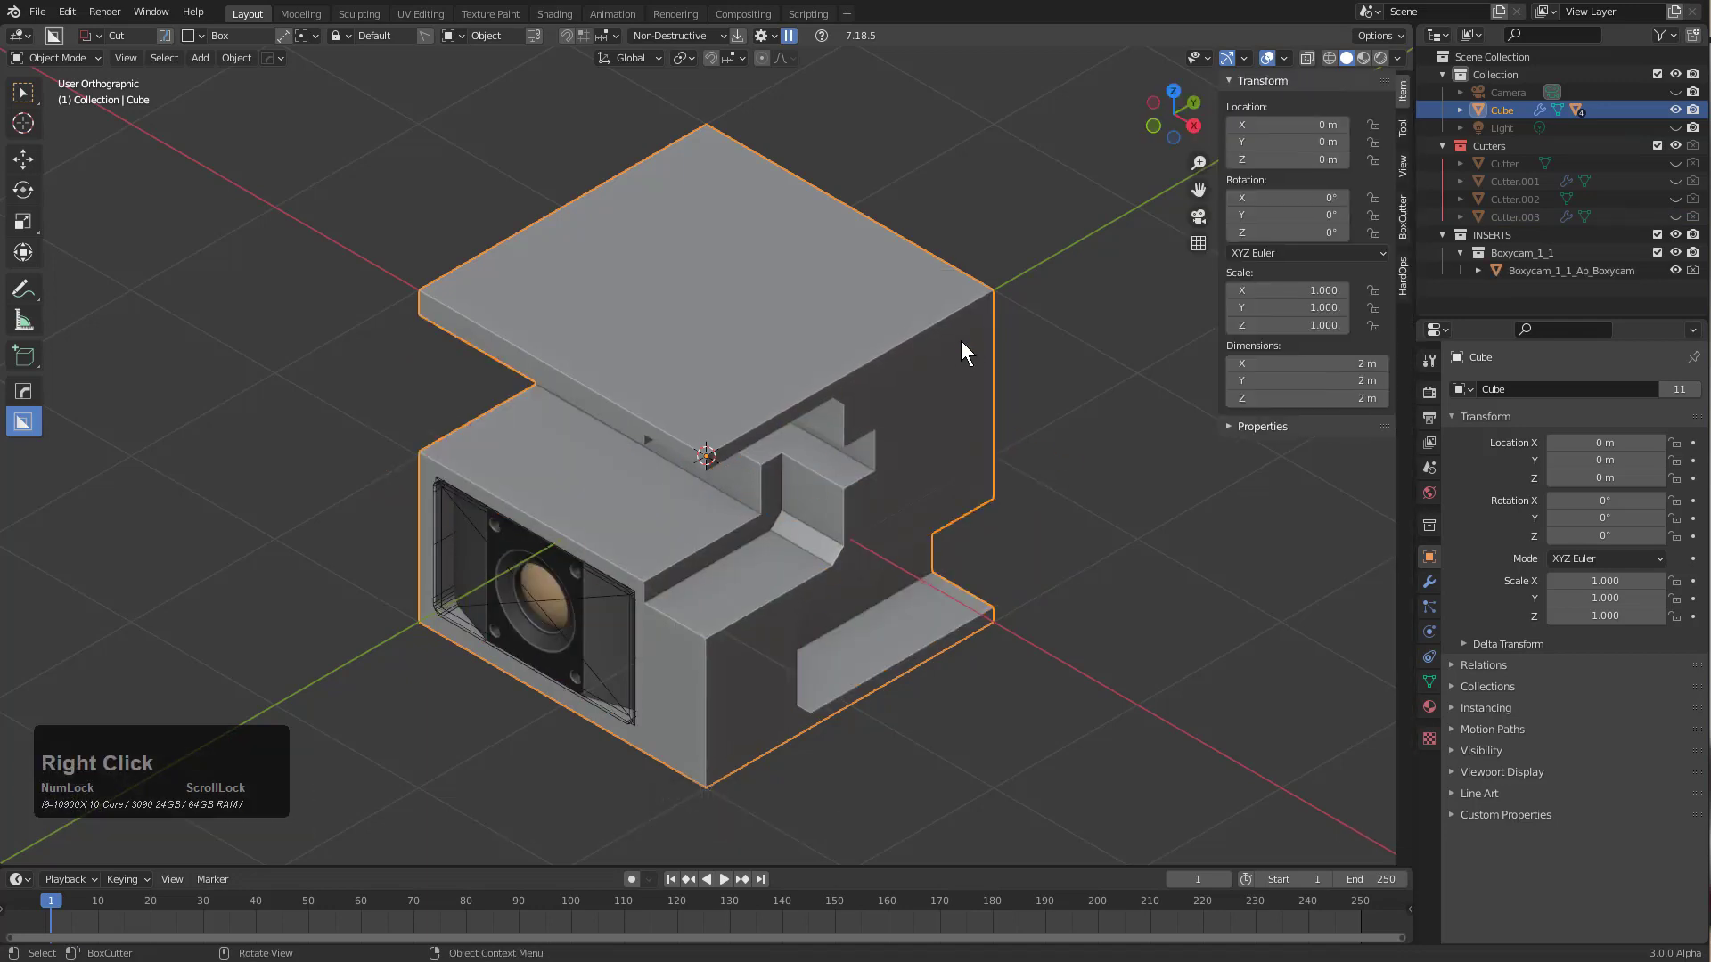
Run Ever Scroll's AutoScroll on the cube to replay its five boolean modifiers repeatedly from the unmodified mesh
{"action": "key", "text": "q"}
{"action": "left_click", "coordinate": [970, 335]}
{"action": "key", "text": "shift"}
{"action": "scroll", "coordinate": [970, 336], "scroll_direction": "down", "scroll_amount": 1}
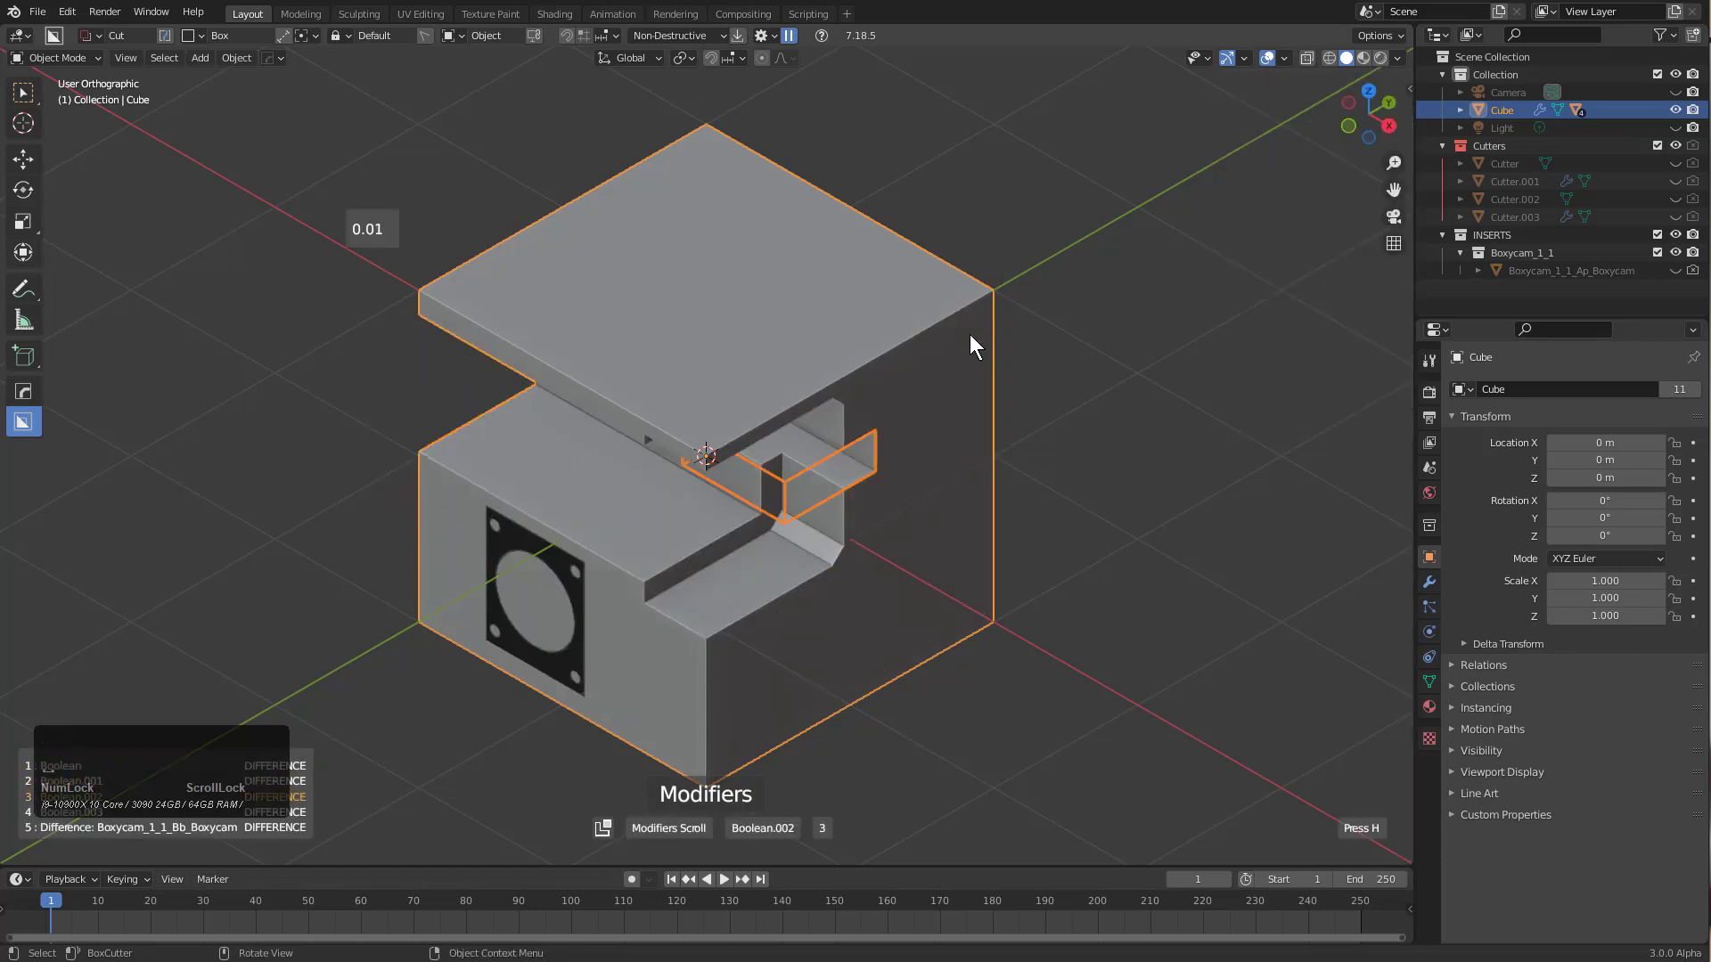
{"action": "scroll", "coordinate": [969, 334], "scroll_direction": "up", "scroll_amount": 1}
{"action": "scroll", "coordinate": [946, 429], "scroll_direction": "down", "scroll_amount": 2}
{"action": "scroll", "coordinate": [905, 617], "scroll_direction": "up", "scroll_amount": 2}
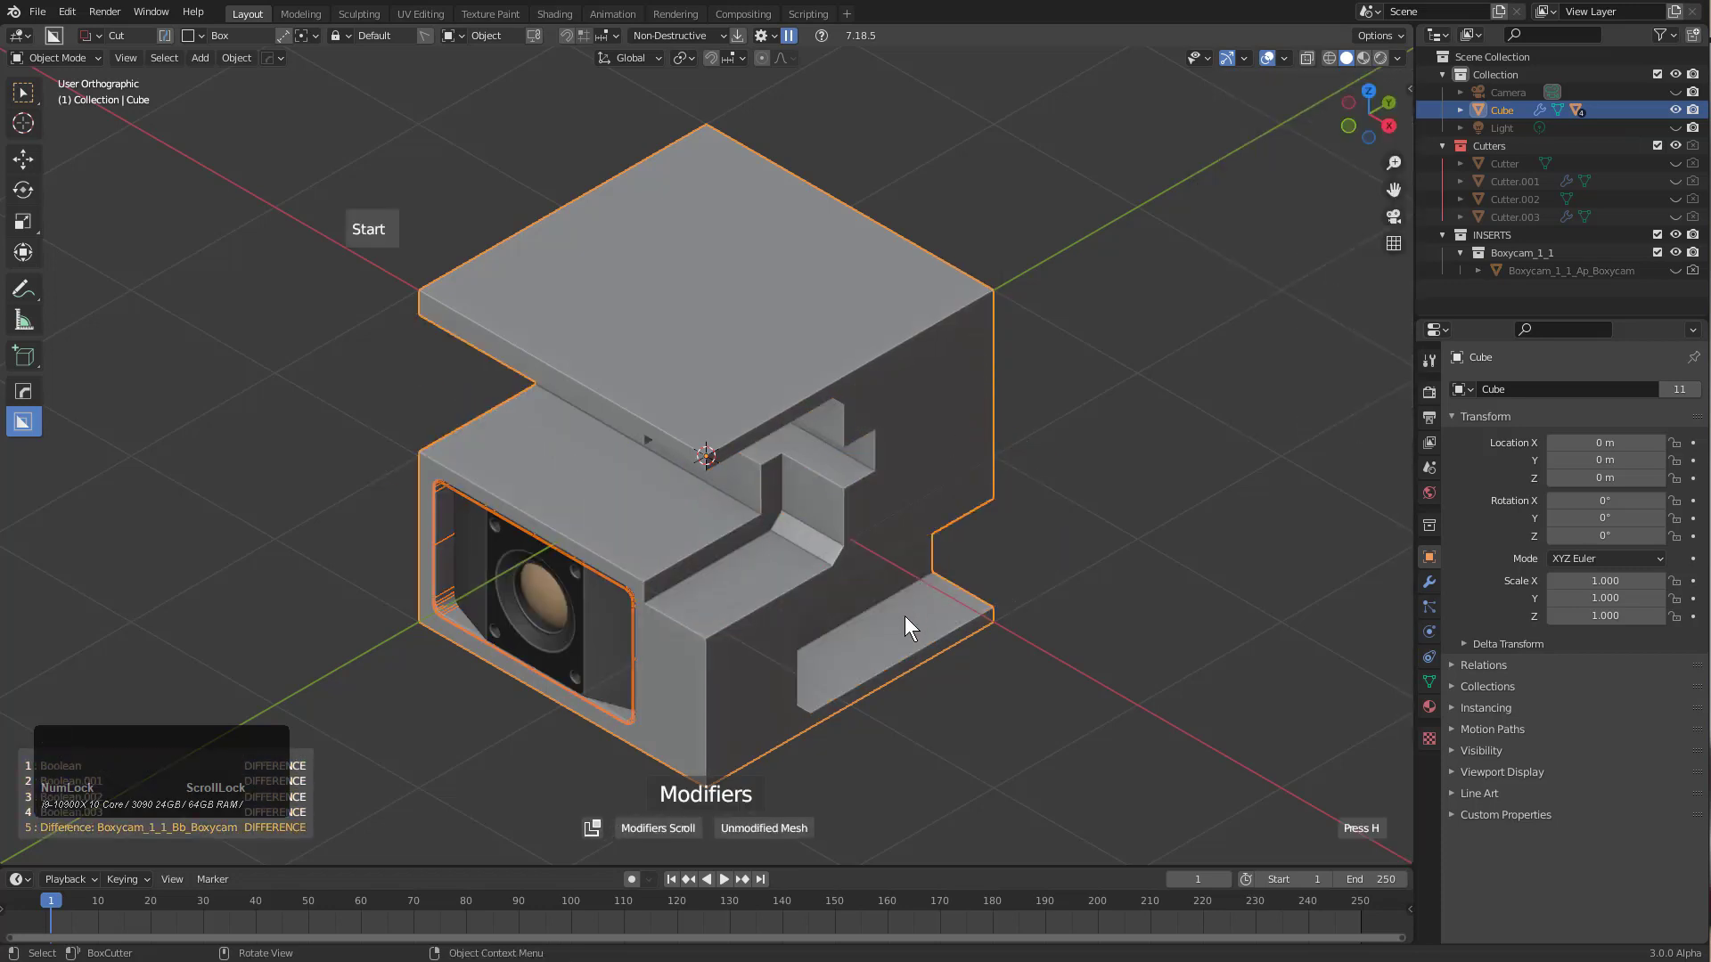
{"action": "scroll", "coordinate": [386, 735], "scroll_direction": "down", "scroll_amount": 1}
{"action": "scroll", "coordinate": [451, 668], "scroll_direction": "up", "scroll_amount": 1}
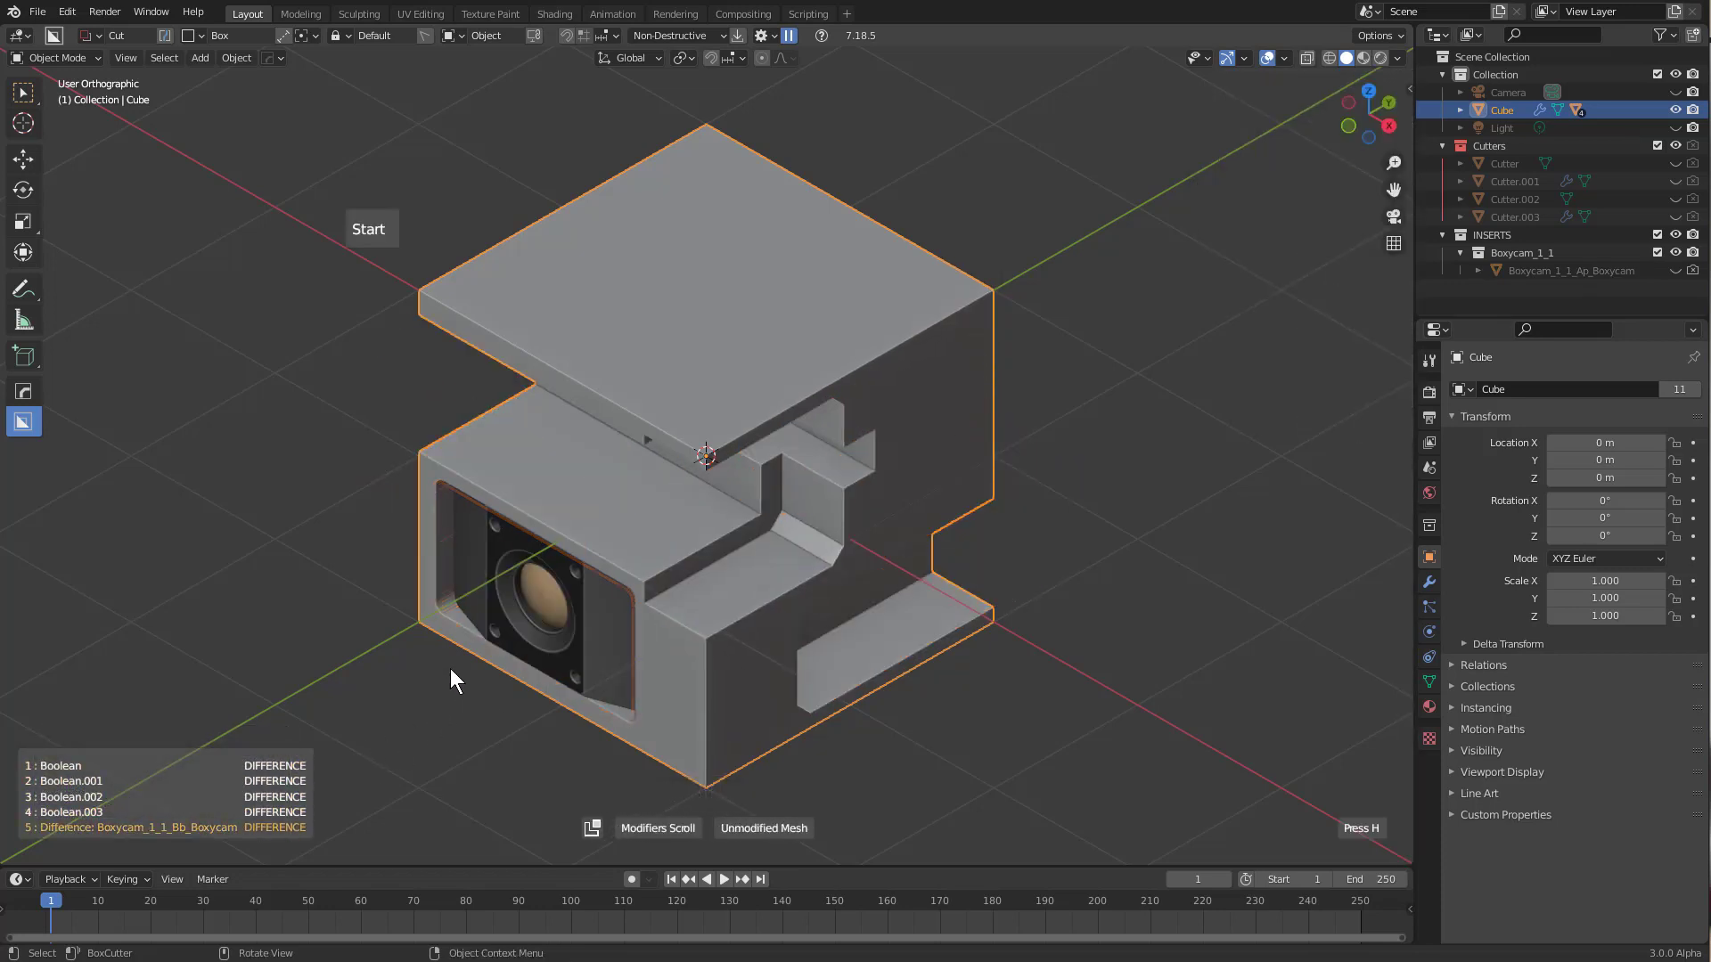
{"action": "scroll", "coordinate": [451, 669], "scroll_direction": "down", "scroll_amount": 1}
{"action": "scroll", "coordinate": [455, 669], "scroll_direction": "up", "scroll_amount": 1}
{"action": "scroll", "coordinate": [437, 688], "scroll_direction": "up", "scroll_amount": 1}
{"action": "scroll", "coordinate": [445, 690], "scroll_direction": "down", "scroll_amount": 2}
{"action": "scroll", "coordinate": [456, 690], "scroll_direction": "up", "scroll_amount": 1}
{"action": "scroll", "coordinate": [423, 700], "scroll_direction": "down", "scroll_amount": 1}
{"action": "scroll", "coordinate": [592, 678], "scroll_direction": "up", "scroll_amount": 1}
{"action": "scroll", "coordinate": [647, 476], "scroll_direction": "down", "scroll_amount": 1}
{"action": "scroll", "coordinate": [647, 476], "scroll_direction": "up", "scroll_amount": 1}
{"action": "scroll", "coordinate": [649, 440], "scroll_direction": "down", "scroll_amount": 1}
{"action": "scroll", "coordinate": [649, 440], "scroll_direction": "up", "scroll_amount": 1}
{"action": "scroll", "coordinate": [649, 440], "scroll_direction": "up", "scroll_amount": 1}
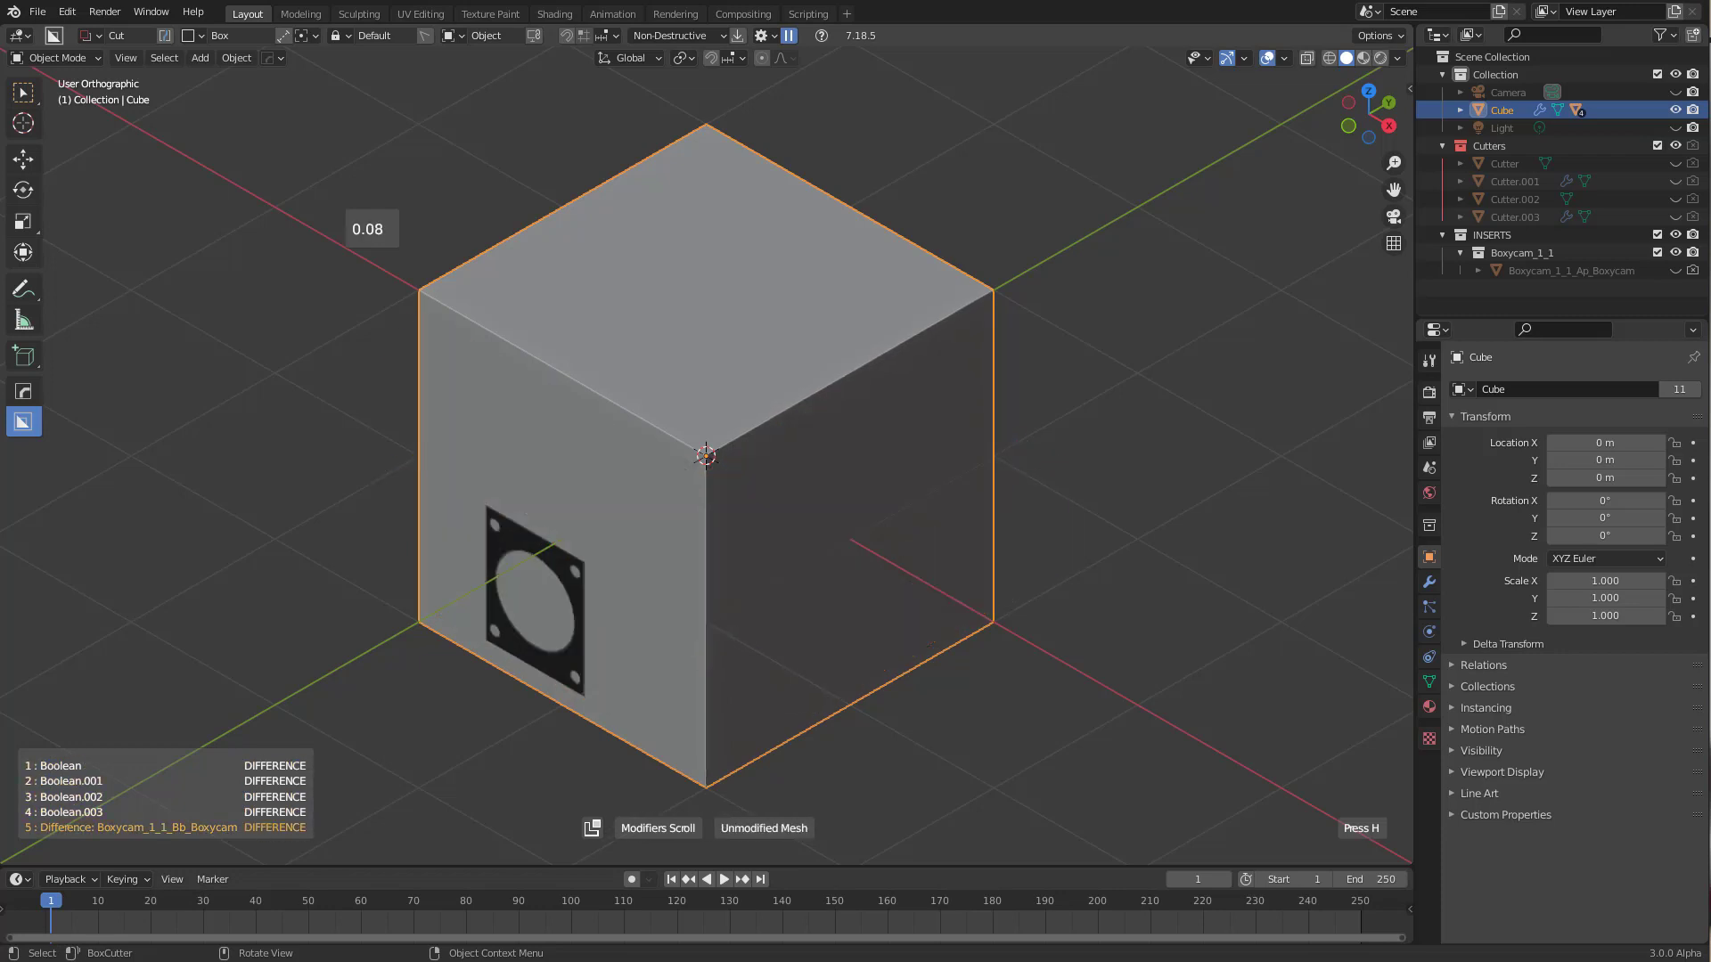
{"action": "scroll", "coordinate": [649, 440], "scroll_direction": "down", "scroll_amount": 2}
{"action": "scroll", "coordinate": [649, 441], "scroll_direction": "up", "scroll_amount": 1}
{"action": "scroll", "coordinate": [648, 440], "scroll_direction": "up", "scroll_amount": 2}
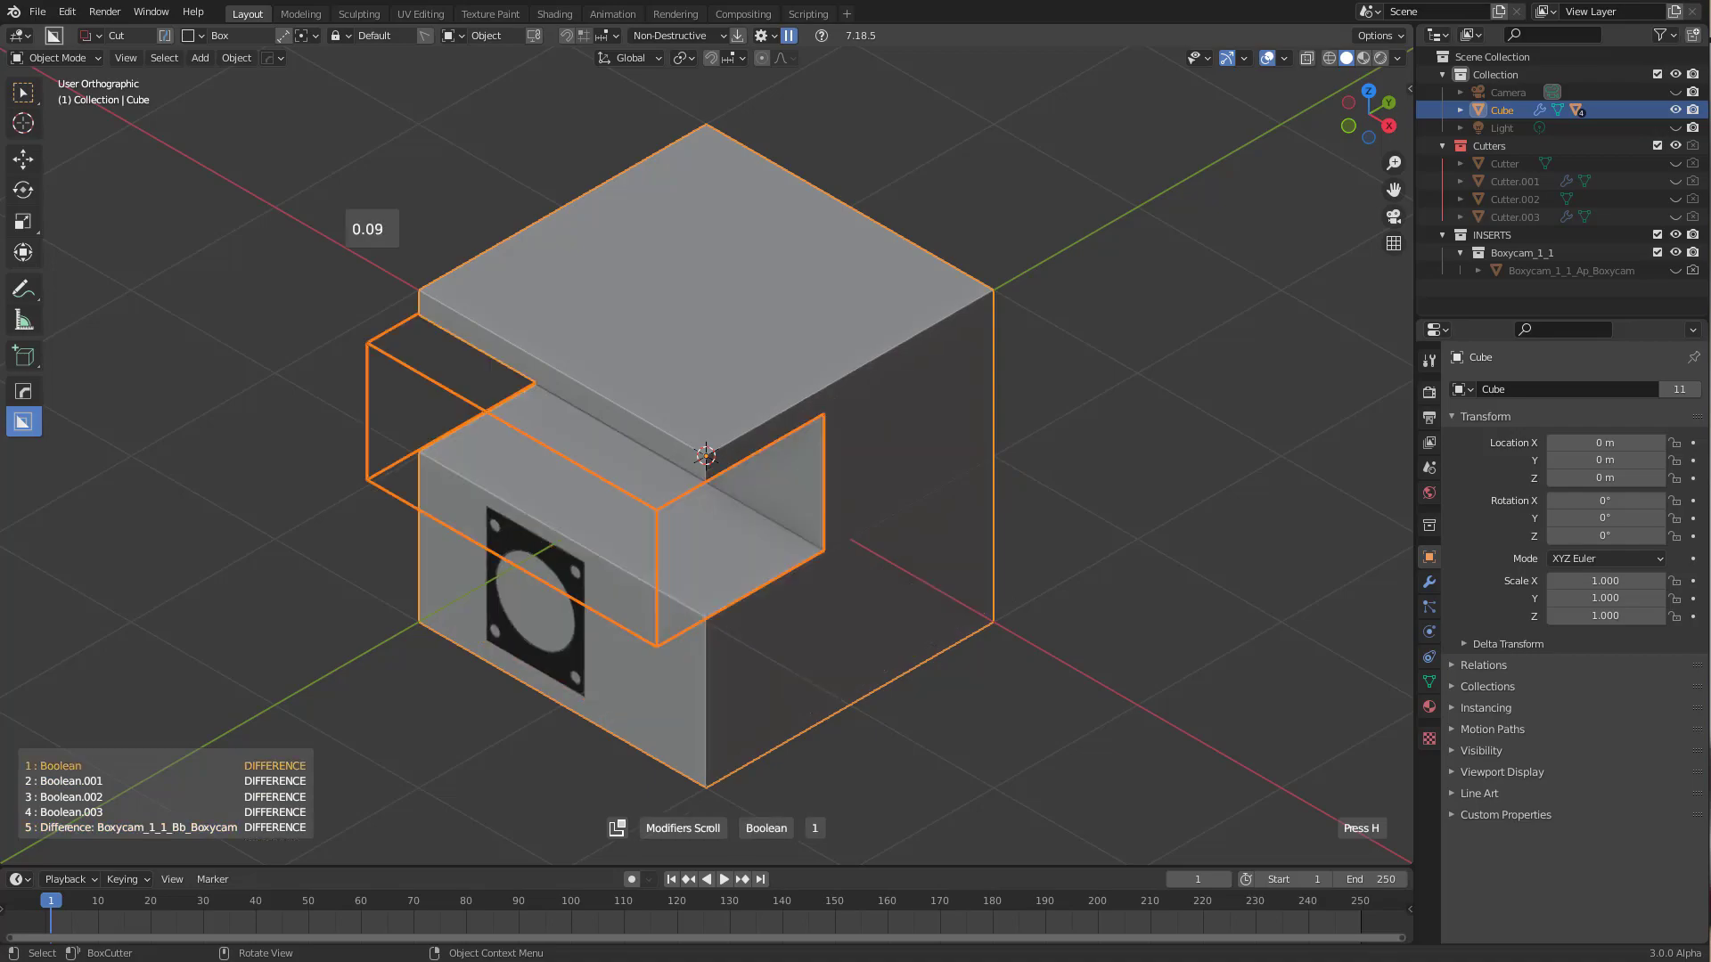
{"action": "scroll", "coordinate": [649, 440], "scroll_direction": "down", "scroll_amount": 1}
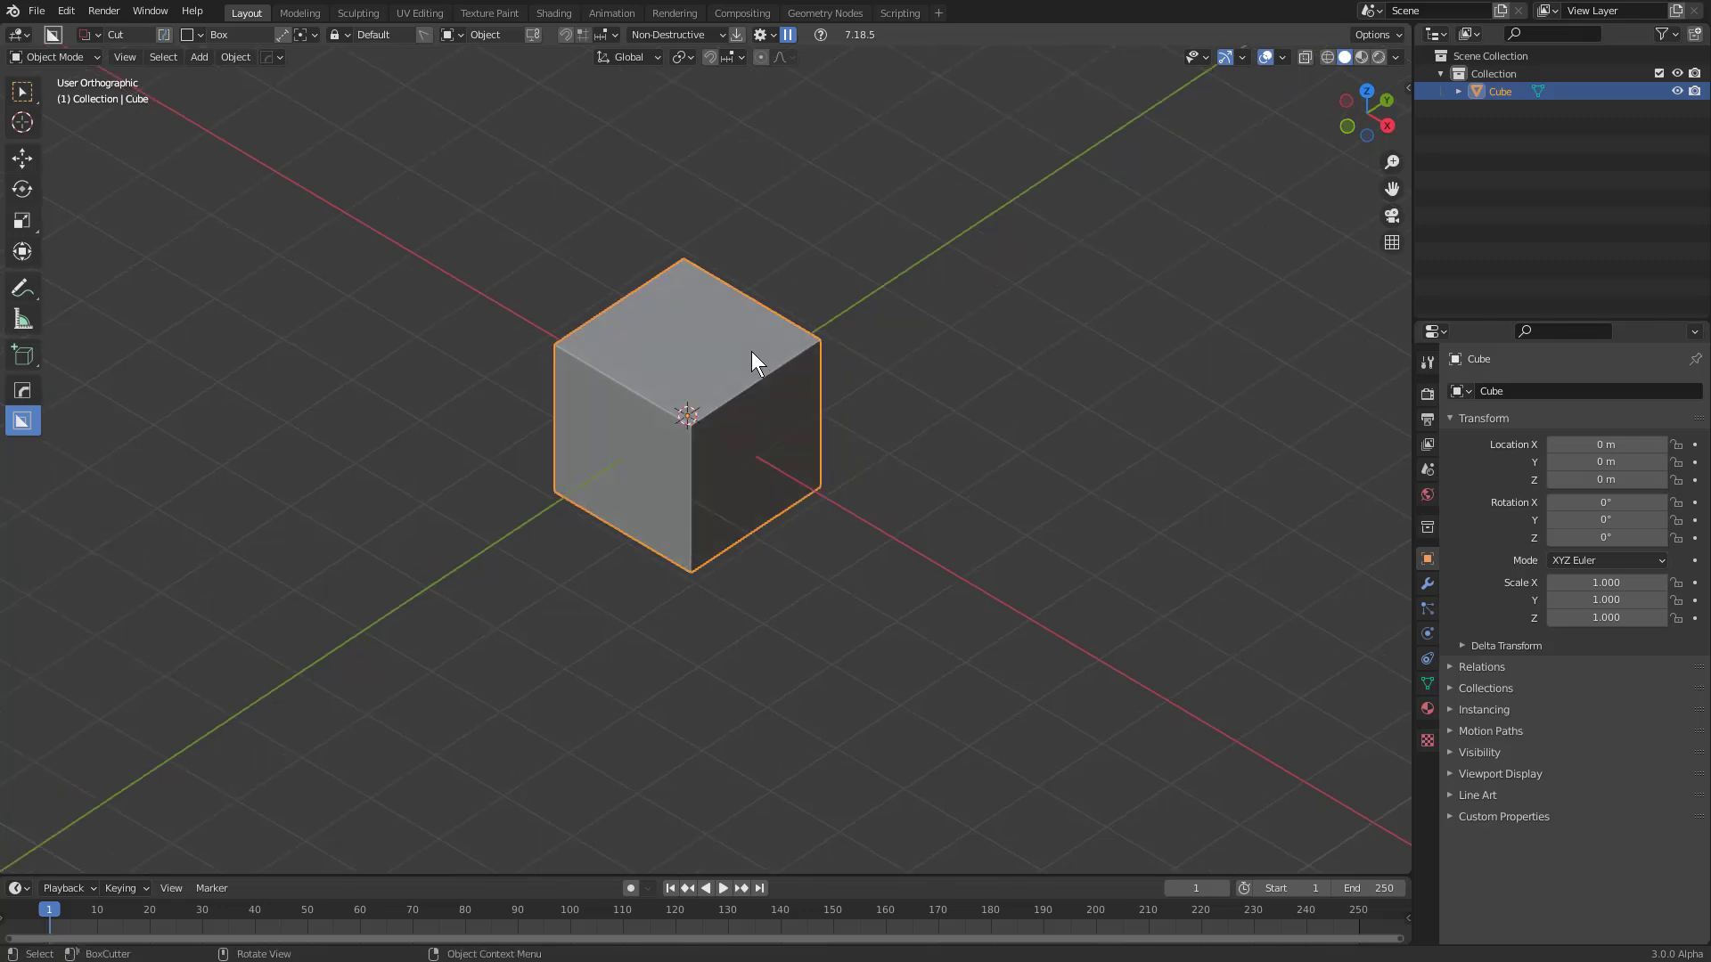
{"action": "key", "text": "q"}
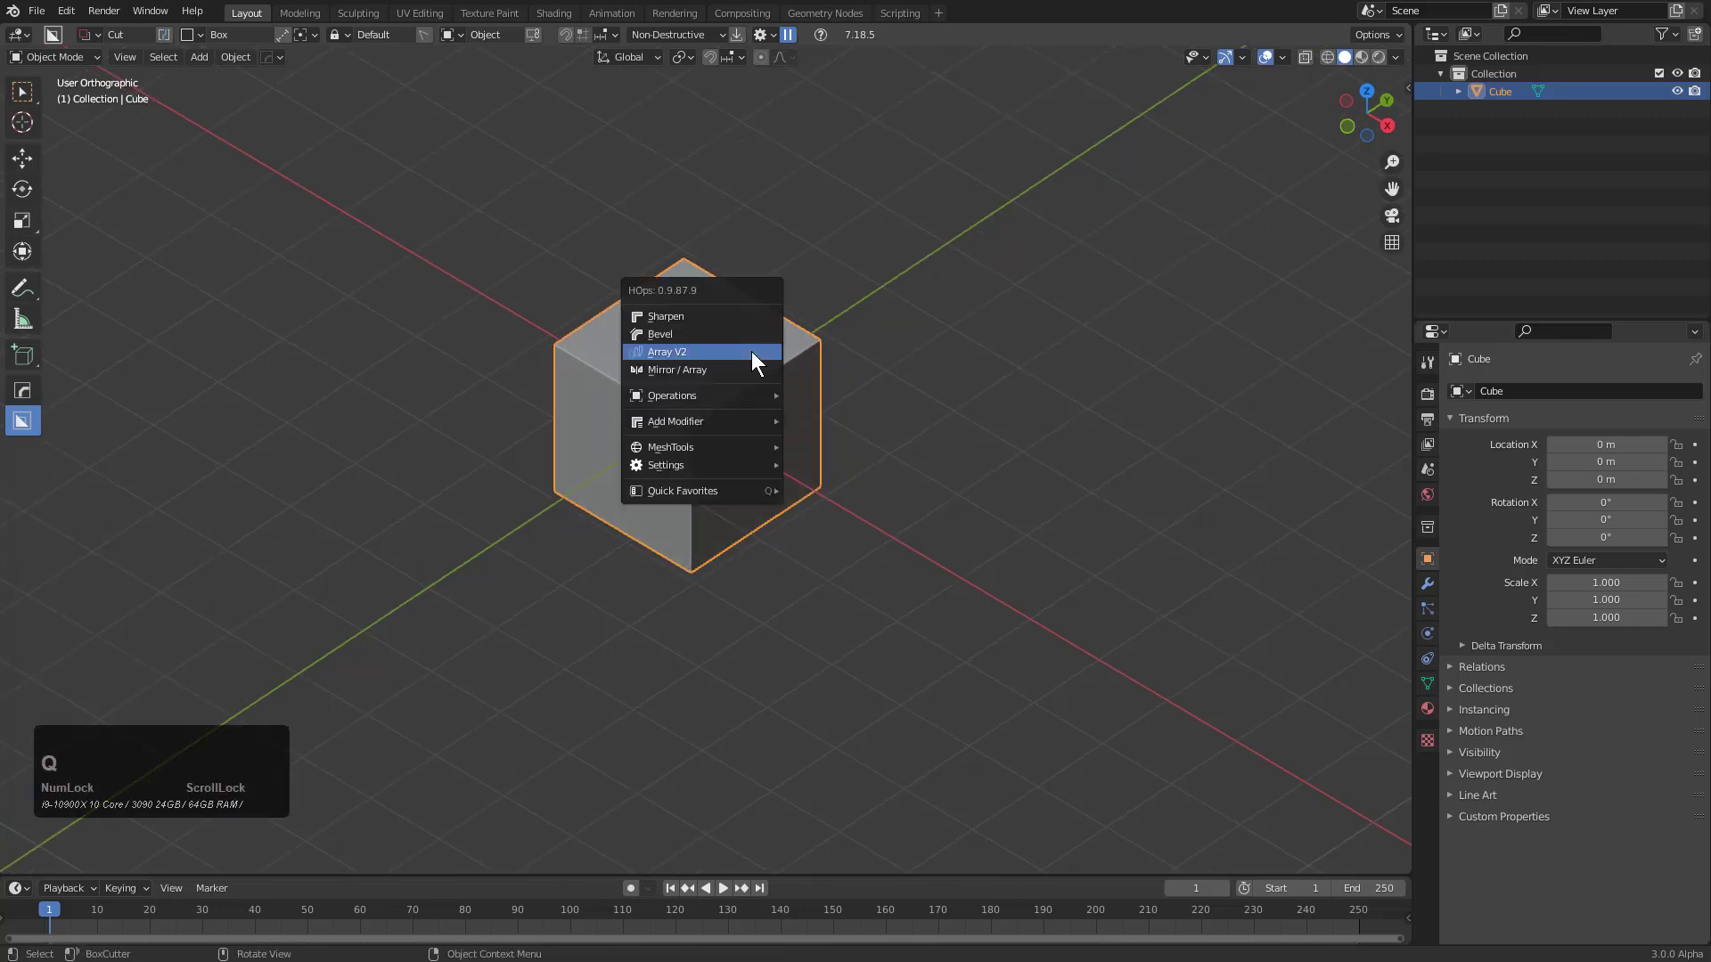
{"action": "left_click", "coordinate": [749, 353]}
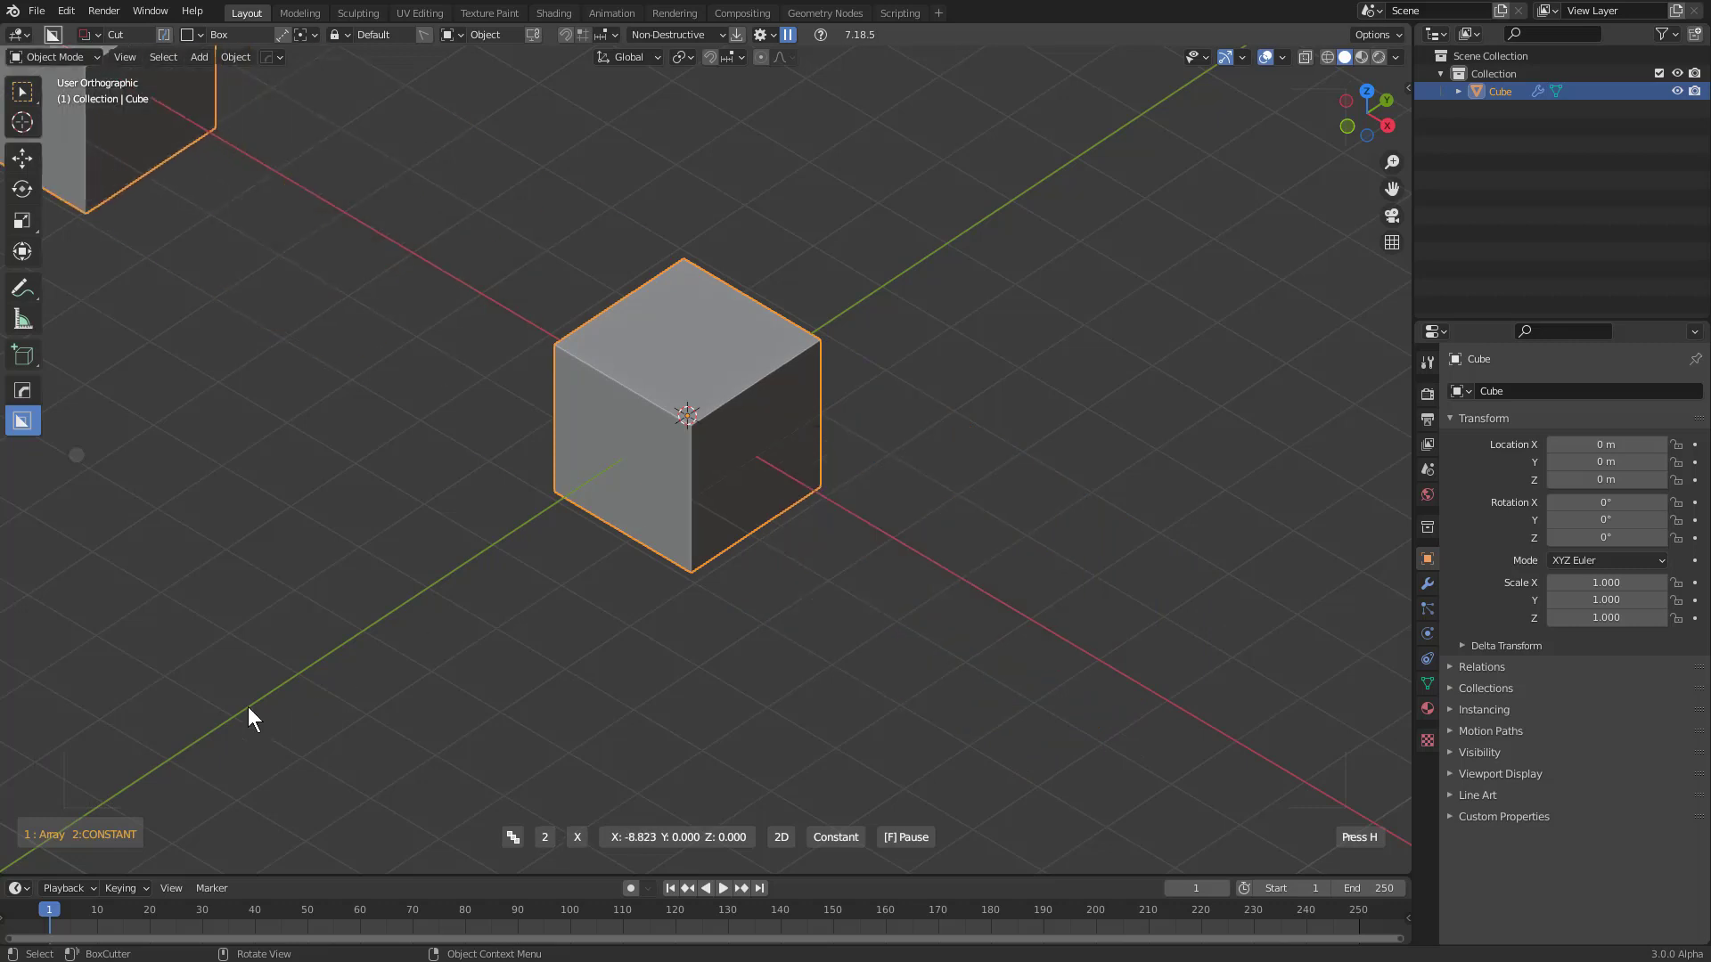
{"action": "scroll", "coordinate": [154, 100], "scroll_direction": "up", "scroll_amount": 1}
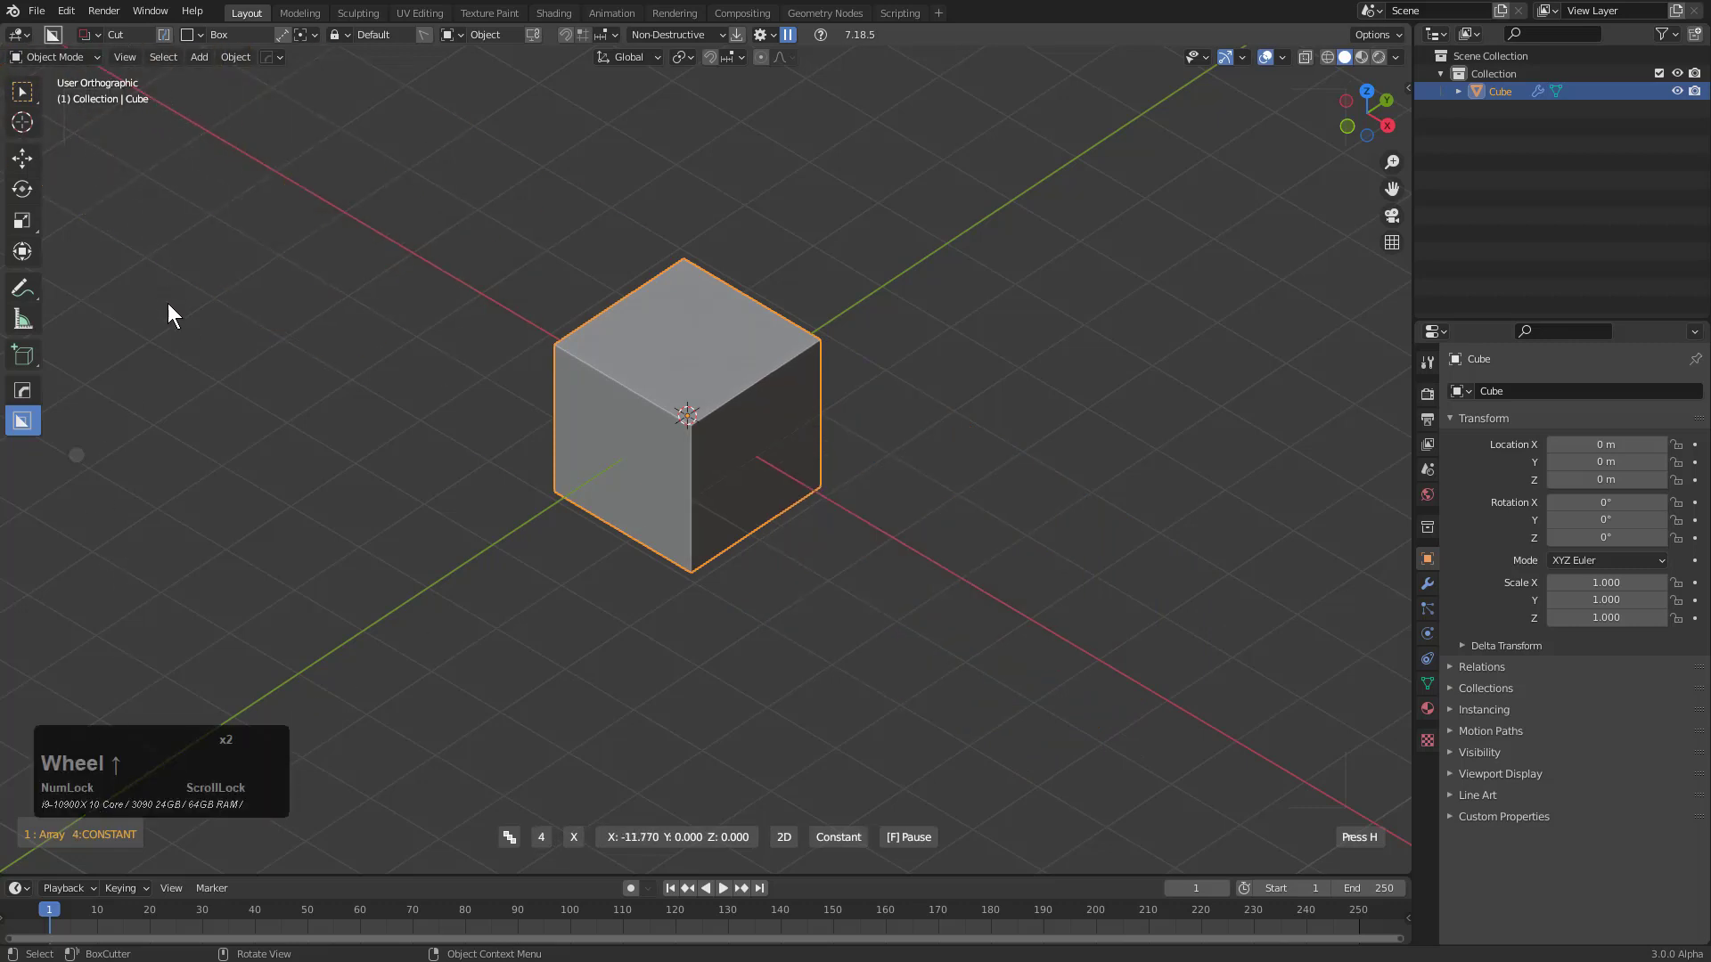
{"action": "right_click", "coordinate": [549, 366]}
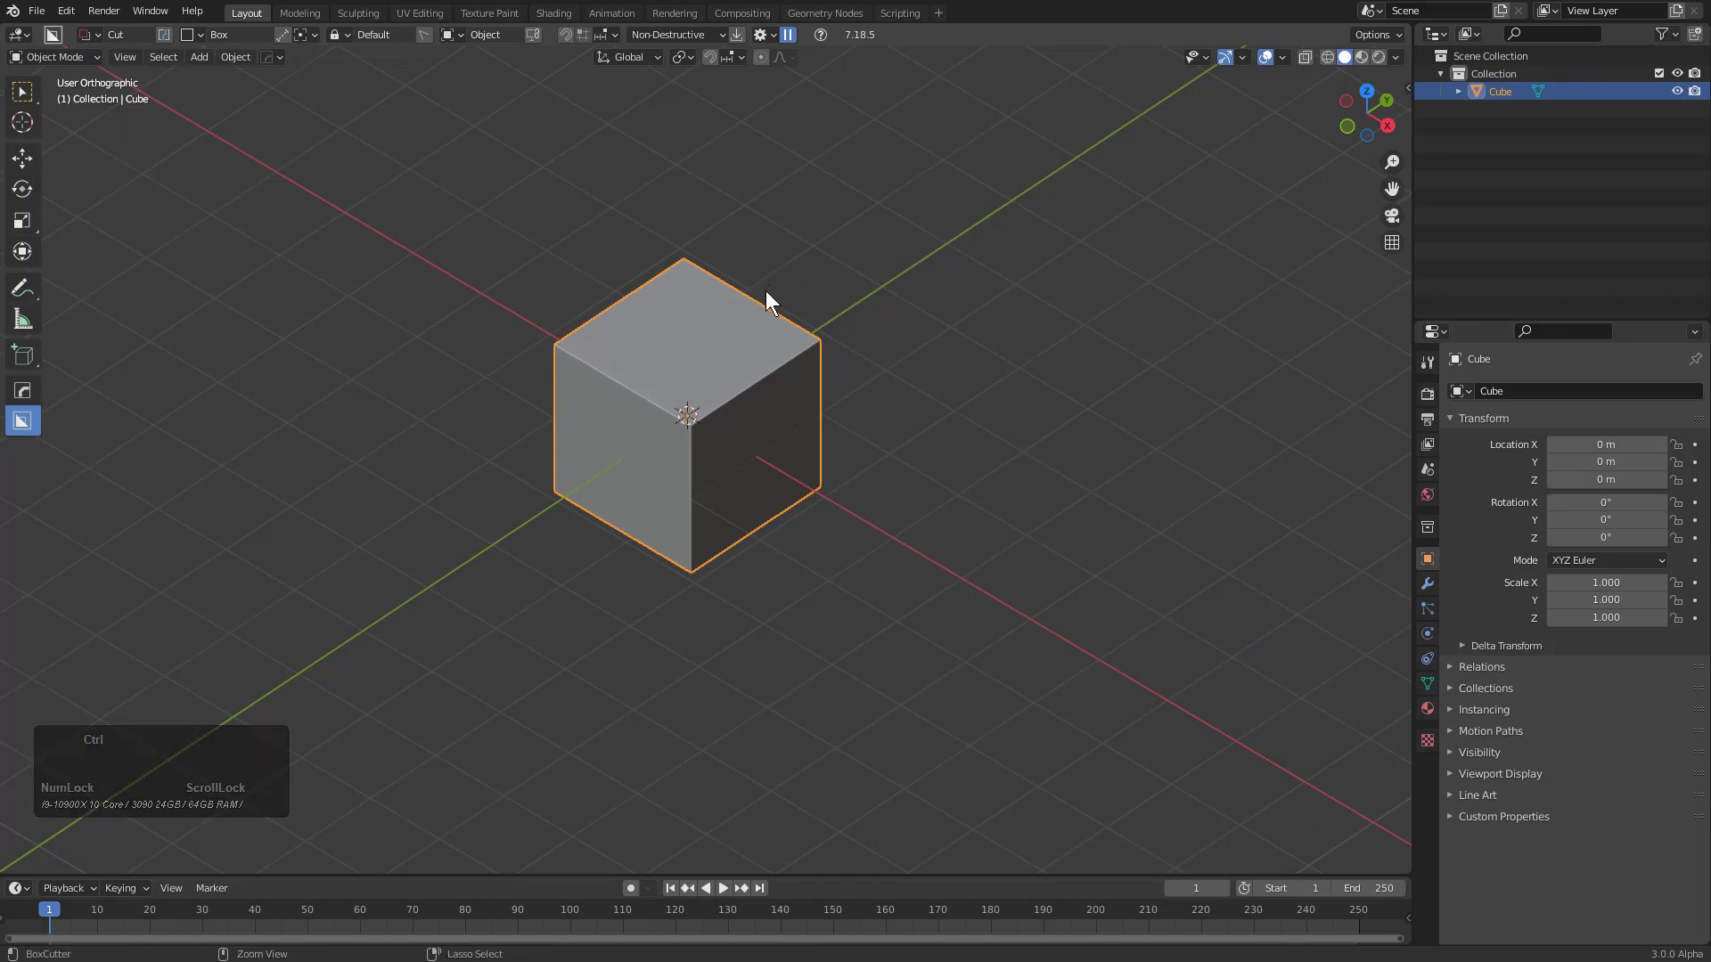
In the HardOps preferences' Fast UI options, set the vertical Fast UI Mods Offset to 120
{"action": "key", "text": "ctrl+k"}
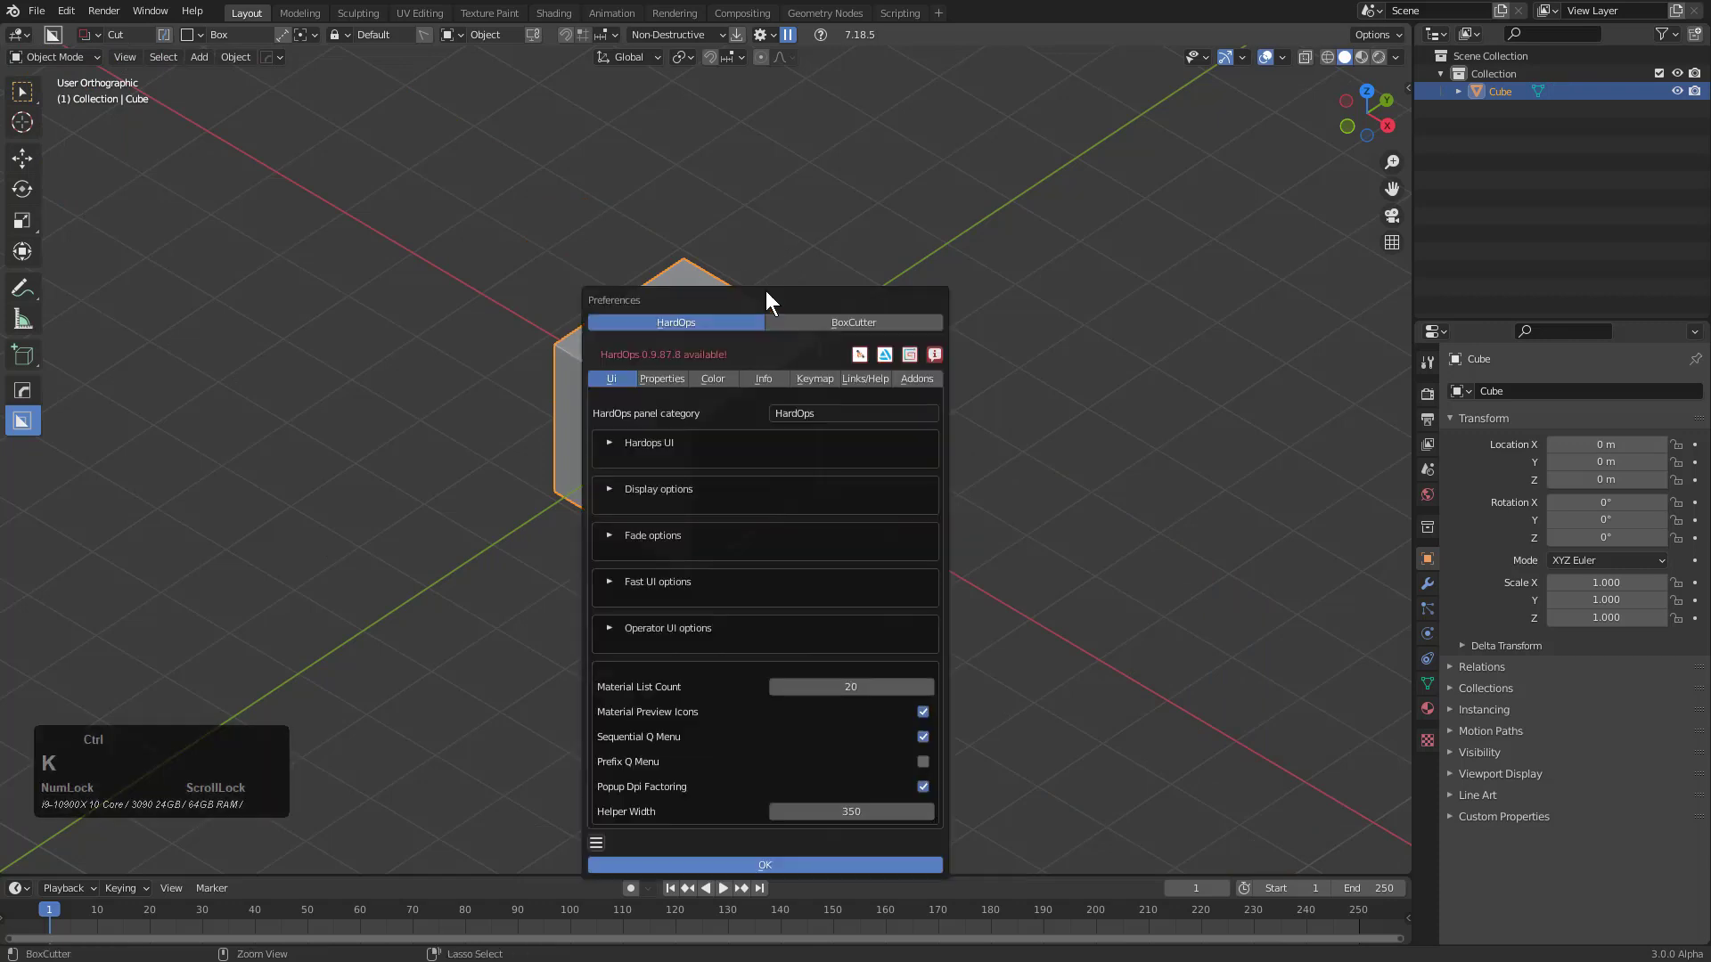
{"action": "left_click", "coordinate": [616, 507]}
{"action": "left_click", "coordinate": [628, 381]}
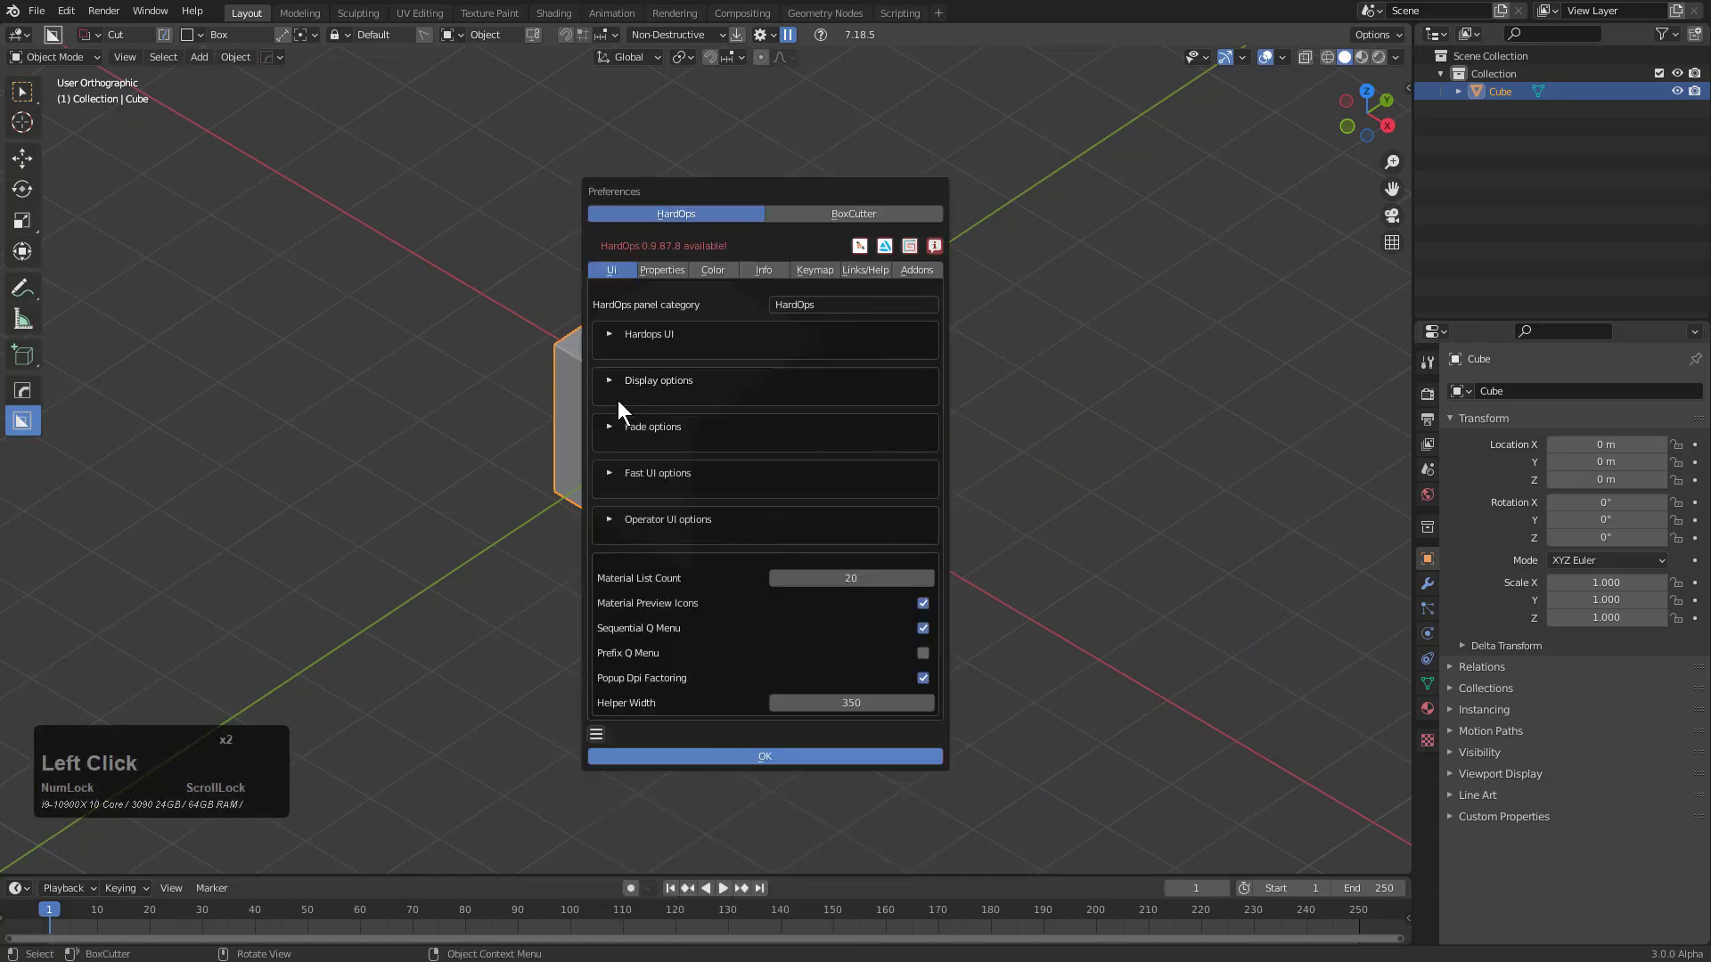
{"action": "left_click", "coordinate": [615, 469]}
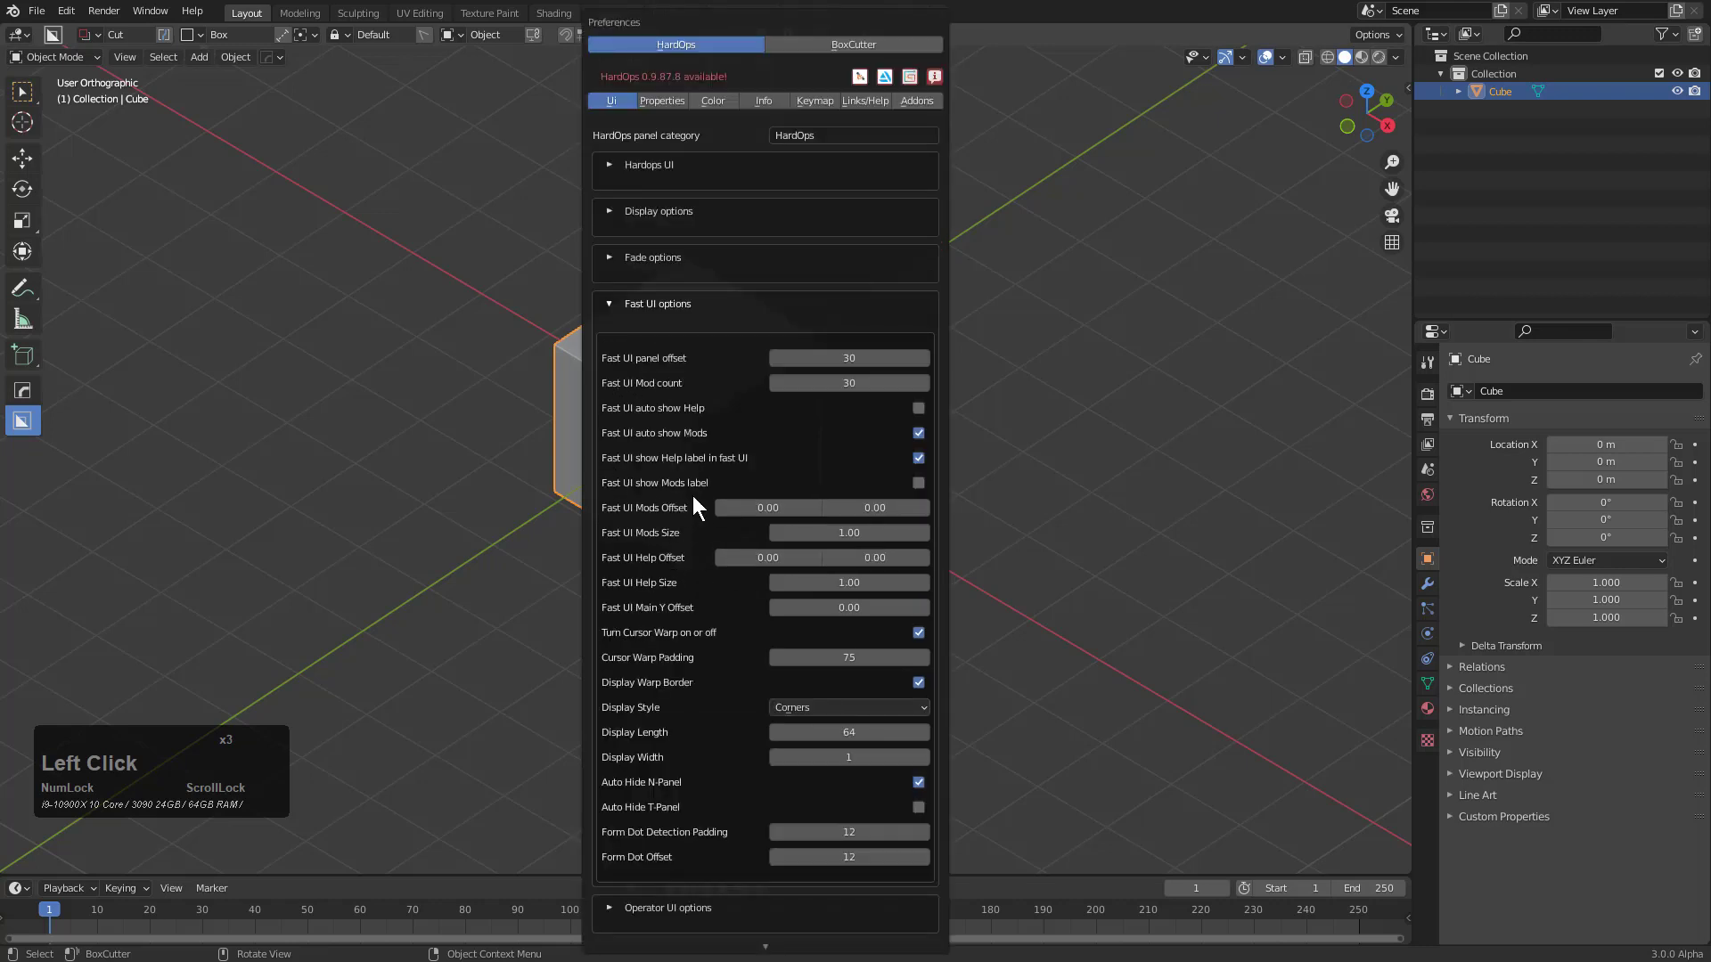
{"action": "left_click", "coordinate": [874, 507]}
{"action": "type", "text": "120"}
{"action": "key", "text": "KP_Enter"}
{"action": "left_click", "coordinate": [484, 328]}
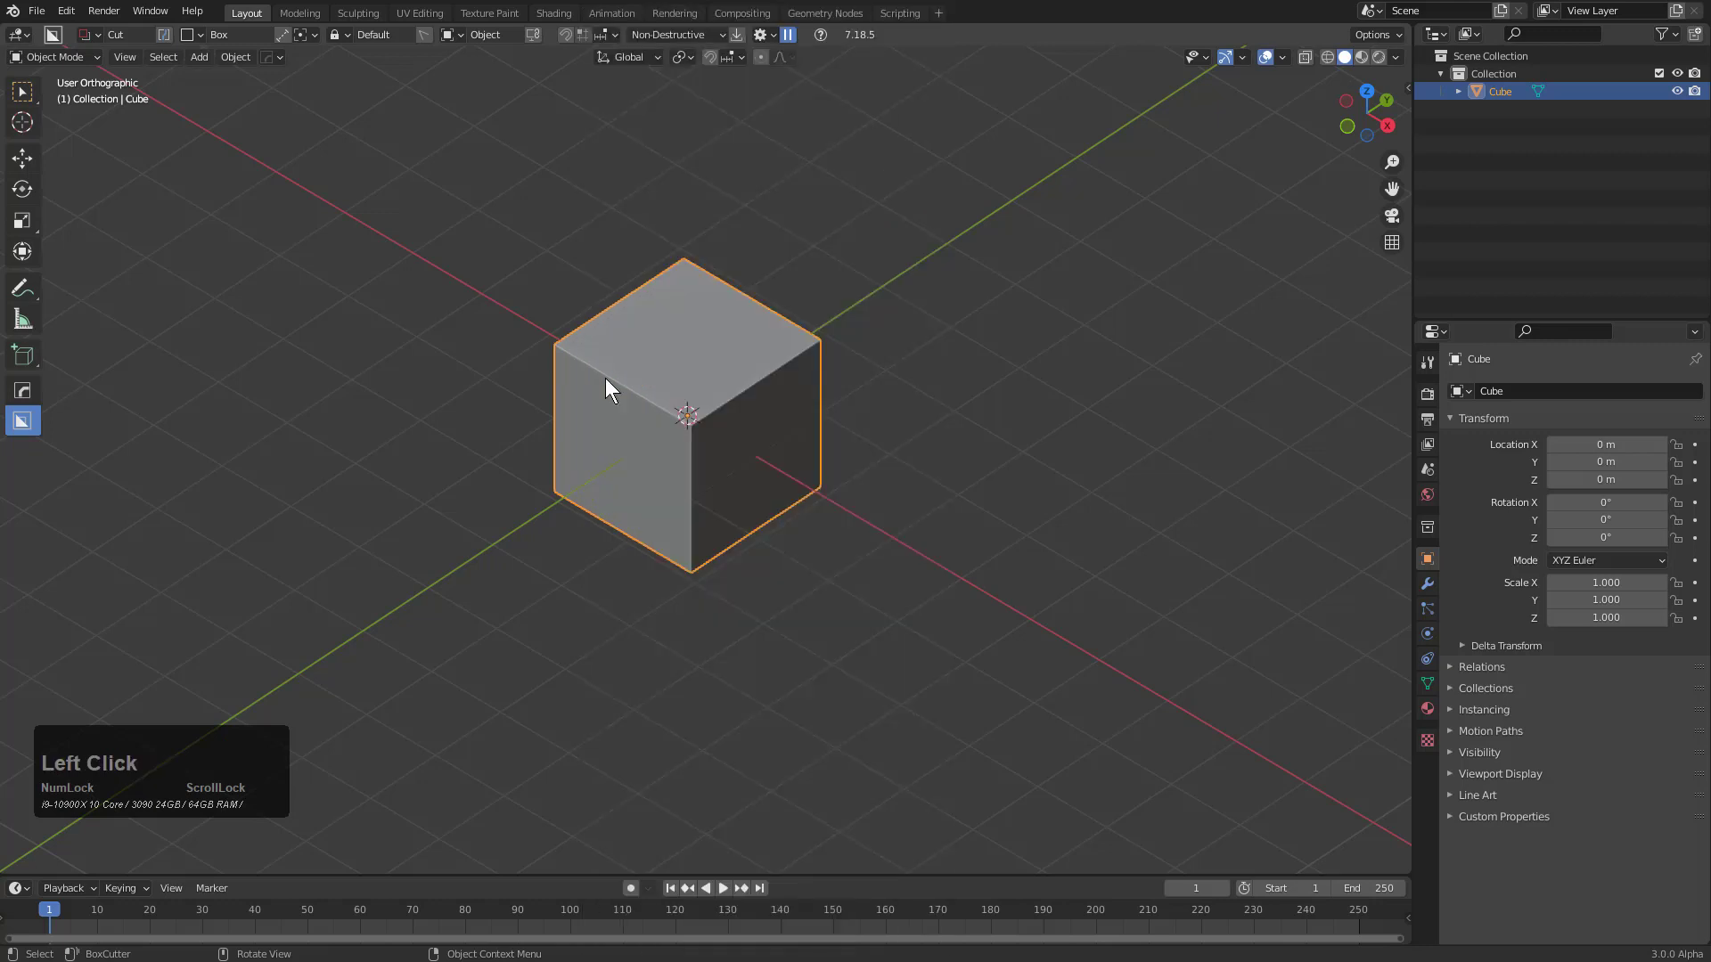
Preview Array V2 on the cube, then raise the vertical Fast UI Mods Offset to 260
{"action": "key", "text": "q"}
{"action": "left_click", "coordinate": [649, 392]}
{"action": "right_click", "coordinate": [652, 403]}
{"action": "key", "text": "backslash"}
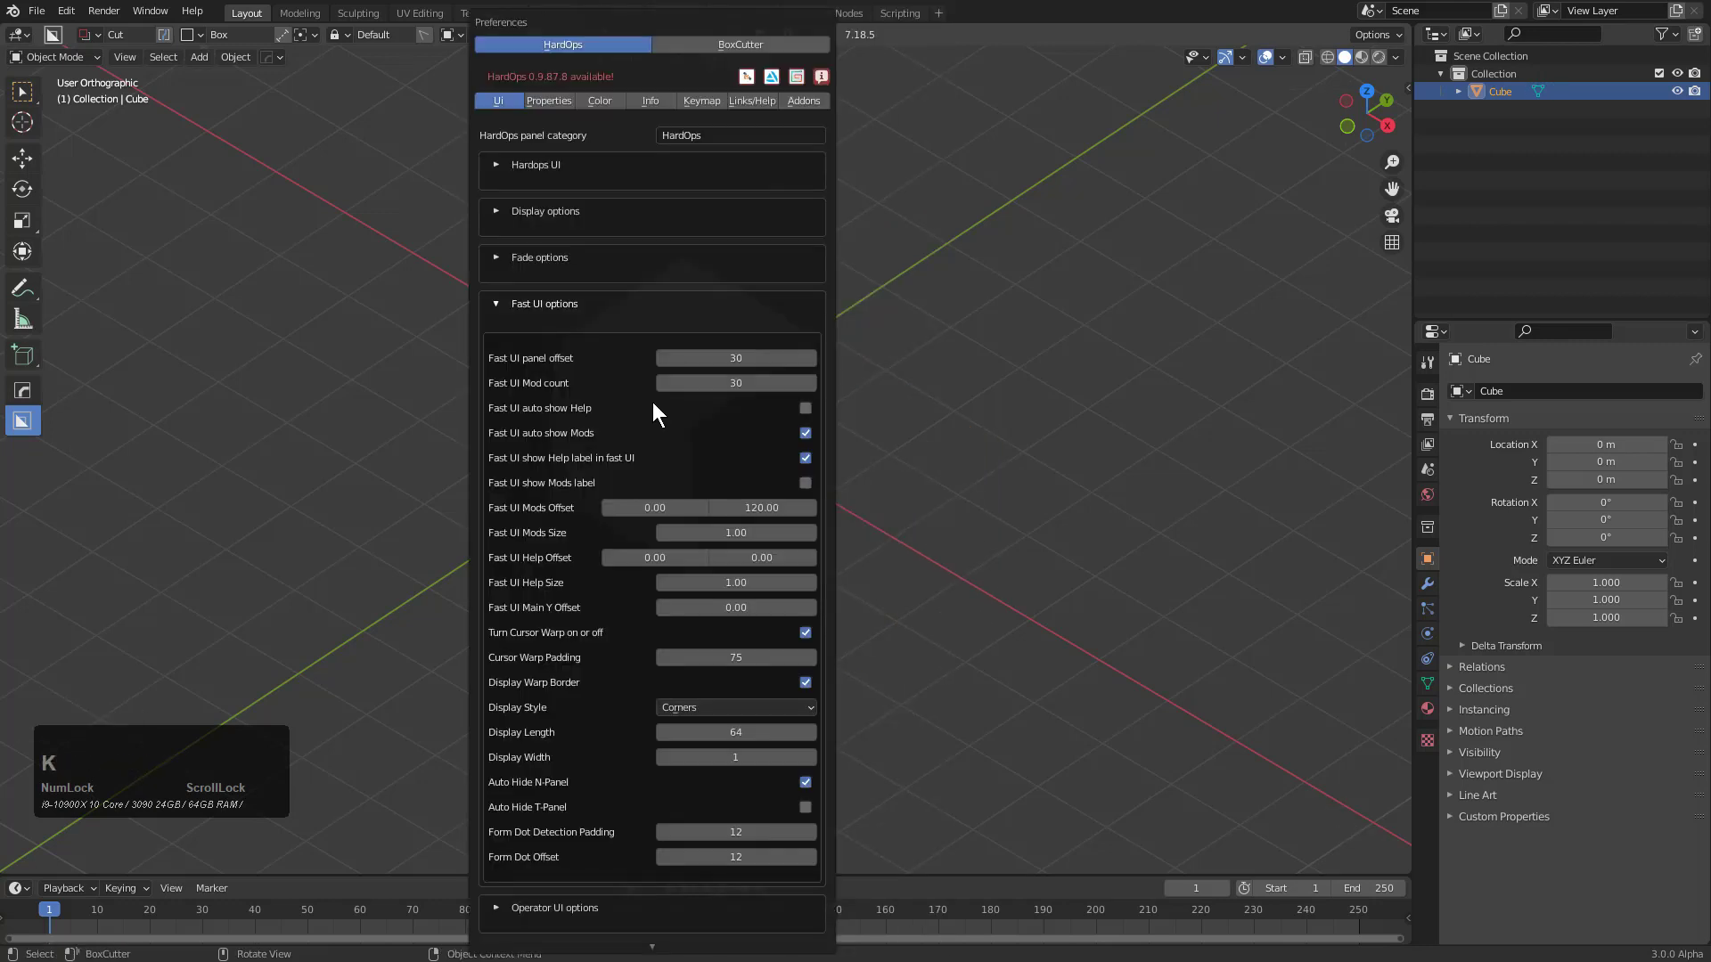
{"action": "double_click", "coordinate": [763, 506]}
{"action": "type", "text": "260"}
{"action": "key", "text": "KP_Enter"}
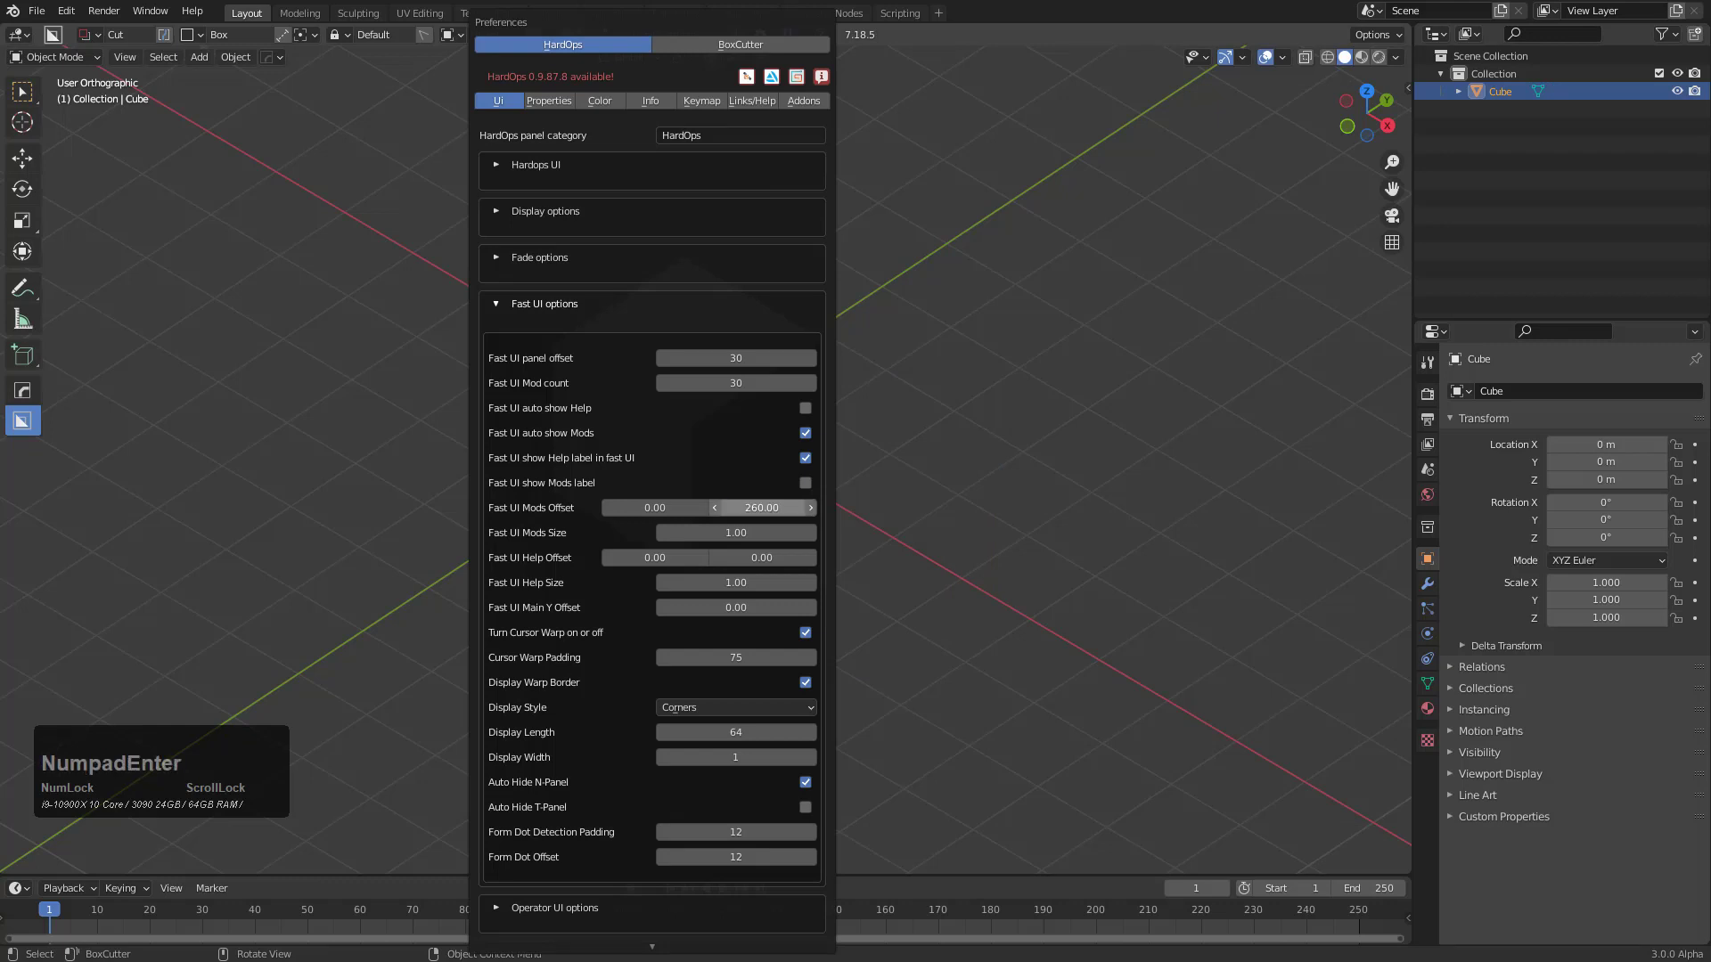
{"action": "left_click", "coordinate": [959, 390]}
Preview Array V2 again and set the vertical Fast UI Mods Offset to 200
{"action": "key", "text": "q"}
{"action": "left_click", "coordinate": [769, 384]}
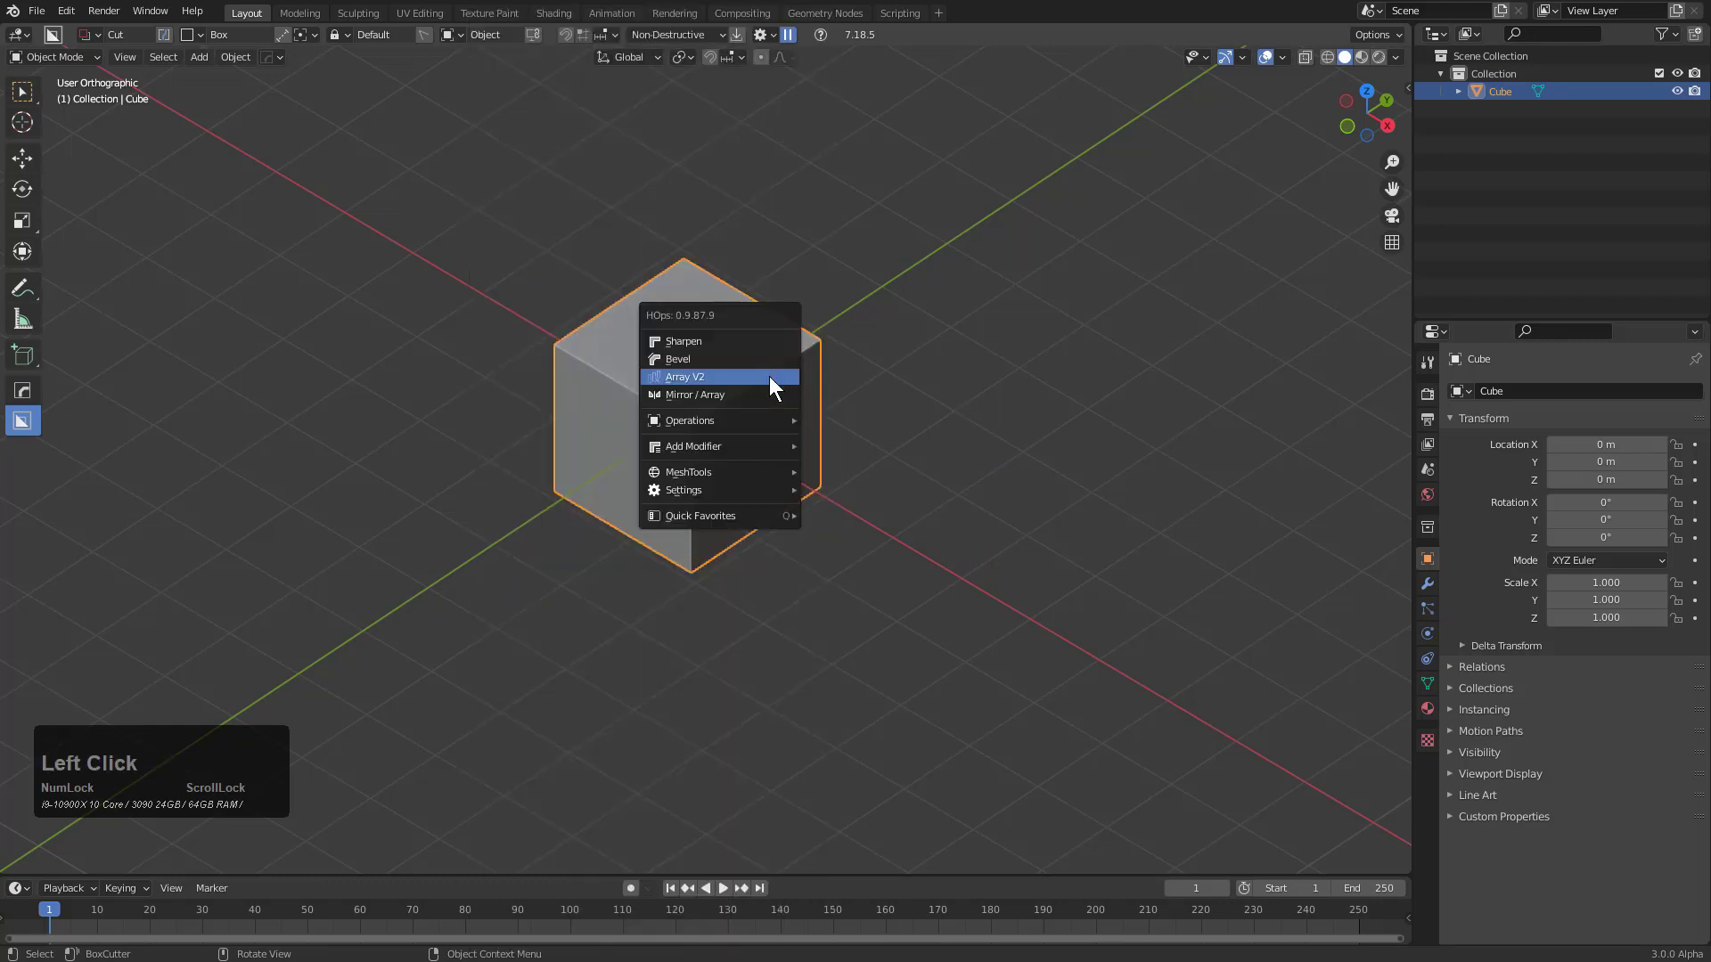
{"action": "right_click", "coordinate": [763, 384]}
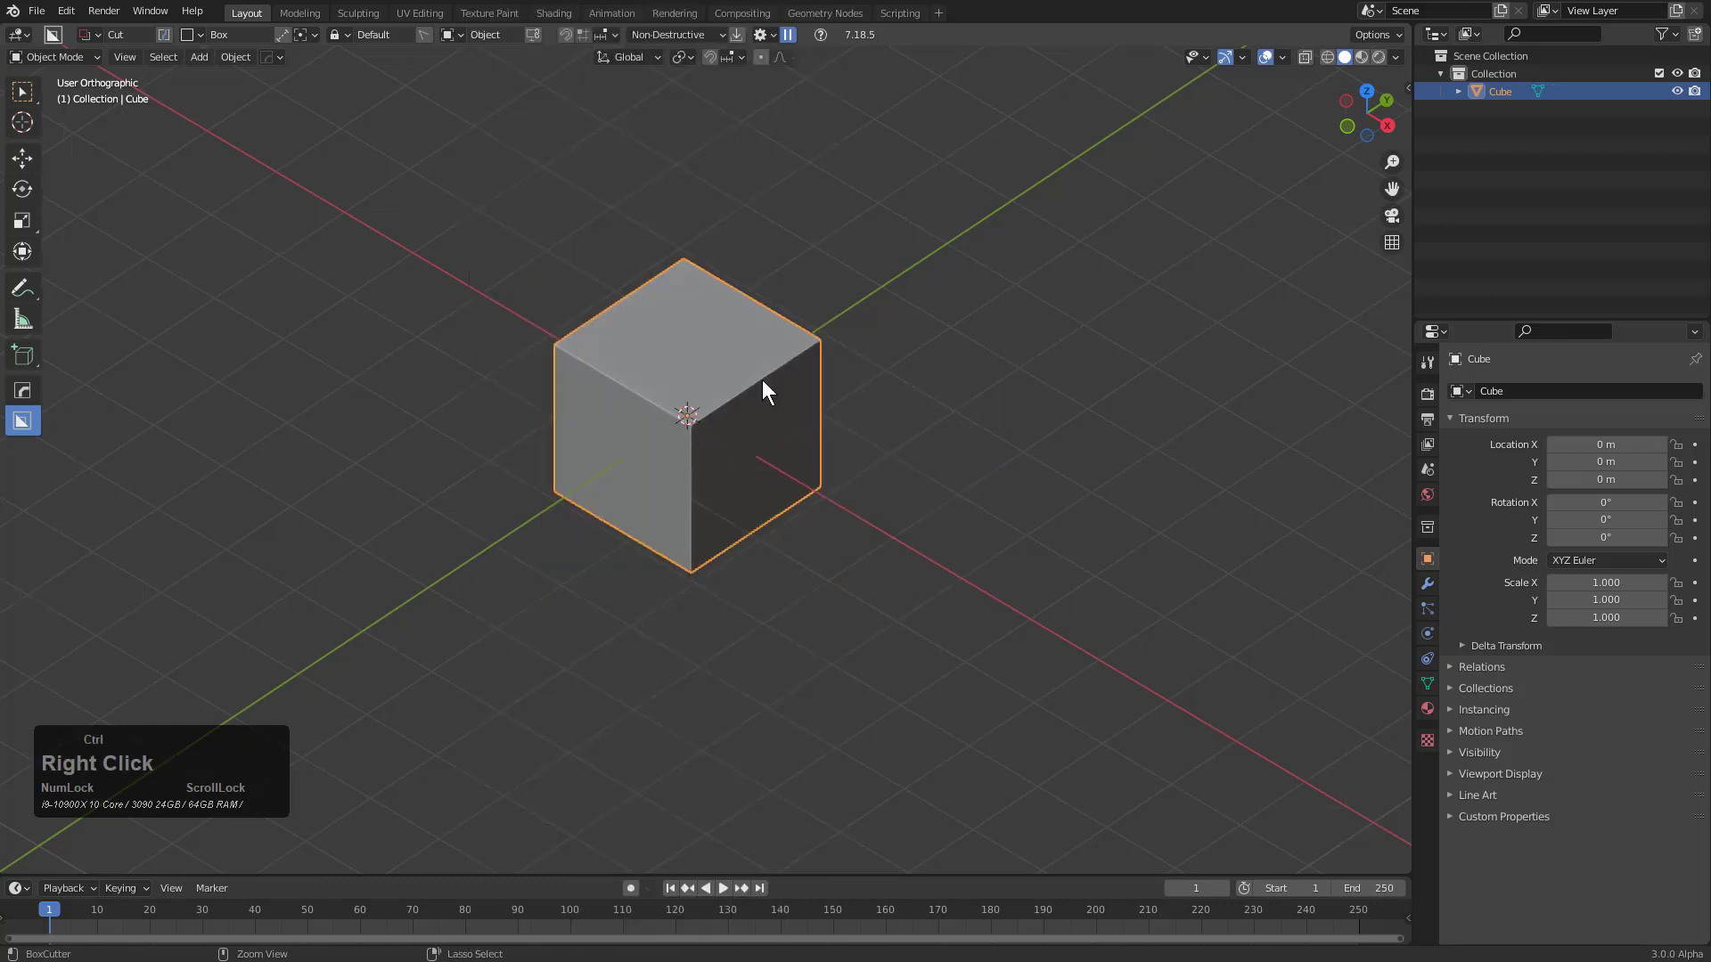
{"action": "key", "text": "k"}
{"action": "left_click", "coordinate": [868, 507]}
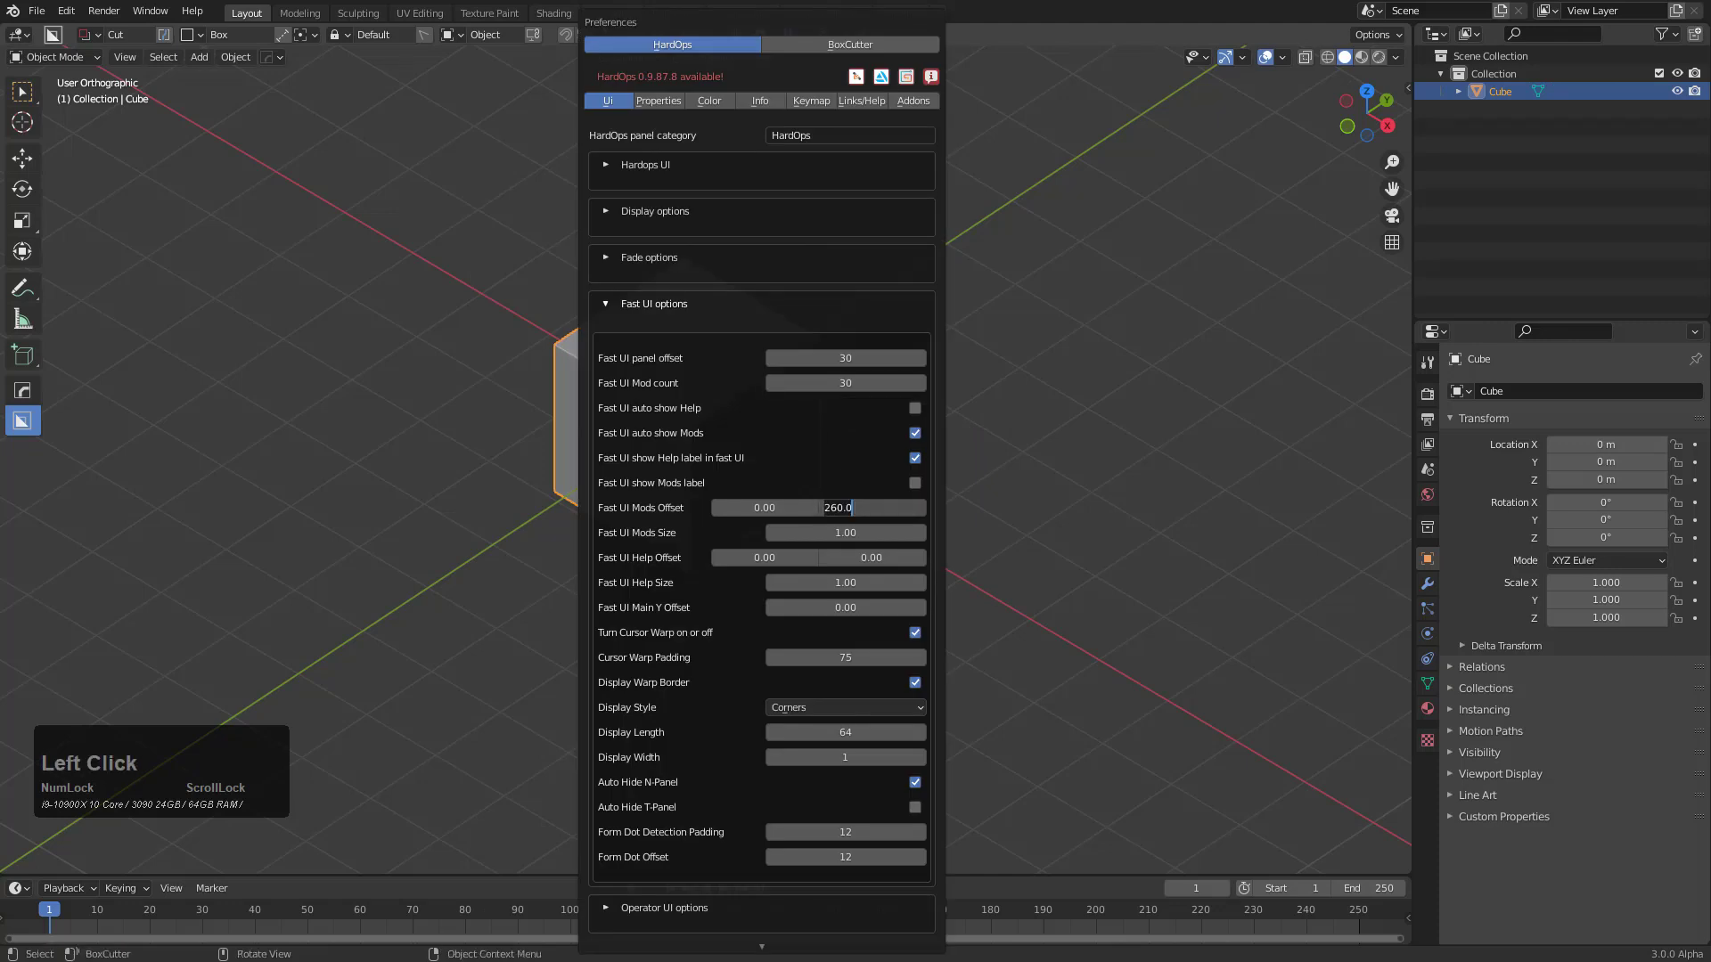
{"action": "type", "text": "2"}
{"action": "key", "text": "KP_Enter"}
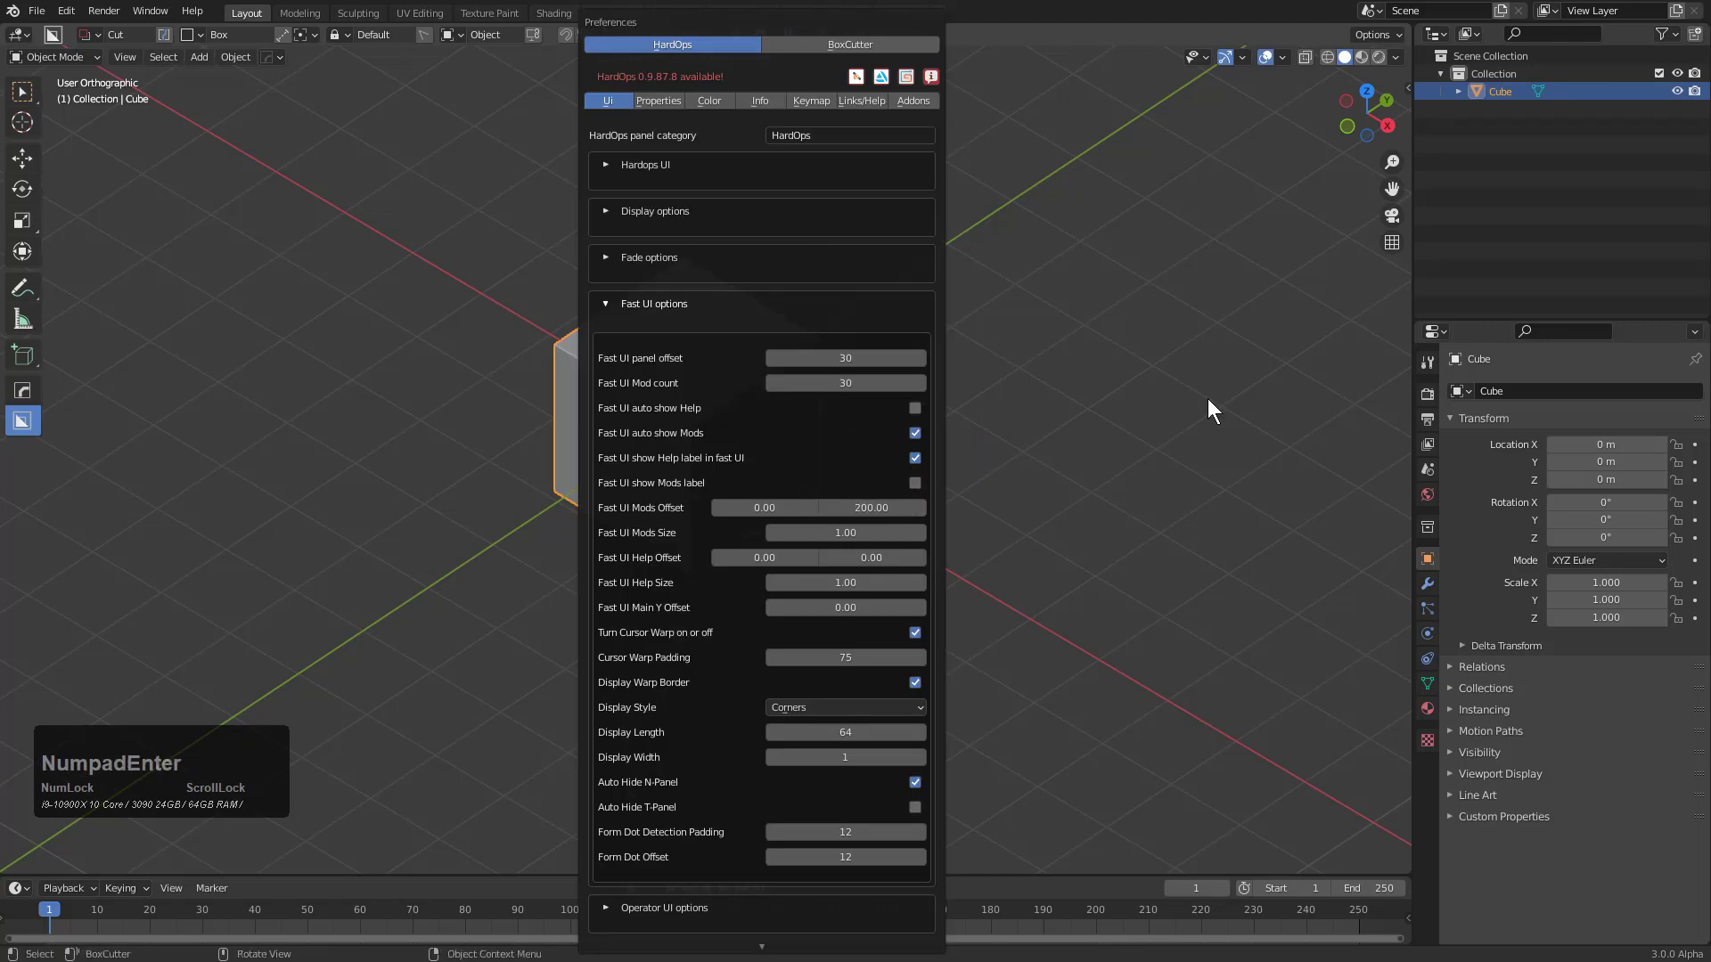
{"action": "left_click", "coordinate": [1072, 334]}
Run Array V2 on the cube to check the modifier list's placement, and cancel it
{"action": "key", "text": "q"}
{"action": "left_click", "coordinate": [737, 354]}
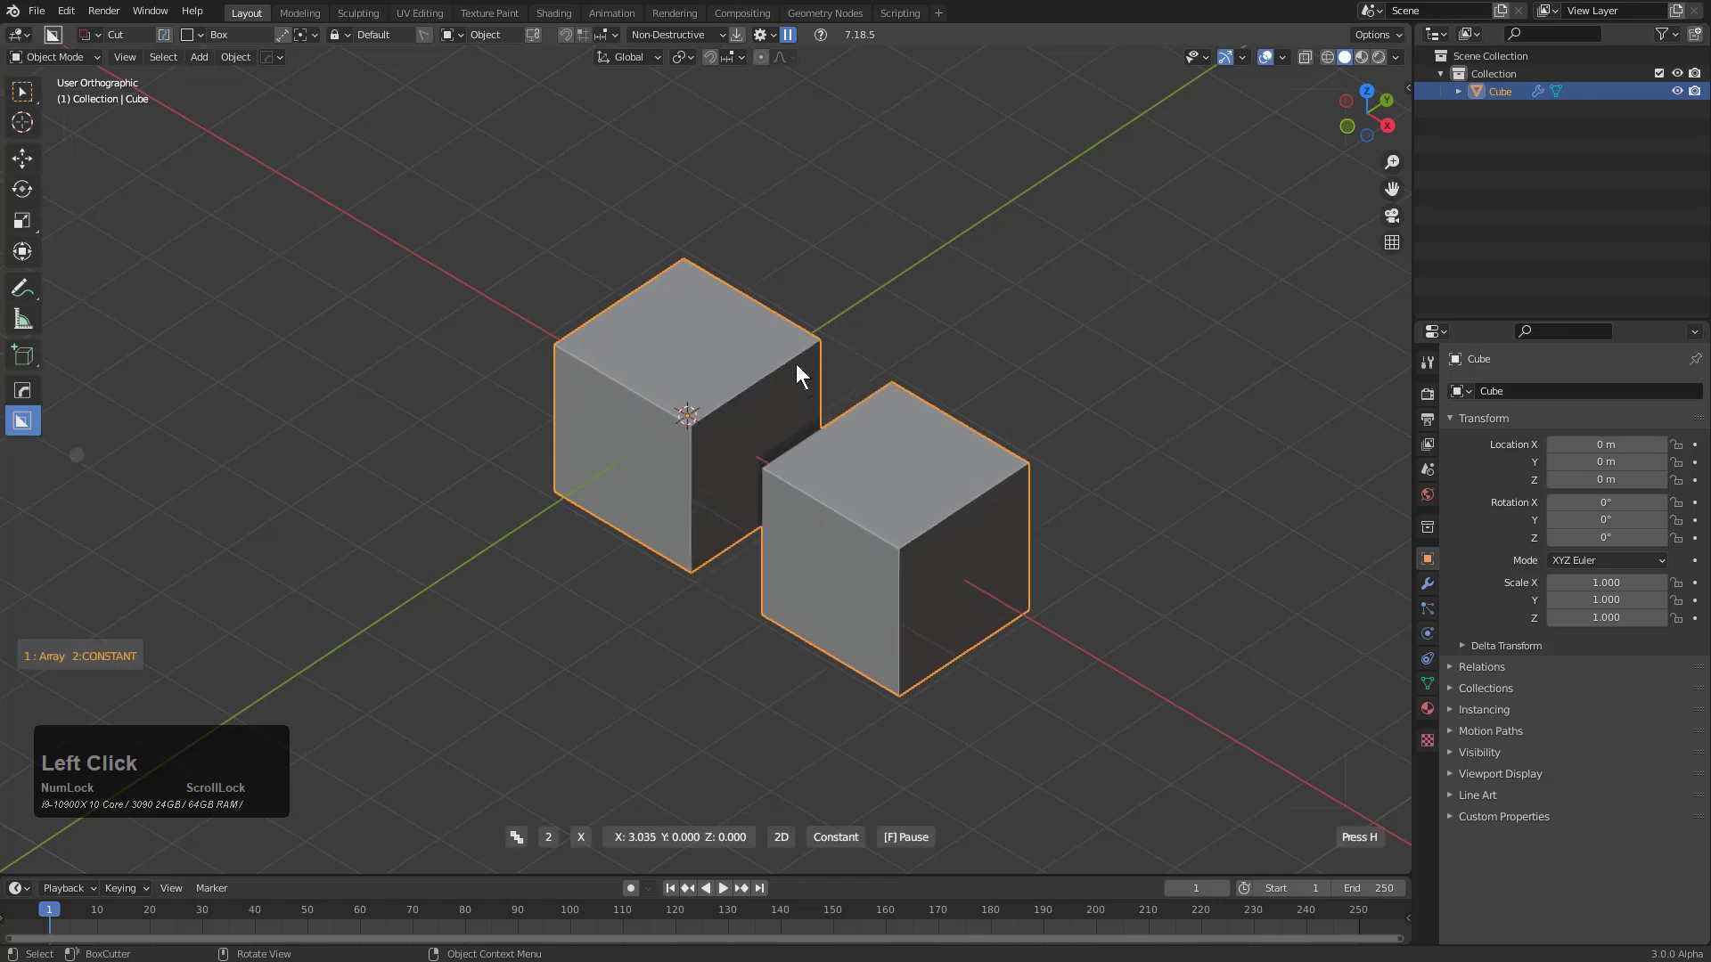
{"action": "left_click", "coordinate": [753, 368]}
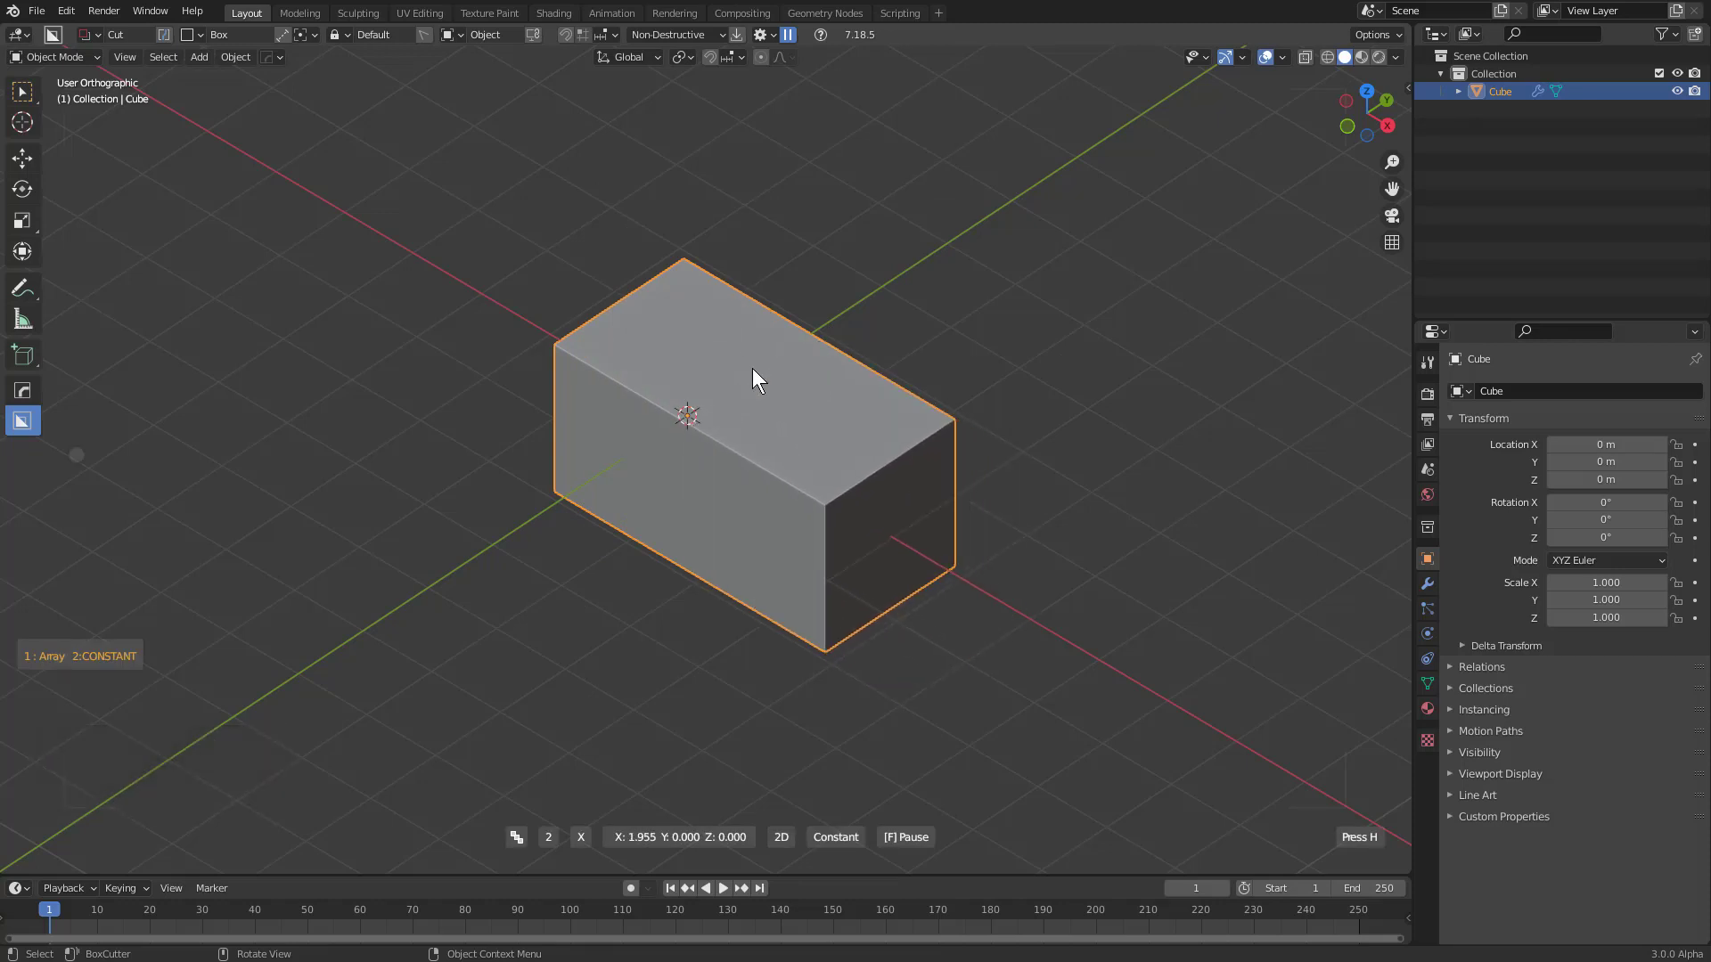
{"action": "right_click", "coordinate": [753, 368]}
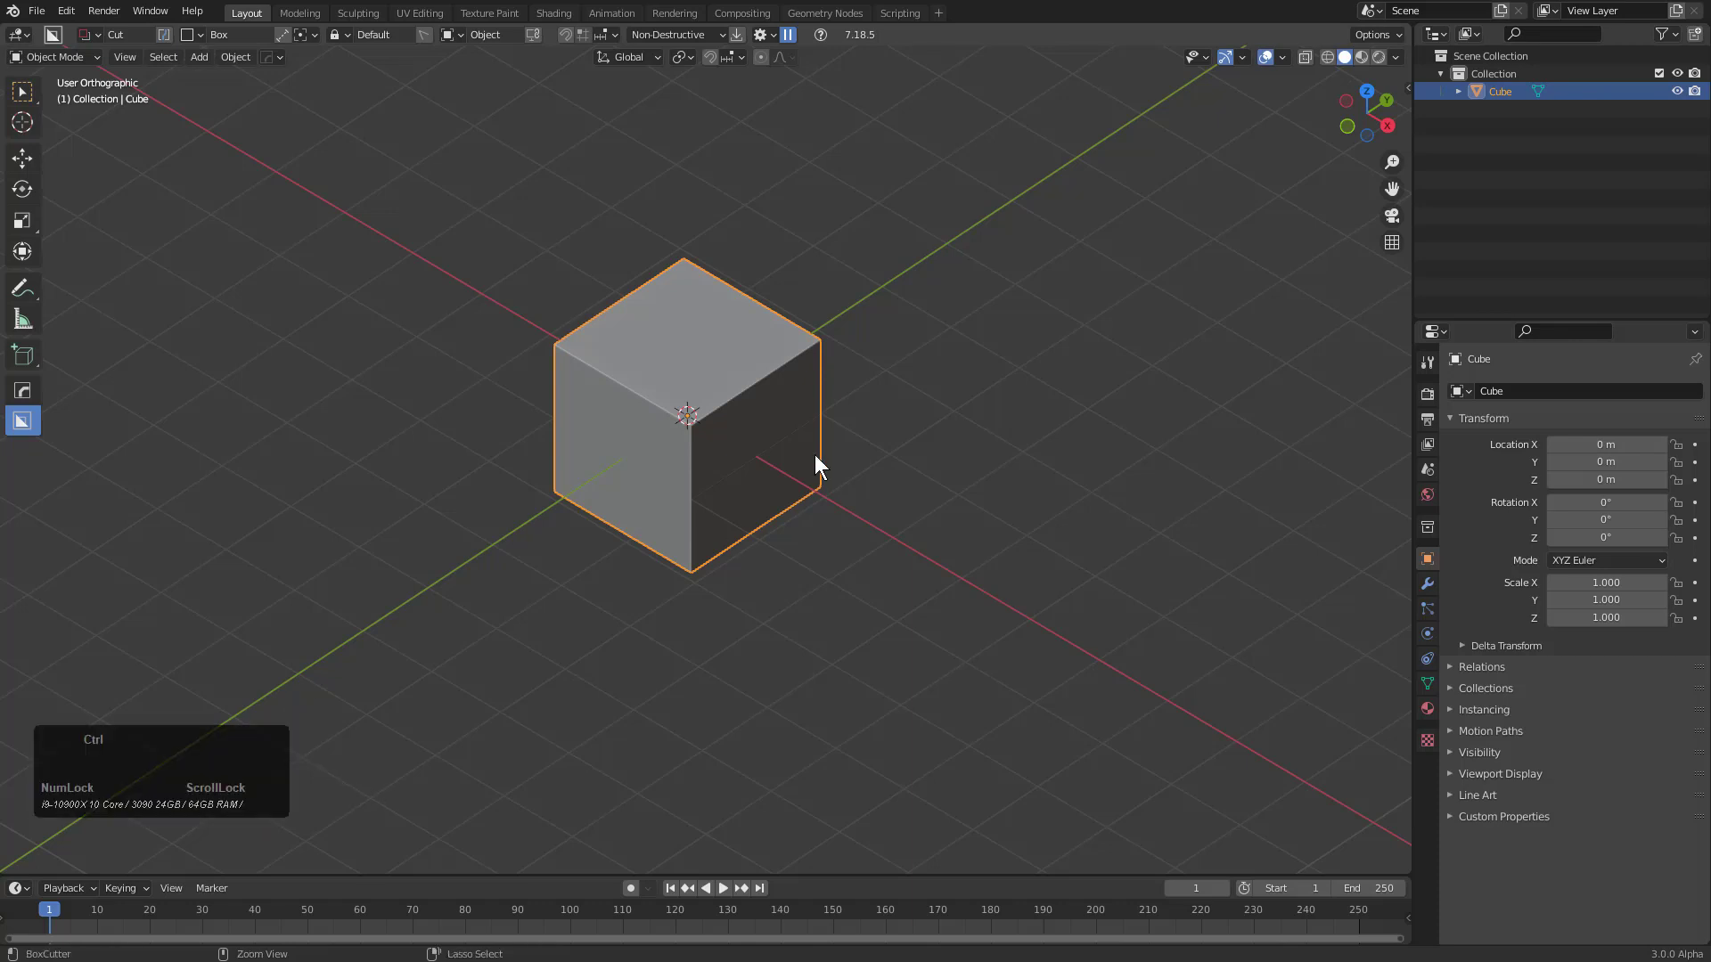
Look through the Fast UI and Operator UI options in the HardOps preferences, collapse both sections and close the preferences
{"action": "key", "text": "ctrl+k"}
{"action": "scroll", "coordinate": [724, 786], "scroll_direction": "down", "scroll_amount": 4}
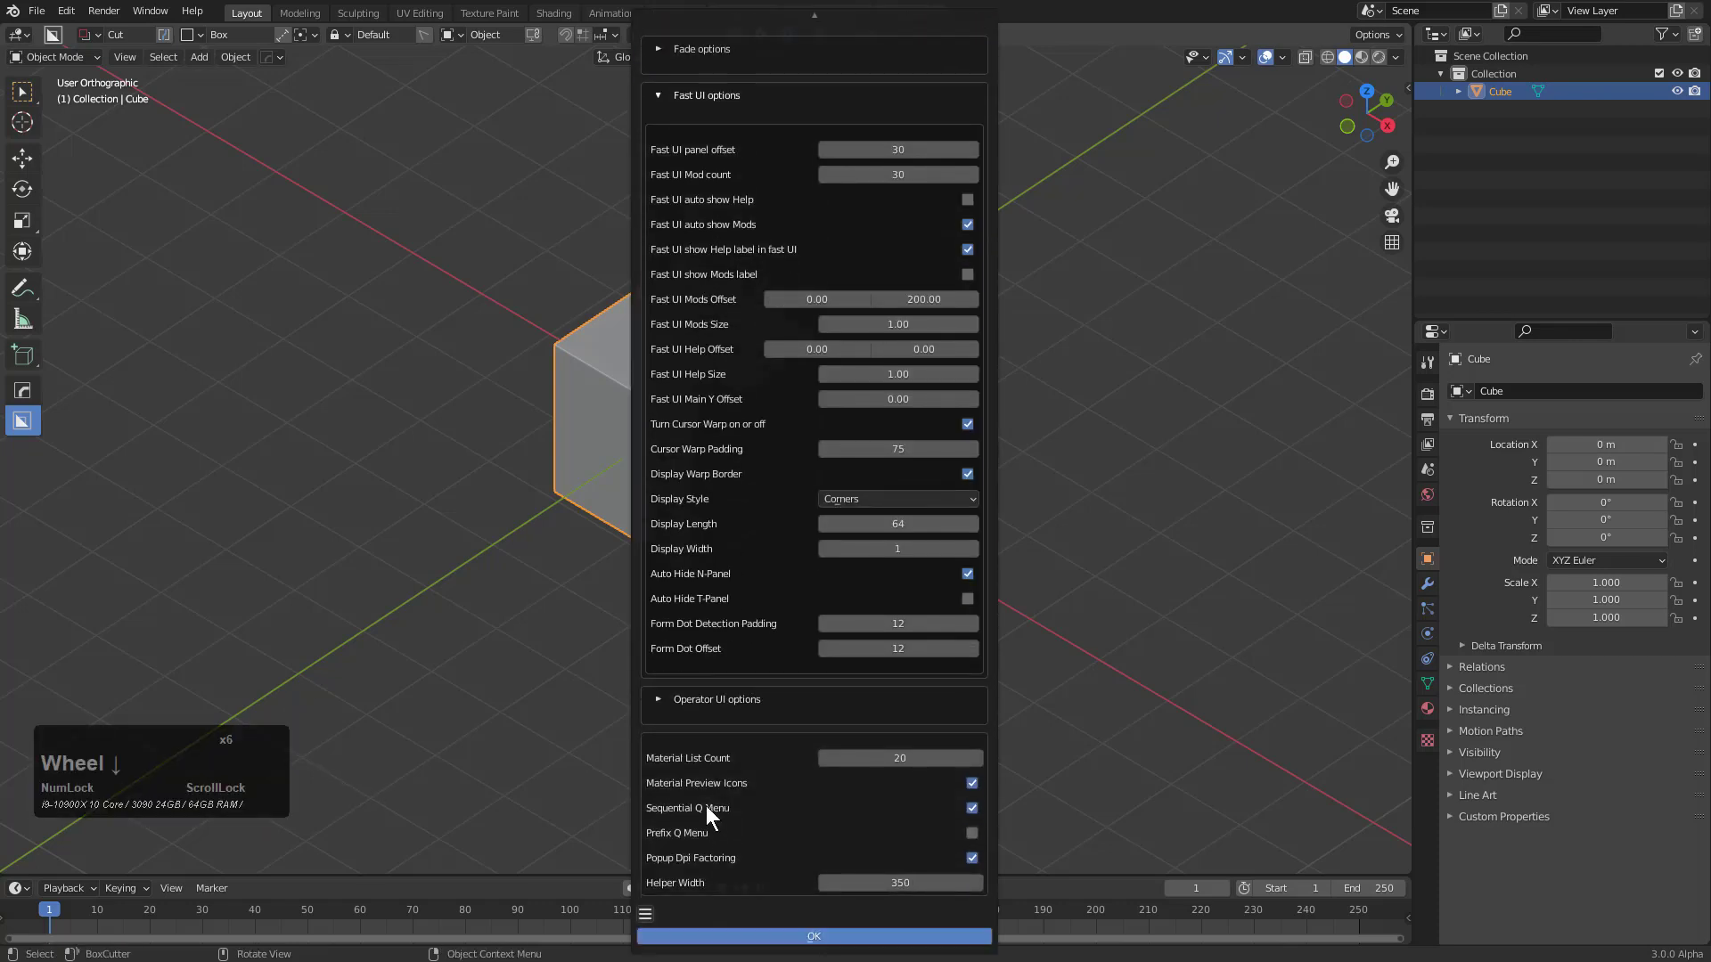
{"action": "scroll", "coordinate": [702, 325], "scroll_direction": "up", "scroll_amount": 4}
{"action": "left_click", "coordinate": [674, 259]}
{"action": "left_click", "coordinate": [660, 307]}
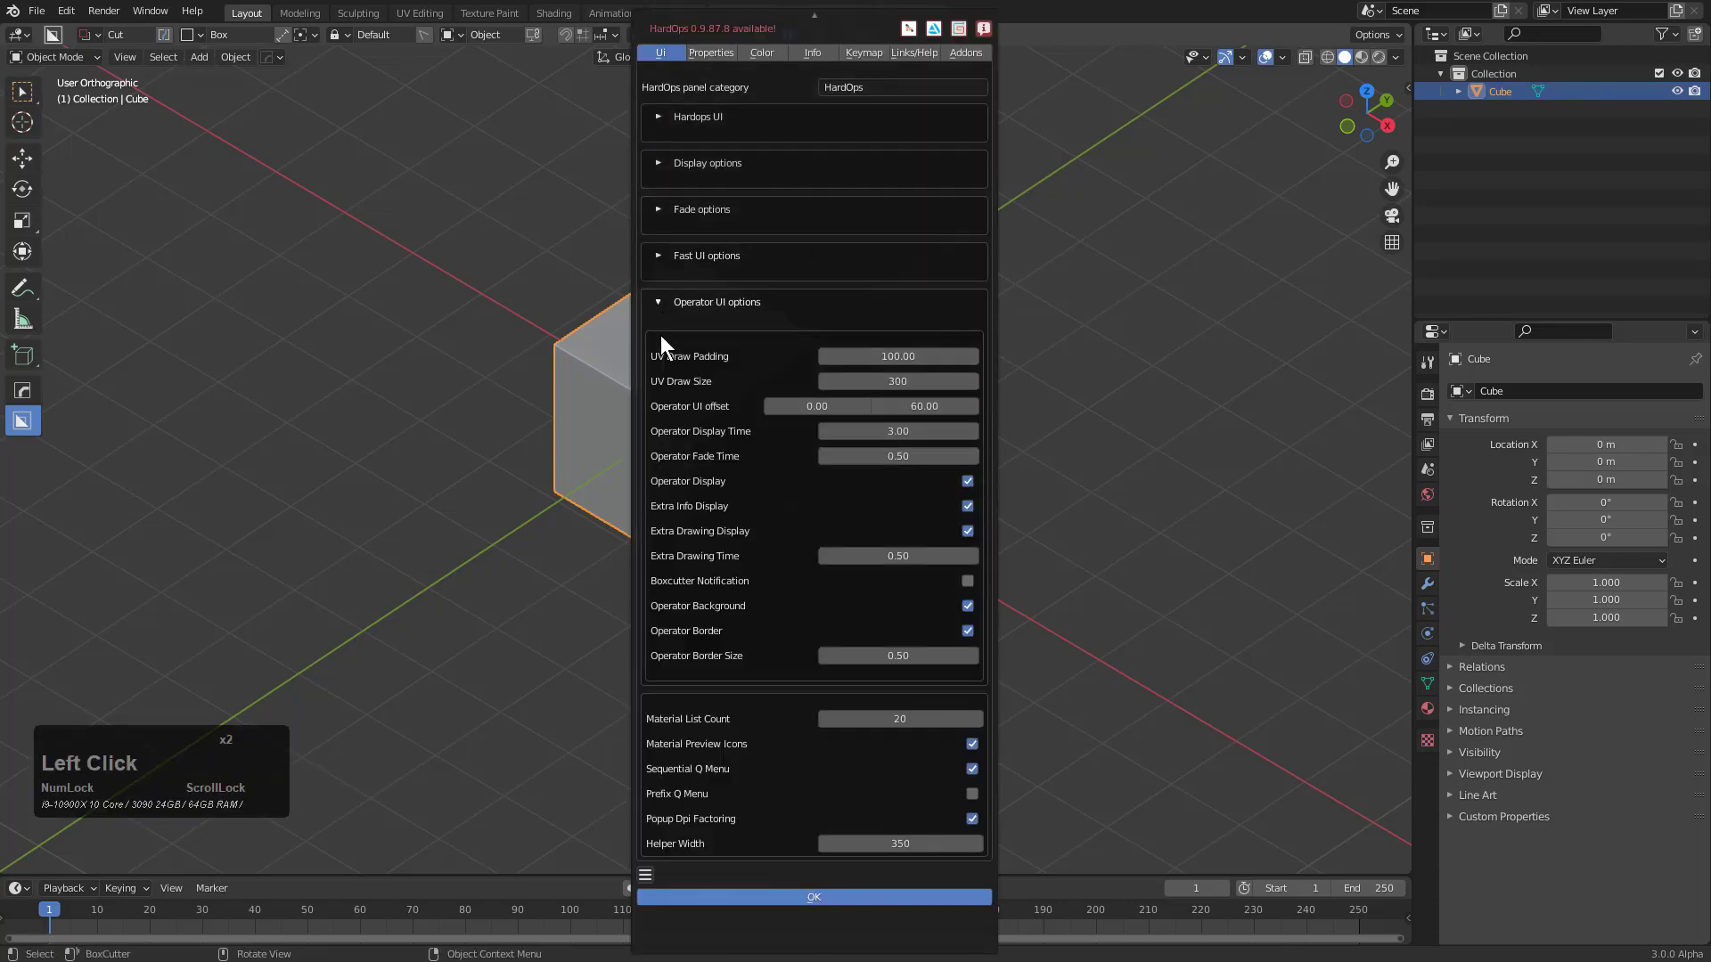
{"action": "left_click", "coordinate": [660, 312]}
{"action": "left_click", "coordinate": [646, 517]}
{"action": "left_click", "coordinate": [683, 562]}
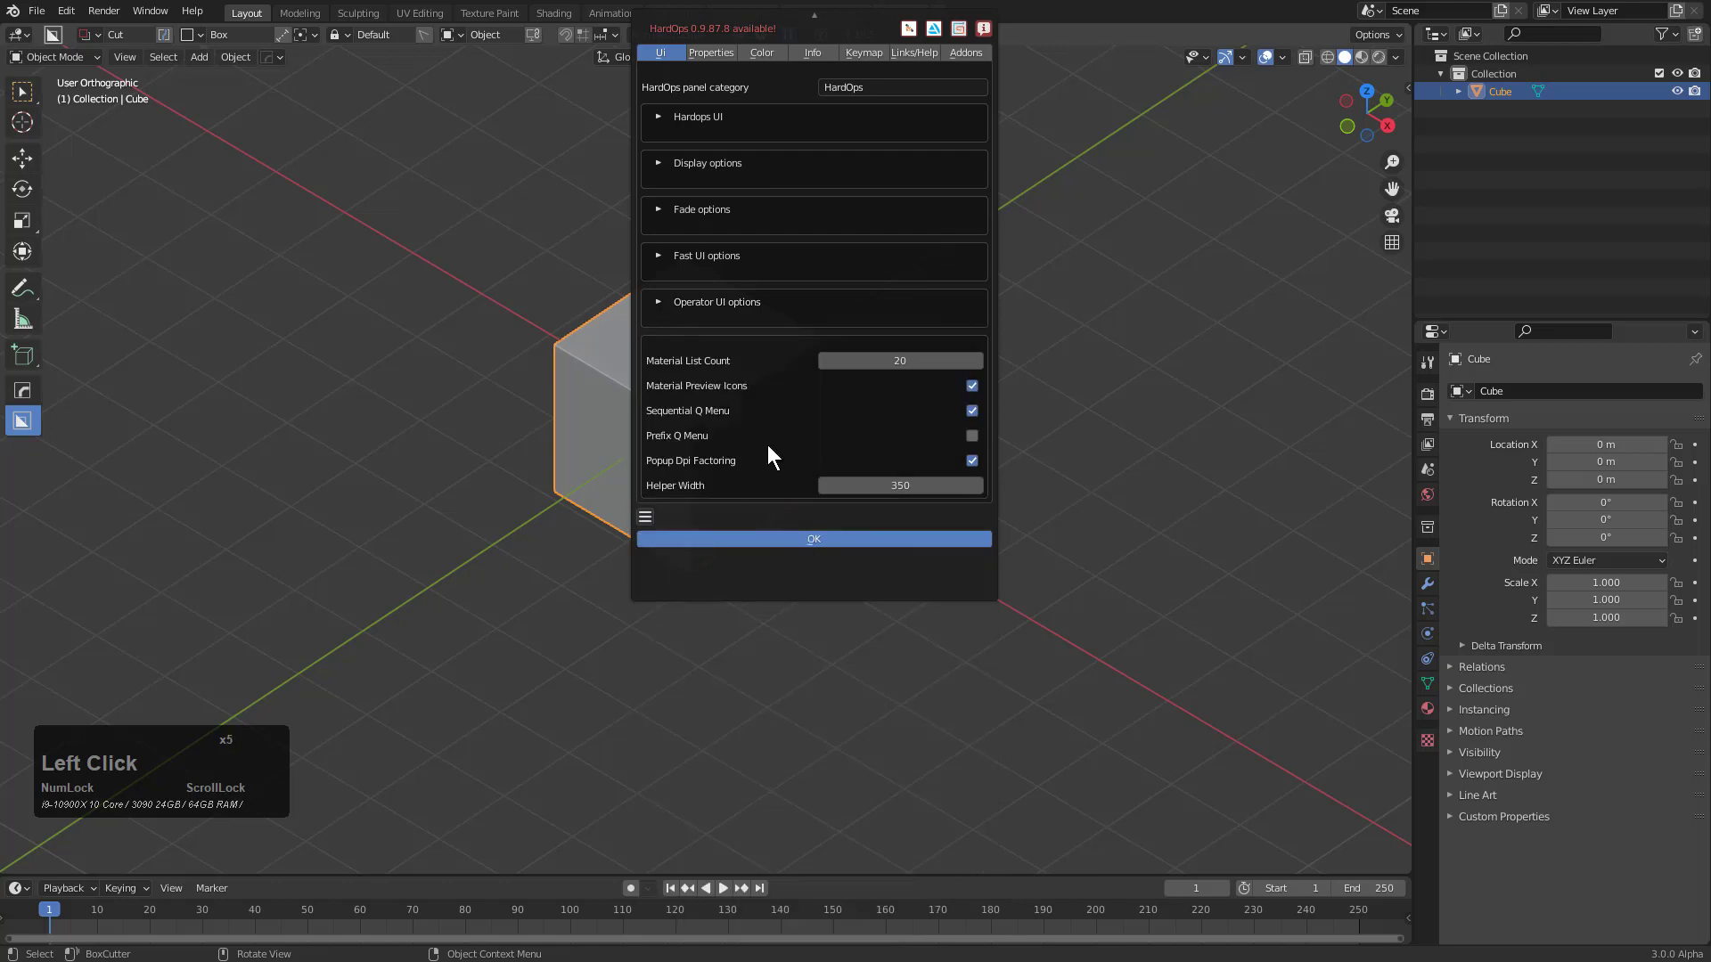
{"action": "left_click", "coordinate": [1049, 266]}
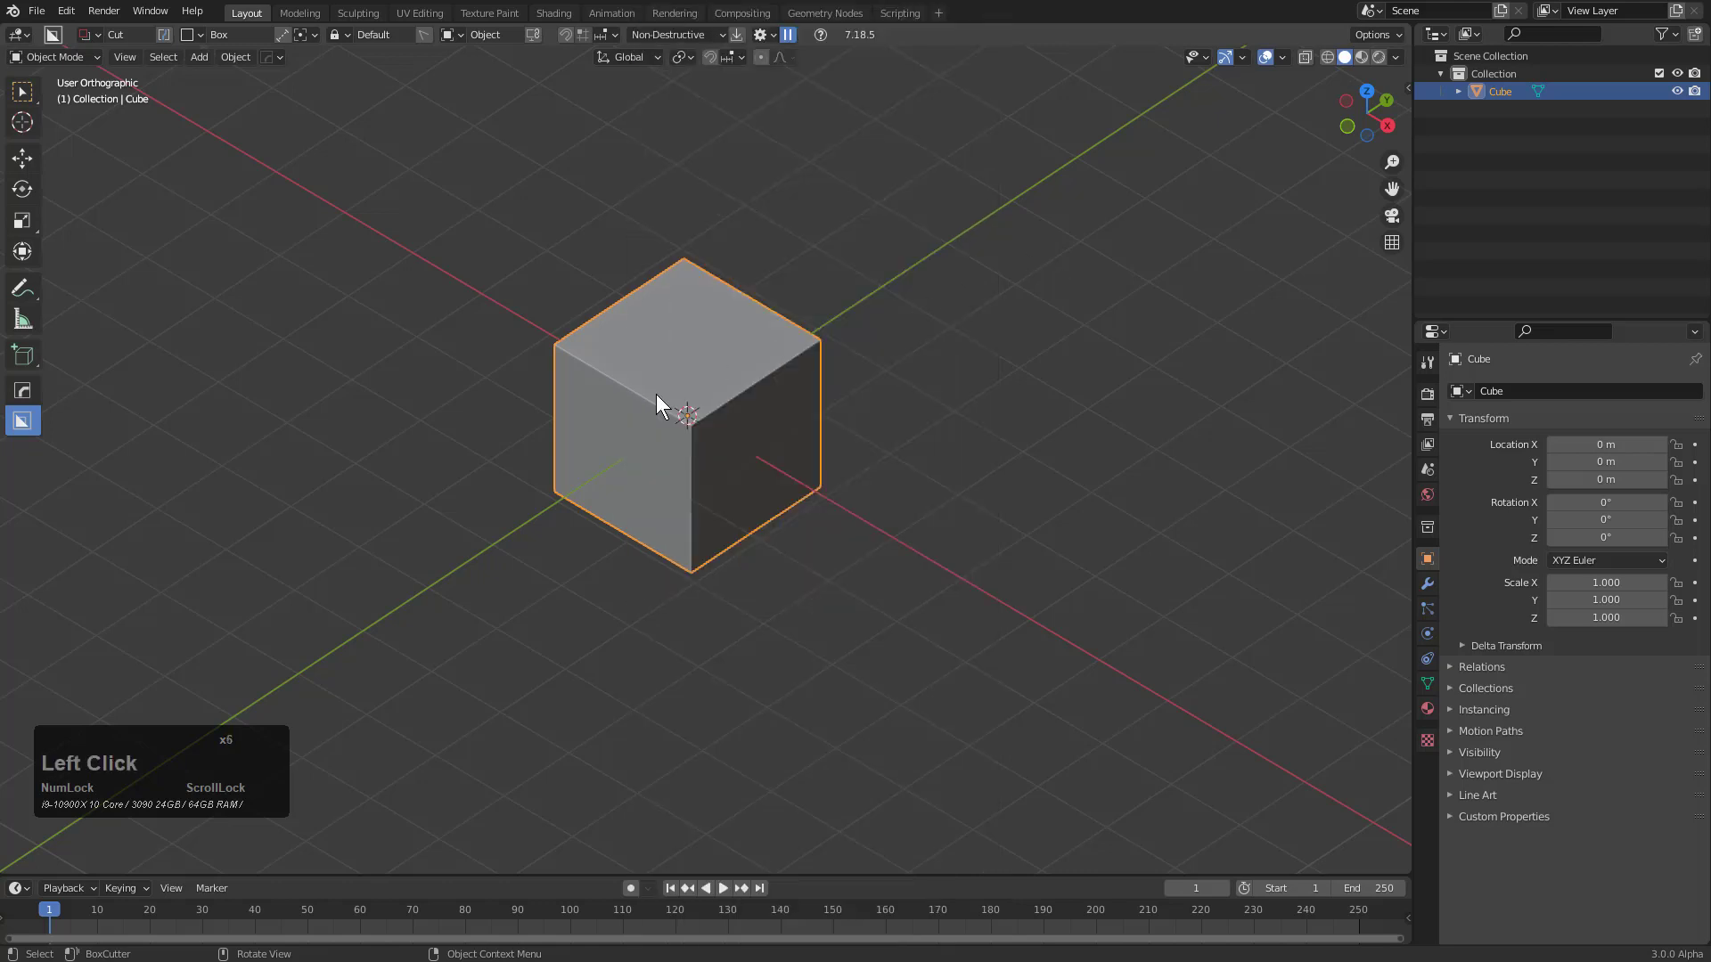
Add an Array V2 modifier to the cube from Hard Ops' modifier list, spacing two copies about 3.78 along X
{"action": "scroll", "coordinate": [665, 391], "scroll_direction": "up", "scroll_amount": 2}
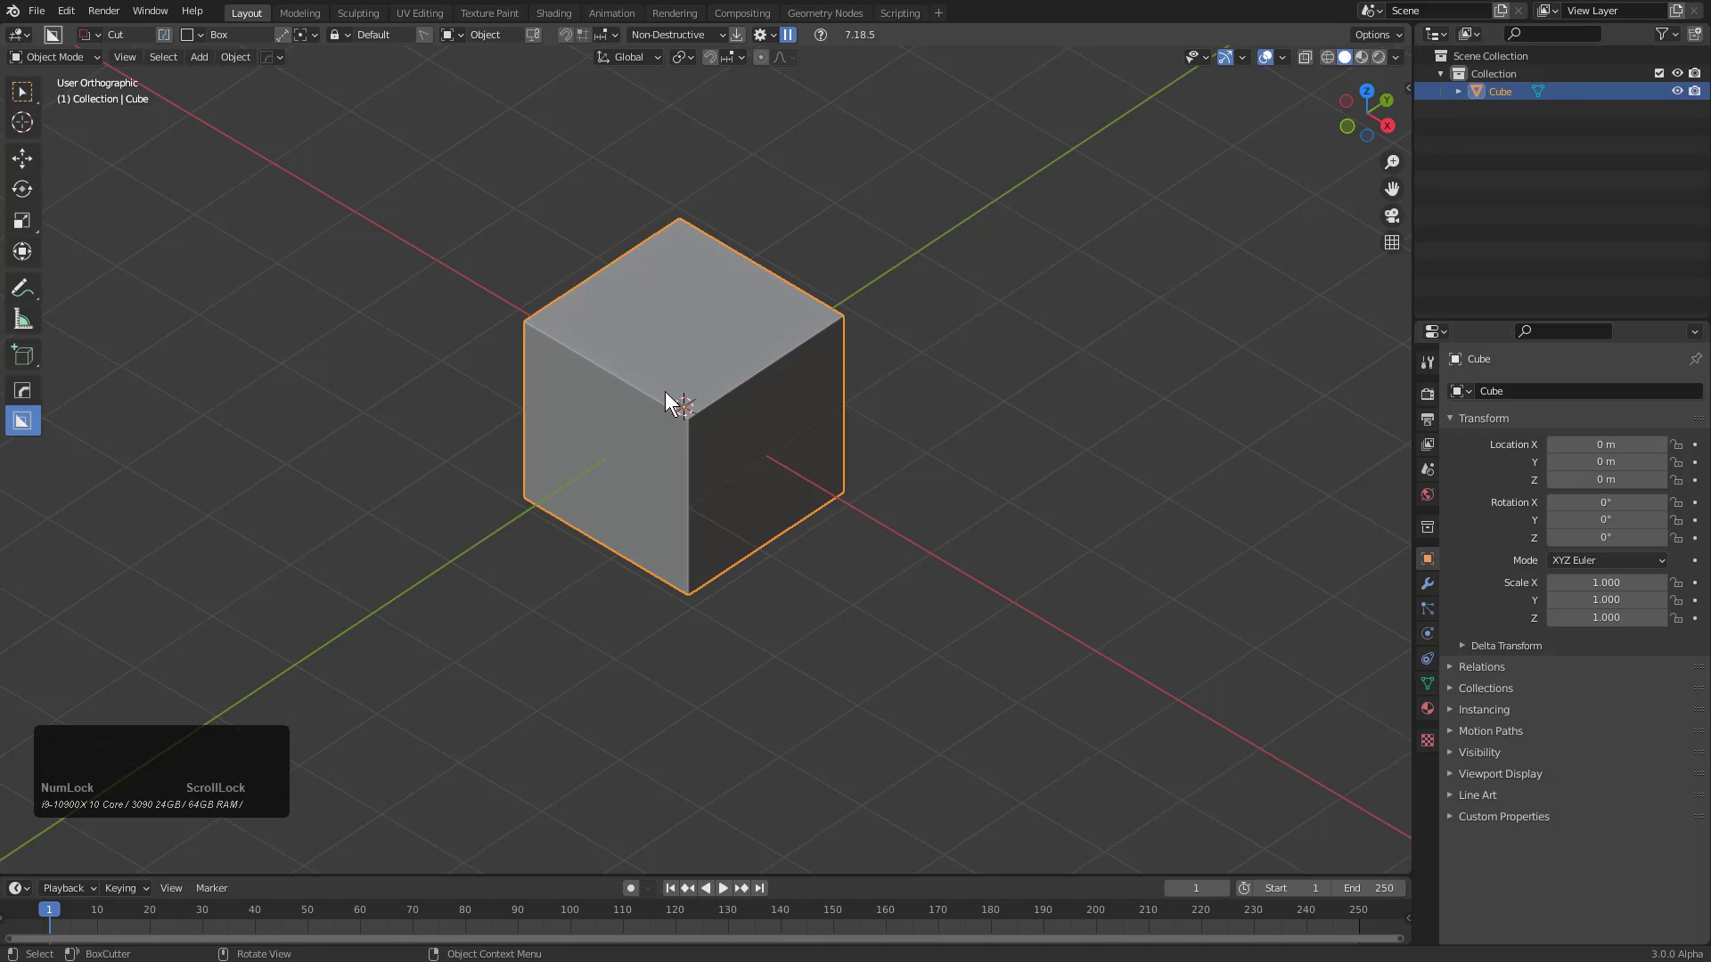
{"action": "middle_click", "coordinate": [664, 395]}
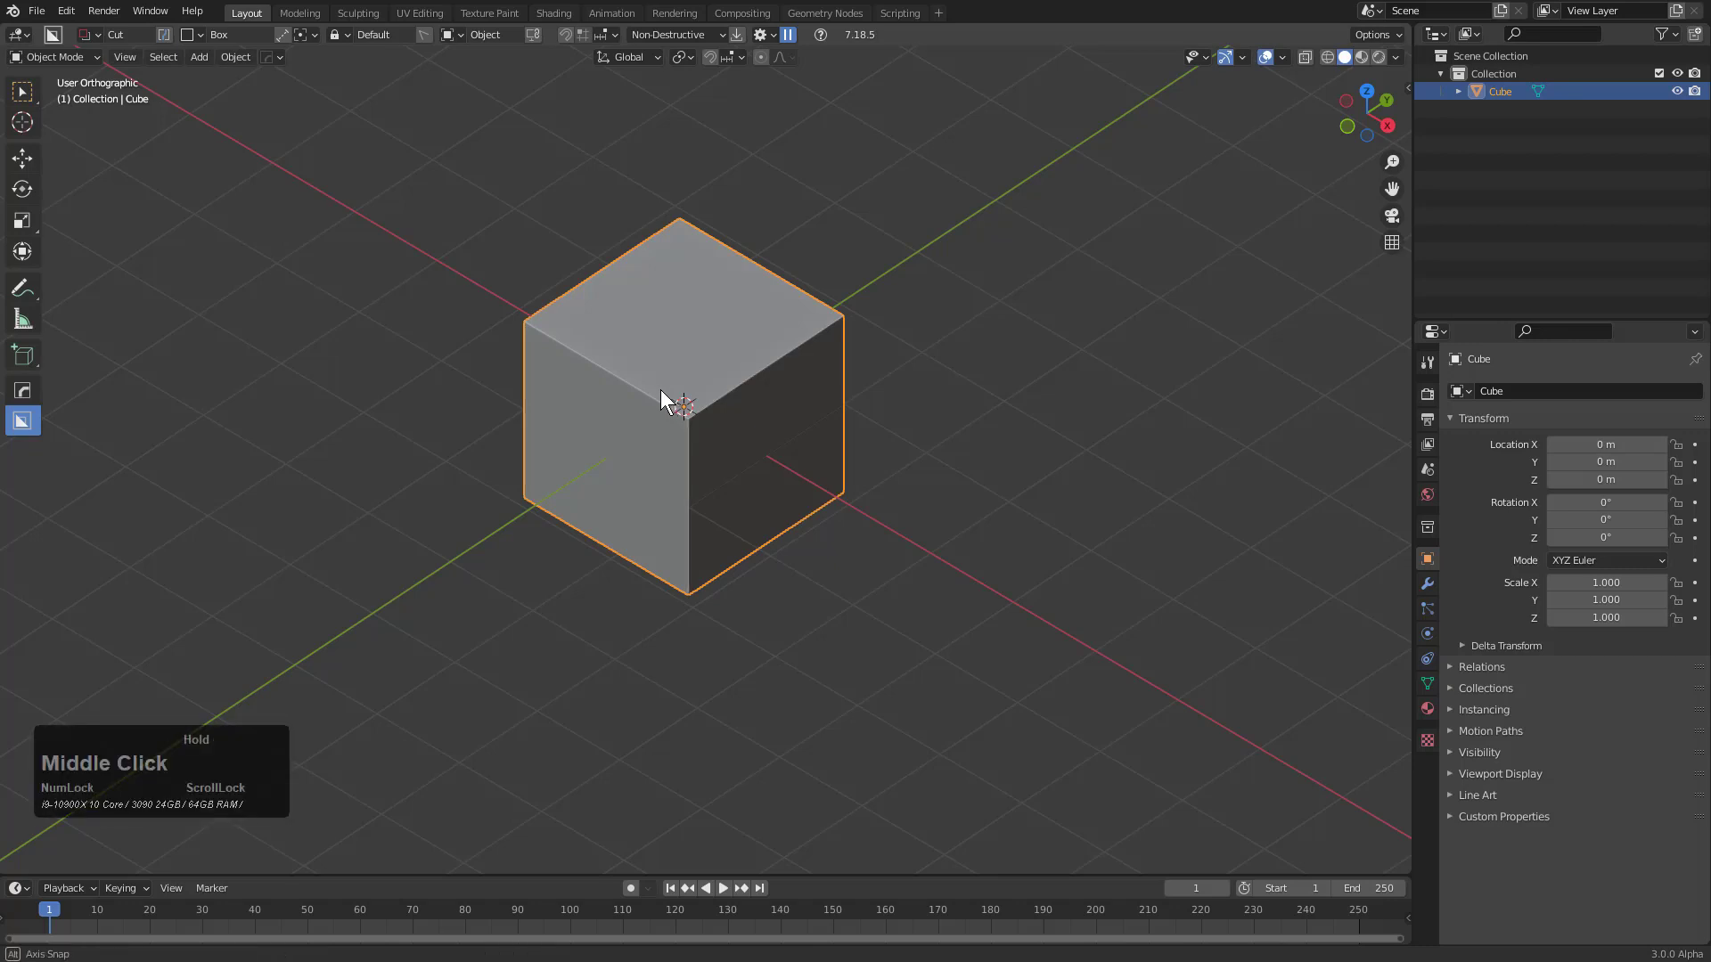
{"action": "scroll", "coordinate": [663, 392], "scroll_direction": "down", "scroll_amount": 1}
{"action": "scroll", "coordinate": [789, 426], "scroll_direction": "down", "scroll_amount": 1}
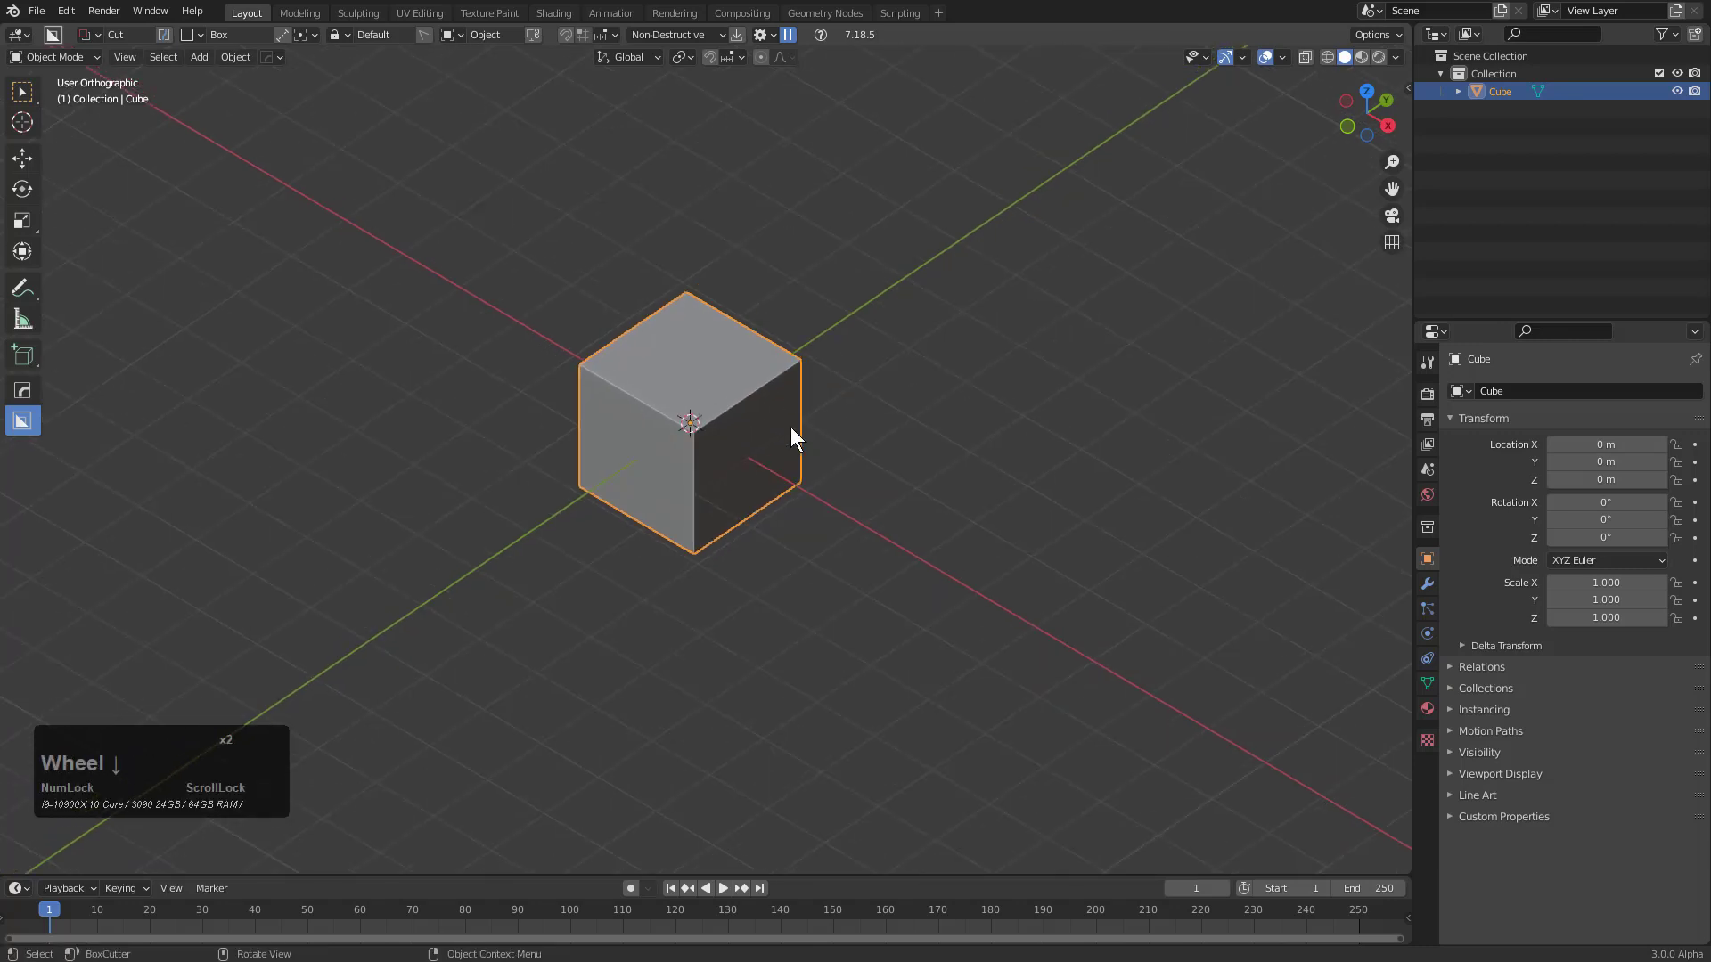
{"action": "key", "text": "q"}
{"action": "mouse_move", "coordinate": [761, 454]}
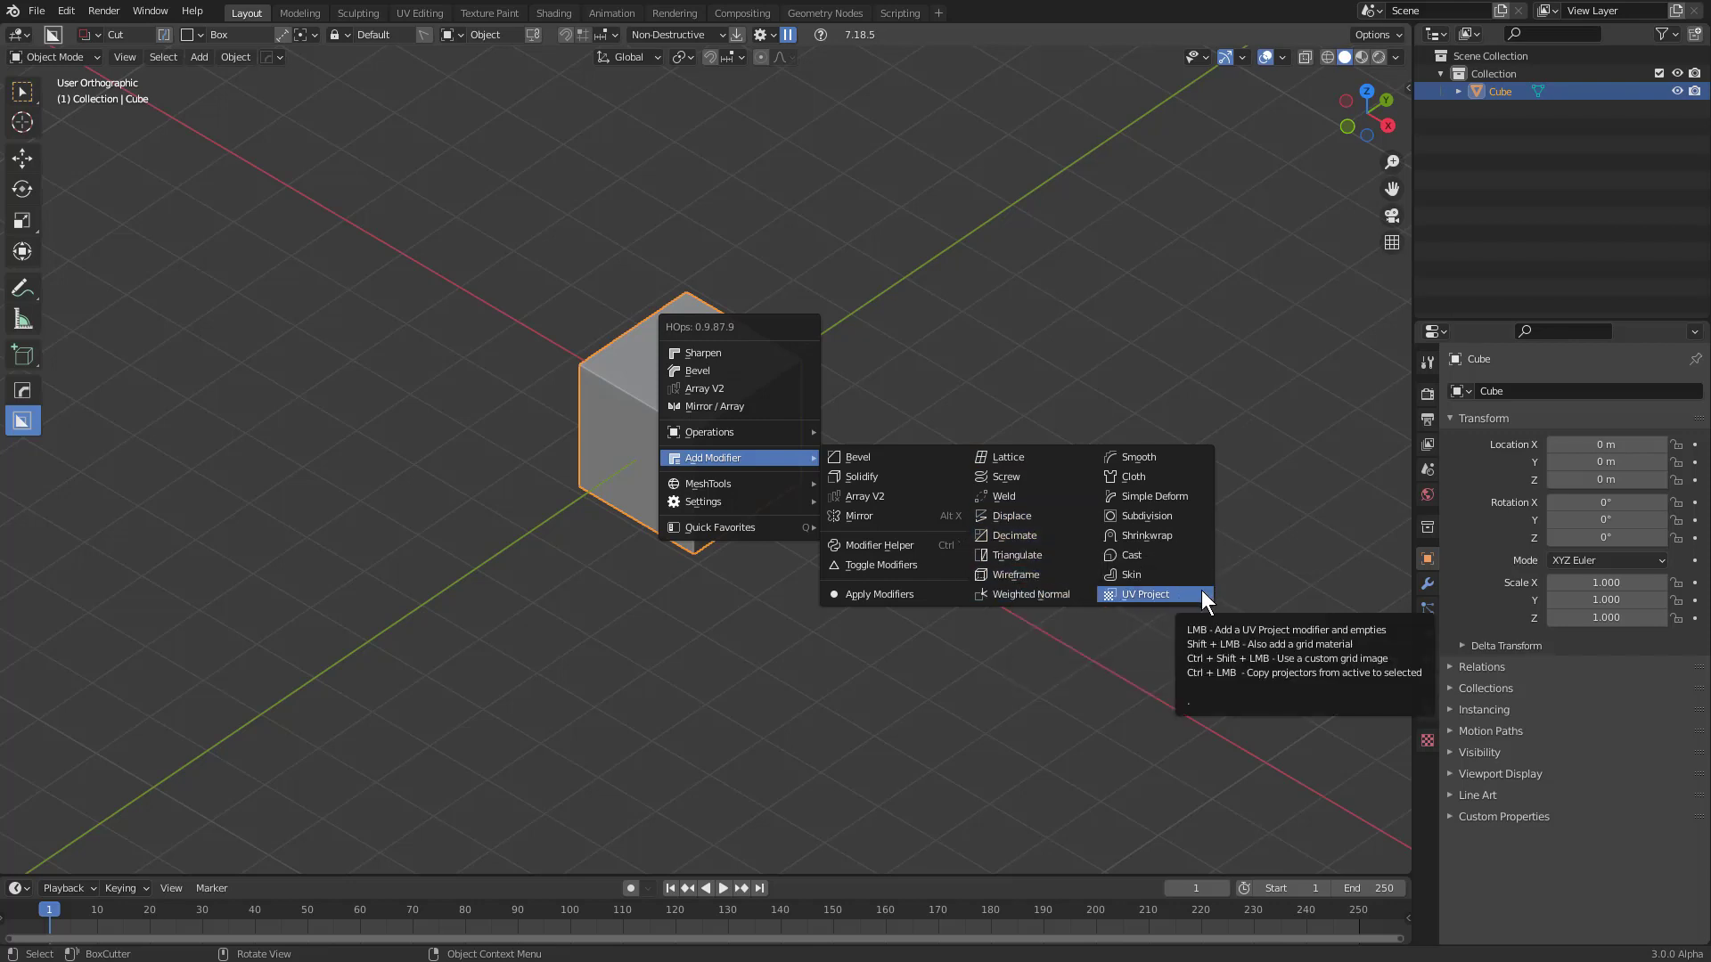
{"action": "left_click", "coordinate": [883, 496]}
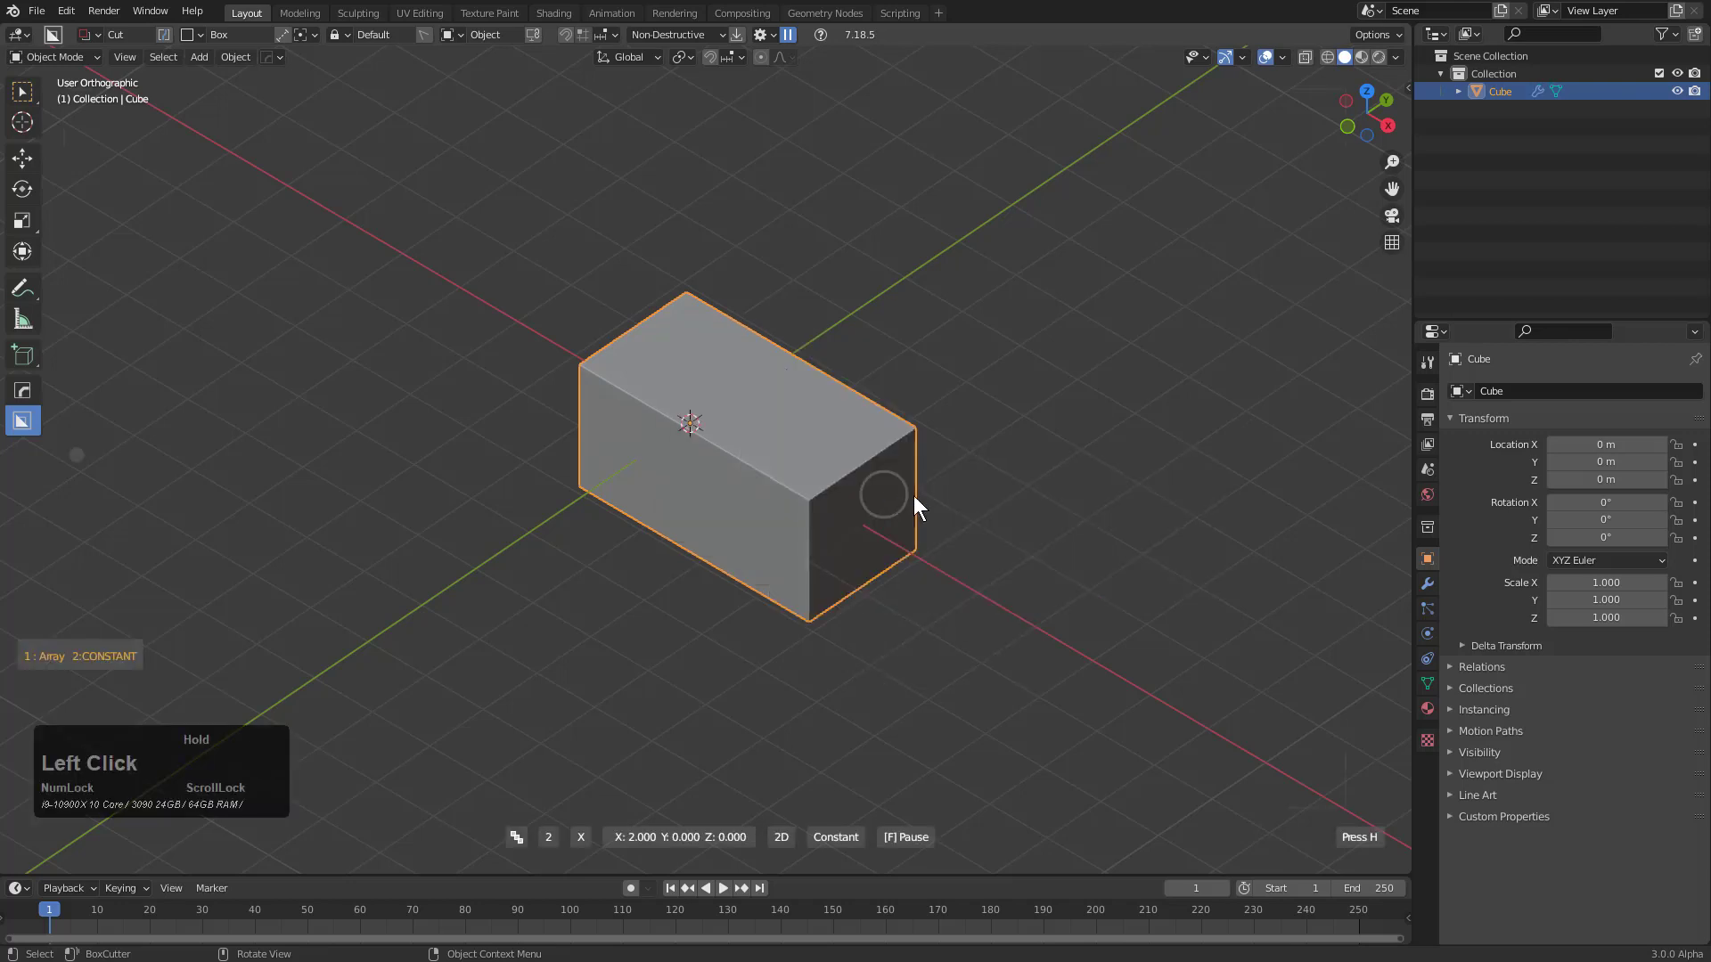
{"action": "middle_click_drag", "start_coordinate": [1136, 616], "coordinate": [862, 443], "text": "shift"}
{"action": "scroll", "coordinate": [1026, 458], "scroll_direction": "down", "scroll_amount": 1}
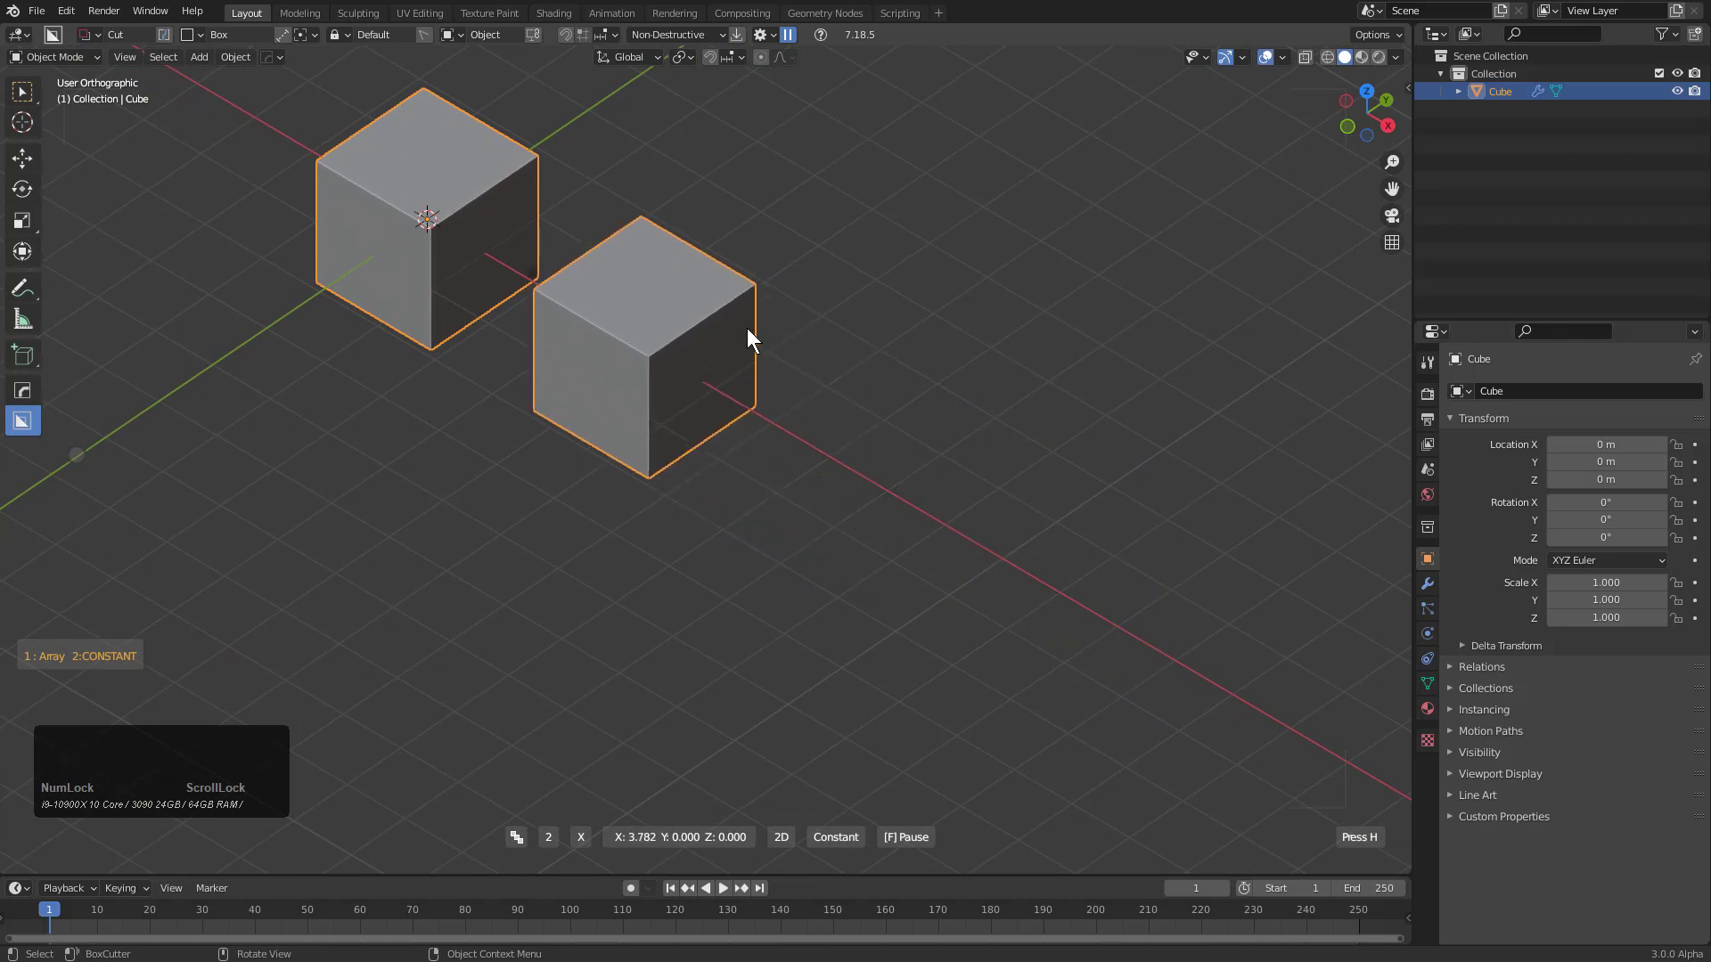
Try different copy counts for the array and return it to 2
{"action": "scroll", "coordinate": [747, 327], "scroll_direction": "up", "scroll_amount": 2}
{"action": "scroll", "coordinate": [746, 328], "scroll_direction": "up", "scroll_amount": 1}
{"action": "scroll", "coordinate": [748, 327], "scroll_direction": "down", "scroll_amount": 3}
{"action": "scroll", "coordinate": [747, 328], "scroll_direction": "up", "scroll_amount": 2}
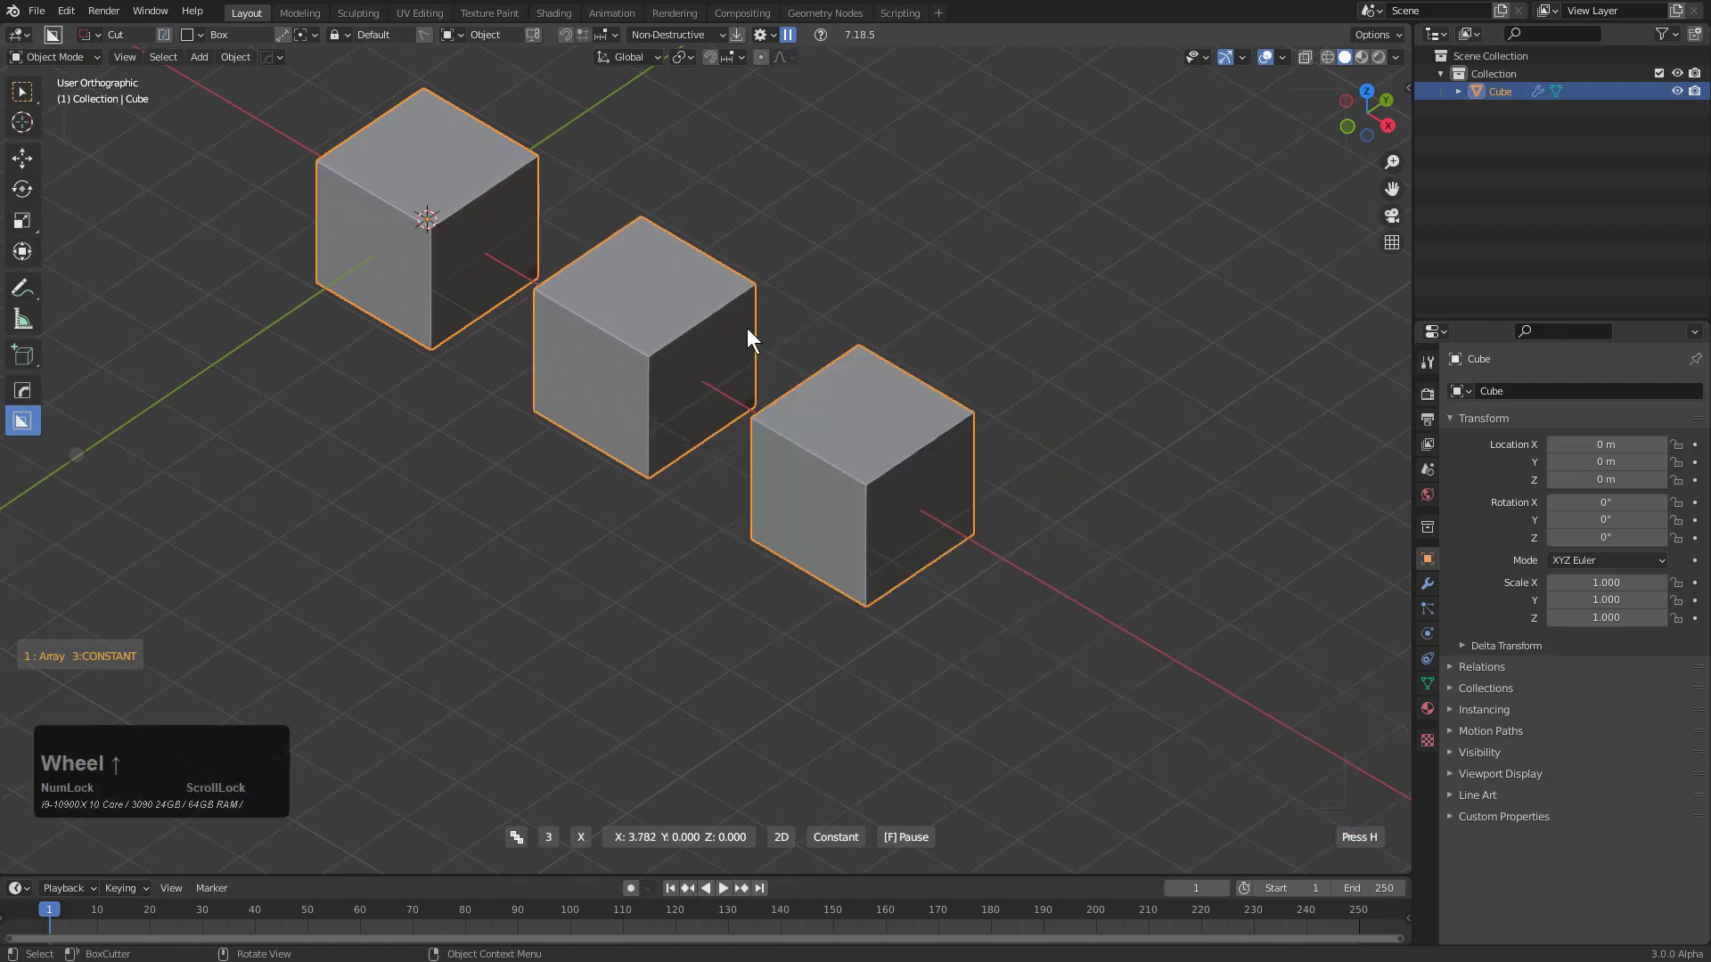
{"action": "scroll", "coordinate": [748, 328], "scroll_direction": "up", "scroll_amount": 1}
{"action": "scroll", "coordinate": [748, 327], "scroll_direction": "down", "scroll_amount": 3}
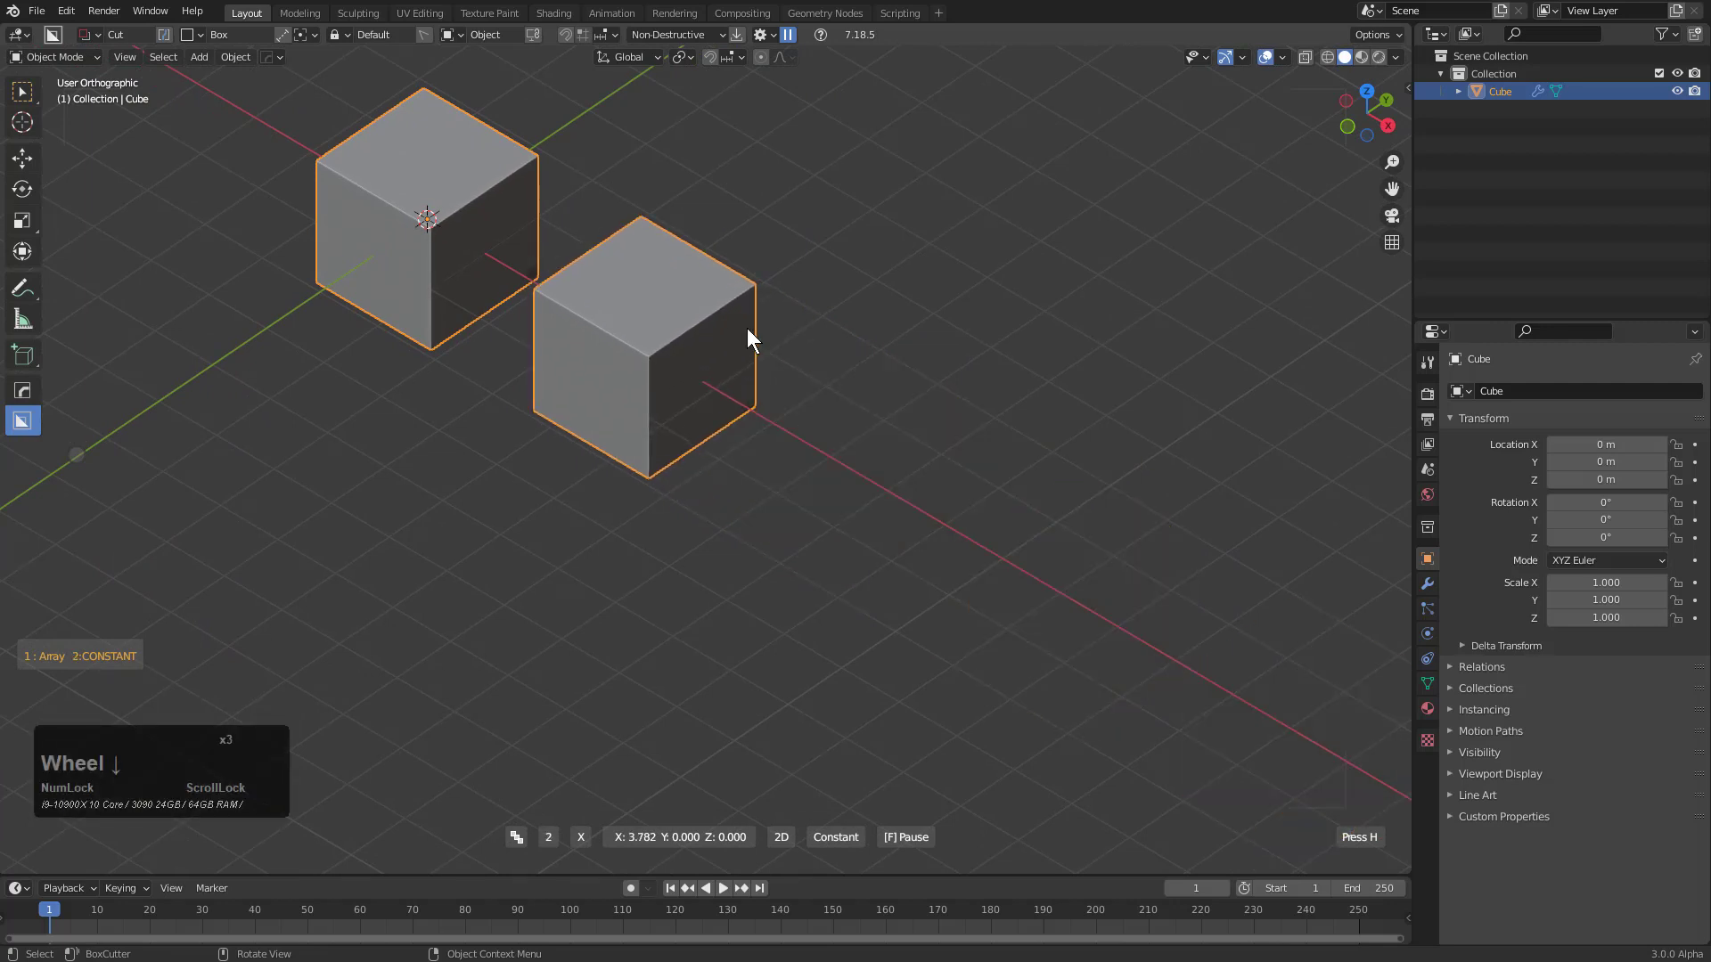
Switch the array to 3D mode and set it to 6 copies spaced about 2.54 along X
{"action": "key", "text": "v"}
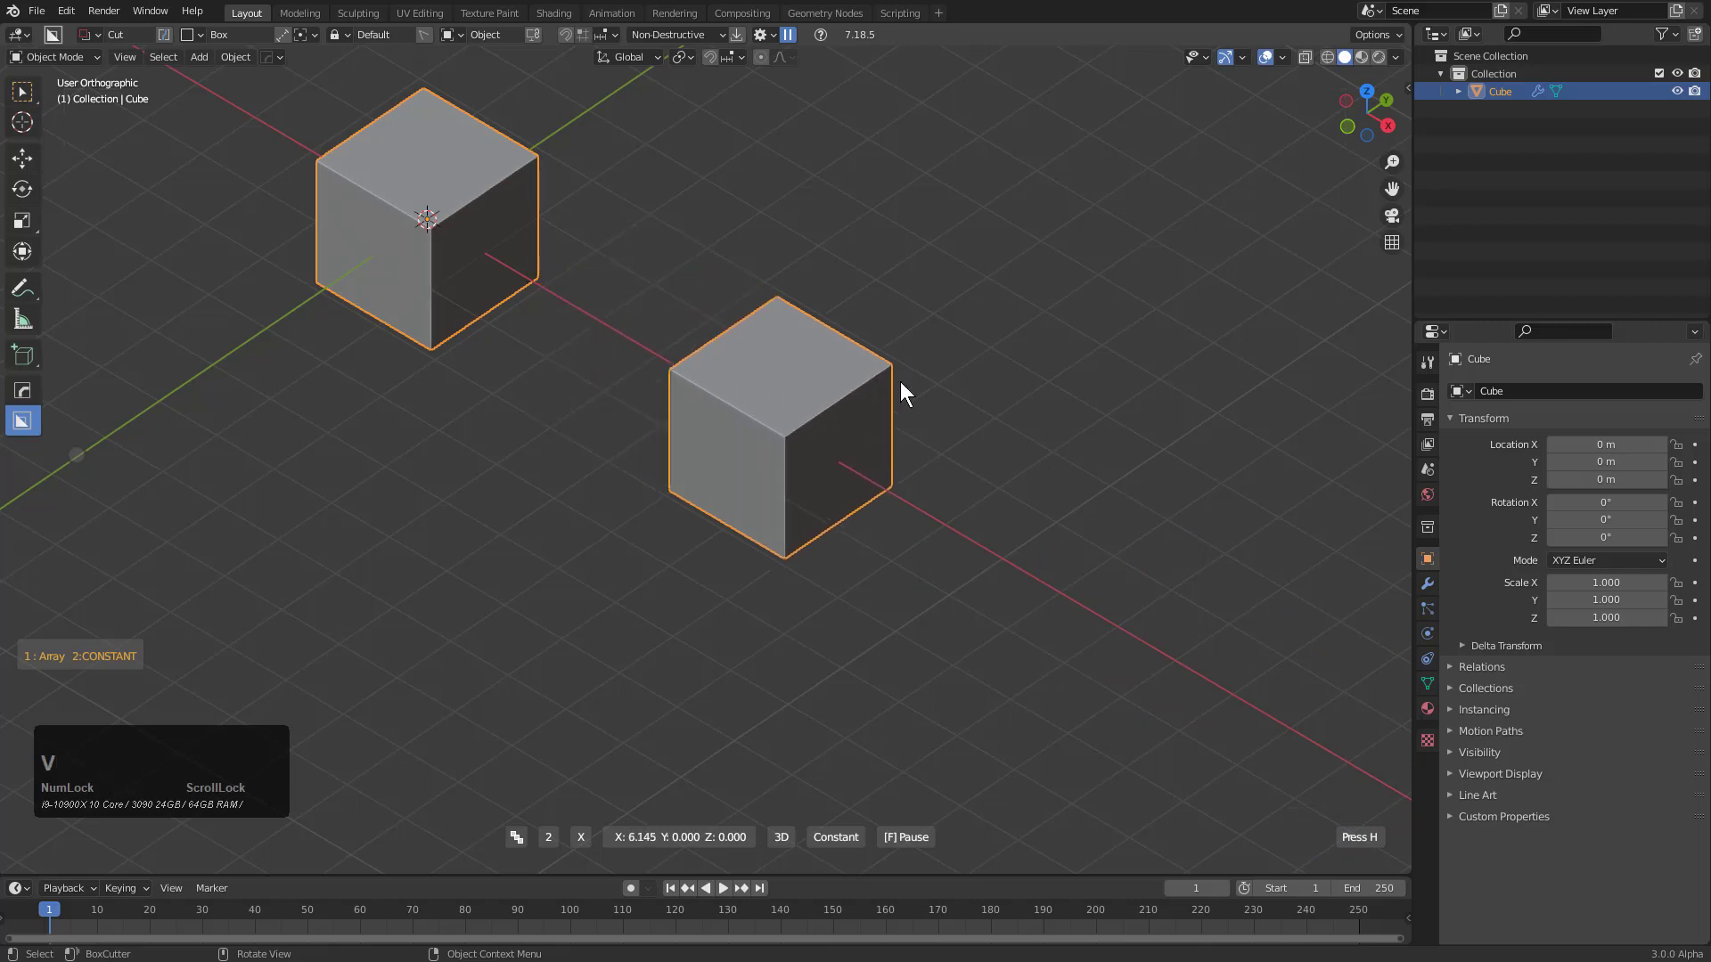
{"action": "scroll", "coordinate": [1233, 582], "scroll_direction": "up", "scroll_amount": 2}
{"action": "scroll", "coordinate": [1198, 567], "scroll_direction": "up", "scroll_amount": 2}
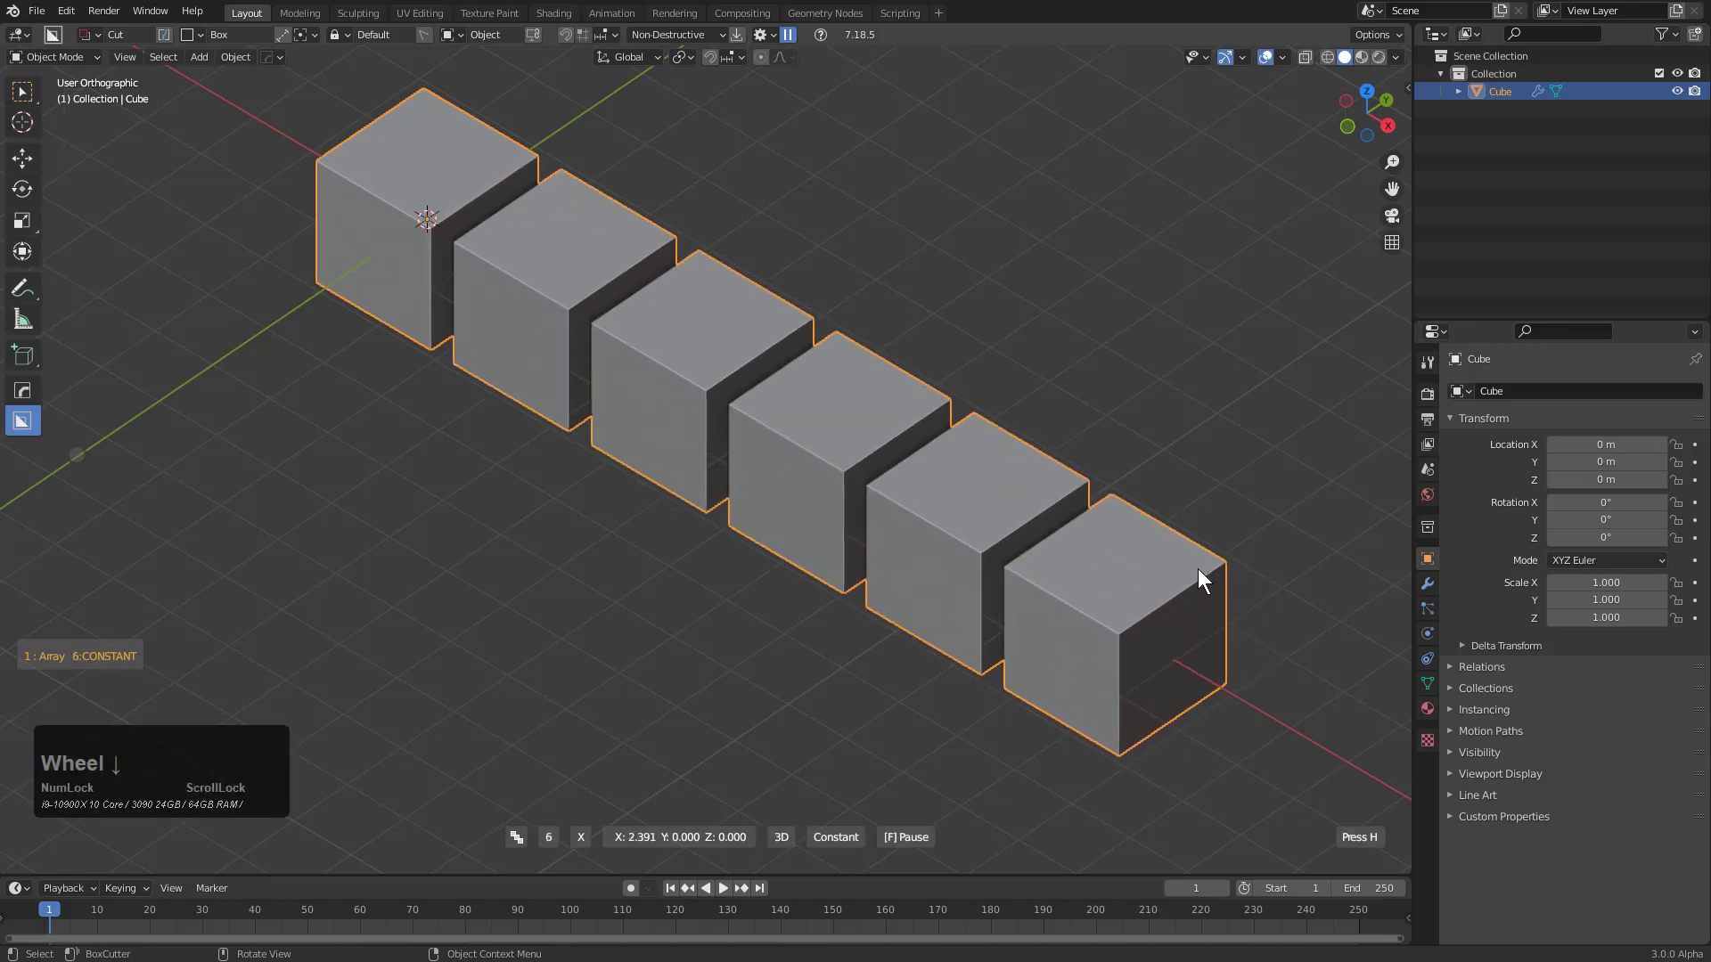
{"action": "scroll", "coordinate": [1236, 581], "scroll_direction": "down", "scroll_amount": 3}
{"action": "scroll", "coordinate": [1259, 576], "scroll_direction": "up", "scroll_amount": 3}
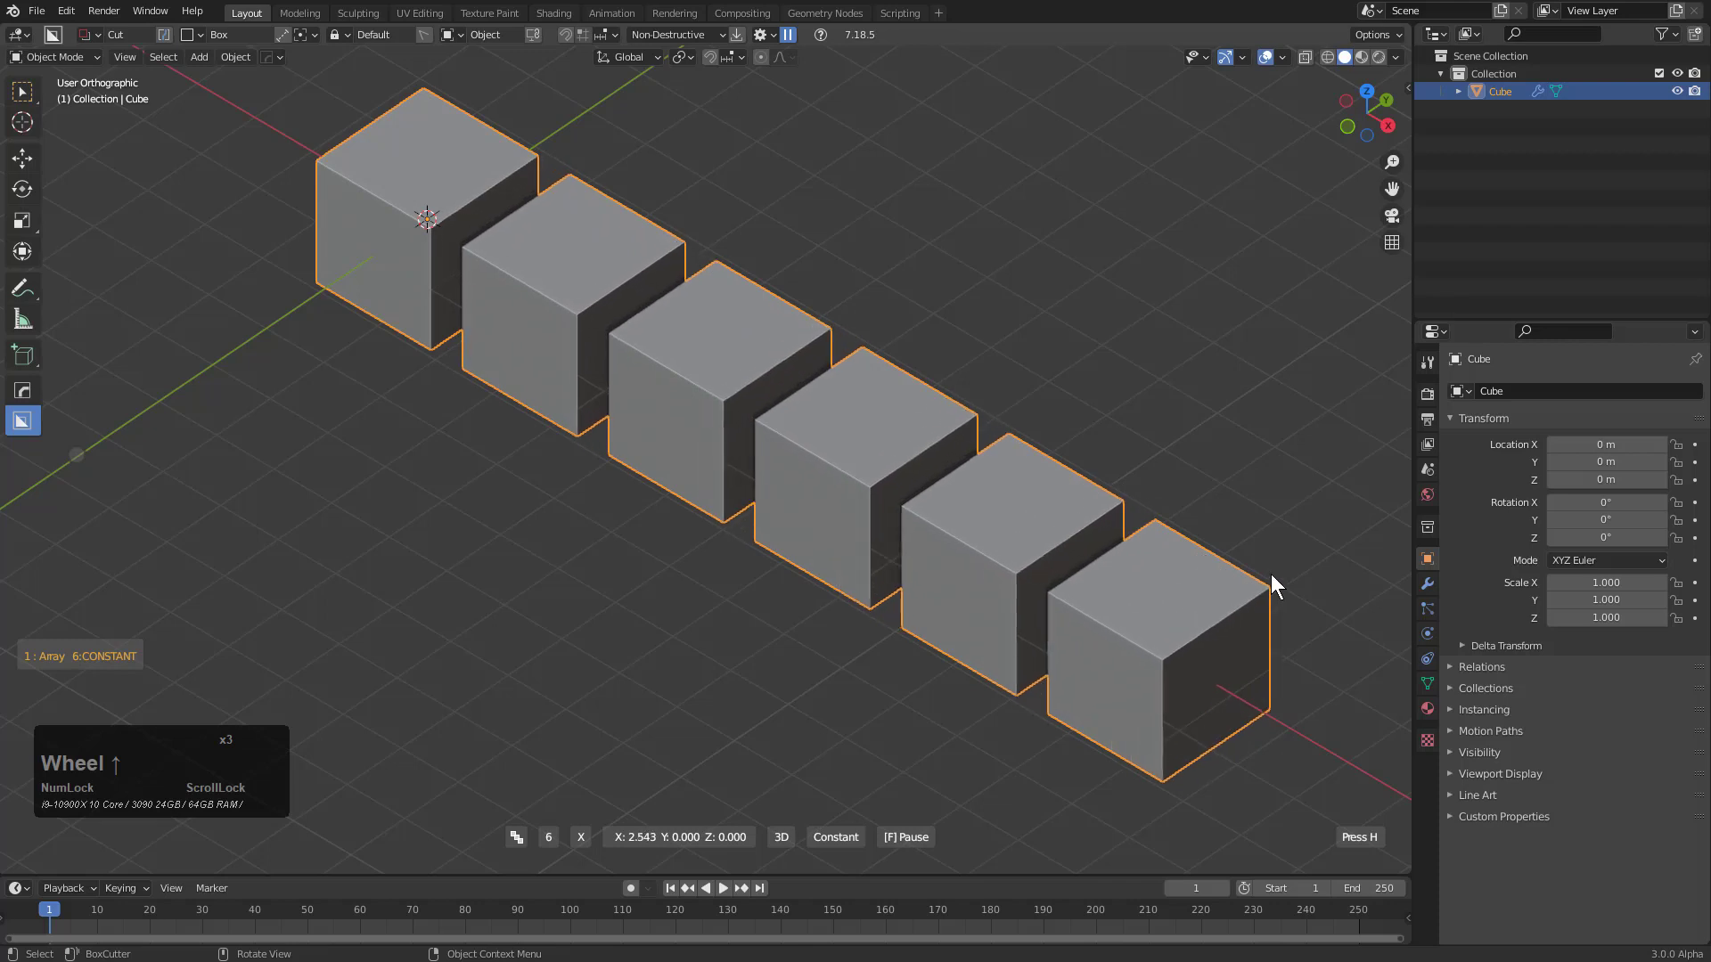
Add a second array along Y with 6 copies offset about -2.79, forming a grid of cubes
{"action": "key", "text": "KP_End"}
{"action": "middle_click_drag", "start_coordinate": [1276, 468], "coordinate": [1218, 594]}
{"action": "key", "text": "a"}
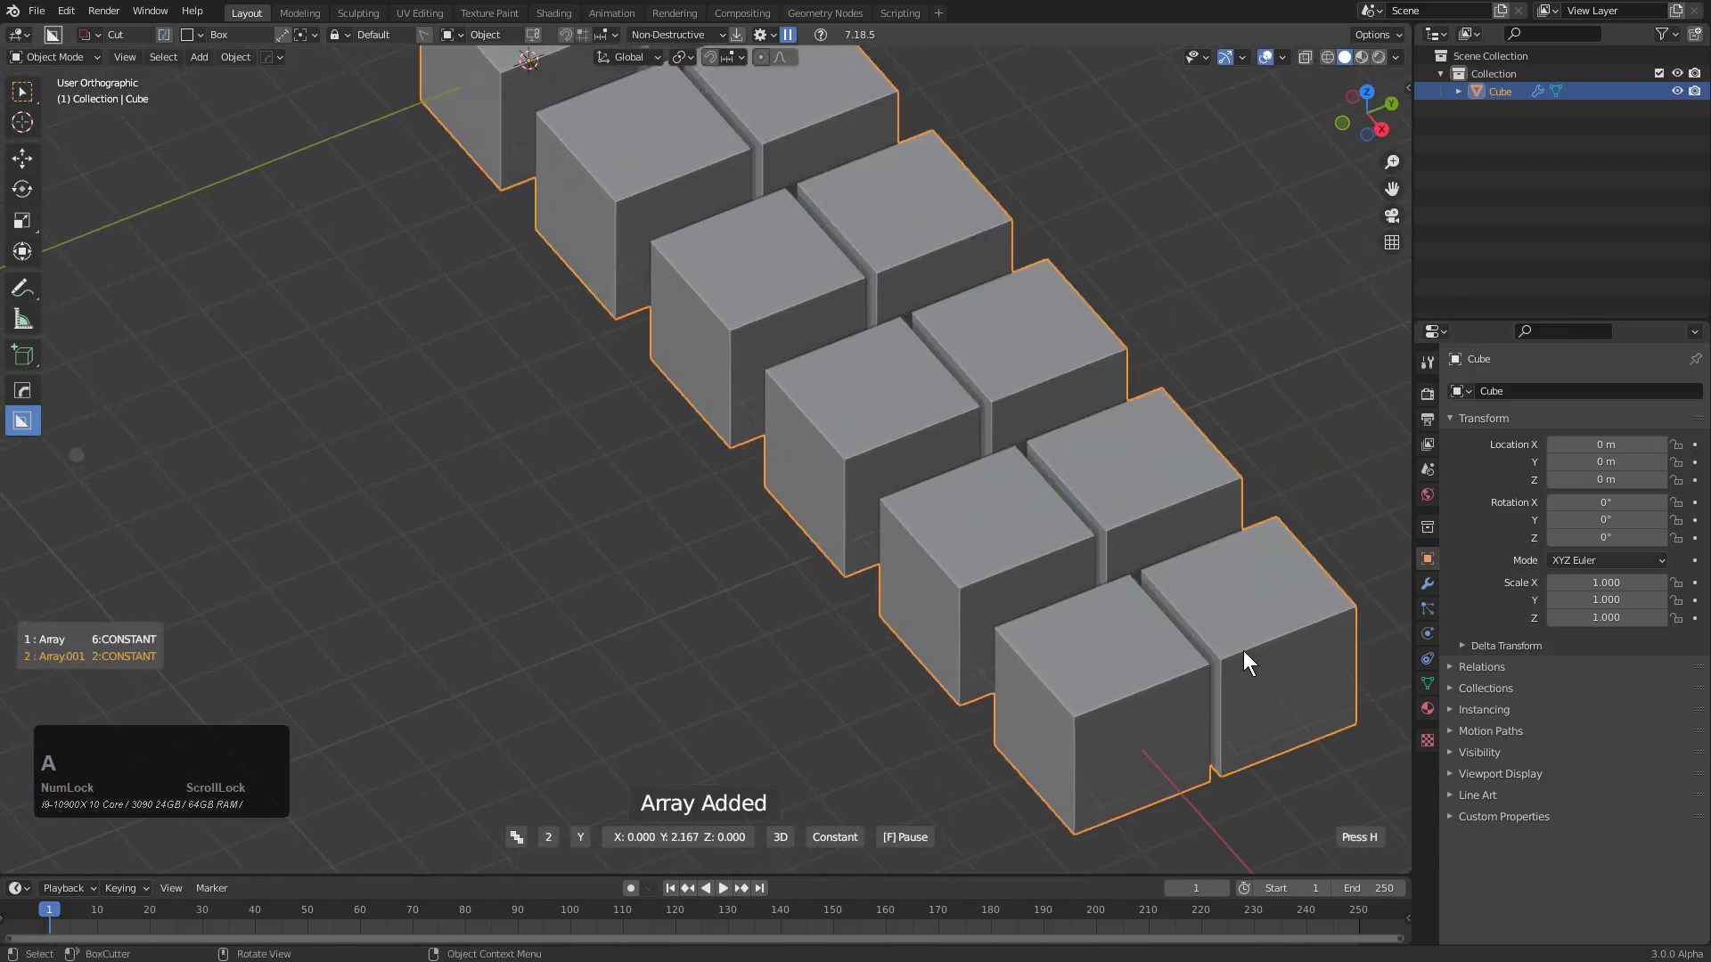
{"action": "middle_click_drag", "start_coordinate": [581, 763], "coordinate": [685, 682], "text": "shift"}
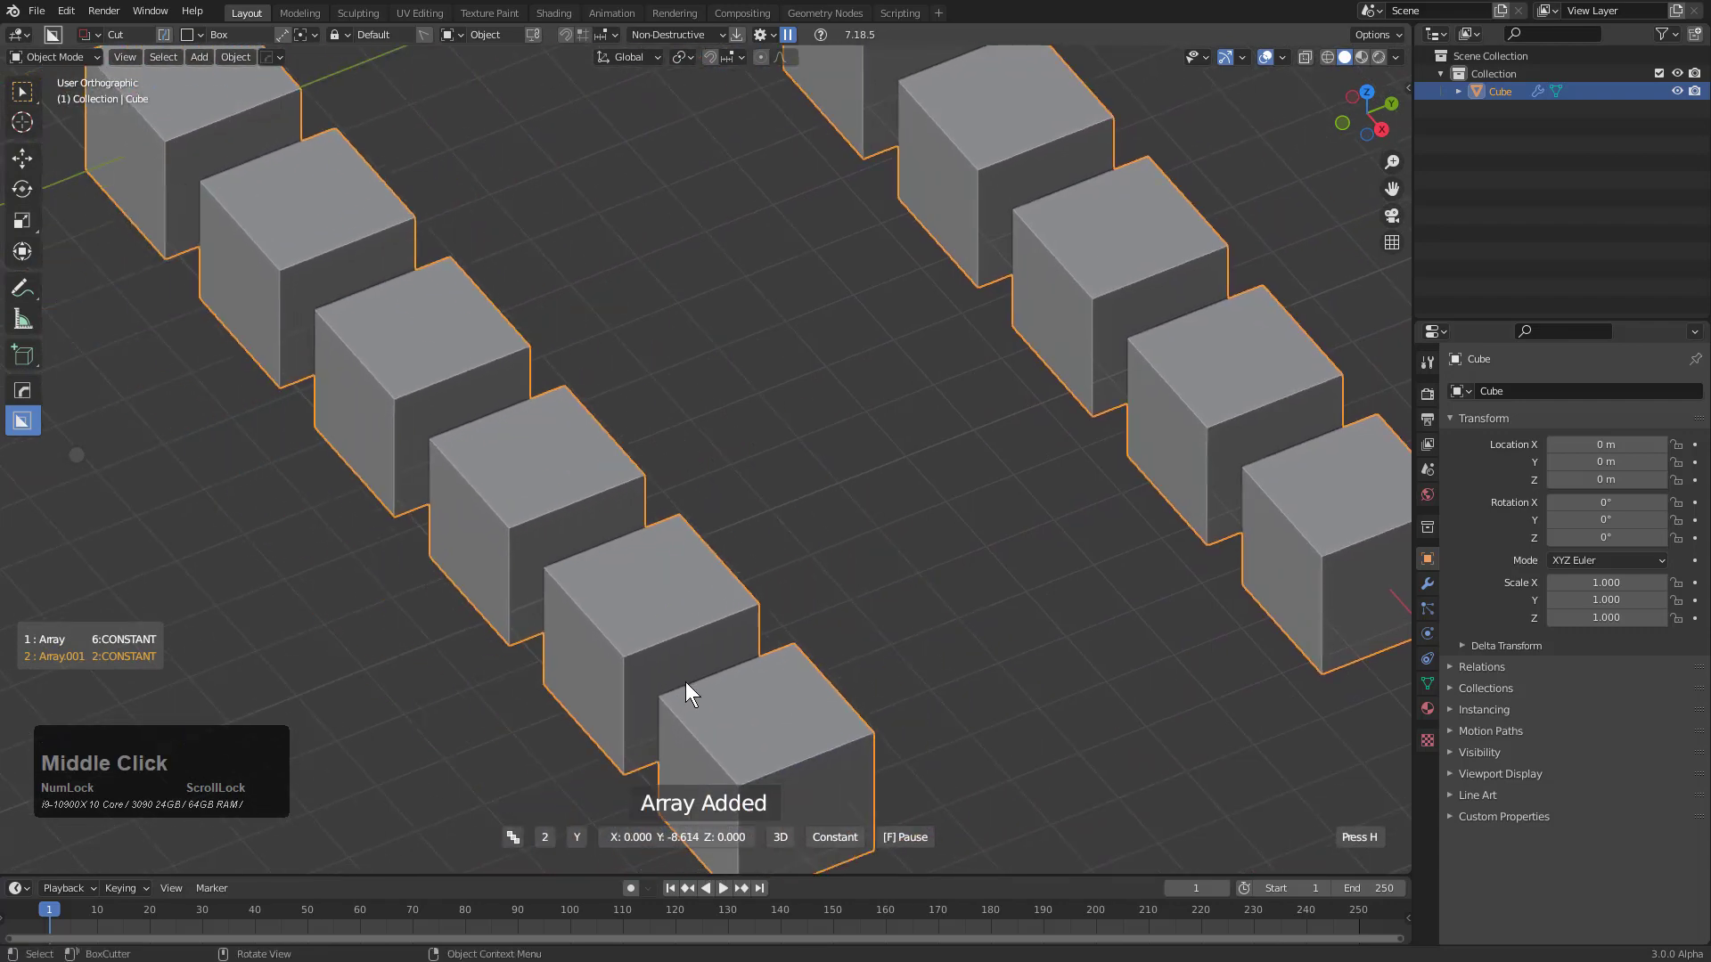
{"action": "scroll", "coordinate": [562, 716], "scroll_direction": "up", "scroll_amount": 3}
{"action": "scroll", "coordinate": [562, 717], "scroll_direction": "up", "scroll_amount": 1}
{"action": "middle_click_drag", "start_coordinate": [327, 771], "coordinate": [366, 685], "text": "shift"}
{"action": "scroll", "coordinate": [367, 684], "scroll_direction": "down", "scroll_amount": 1}
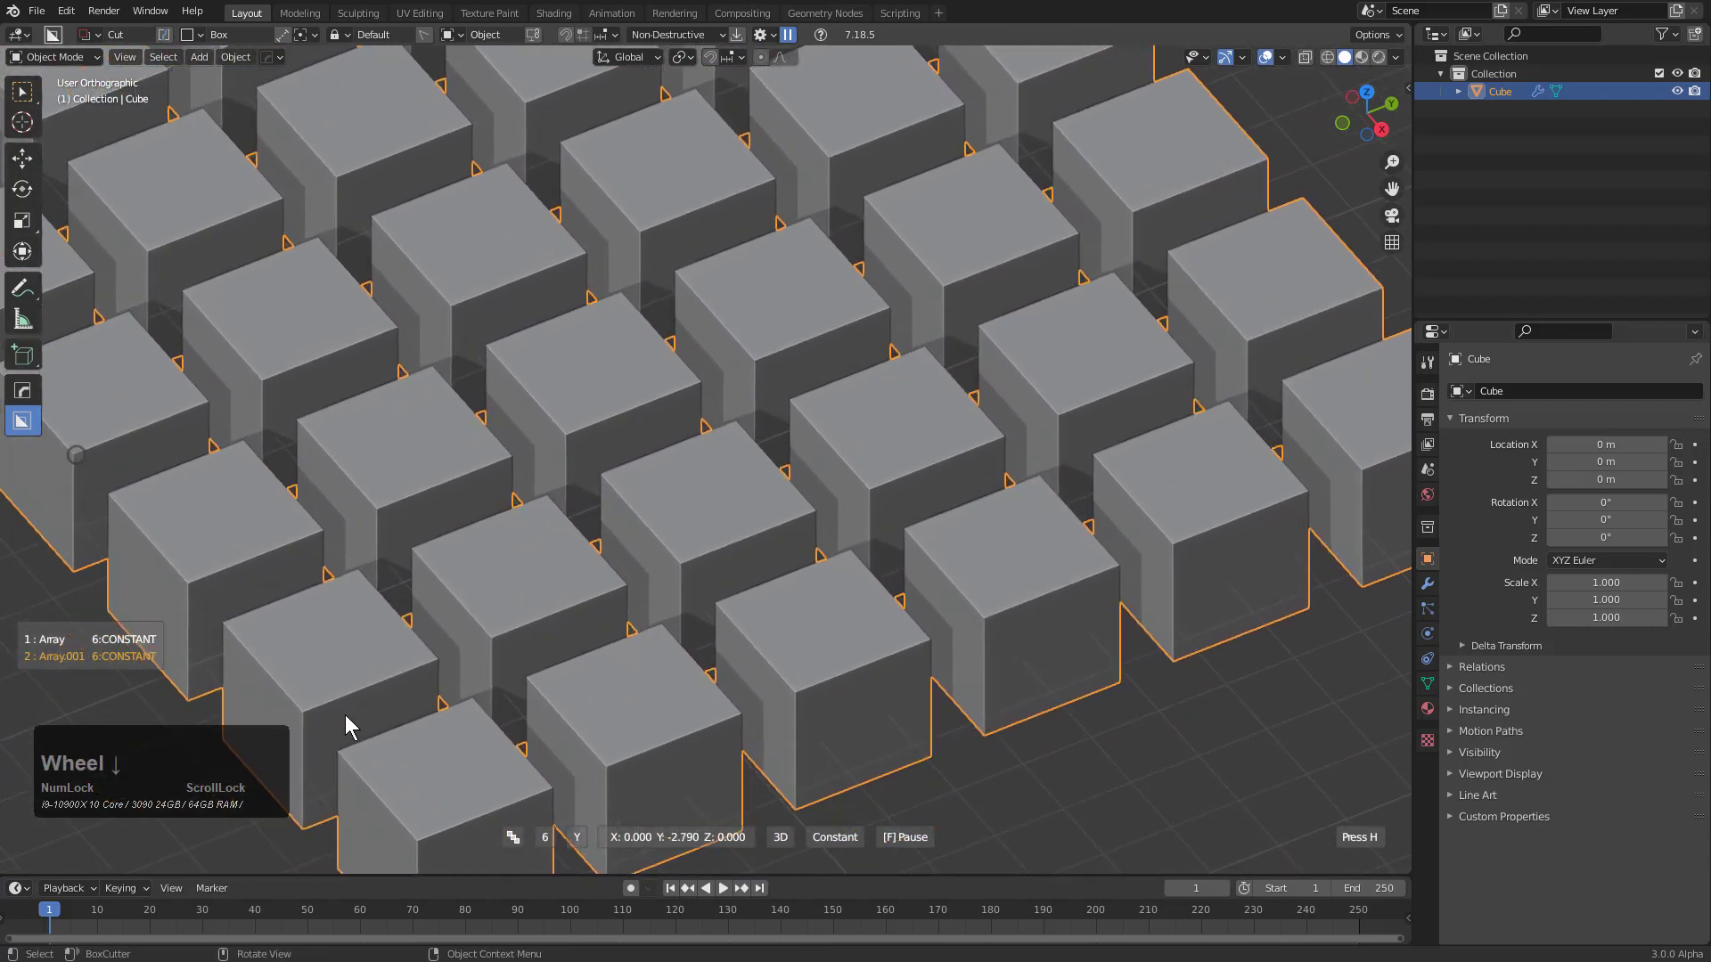
Add a third array to the grid of cubes along Z and set it to 5 copies
{"action": "key", "text": "a"}
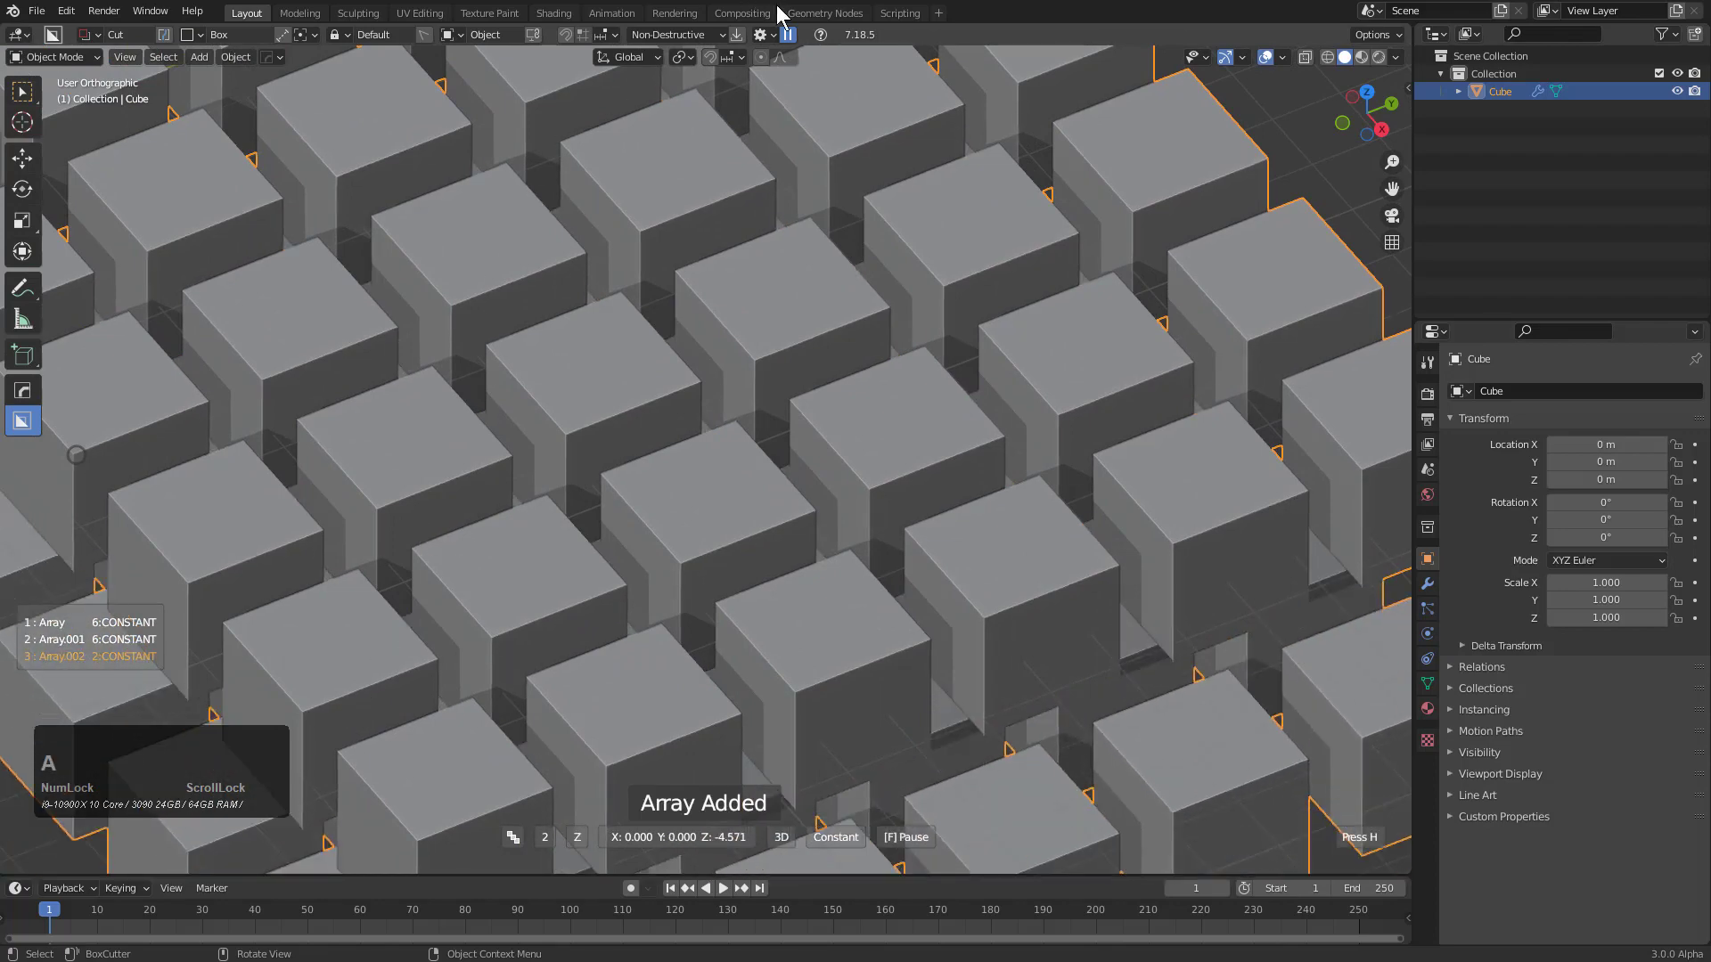
{"action": "middle_click_drag", "start_coordinate": [757, 347], "coordinate": [767, 397], "text": "shift"}
{"action": "scroll", "coordinate": [766, 374], "scroll_direction": "down", "scroll_amount": 5}
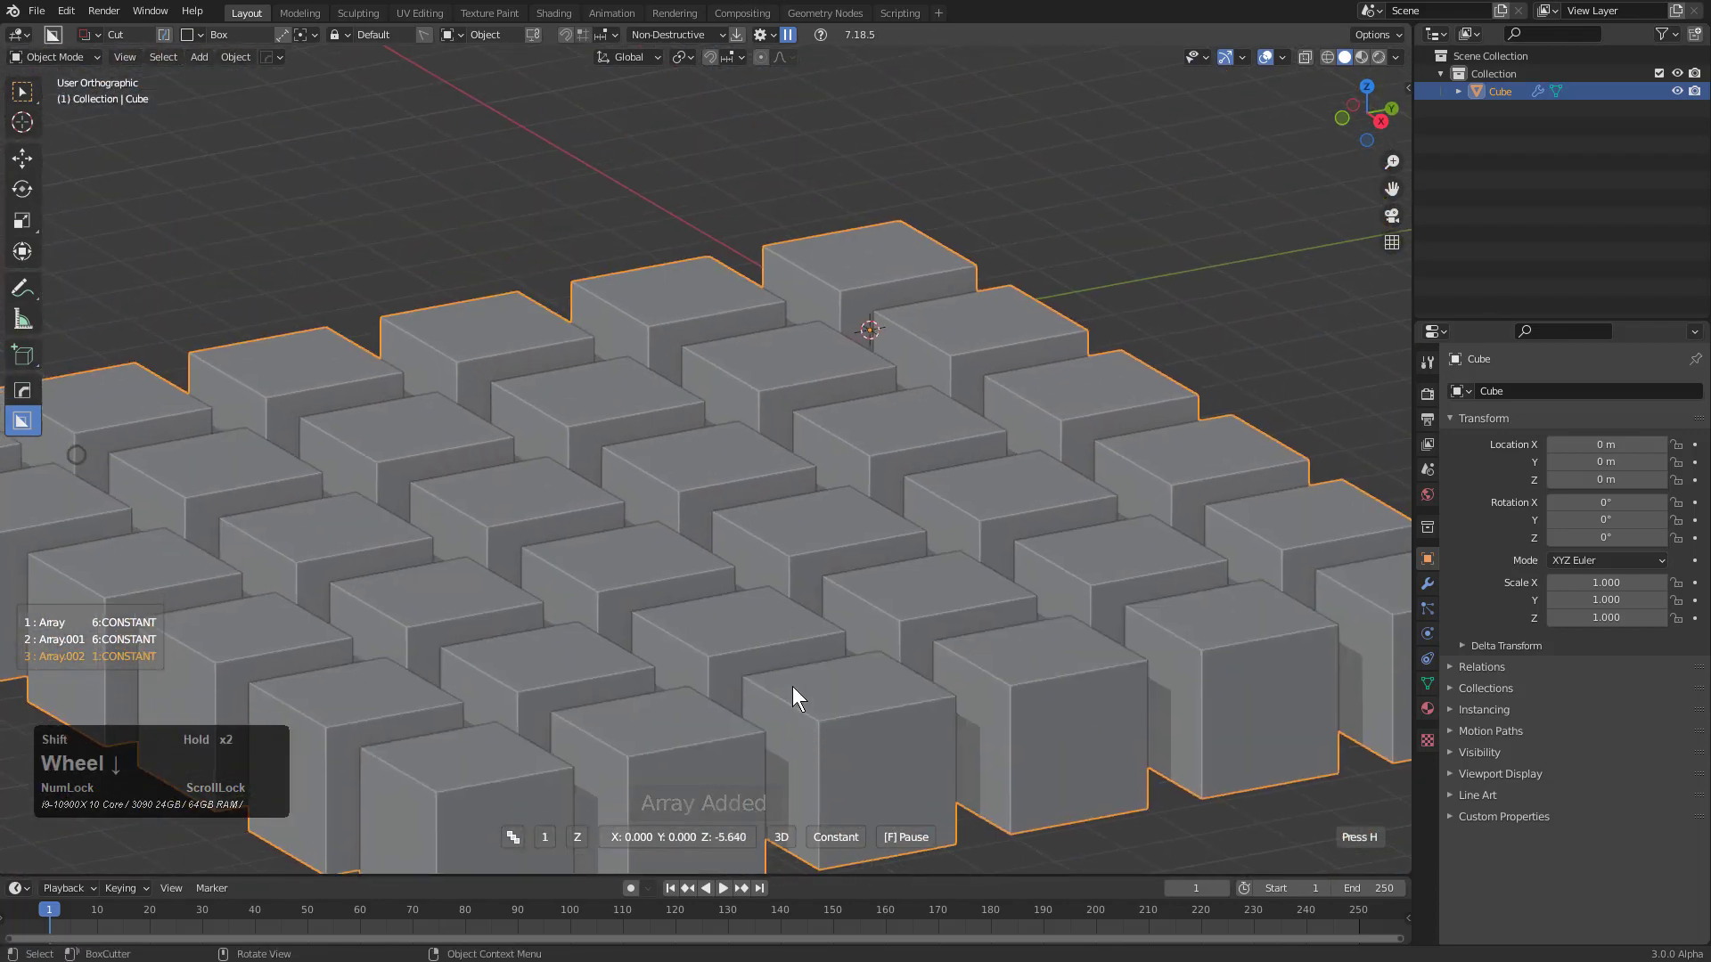
{"action": "scroll", "coordinate": [790, 491], "scroll_direction": "up", "scroll_amount": 4}
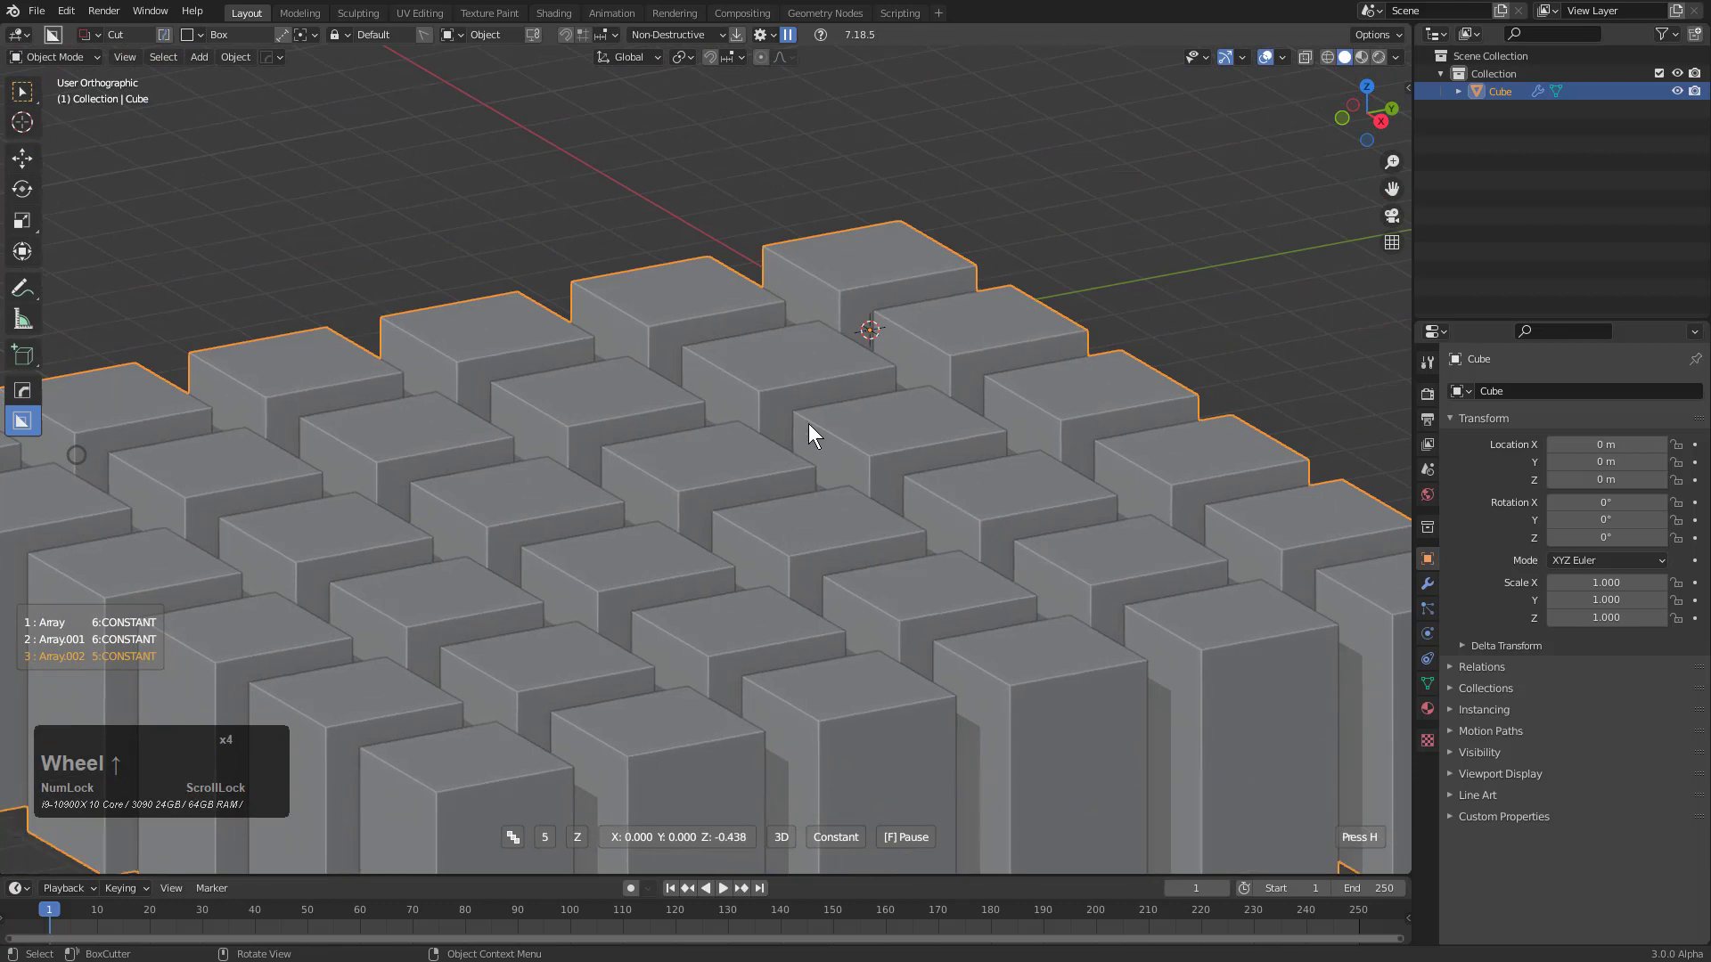
Compare the third array's 2D and 3D modes, then spread its layers upward along Z into a block of separate cubes
{"action": "key", "text": "f"}
{"action": "scroll", "coordinate": [805, 448], "scroll_direction": "down", "scroll_amount": 5}
{"action": "middle_click_drag", "start_coordinate": [772, 424], "coordinate": [765, 431]}
{"action": "key", "text": "v"}
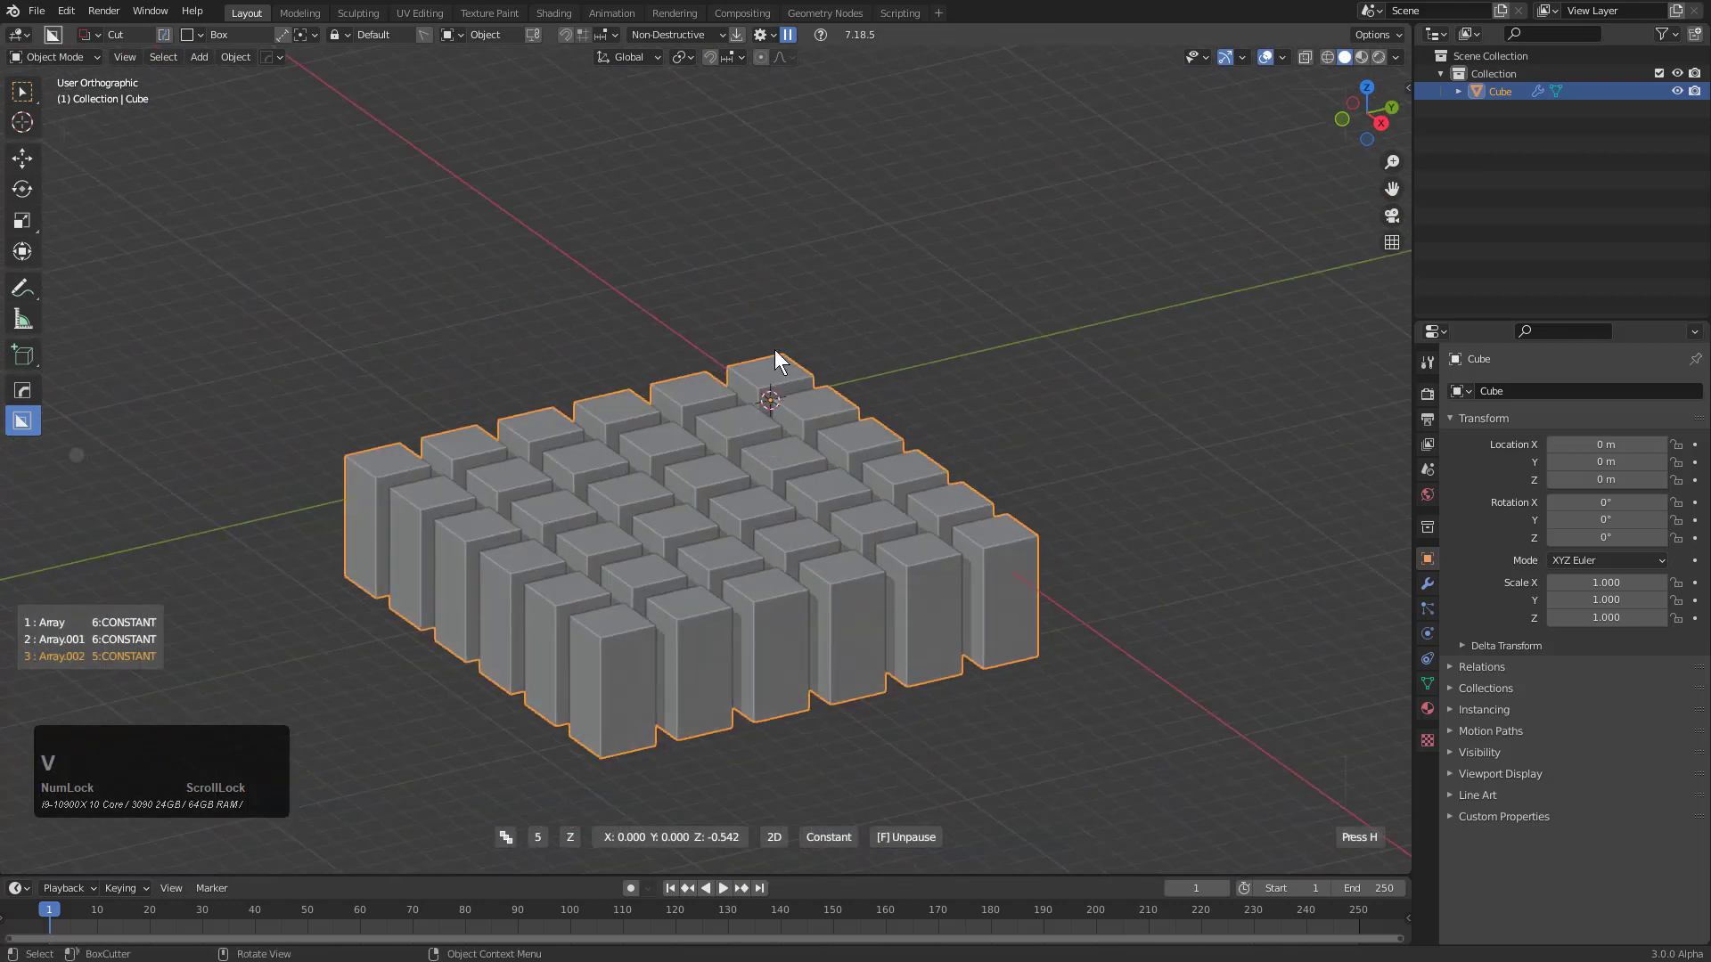
{"action": "key", "text": "f"}
{"action": "key", "text": "v"}
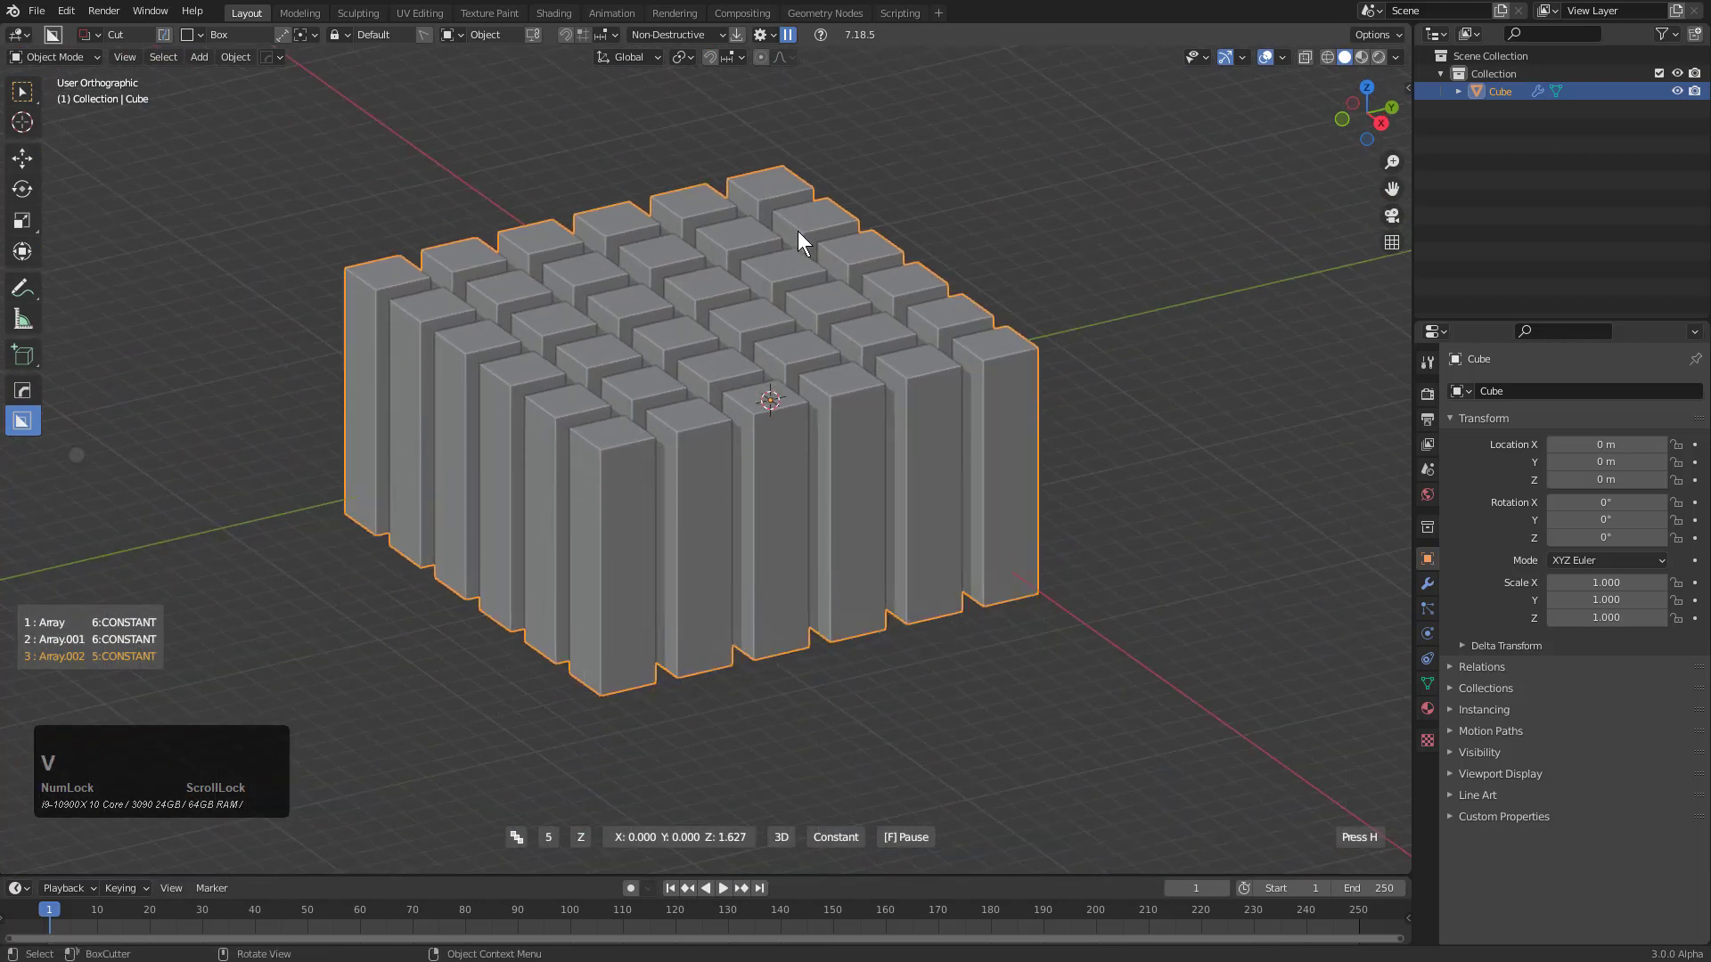
{"action": "middle_click_drag", "start_coordinate": [830, 111], "coordinate": [473, 336]}
{"action": "left_click", "coordinate": [881, 184]}
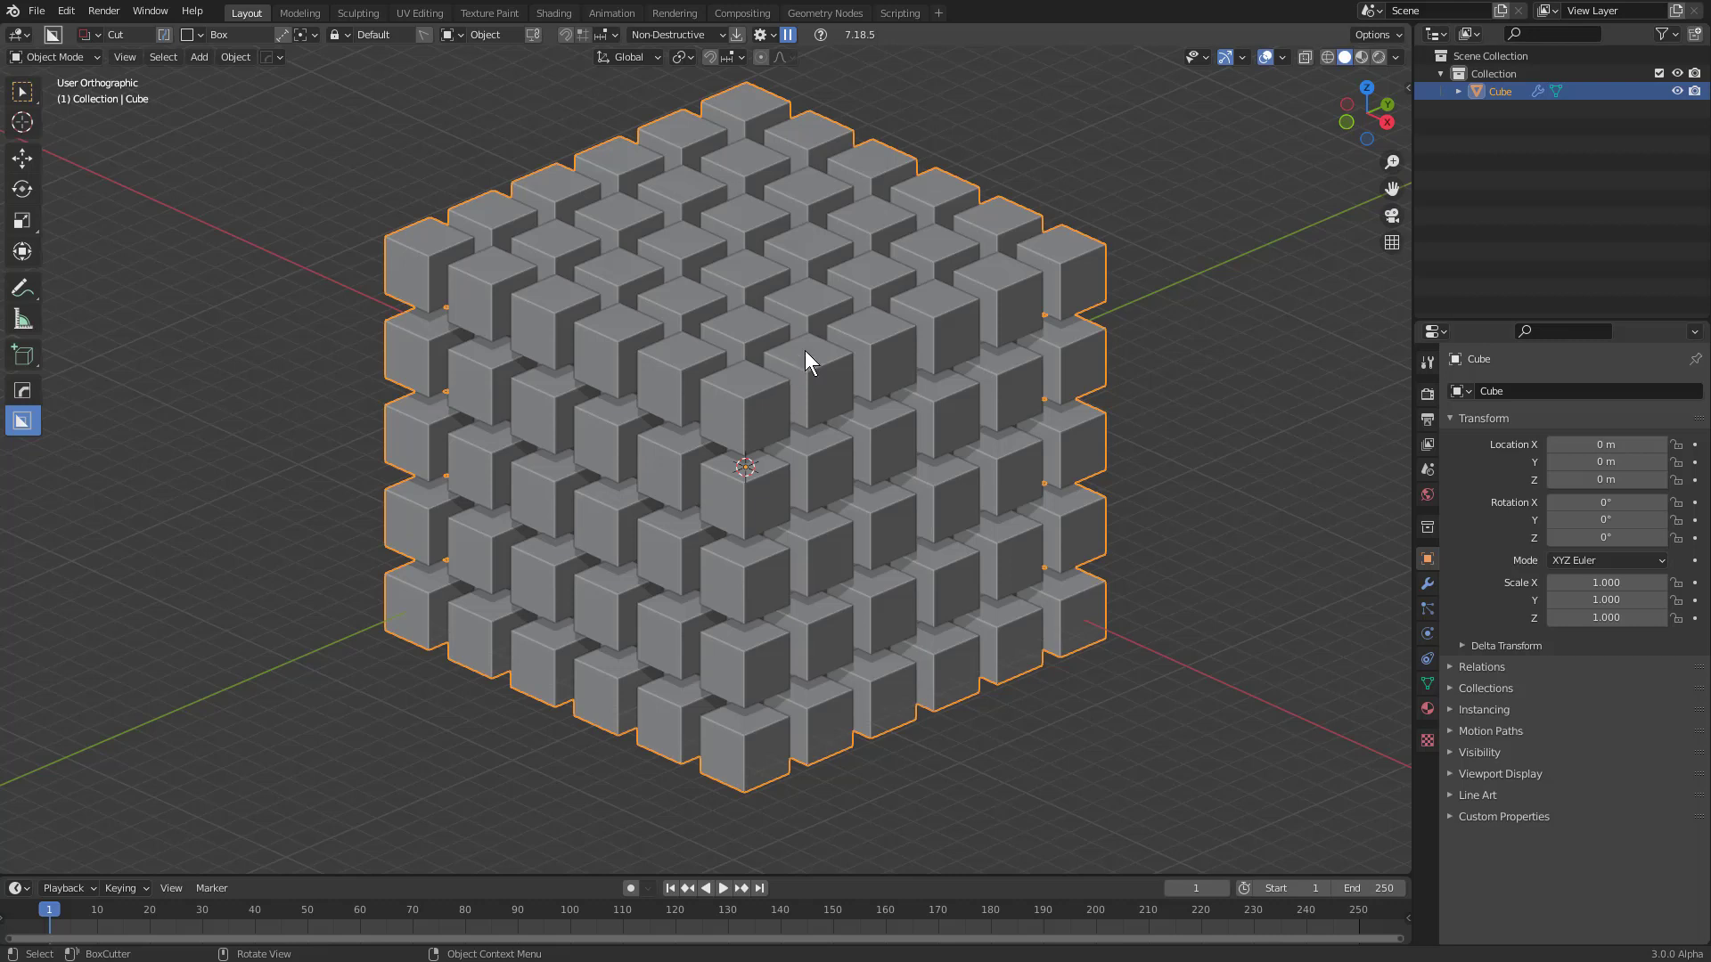
Remove all three array modifiers from the cube
{"action": "left_click", "coordinate": [1425, 585]}
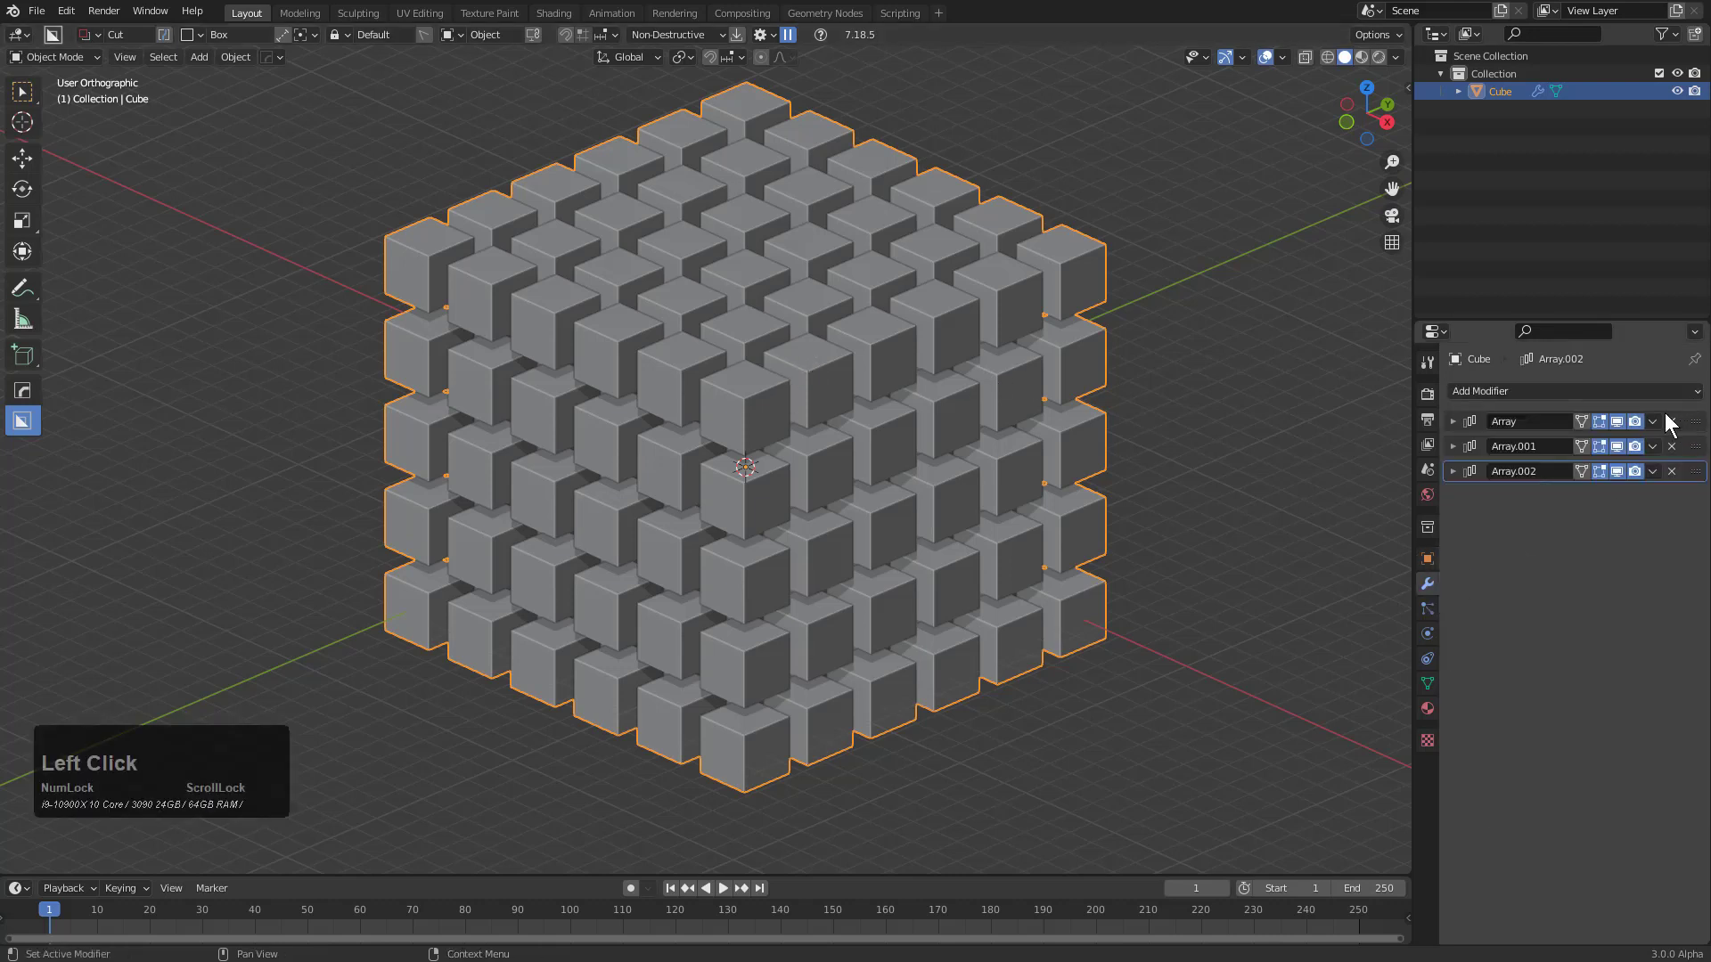
{"action": "left_click", "coordinate": [1671, 422]}
{"action": "left_click", "coordinate": [1672, 421]}
{"action": "left_click", "coordinate": [1673, 421]}
{"action": "key", "text": "KP_Decimal"}
{"action": "scroll", "coordinate": [773, 370], "scroll_direction": "down", "scroll_amount": 3}
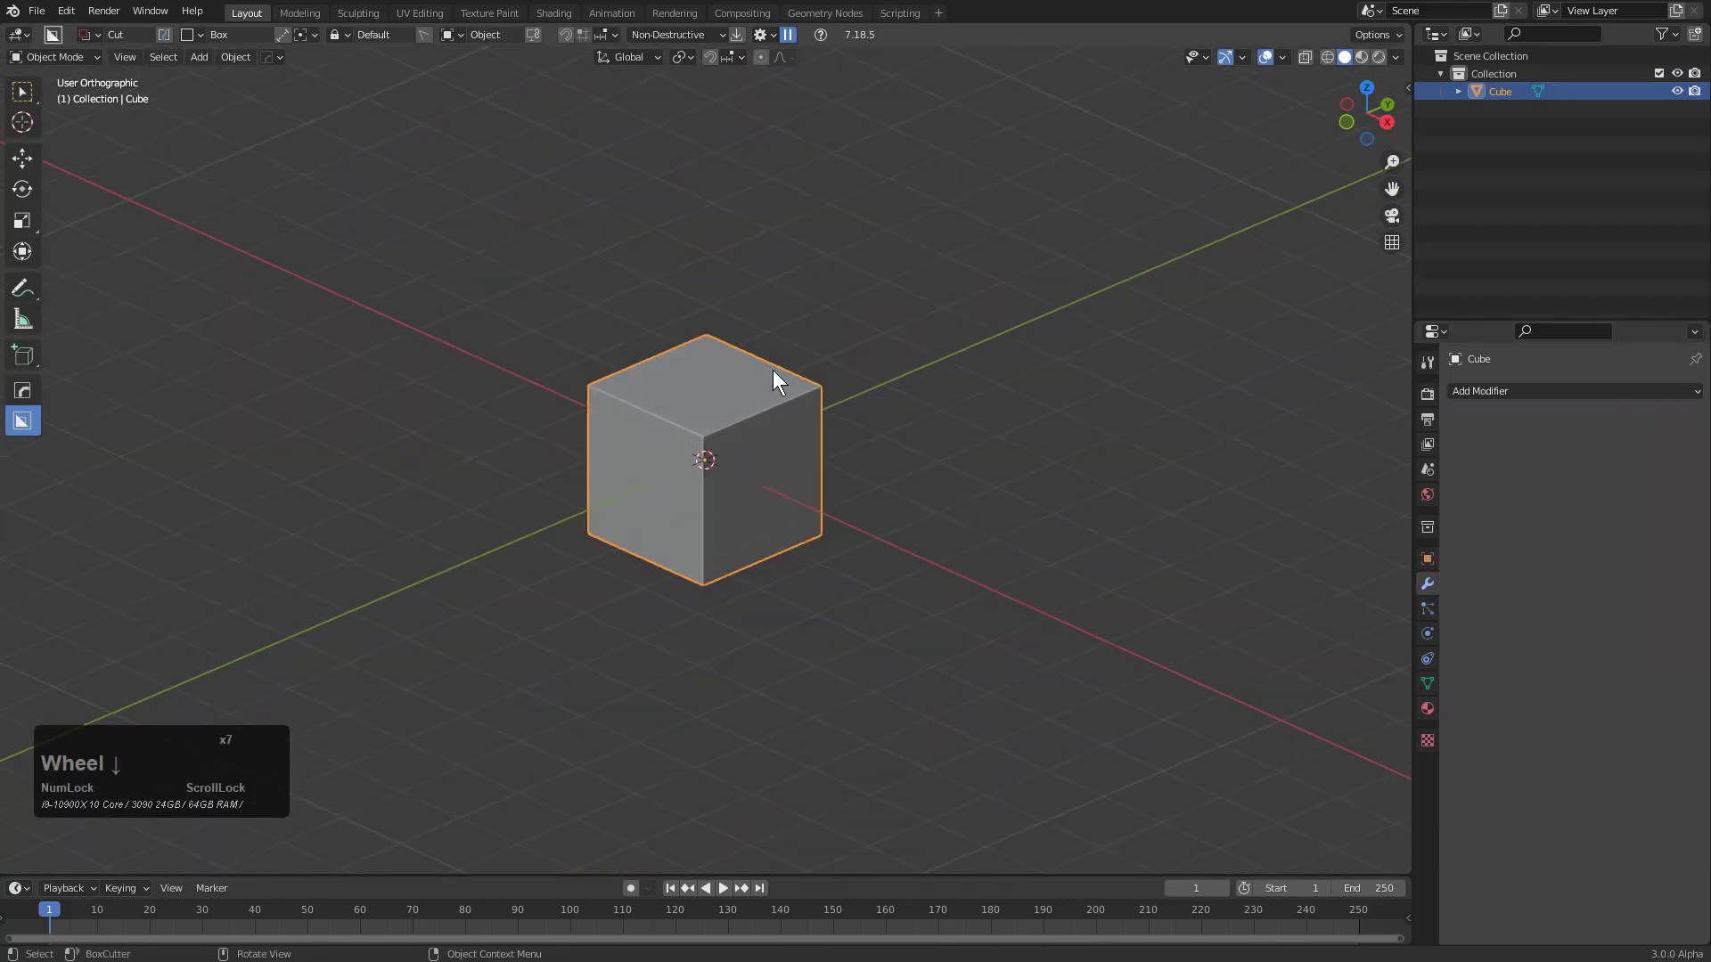
{"action": "middle_click_drag", "start_coordinate": [773, 370], "coordinate": [752, 399]}
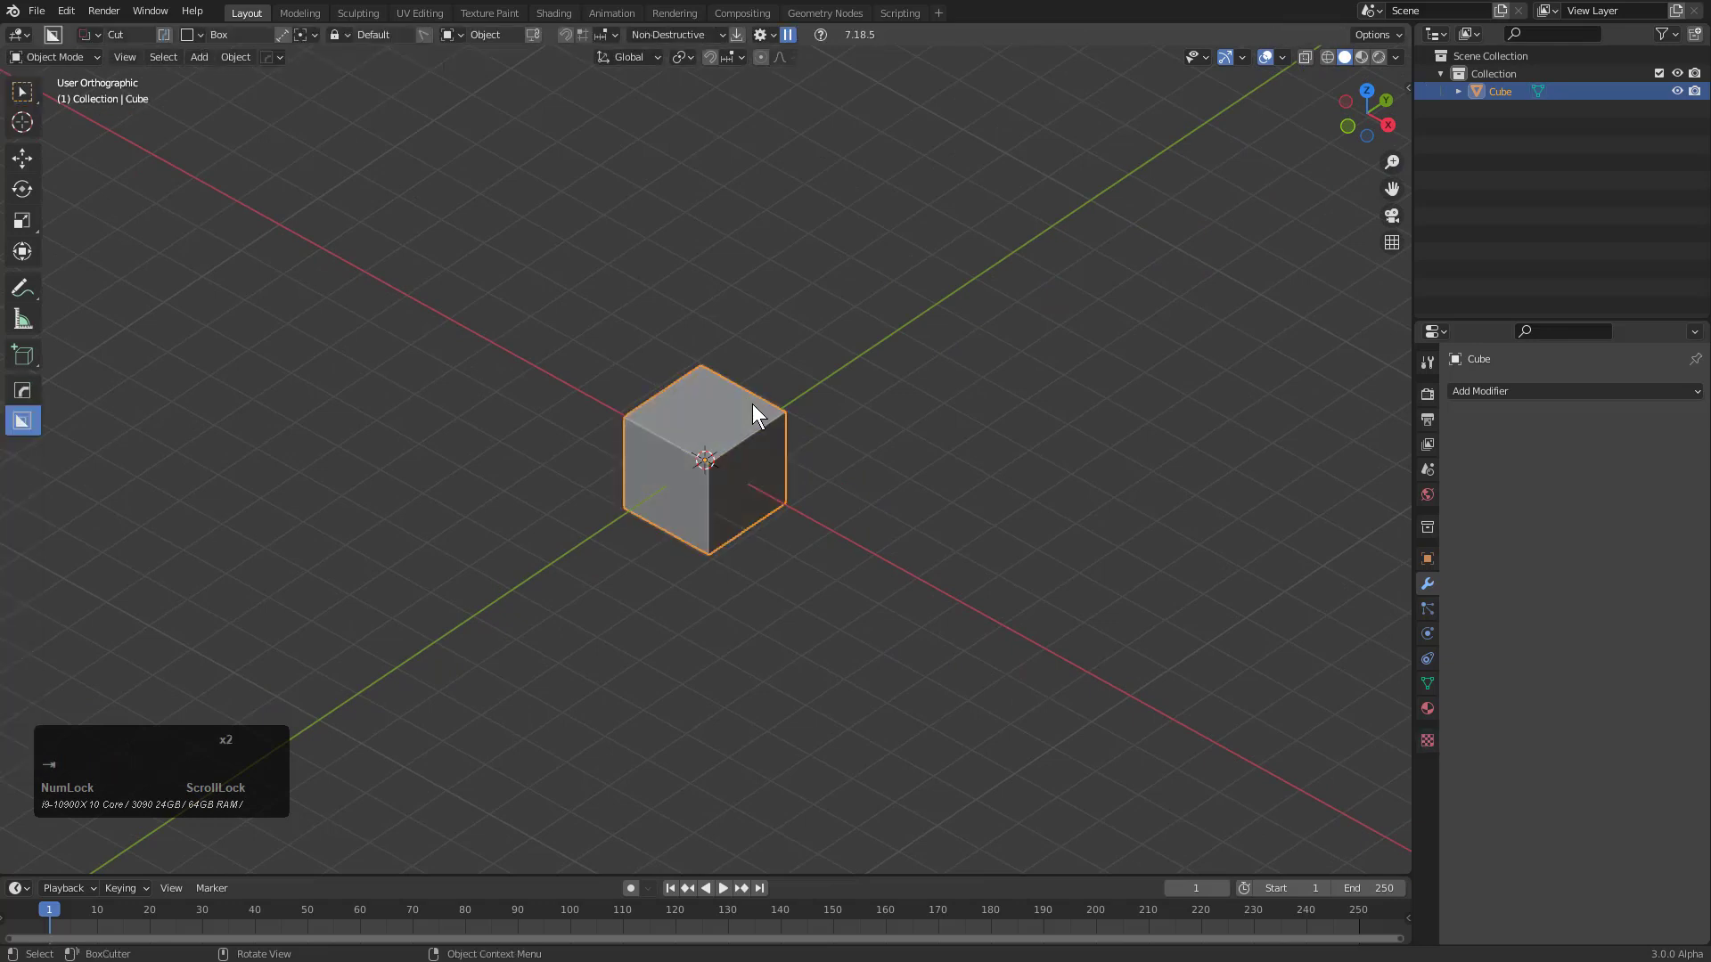
Set the Array V2 default mode to 3D in the Hard Ops opt-in settings
{"action": "key", "text": "q"}
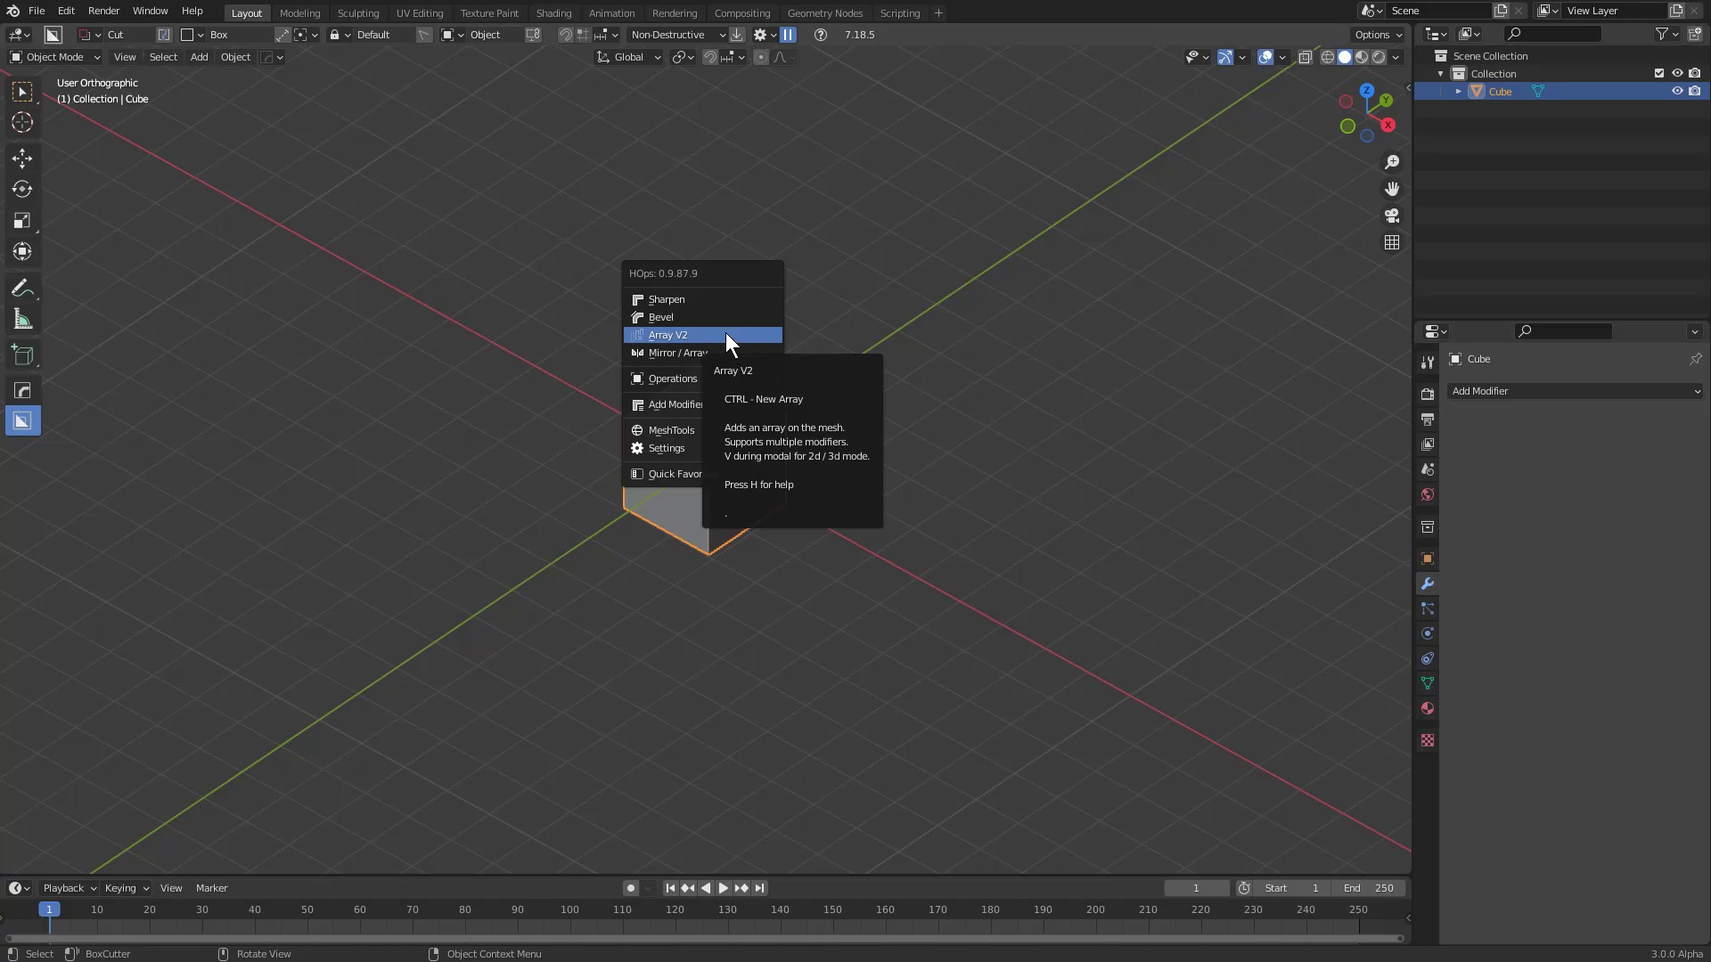
{"action": "left_click", "coordinate": [268, 58]}
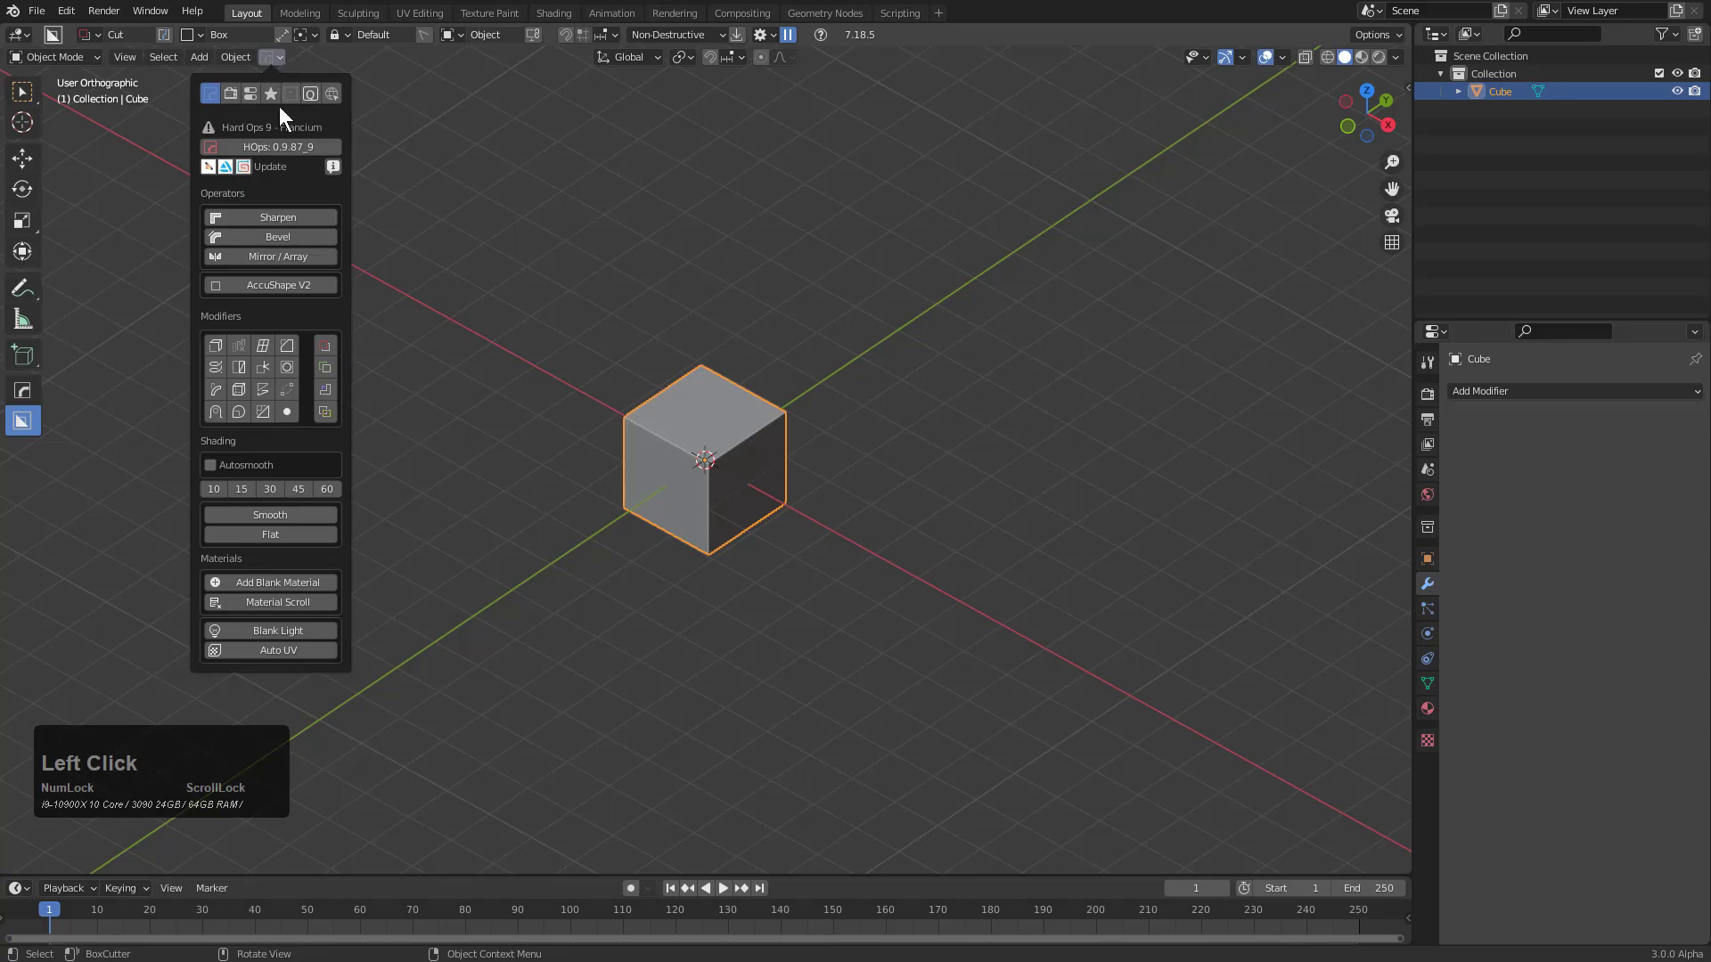
{"action": "left_click", "coordinate": [268, 95]}
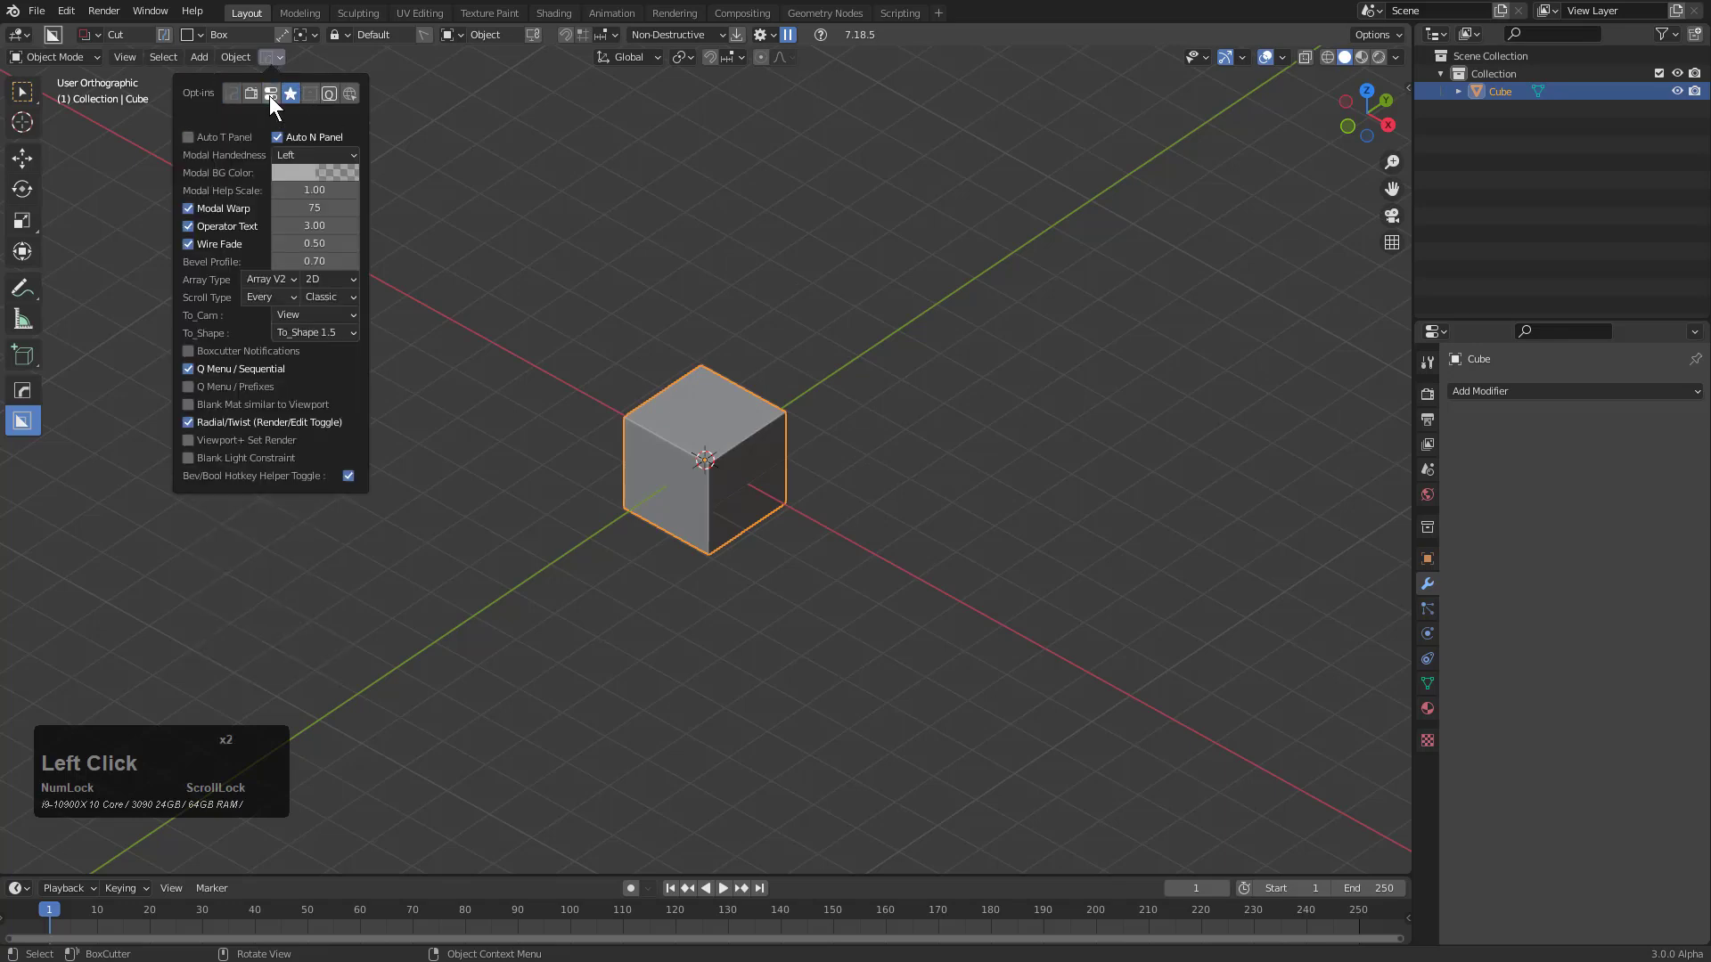
{"action": "left_click", "coordinate": [327, 278]}
{"action": "left_click", "coordinate": [327, 319]}
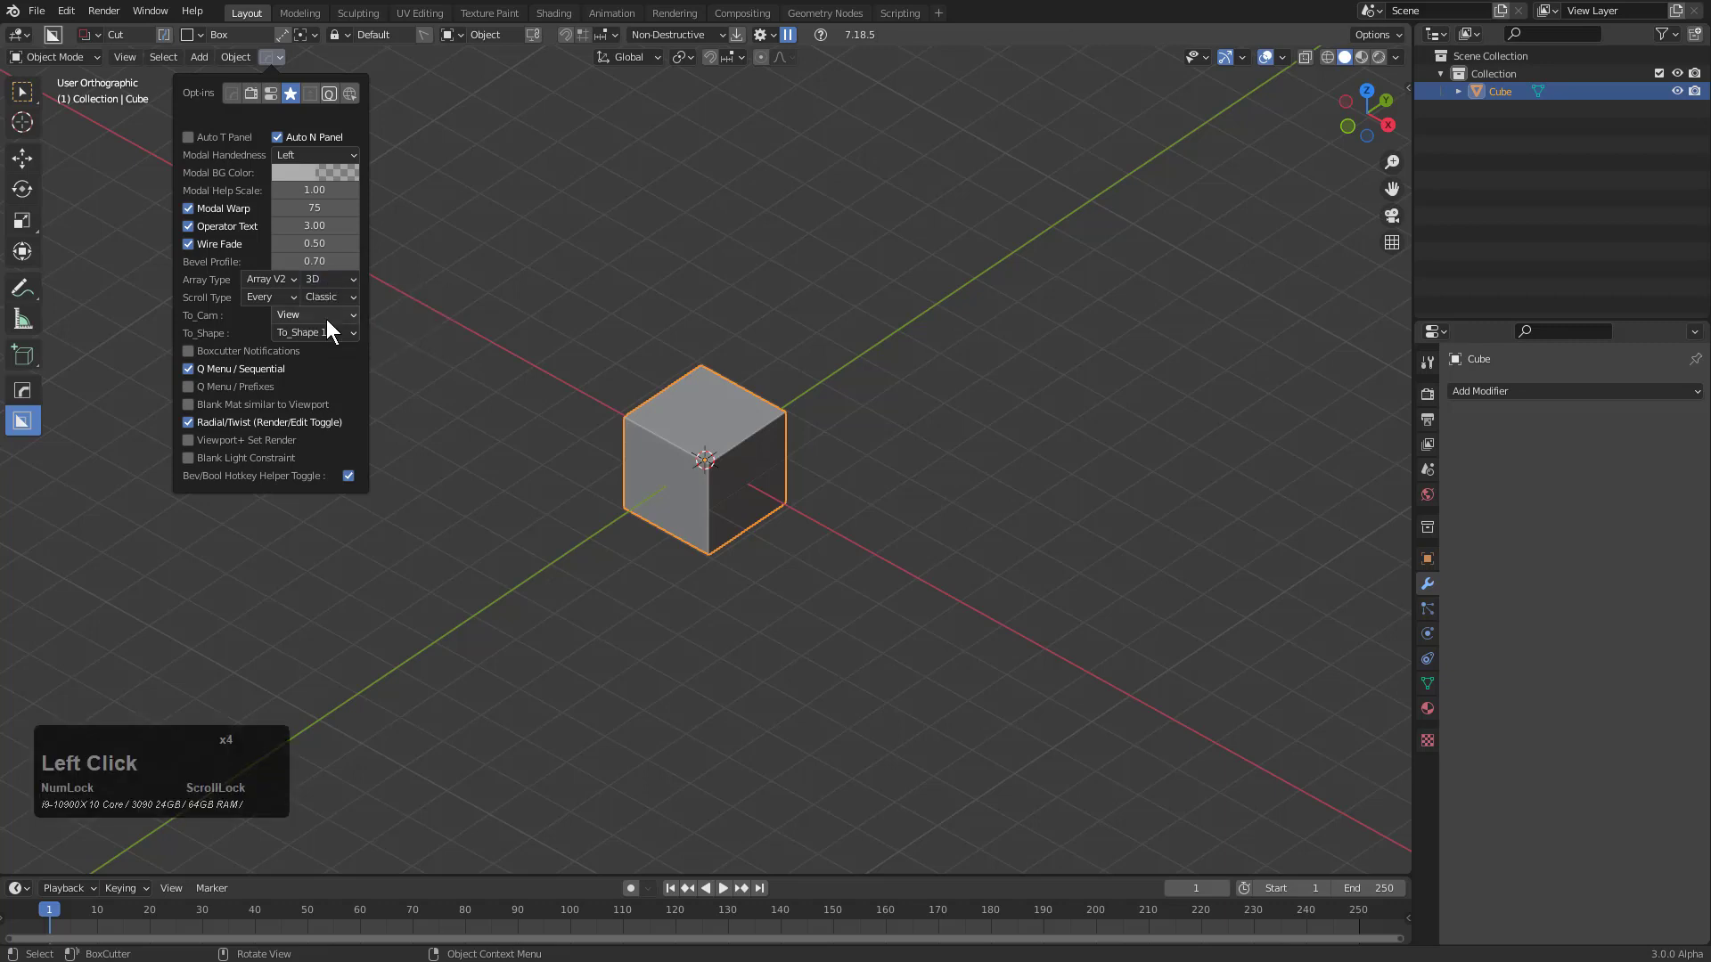
{"action": "left_click", "coordinate": [220, 133]}
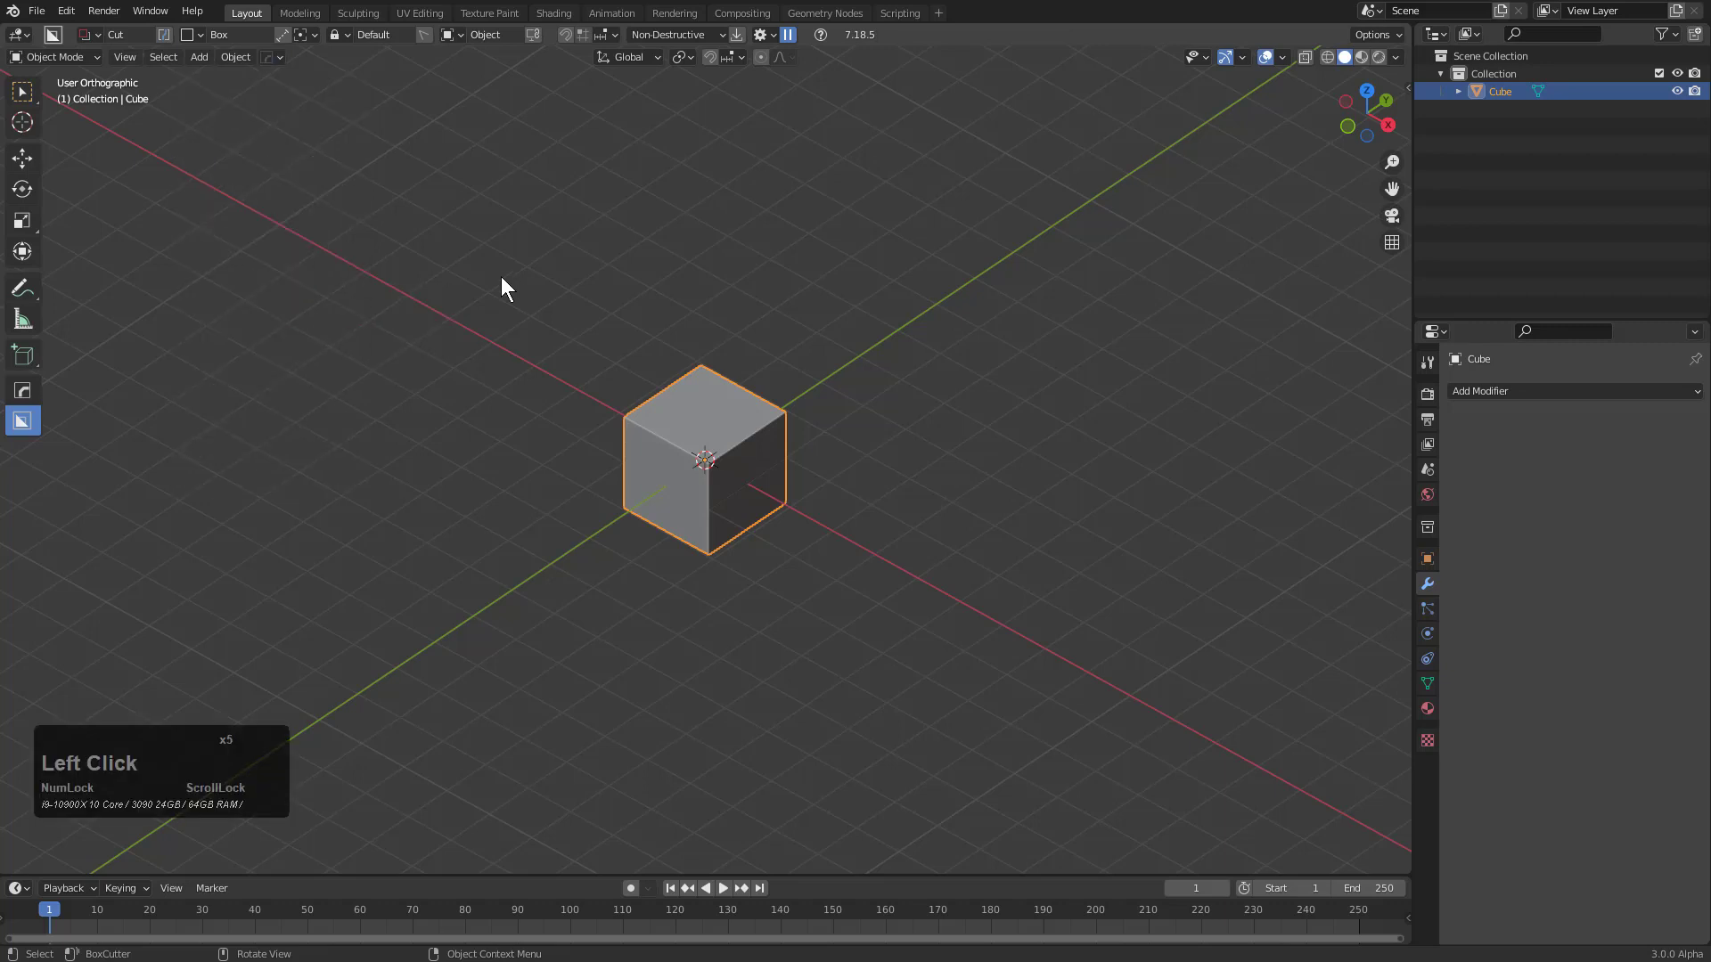
Add an Array V2 to the cube along X with 7 copies about 3 units apart
{"action": "middle_click_drag", "start_coordinate": [763, 440], "coordinate": [784, 385]}
{"action": "key", "text": "q"}
{"action": "left_click", "coordinate": [735, 299]}
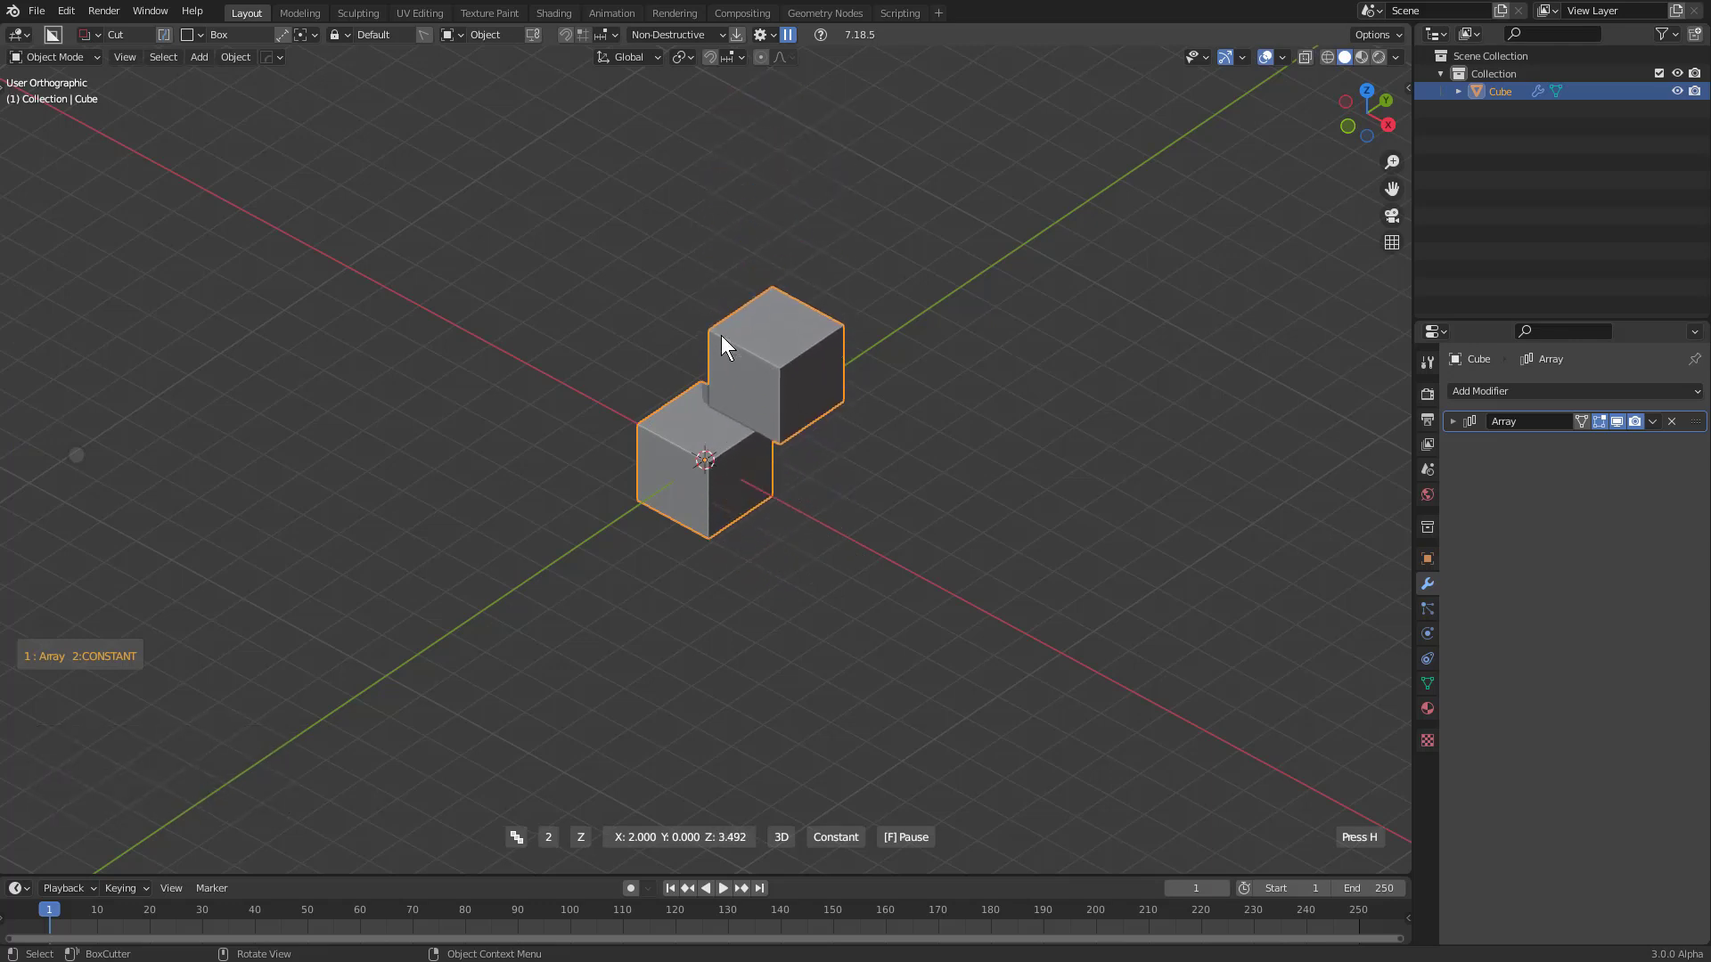
{"action": "key", "text": "x"}
{"action": "scroll", "coordinate": [1287, 692], "scroll_direction": "up", "scroll_amount": 3}
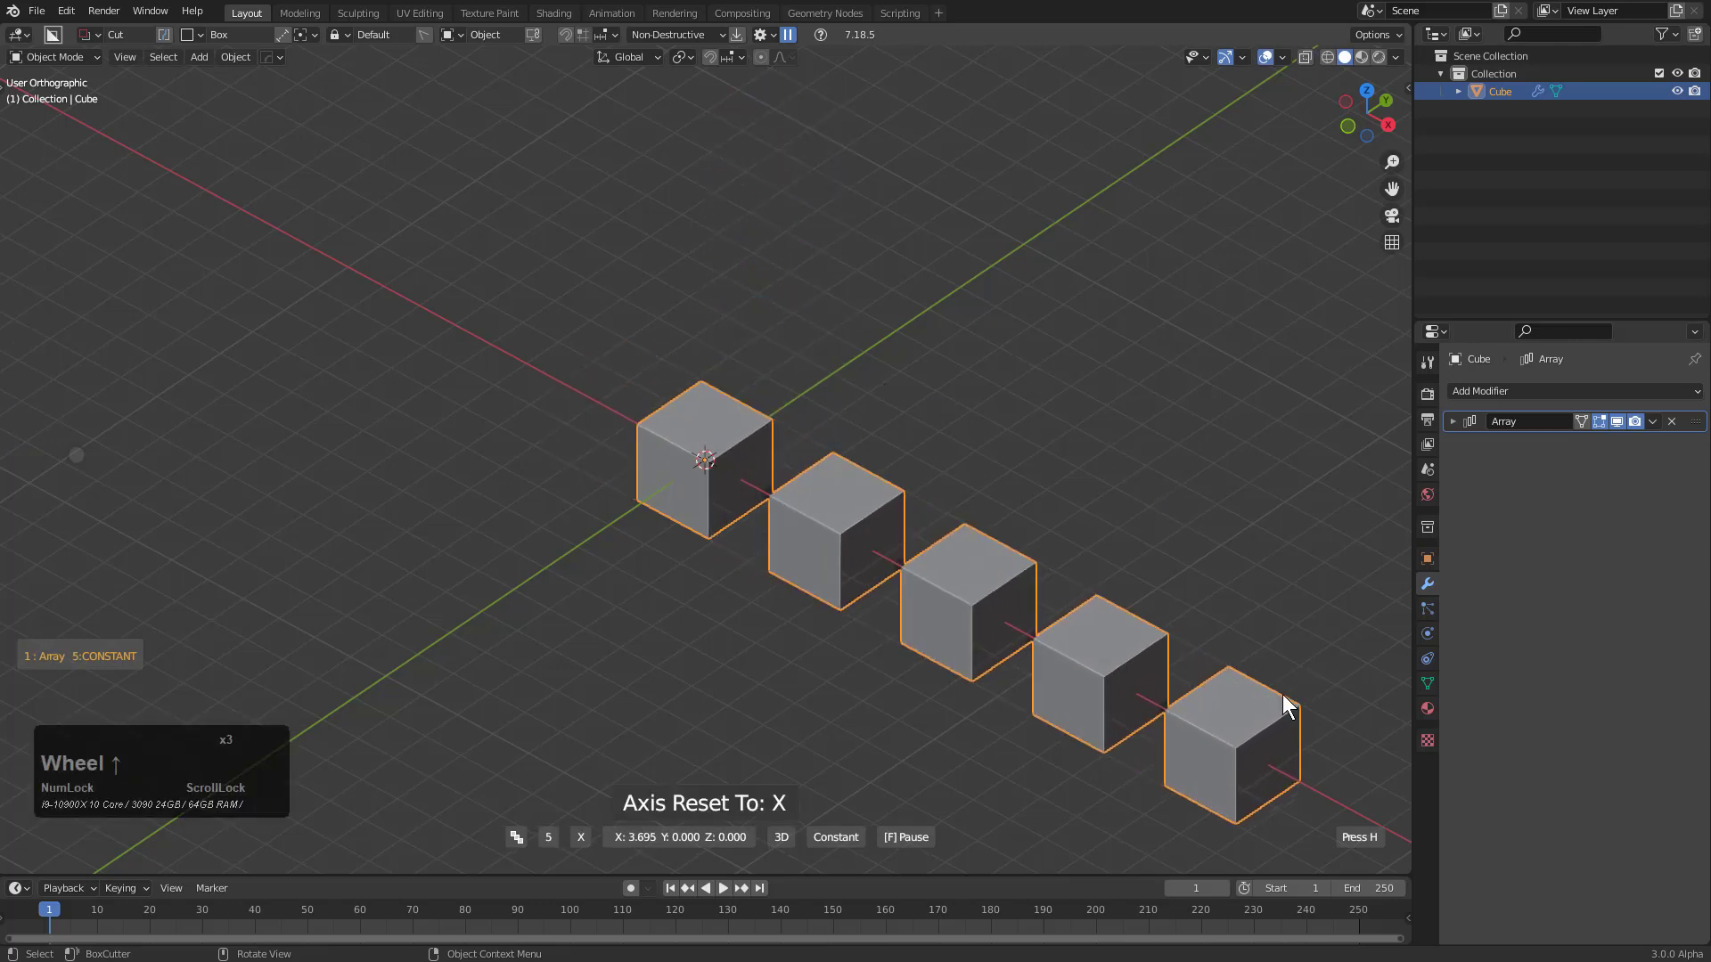
{"action": "scroll", "coordinate": [1294, 706], "scroll_direction": "down", "scroll_amount": 3}
{"action": "scroll", "coordinate": [1247, 682], "scroll_direction": "up", "scroll_amount": 5}
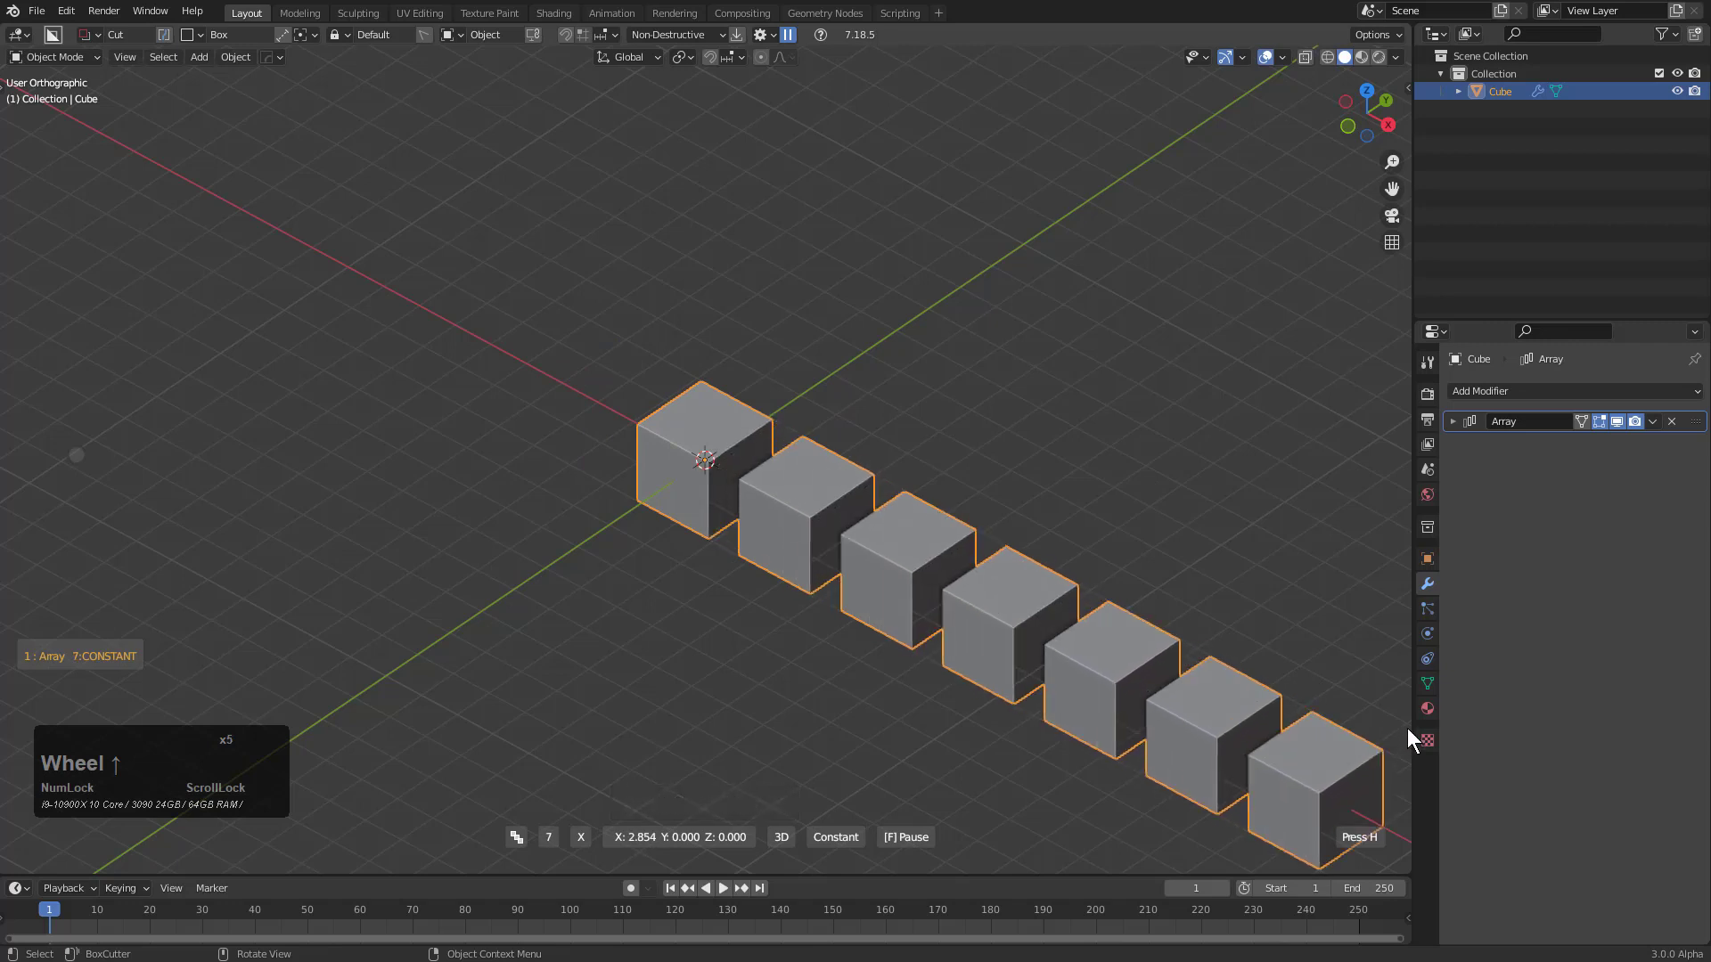
{"action": "middle_click_drag", "start_coordinate": [1220, 712], "coordinate": [873, 472], "text": "shift"}
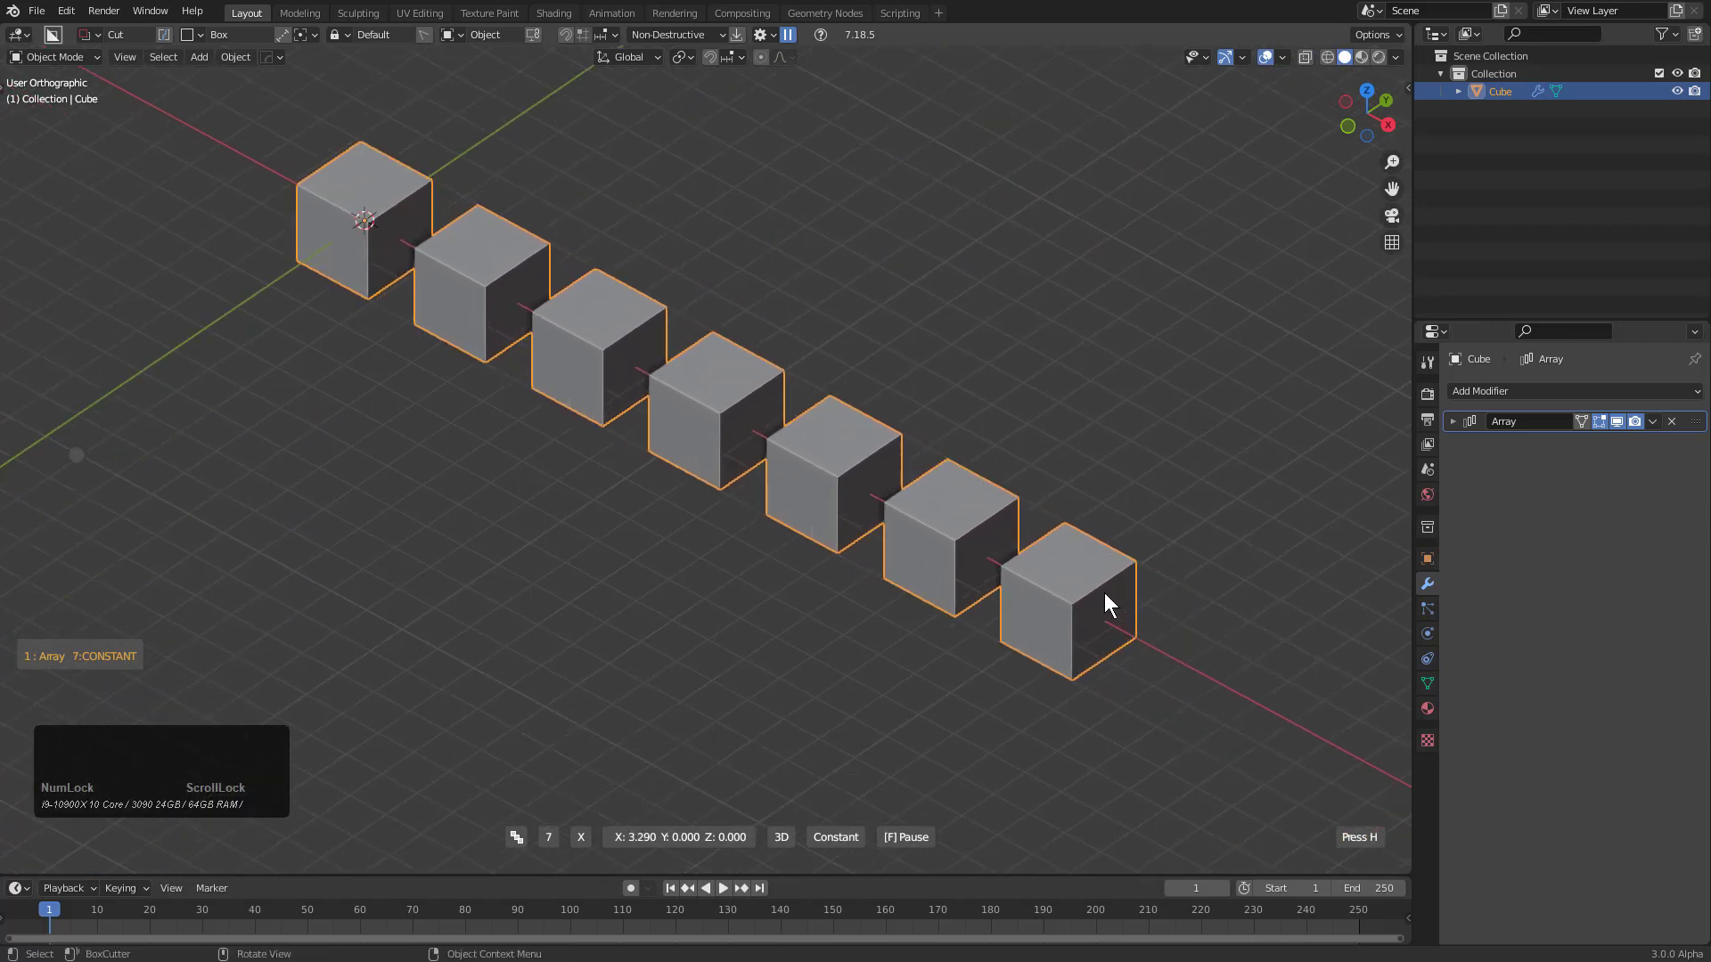
{"action": "left_click", "coordinate": [1068, 557]}
Start adding a new Array V2 to the row of cubes
{"action": "scroll", "coordinate": [870, 552], "scroll_direction": "down", "scroll_amount": 3}
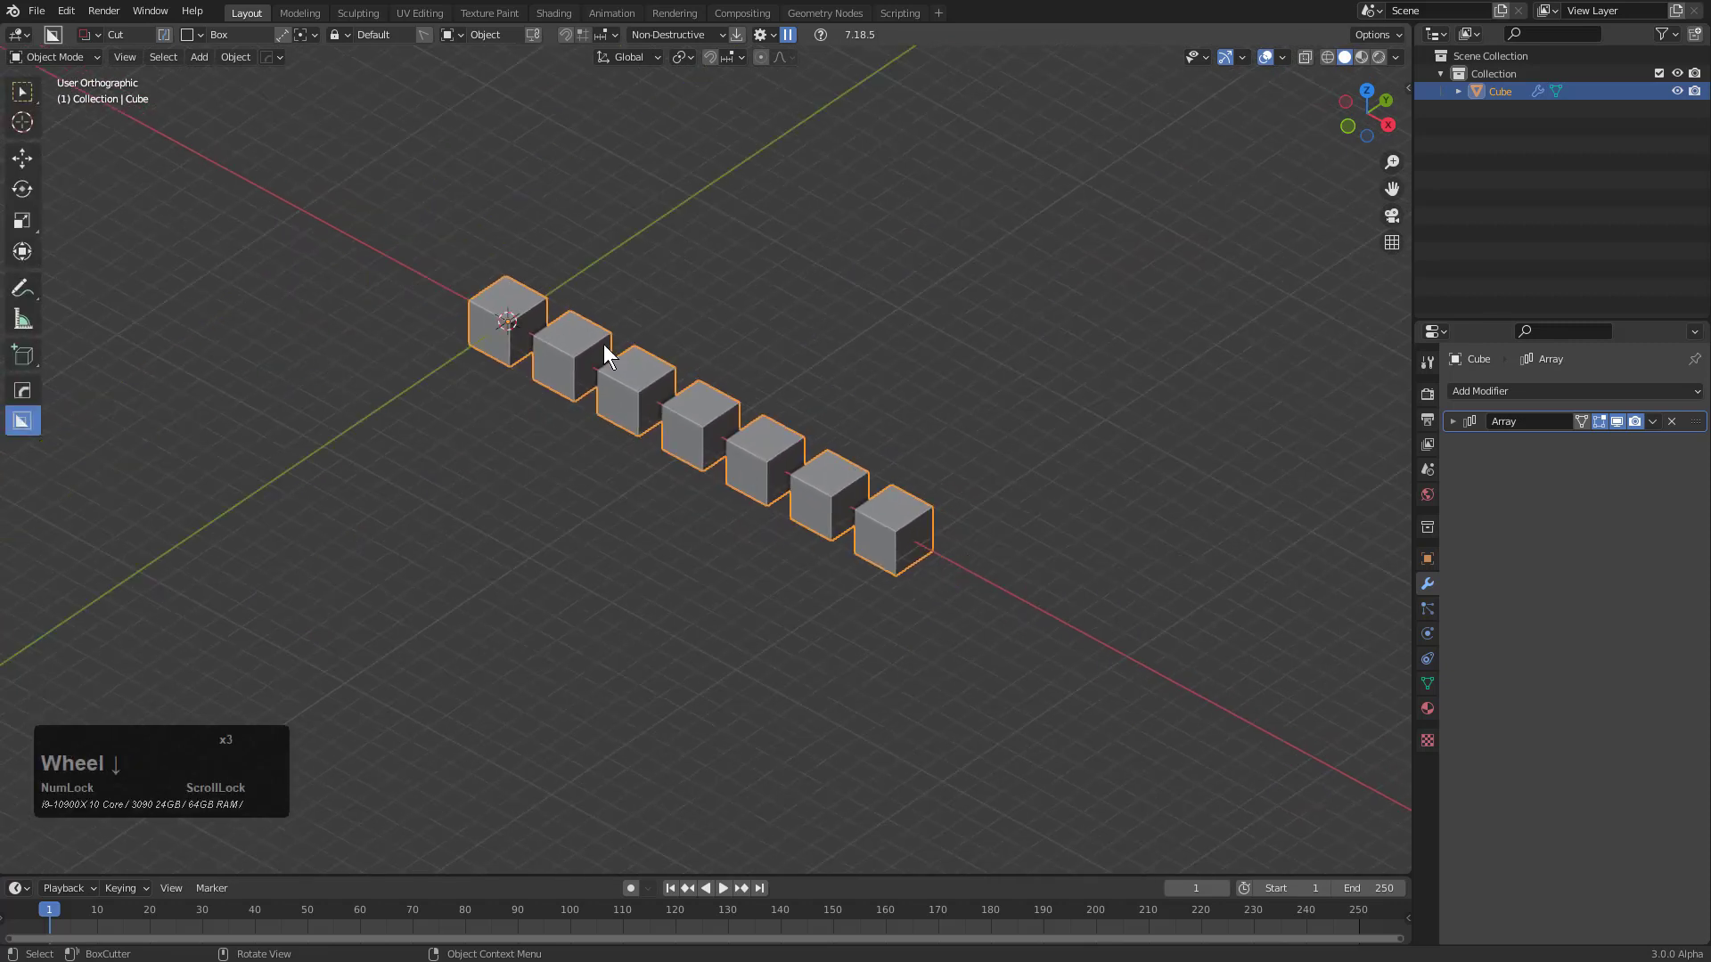
{"action": "middle_click_drag", "start_coordinate": [969, 501], "coordinate": [932, 499]}
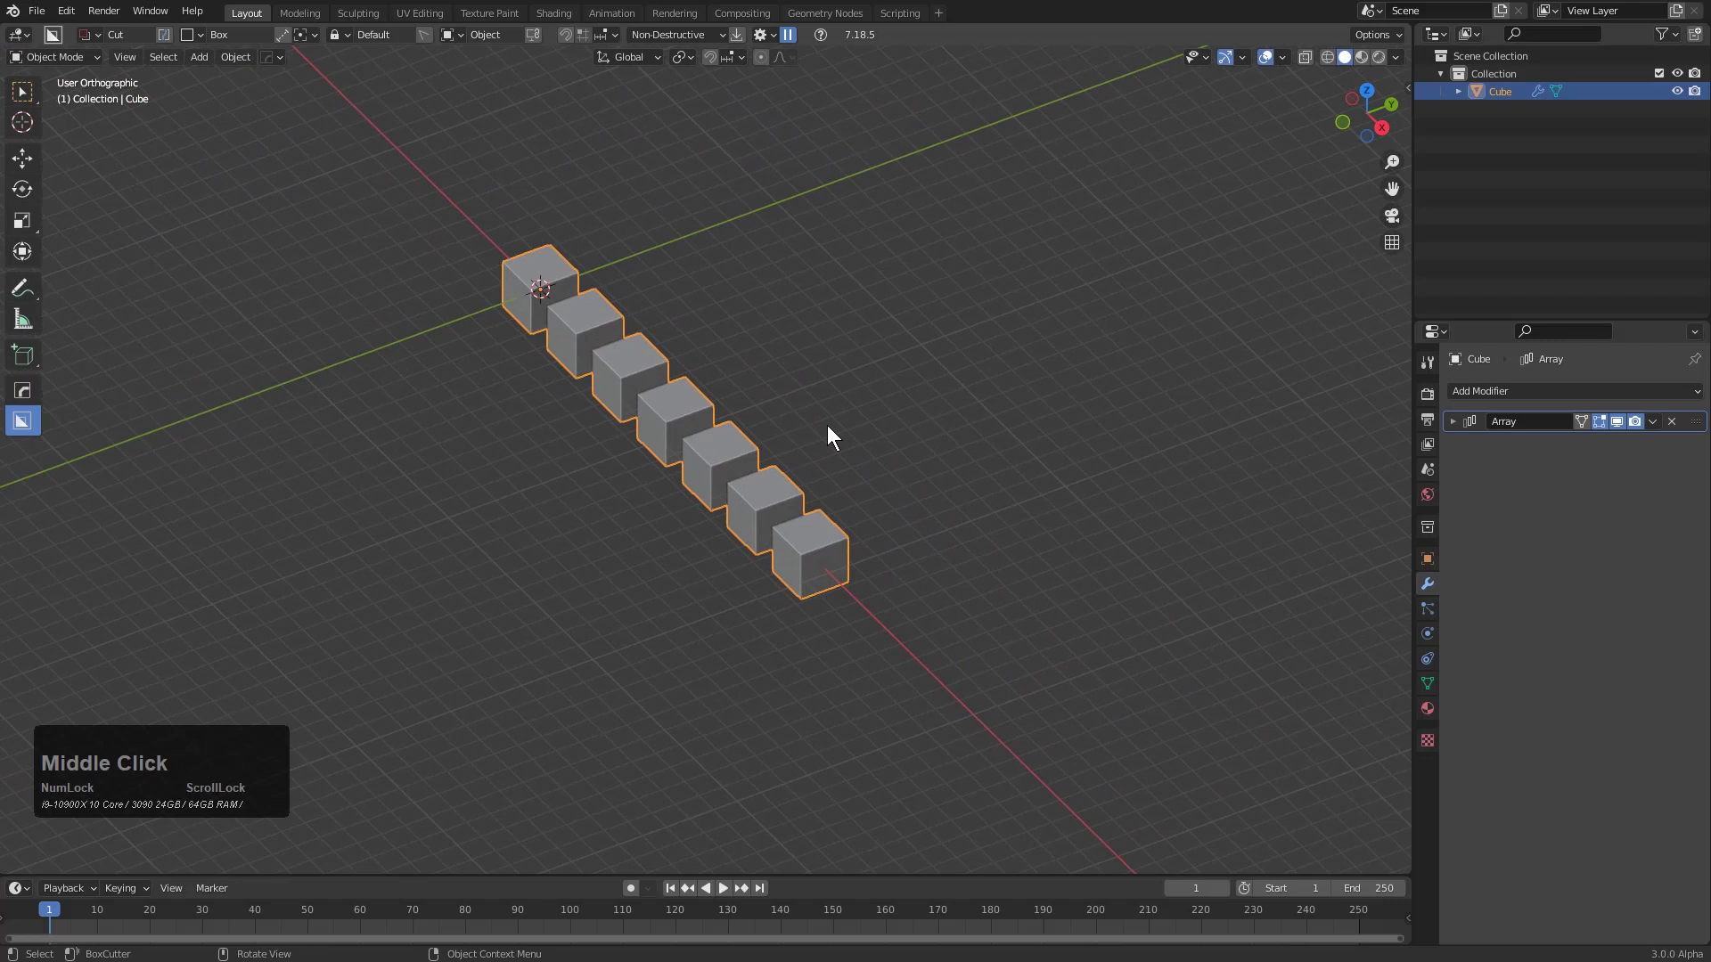
{"action": "key", "text": "ctrl+q"}
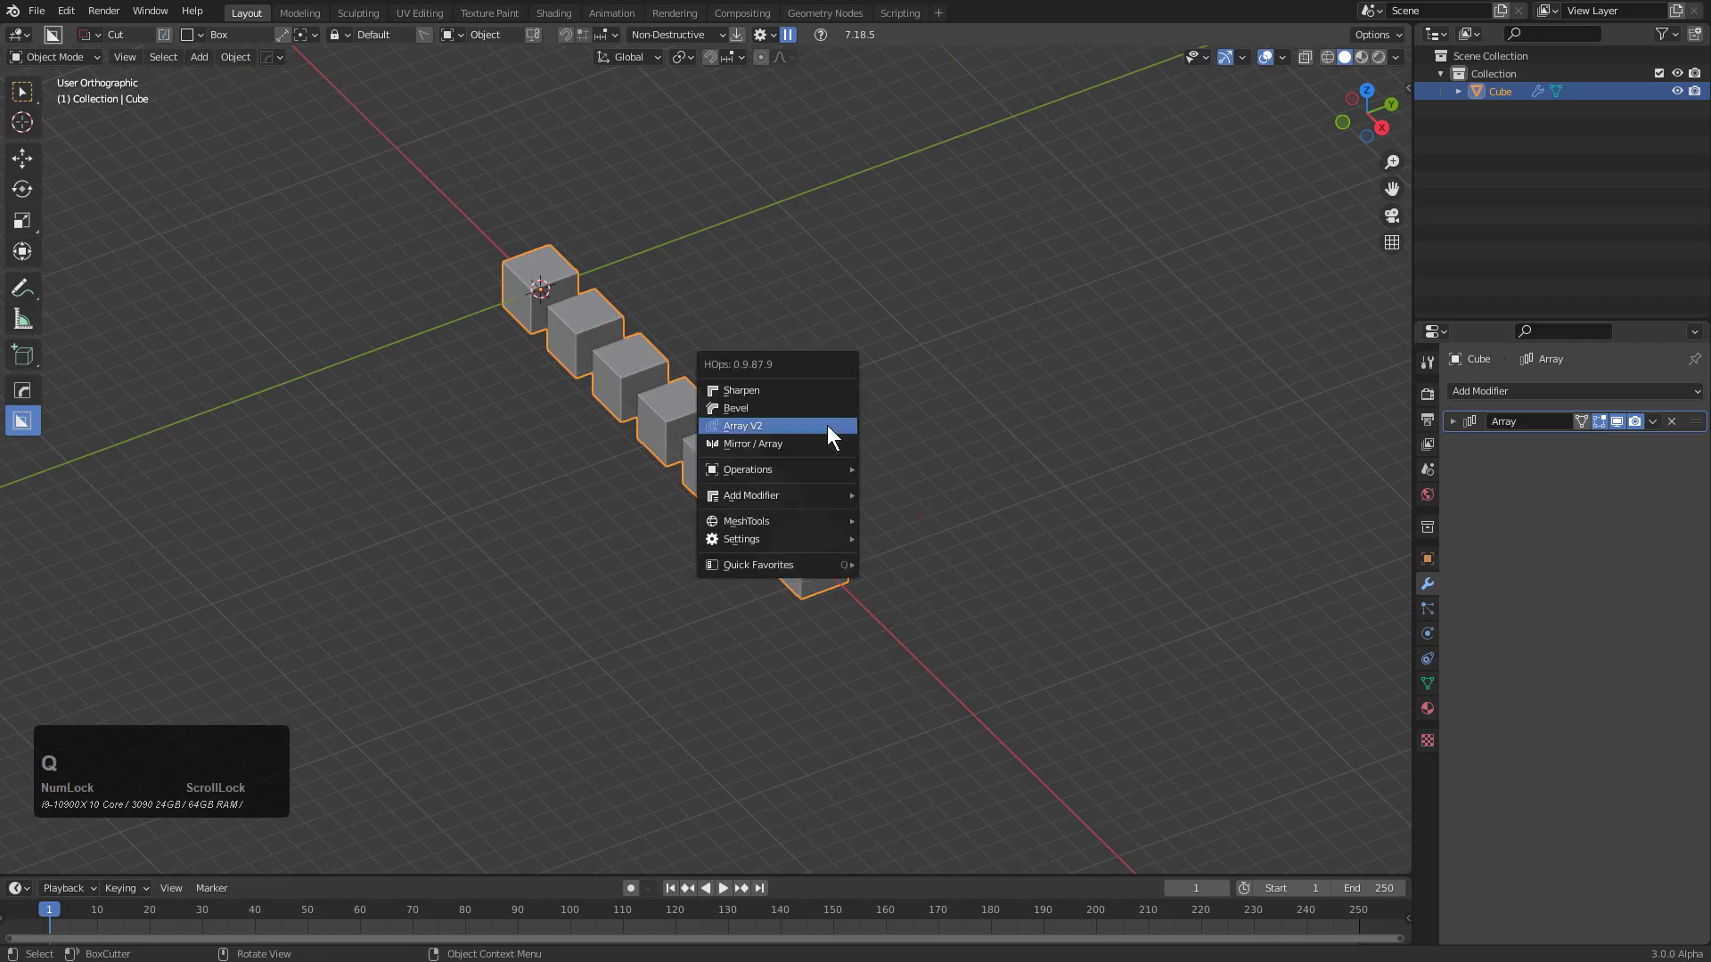
Array the row of cubes along Y with a count of 5 and a spacing of about -3.48
{"action": "left_click", "coordinate": [755, 424]}
{"action": "scroll", "coordinate": [476, 459], "scroll_direction": "up", "scroll_amount": 3}
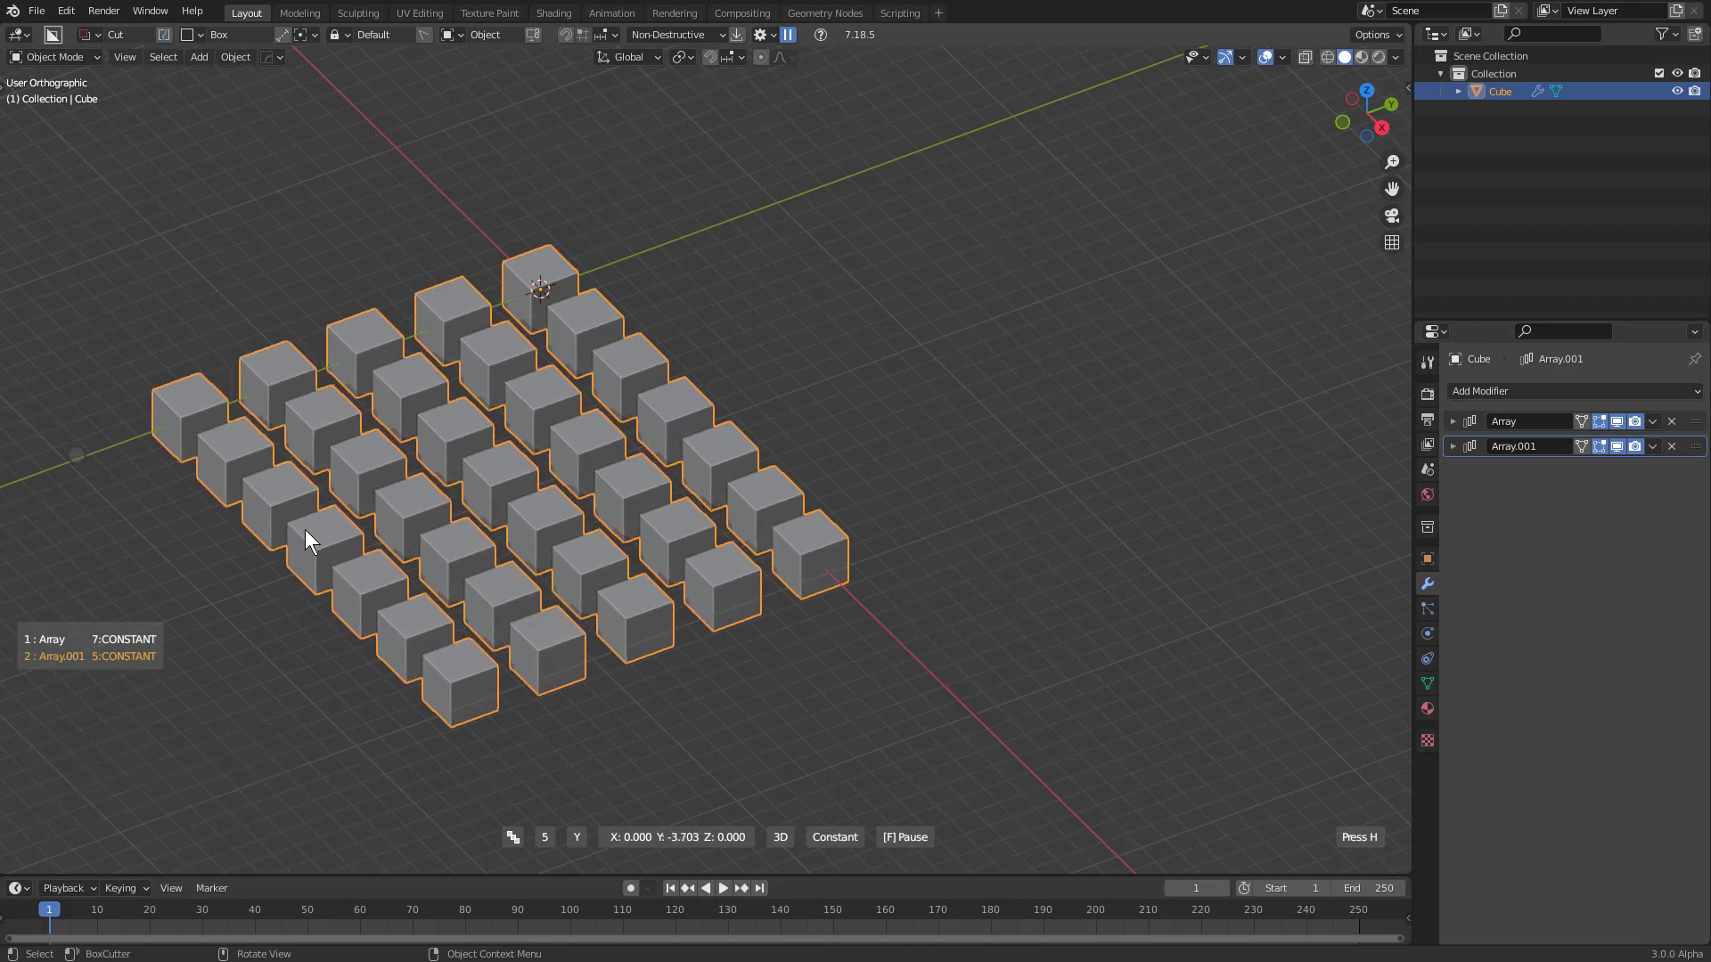
{"action": "left_click", "coordinate": [331, 527]}
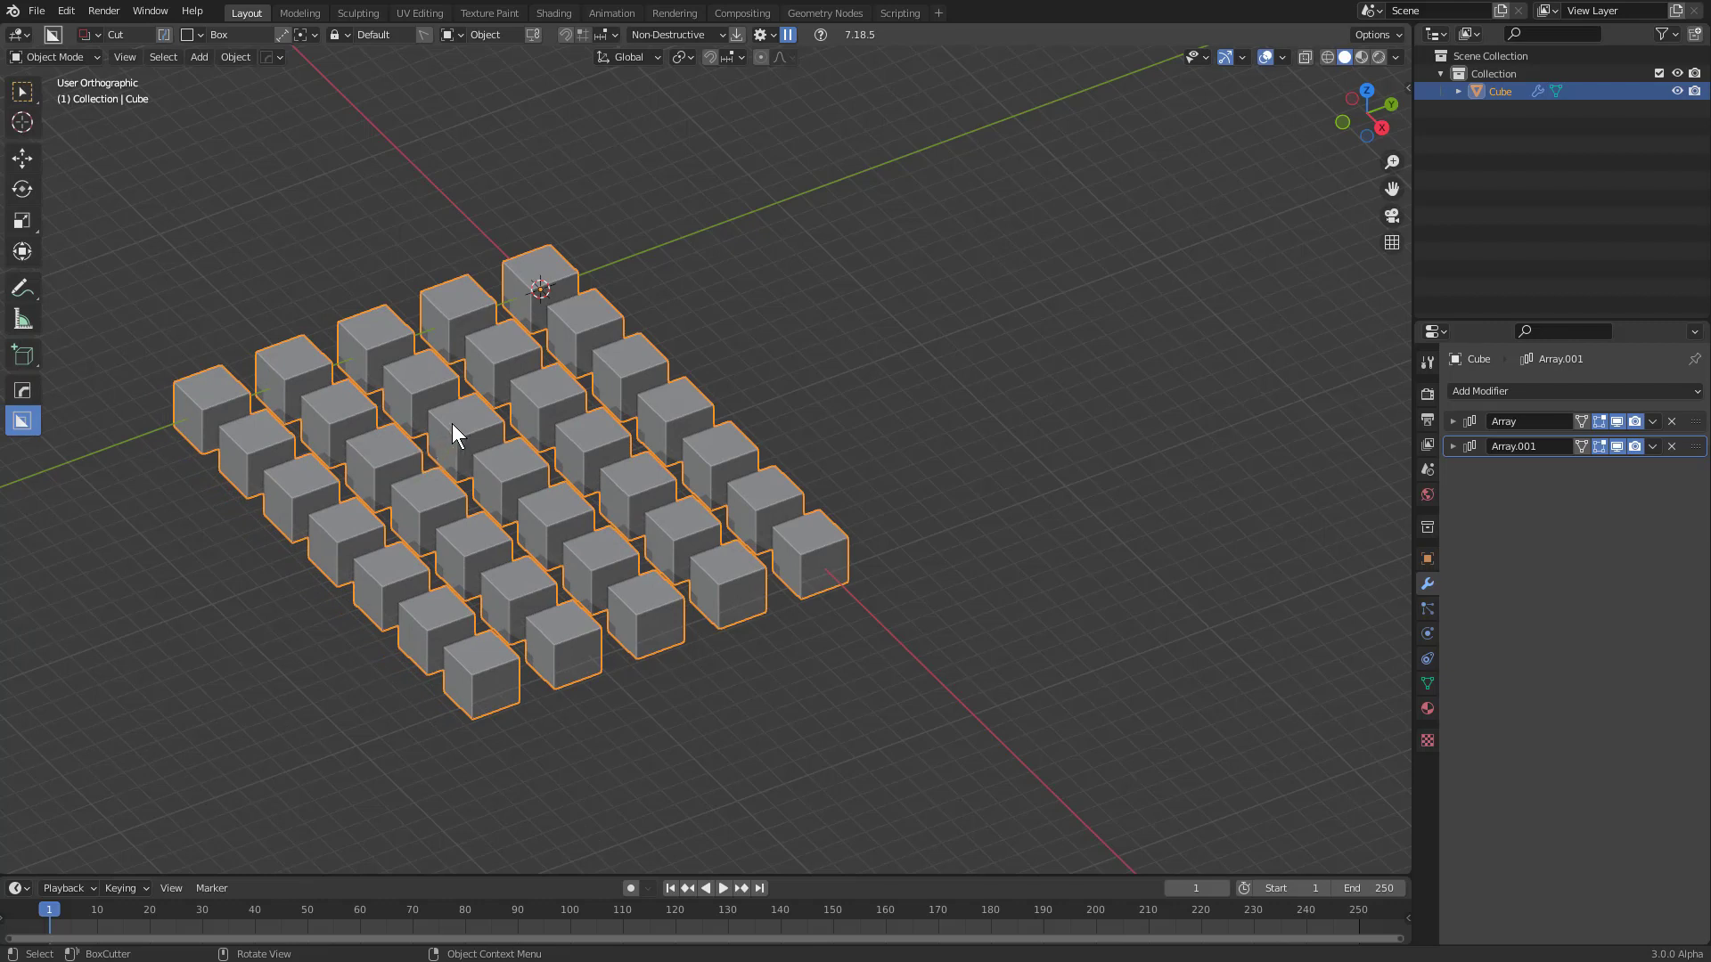
Bevel the arrayed cubes with 9 segments and a width of about 0.55 m
{"action": "key", "text": "q"}
{"action": "left_click", "coordinate": [681, 421]}
{"action": "scroll", "coordinate": [624, 427], "scroll_direction": "up", "scroll_amount": 6}
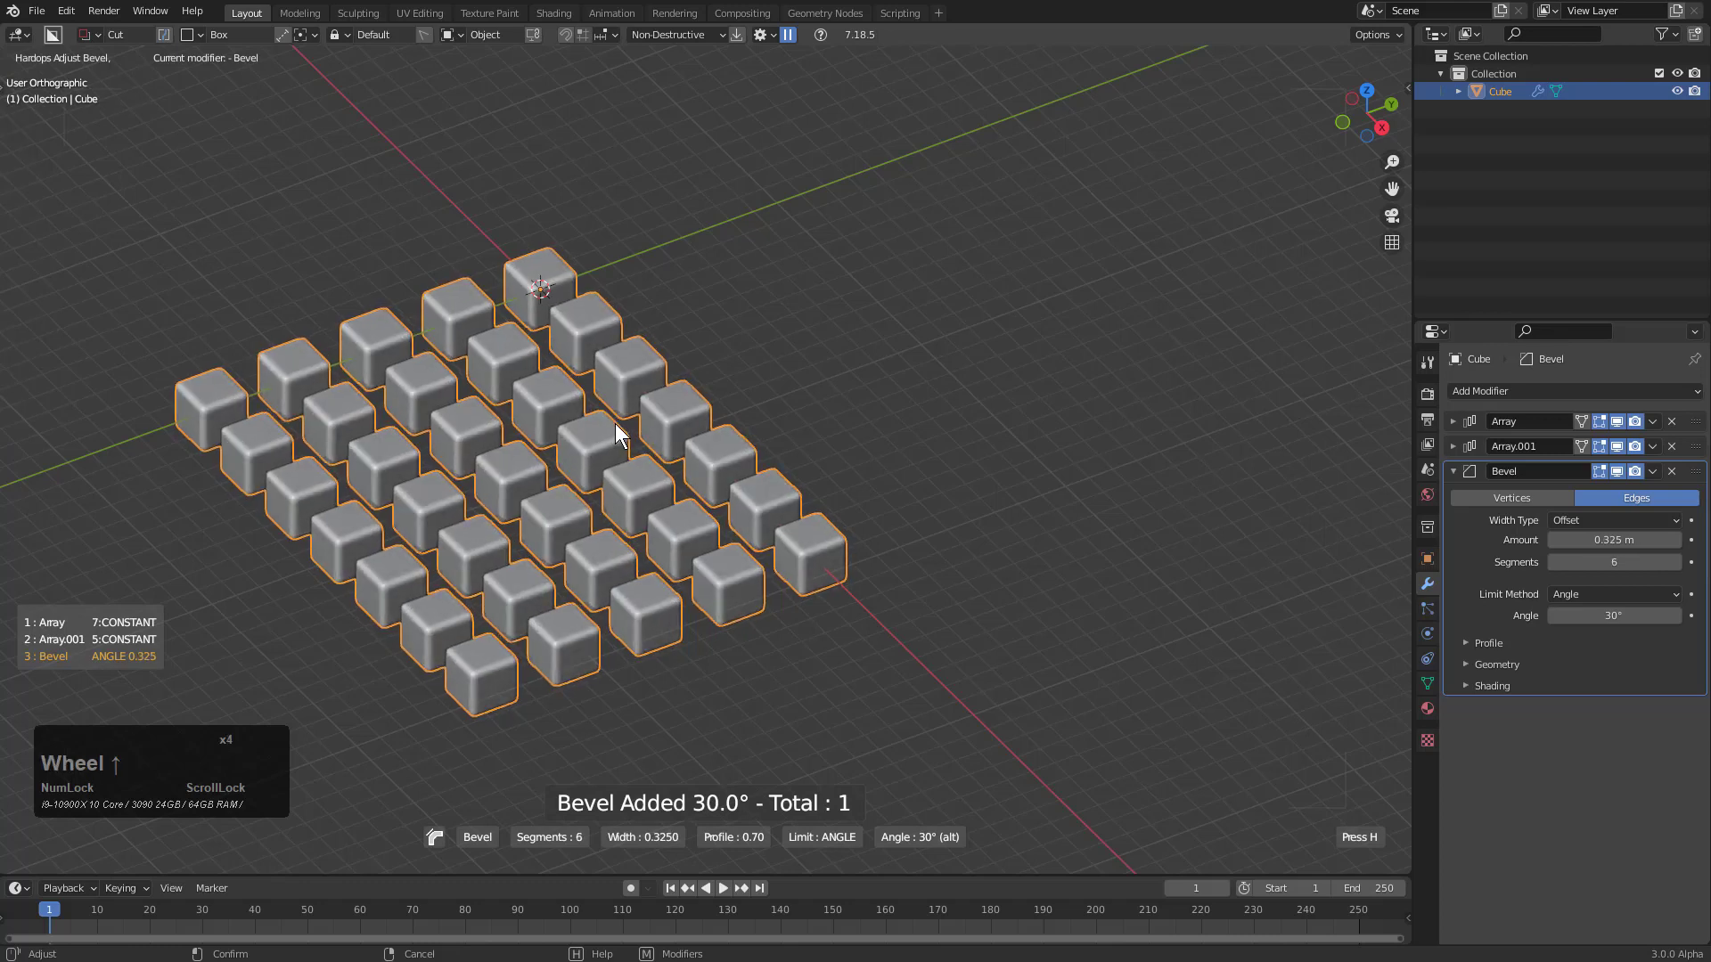
{"action": "left_click", "coordinate": [565, 419]}
Add a third array along Z with a count of 6 and a spacing of about 2.53
{"action": "key", "text": "q"}
{"action": "left_click", "coordinate": [546, 437]}
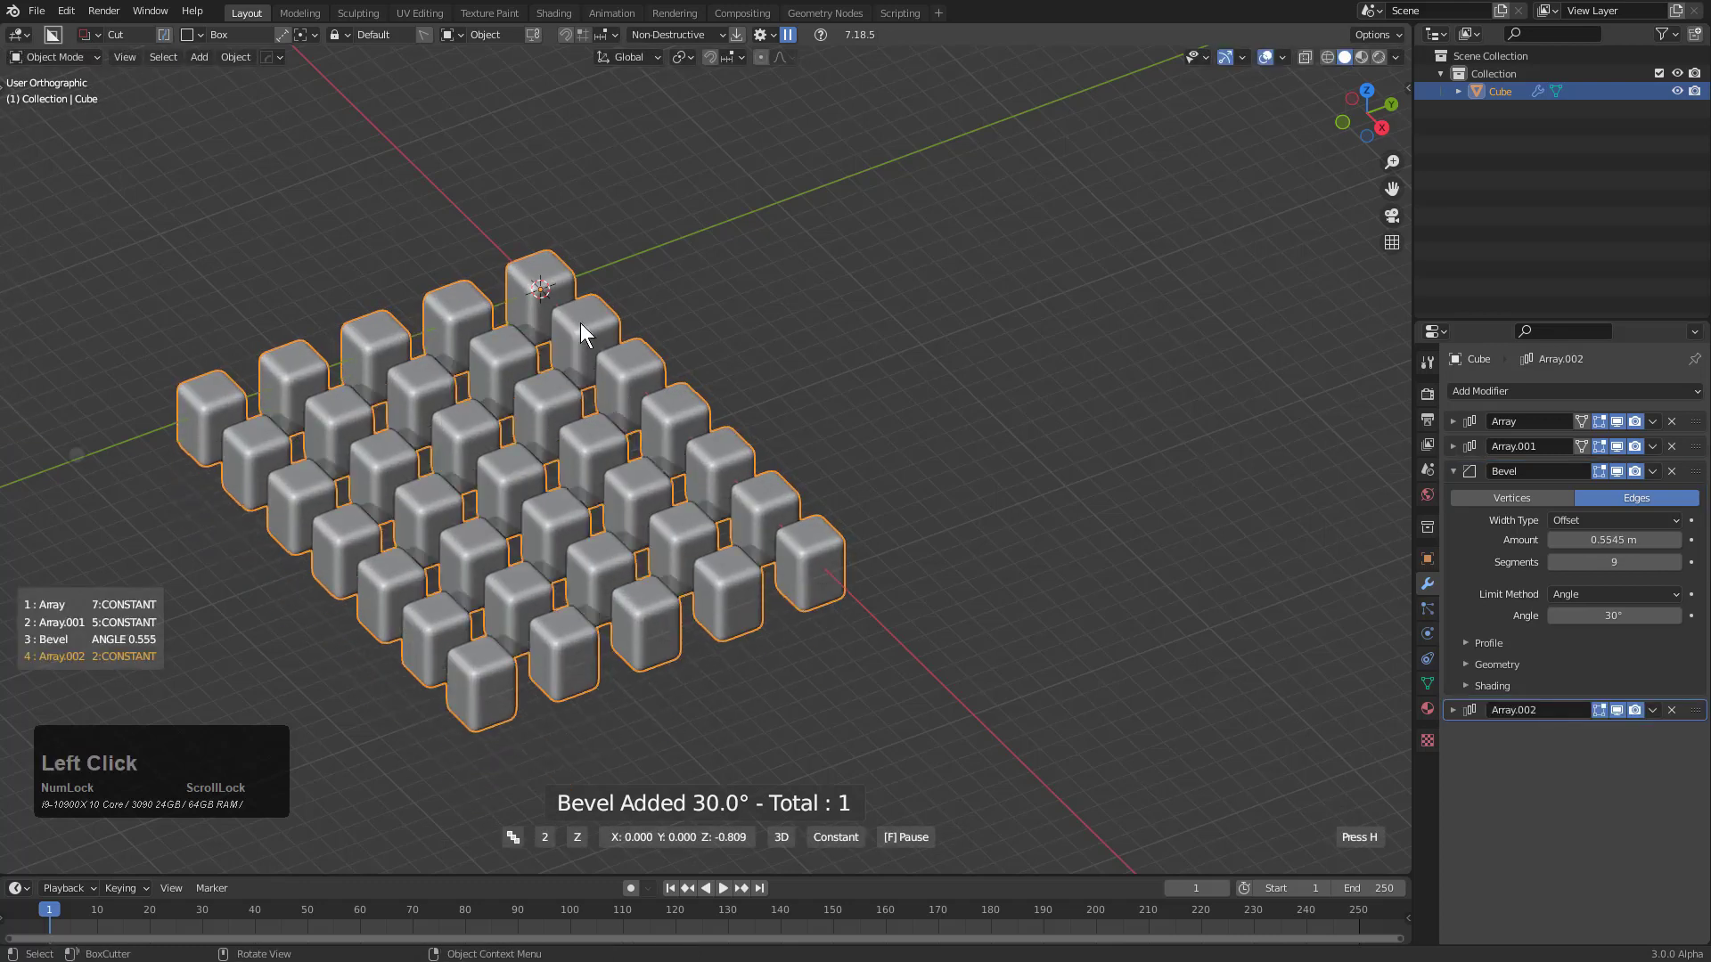
{"action": "scroll", "coordinate": [616, 258], "scroll_direction": "up", "scroll_amount": 2}
{"action": "scroll", "coordinate": [665, 138], "scroll_direction": "up", "scroll_amount": 3}
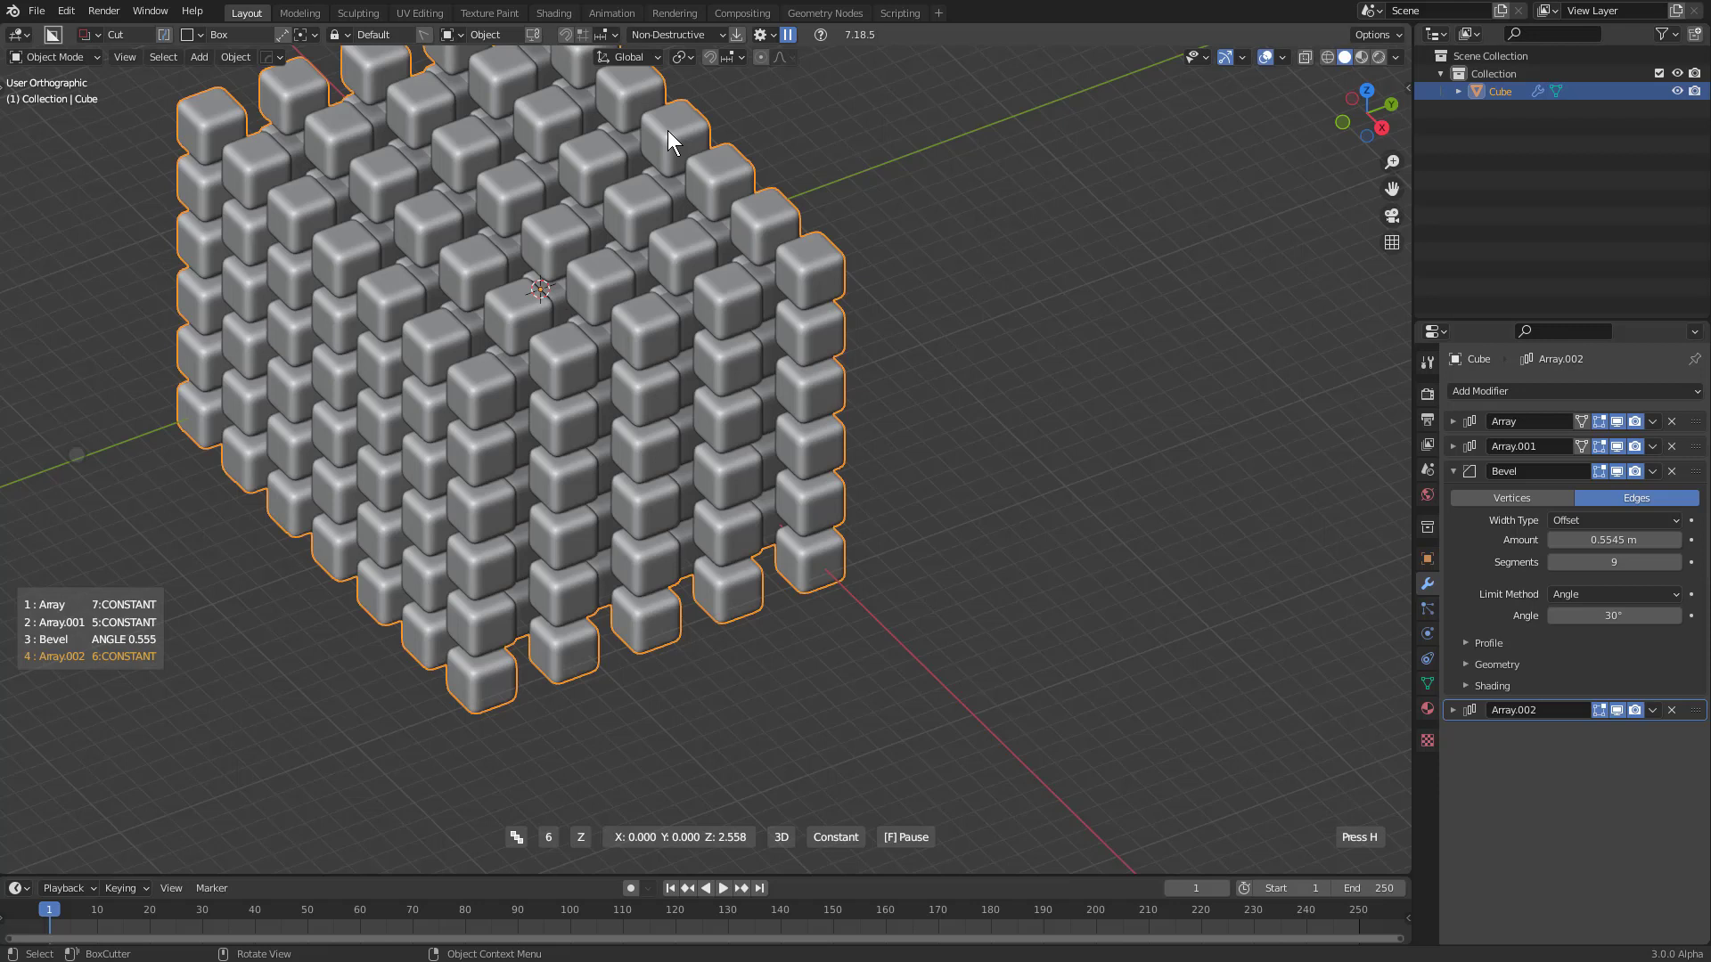
{"action": "left_click", "coordinate": [668, 134]}
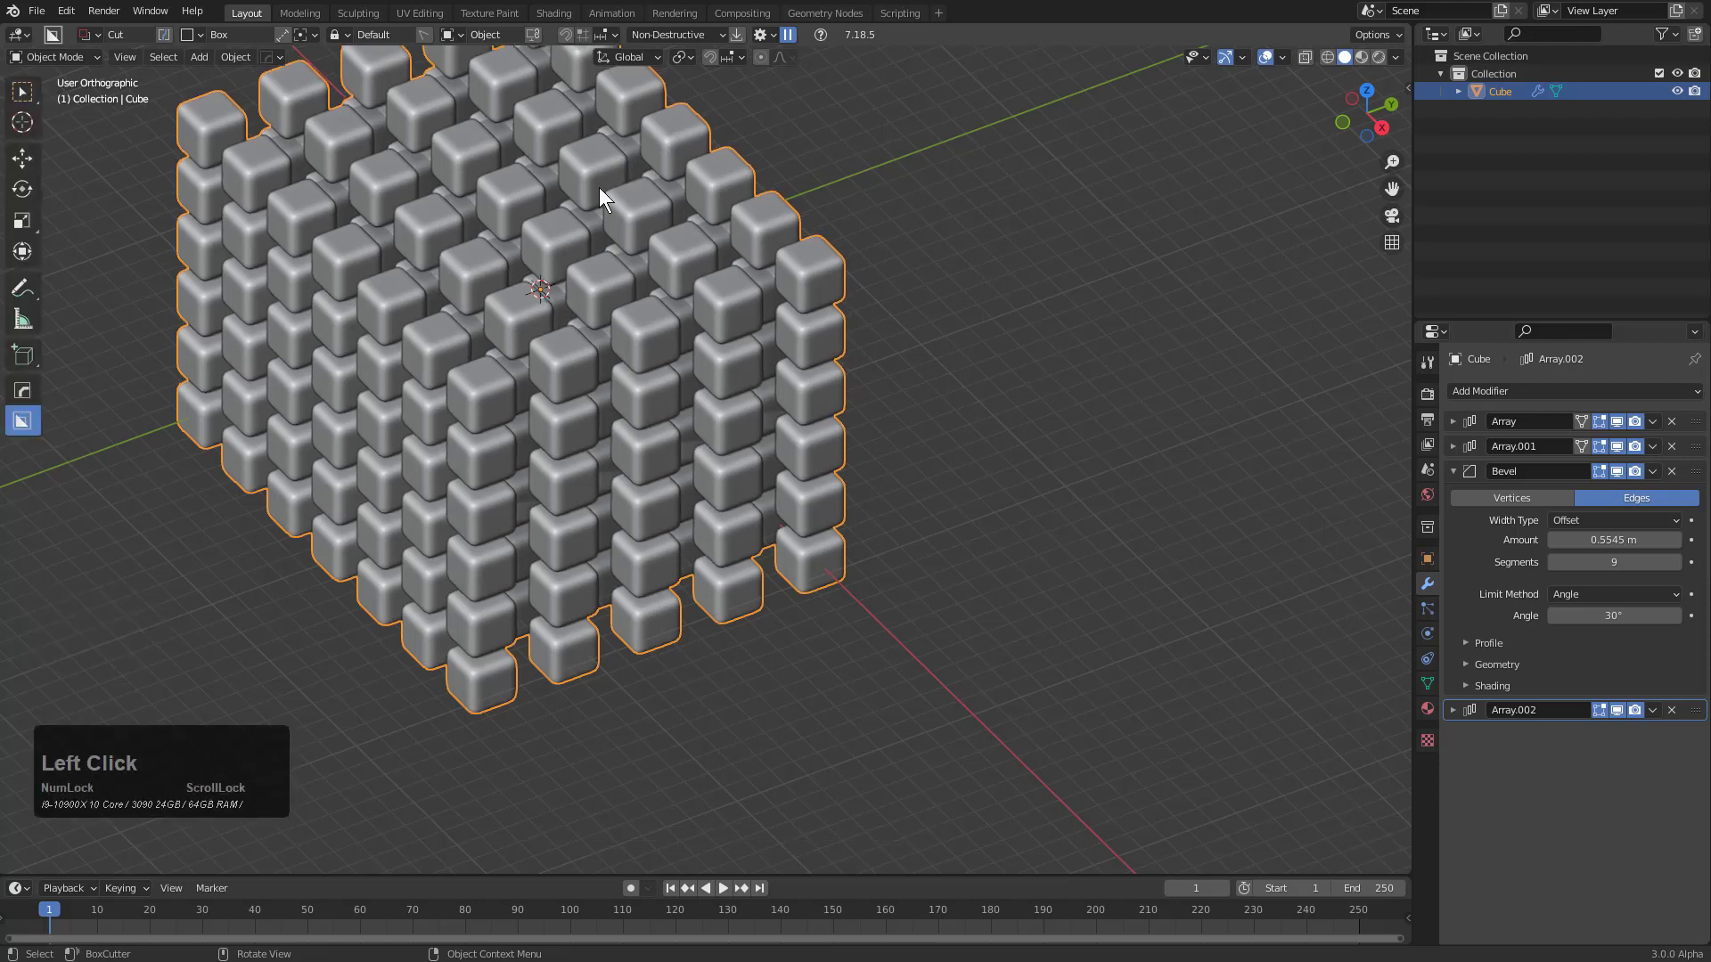
Reopen Array V2 on the block of cubes, display its floating settings panel and reposition it
{"action": "middle_click_drag", "start_coordinate": [609, 189], "coordinate": [663, 240]}
{"action": "scroll", "coordinate": [828, 296], "scroll_direction": "up", "scroll_amount": 2}
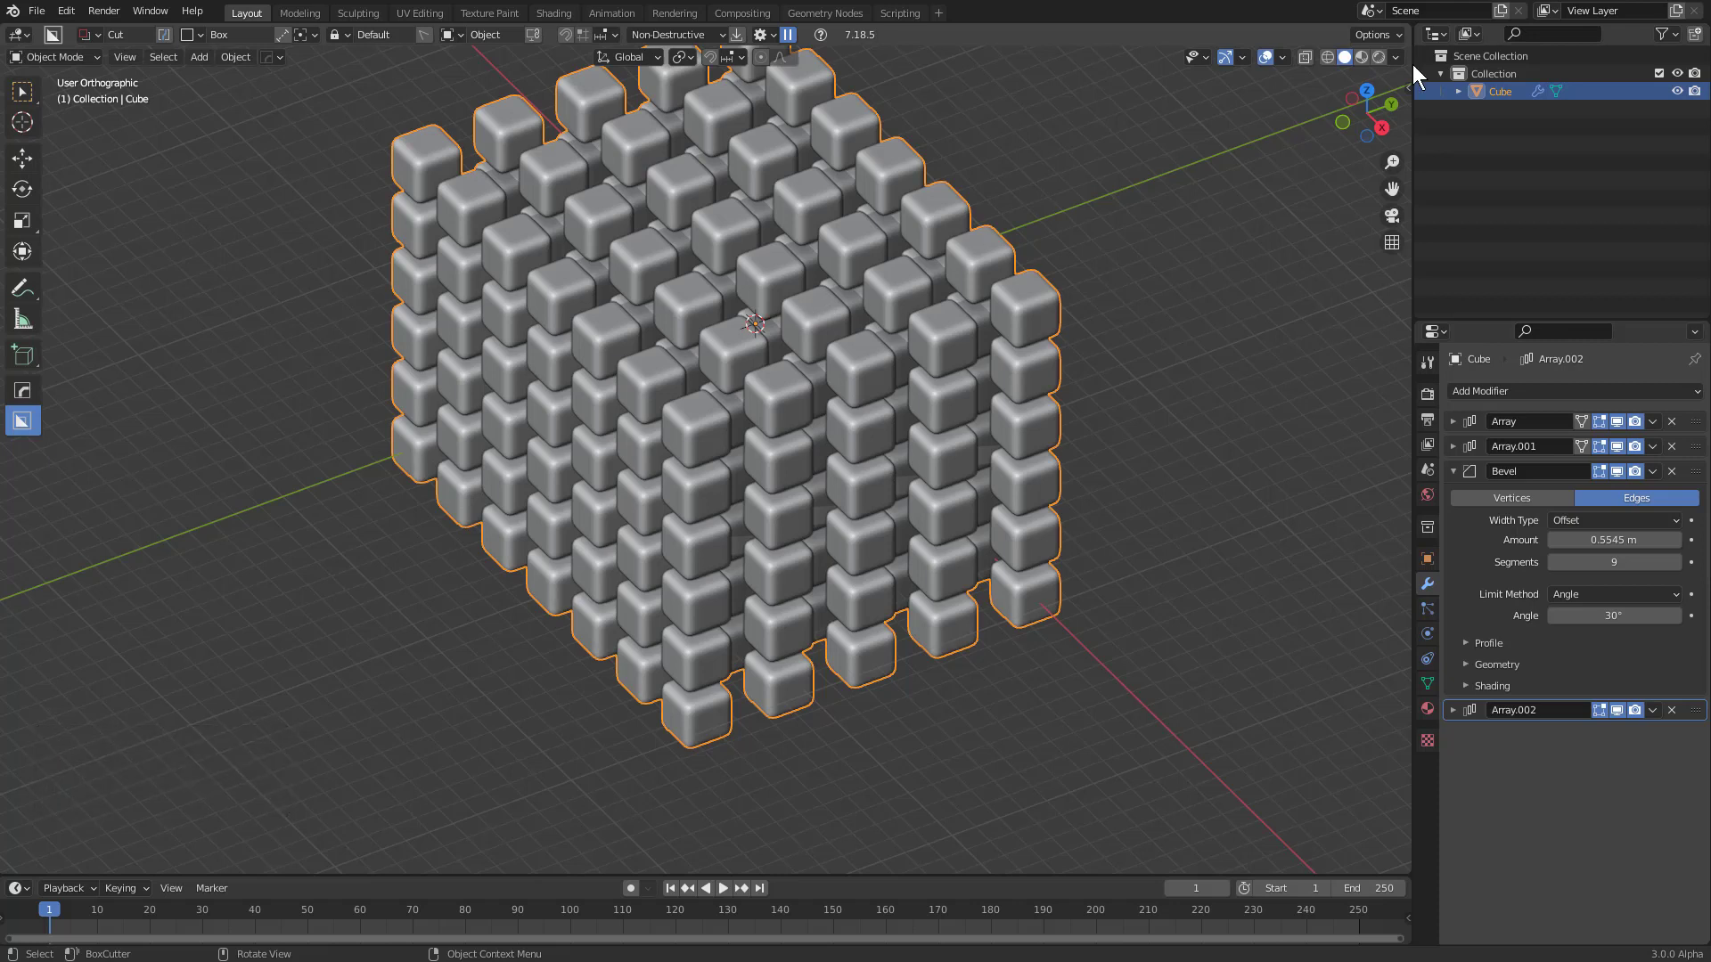
{"action": "middle_click_drag", "start_coordinate": [826, 335], "coordinate": [801, 372], "text": "shift"}
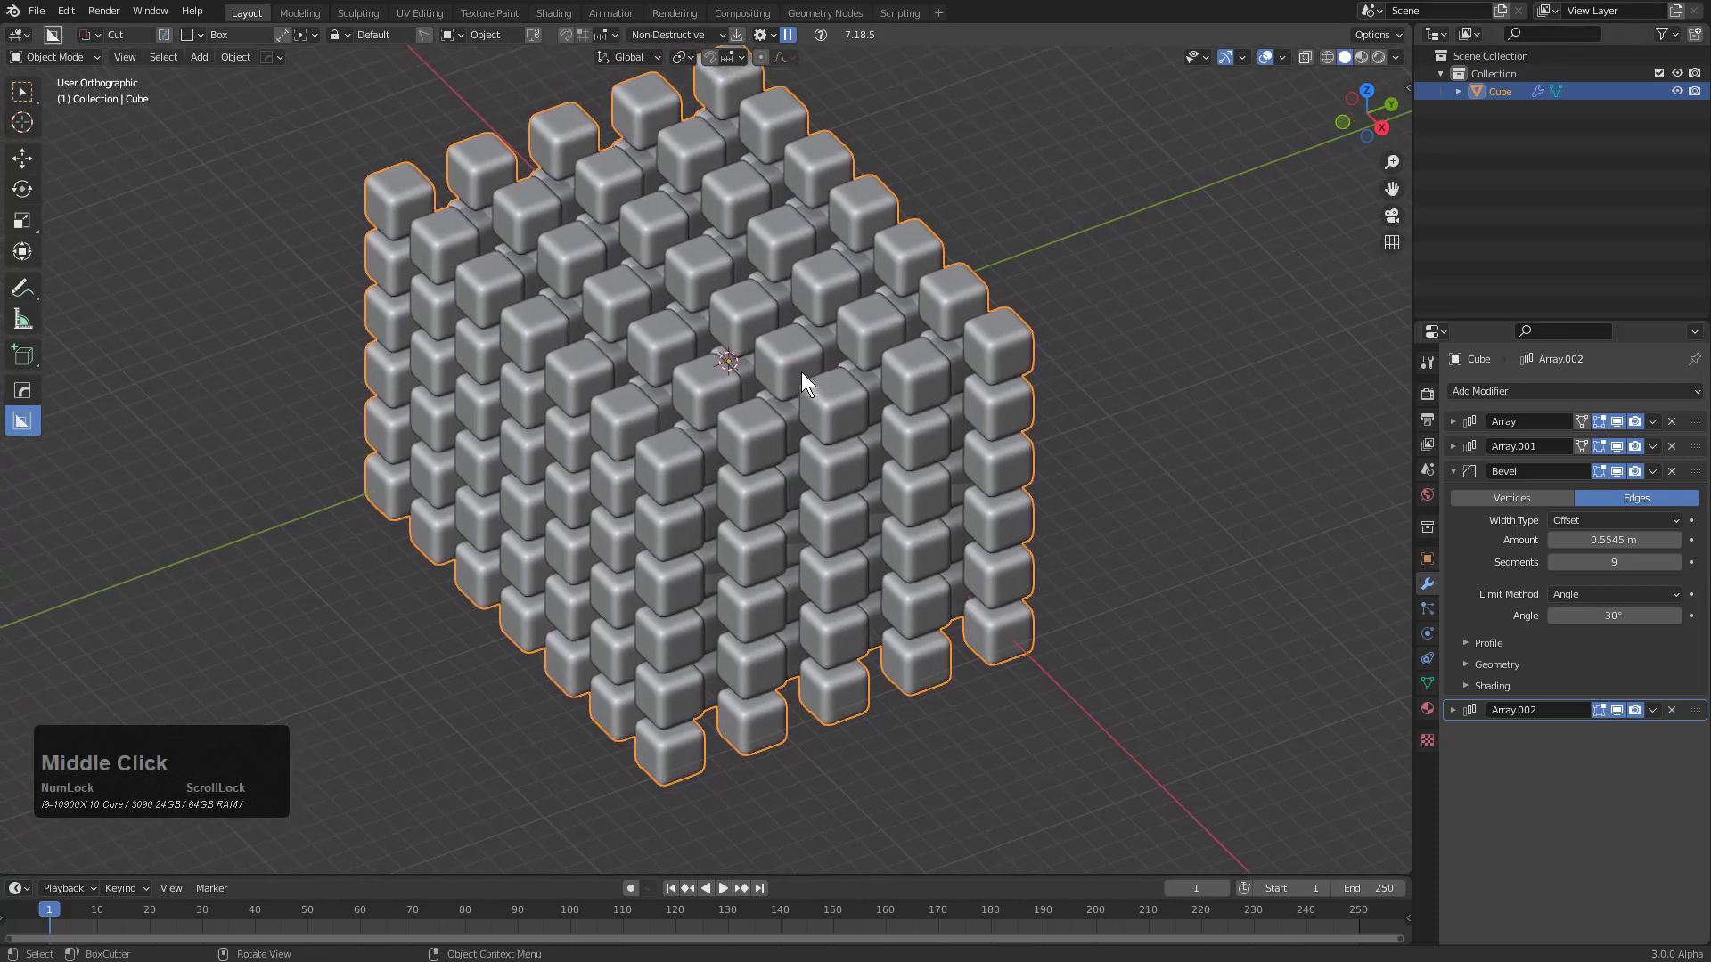
{"action": "key", "text": "q"}
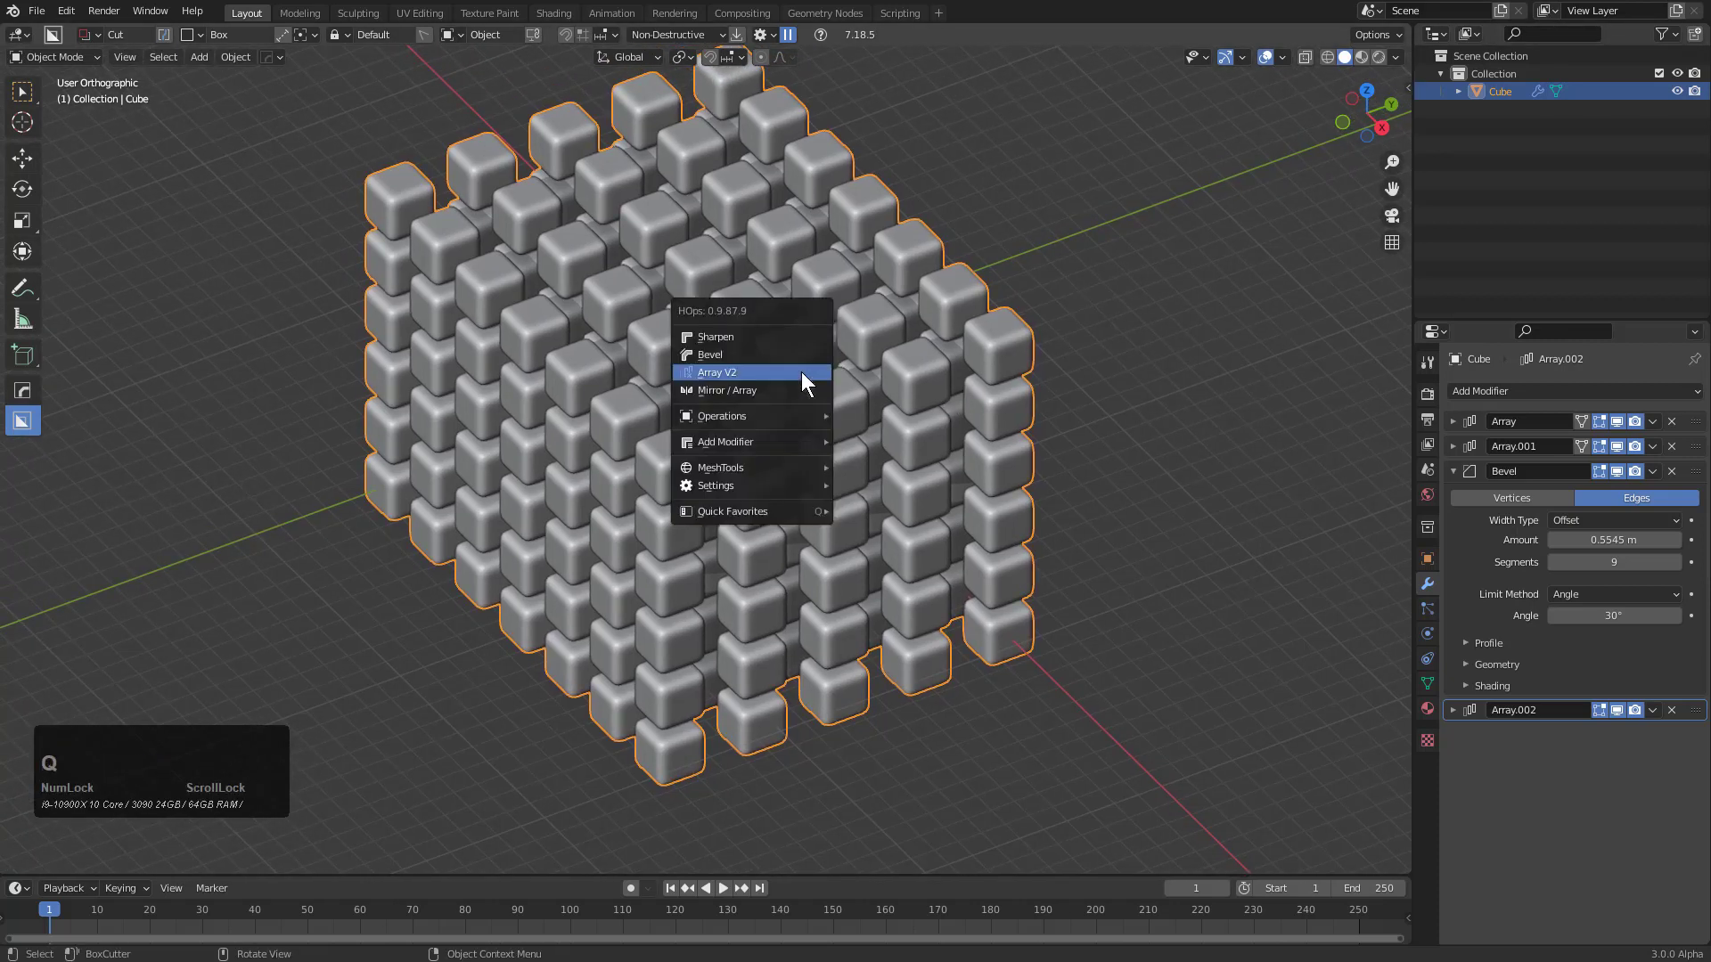
{"action": "left_click", "coordinate": [801, 373]}
{"action": "key", "text": "Tab"}
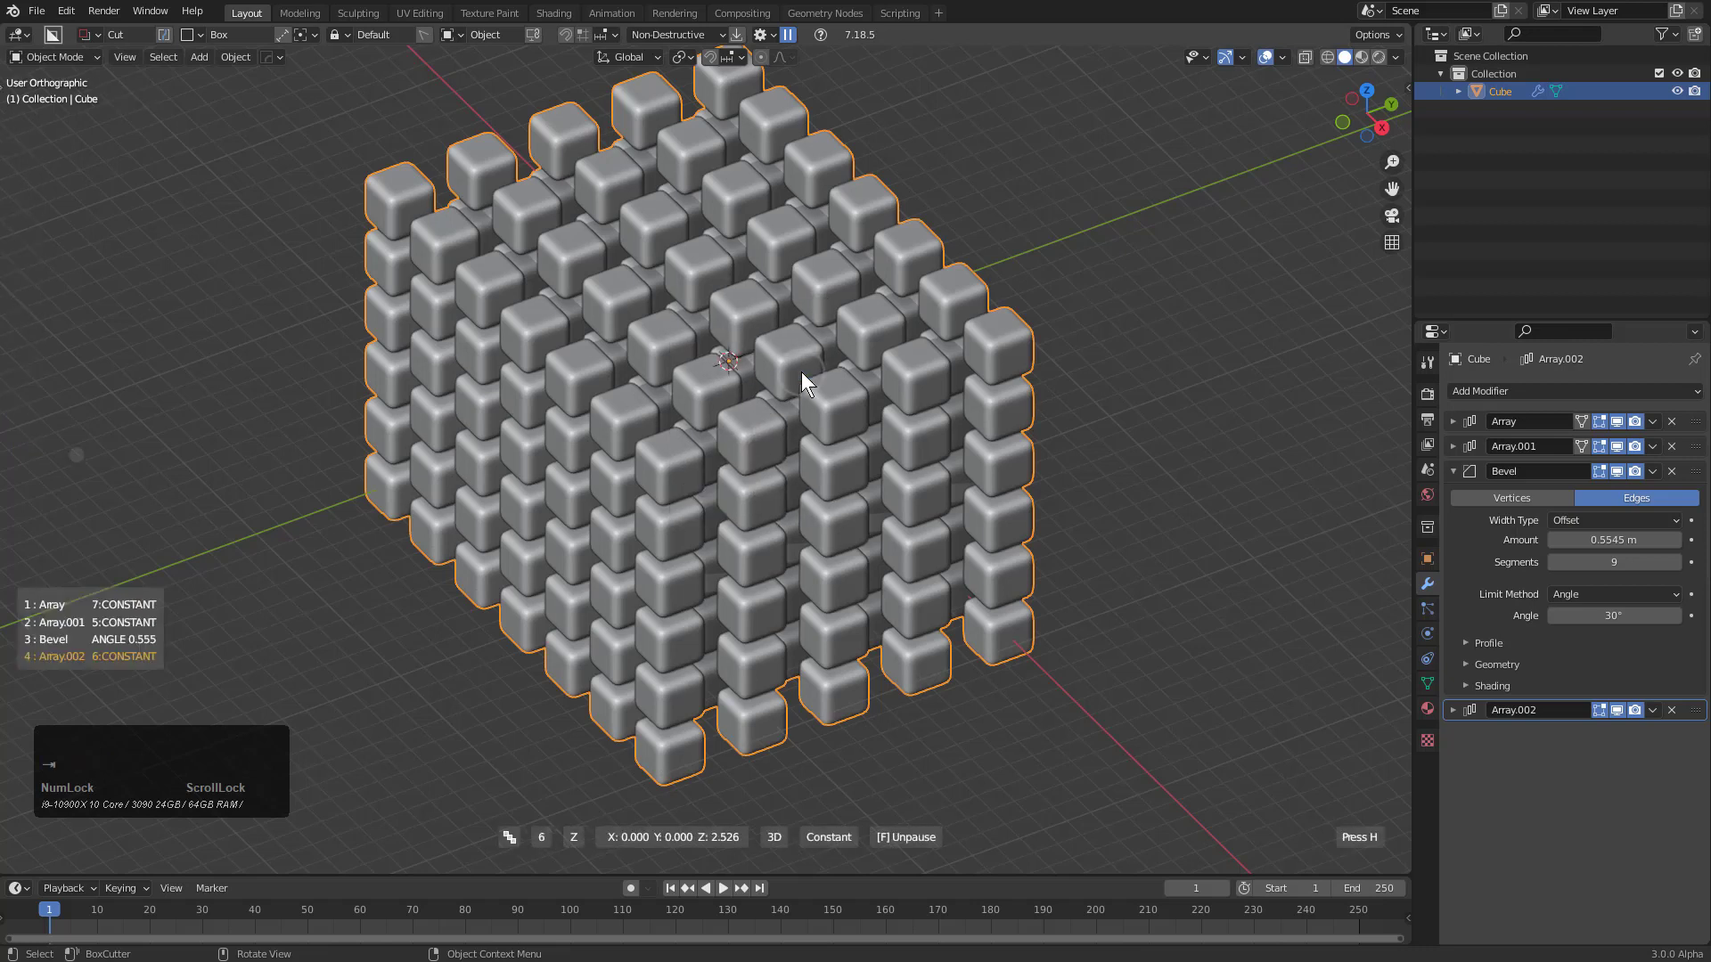
{"action": "left_click", "coordinate": [76, 455]}
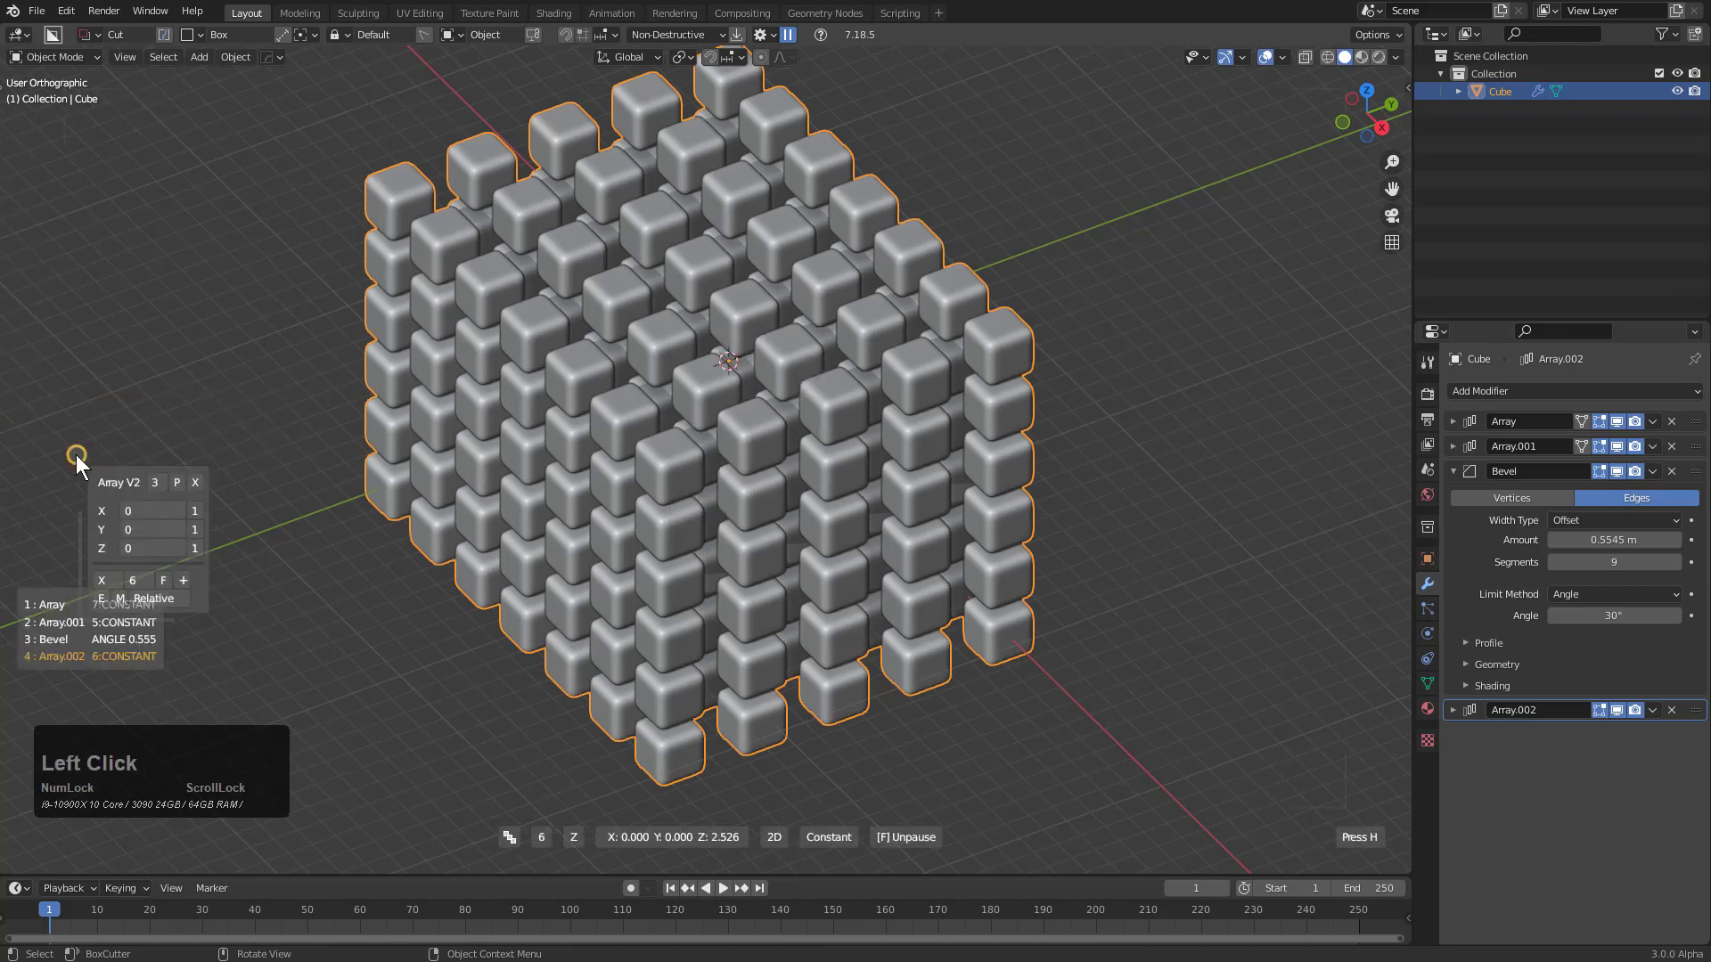
{"action": "left_click_drag", "start_coordinate": [78, 591], "coordinate": [98, 491]}
Set the third array's constant Z offset to 2.0
{"action": "scroll", "coordinate": [163, 438], "scroll_direction": "down", "scroll_amount": 7}
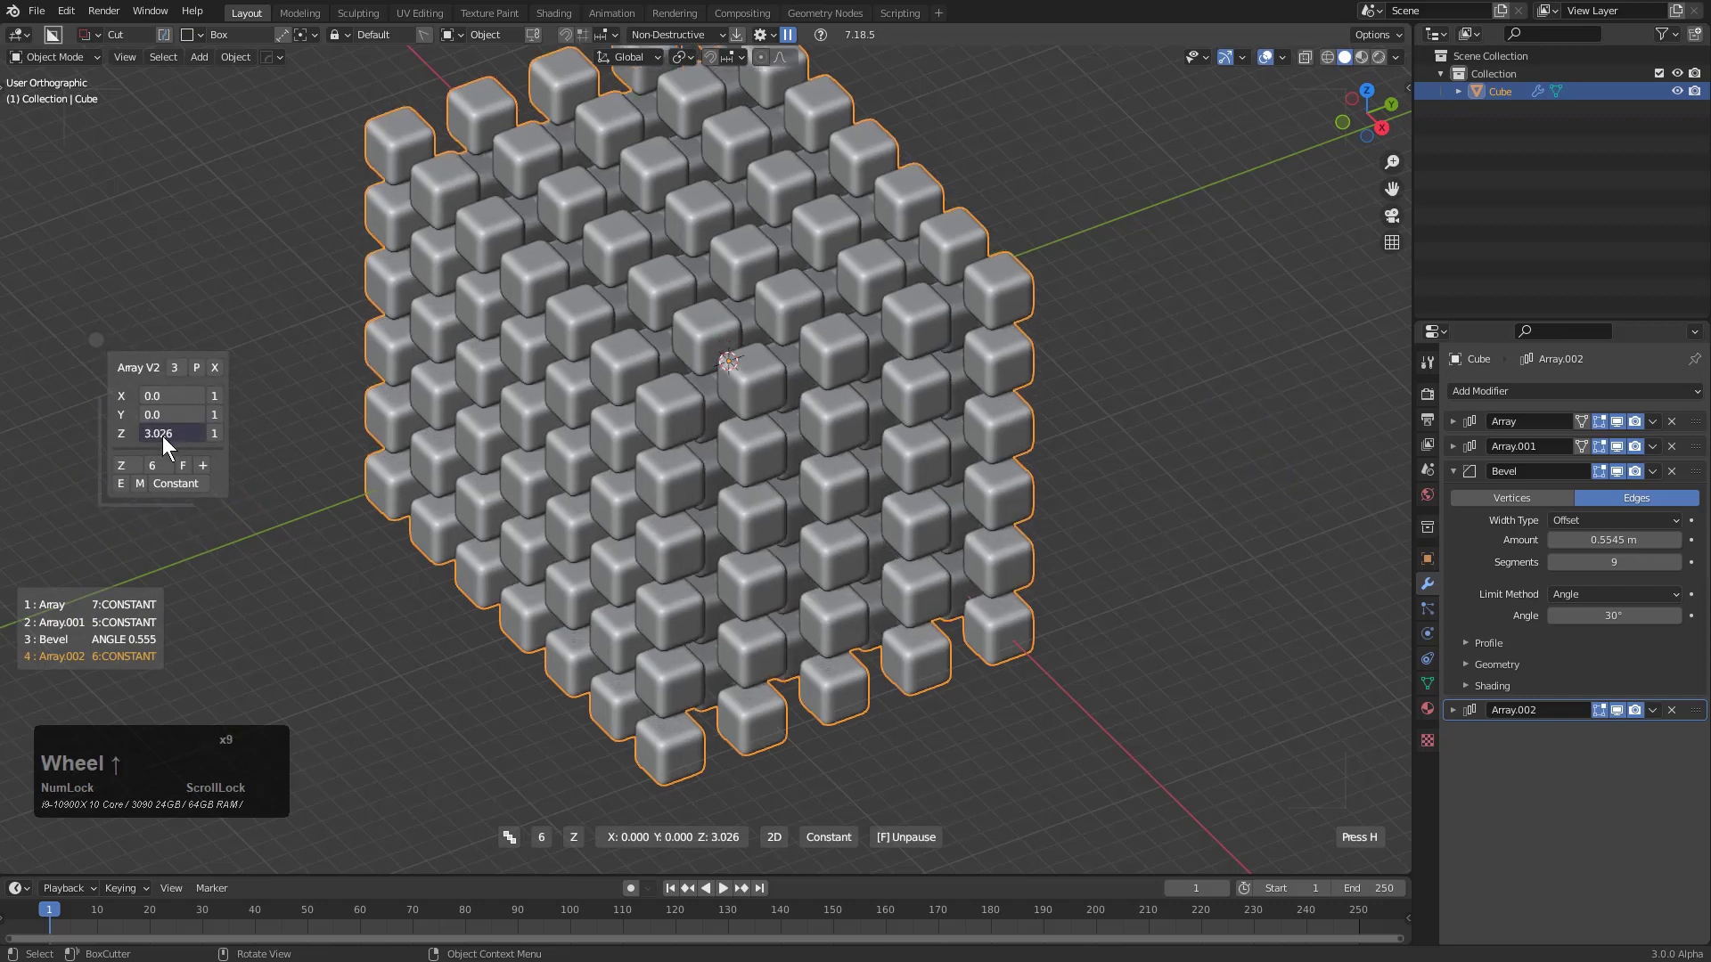
{"action": "scroll", "coordinate": [162, 435], "scroll_direction": "up", "scroll_amount": 2}
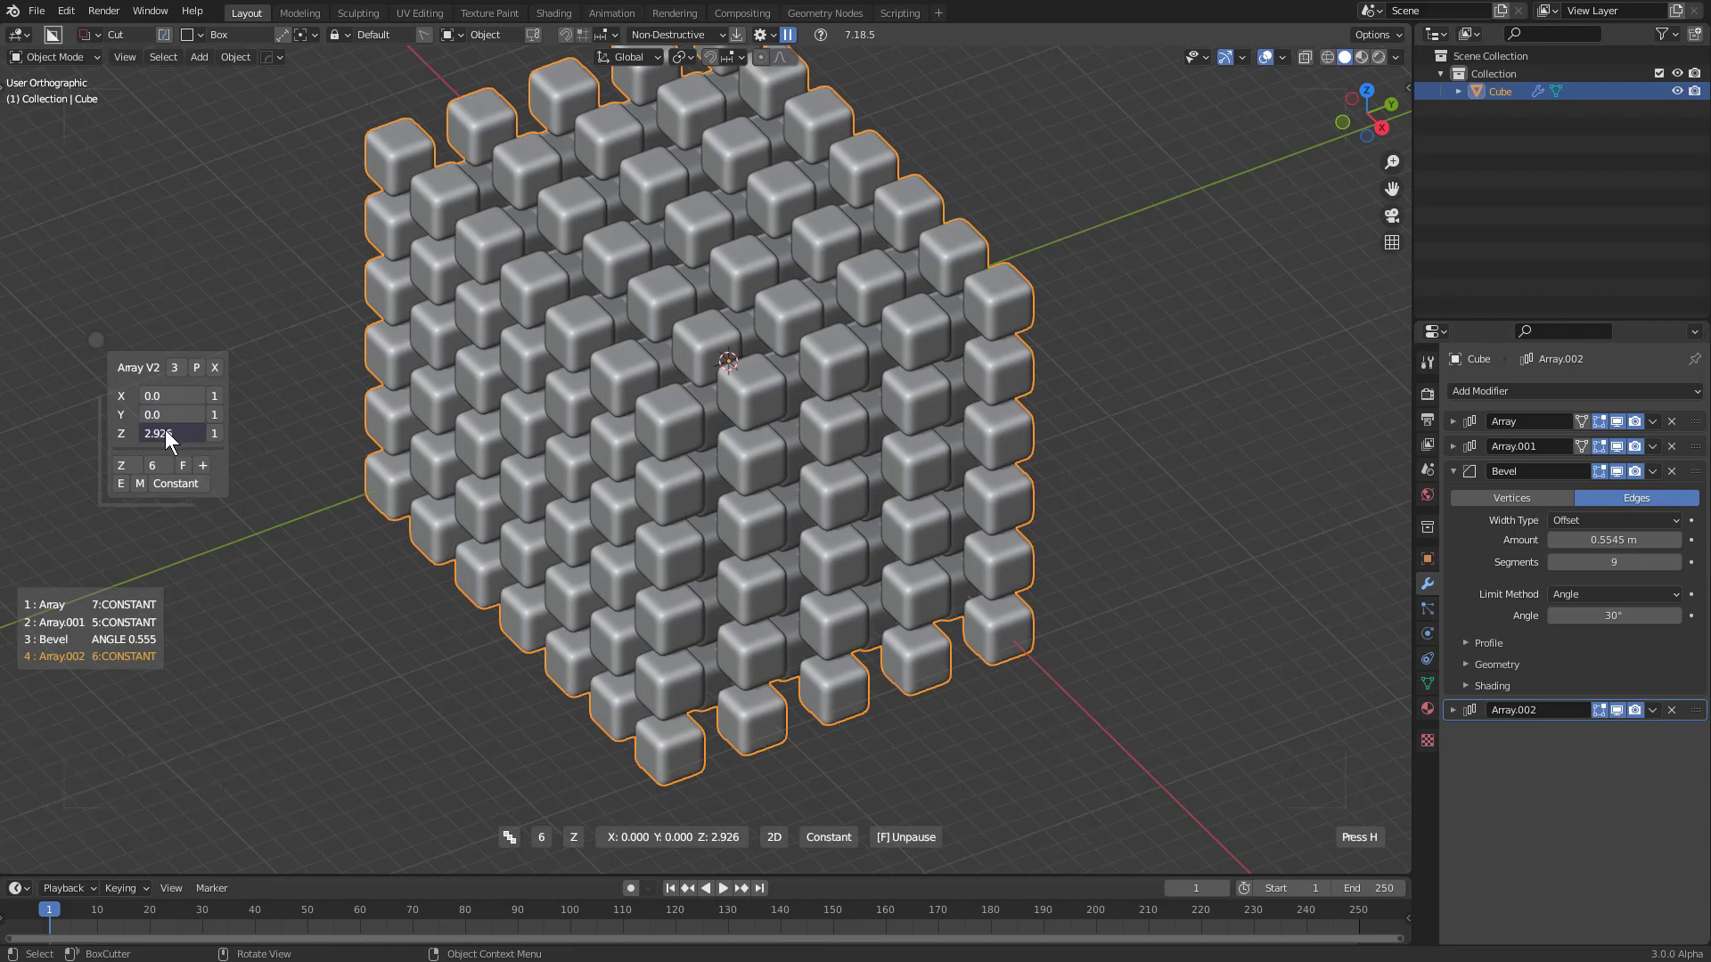
{"action": "left_click", "coordinate": [163, 432]}
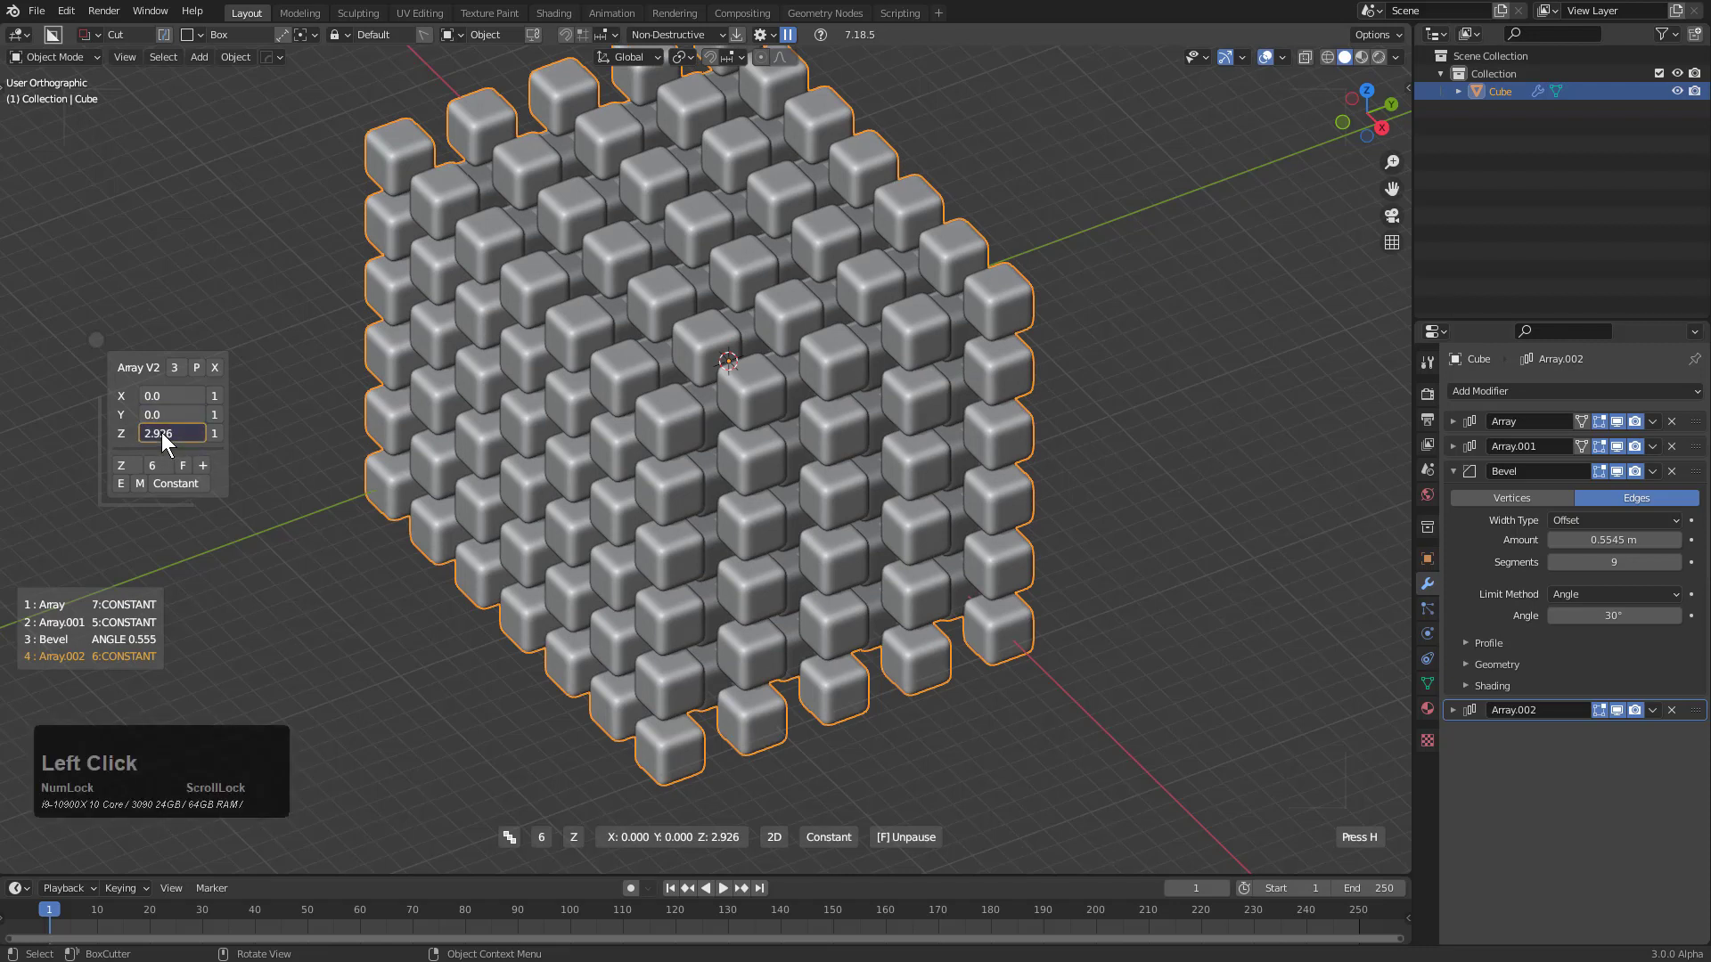
{"action": "type", "text": "2"}
{"action": "key", "text": "KP_Enter"}
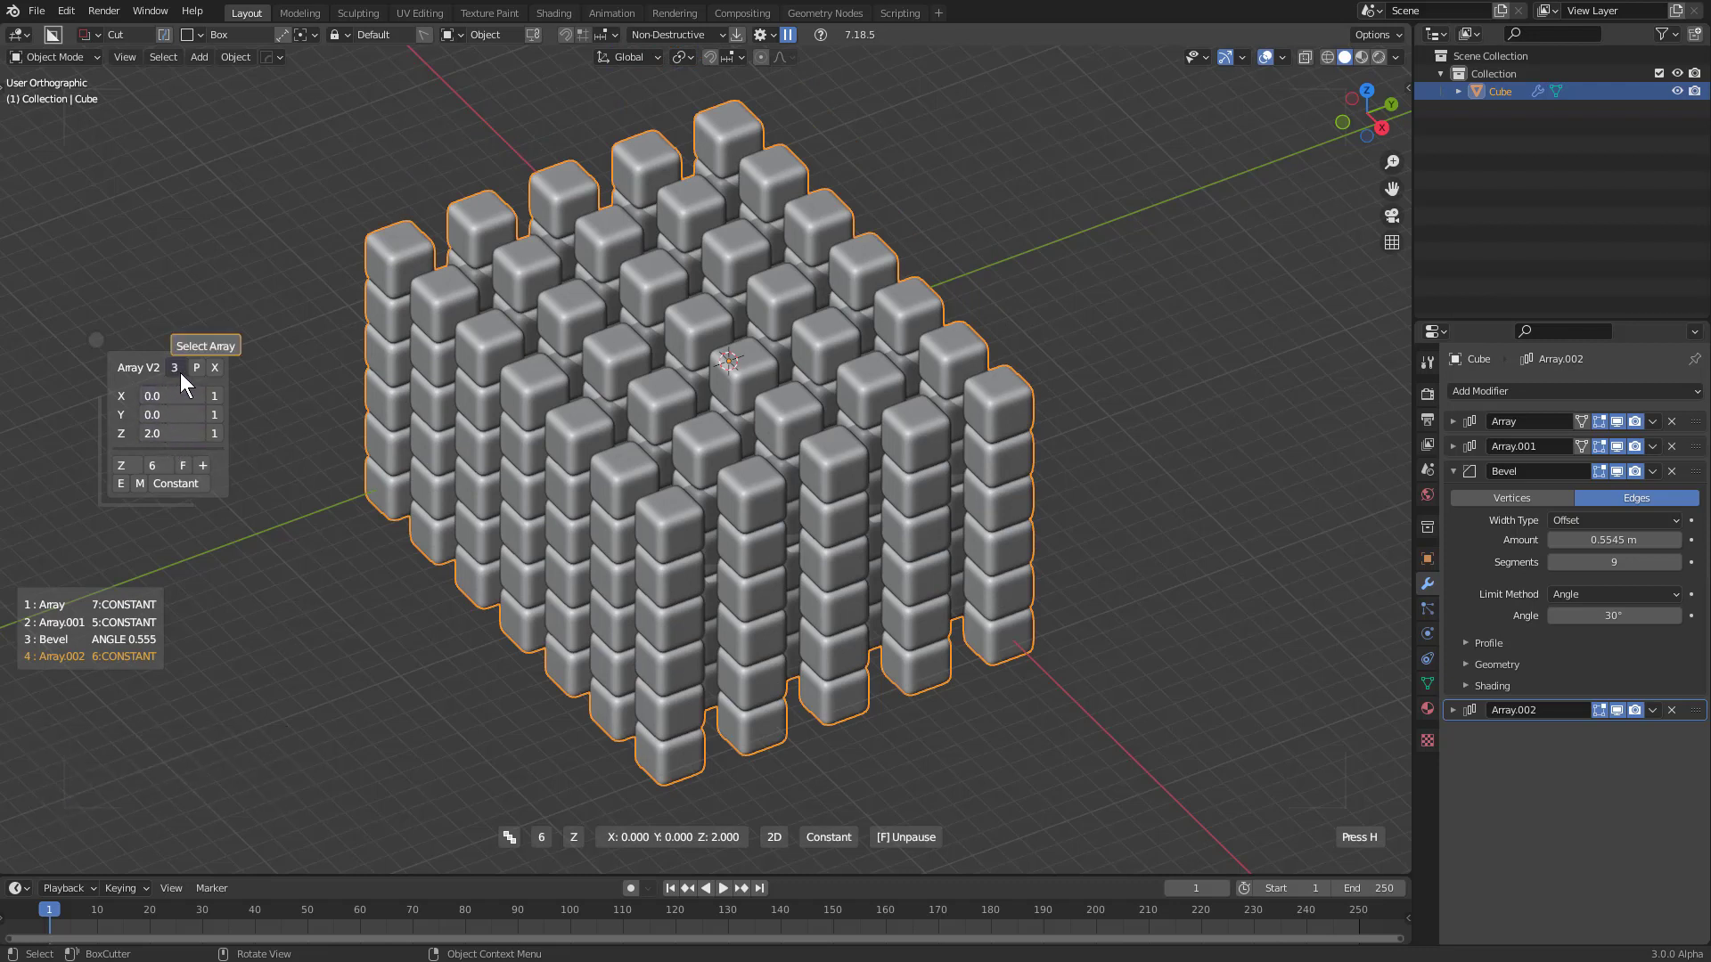
Switch to the second array and set its Y offset to -3.576
{"action": "scroll", "coordinate": [172, 371], "scroll_direction": "up", "scroll_amount": 2}
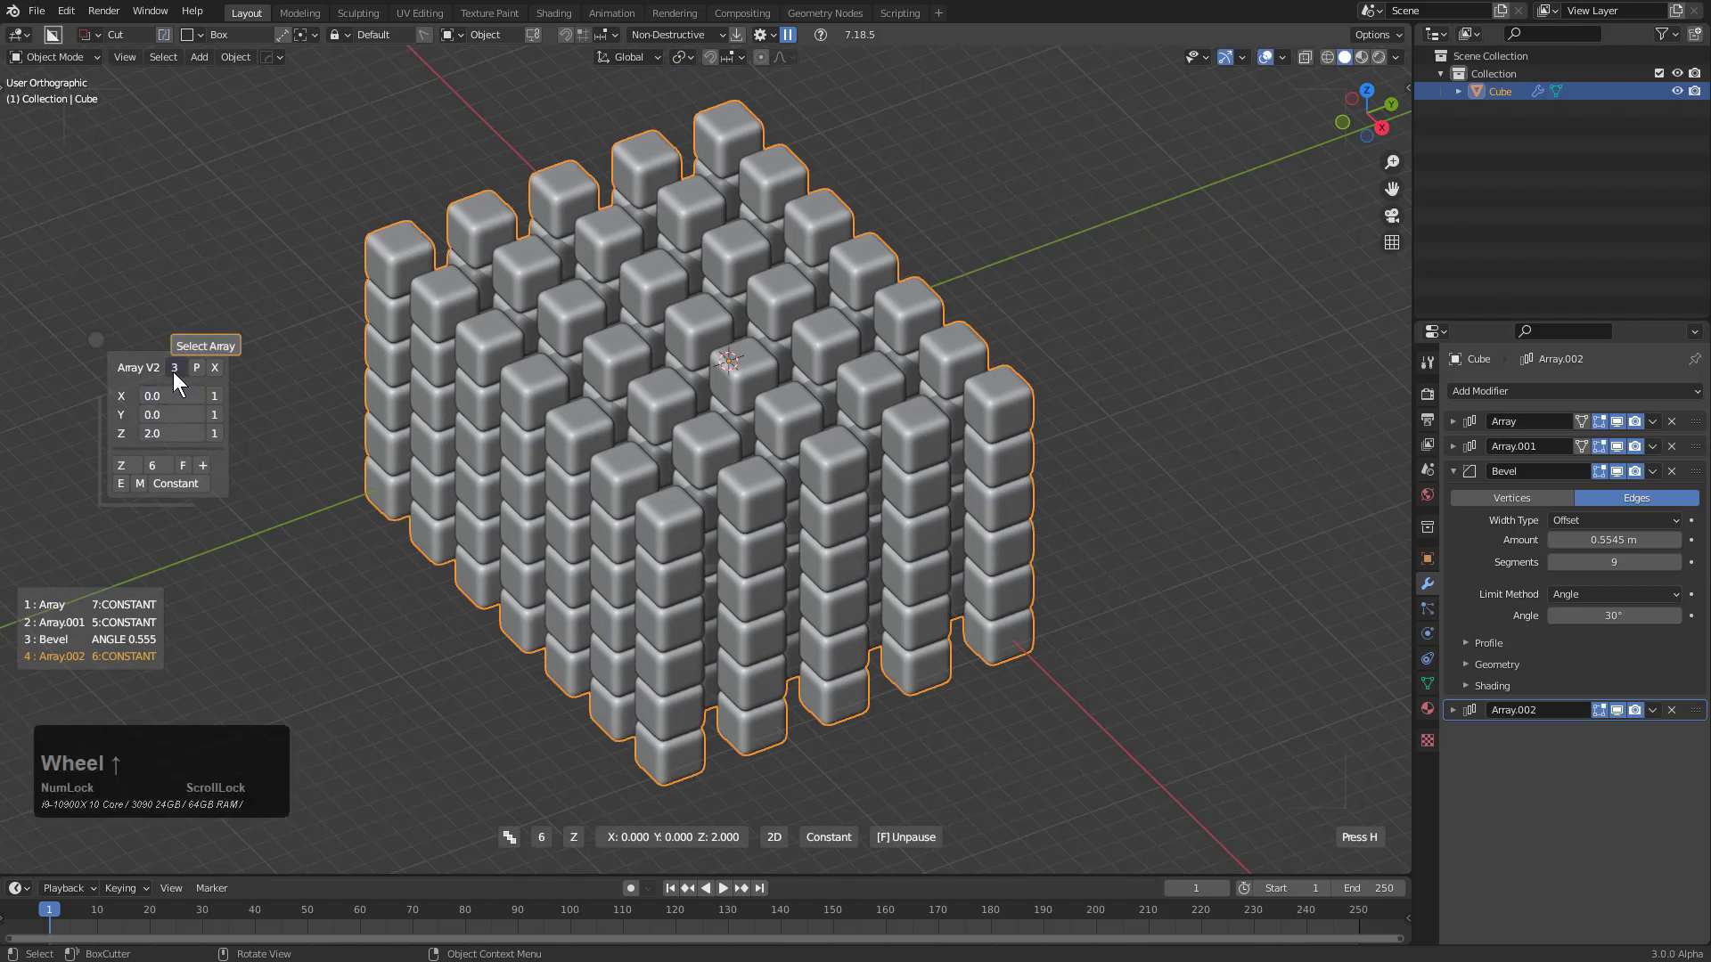
{"action": "scroll", "coordinate": [178, 369], "scroll_direction": "down", "scroll_amount": 1}
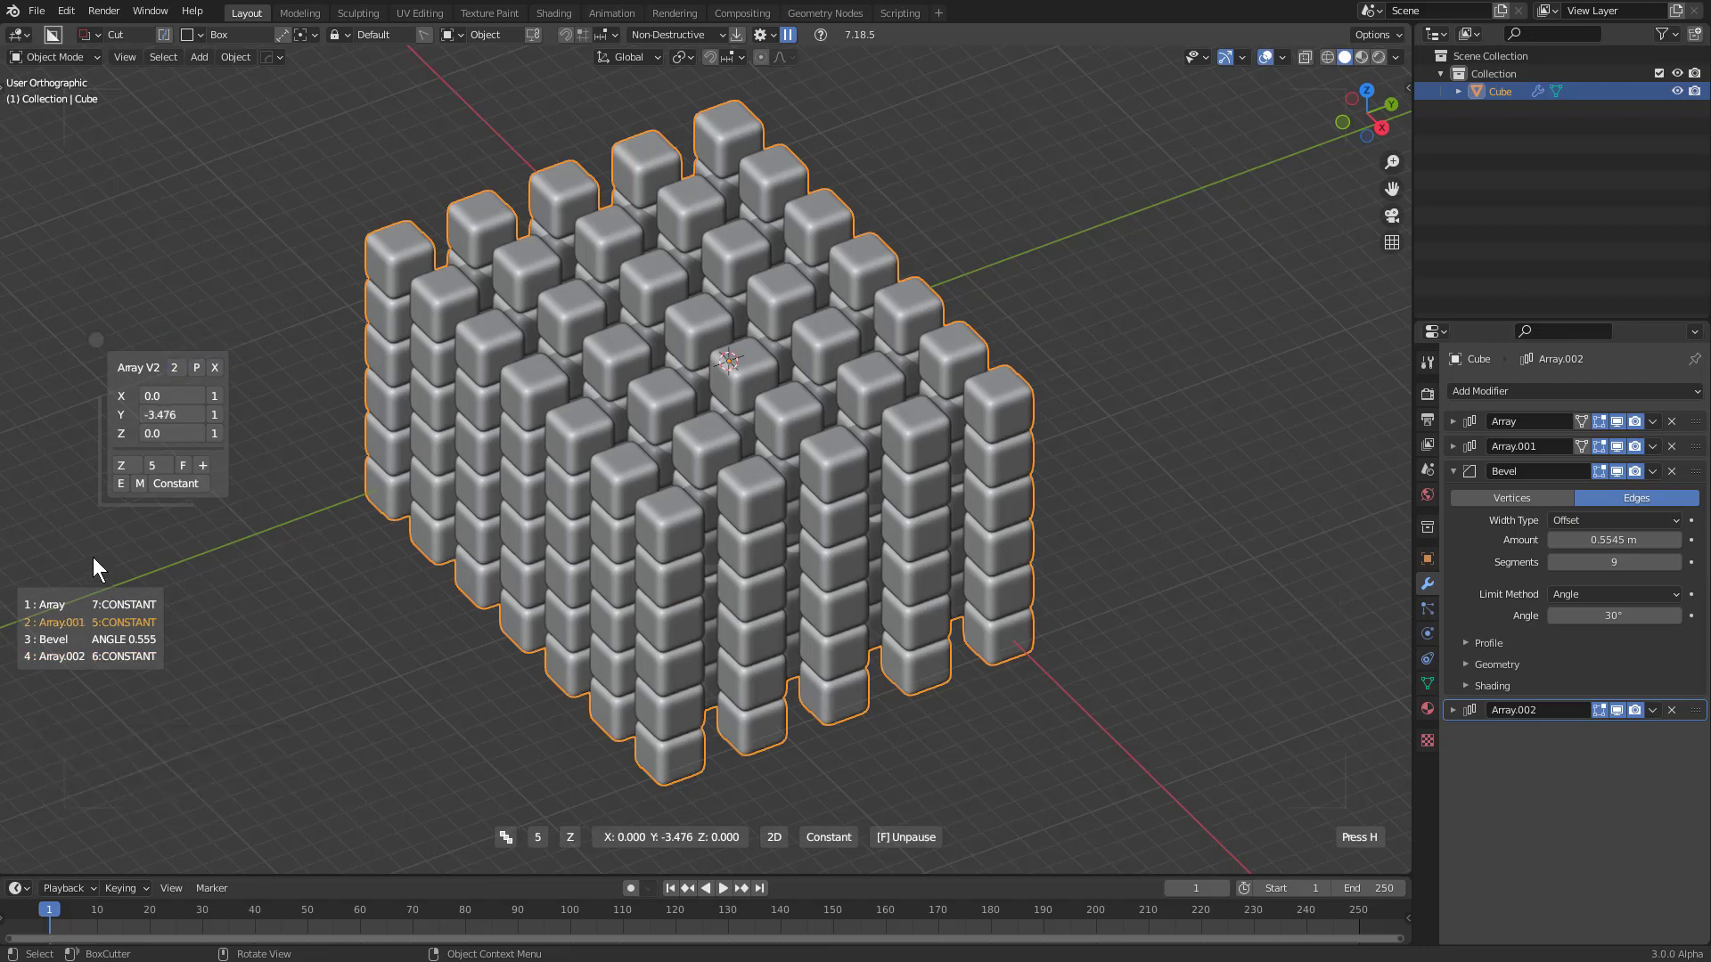
{"action": "scroll", "coordinate": [150, 417], "scroll_direction": "down", "scroll_amount": 3}
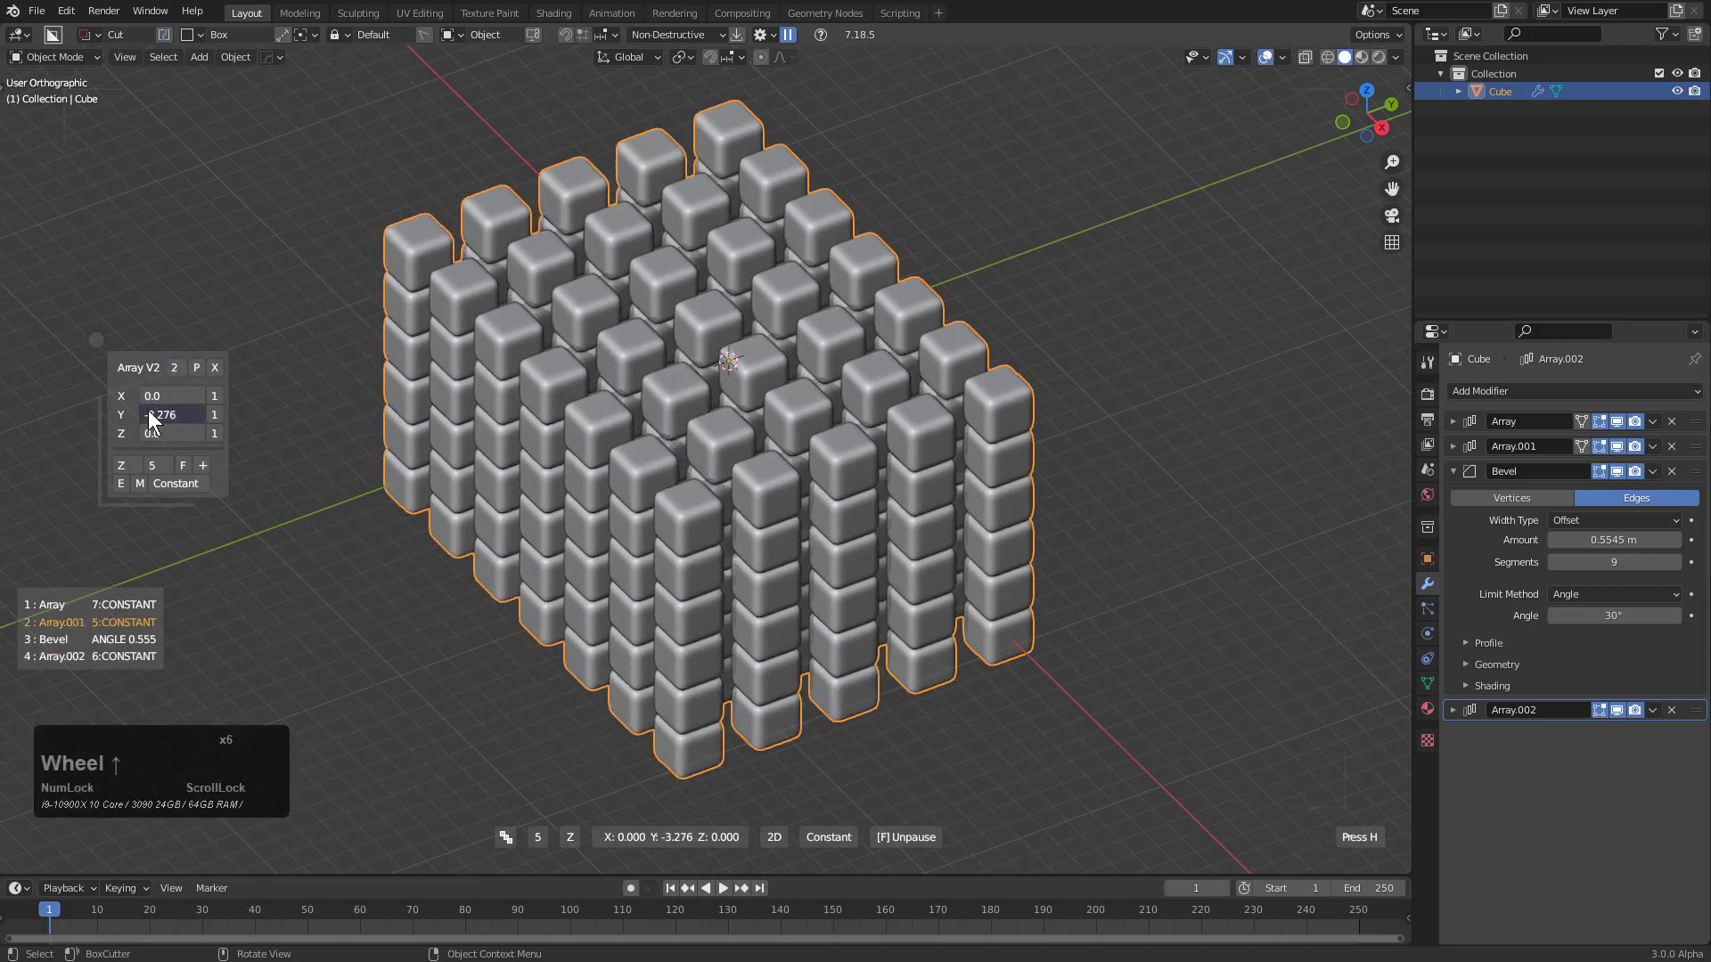
Switch to the first array and set its X offset to 2.916
{"action": "scroll", "coordinate": [169, 369], "scroll_direction": "down", "scroll_amount": 1}
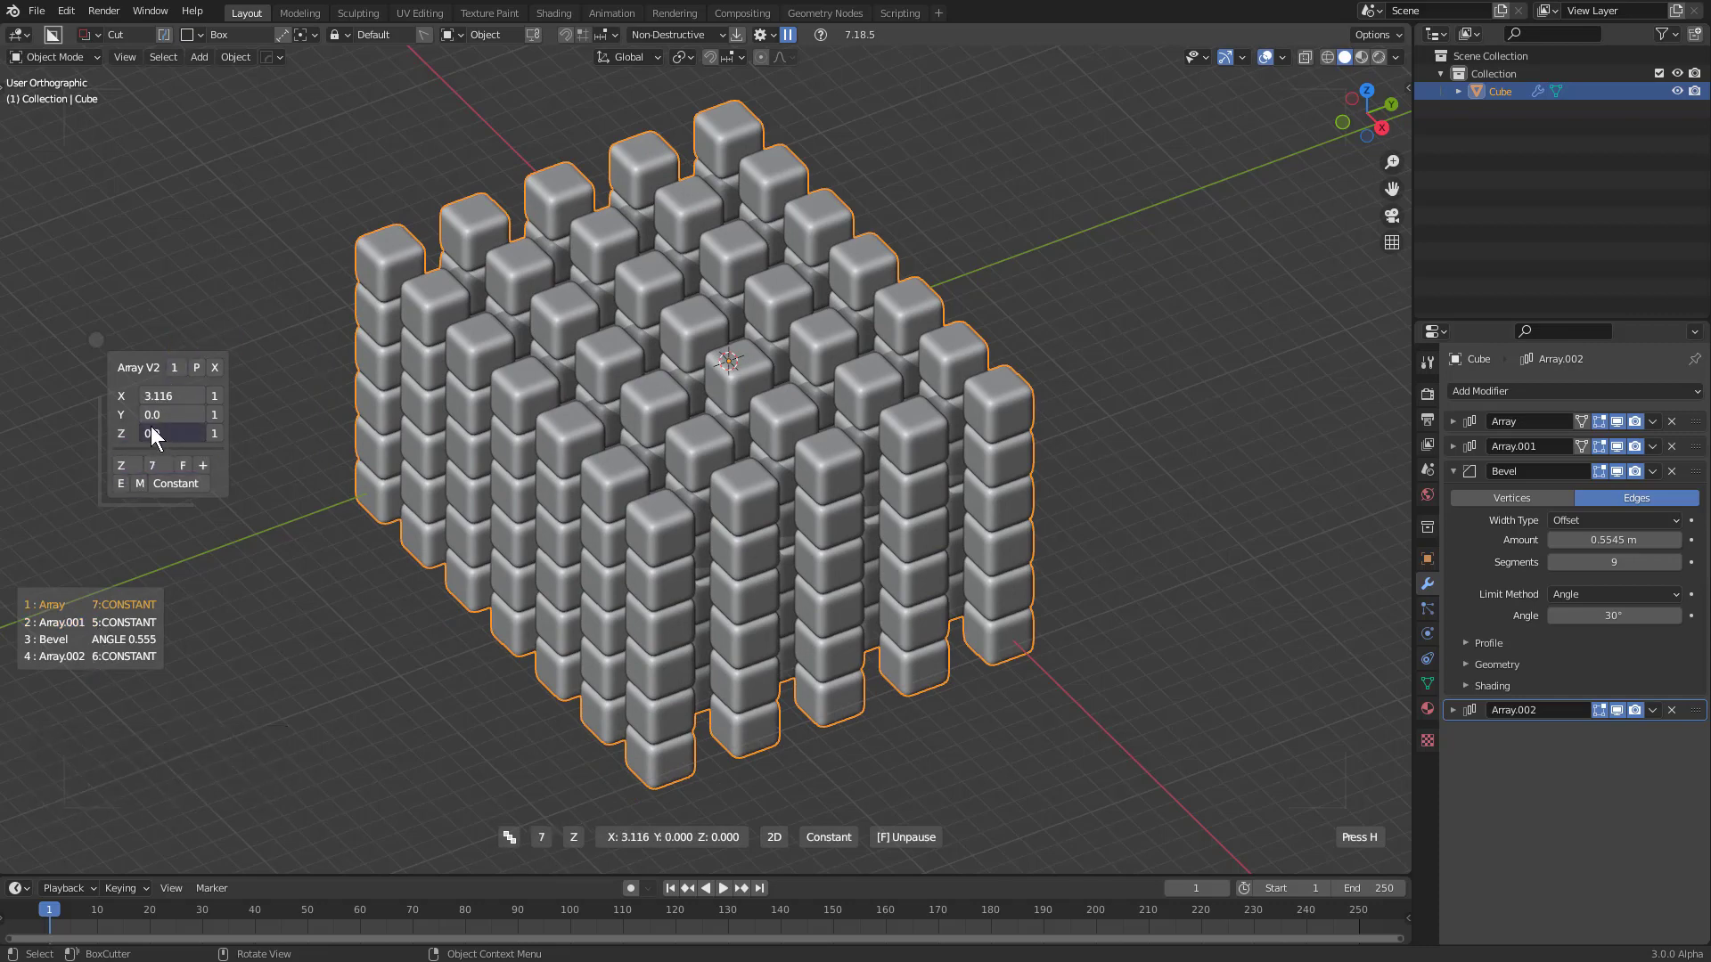
{"action": "scroll", "coordinate": [149, 394], "scroll_direction": "up", "scroll_amount": 4}
{"action": "scroll", "coordinate": [148, 395], "scroll_direction": "down", "scroll_amount": 5}
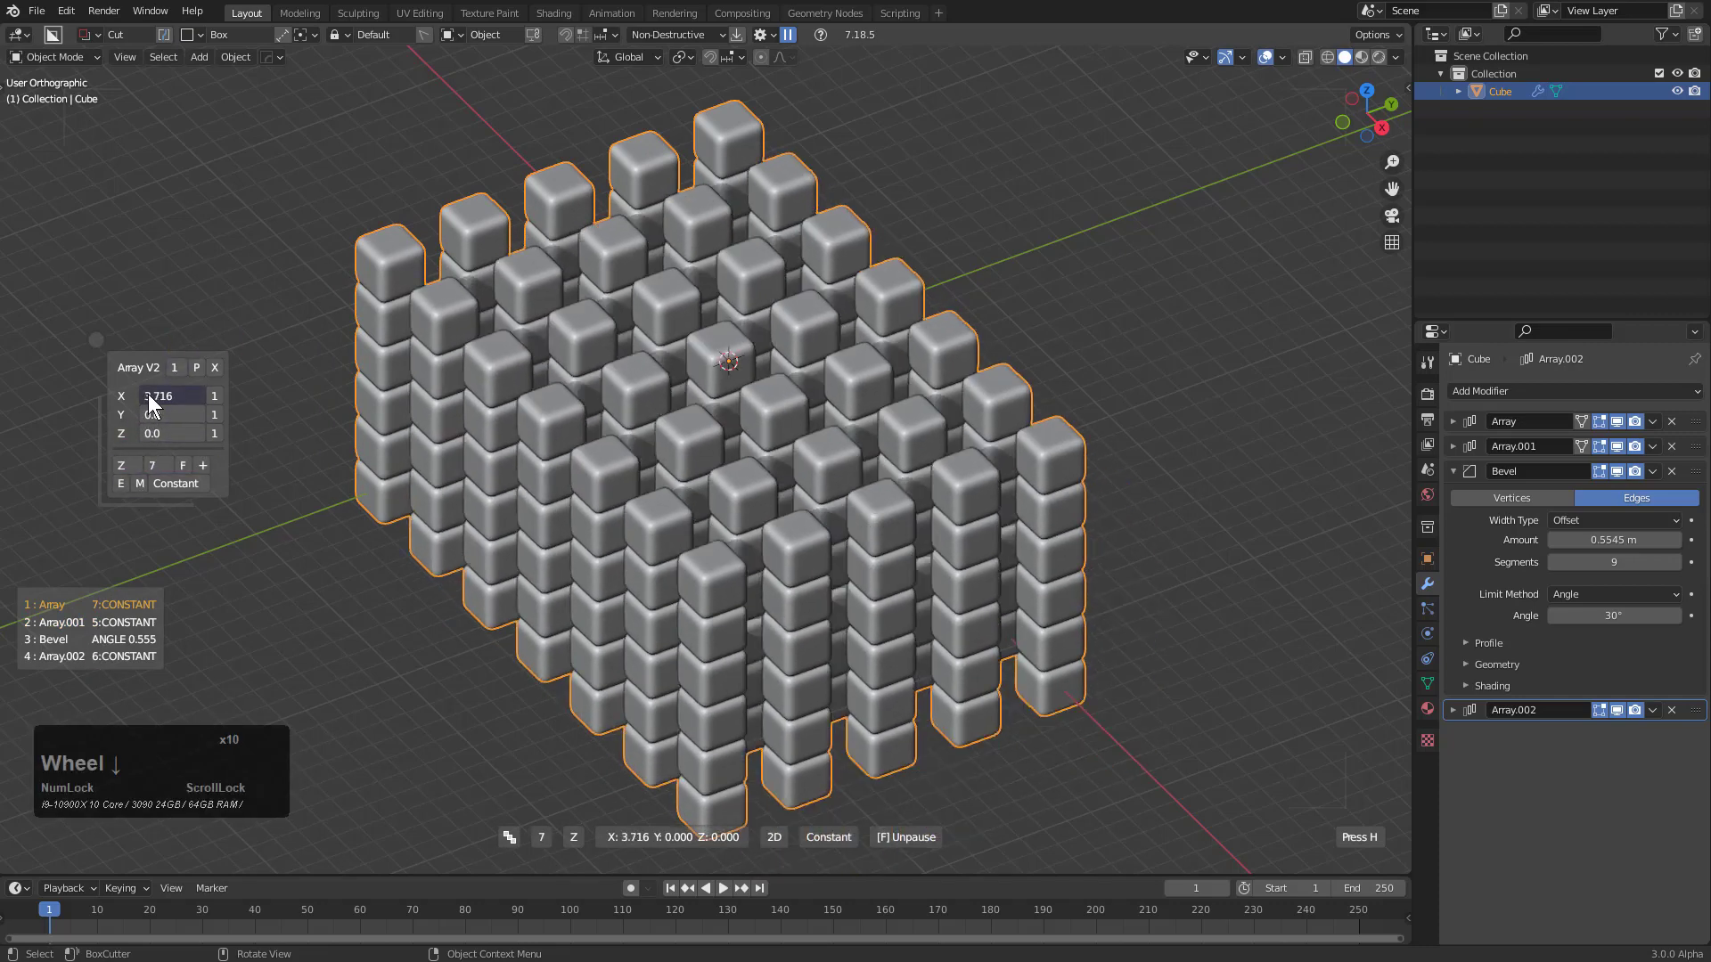
{"action": "scroll", "coordinate": [149, 393], "scroll_direction": "down", "scroll_amount": 1}
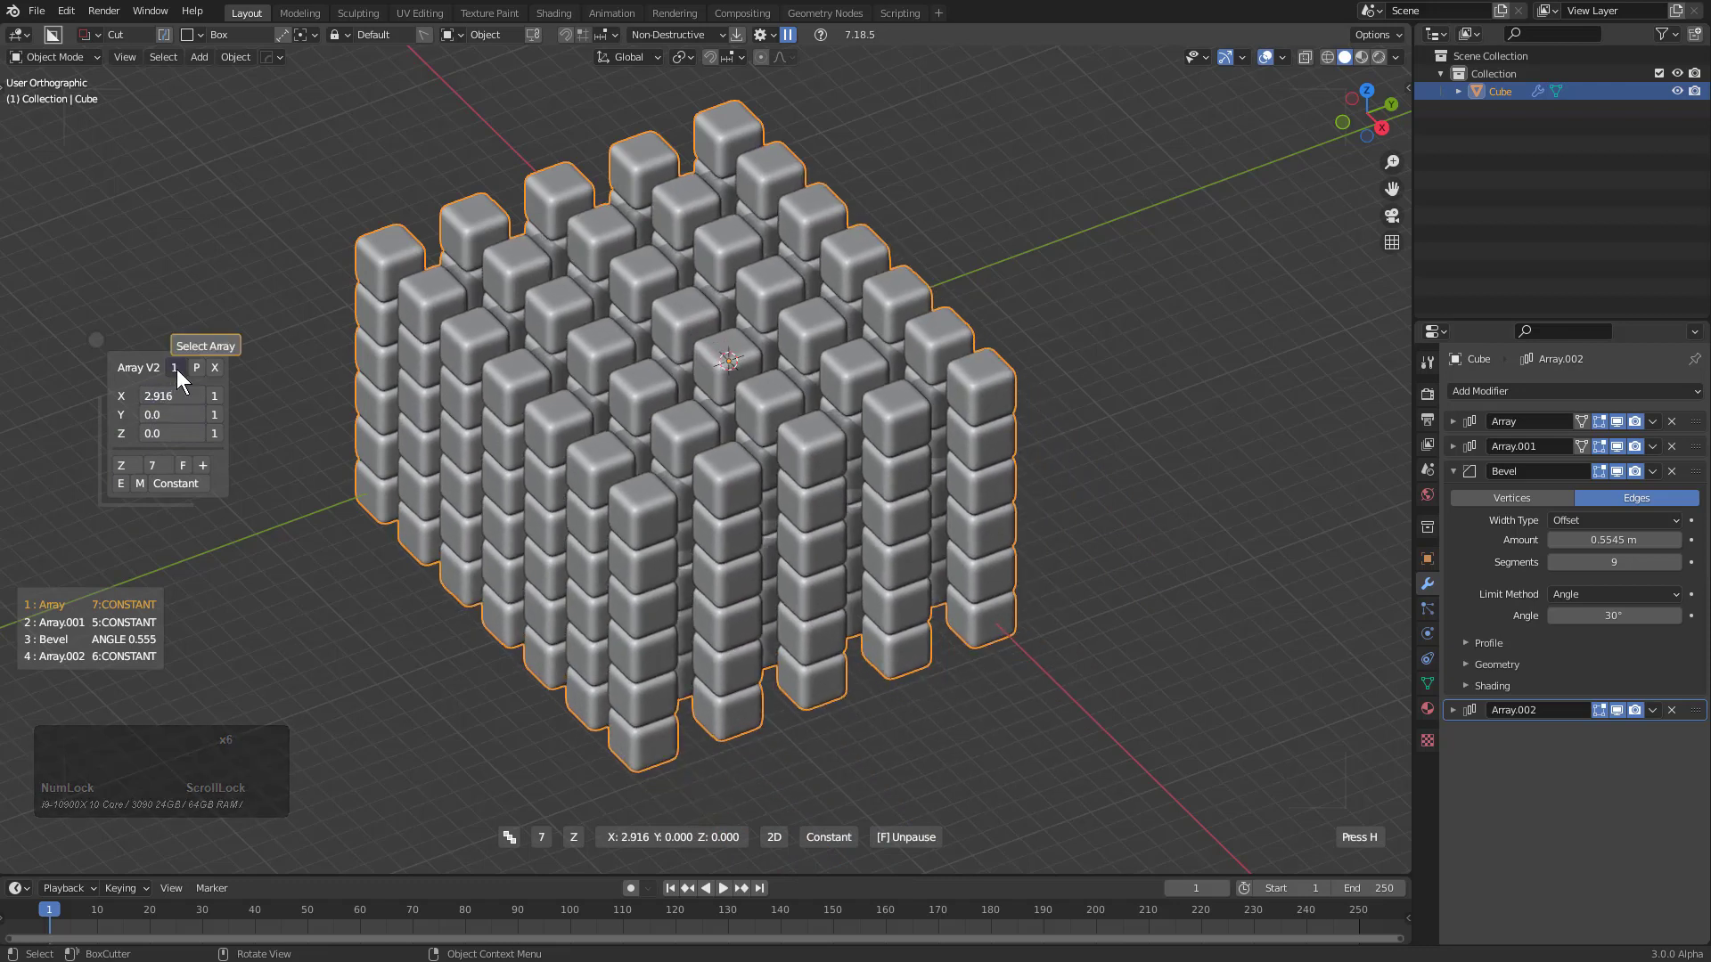
Cycle through the arrays back to the third one and cancel the array adjustments
{"action": "scroll", "coordinate": [176, 370], "scroll_direction": "up", "scroll_amount": 2}
{"action": "scroll", "coordinate": [176, 369], "scroll_direction": "down", "scroll_amount": 3}
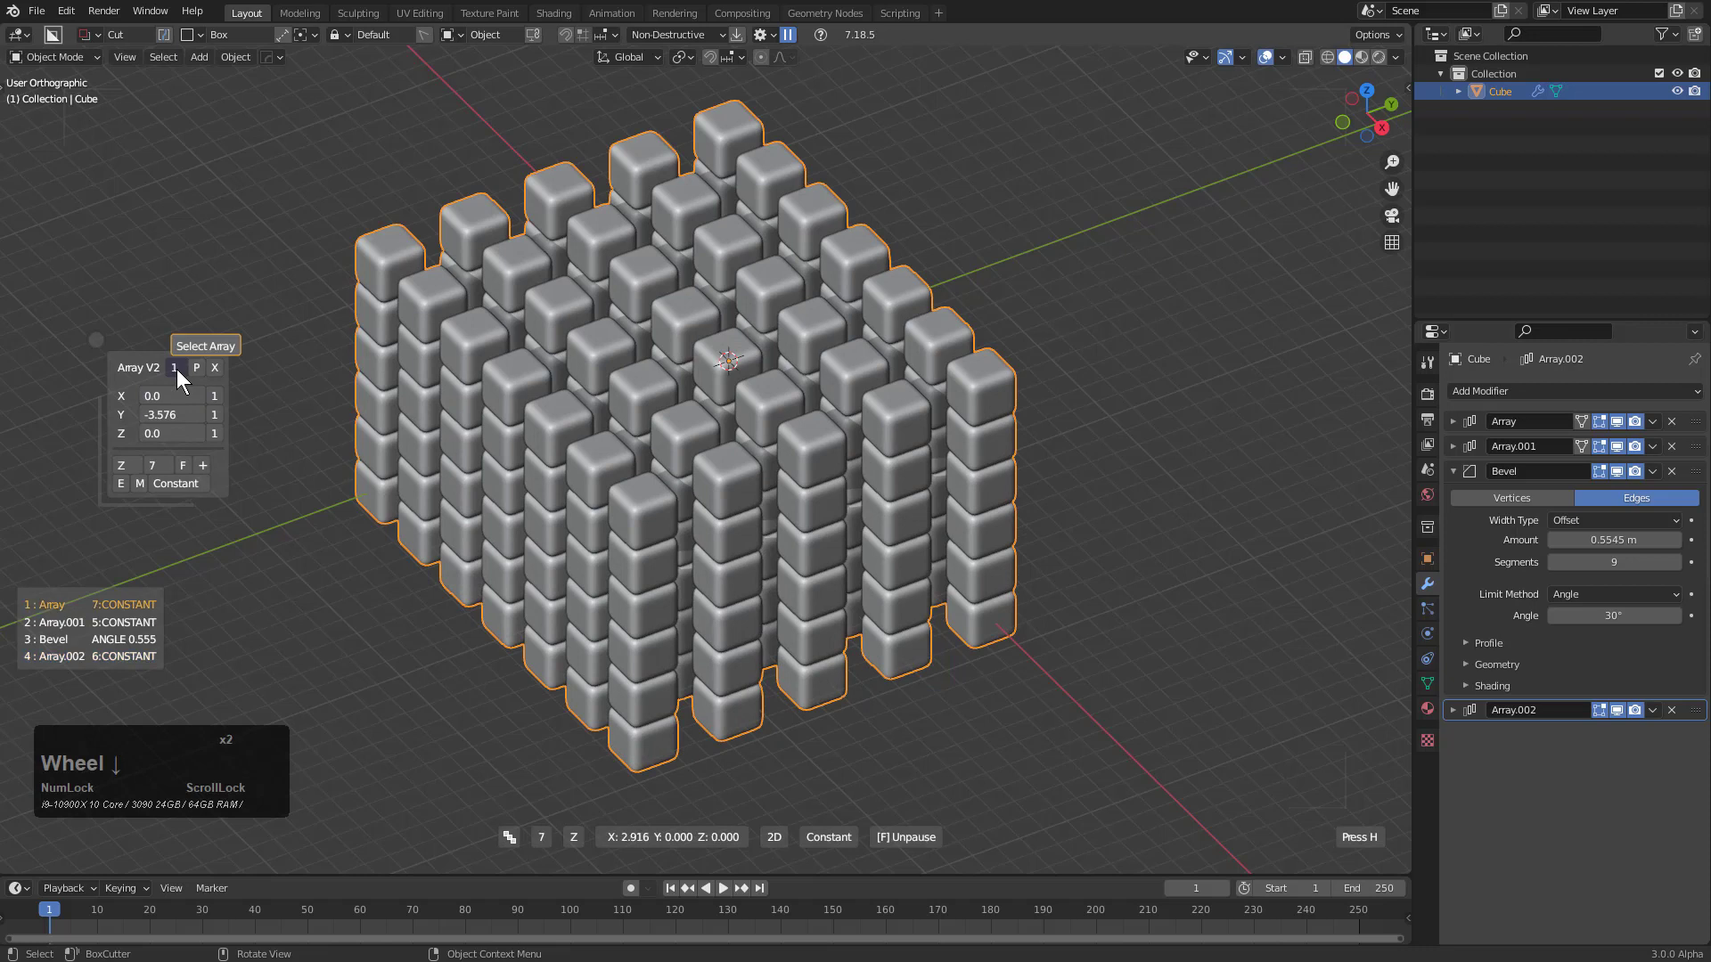
{"action": "scroll", "coordinate": [177, 369], "scroll_direction": "up", "scroll_amount": 2}
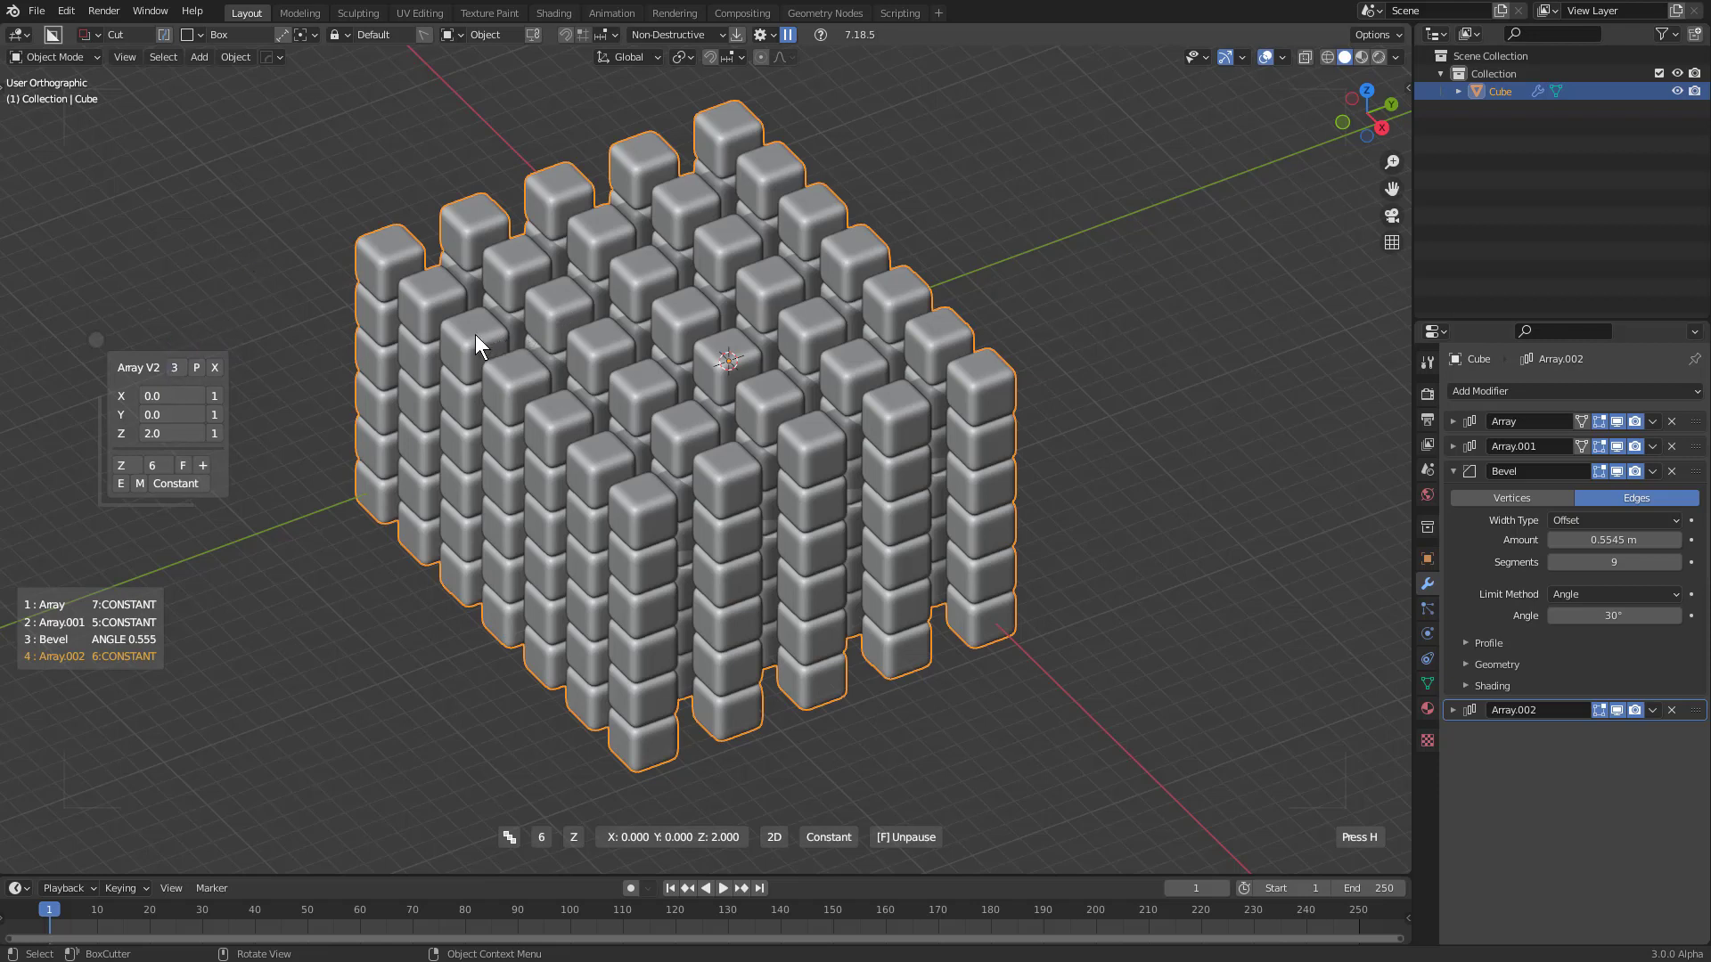
{"action": "right_click", "coordinate": [424, 282]}
Delete the arrayed block of cubes and add a new cube at the origin
{"action": "middle_click_drag", "start_coordinate": [610, 298], "coordinate": [622, 328]}
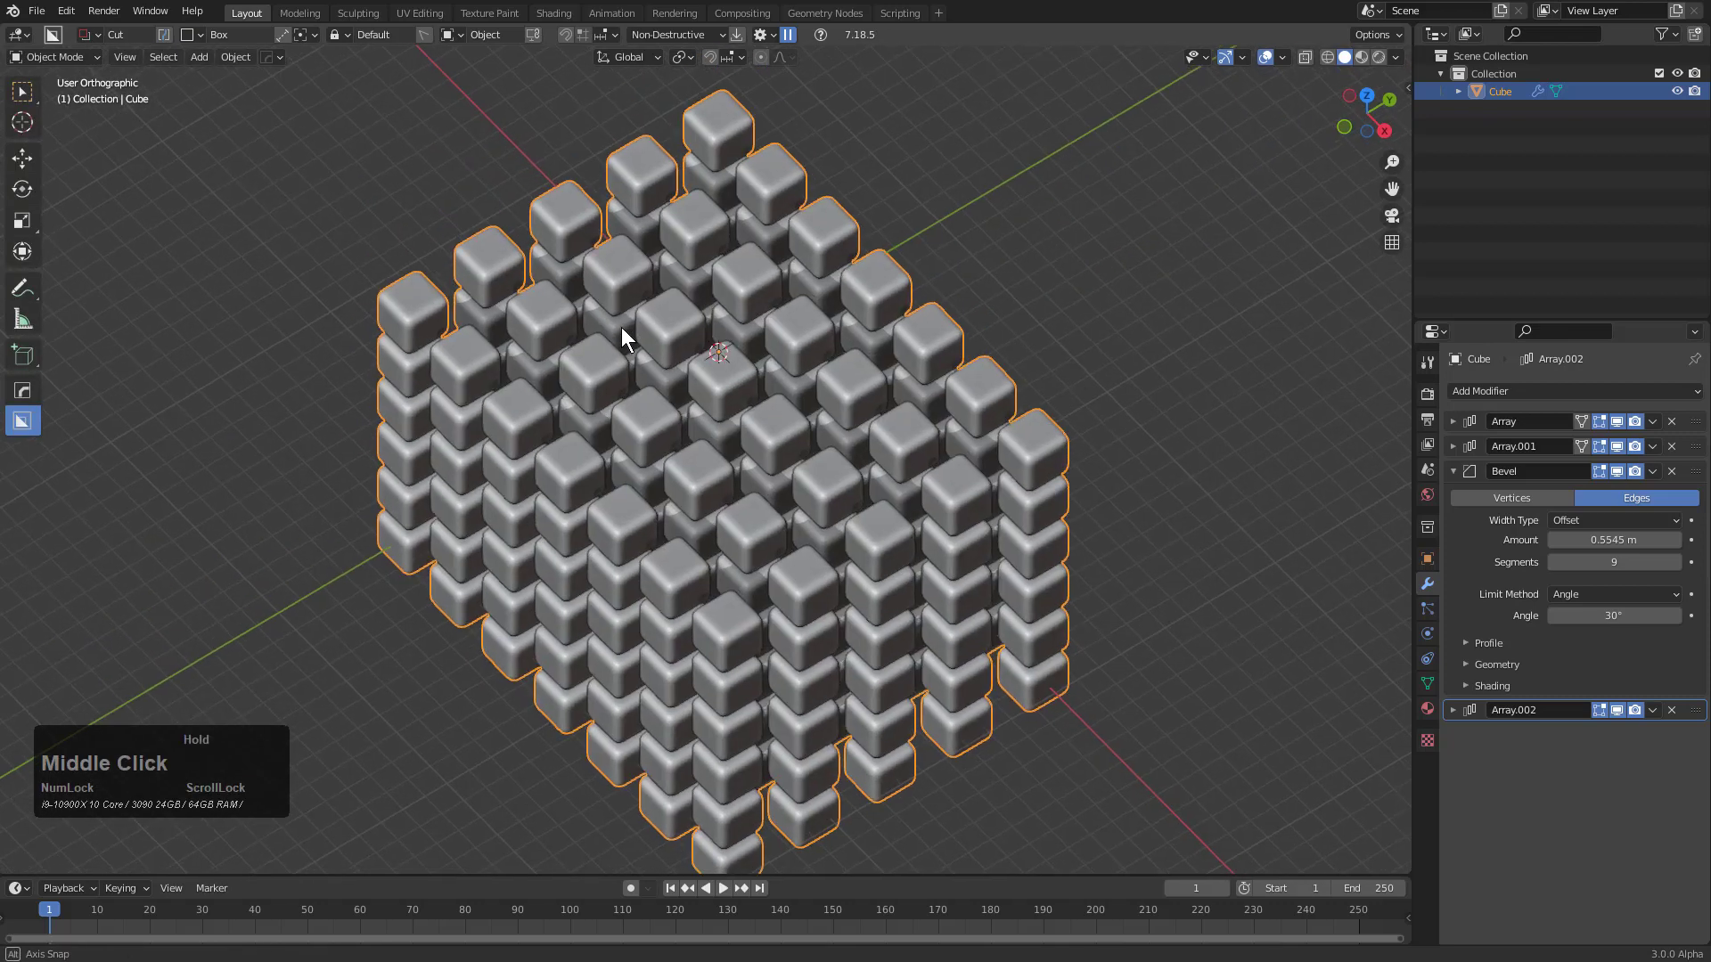
{"action": "left_click", "coordinate": [617, 319]}
{"action": "scroll", "coordinate": [908, 360], "scroll_direction": "down", "scroll_amount": 2}
{"action": "middle_click_drag", "start_coordinate": [908, 361], "coordinate": [907, 358]}
{"action": "key", "text": "shift+a"}
{"action": "mouse_move", "coordinate": [876, 350]}
{"action": "left_click", "coordinate": [963, 369]}
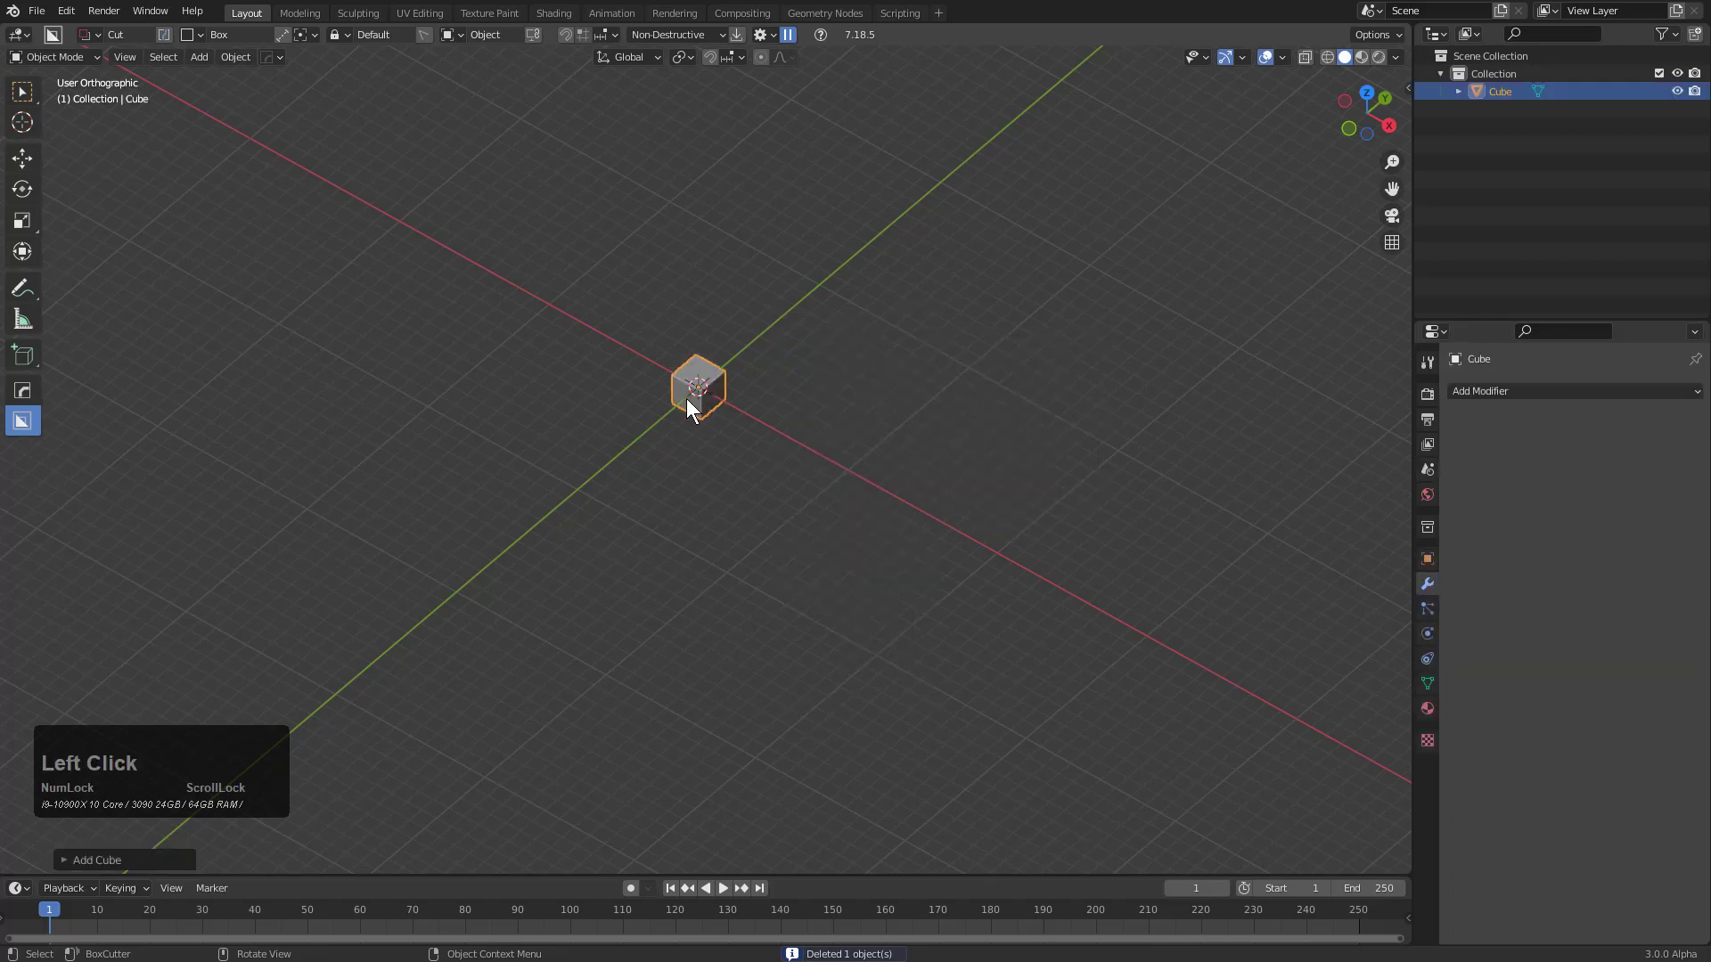
Add an Array V2 modifier to the new cube along X with a count of 7 and a spacing of about 3.06
{"action": "scroll", "coordinate": [752, 393], "scroll_direction": "up", "scroll_amount": 2}
{"action": "middle_click_drag", "start_coordinate": [687, 409], "coordinate": [651, 437]}
{"action": "scroll", "coordinate": [597, 354], "scroll_direction": "down", "scroll_amount": 2}
{"action": "key", "text": "q"}
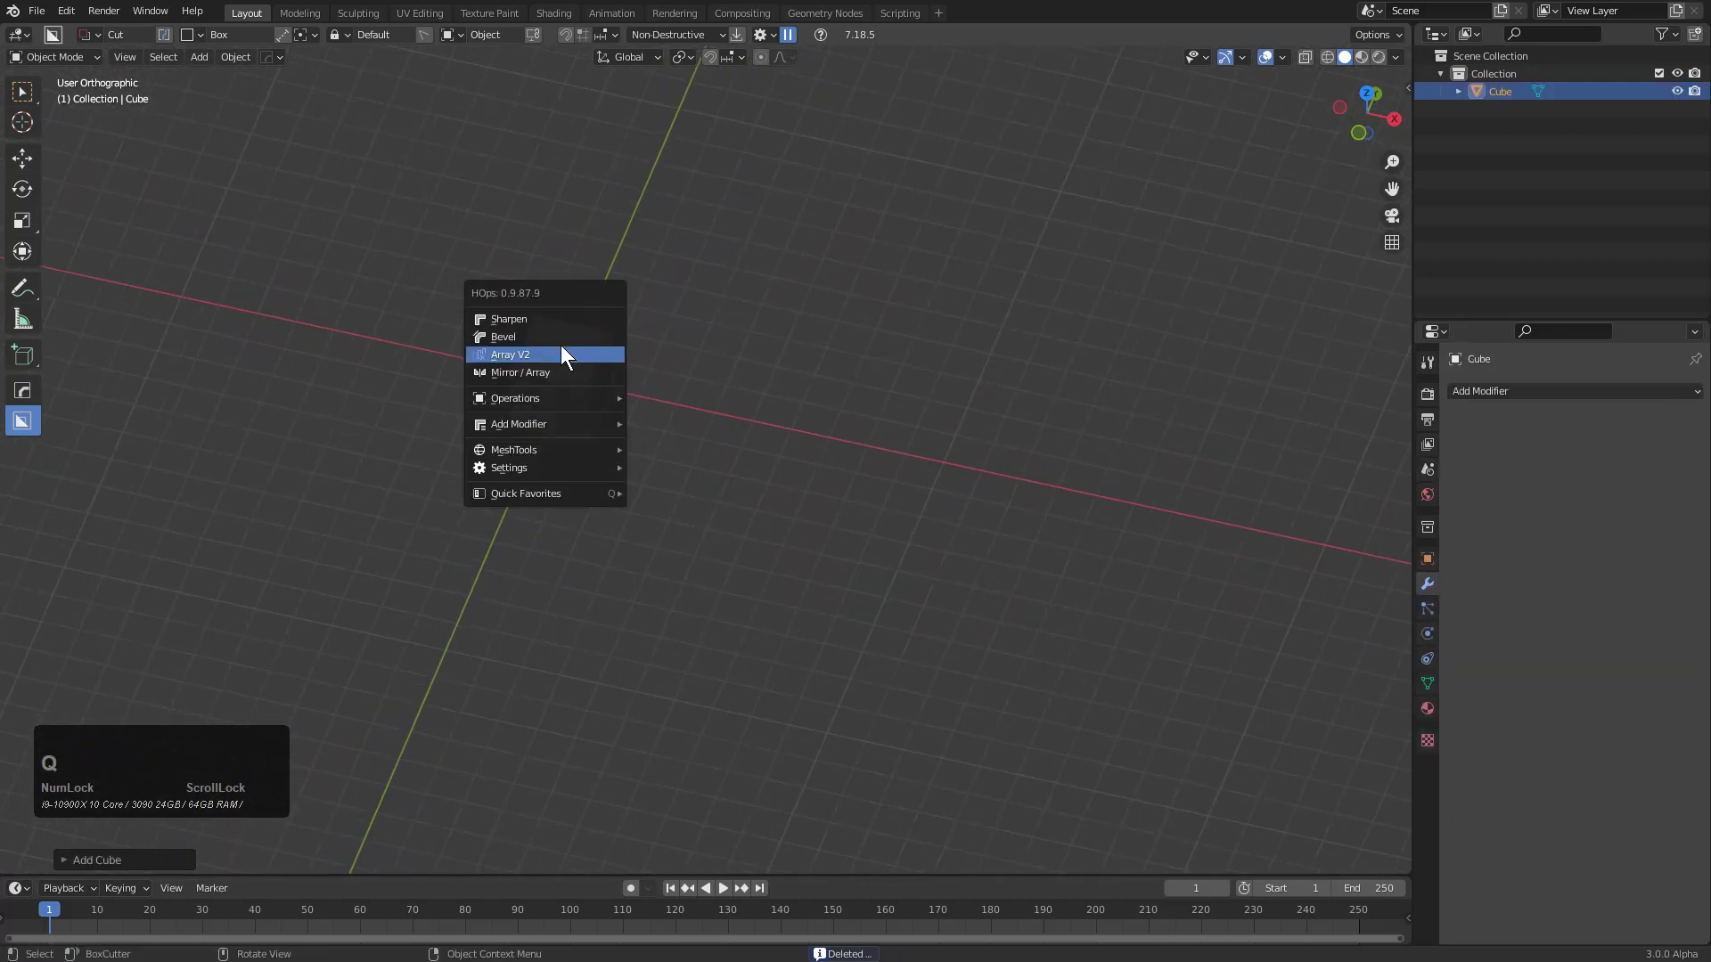
{"action": "left_click", "coordinate": [560, 346]}
{"action": "scroll", "coordinate": [1139, 446], "scroll_direction": "up", "scroll_amount": 5}
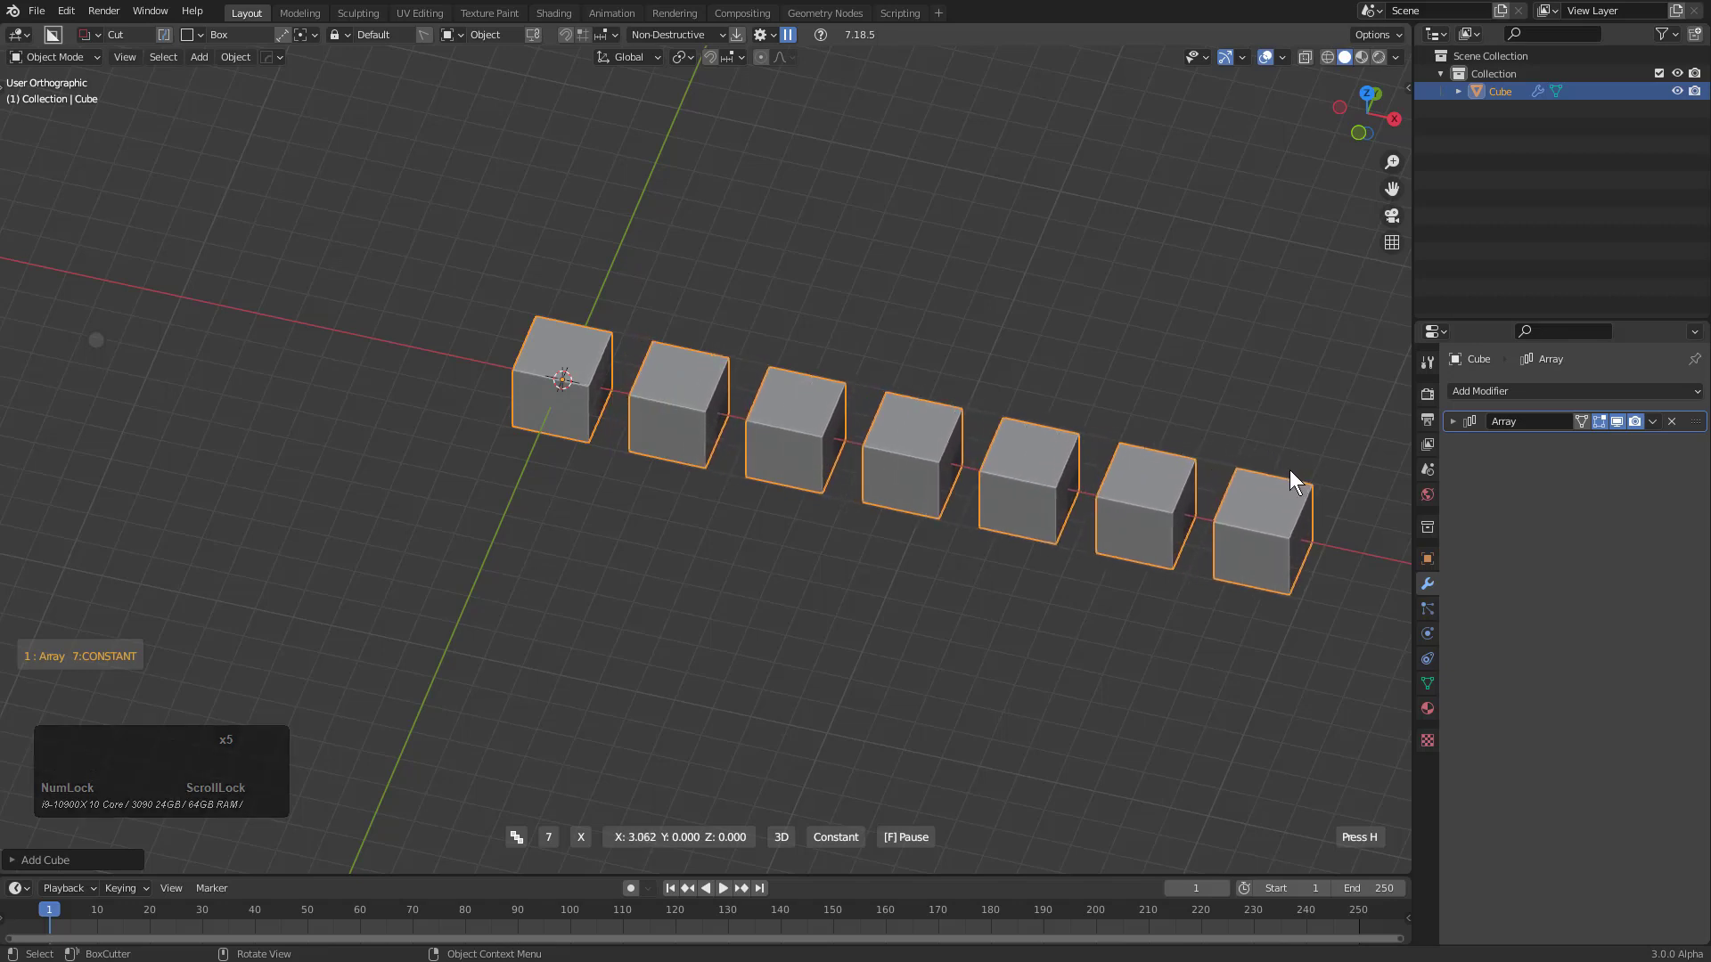
Snap the array's X offset to one cube length, 2.000, and pause the interactive adjustment
{"action": "key", "text": "1"}
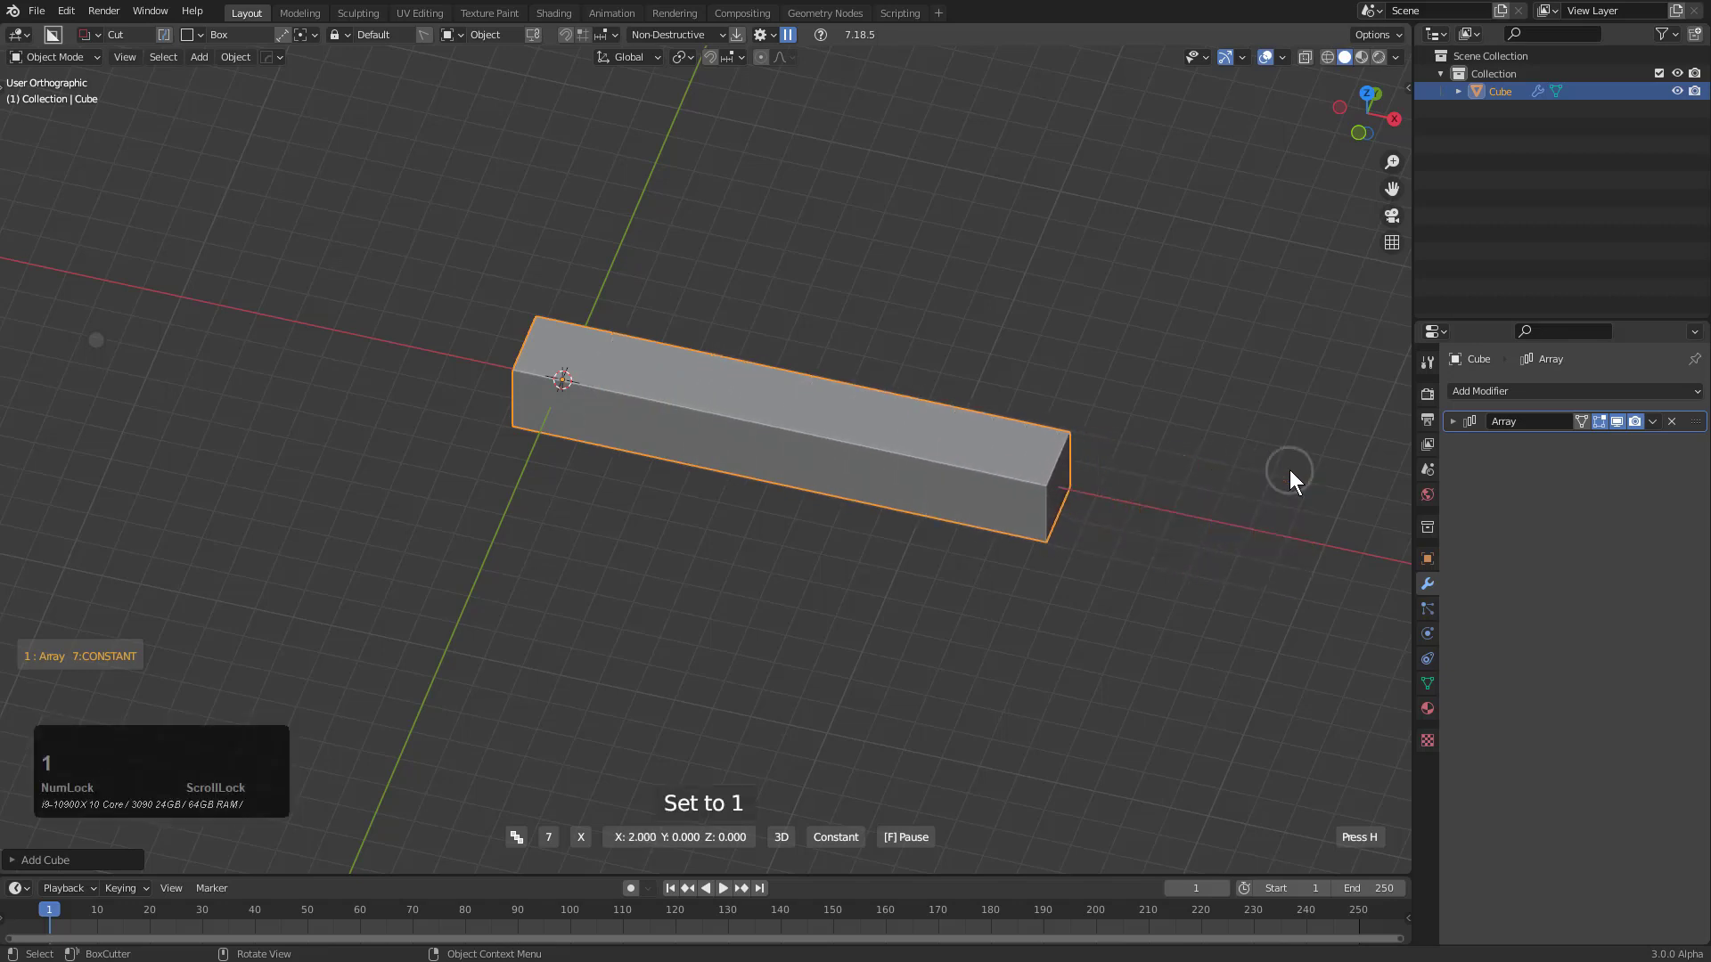
{"action": "key", "text": "1"}
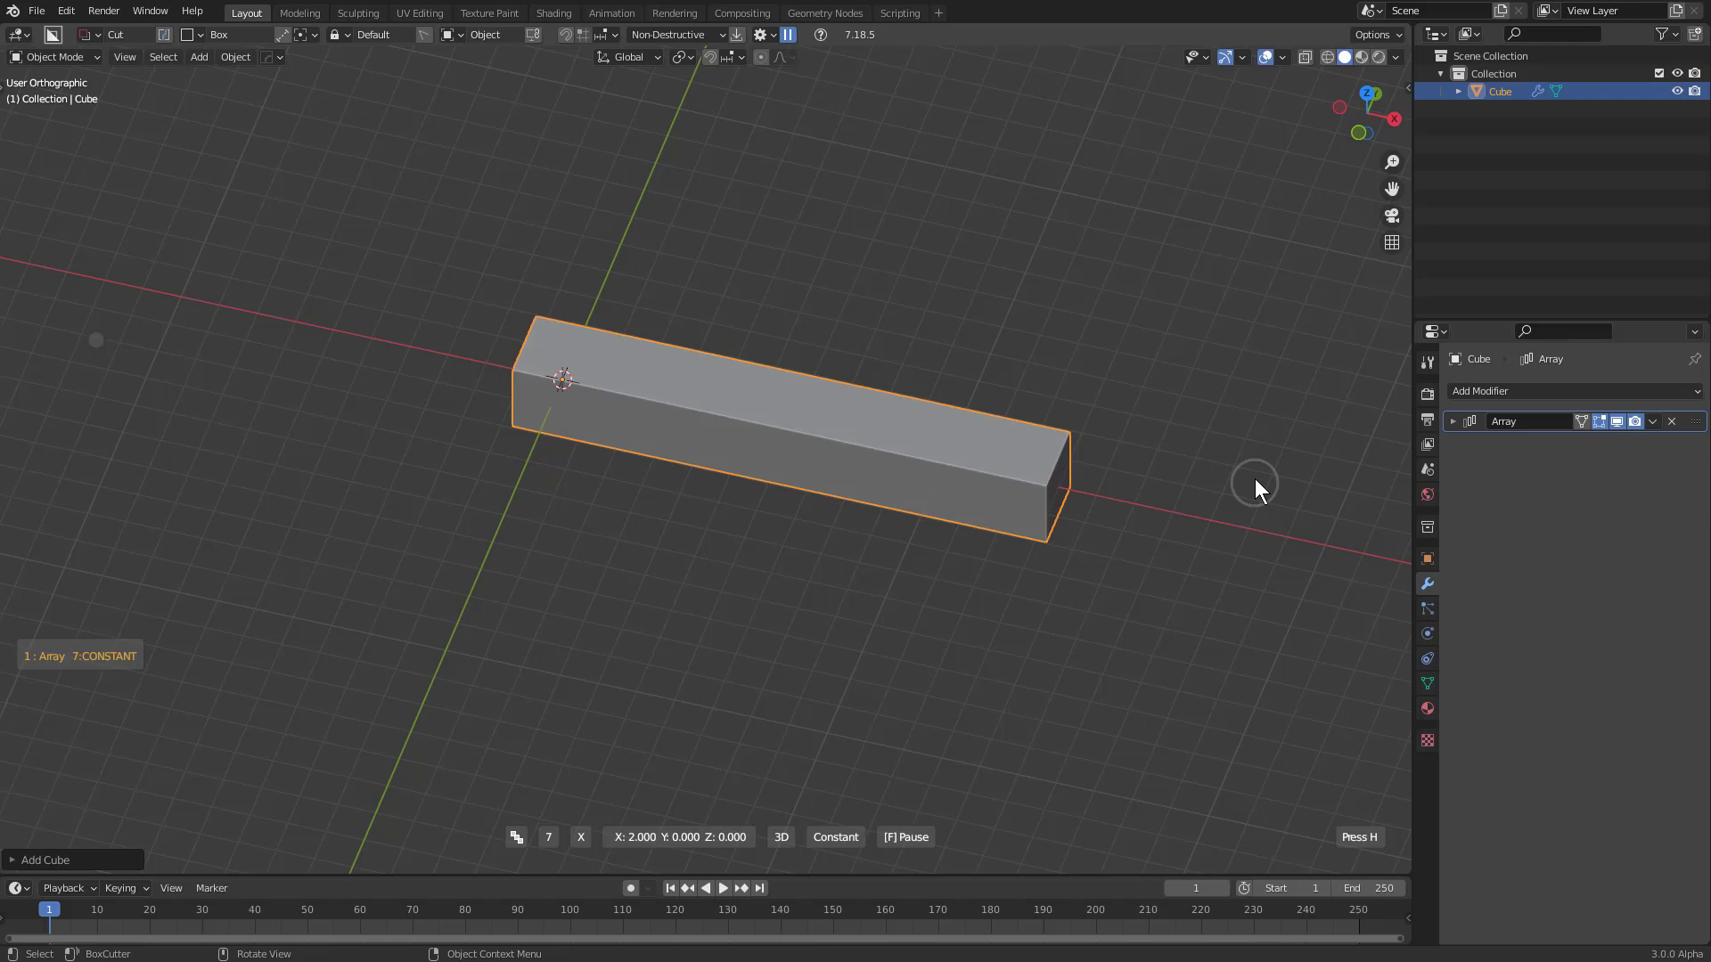
{"action": "key", "text": "f"}
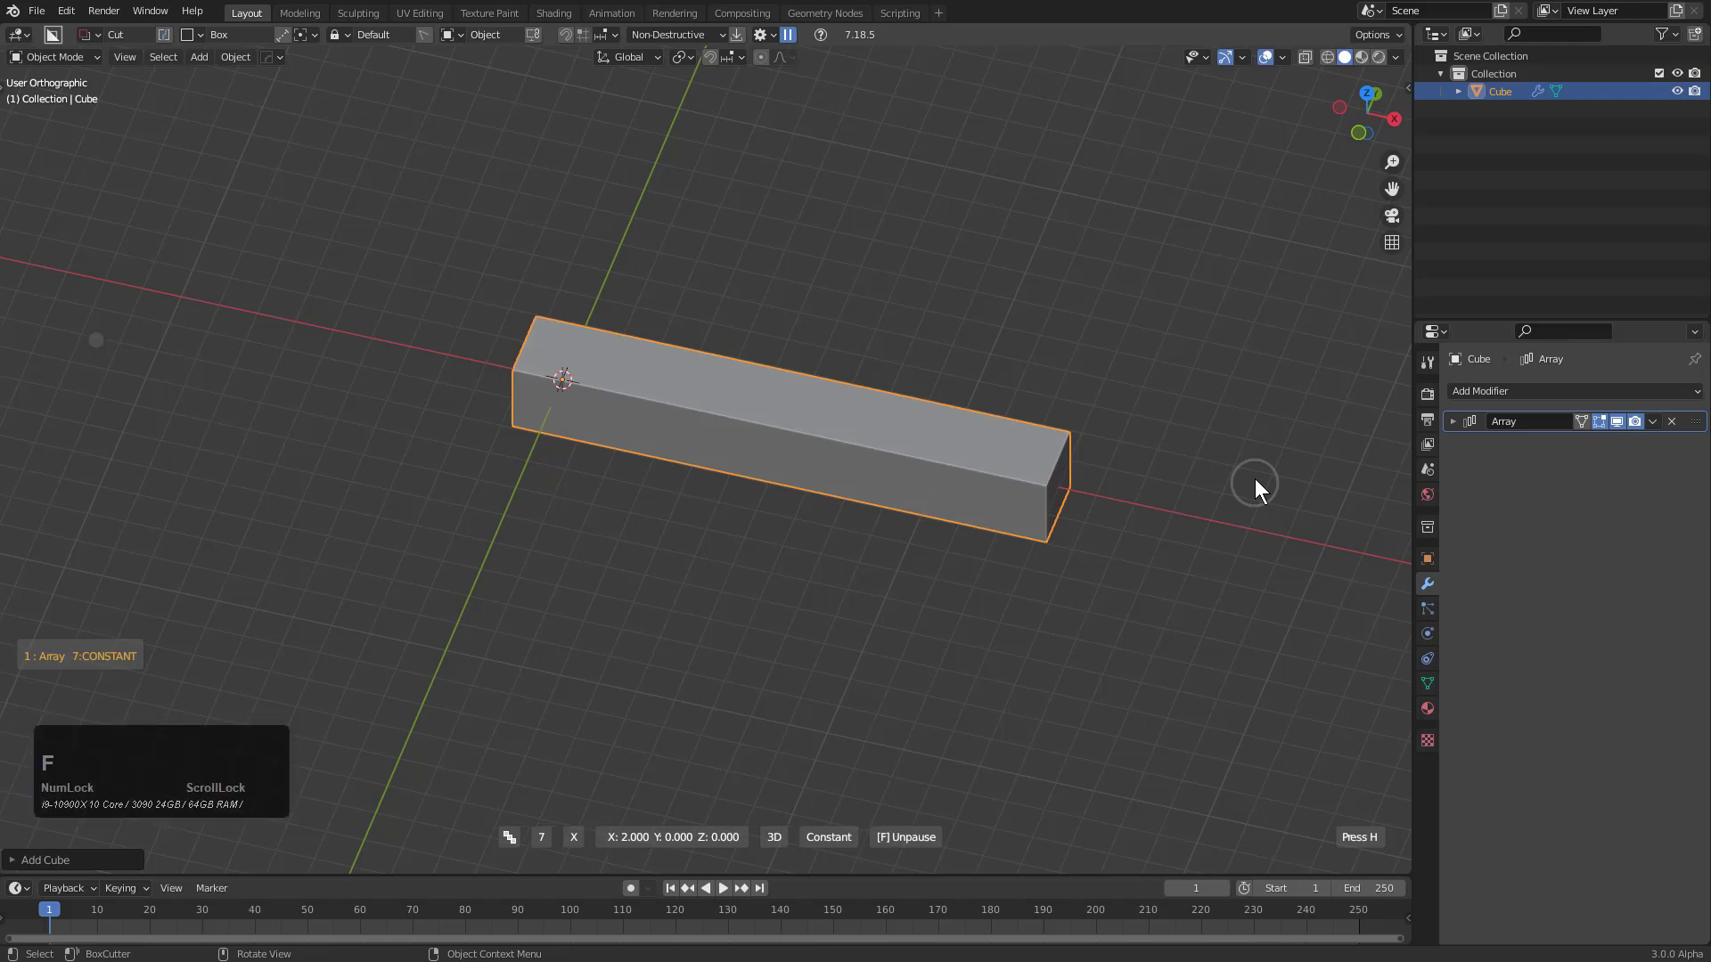
Flip the array to the negative X direction with an offset of -2.000
{"action": "key", "text": "shift"}
{"action": "key", "text": "shift+1"}
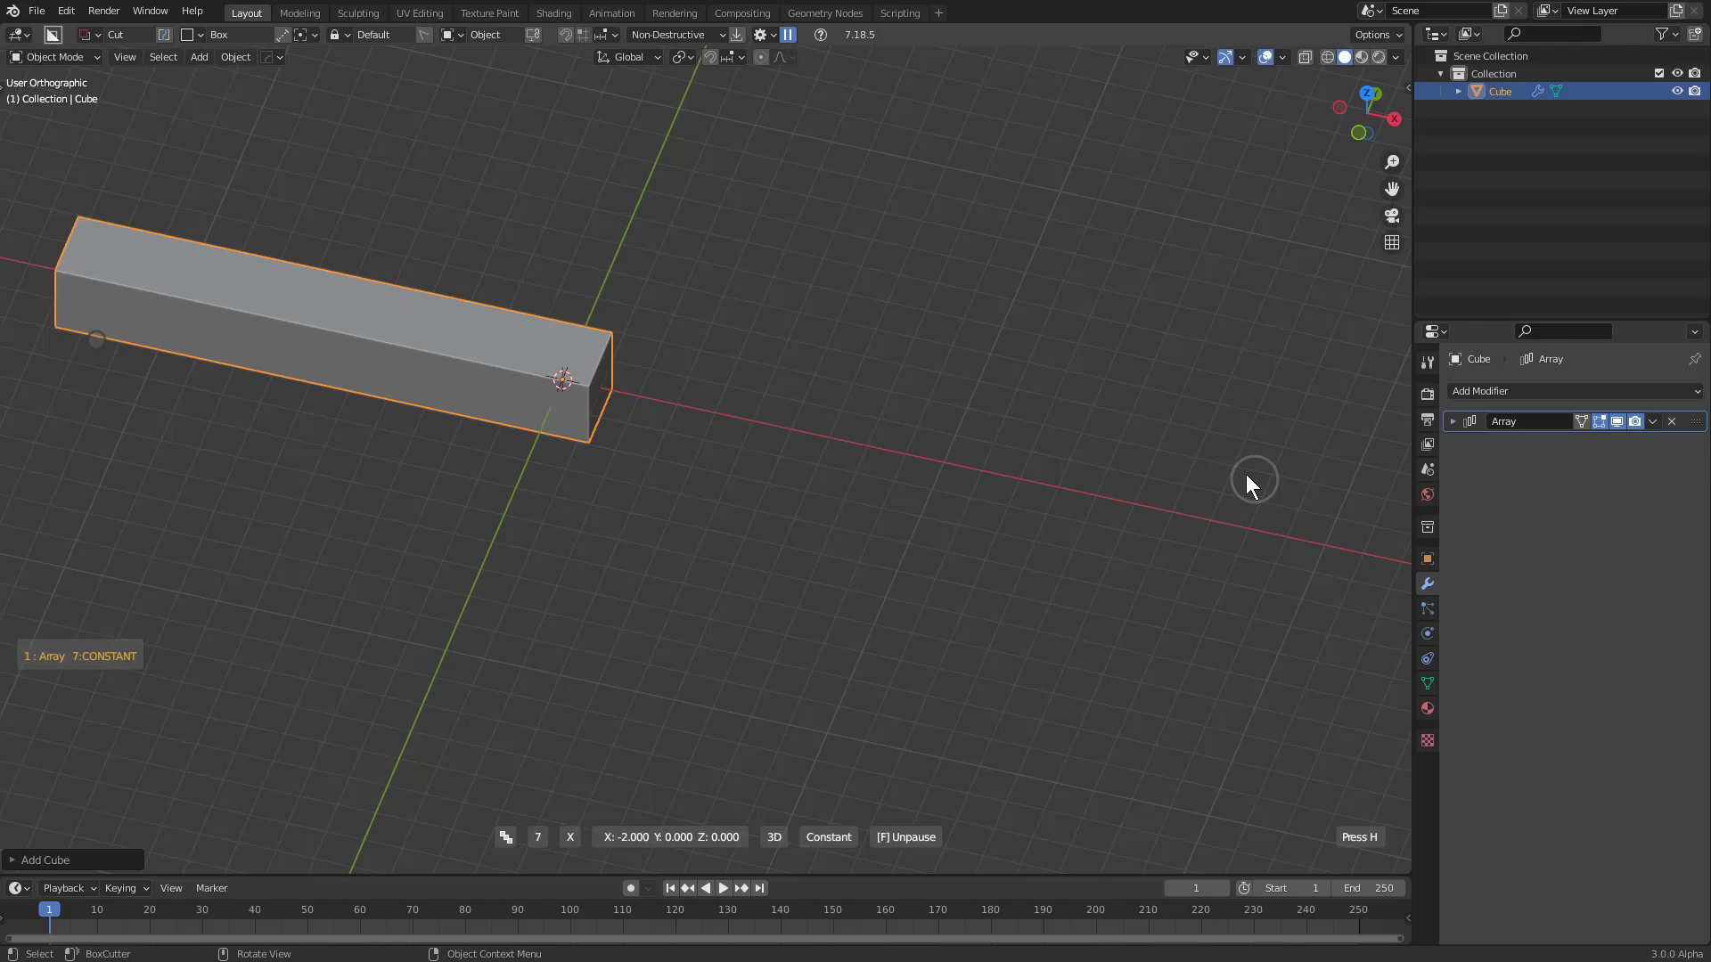
{"action": "key", "text": "1"}
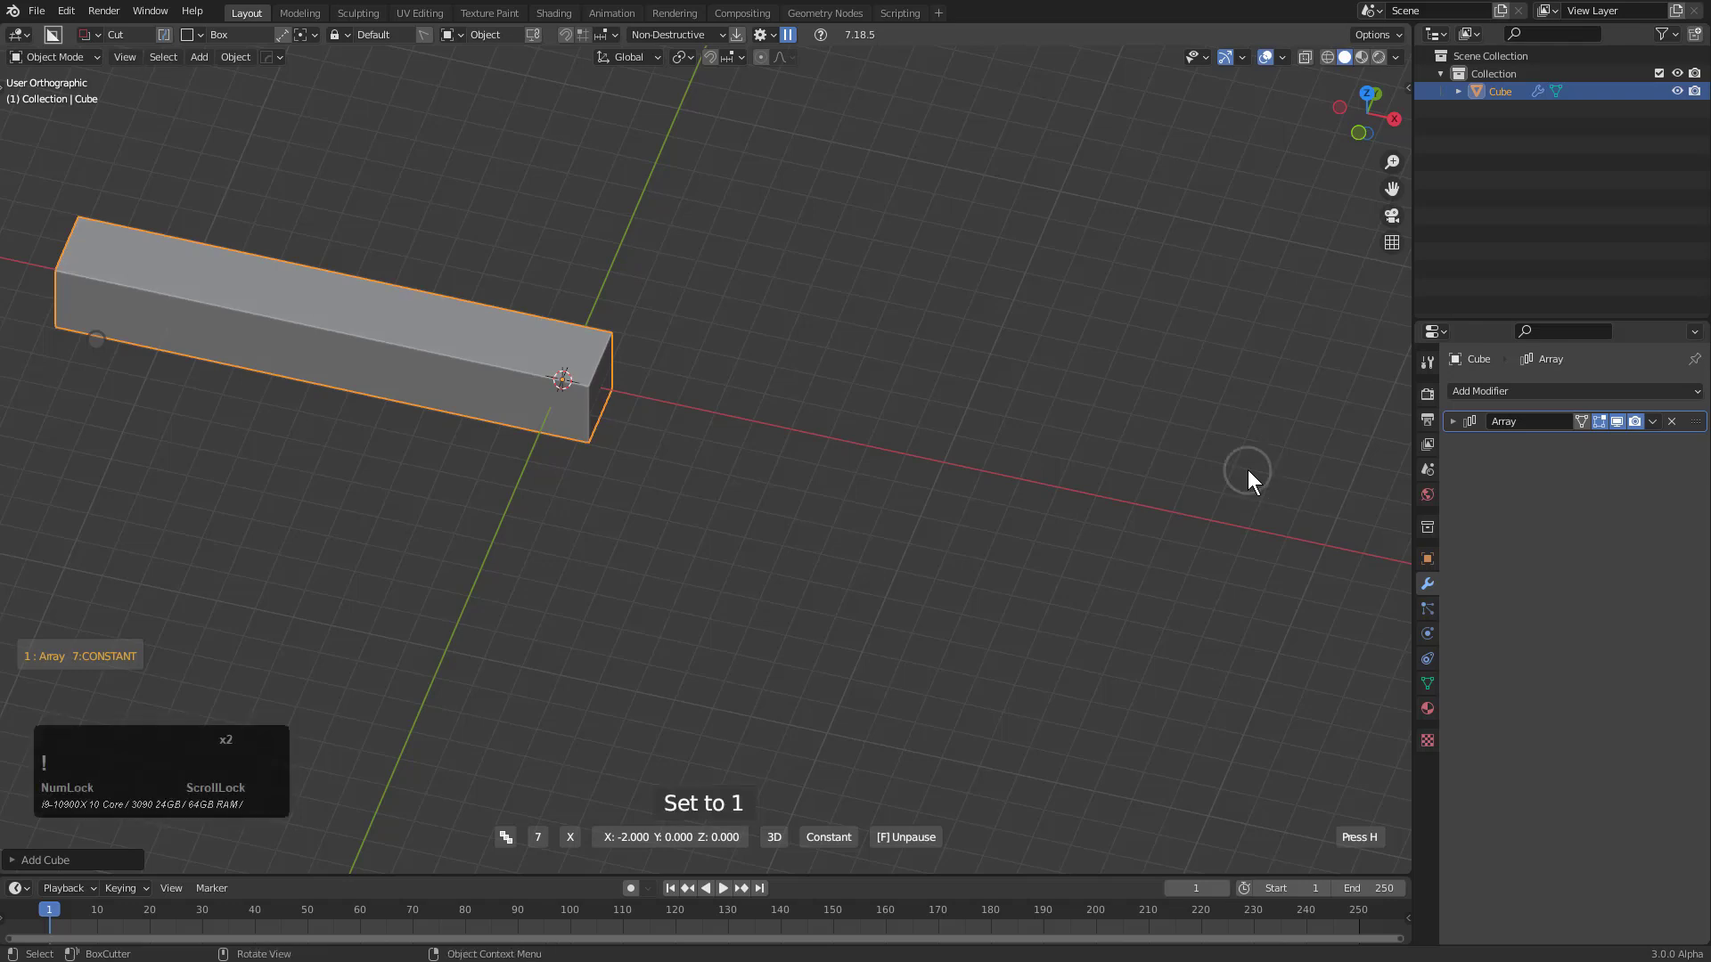
{"action": "key", "text": "shift+1"}
Zero the array's X offset, snap it to a positive 2.000, and resume interactive adjustment
{"action": "key", "text": "0"}
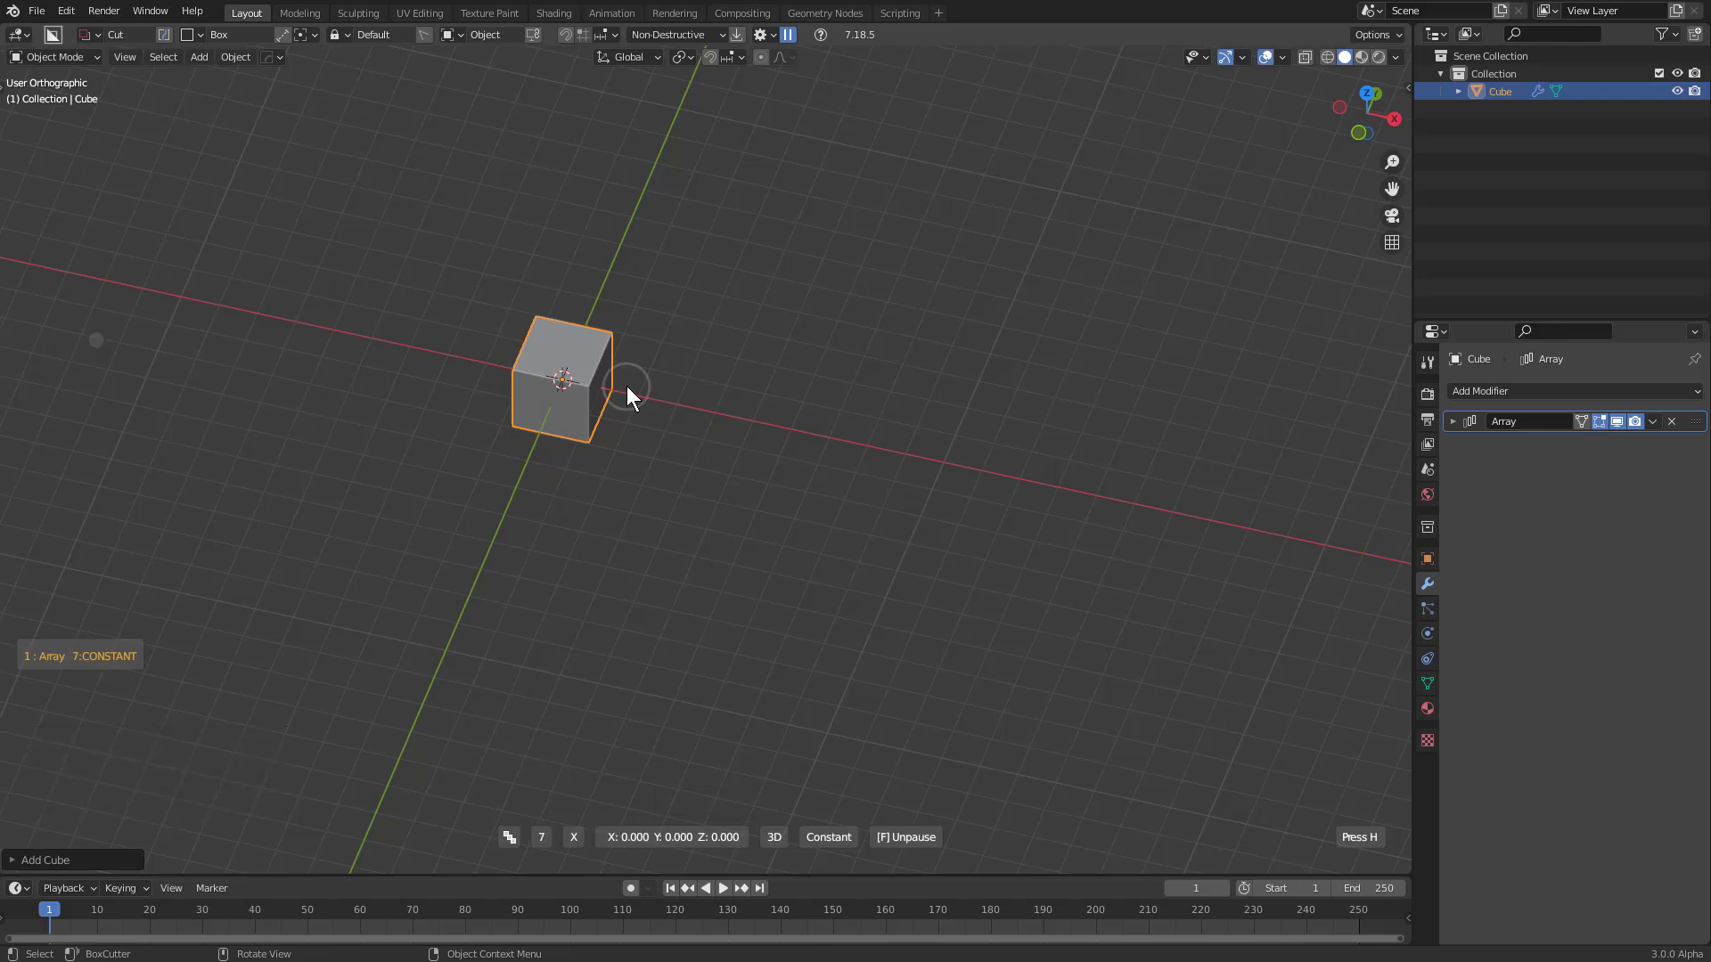
{"action": "key", "text": "1"}
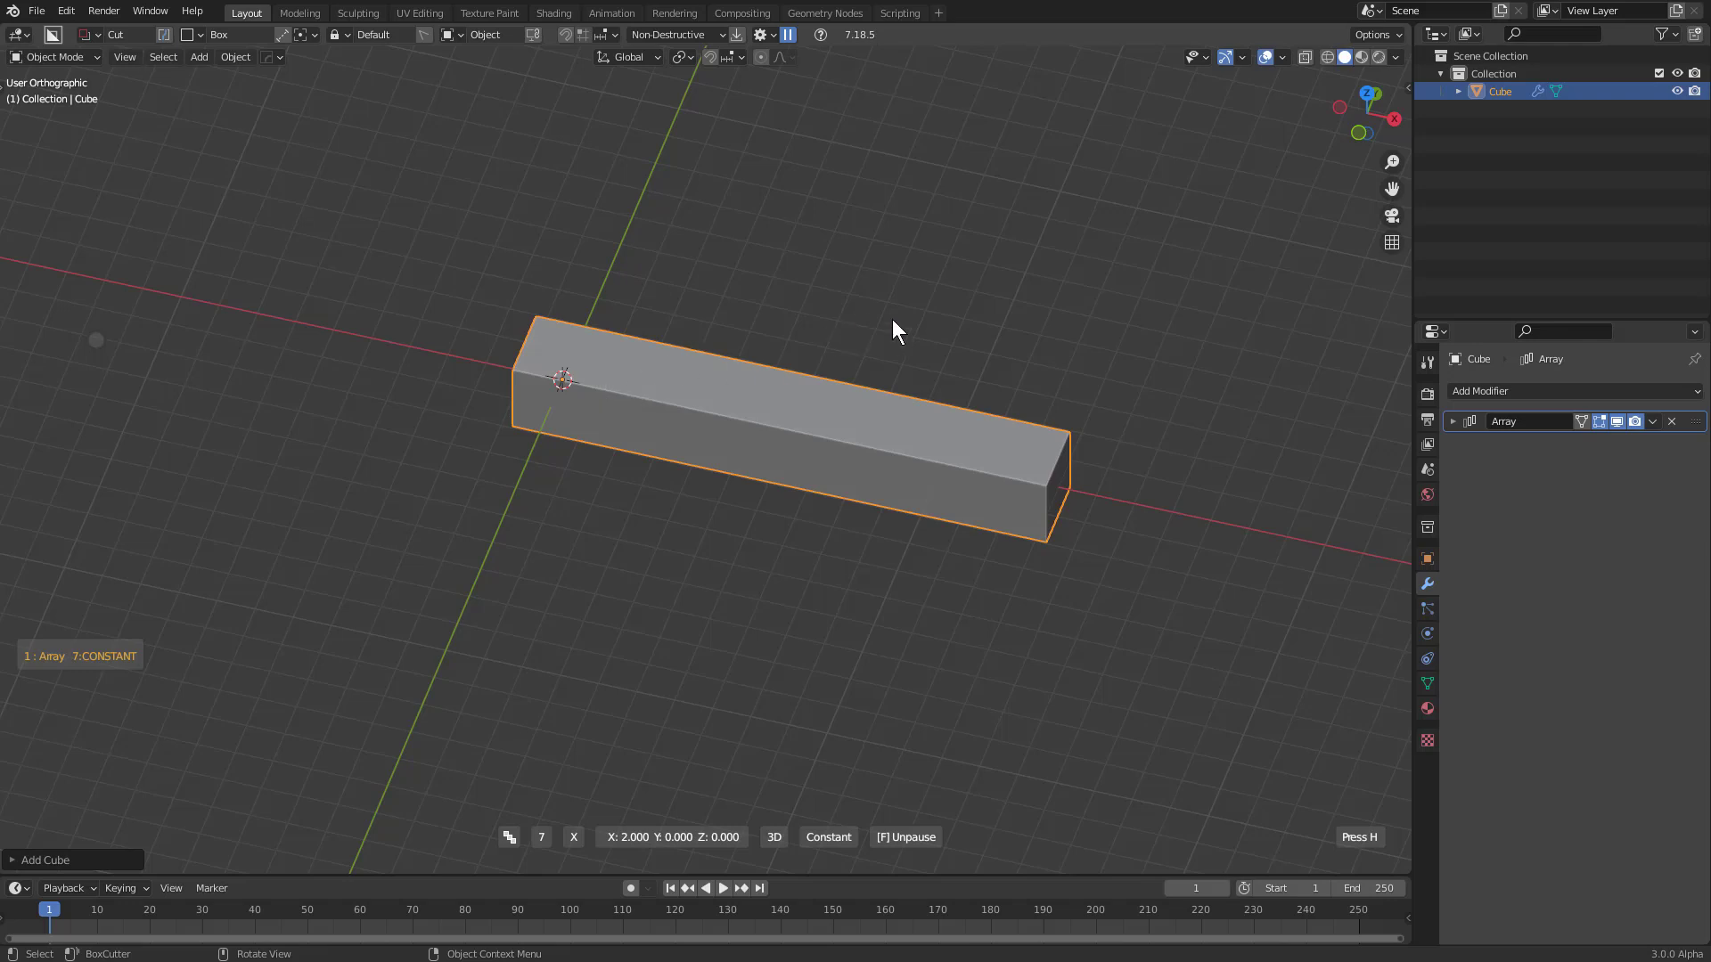
{"action": "key", "text": "Tab"}
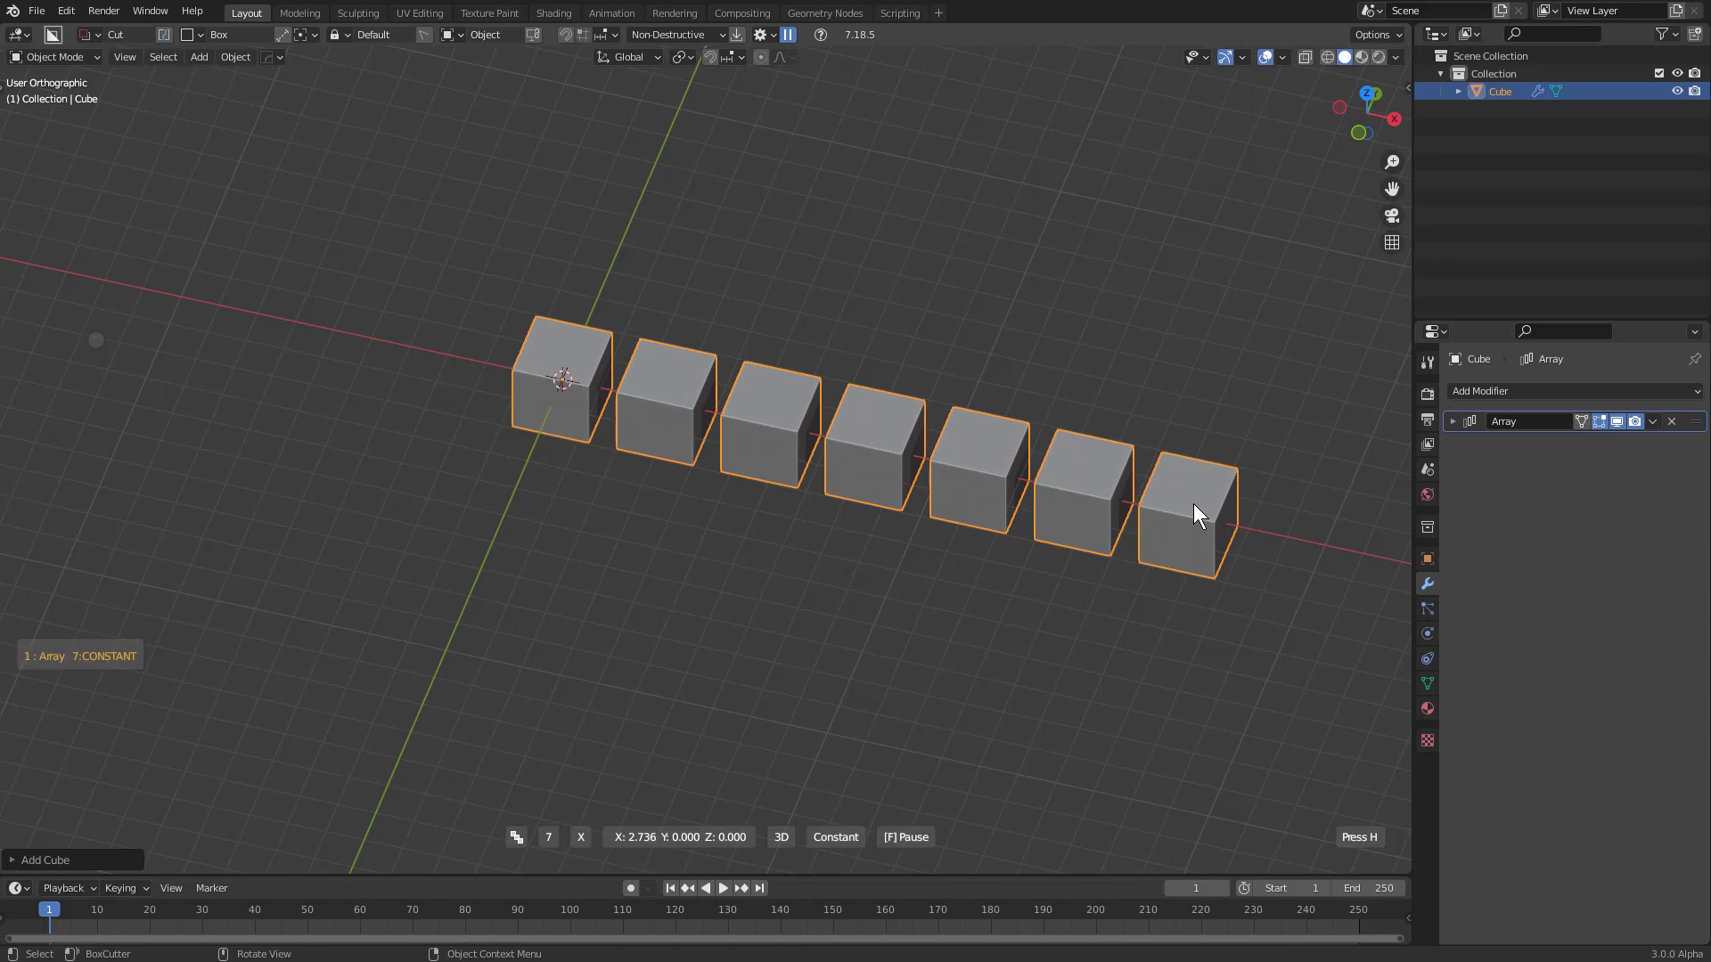
Turn on the axis guide for the array and switch its direction to Y and on to Z, with a Z offset of about 2.32
{"action": "key", "text": "g"}
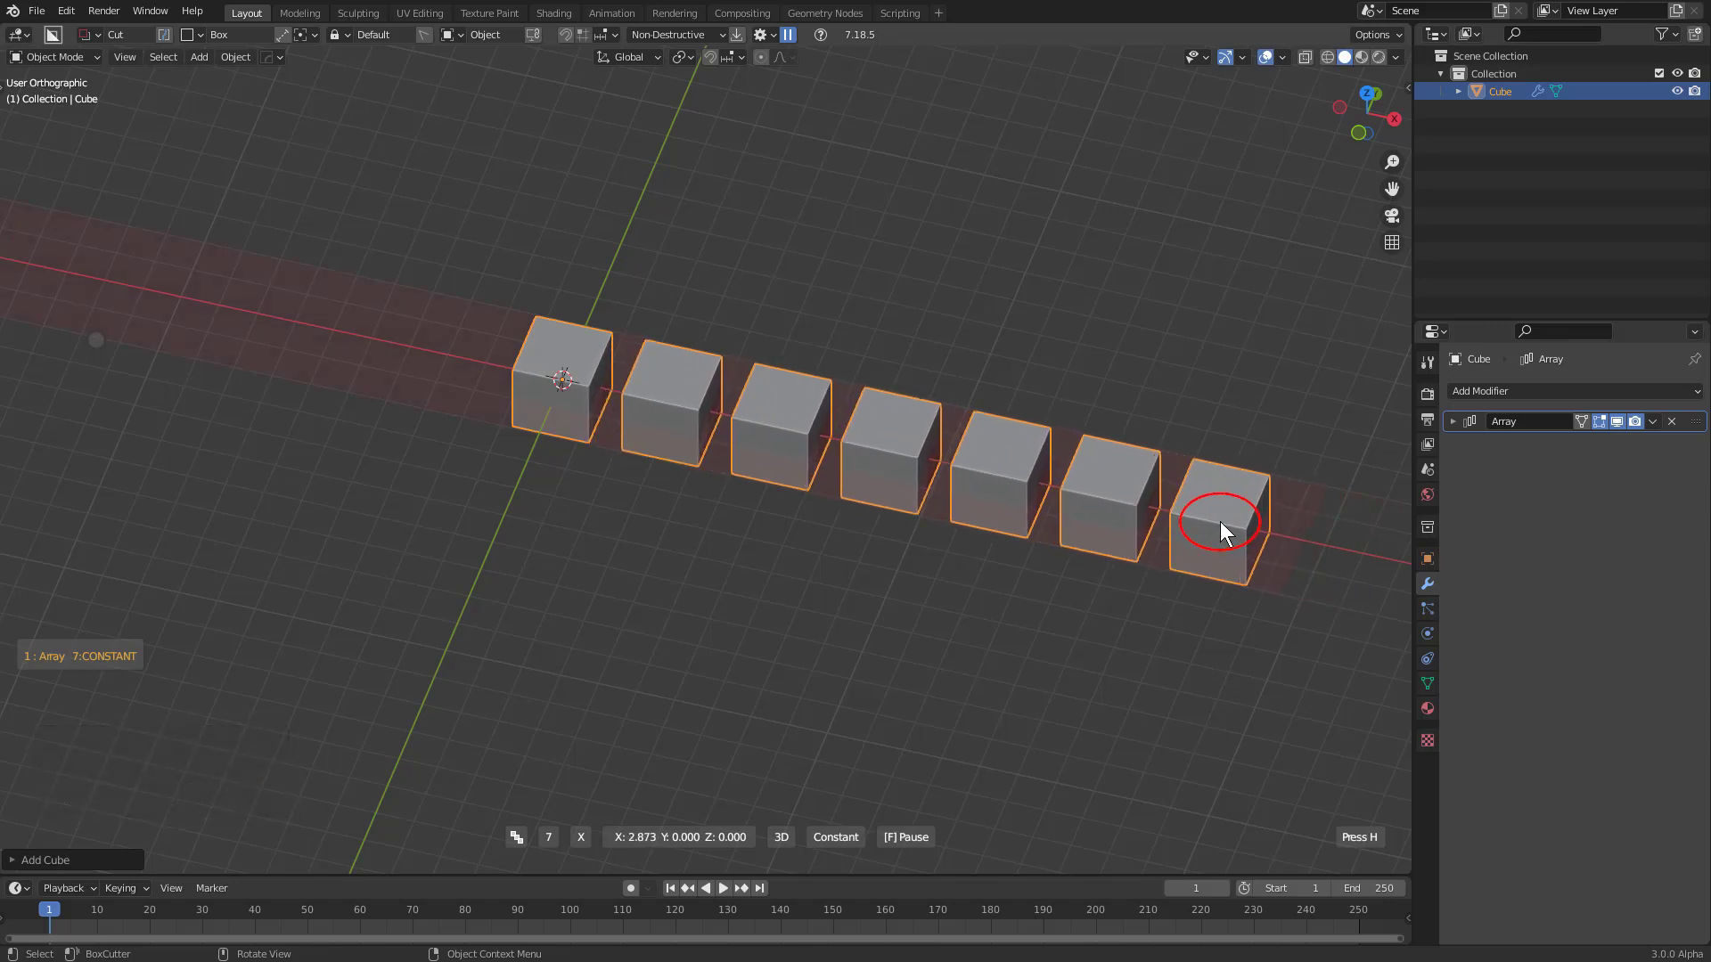
{"action": "key", "text": "alt"}
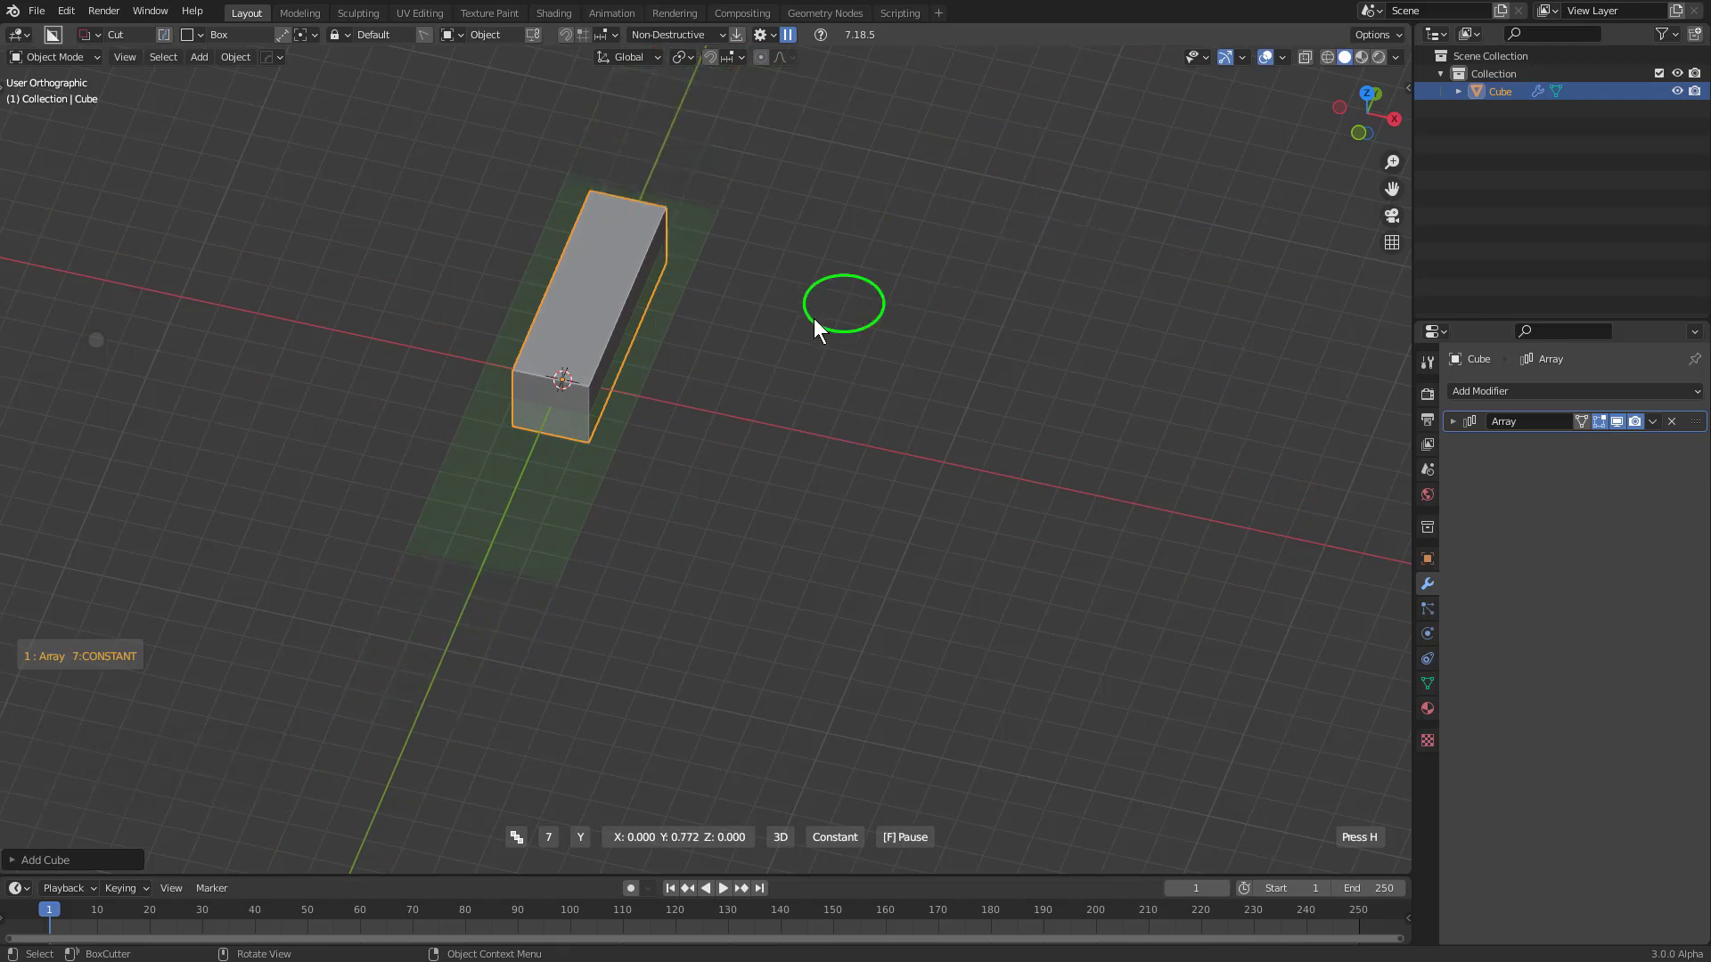
{"action": "key", "text": "alt"}
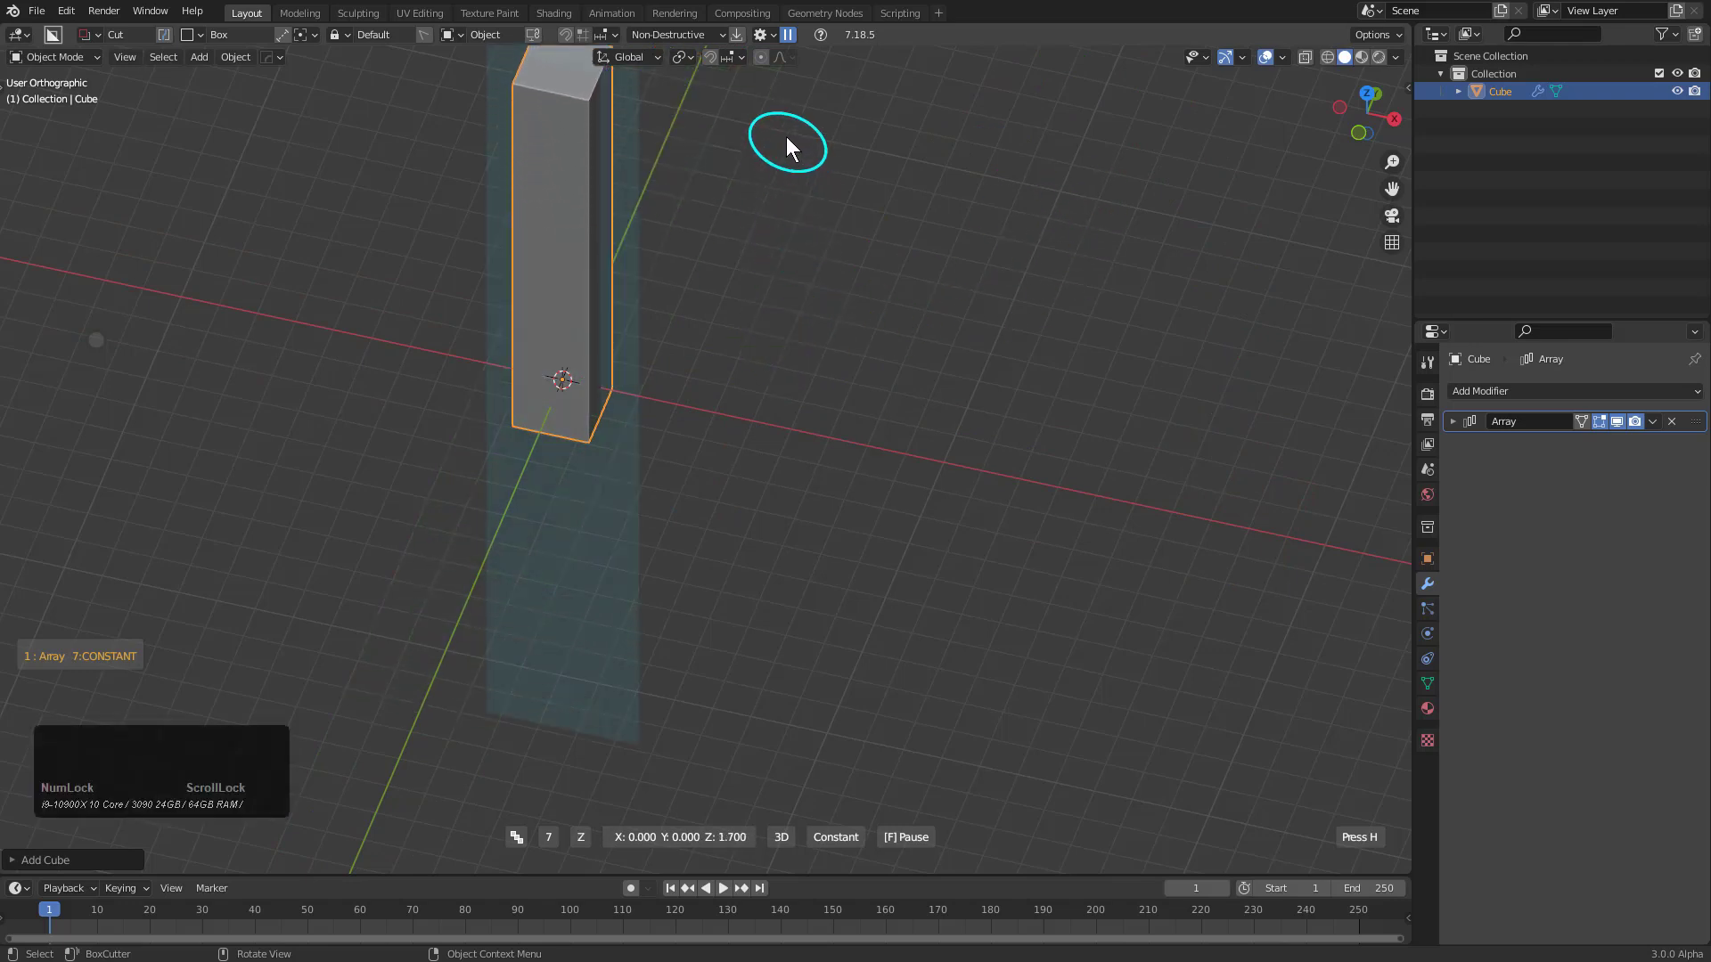
{"action": "middle_click_drag", "start_coordinate": [724, 180], "coordinate": [754, 58]}
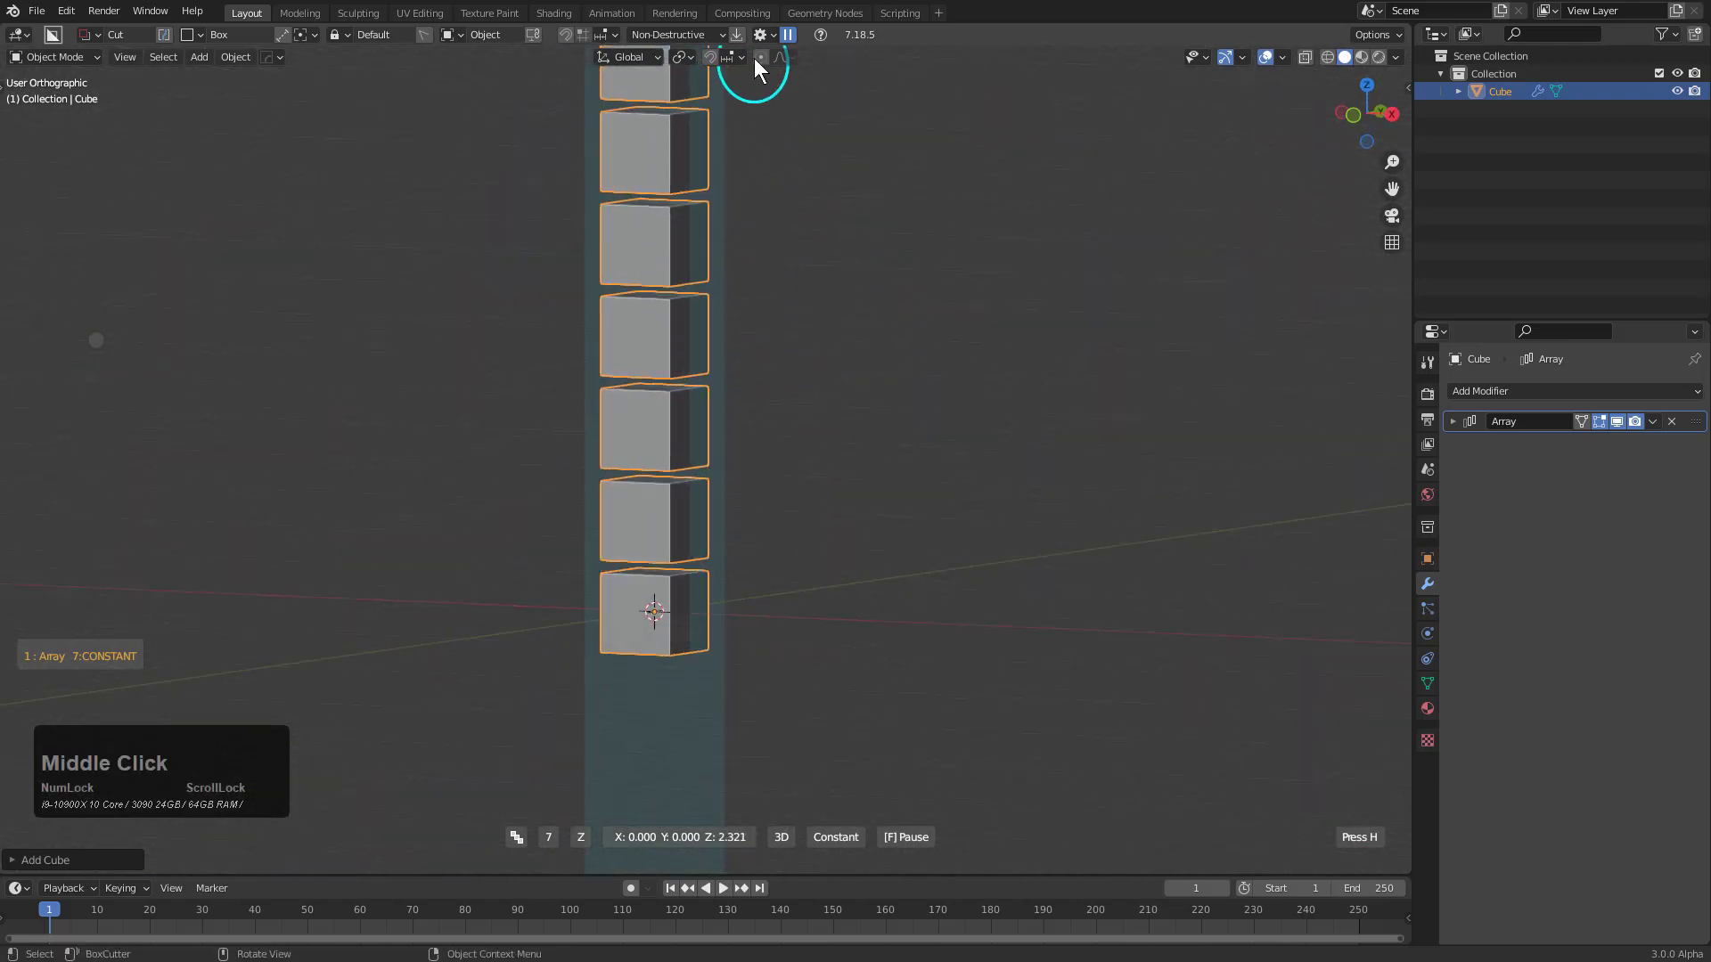
Reduce the array count to 4 and apply it along negative X with an offset of about -3.6
{"action": "scroll", "coordinate": [774, 119], "scroll_direction": "down", "scroll_amount": 3}
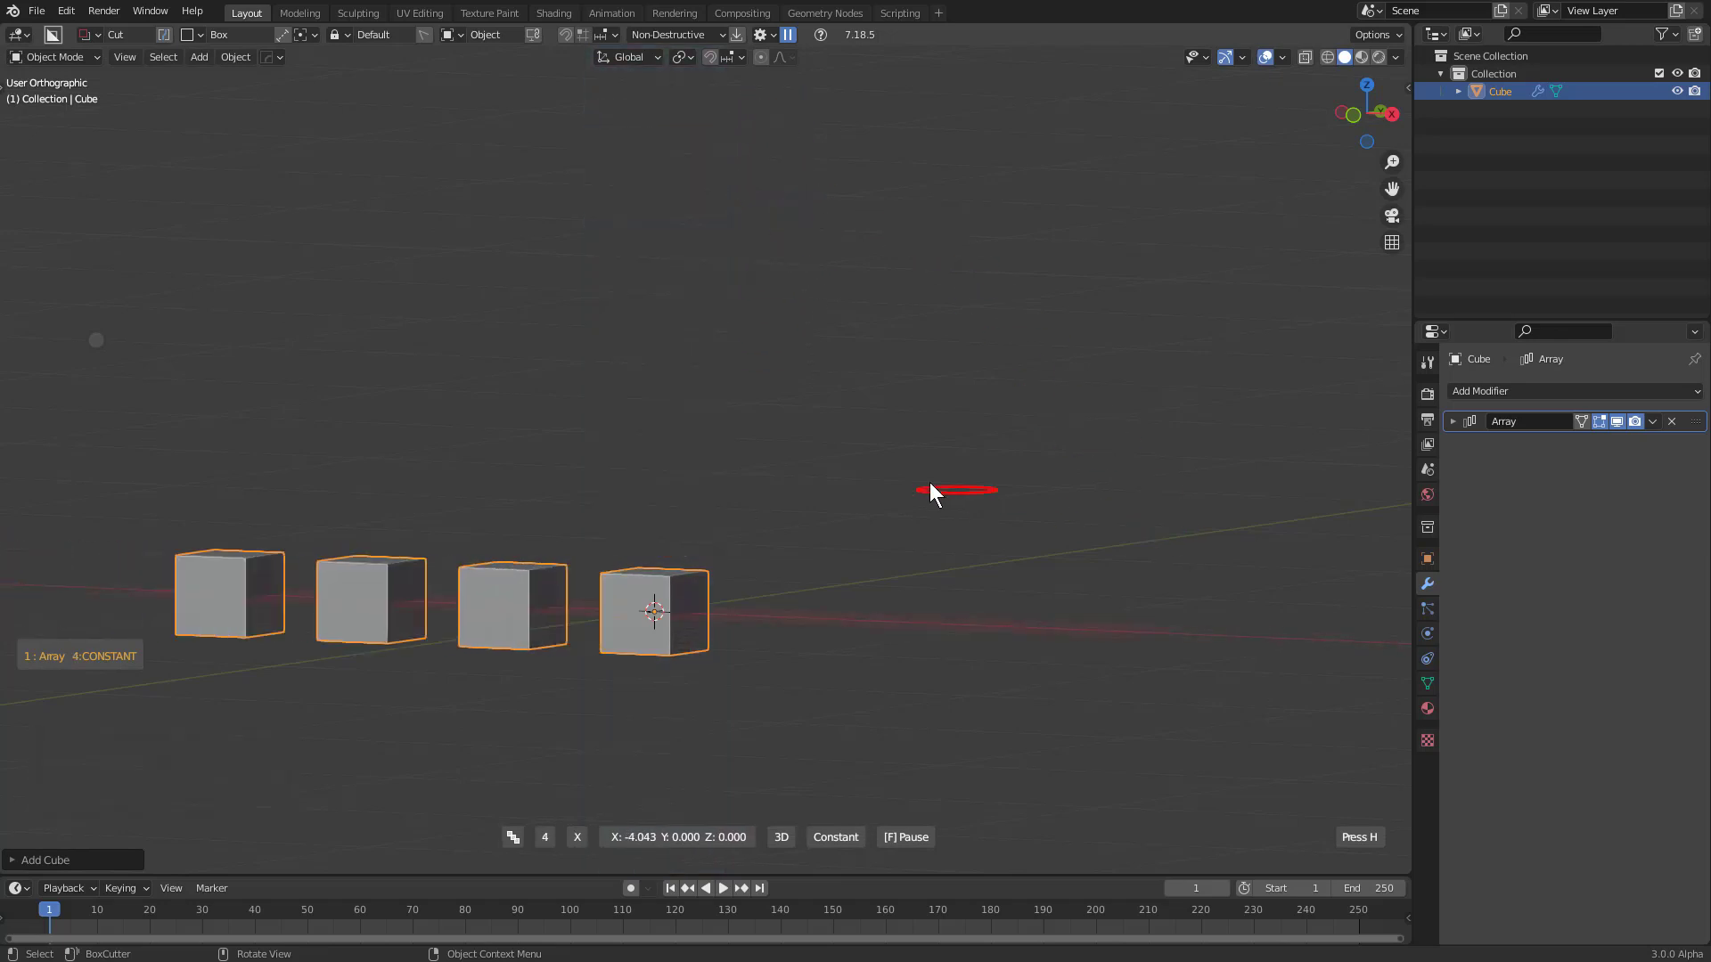
{"action": "middle_click_drag", "start_coordinate": [931, 494], "coordinate": [328, 459]}
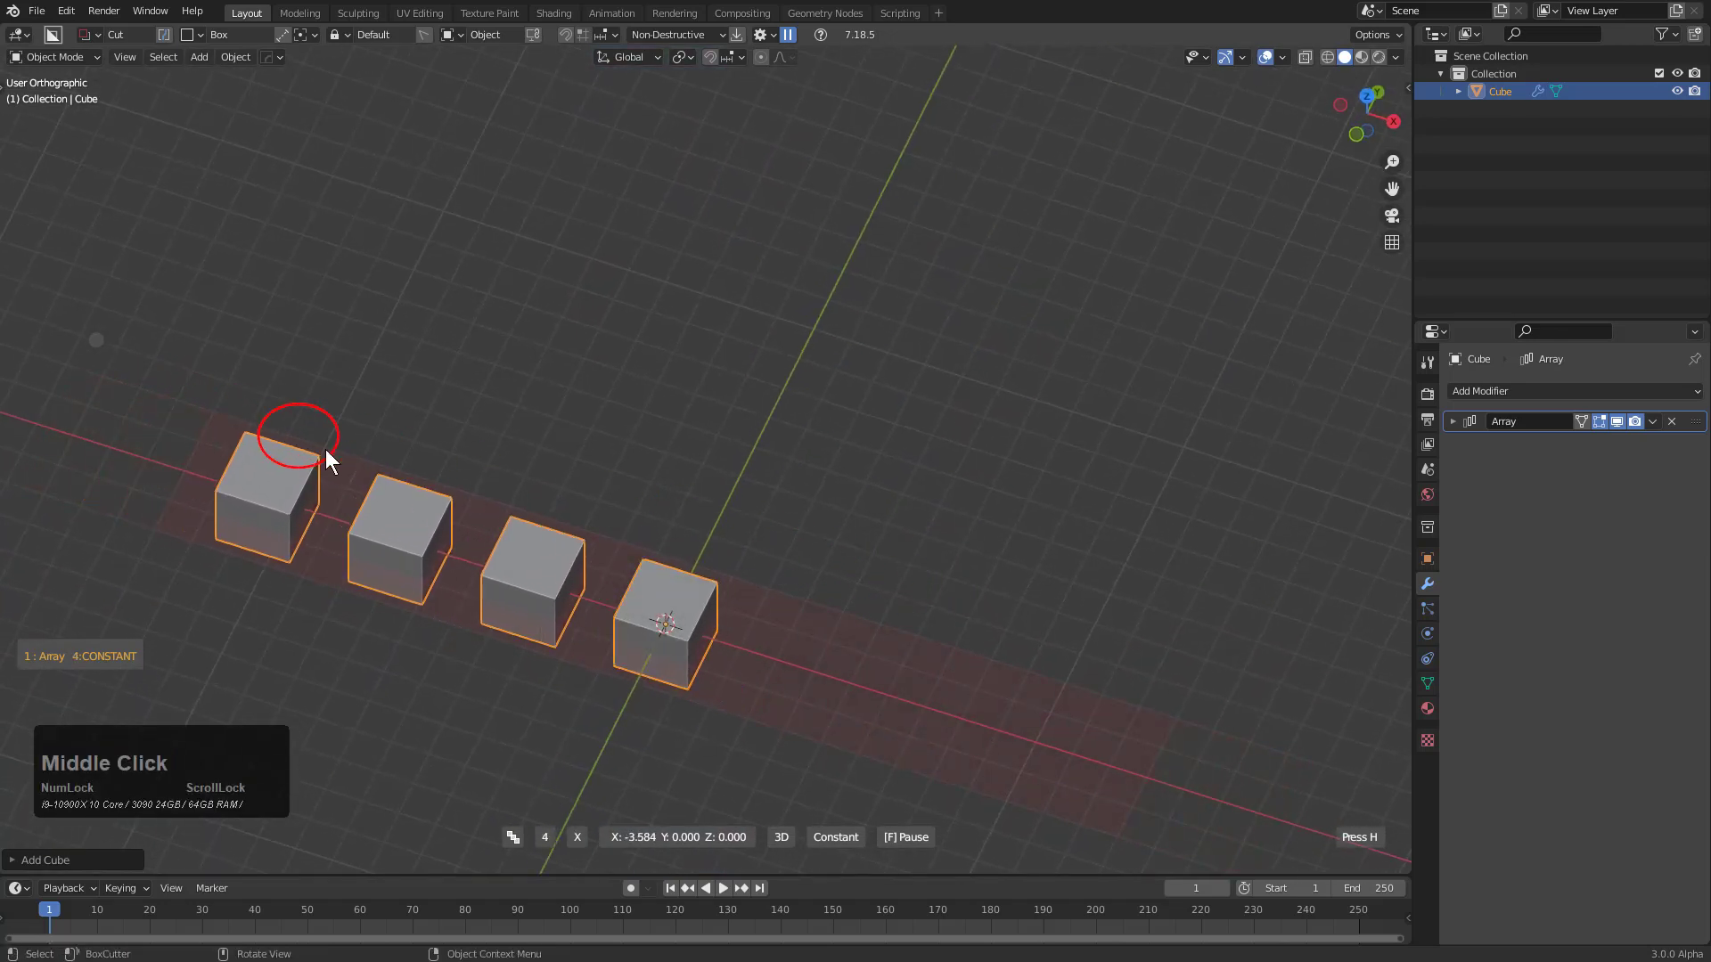
{"action": "left_click", "coordinate": [277, 404]}
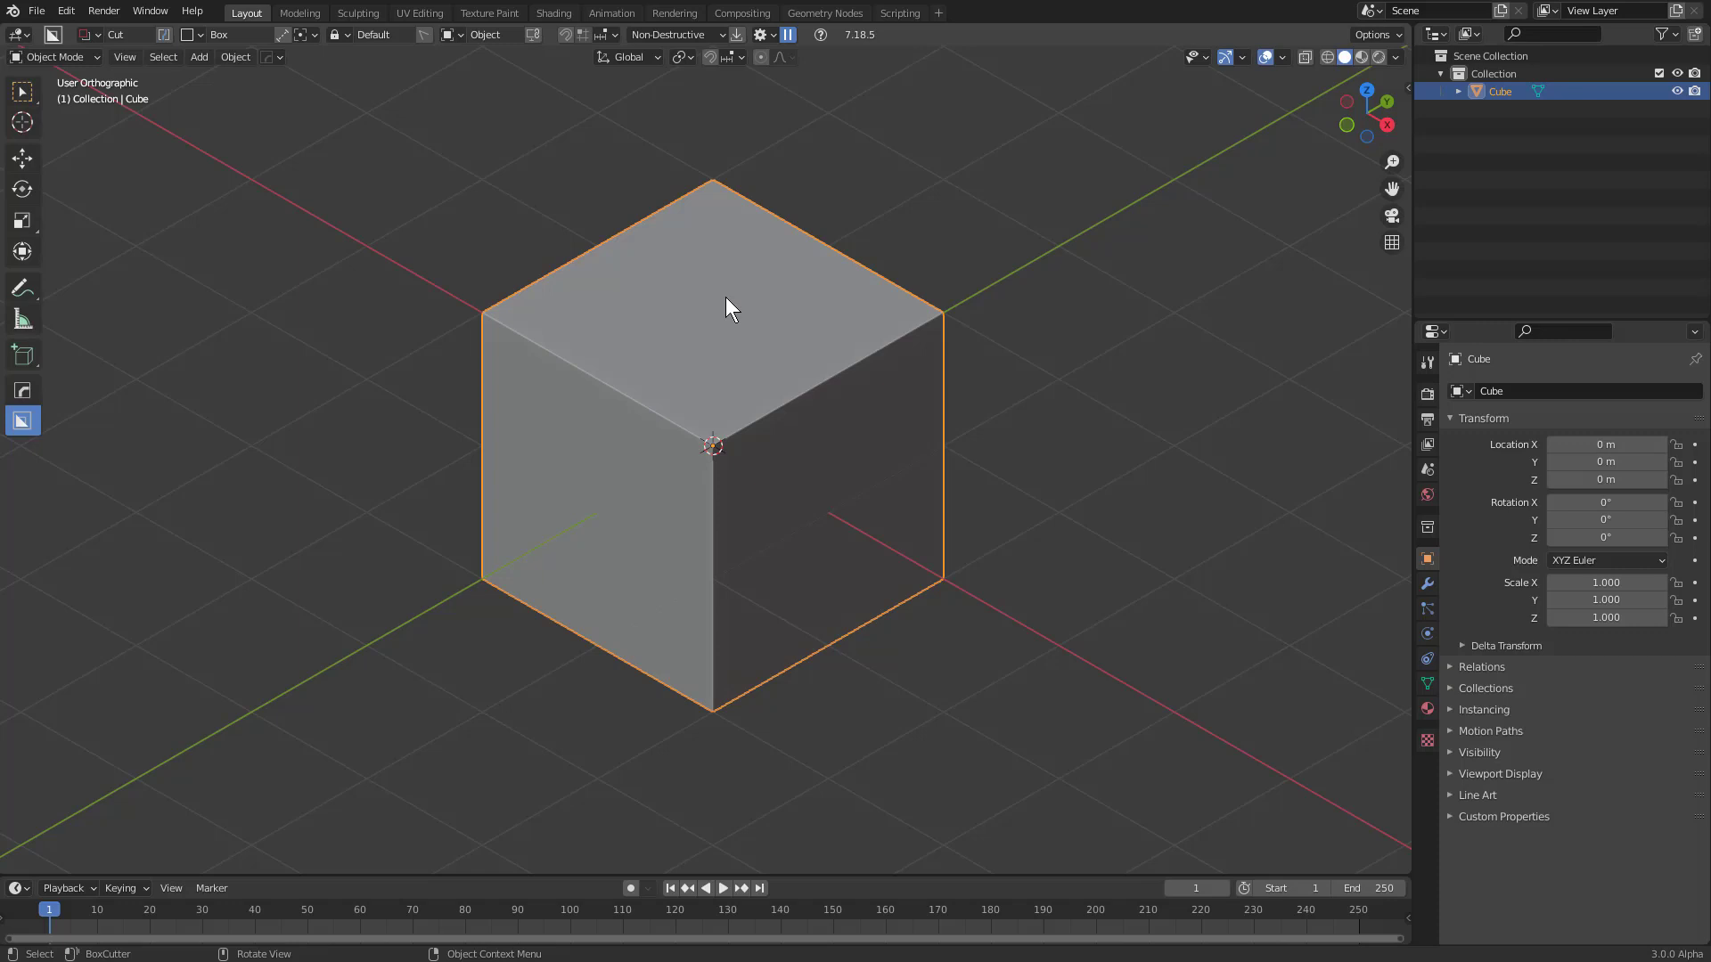
Launch Link Ops from the Hard Ops settings and cycle backward through its link banners
{"action": "key", "text": "q"}
{"action": "mouse_move", "coordinate": [726, 297]}
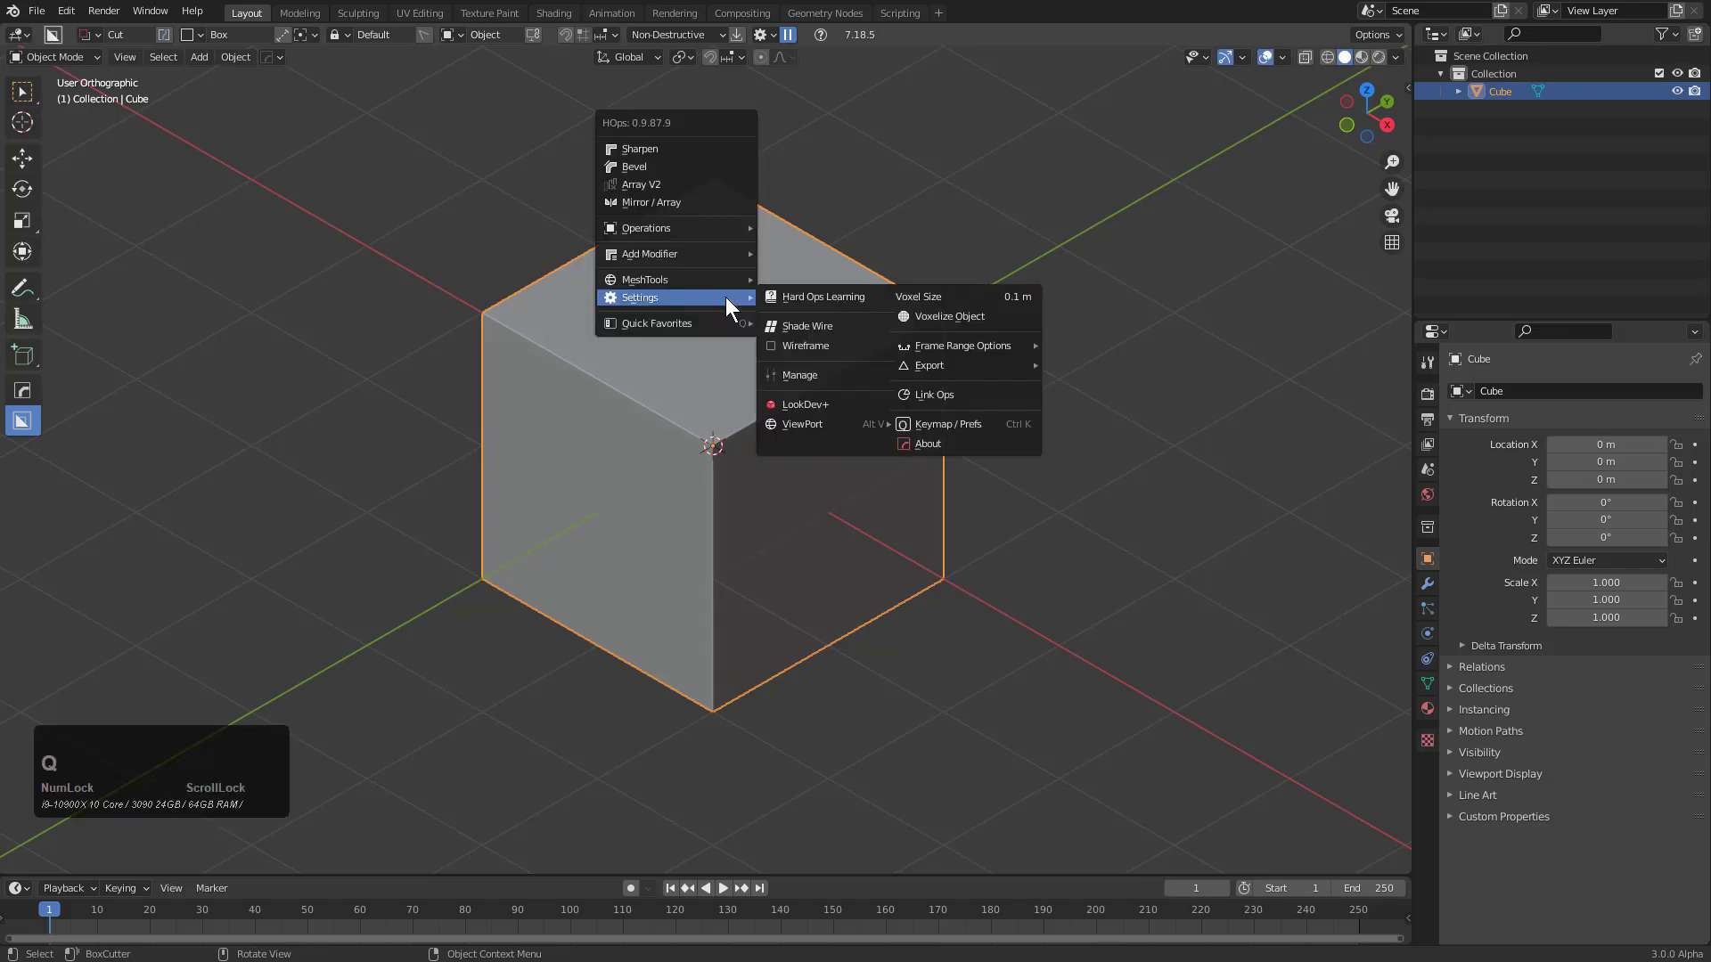
{"action": "left_click", "coordinate": [987, 396]}
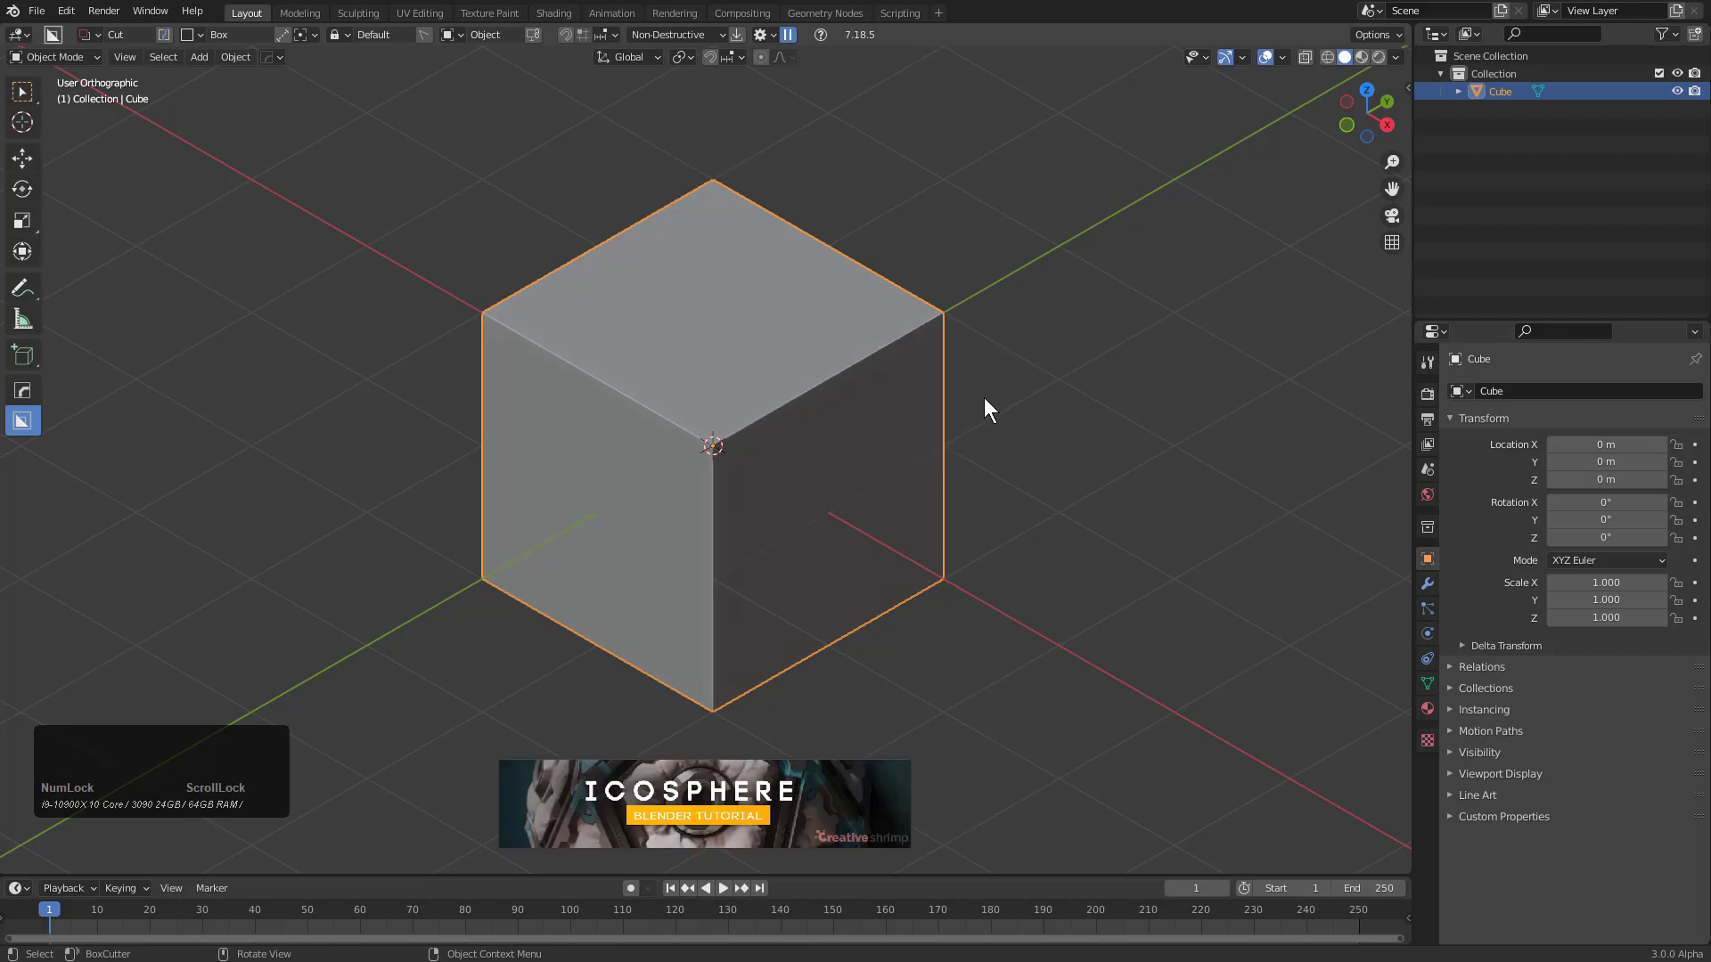
{"action": "key", "text": "Left"}
{"action": "key", "text": "Left"}
{"action": "key", "text": "Left"}
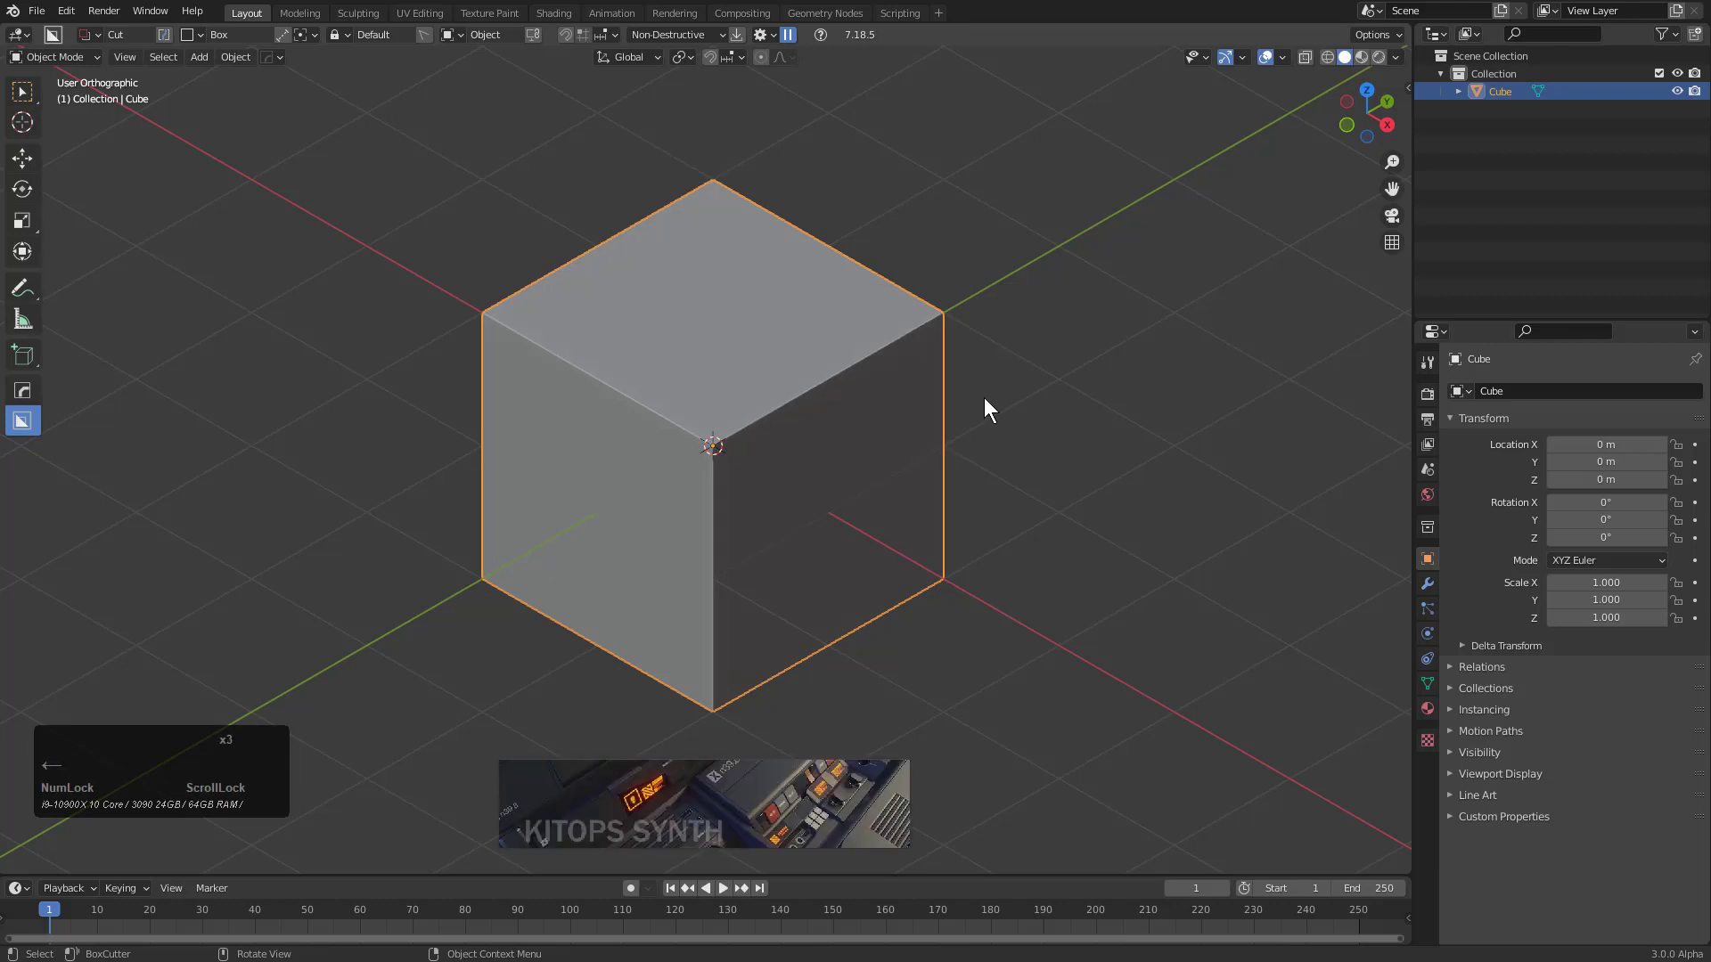
{"action": "key", "text": "Left"}
{"action": "key", "text": "Left"}
{"action": "key", "text": "Left"}
{"action": "key", "text": "Left"}
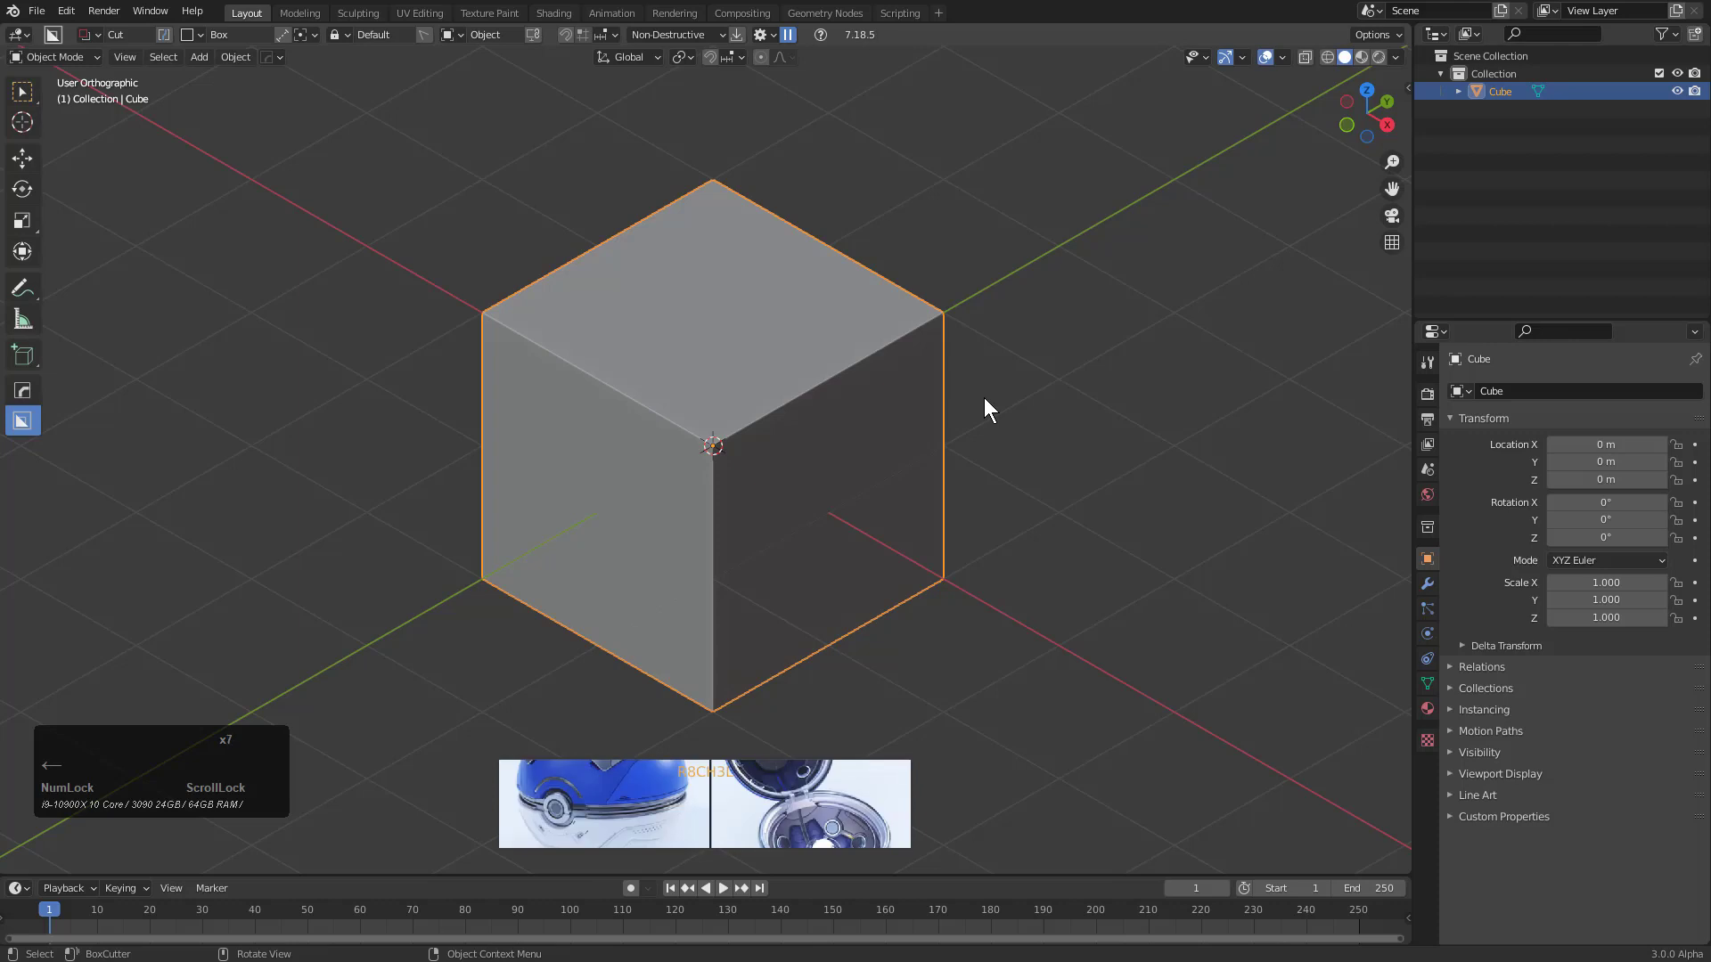
{"action": "key", "text": "Left"}
{"action": "key", "text": "Left"}
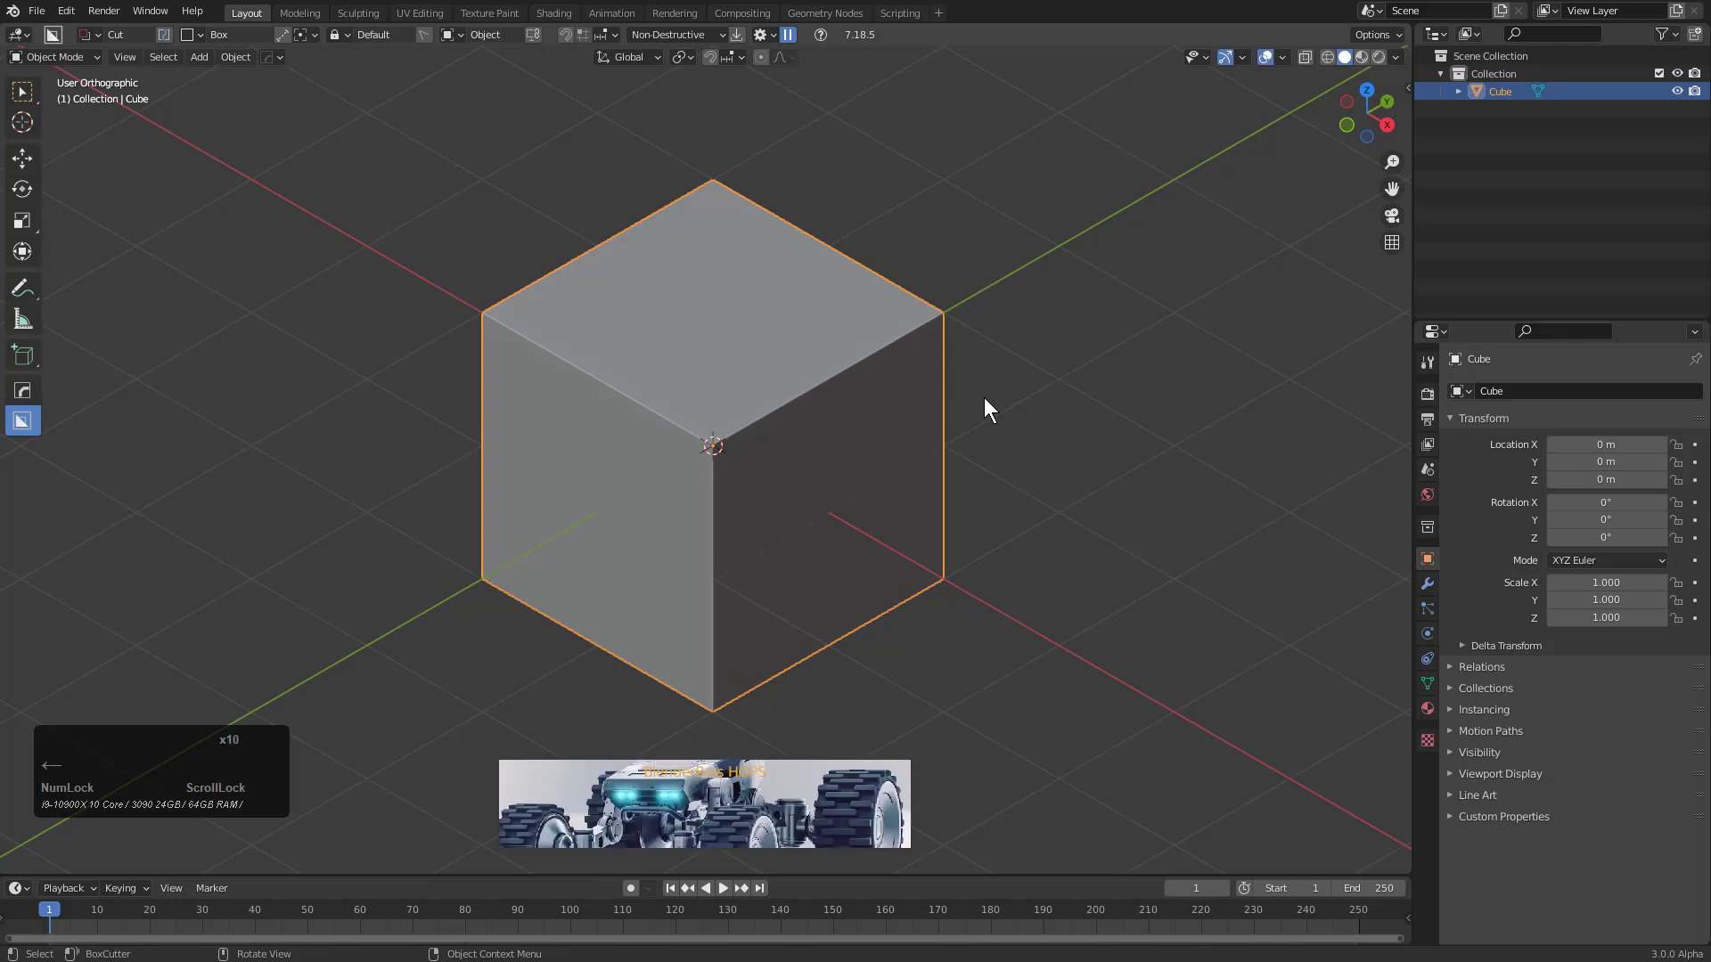
{"action": "key", "text": "Left"}
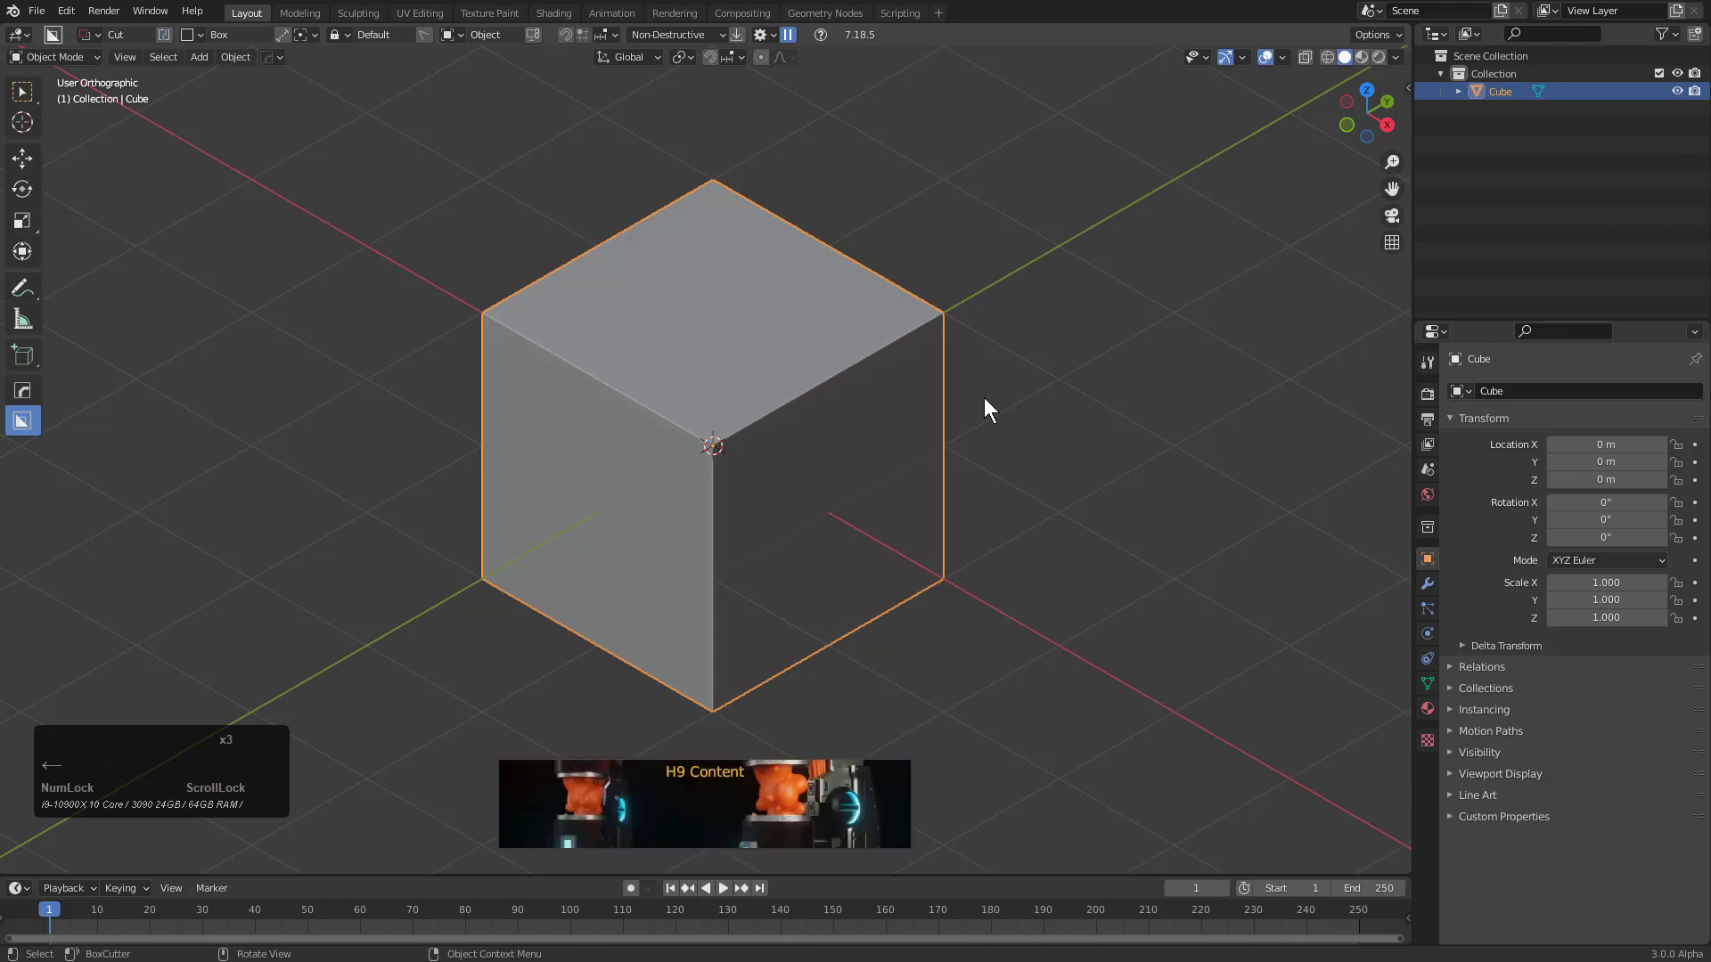
{"action": "key", "text": "Left"}
{"action": "key", "text": "Left"}
{"action": "key", "text": "Left"}
{"action": "key", "text": "Left"}
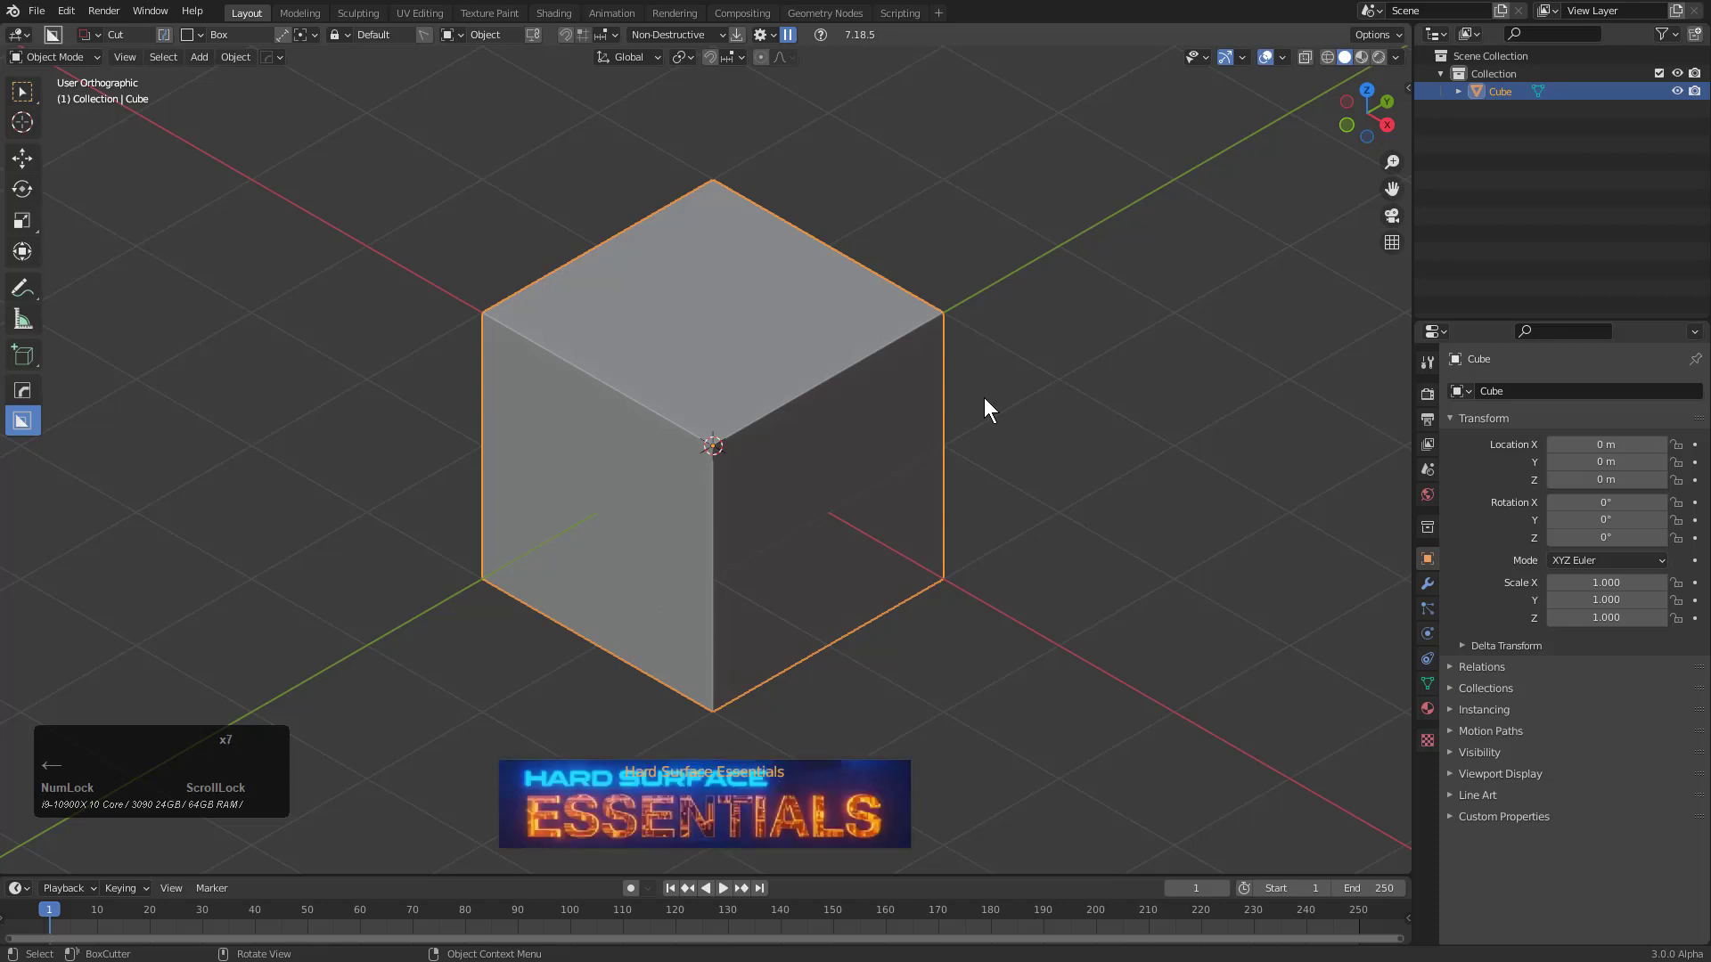
{"action": "key", "text": "Left"}
{"action": "key", "text": "Left"}
Cycle forward through the Link Ops banners as far as 150 Tileable Roughness Maps
{"action": "key", "text": "Right"}
{"action": "key", "text": "Right"}
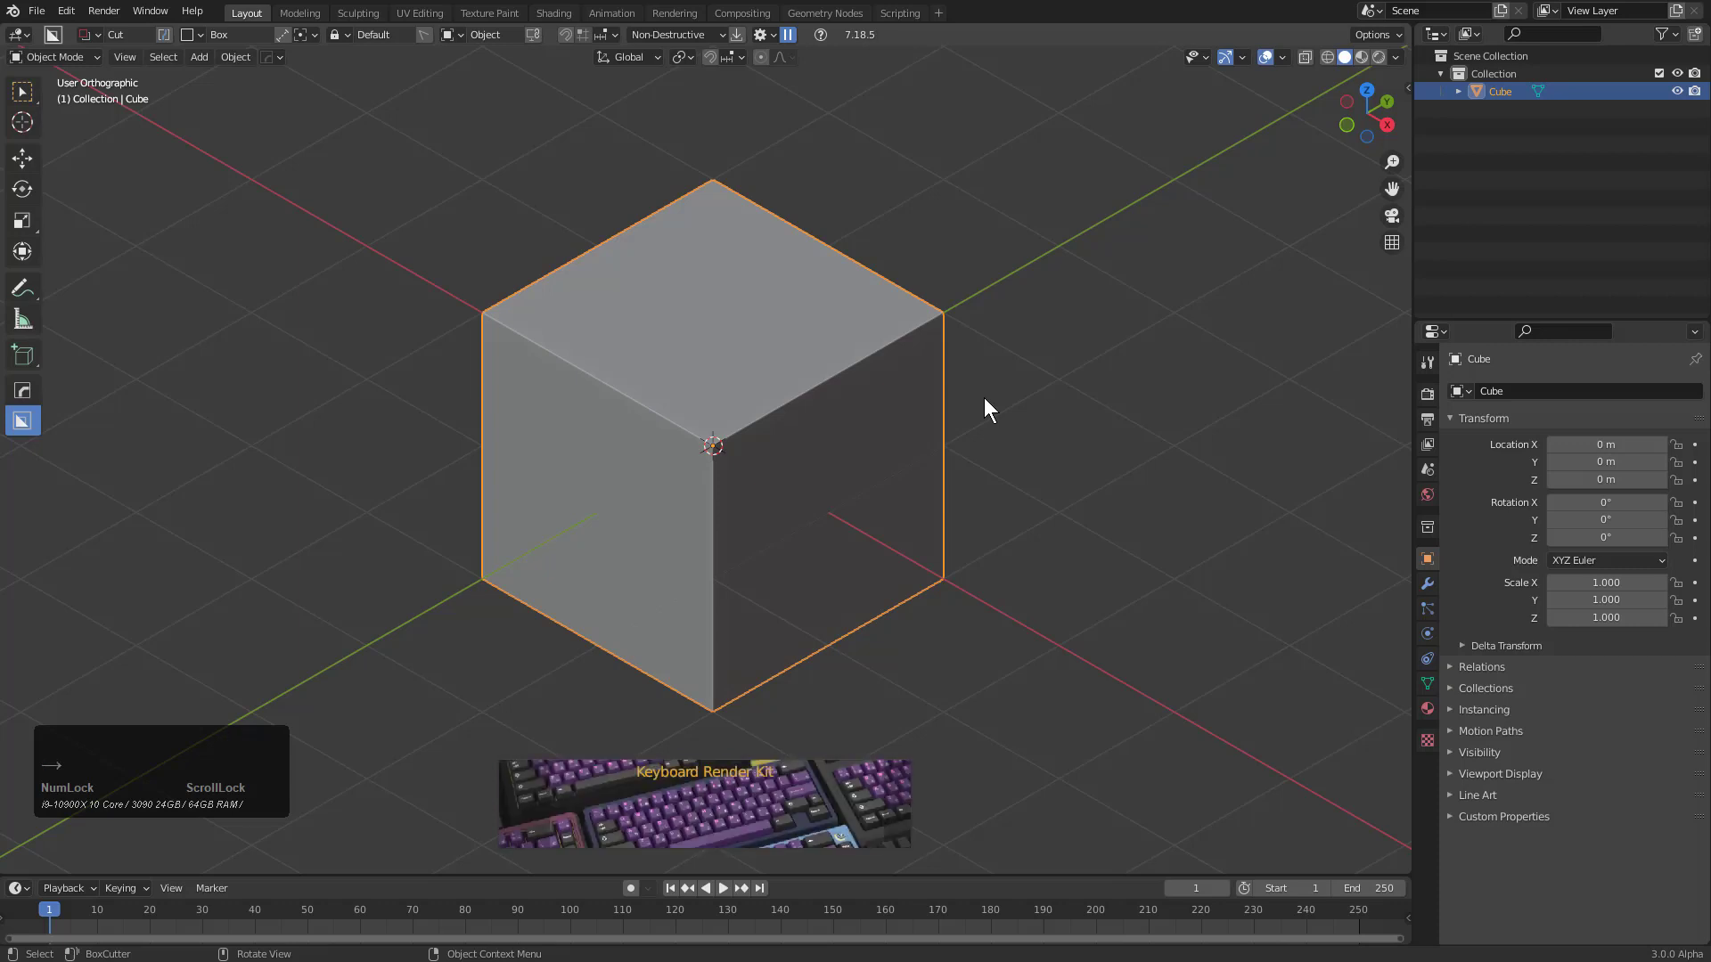
{"action": "key", "text": "Right"}
{"action": "key", "text": "Right"}
{"action": "key", "text": "Right"}
{"action": "key", "text": "Right"}
{"action": "key", "text": "Right"}
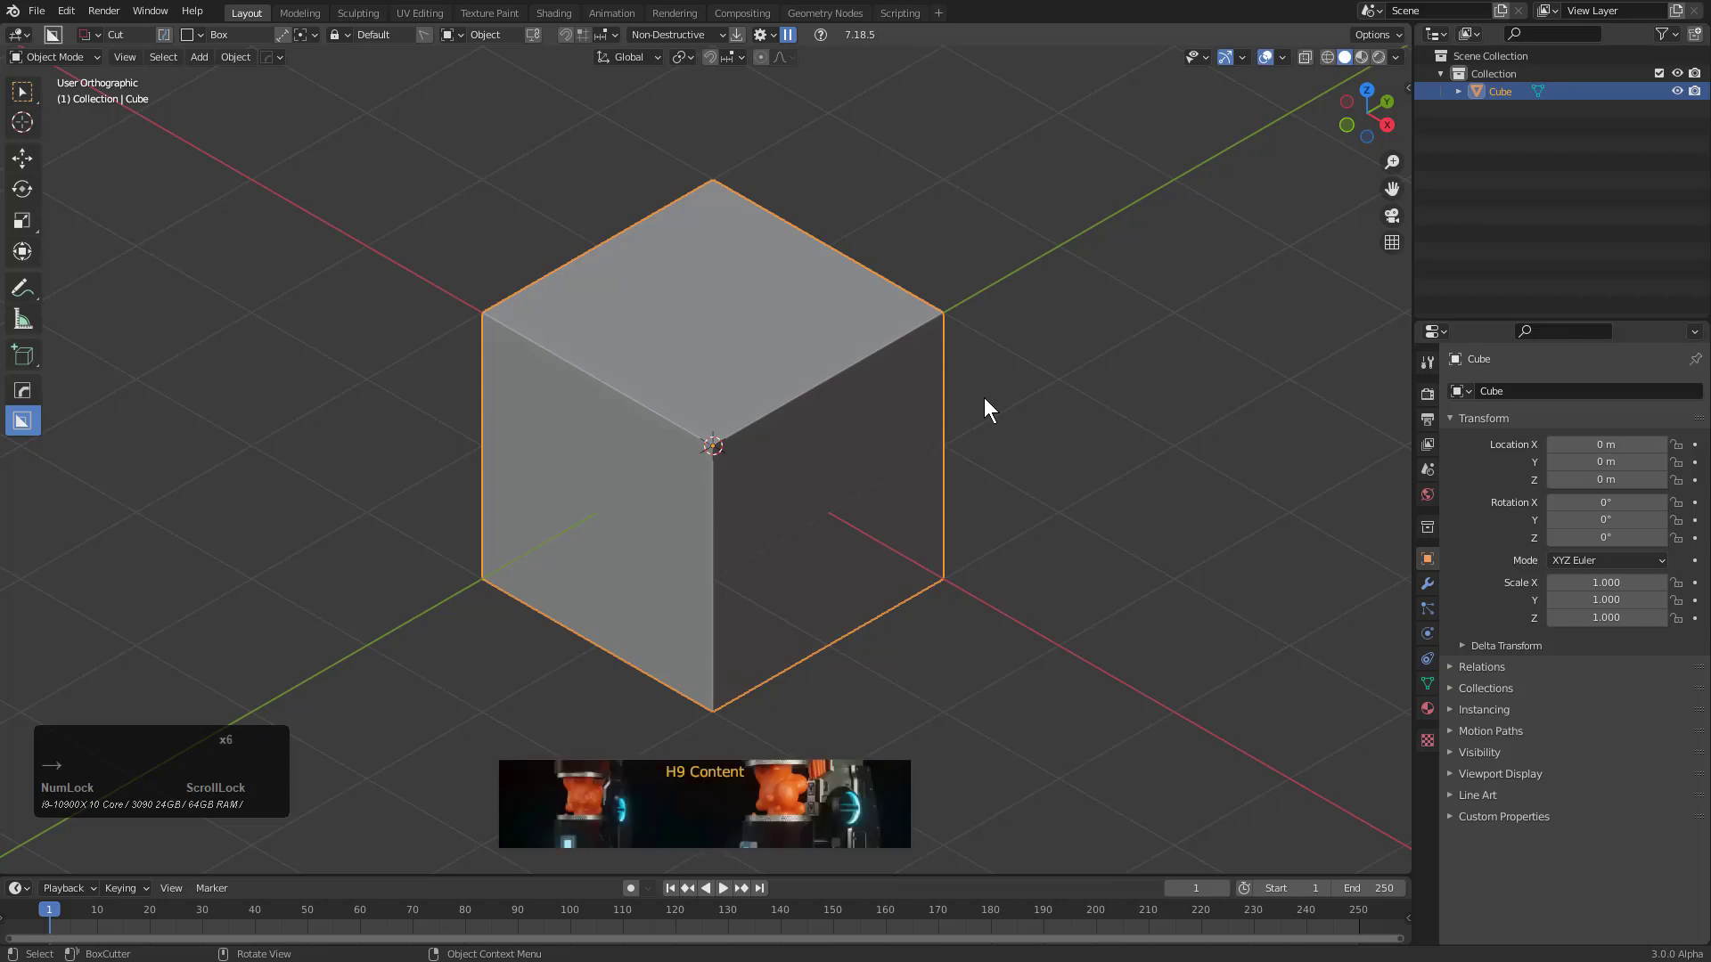
{"action": "key", "text": "Right"}
{"action": "key", "text": "Right"}
{"action": "key", "text": "Right"}
{"action": "key", "text": "Right"}
{"action": "key", "text": "Right"}
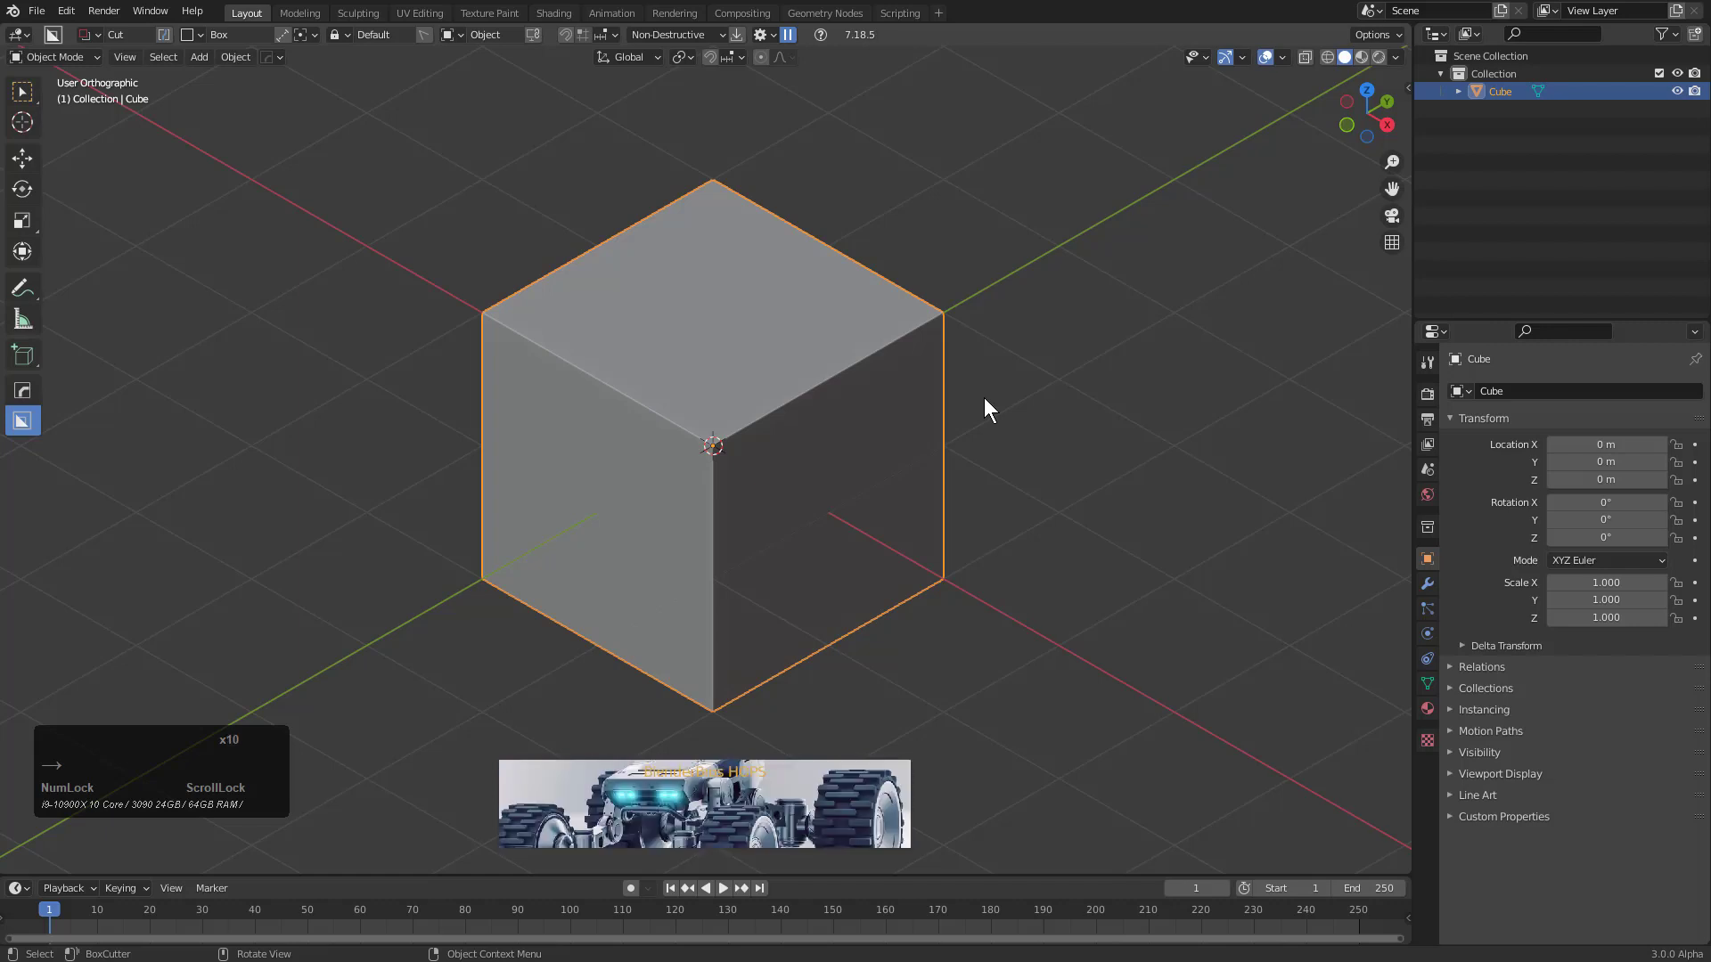
{"action": "key", "text": "Right"}
{"action": "key", "text": "Right"}
{"action": "key", "text": "Right"}
{"action": "key", "text": "Right"}
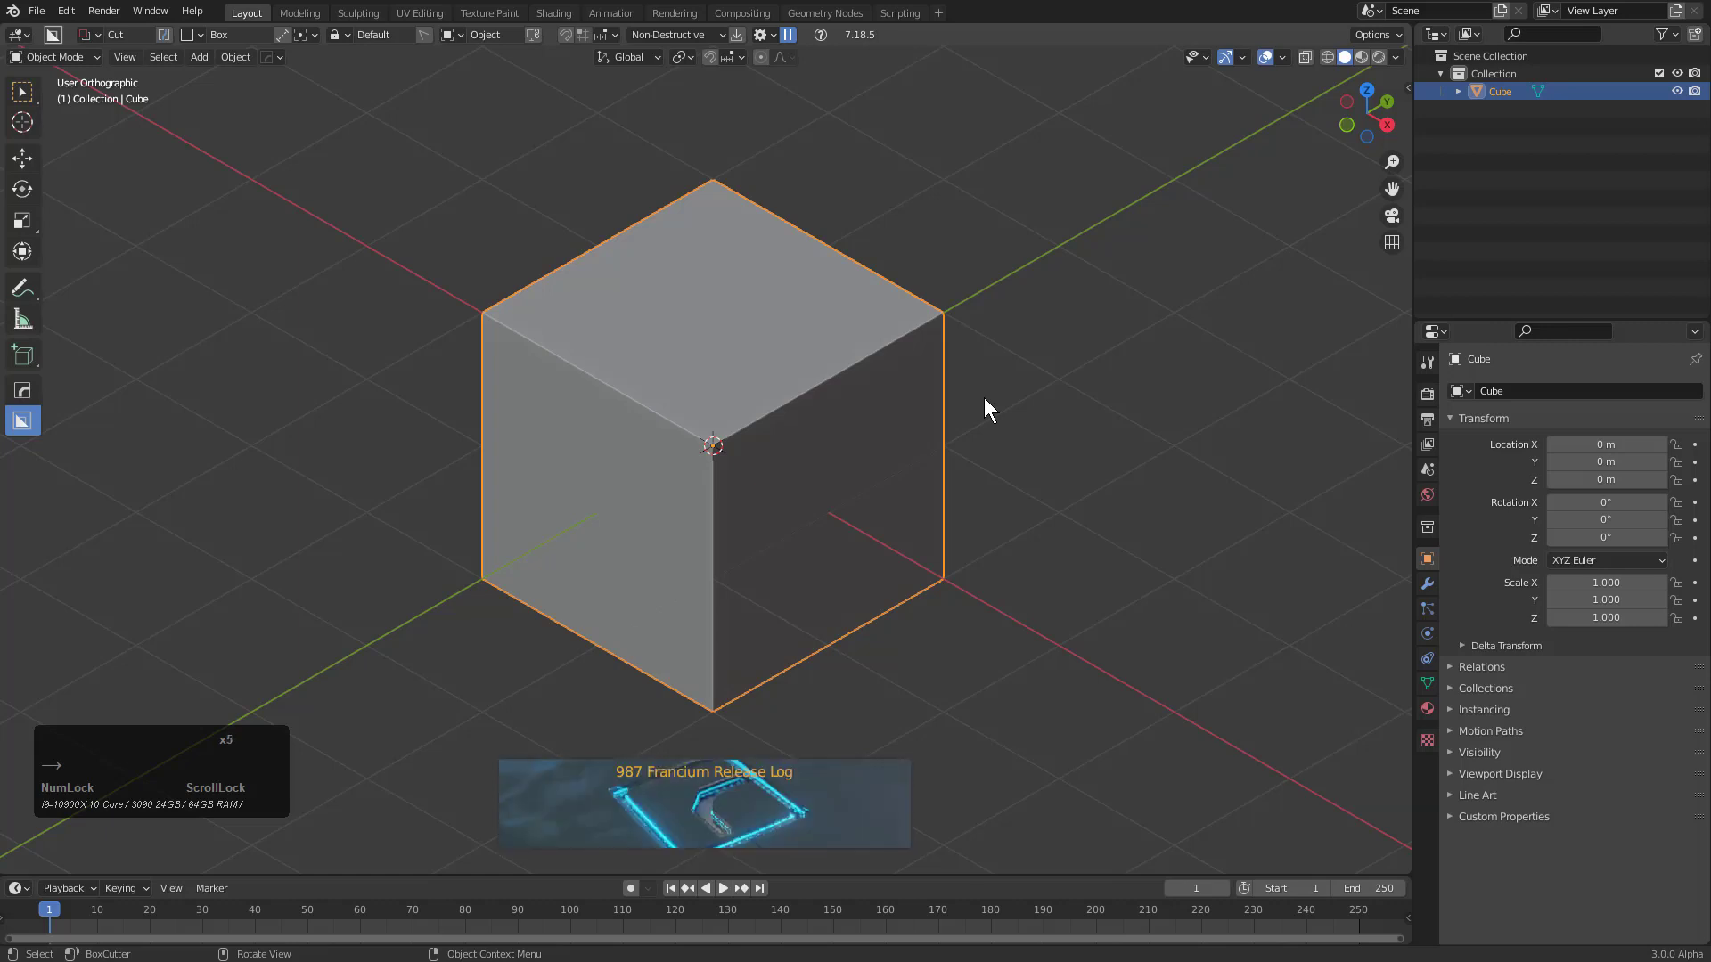
{"action": "key", "text": "Right"}
{"action": "key", "text": "Right"}
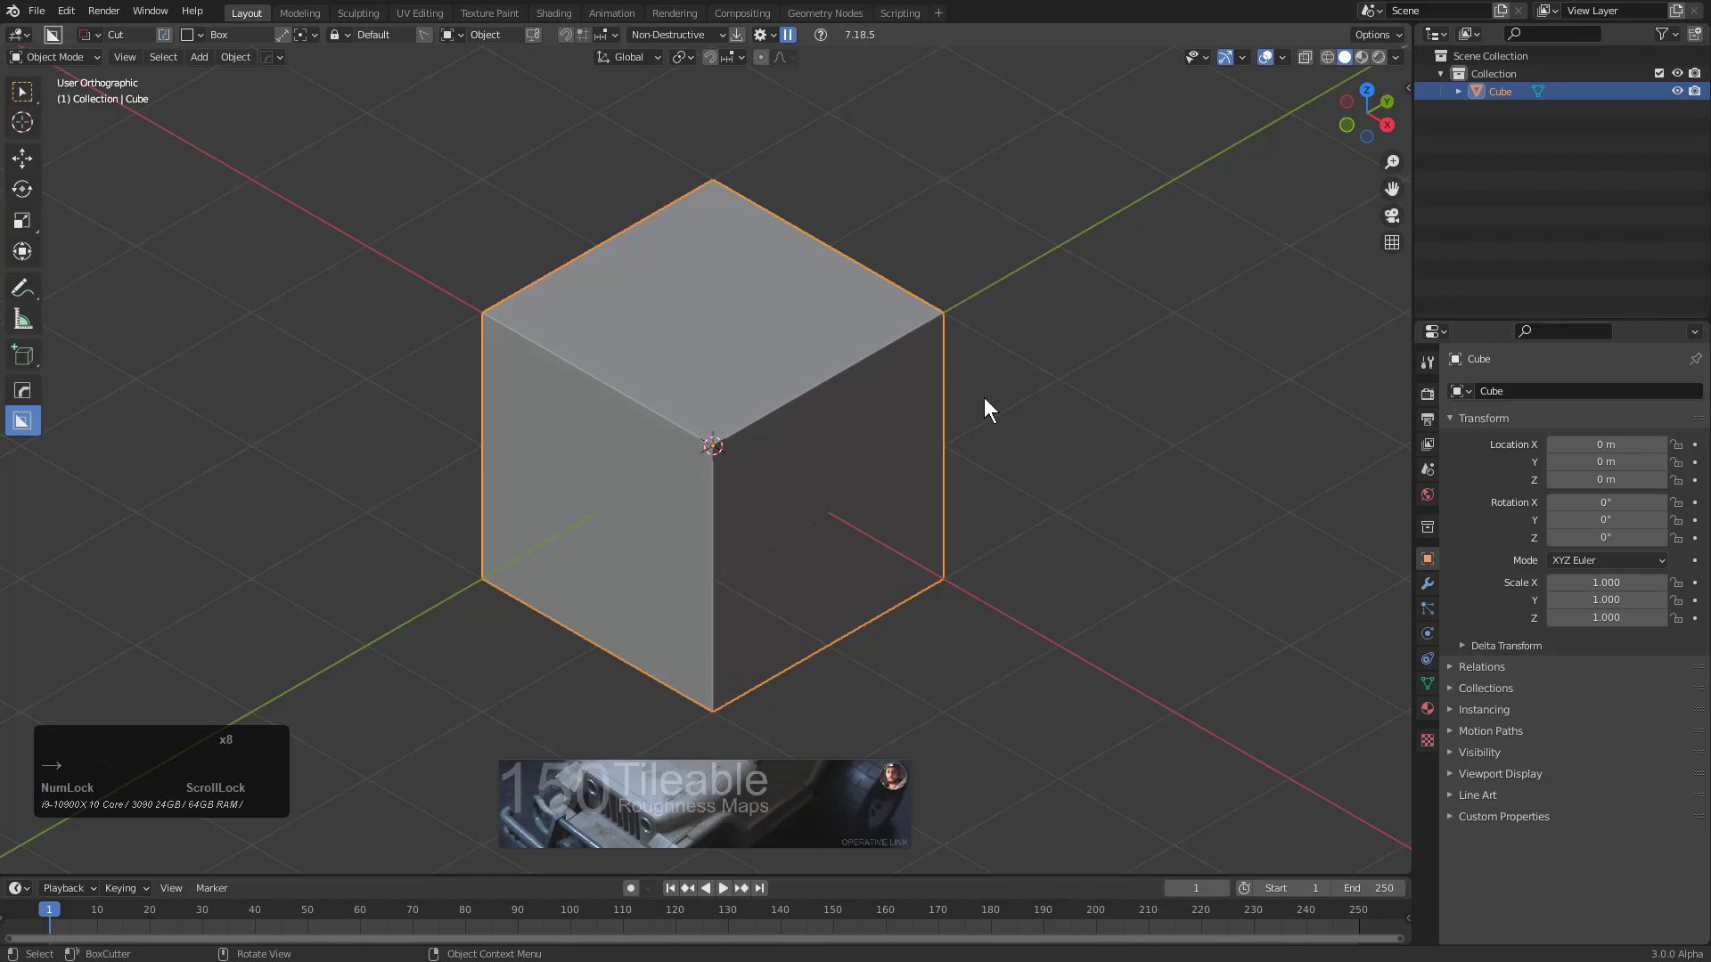
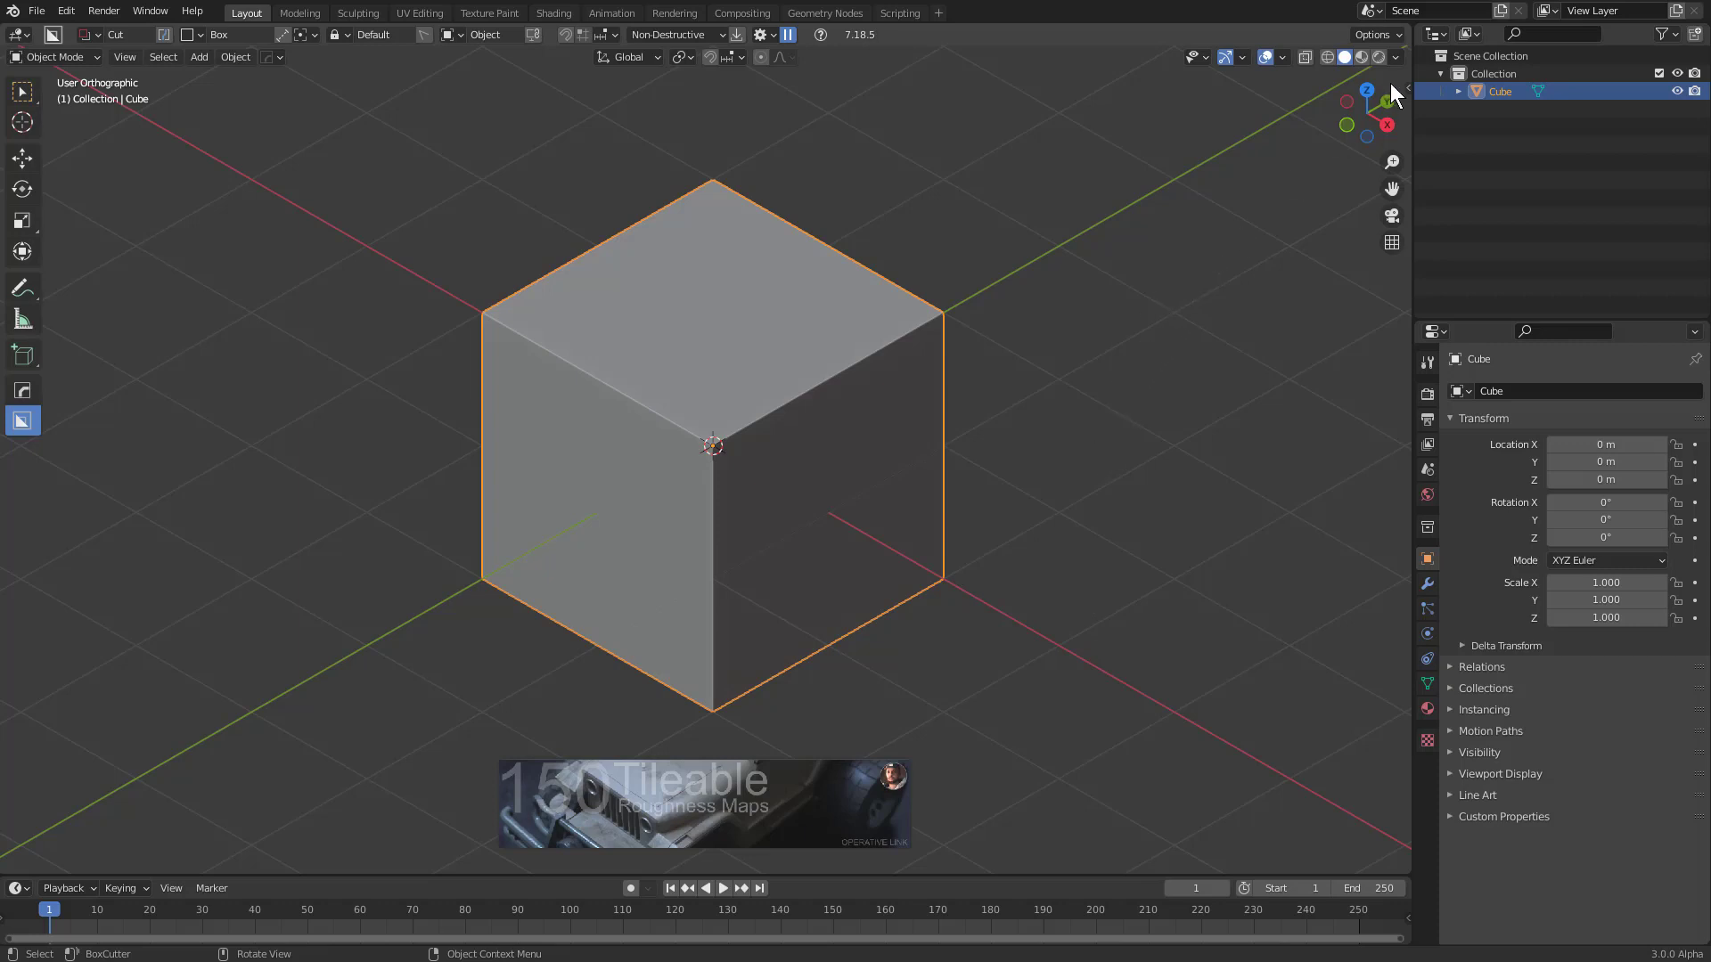
Display the Hard Ops help list of learning and community links
{"action": "left_click", "coordinate": [276, 63]}
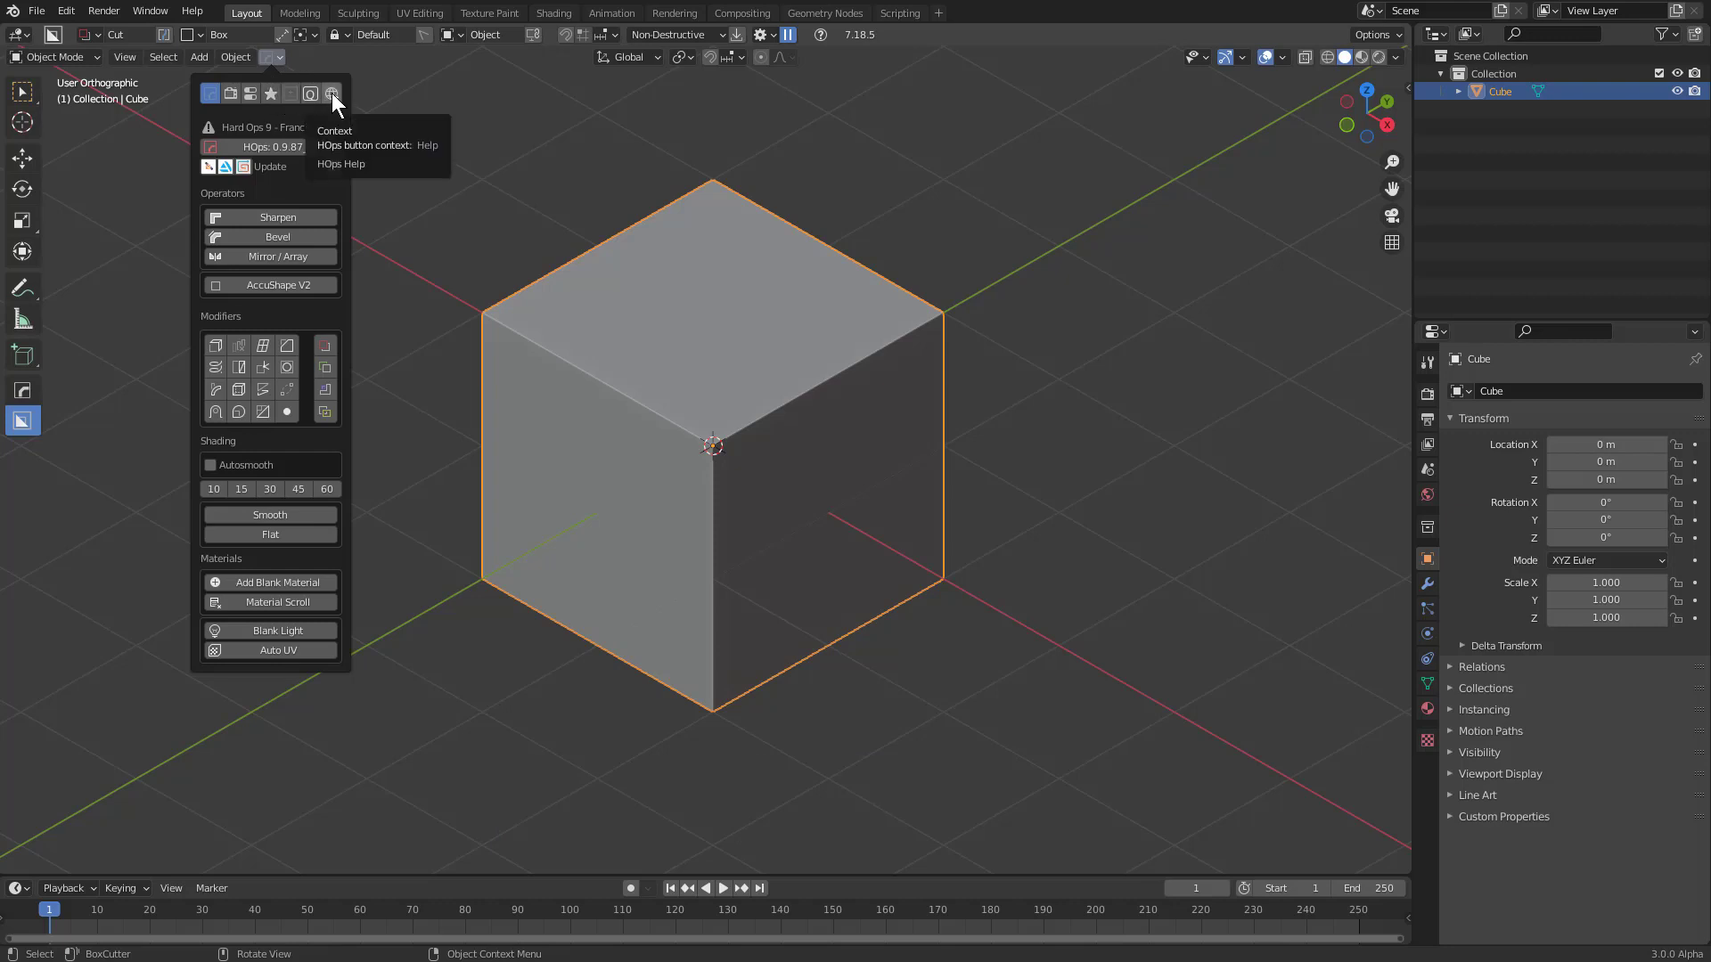
{"action": "left_click", "coordinate": [331, 92]}
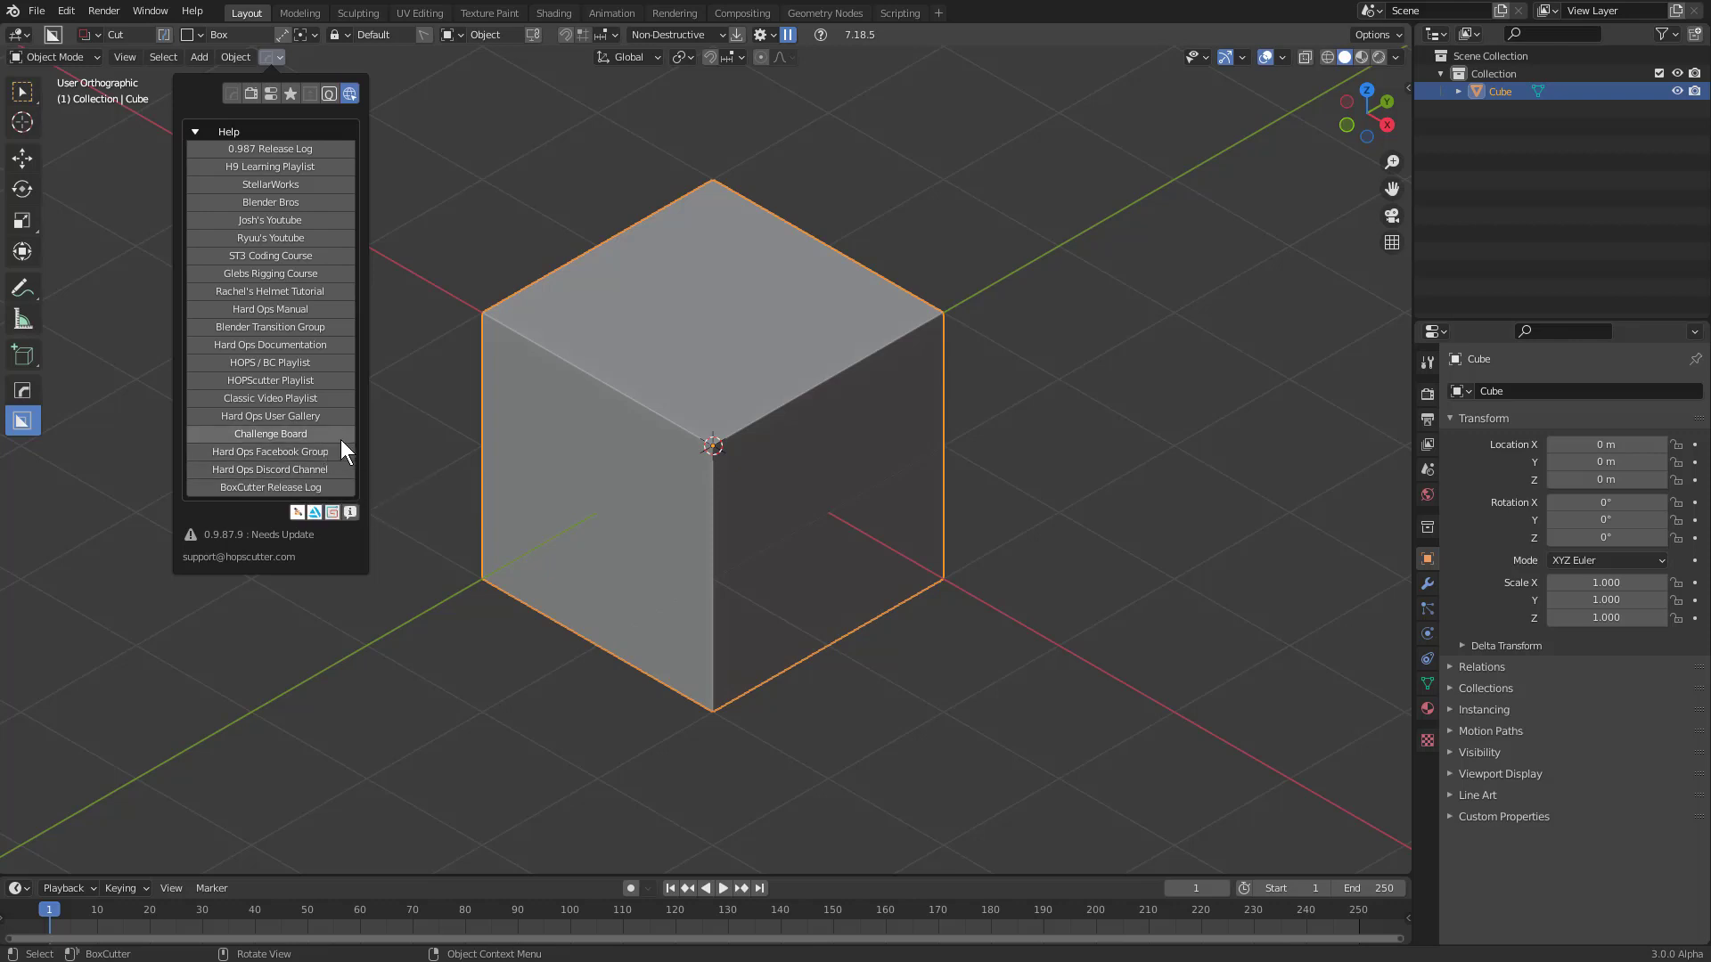
Reopen Link Ops, browse its link banners in both directions, and close it
{"action": "key", "text": "q"}
{"action": "left_click", "coordinate": [735, 322]}
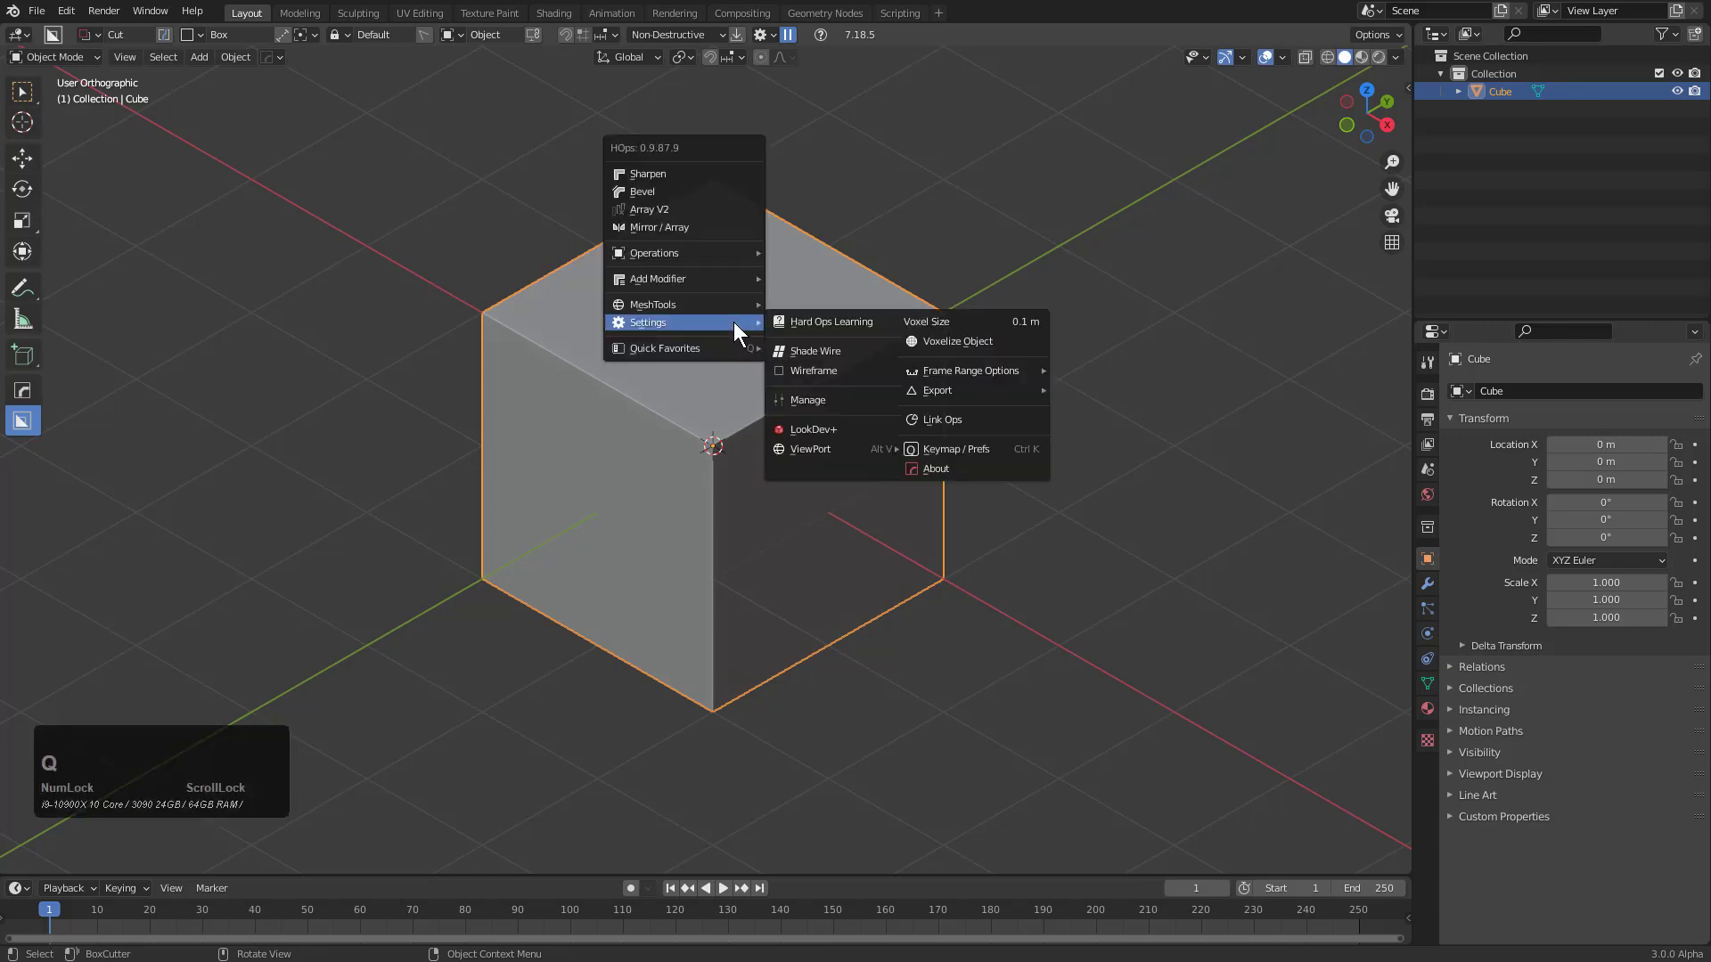
{"action": "left_click", "coordinate": [956, 418]}
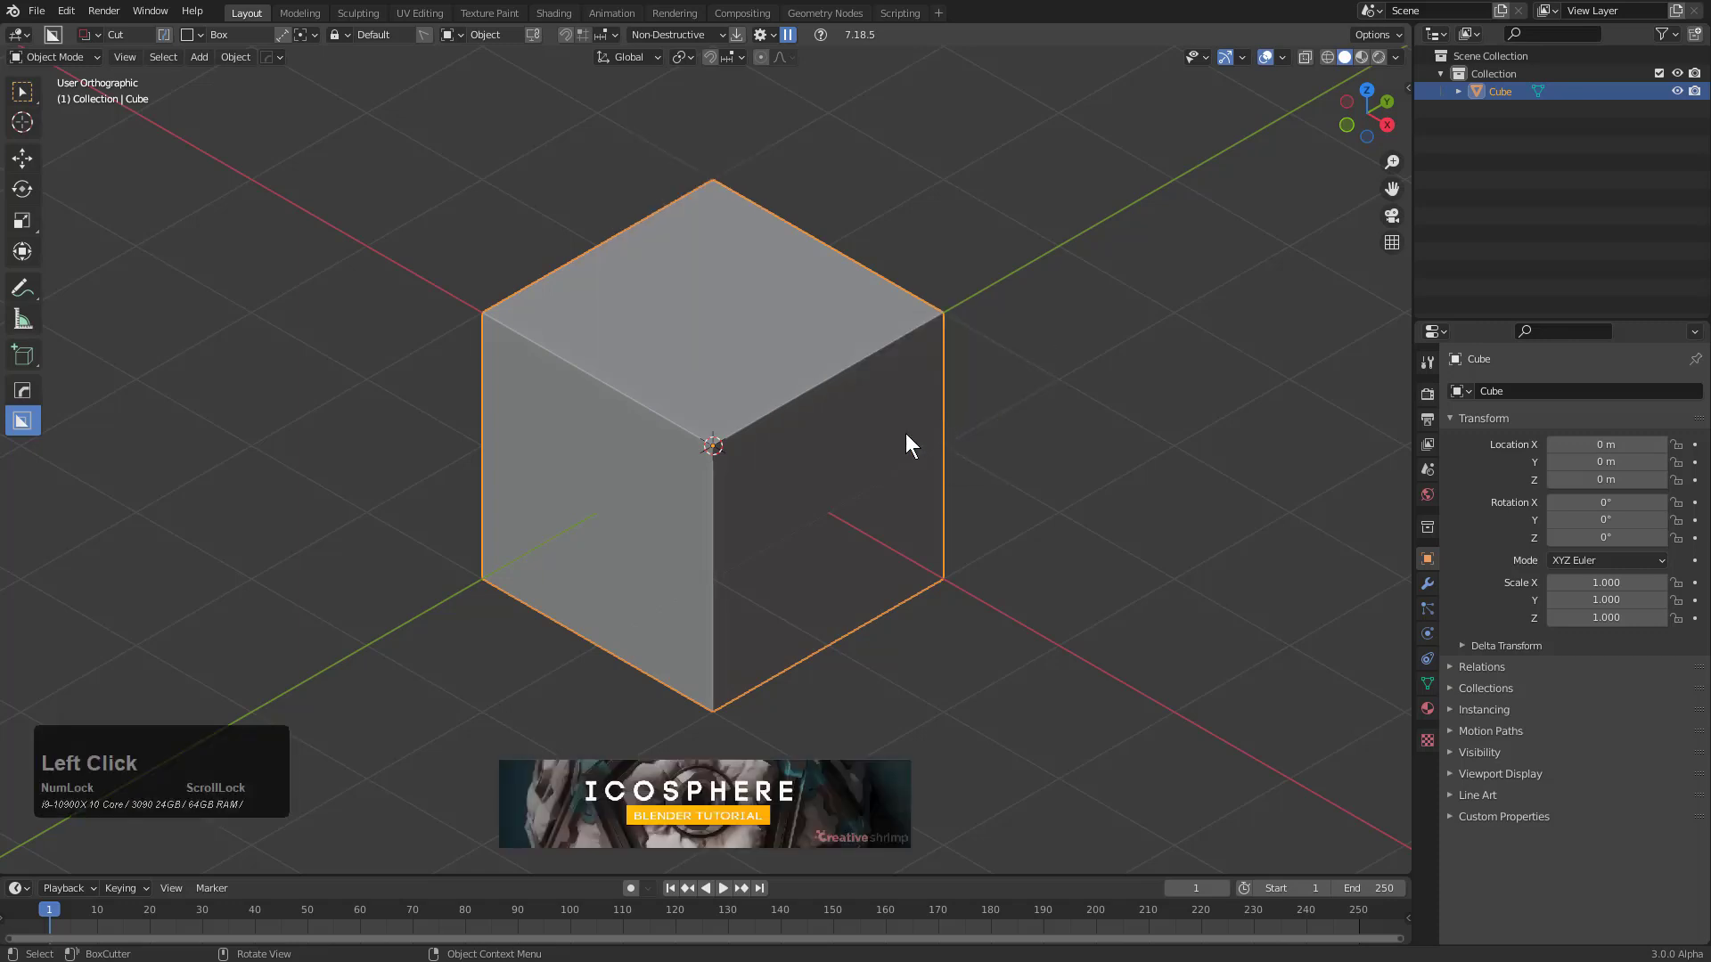
{"action": "key", "text": "Up"}
{"action": "key", "text": "Up"}
{"action": "key", "text": "Up"}
{"action": "key", "text": "Up"}
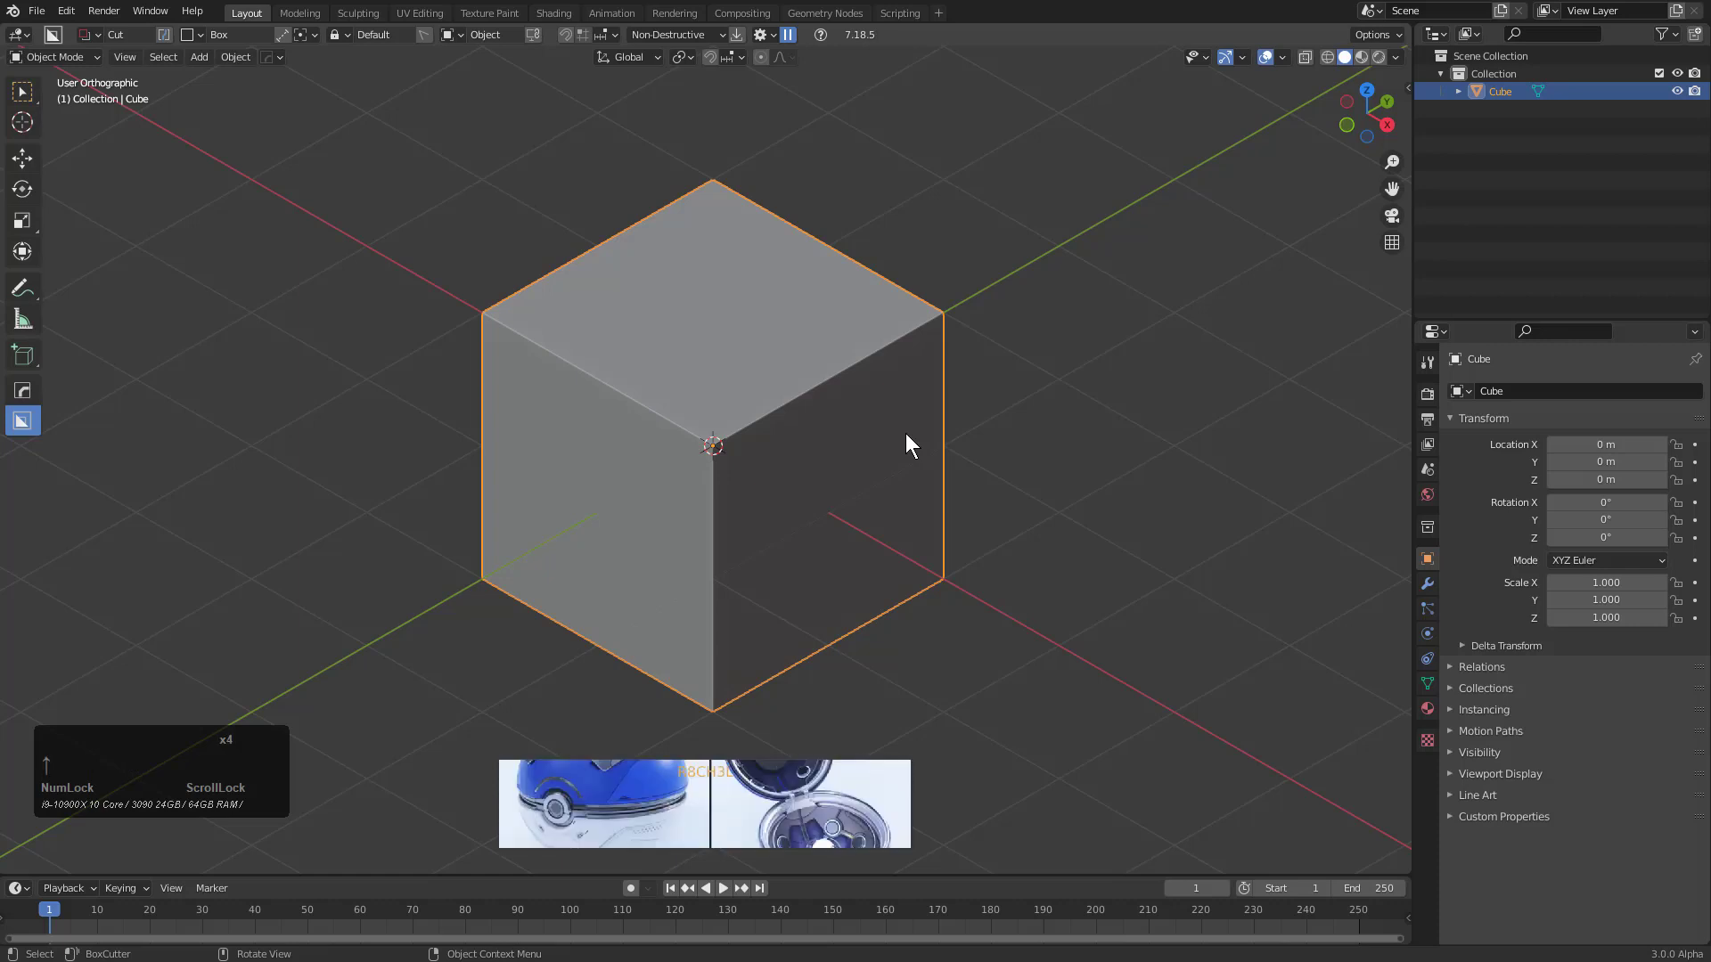
{"action": "key", "text": "Down"}
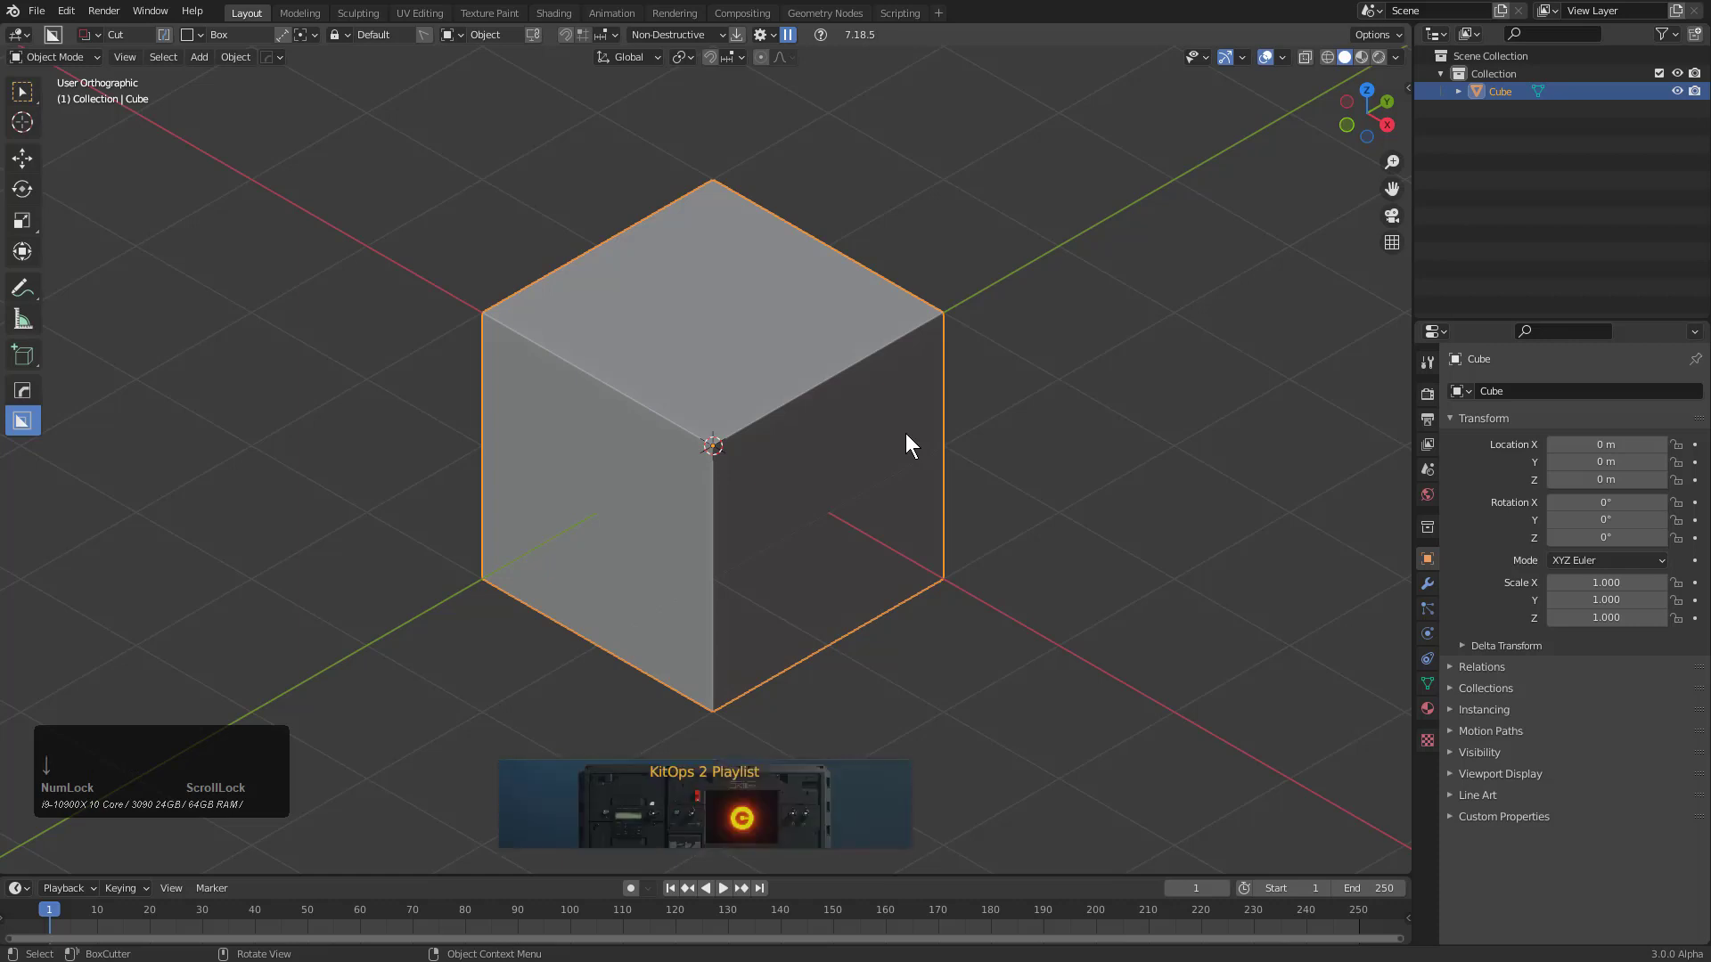
{"action": "key", "text": "Down"}
{"action": "key", "text": "Down"}
{"action": "key", "text": "Down"}
{"action": "key", "text": "Down"}
{"action": "key", "text": "Down"}
{"action": "key", "text": "Down"}
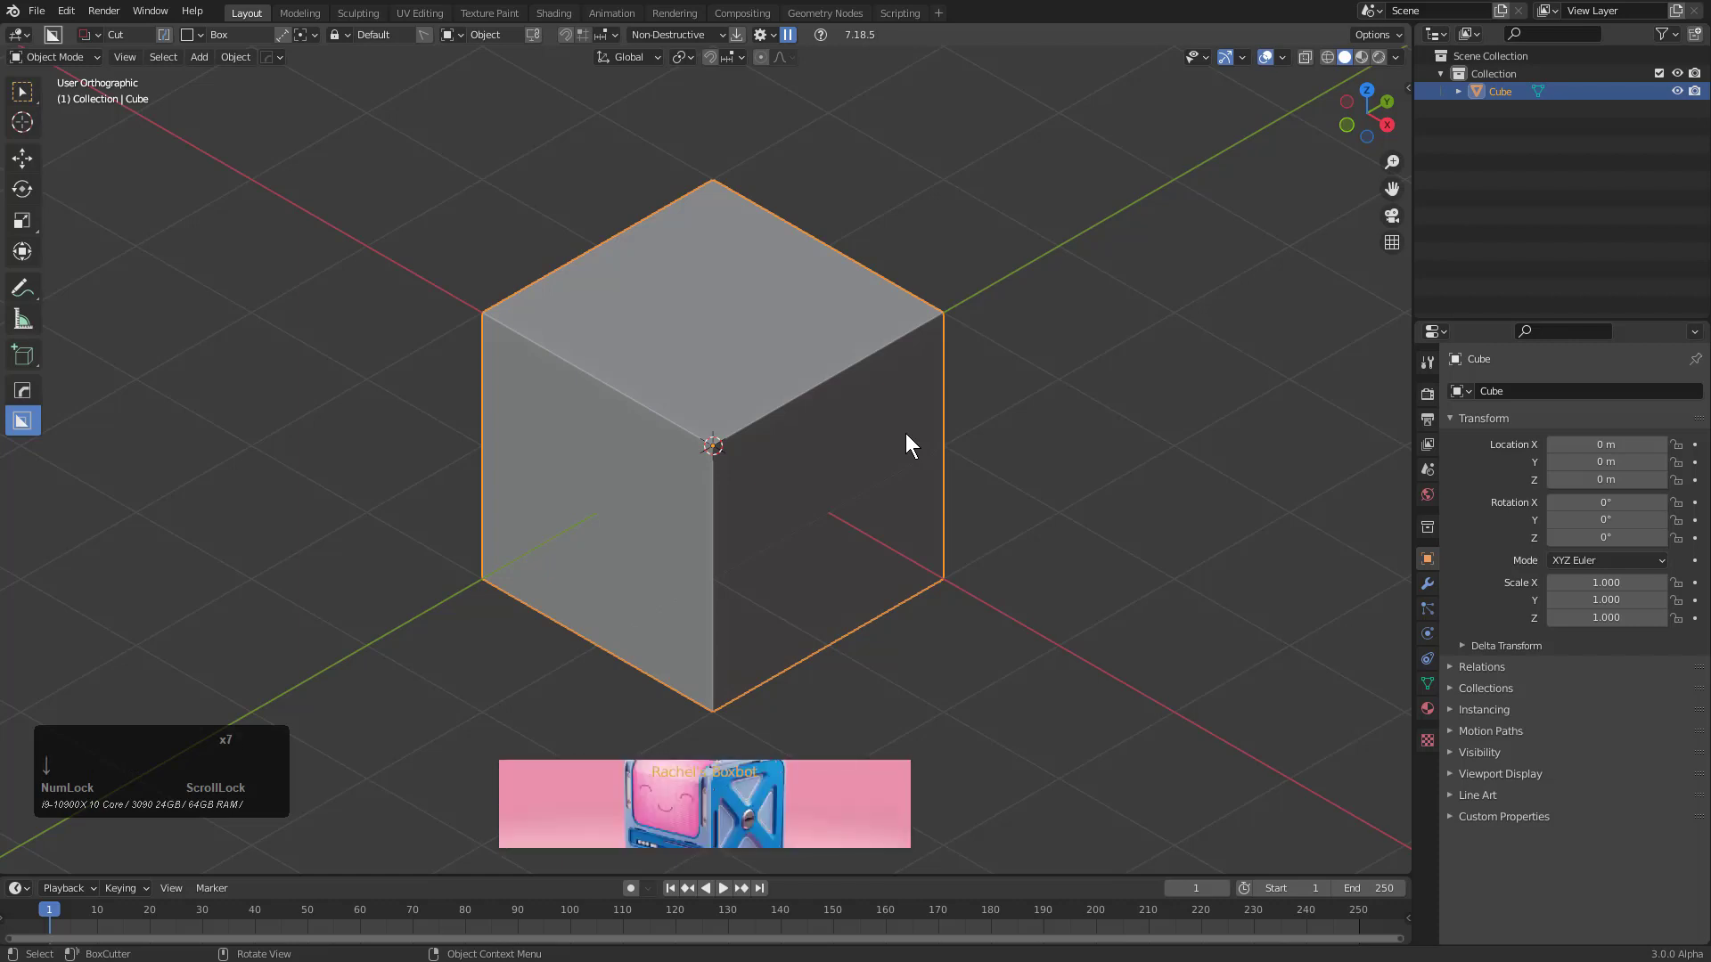
{"action": "key", "text": "Down"}
{"action": "key", "text": "Down"}
{"action": "key", "text": "Down"}
{"action": "right_click", "coordinate": [952, 343]}
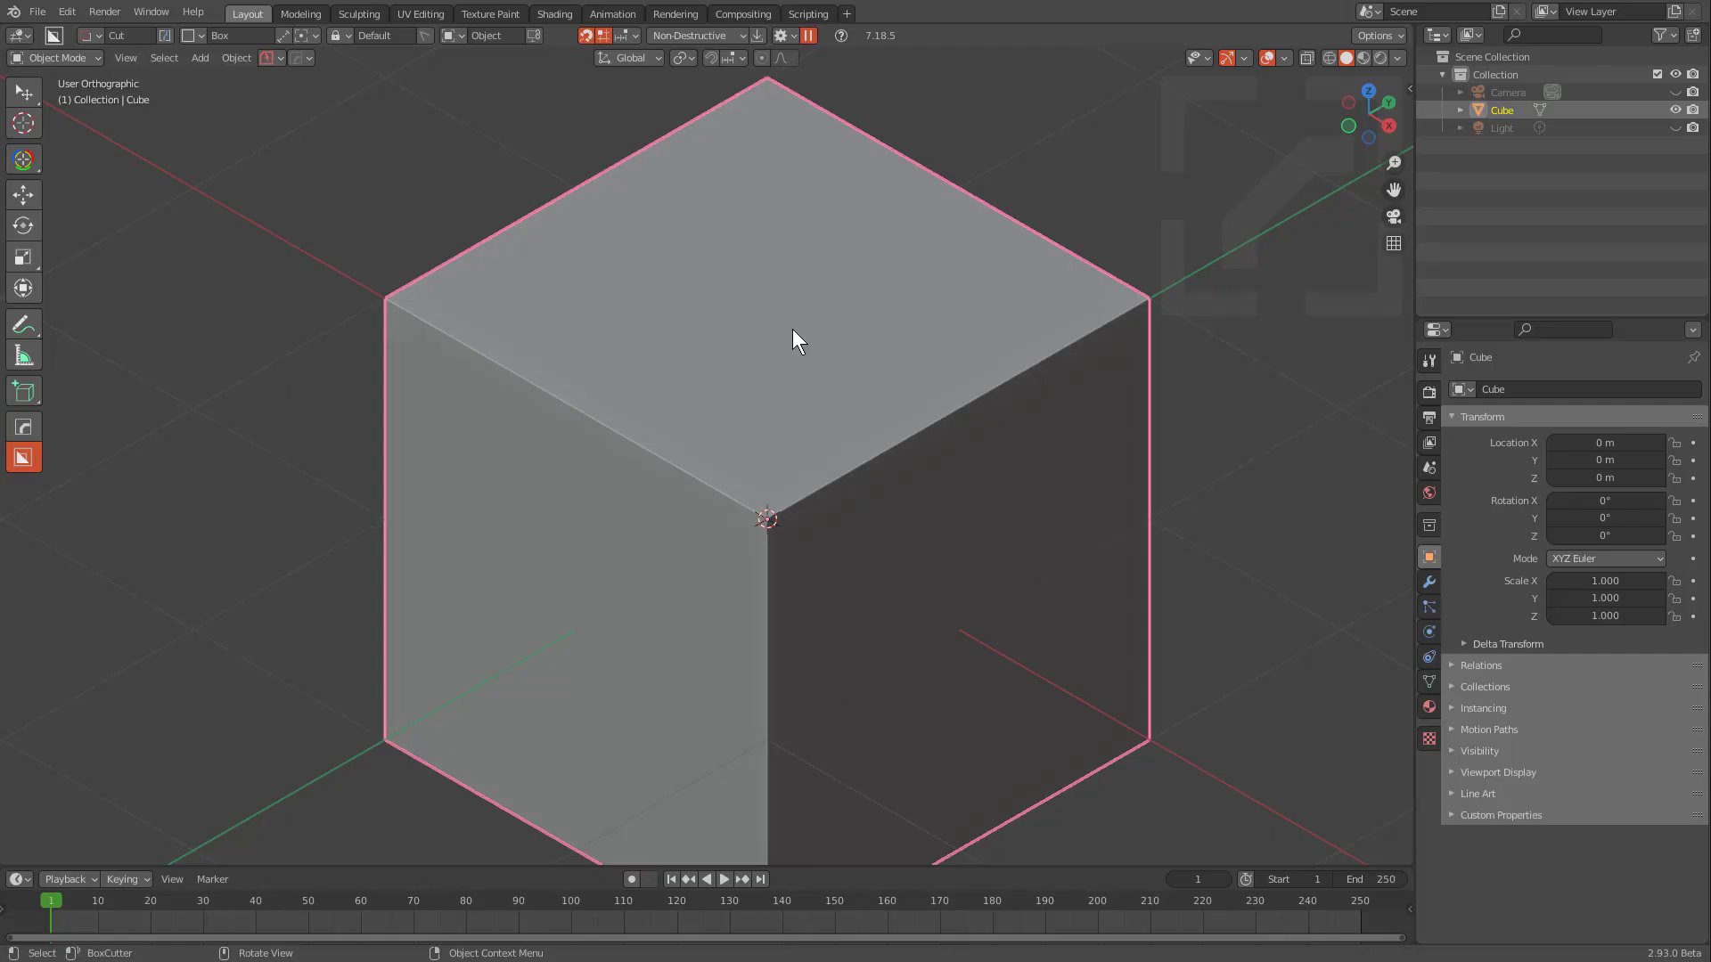
Display the Hard Ops hotkey overview to read its shortcut assignments
{"action": "left_click", "coordinate": [299, 59]}
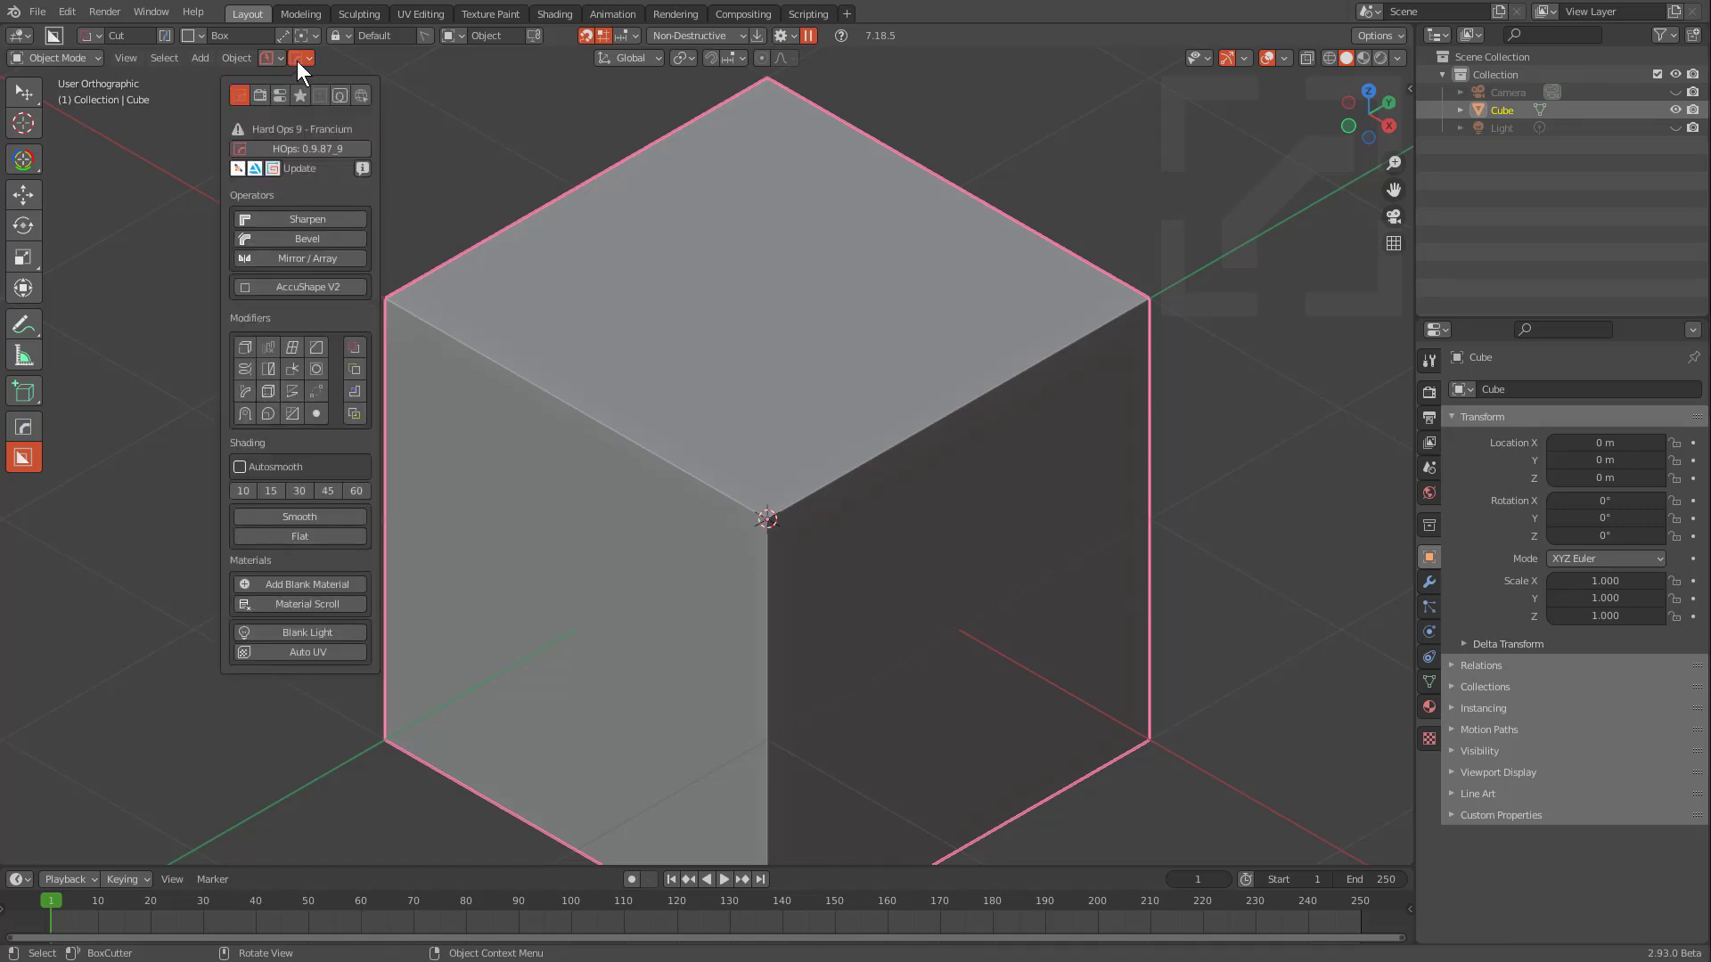
{"action": "left_click", "coordinate": [342, 99]}
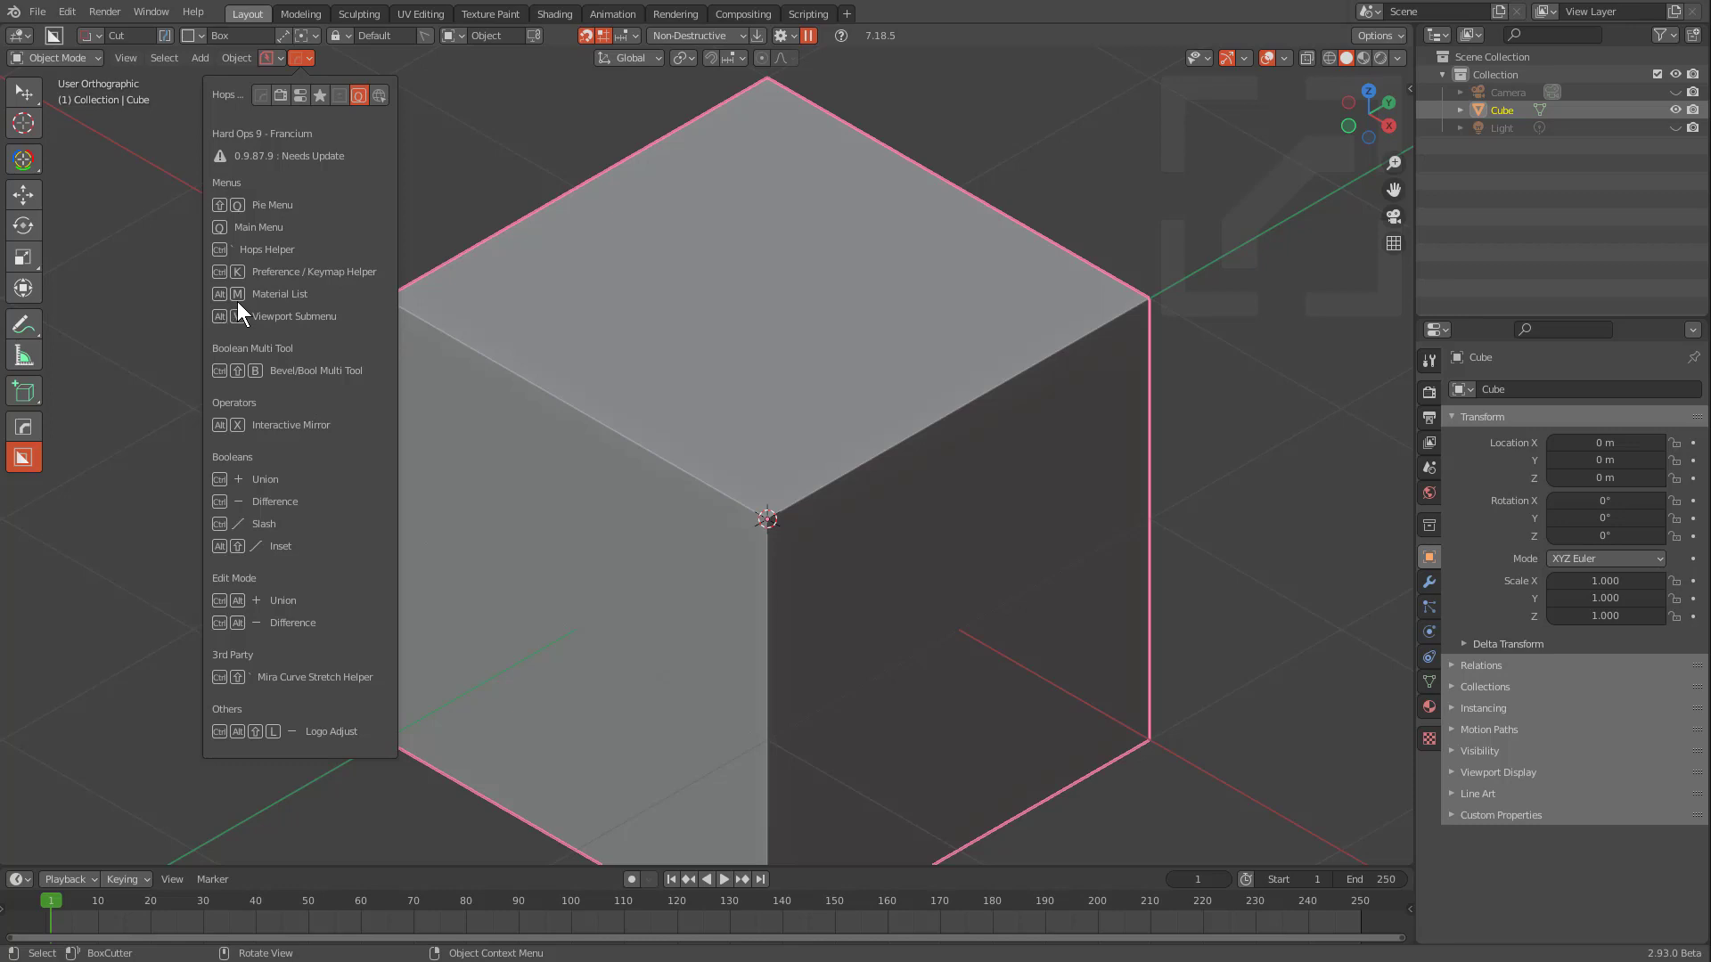
Add a blank Principled material to the cube using the Hard Ops material list
{"action": "middle_click_drag", "start_coordinate": [782, 344], "coordinate": [794, 364]}
{"action": "middle_click", "coordinate": [780, 363], "text": "alt"}
{"action": "key", "text": "m"}
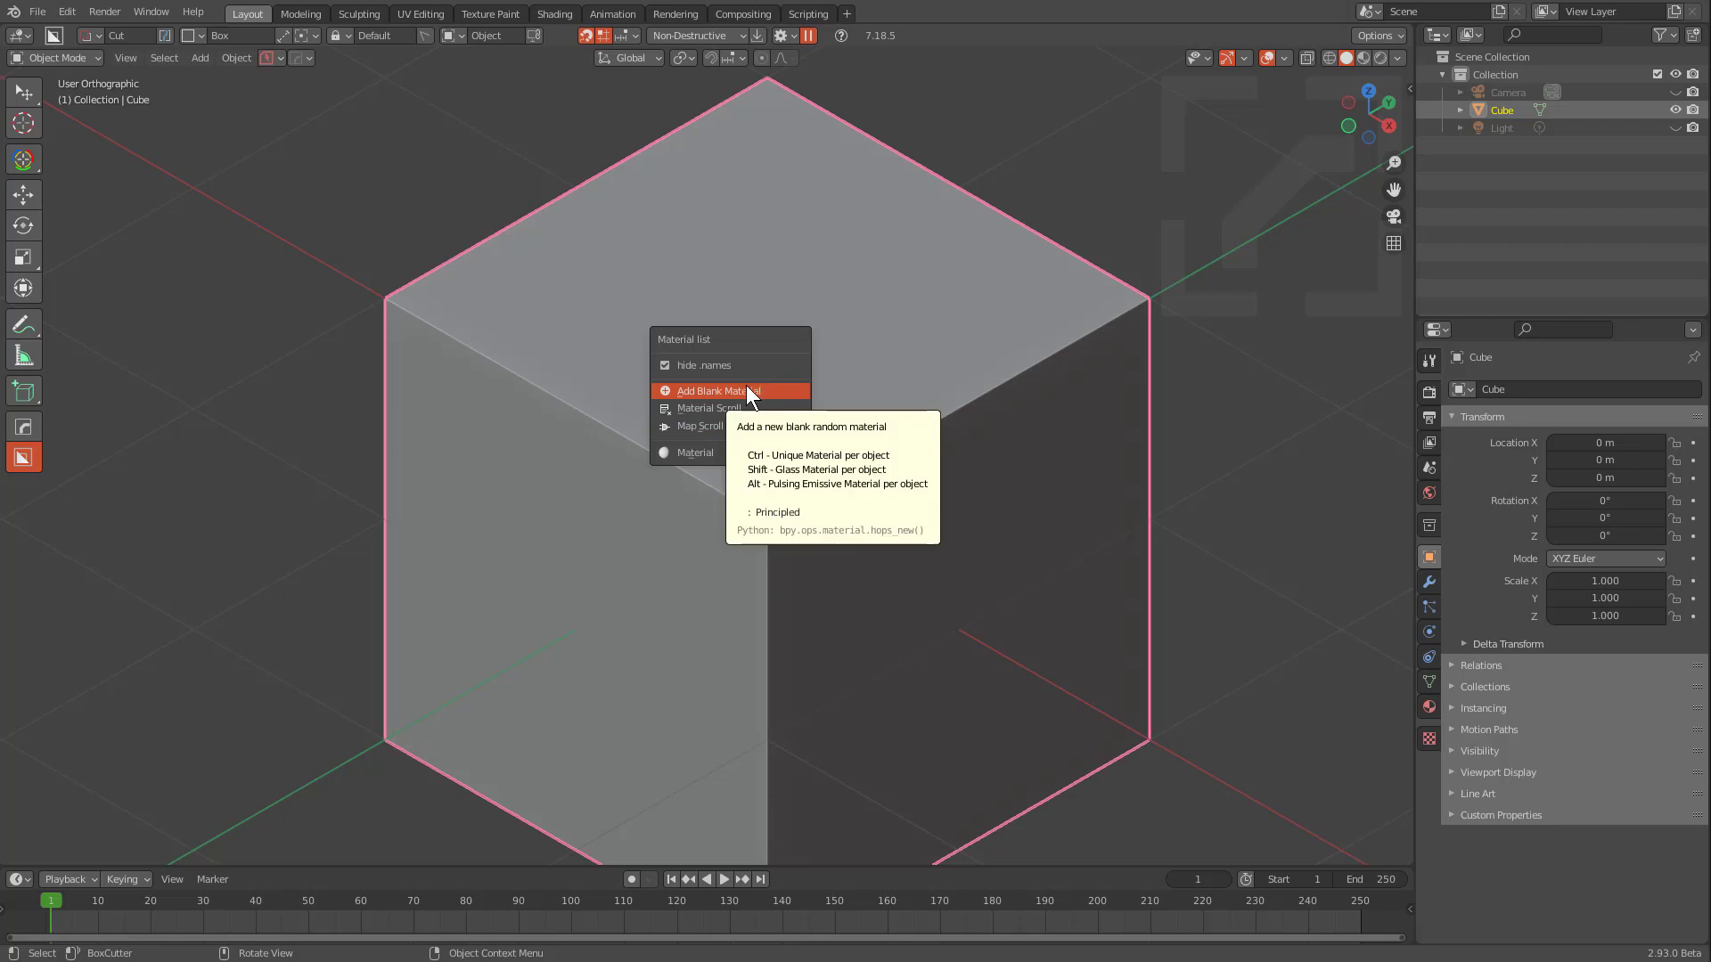
{"action": "left_click", "coordinate": [740, 392]}
{"action": "scroll", "coordinate": [806, 429], "scroll_direction": "down", "scroll_amount": 2}
{"action": "middle_click_drag", "start_coordinate": [807, 429], "coordinate": [831, 395]}
Convert the cube into a smooth sphere with the Hard Ops SphereCast mesh tool
{"action": "key", "text": "q"}
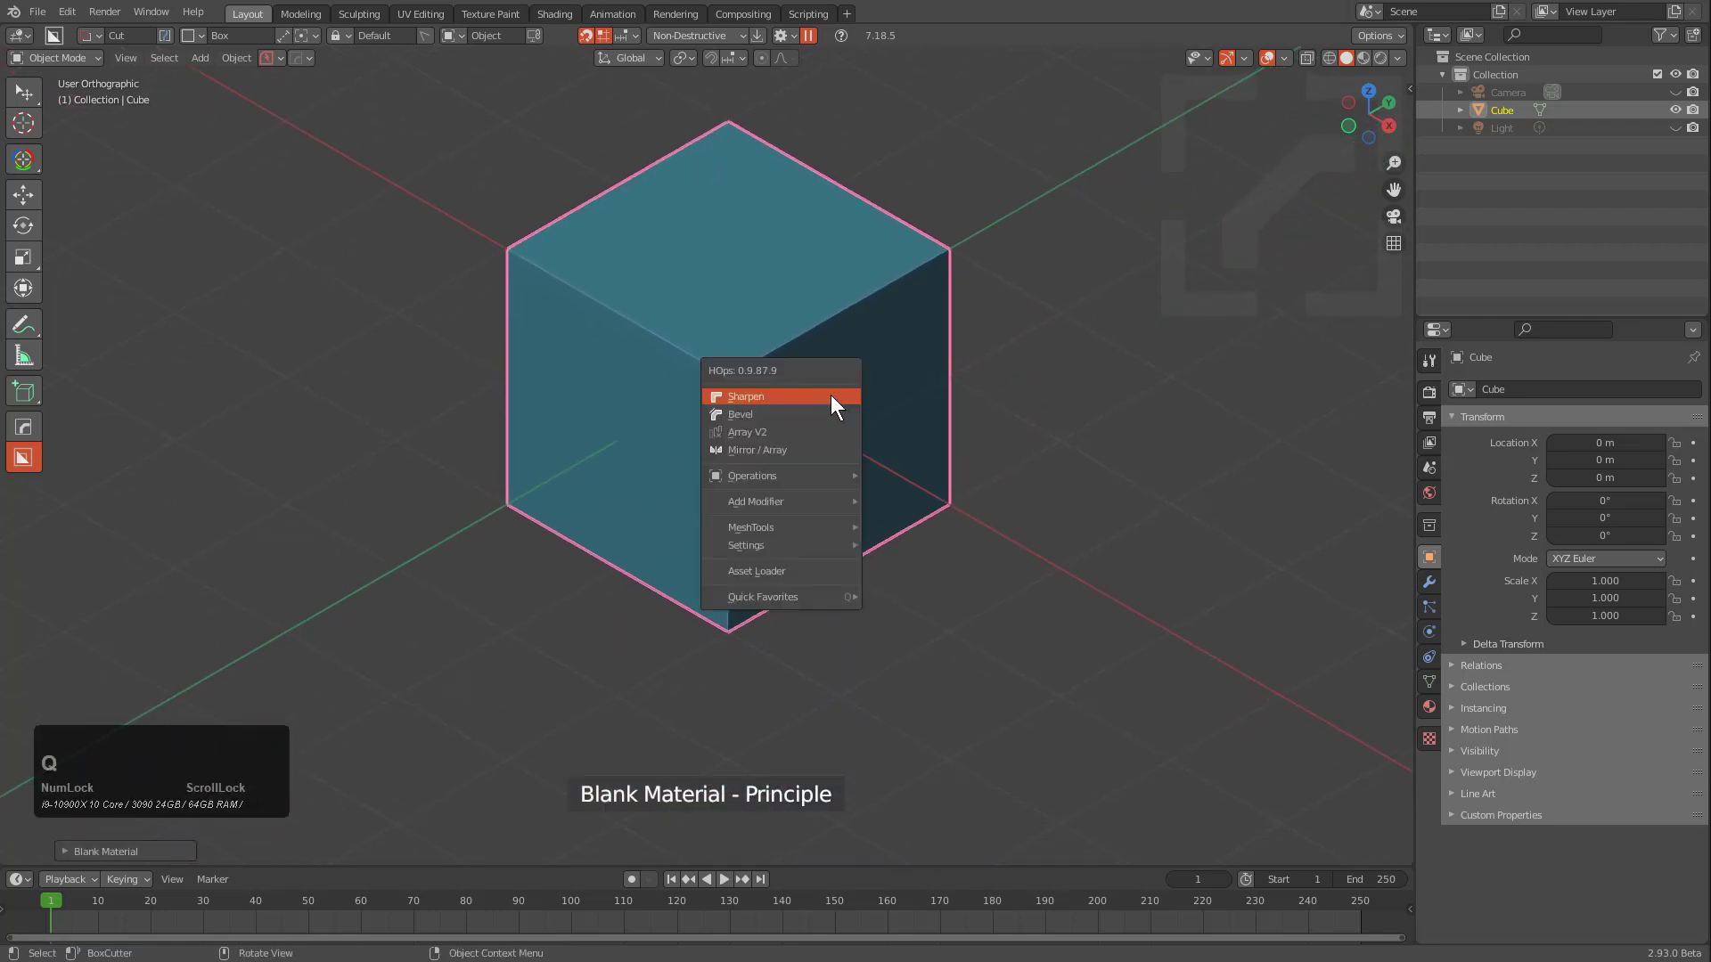
{"action": "mouse_move", "coordinate": [764, 528]}
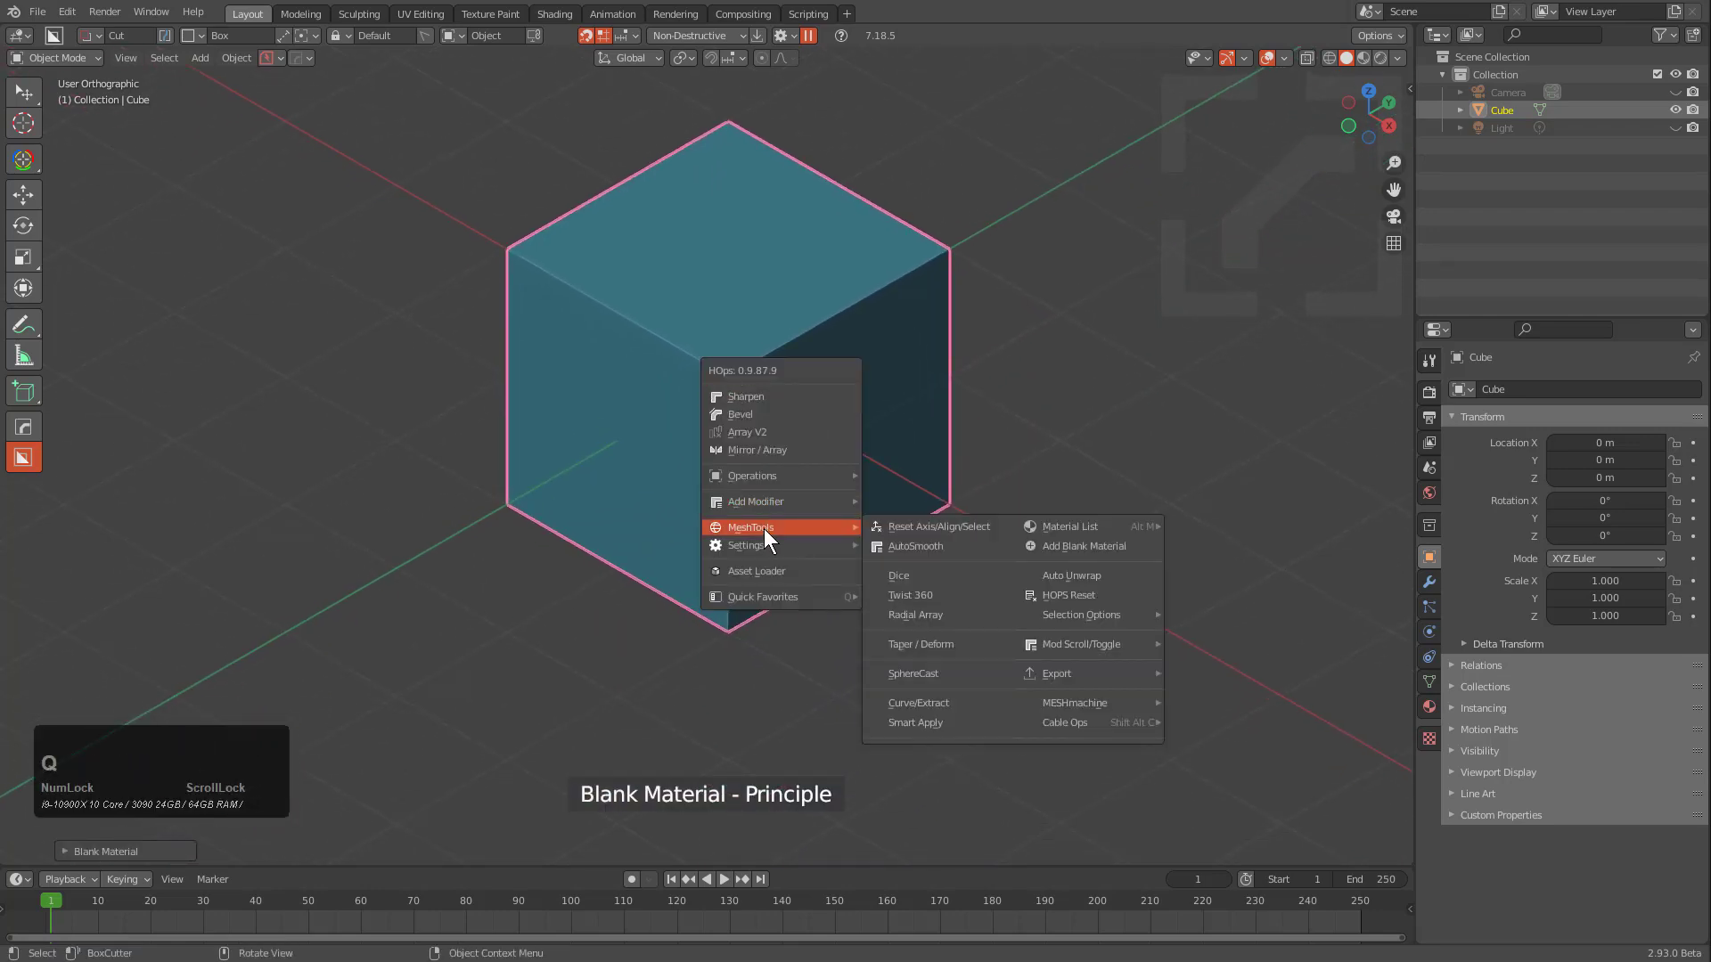
{"action": "left_click", "coordinate": [920, 670]}
Add a mesh plane, move it -1 m along Z, and check it against the sphere from the front
{"action": "key", "text": "shift+a"}
{"action": "mouse_move", "coordinate": [746, 443]}
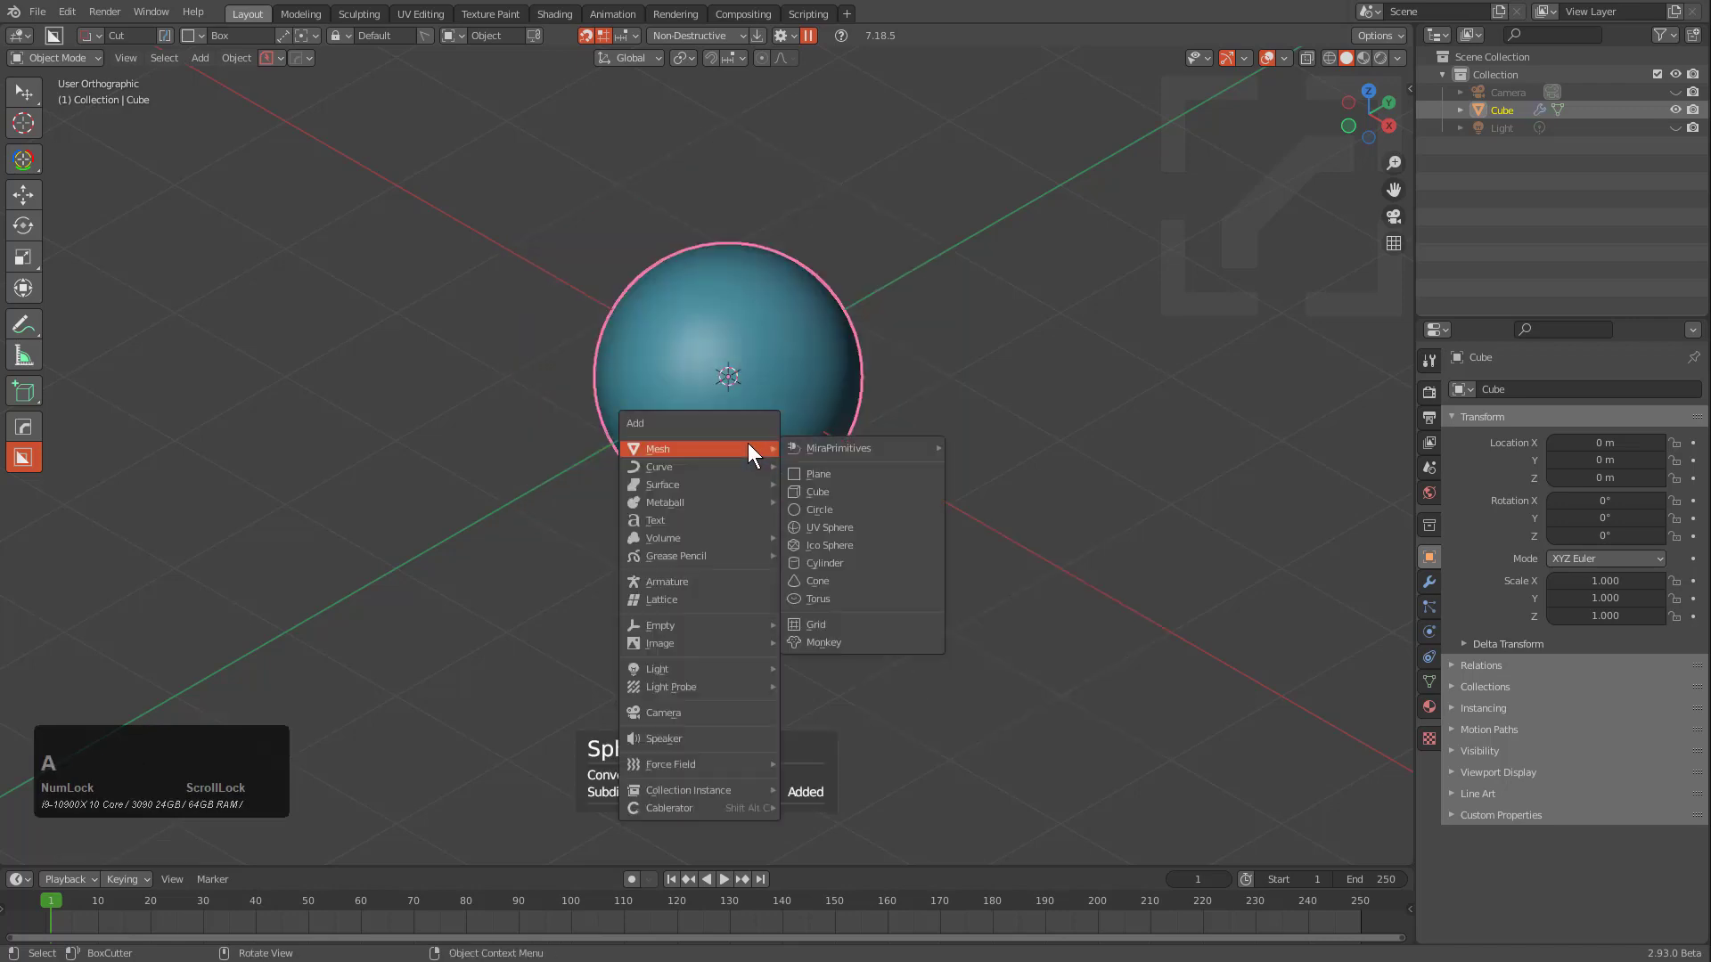
{"action": "left_click", "coordinate": [813, 475]}
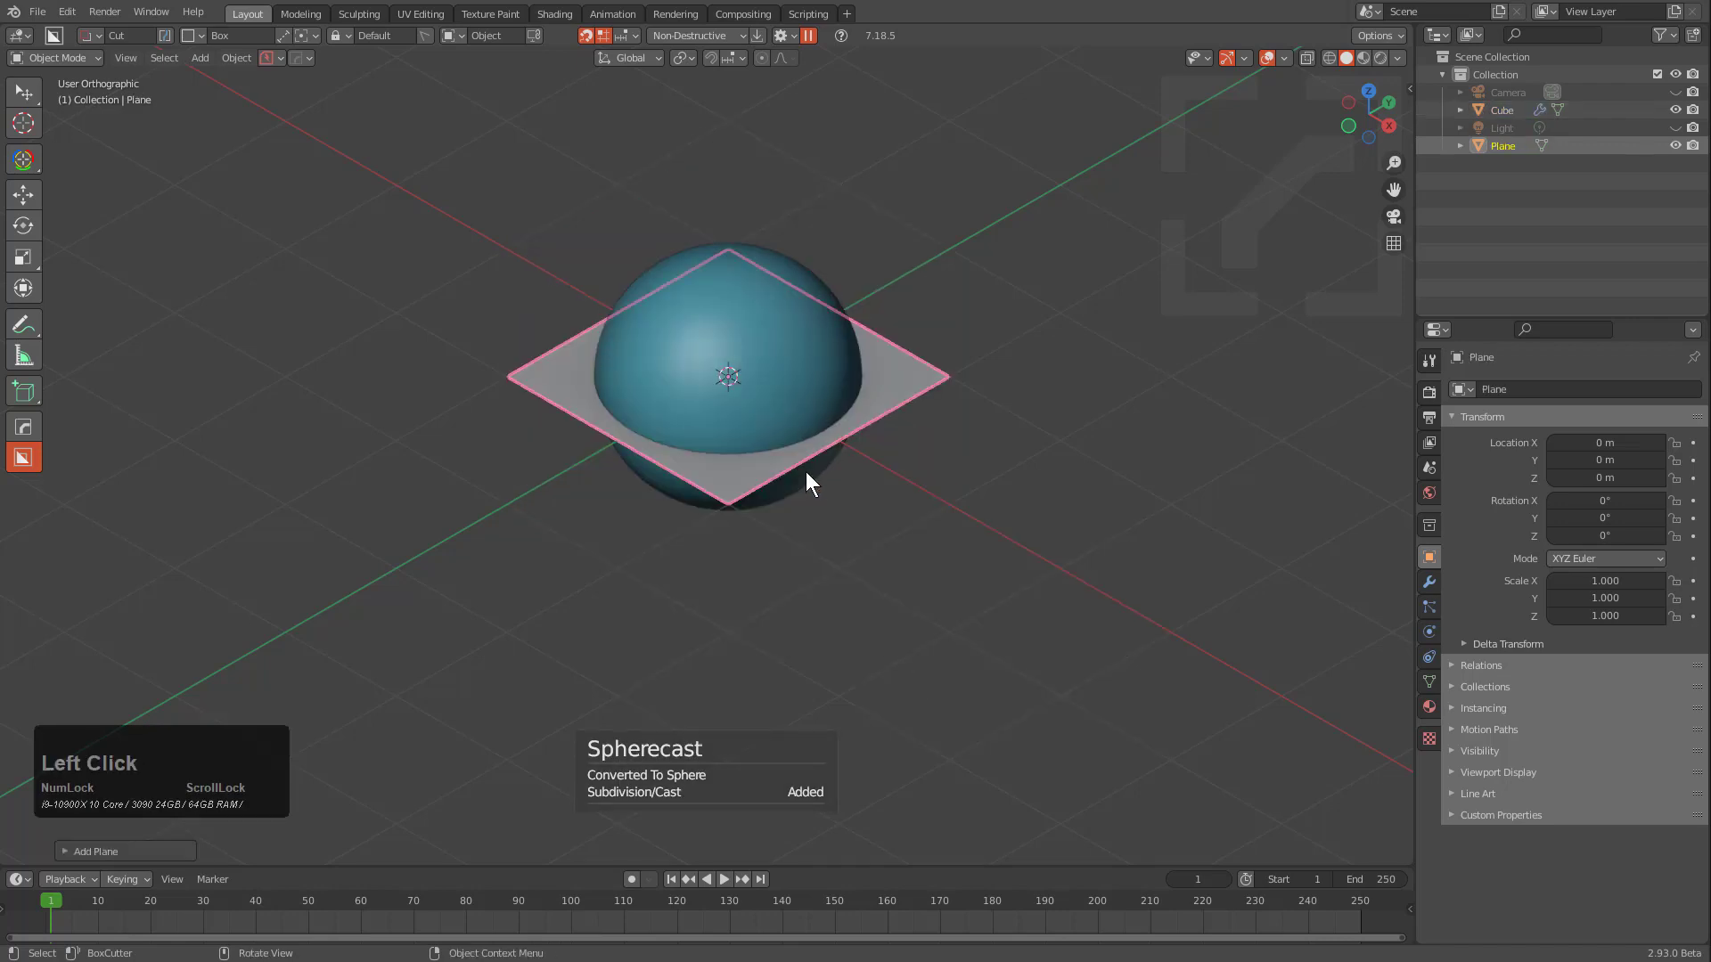
{"action": "type", "text": "gz-1"}
{"action": "key", "text": "Return"}
{"action": "key", "text": "KP_1"}
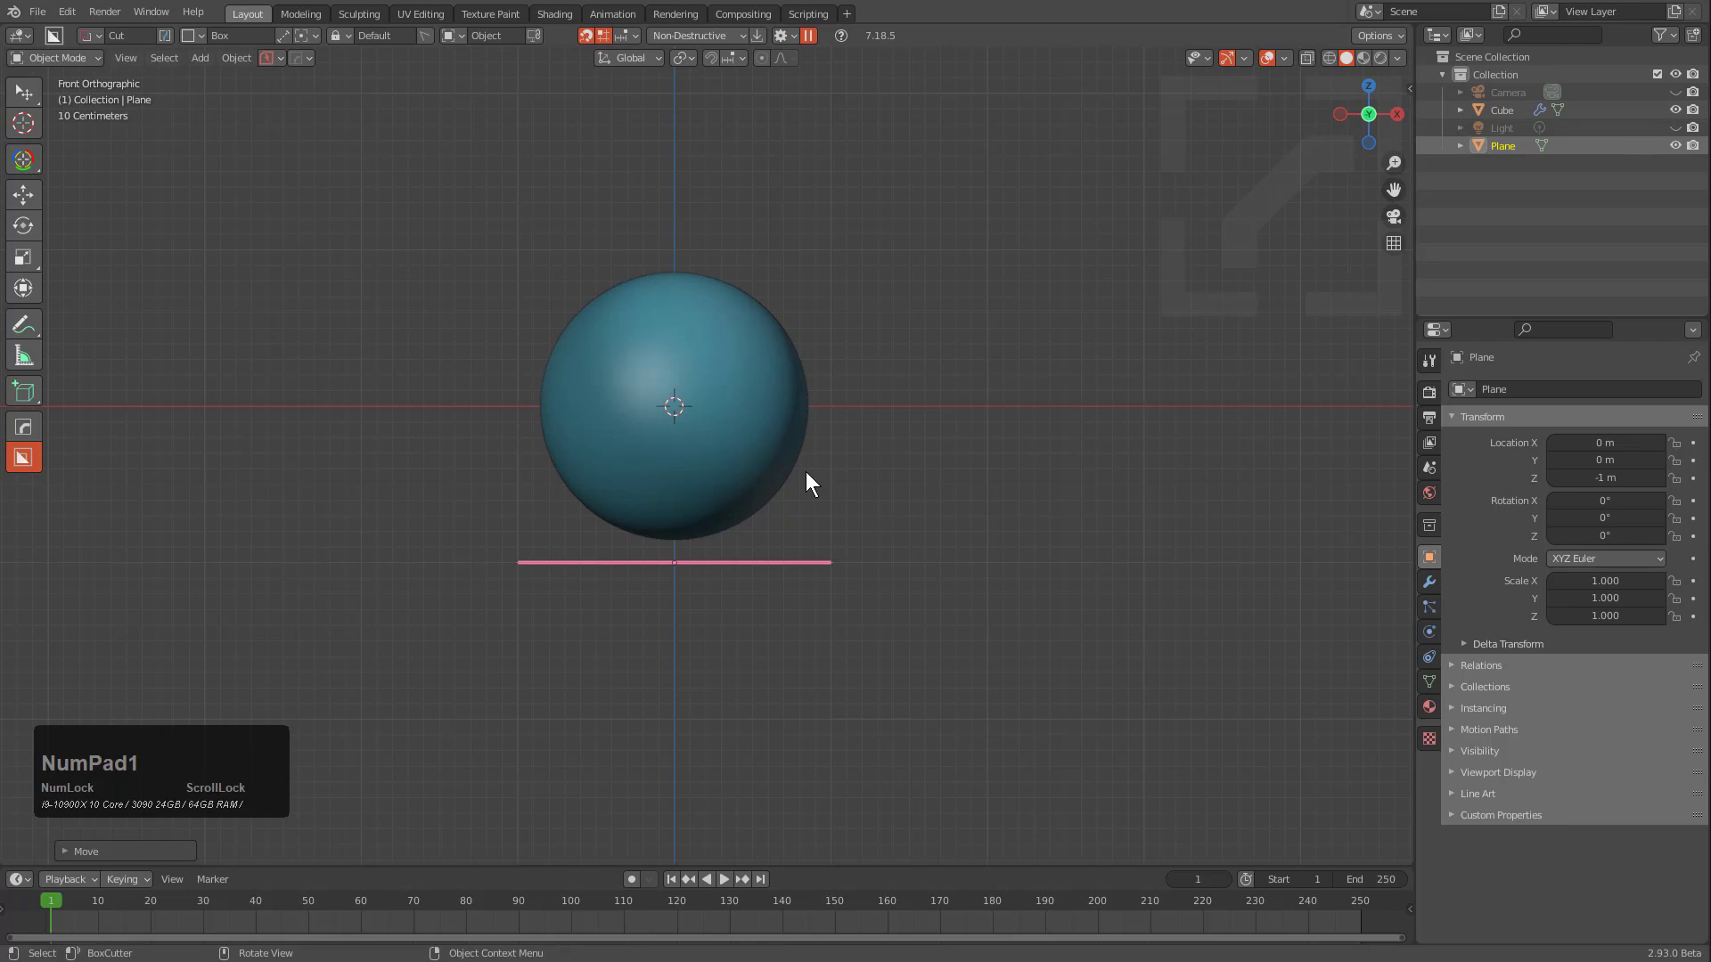
Delete the manually placed plane beneath the sphere
{"action": "scroll", "coordinate": [849, 422], "scroll_direction": "up", "scroll_amount": 2}
{"action": "key", "text": "x"}
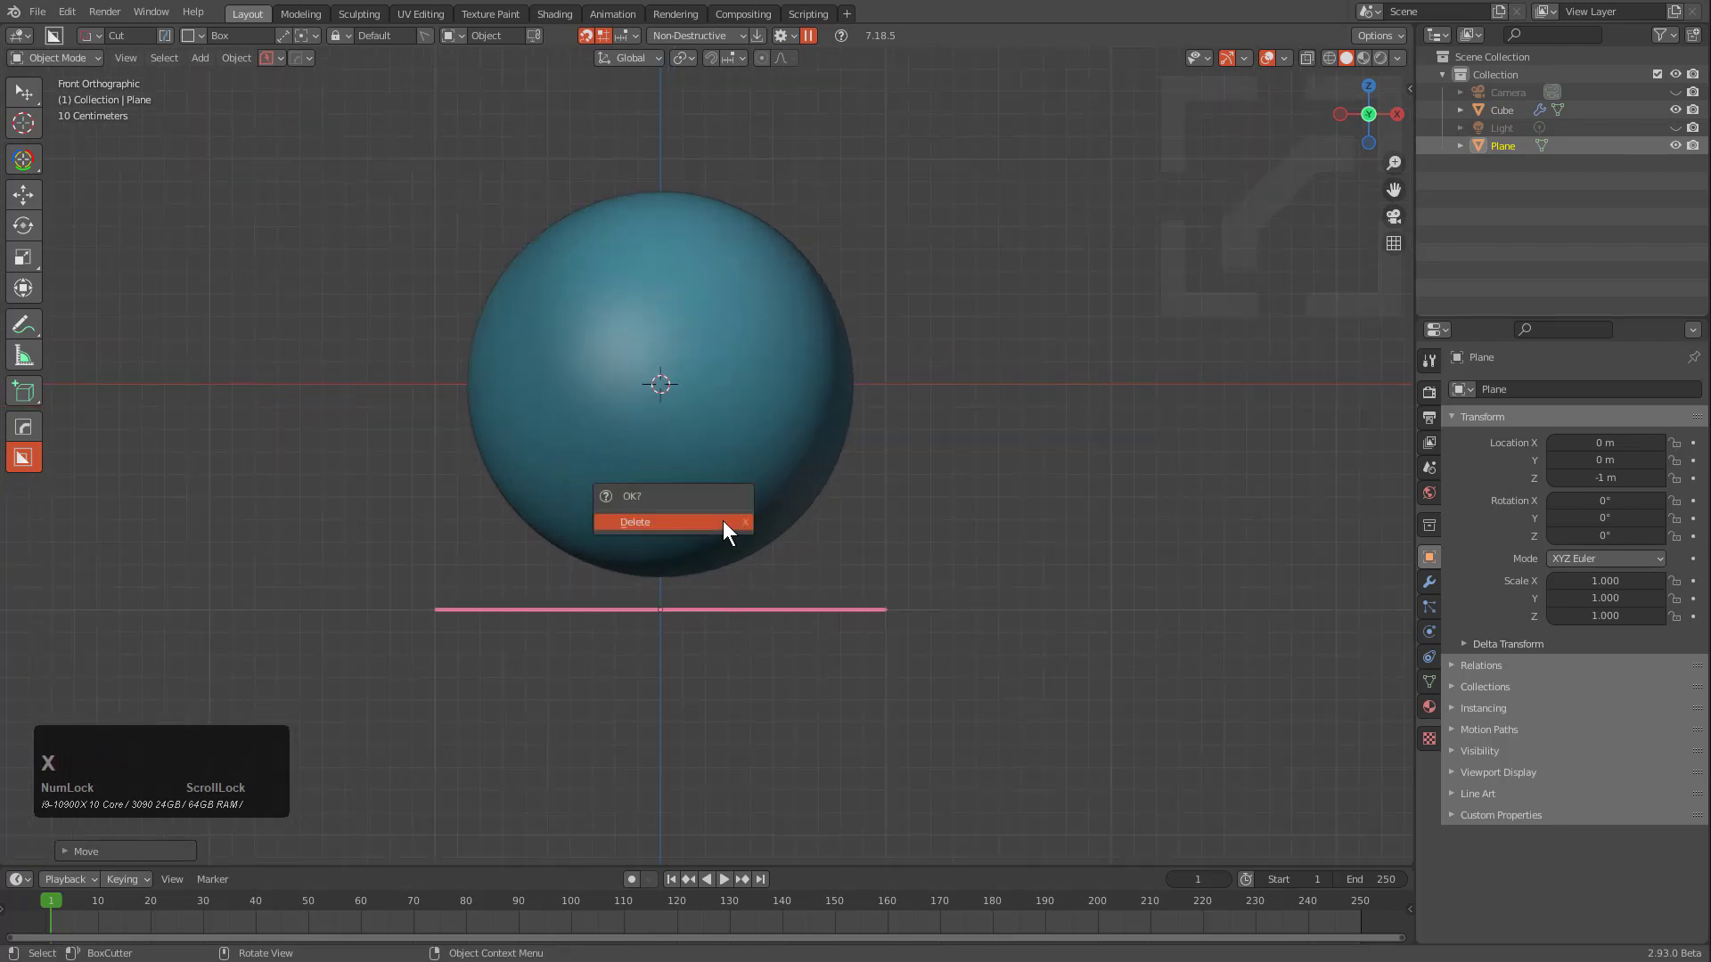
{"action": "left_click", "coordinate": [724, 520]}
Create a plane at the sphere's base with Hard Ops To_Shape, using the Plane shape and a -Z offset
{"action": "middle_click_drag", "start_coordinate": [876, 338], "coordinate": [811, 391]}
{"action": "left_click", "coordinate": [810, 391]}
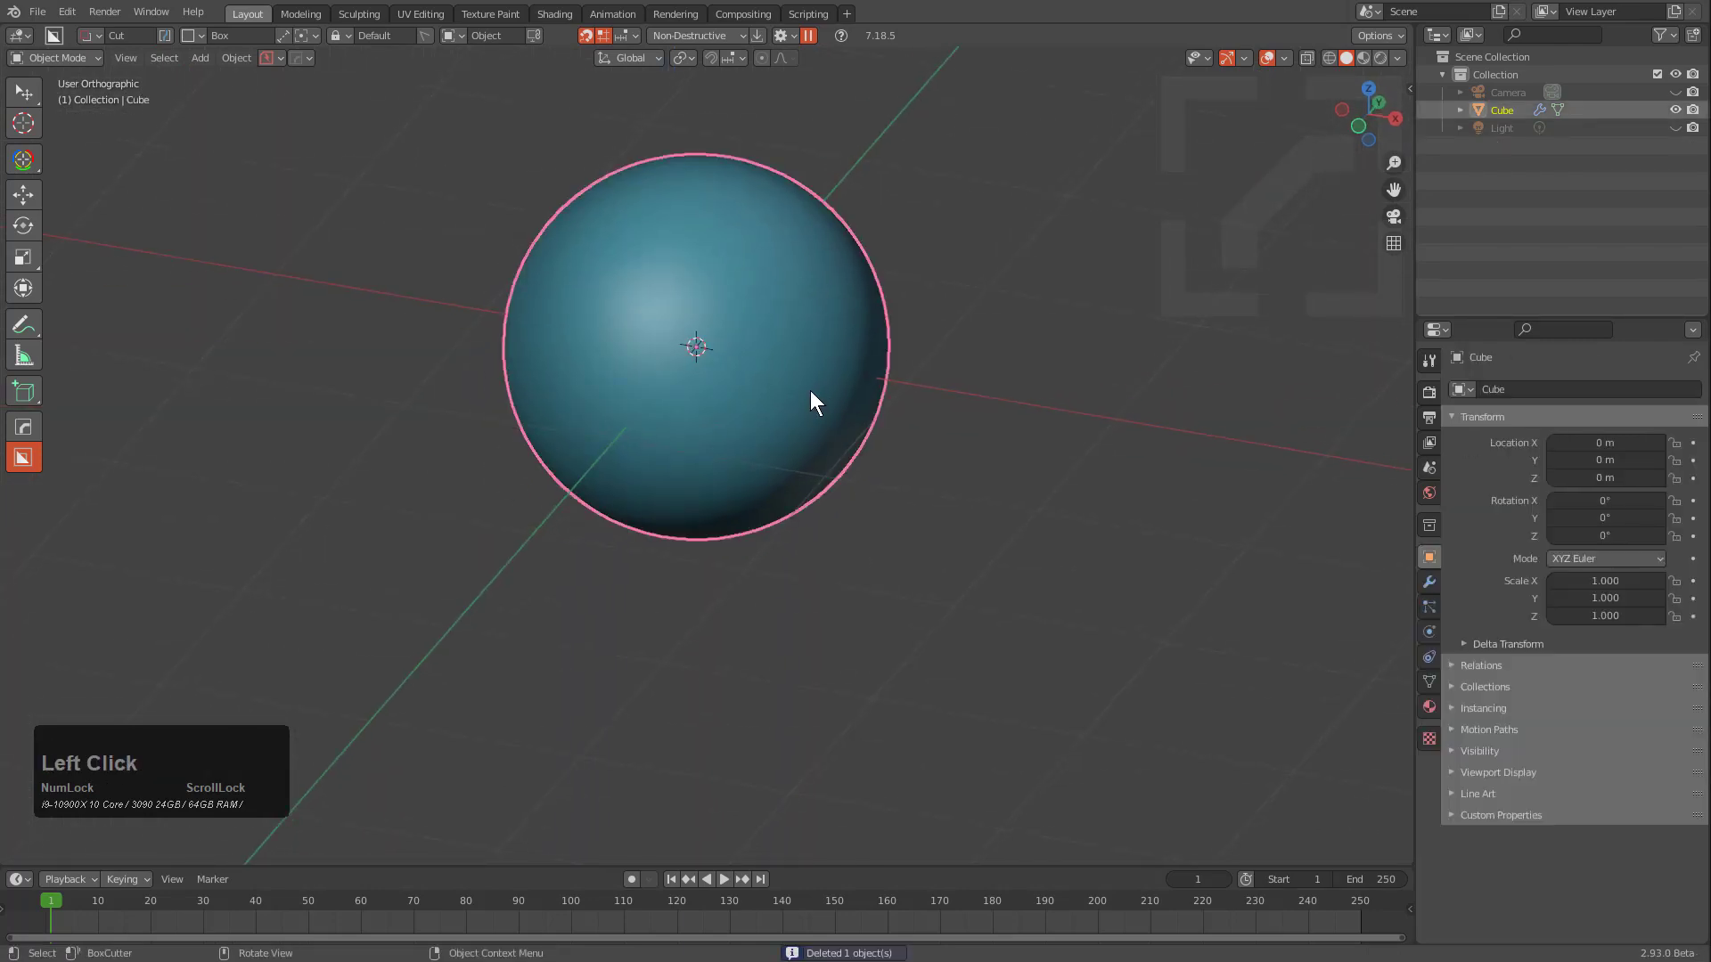
{"action": "key", "text": "q"}
{"action": "key", "text": "o"}
{"action": "key", "text": "t"}
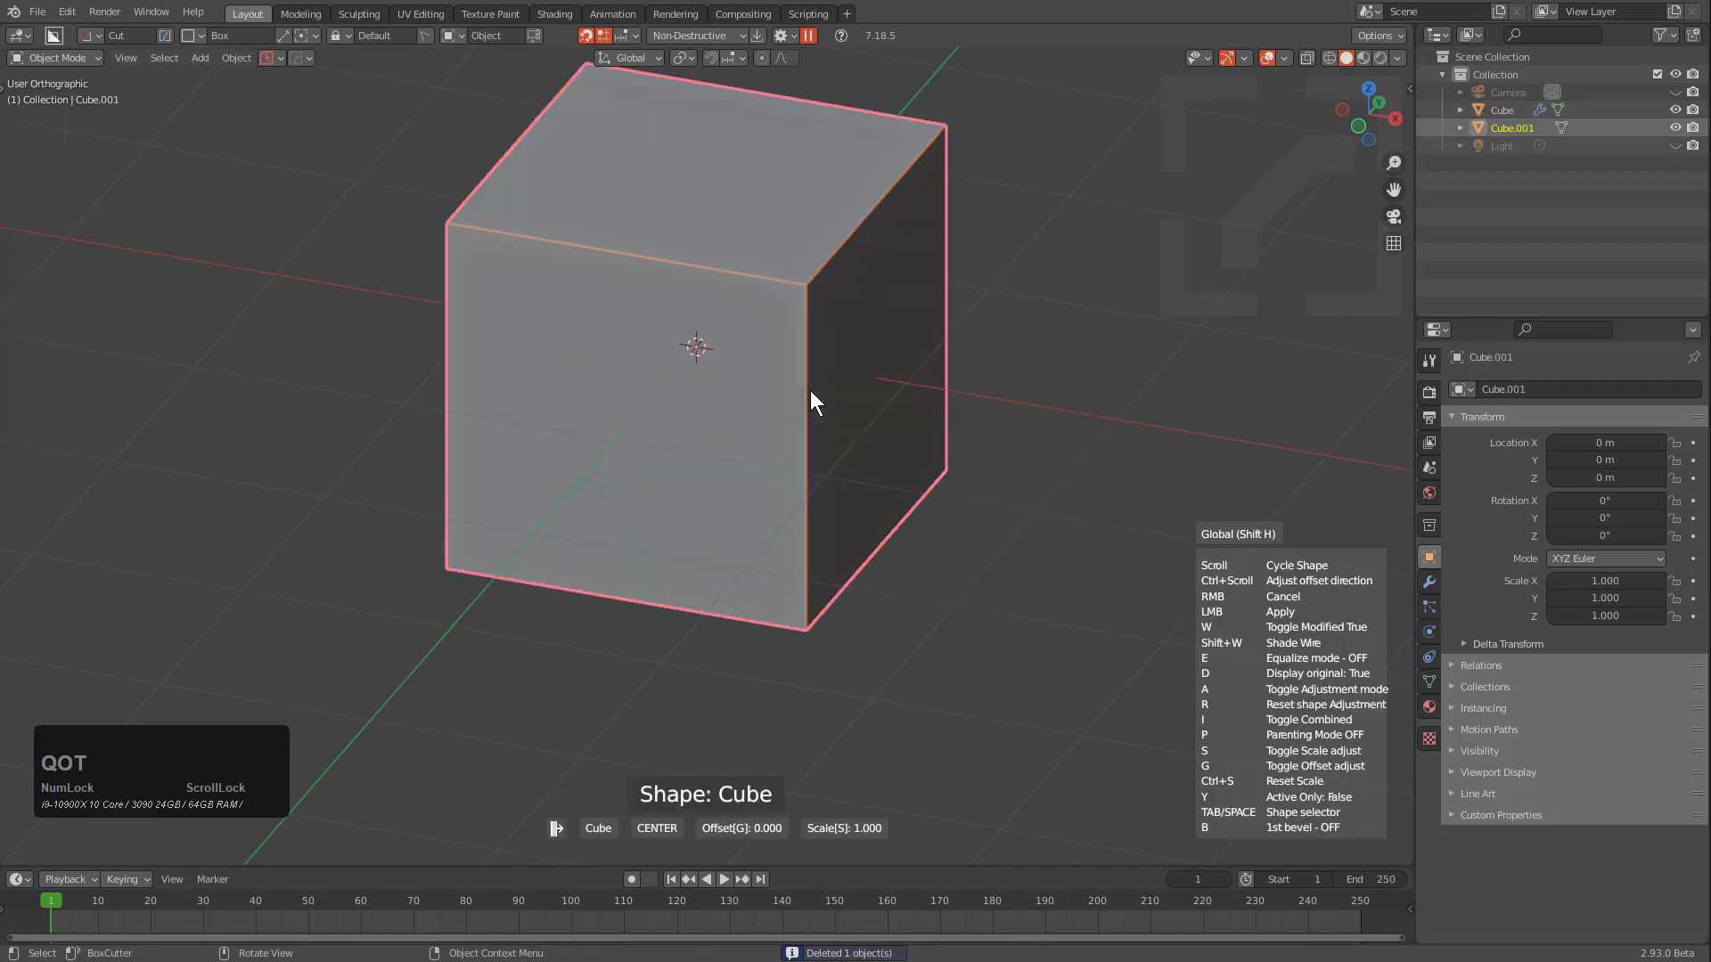
{"action": "key", "text": "space"}
{"action": "left_click", "coordinate": [772, 438]}
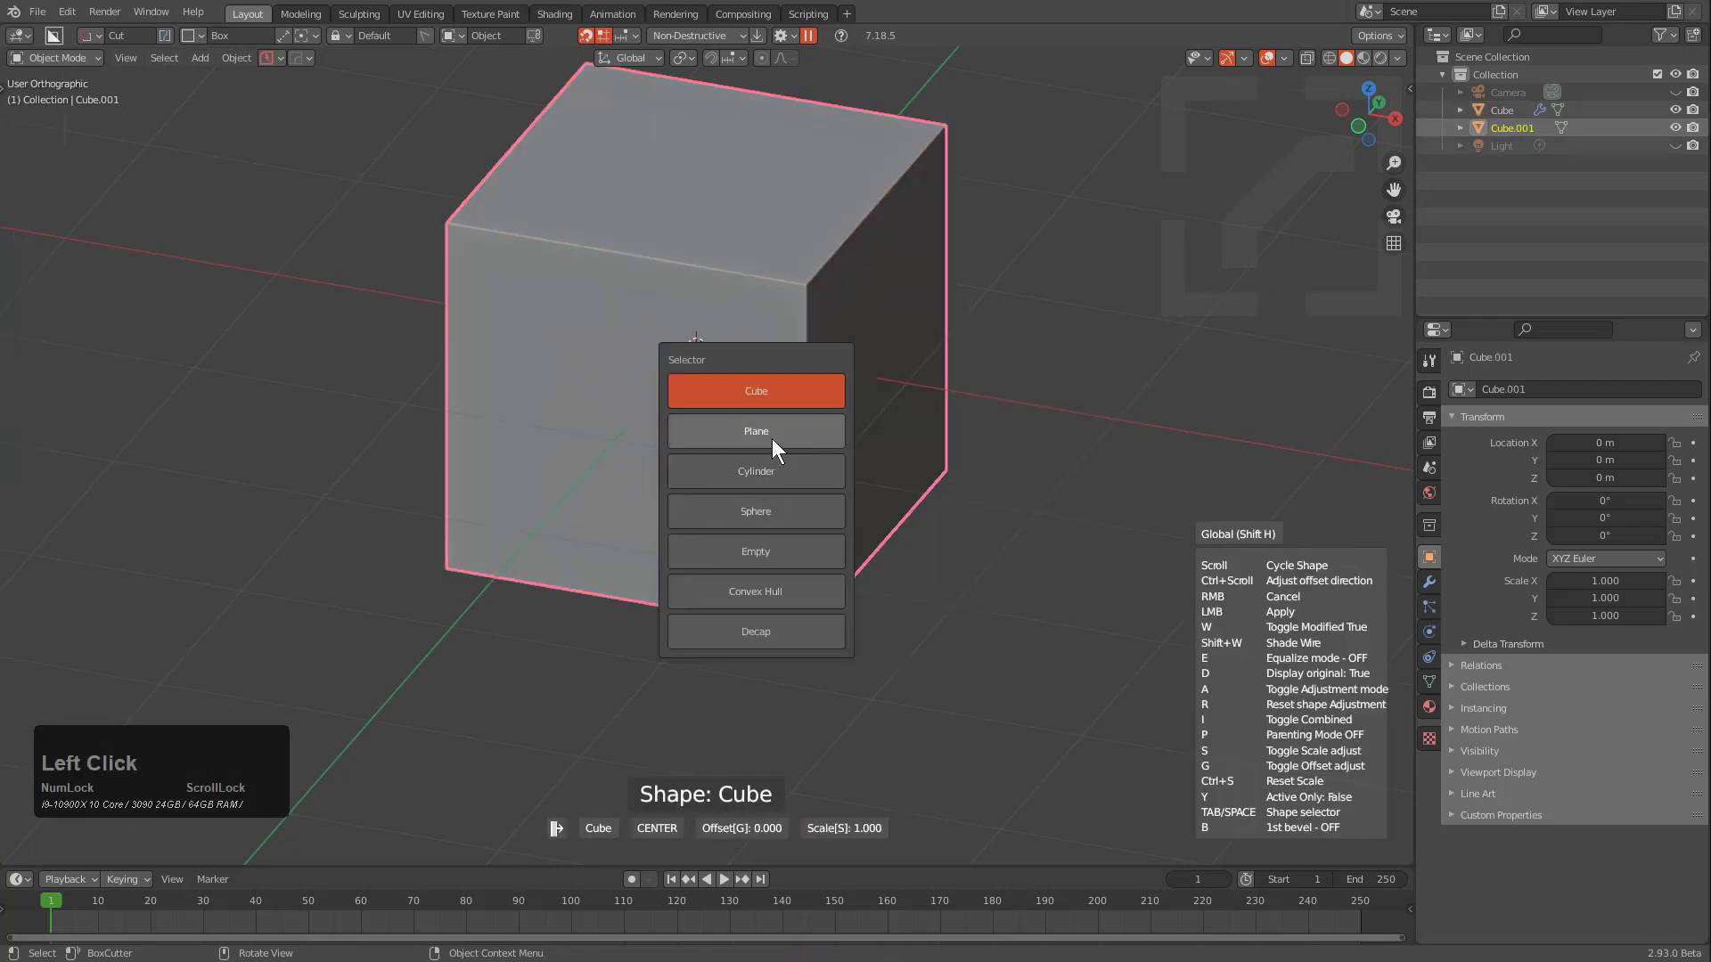
{"action": "scroll", "coordinate": [771, 439], "scroll_direction": "down", "scroll_amount": 1}
{"action": "left_click", "coordinate": [772, 440]}
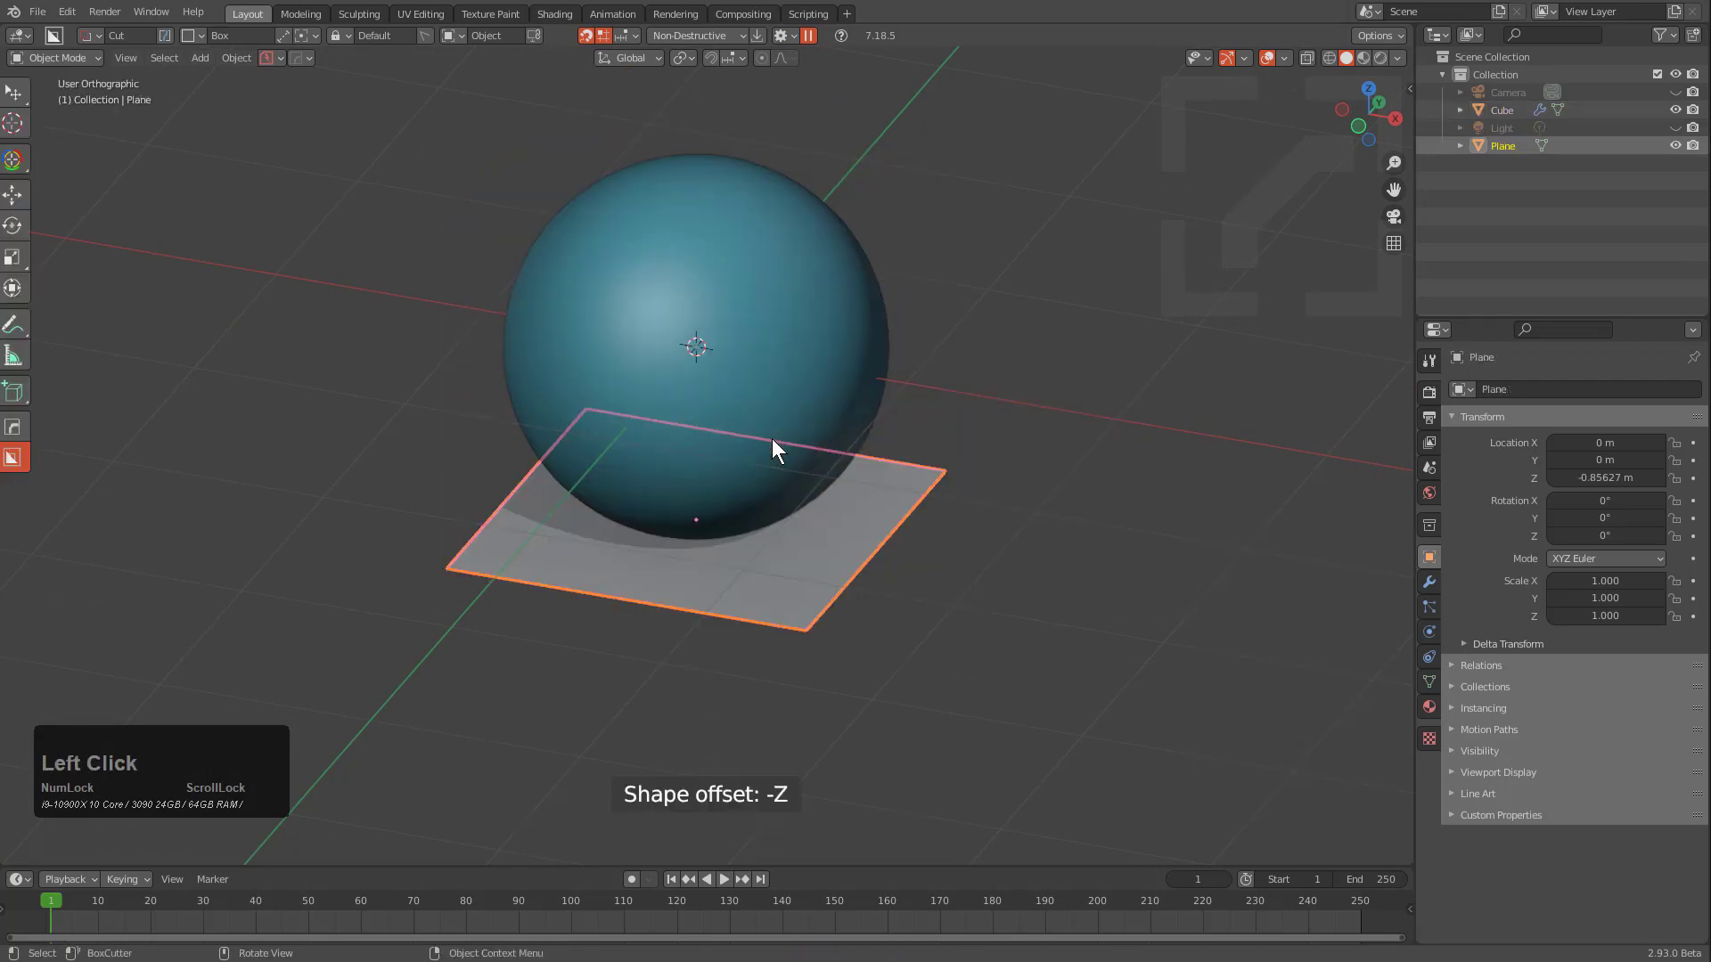
Scale the plane by 50 and give it a blank Principled material
{"action": "middle_click_drag", "start_coordinate": [772, 439], "coordinate": [829, 466]}
{"action": "type", "text": "s50"}
{"action": "key", "text": "KP_Enter"}
{"action": "key", "text": "m"}
{"action": "left_click", "coordinate": [664, 531]}
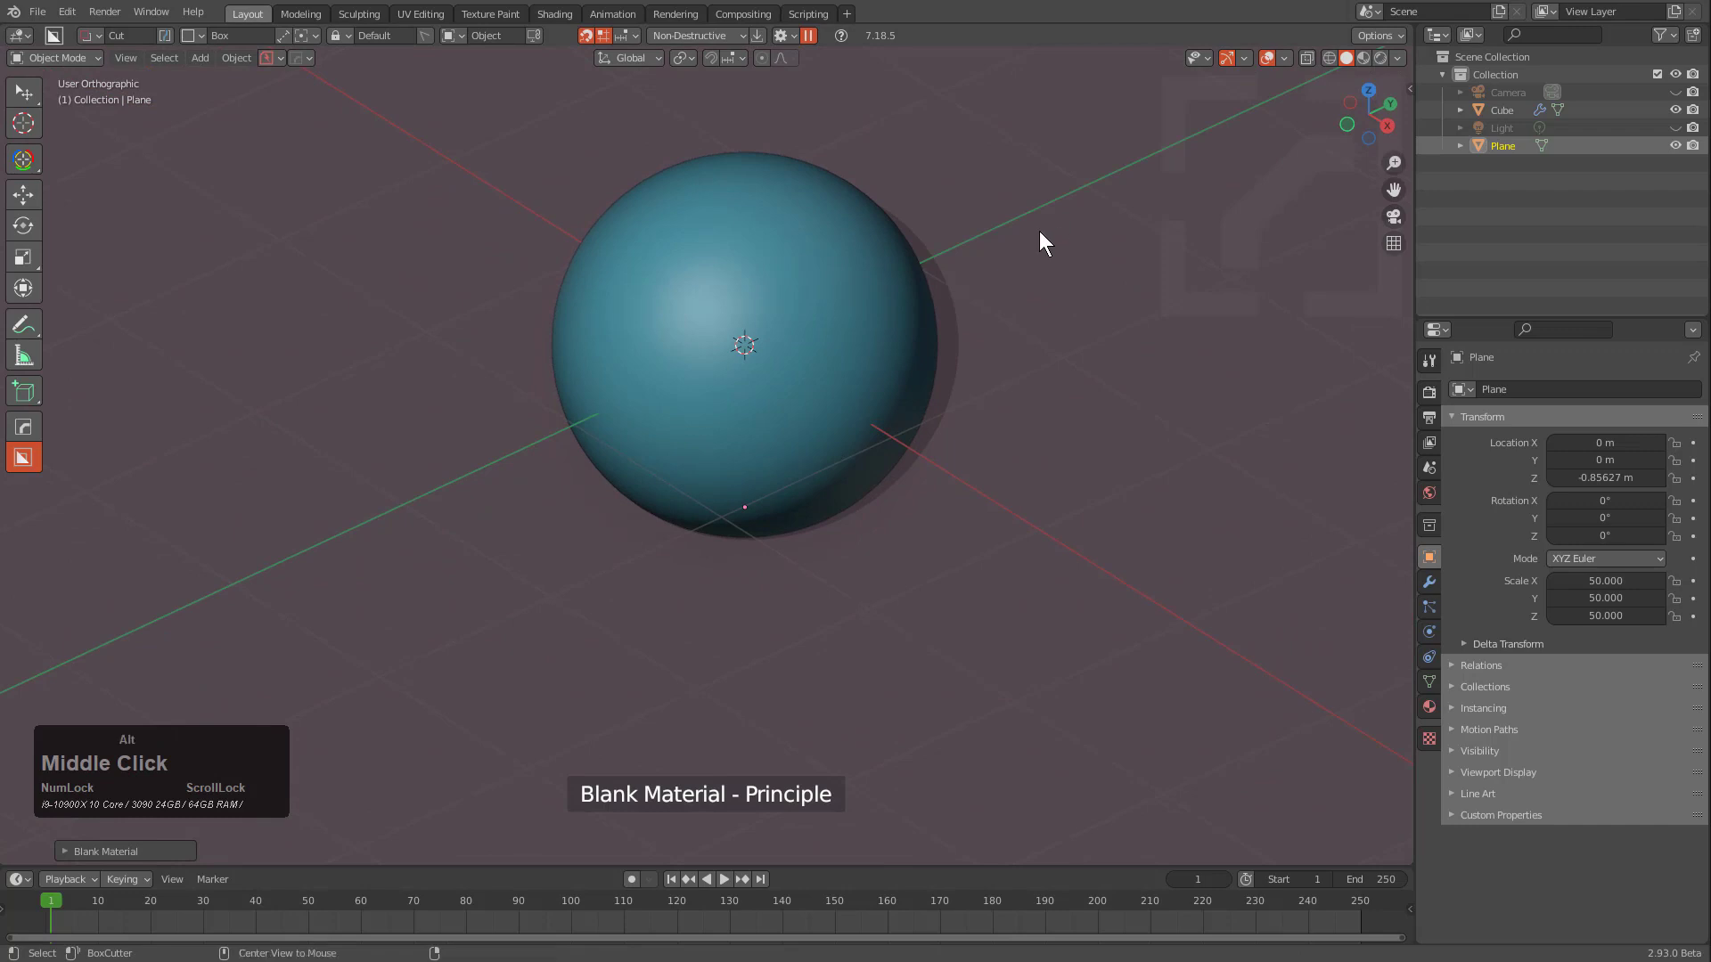
Use Lookdev+ to preview the materials and cycle to an environment with bluish lighting, inspecting the sphere's reflections
{"action": "key", "text": "alt+v"}
{"action": "key", "text": "v"}
{"action": "key", "text": "s"}
{"action": "key", "text": "s"}
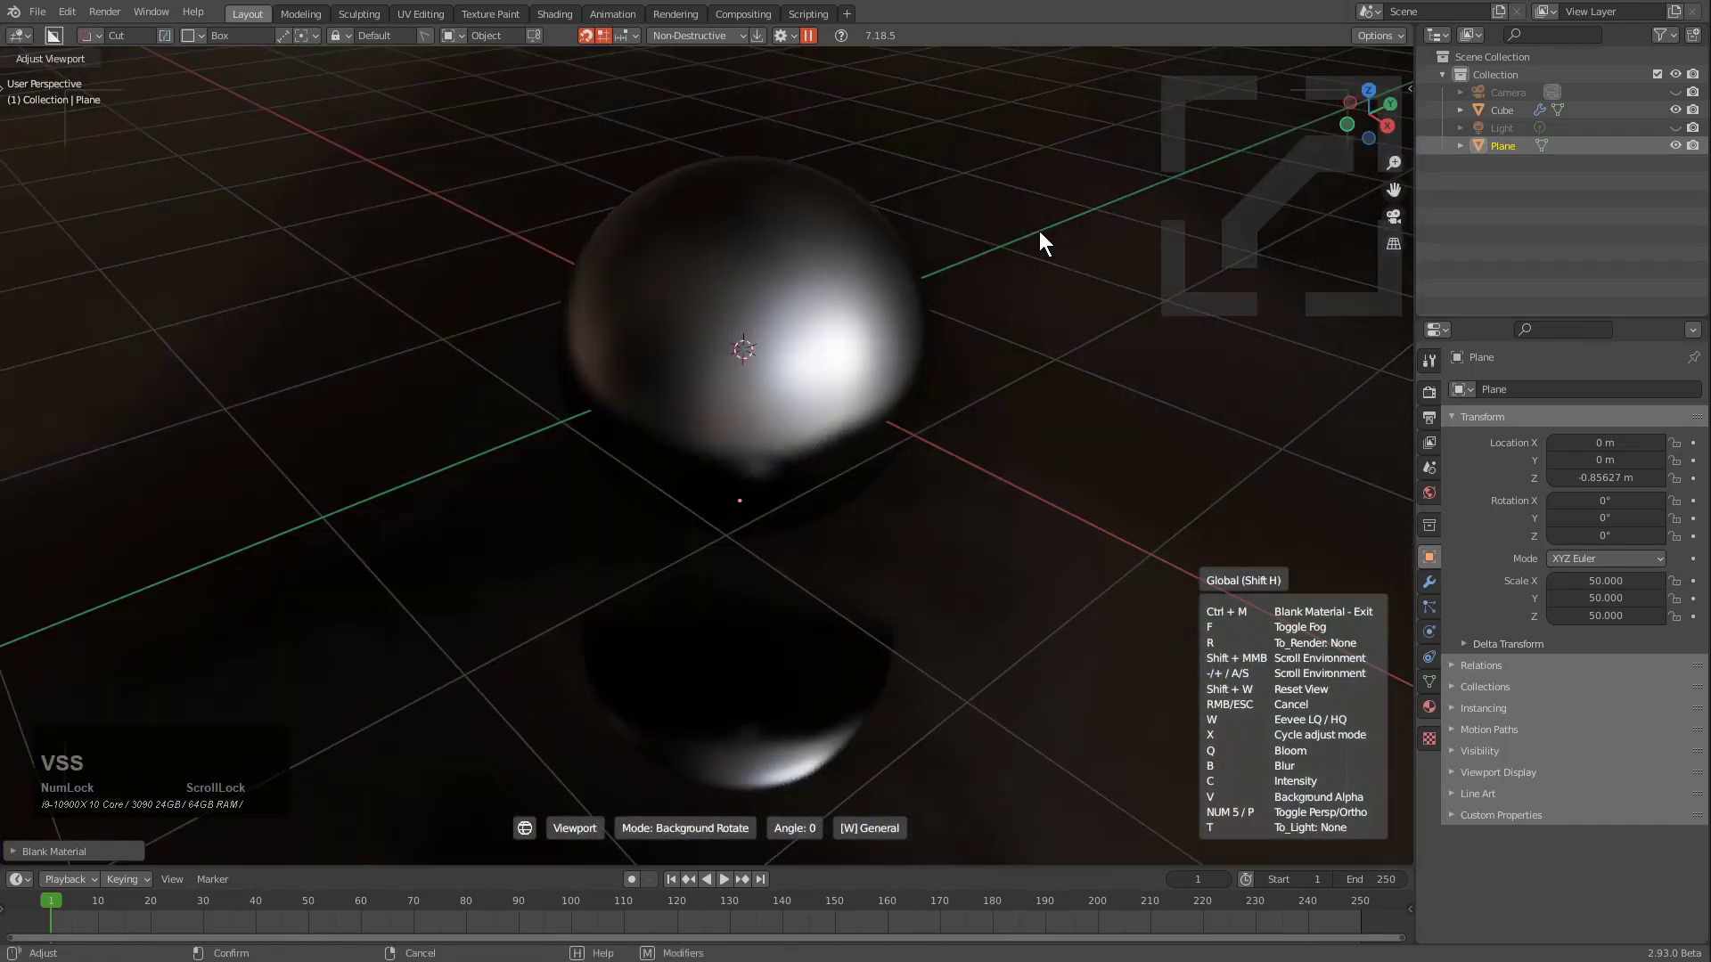
{"action": "key", "text": "a"}
{"action": "middle_click_drag", "start_coordinate": [1039, 231], "coordinate": [959, 383]}
{"action": "scroll", "coordinate": [861, 361], "scroll_direction": "up", "scroll_amount": 2}
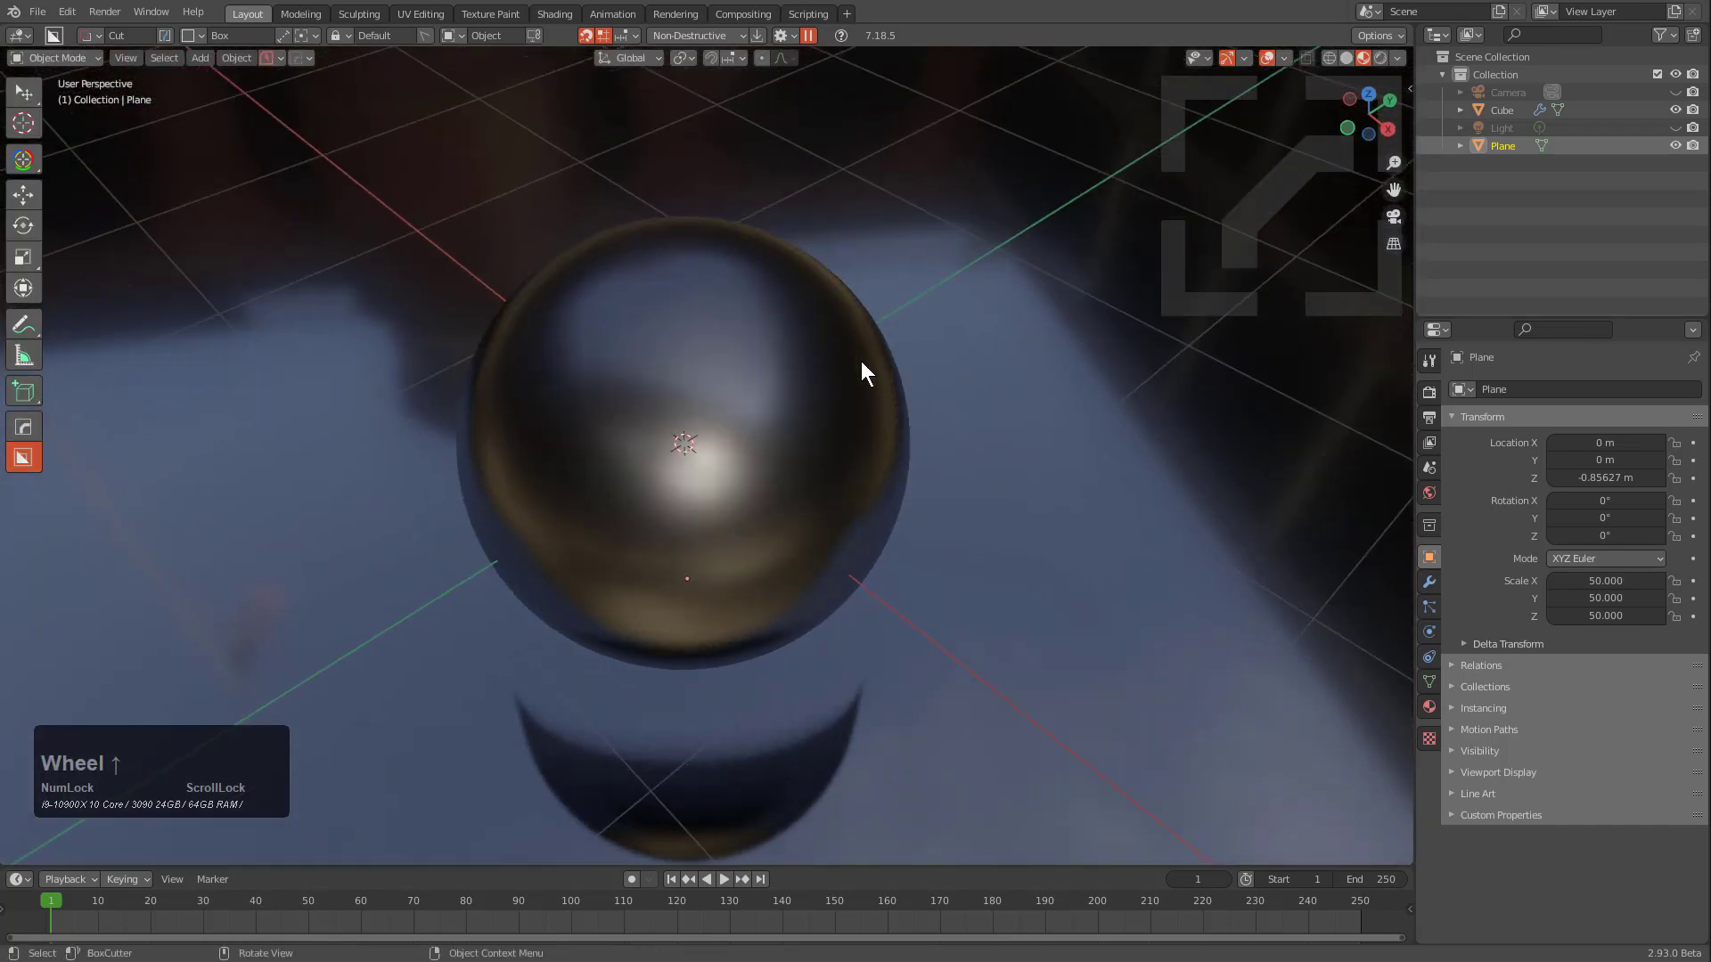
{"action": "middle_click_drag", "start_coordinate": [652, 333], "coordinate": [745, 420]}
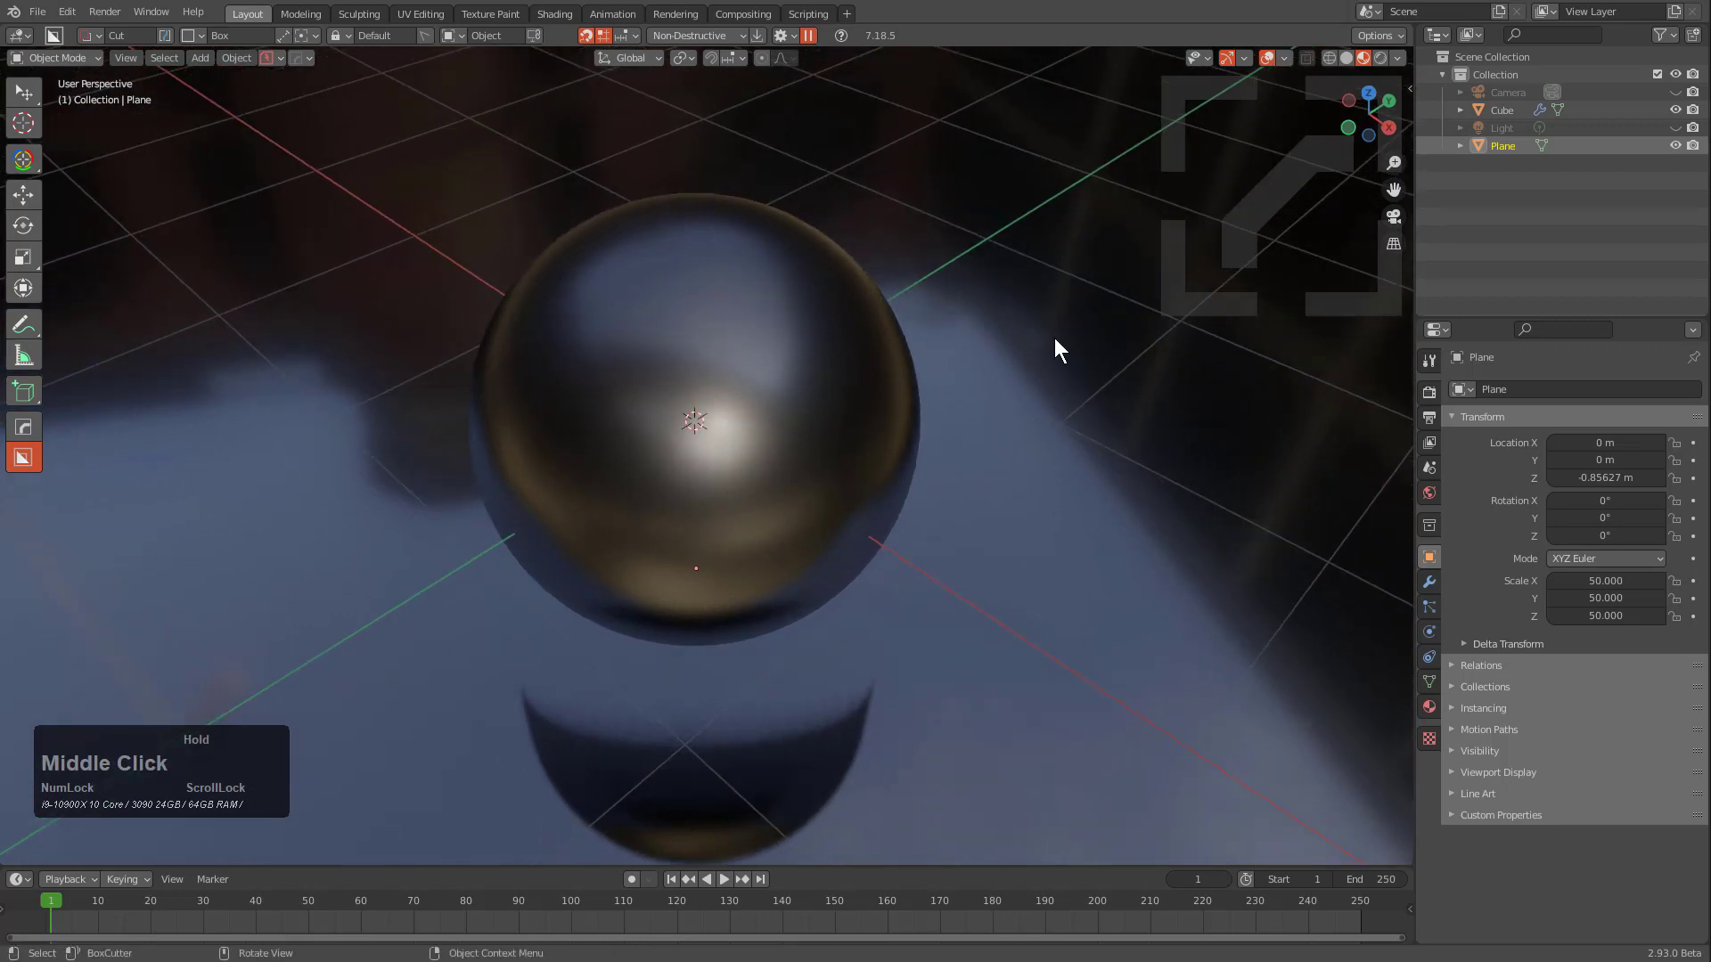
Replace the floor plane's material with a new blank Principled material
{"action": "left_click", "coordinate": [1055, 341]}
{"action": "key", "text": "m"}
{"action": "left_click", "coordinate": [1056, 341]}
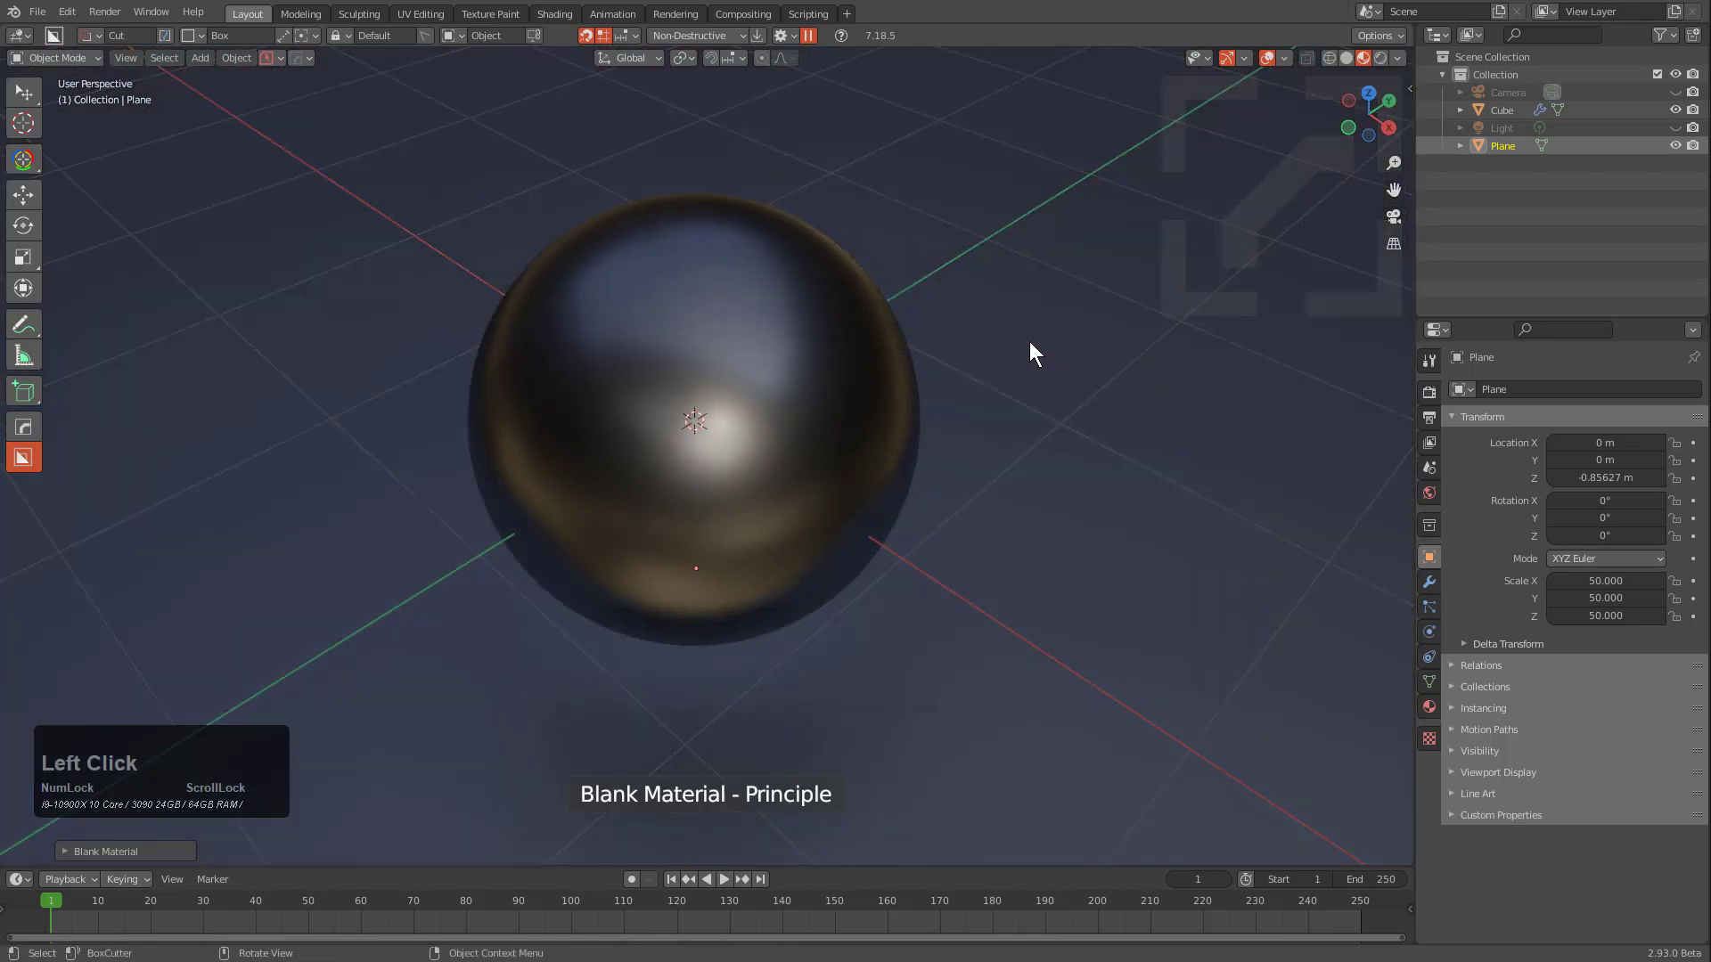
Add a Hard Ops Blank Light setup and cycle the rigs to one with pinkish area lights around the sphere
{"action": "key", "text": "alt"}
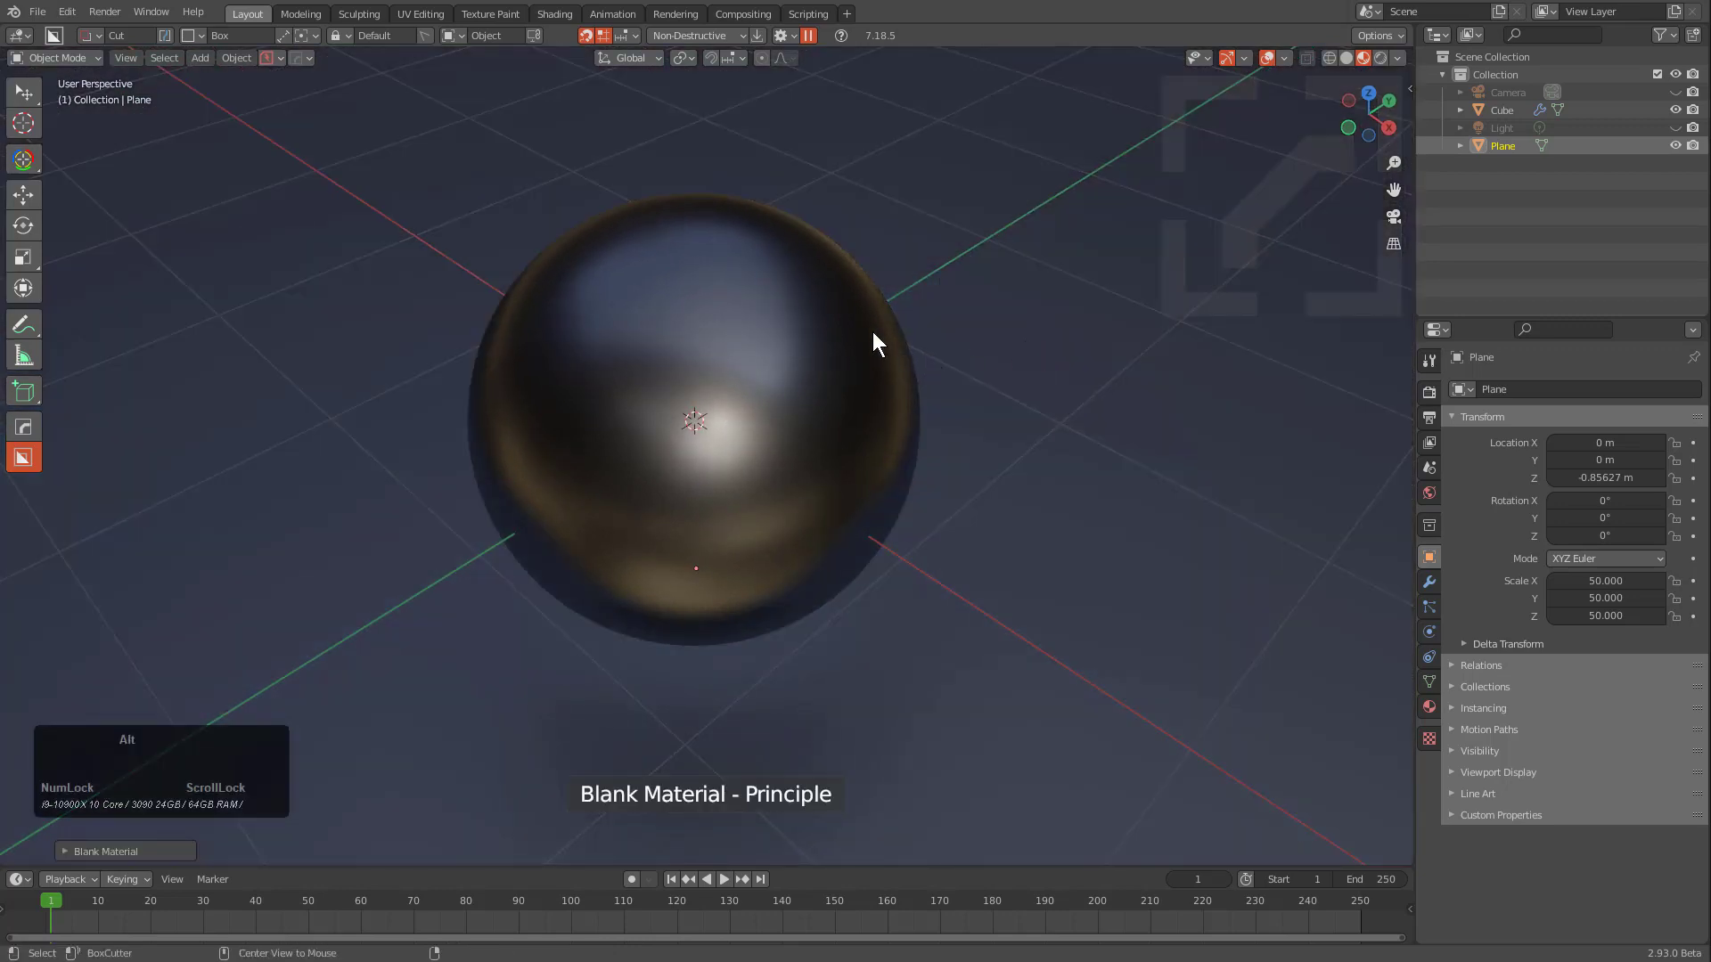
{"action": "key", "text": "alt+v"}
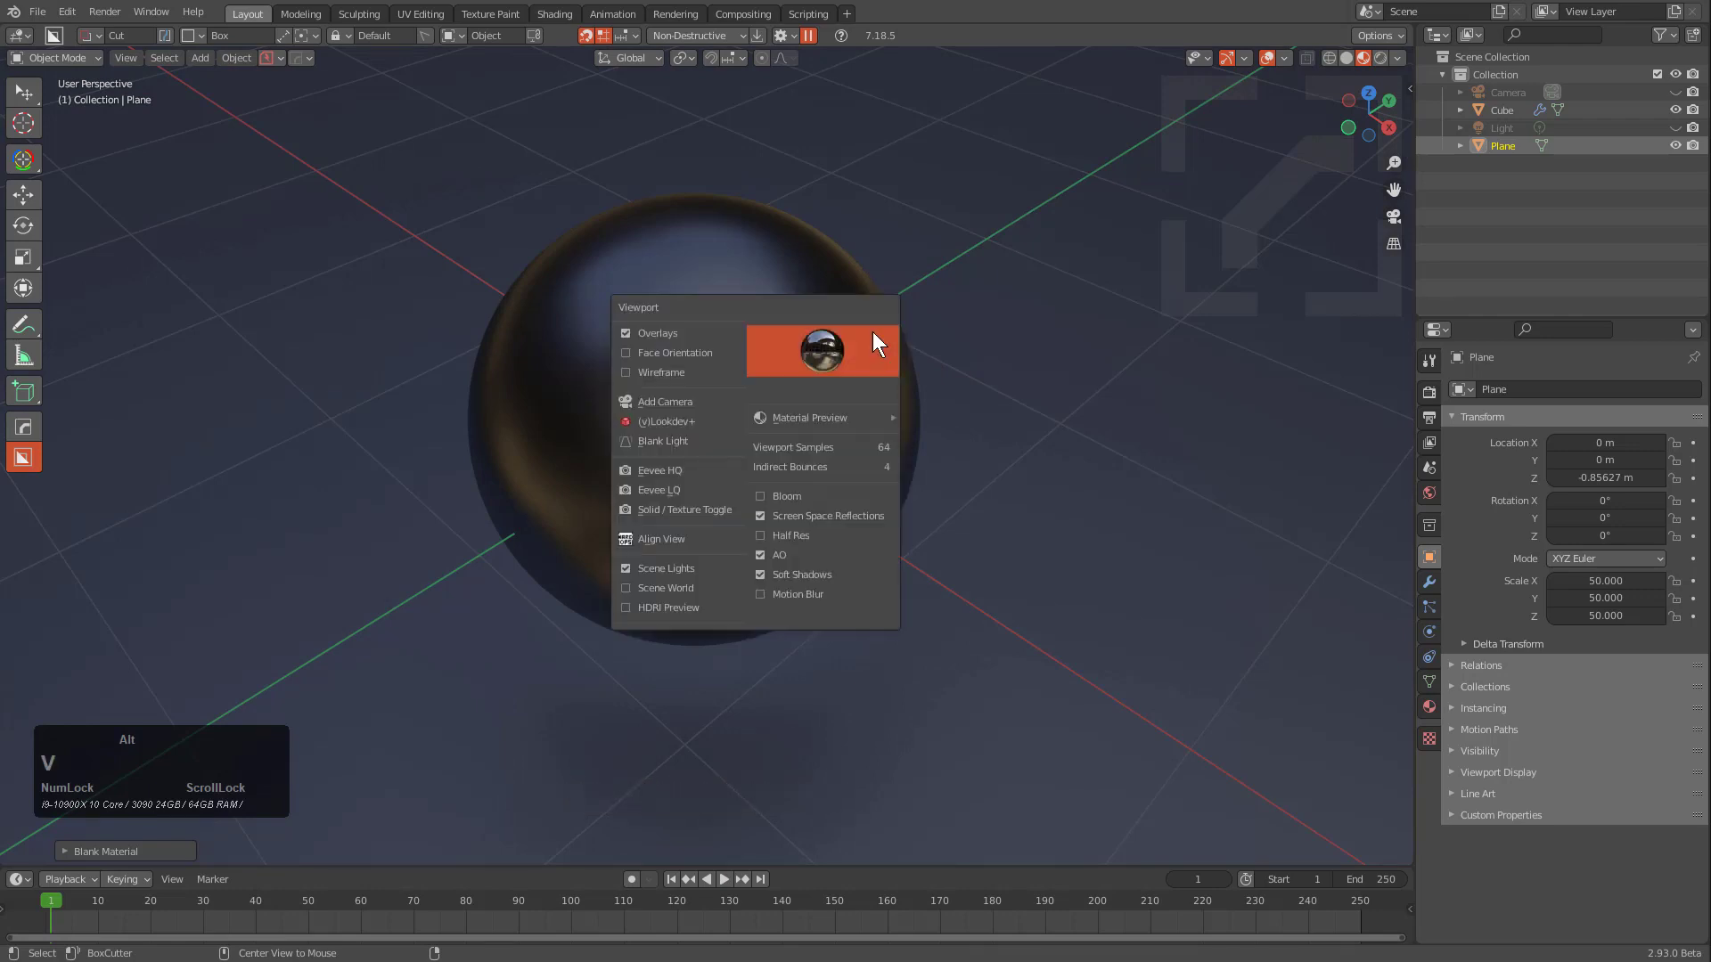
{"action": "left_click", "coordinate": [873, 343]}
{"action": "scroll", "coordinate": [874, 344], "scroll_direction": "up", "scroll_amount": 2}
{"action": "scroll", "coordinate": [874, 332], "scroll_direction": "up", "scroll_amount": 3}
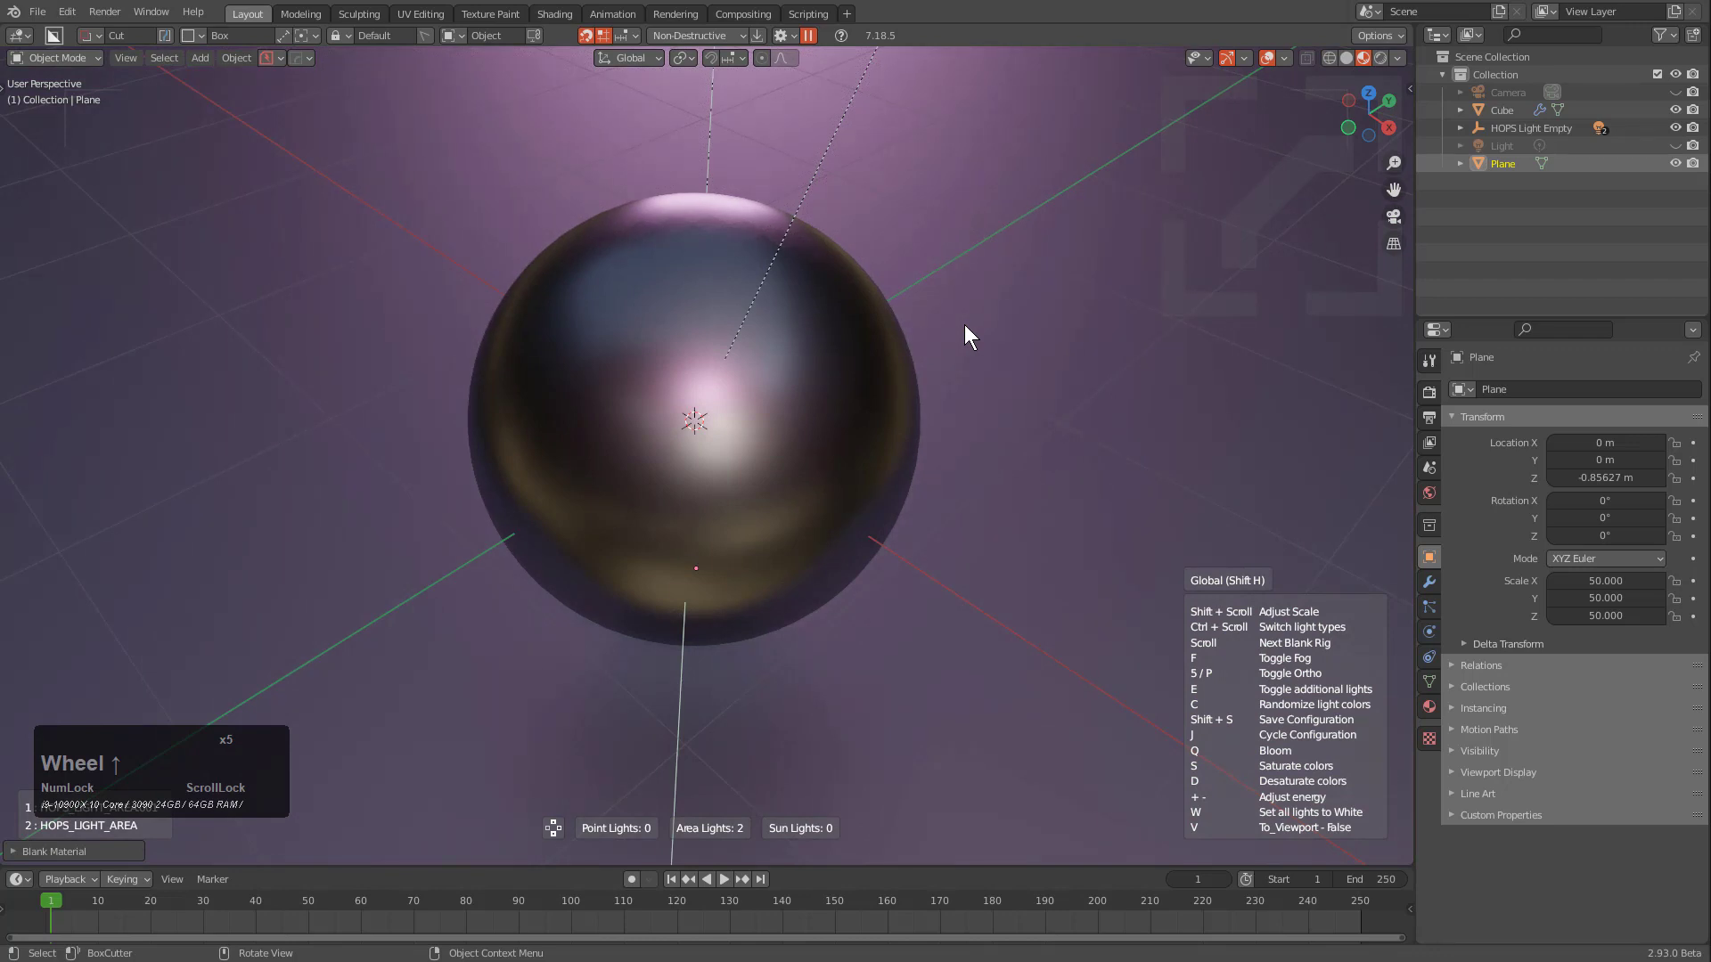
{"action": "scroll", "coordinate": [977, 327], "scroll_direction": "up", "scroll_amount": 1}
{"action": "left_click", "coordinate": [1018, 337]}
Run a blank Material Scroll on the sphere and cycle through random Principled materials with colour off
{"action": "left_click", "coordinate": [853, 373]}
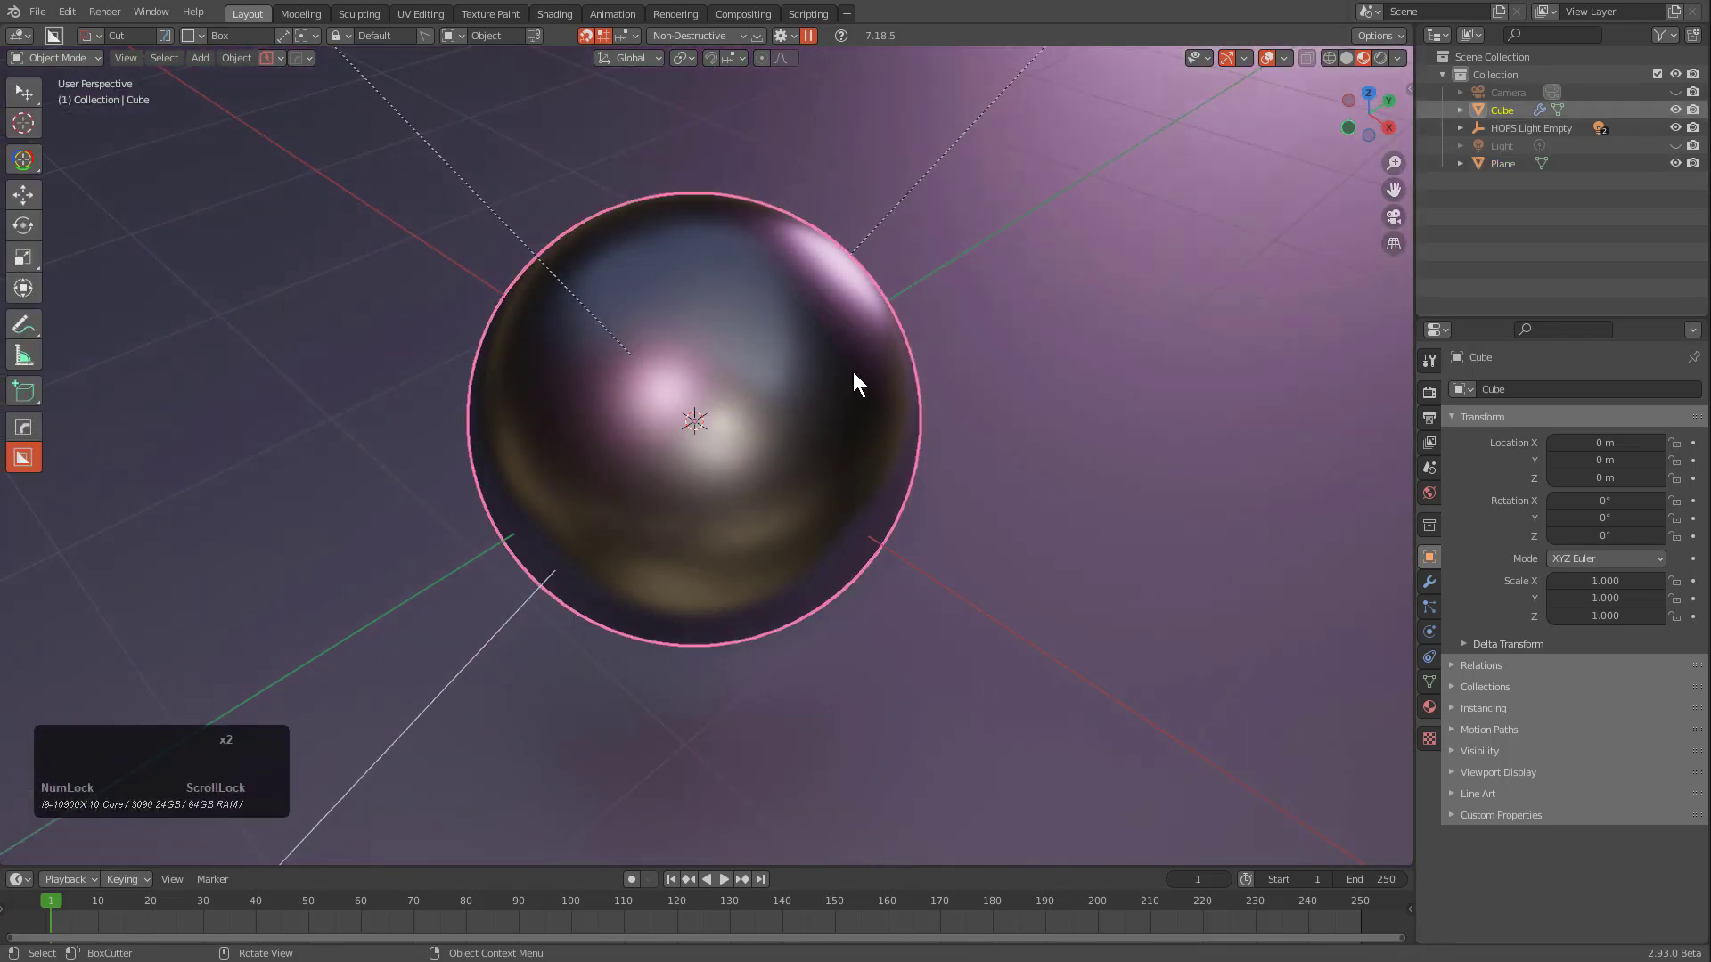
{"action": "key", "text": "ctrl+m"}
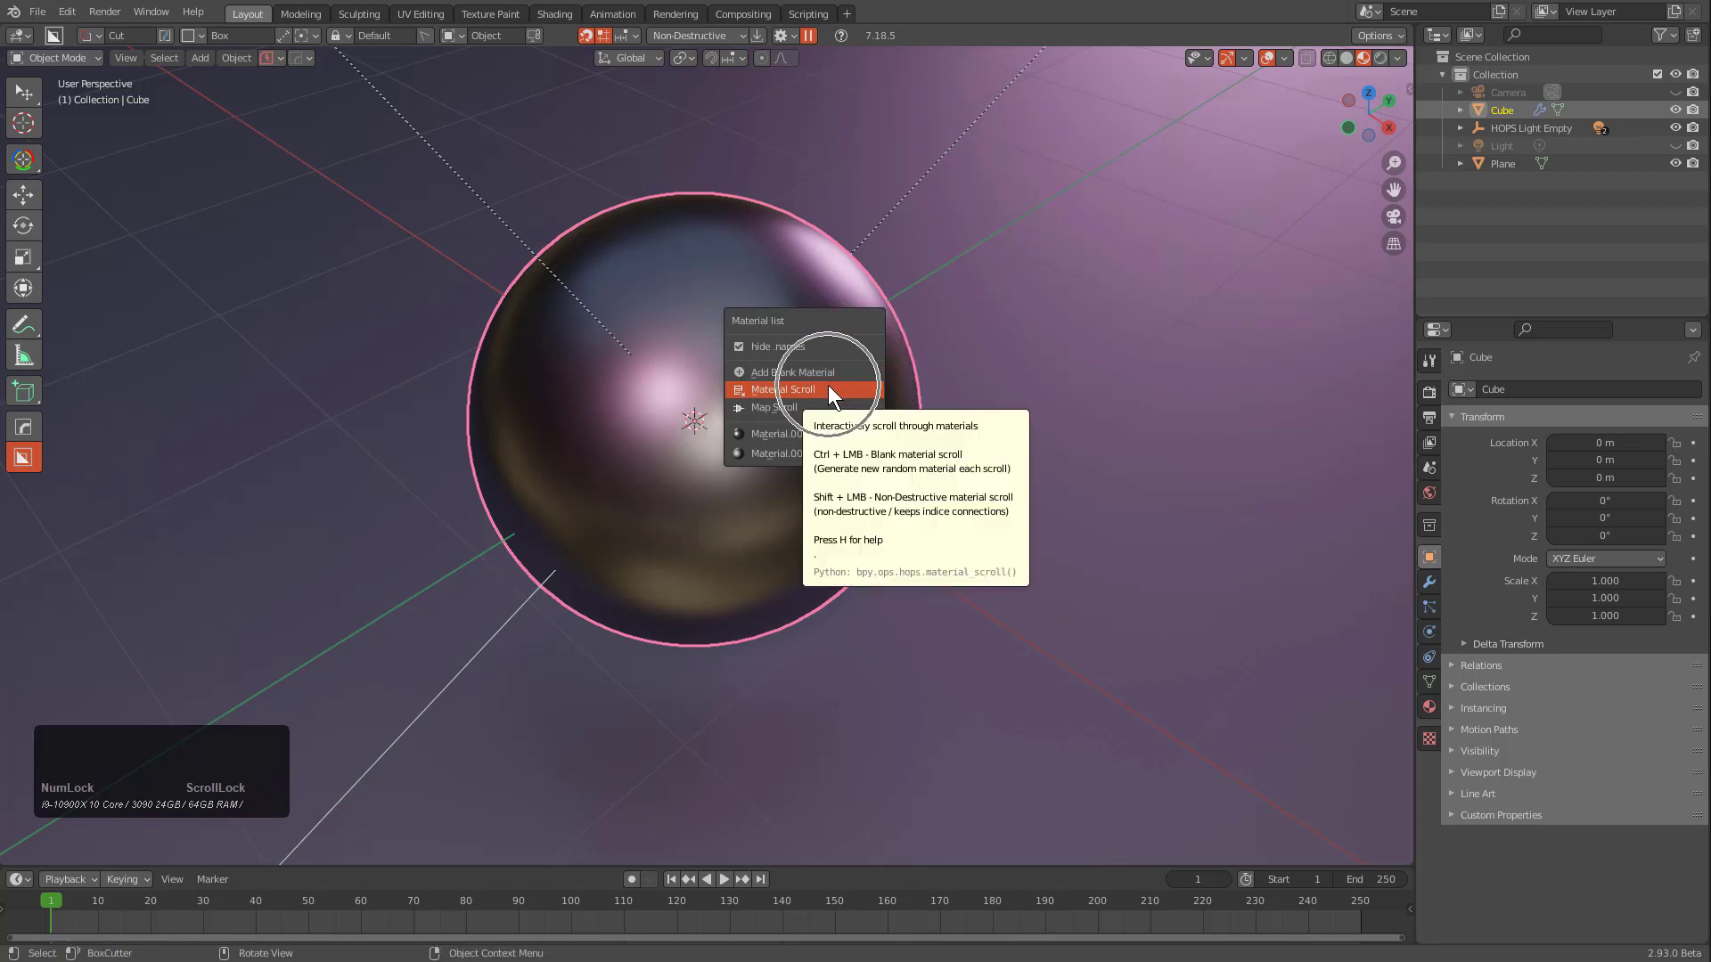
{"action": "left_click", "coordinate": [827, 390]}
{"action": "scroll", "coordinate": [828, 390], "scroll_direction": "up", "scroll_amount": 5}
{"action": "scroll", "coordinate": [827, 385], "scroll_direction": "up", "scroll_amount": 4}
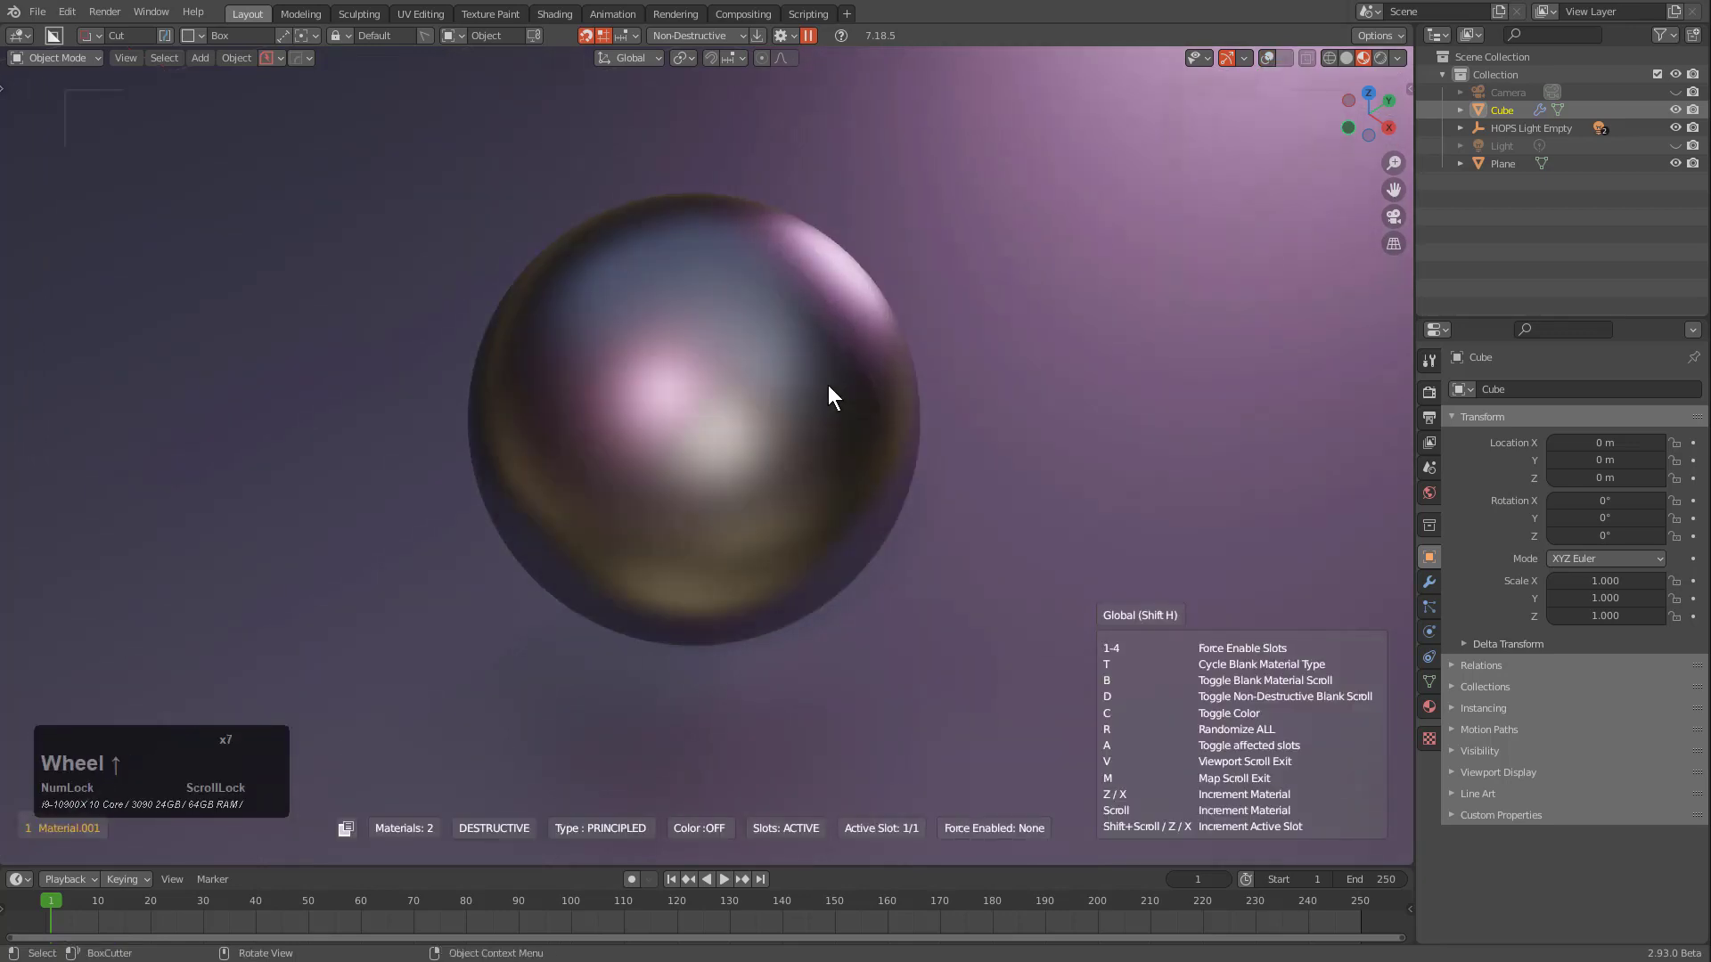
{"action": "scroll", "coordinate": [828, 385], "scroll_direction": "up", "scroll_amount": 5}
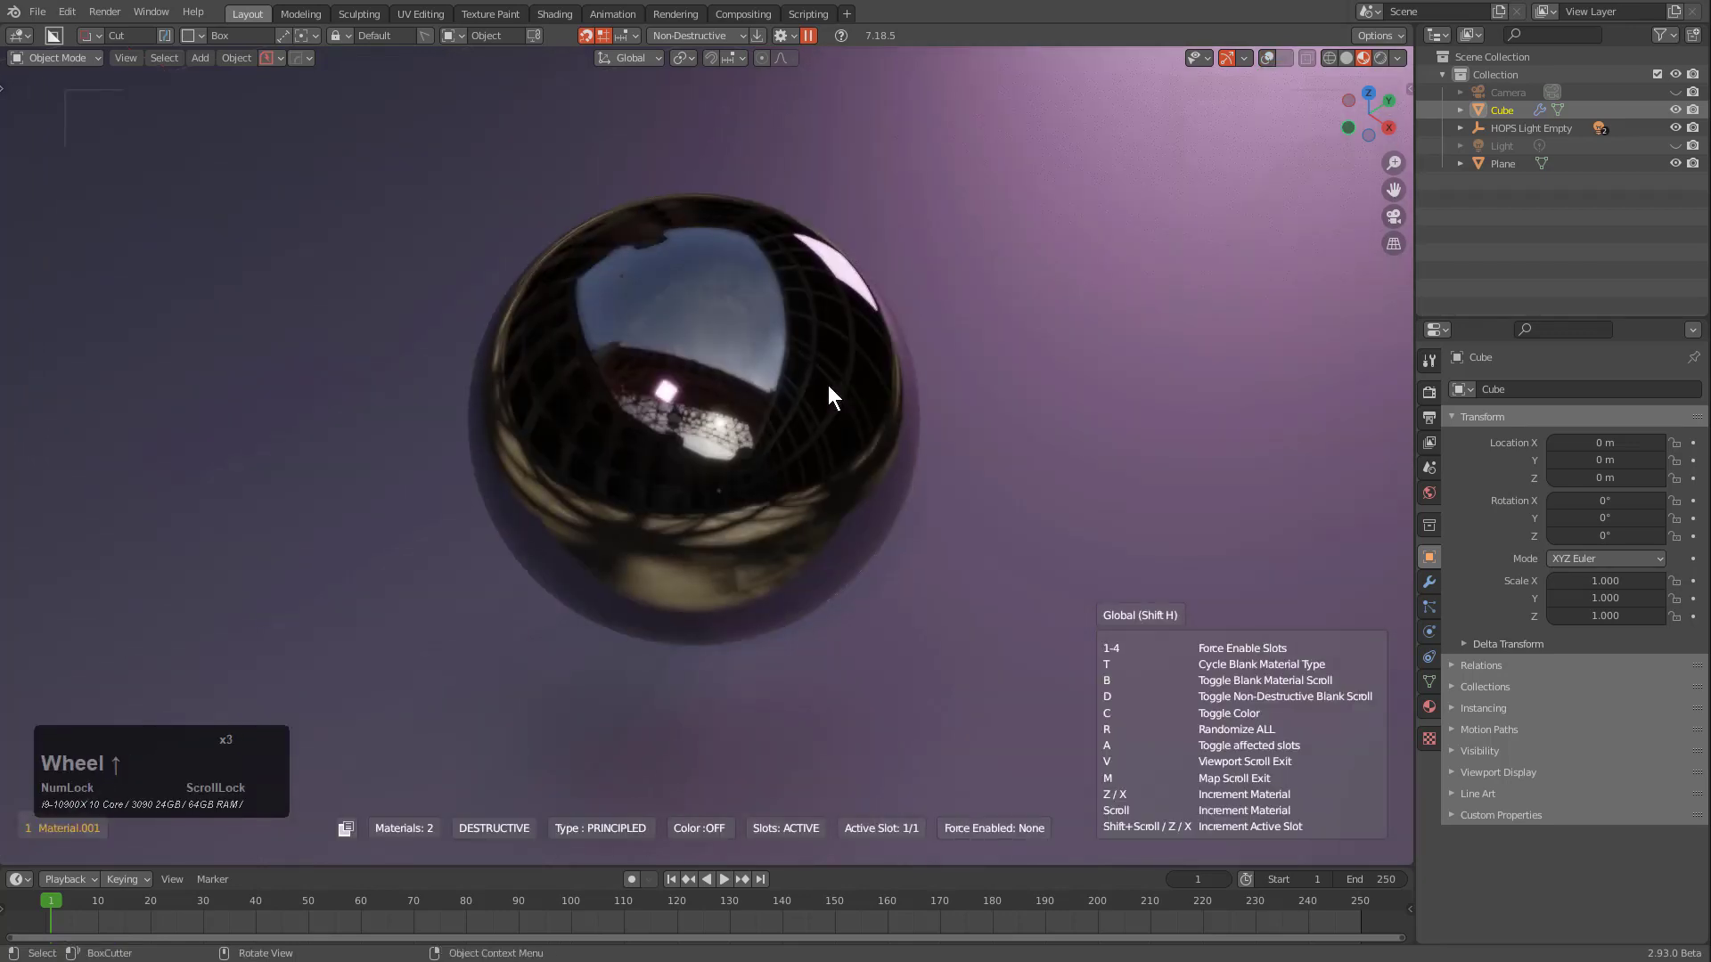
{"action": "scroll", "coordinate": [828, 385], "scroll_direction": "up", "scroll_amount": 4}
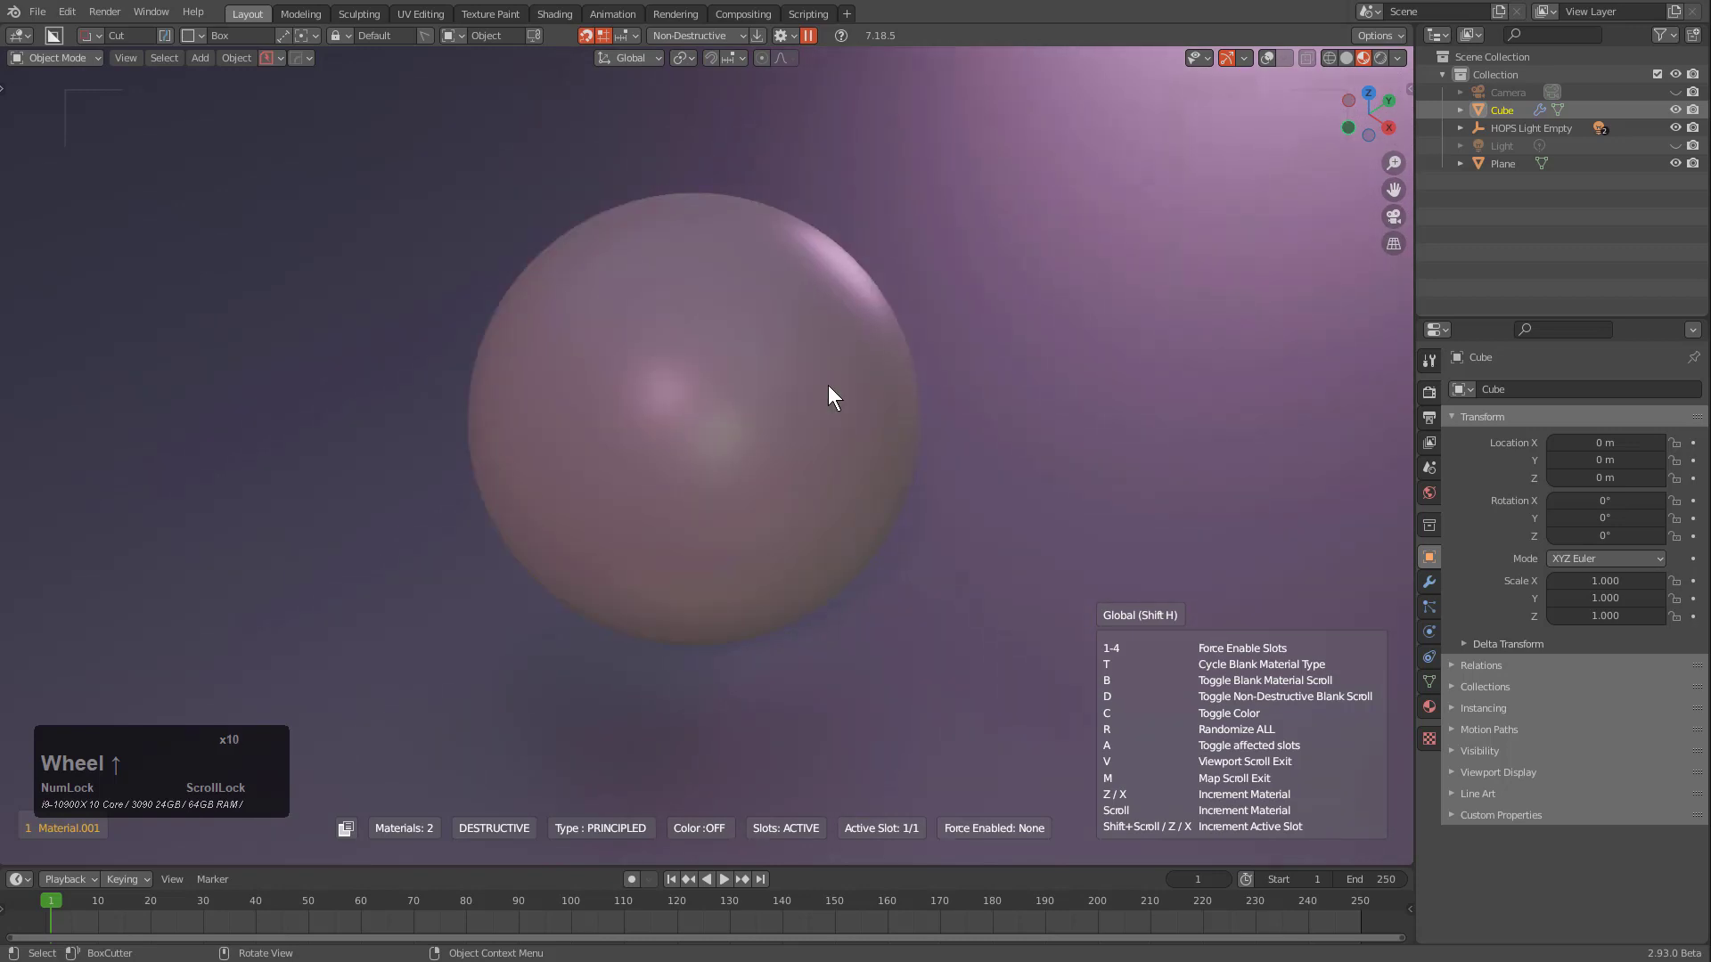
{"action": "scroll", "coordinate": [827, 385], "scroll_direction": "up", "scroll_amount": 3}
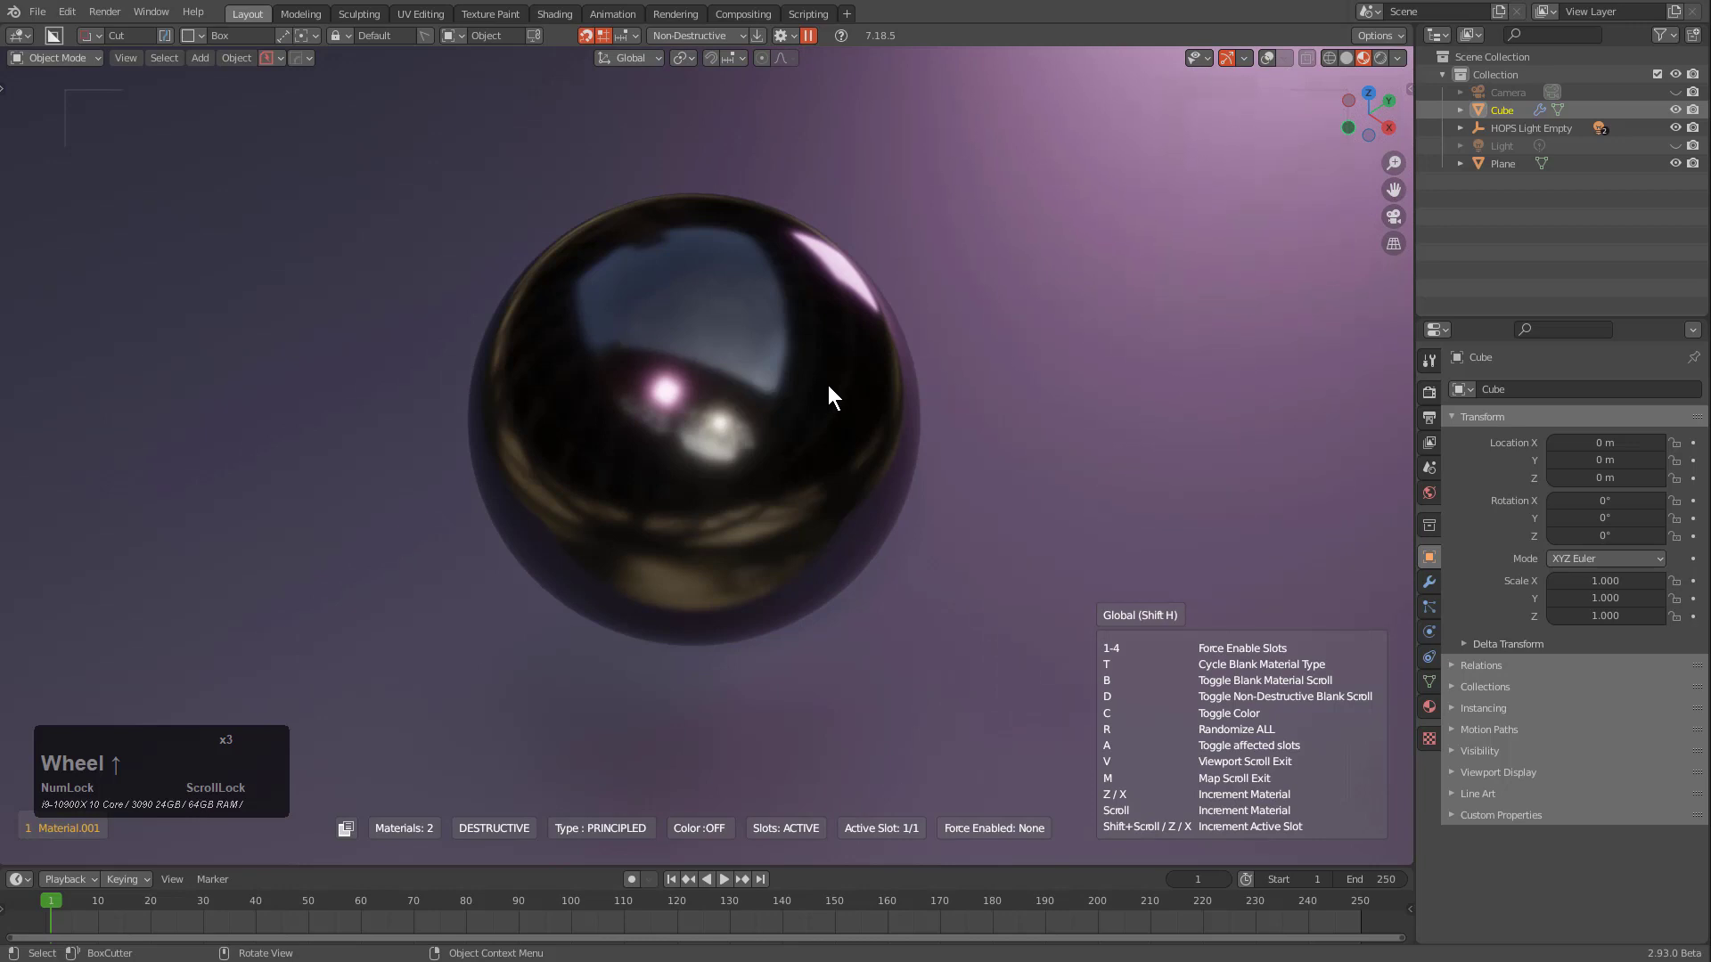
{"action": "scroll", "coordinate": [827, 385], "scroll_direction": "up", "scroll_amount": 3}
{"action": "scroll", "coordinate": [827, 385], "scroll_direction": "up", "scroll_amount": 2}
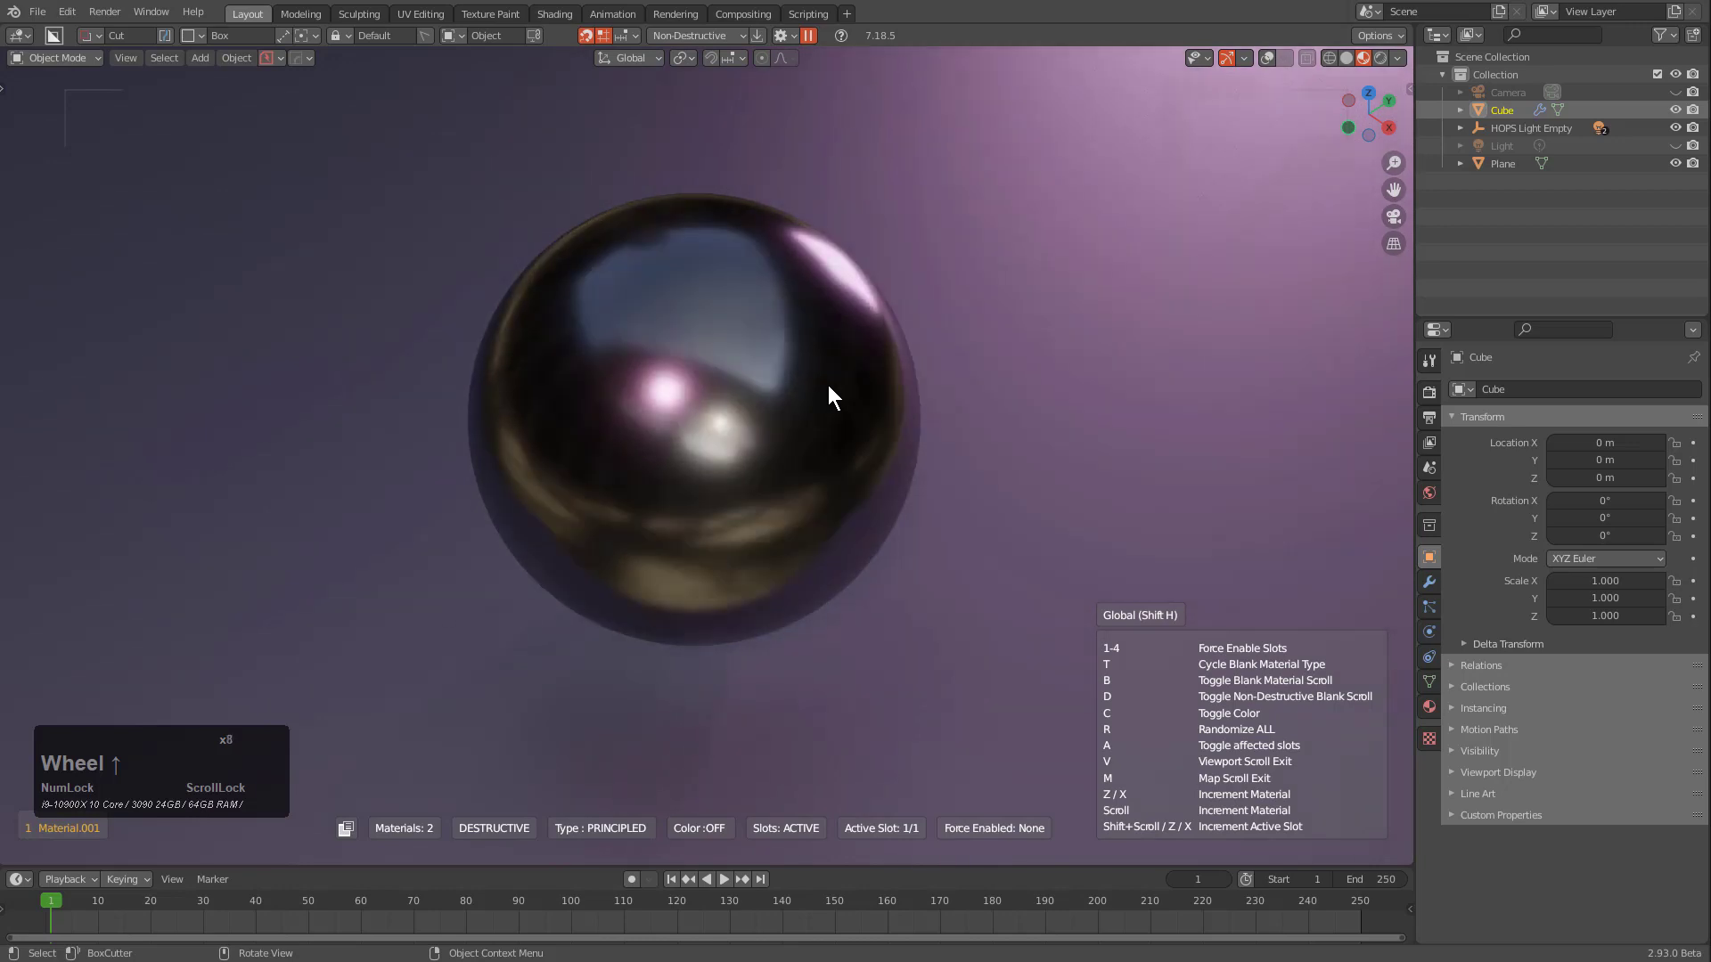
{"action": "scroll", "coordinate": [827, 386], "scroll_direction": "up", "scroll_amount": 4}
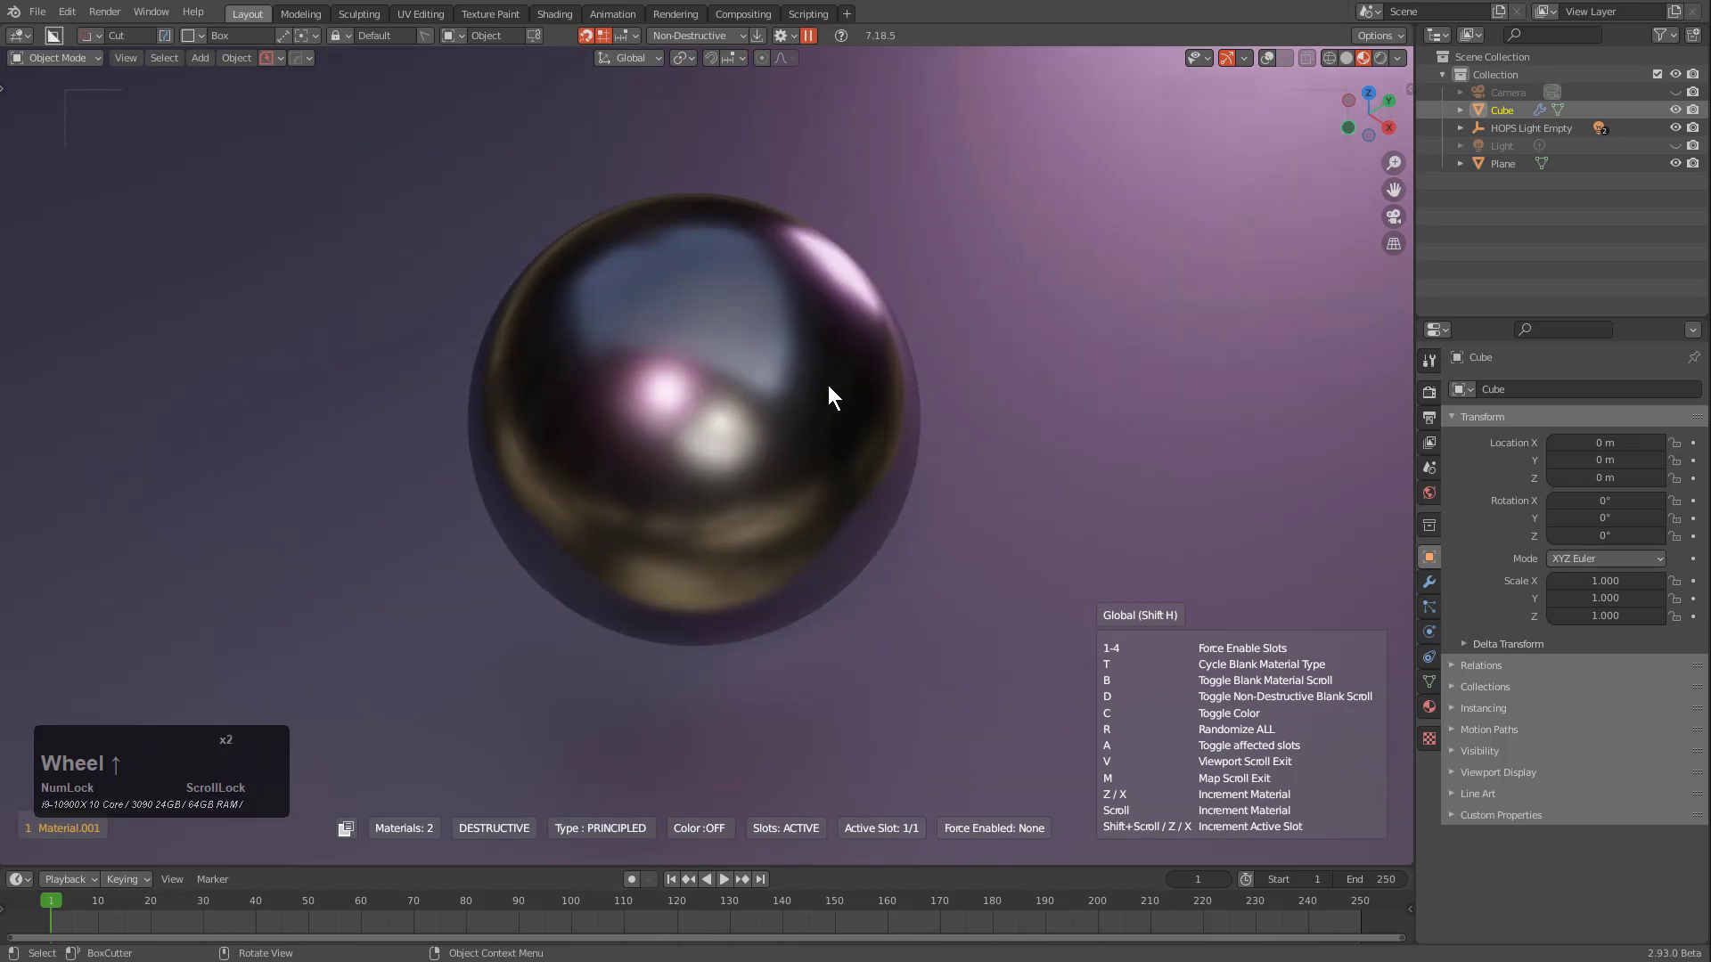
{"action": "scroll", "coordinate": [828, 386], "scroll_direction": "up", "scroll_amount": 4}
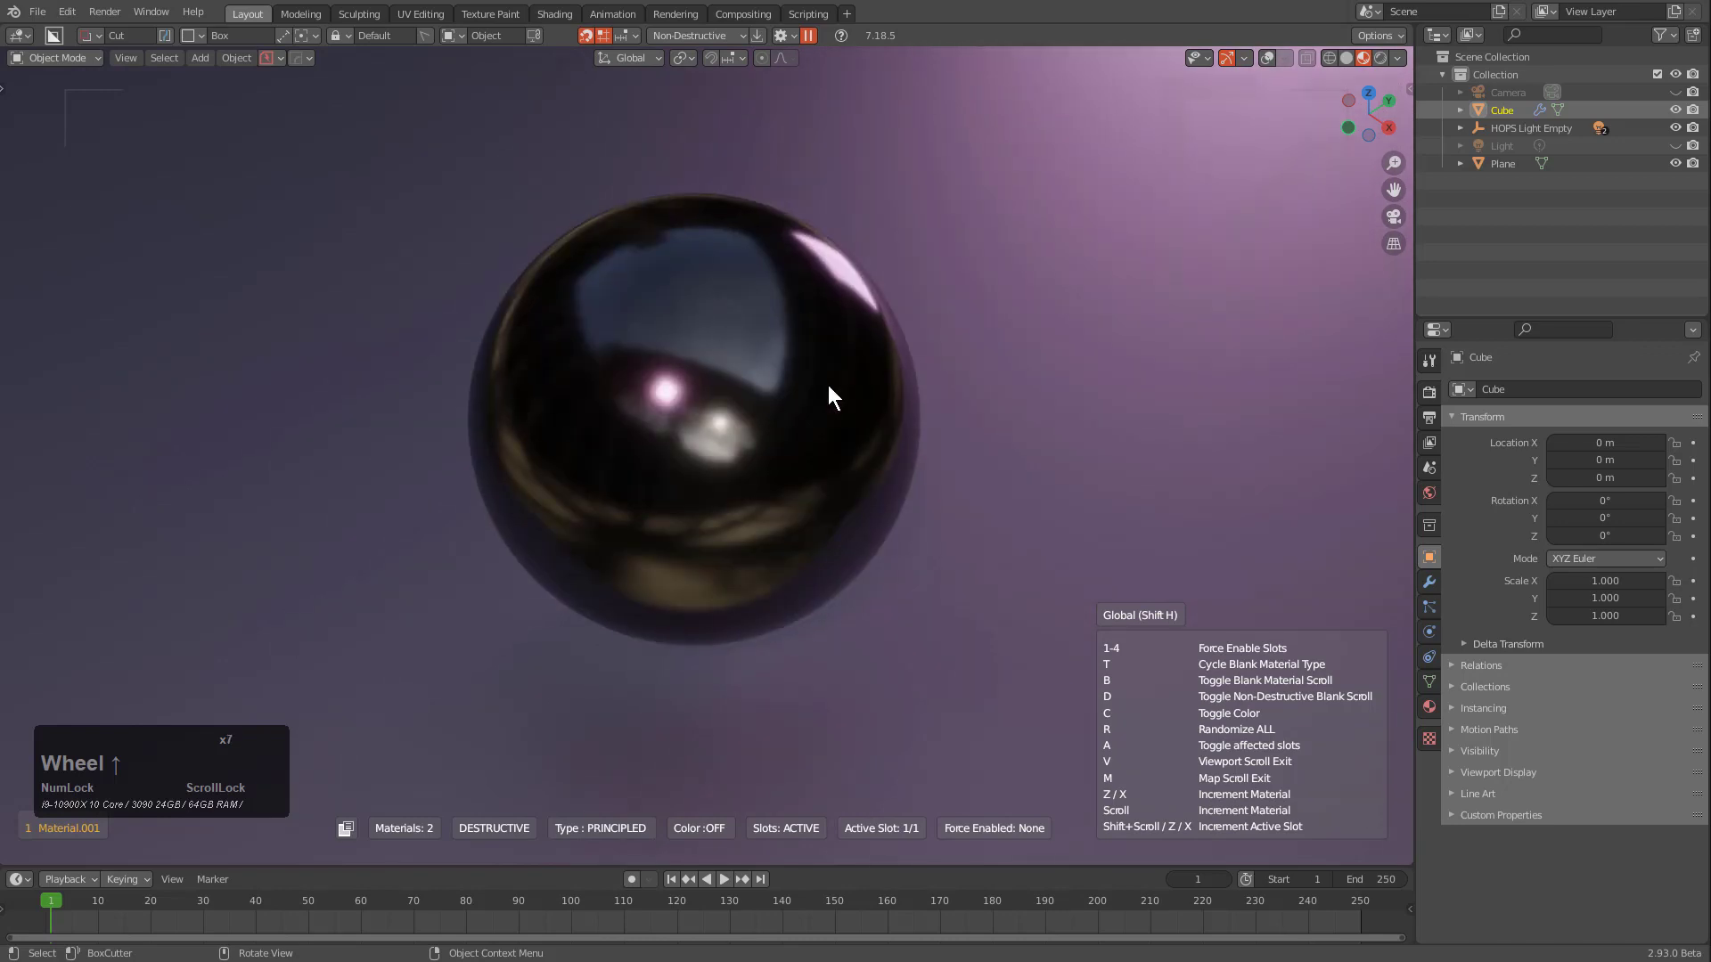
{"action": "scroll", "coordinate": [828, 385], "scroll_direction": "up", "scroll_amount": 3}
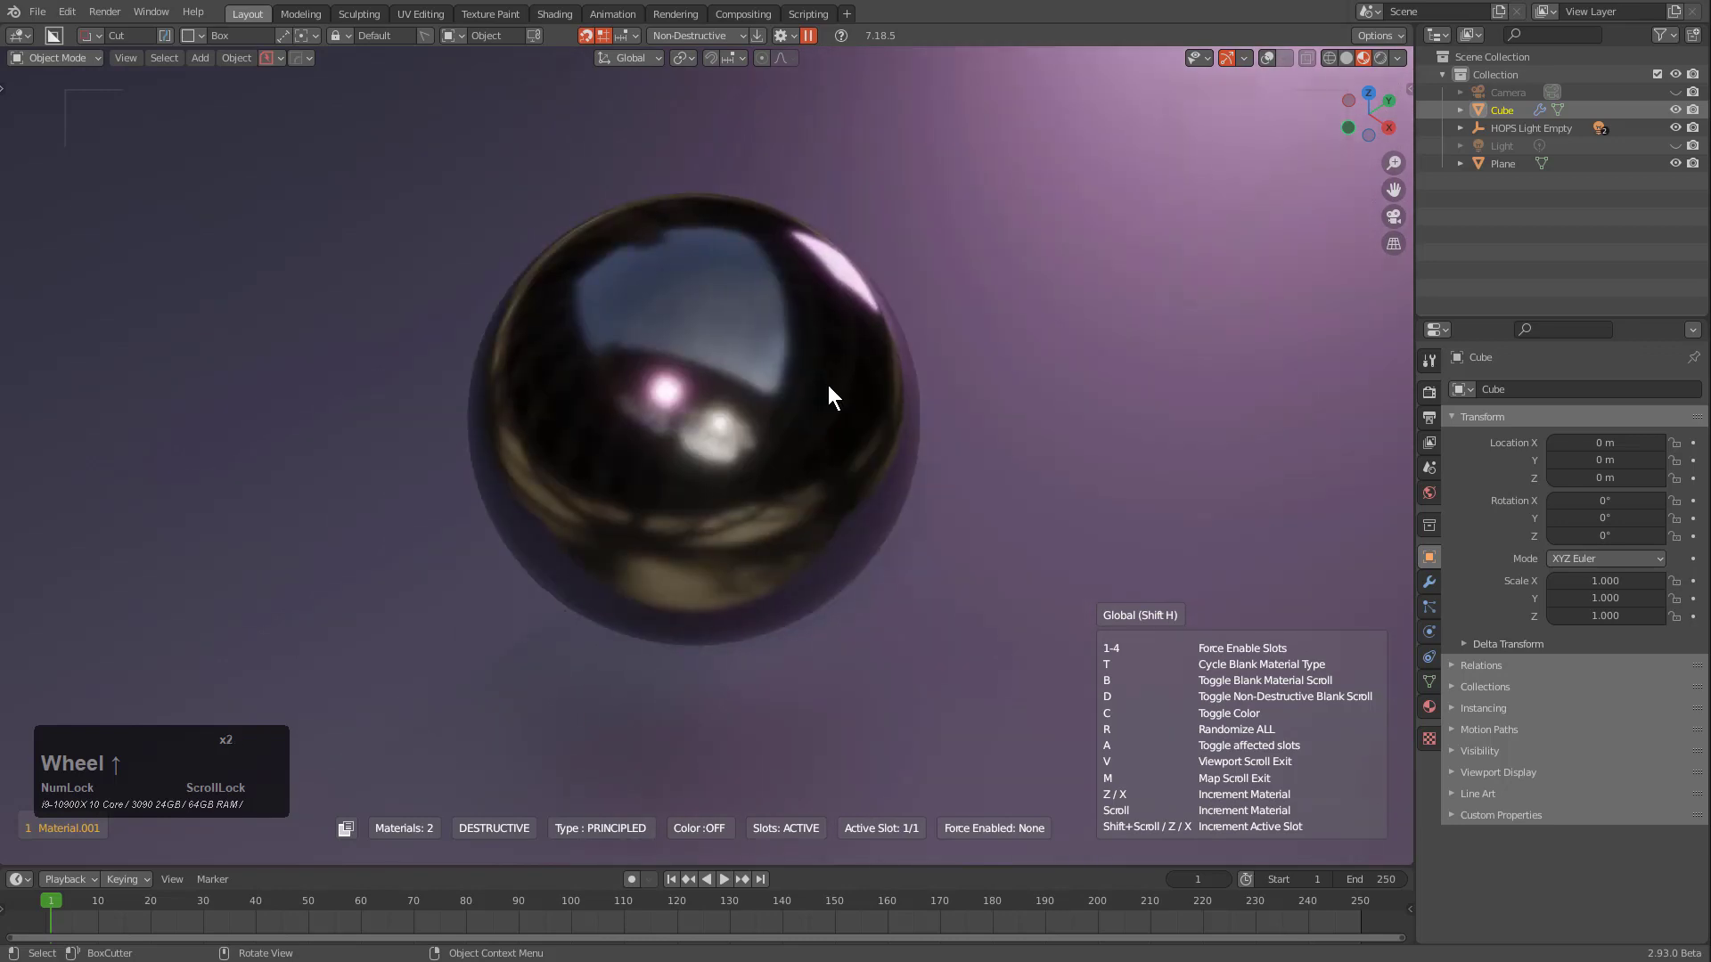
{"action": "scroll", "coordinate": [828, 385], "scroll_direction": "up", "scroll_amount": 1}
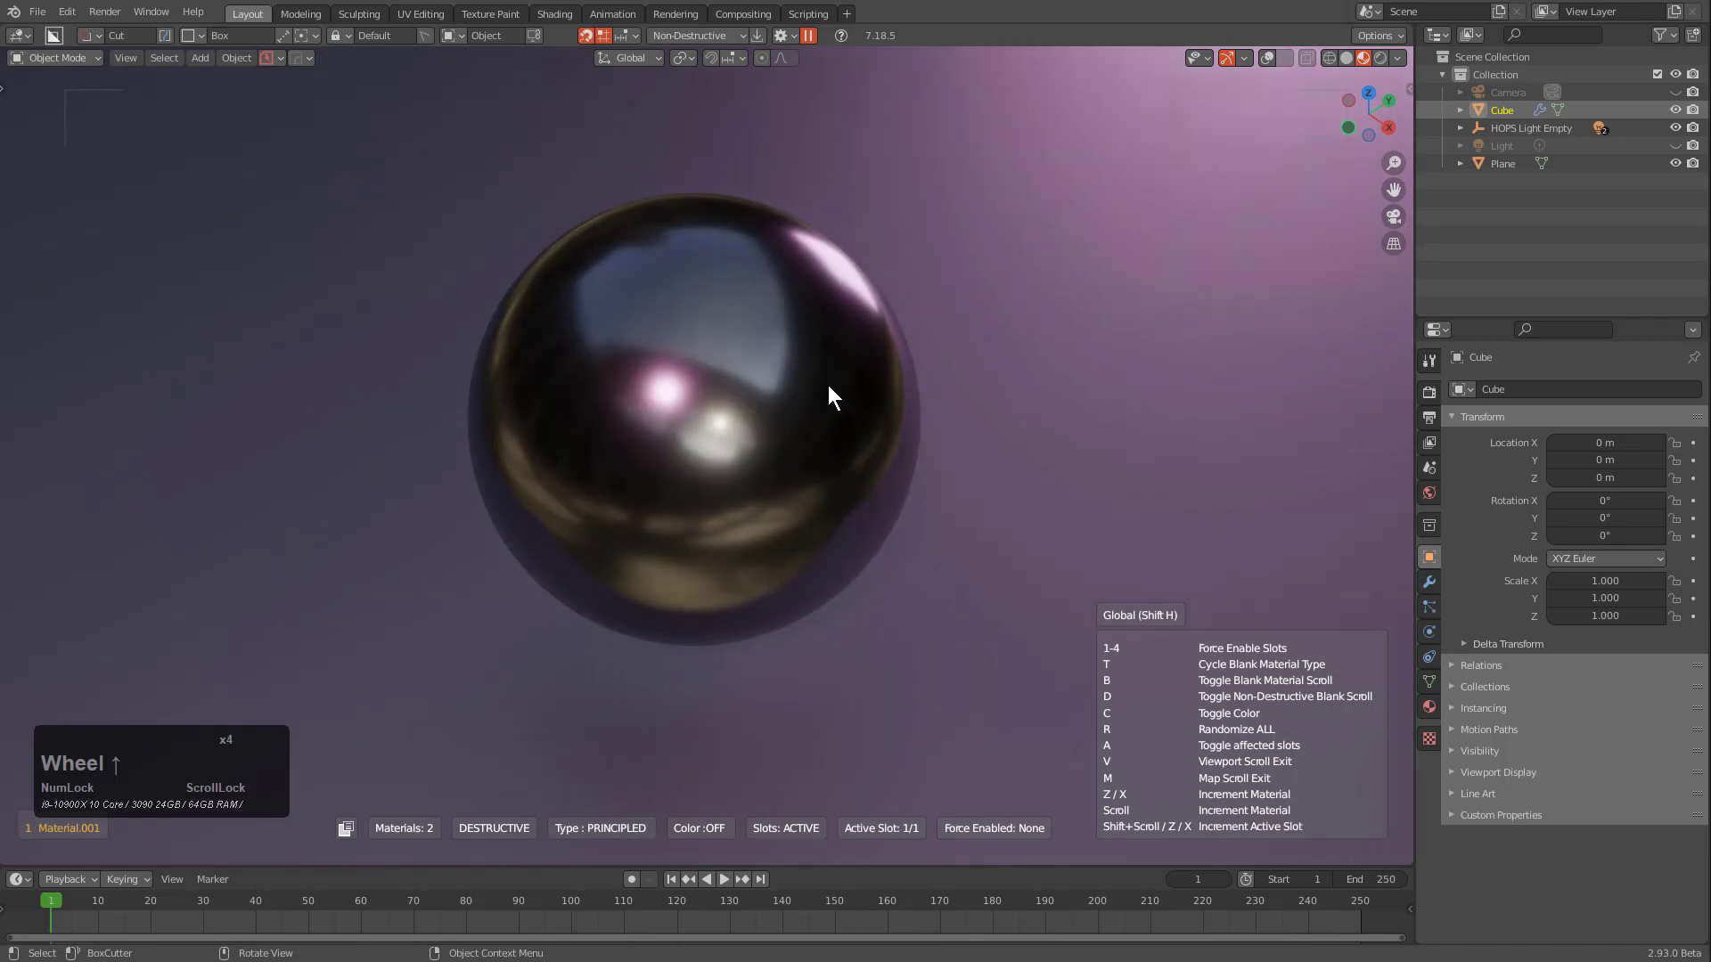
{"action": "scroll", "coordinate": [828, 386], "scroll_direction": "up", "scroll_amount": 4}
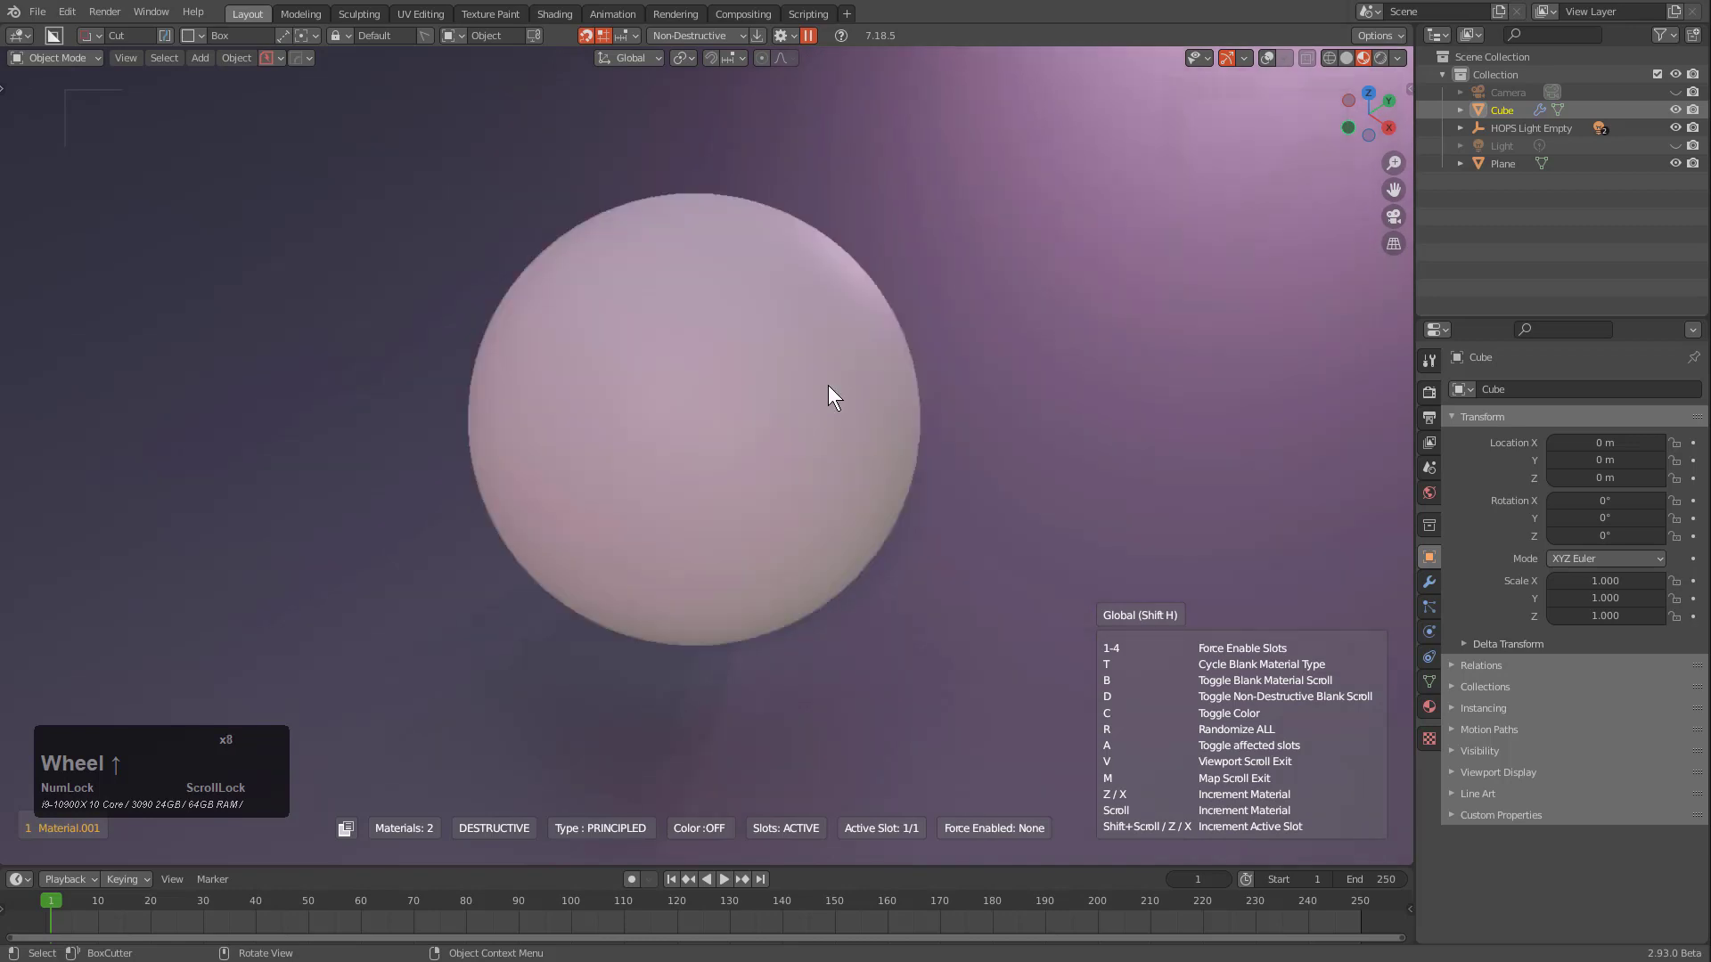
Enable colour in the Material Scroll and cycle through random coloured Principled materials on the sphere
{"action": "key", "text": "c"}
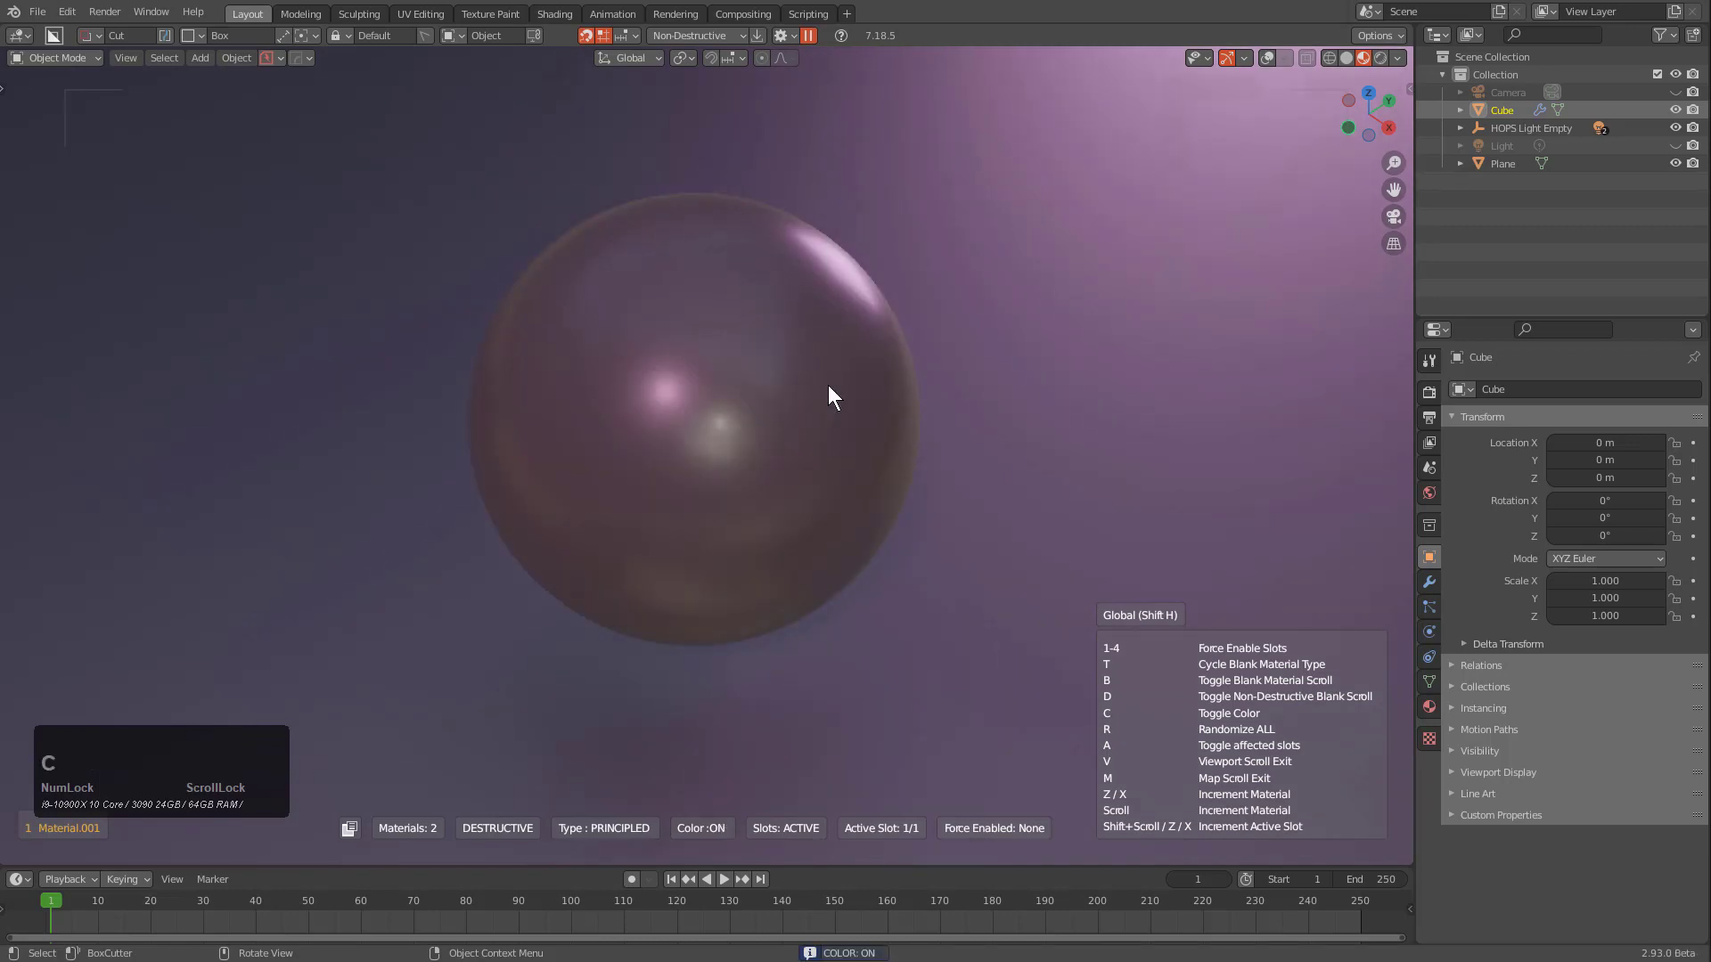
{"action": "scroll", "coordinate": [828, 385], "scroll_direction": "up", "scroll_amount": 5}
{"action": "scroll", "coordinate": [828, 386], "scroll_direction": "up", "scroll_amount": 2}
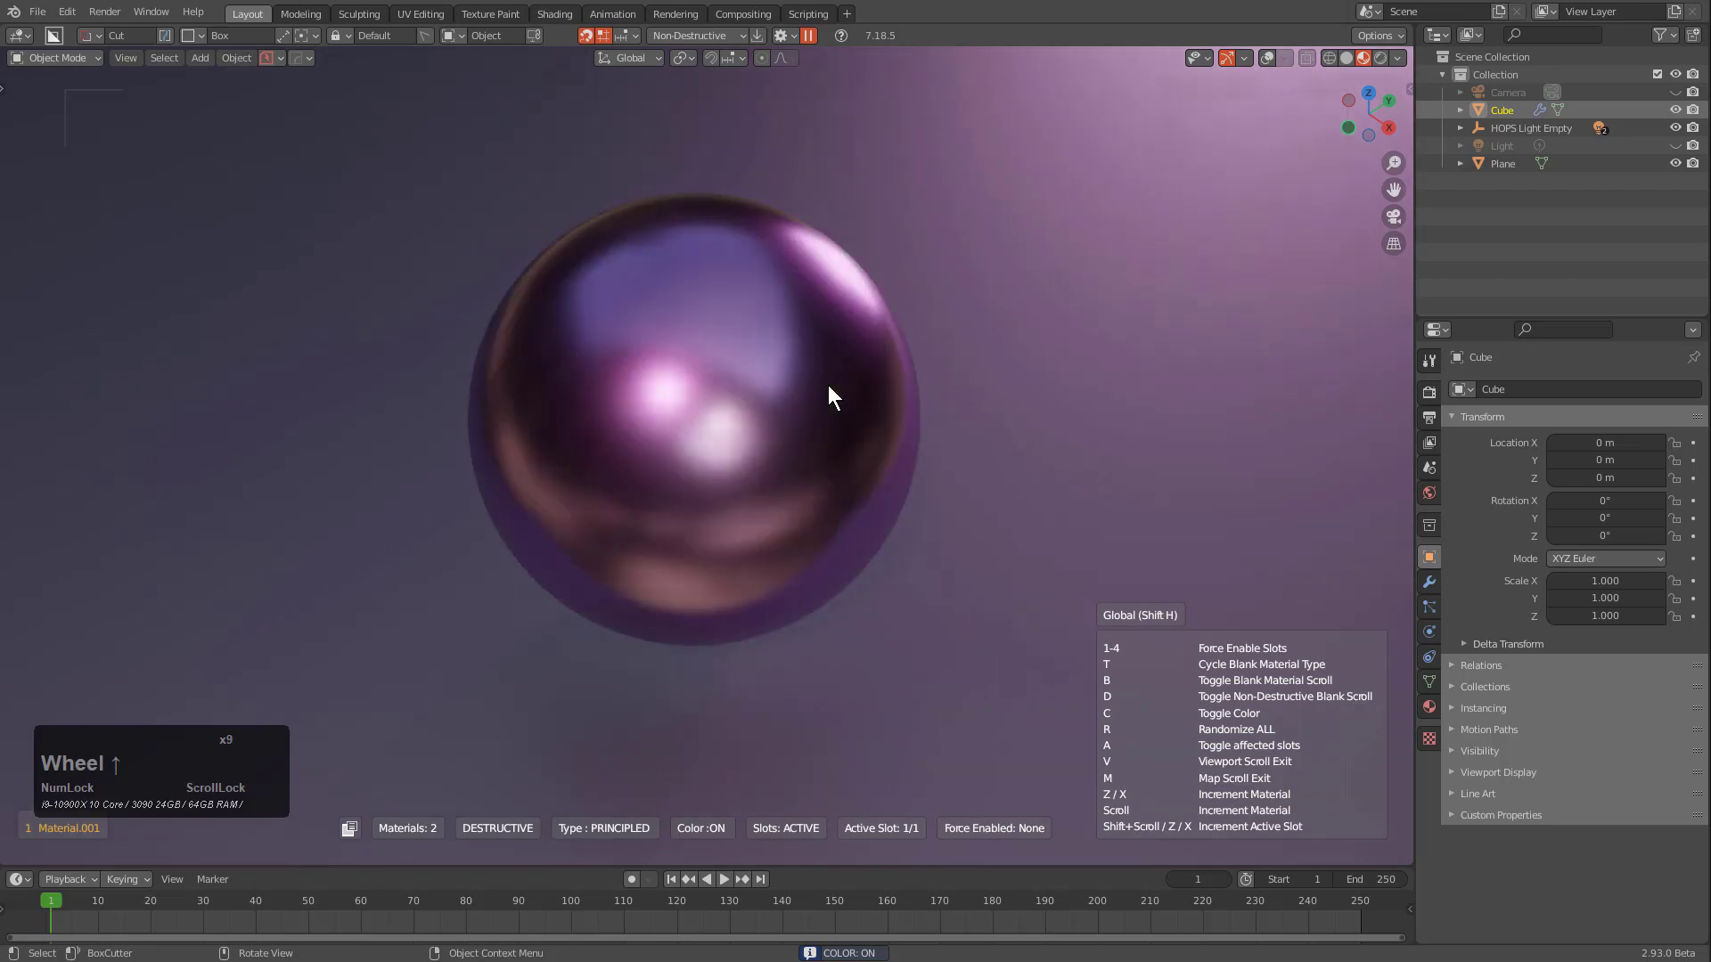
Try random Carpaint and Emission materials on the sphere, and return the blank material type to Principled
{"action": "scroll", "coordinate": [827, 386], "scroll_direction": "up", "scroll_amount": 1}
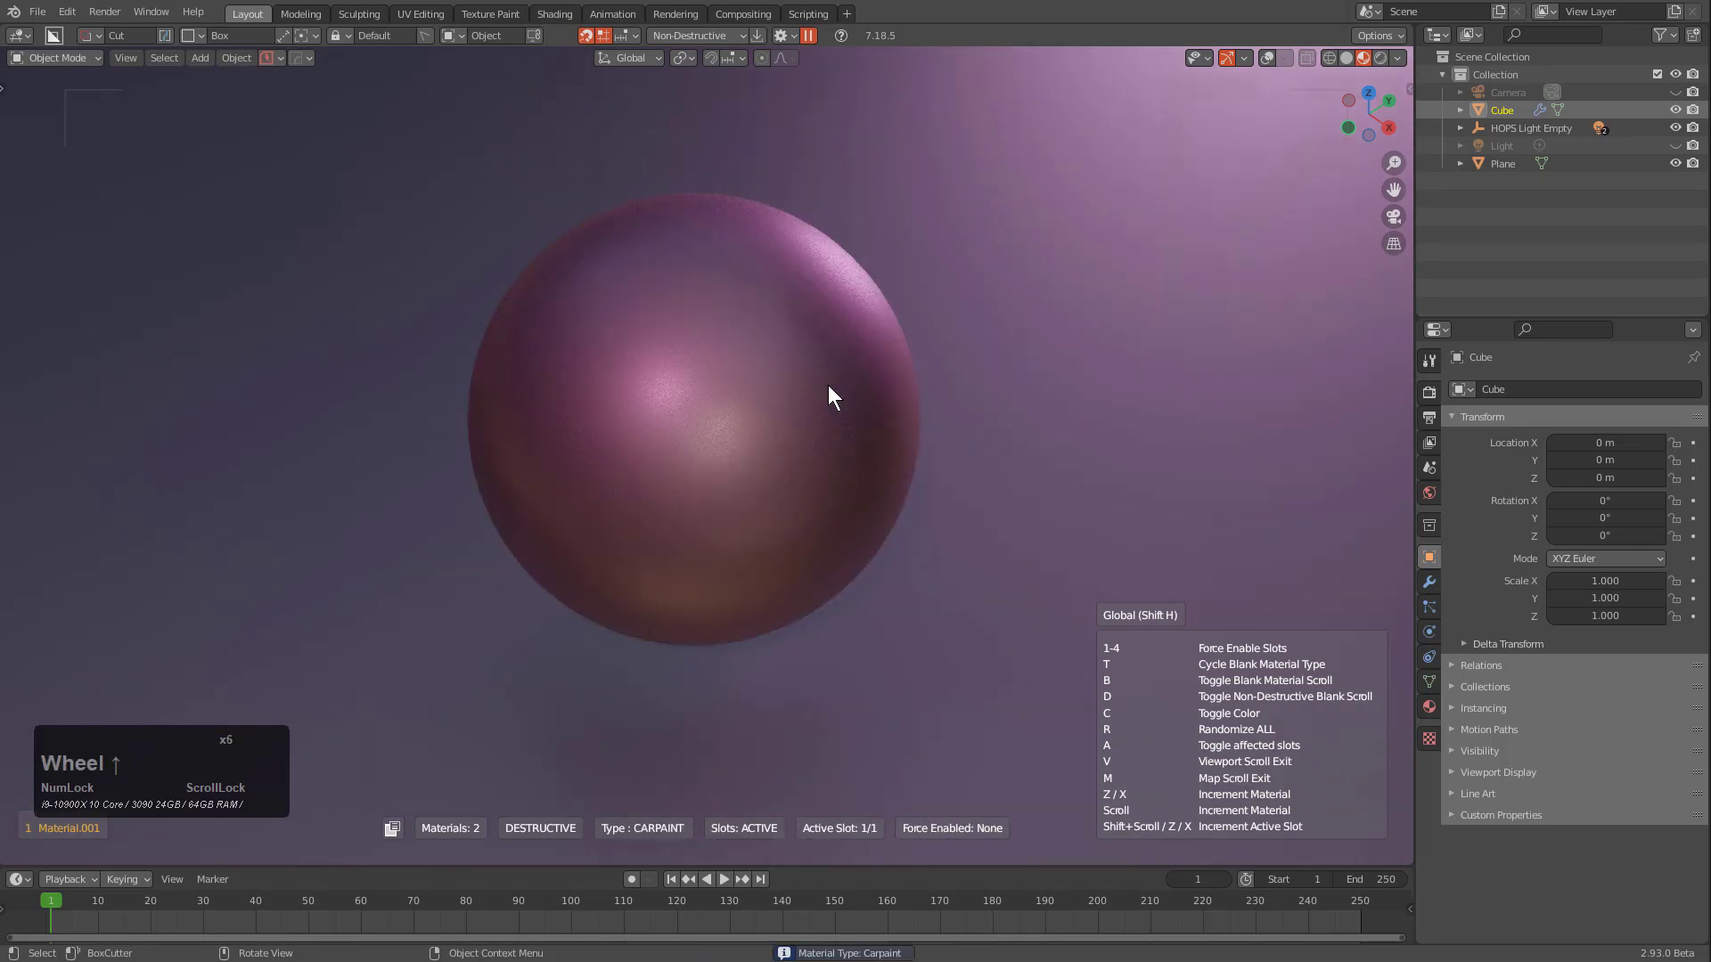
{"action": "key", "text": "t"}
{"action": "scroll", "coordinate": [828, 386], "scroll_direction": "up", "scroll_amount": 5}
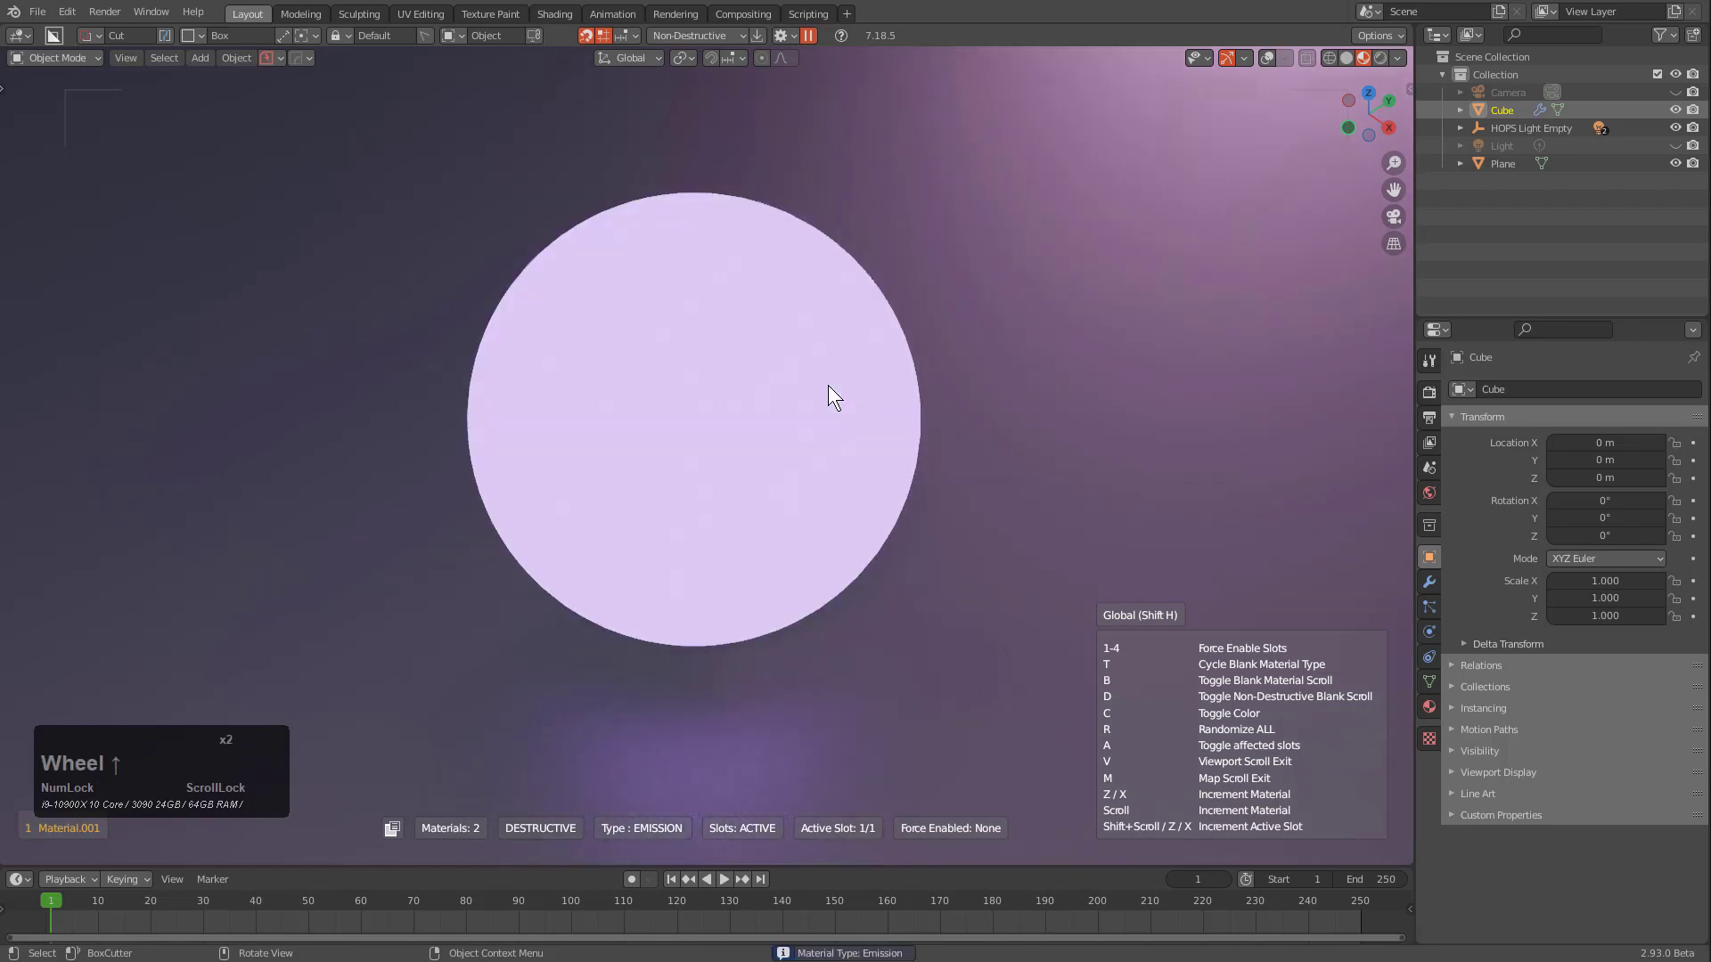
{"action": "key", "text": "t"}
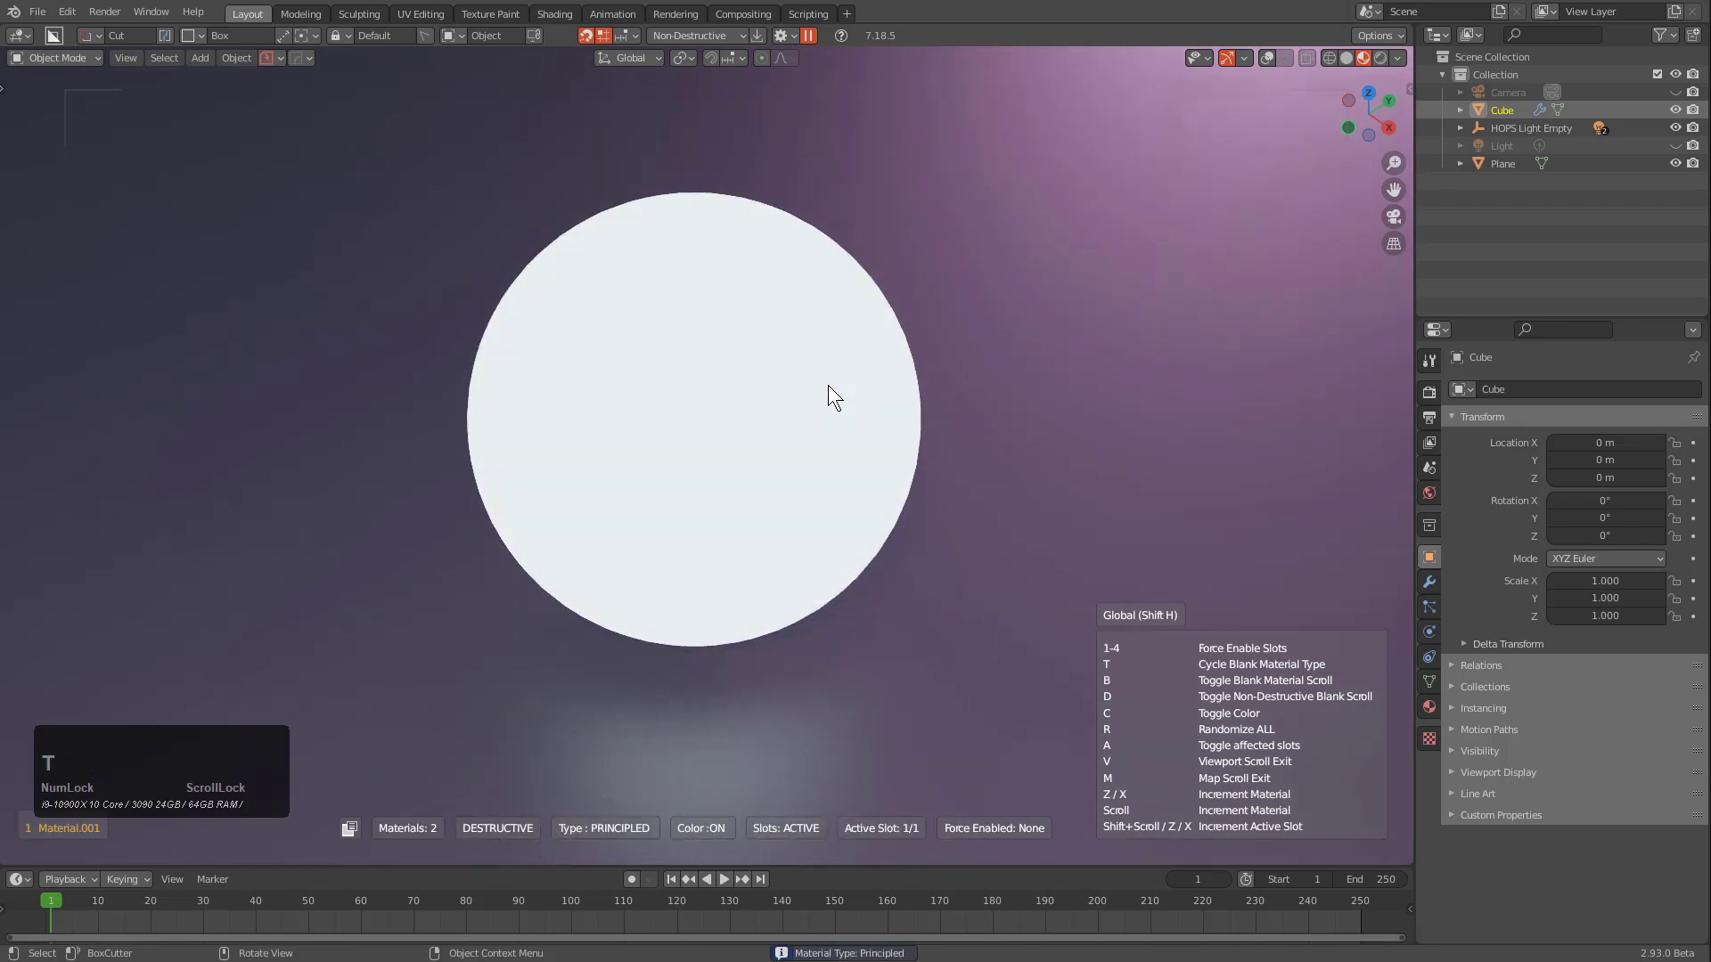
Cycle through more random coloured Principled, Carpaint and Emission materials on the sphere, and return the blank material type to Principled
{"action": "scroll", "coordinate": [827, 385], "scroll_direction": "up", "scroll_amount": 3}
{"action": "scroll", "coordinate": [828, 385], "scroll_direction": "up", "scroll_amount": 5}
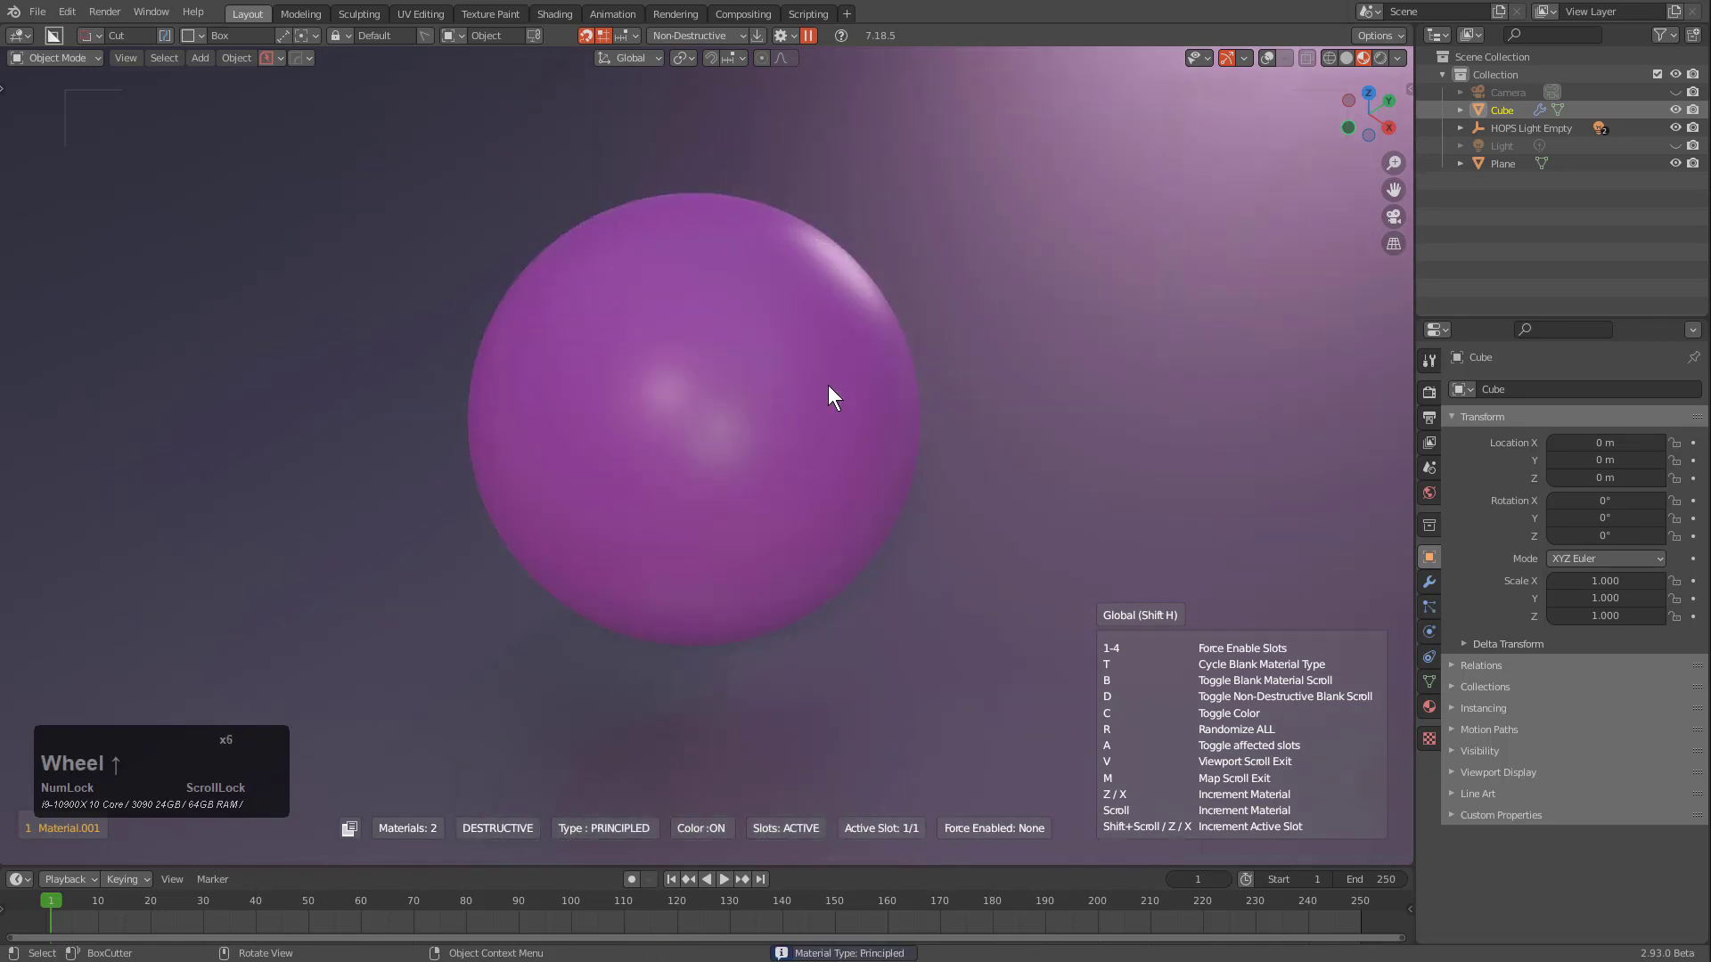
{"action": "key", "text": "t"}
{"action": "scroll", "coordinate": [828, 385], "scroll_direction": "up", "scroll_amount": 9}
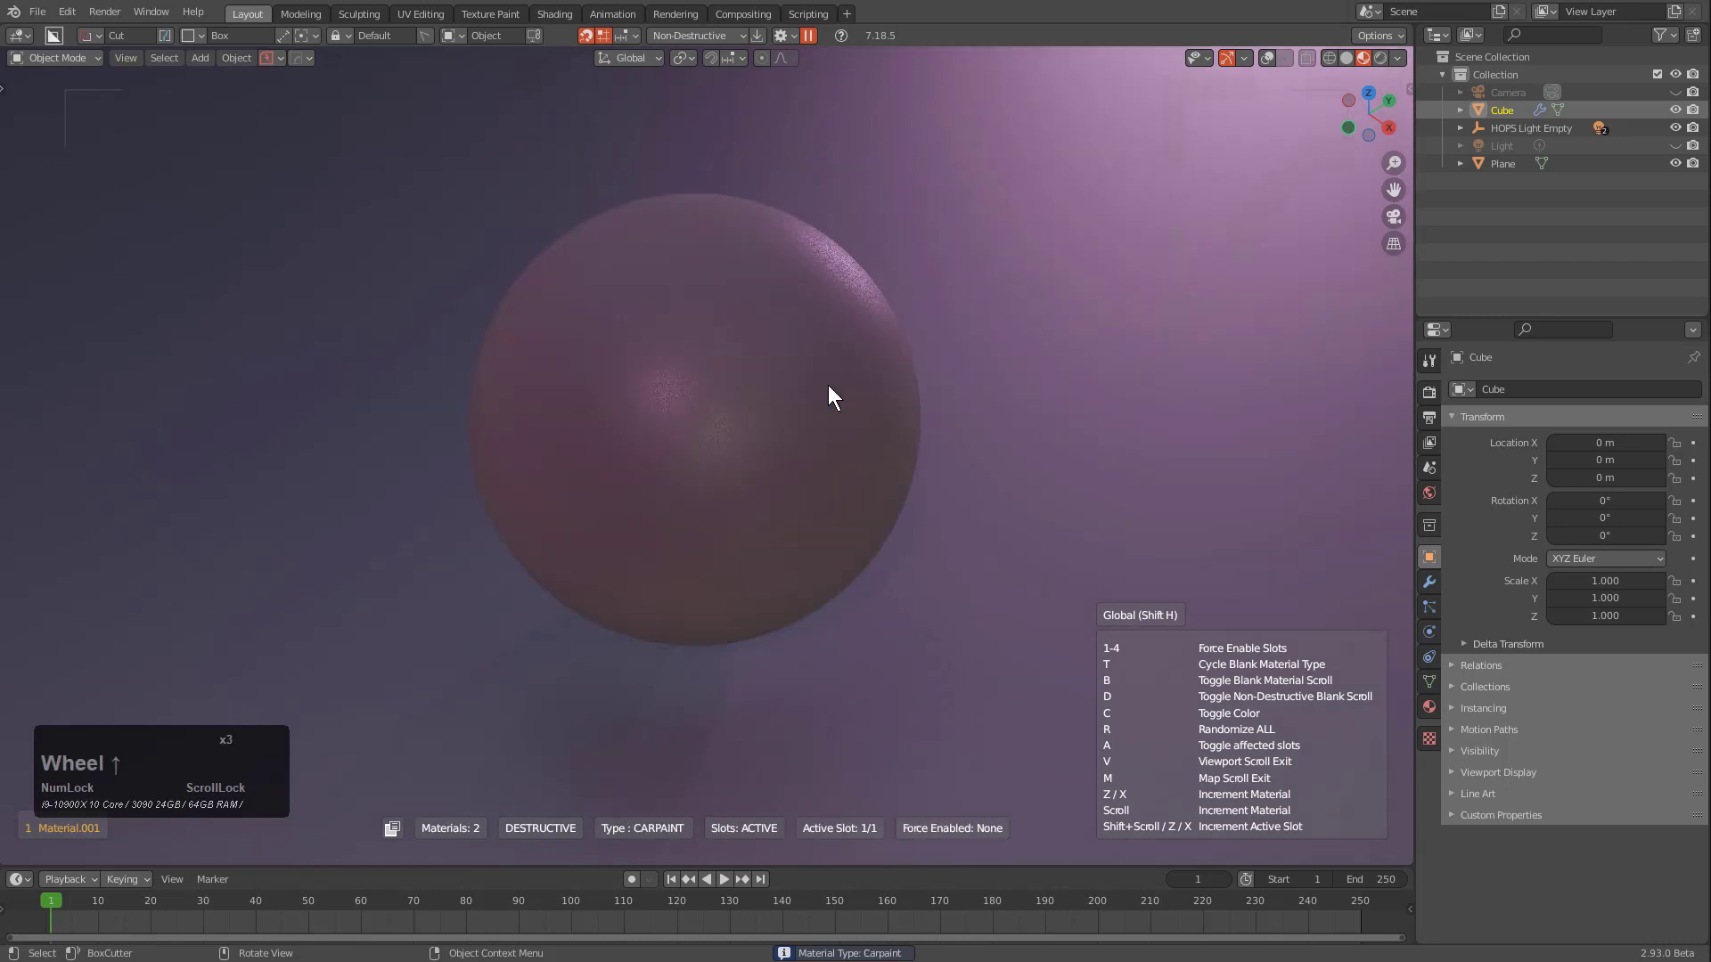
{"action": "scroll", "coordinate": [827, 385], "scroll_direction": "up", "scroll_amount": 3}
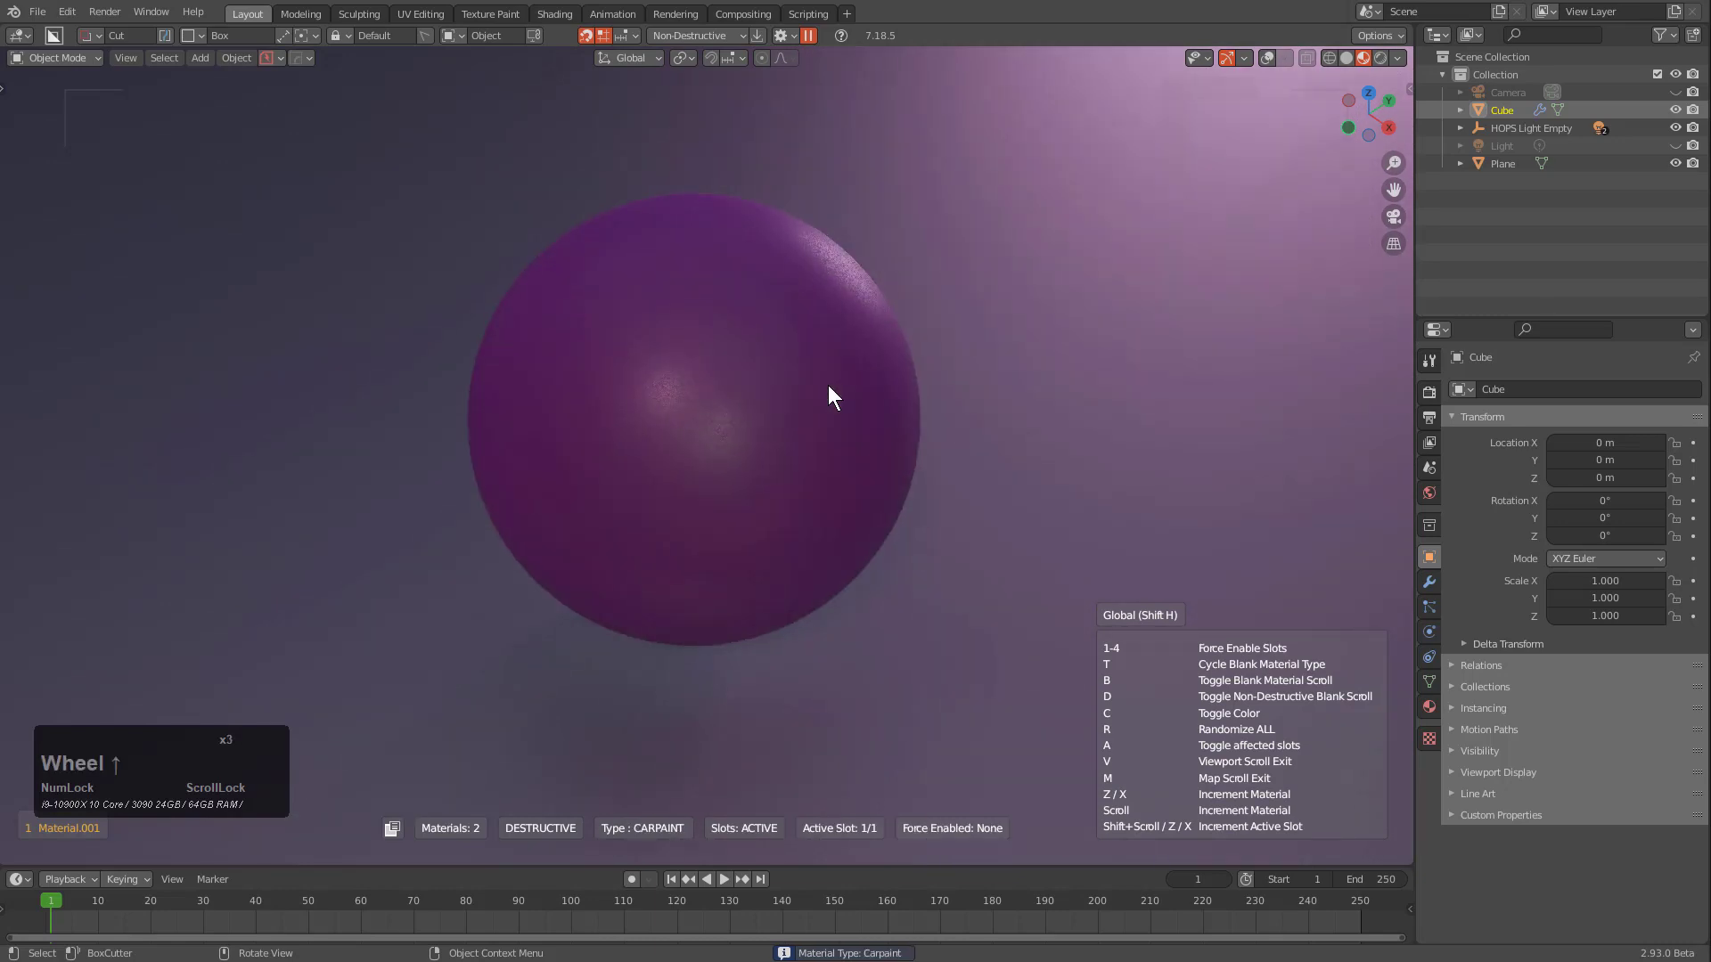
{"action": "key", "text": "t"}
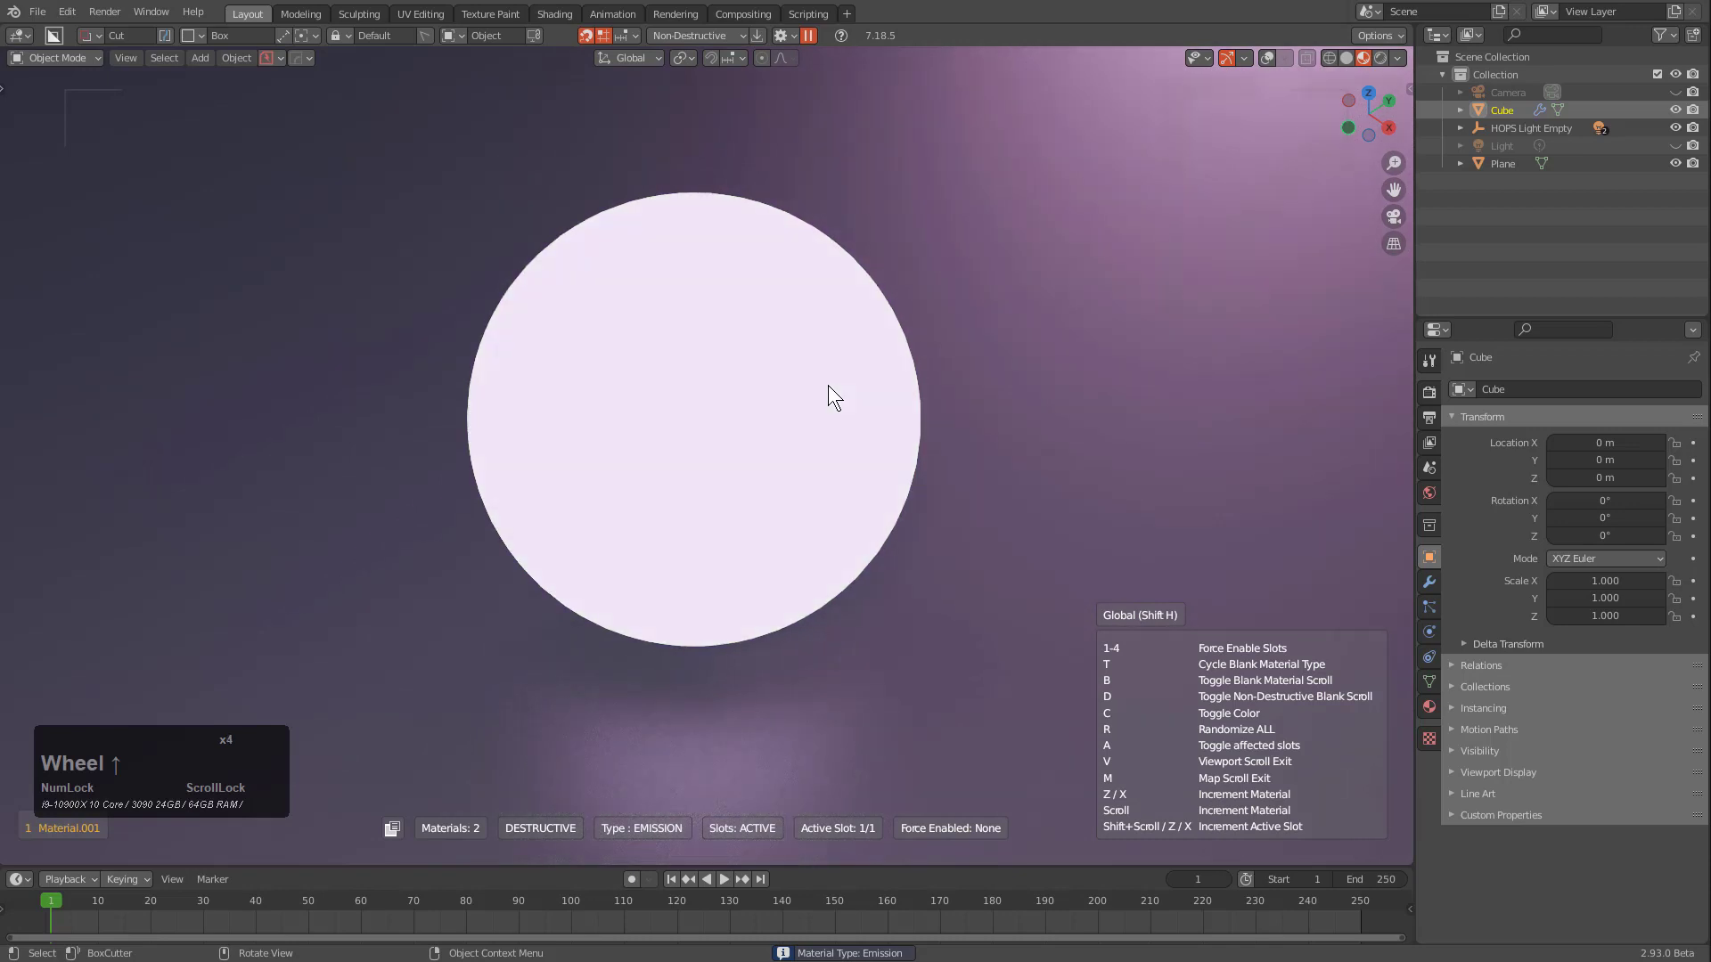
{"action": "key", "text": "t"}
Turn colour off in the Material Scroll and apply a glossy black random Principled material to the sphere
{"action": "key", "text": "c"}
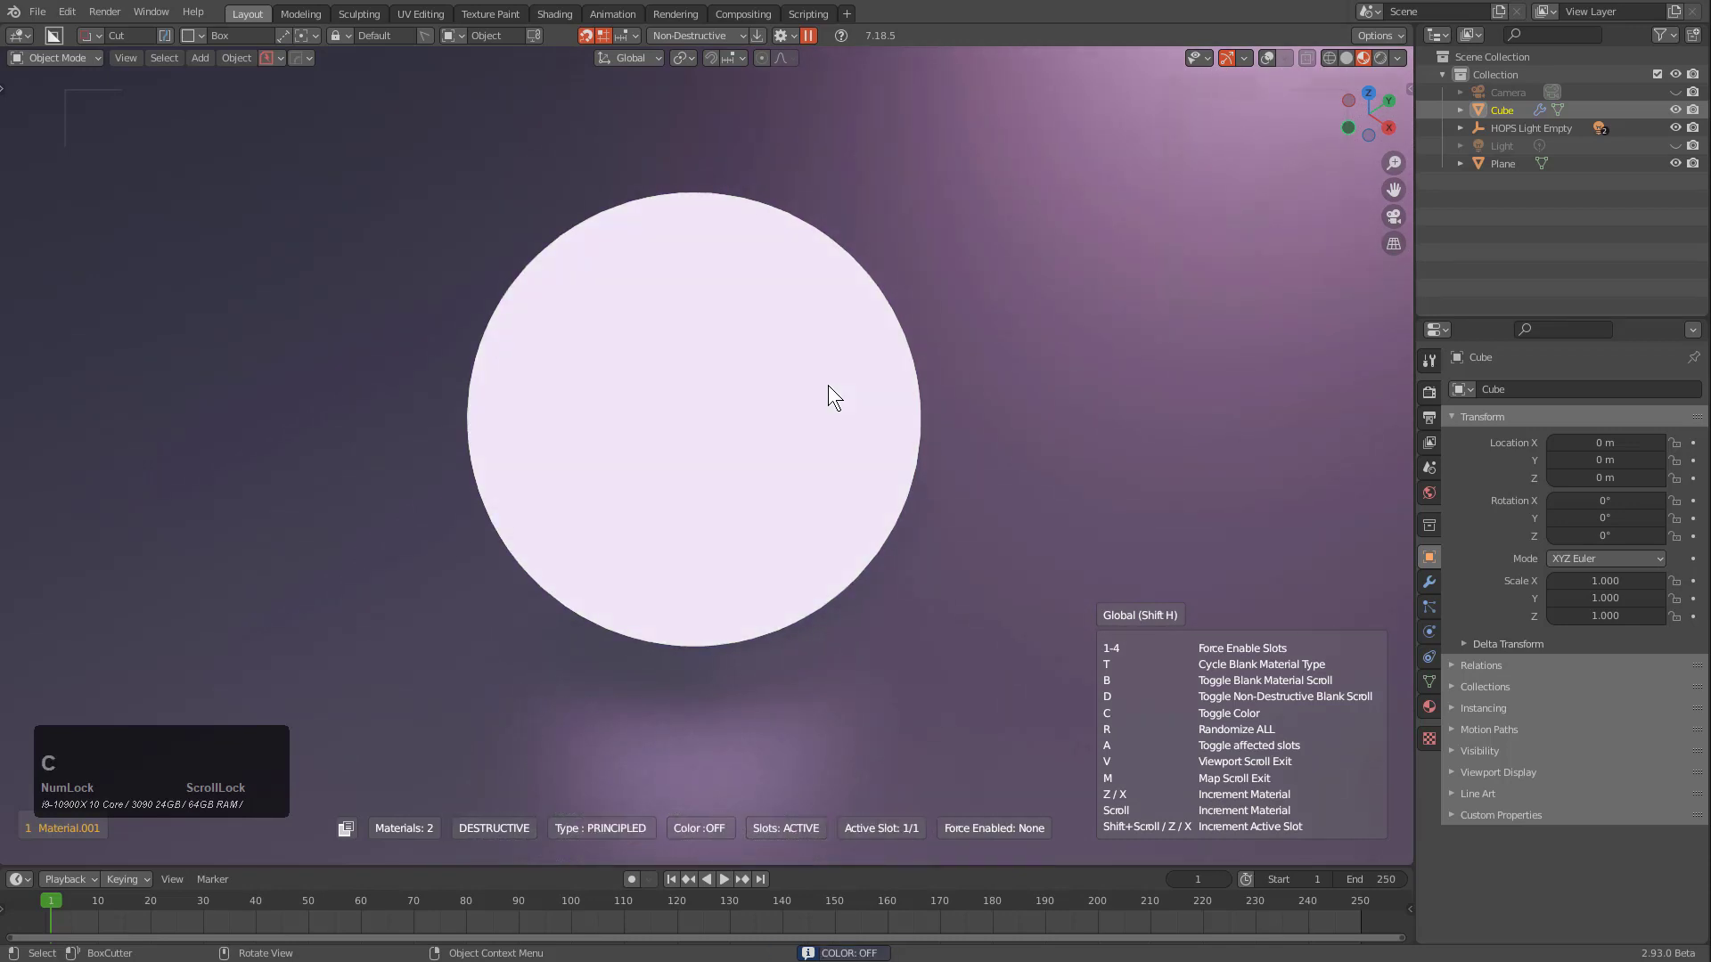
{"action": "scroll", "coordinate": [828, 385], "scroll_direction": "up", "scroll_amount": 3}
{"action": "scroll", "coordinate": [828, 385], "scroll_direction": "up", "scroll_amount": 7}
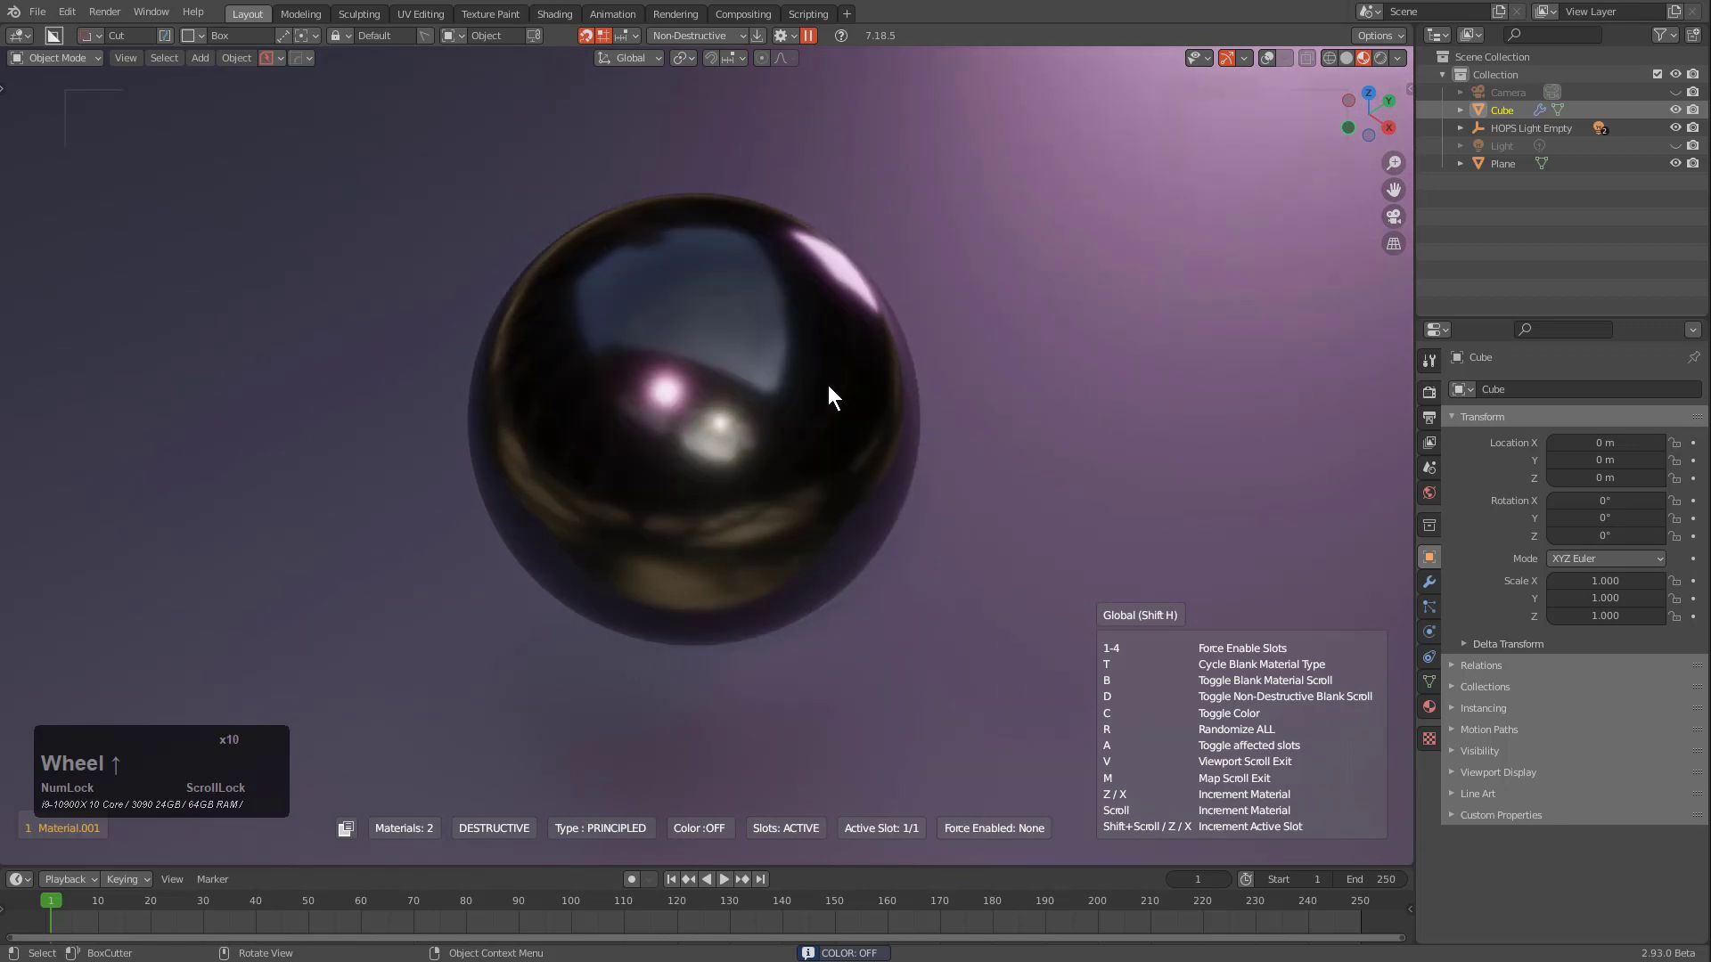
{"action": "scroll", "coordinate": [828, 385], "scroll_direction": "up", "scroll_amount": 2}
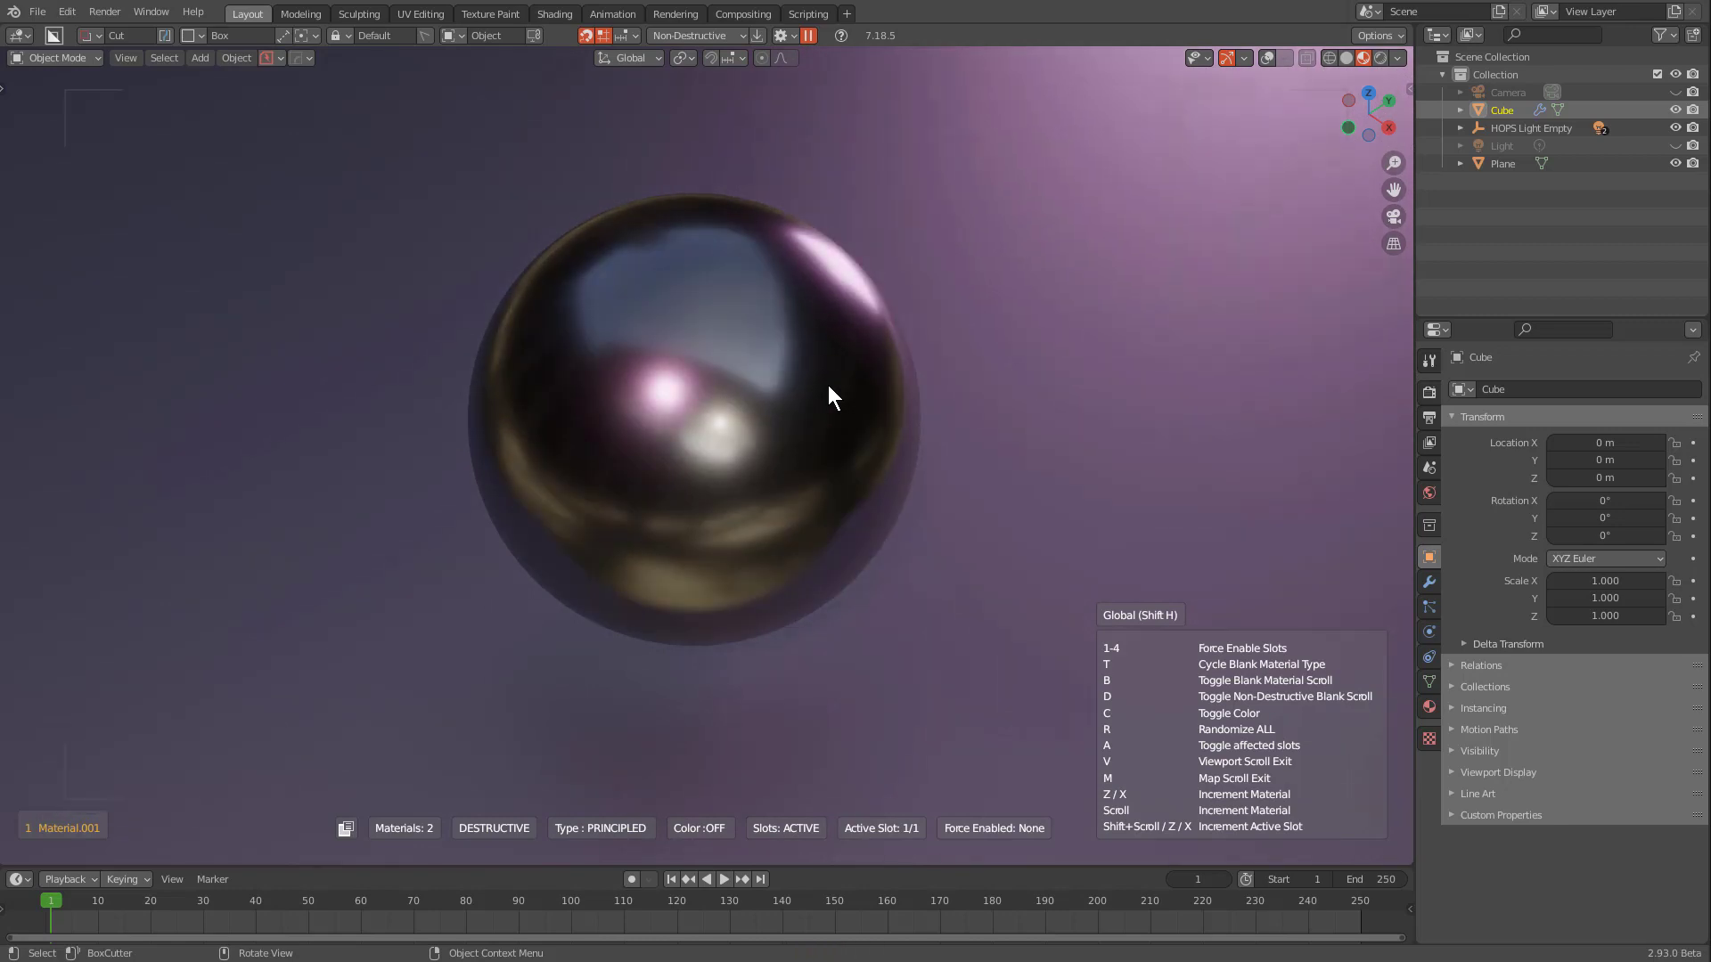
{"action": "left_click", "coordinate": [827, 385]}
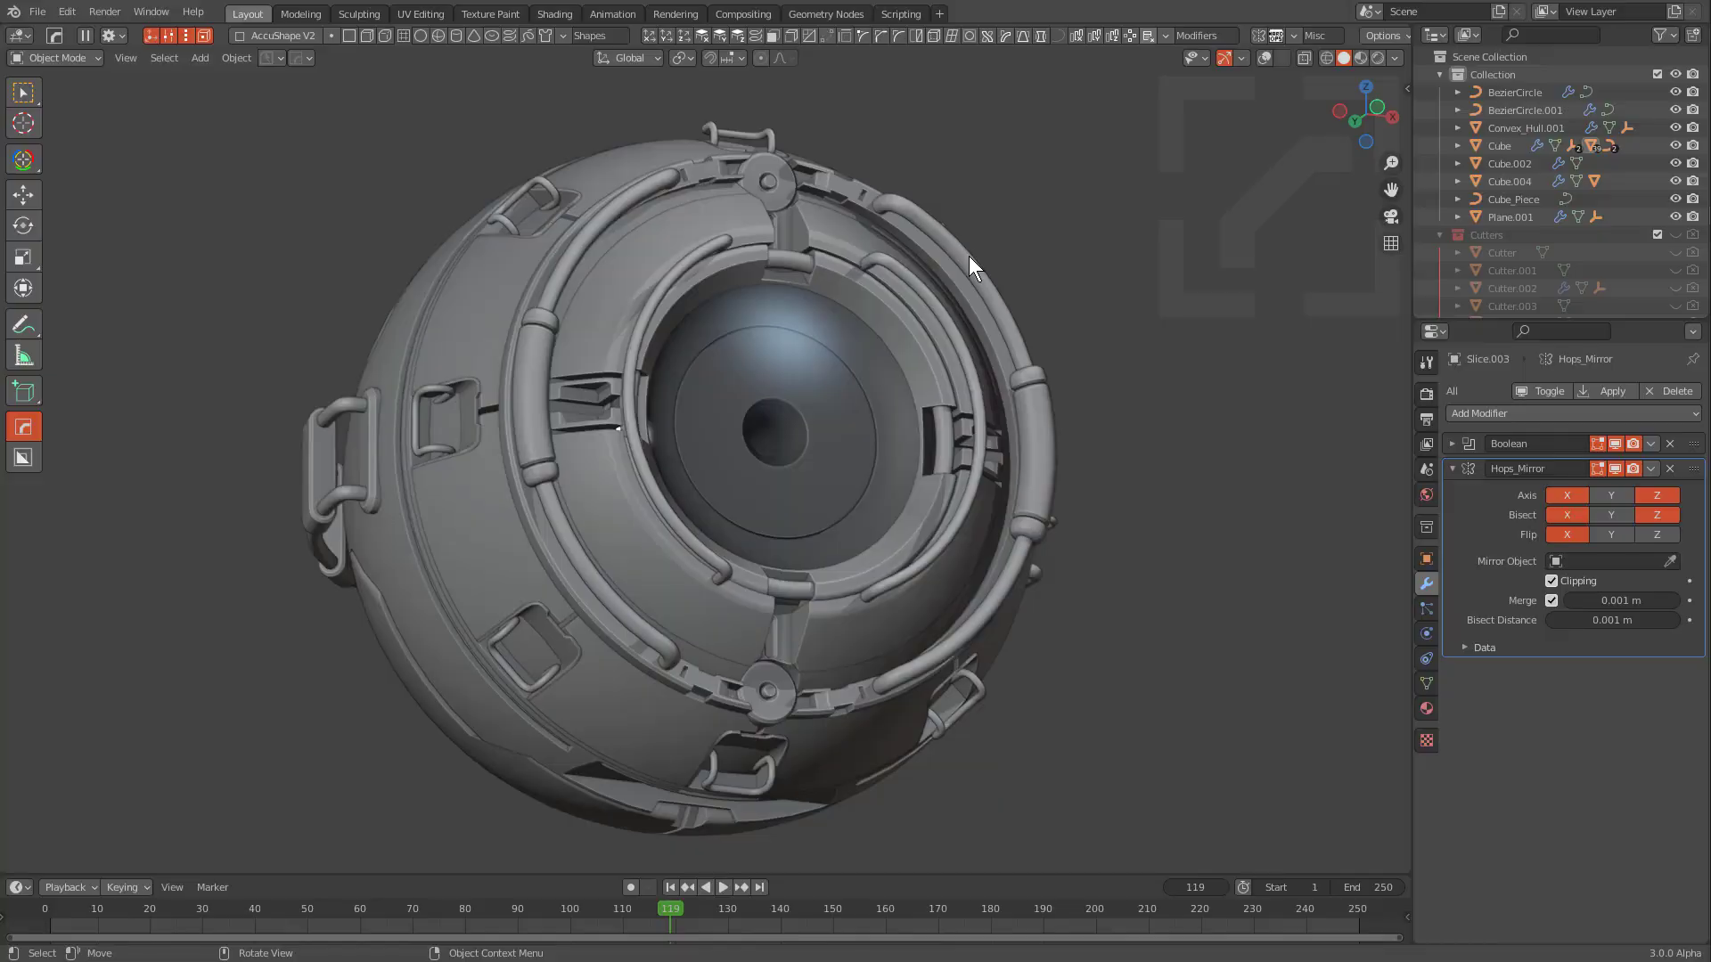
Show the viewport overlays and hide the lens object Cube.004 at the centre of the mechanical eye
{"action": "left_click", "coordinate": [969, 255]}
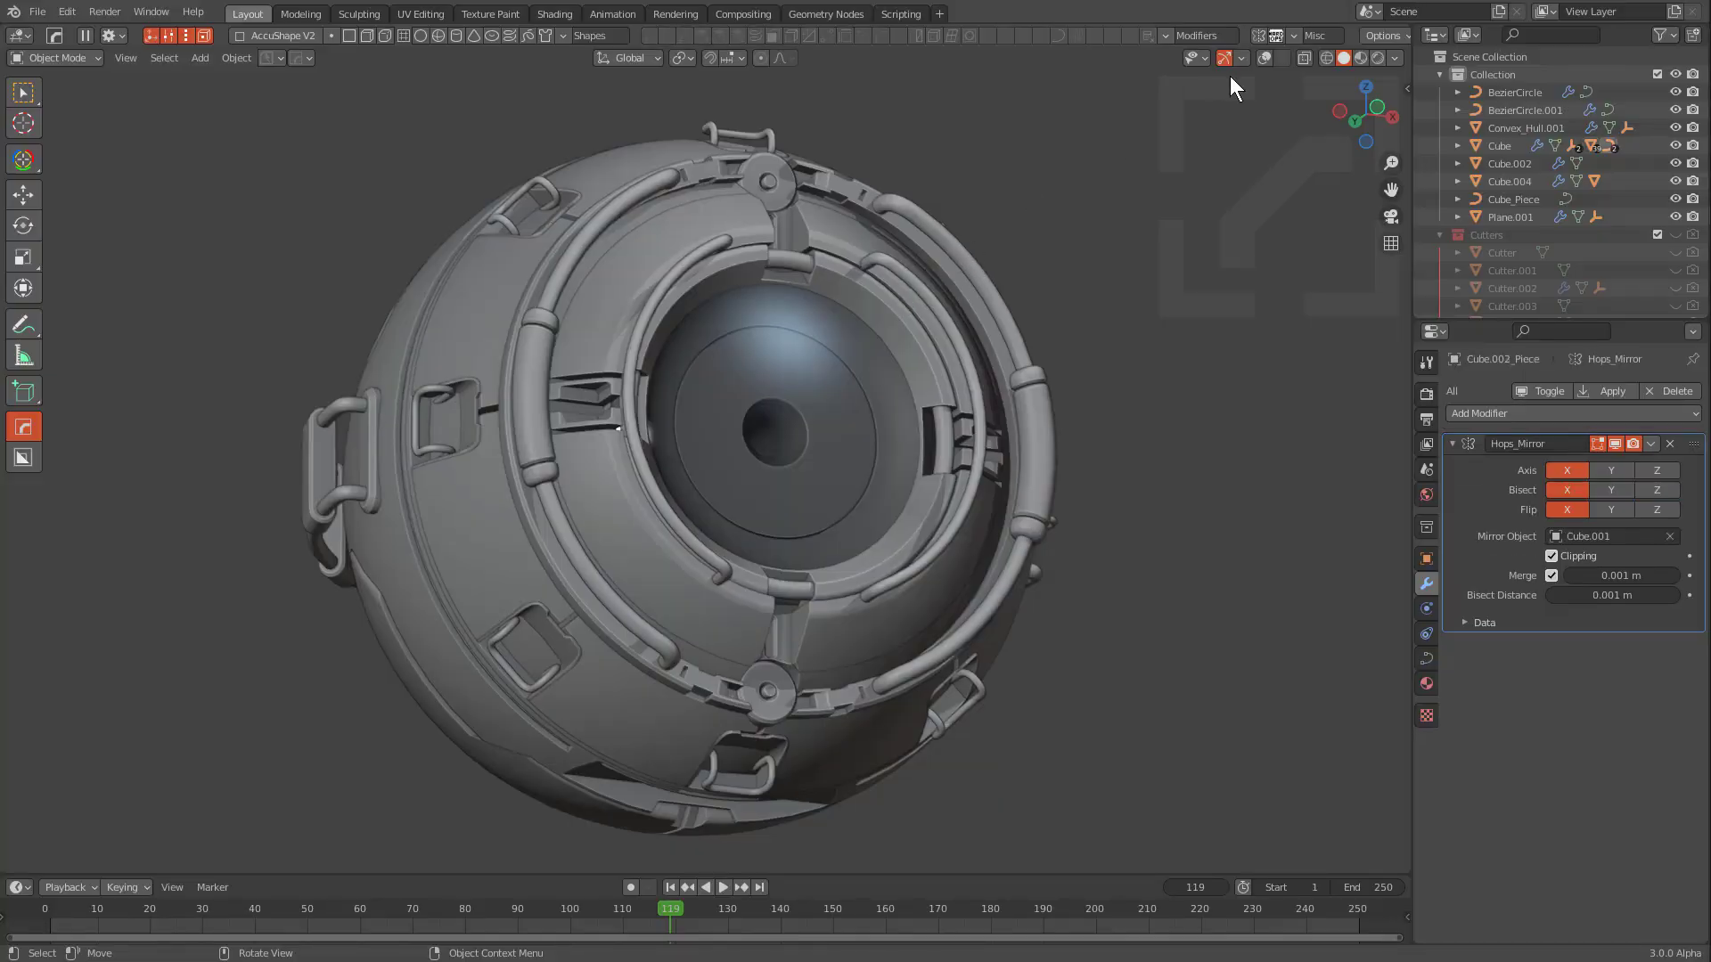
{"action": "left_click", "coordinate": [1266, 57]}
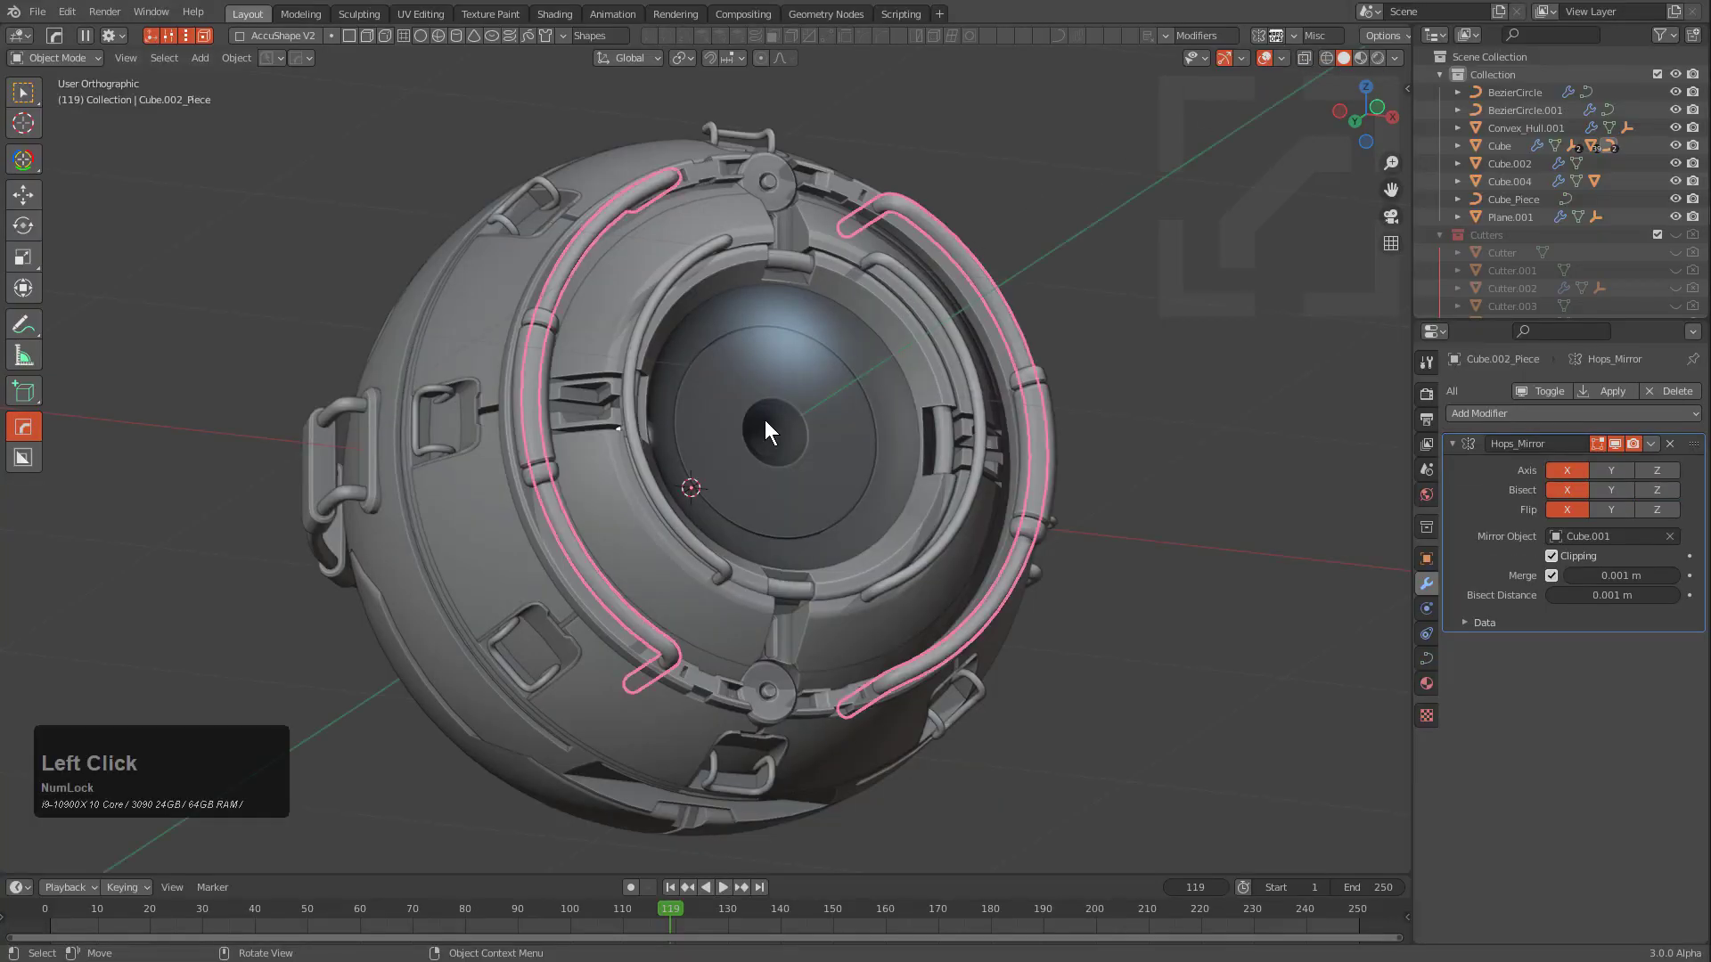
{"action": "left_click", "coordinate": [892, 389]}
Add one blank Principled material to all visible objects of the mechanical eye, and clear the selection
{"action": "key", "text": "a"}
{"action": "key", "text": "m"}
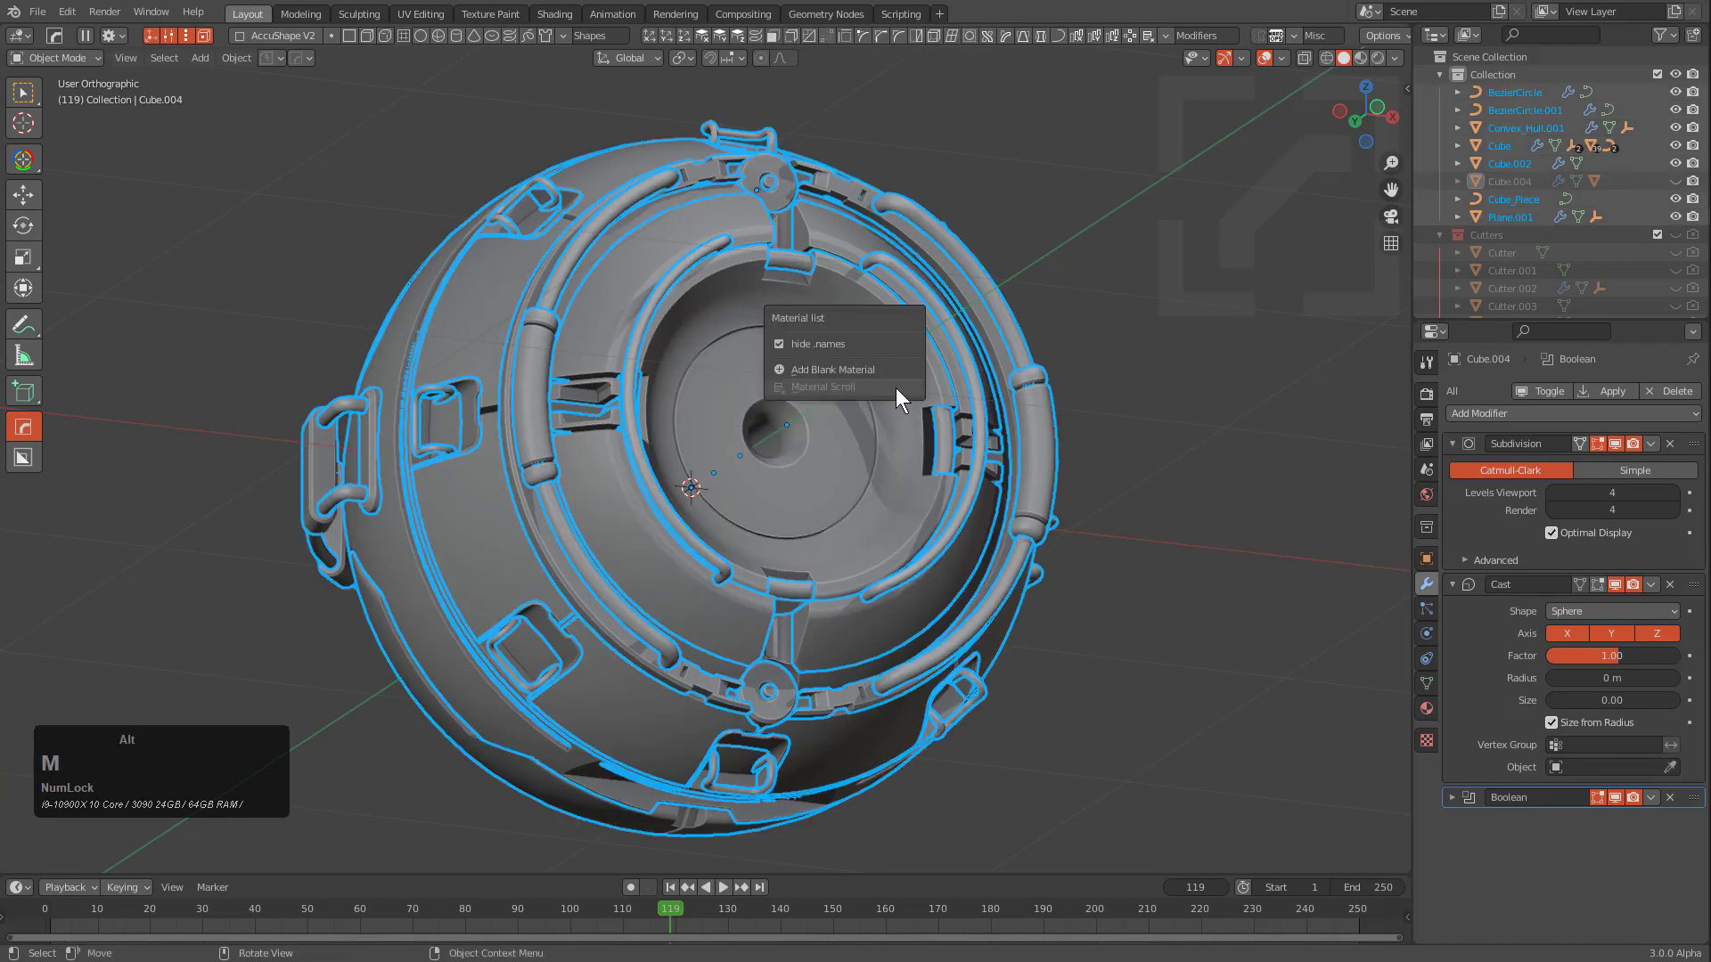
{"action": "left_click", "coordinate": [854, 368]}
{"action": "key", "text": "alt+a"}
Run Material Scroll on the eye's inner Slice.003, cycle random Principled materials with colour off, and switch the viewport to Material Preview
{"action": "left_click", "coordinate": [850, 382]}
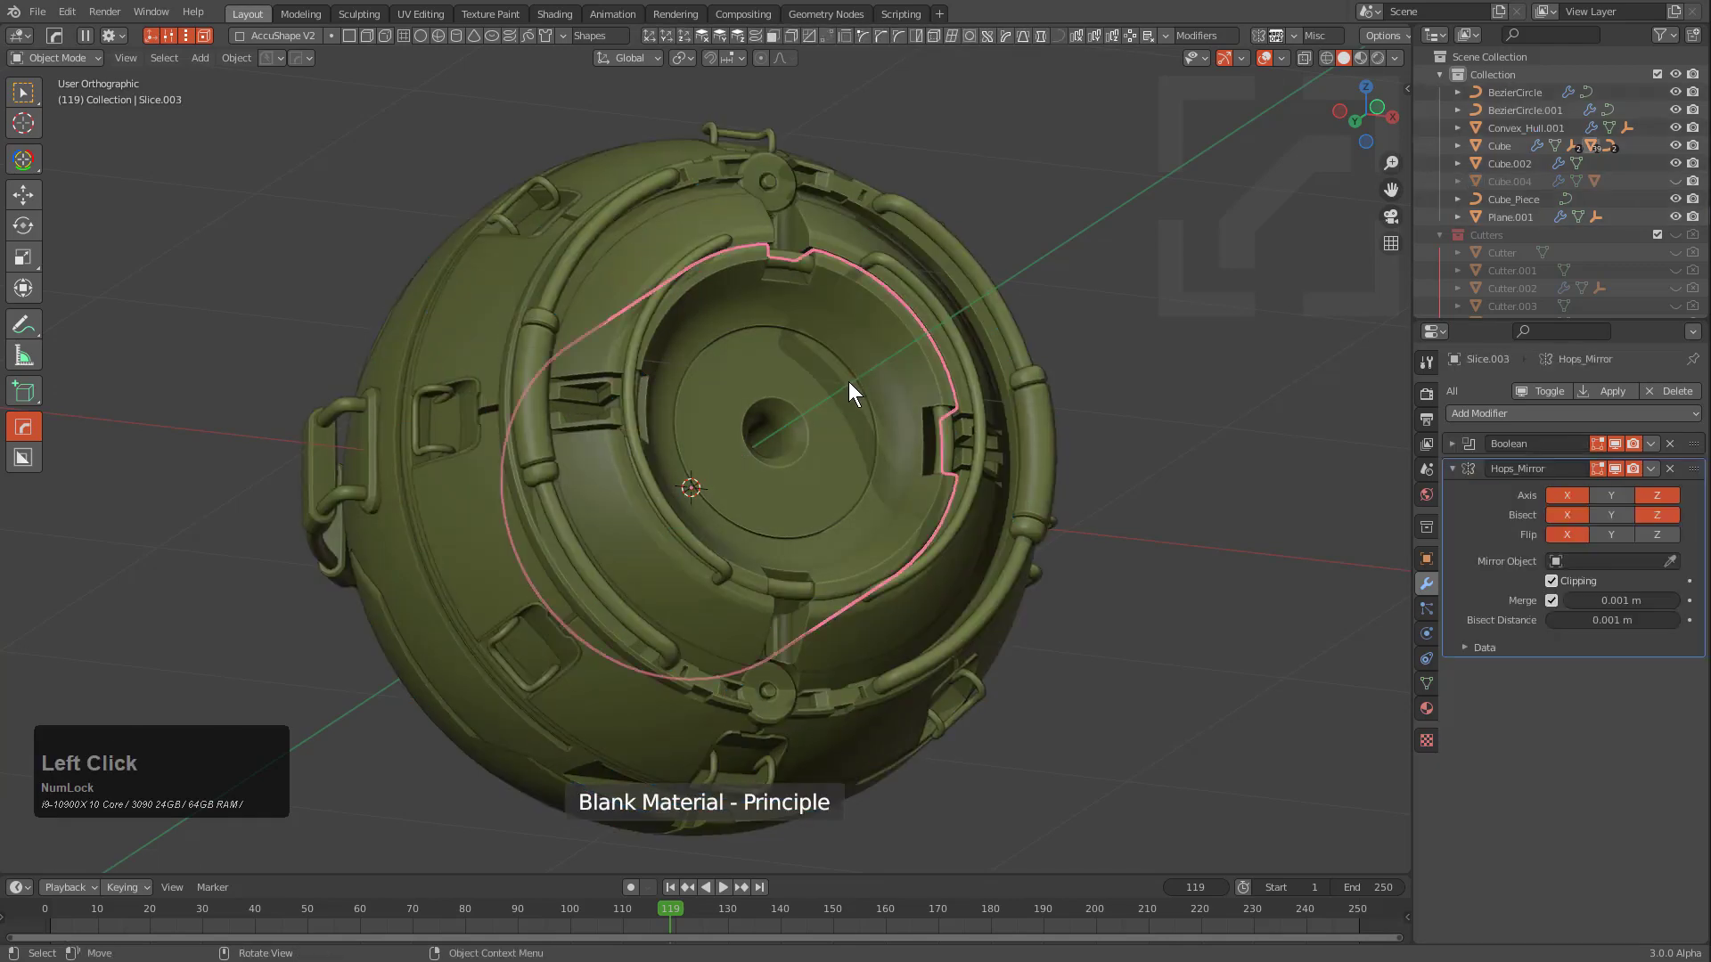
{"action": "key", "text": "shift+m"}
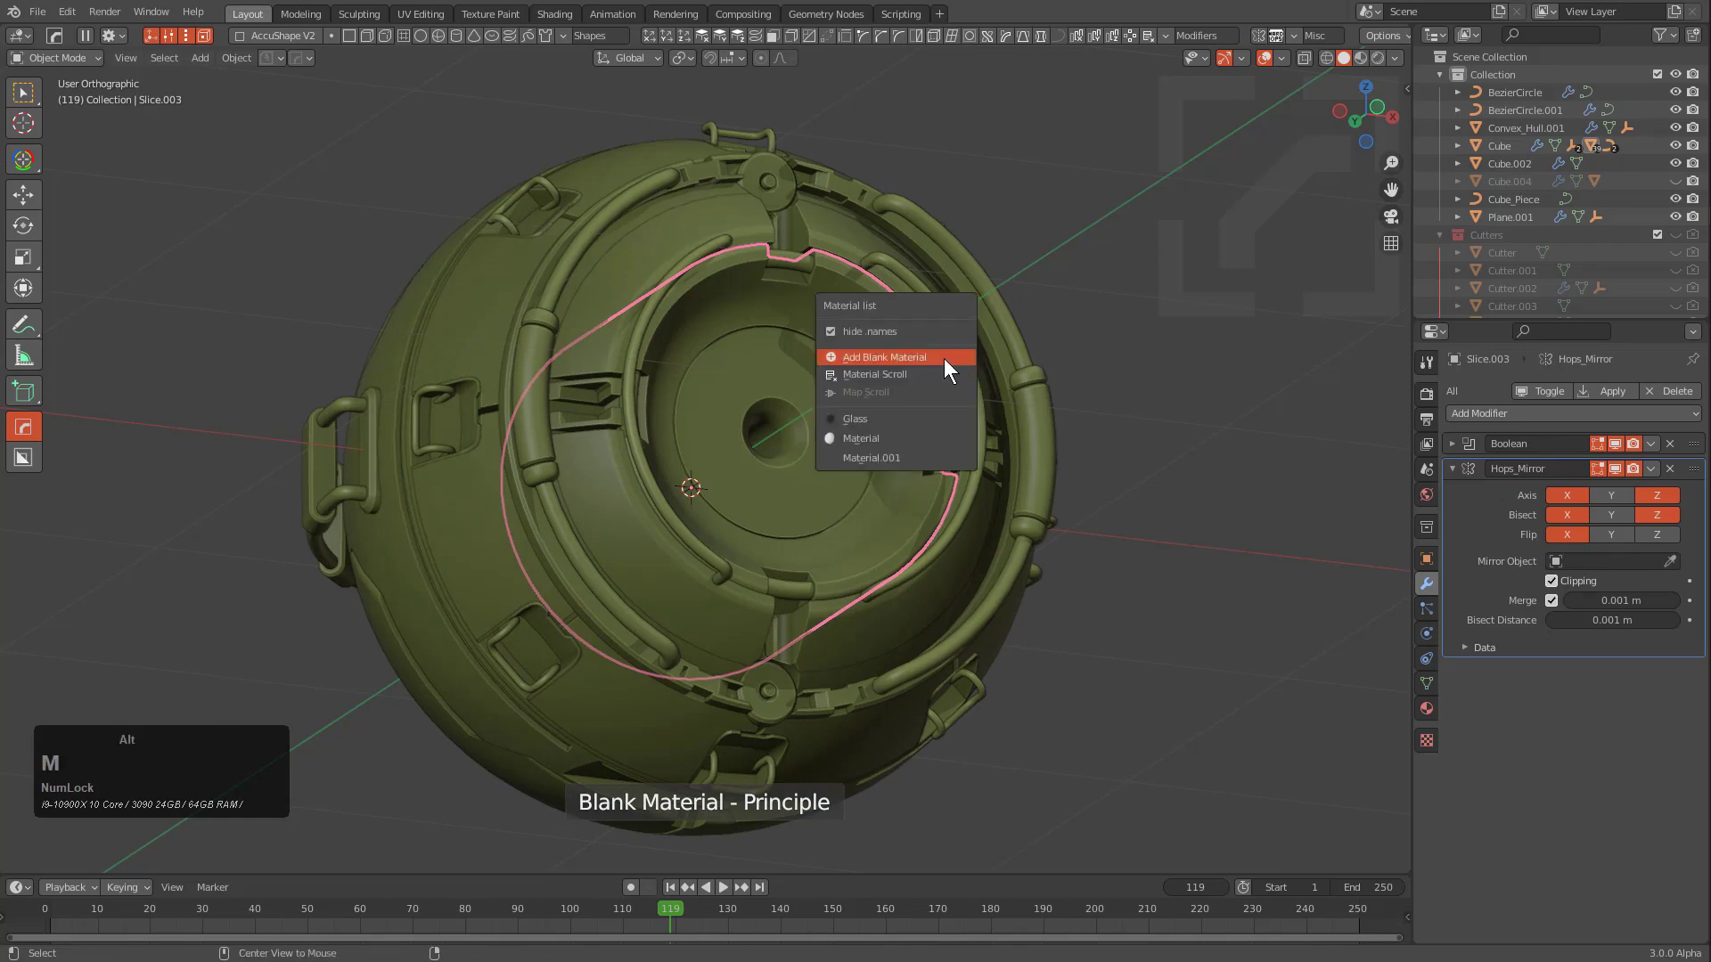
{"action": "left_click", "coordinate": [927, 377]}
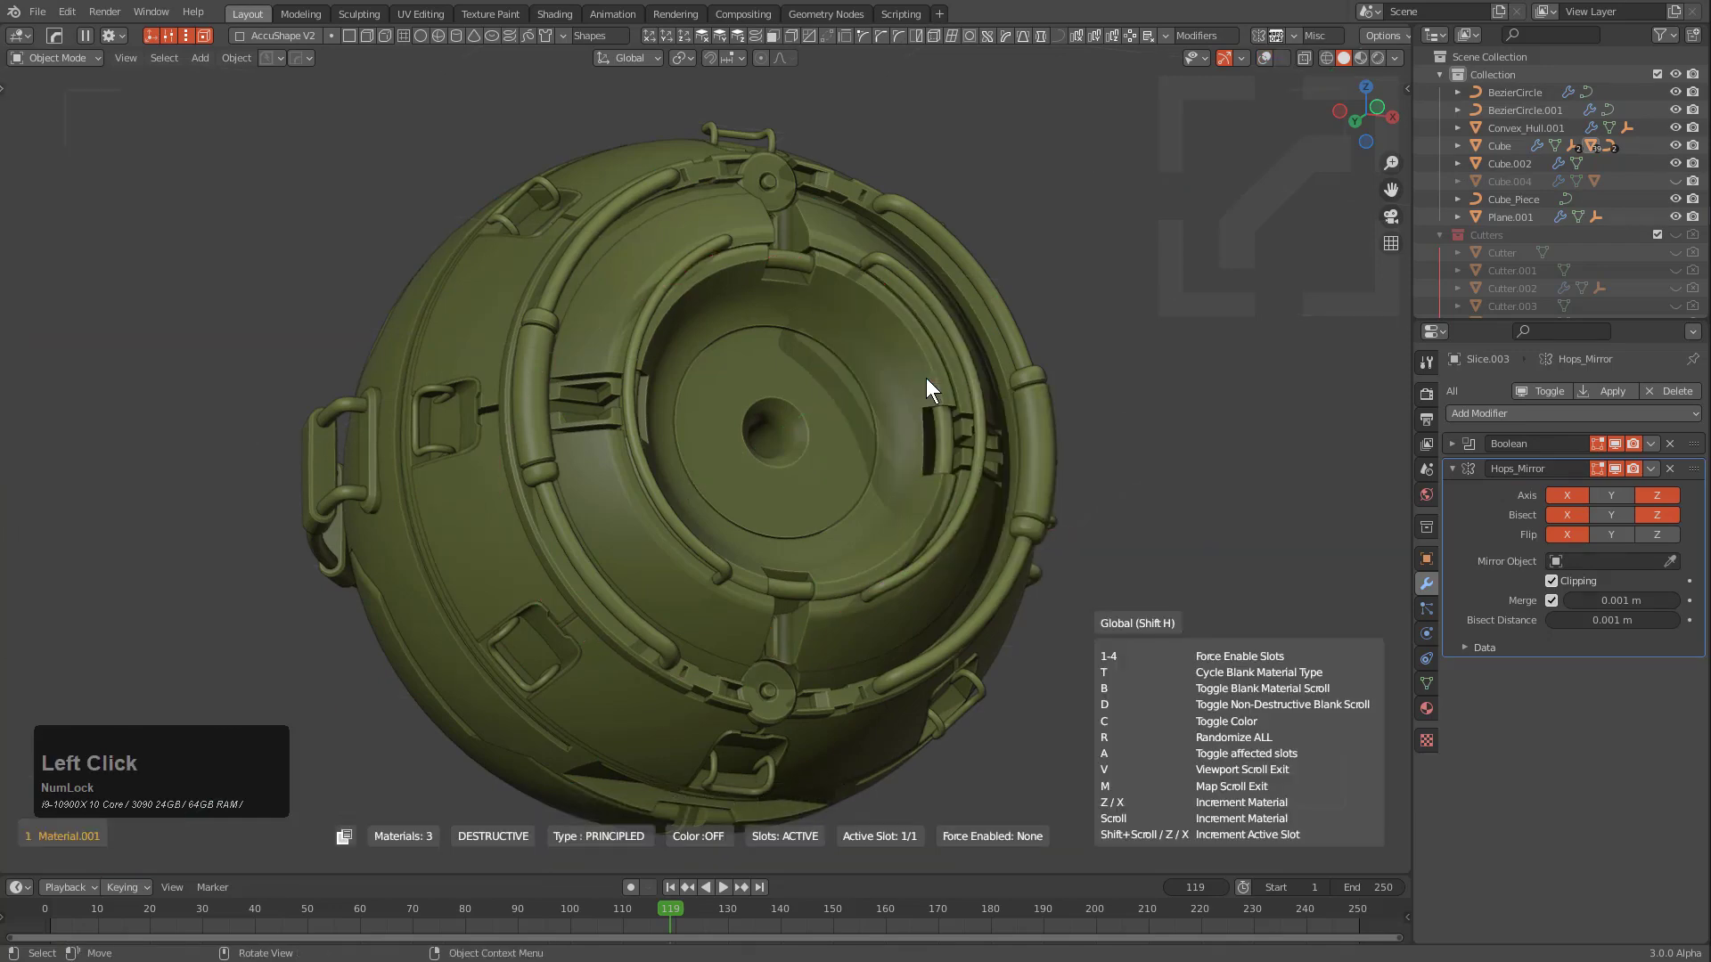
{"action": "scroll", "coordinate": [927, 379], "scroll_direction": "up", "scroll_amount": 3}
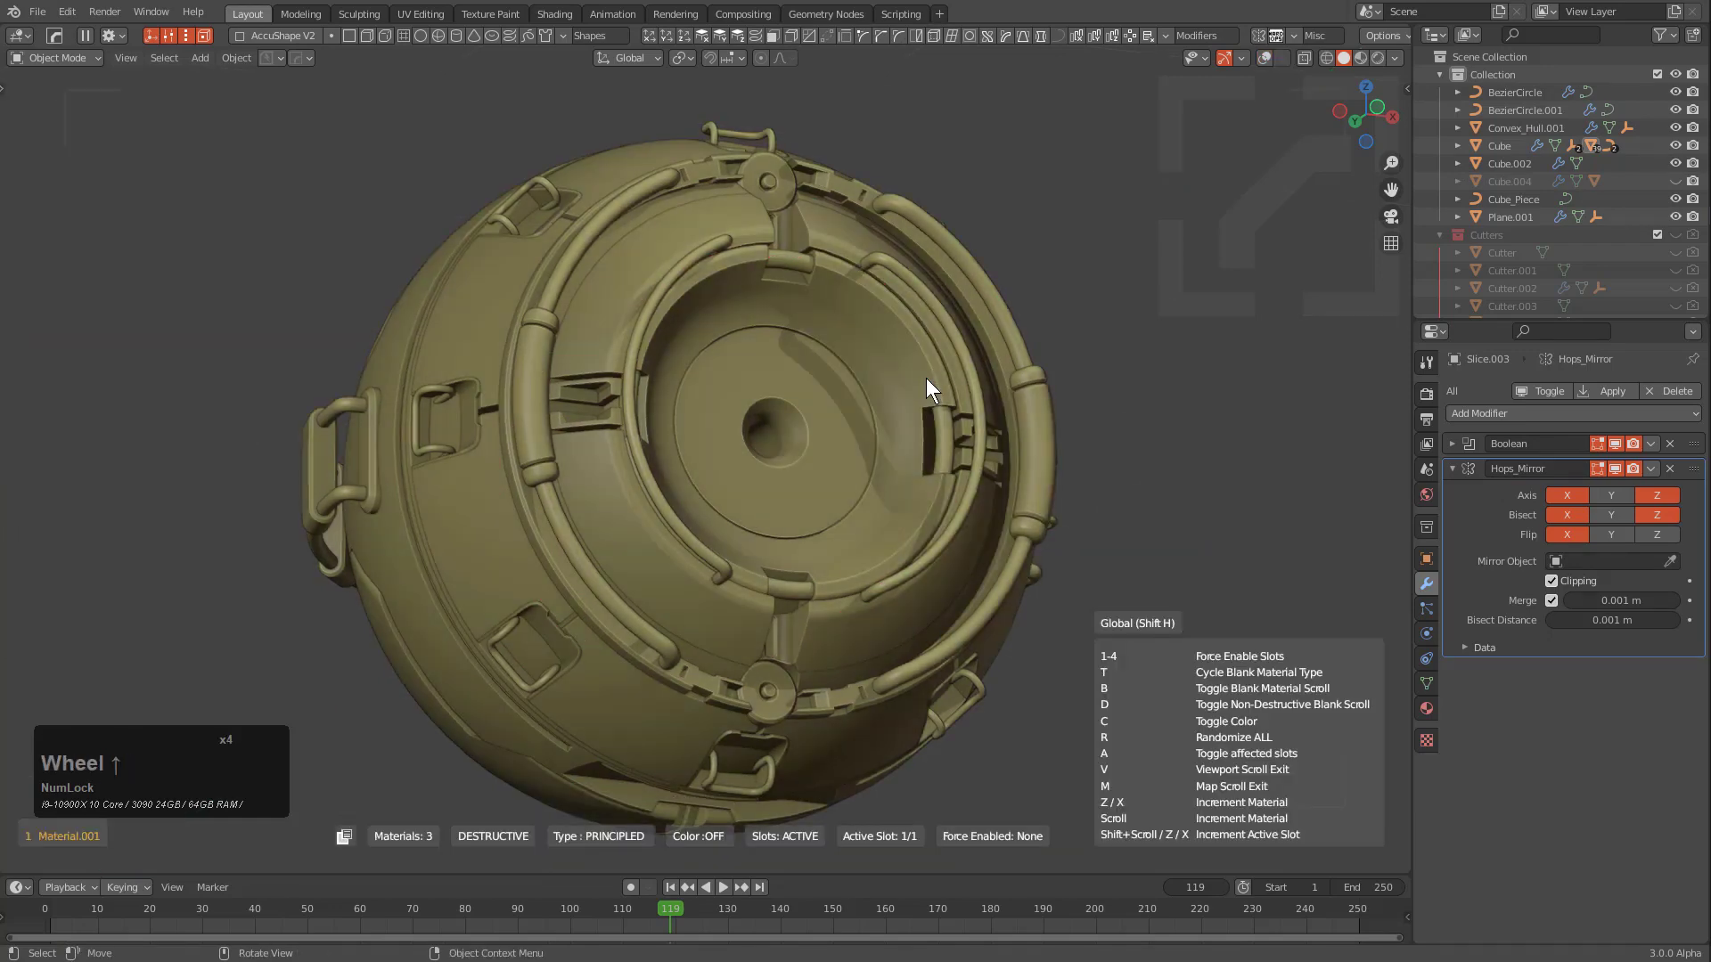
{"action": "scroll", "coordinate": [926, 378], "scroll_direction": "up", "scroll_amount": 5}
{"action": "key", "text": "o"}
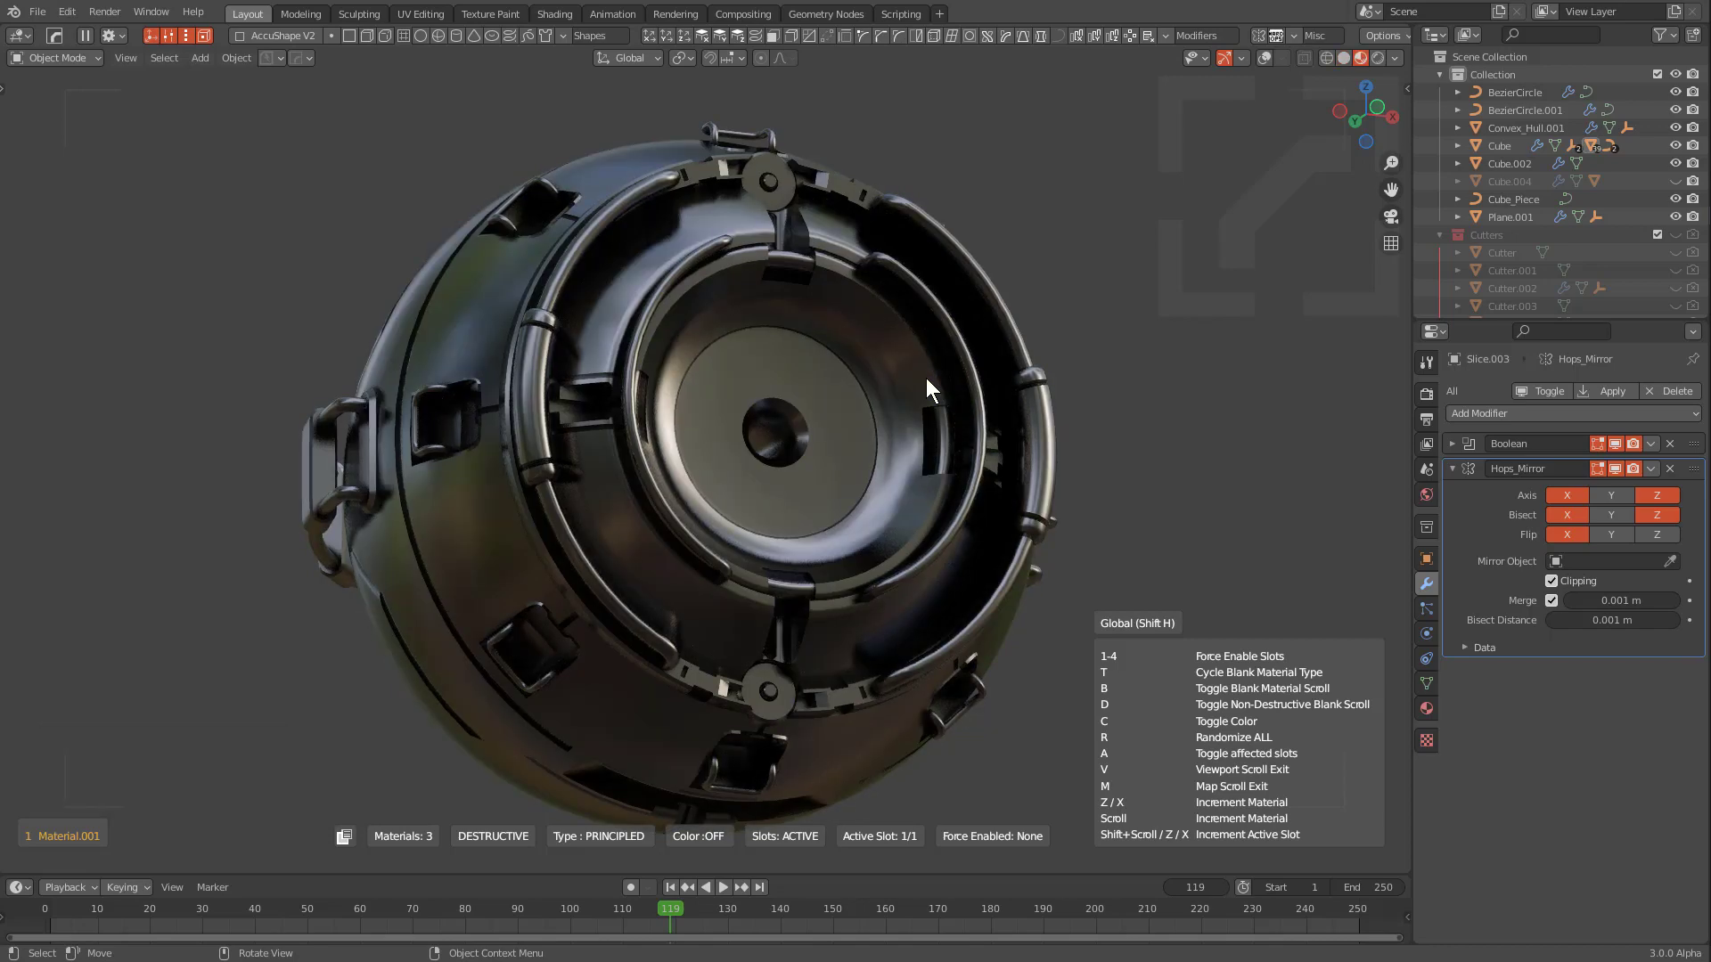
Continue cycling random colourless Principled materials on the eye and apply a dark, softly reflective metallic one
{"action": "scroll", "coordinate": [927, 378], "scroll_direction": "up", "scroll_amount": 4}
{"action": "scroll", "coordinate": [926, 379], "scroll_direction": "up", "scroll_amount": 5}
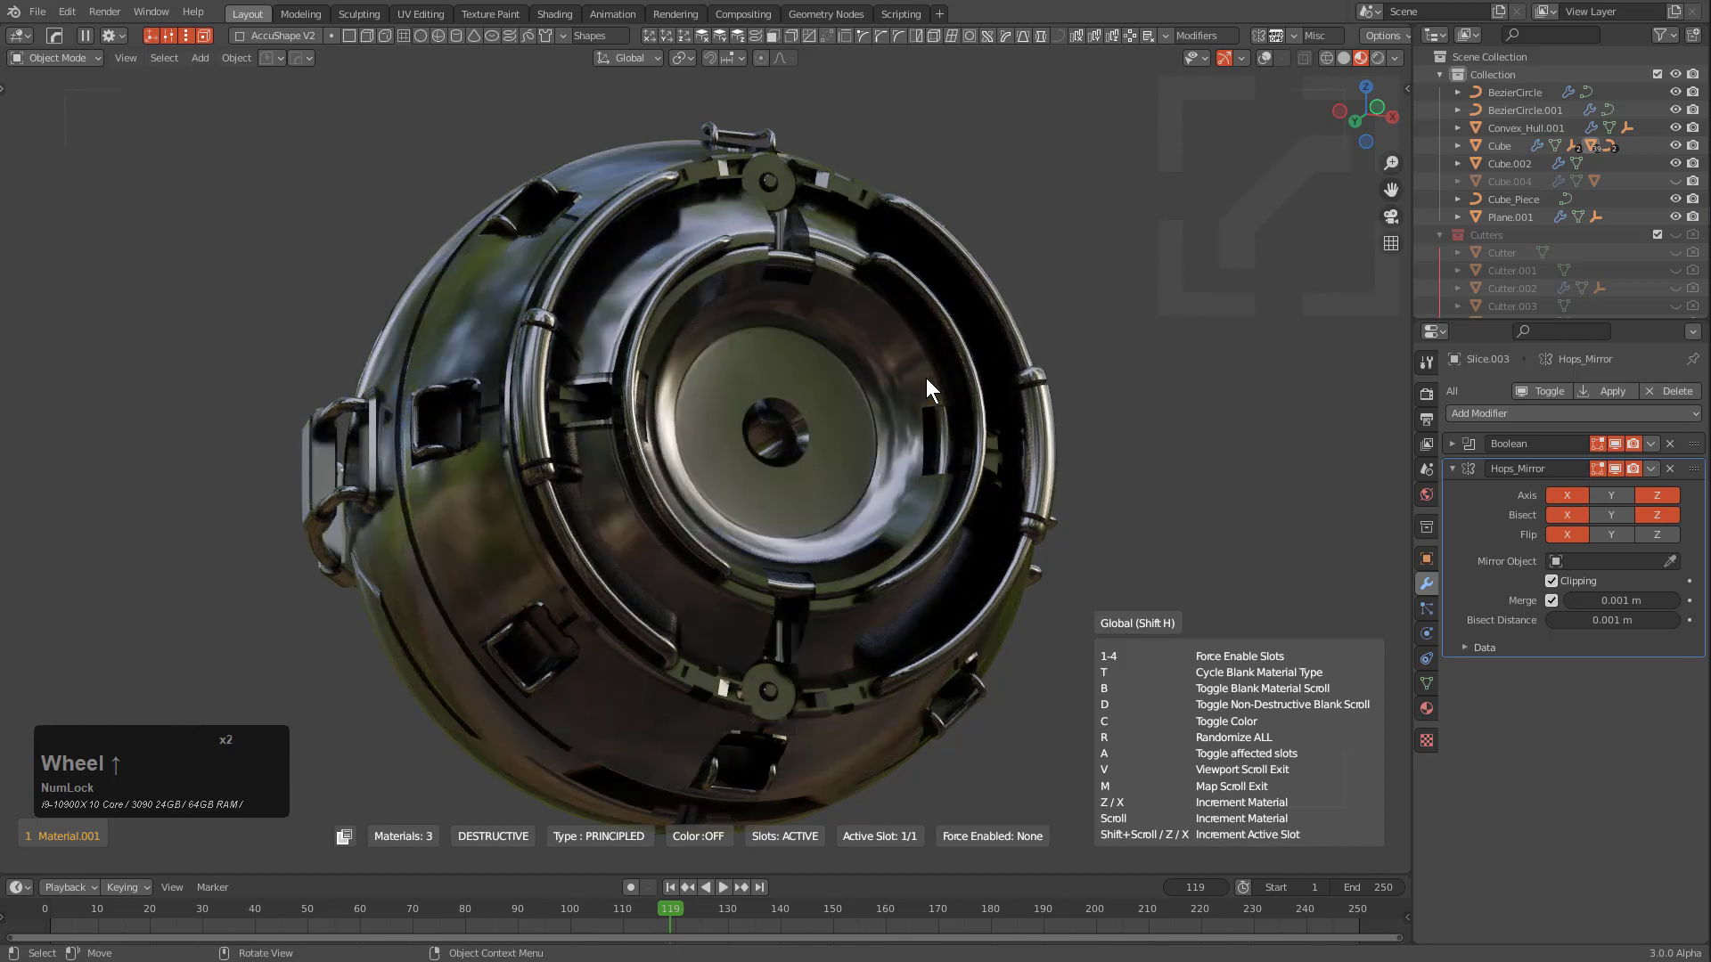
{"action": "scroll", "coordinate": [927, 378], "scroll_direction": "up", "scroll_amount": 4}
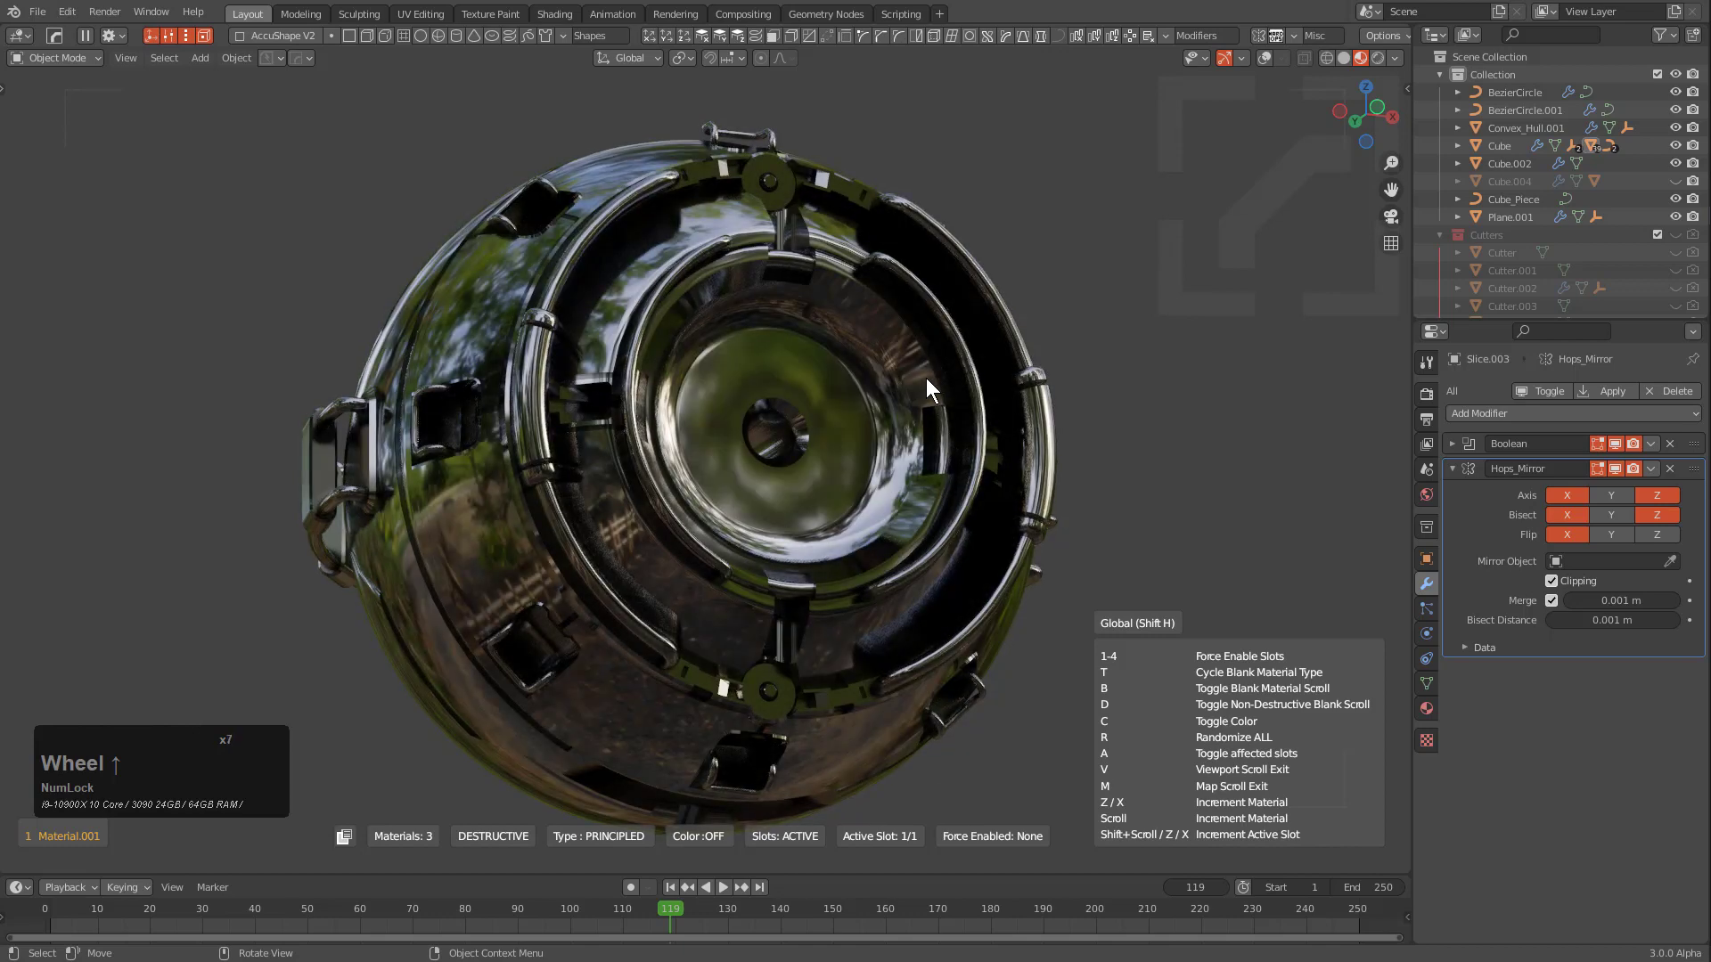
{"action": "scroll", "coordinate": [927, 379], "scroll_direction": "up", "scroll_amount": 1}
{"action": "left_click", "coordinate": [924, 378]}
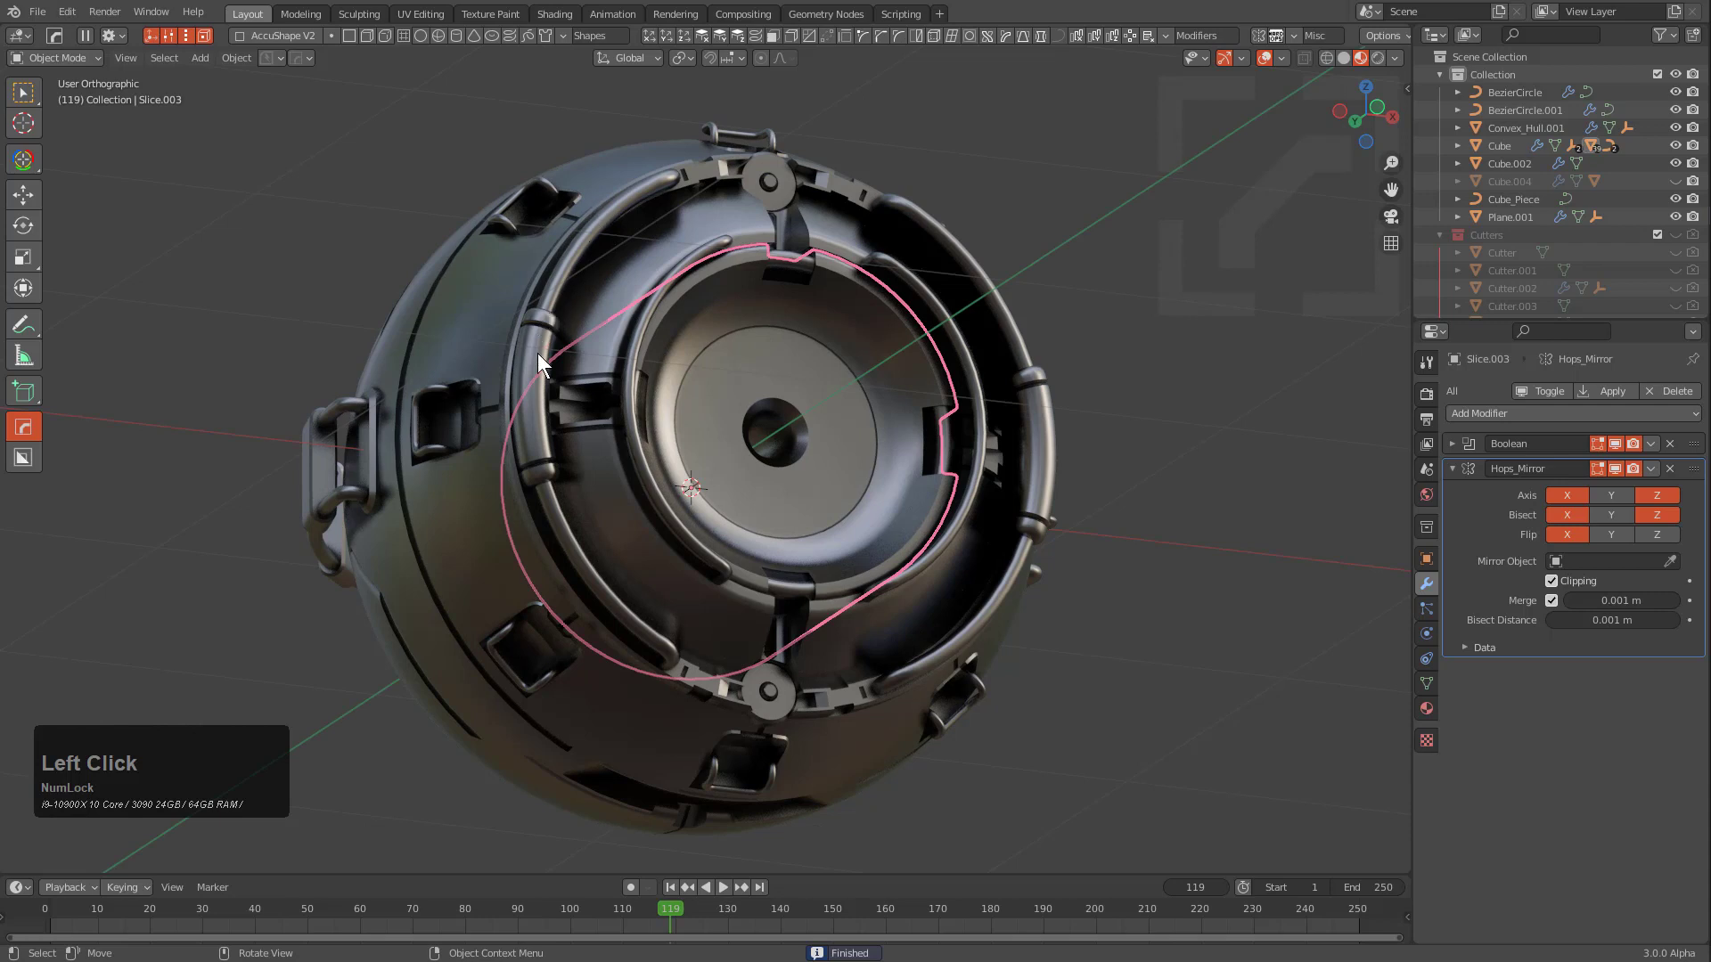
Unhide the hidden lens, select the curved outer tube piece, and turn the viewport overlays off
{"action": "key", "text": "x"}
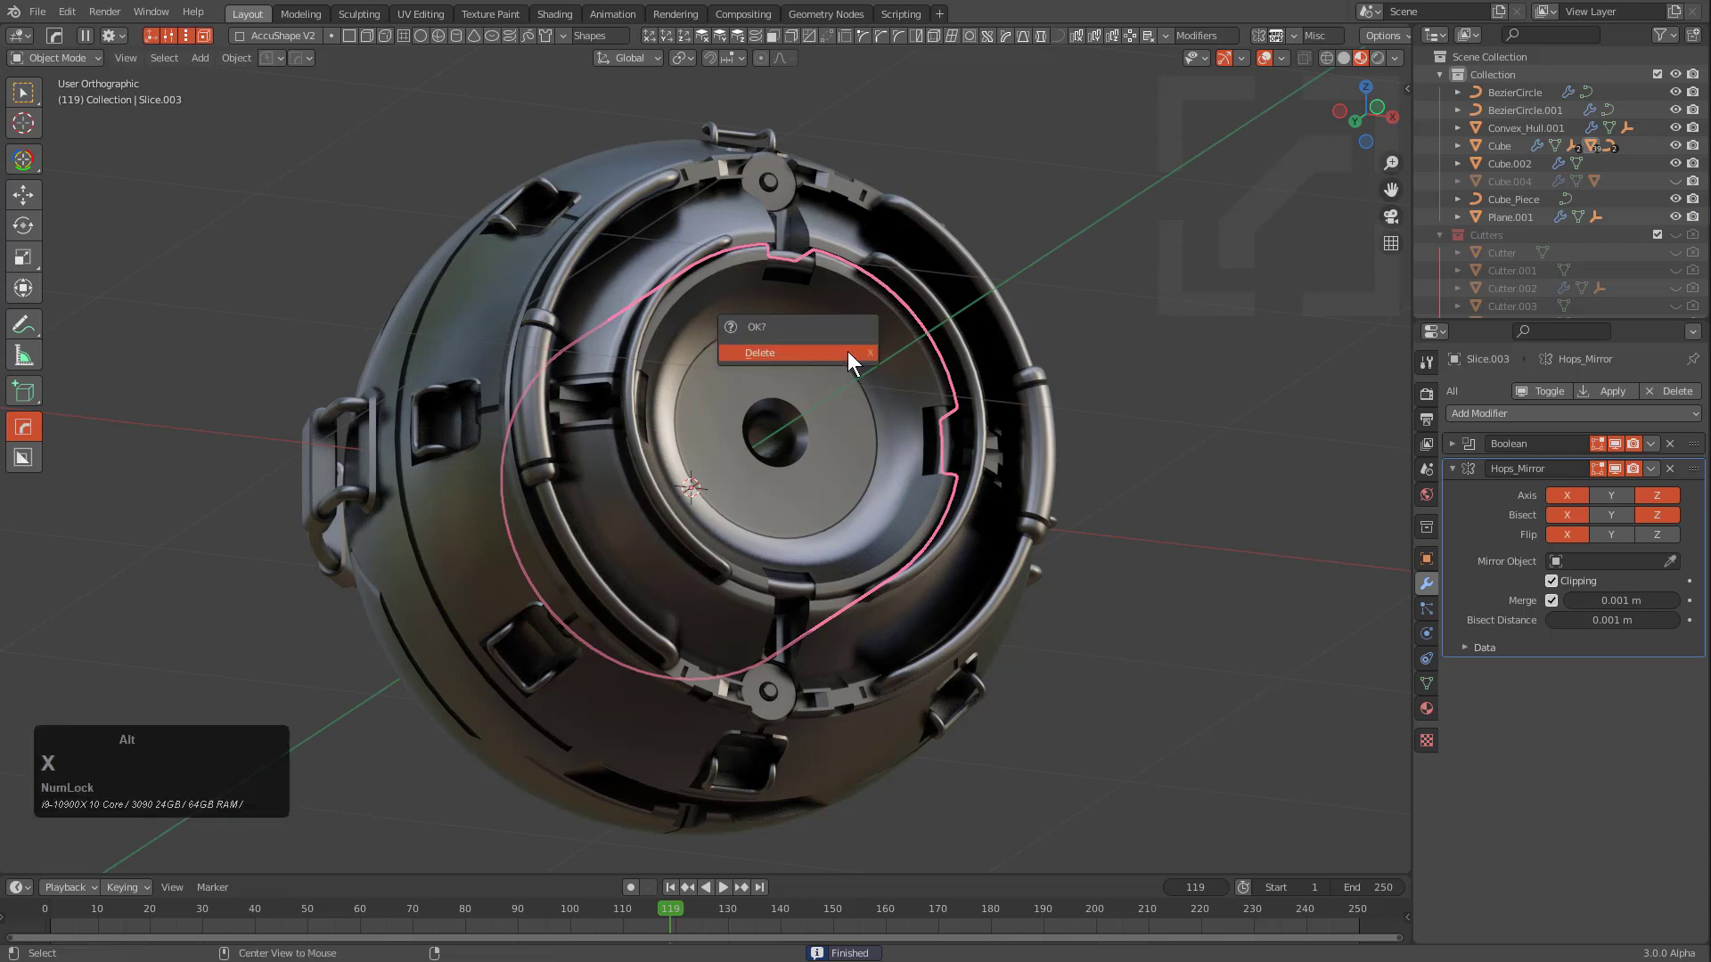
{"action": "key", "text": "alt+h"}
{"action": "key", "text": "1"}
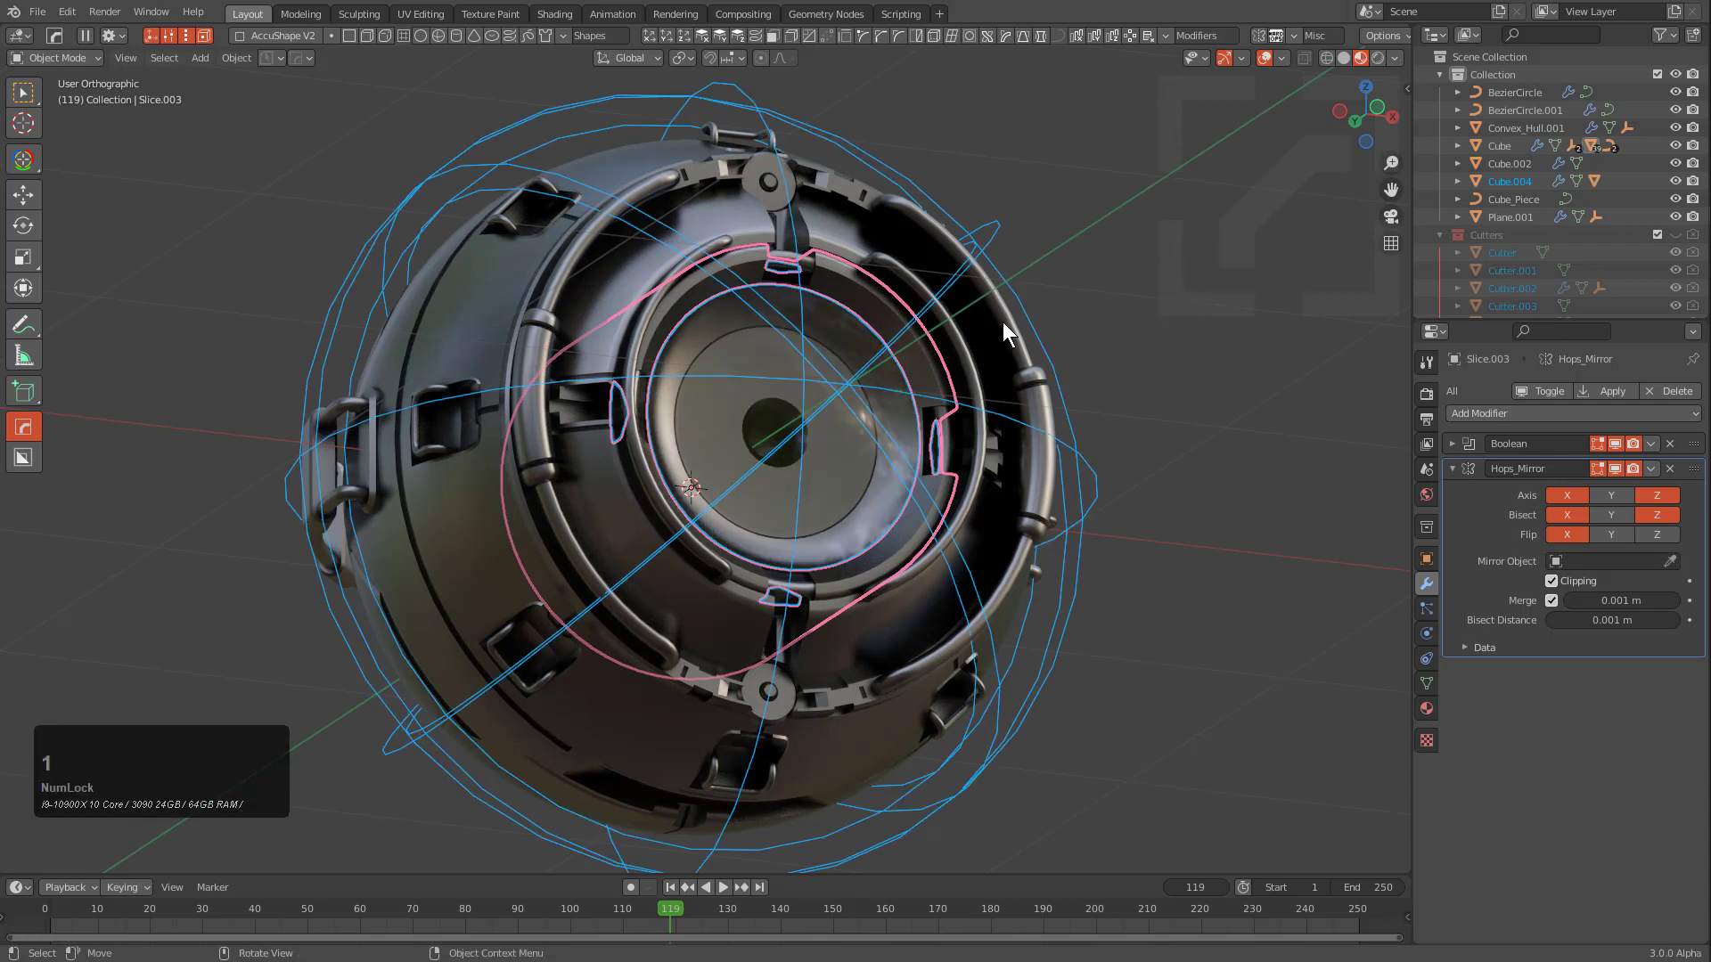
{"action": "left_click", "coordinate": [1006, 316]}
{"action": "left_click", "coordinate": [1264, 54]}
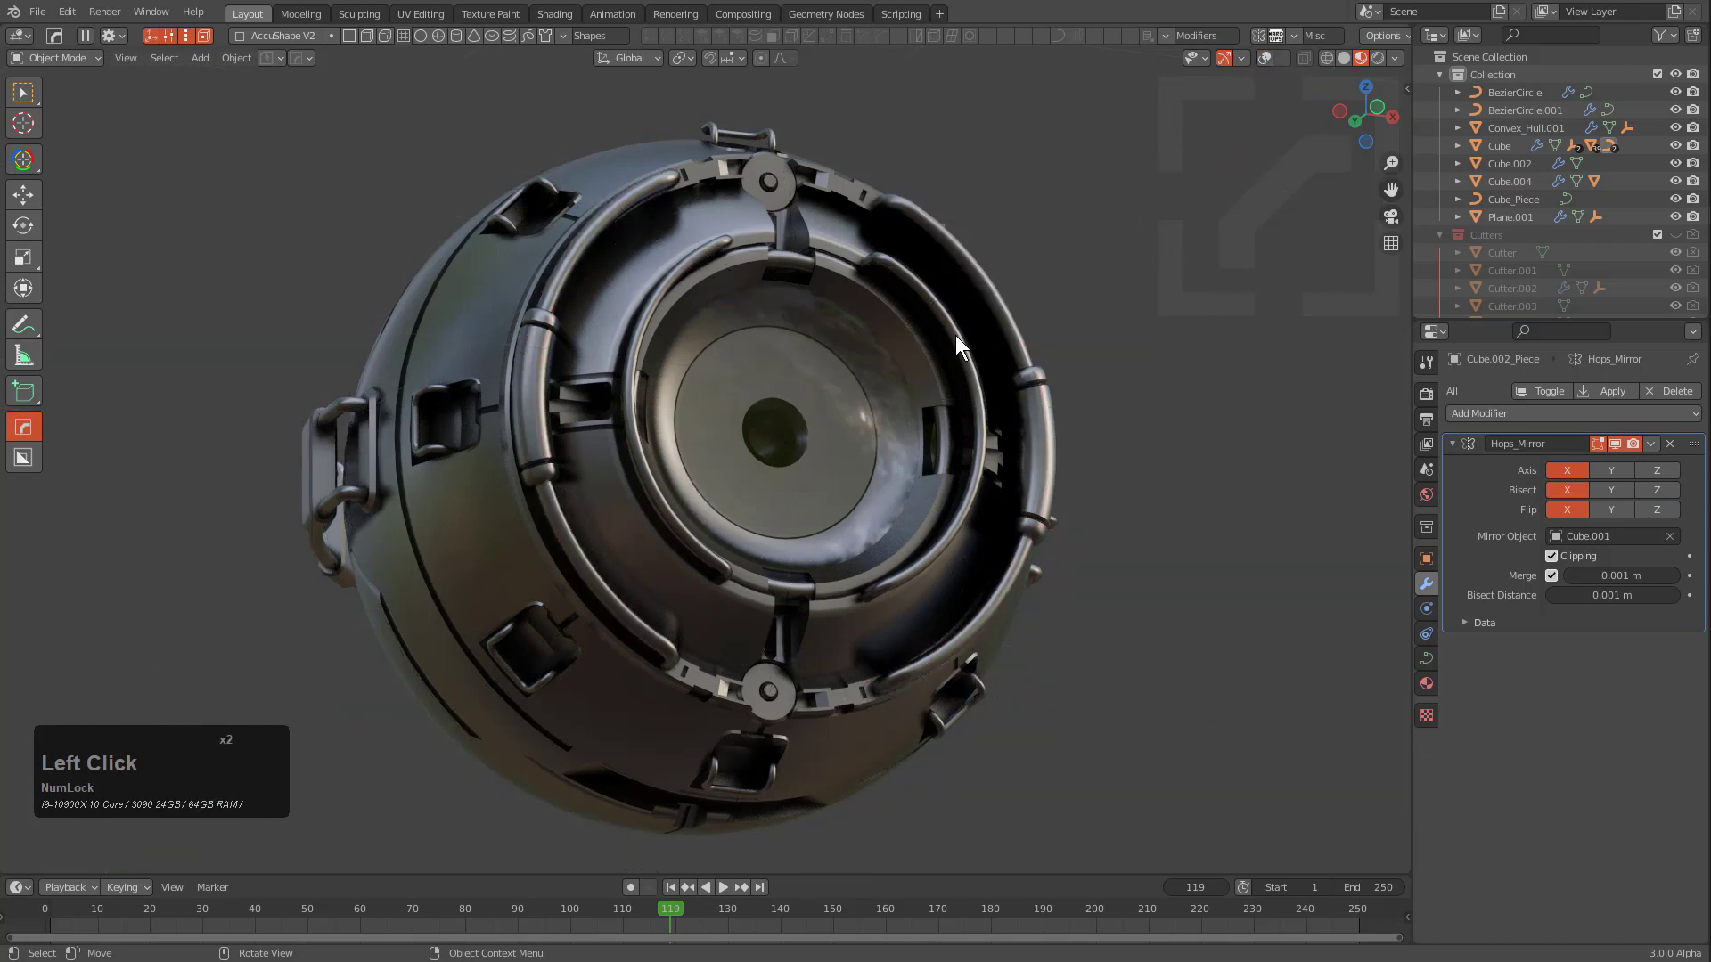
Set the Maps Folder path in the HardOps properties to D:\prefabs\Noise Maps and close the preferences
{"action": "key", "text": "m"}
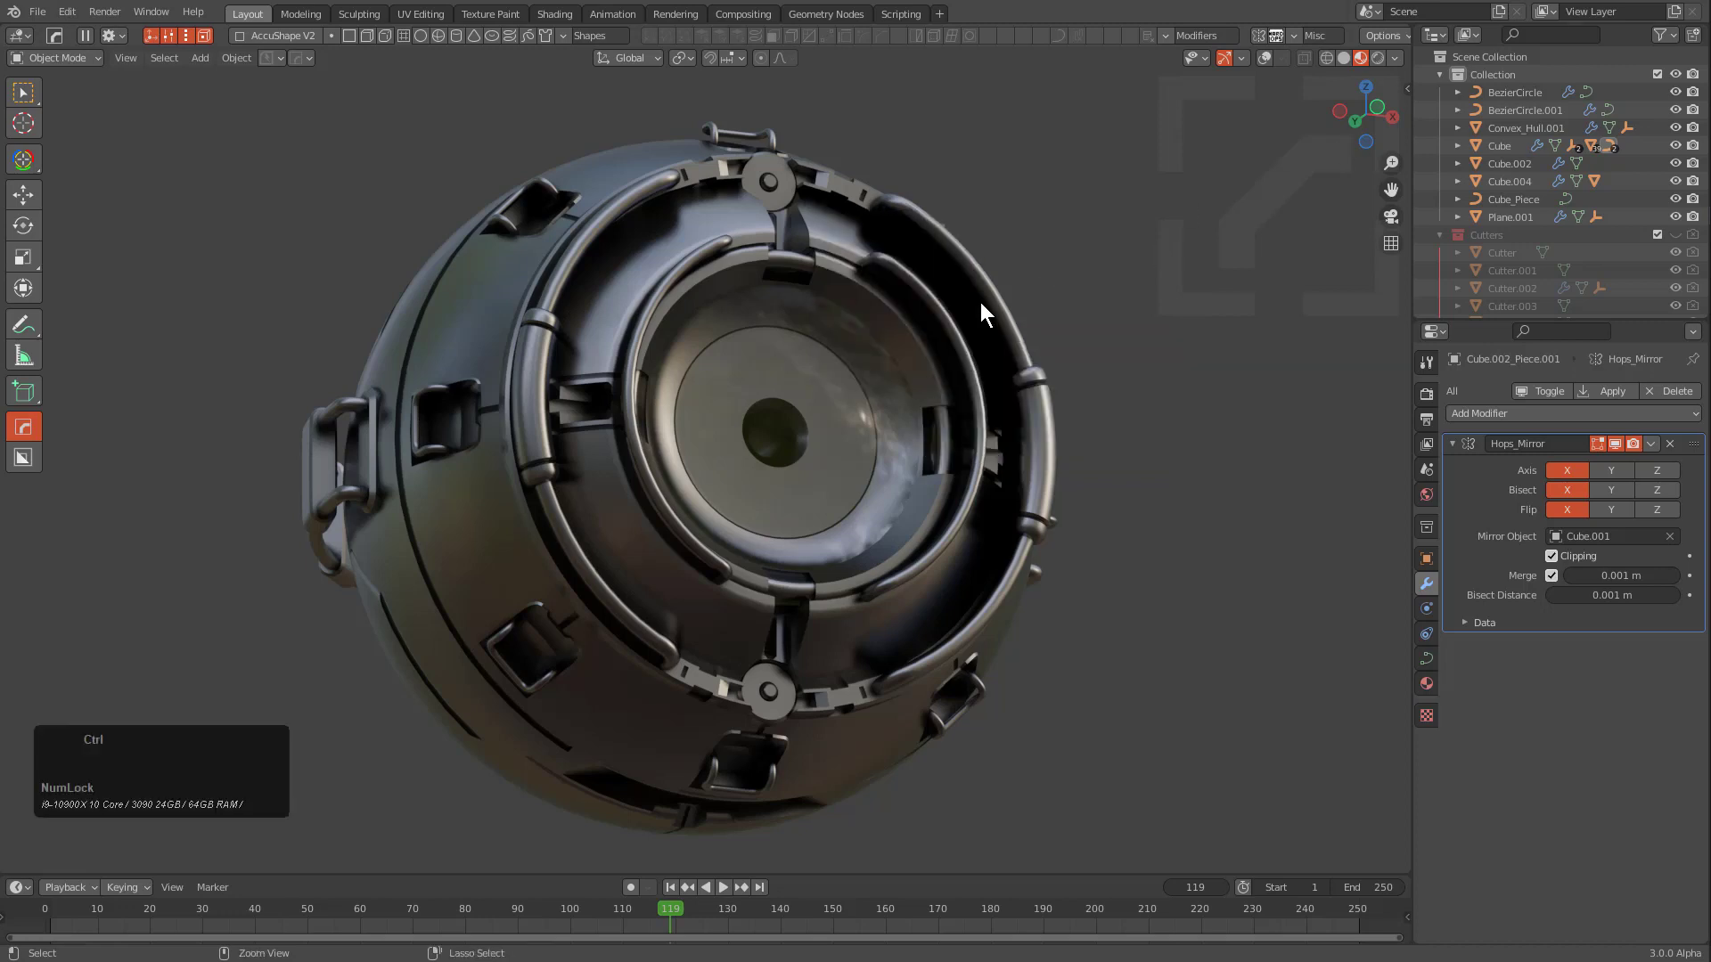
{"action": "key", "text": "ctrl+k"}
{"action": "left_click", "coordinate": [829, 127]}
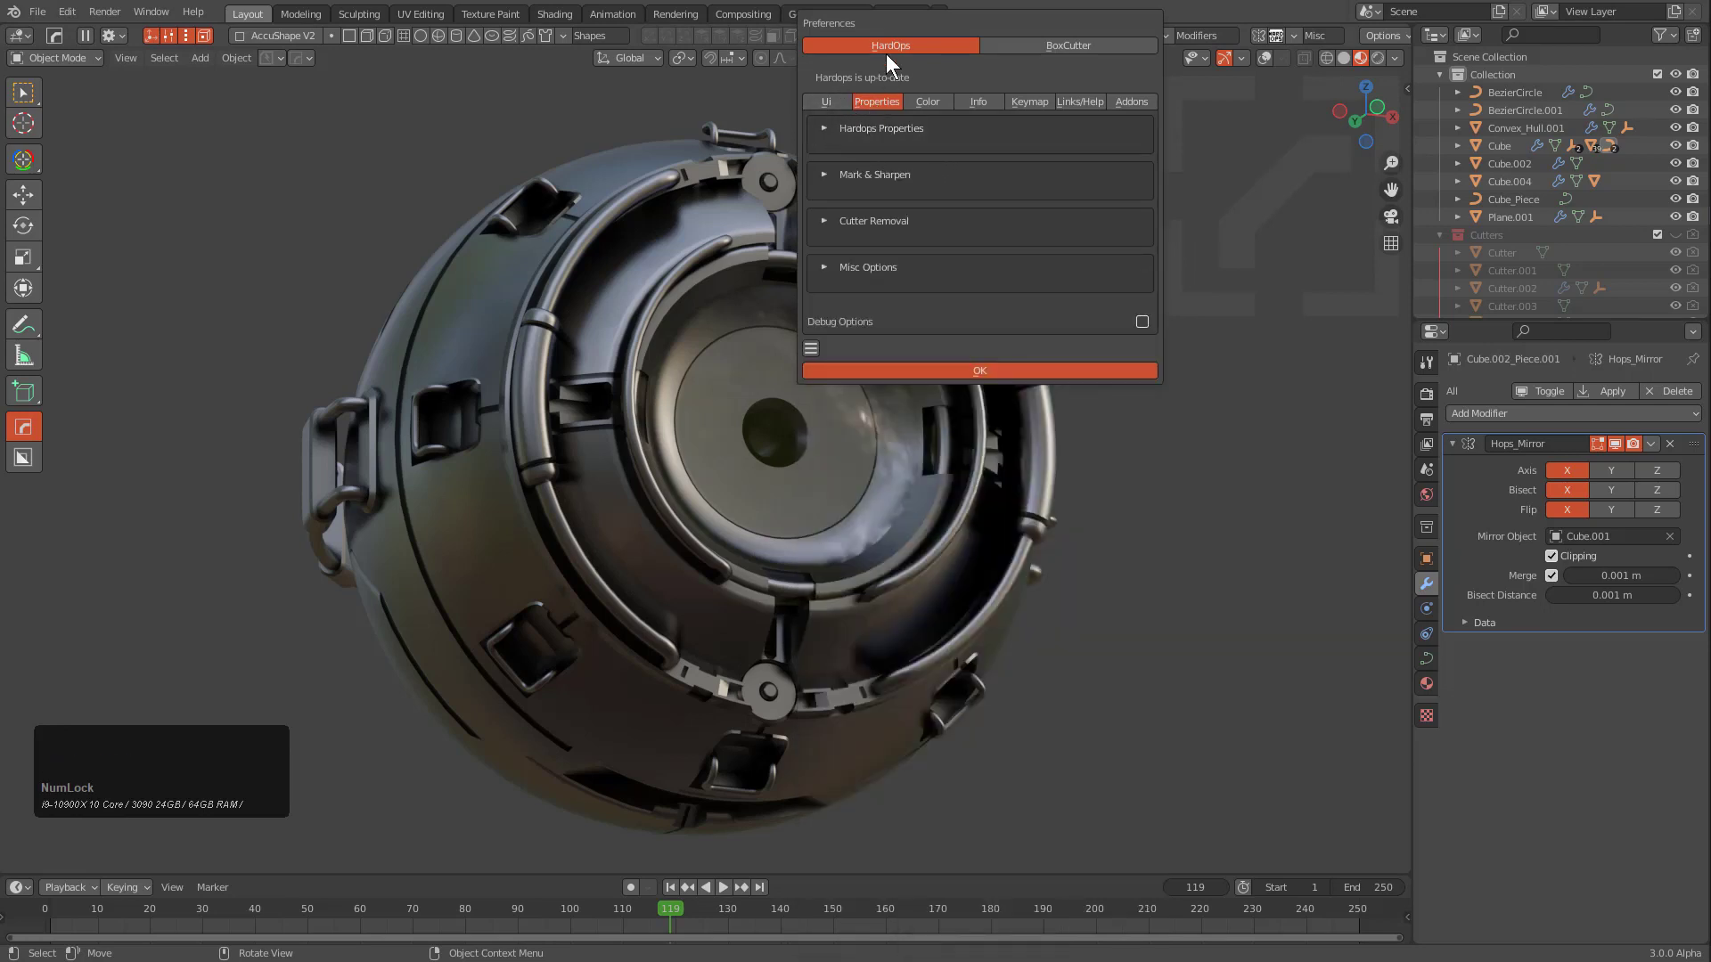
{"action": "left_click", "coordinate": [833, 129]}
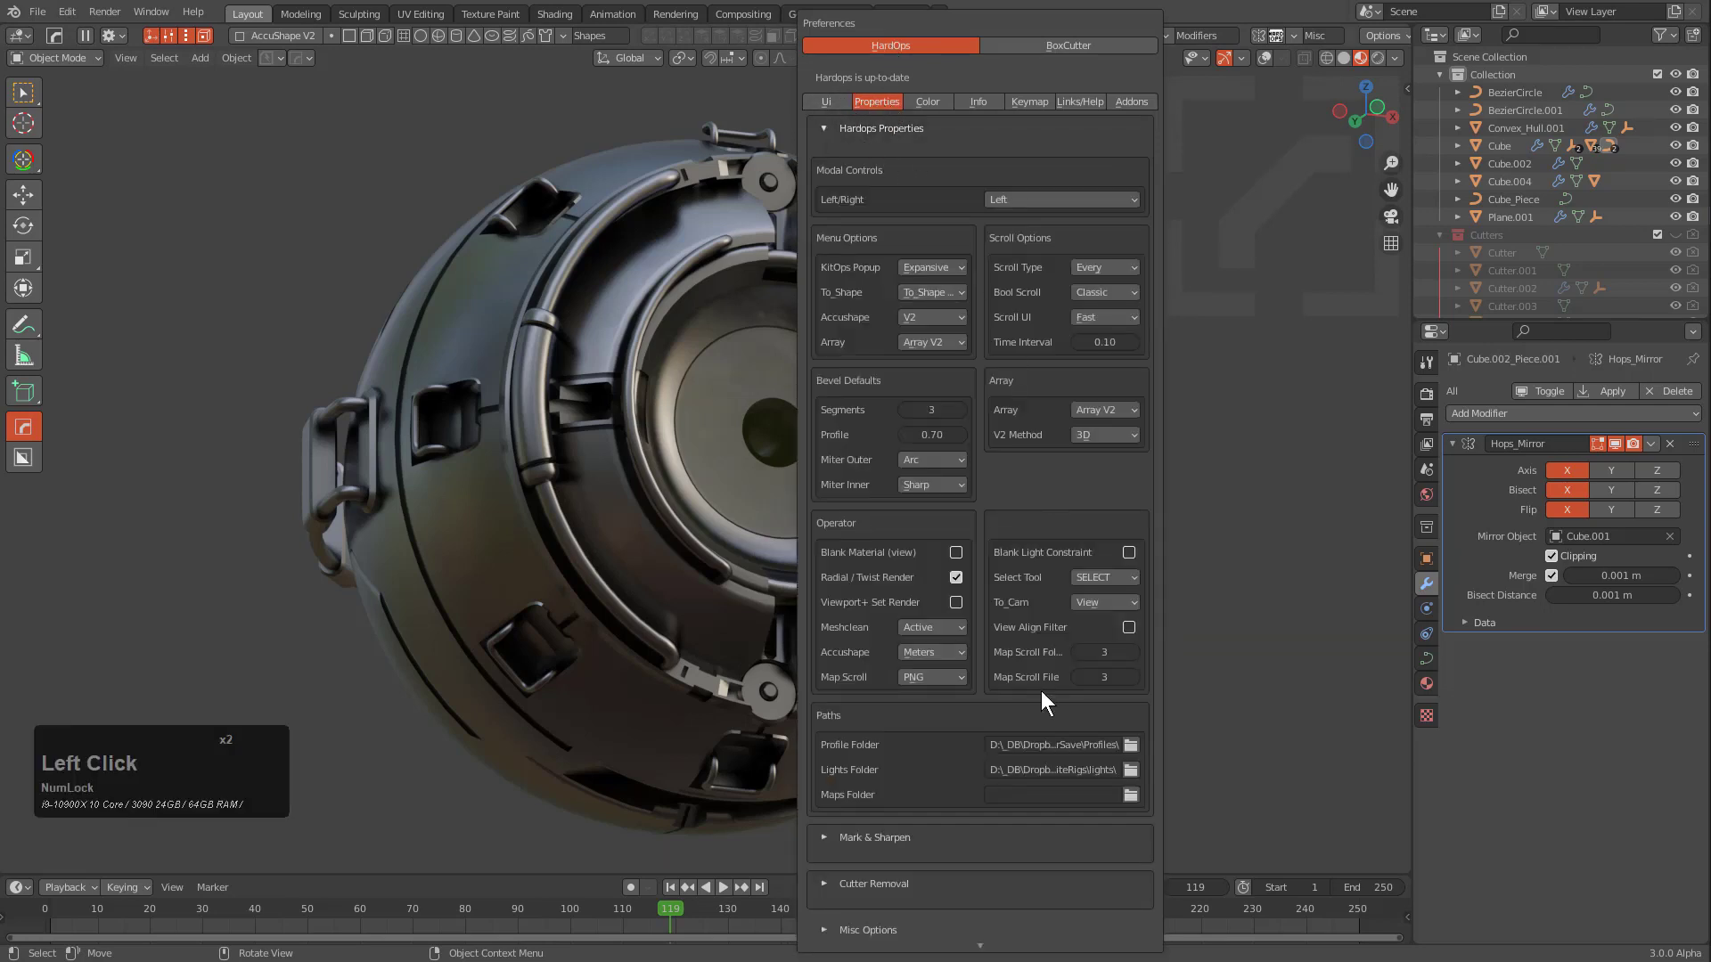
{"action": "left_click", "coordinate": [1023, 796]}
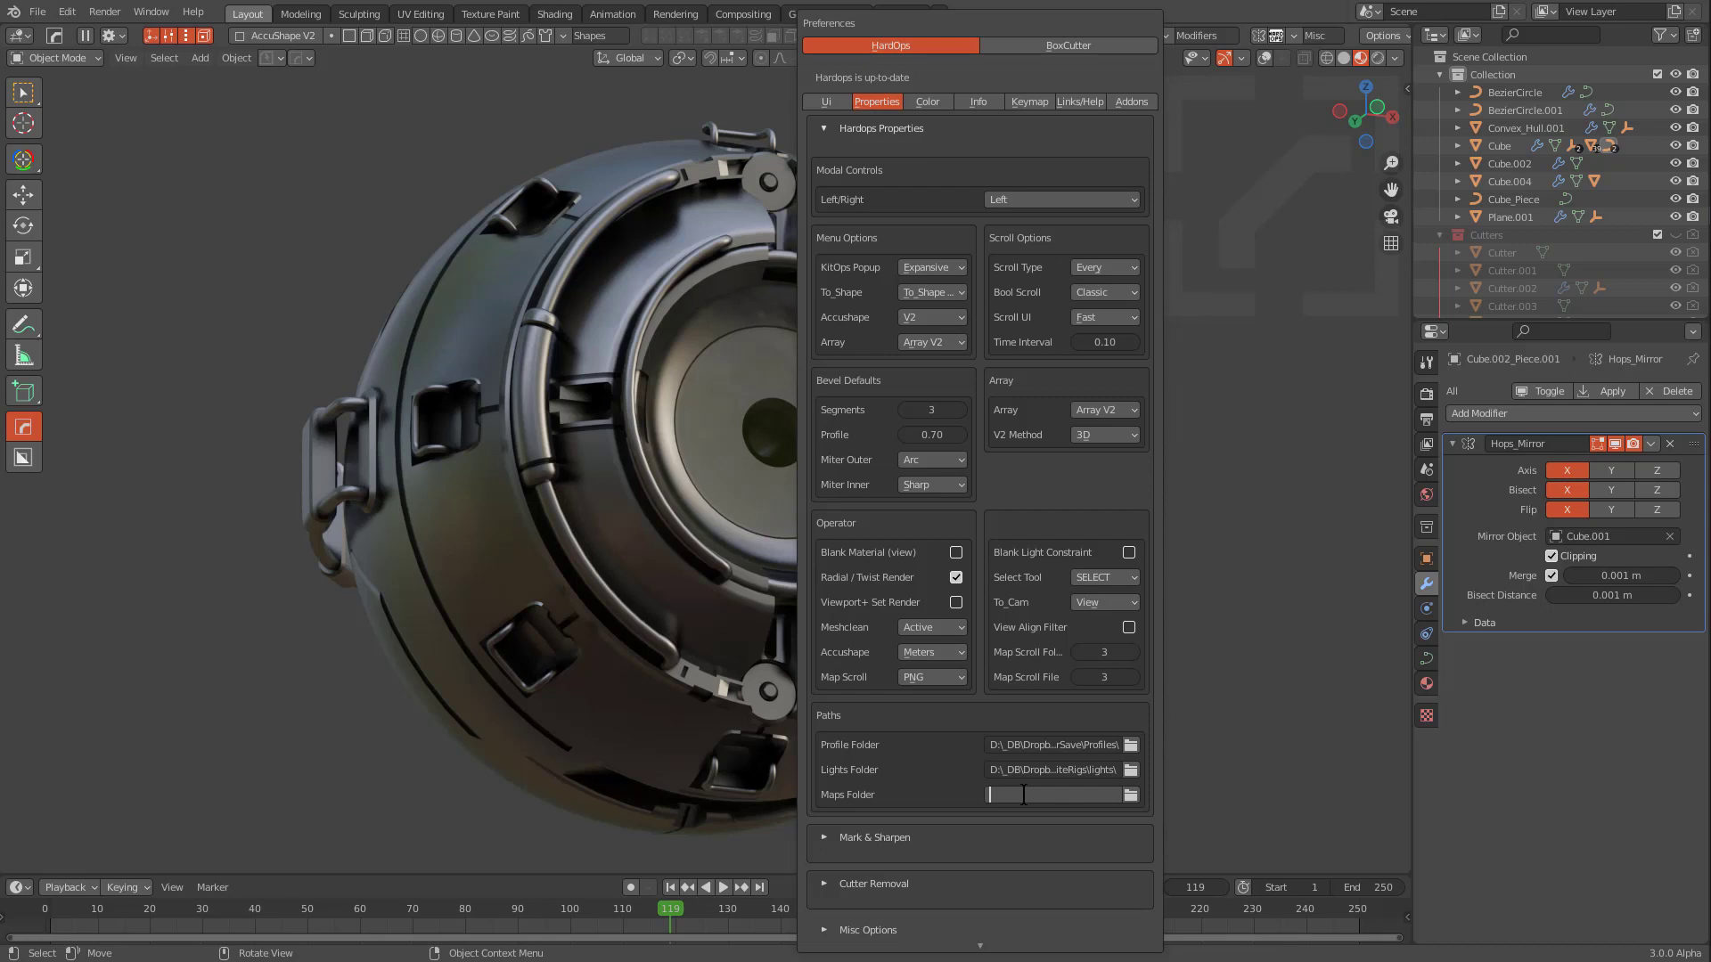
{"action": "type", "text": "D:\\prefabs\\Noise Maps"}
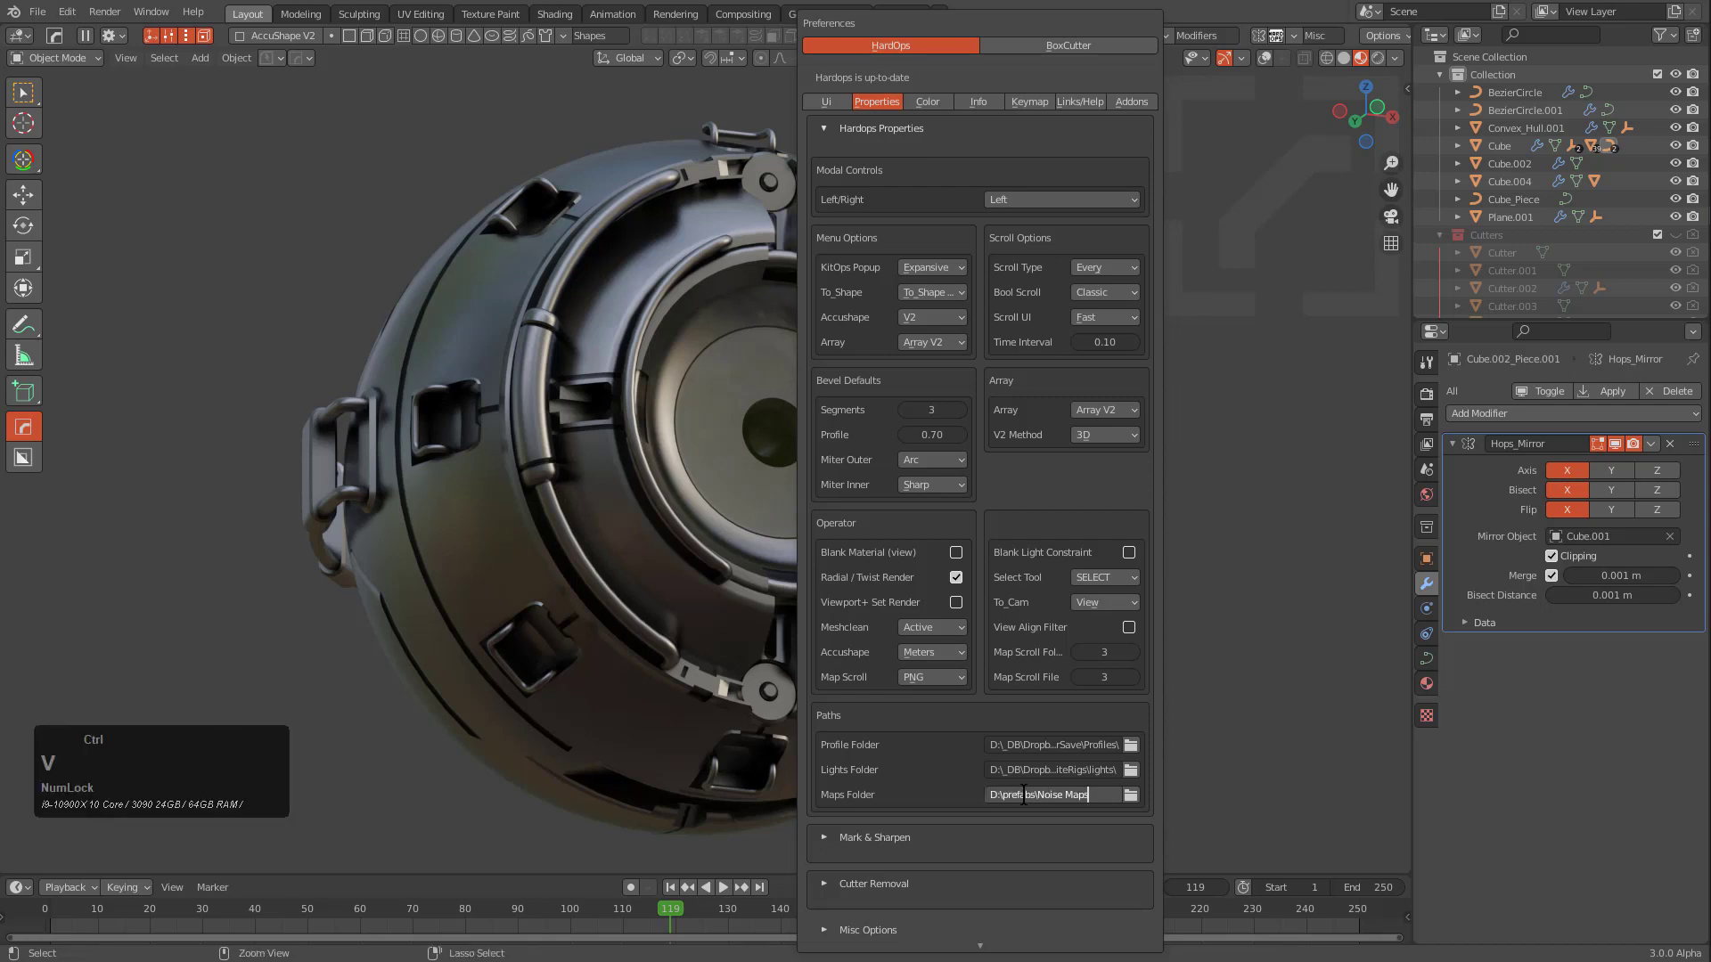
{"action": "key", "text": "KP_Enter"}
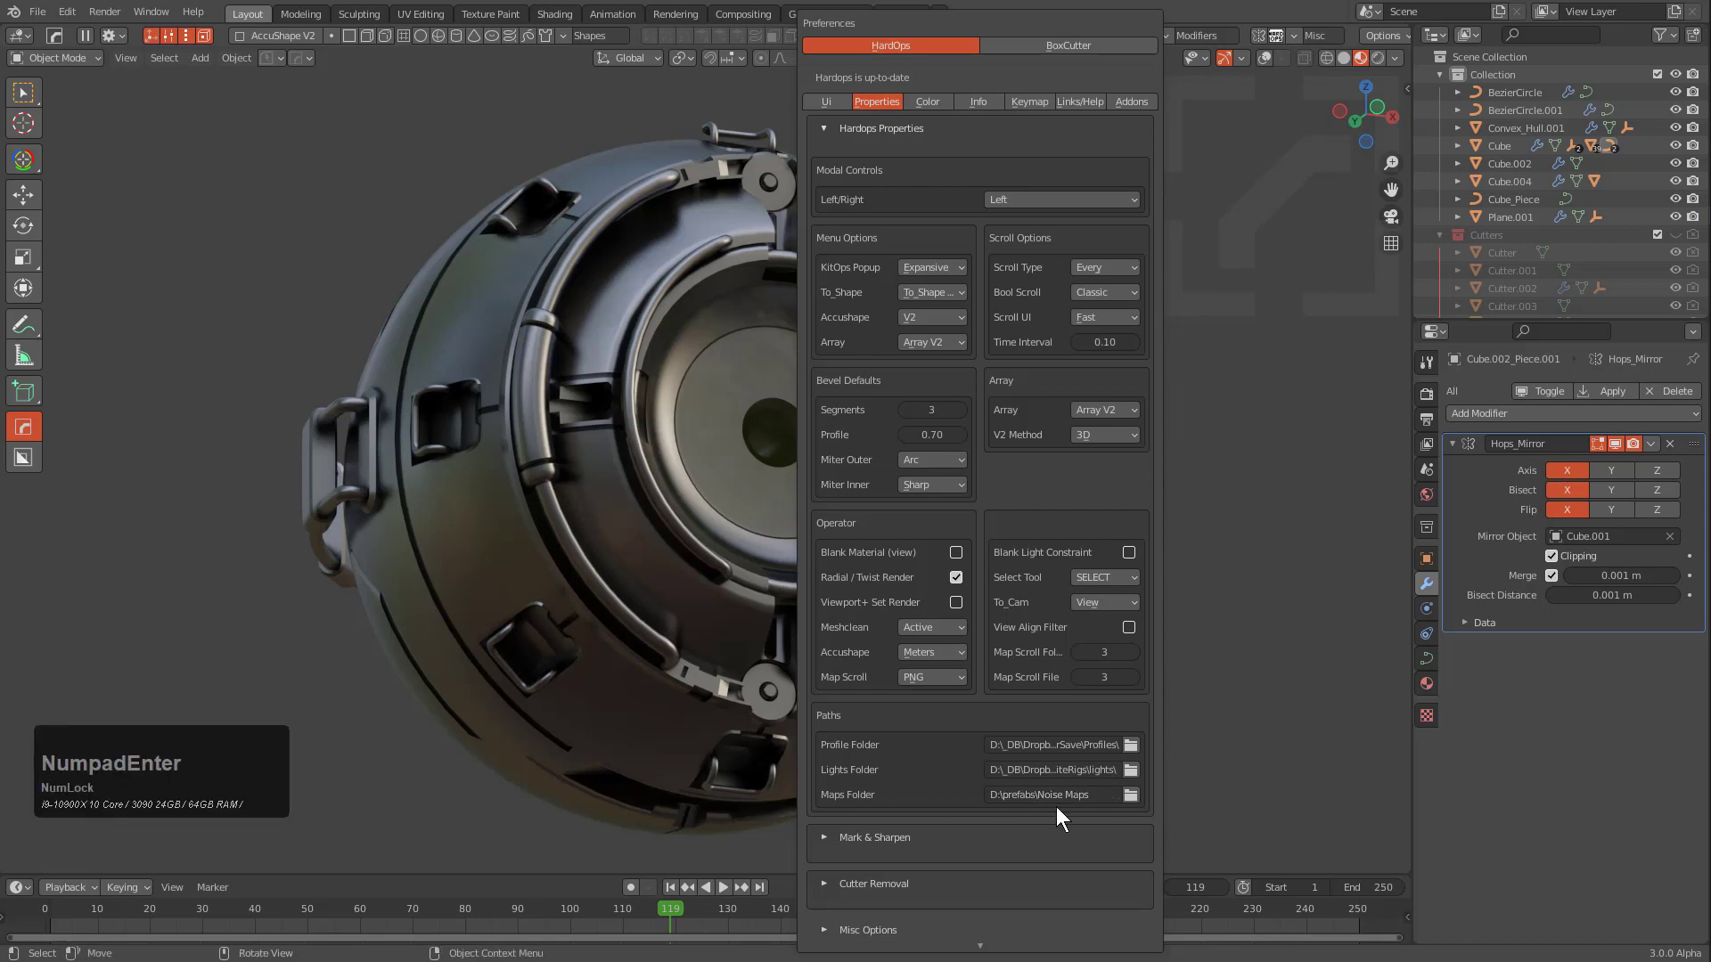
{"action": "left_click", "coordinate": [563, 496]}
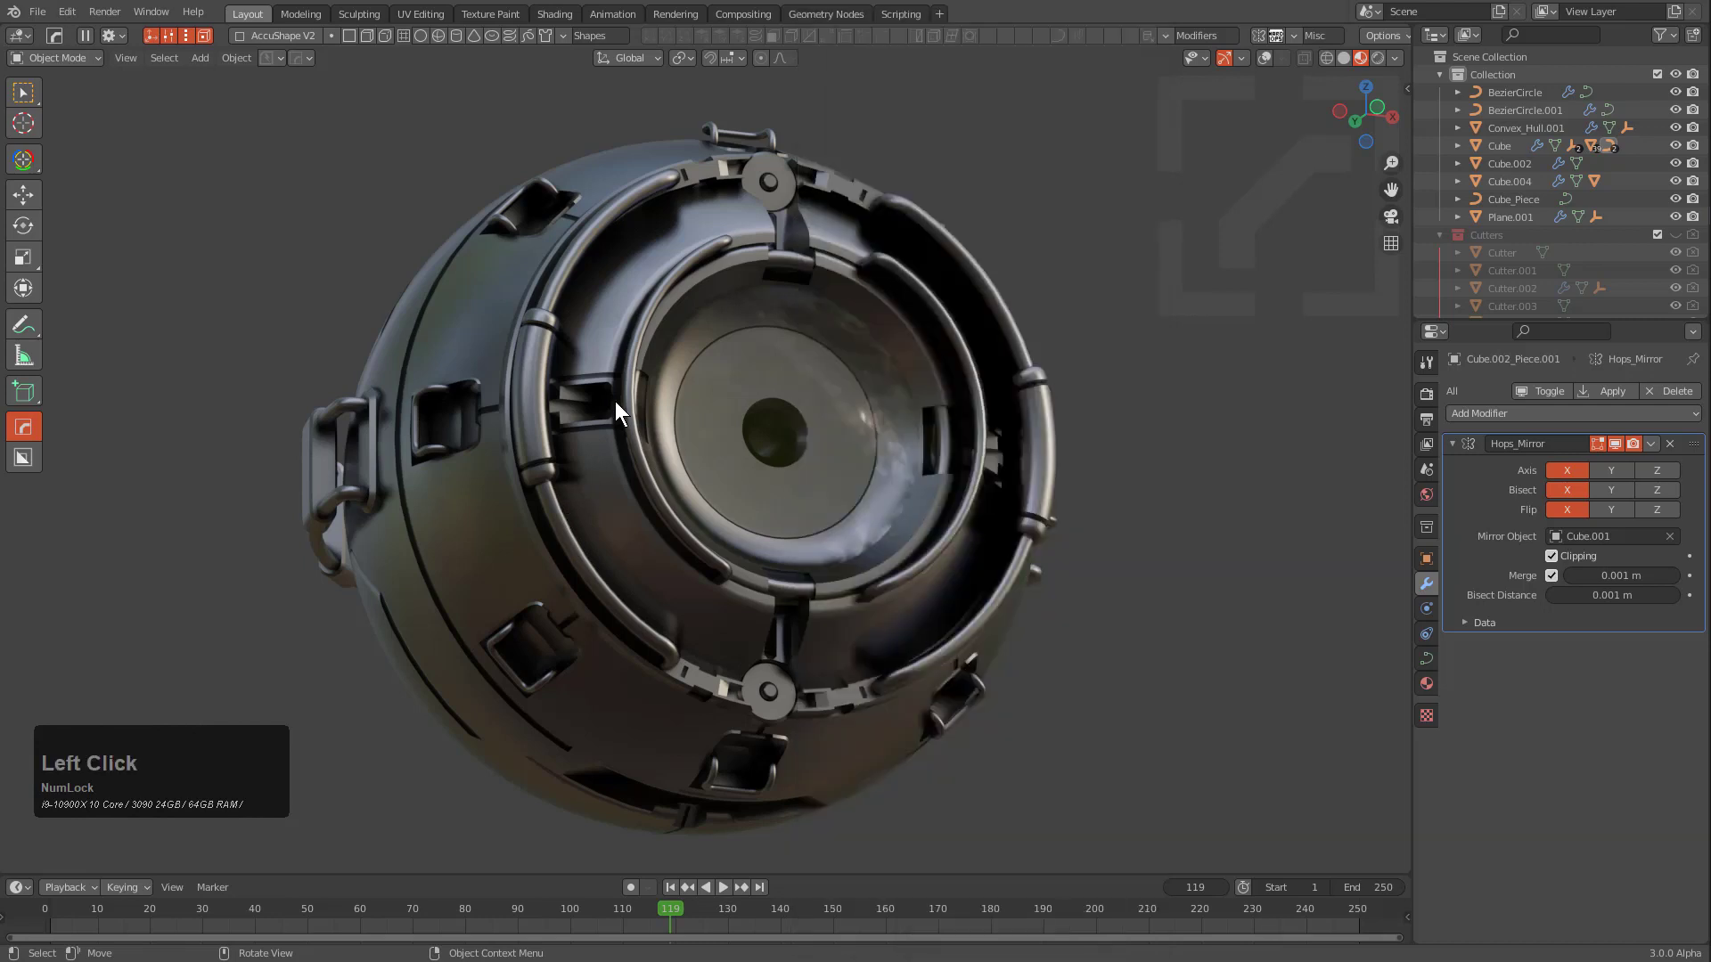
Start Map Scroll on the selected tube piece to view its hotkey list, and exit it
{"action": "key", "text": "m"}
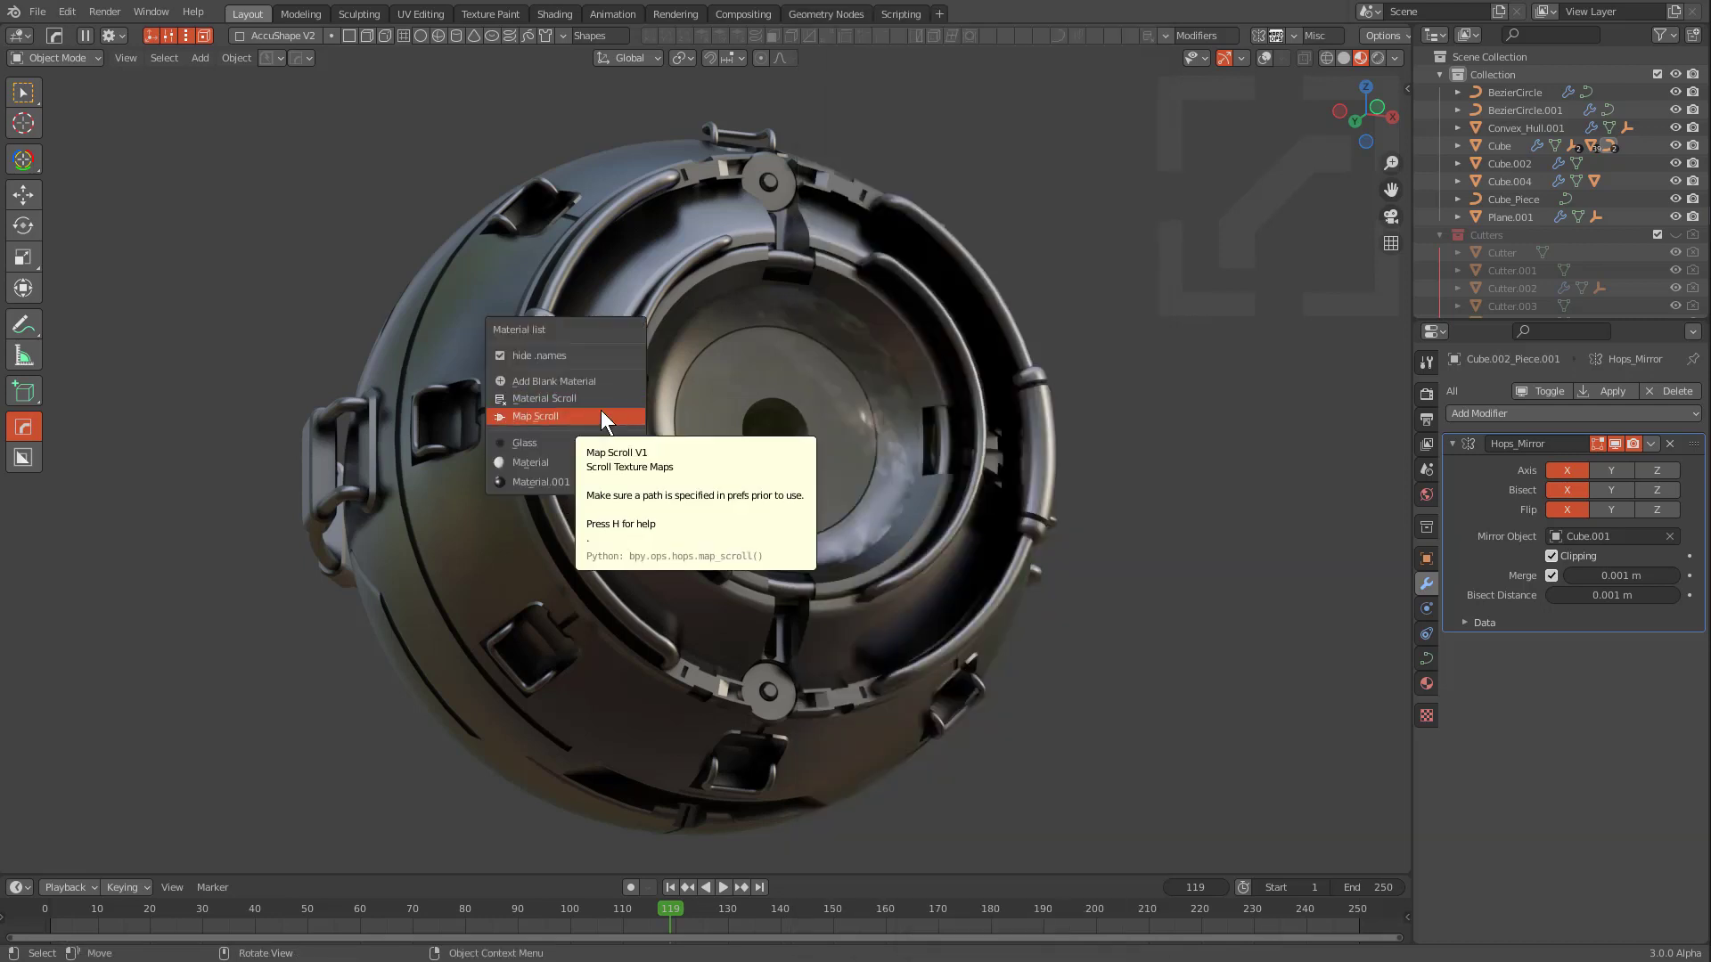
{"action": "left_click", "coordinate": [601, 411]}
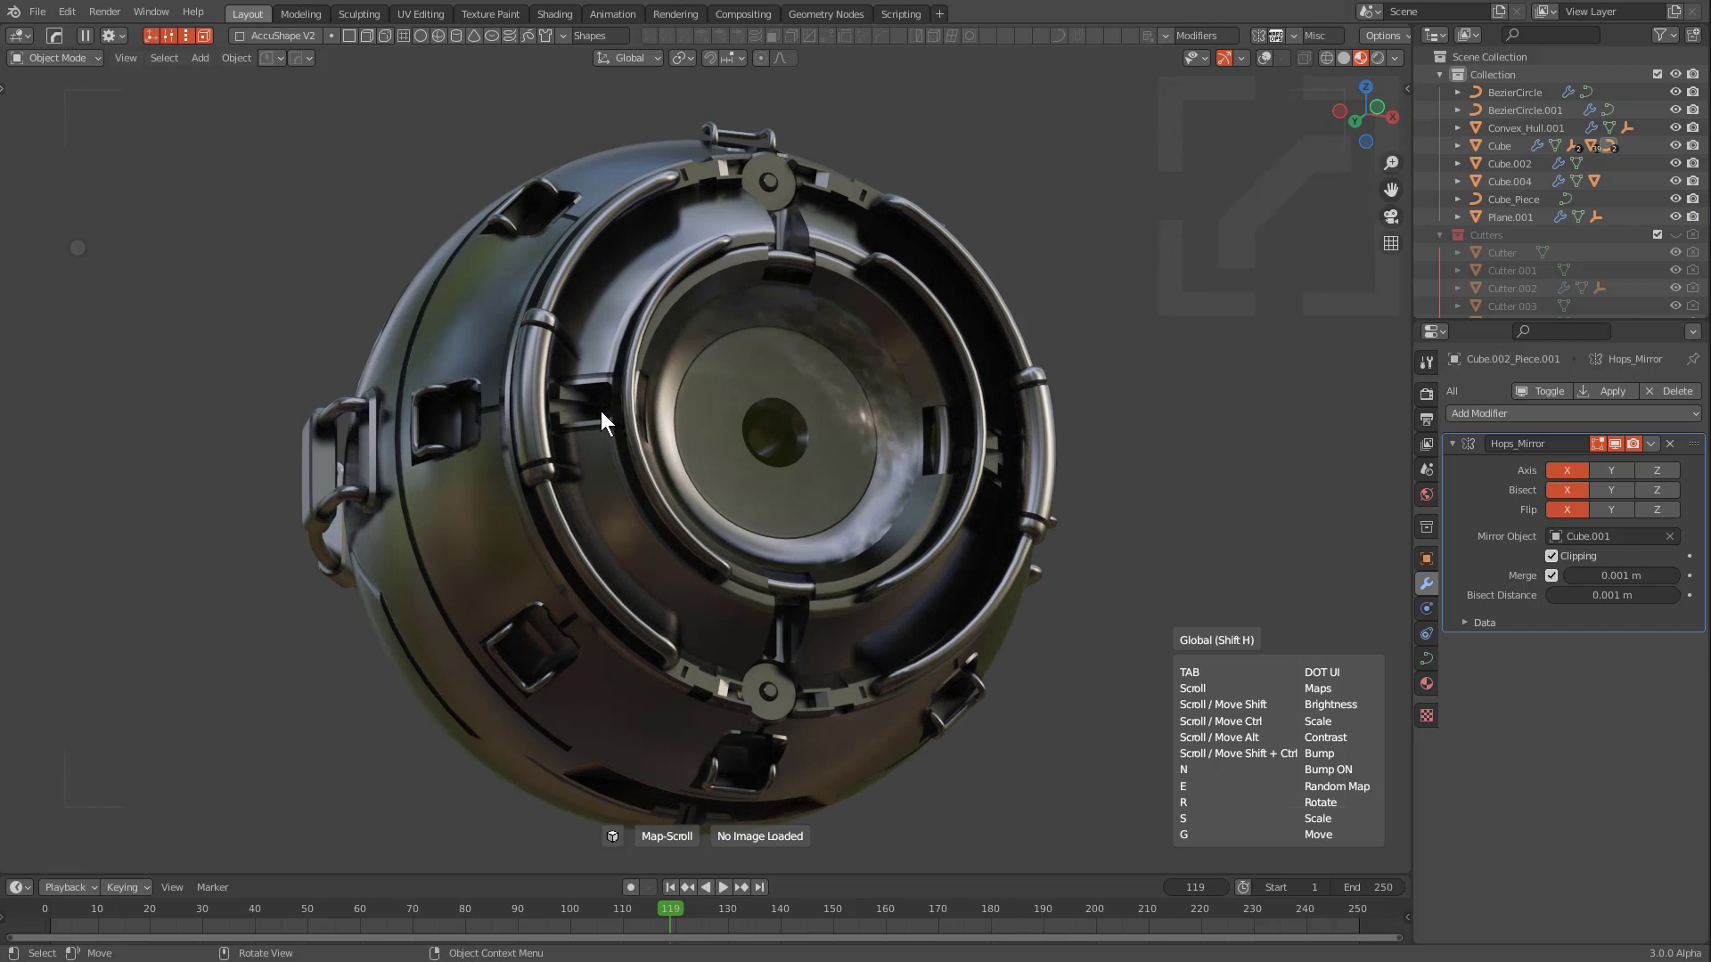
{"action": "right_click", "coordinate": [602, 412]}
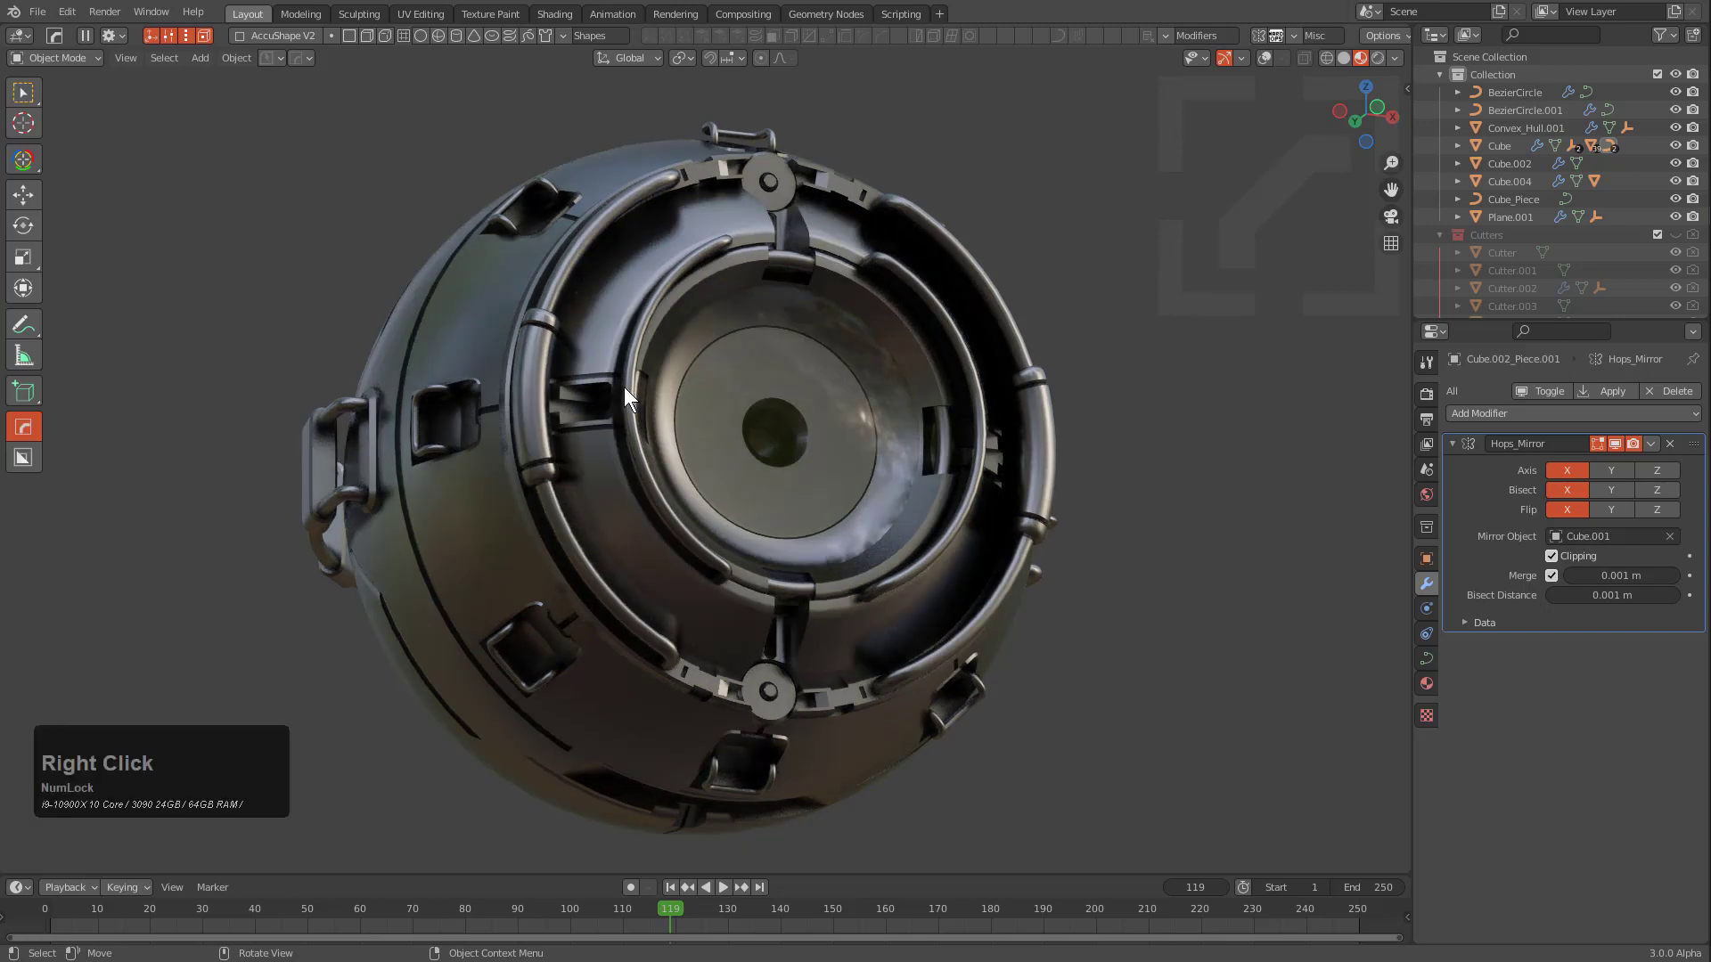
Restart Map Scroll, expand its Dot UI panel to examine the map folders and blend settings, and cancel it
{"action": "key", "text": "m"}
{"action": "left_click", "coordinate": [657, 299]}
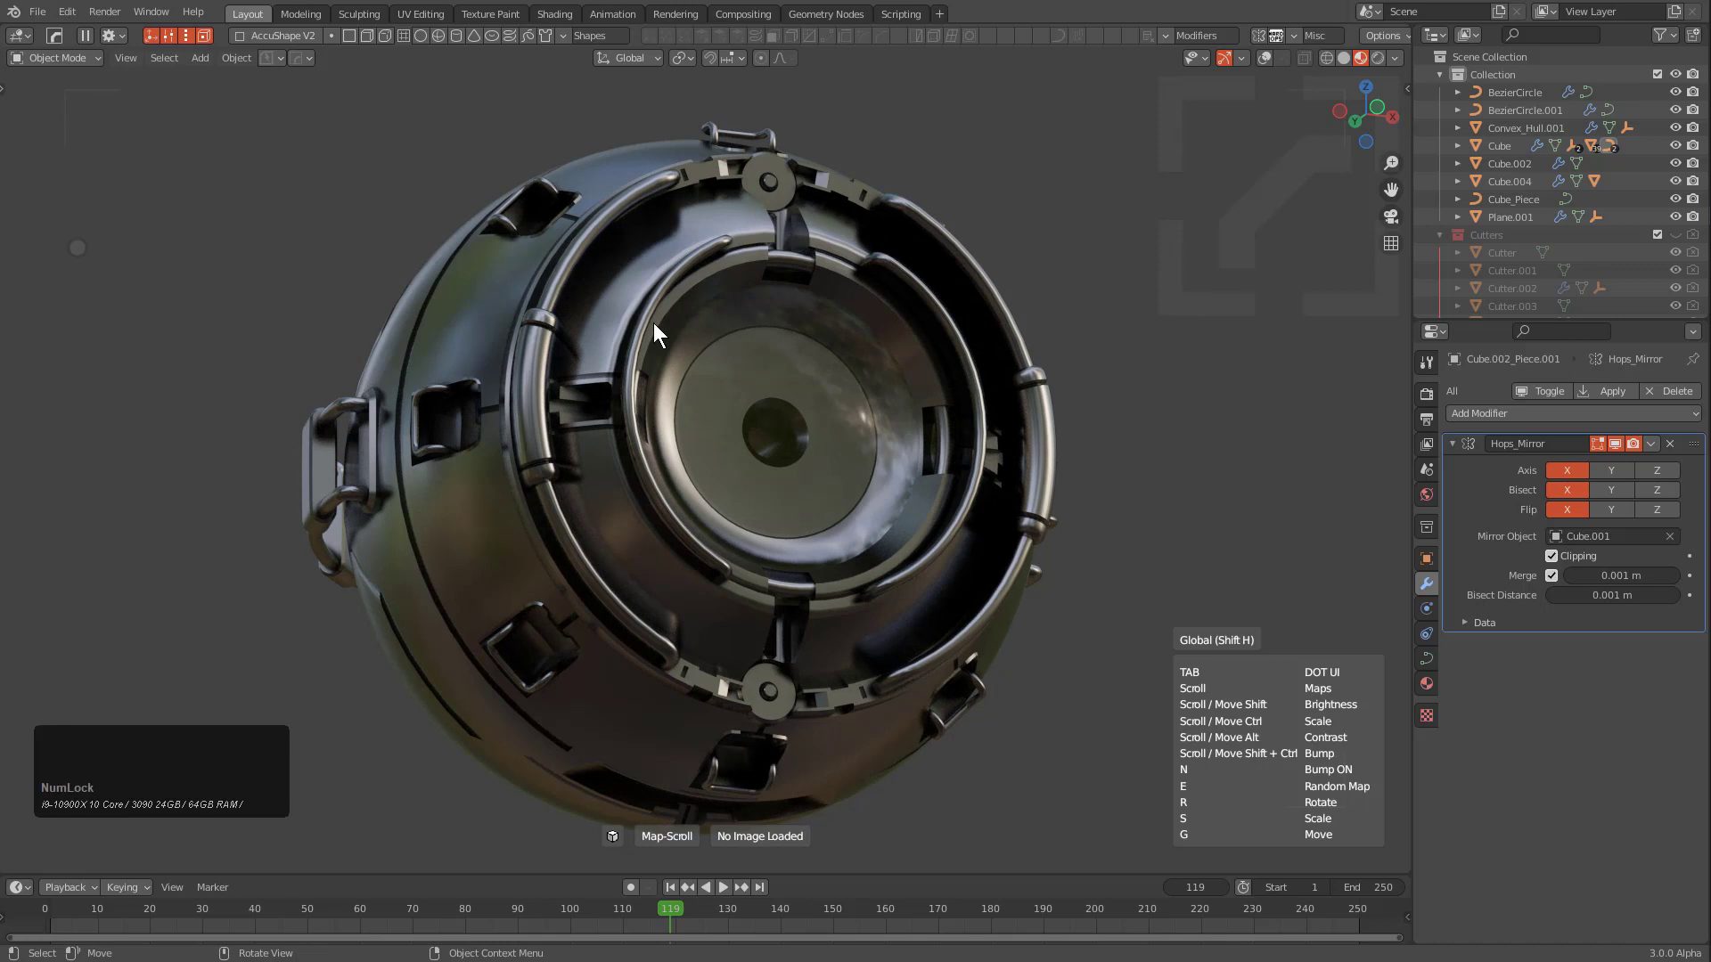
{"action": "left_click", "coordinate": [643, 326]}
{"action": "left_click", "coordinate": [80, 248]}
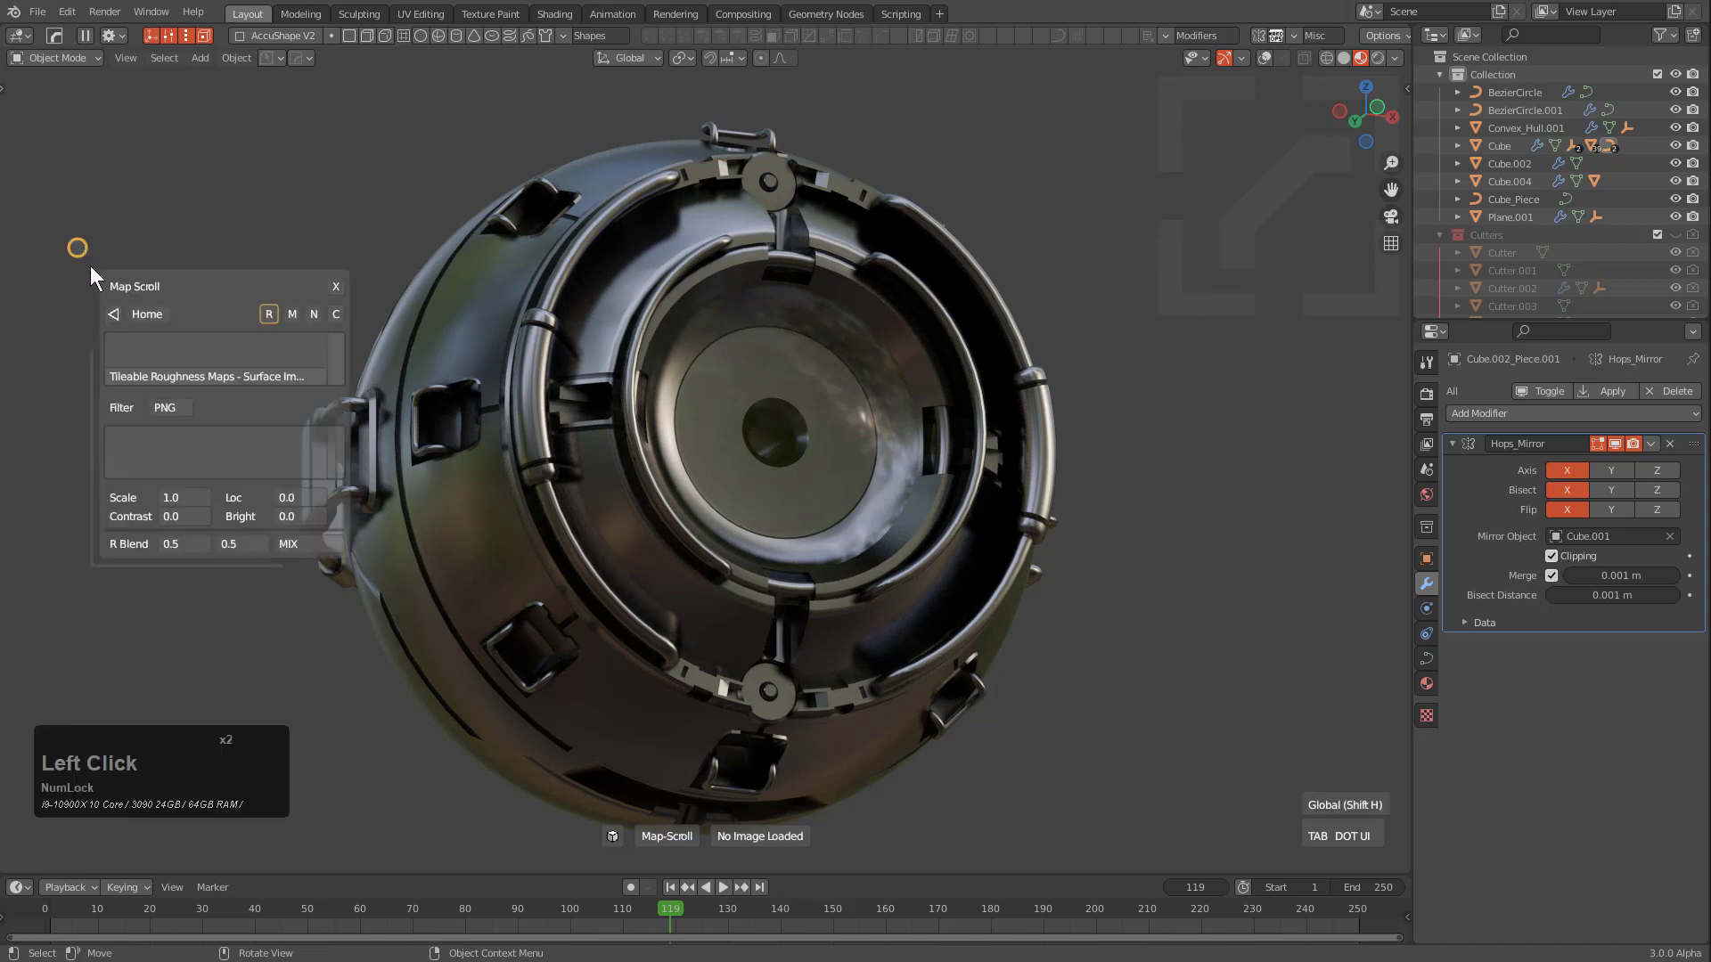
{"action": "left_click_drag", "start_coordinate": [241, 543], "coordinate": [114, 562]}
{"action": "right_click", "coordinate": [577, 346]}
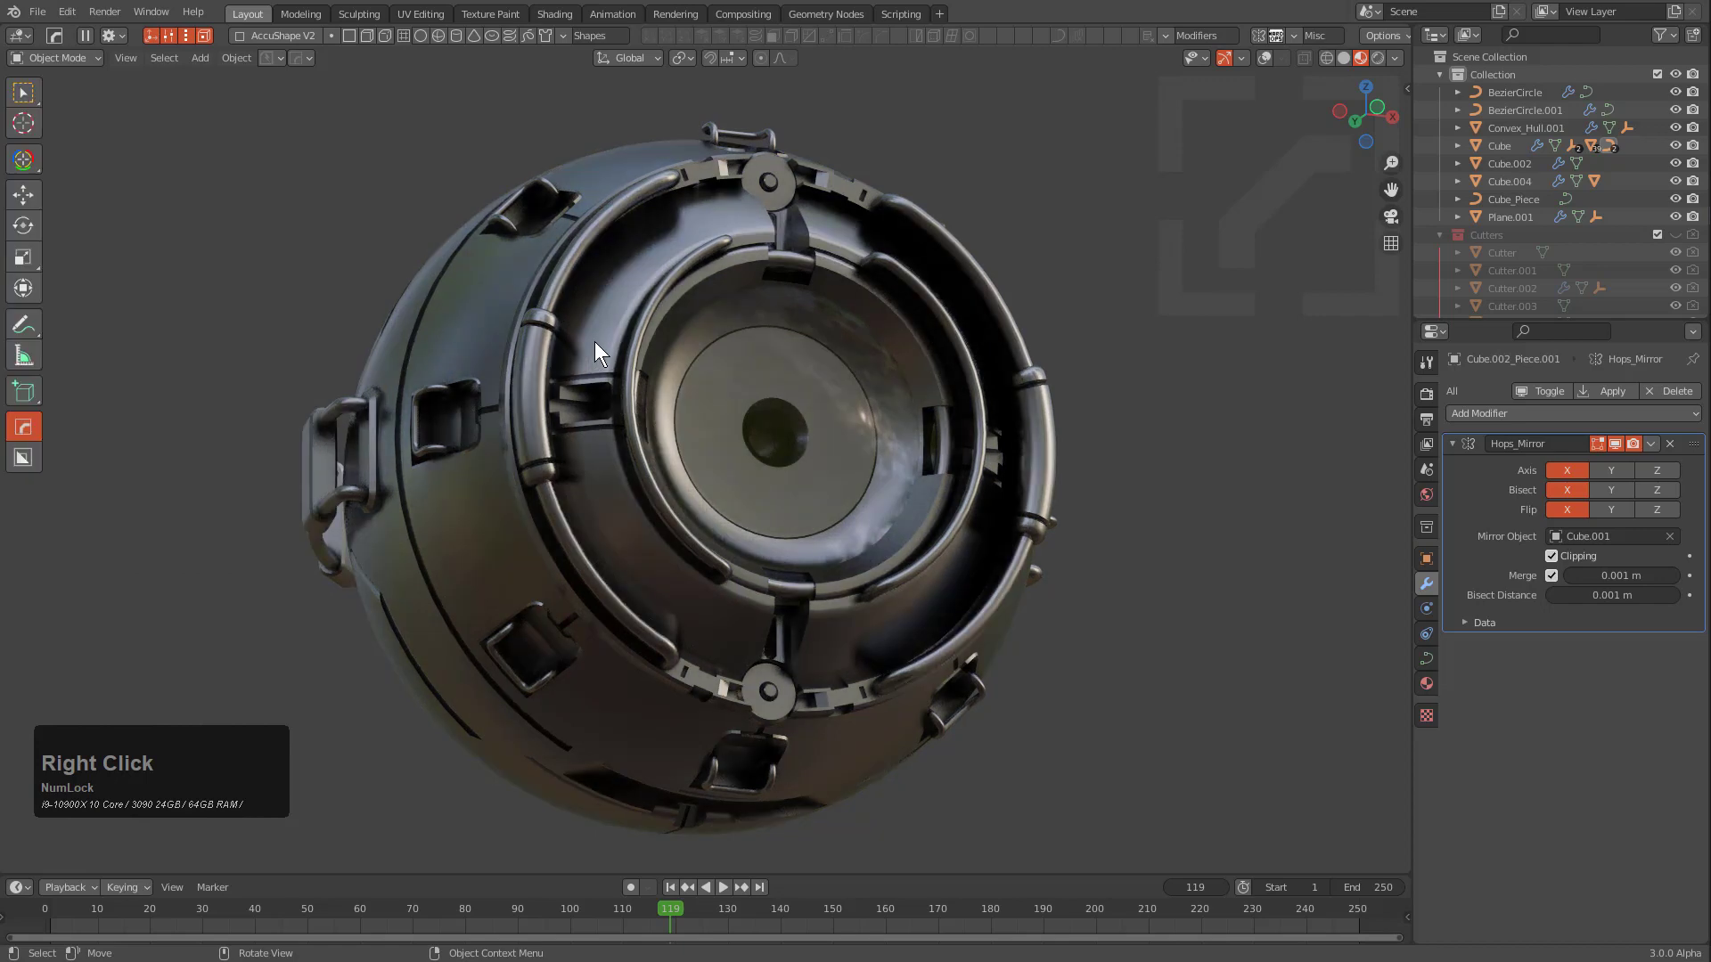
Start Map Scroll on the selected tube piece and cycle through the fingerprint, handprint and scratch maps to Scratches2 (Isolated)_roughness
{"action": "key", "text": "m"}
{"action": "left_click", "coordinate": [737, 329]}
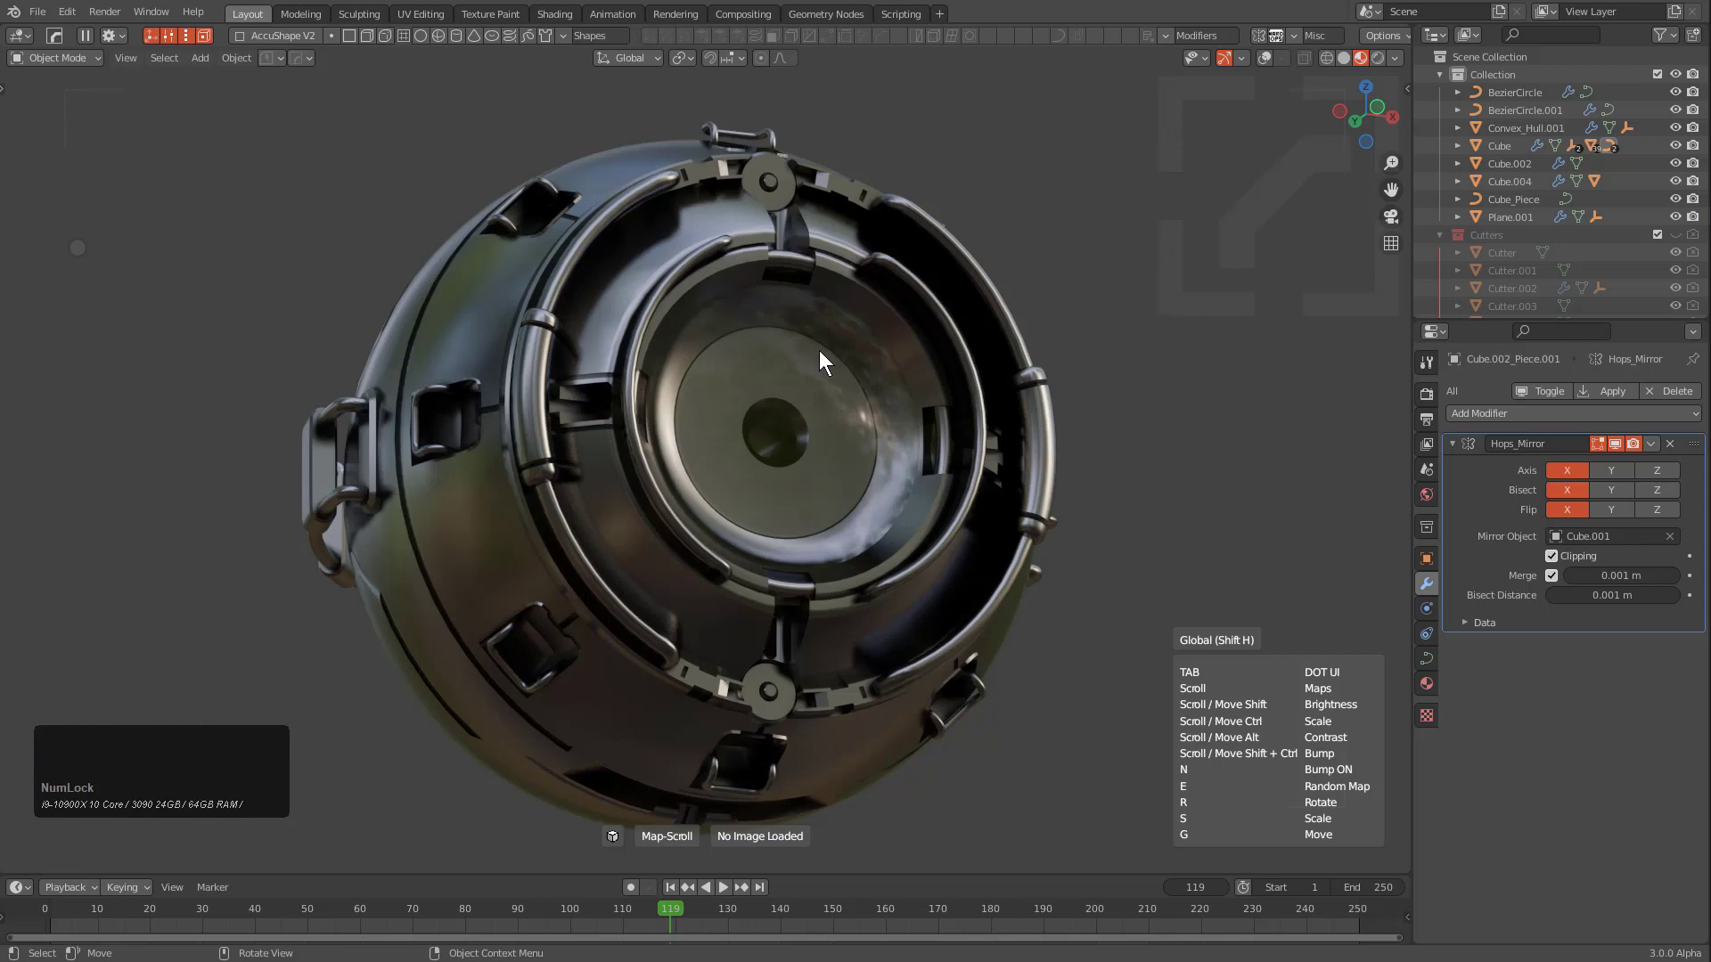
{"action": "scroll", "coordinate": [820, 352], "scroll_direction": "up", "scroll_amount": 2}
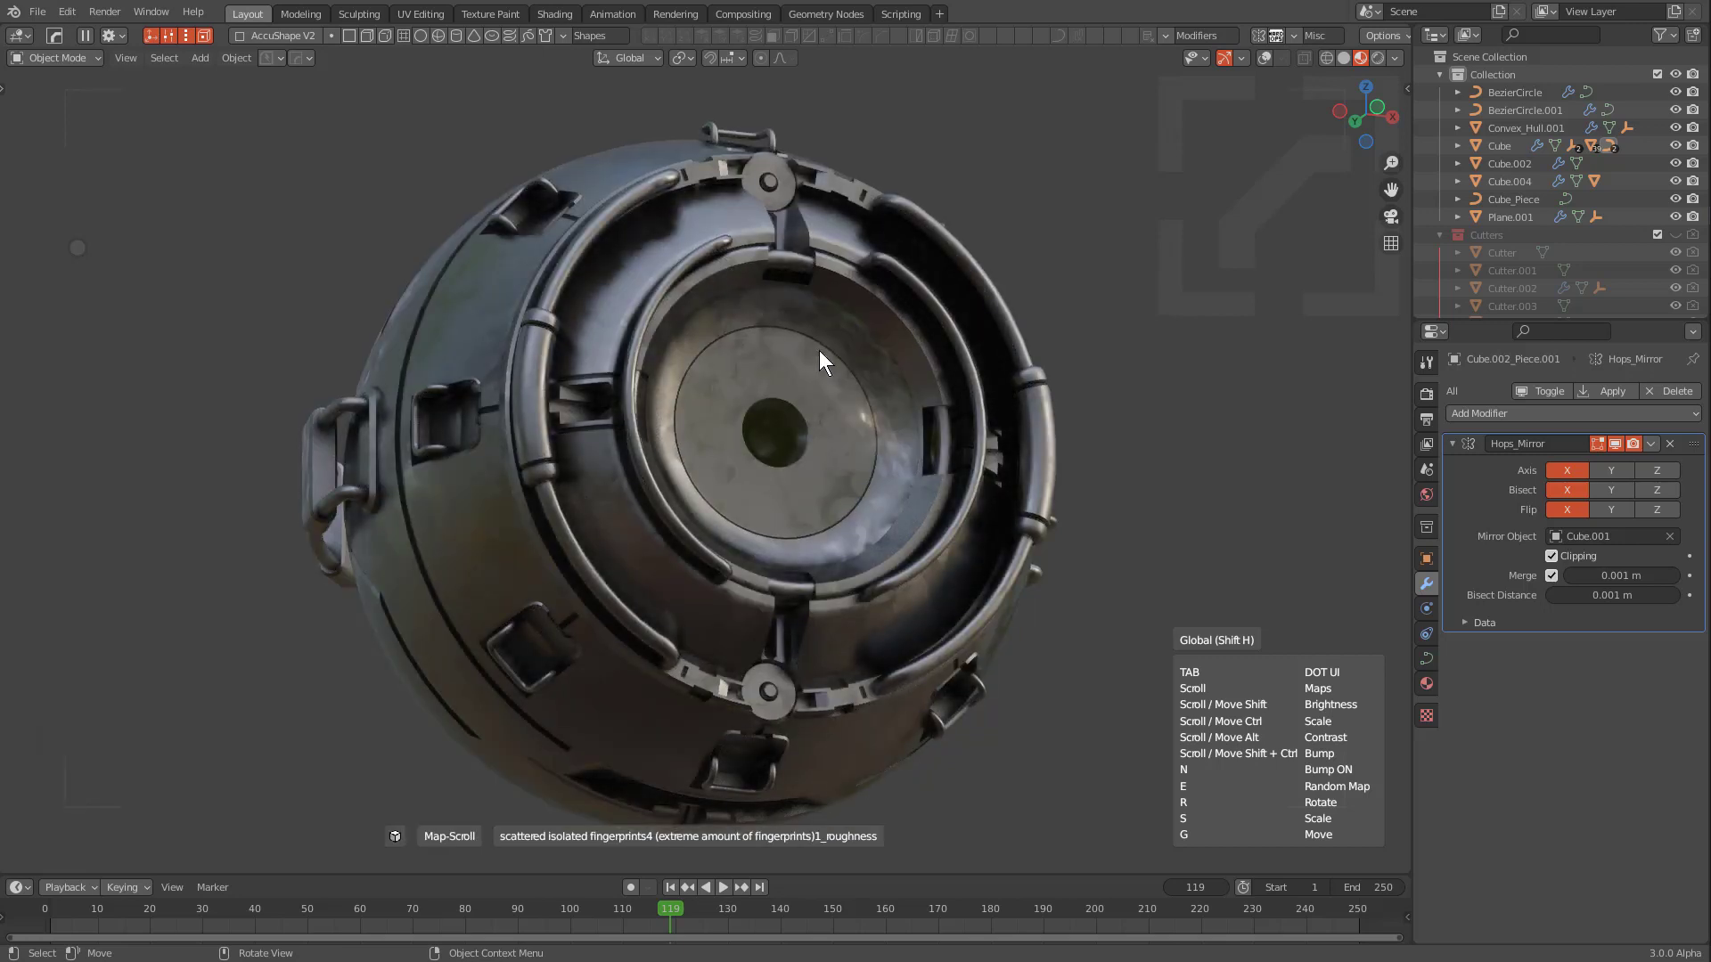
{"action": "scroll", "coordinate": [819, 352], "scroll_direction": "up", "scroll_amount": 4}
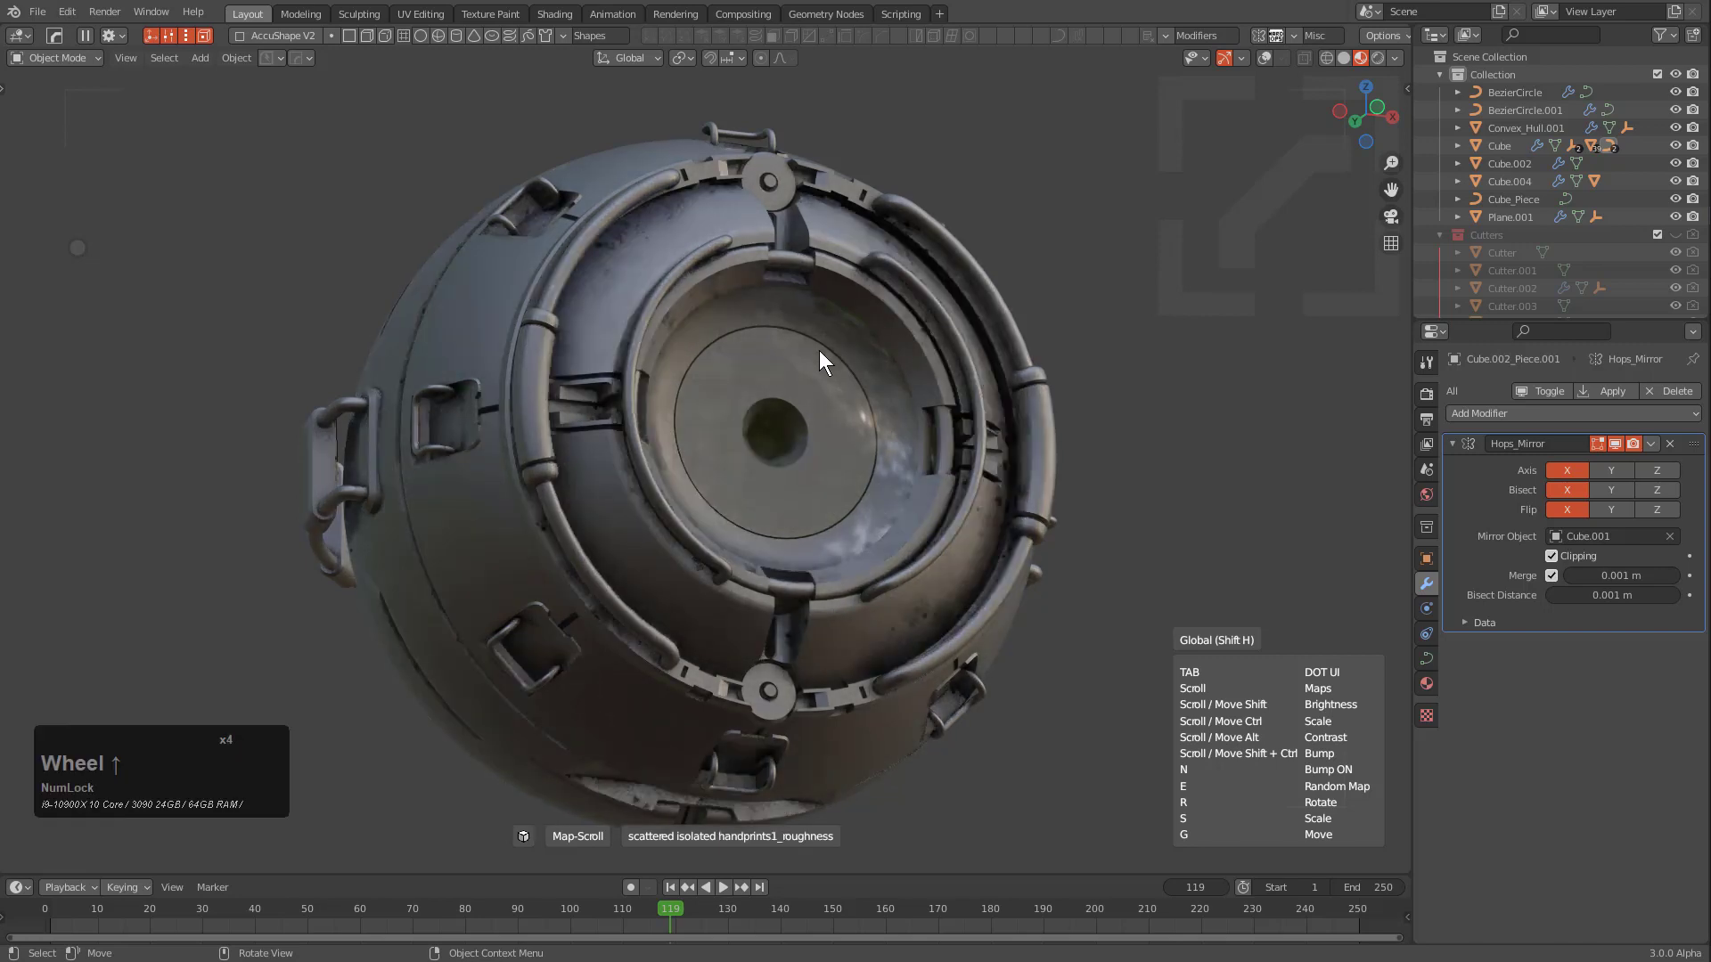
{"action": "scroll", "coordinate": [820, 350], "scroll_direction": "up", "scroll_amount": 1}
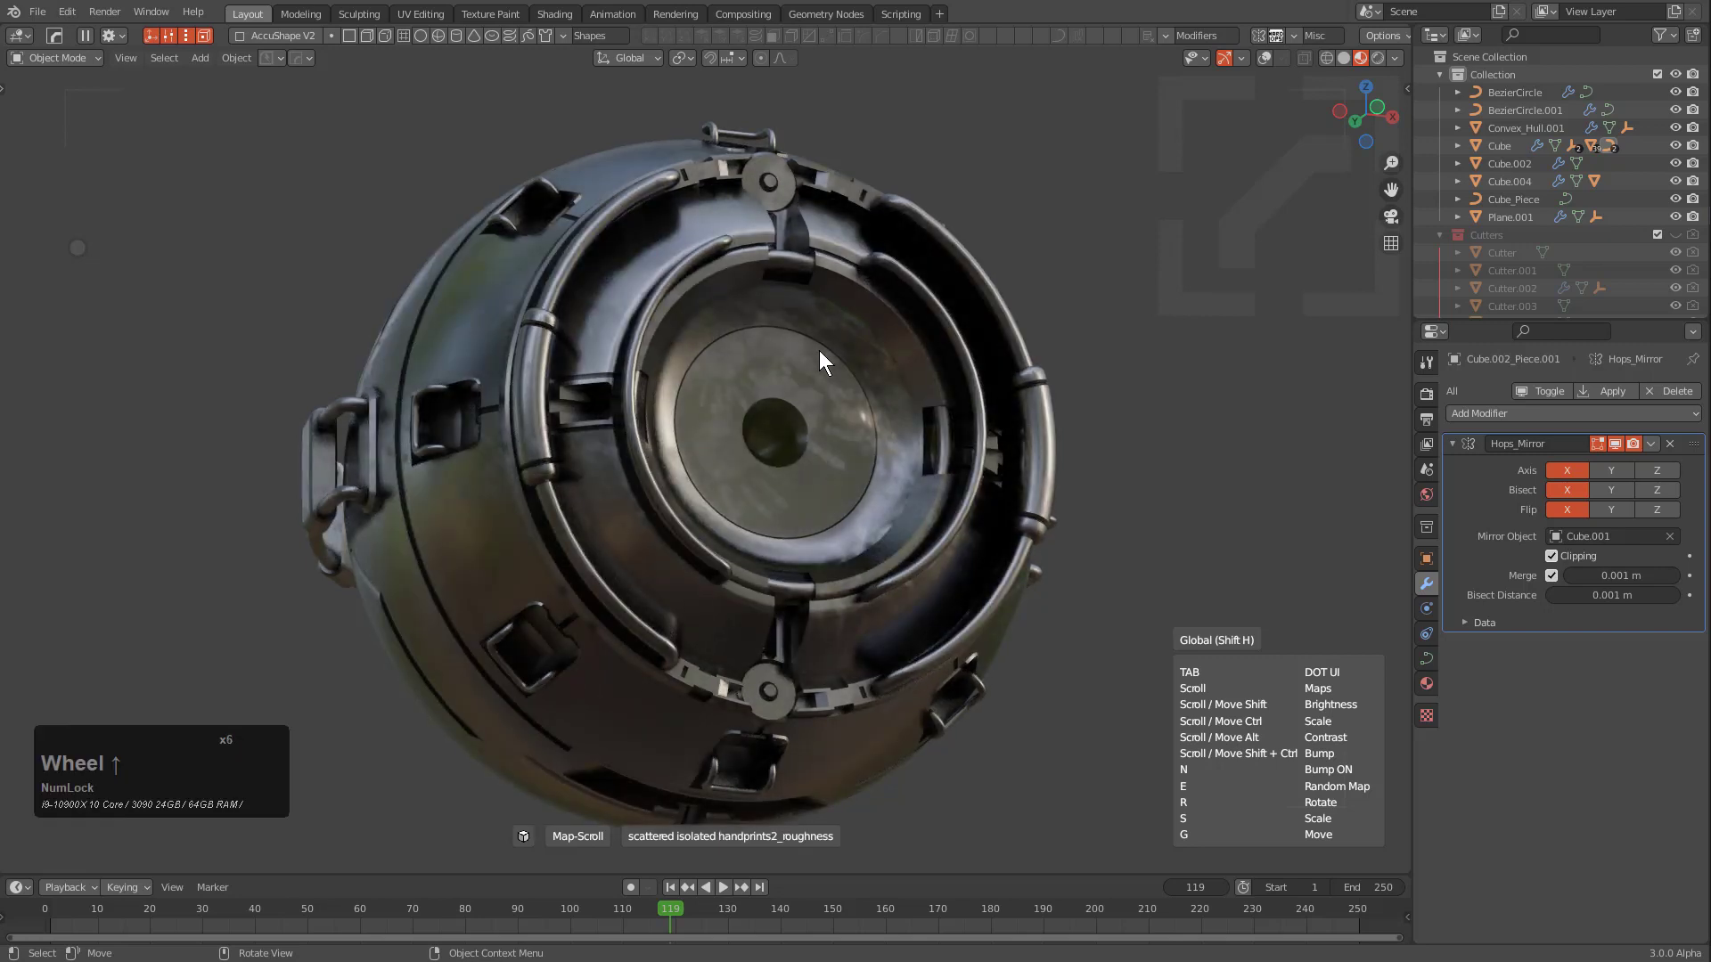
{"action": "scroll", "coordinate": [820, 351], "scroll_direction": "up", "scroll_amount": 1}
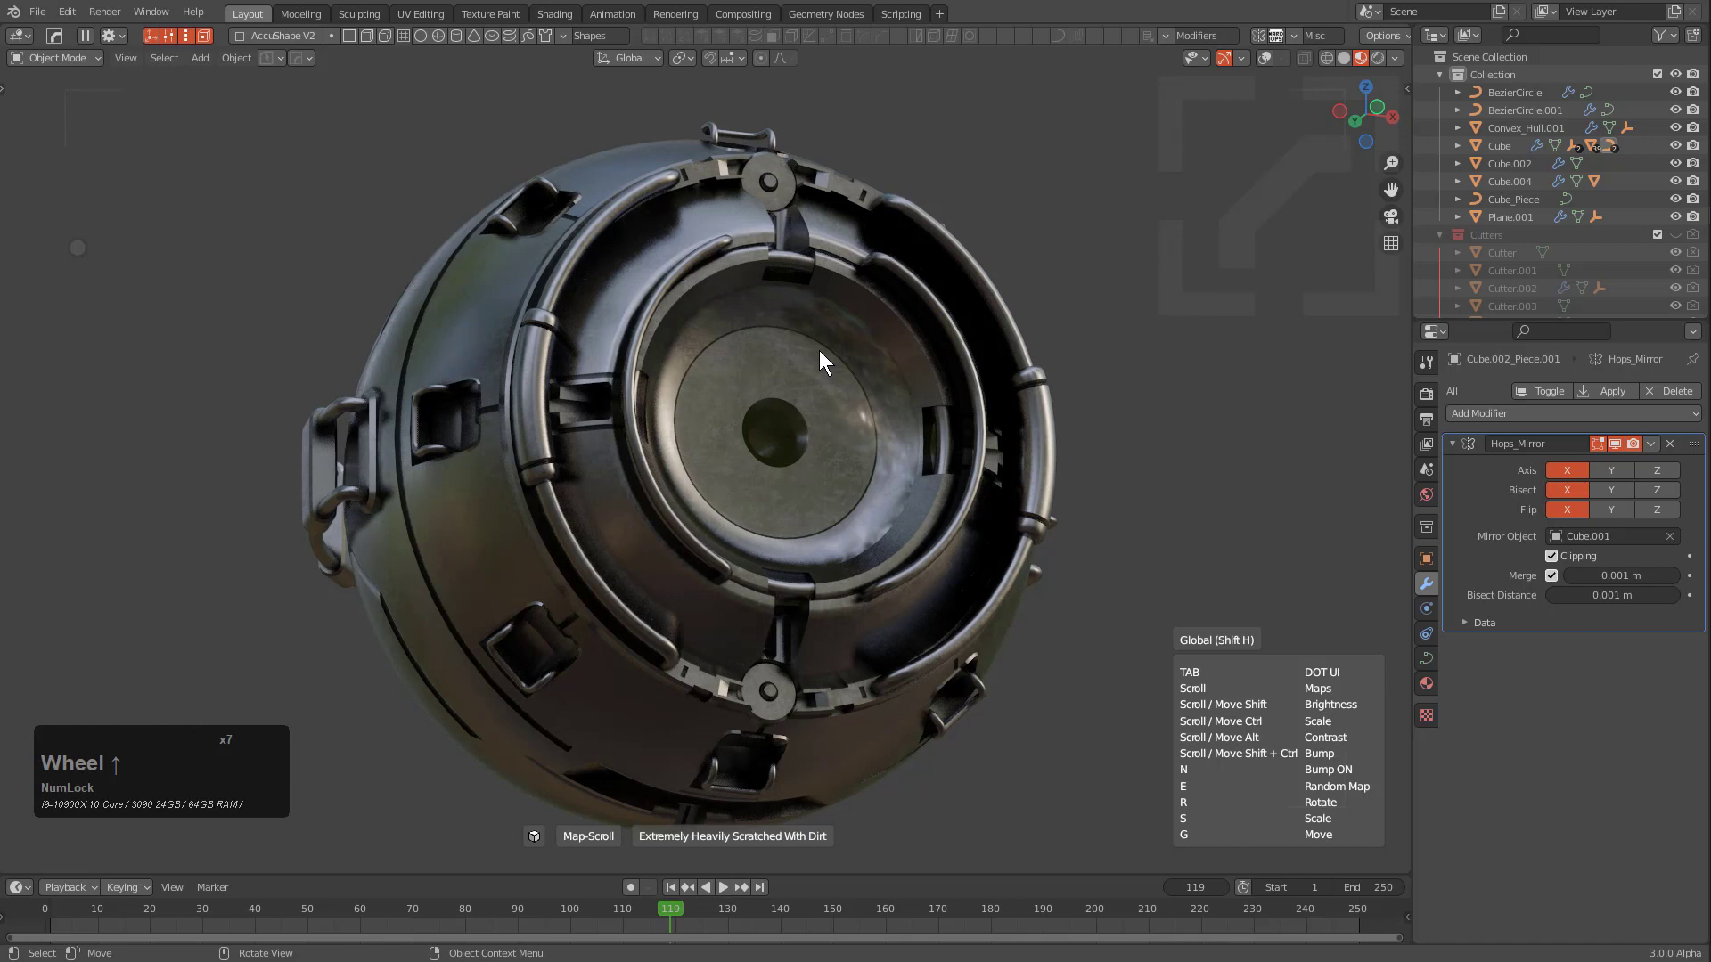
{"action": "scroll", "coordinate": [820, 350], "scroll_direction": "up", "scroll_amount": 1}
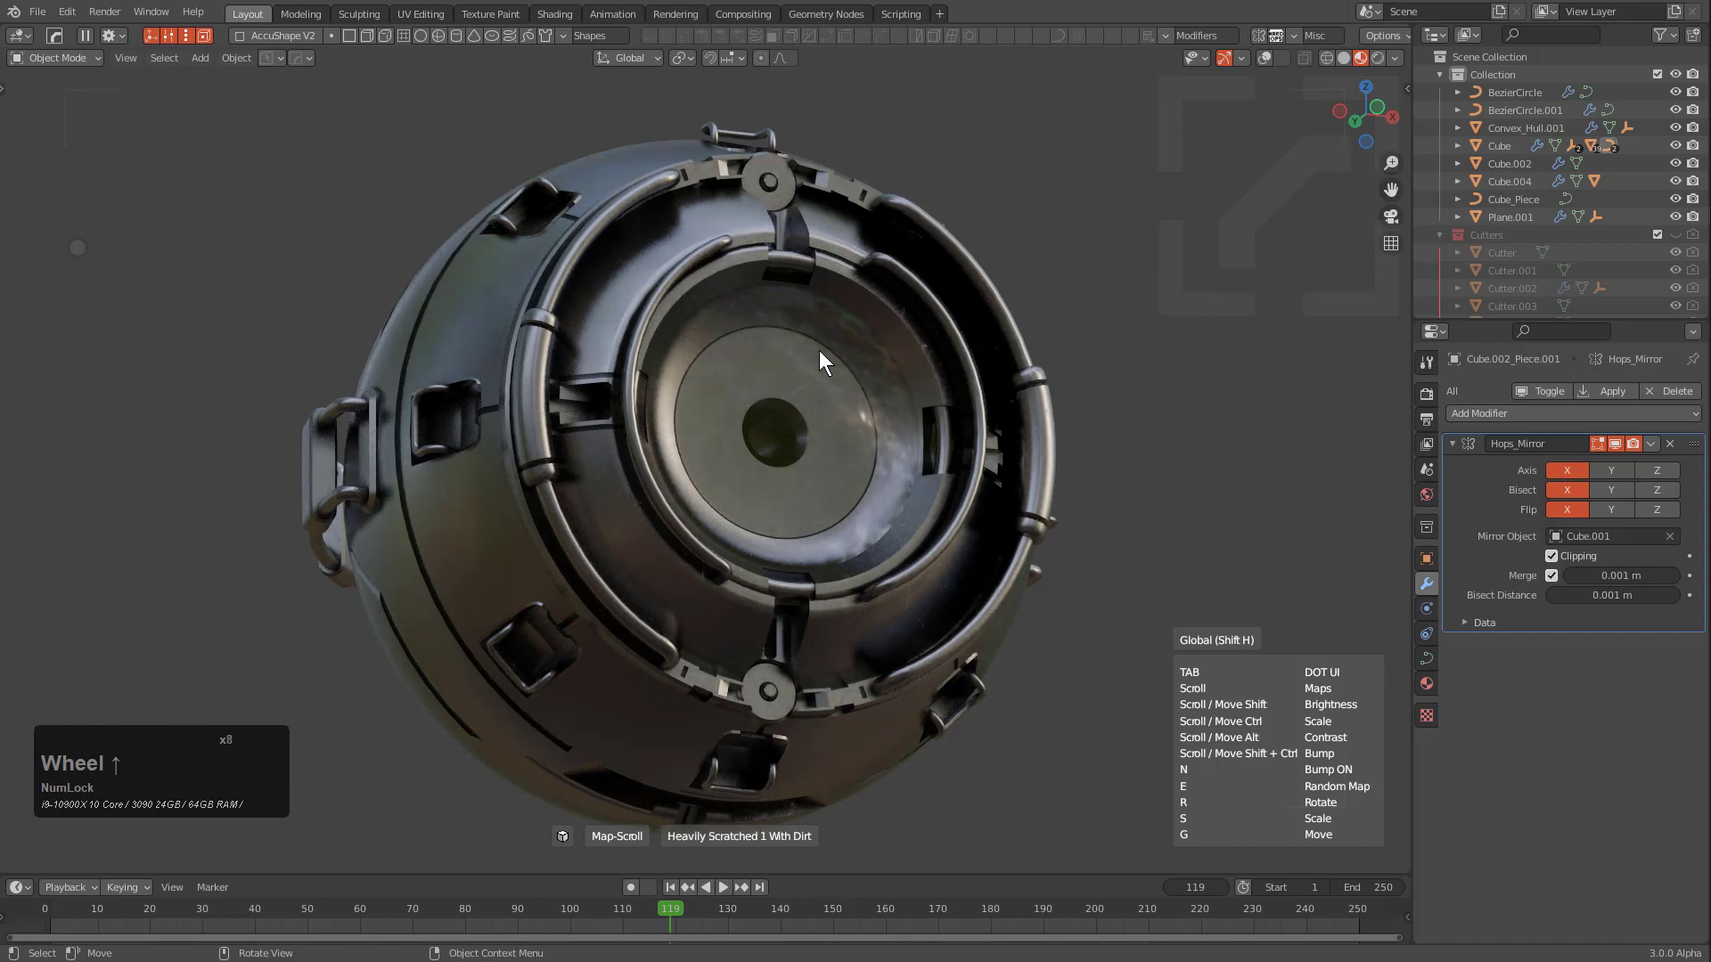
{"action": "scroll", "coordinate": [820, 350], "scroll_direction": "up", "scroll_amount": 1}
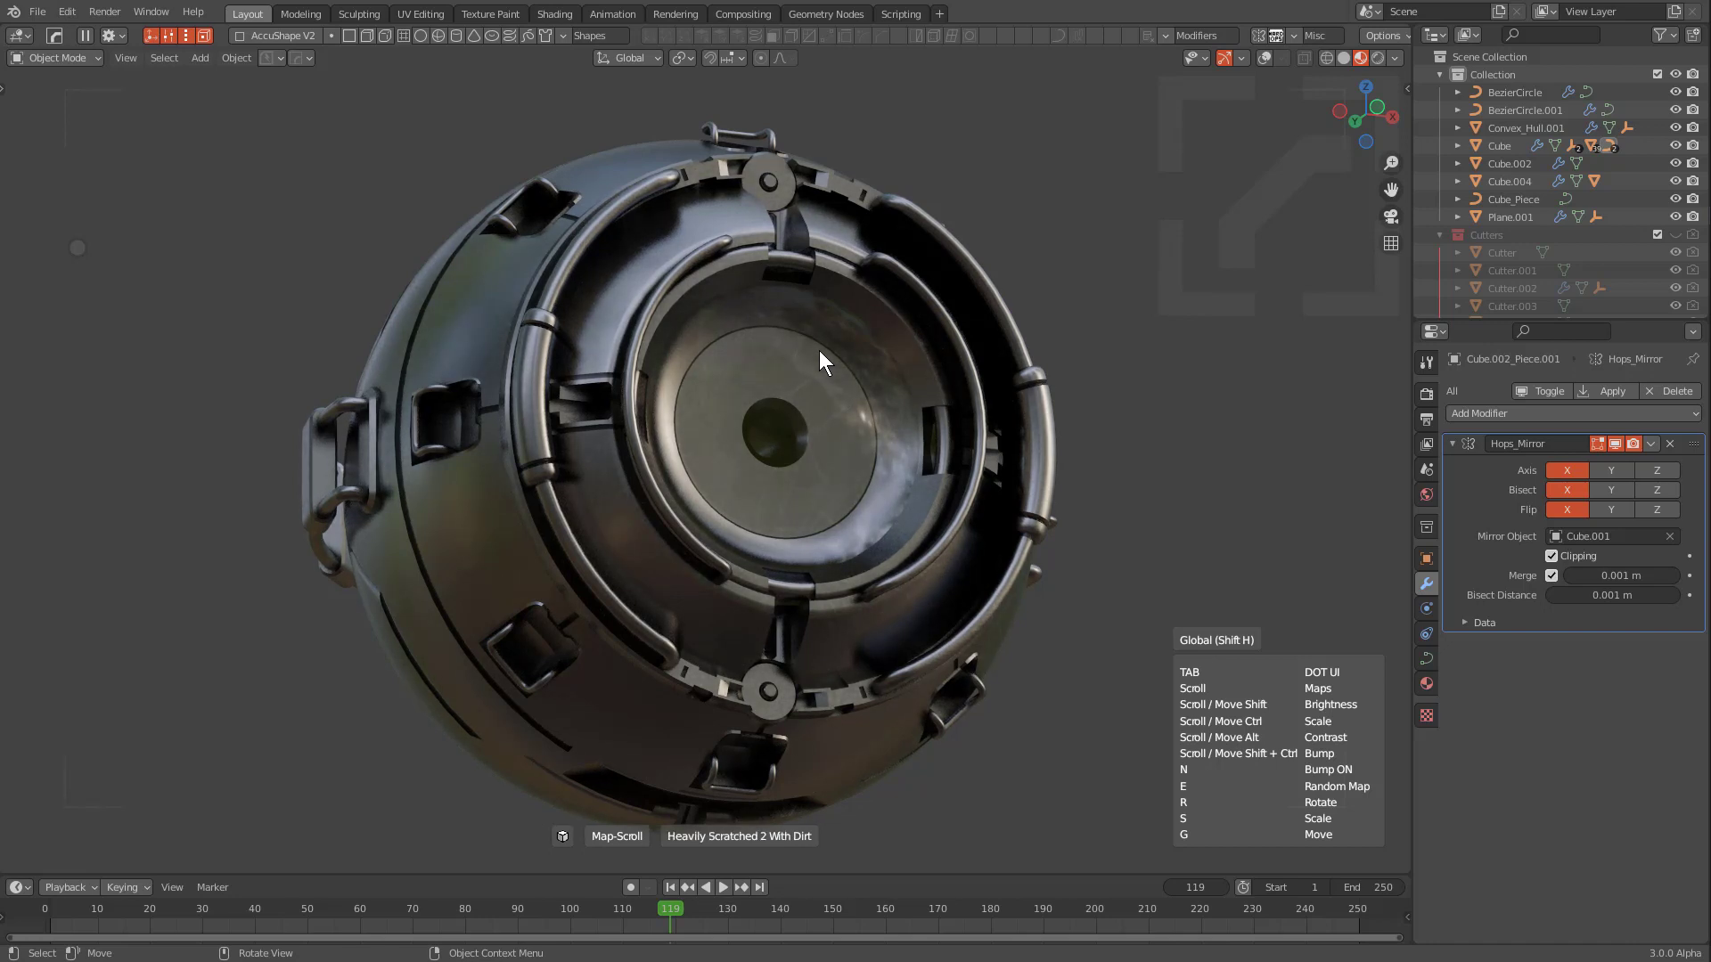
{"action": "scroll", "coordinate": [819, 350], "scroll_direction": "up", "scroll_amount": 1}
{"action": "scroll", "coordinate": [820, 352], "scroll_direction": "up", "scroll_amount": 2}
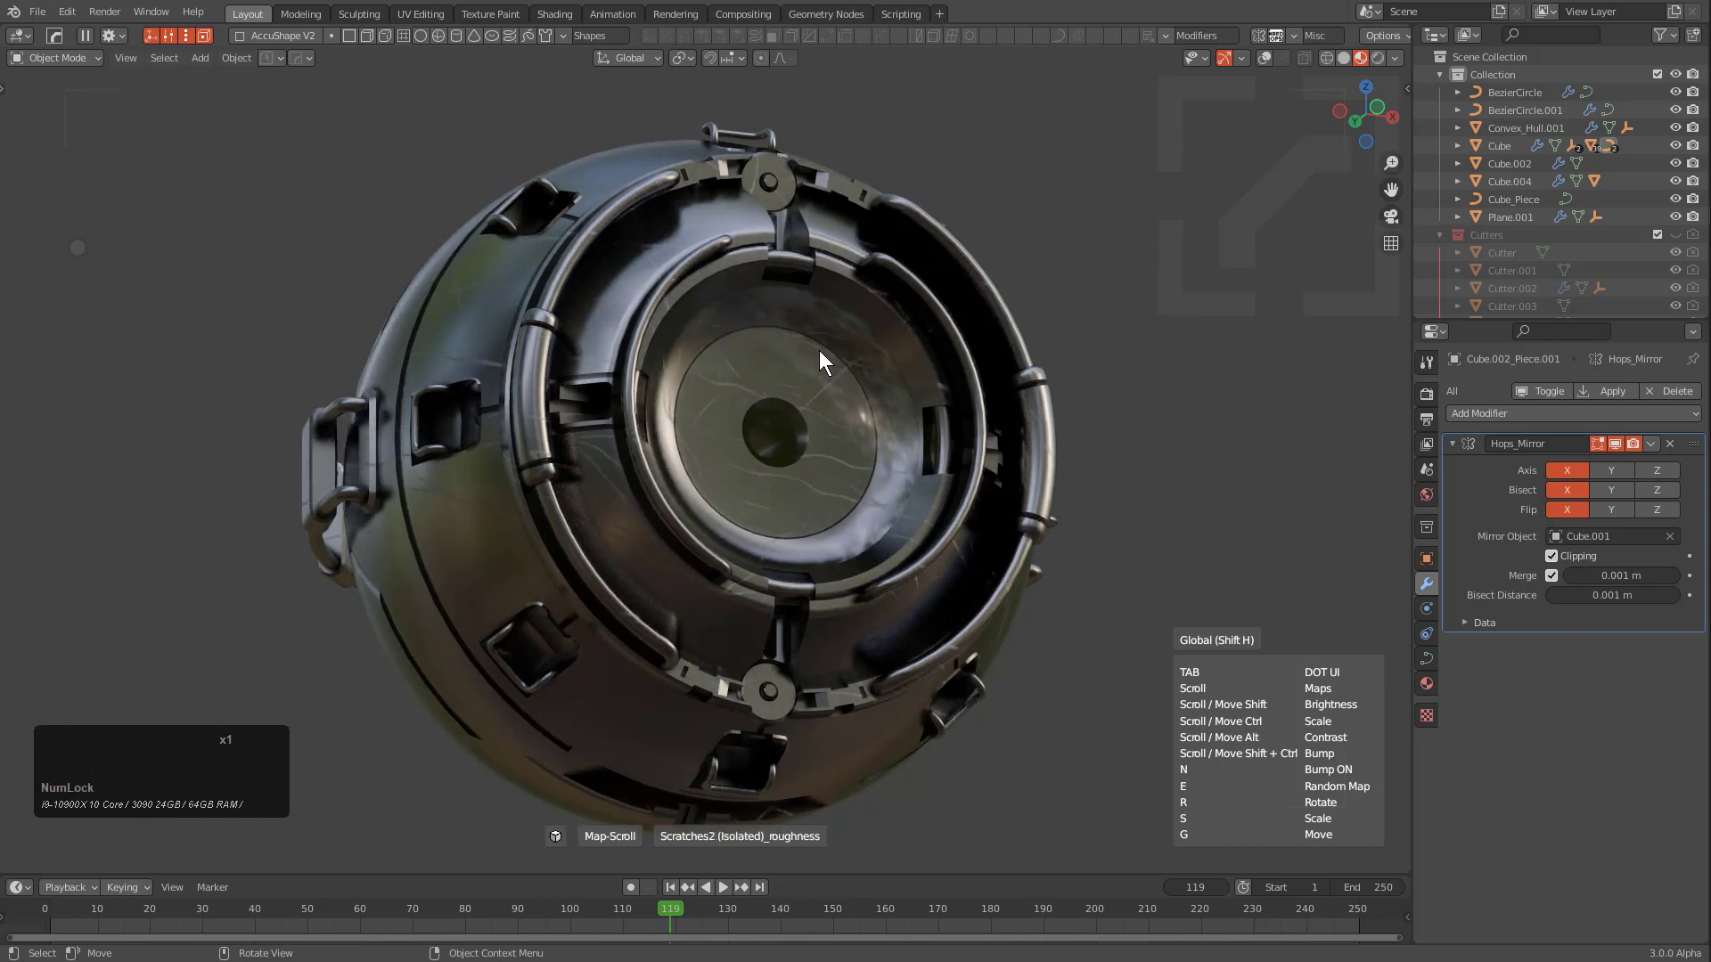
Try random maps, set the bump strength to 0.037 on Streaks2_roughness, and randomize again to Experimental7_Patchy_And_Wavy_roughness
{"action": "key", "text": "e"}
{"action": "key", "text": "e"}
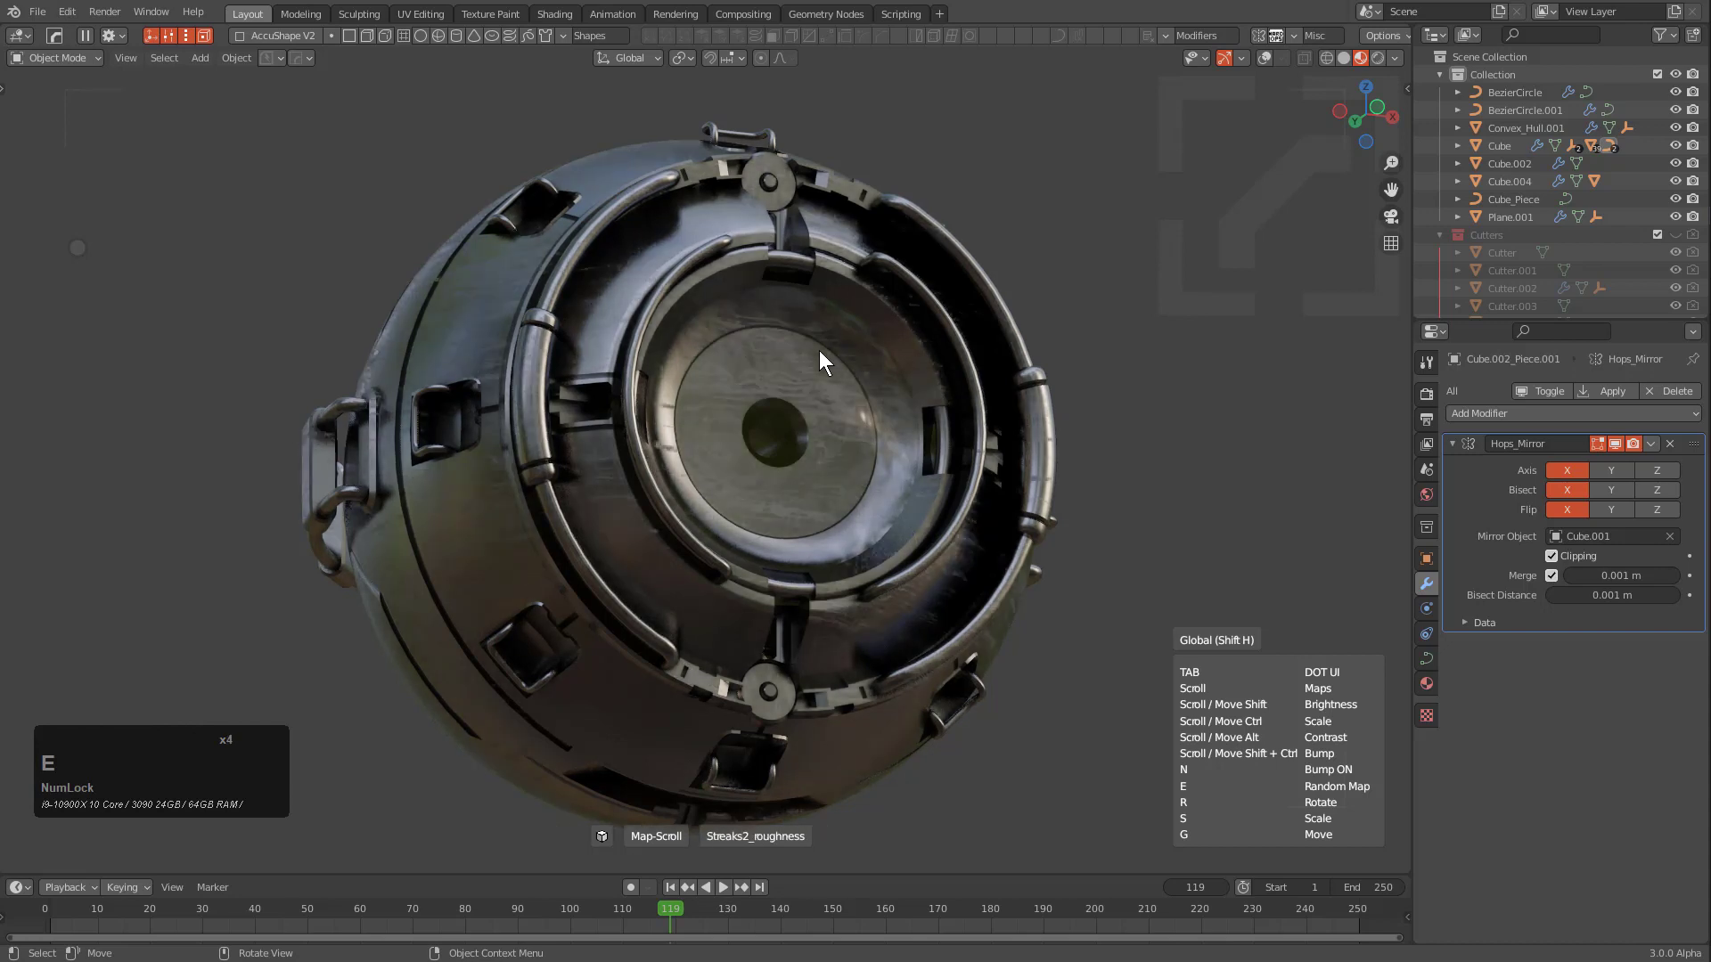
{"action": "key", "text": "shift+ctrl"}
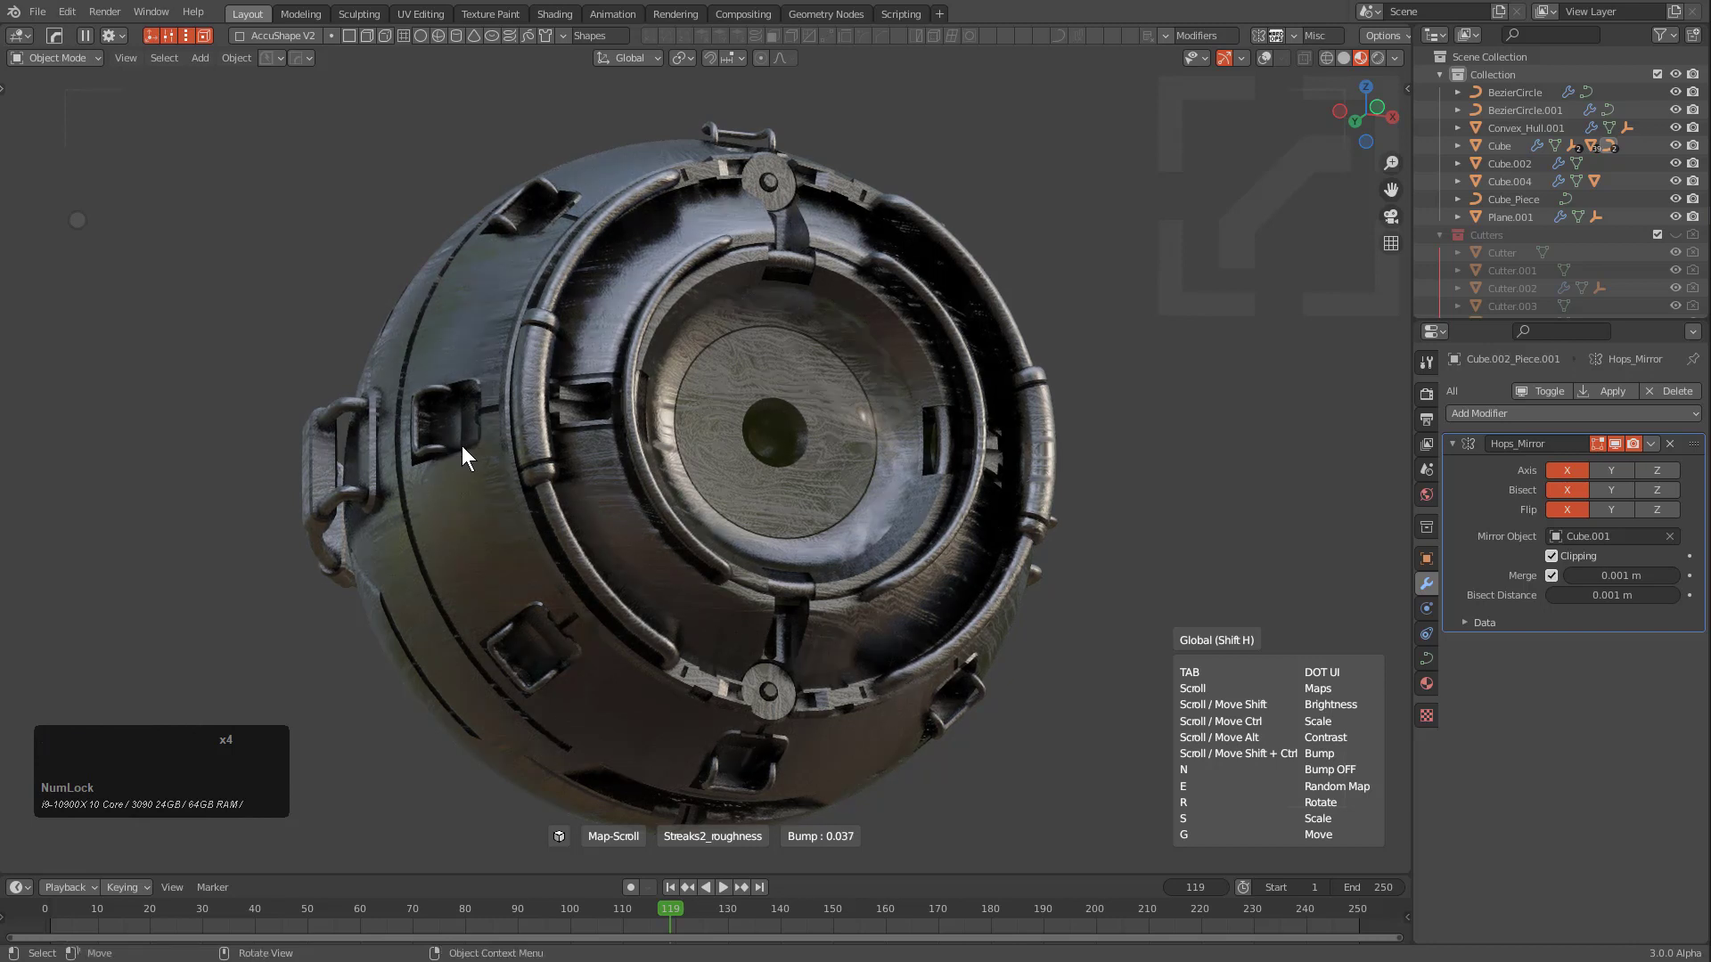
{"action": "key", "text": "e"}
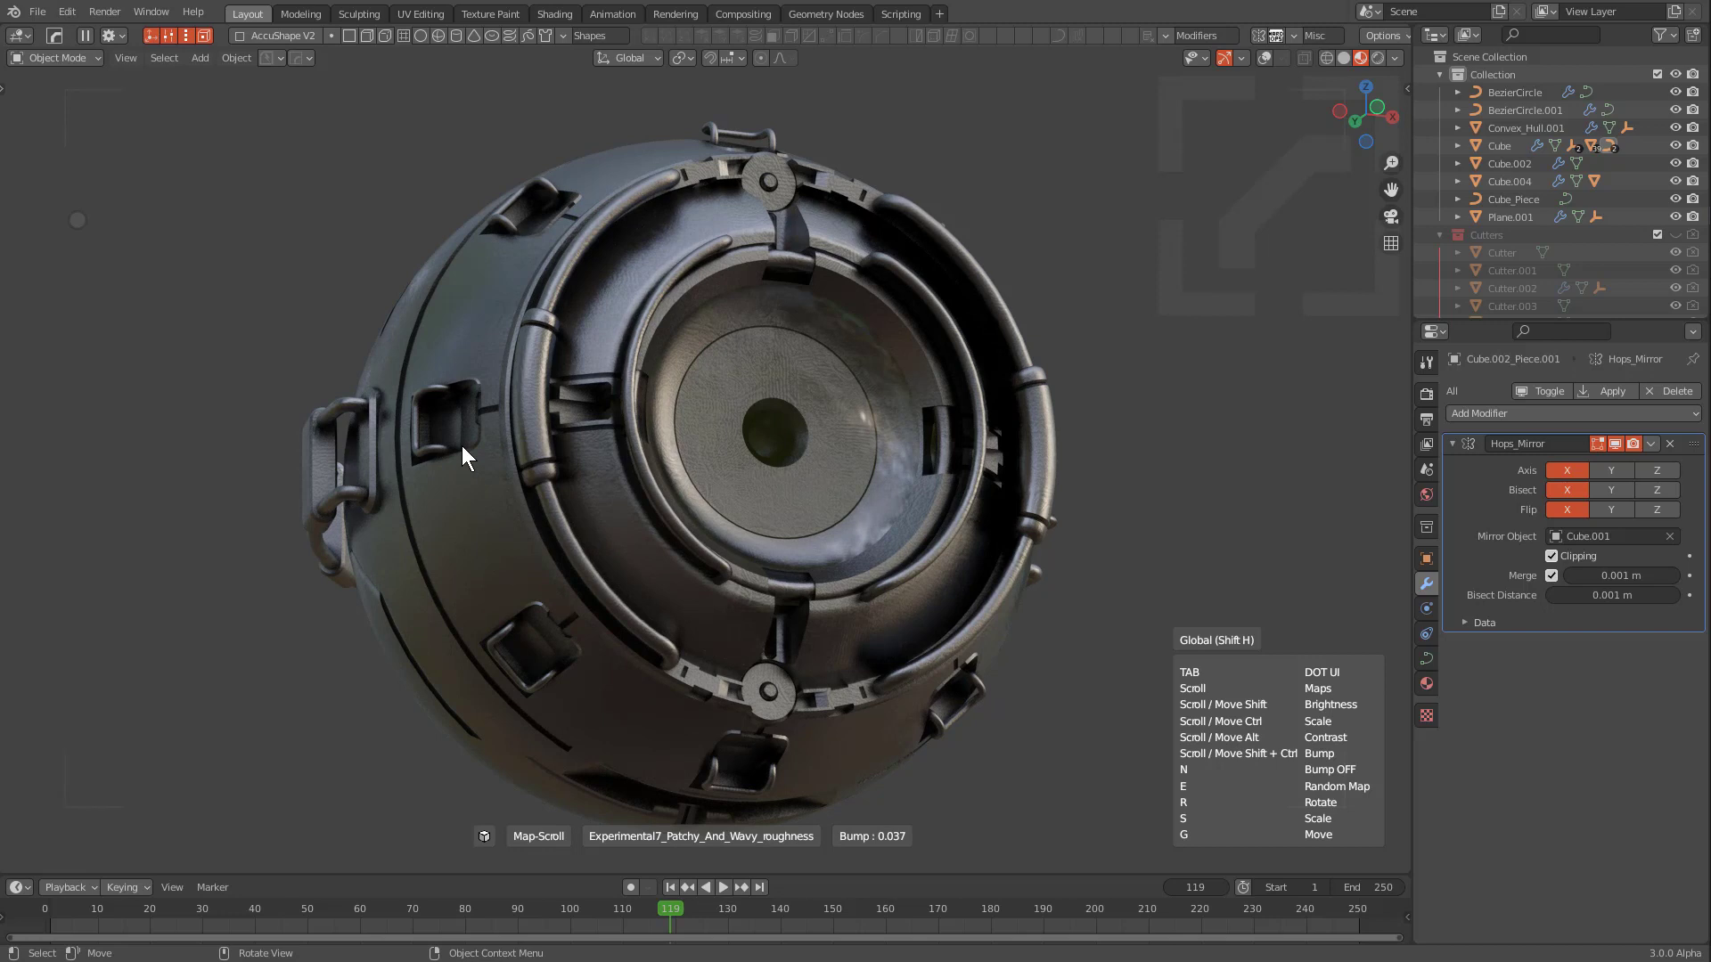
Try adjusting the scale, position, brightness and contrast of the Experimental7_Patchy_And_Wavy_roughness map, and cancel Map Scroll
{"action": "key", "text": "s"}
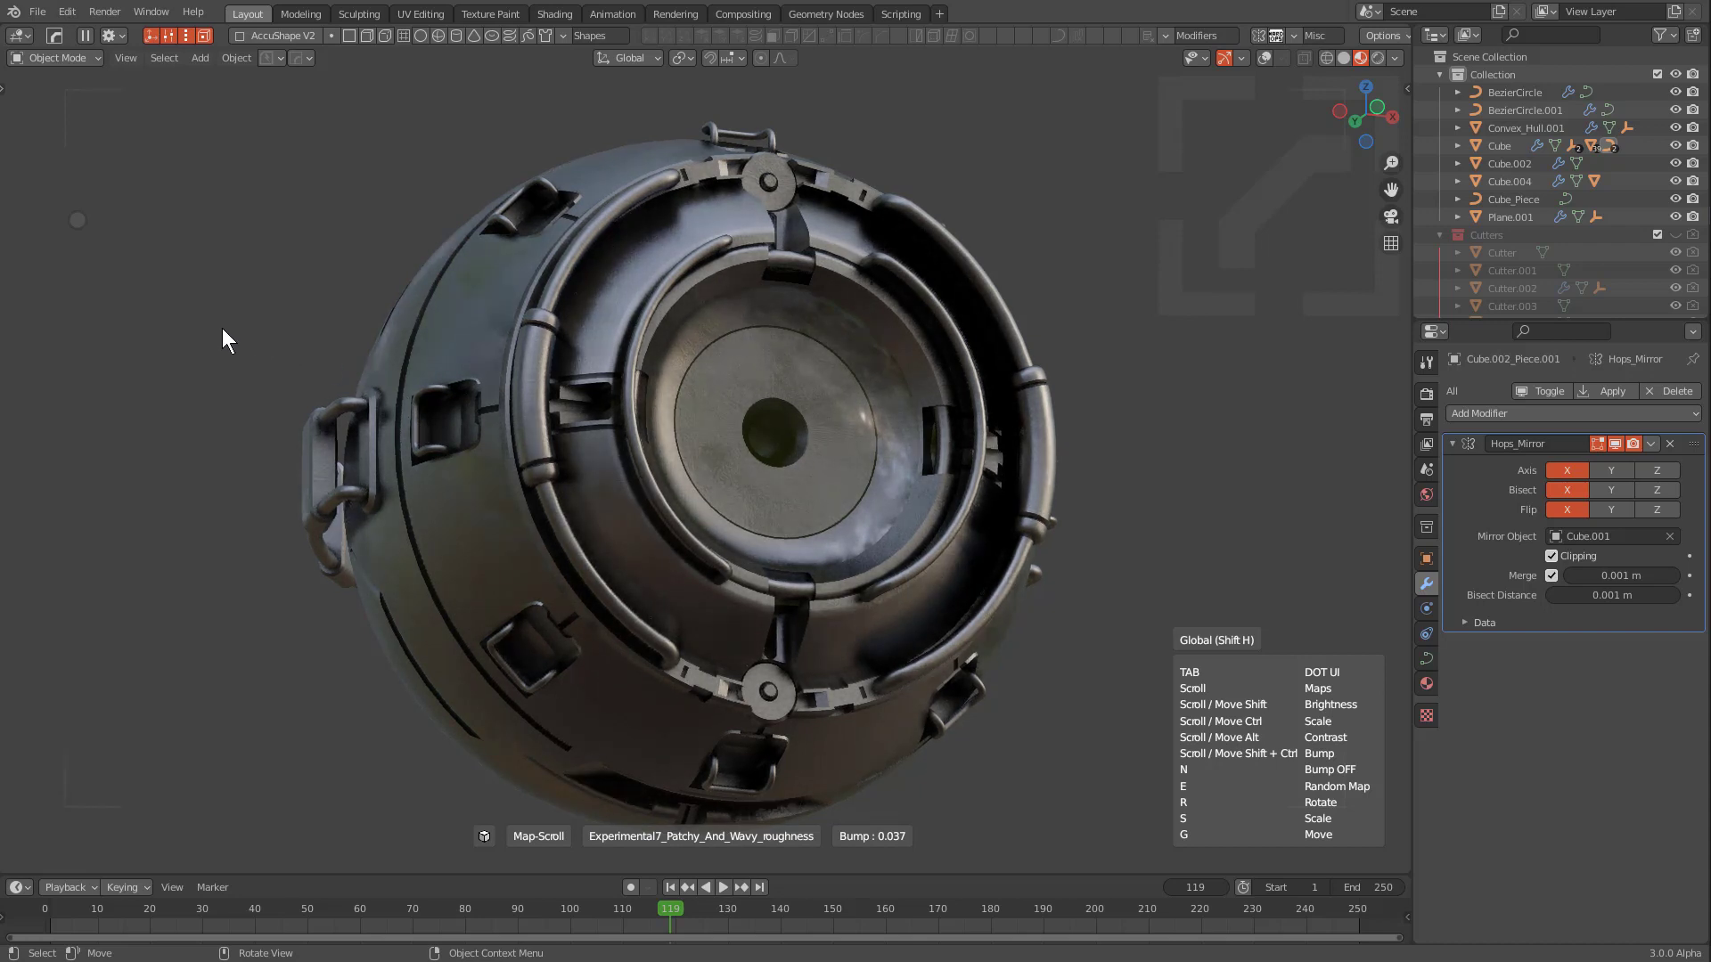
{"action": "key", "text": "s"}
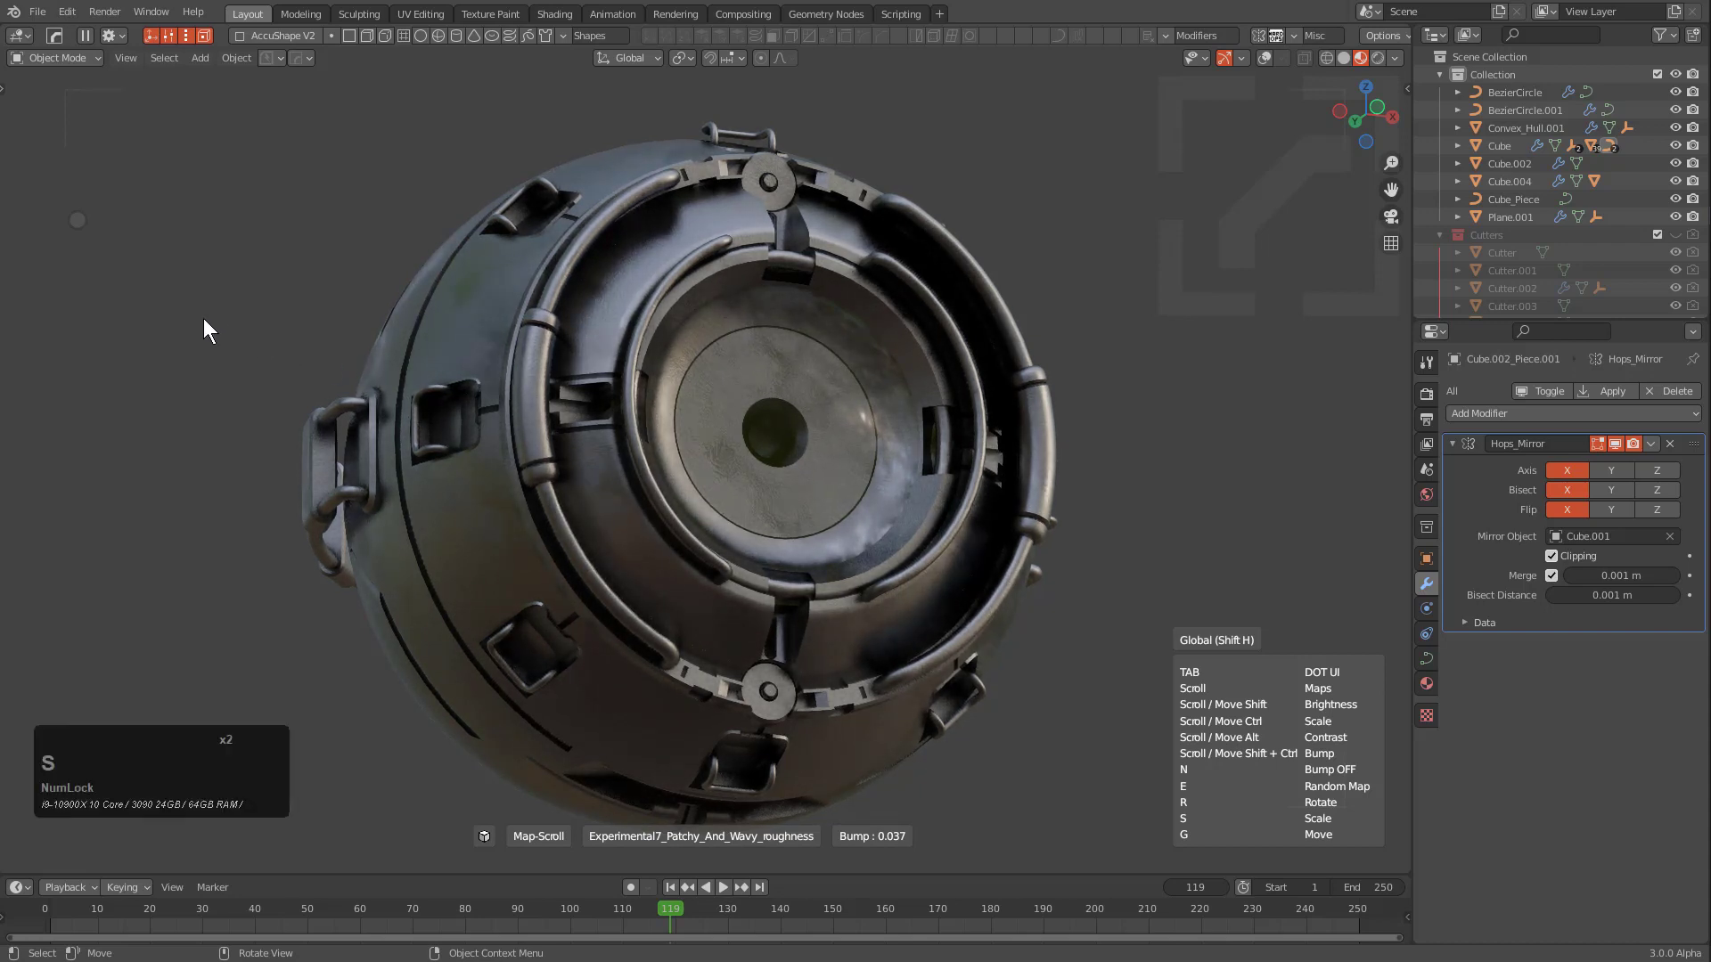
{"action": "key", "text": "g"}
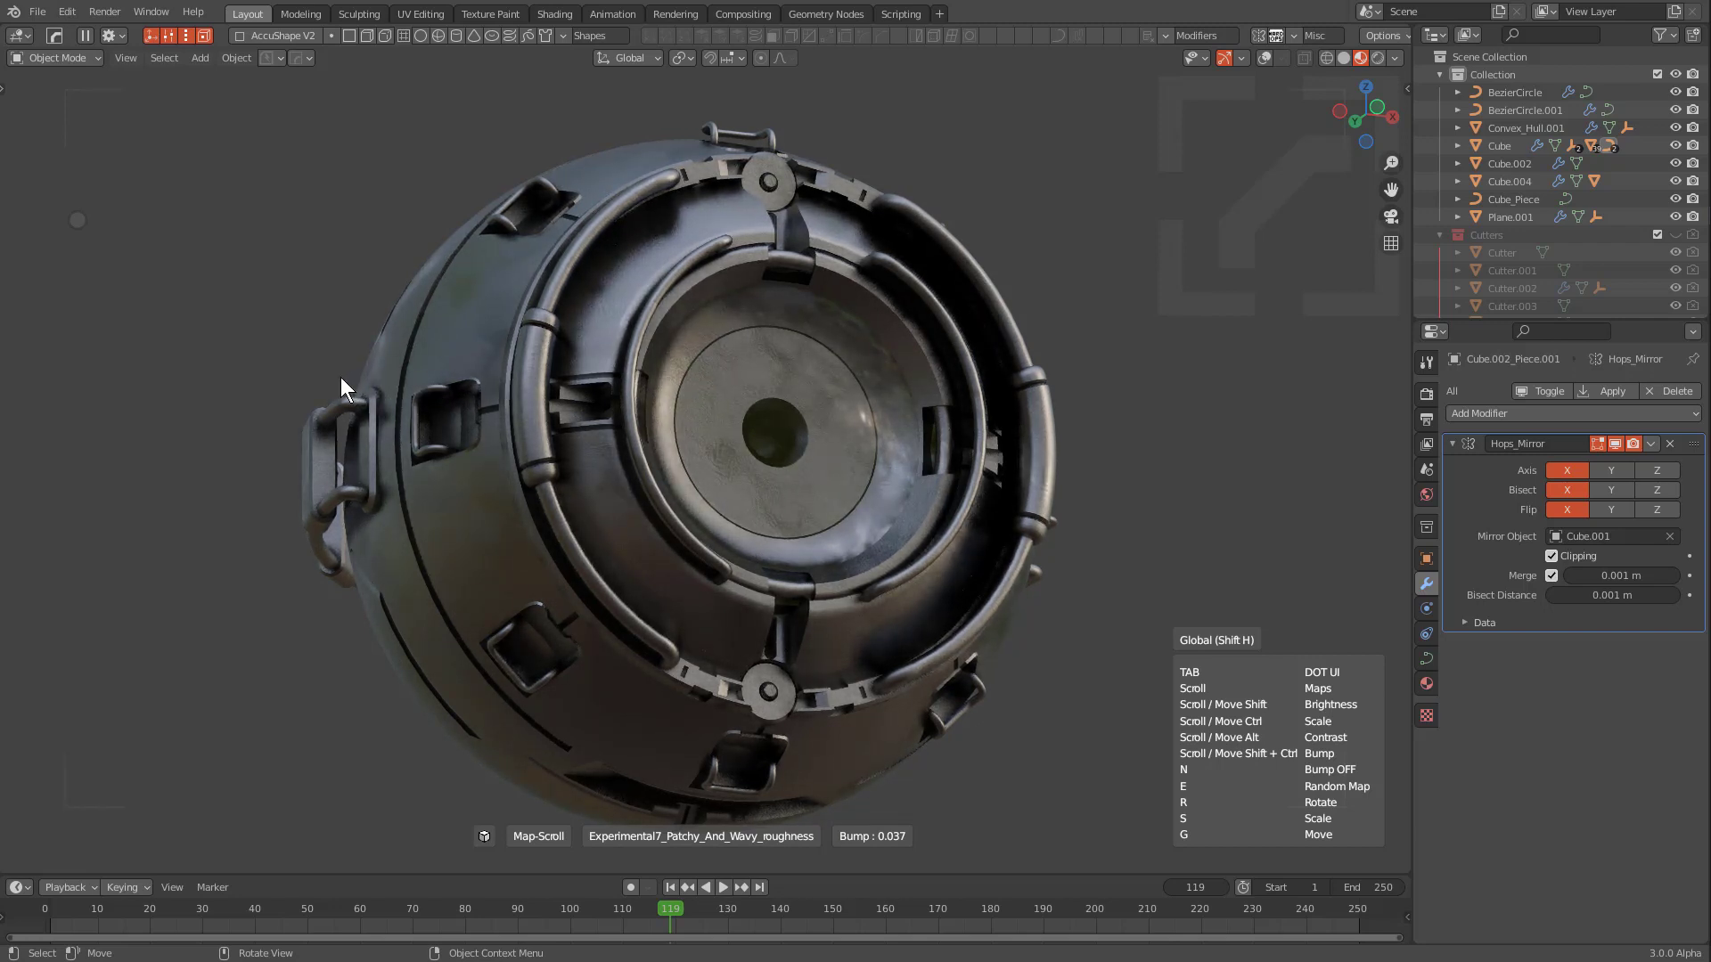
{"action": "key", "text": "g"}
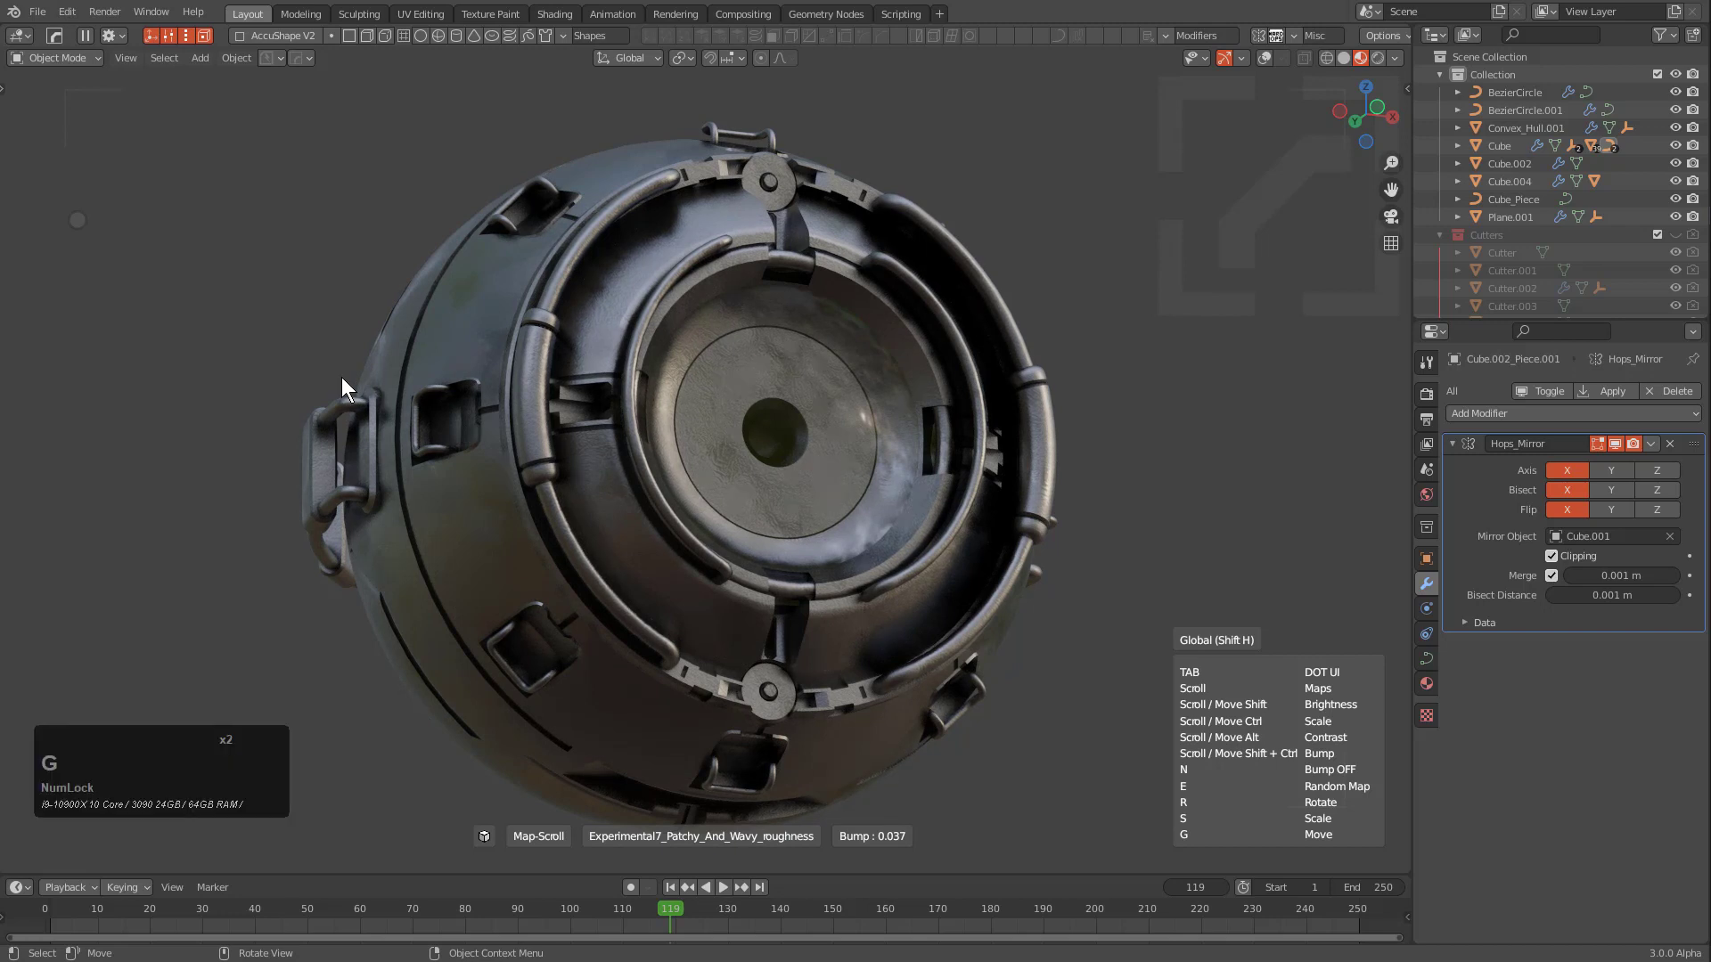
{"action": "key", "text": "shift"}
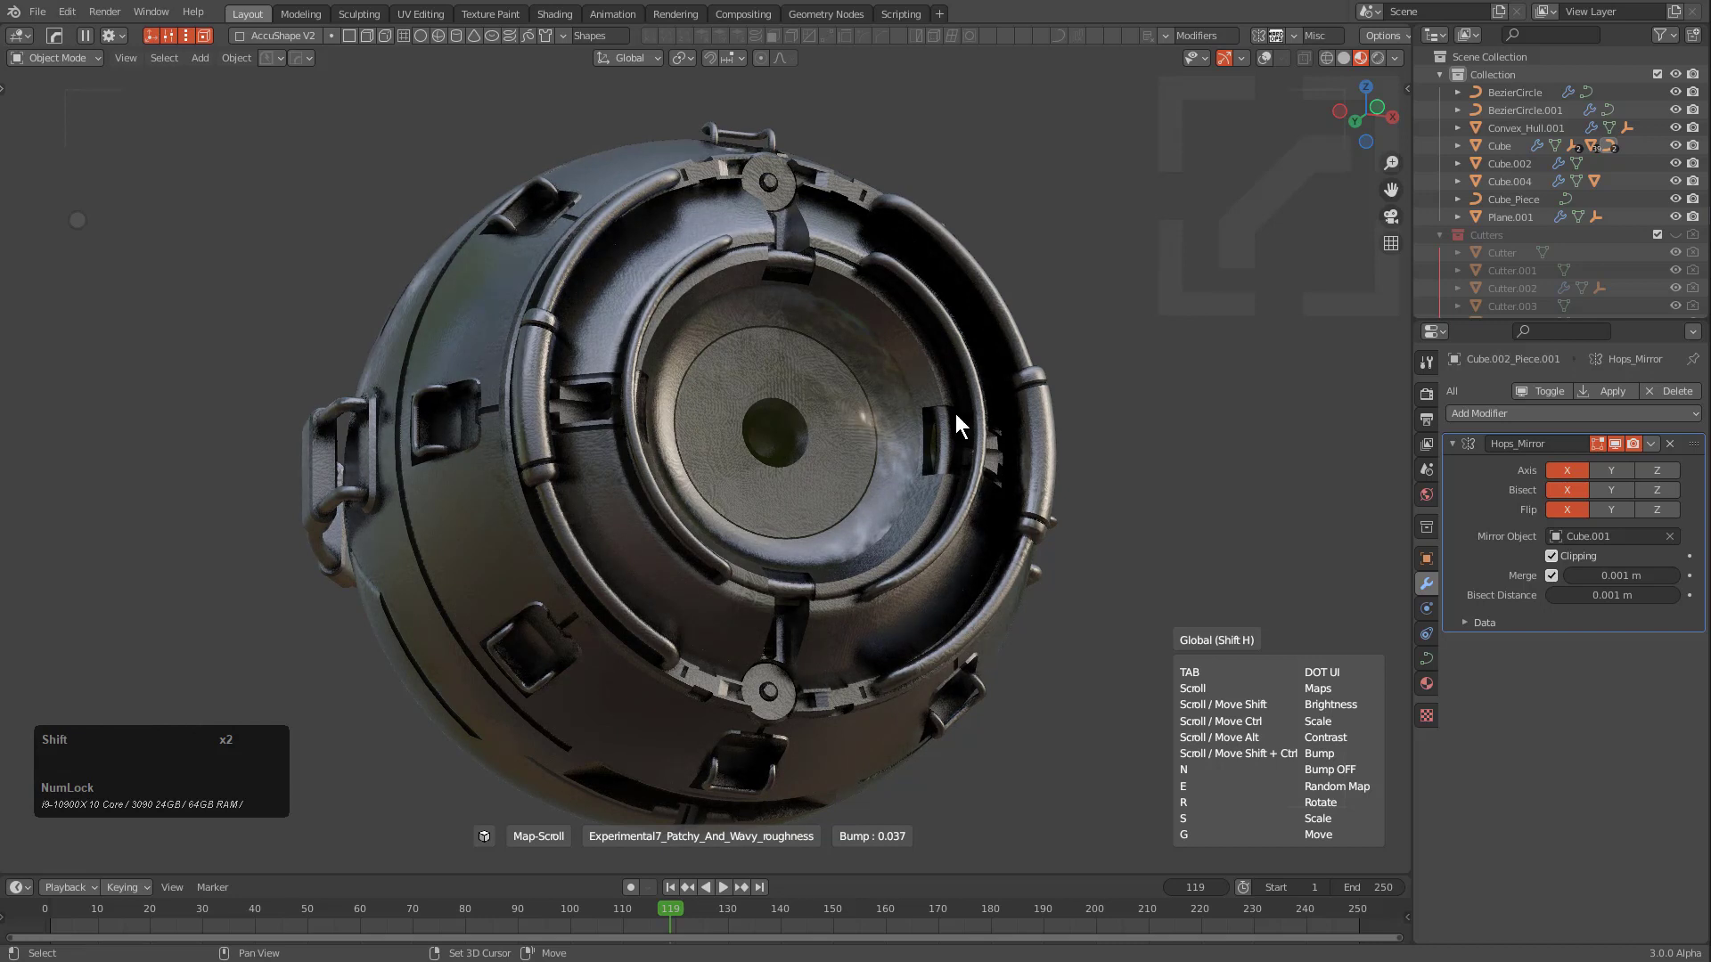
{"action": "key", "text": "alt"}
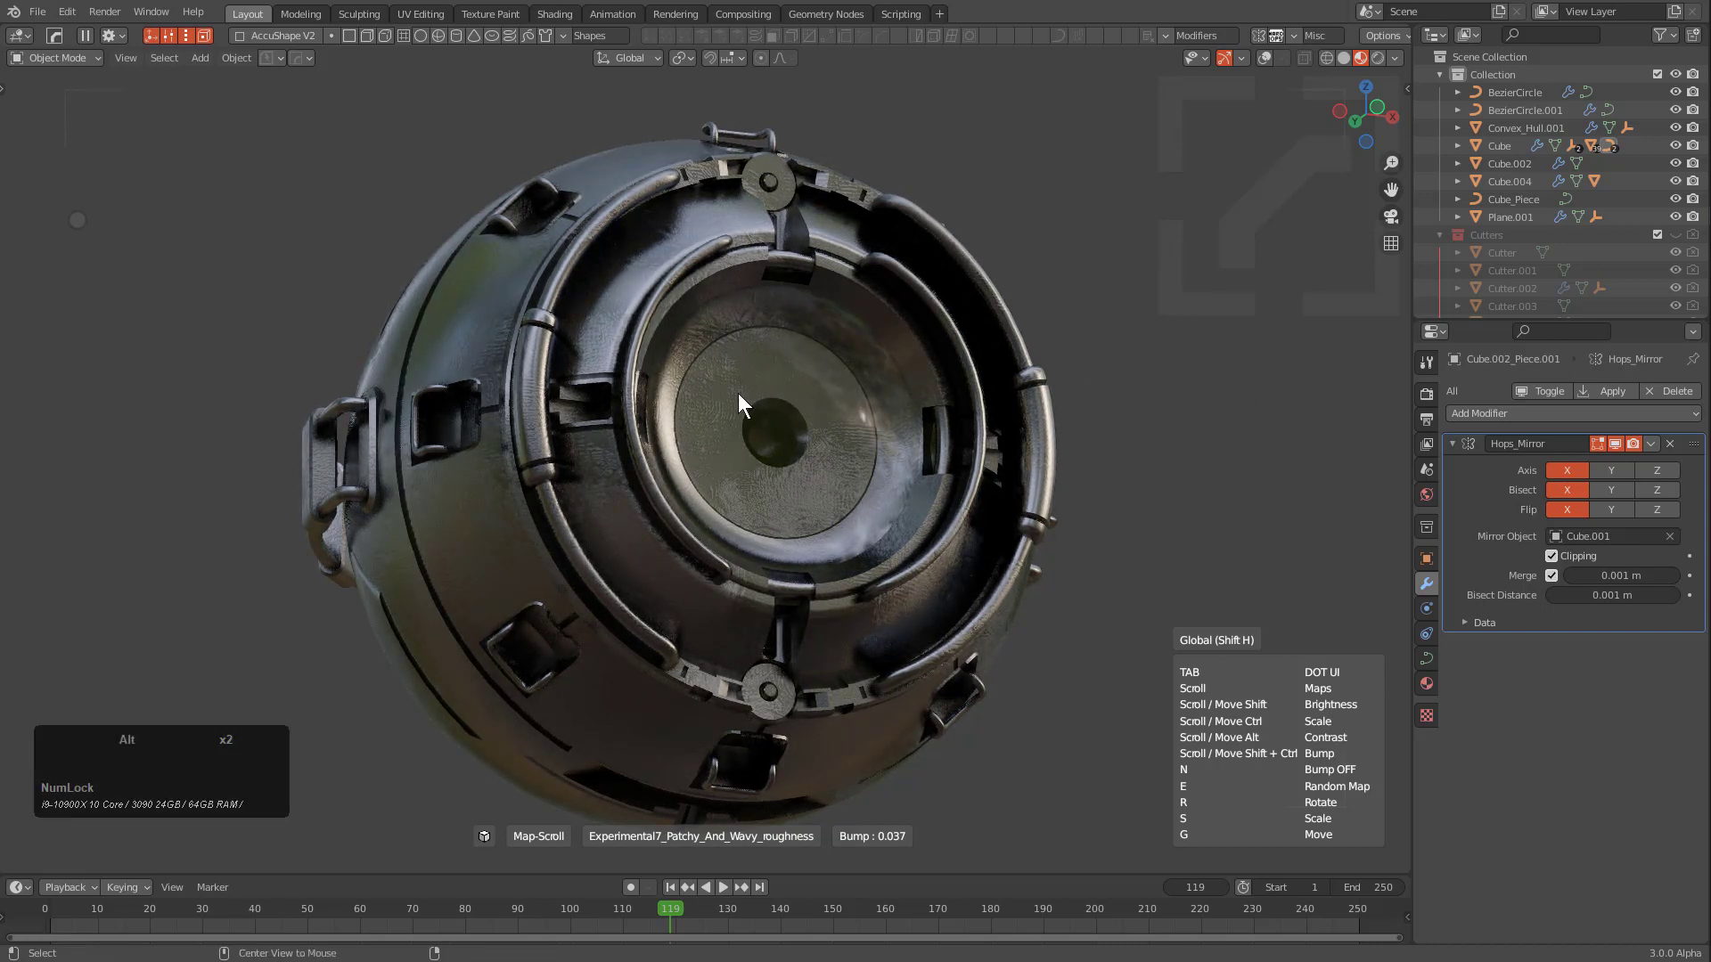
{"action": "right_click", "coordinate": [298, 342]}
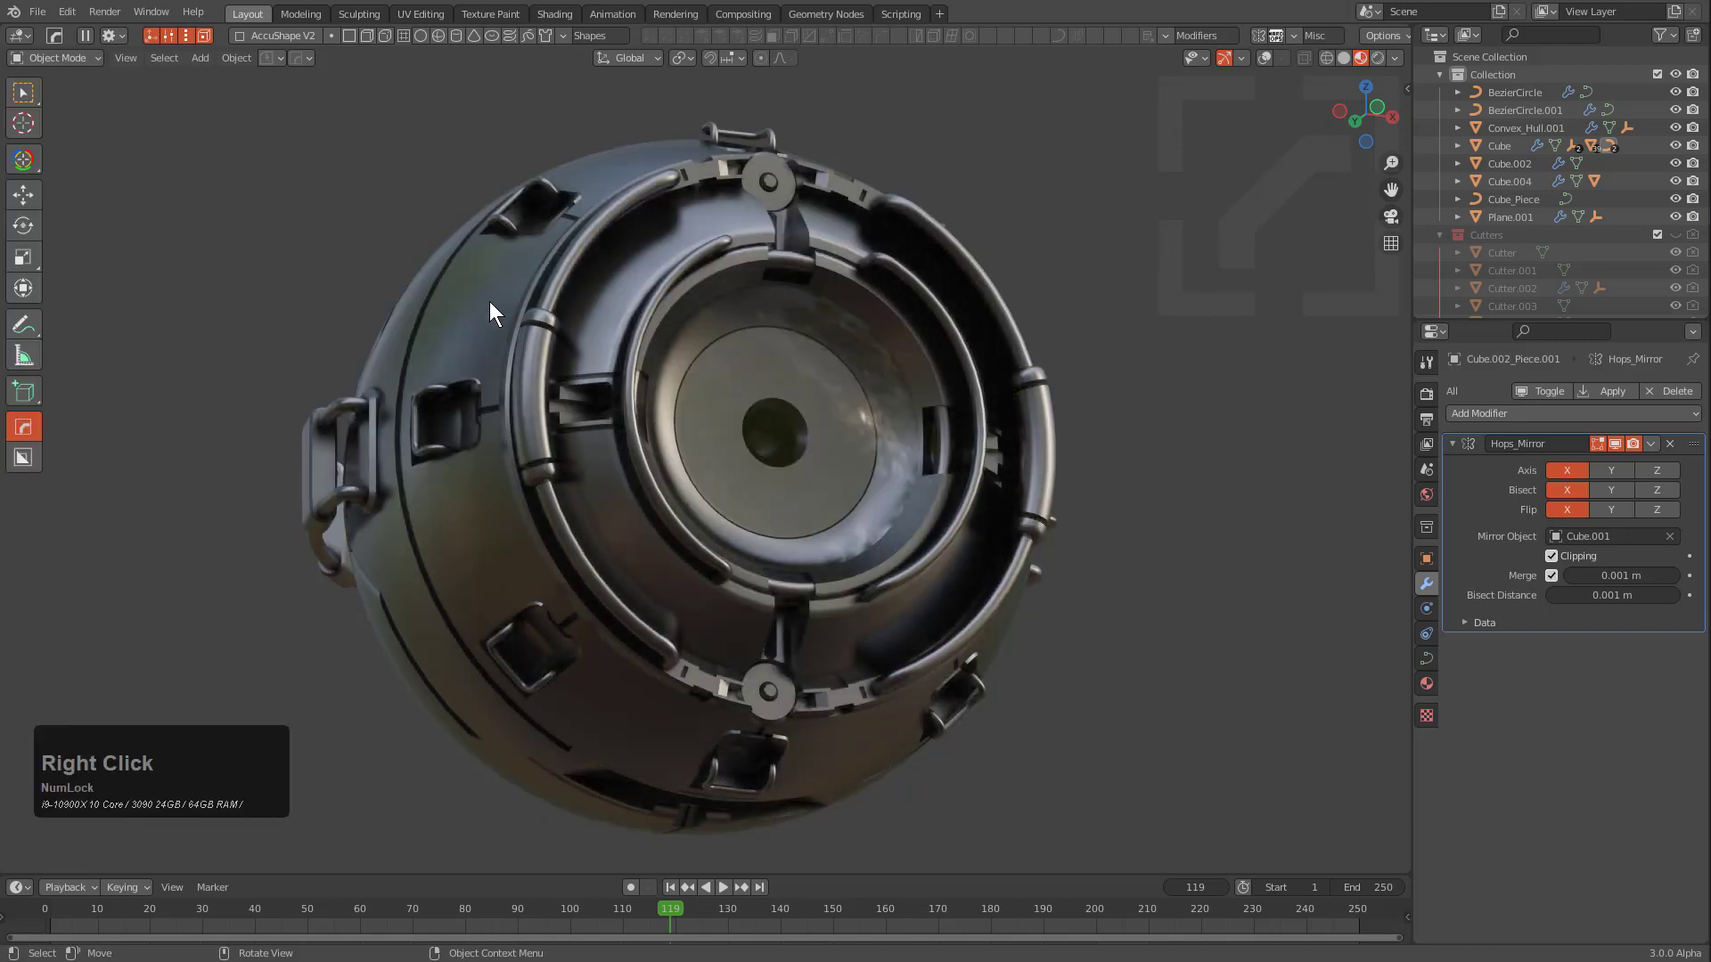
Select the outer shell piece Slice.001 and use Material Scroll to cycle its blank material to a dark, glossy metallic look
{"action": "left_click", "coordinate": [491, 301]}
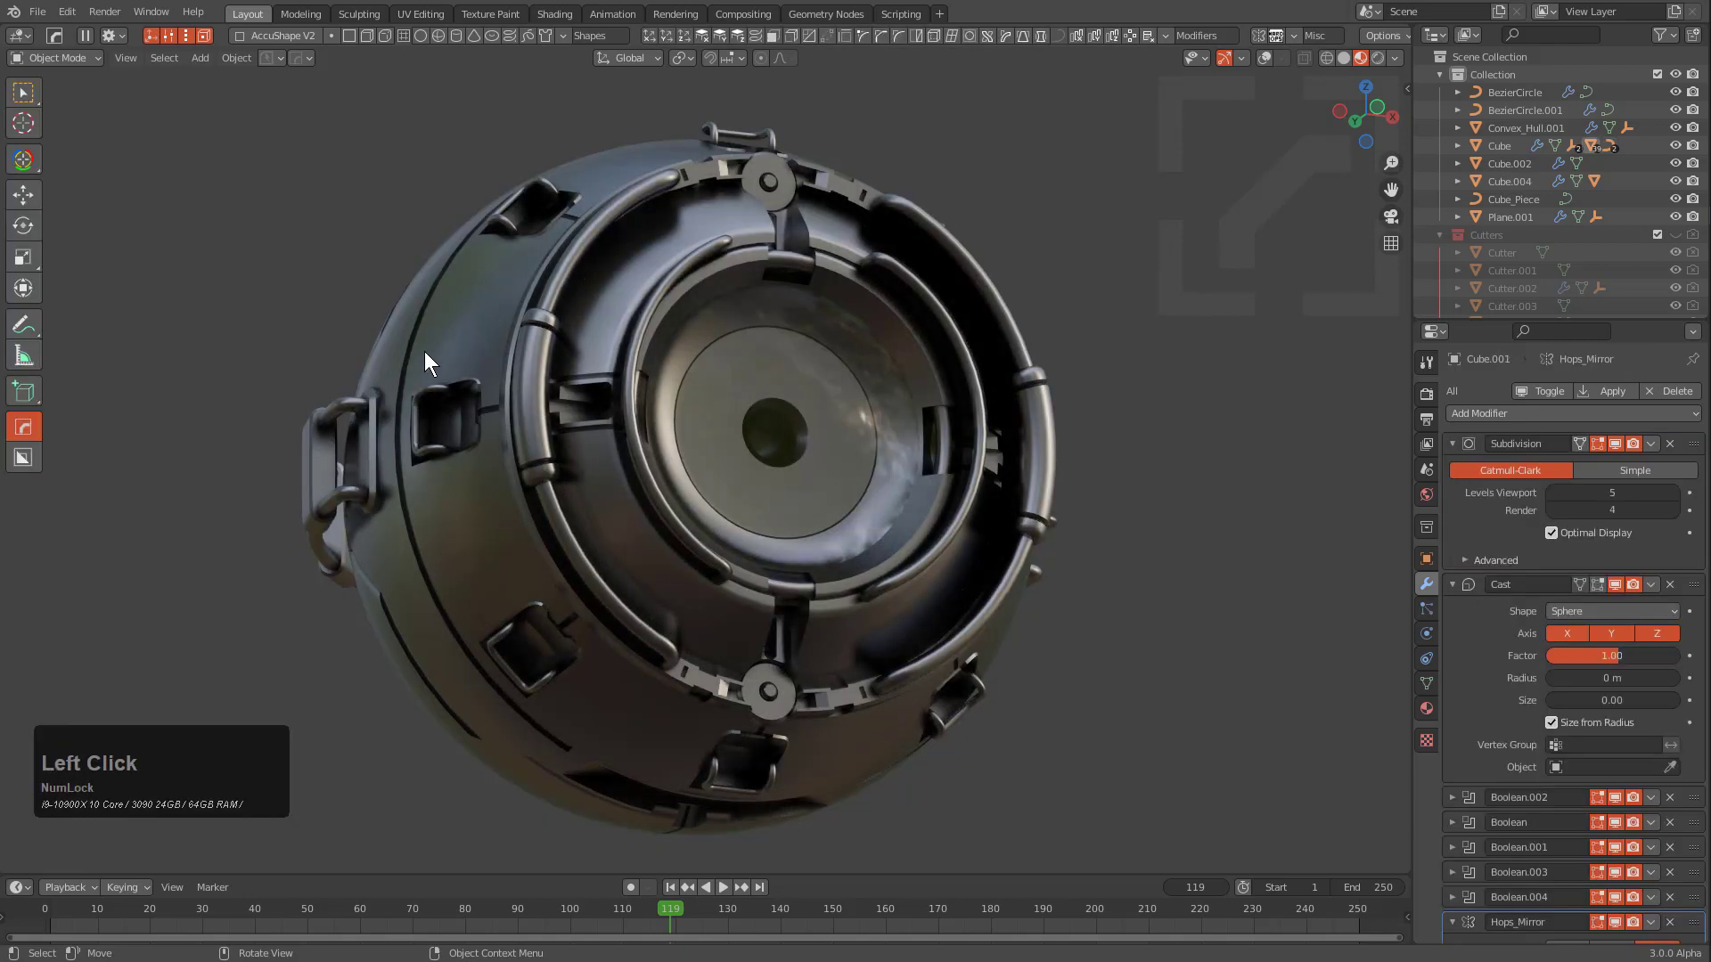
{"action": "left_click", "coordinate": [502, 305]}
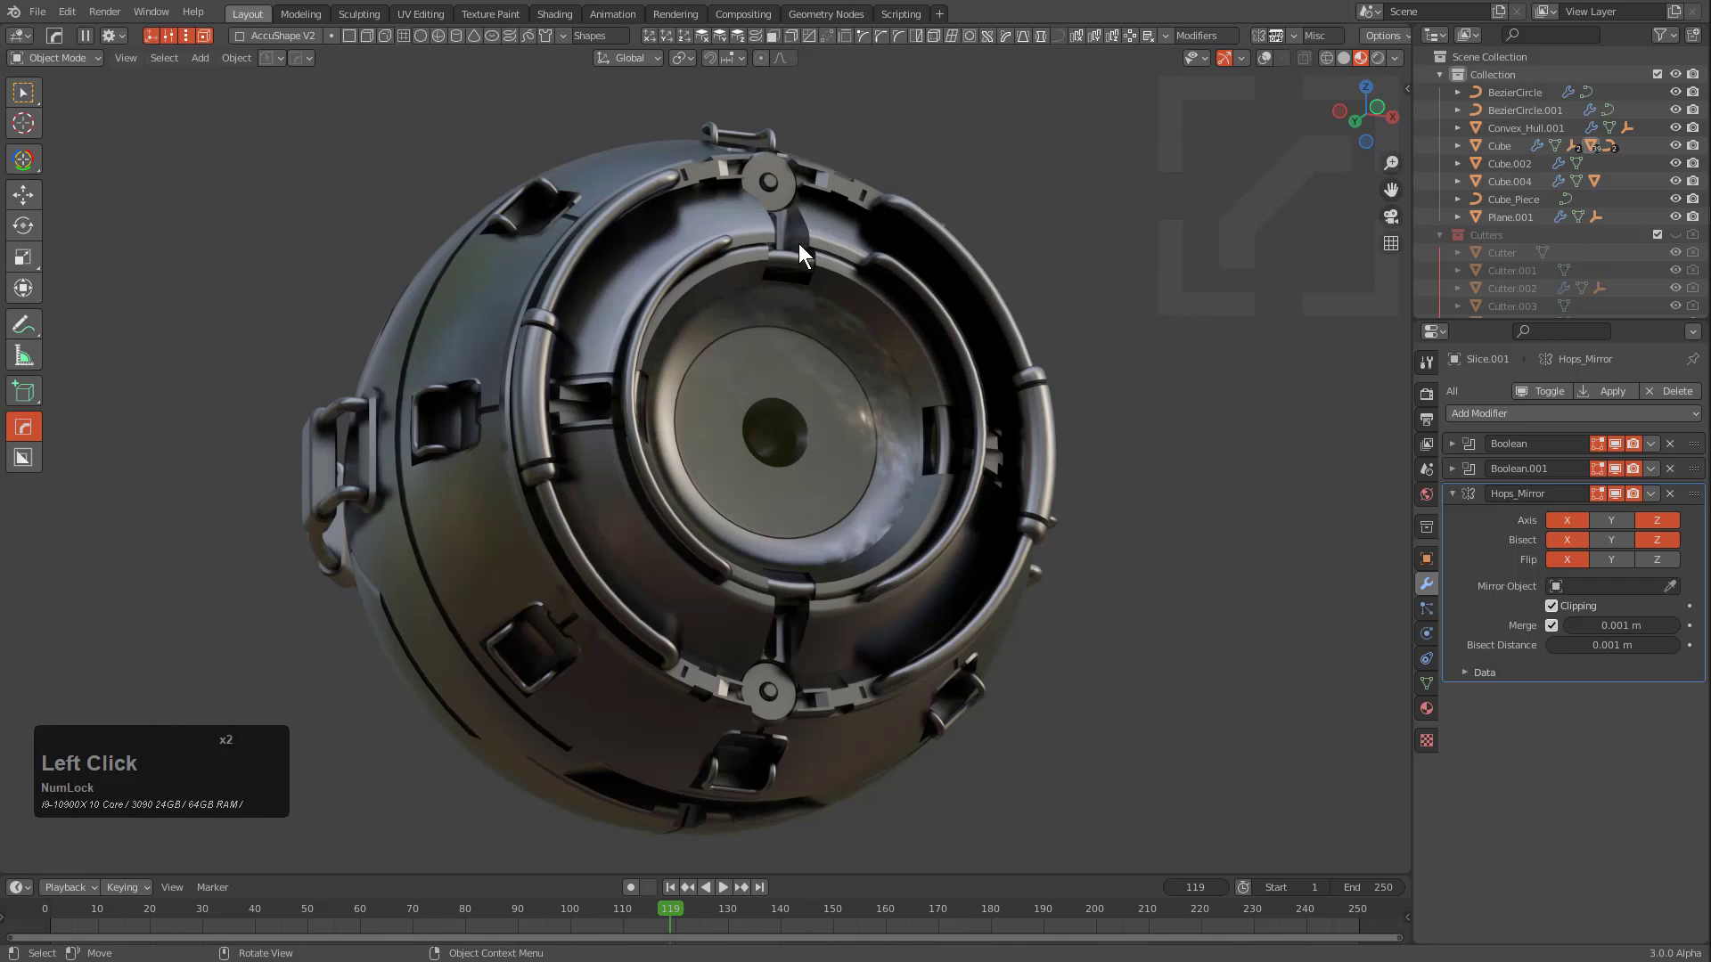
{"action": "key", "text": "shift+m"}
{"action": "left_click", "coordinate": [446, 280]}
{"action": "scroll", "coordinate": [448, 280], "scroll_direction": "up", "scroll_amount": 6}
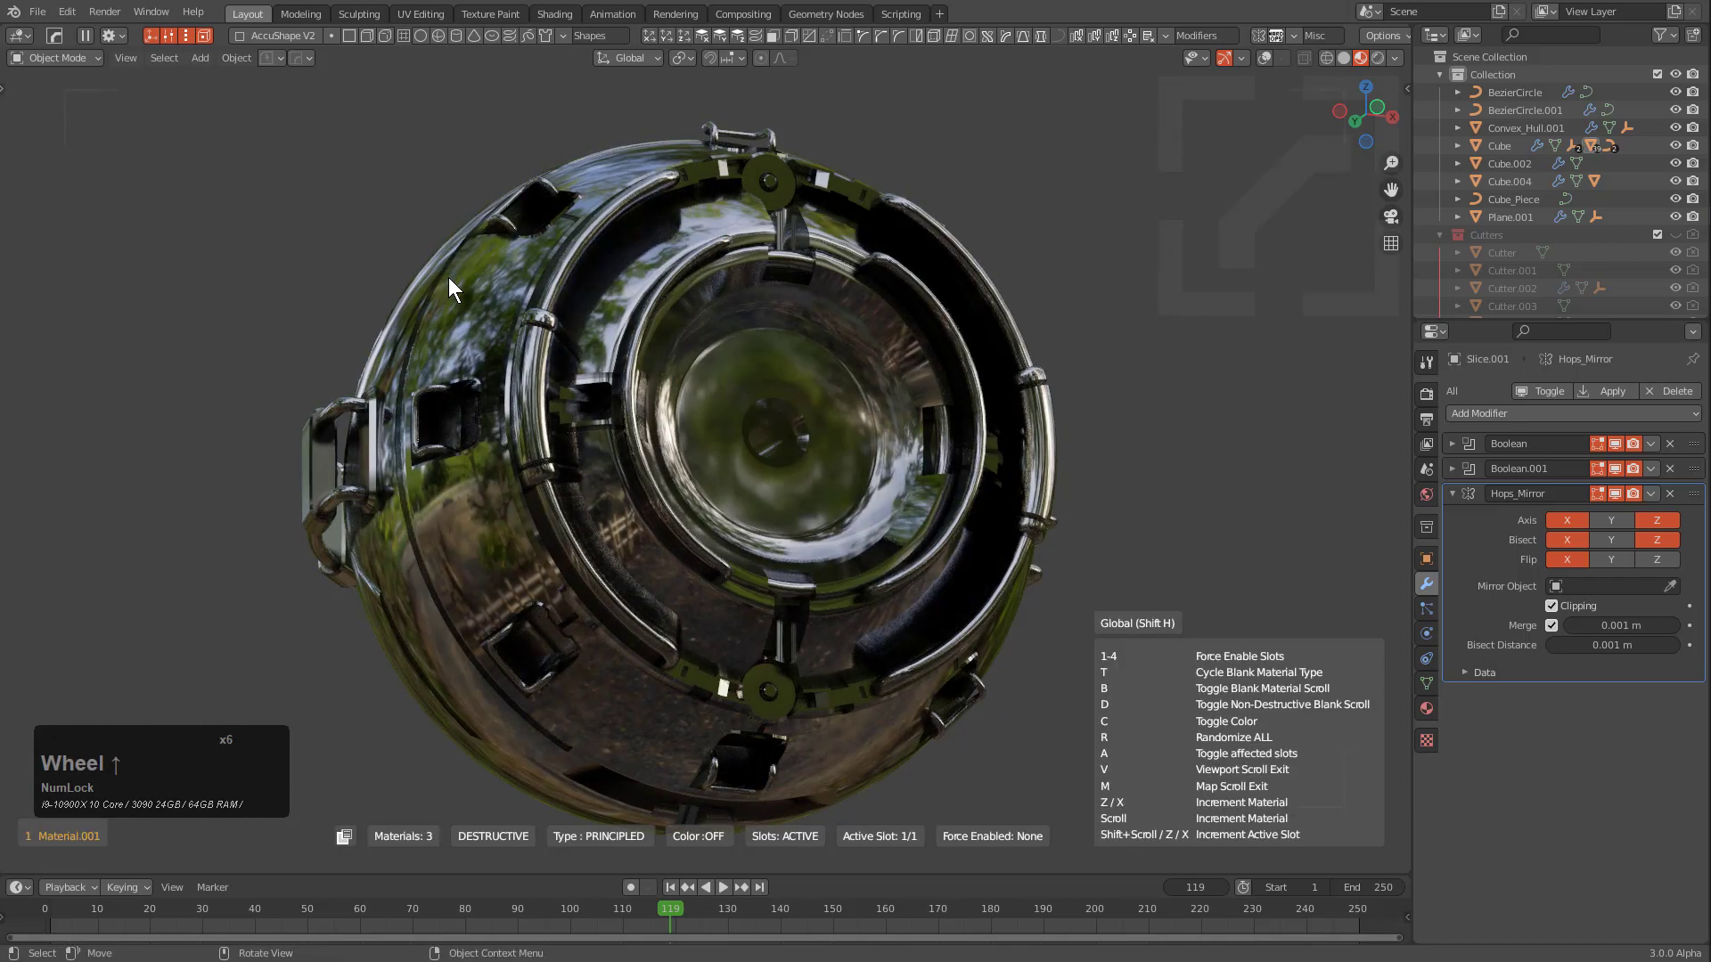
{"action": "scroll", "coordinate": [448, 280], "scroll_direction": "up", "scroll_amount": 1}
{"action": "scroll", "coordinate": [447, 279], "scroll_direction": "up", "scroll_amount": 3}
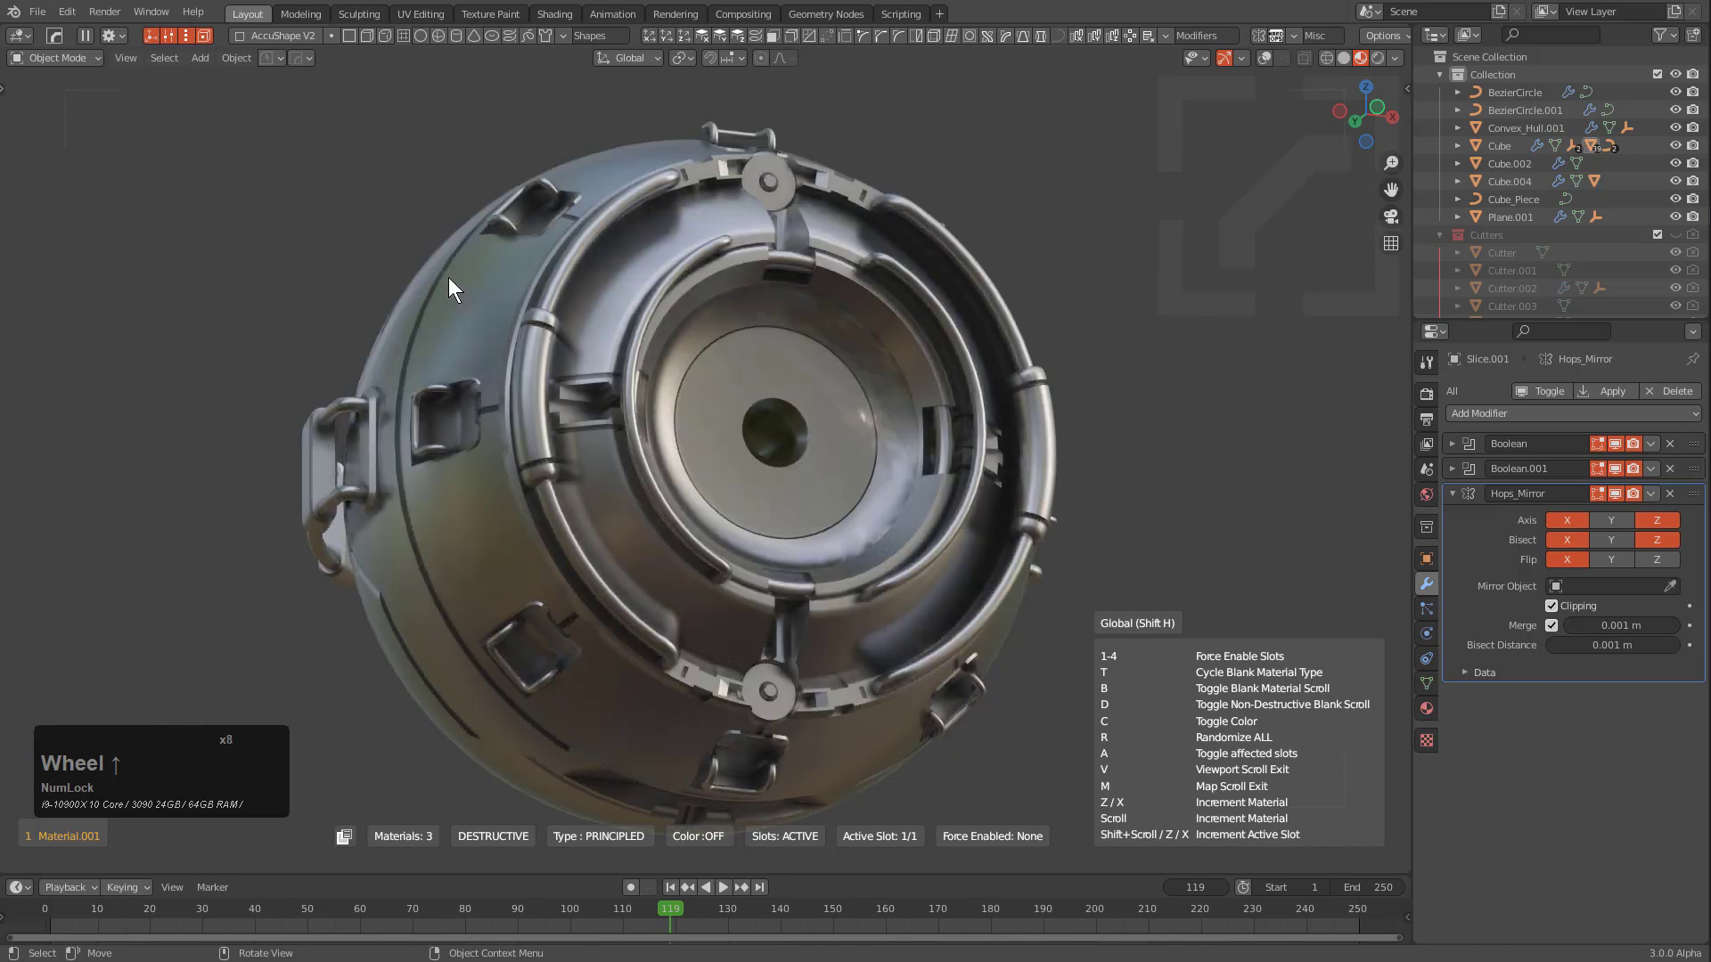
{"action": "scroll", "coordinate": [450, 273], "scroll_direction": "up", "scroll_amount": 3}
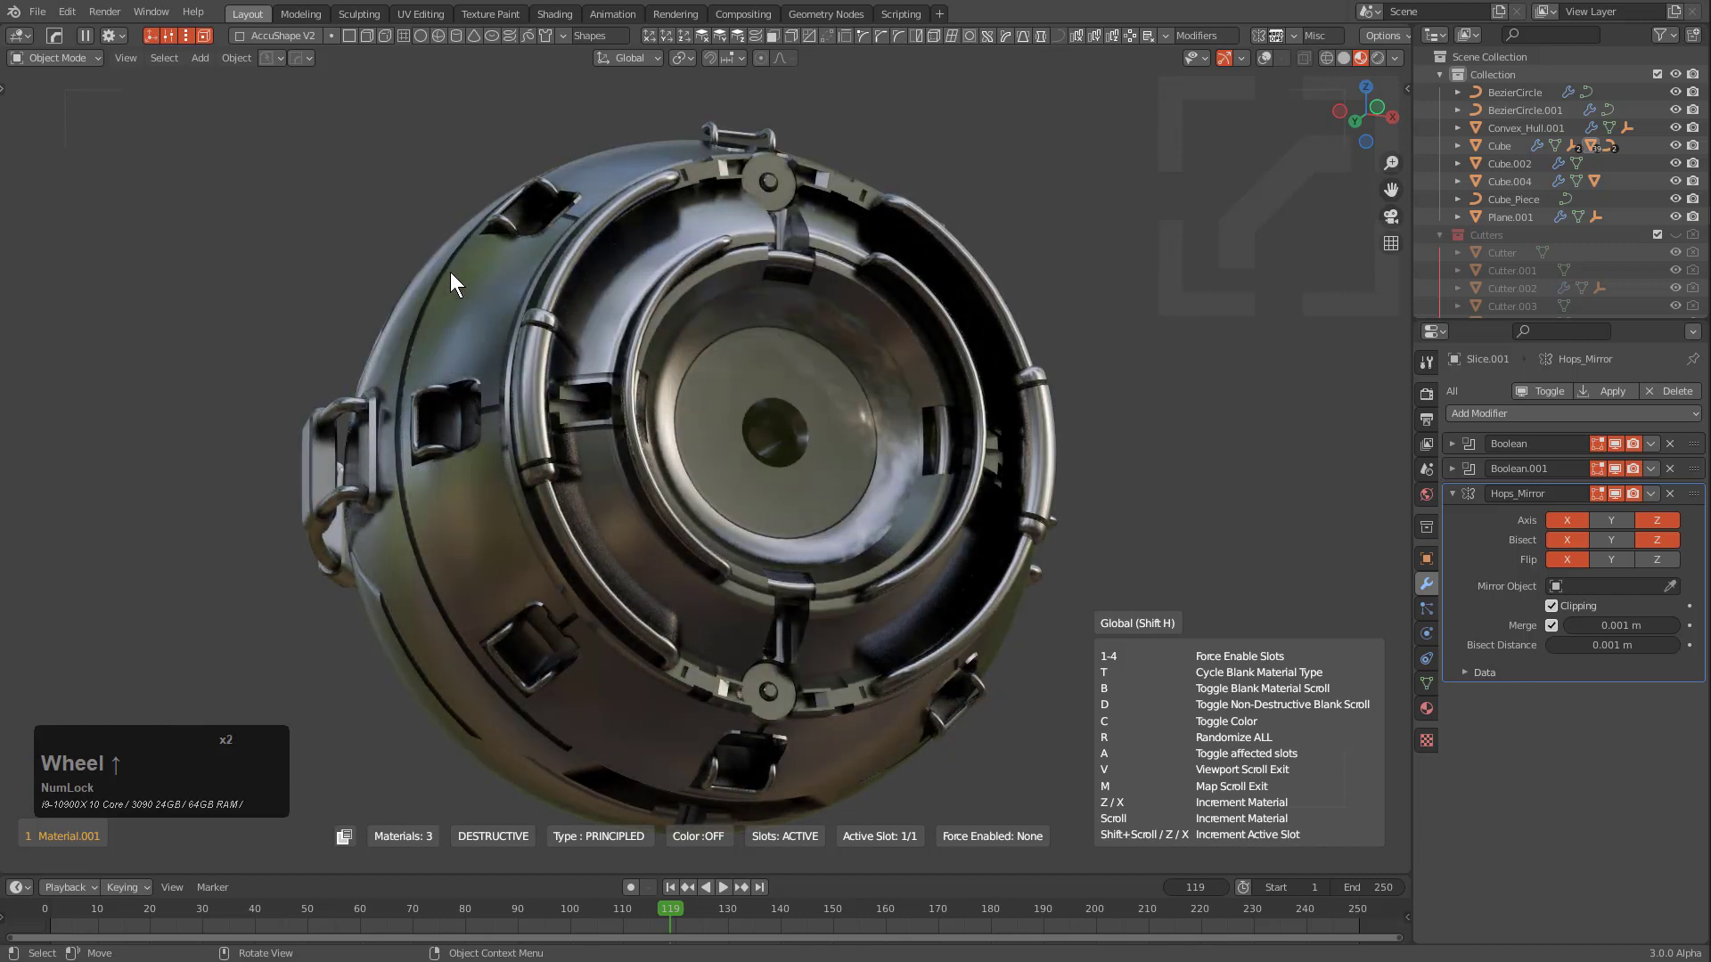
{"action": "scroll", "coordinate": [450, 271], "scroll_direction": "up", "scroll_amount": 3}
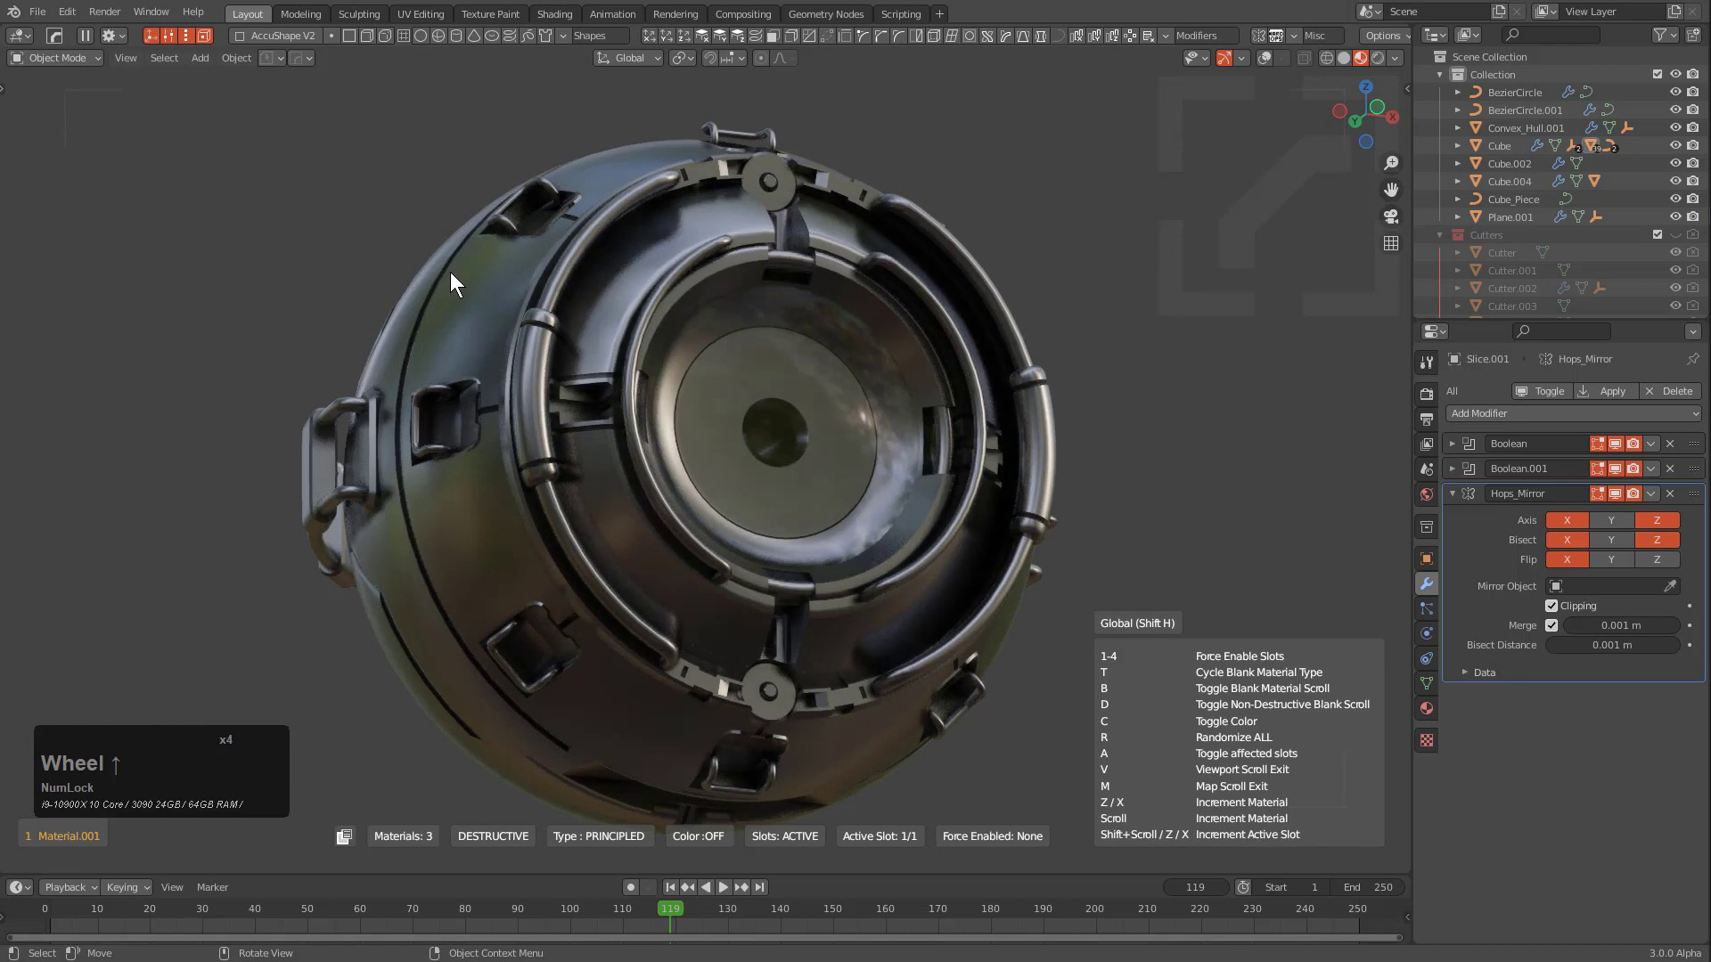
{"action": "scroll", "coordinate": [450, 270], "scroll_direction": "up", "scroll_amount": 2}
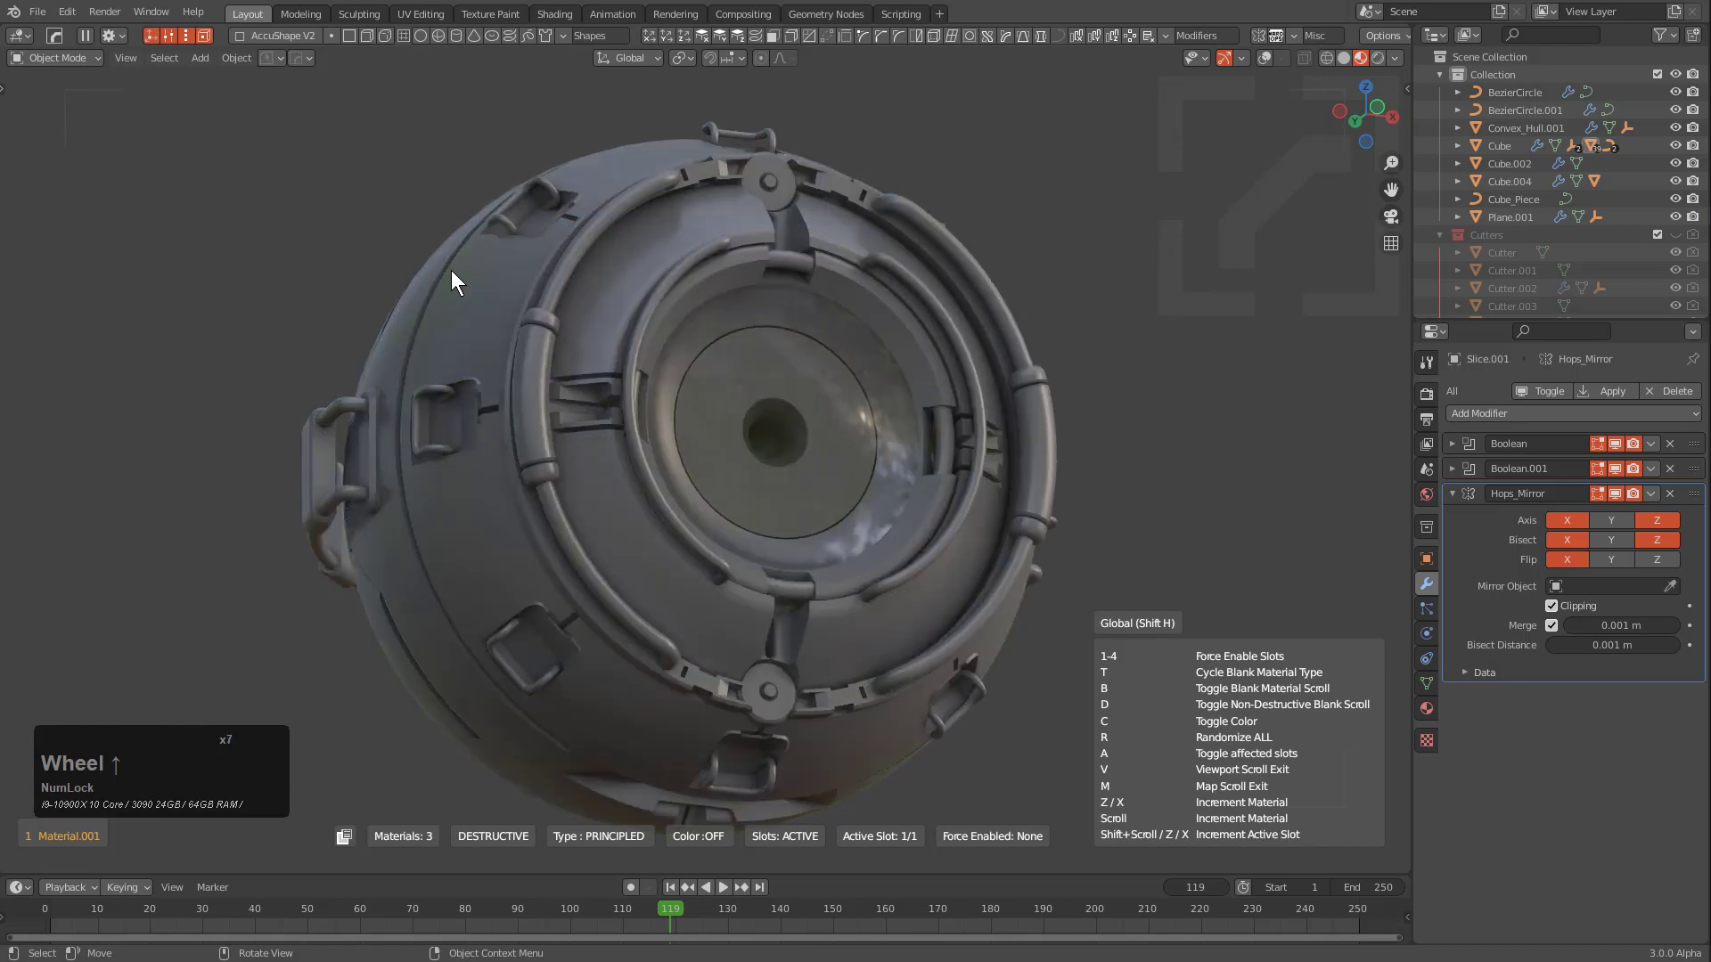
{"action": "scroll", "coordinate": [451, 283], "scroll_direction": "down", "scroll_amount": 2}
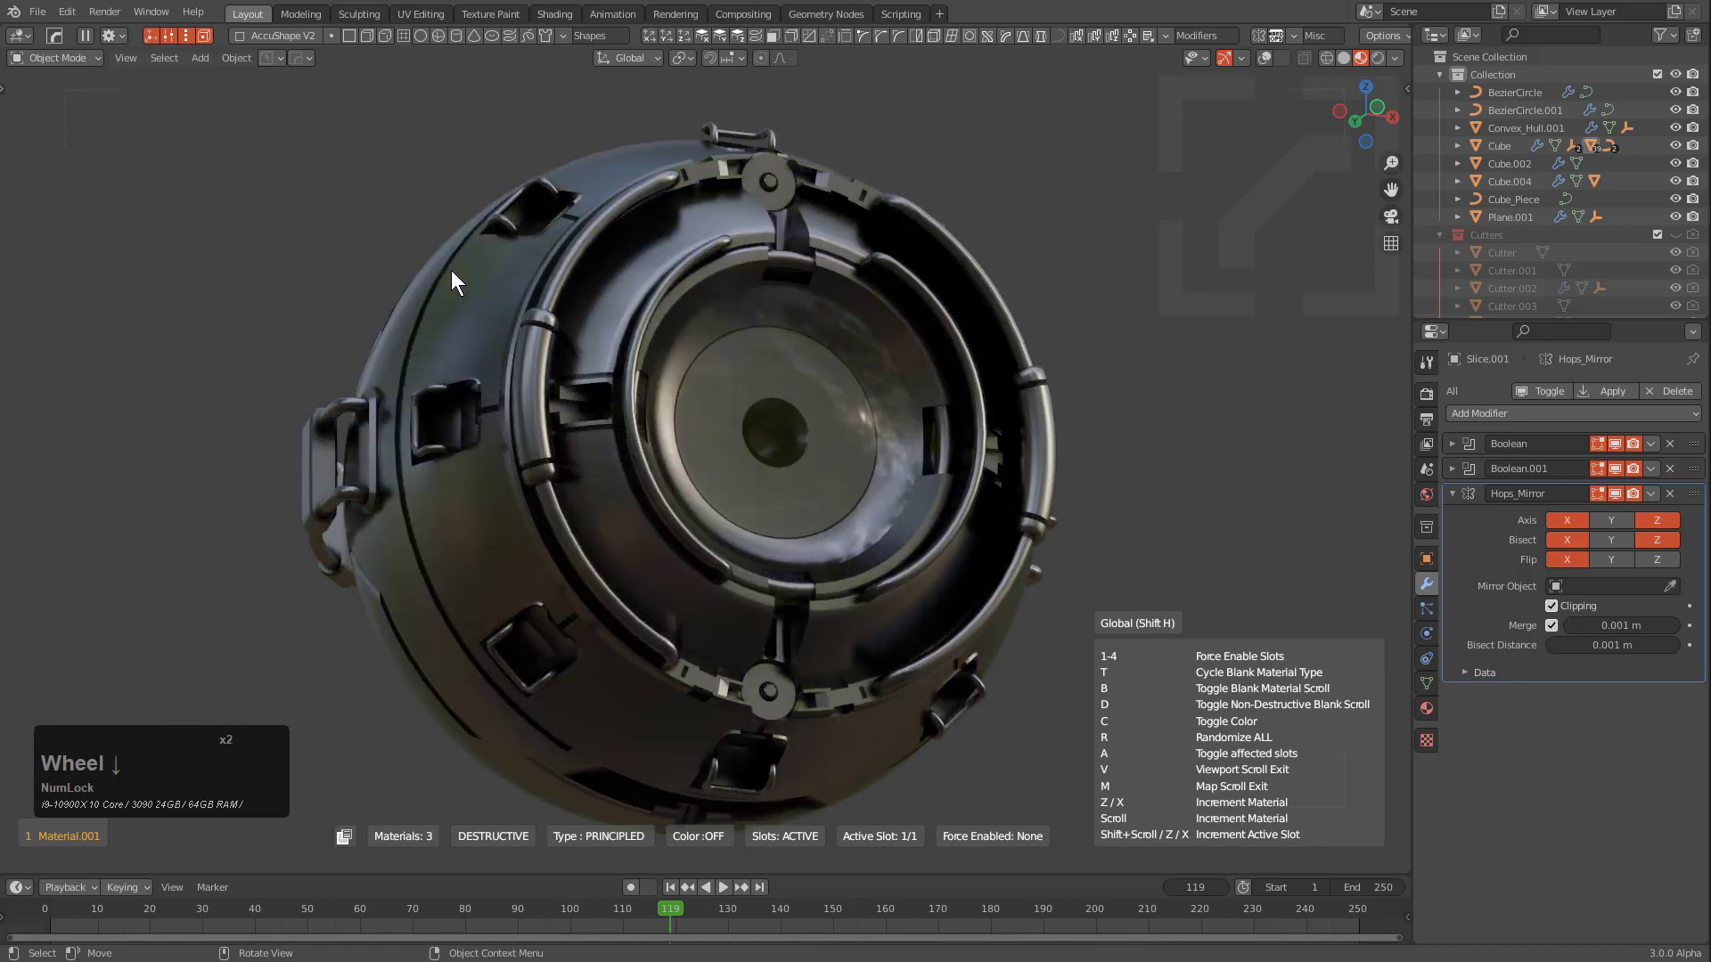
{"action": "left_click", "coordinate": [439, 298]}
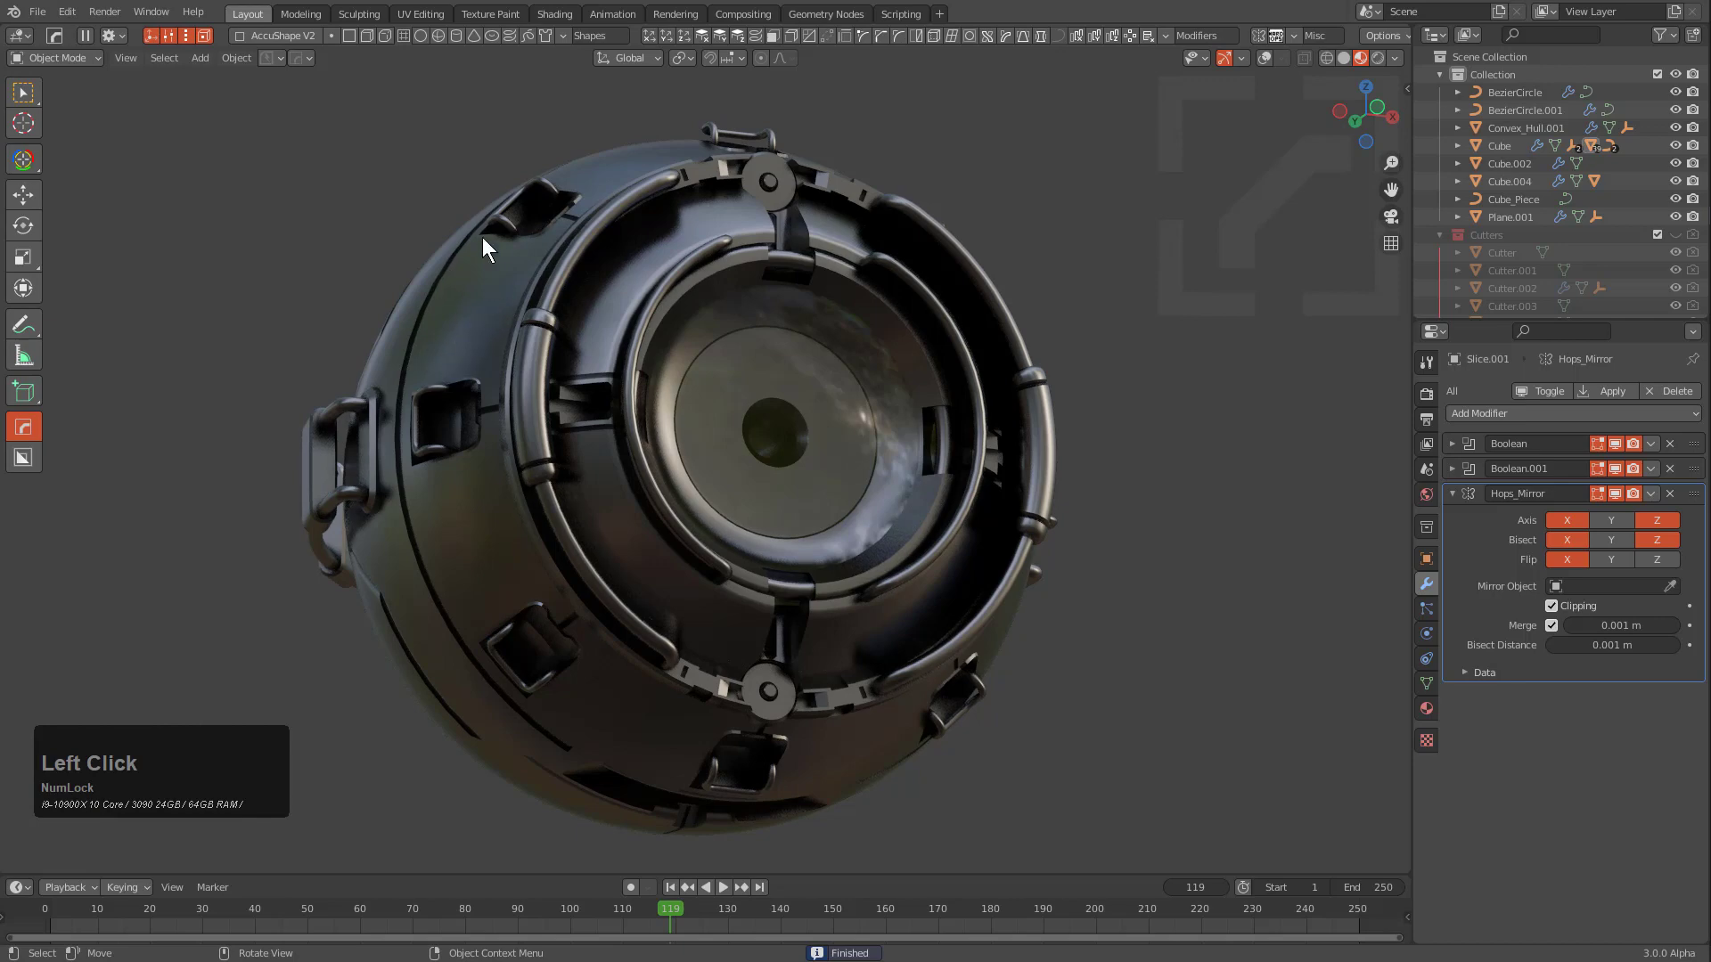
Run Map Scroll on the outer shell piece and cycle to the Scratches6 (Isolated)_Insane_Amount_Of_Scratches_roughness map
{"action": "key", "text": "m"}
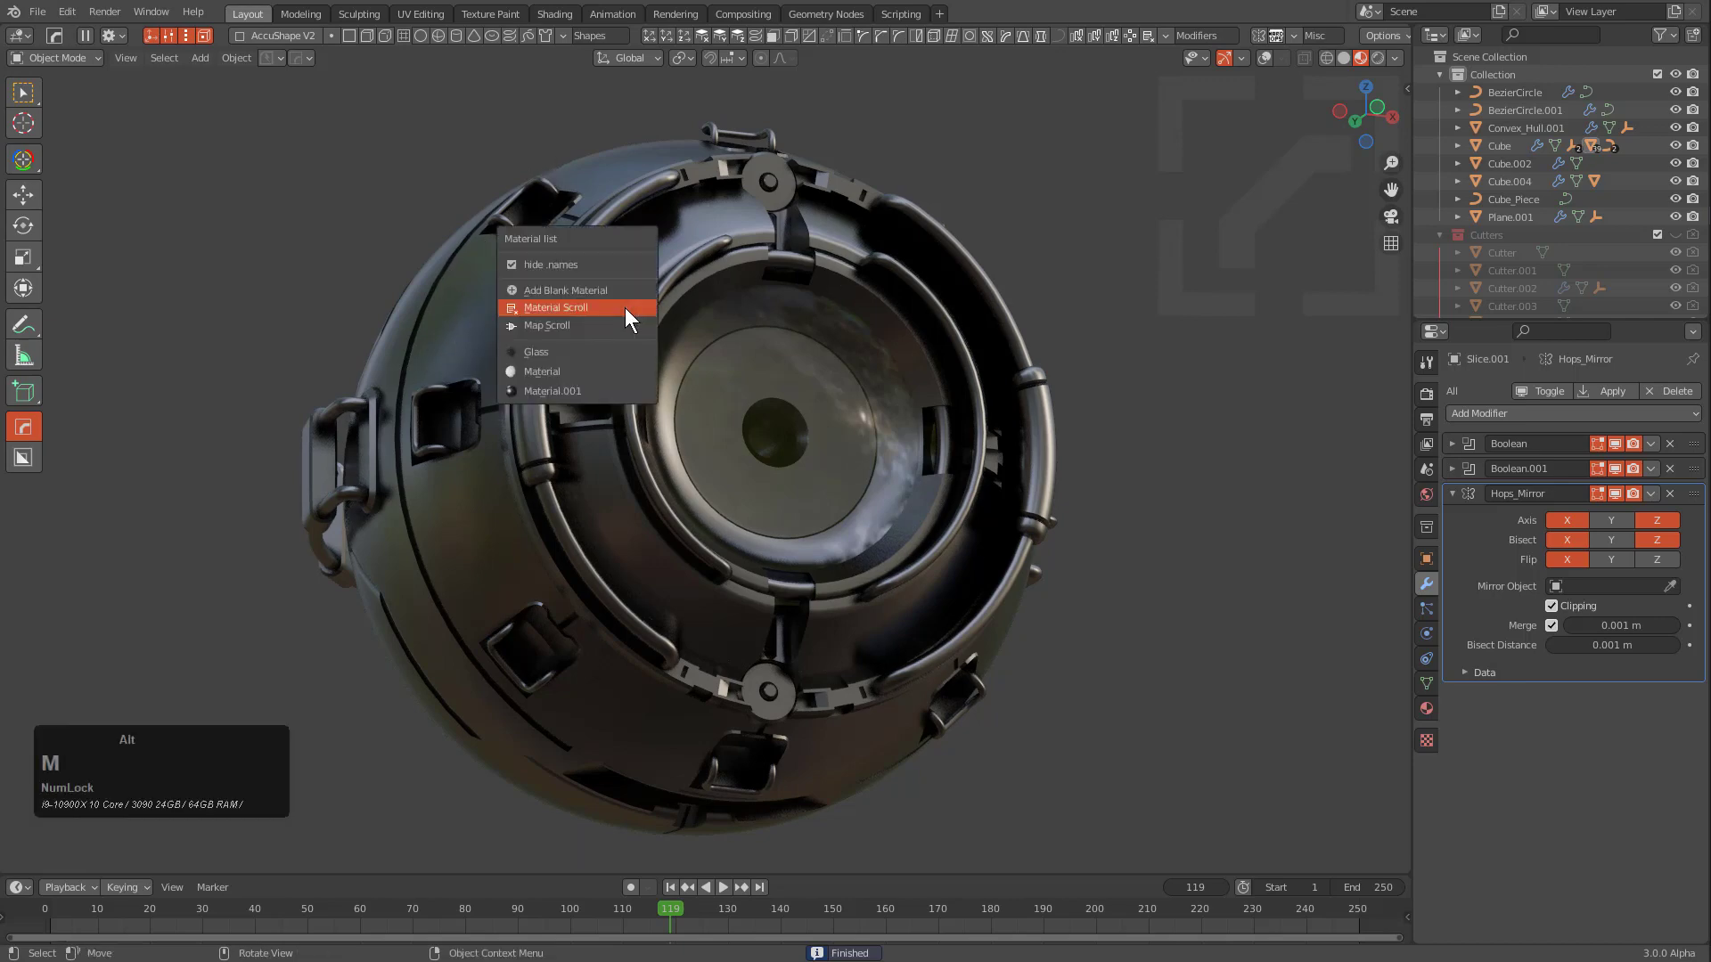
{"action": "left_click", "coordinate": [573, 327]}
{"action": "scroll", "coordinate": [586, 326], "scroll_direction": "up", "scroll_amount": 2}
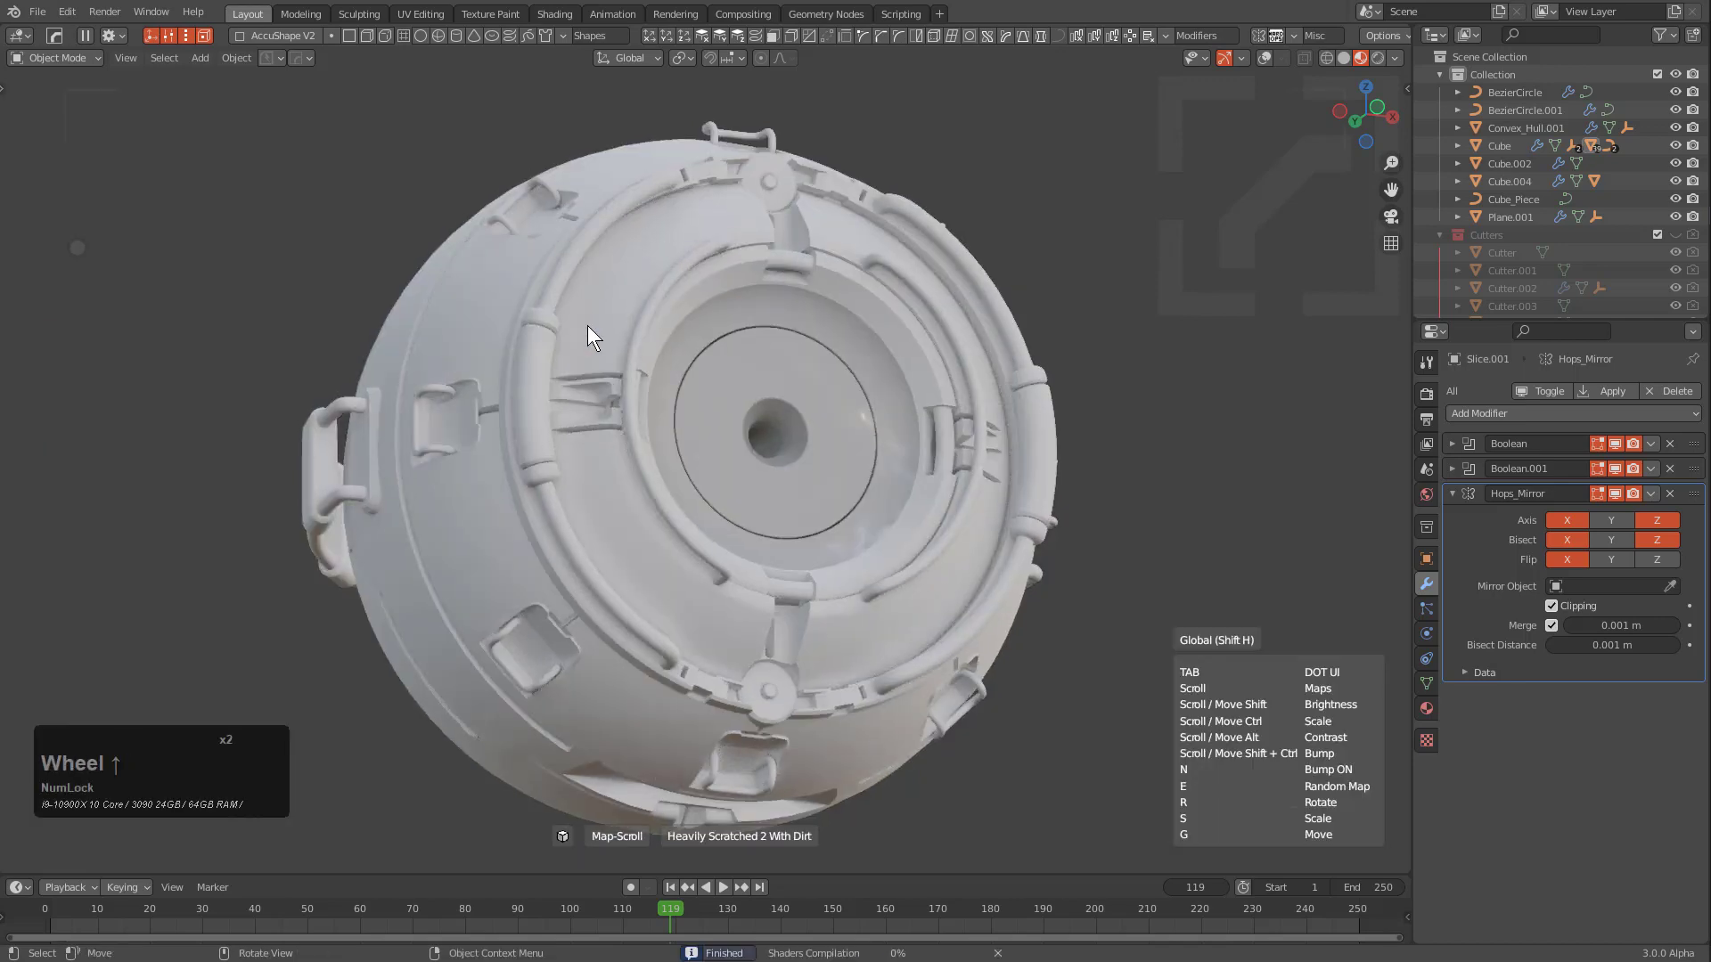
{"action": "scroll", "coordinate": [587, 325], "scroll_direction": "up", "scroll_amount": 1}
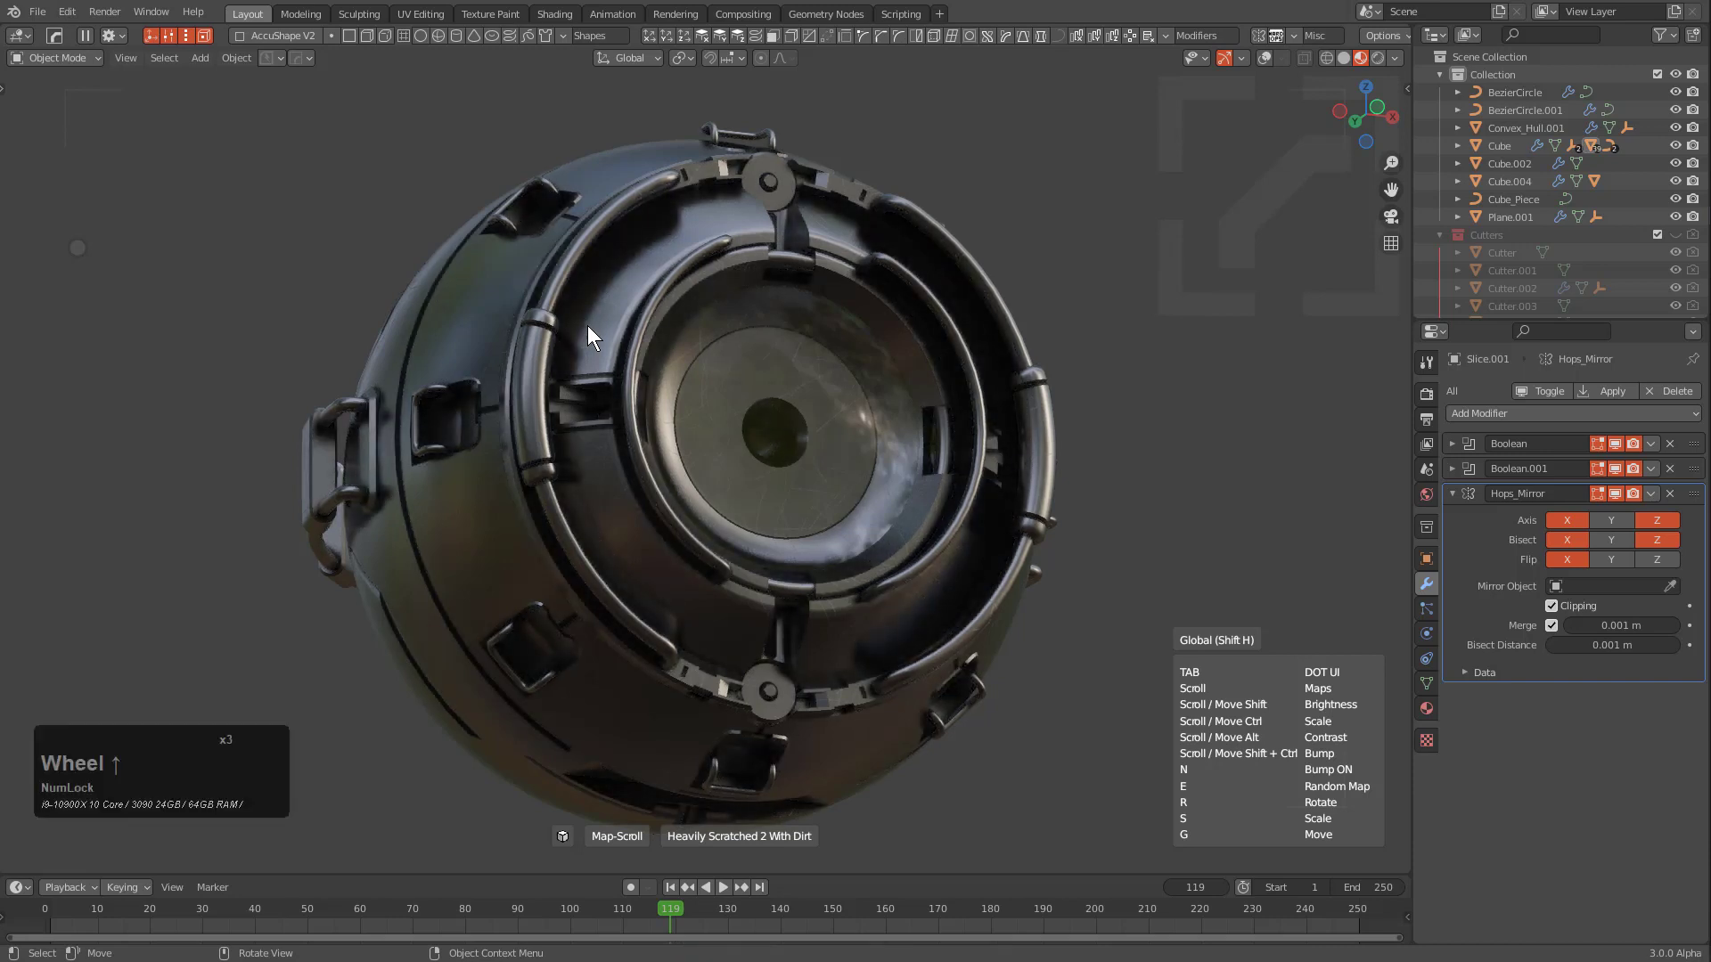
{"action": "scroll", "coordinate": [591, 323], "scroll_direction": "up", "scroll_amount": 1}
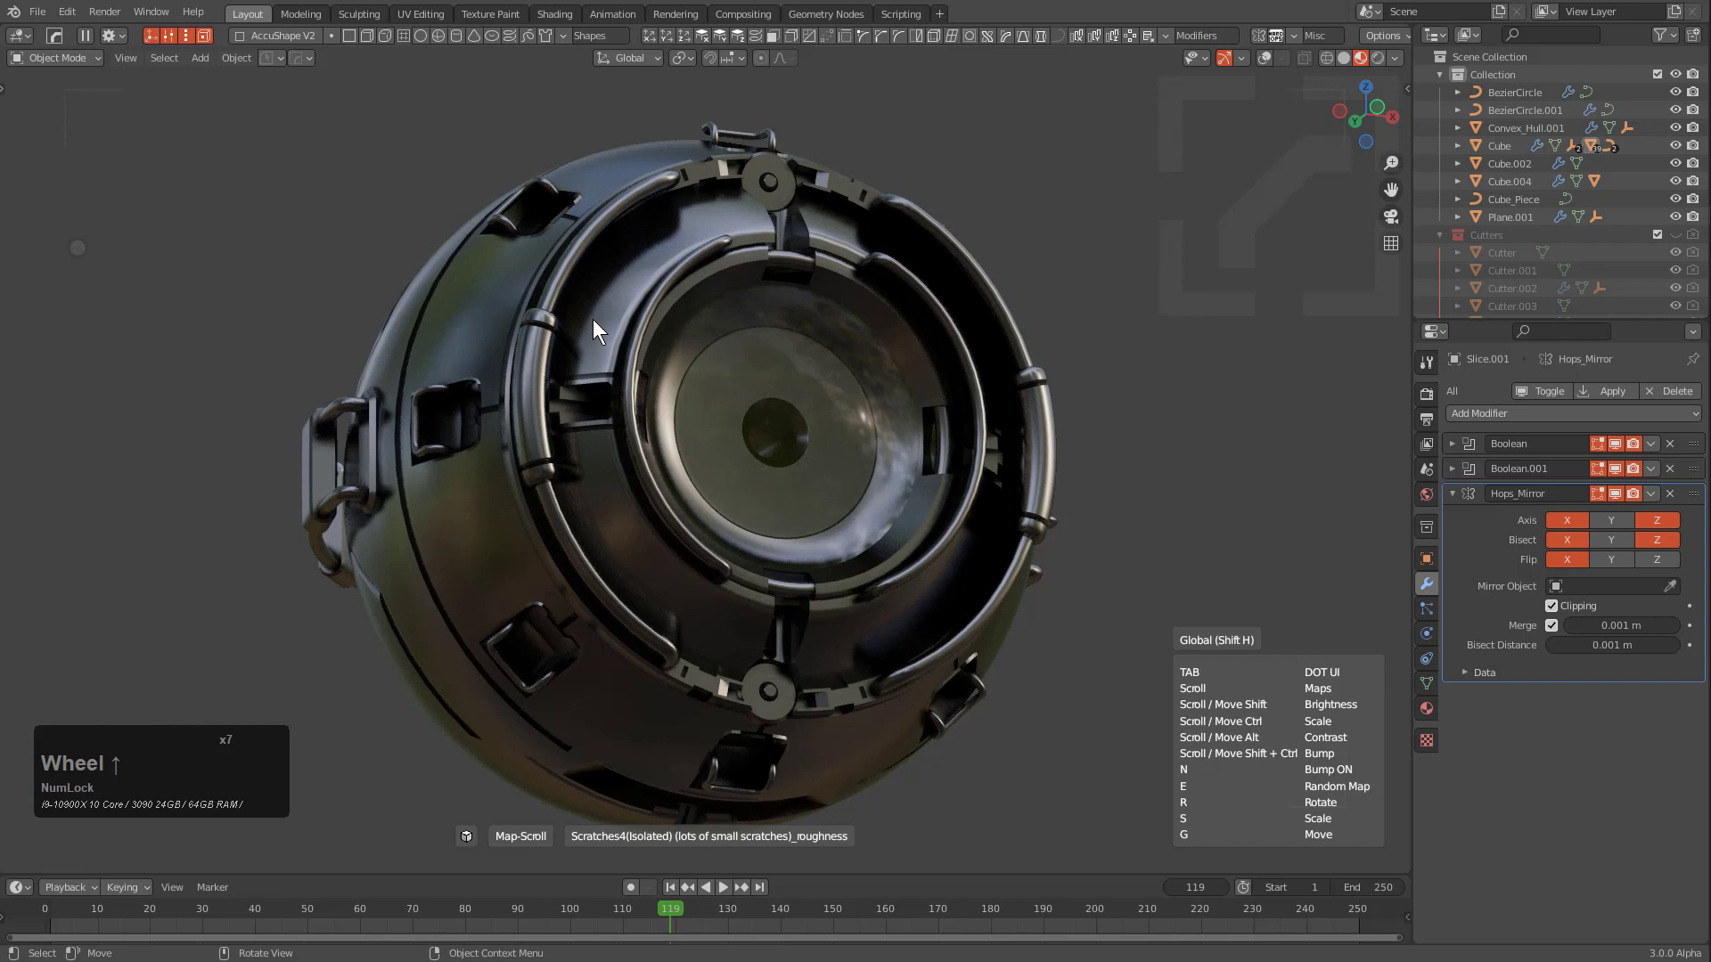
{"action": "scroll", "coordinate": [592, 319], "scroll_direction": "up", "scroll_amount": 2}
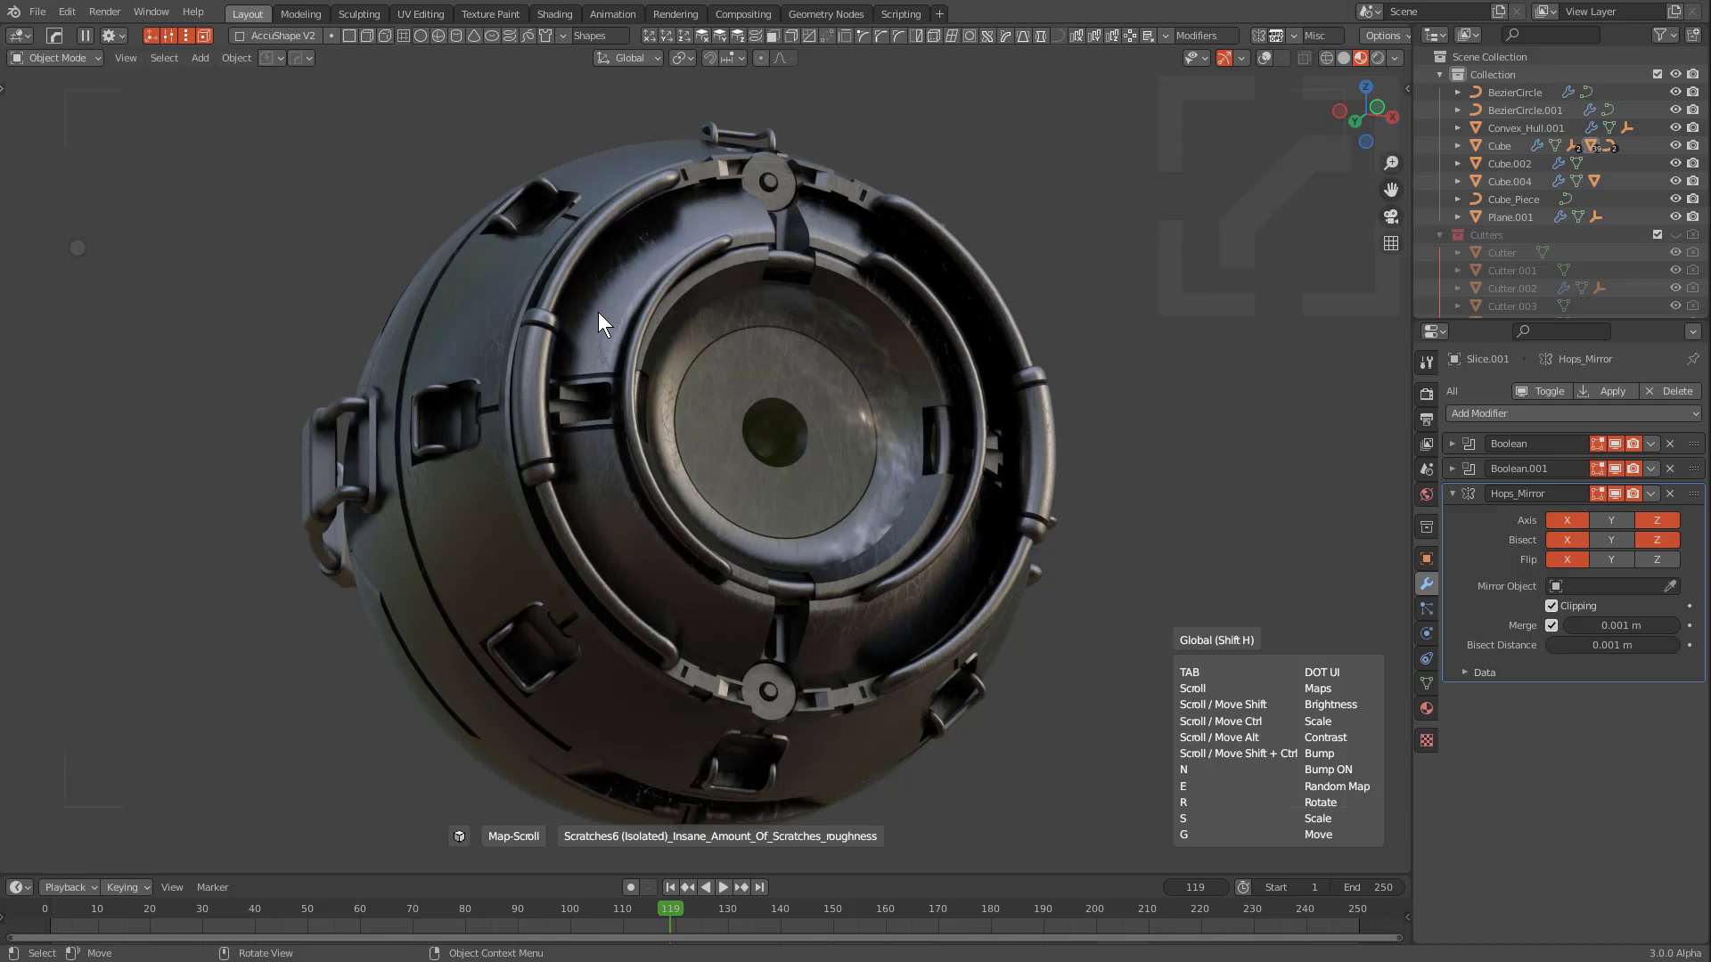
Examine Map Scroll's Dot UI, browsing the map folders, the Scratches Version 2 files and the roughness blend modes
{"action": "key", "text": "Tab"}
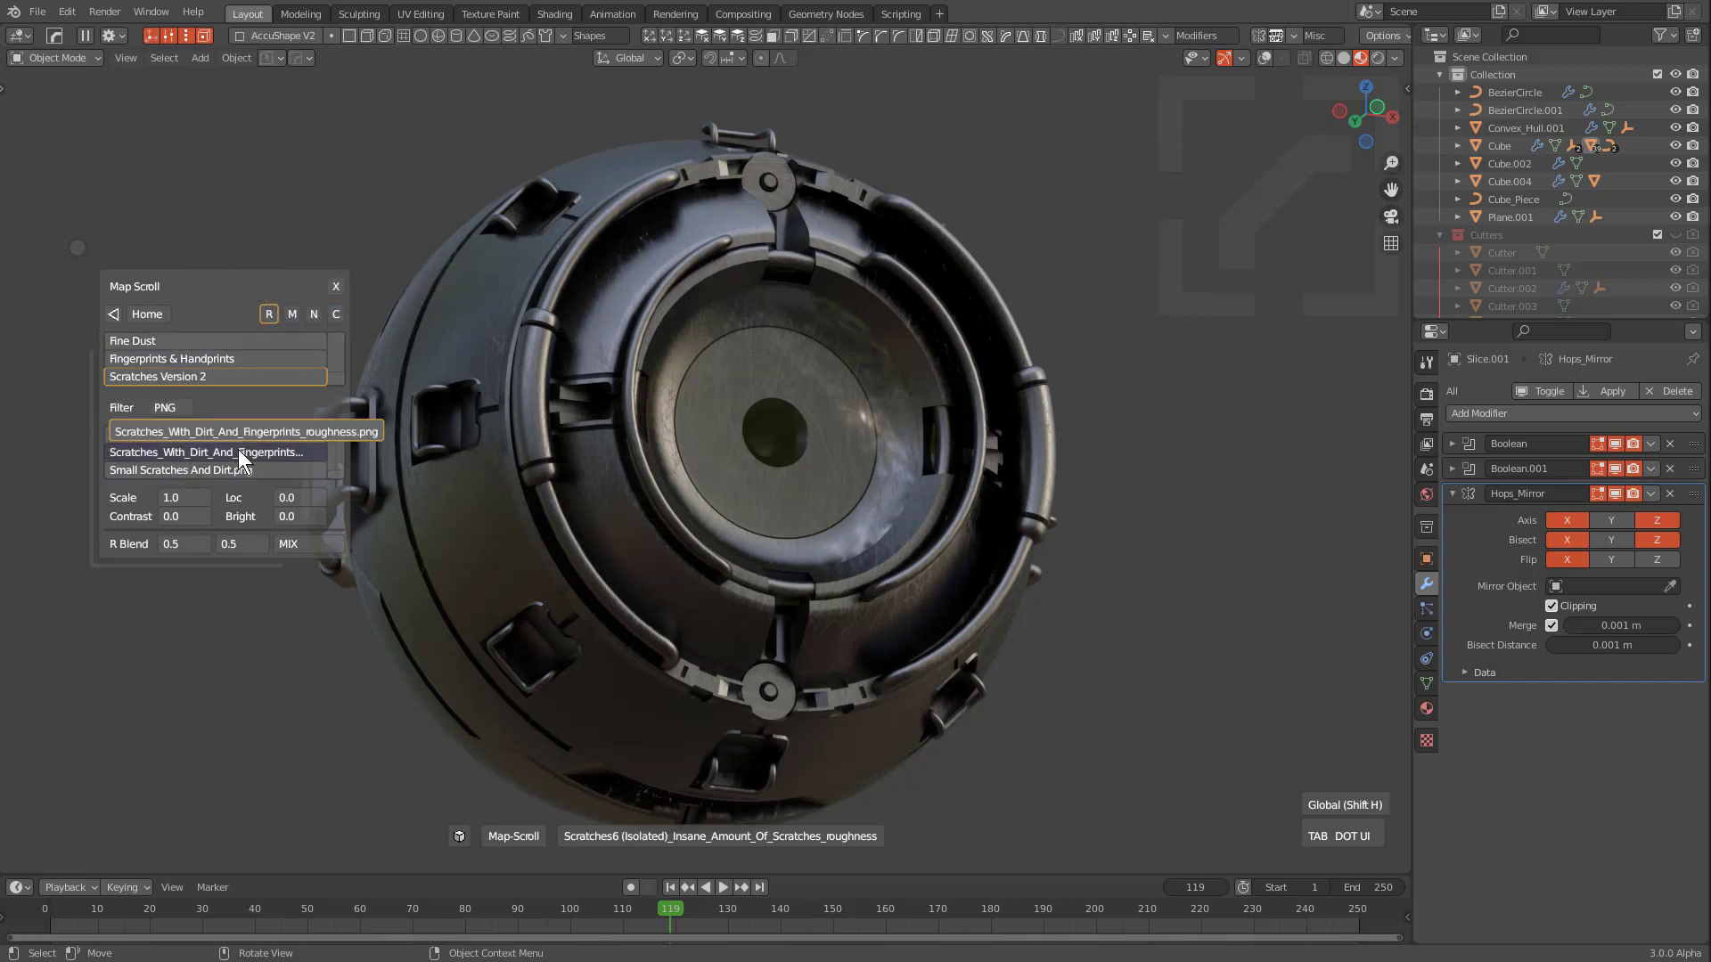
{"action": "scroll", "coordinate": [260, 465], "scroll_direction": "up", "scroll_amount": 4}
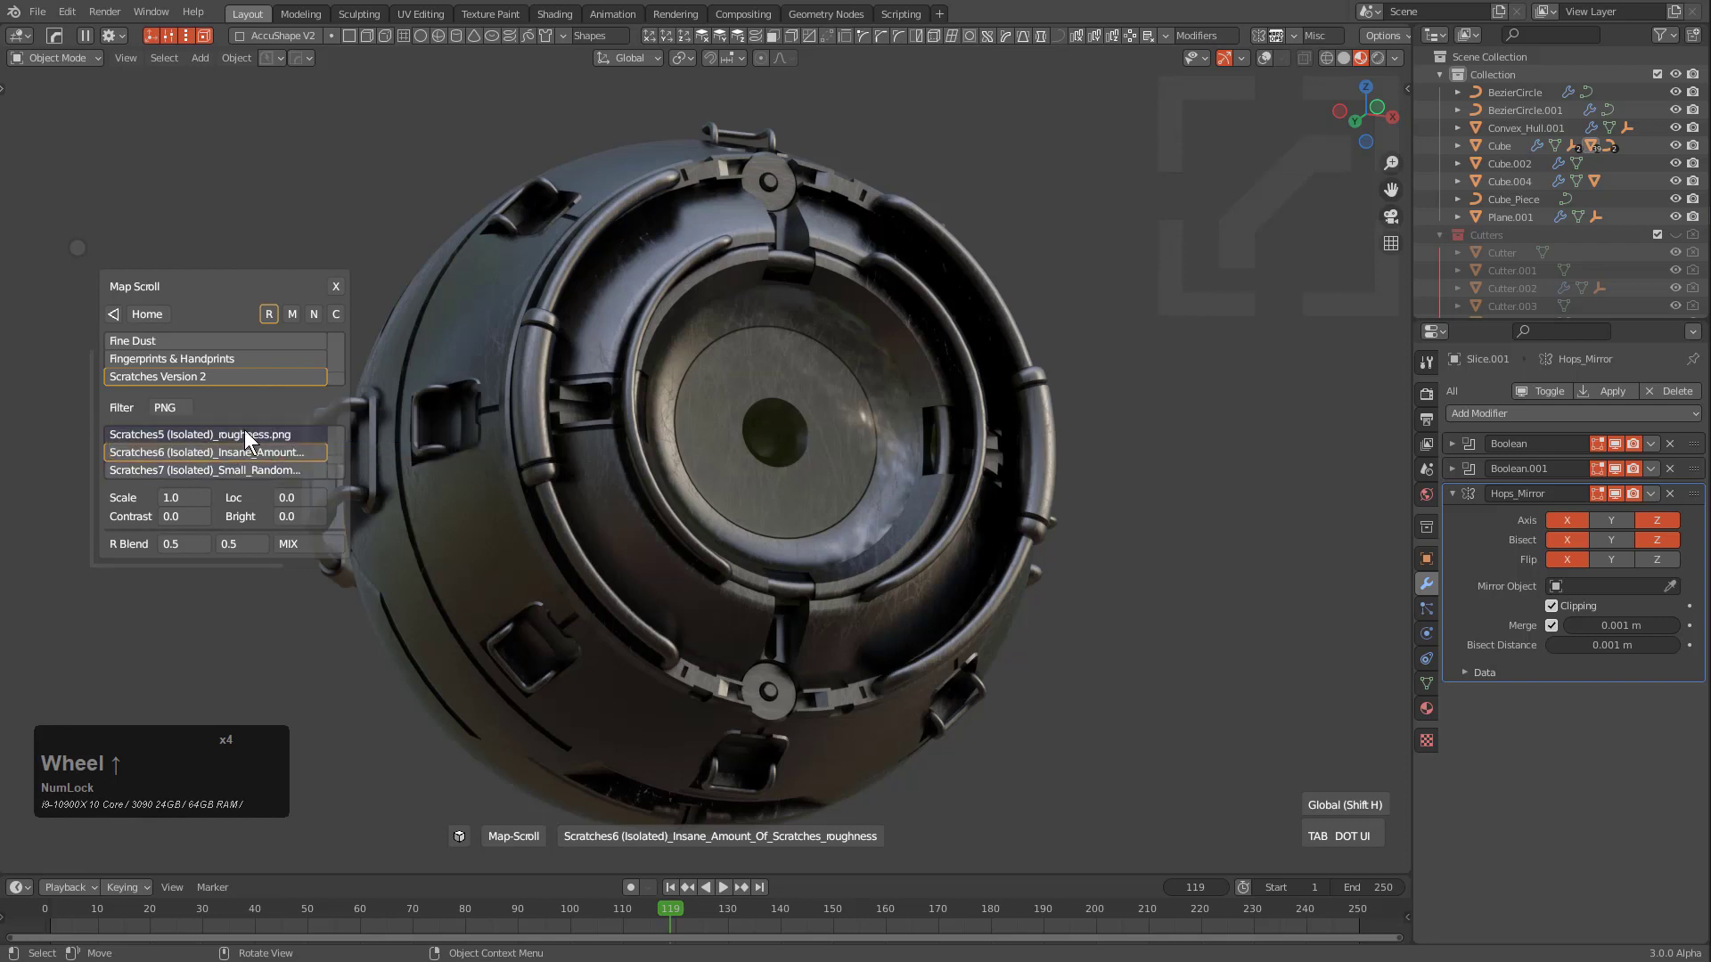
{"action": "scroll", "coordinate": [200, 363], "scroll_direction": "up", "scroll_amount": 2}
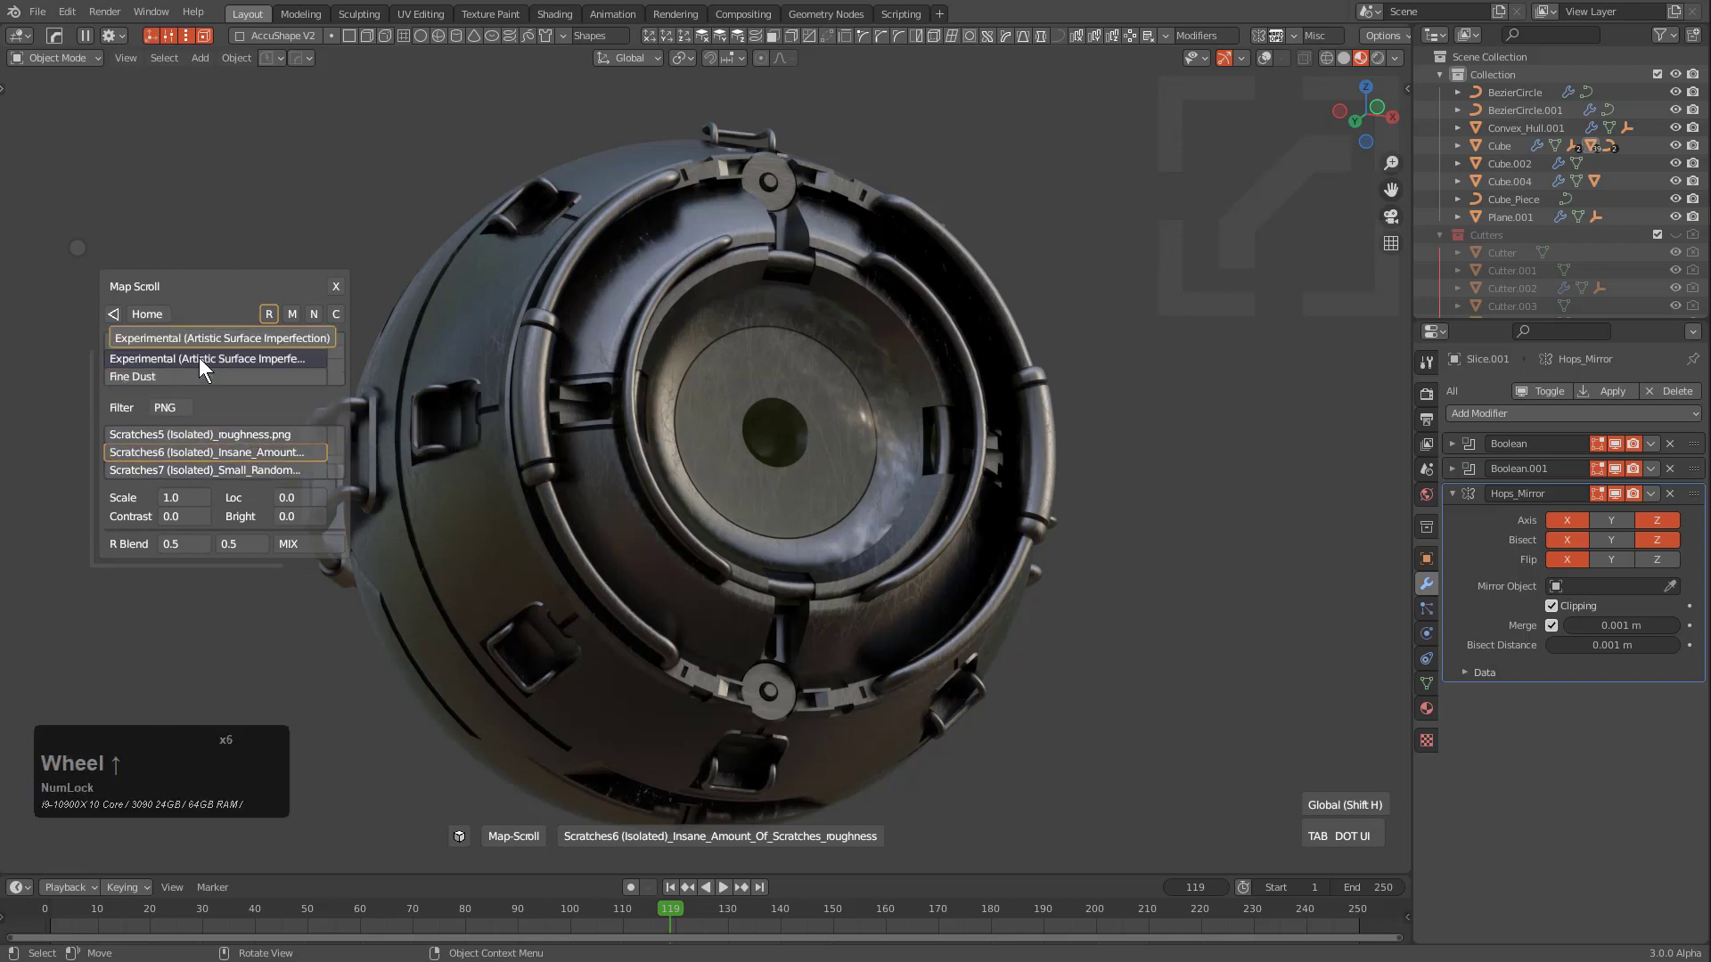
{"action": "scroll", "coordinate": [199, 359], "scroll_direction": "down", "scroll_amount": 3}
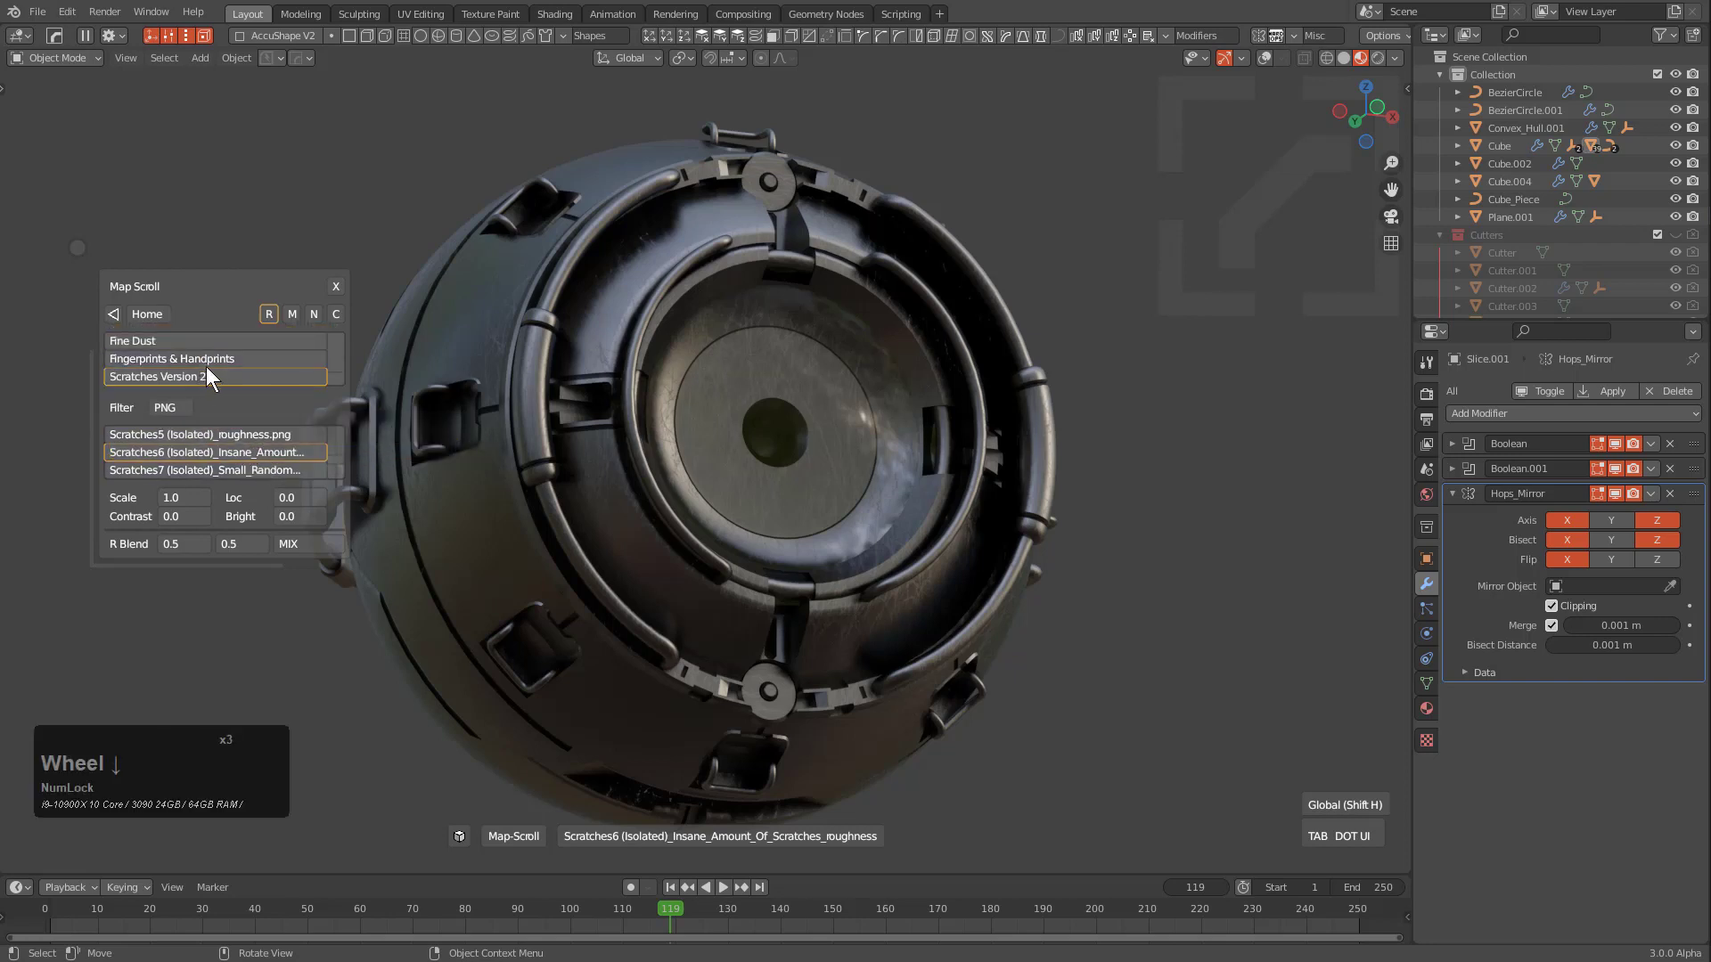
{"action": "left_click", "coordinate": [153, 320]}
{"action": "left_click", "coordinate": [175, 342]}
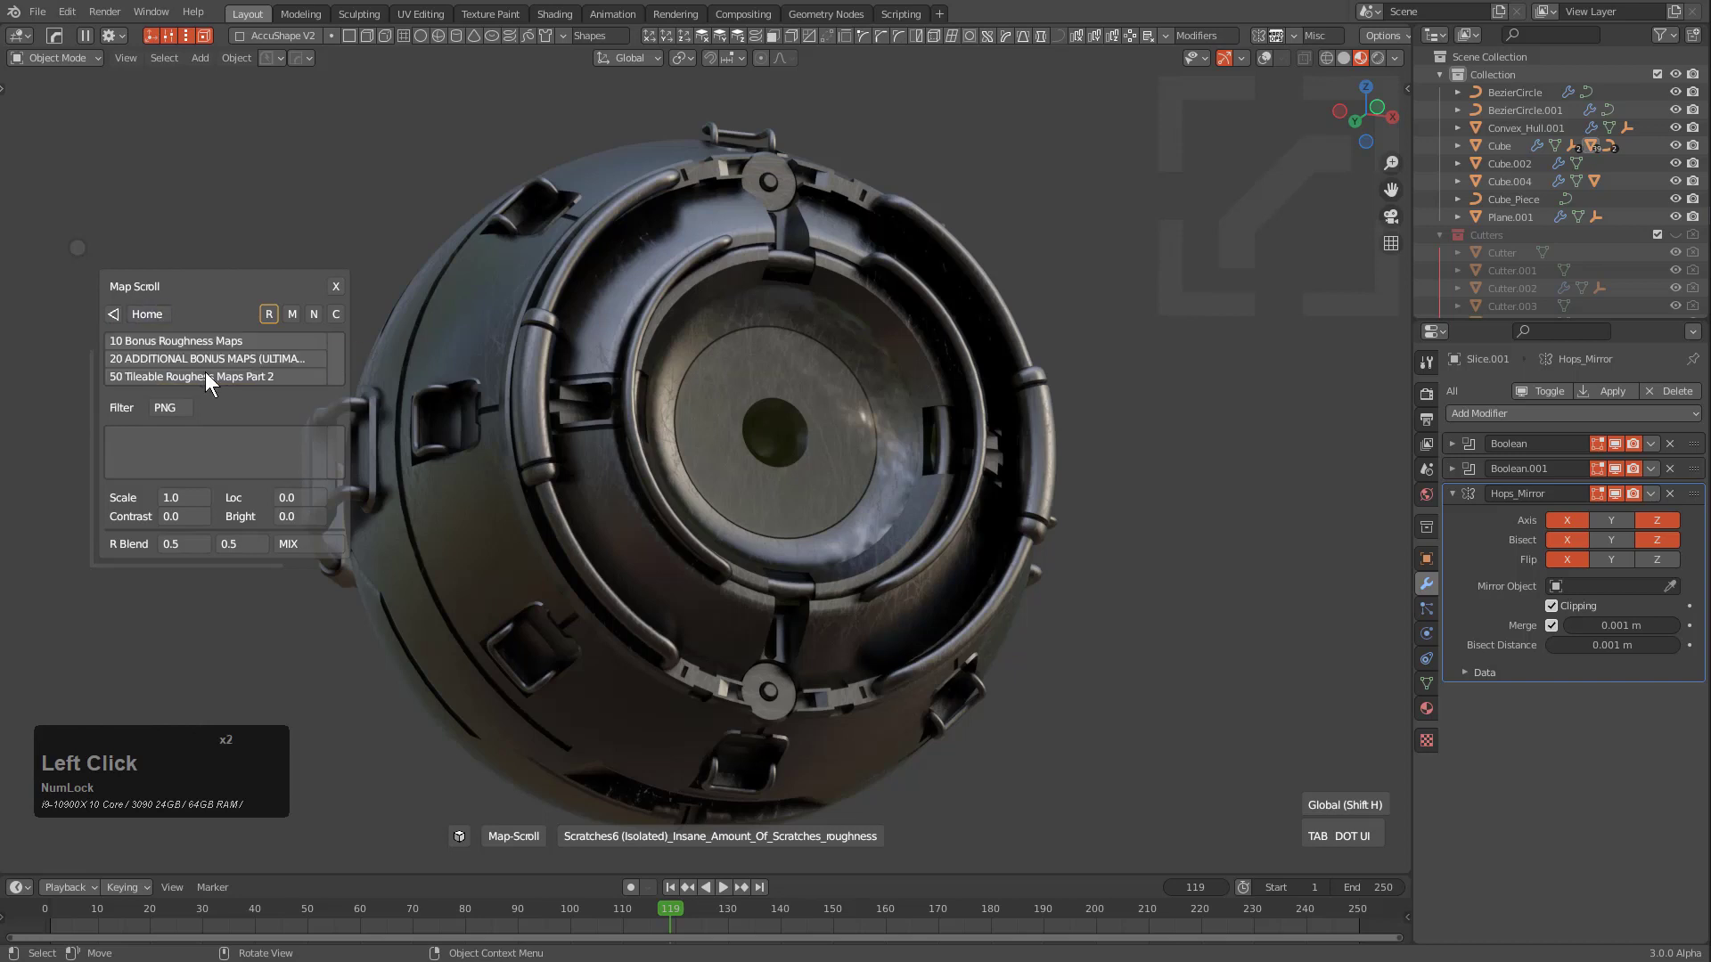
{"action": "scroll", "coordinate": [227, 359], "scroll_direction": "down", "scroll_amount": 1}
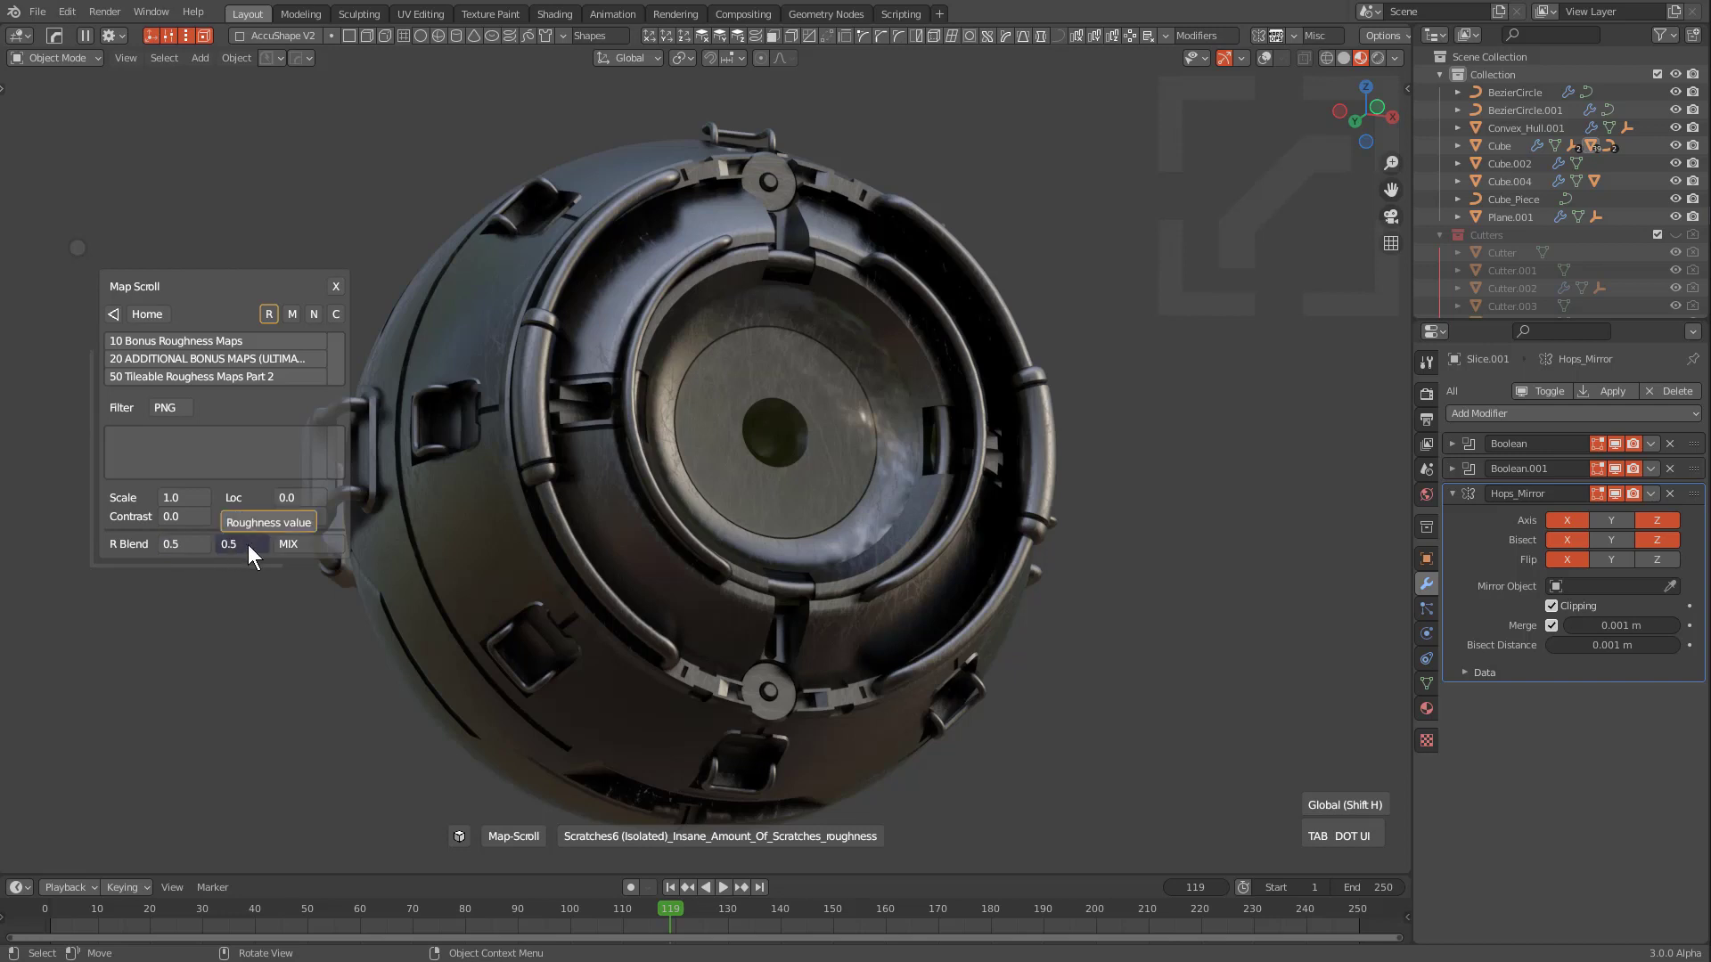
{"action": "left_click", "coordinate": [286, 545]}
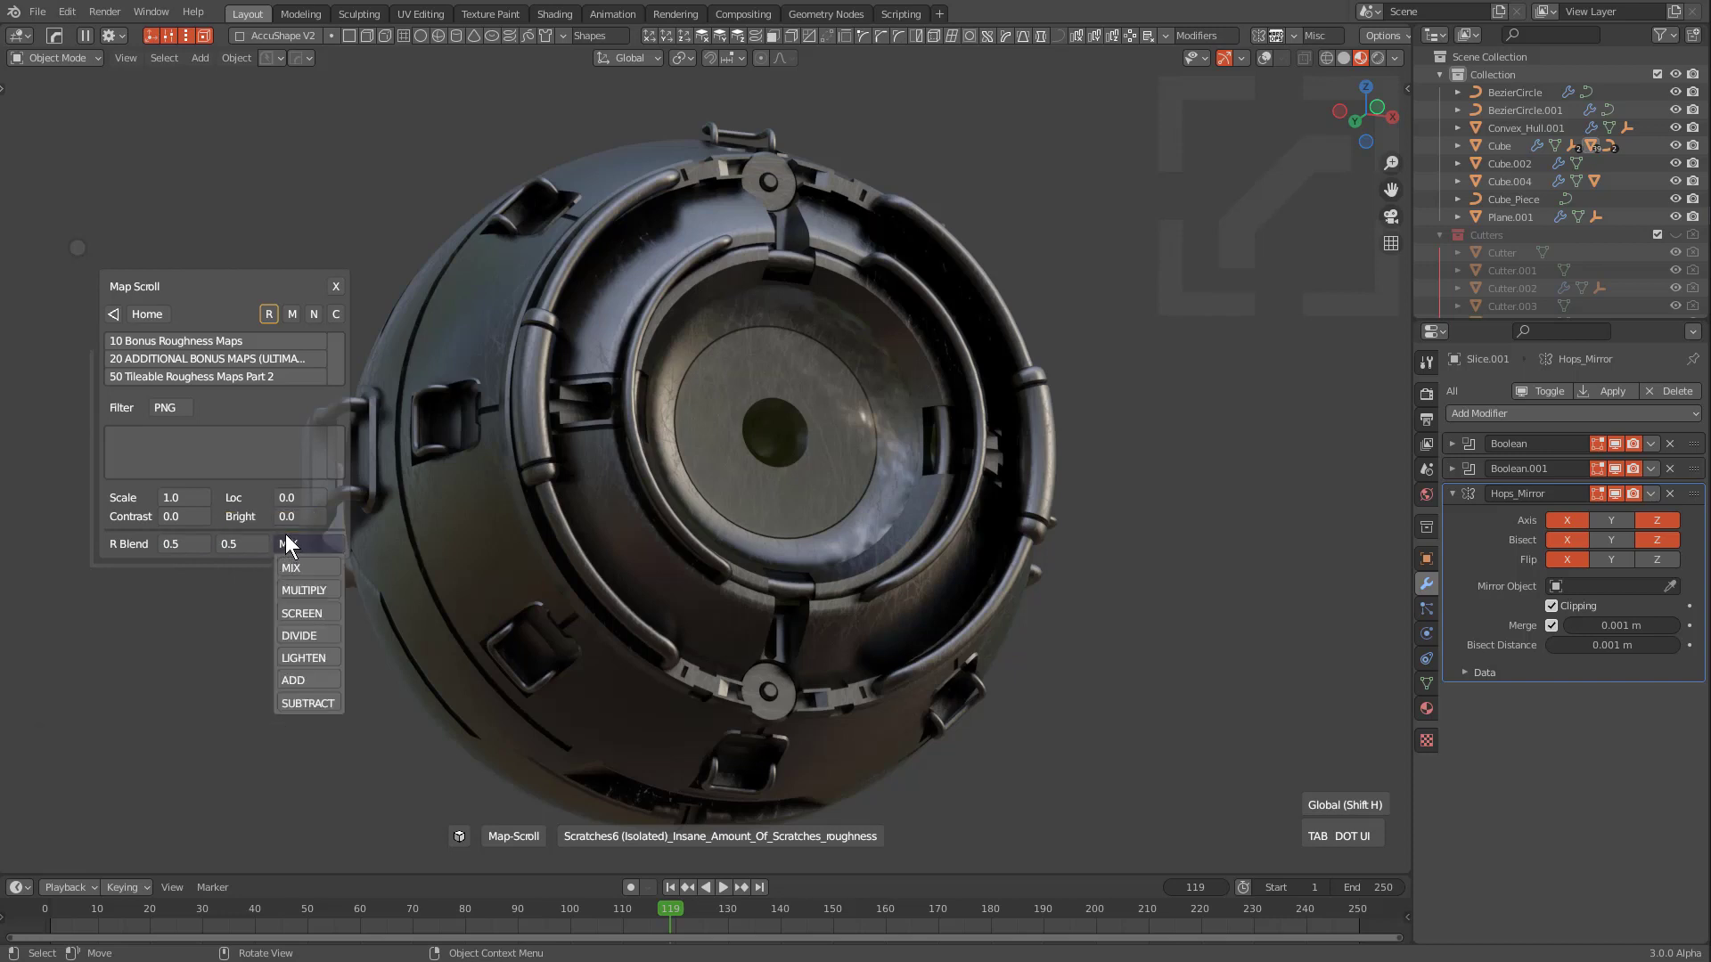
{"action": "left_click", "coordinate": [286, 545]}
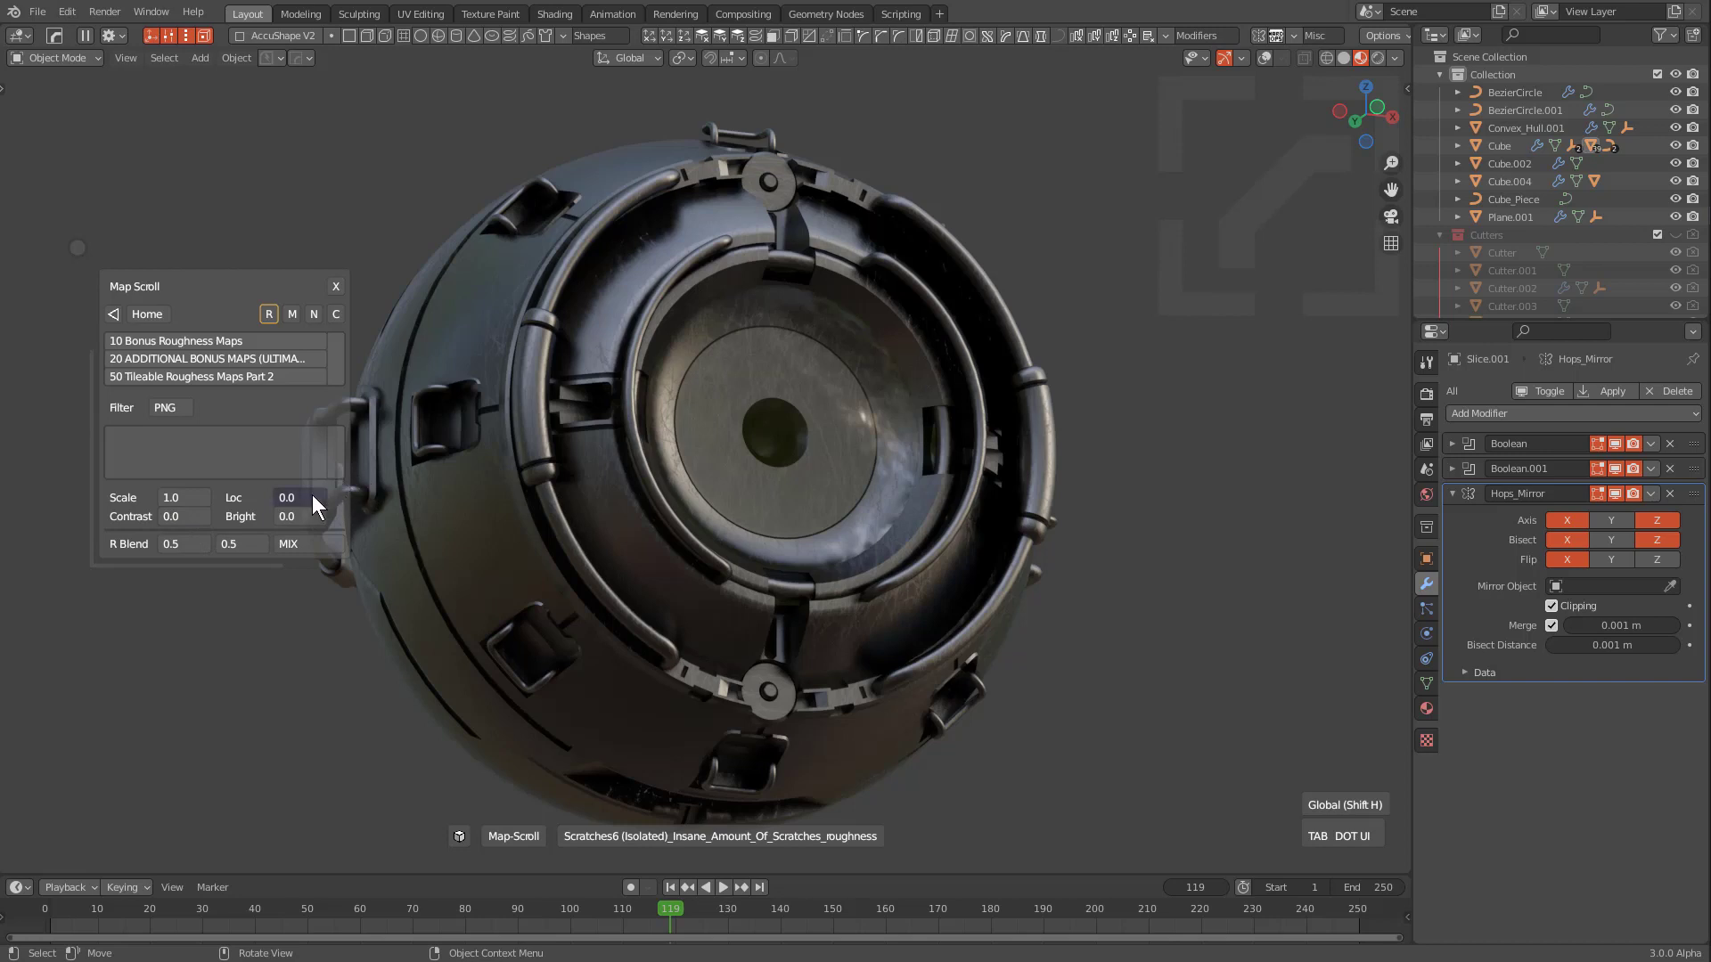
Set the roughness blend factor to 0.75 and the roughness value to 0.175, previewing the roughness channel, and close Map Scroll
{"action": "left_click", "coordinate": [269, 310]}
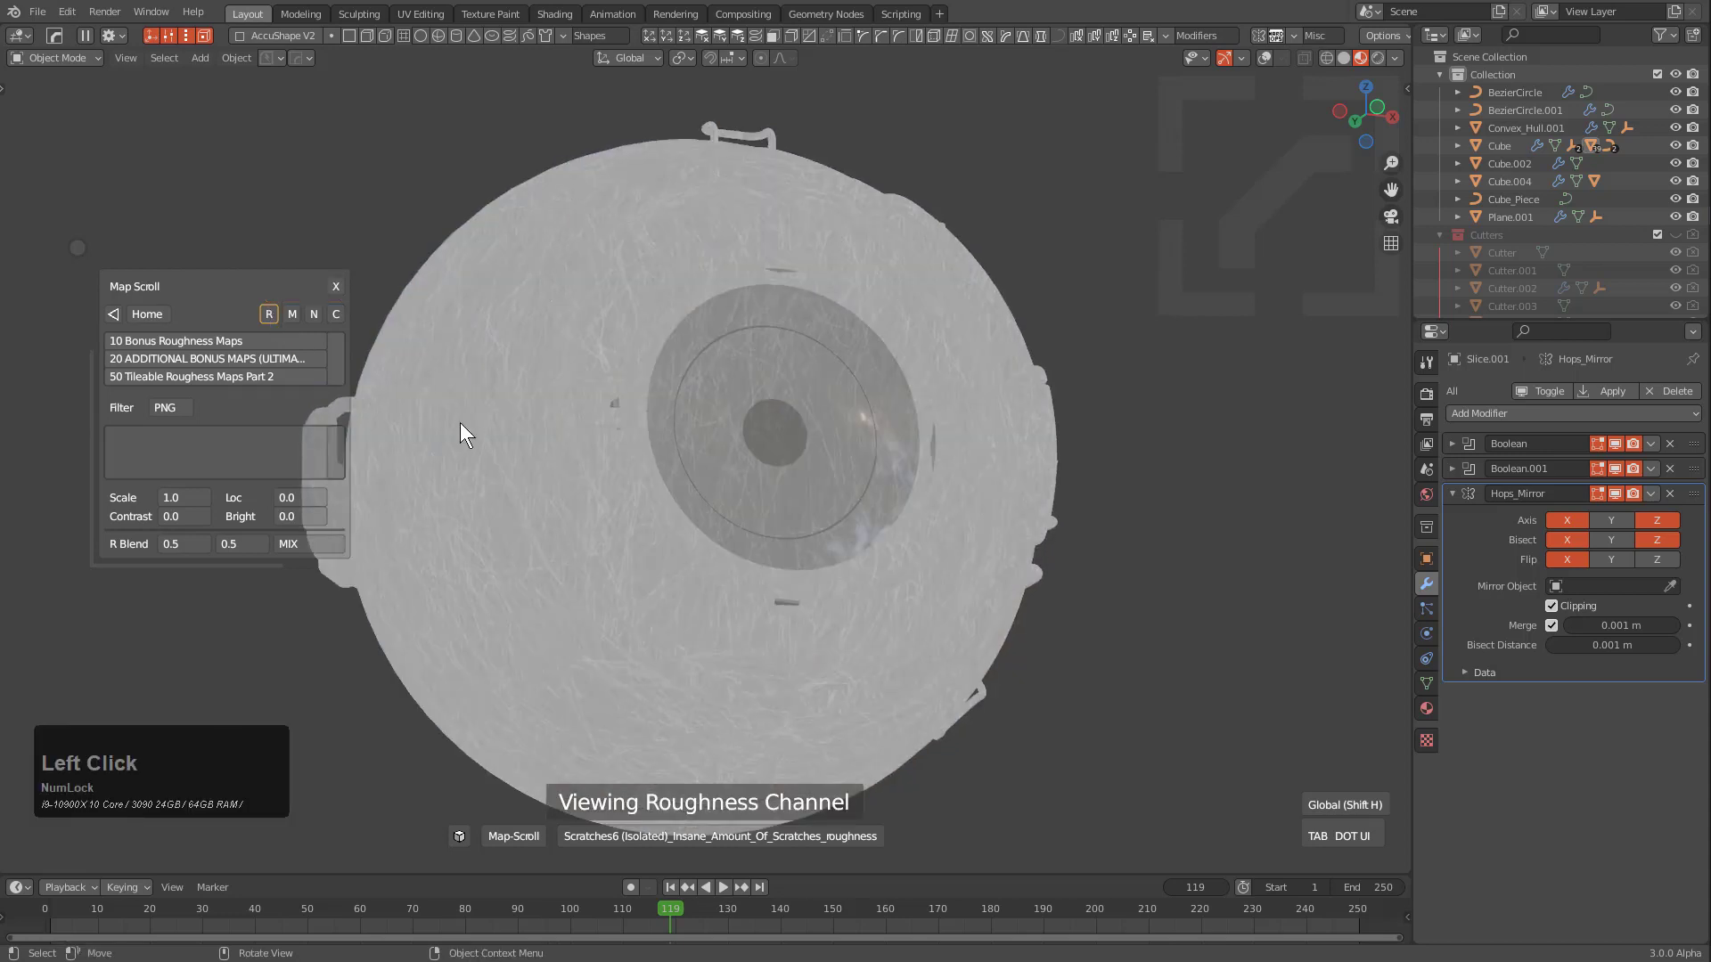
{"action": "left_click_drag", "start_coordinate": [231, 545], "coordinate": [51, 551]}
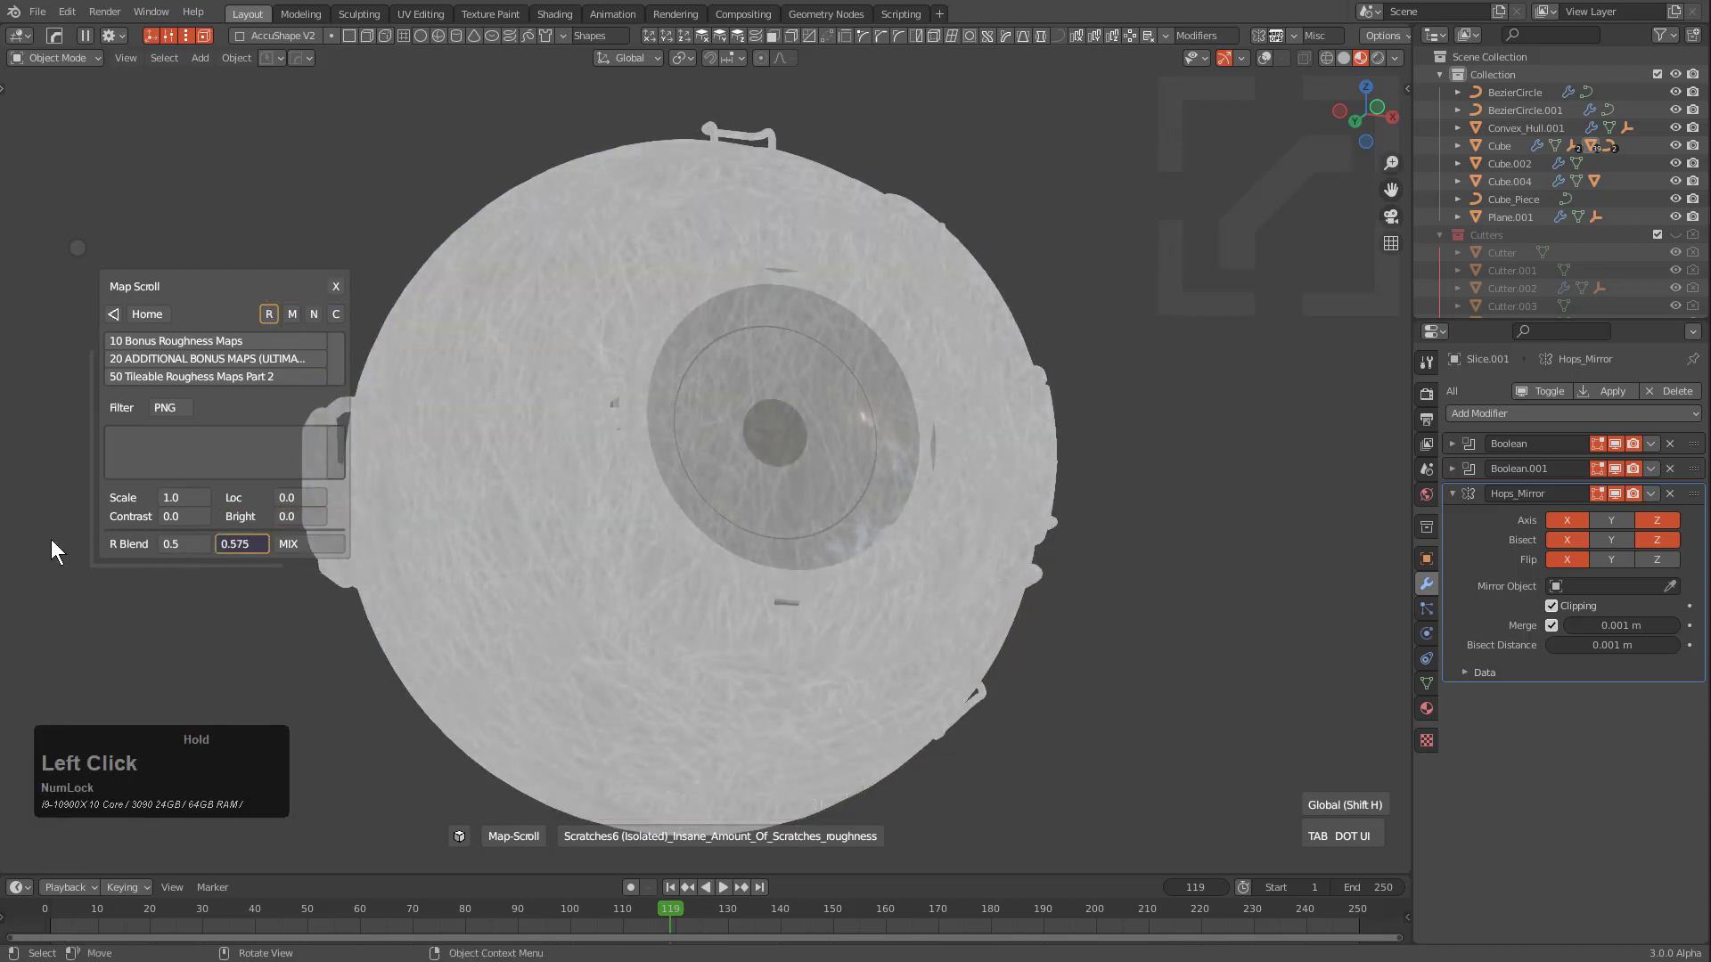
{"action": "left_click_drag", "start_coordinate": [240, 546], "coordinate": [28, 531]}
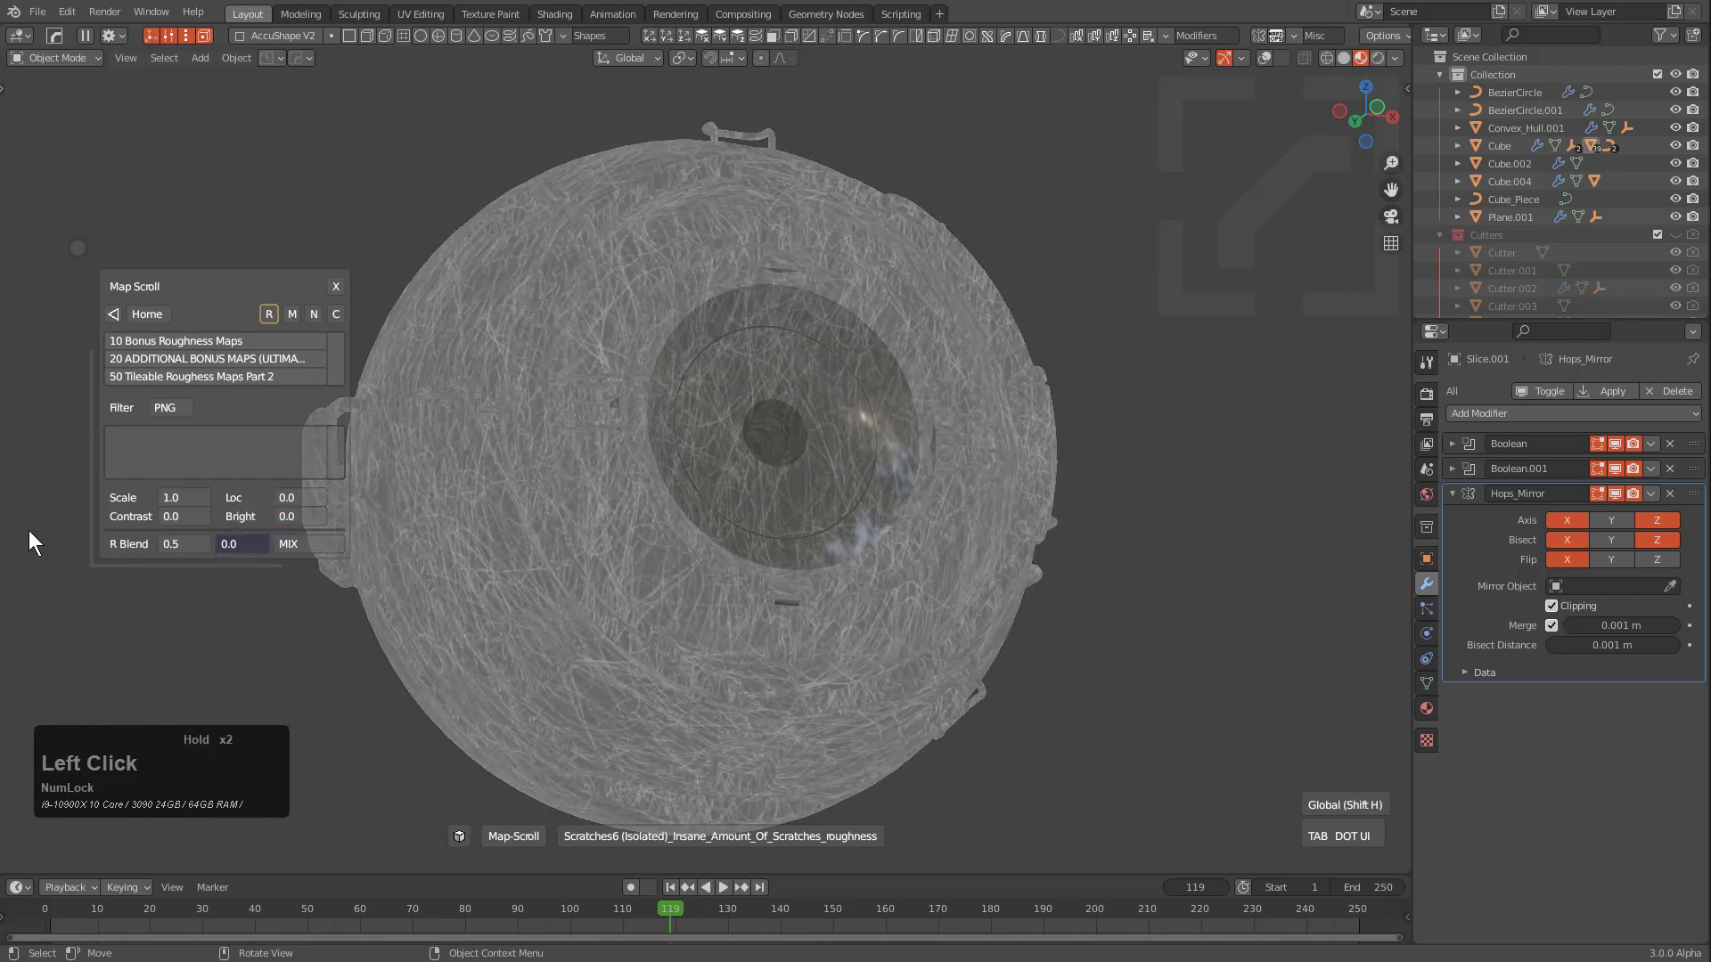
{"action": "left_click_drag", "start_coordinate": [172, 546], "coordinate": [458, 545]}
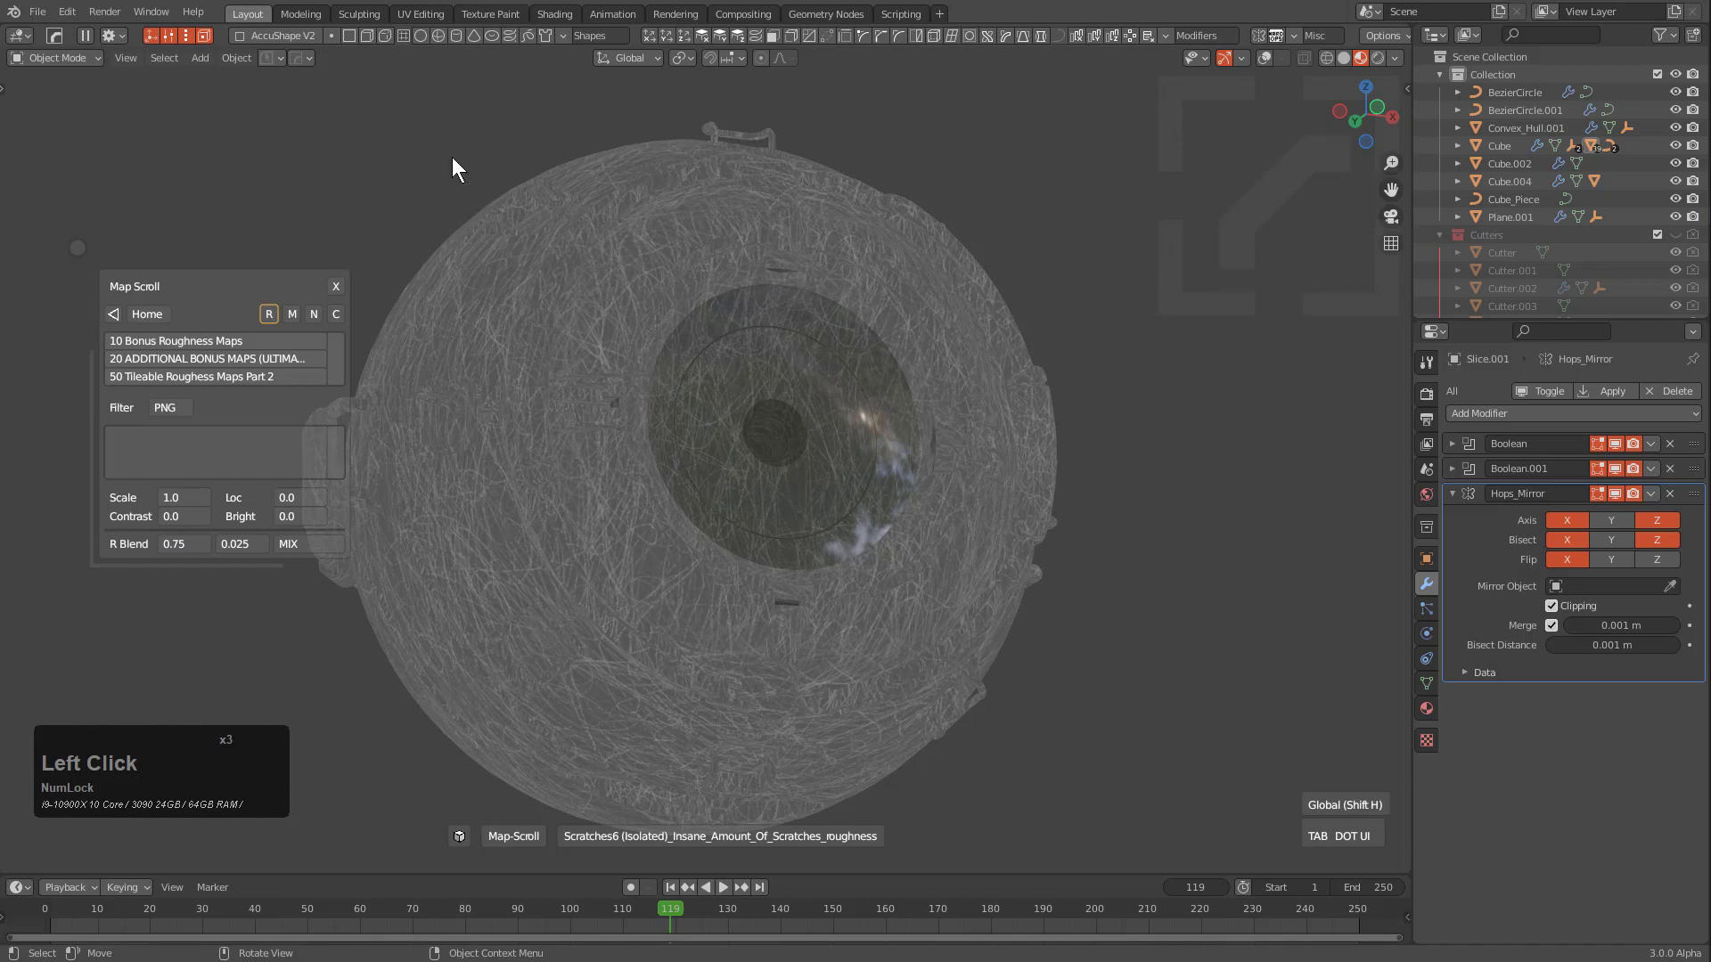
{"action": "left_click", "coordinate": [269, 314]}
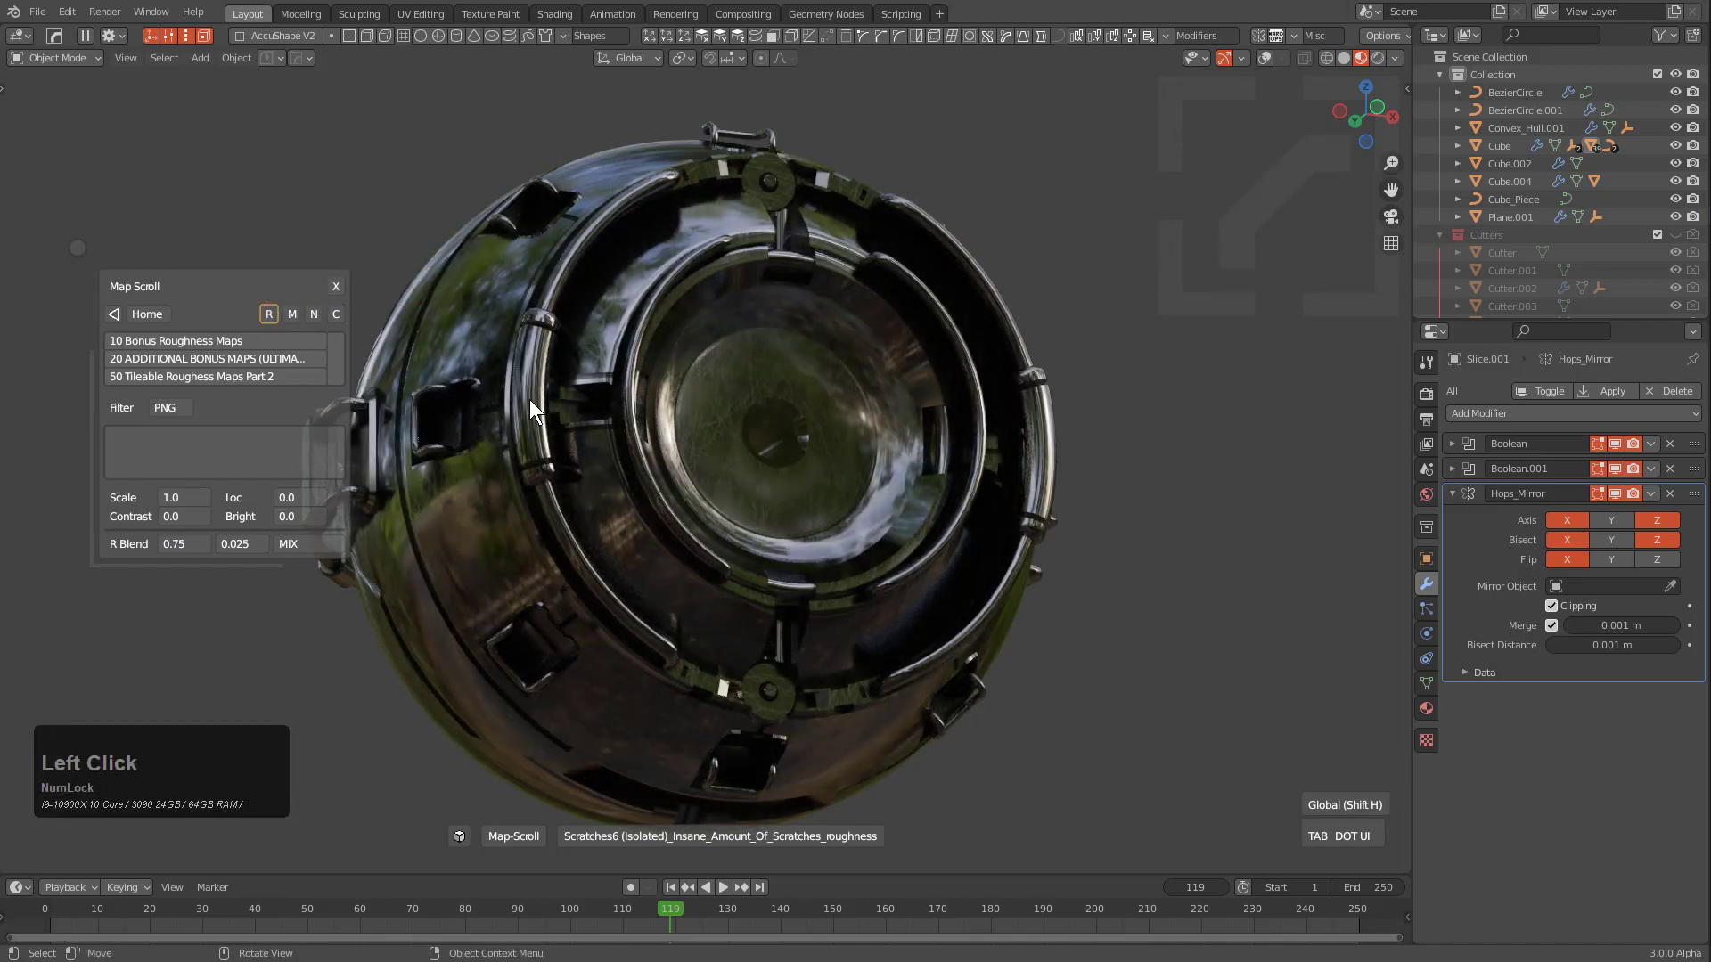
{"action": "left_click_drag", "start_coordinate": [218, 547], "coordinate": [278, 541]}
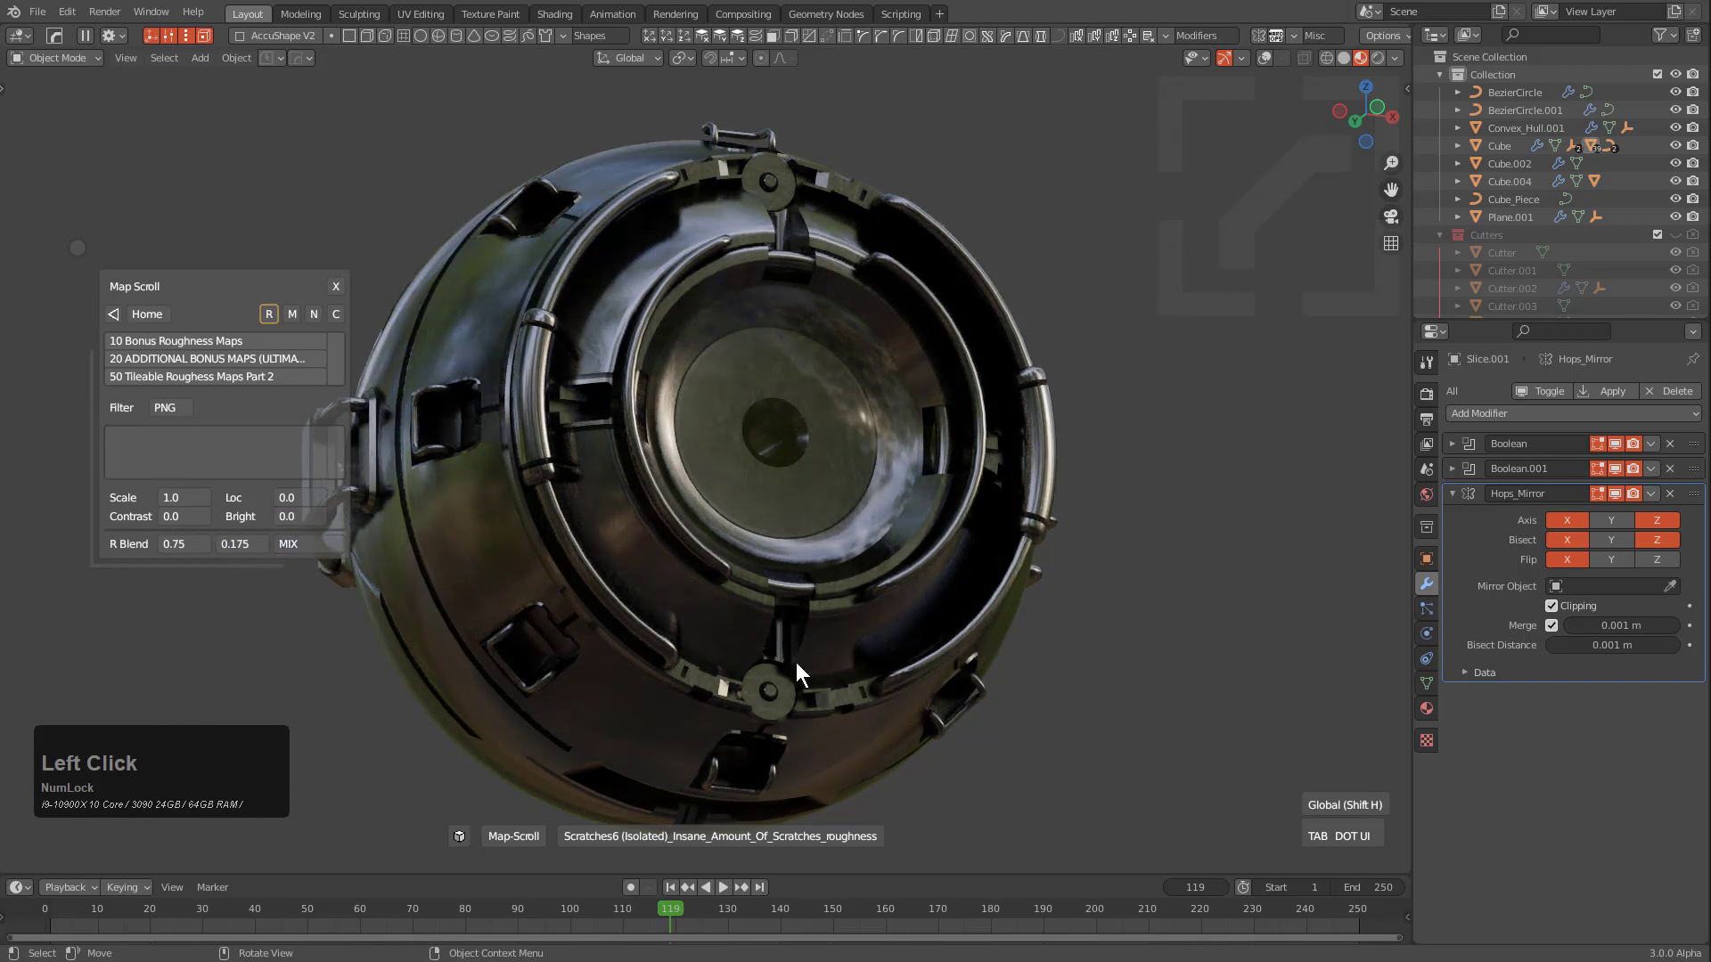
{"action": "left_click", "coordinate": [484, 229]}
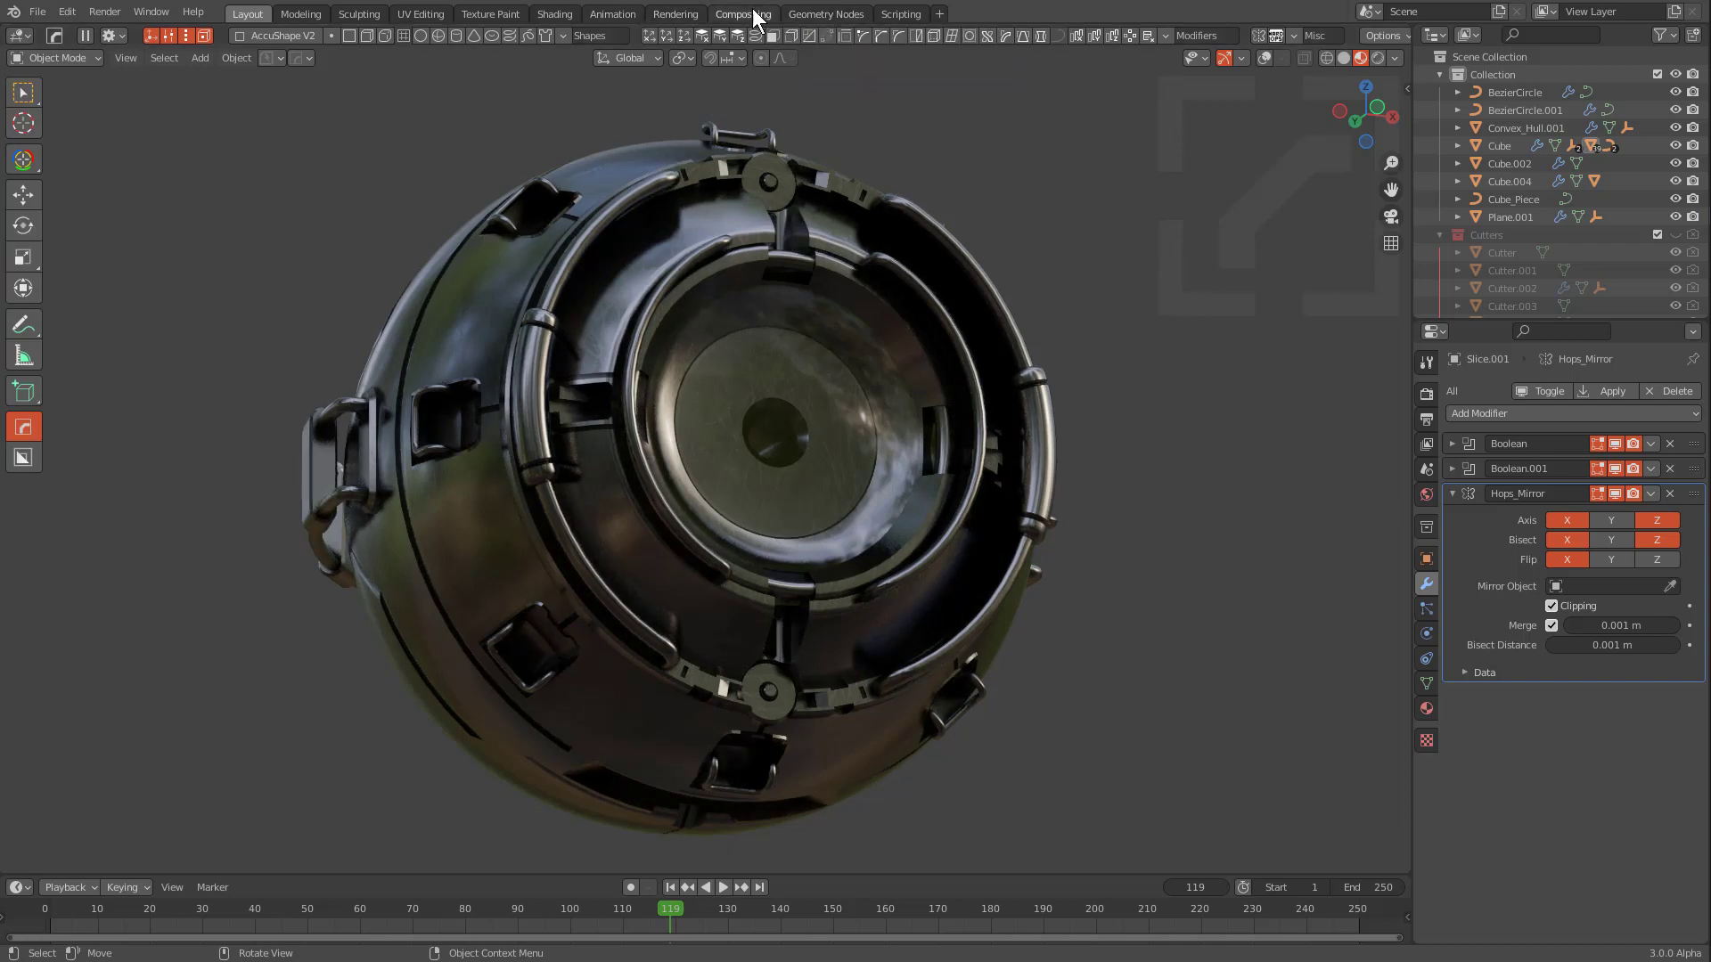
Switch to the Shading workspace and frame the selected outer shell piece in the viewport
{"action": "left_click", "coordinate": [563, 19]}
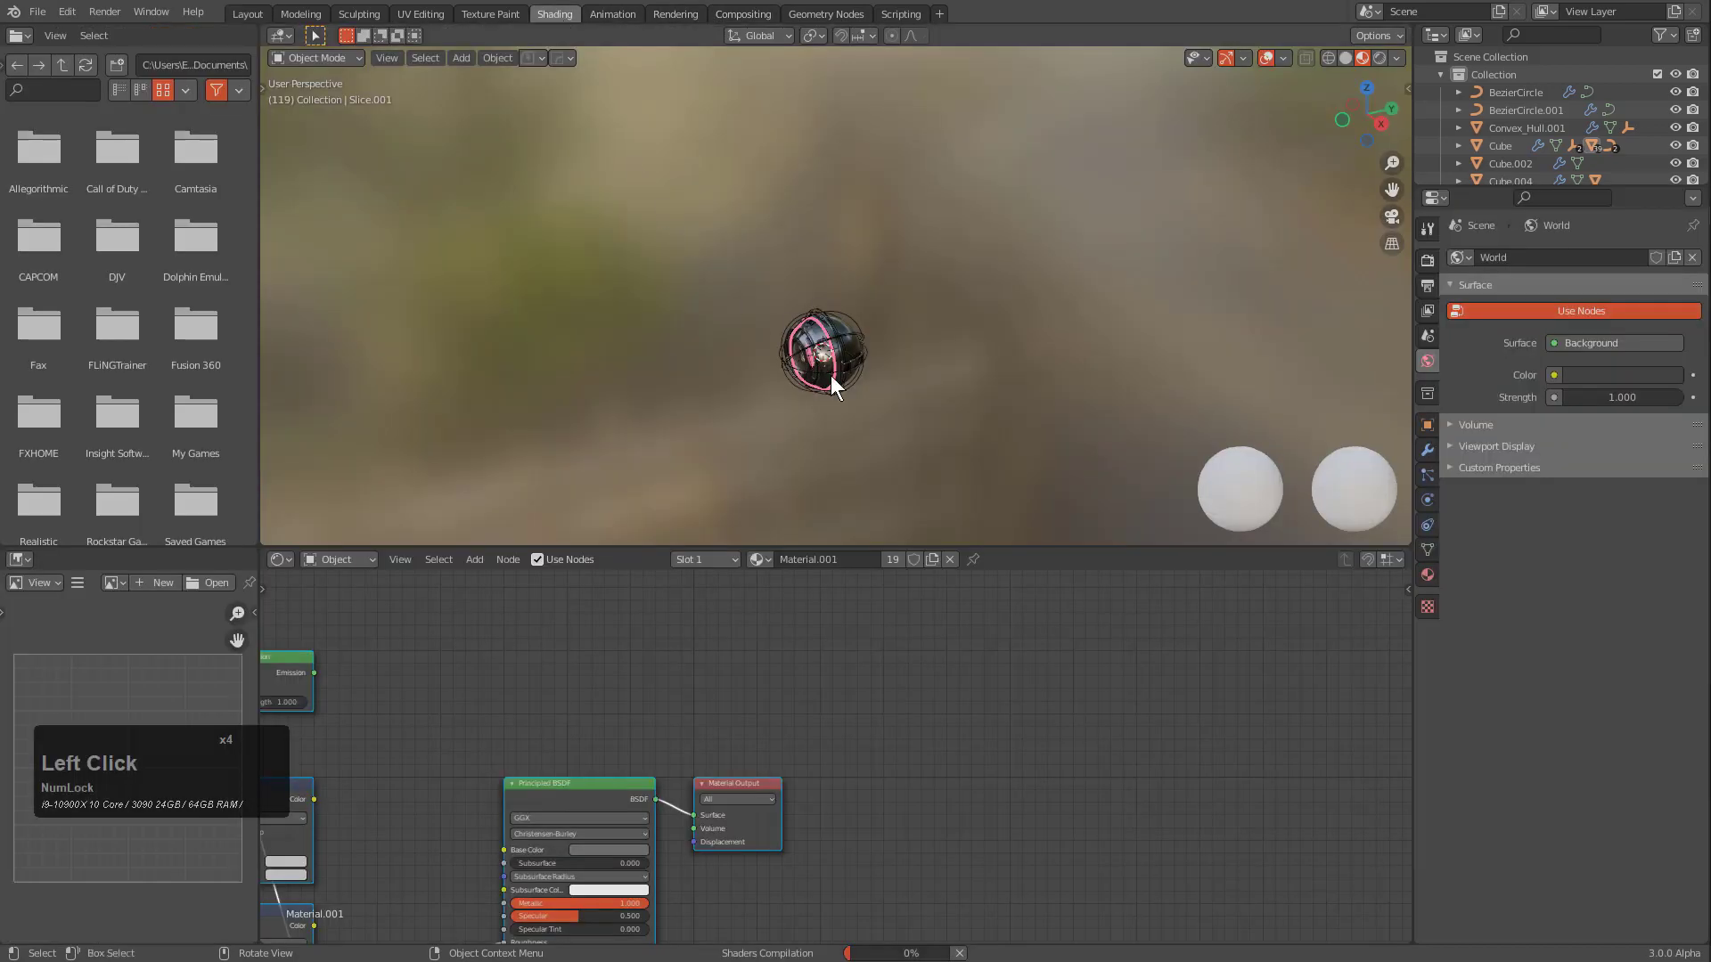
{"action": "key", "text": "KP_Decimal"}
{"action": "middle_click_drag", "start_coordinate": [835, 365], "coordinate": [883, 382]}
{"action": "scroll", "coordinate": [892, 375], "scroll_direction": "up", "scroll_amount": 4}
{"action": "scroll", "coordinate": [920, 383], "scroll_direction": "down", "scroll_amount": 1}
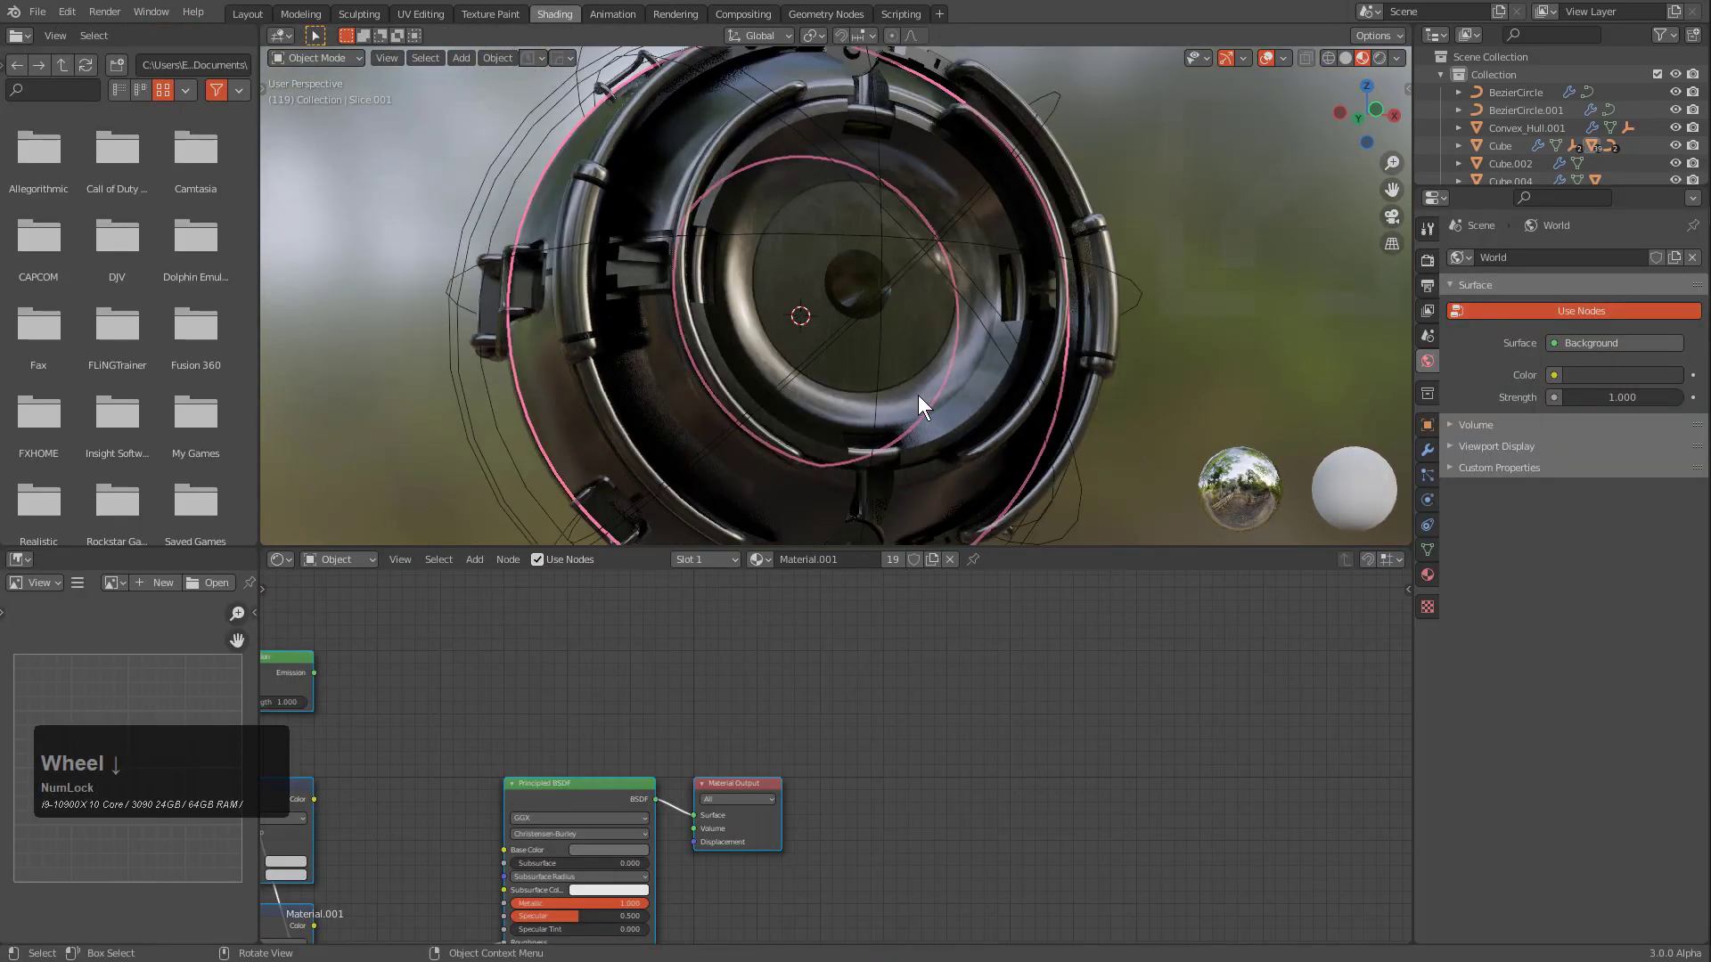
Space the Texture Coordinate and Mapping nodes of Material.001 farther away from the Scratches6 image texture node
{"action": "middle_click_drag", "start_coordinate": [462, 815], "coordinate": [830, 669]}
{"action": "scroll", "coordinate": [817, 753], "scroll_direction": "up", "scroll_amount": 2}
{"action": "scroll", "coordinate": [842, 660], "scroll_direction": "down", "scroll_amount": 1}
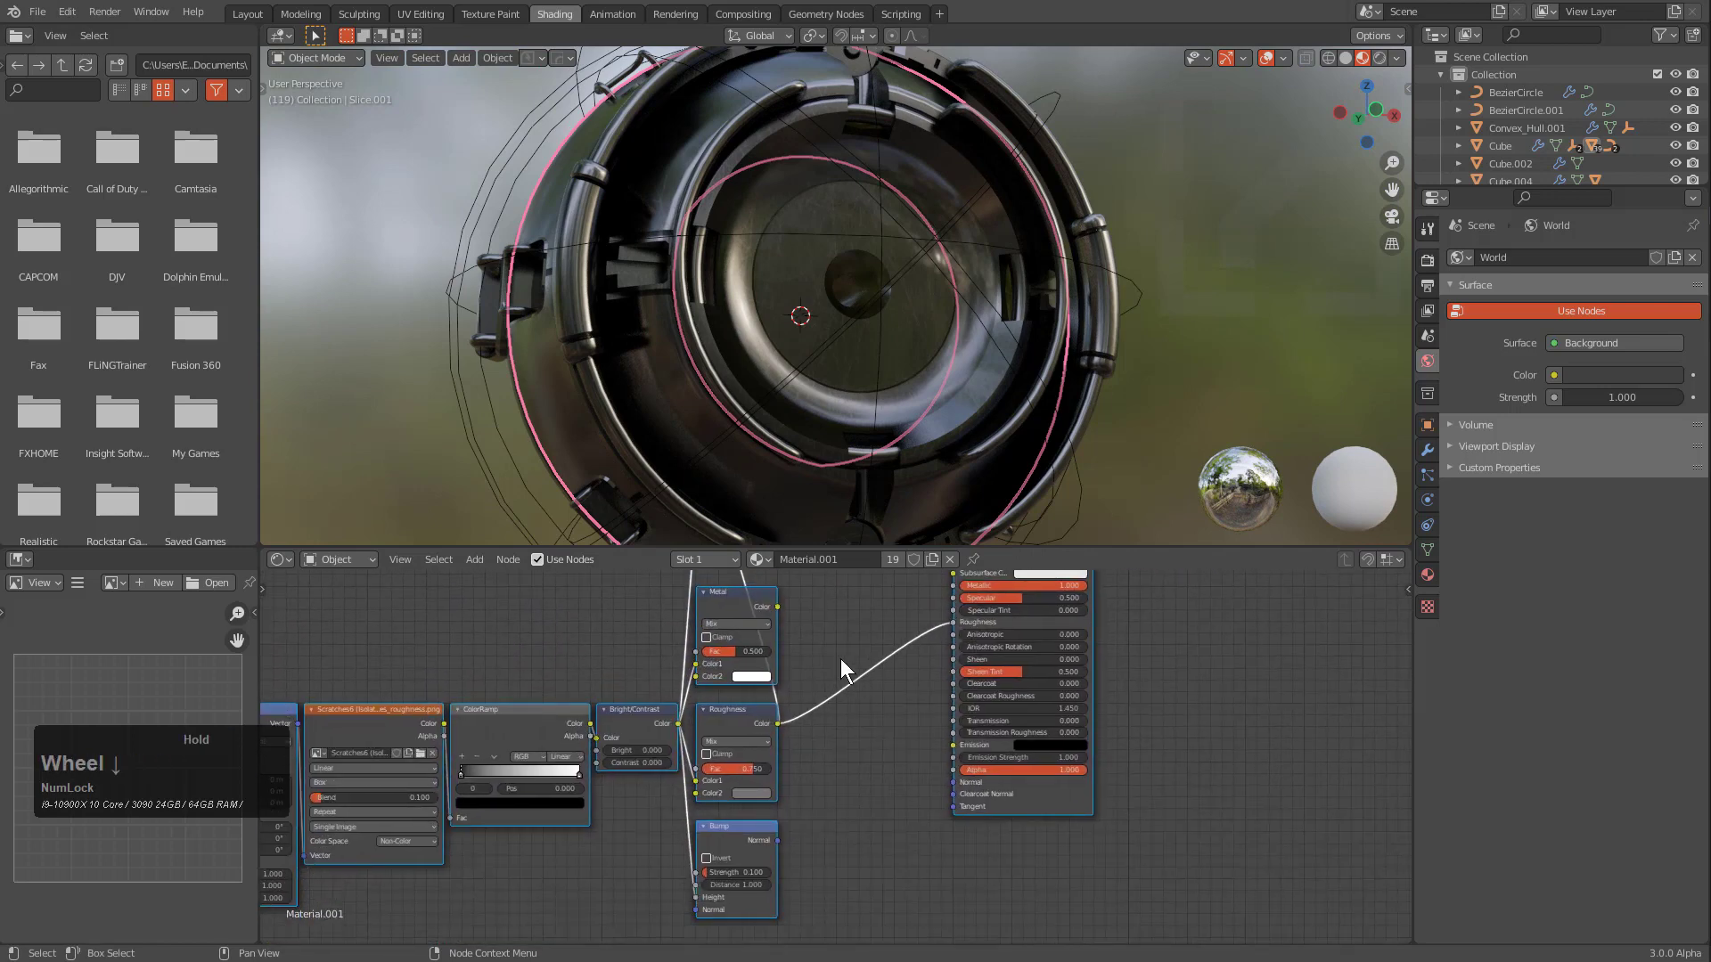
{"action": "scroll", "coordinate": [836, 666], "scroll_direction": "up", "scroll_amount": 2}
{"action": "scroll", "coordinate": [854, 758], "scroll_direction": "down", "scroll_amount": 1}
{"action": "middle_click_drag", "start_coordinate": [720, 780], "coordinate": [865, 734]}
{"action": "left_click", "coordinate": [727, 769]}
{"action": "middle_click_drag", "start_coordinate": [543, 785], "coordinate": [554, 697]}
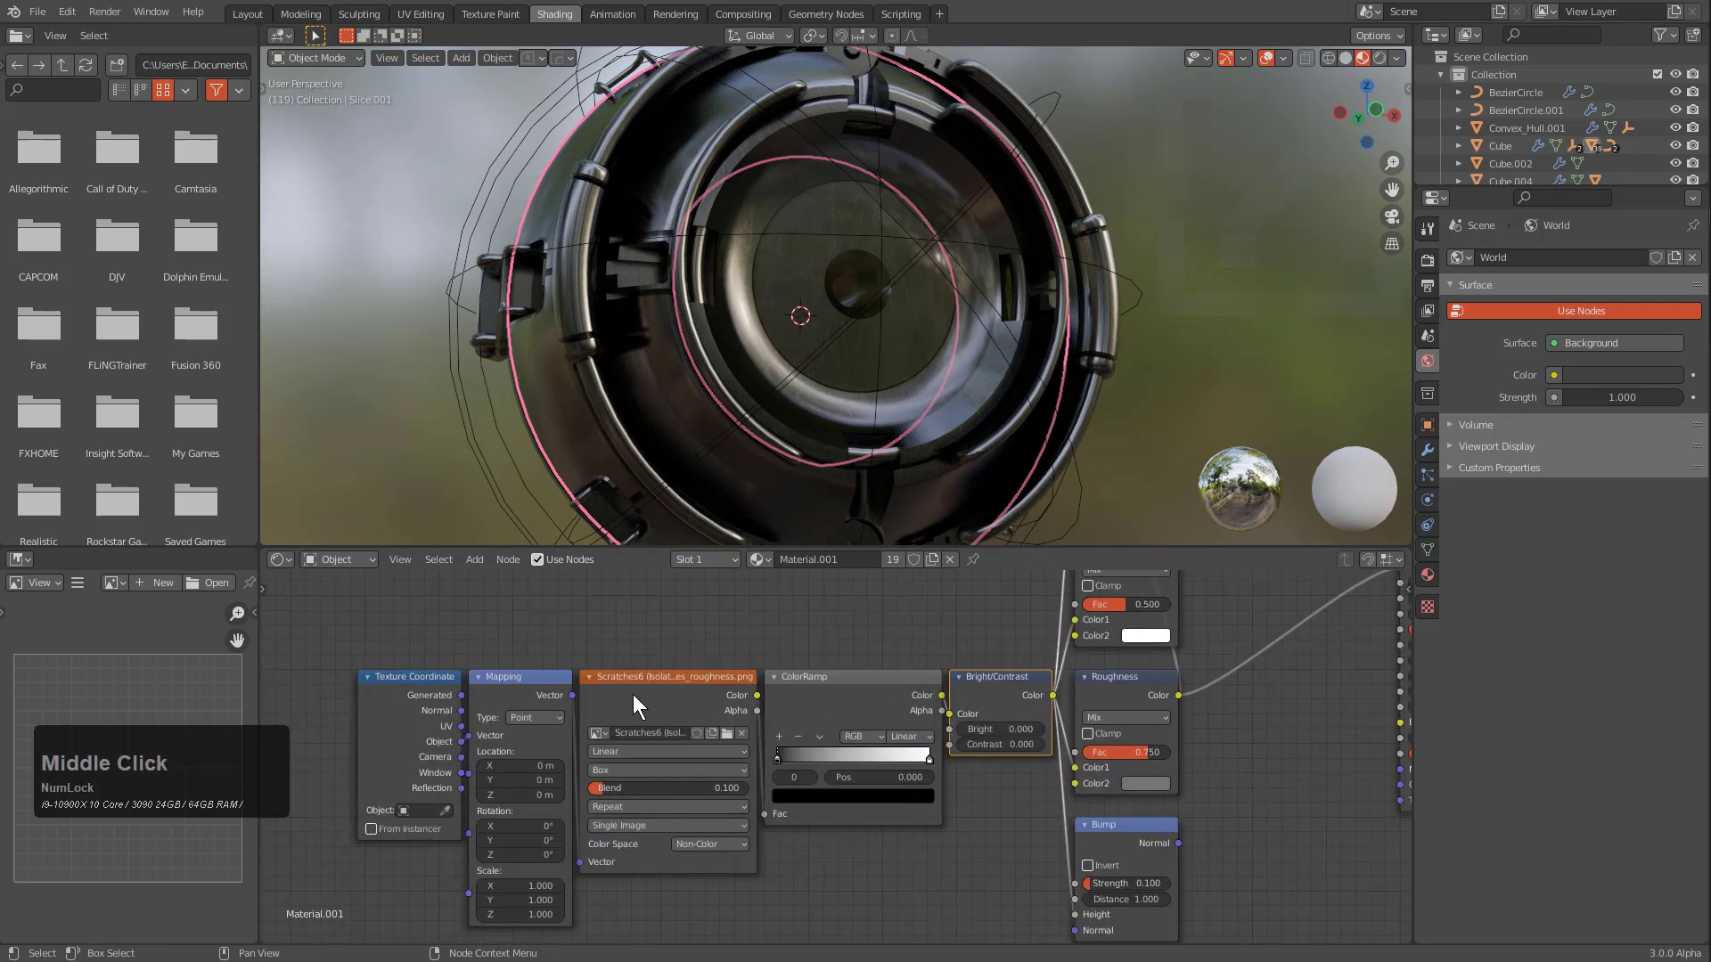
{"action": "left_click_drag", "start_coordinate": [405, 735], "coordinate": [335, 735]}
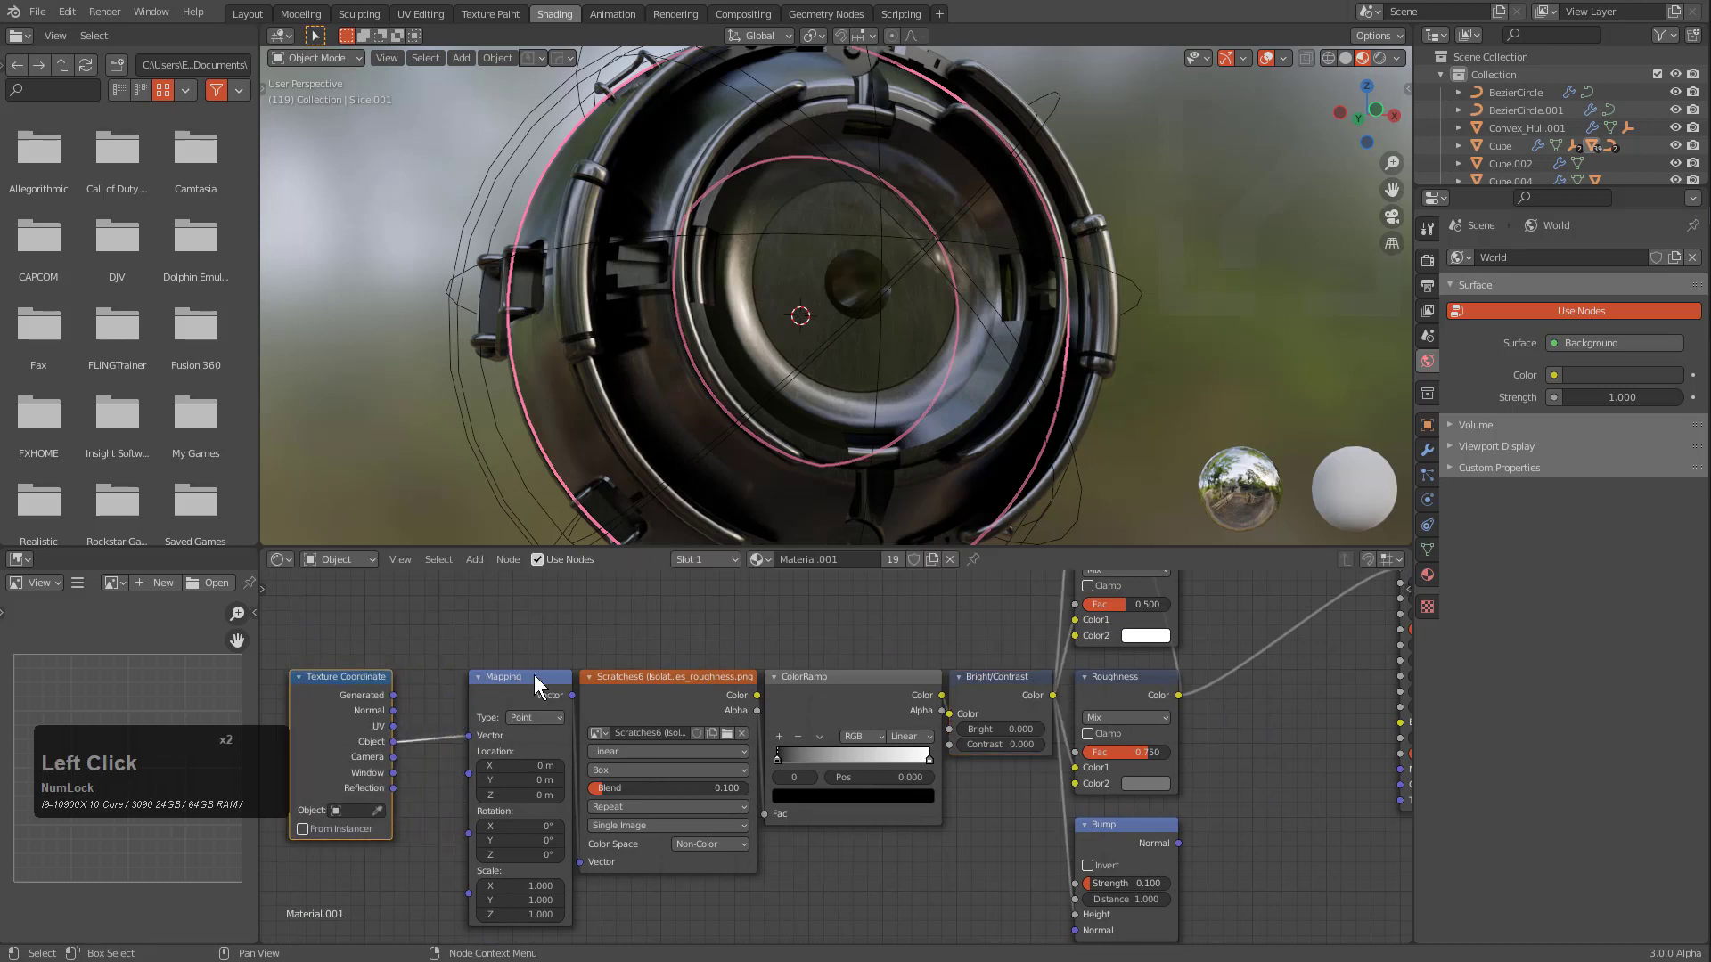
{"action": "left_click_drag", "start_coordinate": [534, 676], "coordinate": [487, 678]}
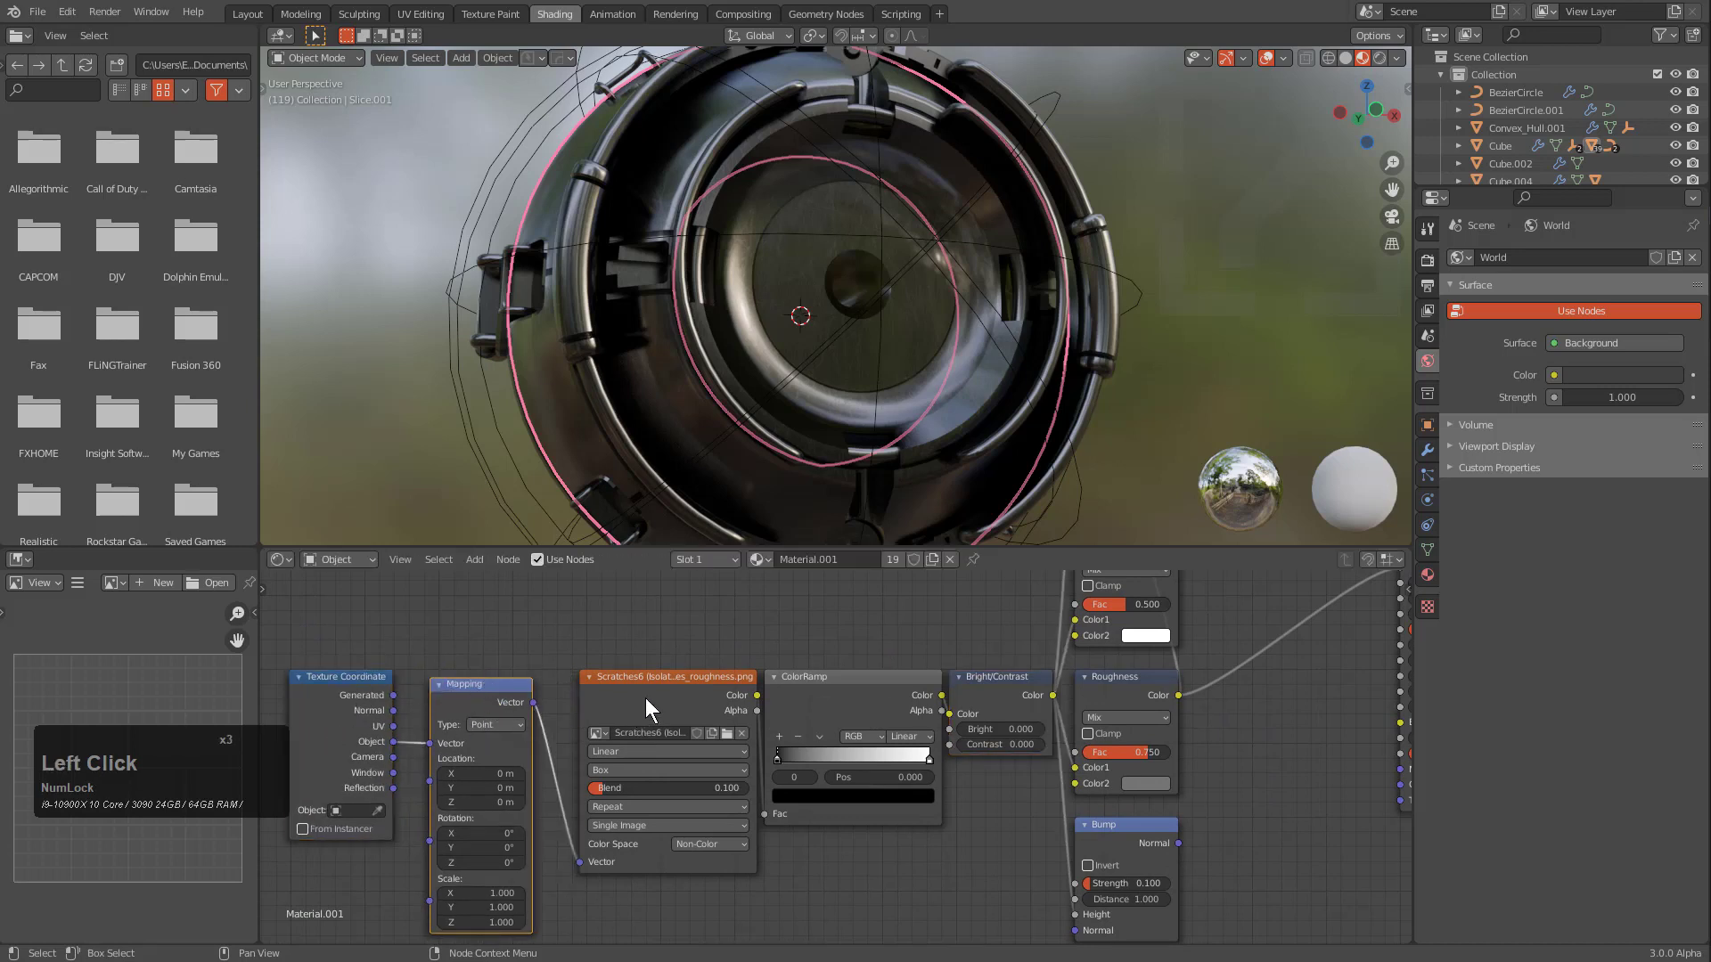
Examine the Bright/Contrast, Metal, Roughness and Bump nodes and the links to the Principled BSDF
{"action": "middle_click_drag", "start_coordinate": [935, 695], "coordinate": [811, 766]}
{"action": "left_click", "coordinate": [769, 765]}
{"action": "middle_click_drag", "start_coordinate": [990, 718], "coordinate": [949, 803]}
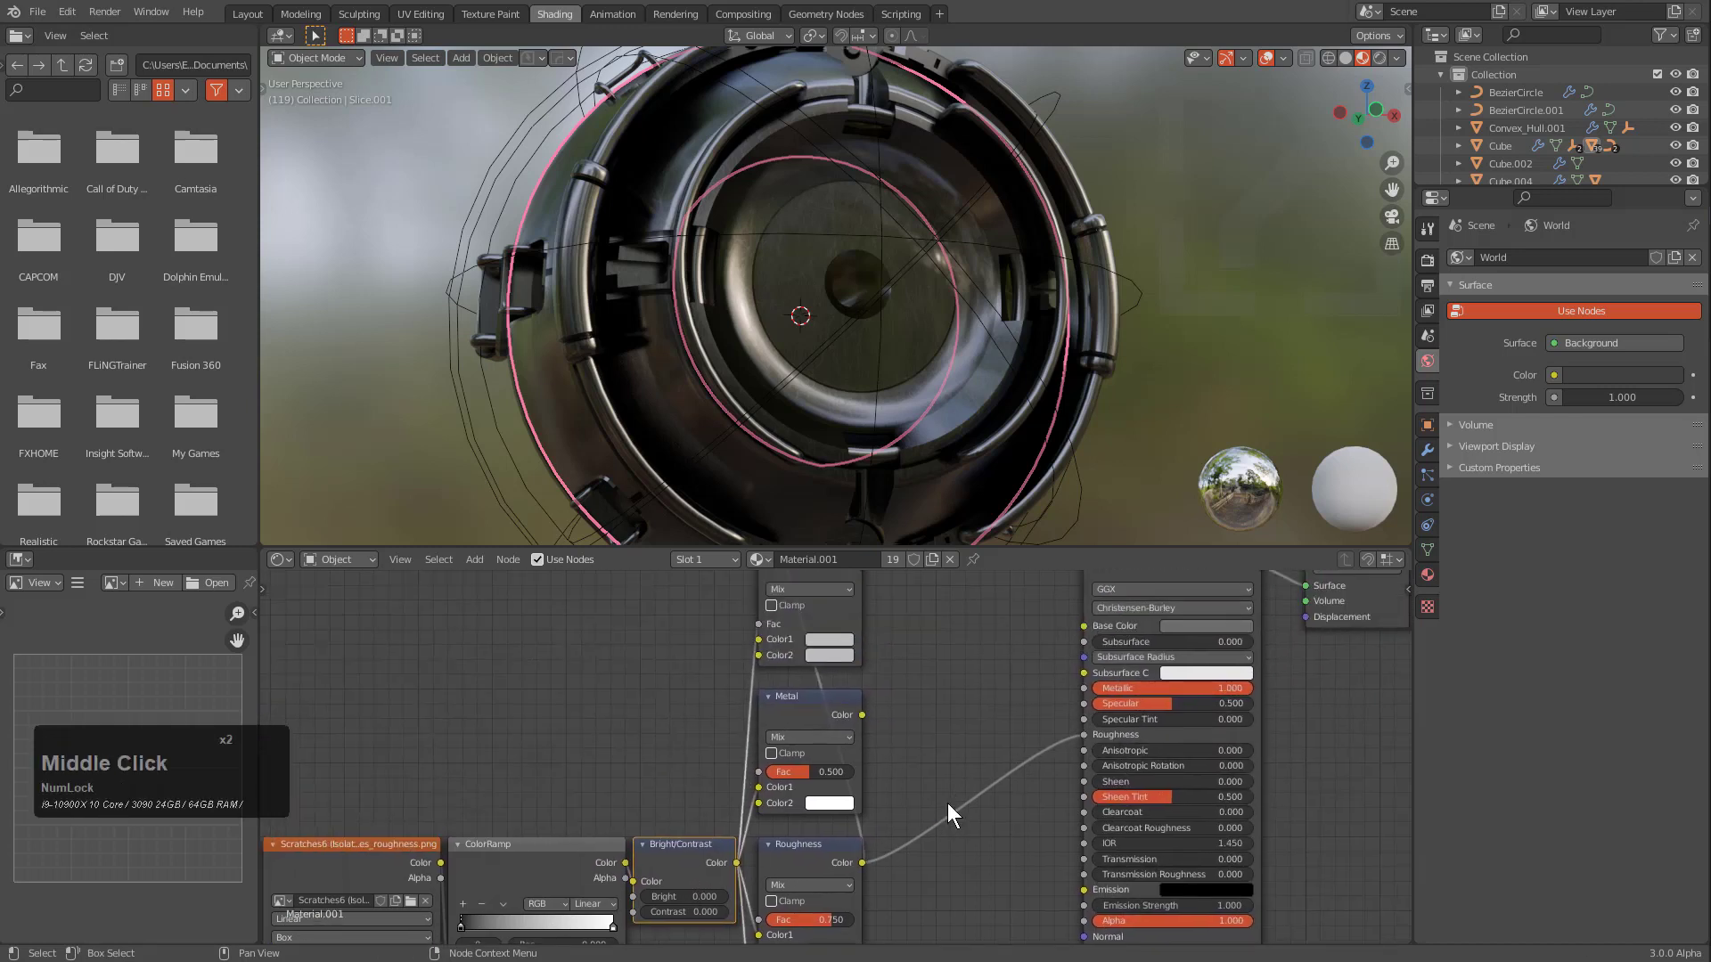
{"action": "scroll", "coordinate": [846, 753], "scroll_direction": "down", "scroll_amount": 2}
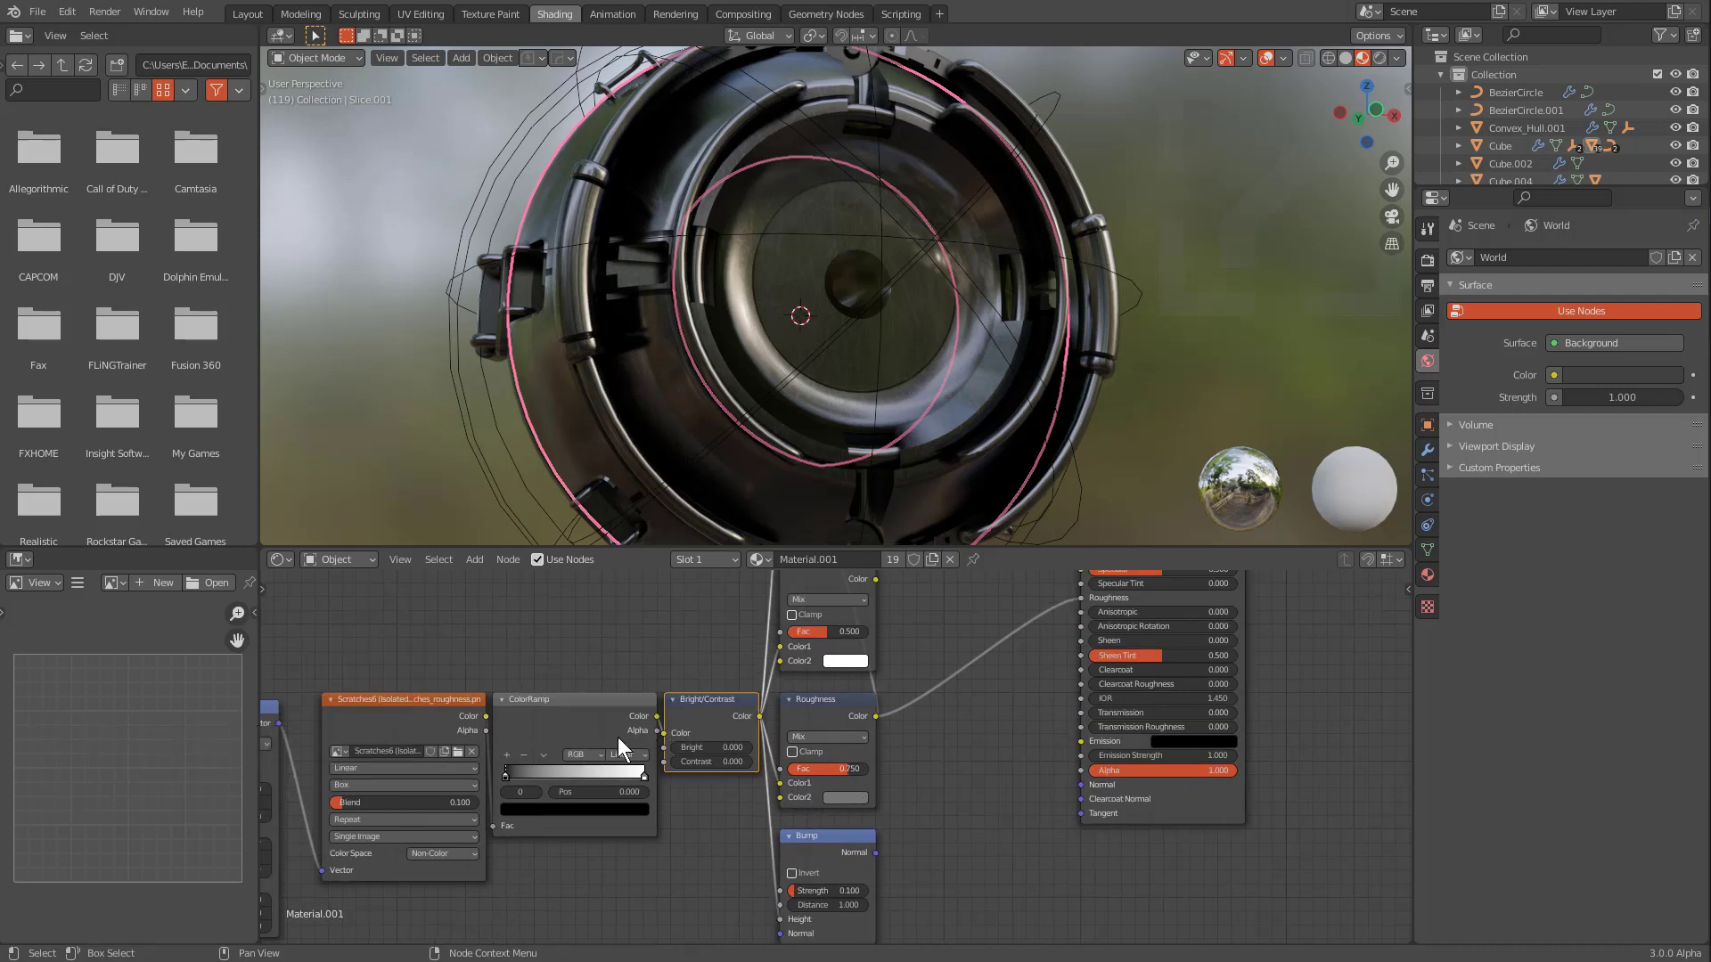
{"action": "middle_click_drag", "start_coordinate": [886, 694], "coordinate": [988, 613]}
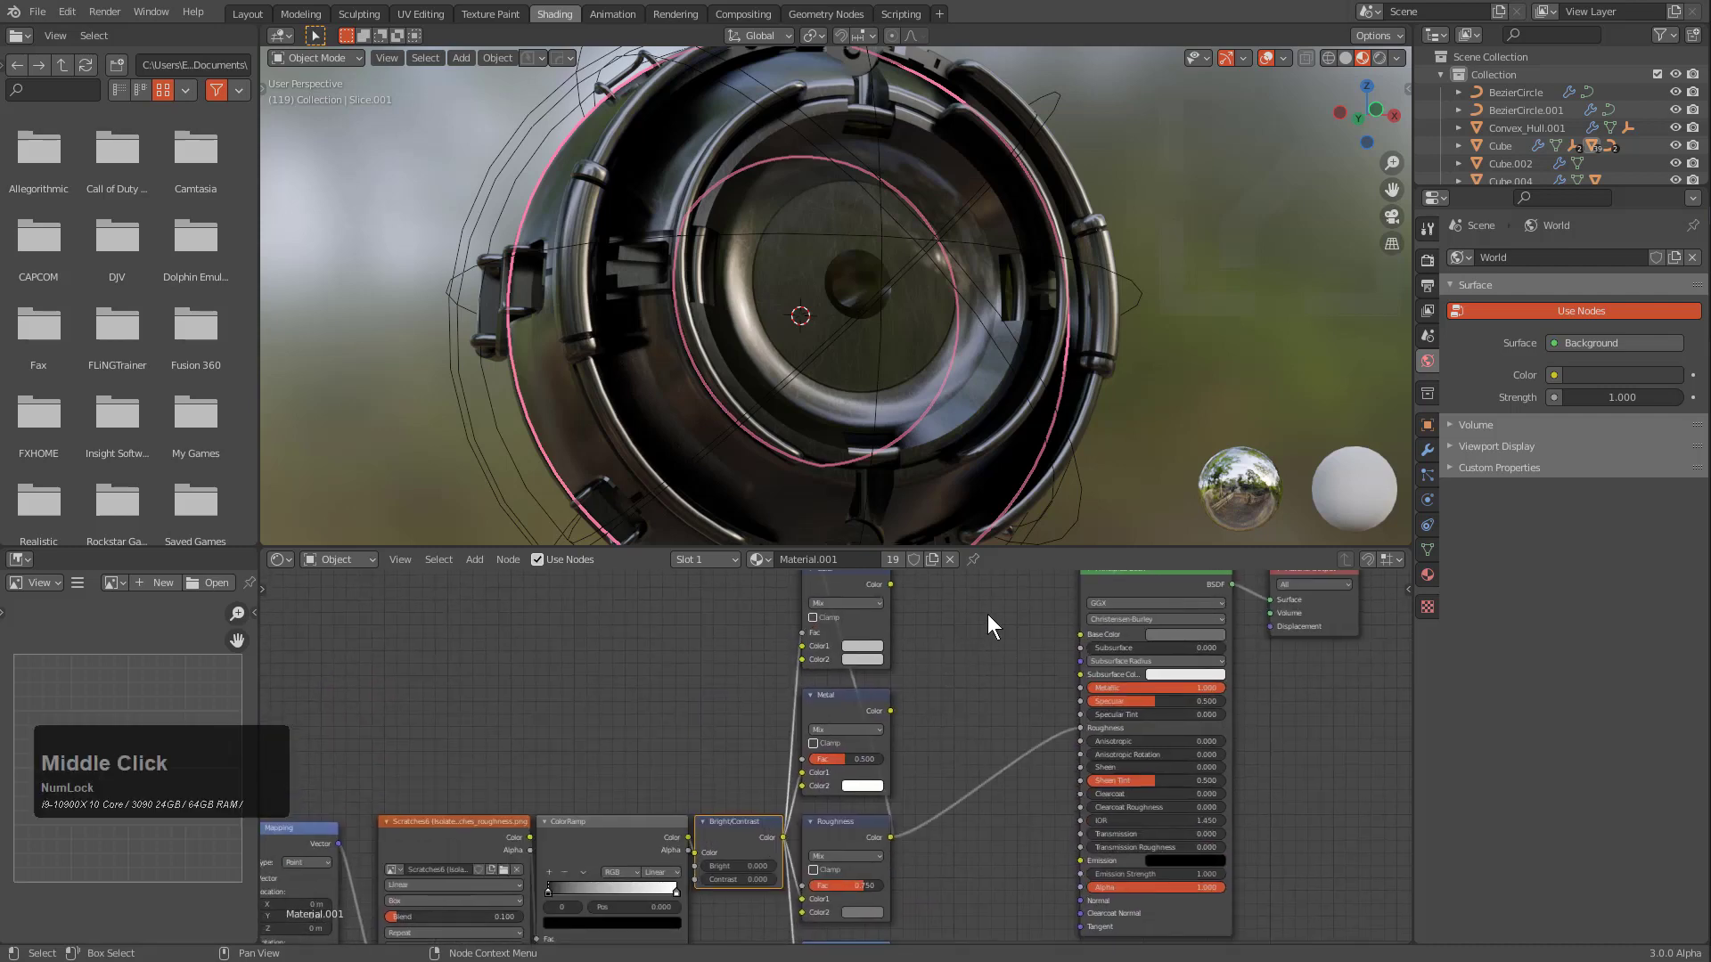
Return to the Layout workspace and use Map Scroll to apply the experimental_suddy_salty_scratches map to the outer shell piece
{"action": "left_click", "coordinate": [255, 13]}
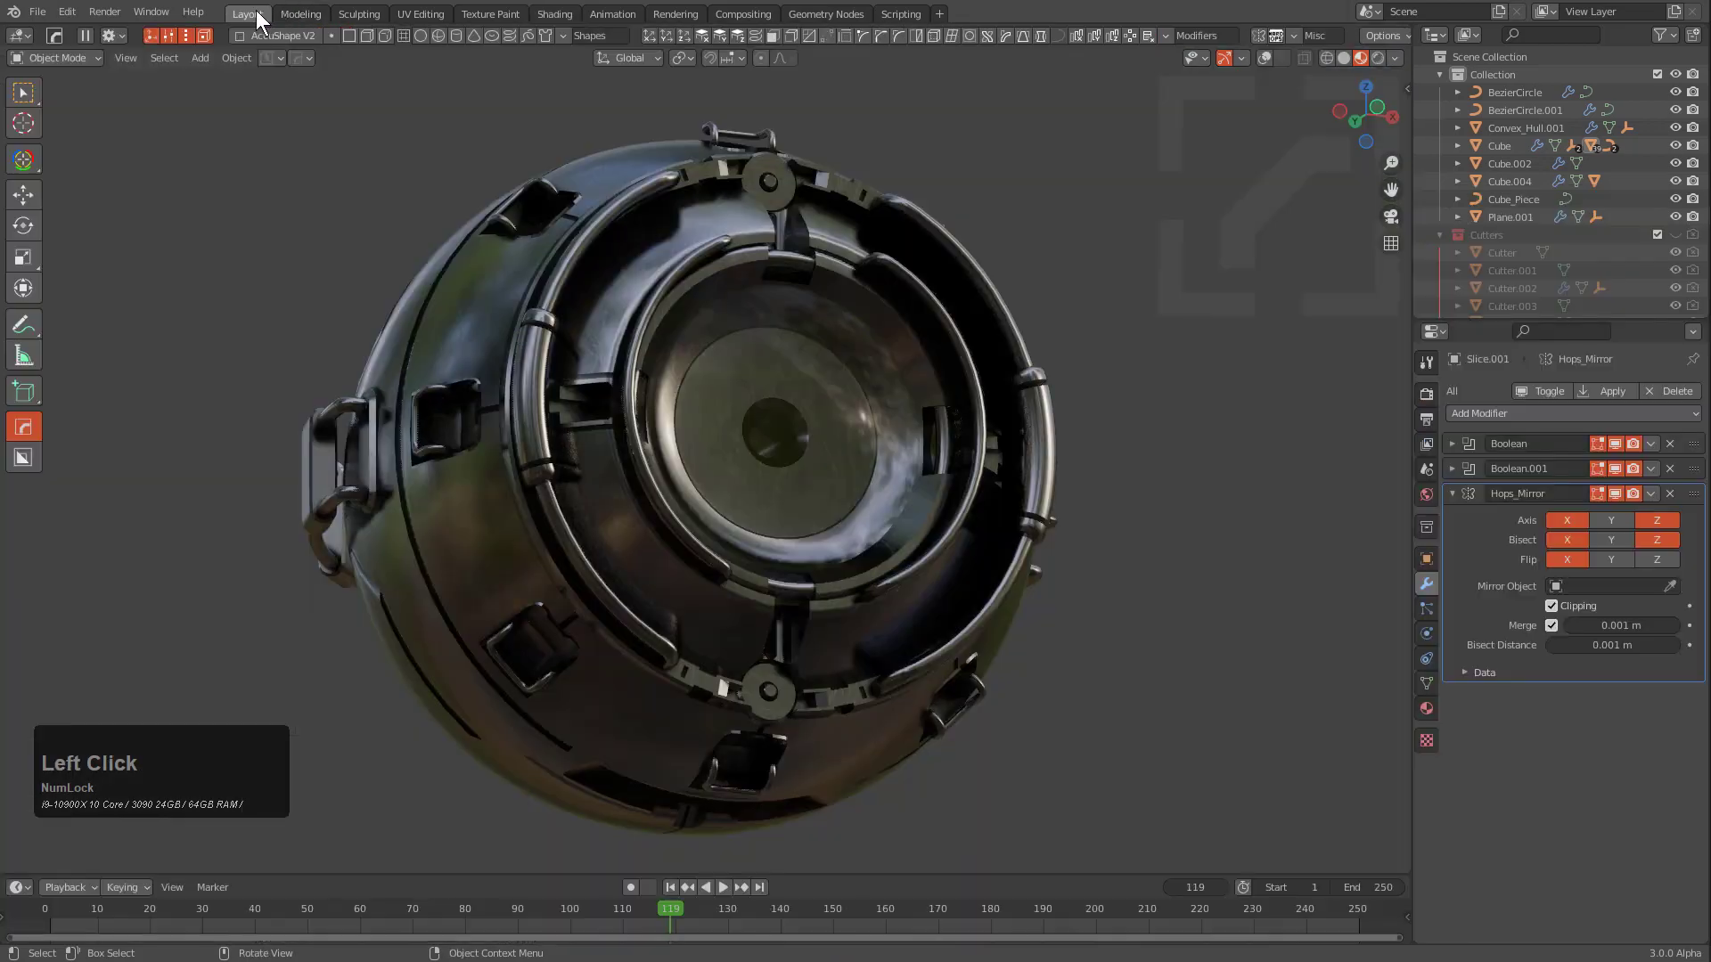
{"action": "scroll", "coordinate": [672, 469], "scroll_direction": "up", "scroll_amount": 3}
{"action": "scroll", "coordinate": [666, 465], "scroll_direction": "down", "scroll_amount": 3}
{"action": "mouse_move", "coordinate": [619, 456]}
{"action": "middle_mouse_down"}
{"action": "mouse_move", "coordinate": [648, 526]}
{"action": "mouse_move", "coordinate": [648, 454]}
{"action": "middle_mouse_up"}
{"action": "key", "text": "m"}
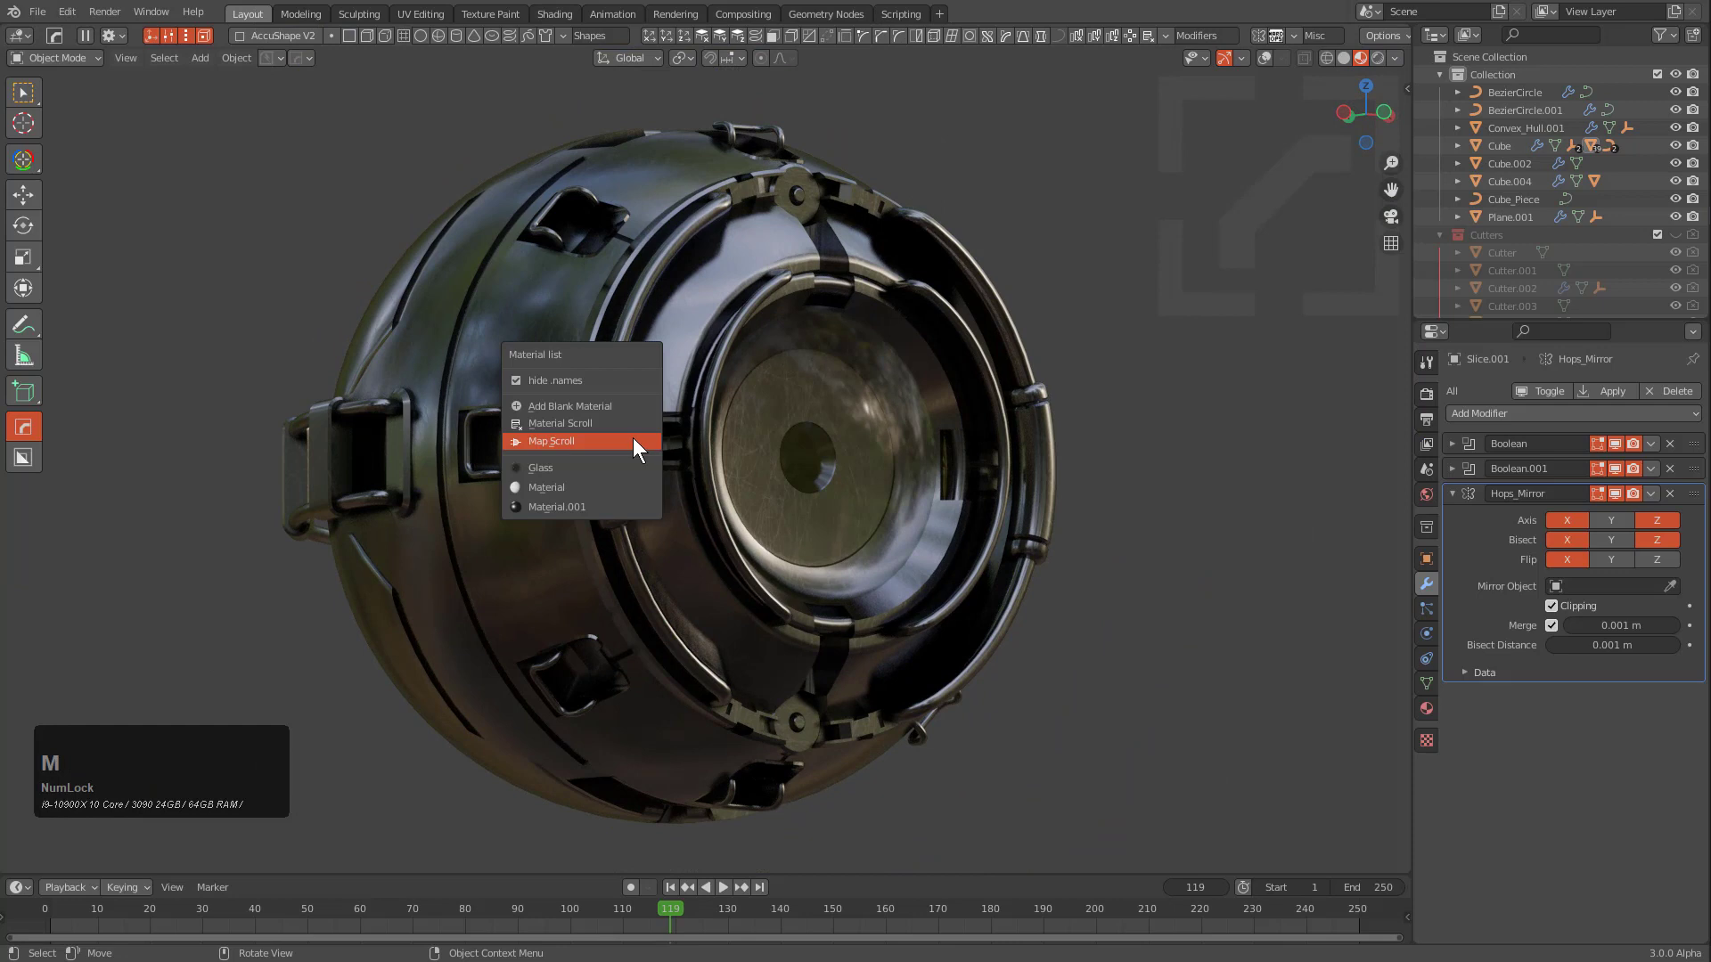
{"action": "left_click", "coordinate": [633, 442]}
{"action": "scroll", "coordinate": [633, 440], "scroll_direction": "up", "scroll_amount": 2}
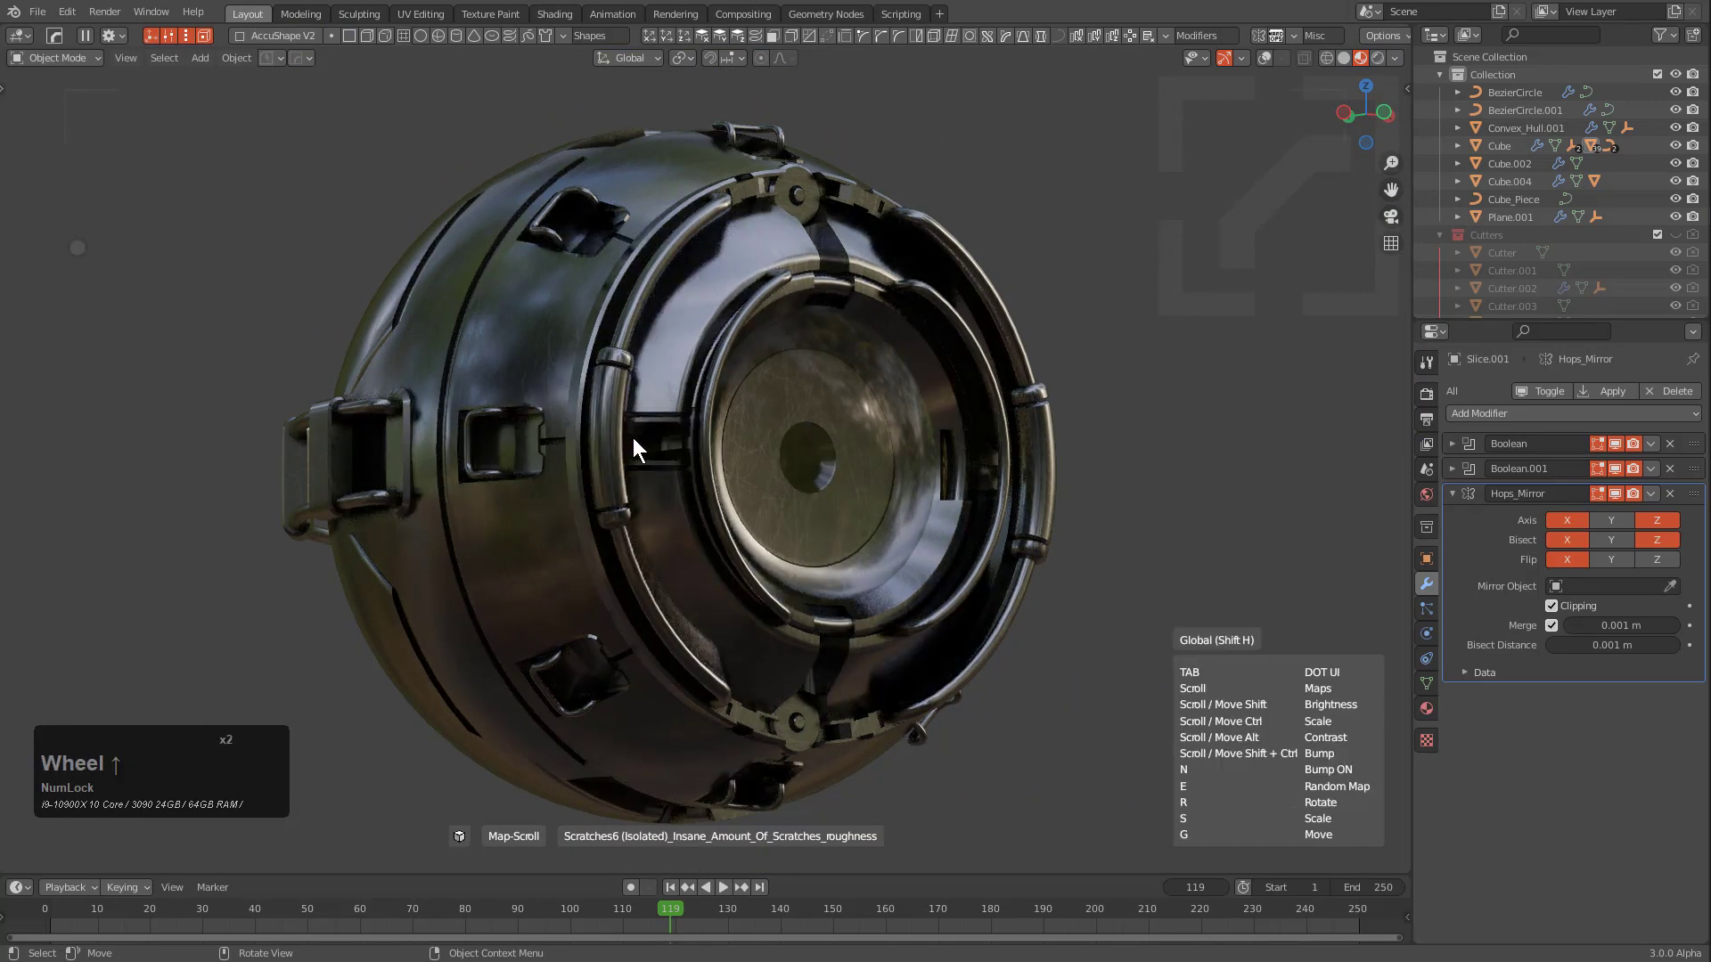
{"action": "scroll", "coordinate": [632, 438], "scroll_direction": "up", "scroll_amount": 2}
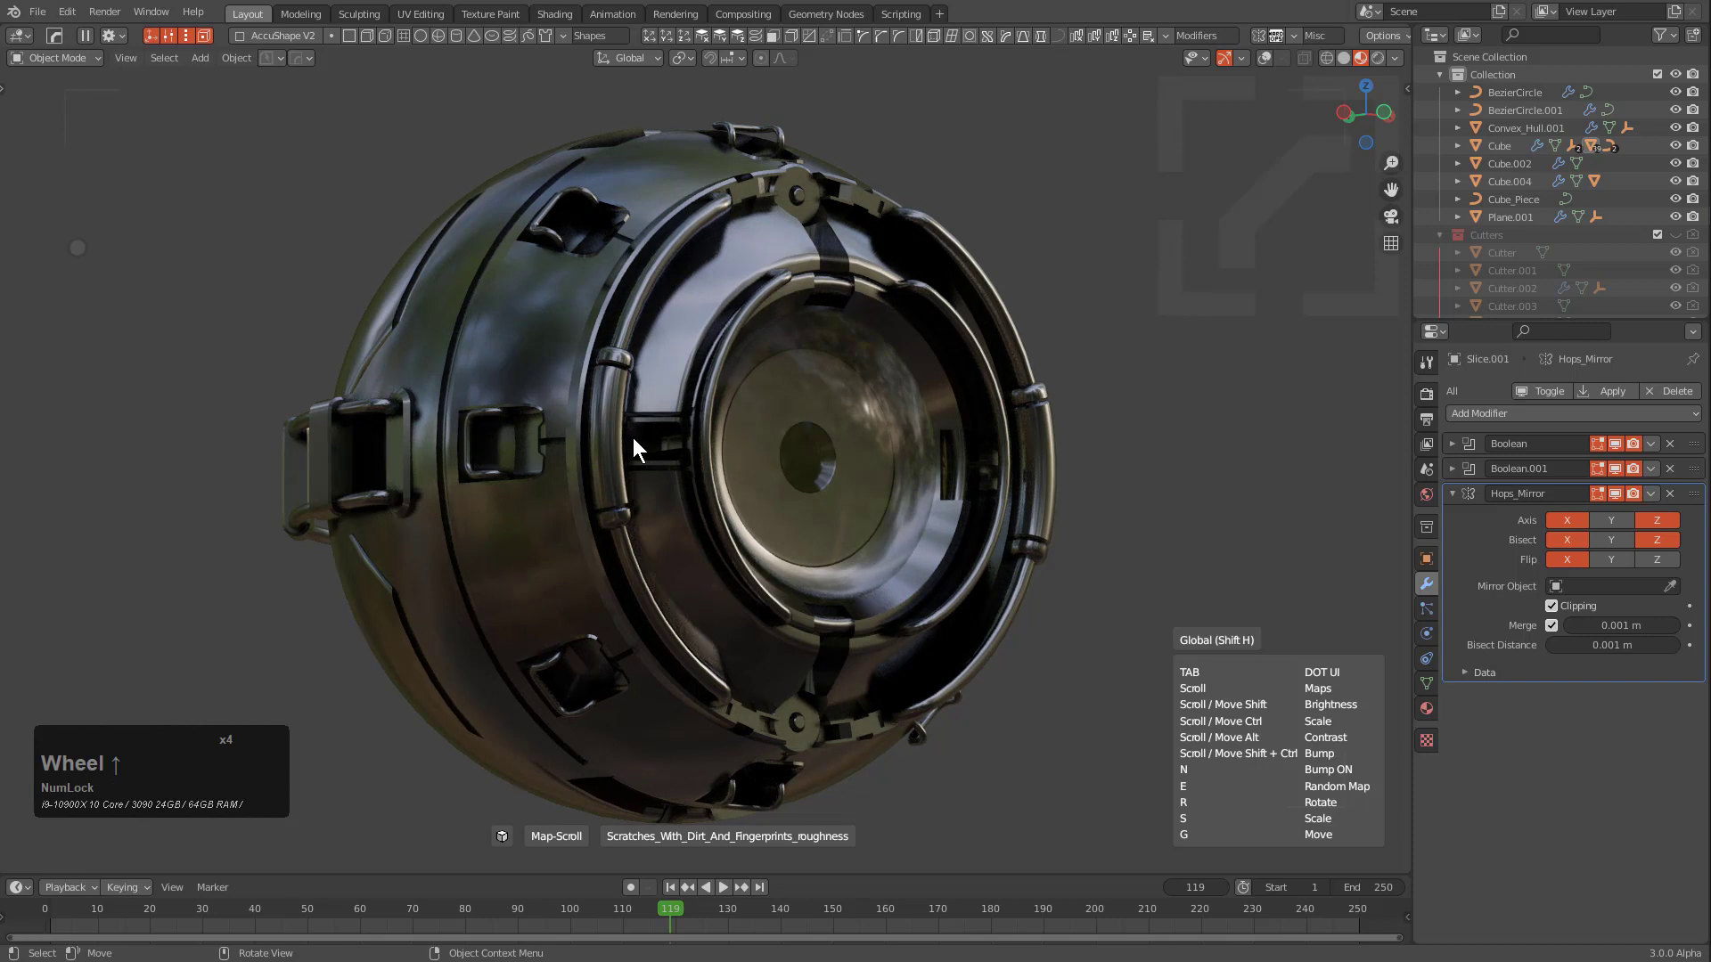
{"action": "scroll", "coordinate": [632, 438], "scroll_direction": "up", "scroll_amount": 2}
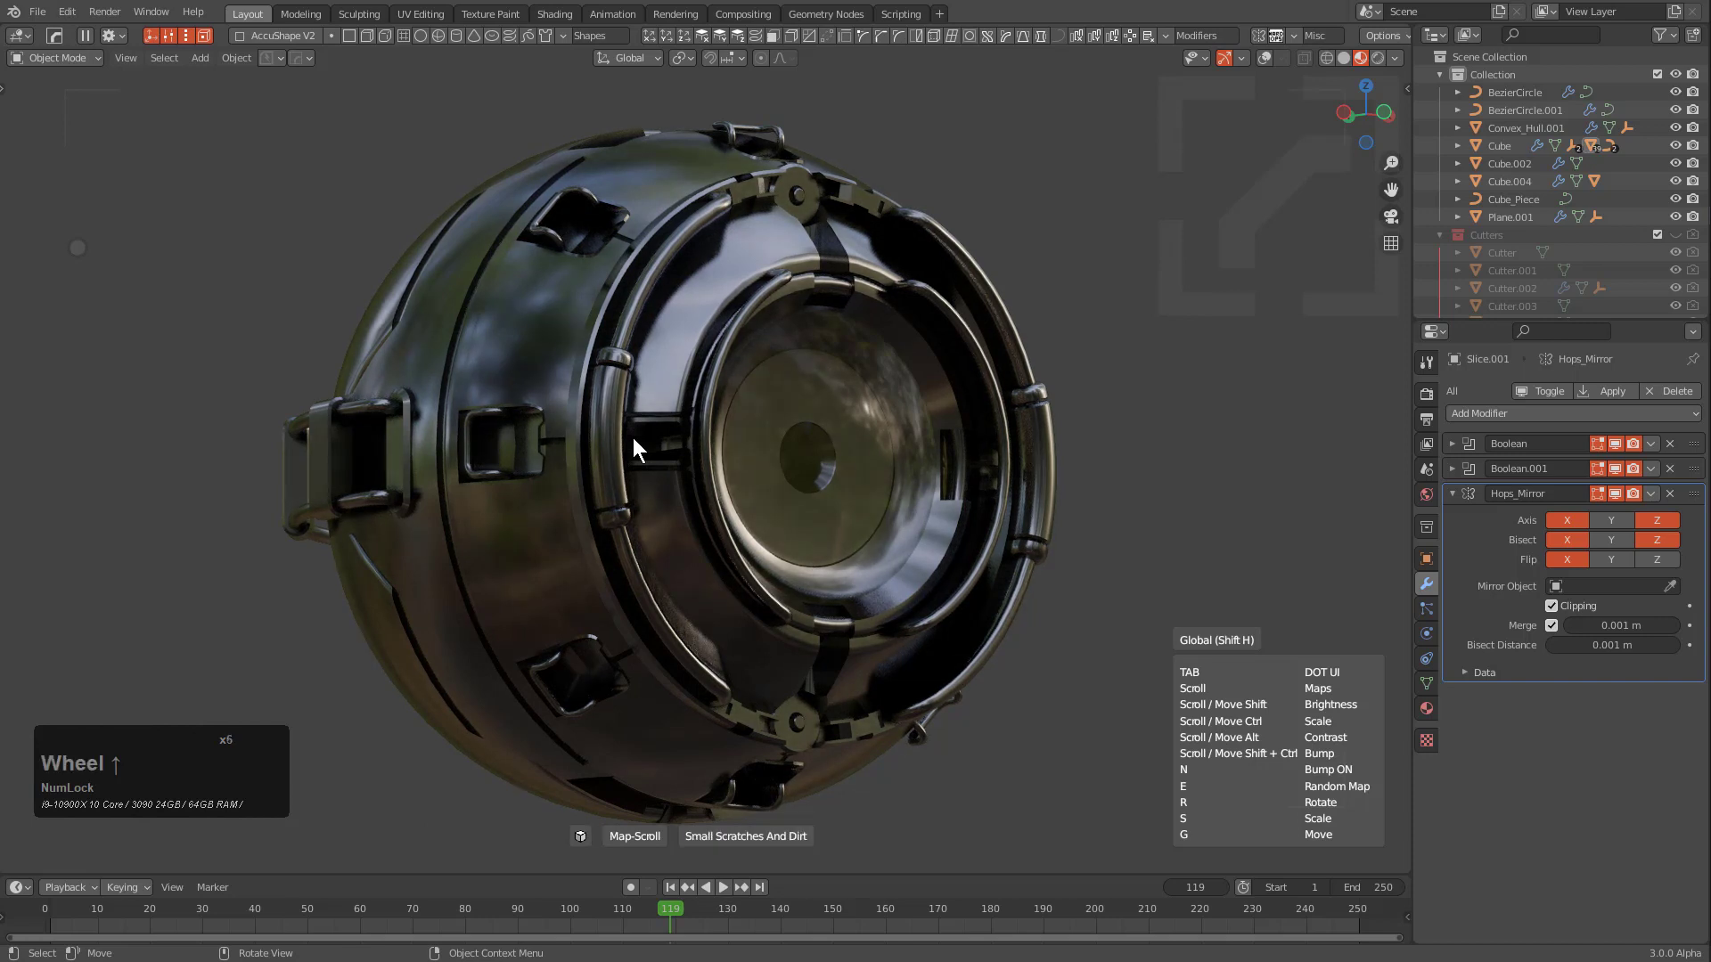
{"action": "scroll", "coordinate": [632, 437], "scroll_direction": "up", "scroll_amount": 2}
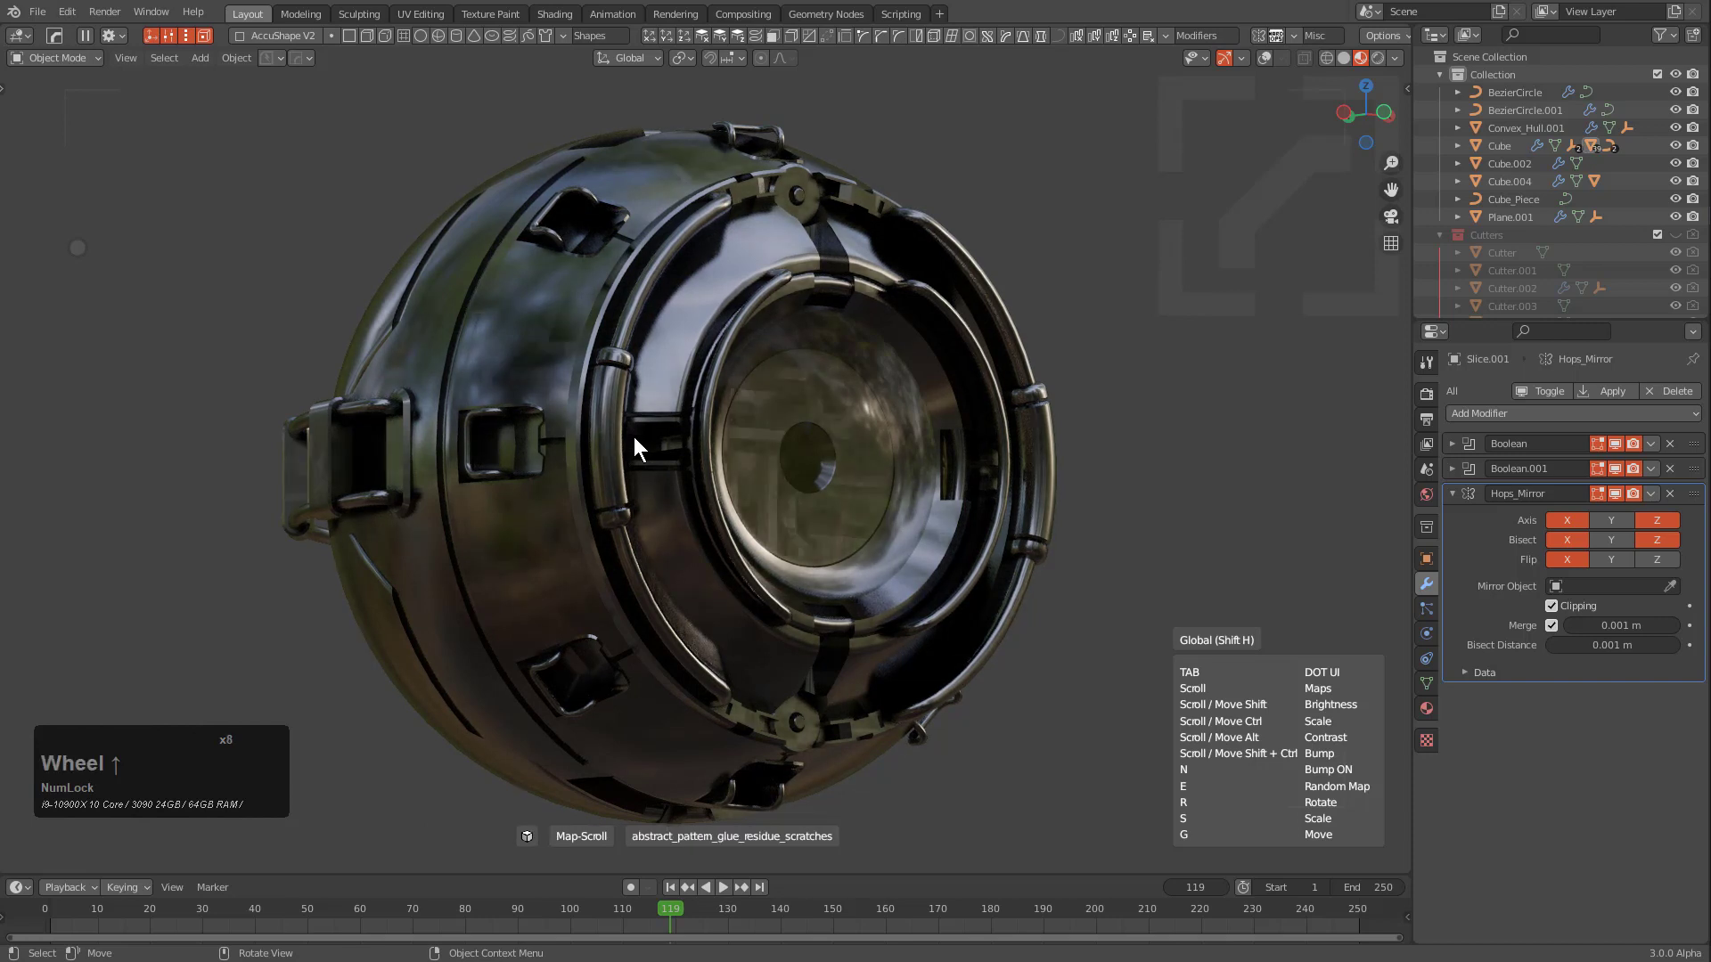
{"action": "scroll", "coordinate": [634, 437], "scroll_direction": "up", "scroll_amount": 1}
{"action": "left_click", "coordinate": [634, 437]}
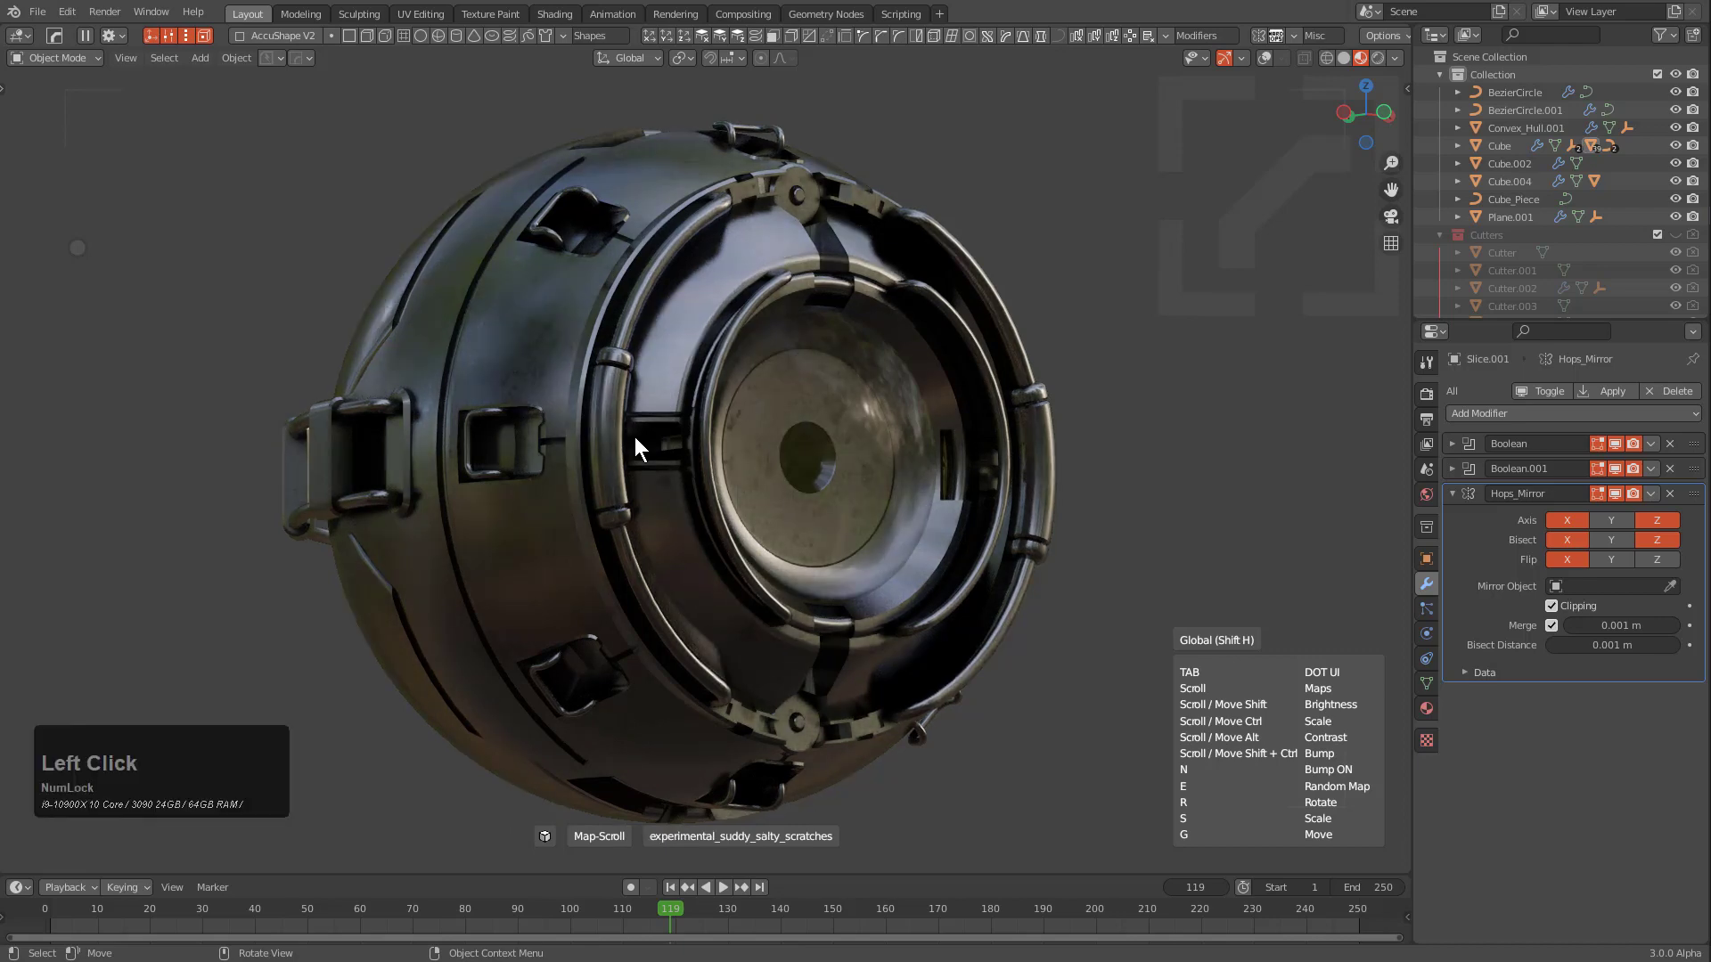
Open Link Ops from the HardOps settings
{"action": "middle_click_drag", "start_coordinate": [670, 411], "coordinate": [748, 471]}
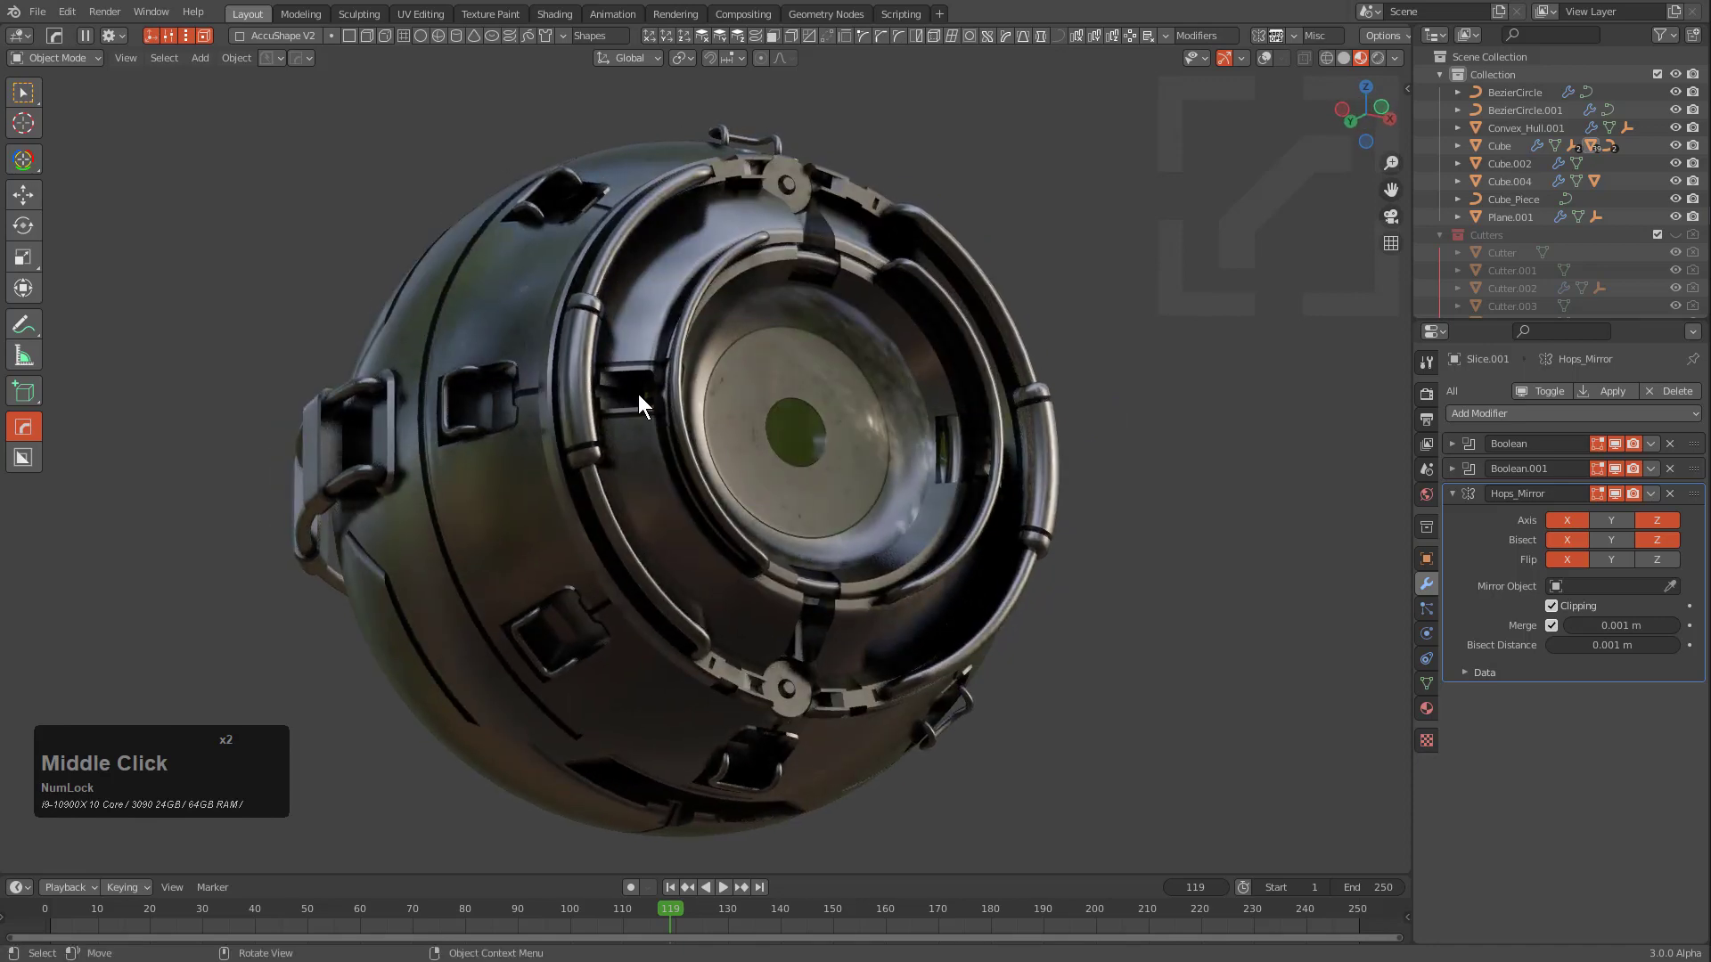
{"action": "key", "text": "m"}
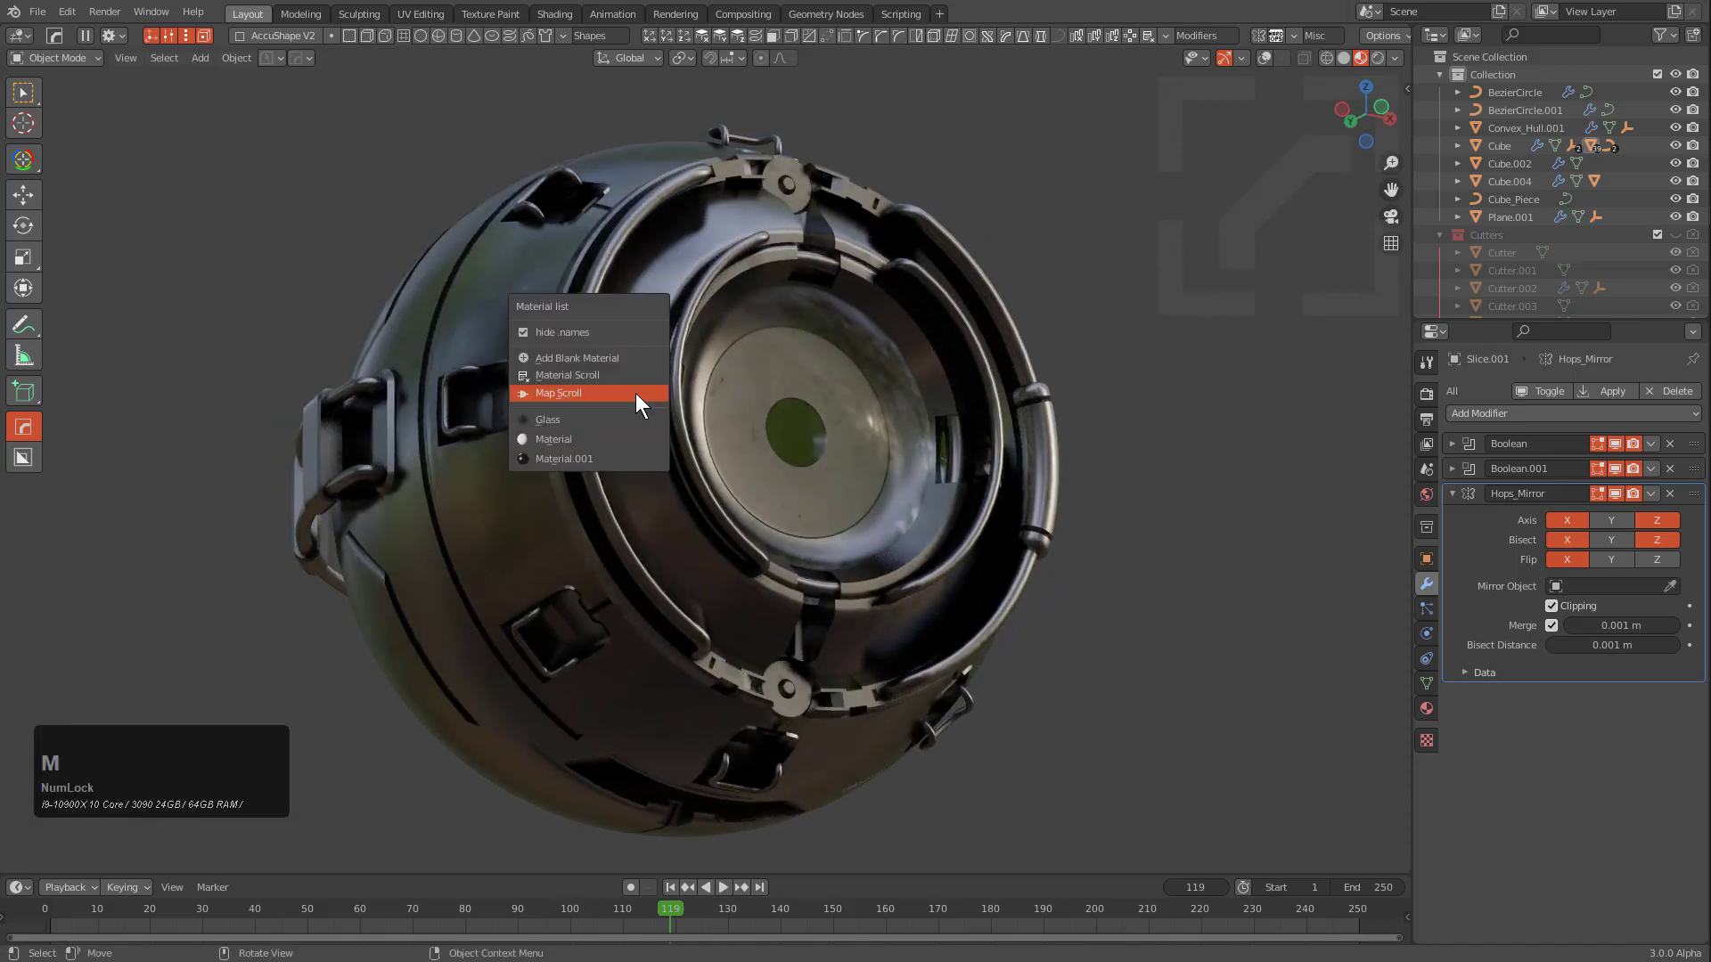
{"action": "key", "text": "q"}
{"action": "mouse_move", "coordinate": [669, 428]}
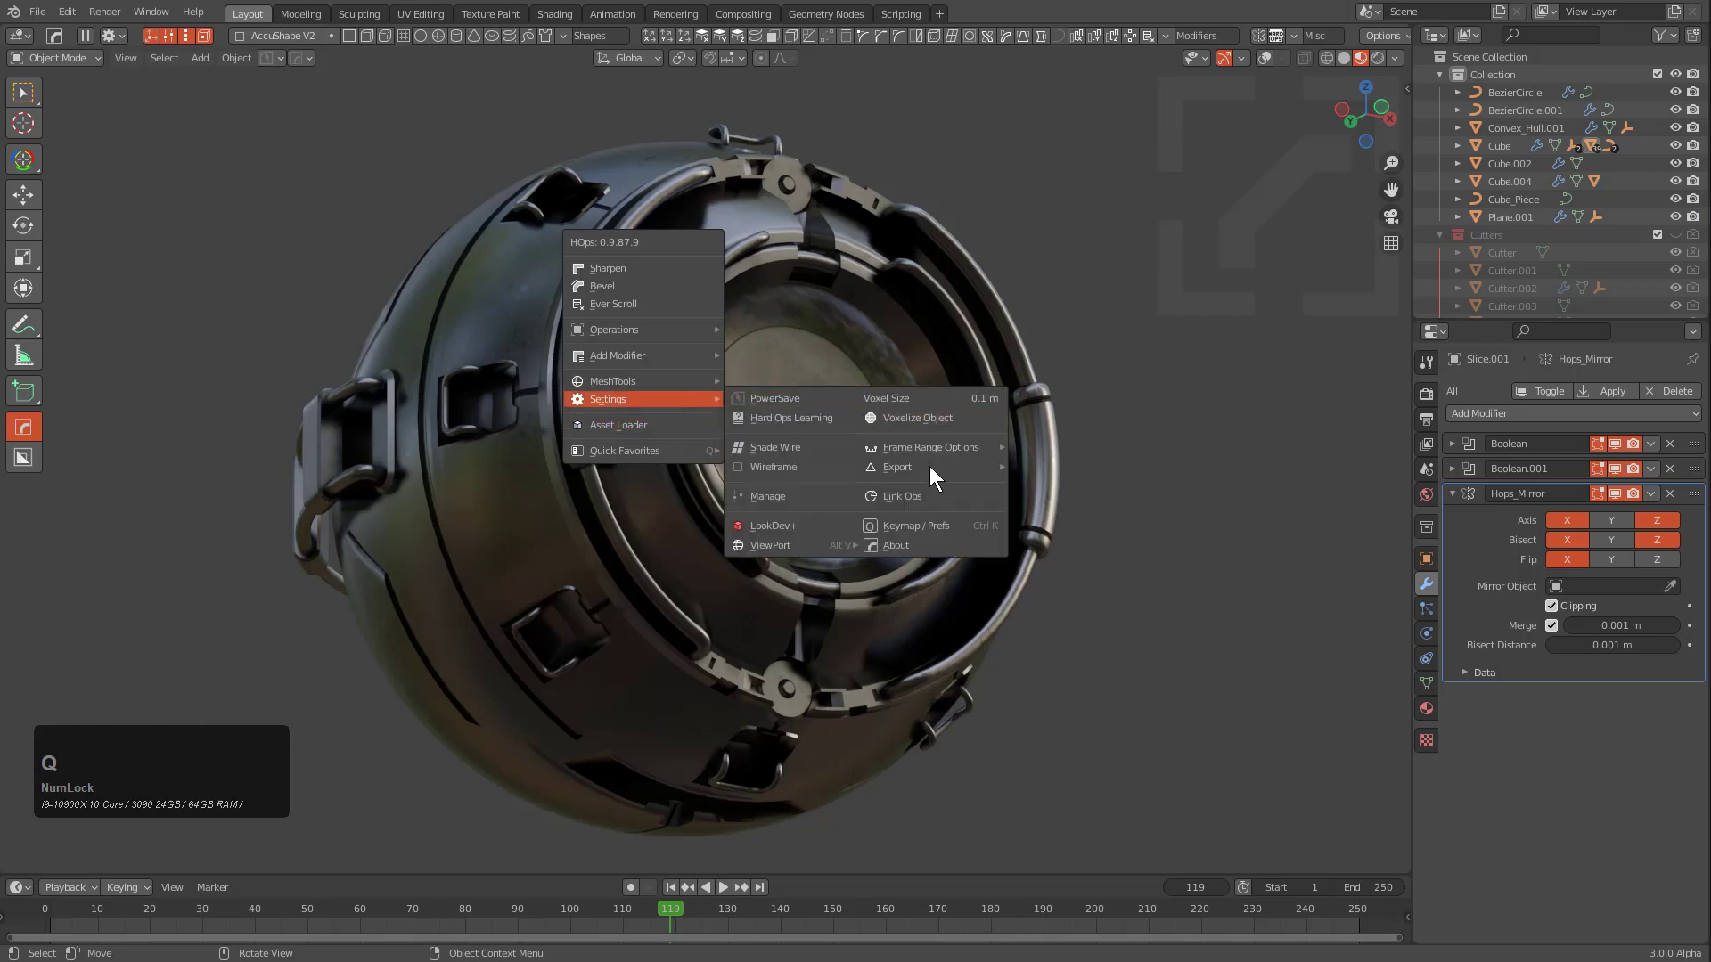
{"action": "left_click", "coordinate": [924, 496]}
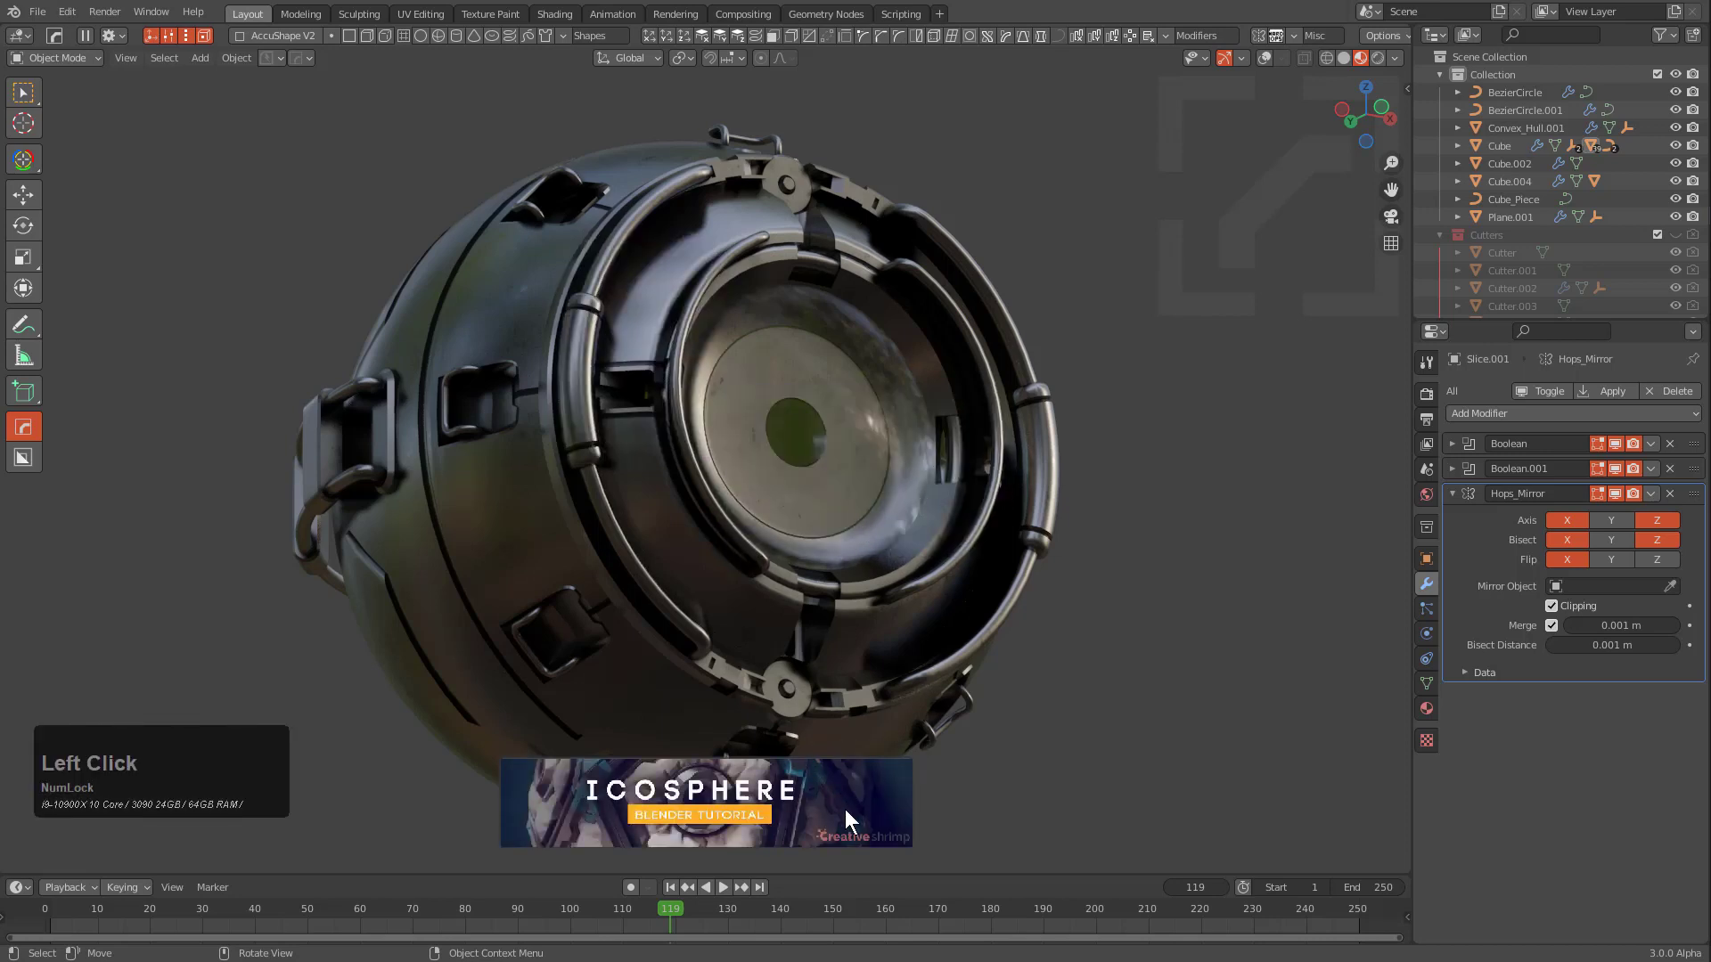
Browse Link Ops to the 150 Tileable Roughness Maps entry and close it
{"action": "scroll", "coordinate": [845, 811], "scroll_direction": "up", "scroll_amount": 1}
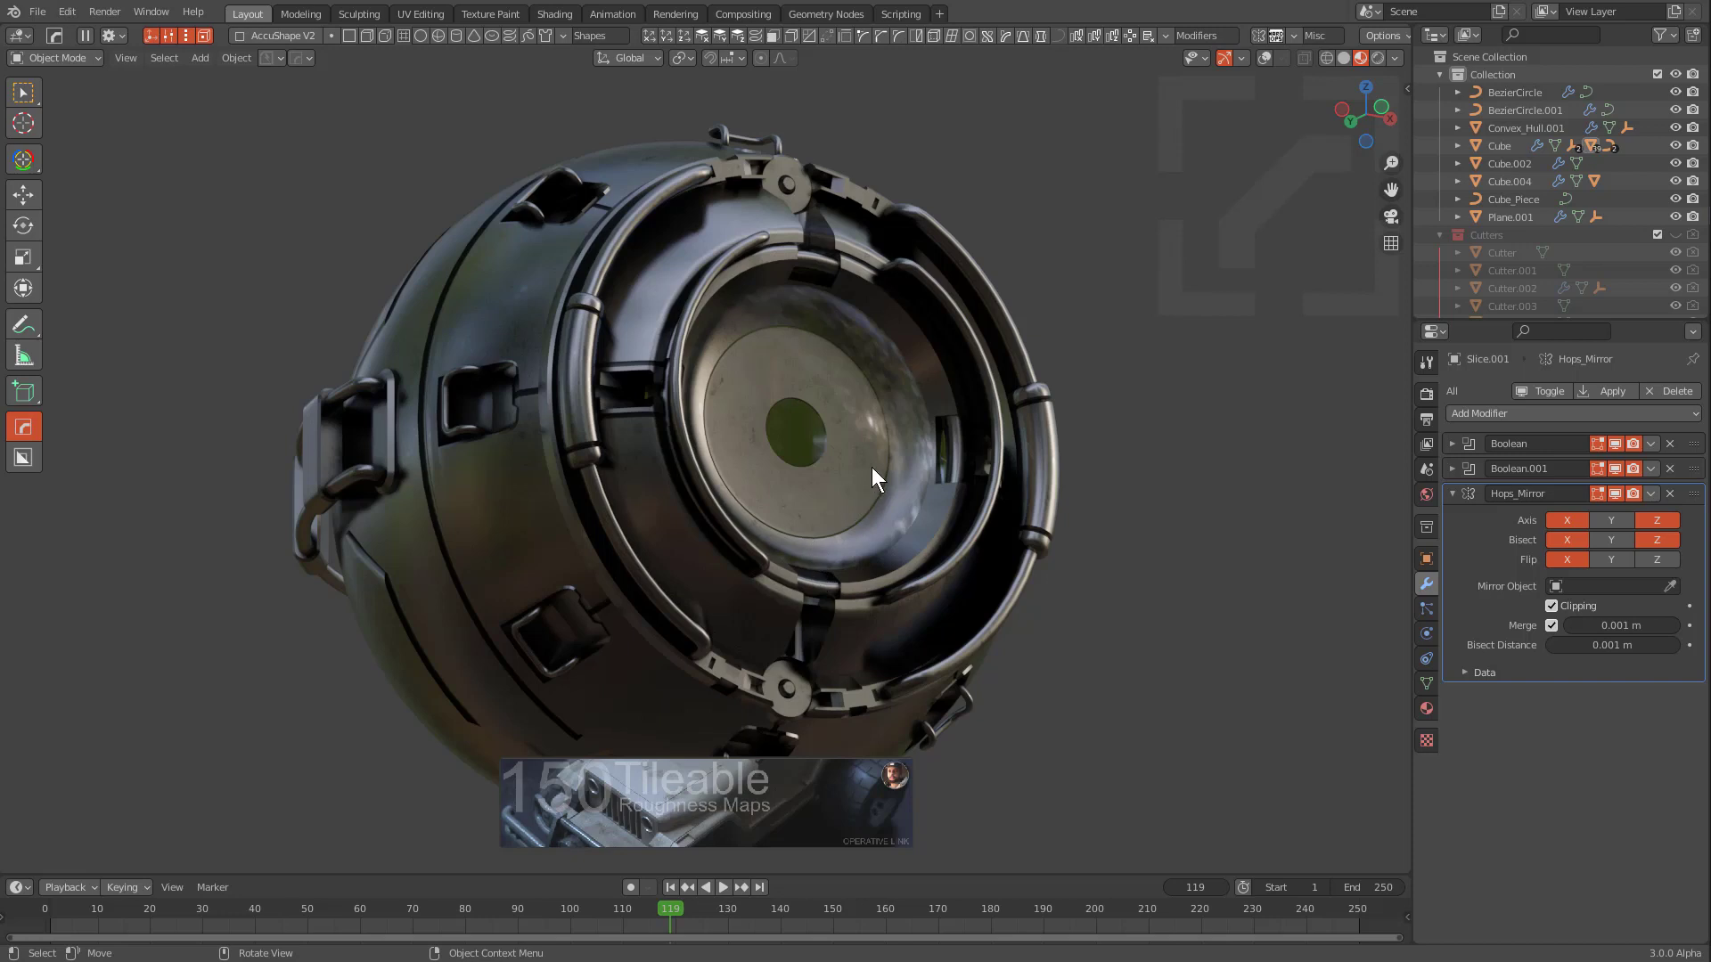
{"action": "right_click", "coordinate": [966, 407]}
Start Map Scroll with its dot UI window and look through the image format filter options, keeping PNG
{"action": "key", "text": "q"}
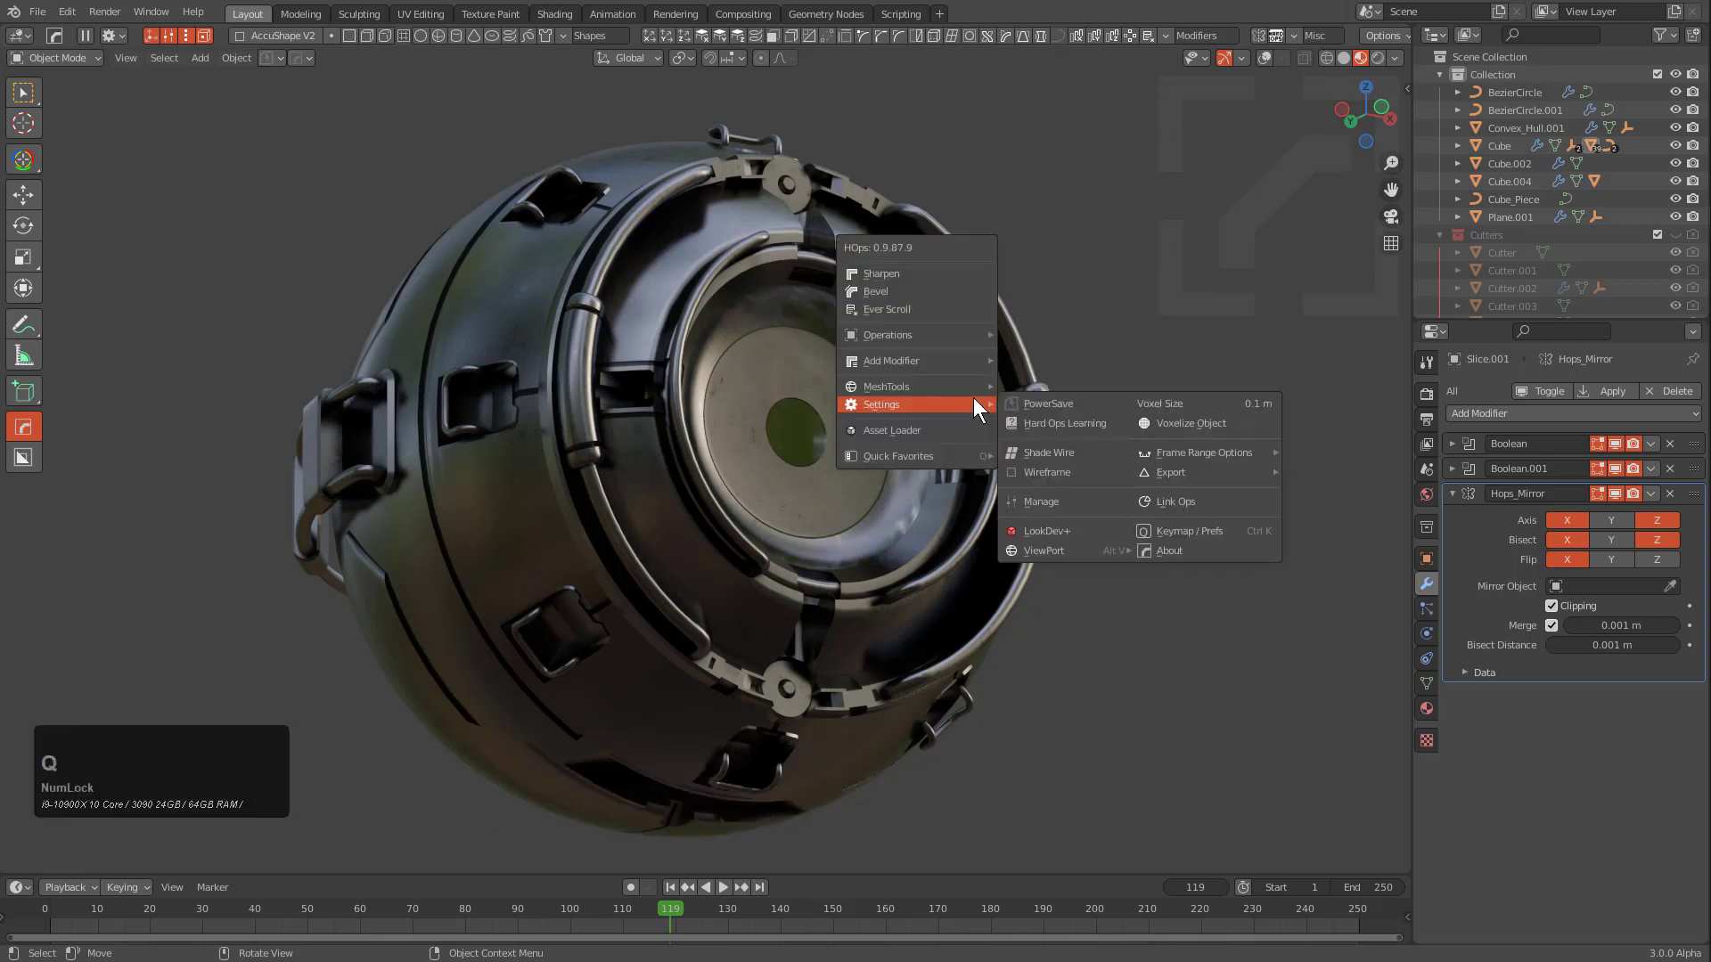
{"action": "key", "text": "m"}
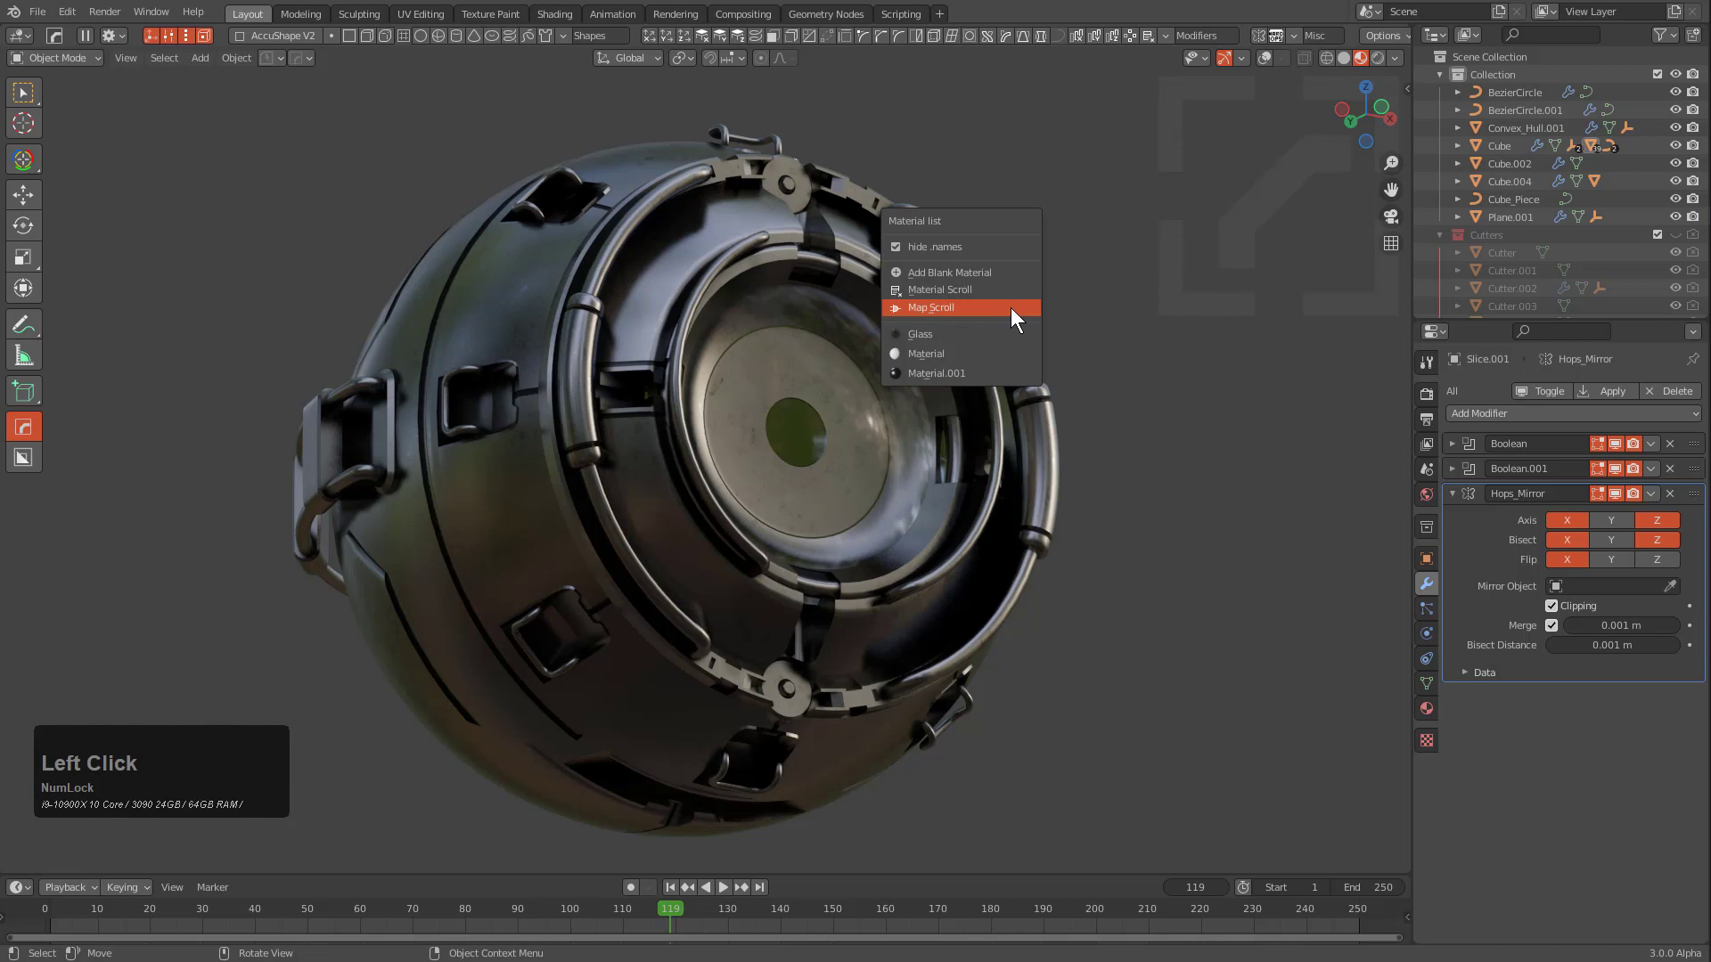
{"action": "left_click", "coordinate": [1011, 307]}
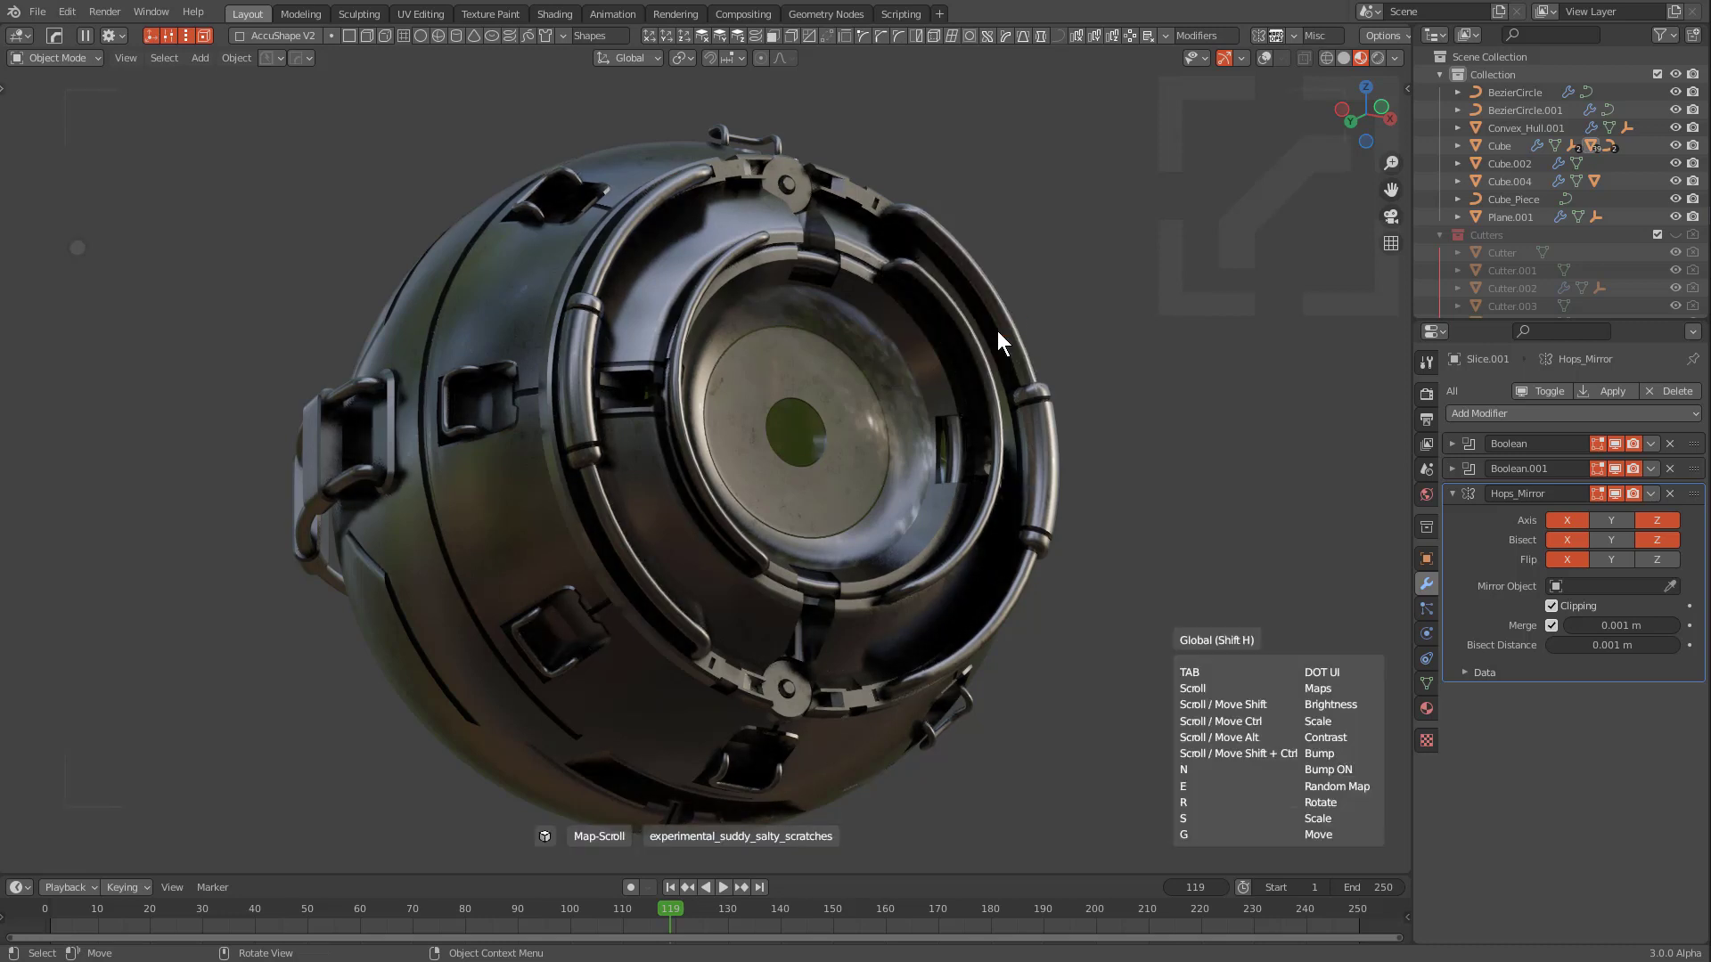
{"action": "key", "text": "Tab"}
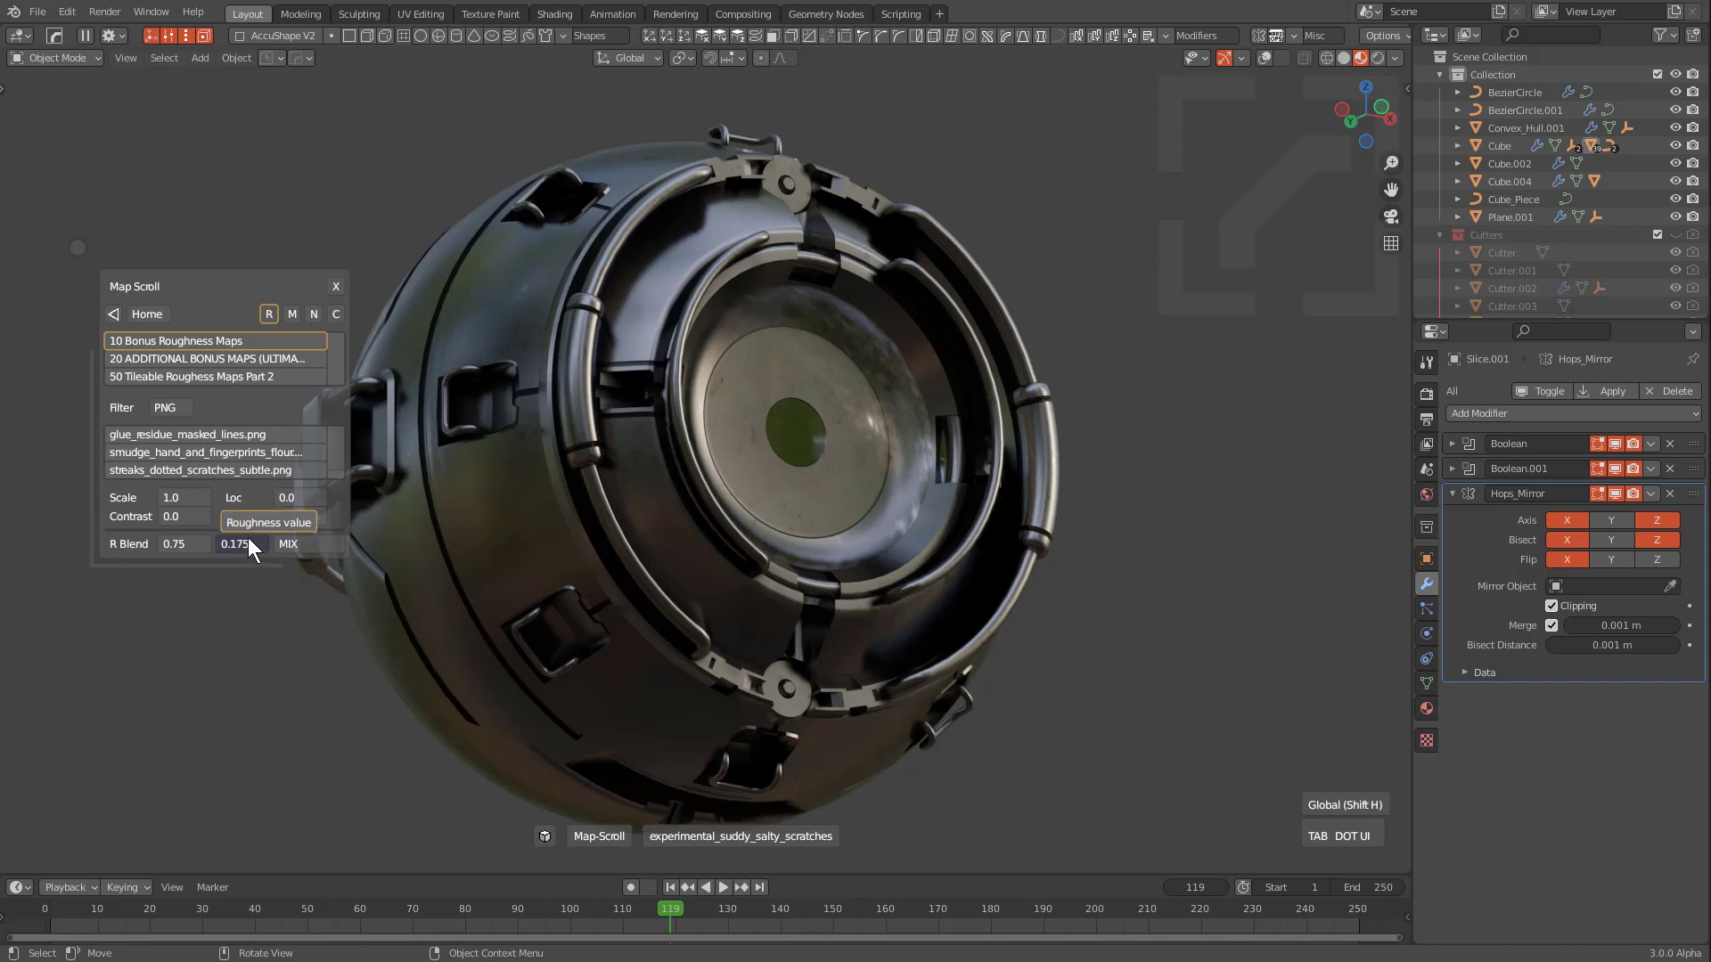
{"action": "left_click", "coordinate": [172, 408]}
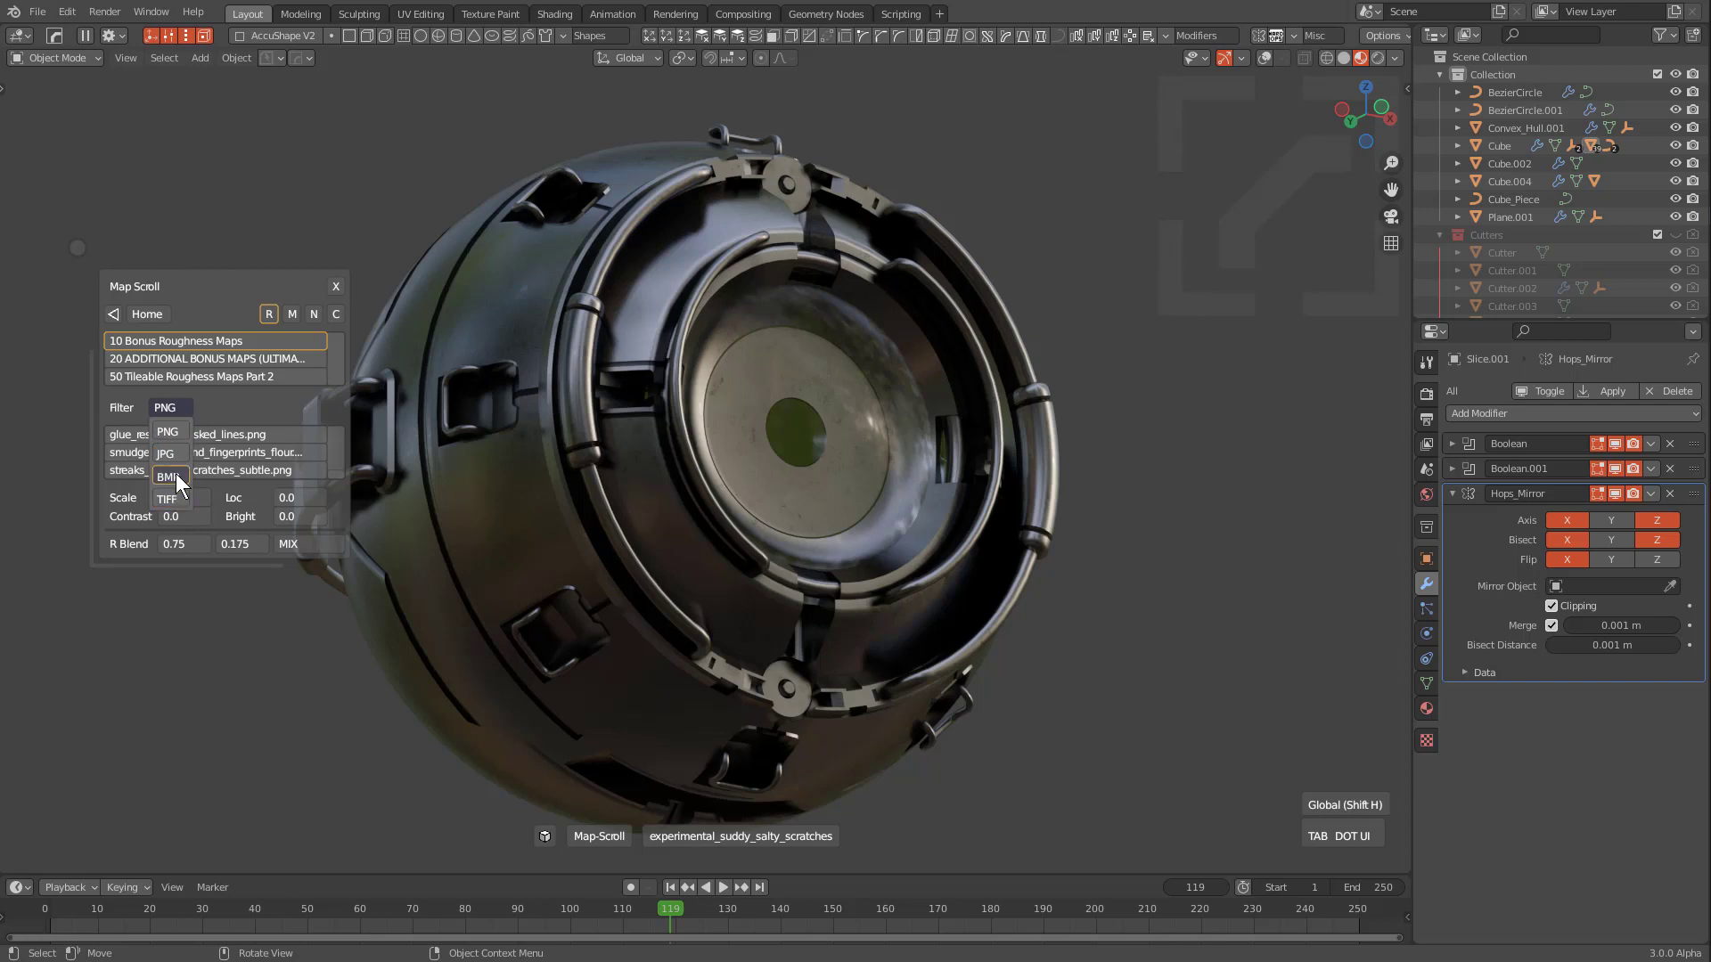
{"action": "left_click", "coordinate": [226, 400]}
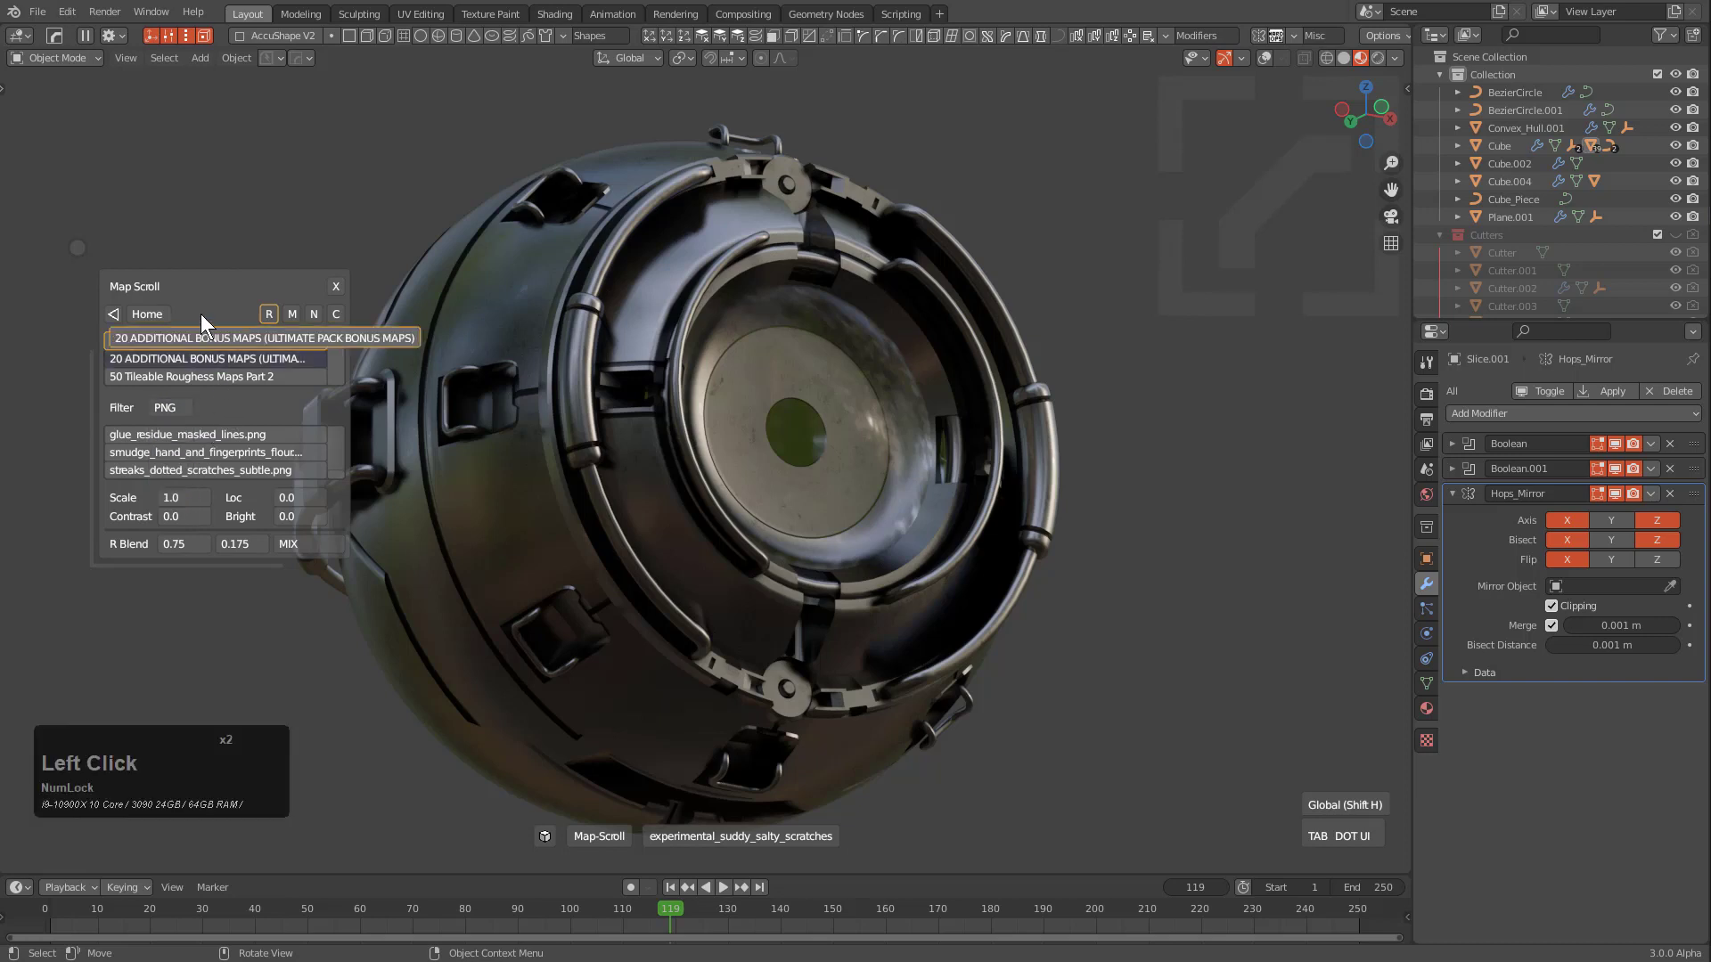
{"action": "key", "text": "Num_Lock"}
{"action": "key", "text": "Num_Lock"}
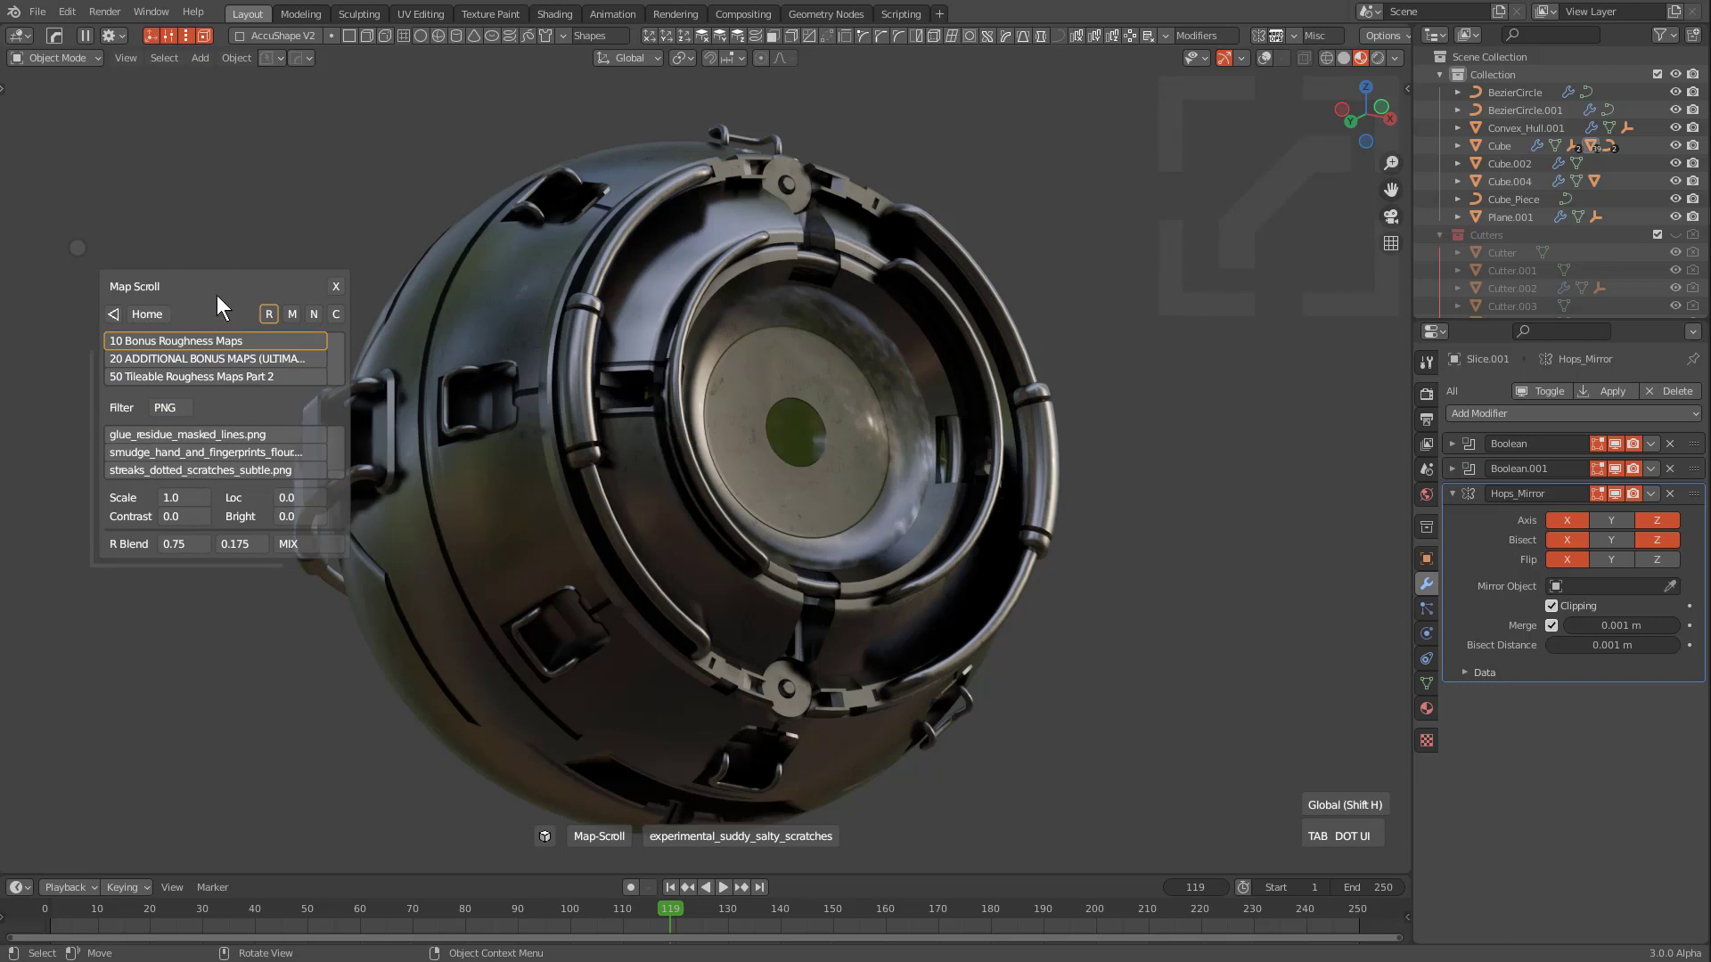
Enable the normal channel in Map Scroll and set its bump strength to 0.041
{"action": "left_click", "coordinate": [315, 313]}
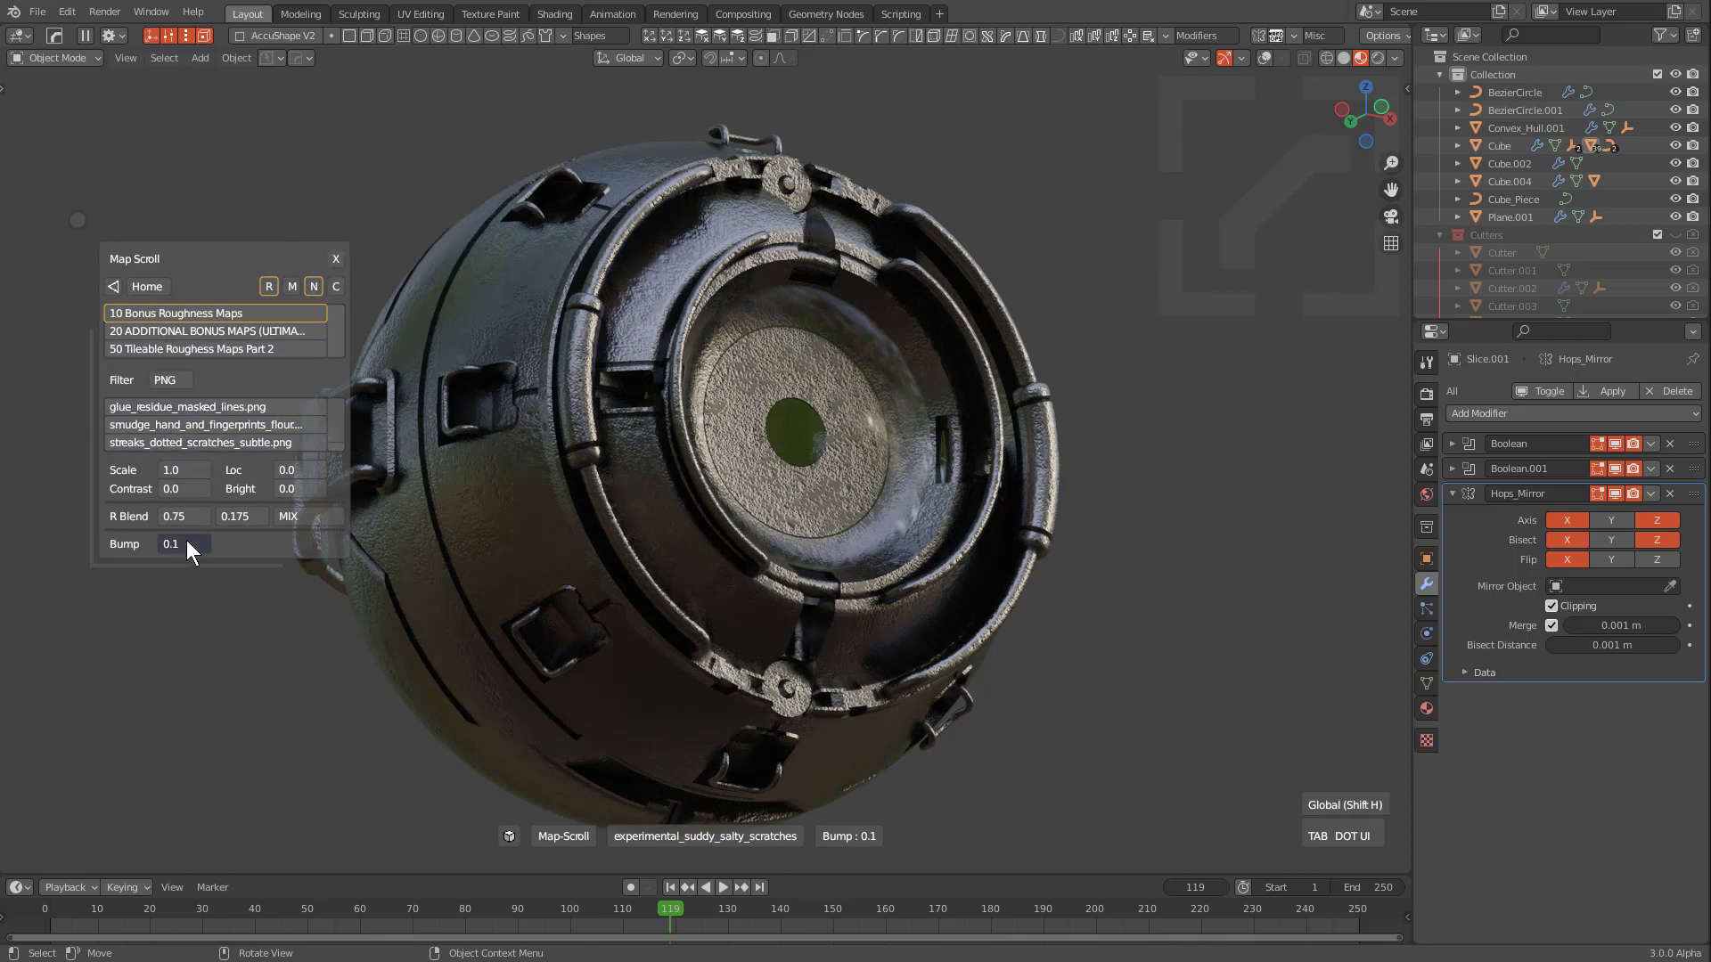
{"action": "left_click_drag", "start_coordinate": [186, 540], "coordinate": [327, 551]}
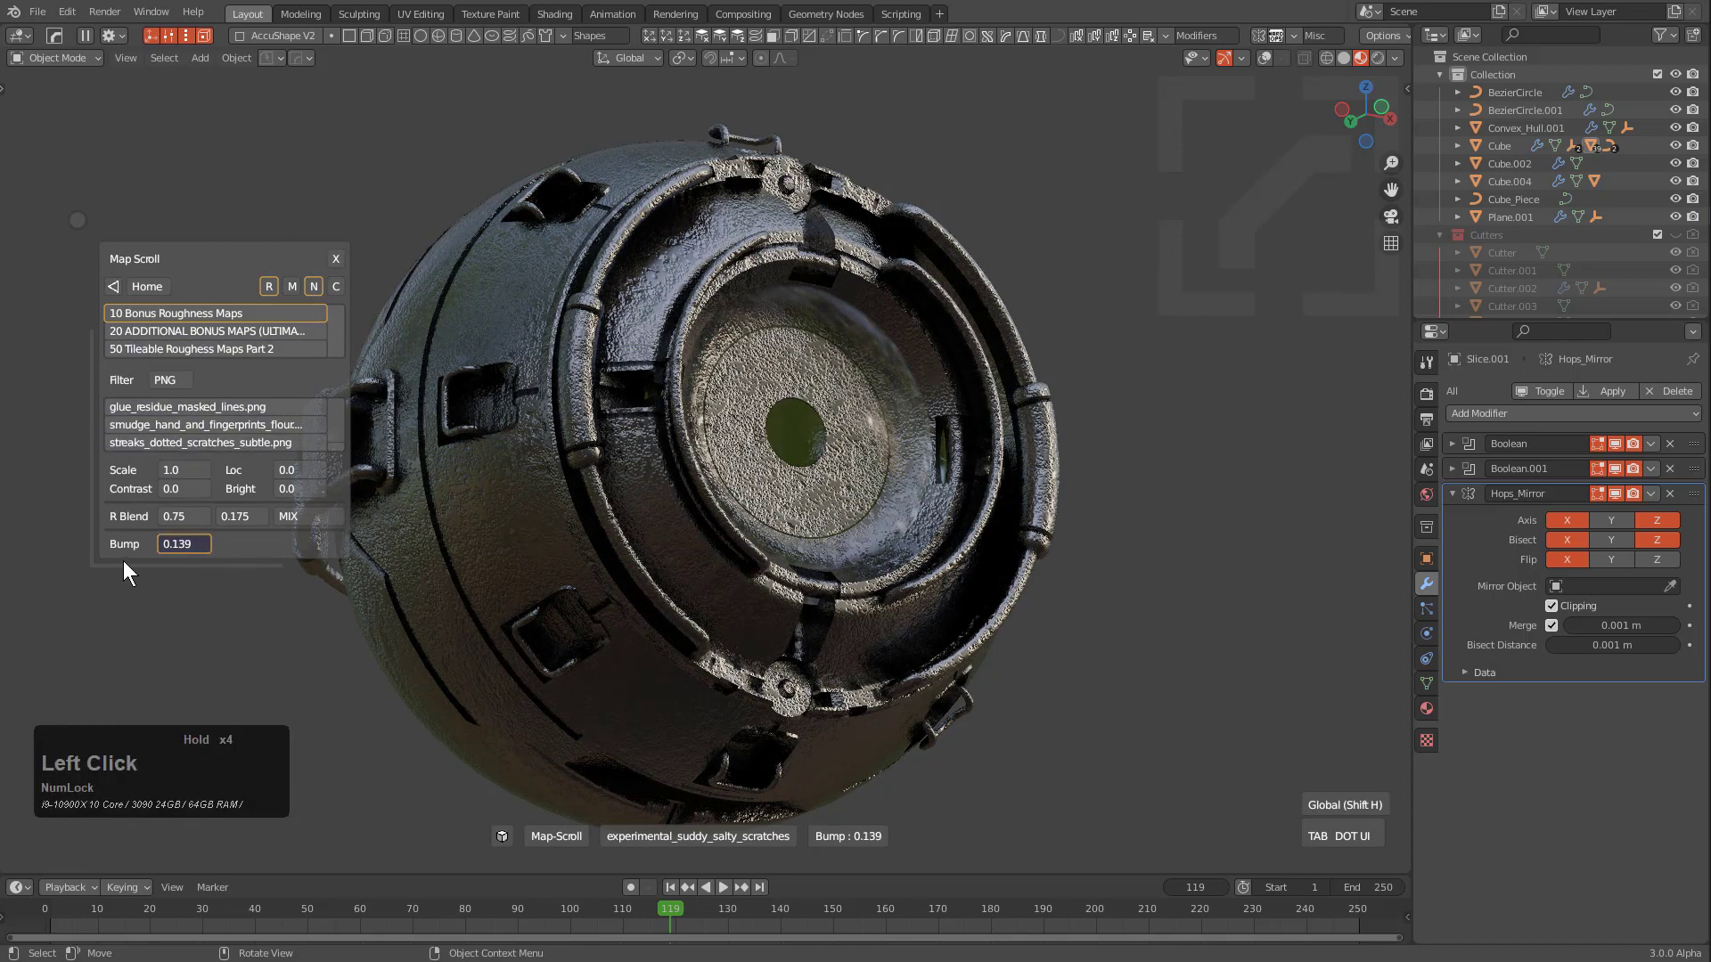
{"action": "left_click_drag", "start_coordinate": [123, 560], "coordinate": [18, 547]}
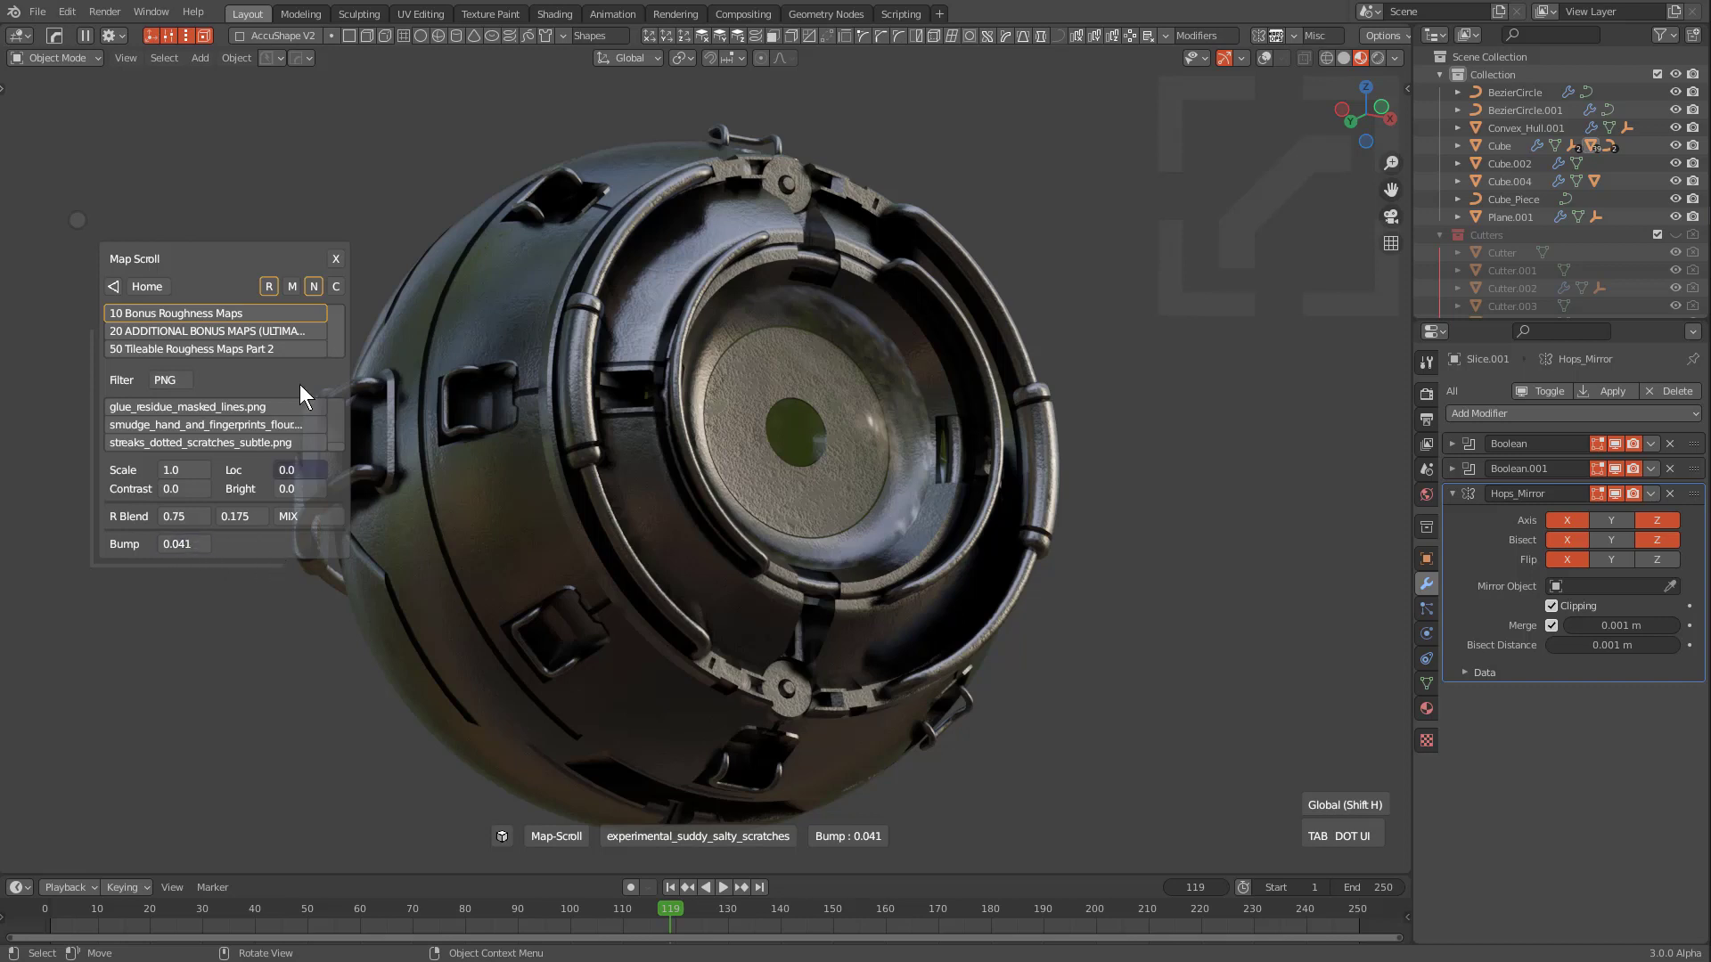
Preview the material's roughness and normal channels on the model with Map Scroll
{"action": "left_click", "coordinate": [267, 285], "text": "shift"}
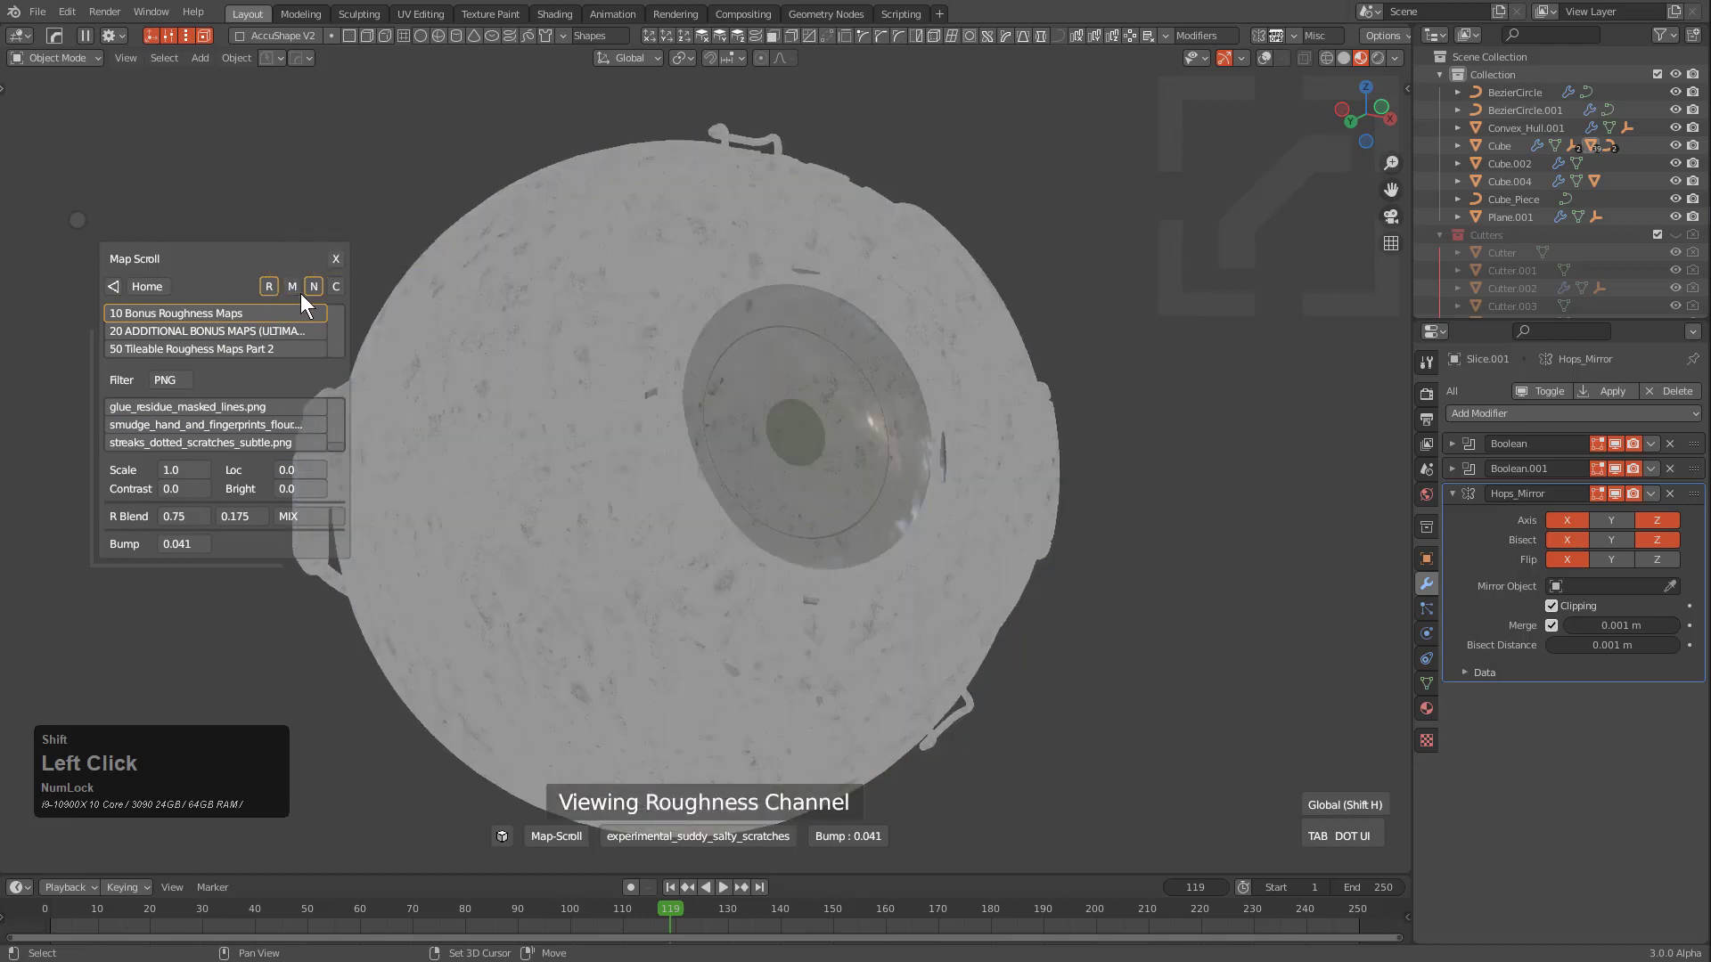
{"action": "left_click", "coordinate": [306, 288], "text": "shift"}
{"action": "left_click", "coordinate": [306, 288], "text": "shift"}
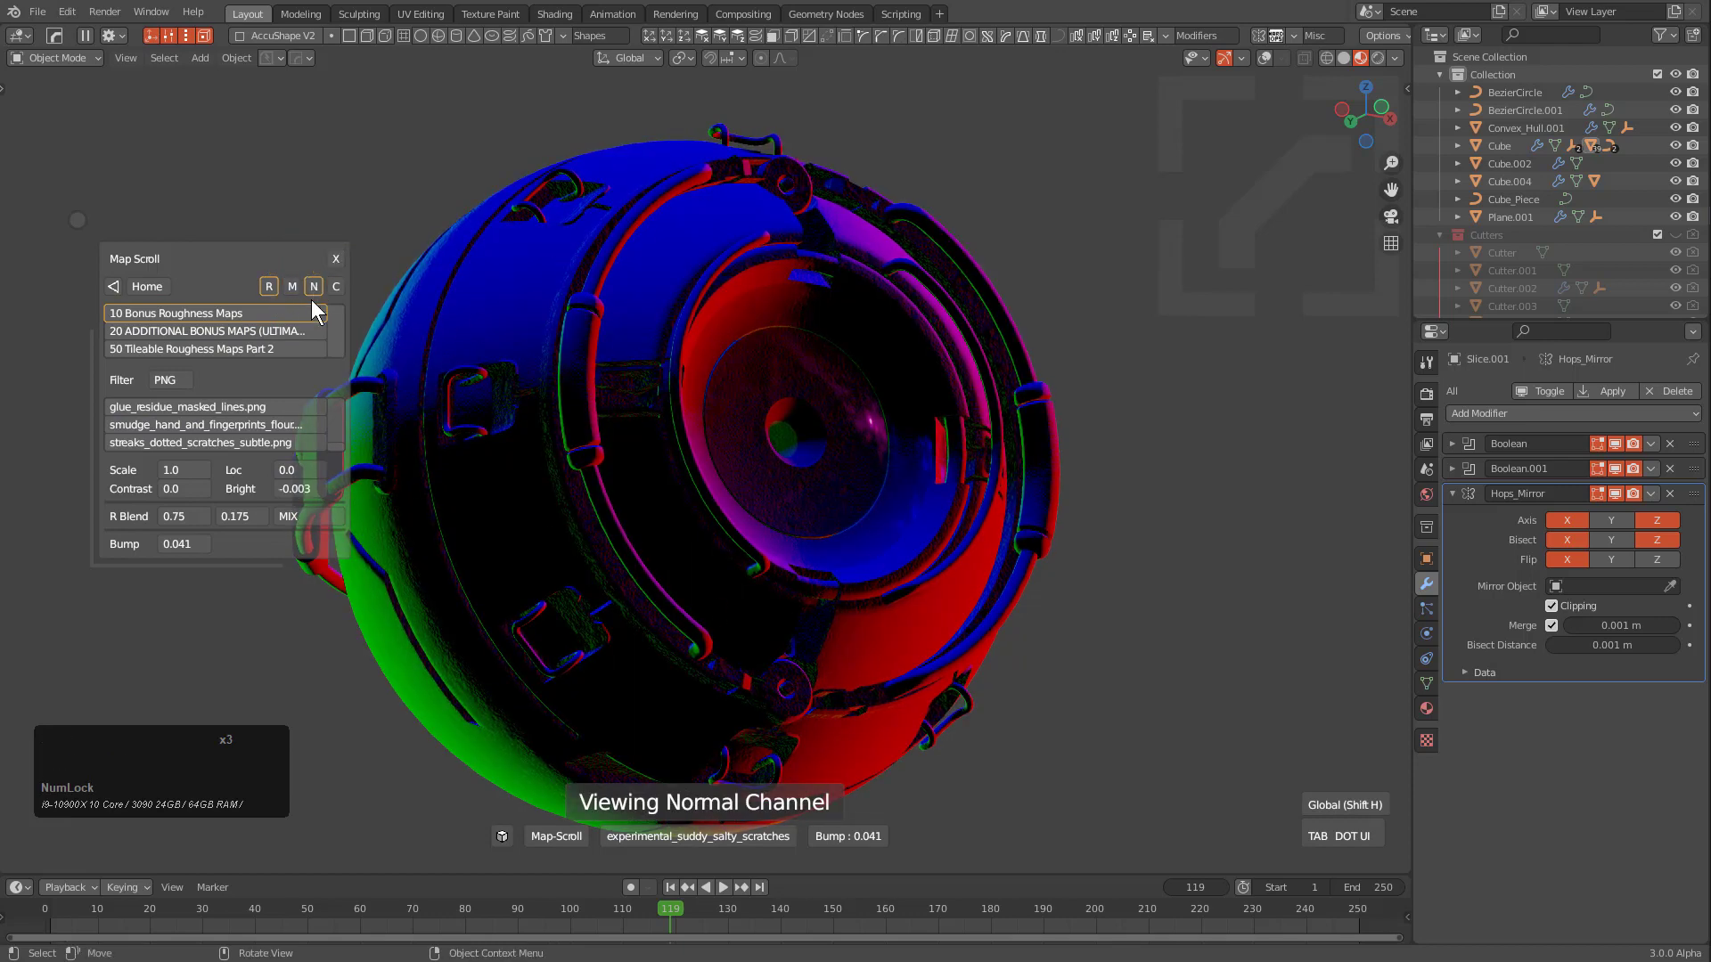
{"action": "left_click", "coordinate": [265, 285]}
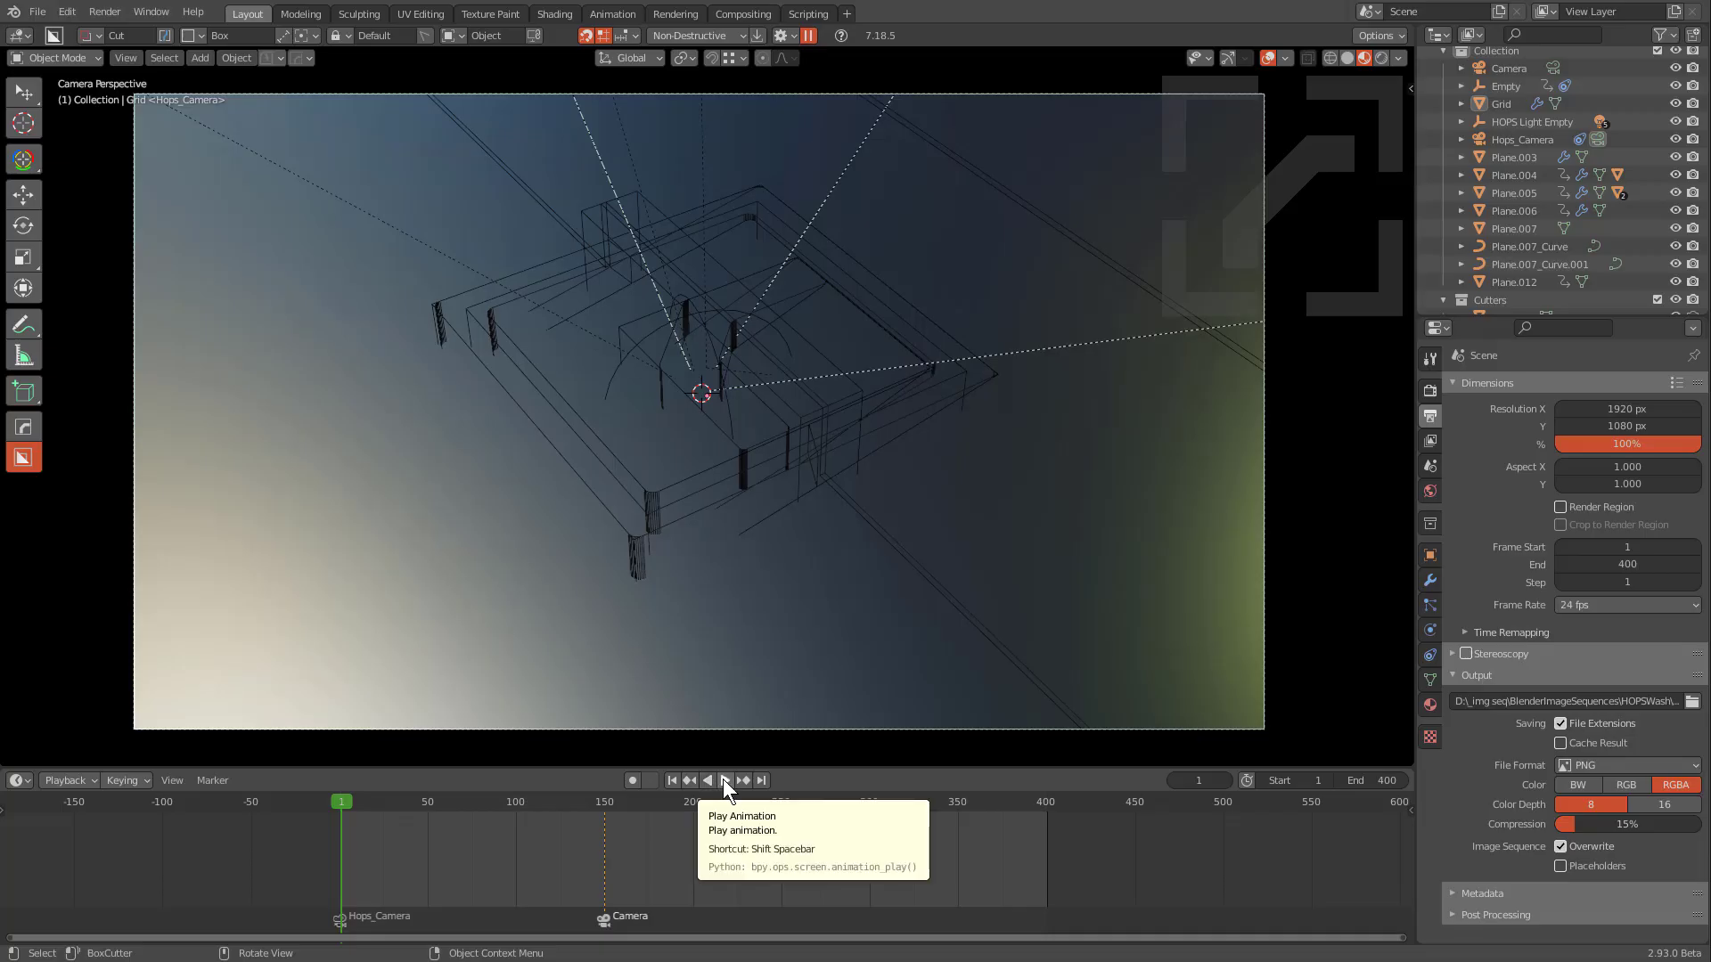
Play the logo animation through the camera view, stop it and scrub the timeline
{"action": "left_click", "coordinate": [724, 779]}
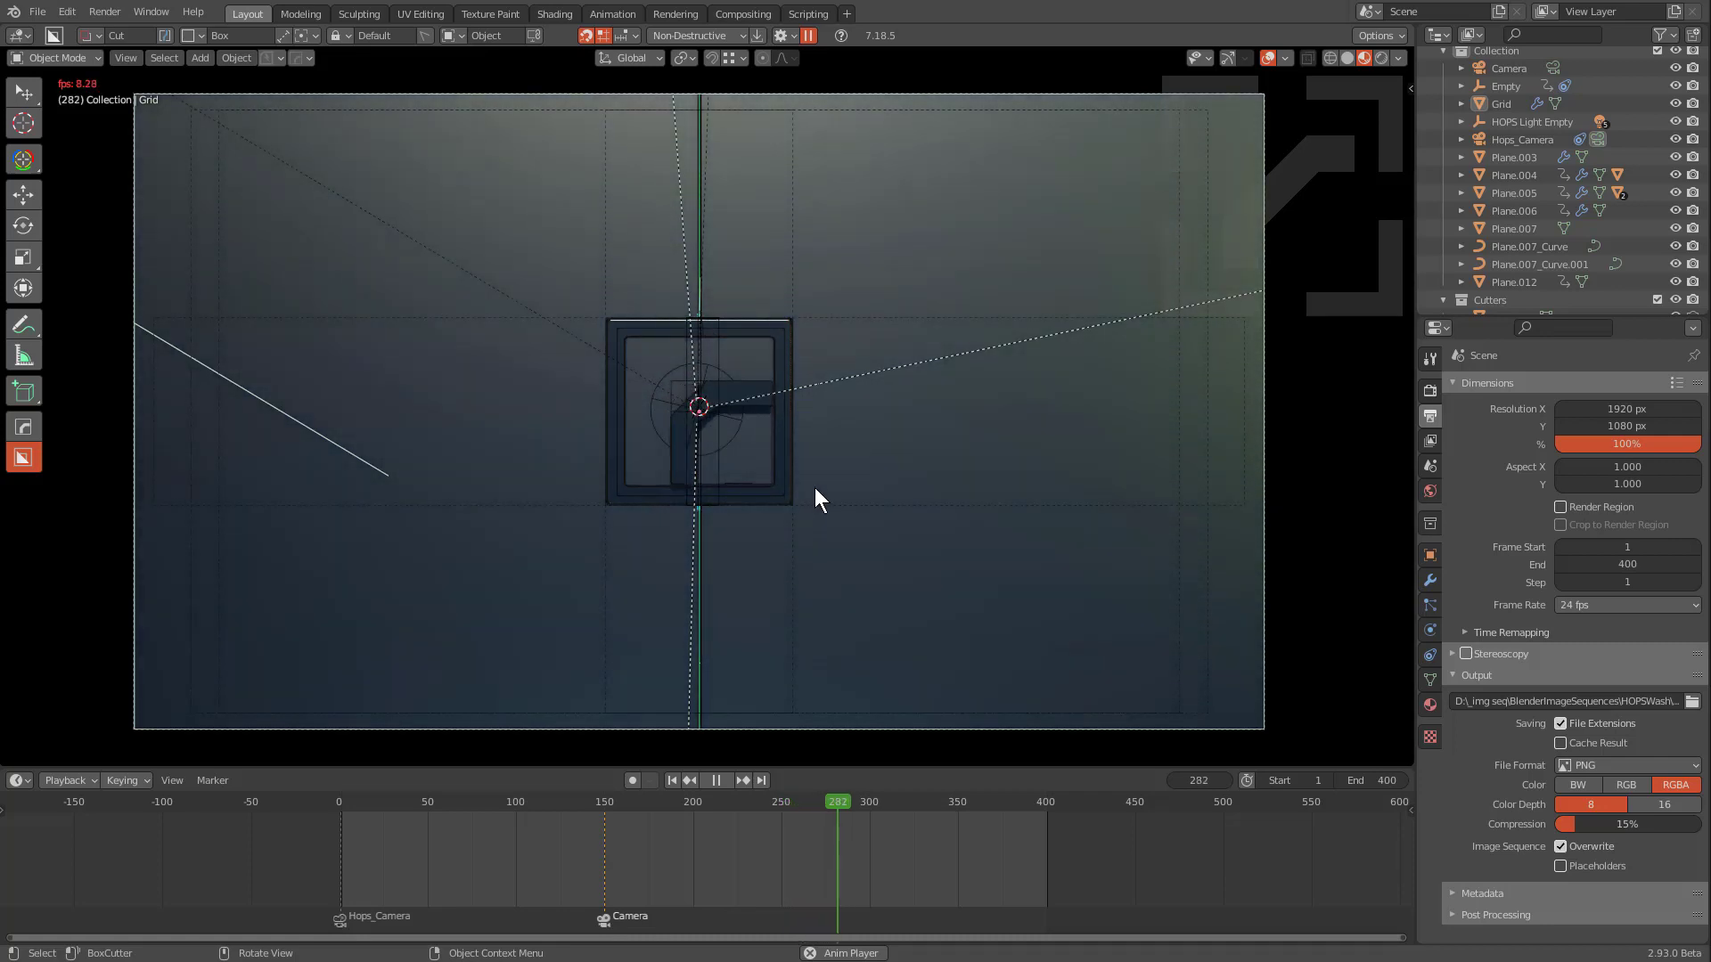
{"action": "key", "text": "Escape"}
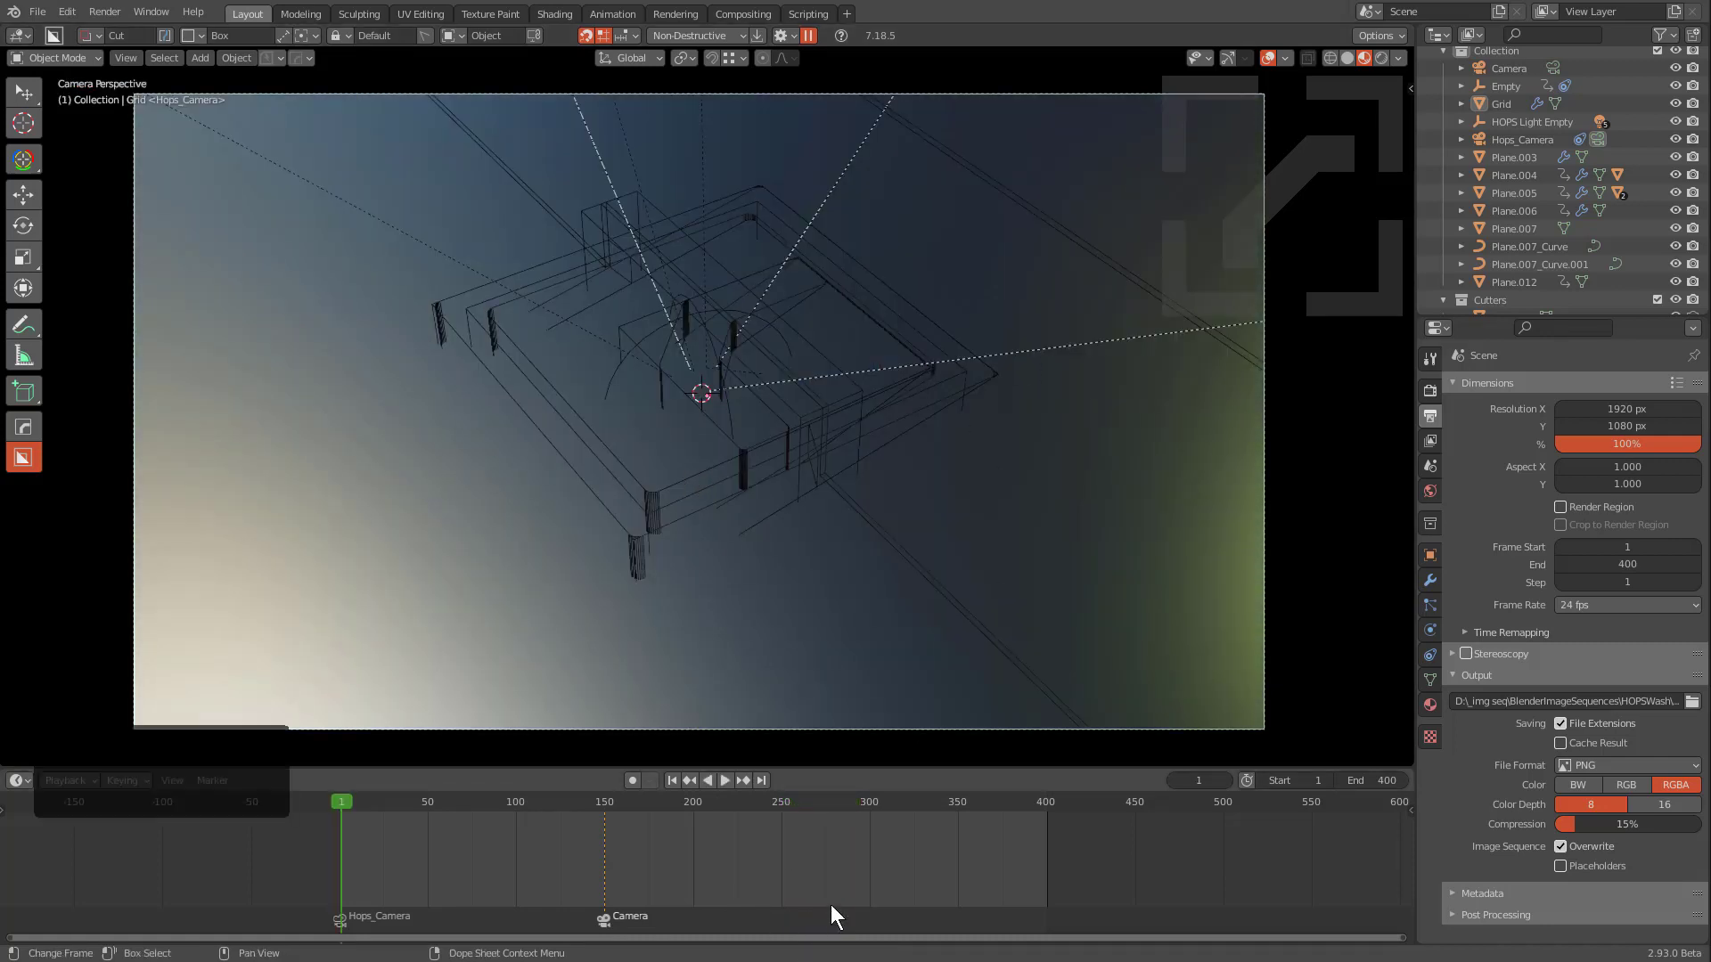
{"action": "right_click_drag", "start_coordinate": [919, 886], "coordinate": [1092, 836]}
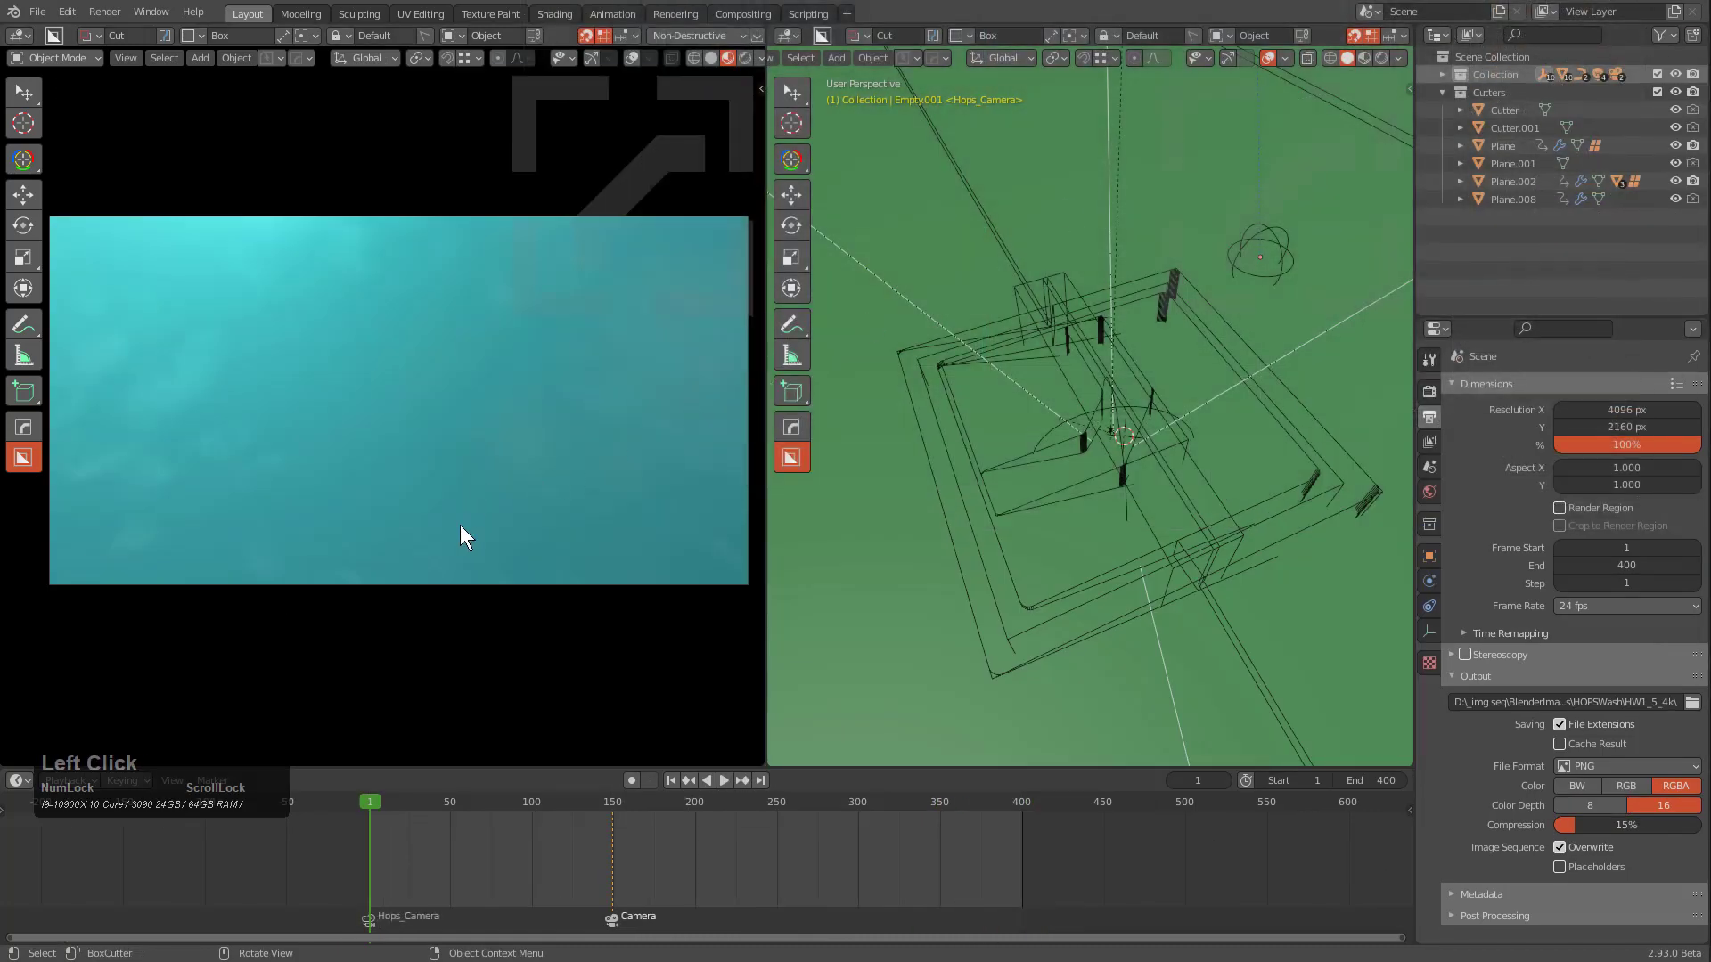
Scrub the 4K logo scene to frame 79, inspect the emblem in the camera view, and continue to frame 399
{"action": "right_click_drag", "start_coordinate": [386, 879], "coordinate": [497, 889]}
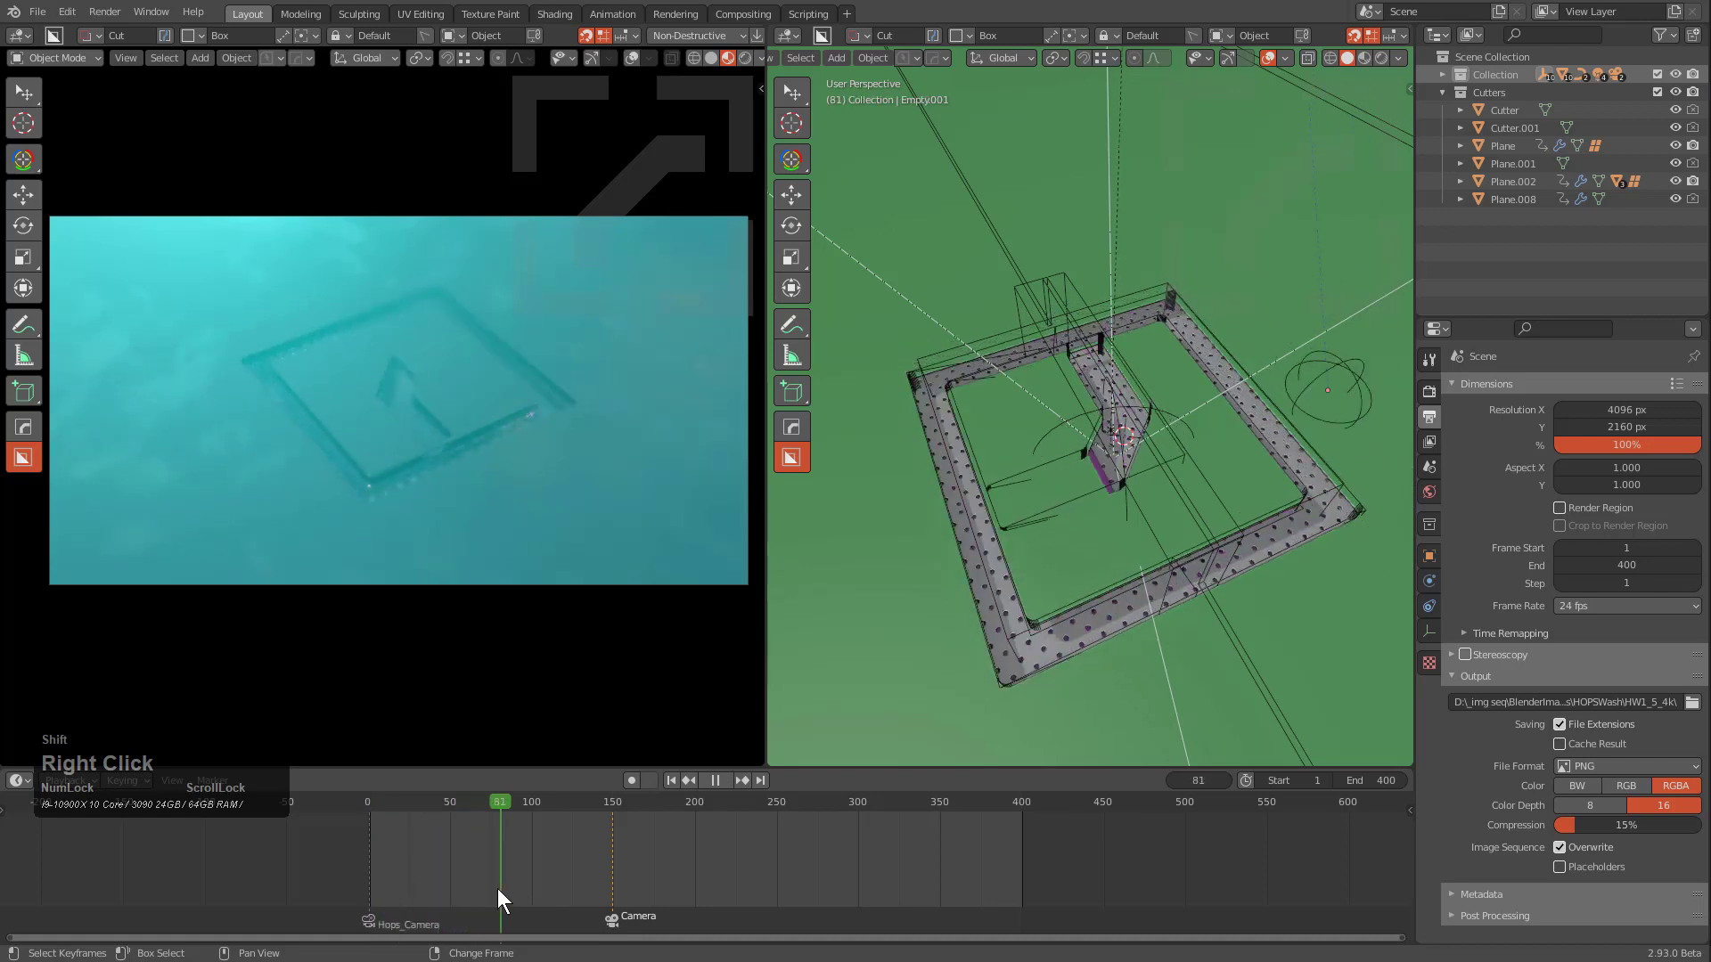
{"action": "scroll", "coordinate": [450, 608], "scroll_direction": "up", "scroll_amount": 2}
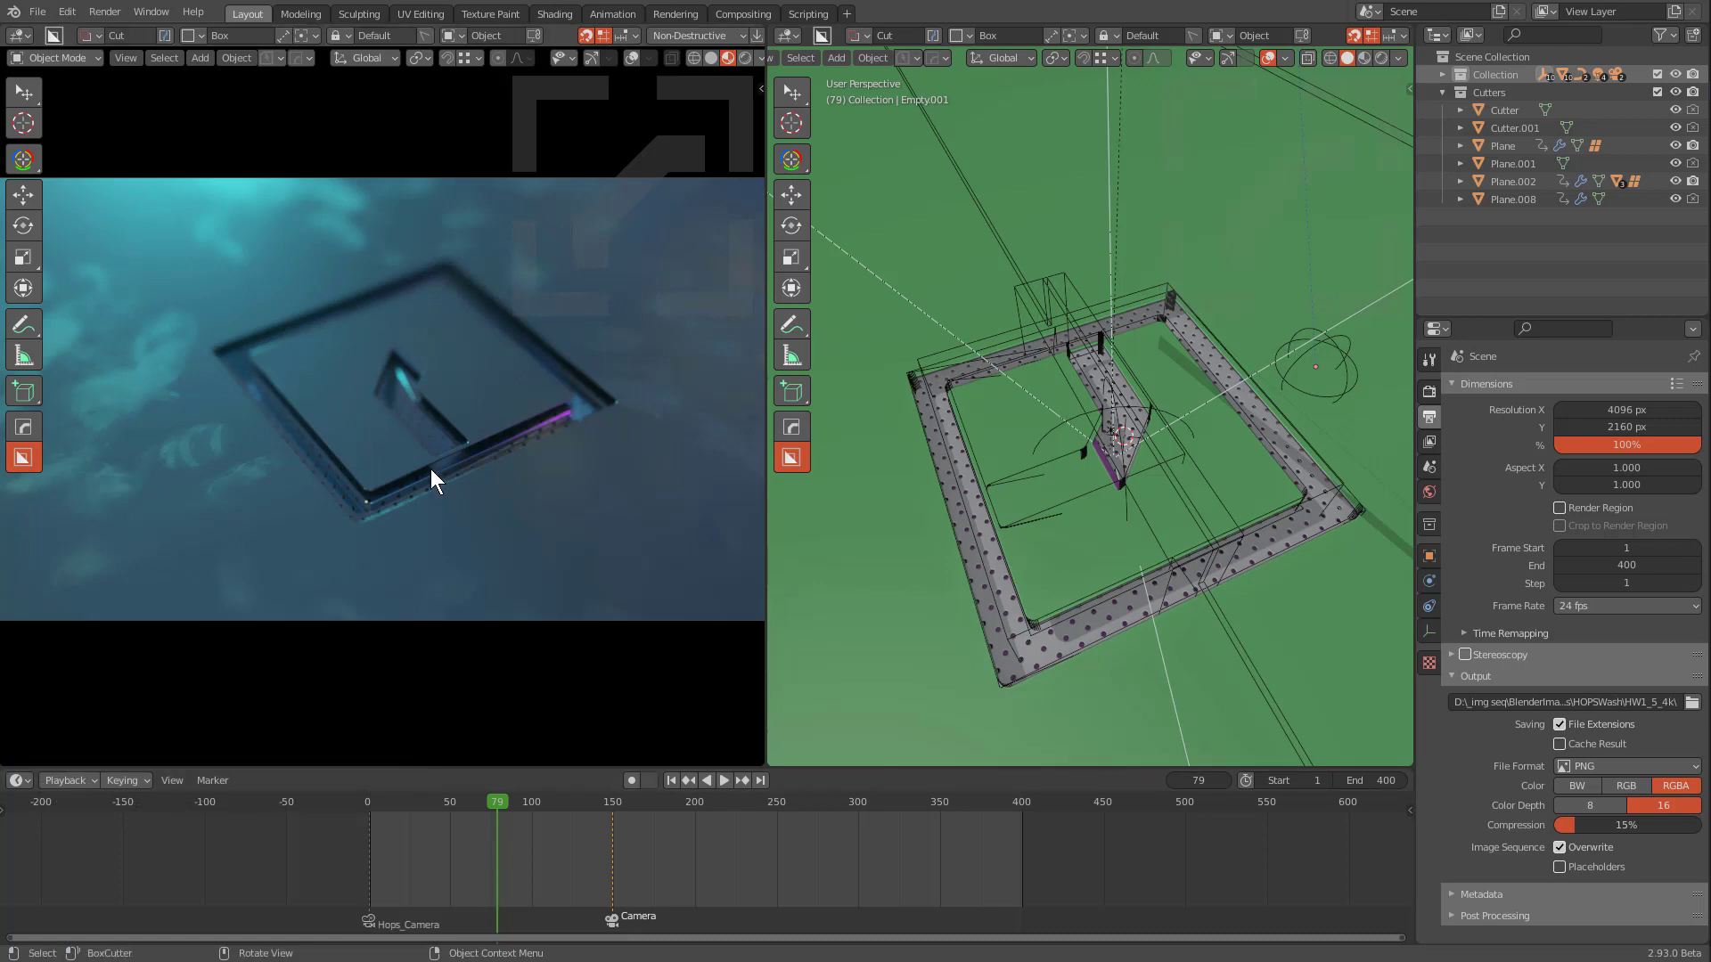
{"action": "scroll", "coordinate": [432, 480], "scroll_direction": "down", "scroll_amount": 1}
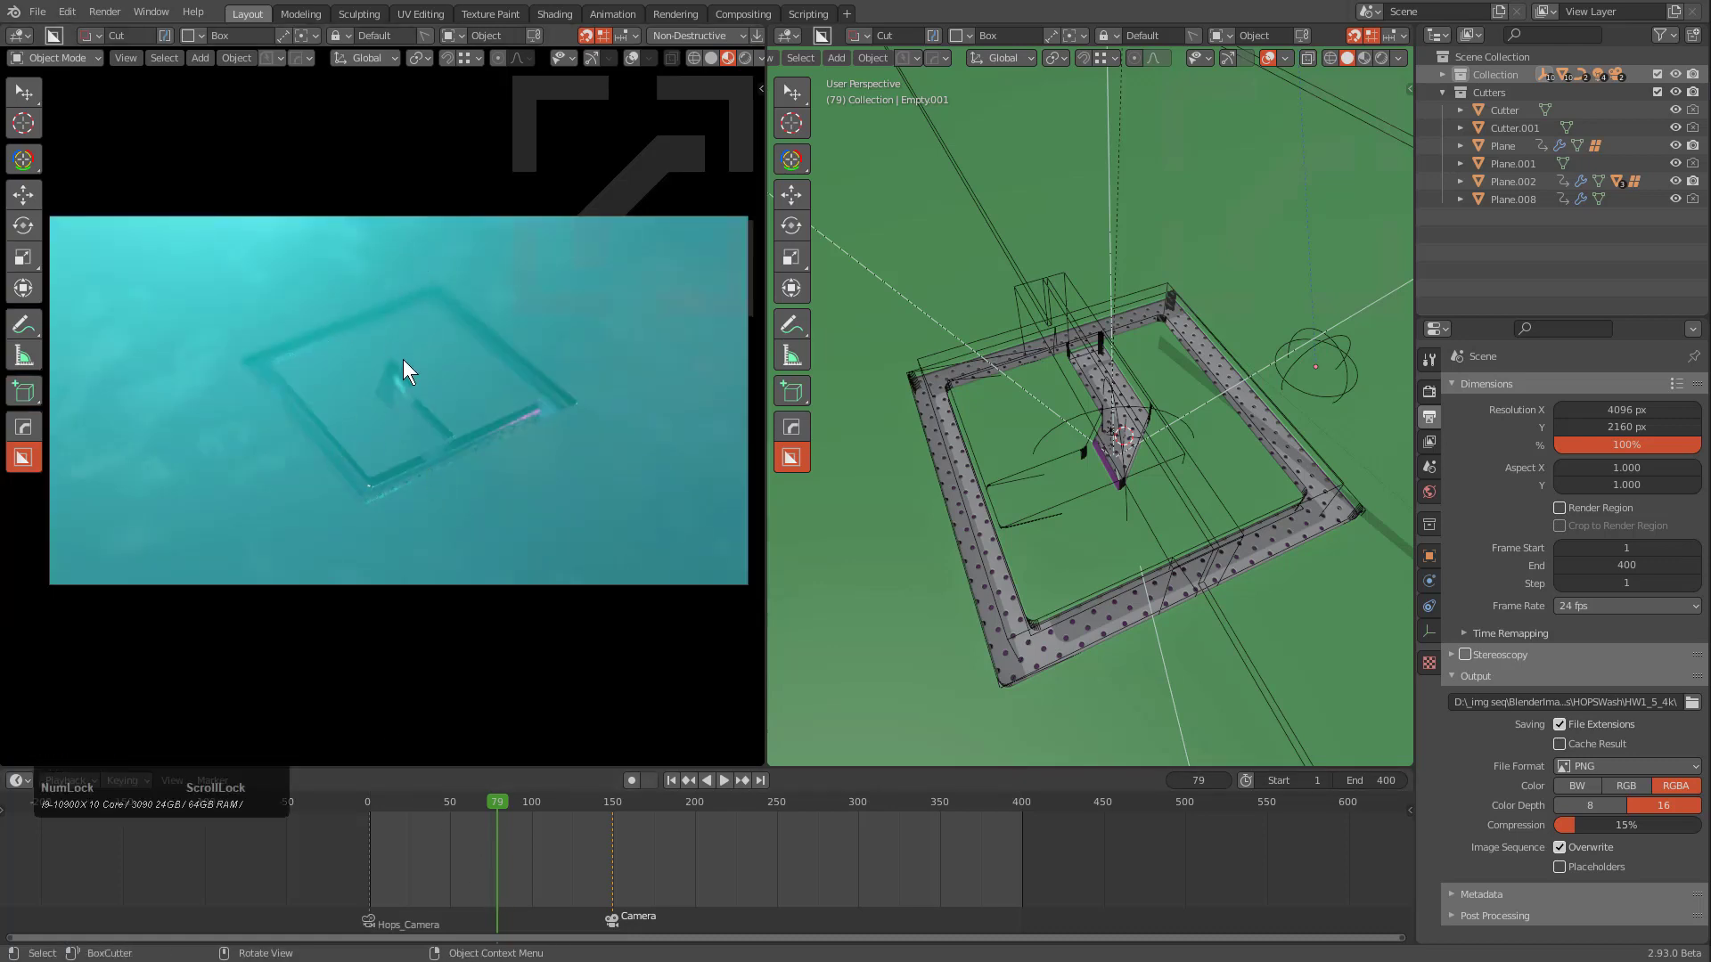
{"action": "scroll", "coordinate": [410, 362], "scroll_direction": "up", "scroll_amount": 1}
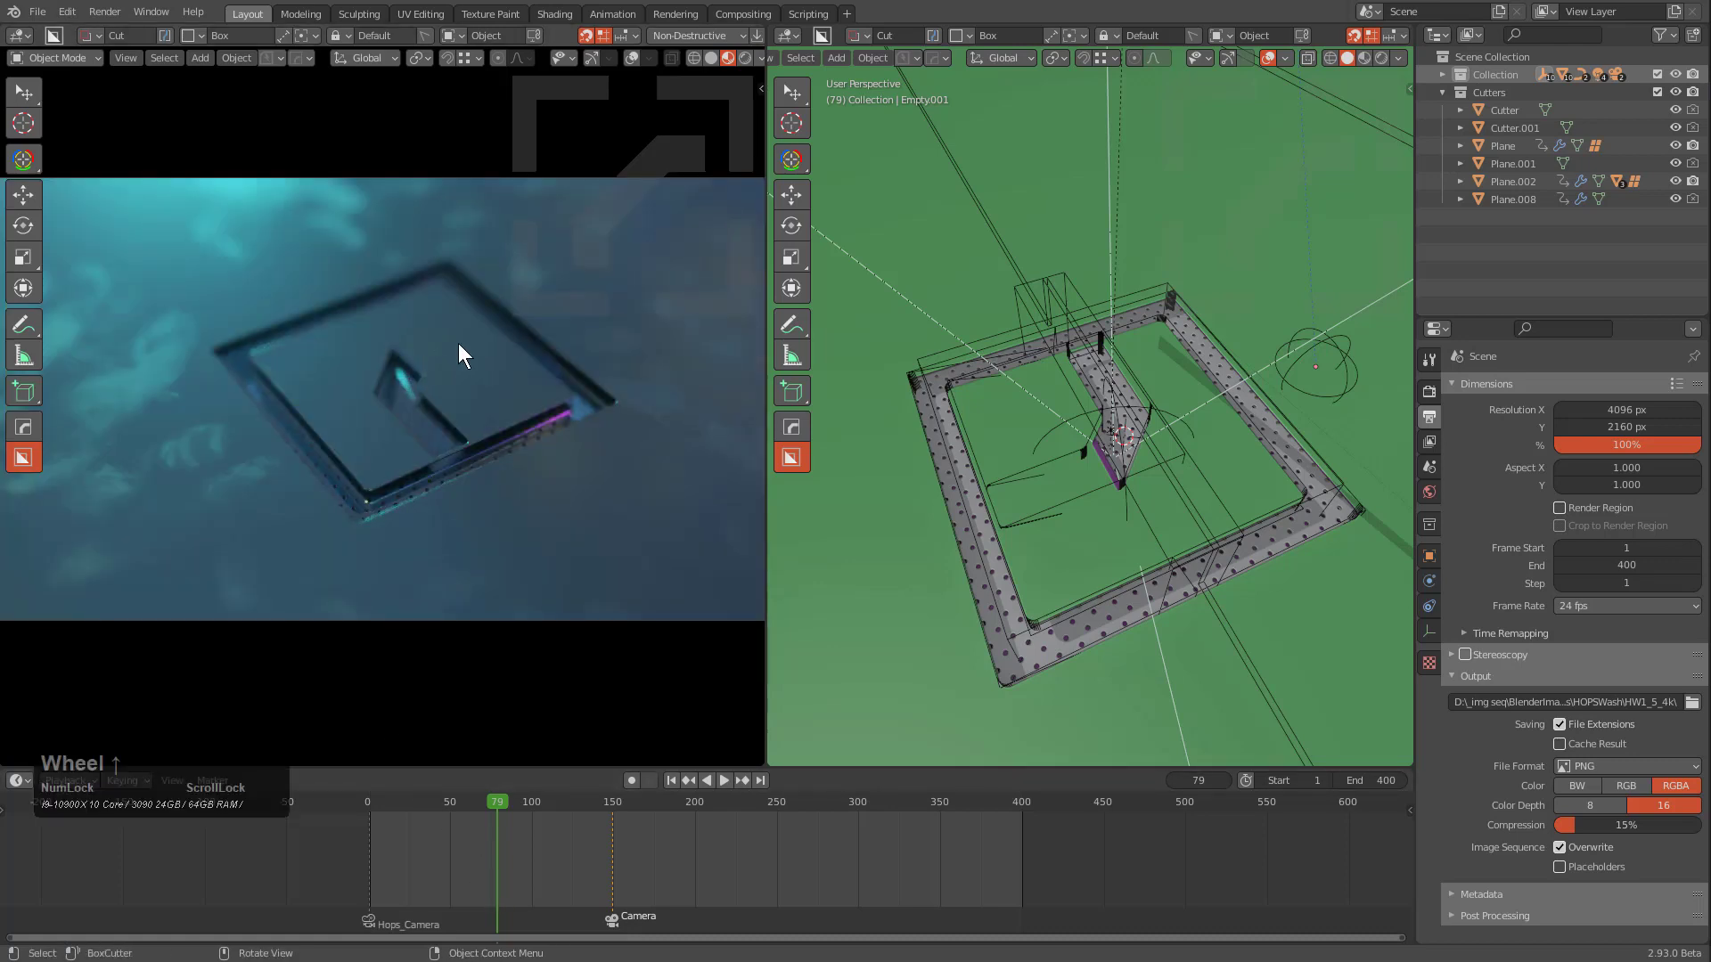
{"action": "scroll", "coordinate": [461, 343], "scroll_direction": "up", "scroll_amount": 2}
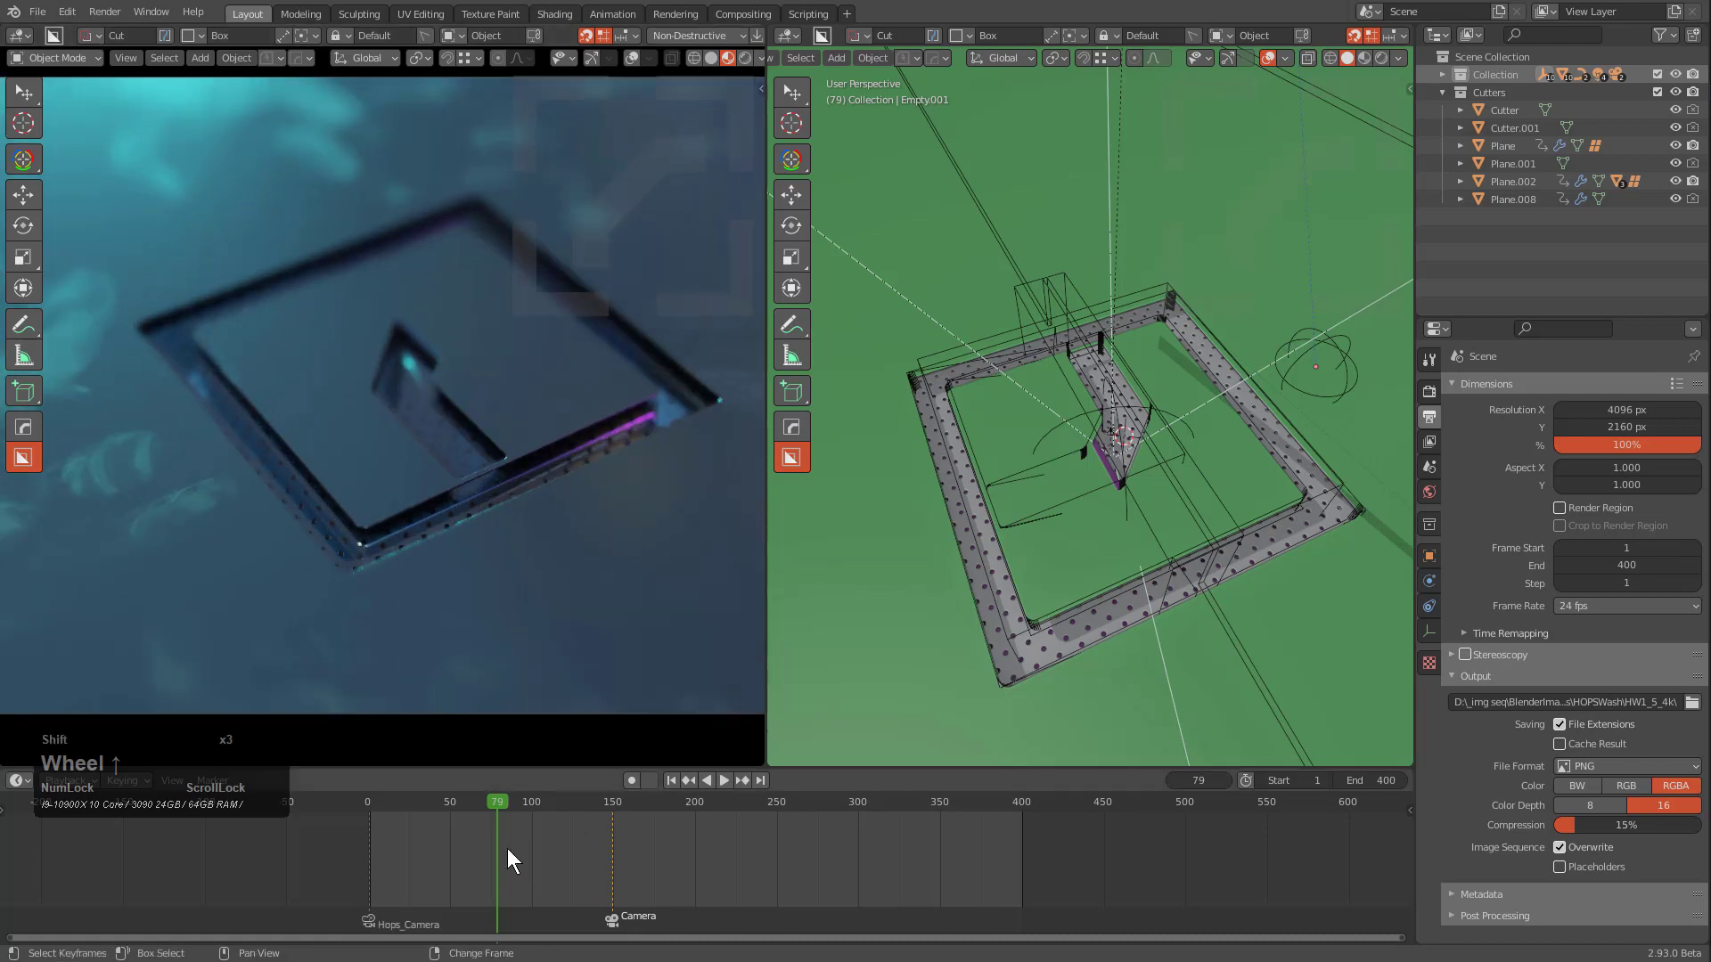
{"action": "right_click_drag", "start_coordinate": [502, 849], "coordinate": [979, 822]}
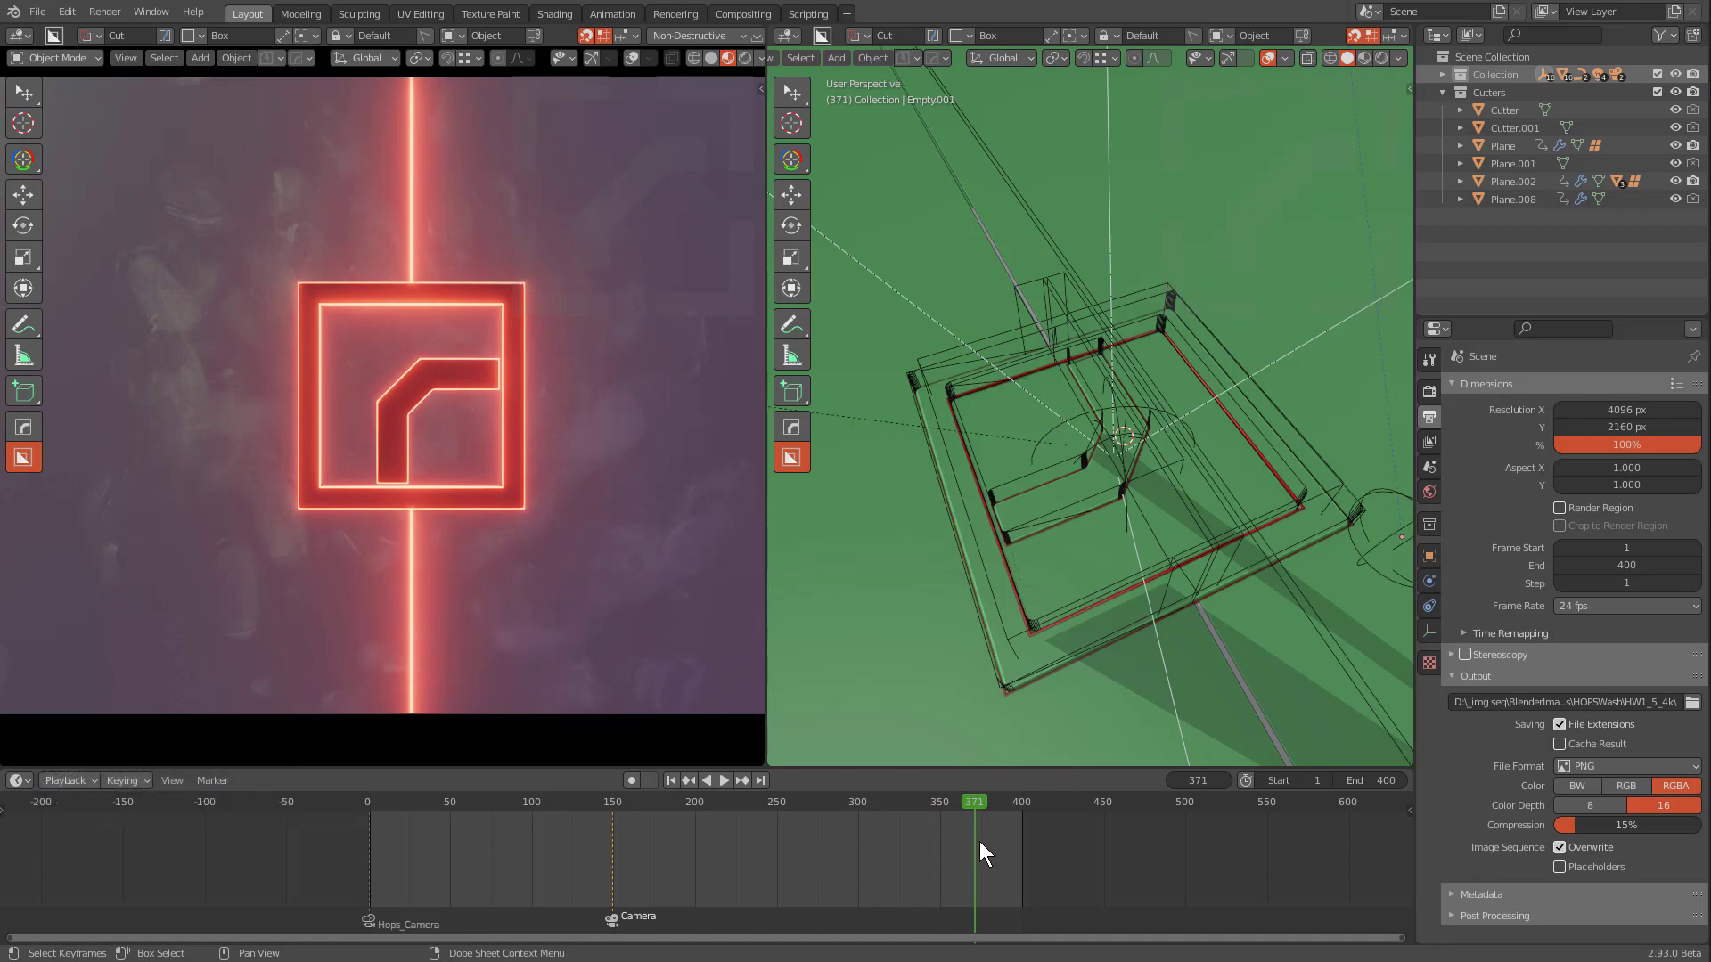
{"action": "right_click_drag", "start_coordinate": [979, 841], "coordinate": [1020, 846]}
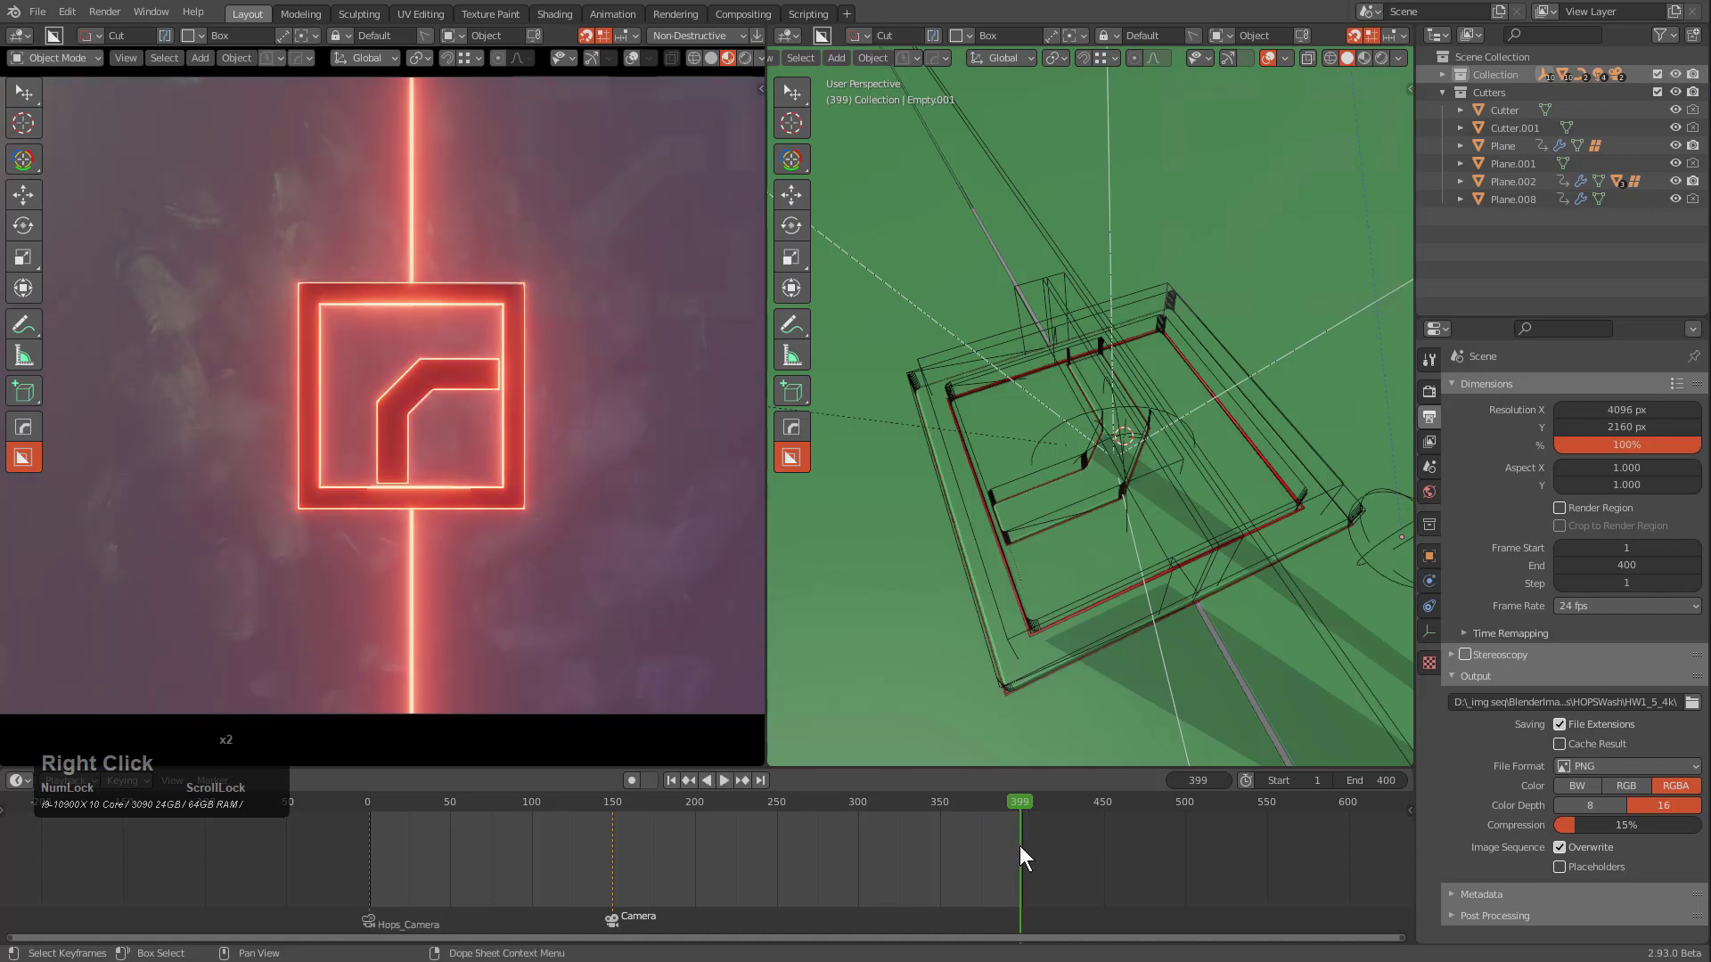